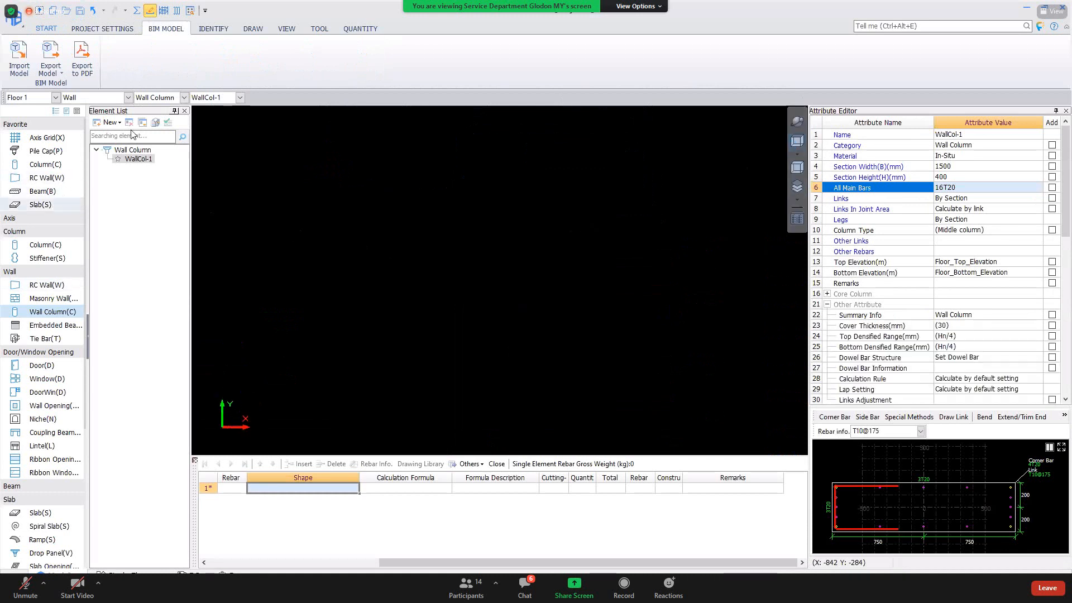
# Create a new slab element on Floor 1 and draw a rectangular slab with it.
pyautogui.click(112, 123)
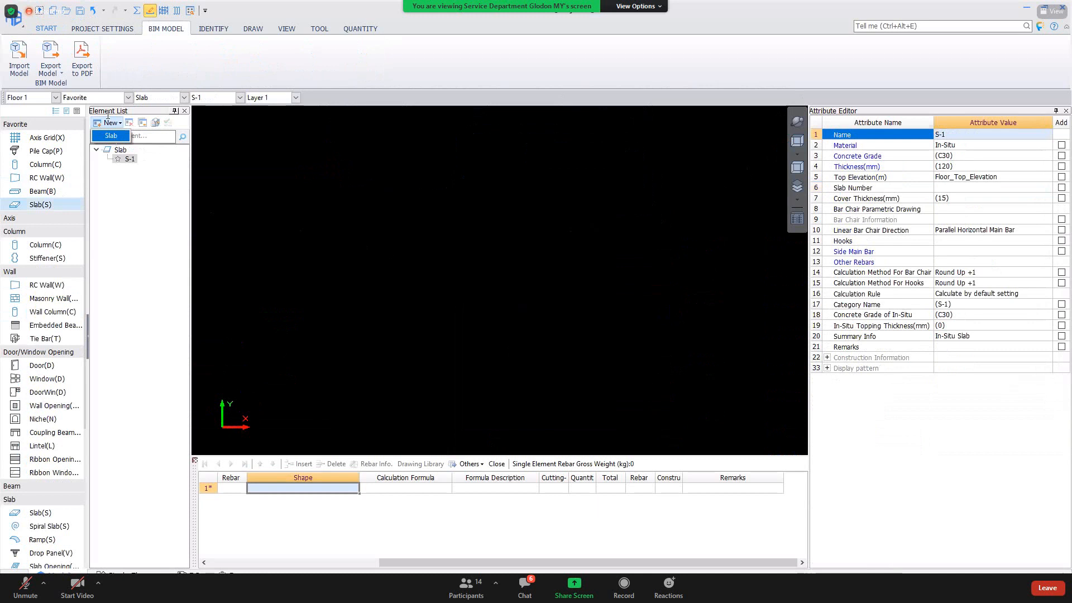
pyautogui.click(111, 136)
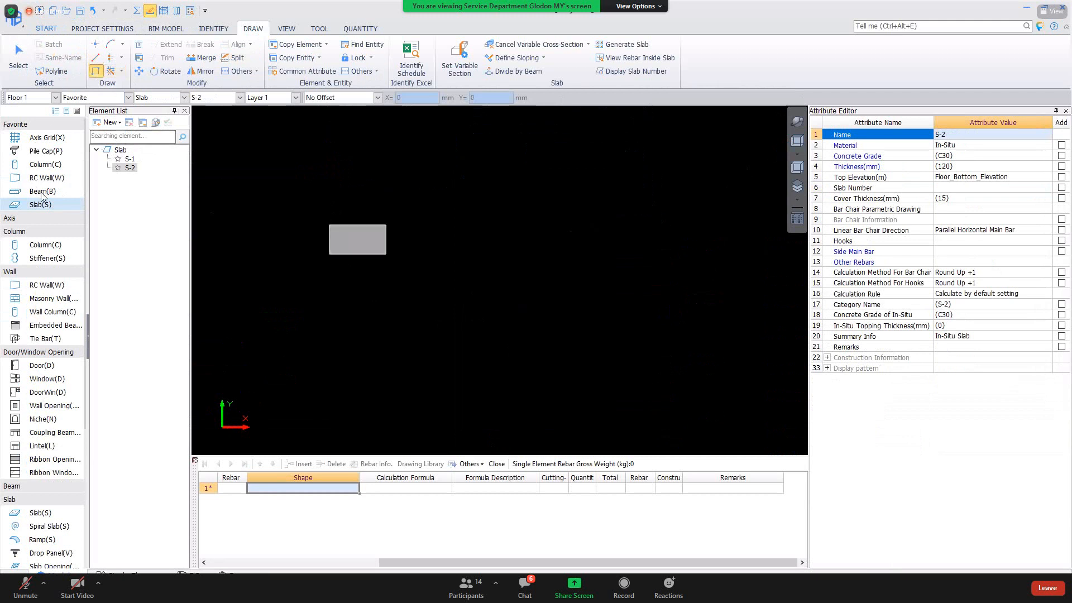
# Create a new floor frame beam element and draw it as a rectangle around the slab's edges, from corner to opposite corner.
pyautogui.click(97, 124)
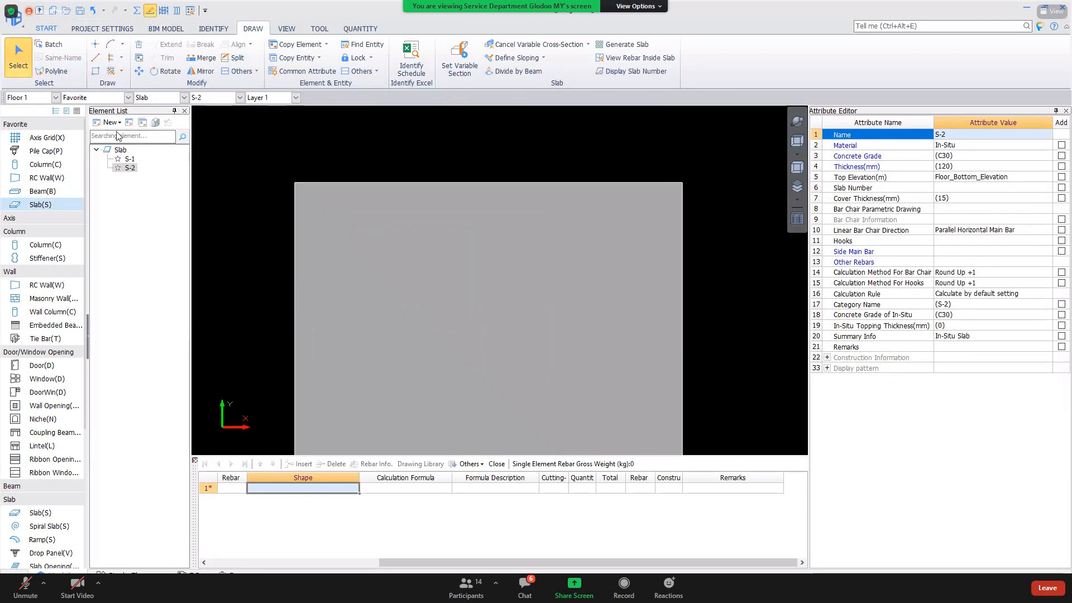
pyautogui.click(99, 75)
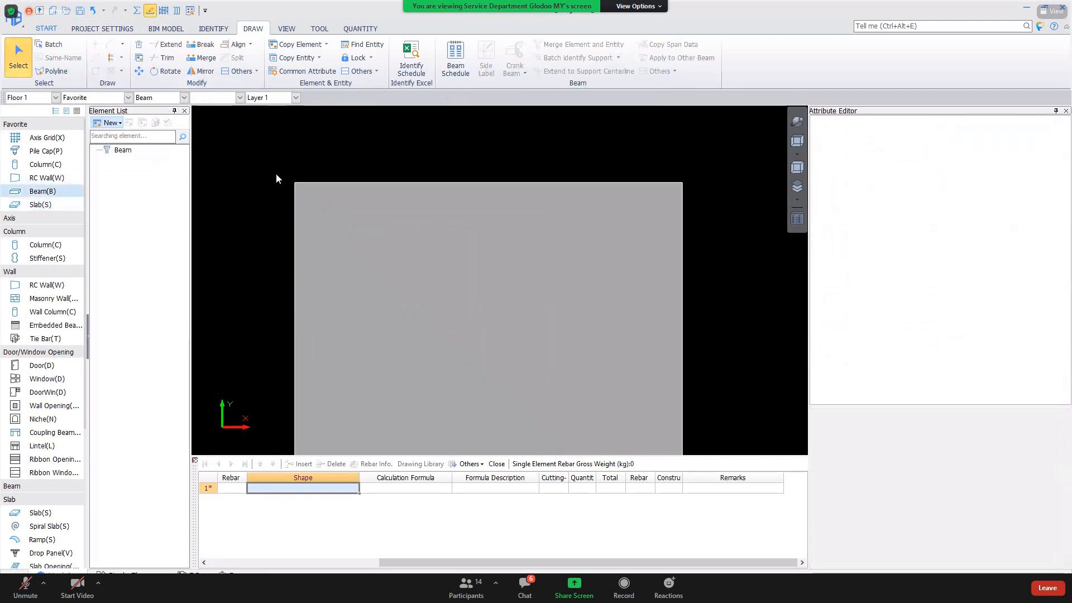
pyautogui.click(294, 183)
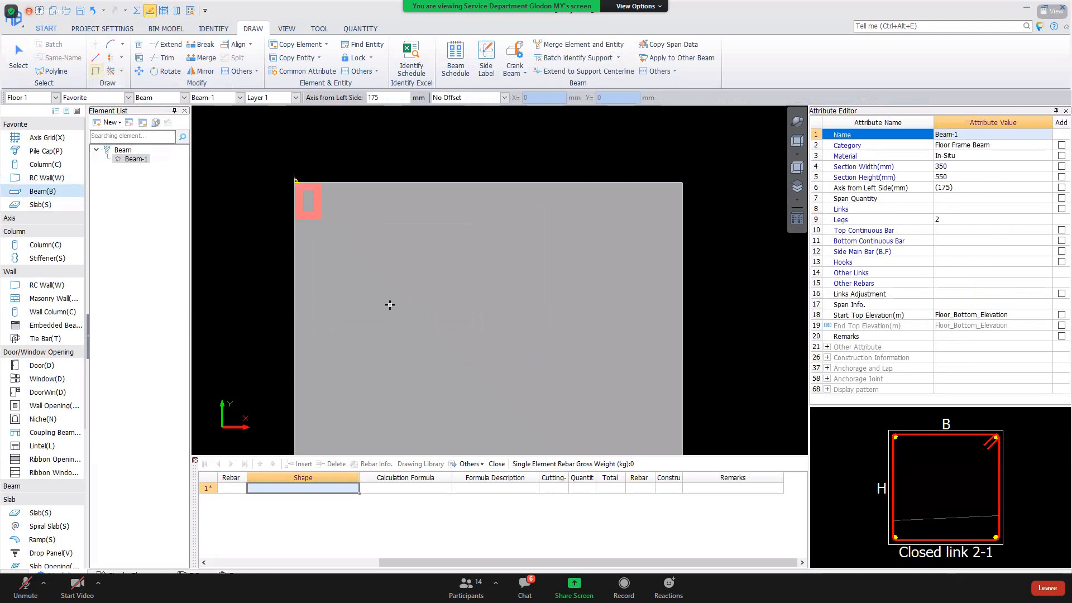
pyautogui.click(656, 267)
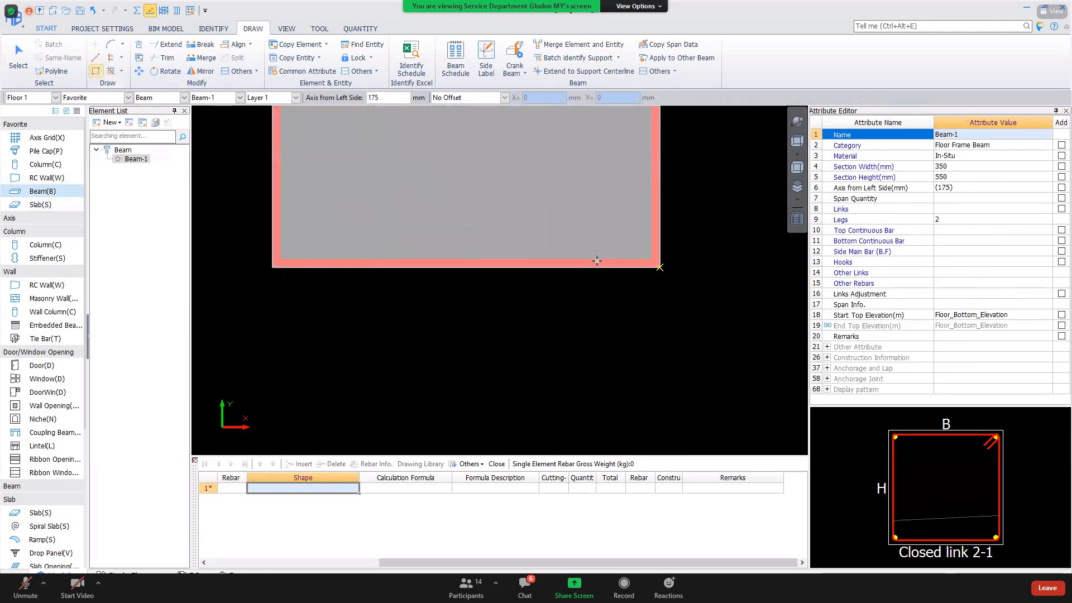
pyautogui.moveTo(533, 231); pyautogui.dragTo(542, 385, button='middle')
pyautogui.scroll(1, 543, 385)
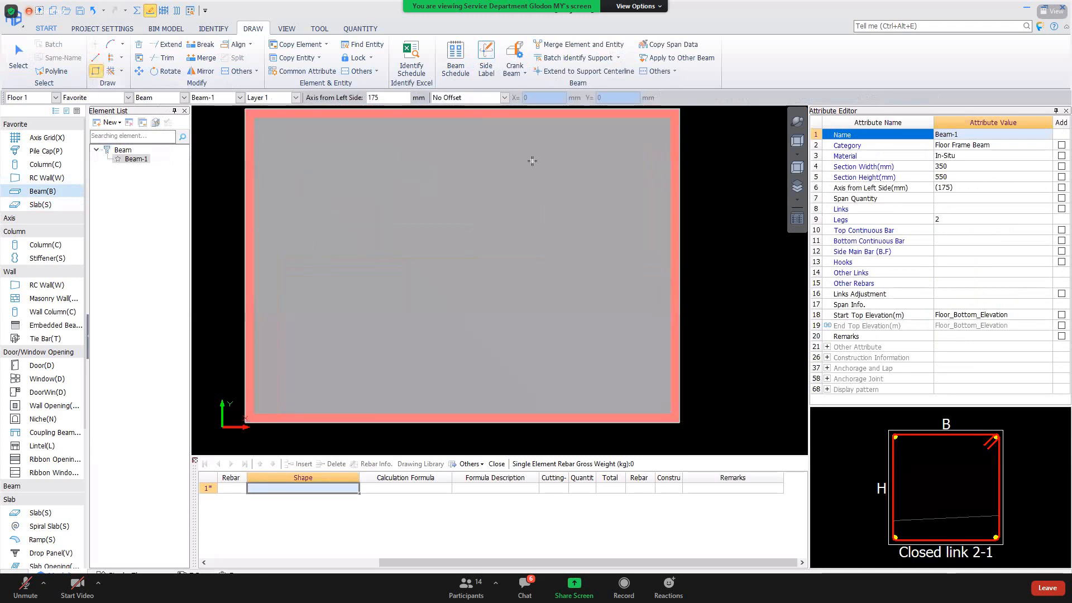
pyautogui.rightClick(532, 161)
pyautogui.rightClick(484, 156)
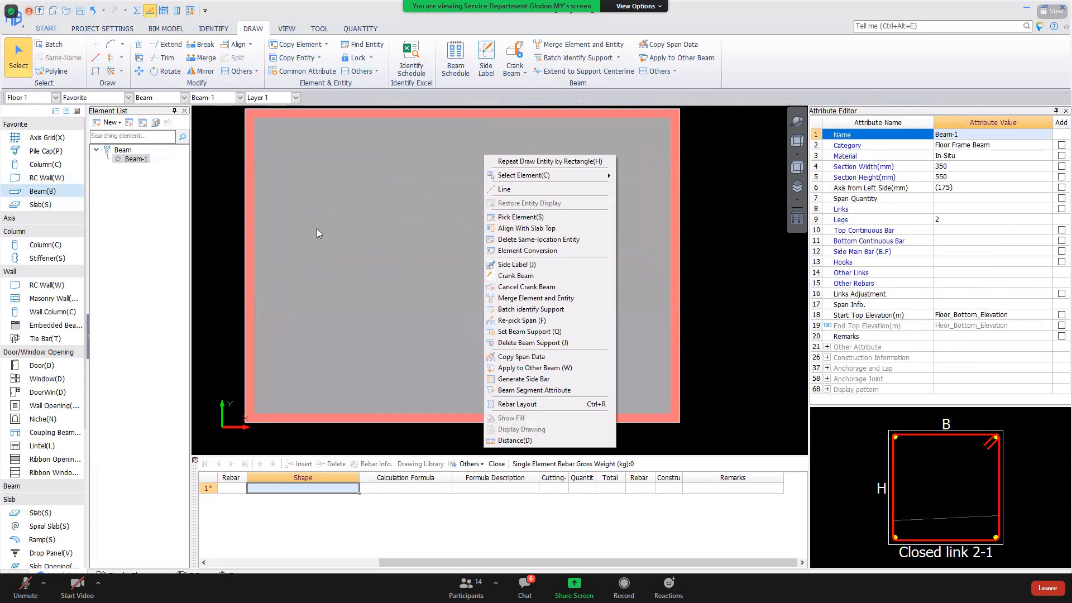
pyautogui.press('Escape')
pyautogui.click(798, 121)
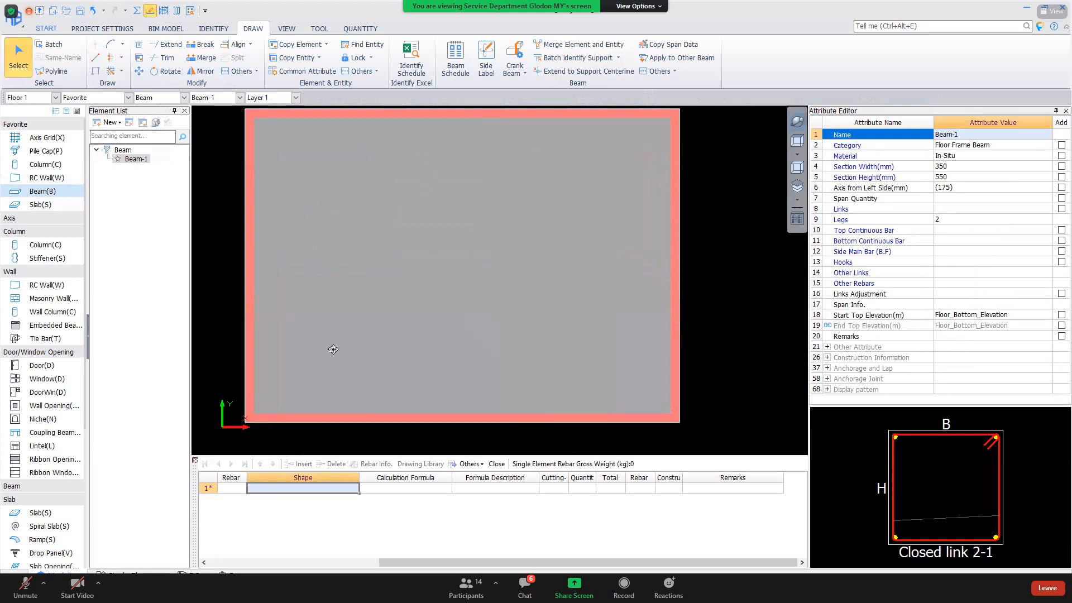
pyautogui.moveTo(378, 290); pyautogui.dragTo(512, 229)
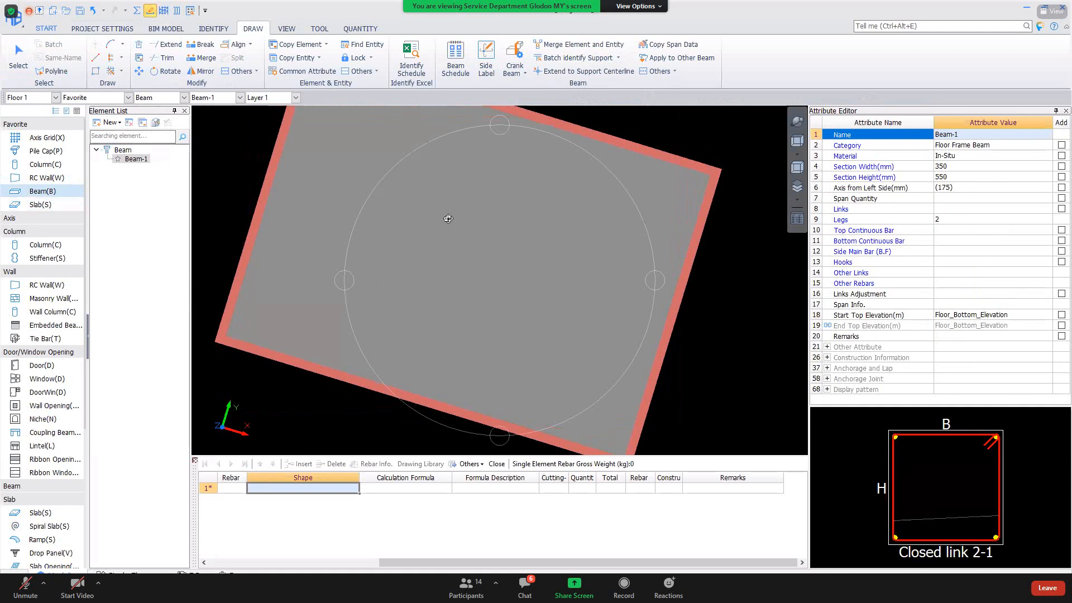
pyautogui.moveTo(447, 218)
pyautogui.mouseDown()
pyautogui.moveTo(441, 211)
pyautogui.moveTo(460, 216)
pyautogui.mouseUp()
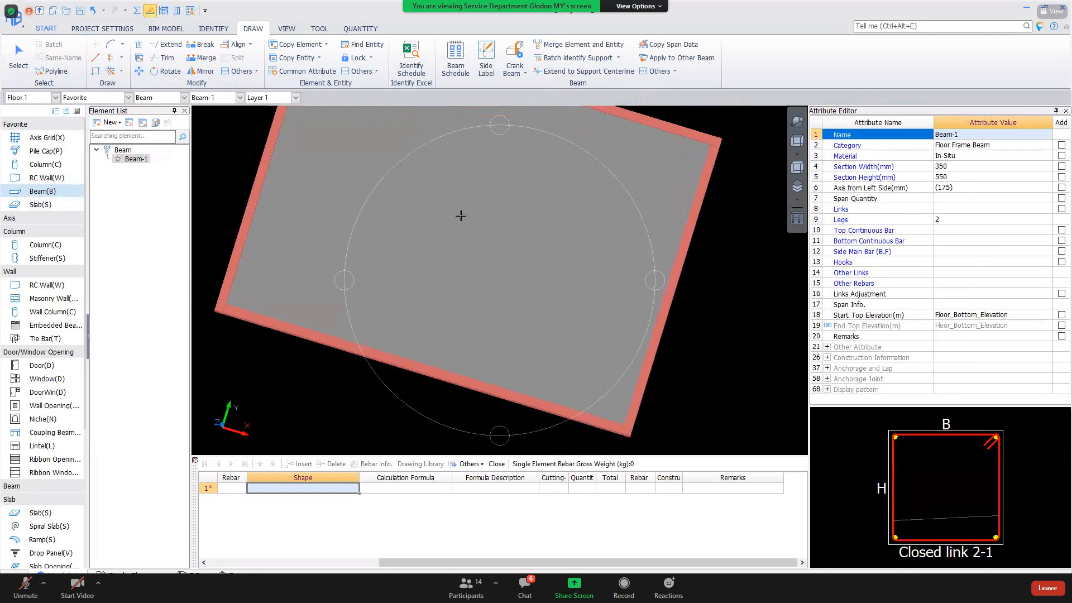
pyautogui.click(797, 141)
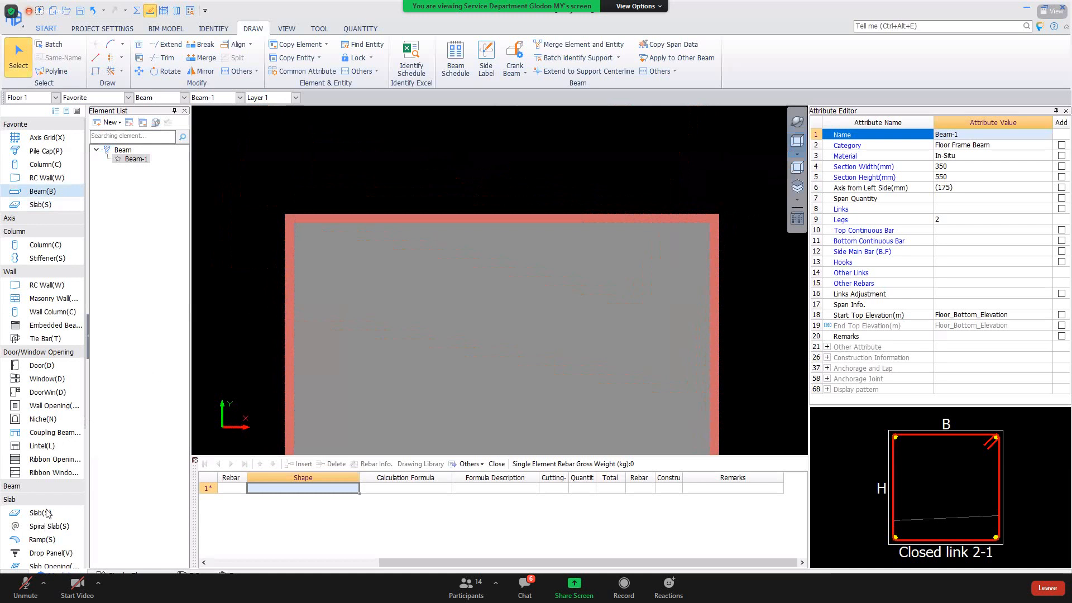
# Create a slab main bar element and set its category to Top Bar.
pyautogui.click(49, 526)
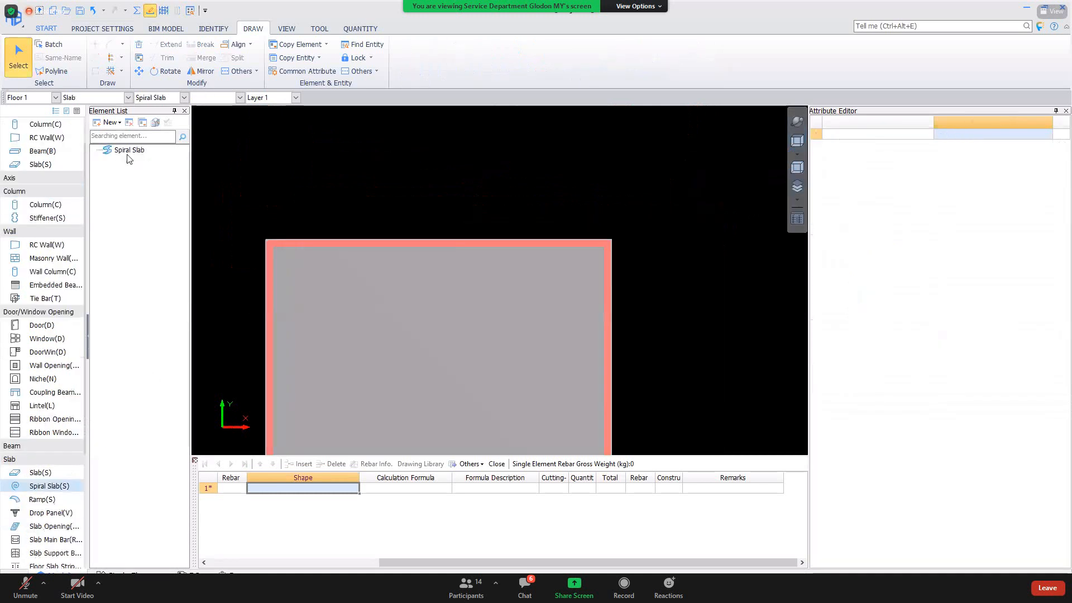
pyautogui.scroll(-2, 49, 519)
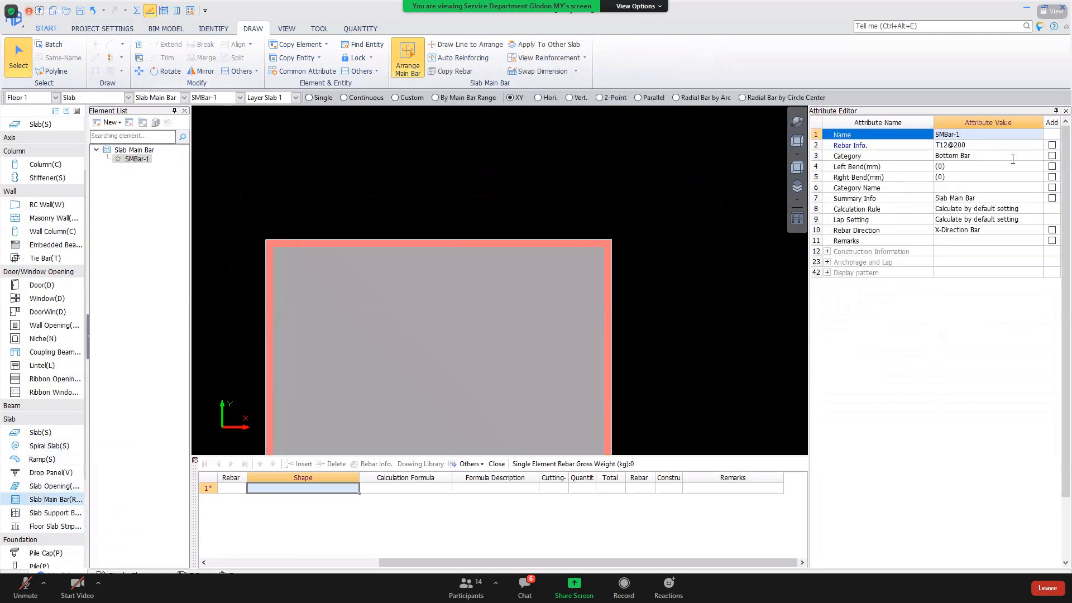
pyautogui.click(1040, 156)
pyautogui.click(1038, 156)
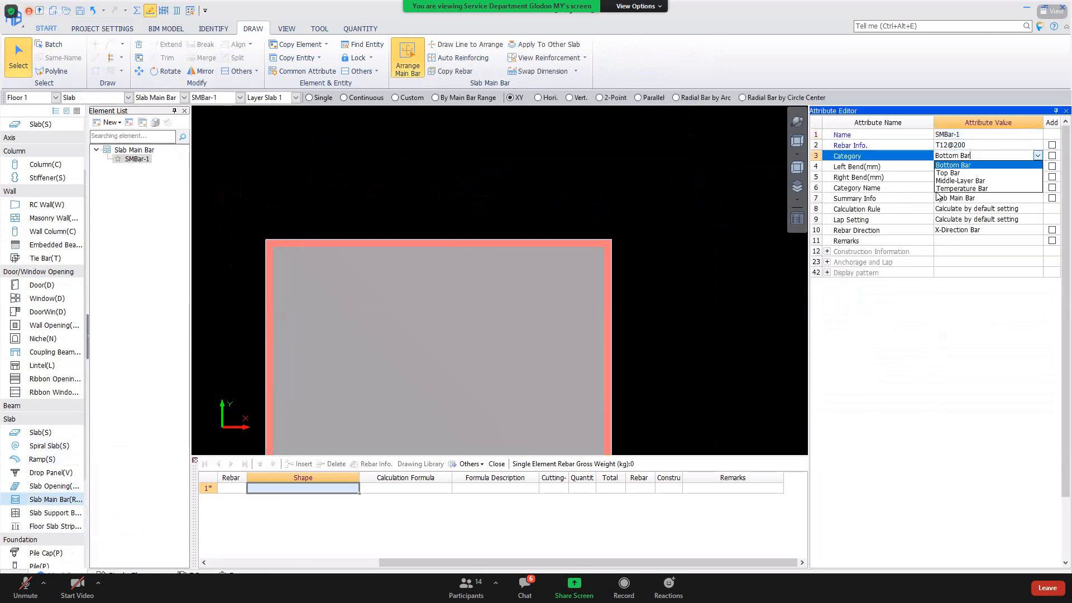
pyautogui.click(960, 172)
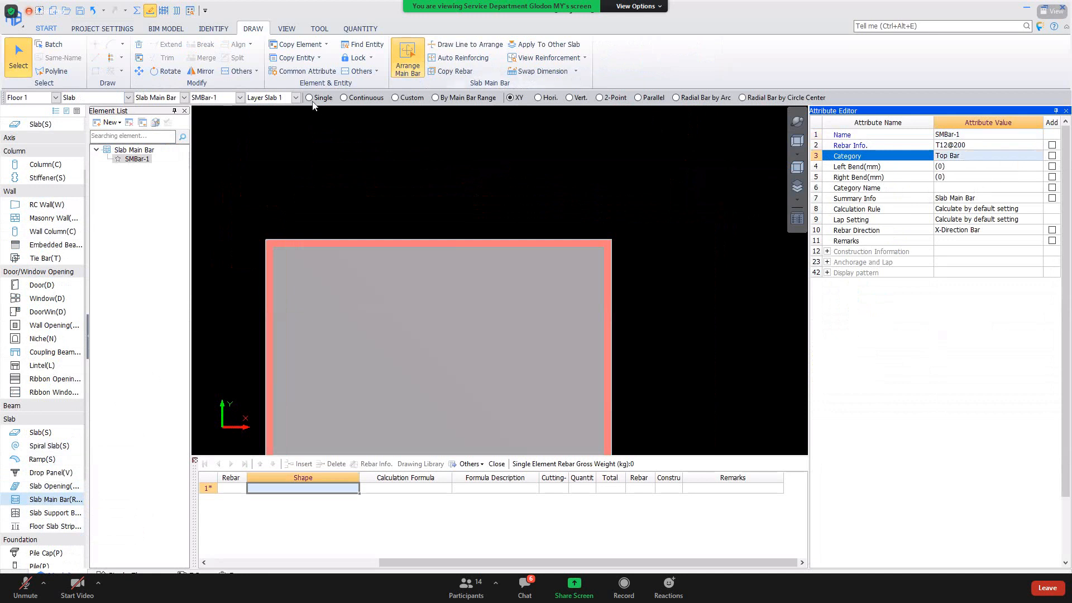
# Arrange the top bar horizontally on the single slab.
pyautogui.click(539, 98)
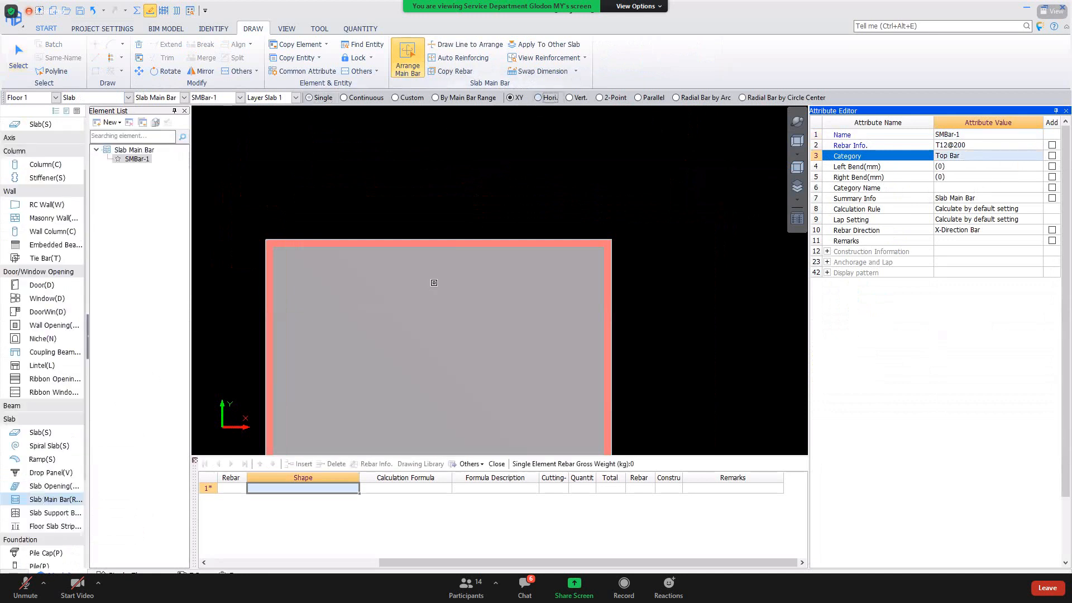
pyautogui.click(405, 338)
pyautogui.rightClick(395, 313)
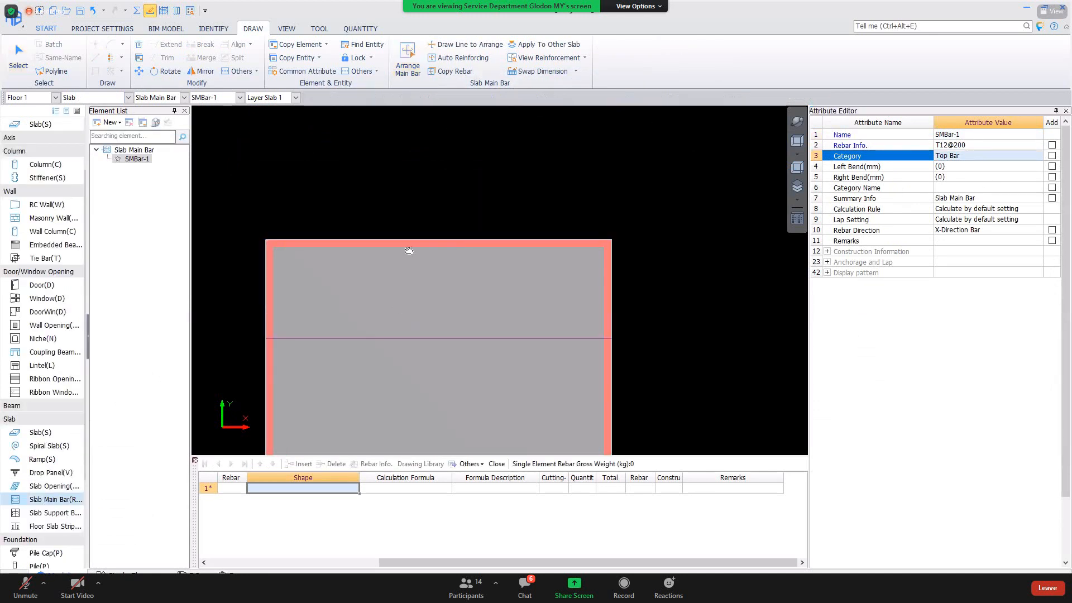
# Select the horizontal top bar in the slab and calculate its rebar quantity.
pyautogui.moveTo(309, 337); pyautogui.dragTo(325, 256, button='middle')
pyautogui.scroll(1, 325, 256)
pyautogui.click(324, 257)
pyautogui.rightClick(325, 258)
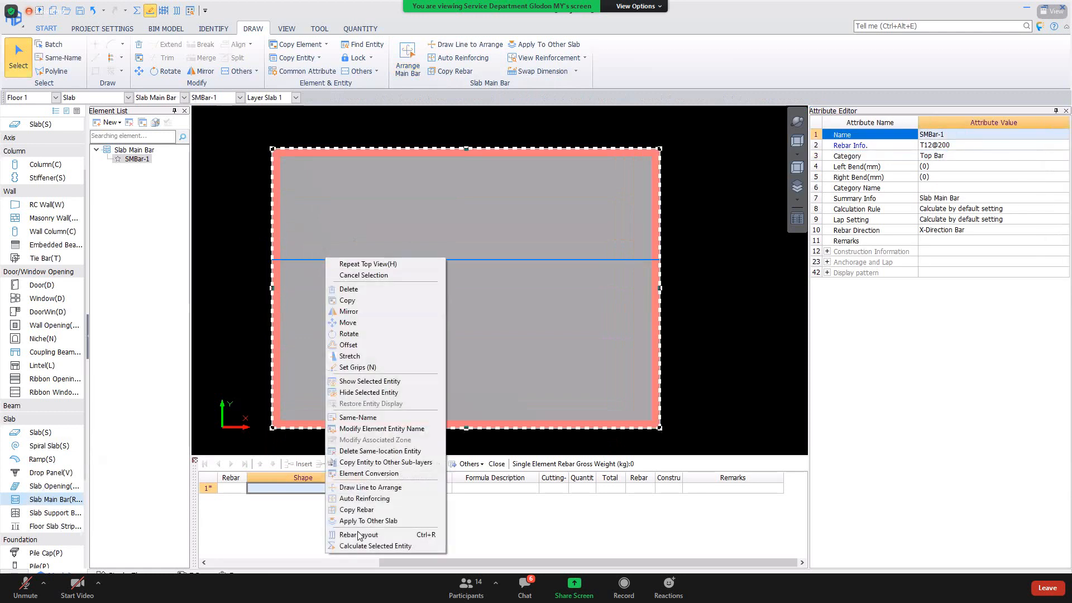
pyautogui.click(513, 349)
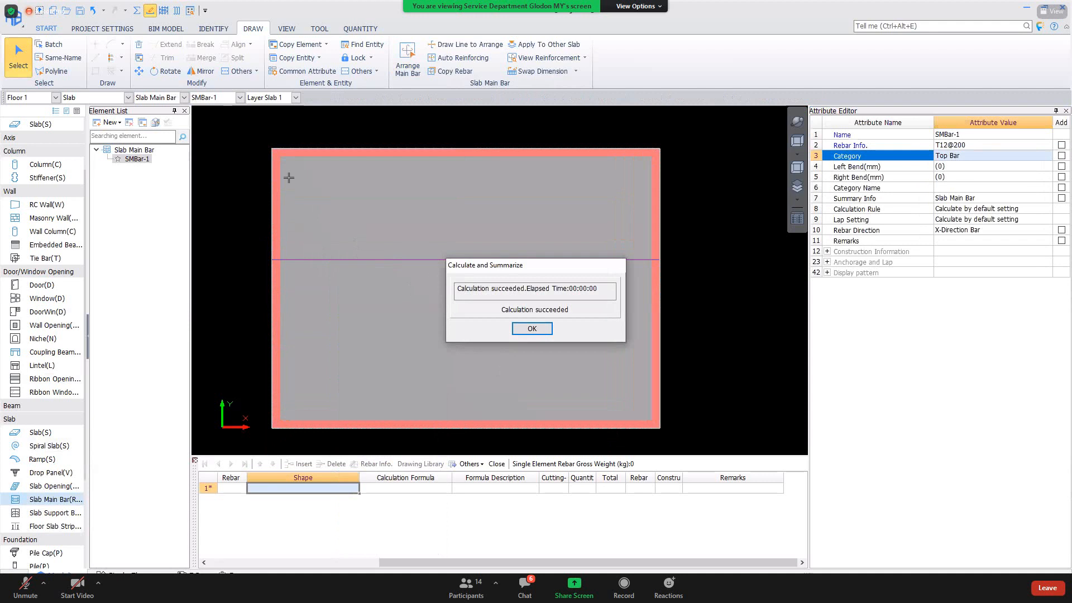
pyautogui.press('Return')
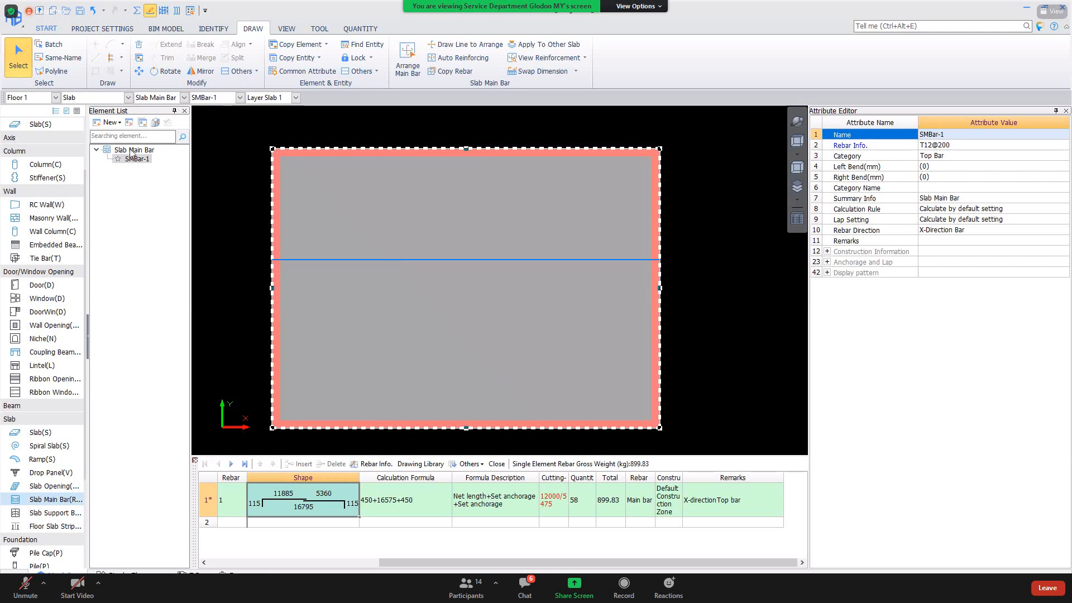
# Display the calculated top bars in 3D and examine their bent ends in the edge beam.
pyautogui.click(163, 10)
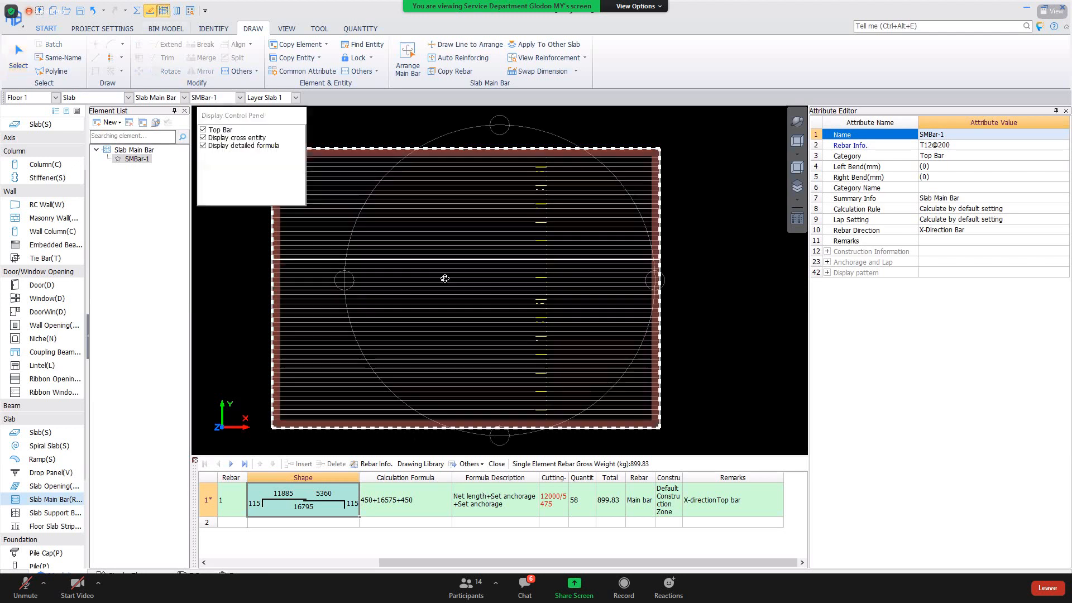
pyautogui.moveTo(437, 268); pyautogui.dragTo(625, 376)
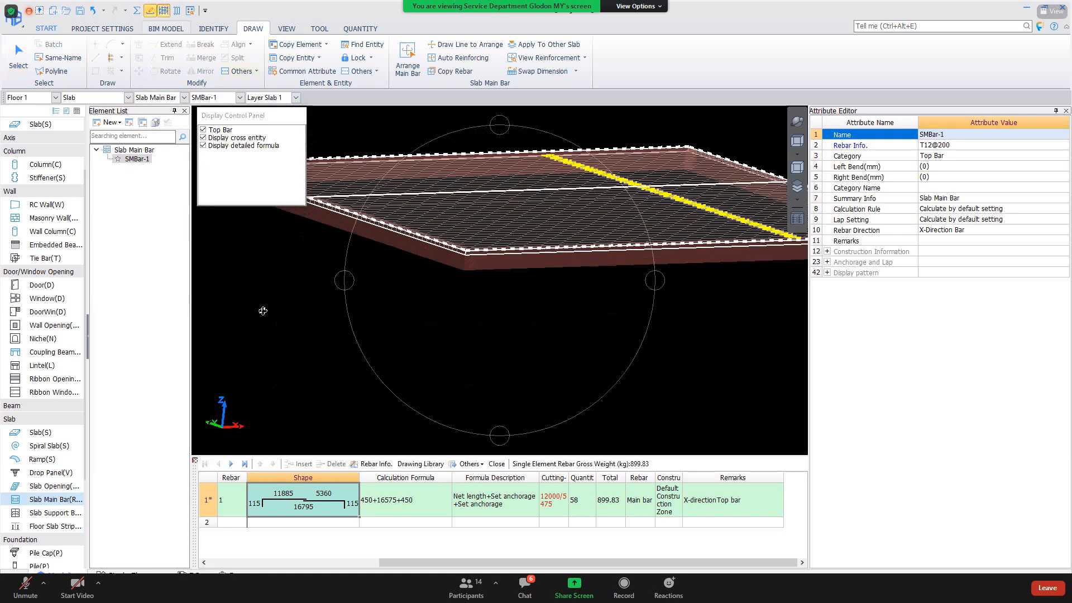
pyautogui.moveTo(263, 311); pyautogui.dragTo(434, 357)
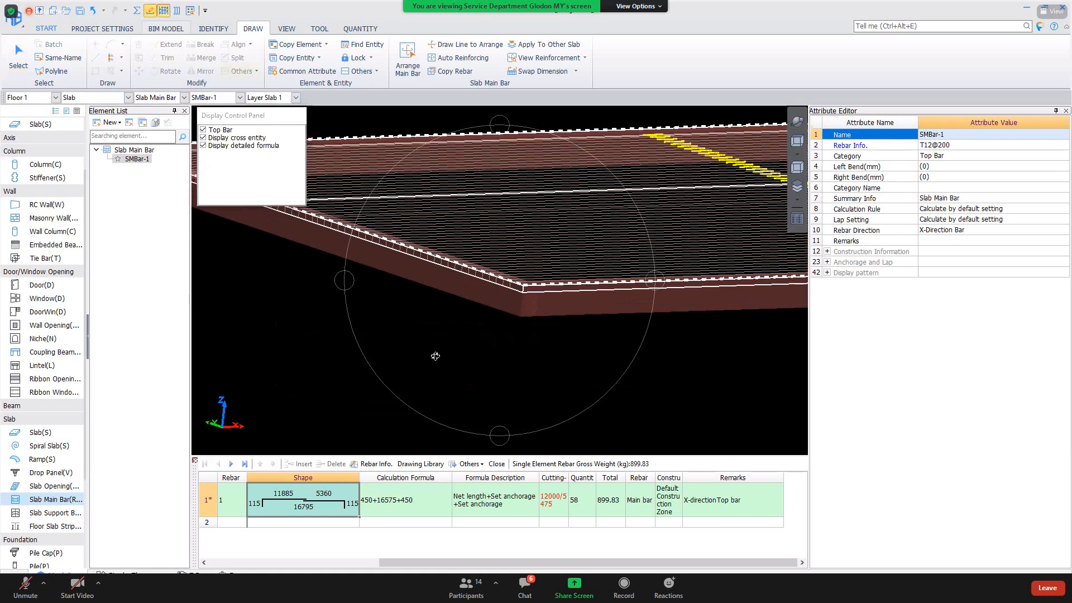
pyautogui.scroll(2, 391, 304)
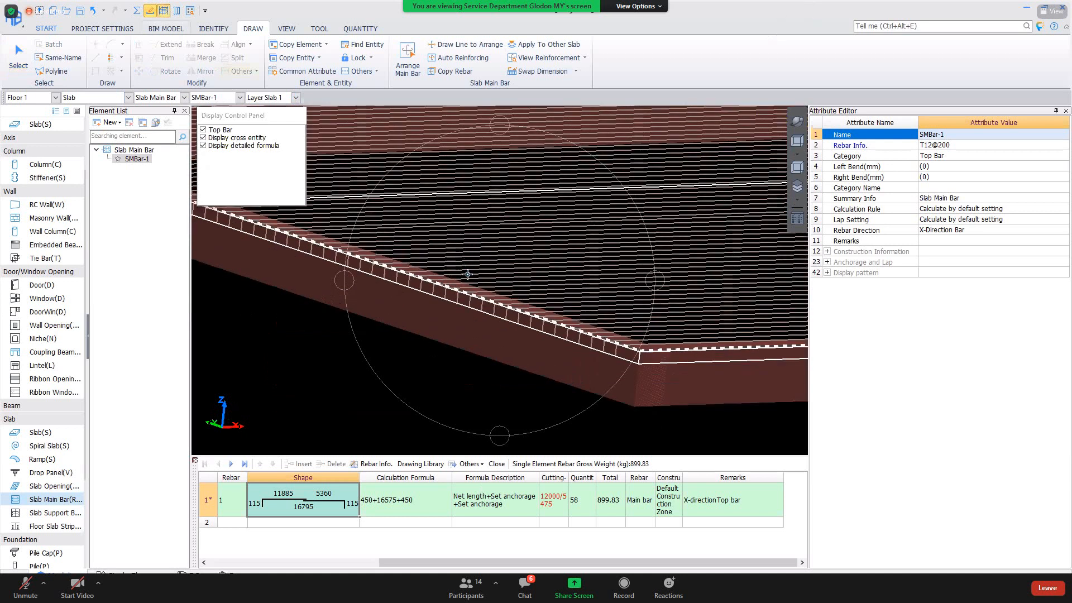
pyautogui.scroll(5, 467, 279)
pyautogui.moveTo(475, 184); pyautogui.dragTo(469, 277)
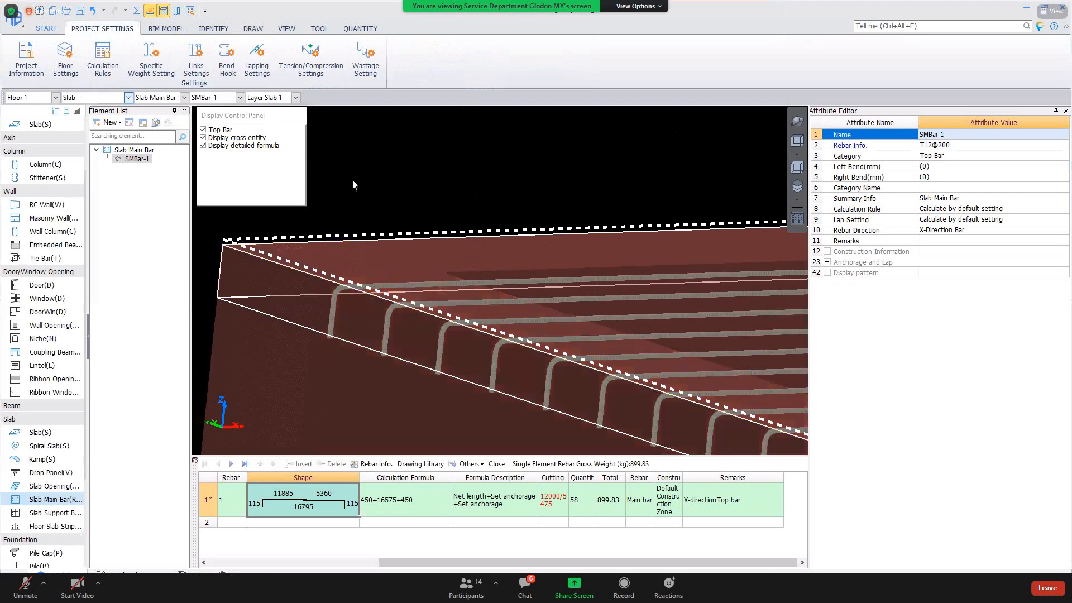
# In Floor 1's default rebar settings, set the column's G460 Type2(T) lap to 40d and the slab's G460 Type2(T) anchorage to 1000.
pyautogui.click(103, 58)
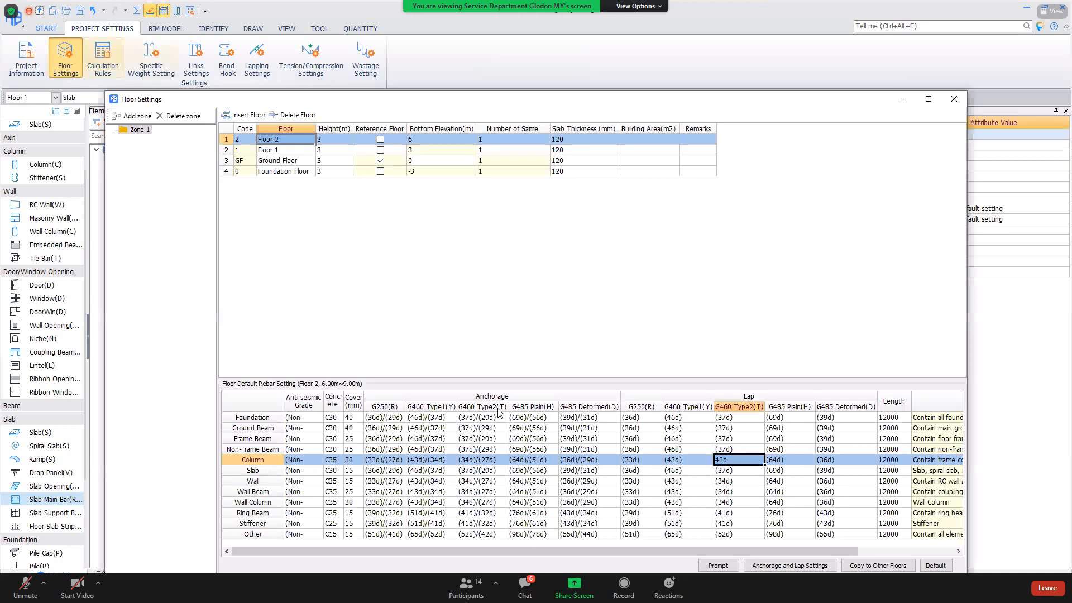
pyautogui.press('Down')
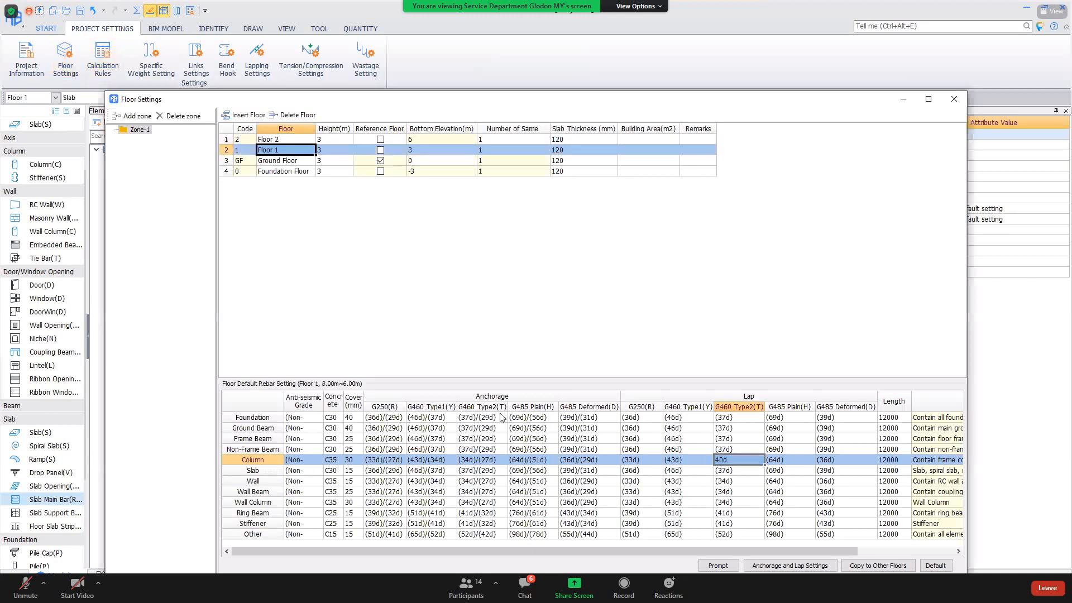
pyautogui.write('40d')
pyautogui.press('Return')
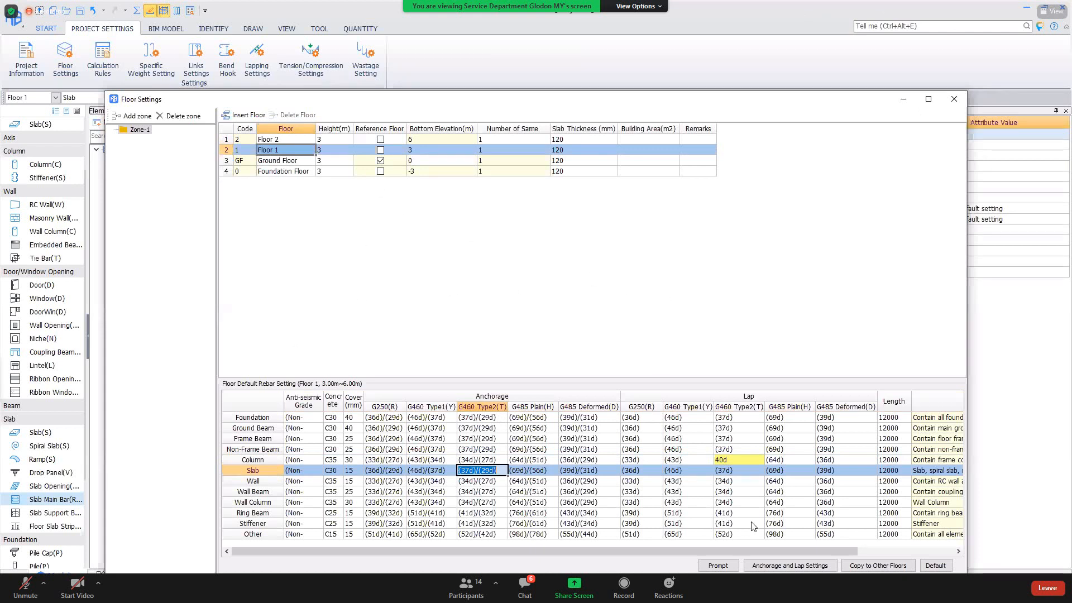
pyautogui.write('1000')
pyautogui.press('Tab')
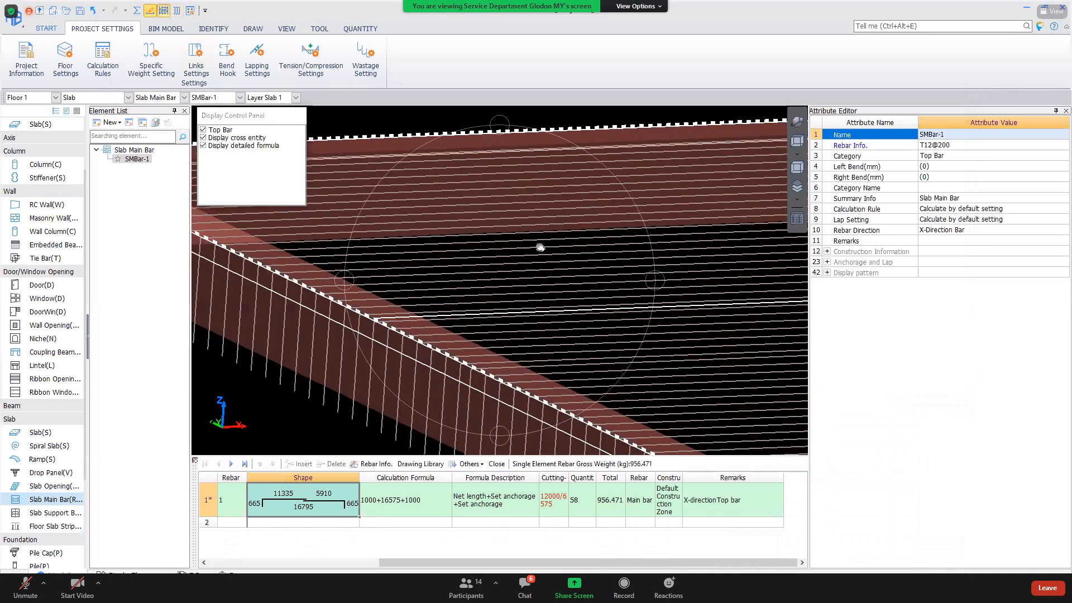
# Examine the recalculated top bars' anchorage at the edge beam in 3D and review the slab calculation rules.
pyautogui.moveTo(542, 233); pyautogui.dragTo(445, 254)
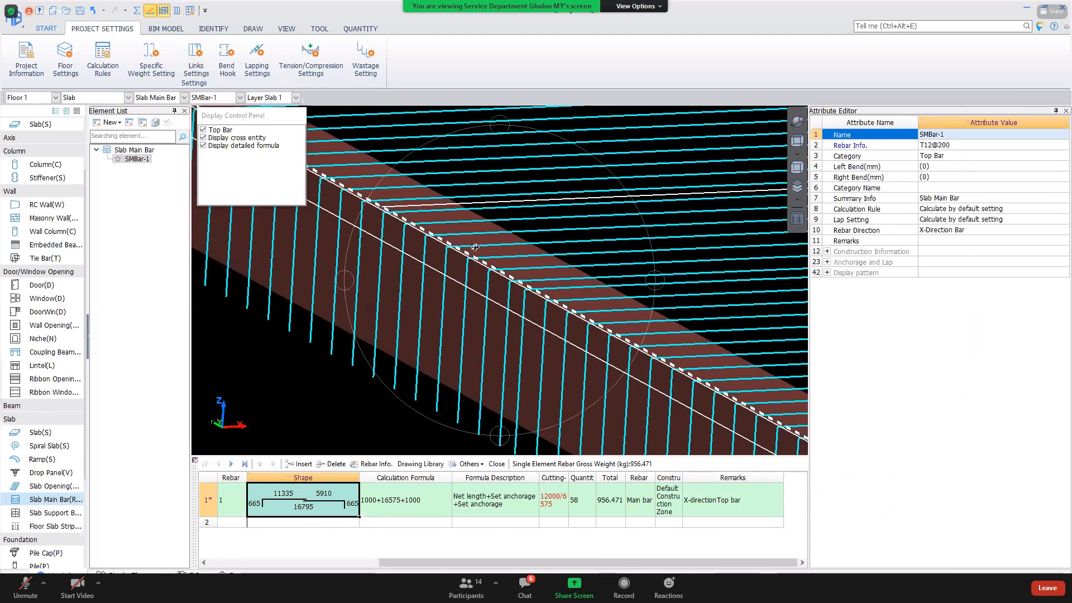
pyautogui.scroll(-3, 514, 231)
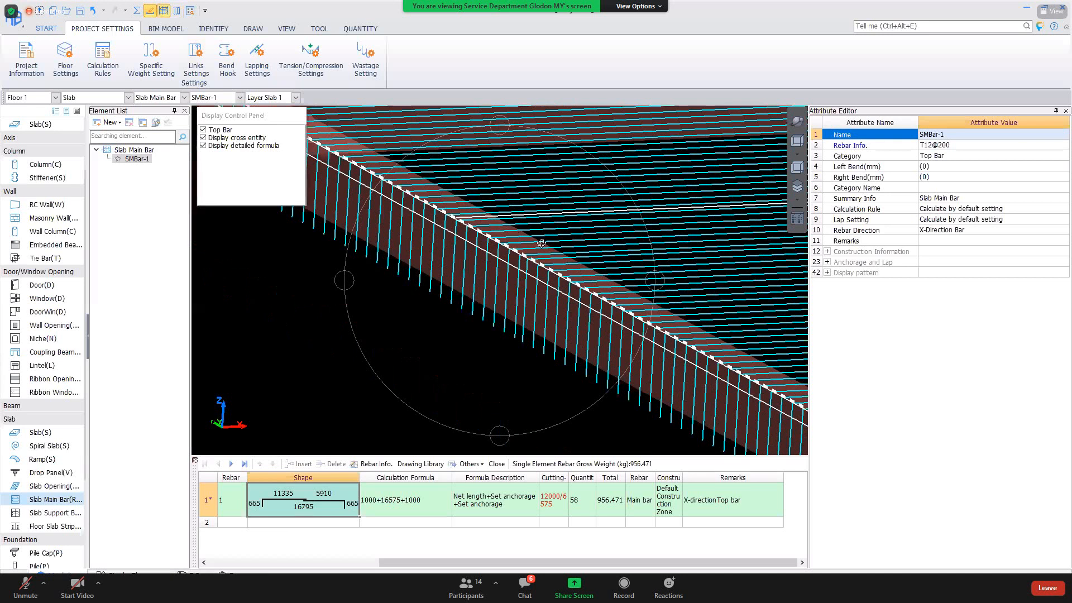
pyautogui.moveTo(541, 239); pyautogui.dragTo(84, 89)
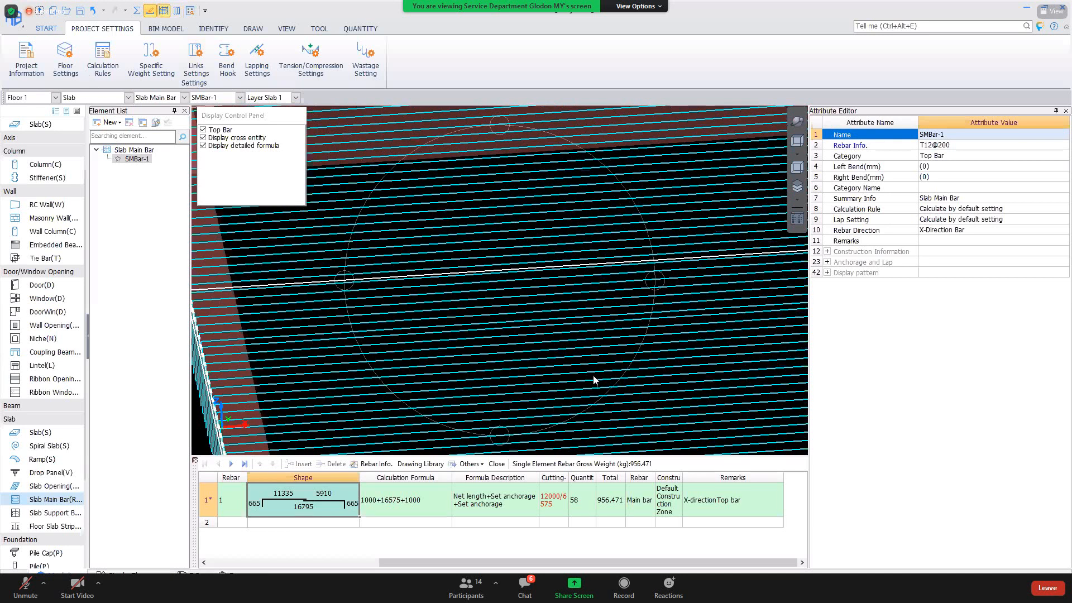
pyautogui.moveTo(301, 406); pyautogui.dragTo(264, 402)
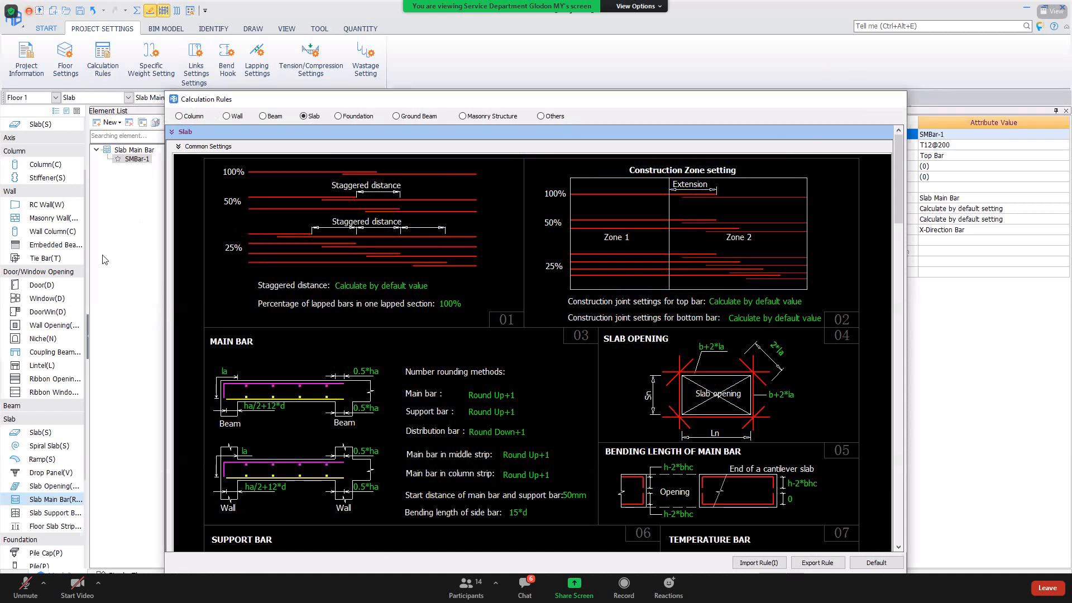
pyautogui.press('Escape')
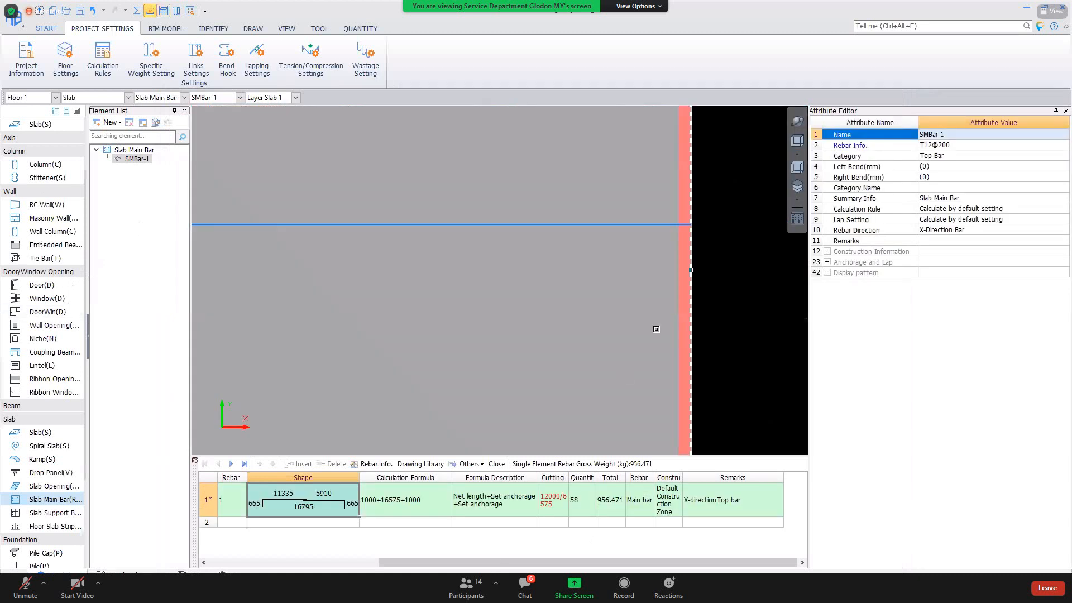
# Delete Beam-1 along the slab's right edge and select the horizontal top bar SMBar-1.
pyautogui.click(684, 306)
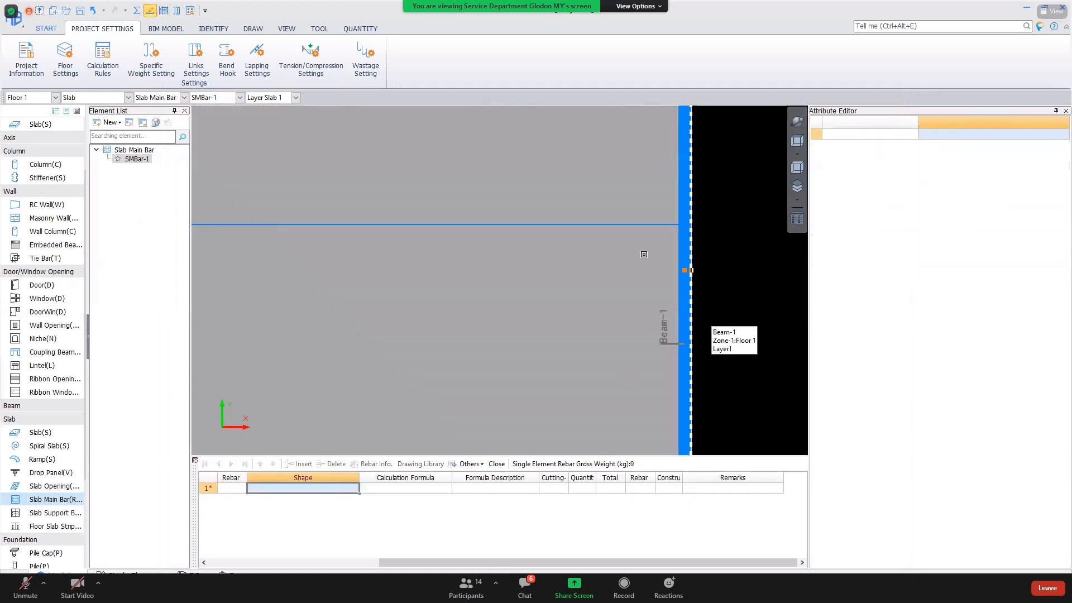
pyautogui.click(638, 225)
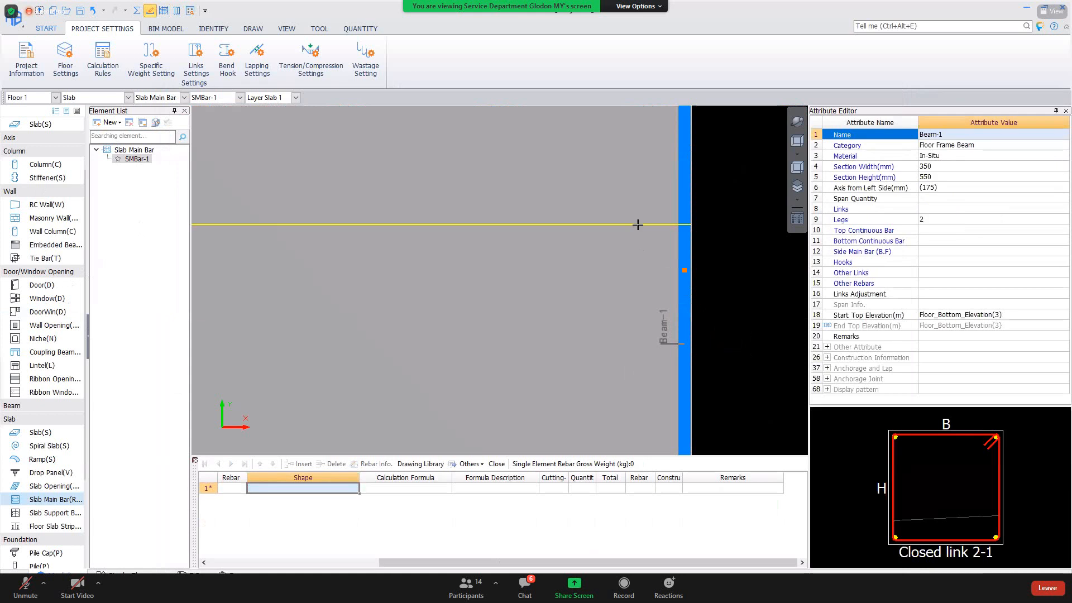
pyautogui.click(651, 229)
pyautogui.rightClick(651, 229)
pyautogui.click(648, 248)
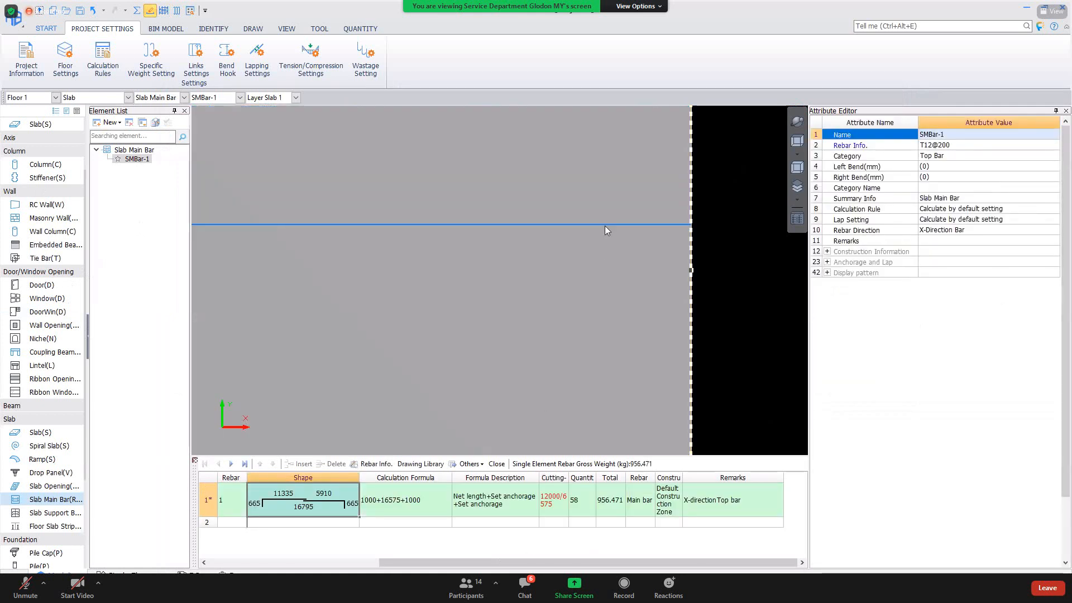
# Recalculate the top bar's rebar quantity with the edge beam removed and display its rebar in 3D.
pyautogui.rightClick(611, 493)
pyautogui.click(619, 489)
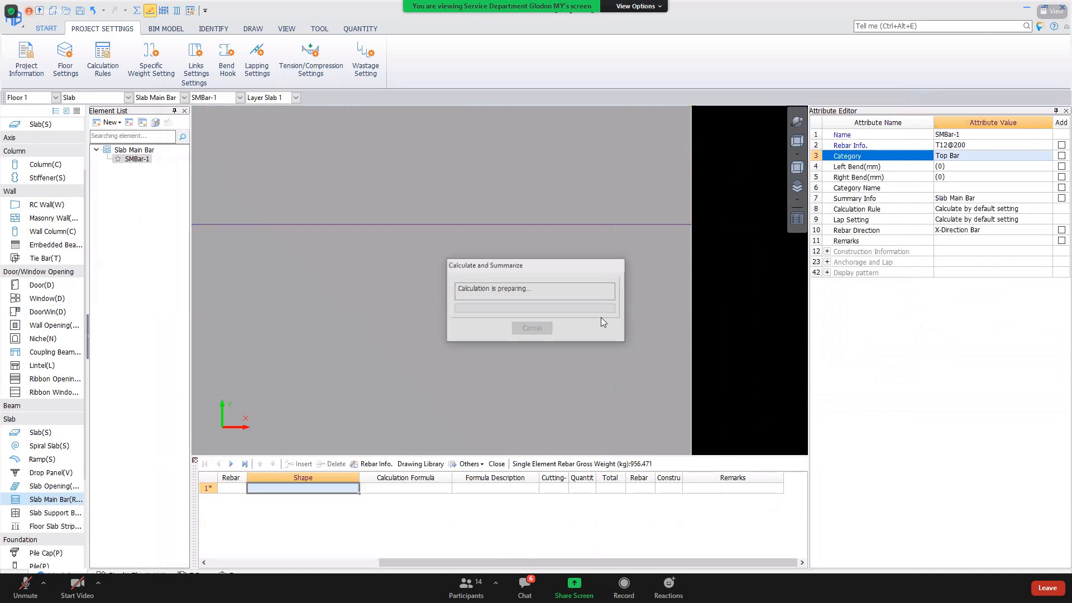
pyautogui.click(500, 233)
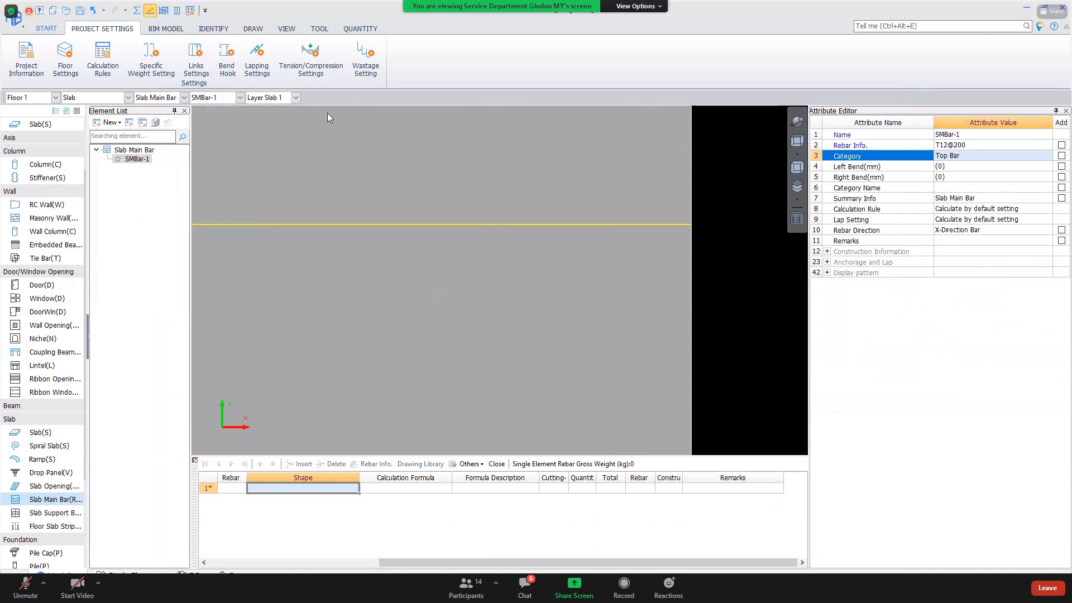
pyautogui.click(163, 10)
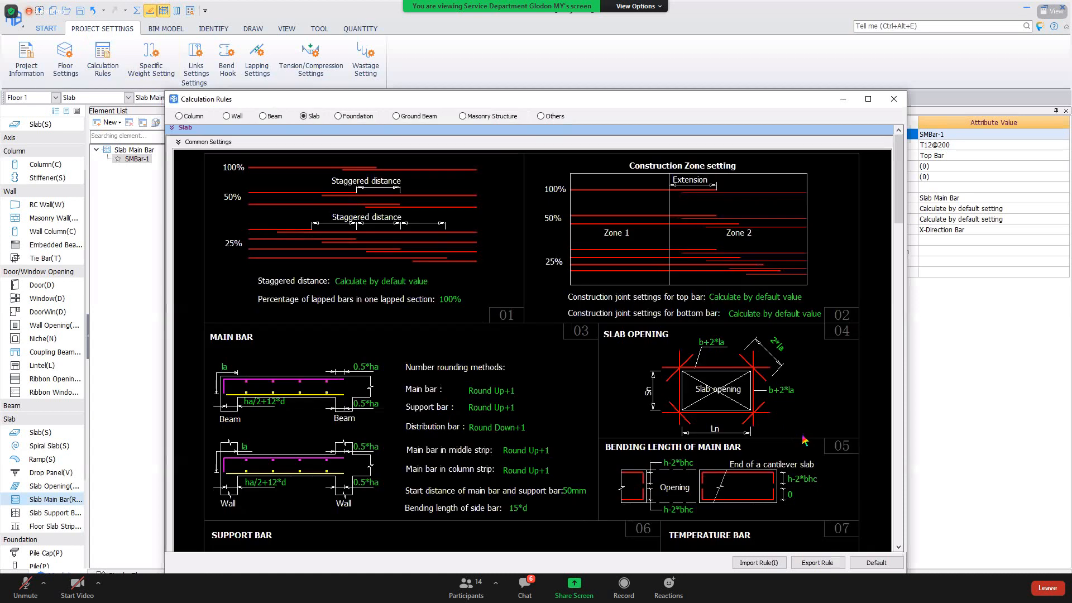
# Examine the main bar bending length at the end of a cantilever slab in the slab calculation rules, marking it on a temporary screen capture.
pyautogui.scroll(-1, 804, 441)
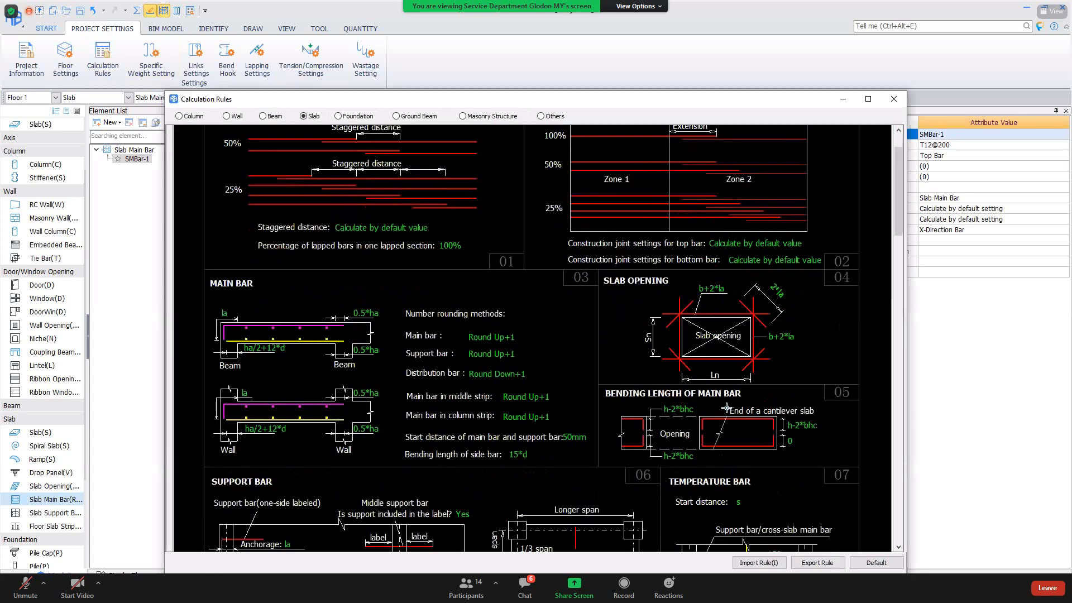
pyautogui.press('F1')
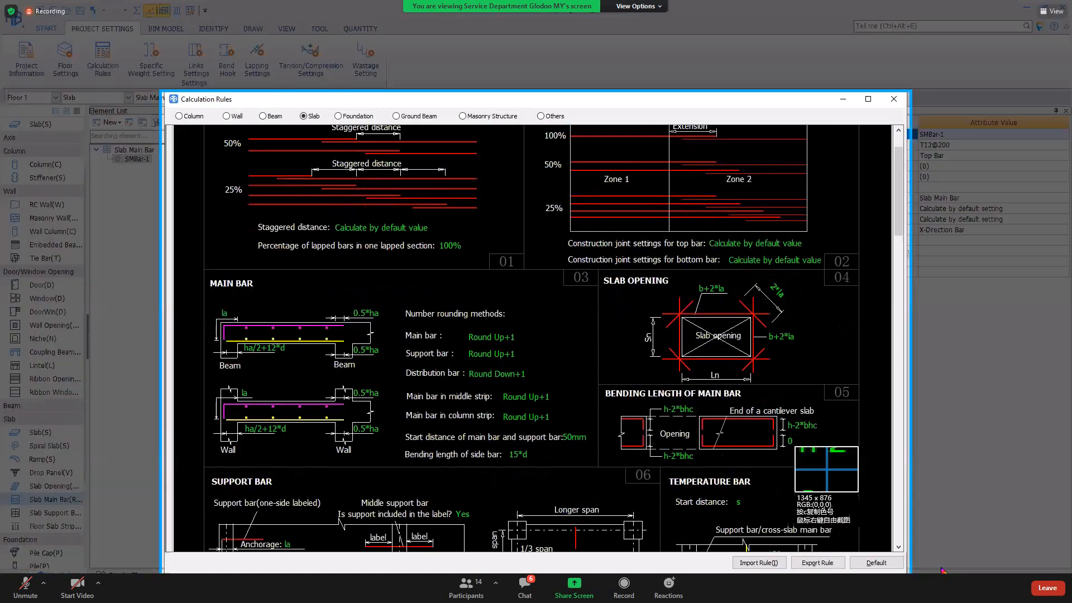
pyautogui.click(792, 441)
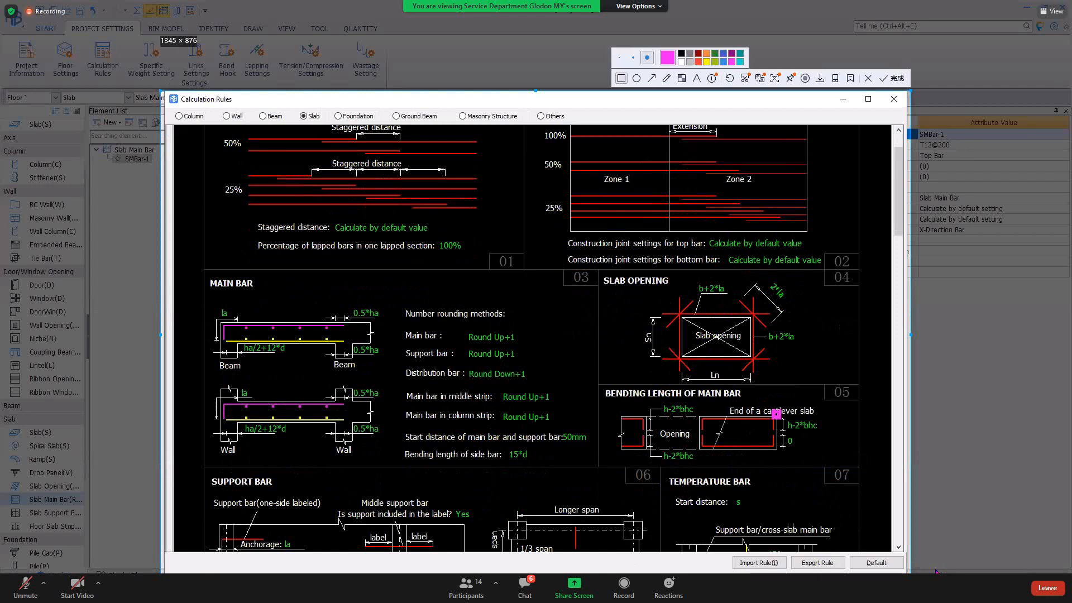
pyautogui.moveTo(775, 413); pyautogui.dragTo(821, 453)
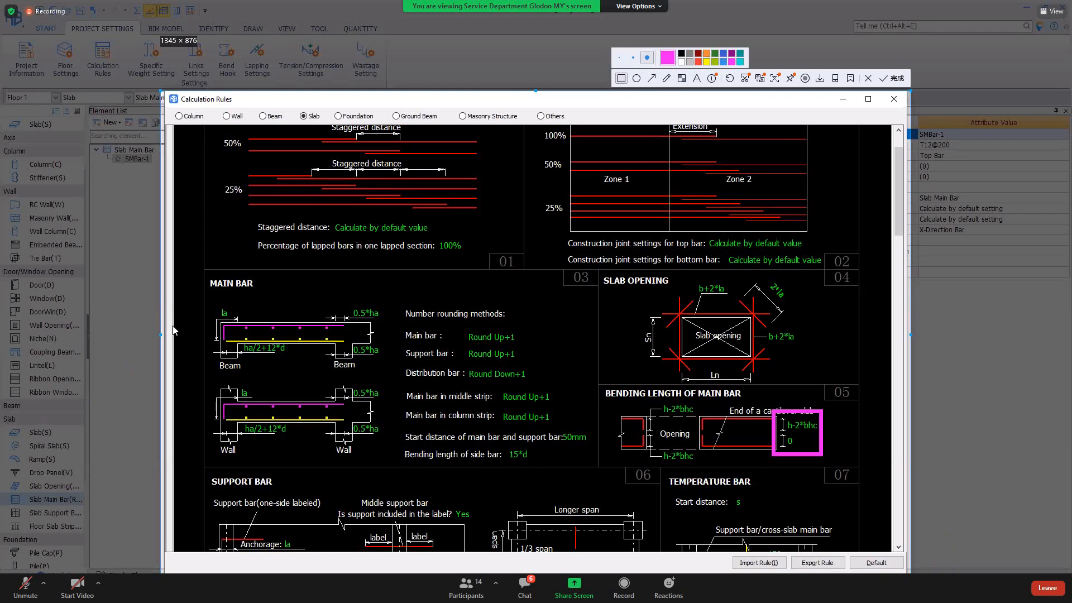
pyautogui.press('Escape')
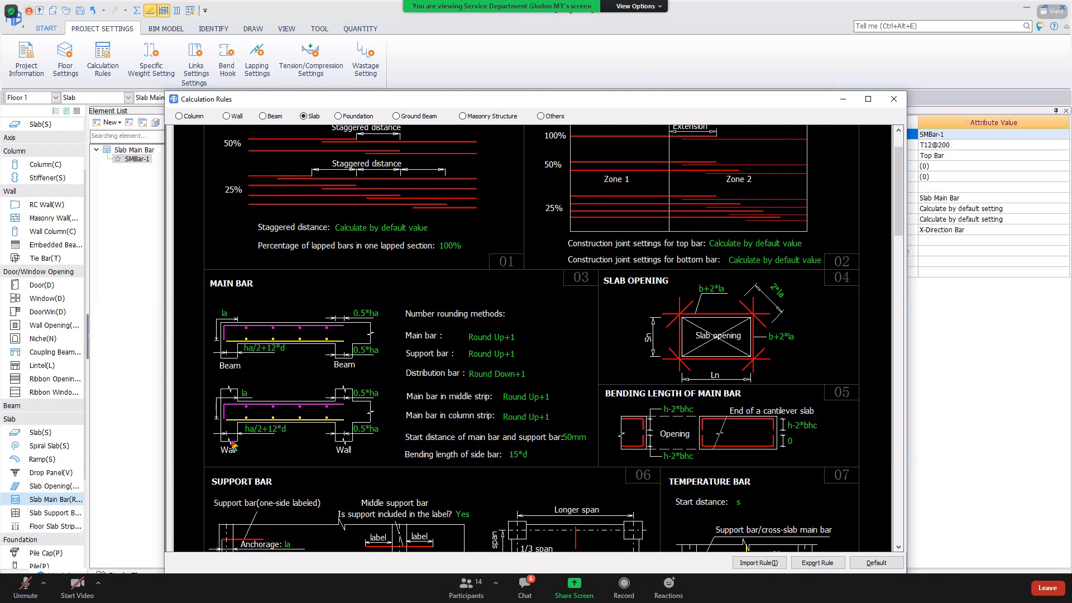
# Examine the Main Bar diagram's anchorage into the far beam, marking it on a temporary screen capture, and close the calculation rules.
pyautogui.hotkey('ctrl', 'alt', 'a')
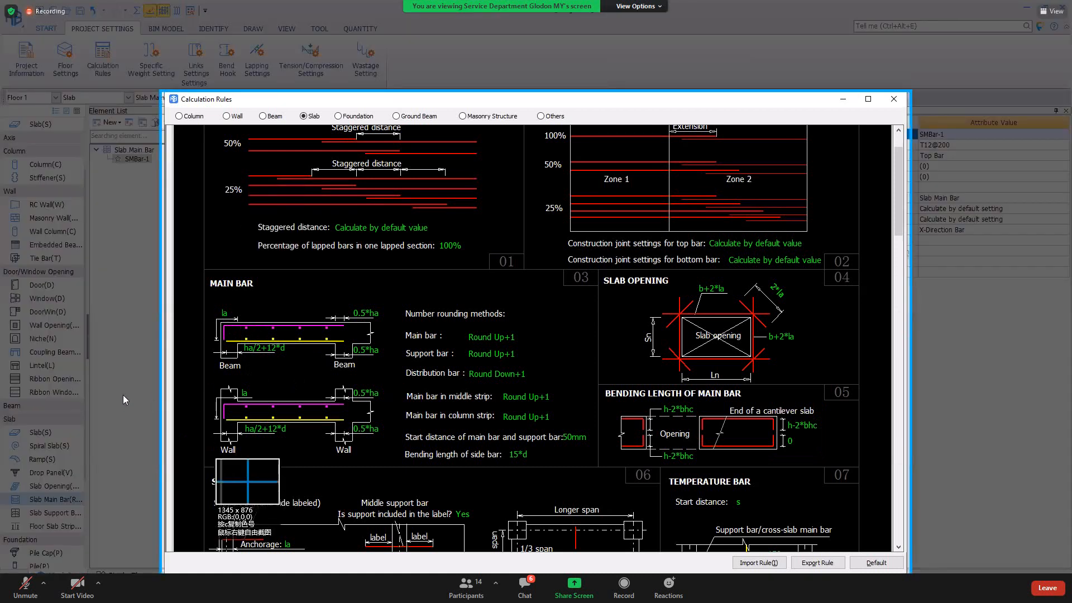
pyautogui.moveTo(207, 281); pyautogui.dragTo(404, 385)
pyautogui.press('r')
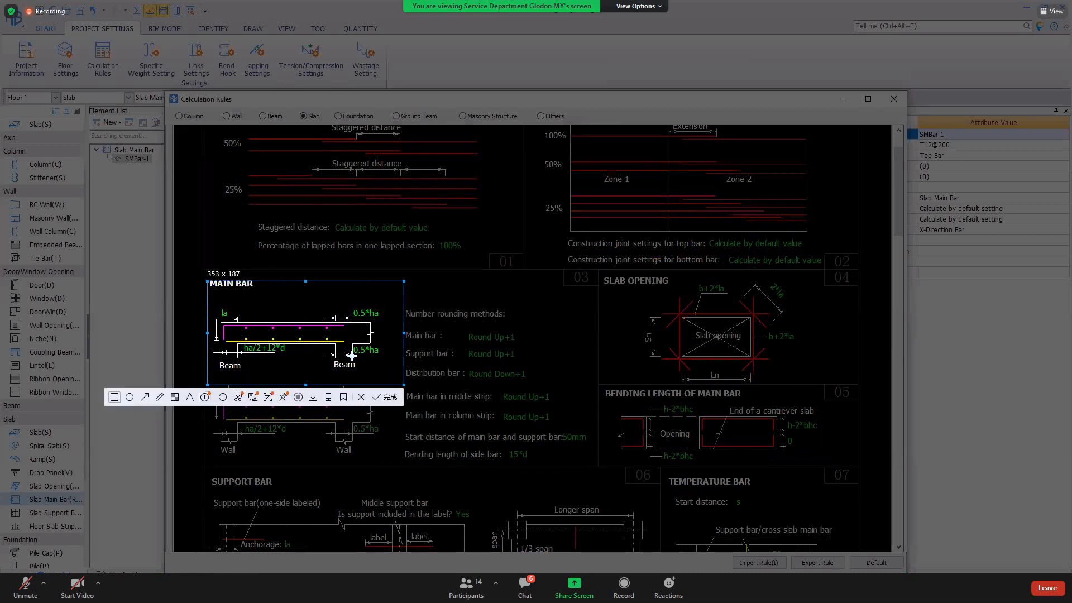
pyautogui.moveTo(333, 322); pyautogui.dragTo(354, 358)
pyautogui.press('Return')
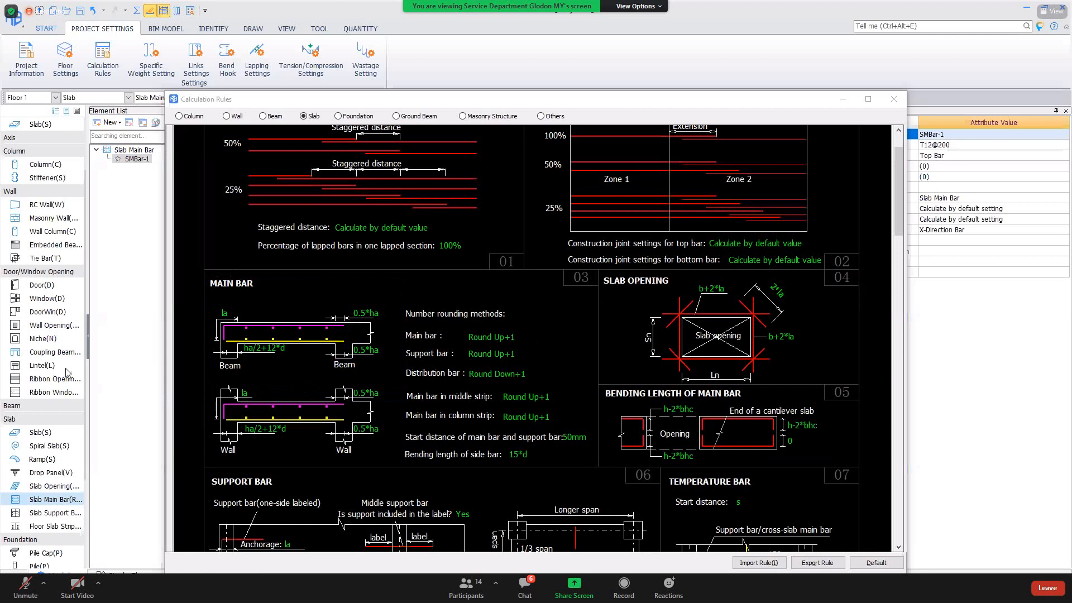
pyautogui.press('Escape')
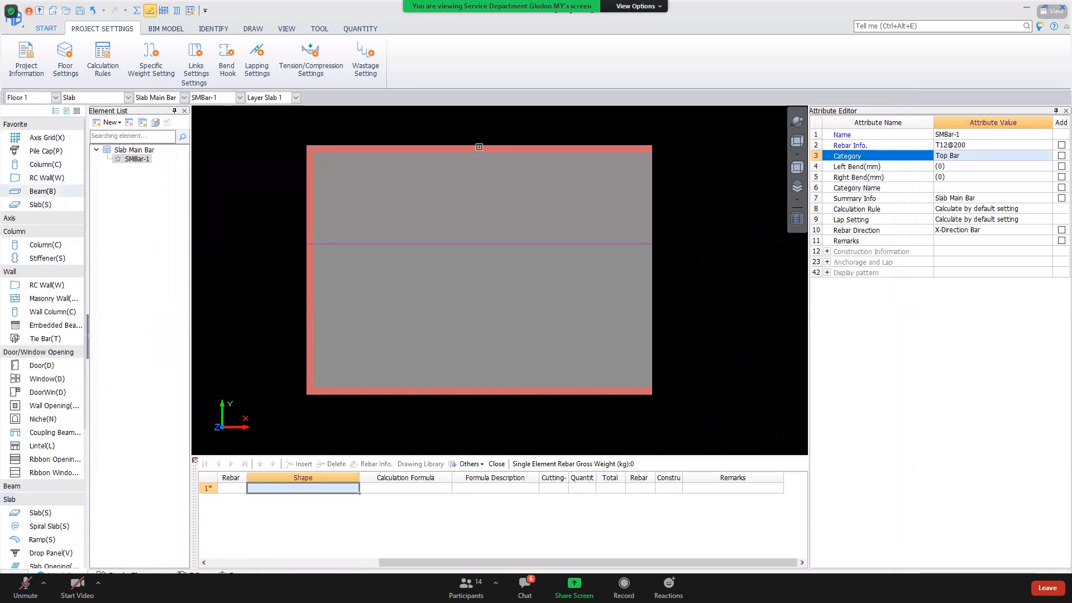
# Draw a Beam-1 vertically across the middle of the slab, between its upper and lower edge beams.
pyautogui.press('b')
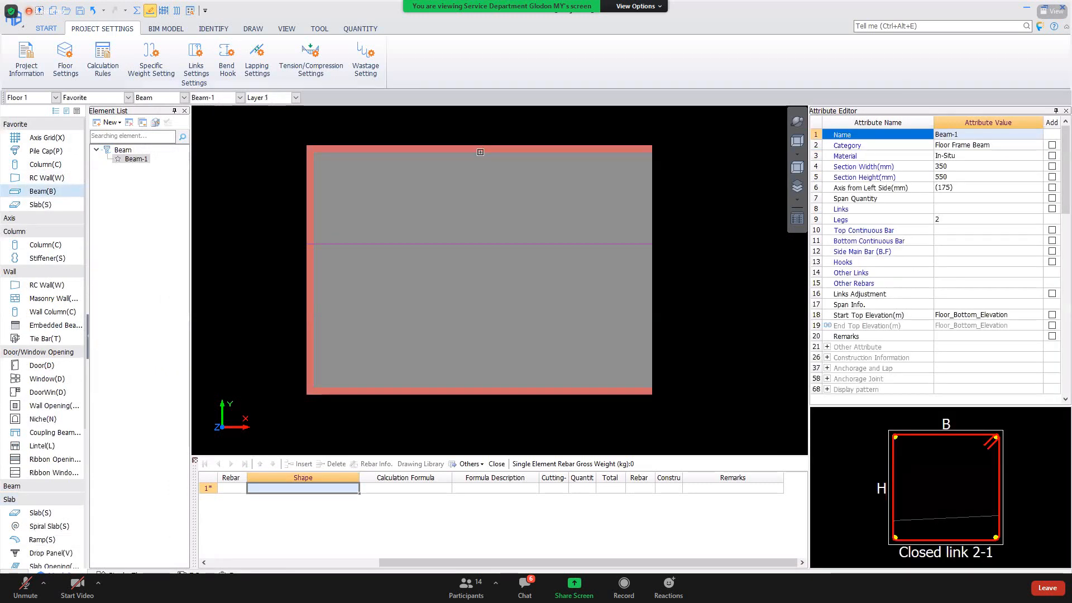
pyautogui.click(479, 394)
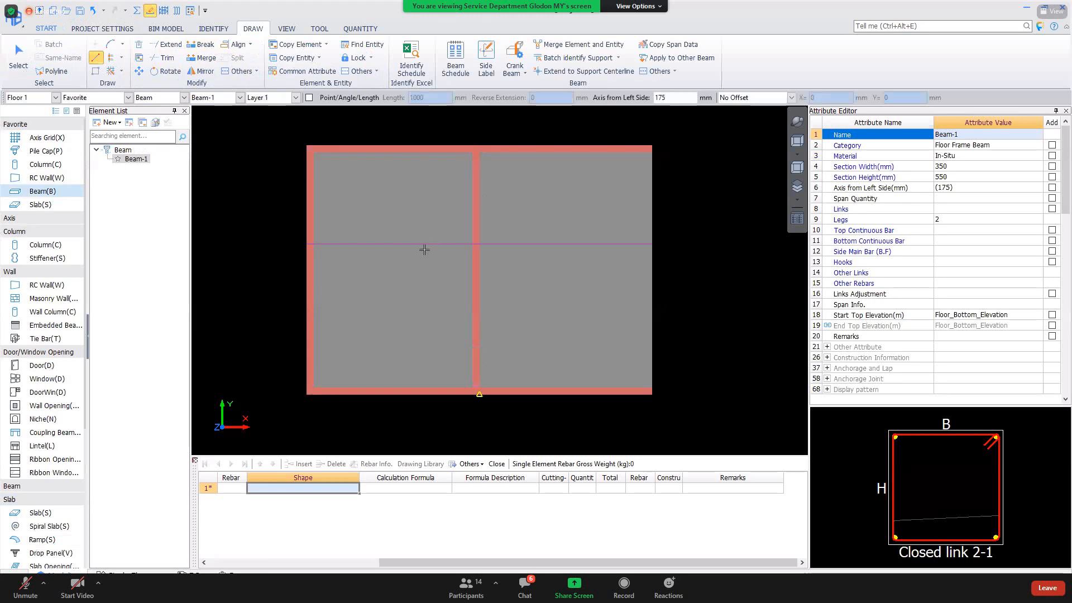
pyautogui.press('Escape')
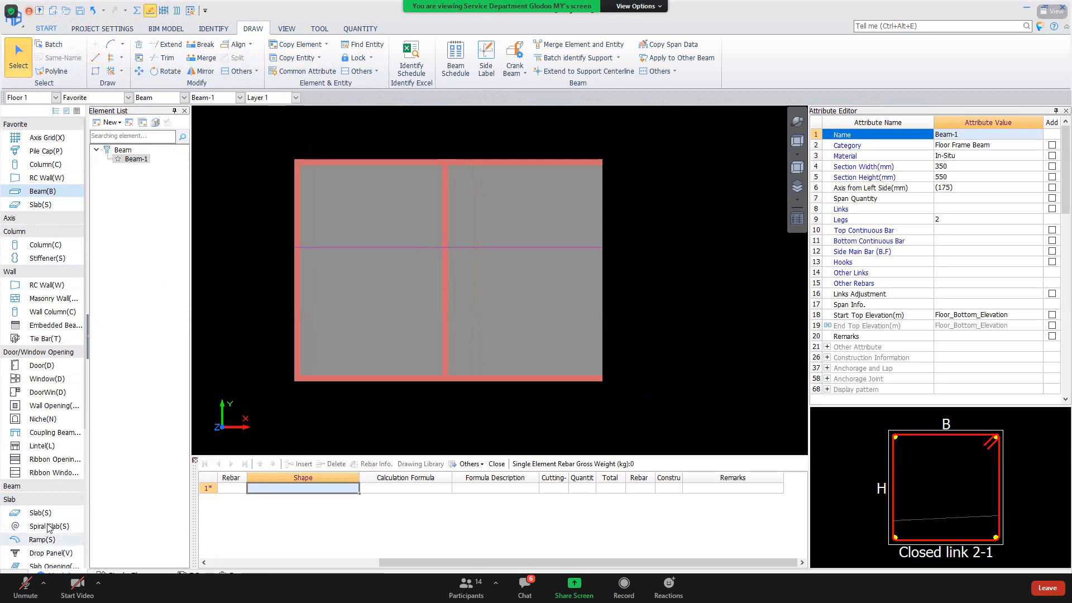
# Shorten the SMBar-1 top bar's range by moving its right boundary to the left face of the middle beam.
pyautogui.click(60, 512)
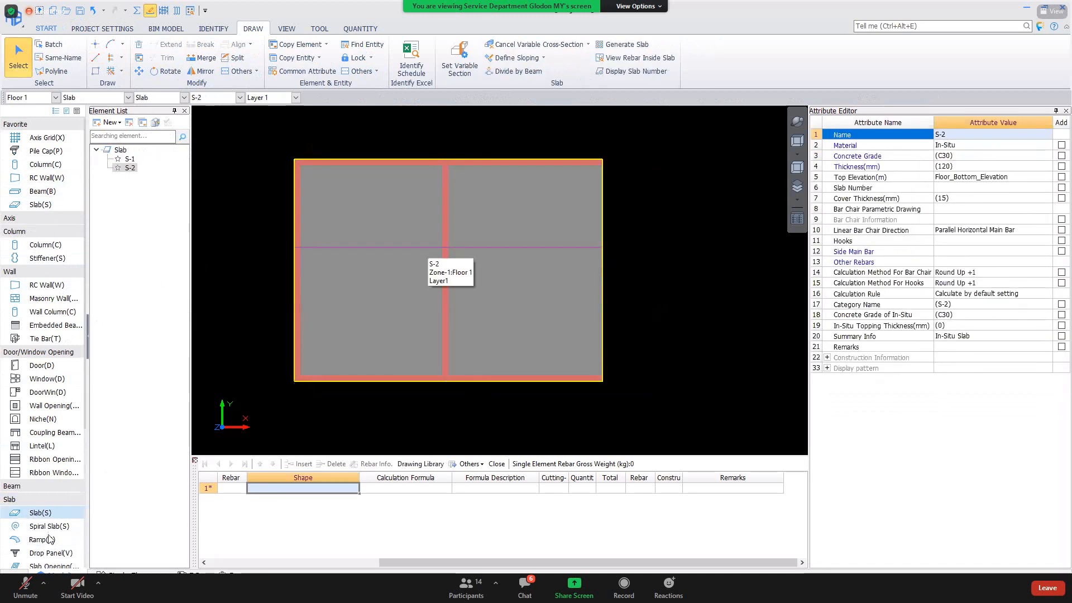
pyautogui.click(50, 553)
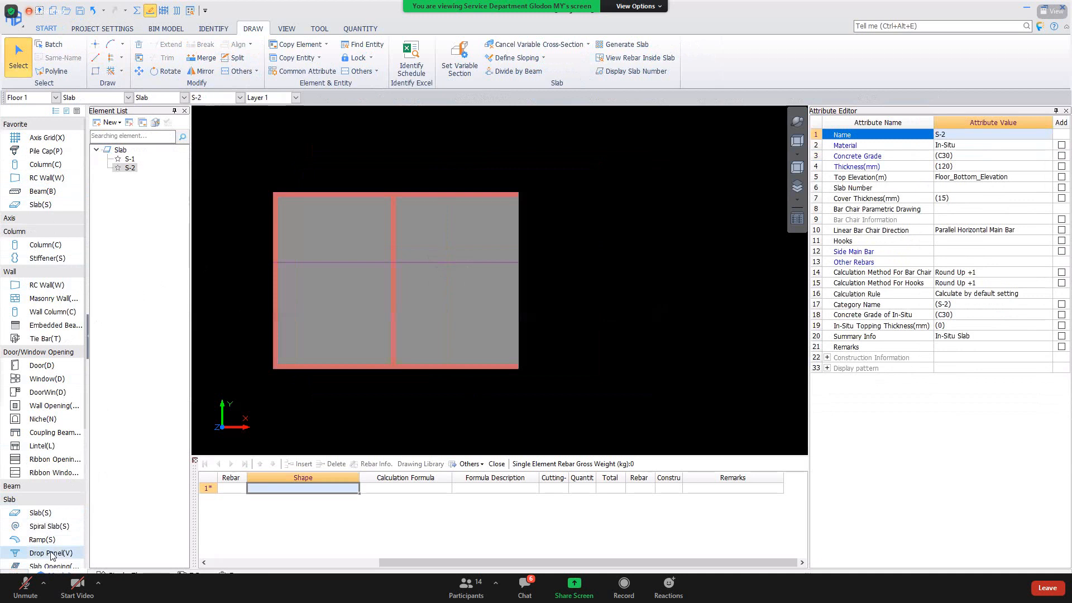
pyautogui.scroll(-2, 54, 513)
pyautogui.click(54, 500)
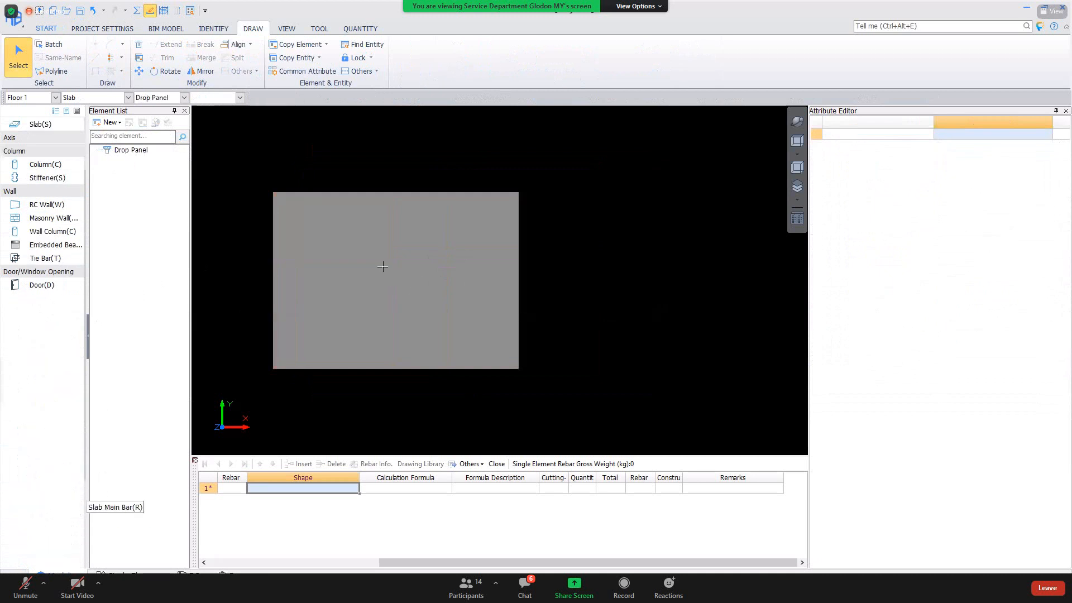
pyautogui.click(491, 261)
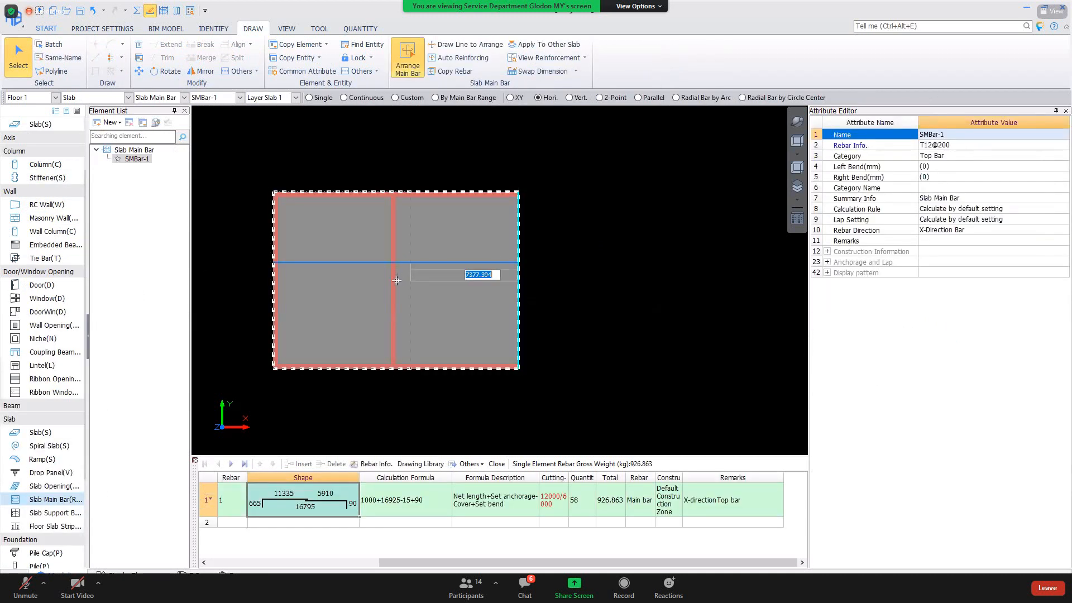
pyautogui.scroll(3, 378, 269)
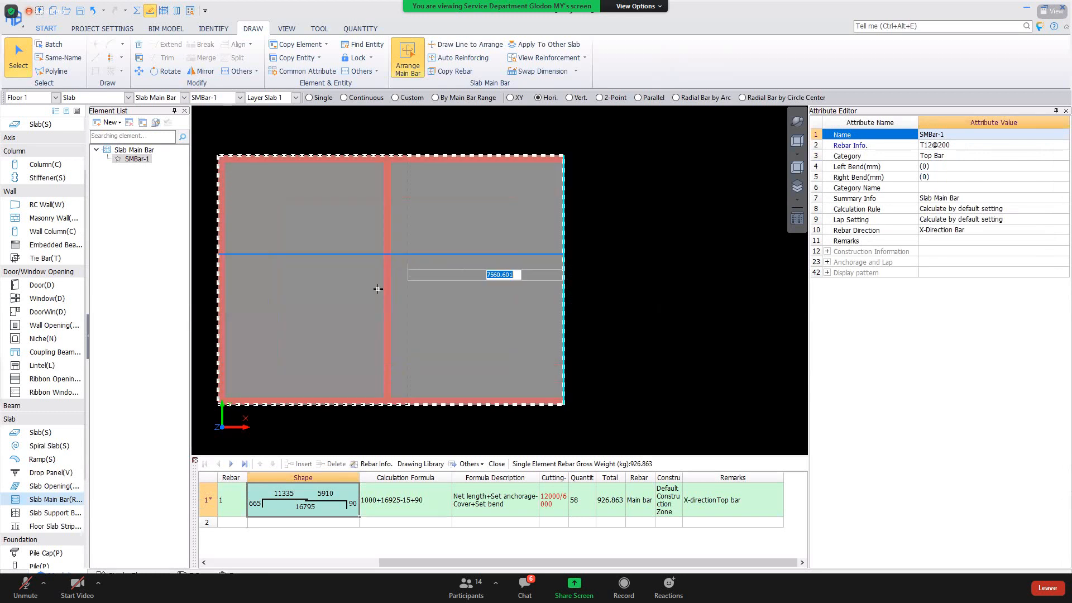
pyautogui.scroll(1, 376, 239)
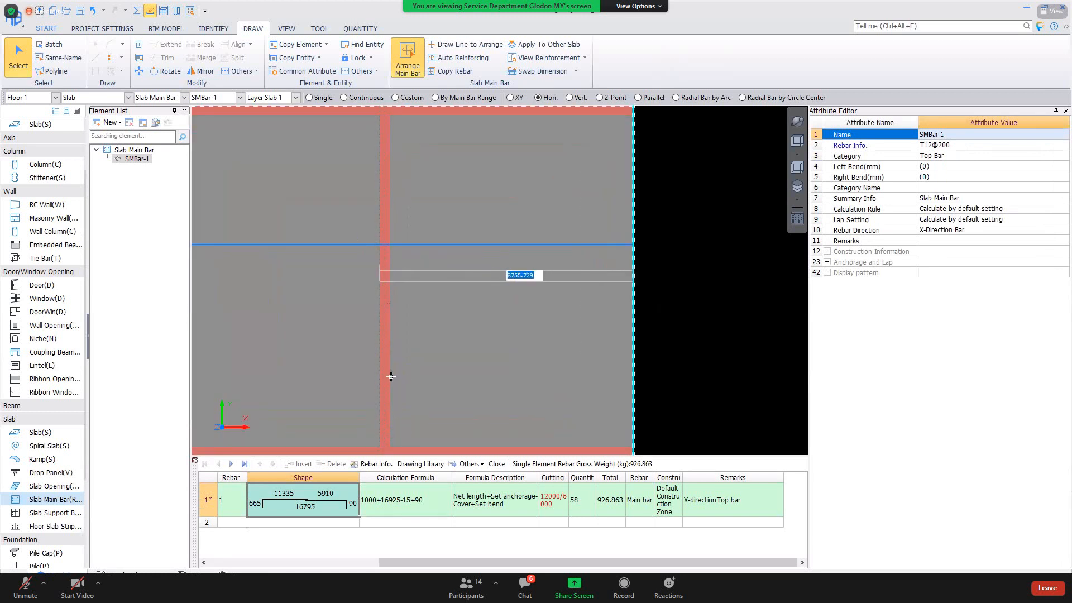
pyautogui.moveTo(378, 447); pyautogui.dragTo(392, 375, button='middle')
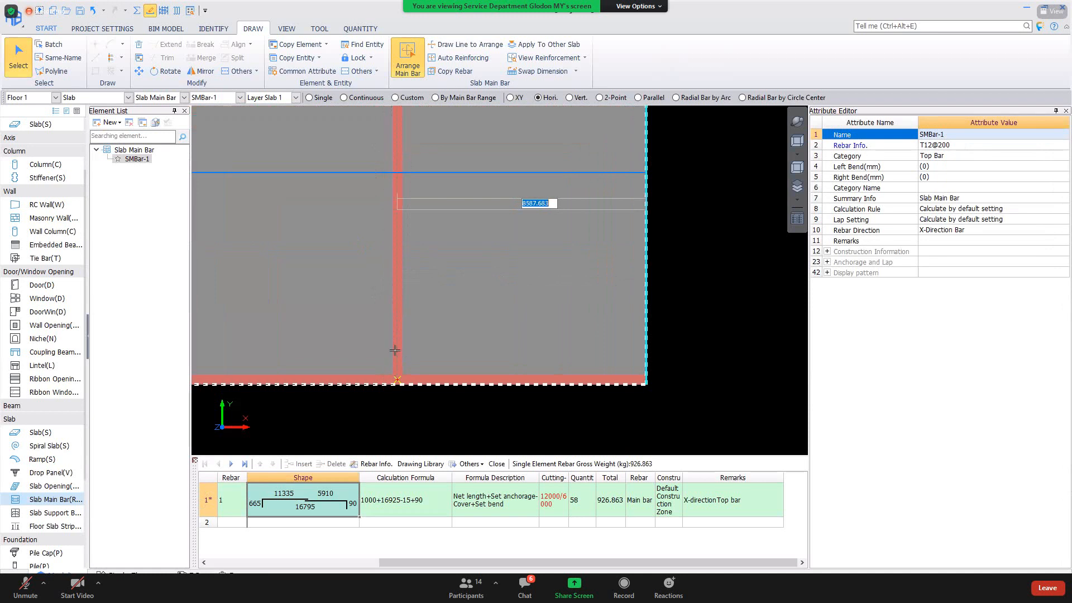
pyautogui.moveTo(379, 172); pyautogui.dragTo(415, 248, button='middle')
pyautogui.scroll(3, 414, 248)
pyautogui.rightClick(415, 247)
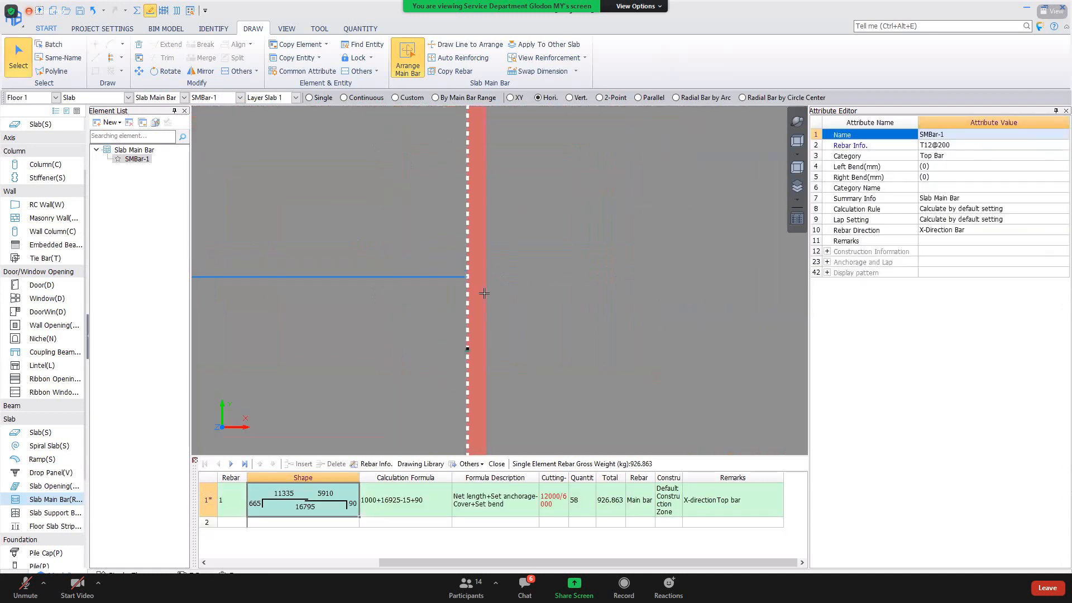
pyautogui.rightClick(462, 276)
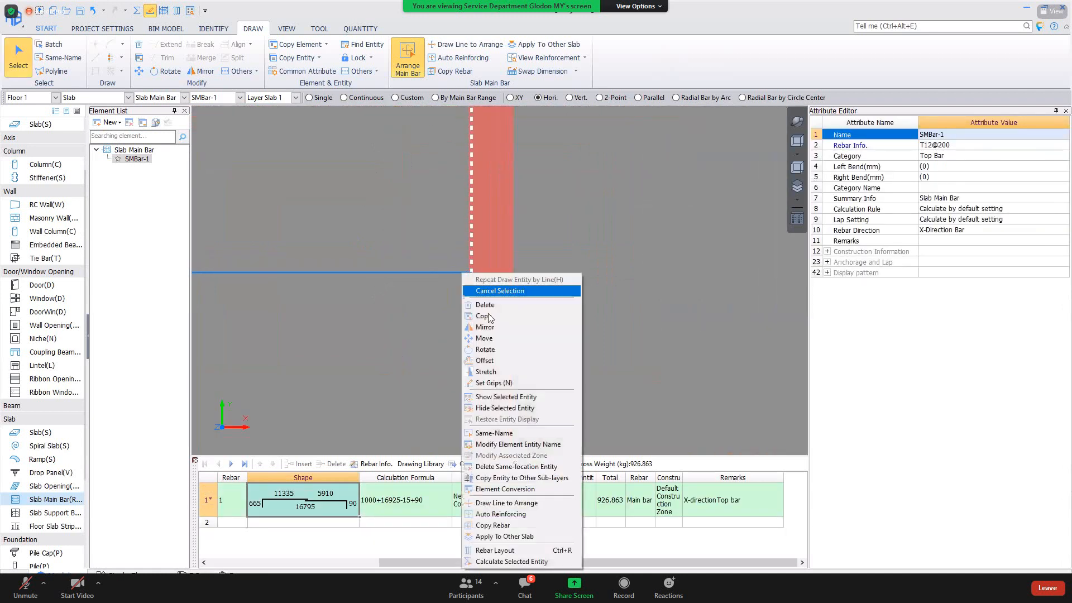
pyautogui.moveTo(525, 248); pyautogui.dragTo(590, 352)
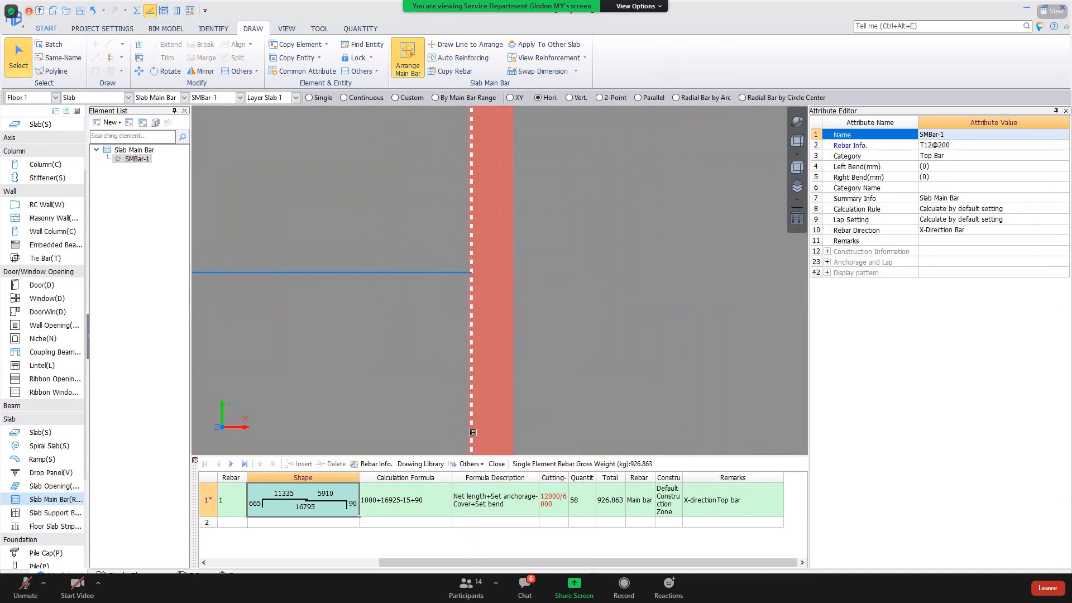
pyautogui.click(469, 427)
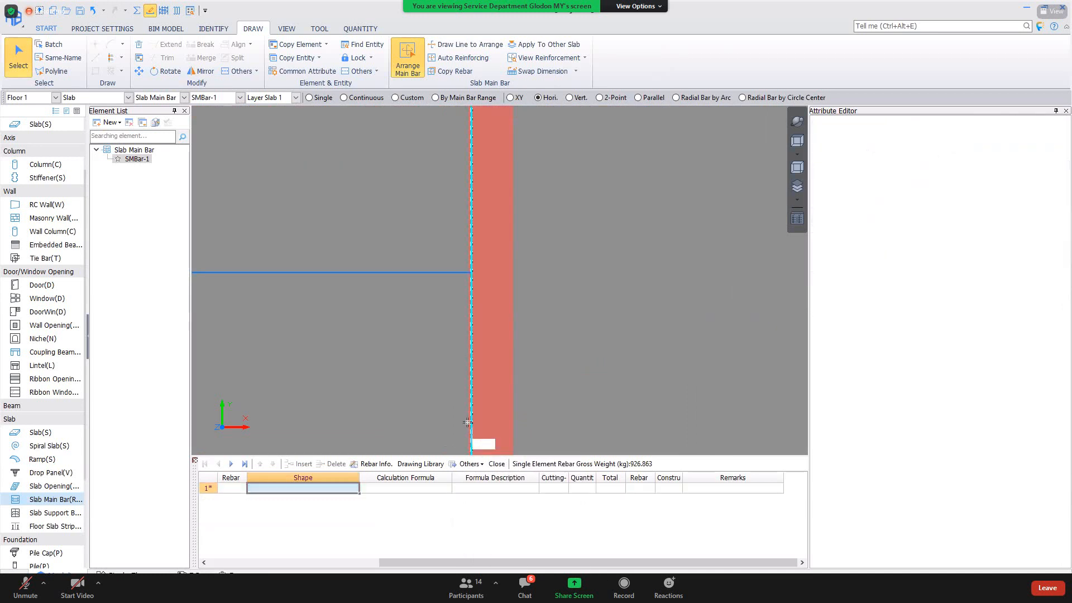
# Move the left boundary of the top bar's range to the inner face of the left edge beam.
pyautogui.scroll(-3, 485, 260)
pyautogui.moveTo(337, 267); pyautogui.dragTo(672, 251, button='middle')
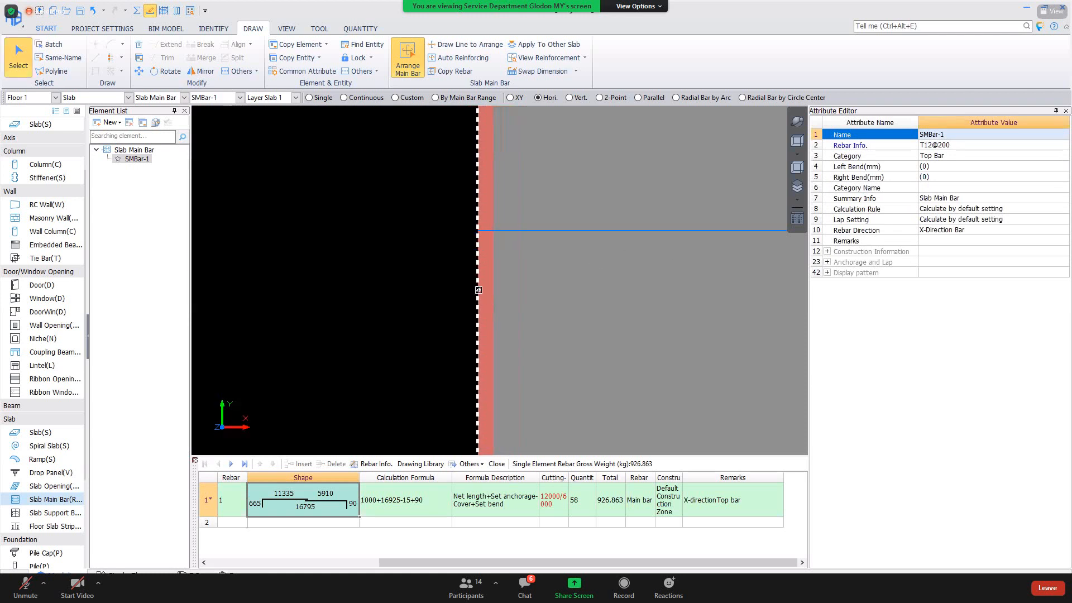
pyautogui.click(479, 290)
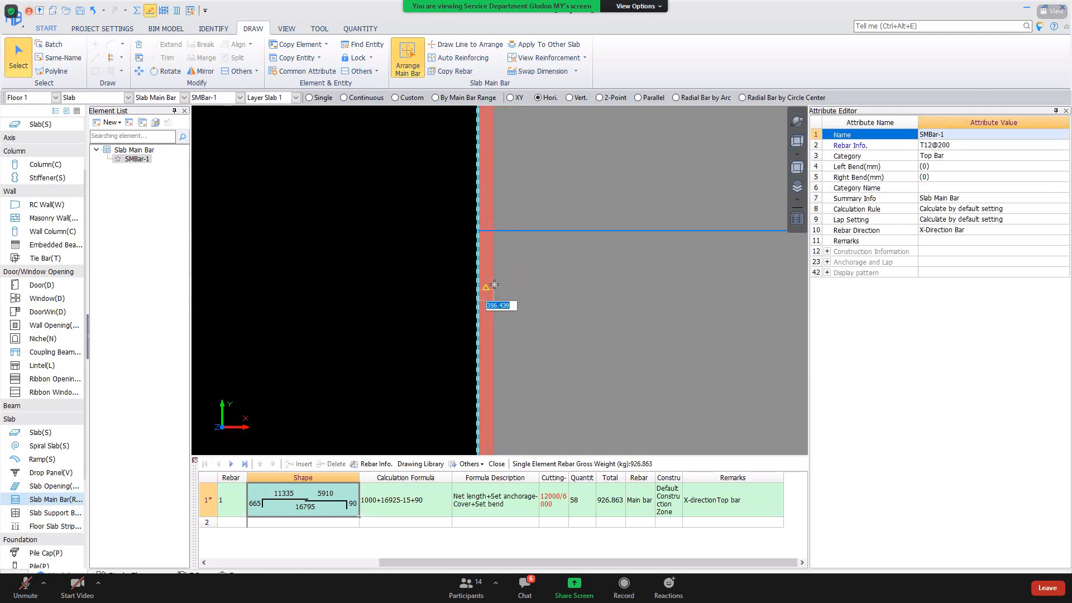
pyautogui.click(493, 283)
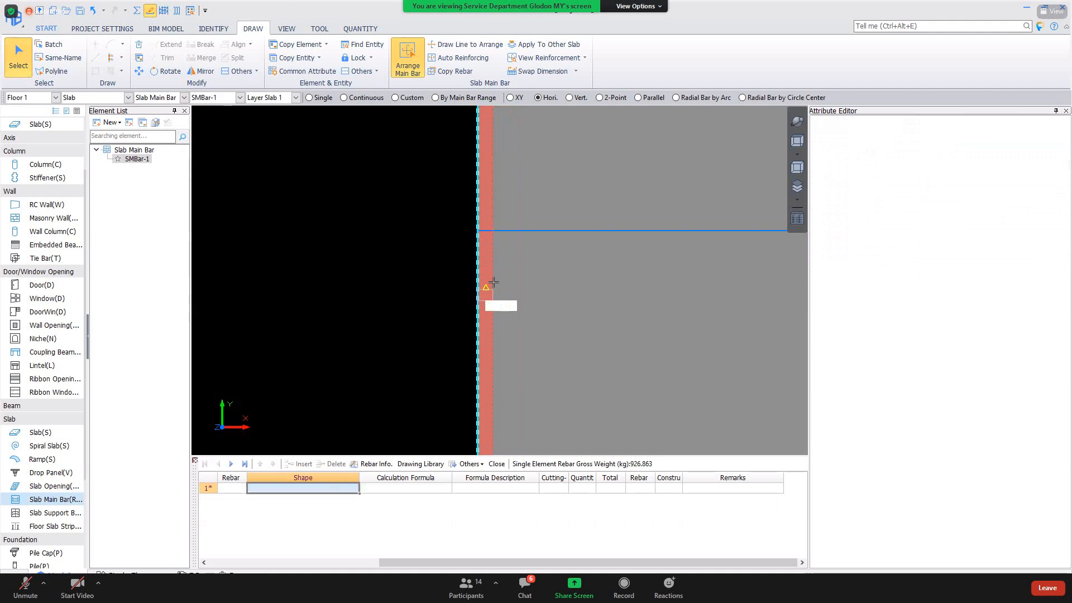
pyautogui.scroll(-3, 585, 279)
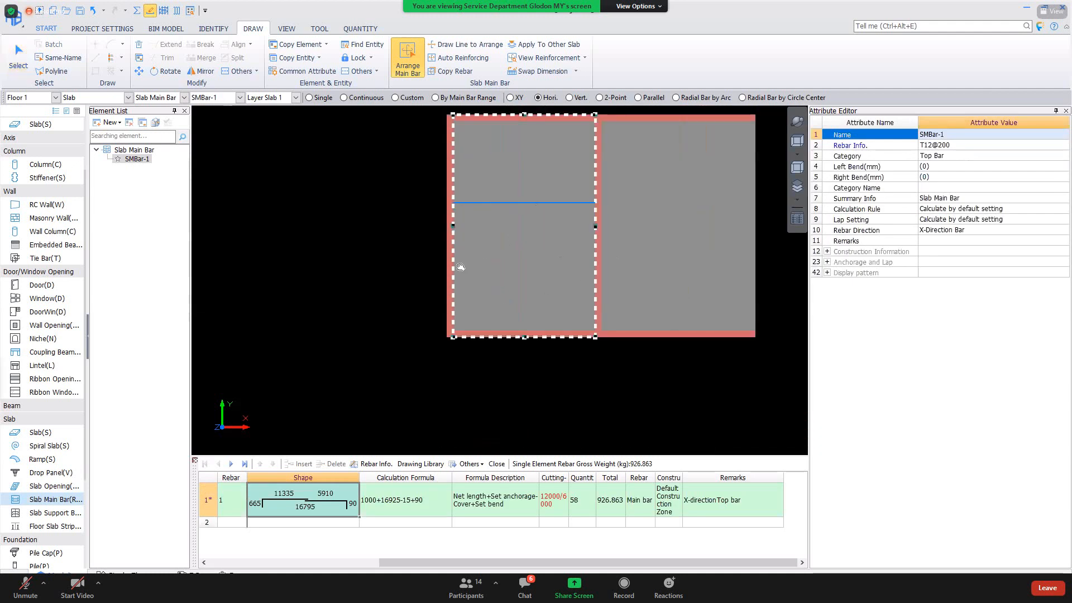
# Recalculate the shortened top bar between the left edge beam and the middle beam.
pyautogui.scroll(2, 373, 233)
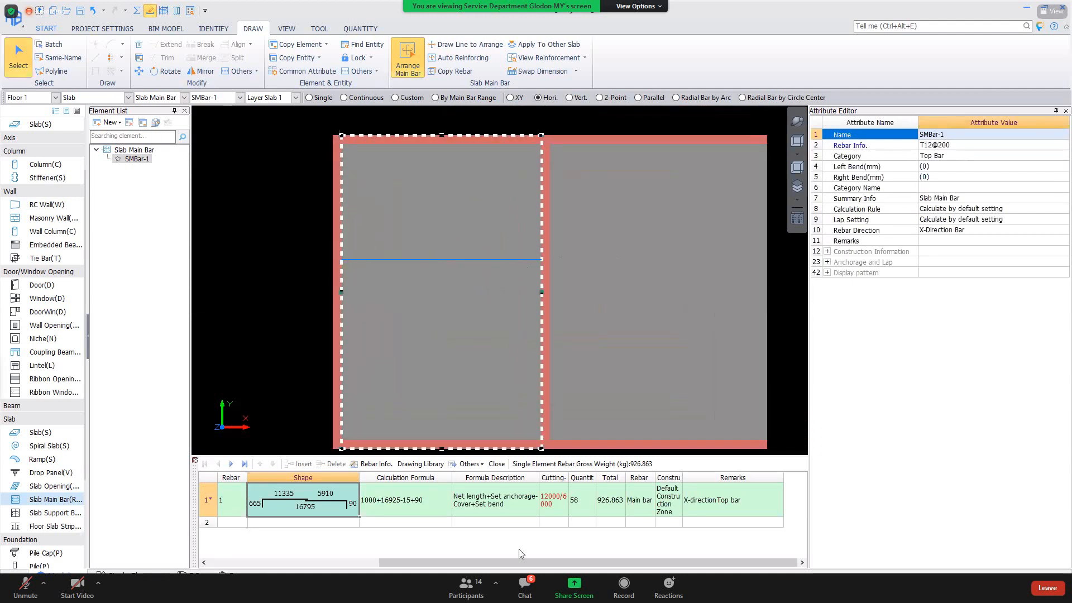
pyautogui.rightClick(525, 263)
pyautogui.click(544, 552)
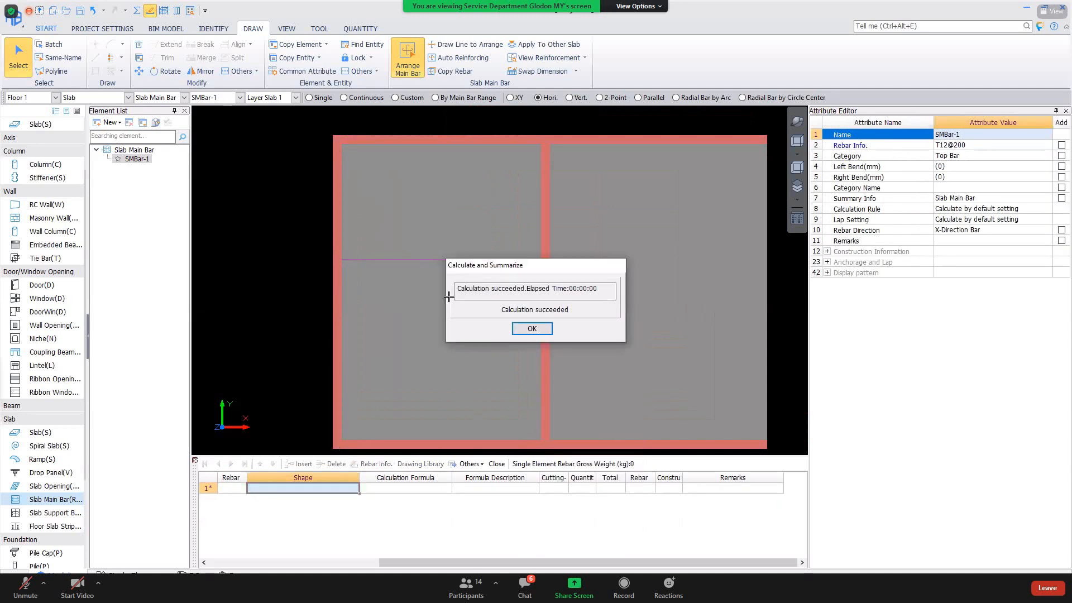
# Inspect the recalculated top bar's shape and formula and where its range ends at the middle beam.
pyautogui.click(525, 327)
pyautogui.click(412, 255)
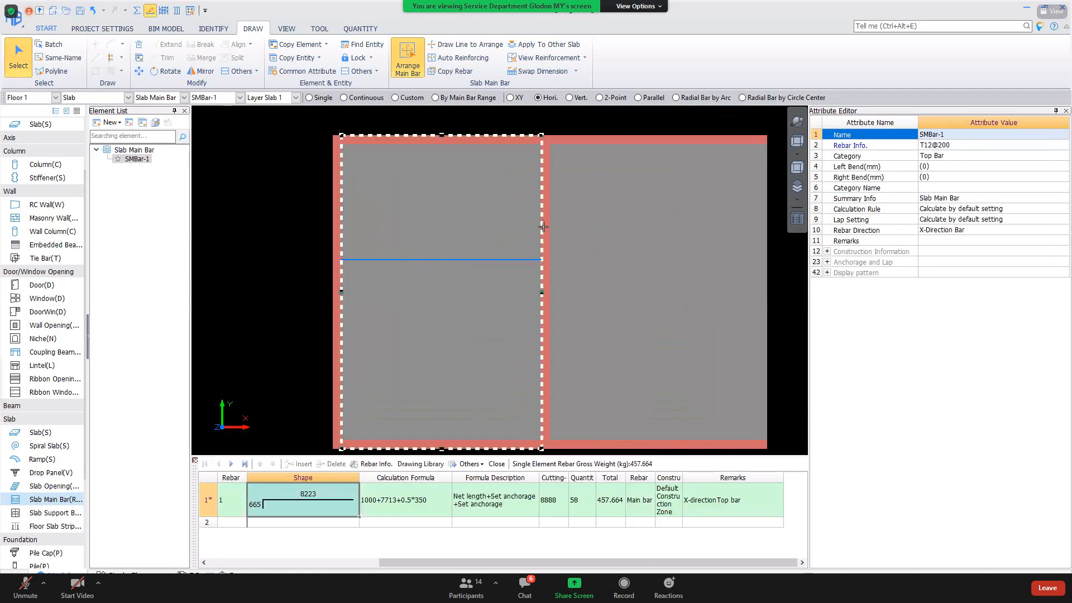
pyautogui.scroll(10, 545, 296)
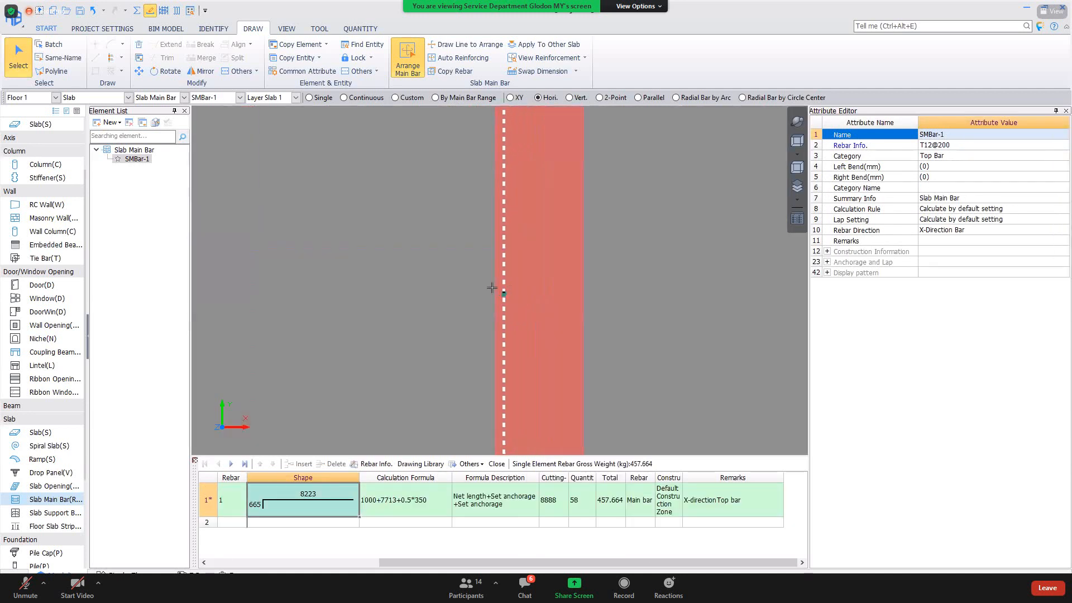
pyautogui.scroll(-3, 518, 297)
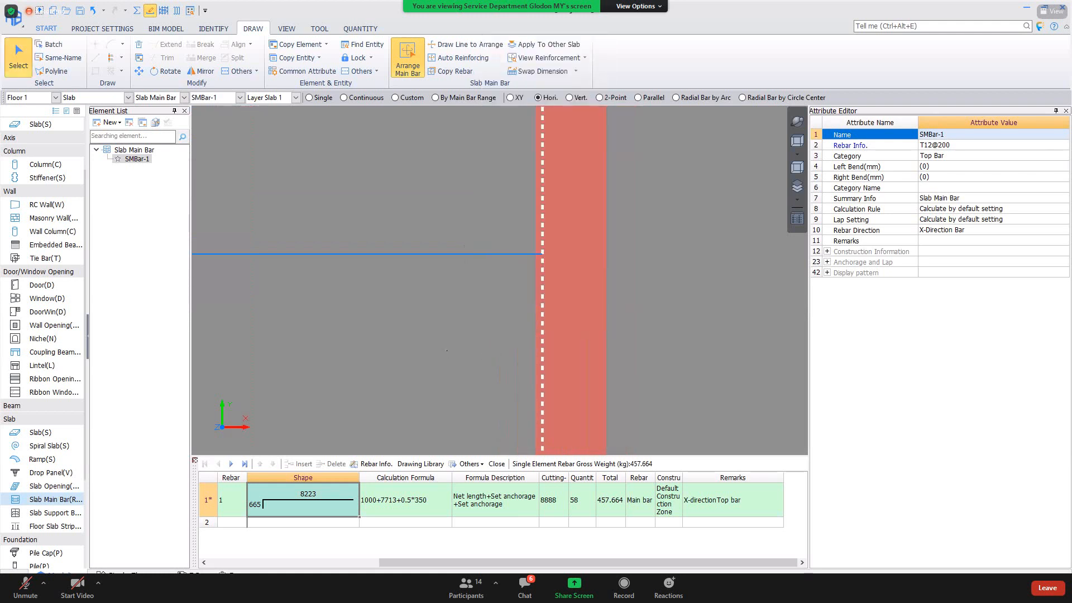
pyautogui.scroll(-2, 446, 350)
pyautogui.press('Escape')
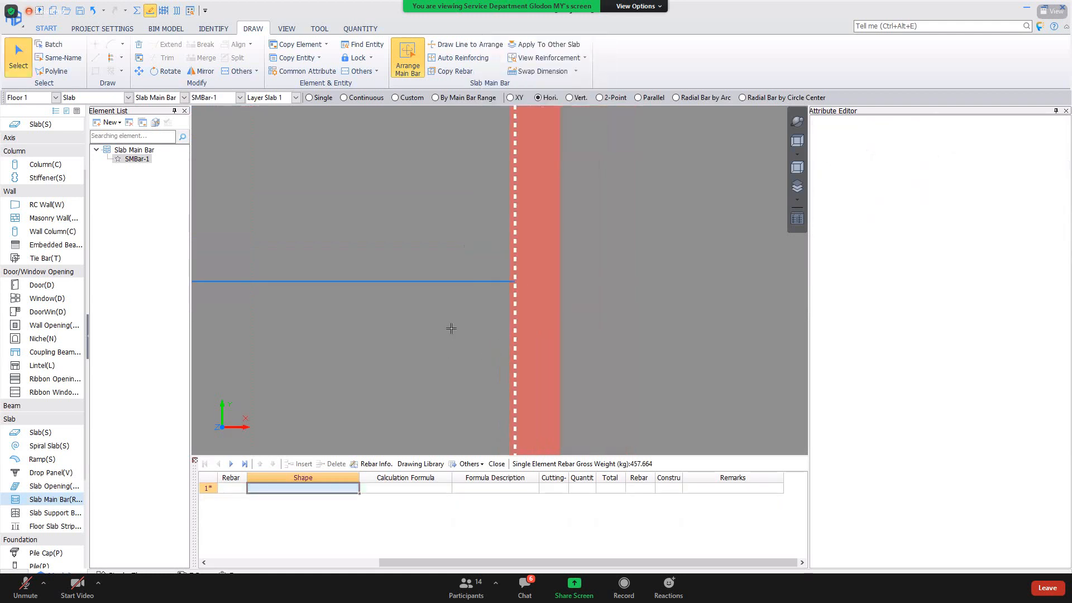
pyautogui.rightClick(451, 327)
pyautogui.press('Escape')
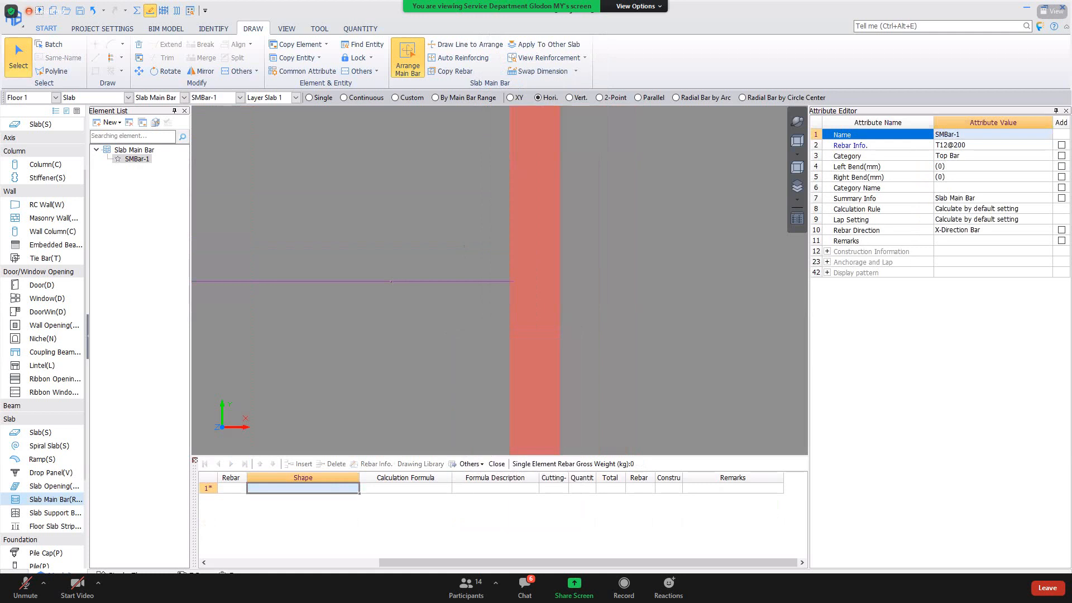
# Move the right boundary of the top bar's range slightly into the middle beam.
pyautogui.click(389, 282)
pyautogui.scroll(-3, 511, 250)
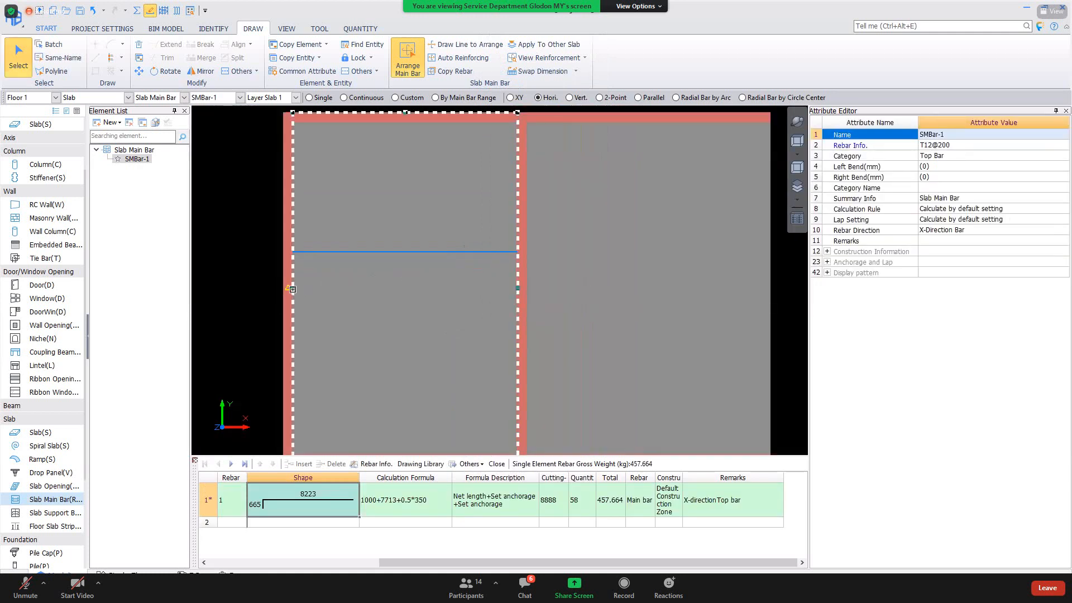
pyautogui.scroll(2, 293, 290)
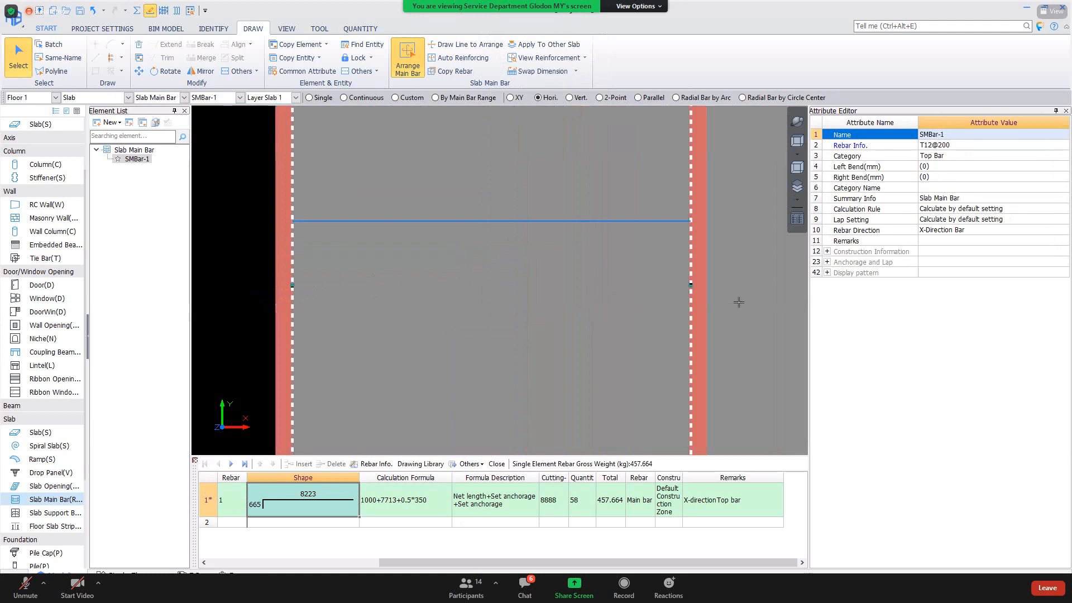
pyautogui.click(693, 286)
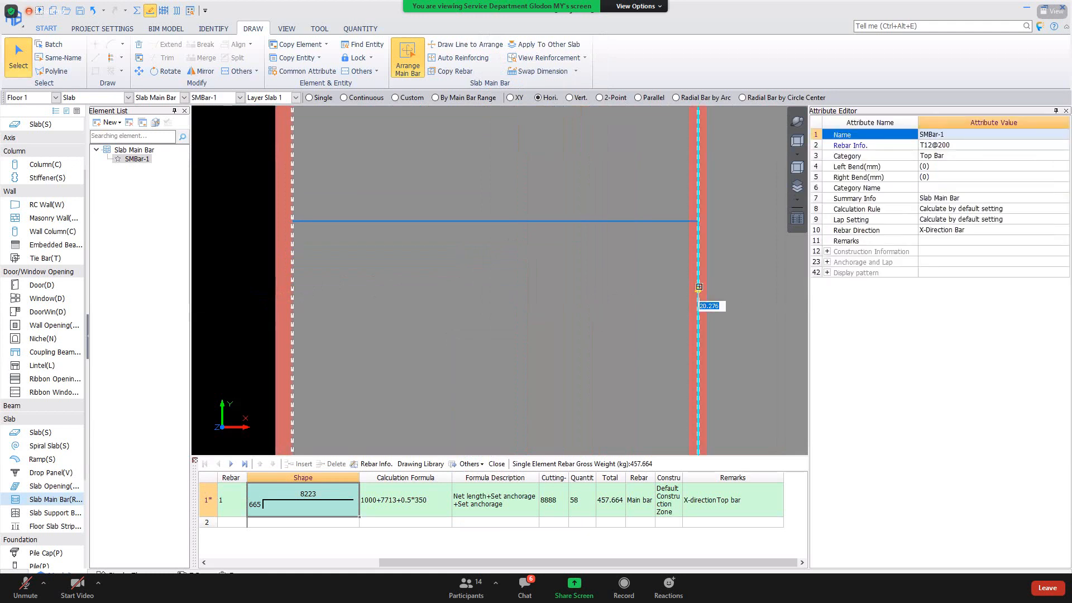
pyautogui.scroll(2, 698, 286)
pyautogui.rightClick(689, 285)
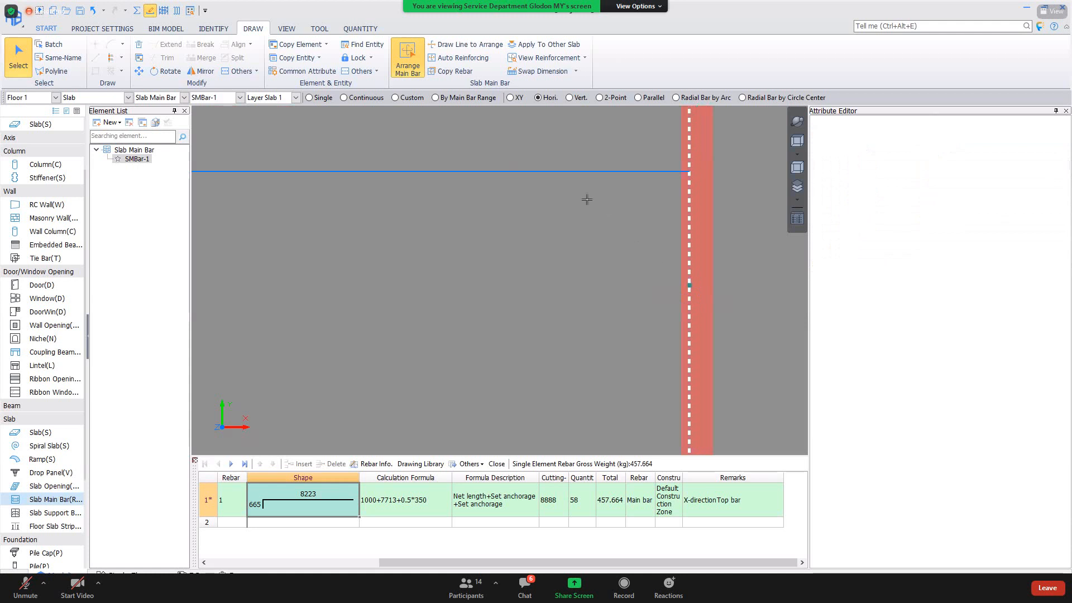
# Recalculate the adjusted top bar and inspect how far its bars extend into the middle beam in the rebar layout.
pyautogui.rightClick(532, 170)
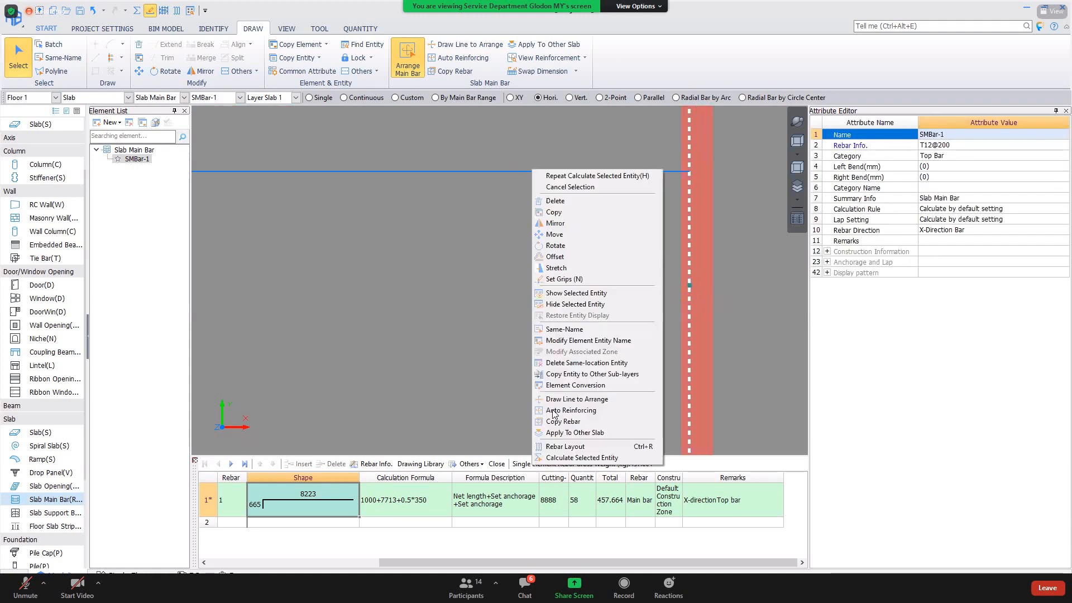
pyautogui.click(571, 456)
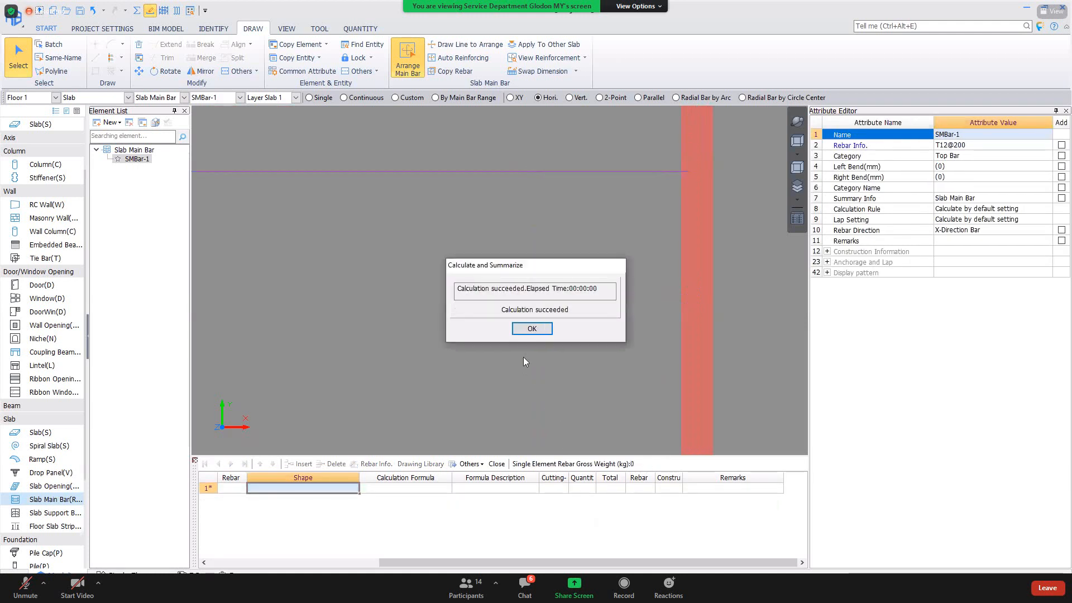
pyautogui.click(531, 329)
pyautogui.click(501, 169)
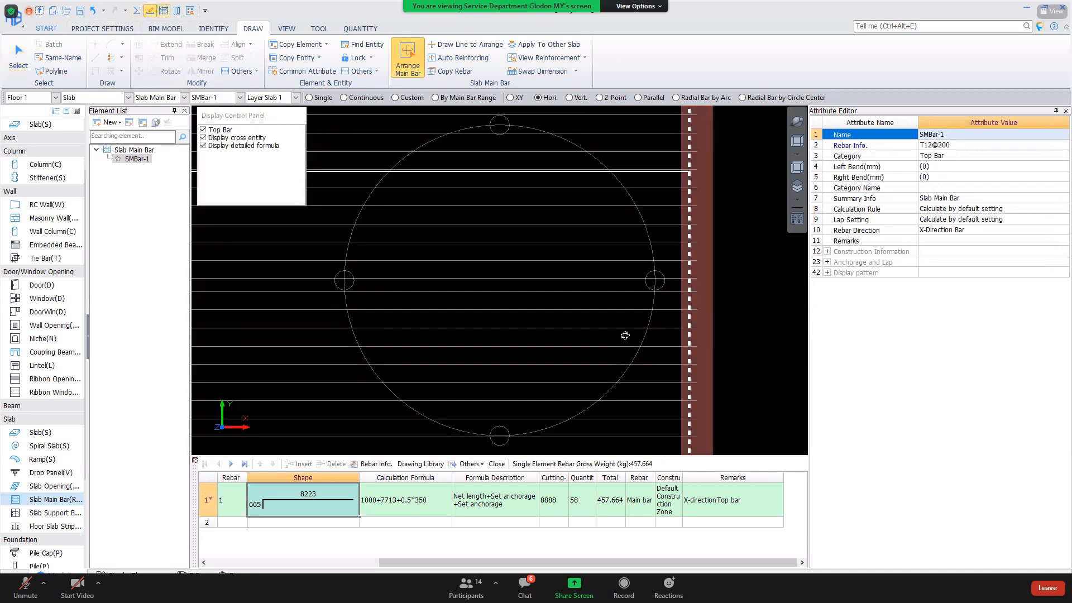
pyautogui.scroll(2, 630, 294)
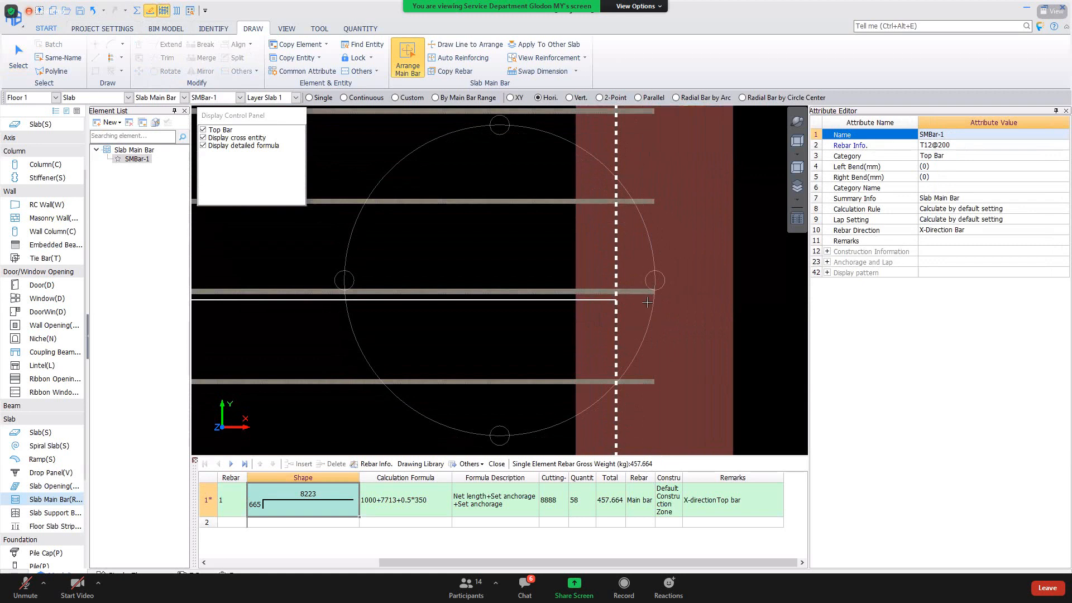
pyautogui.scroll(-2, 647, 302)
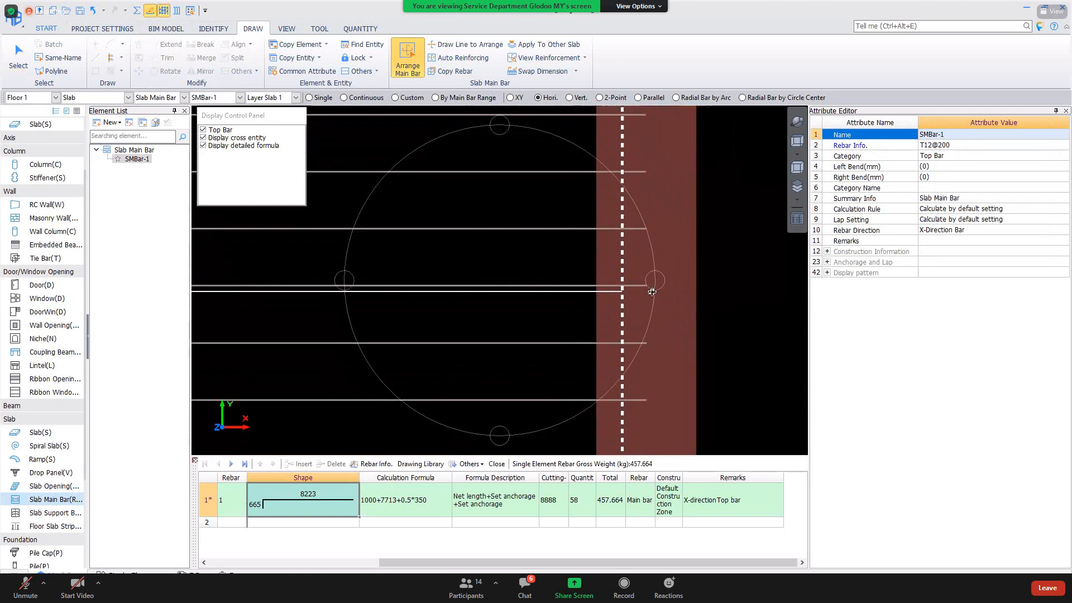
# Review the main bar anchorage rules at edge and middle beams in the slab calculation rules.
pyautogui.click(103, 33)
pyautogui.click(103, 57)
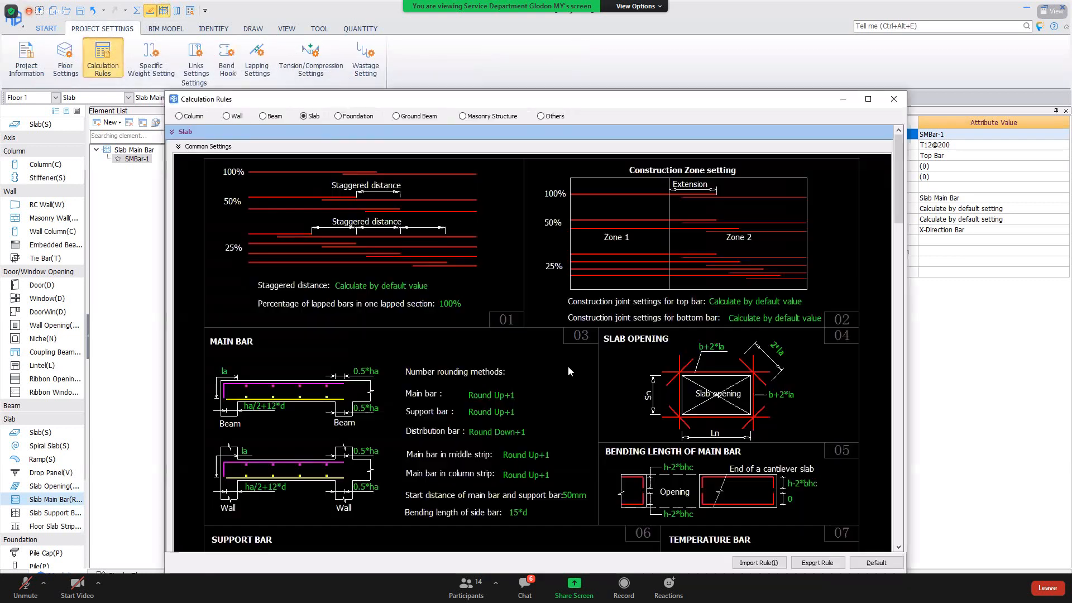
pyautogui.scroll(-1, 360, 328)
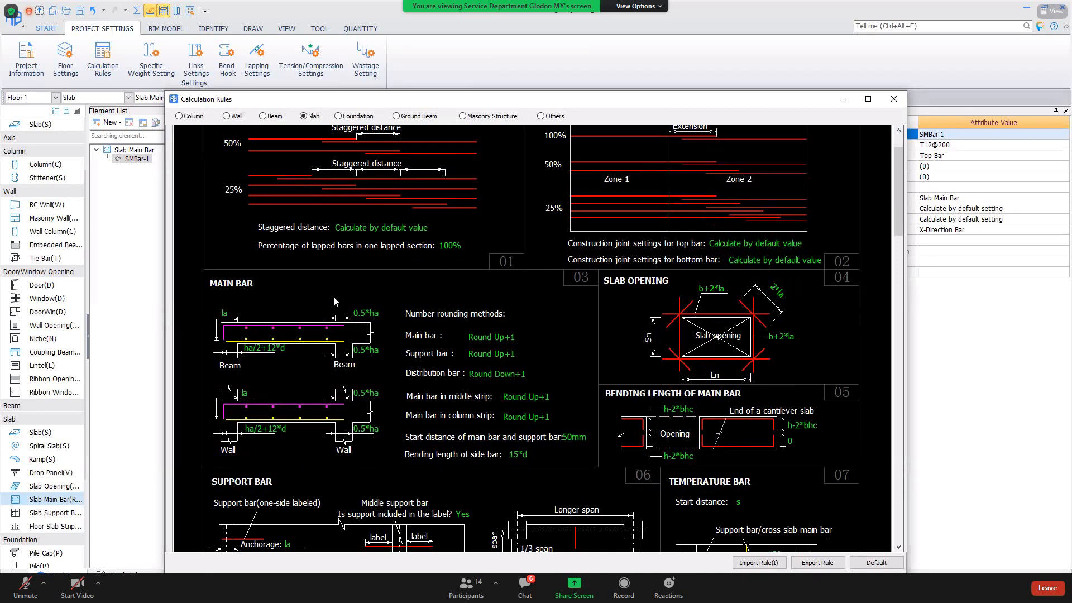
pyautogui.doubleClick(224, 316)
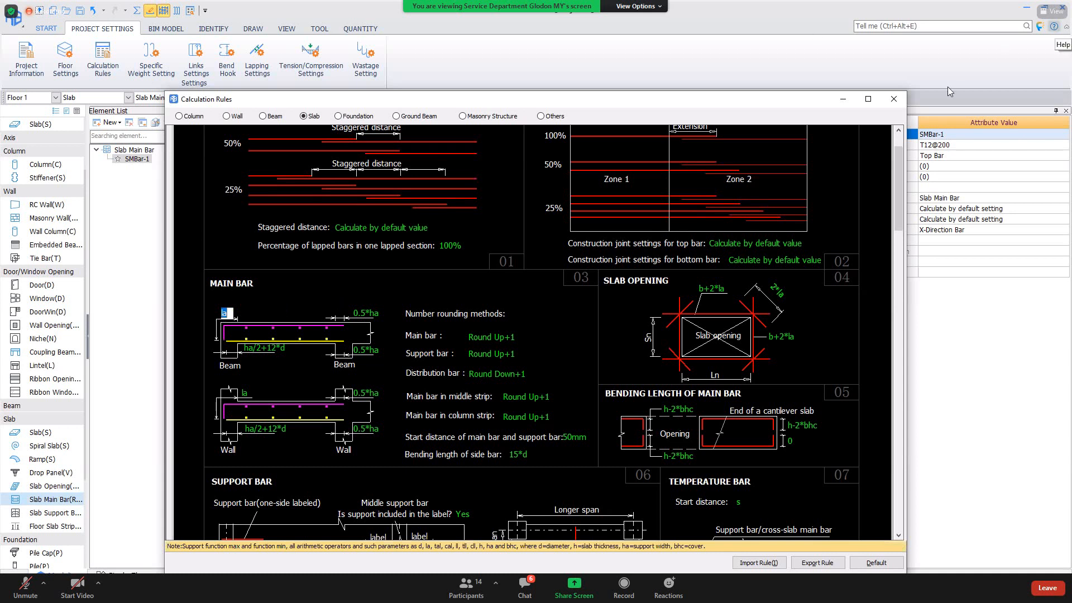
pyautogui.moveTo(893, 90); pyautogui.dragTo(892, 90)
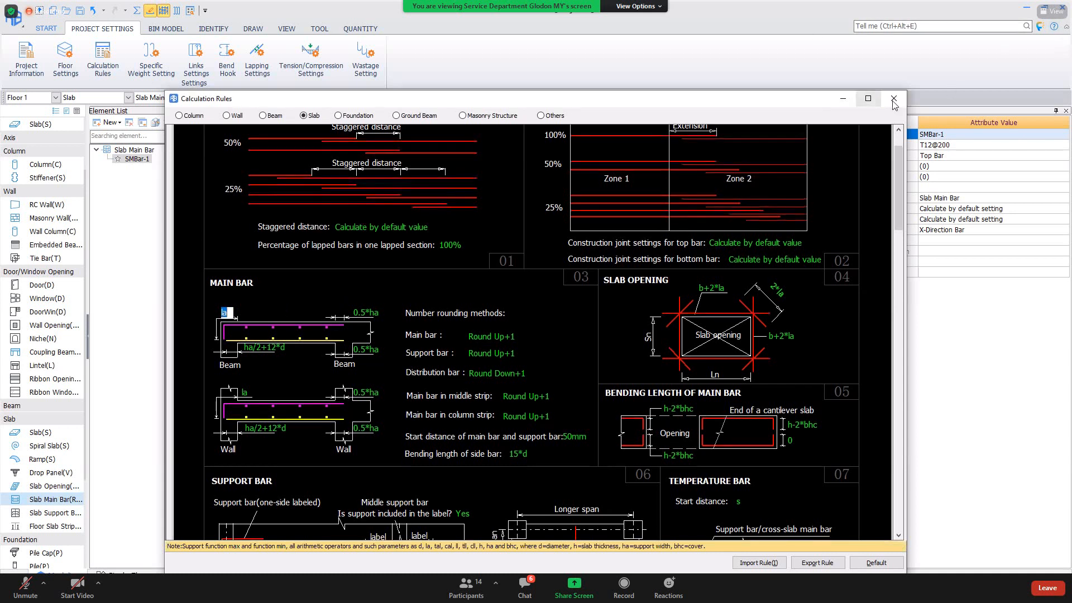
pyautogui.click(894, 98)
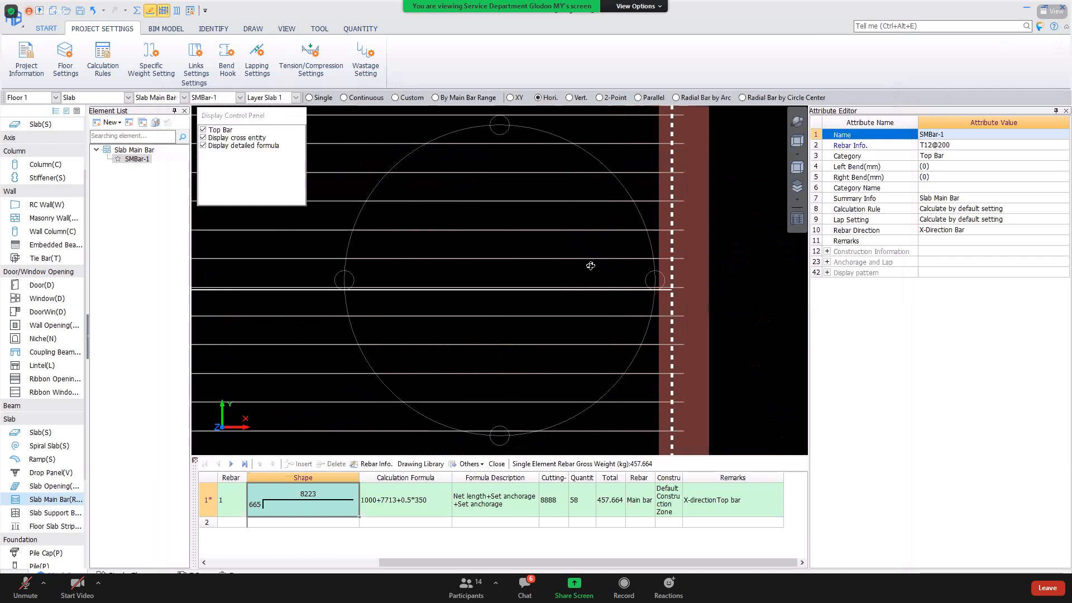
# Set the selected top bar's left bend and right bend both to 120 mm.
pyautogui.click(951, 168)
pyautogui.click(947, 177)
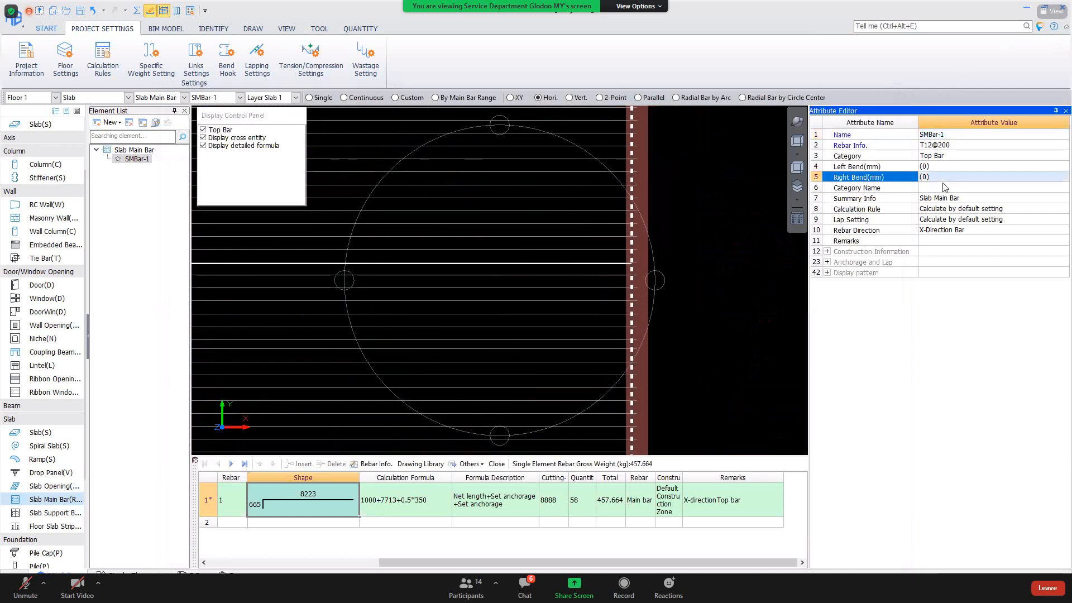
pyautogui.click(945, 187)
pyautogui.click(943, 177)
pyautogui.click(941, 167)
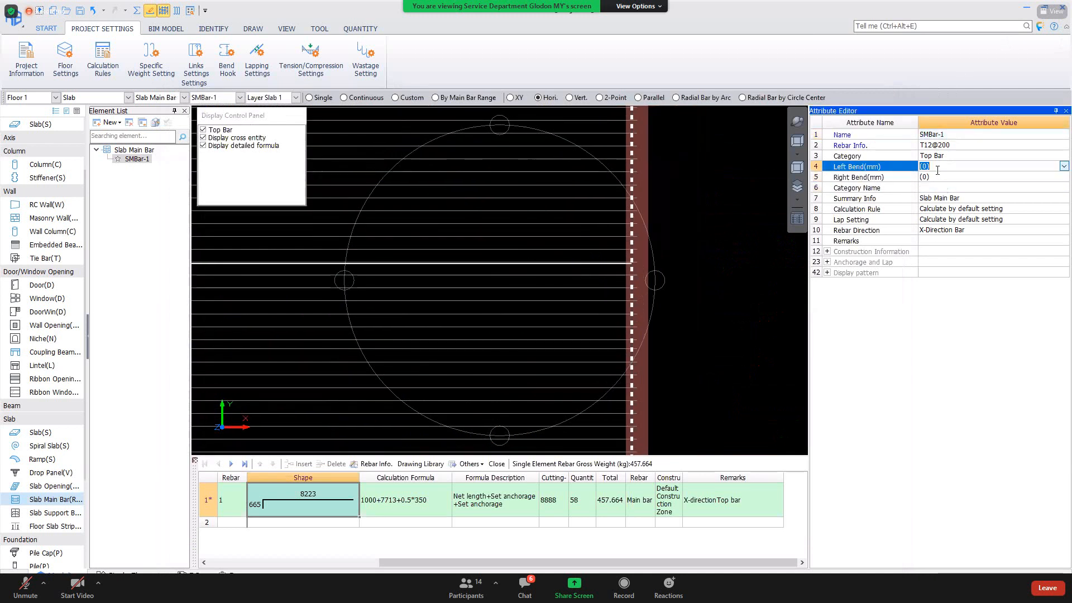
pyautogui.click(939, 177)
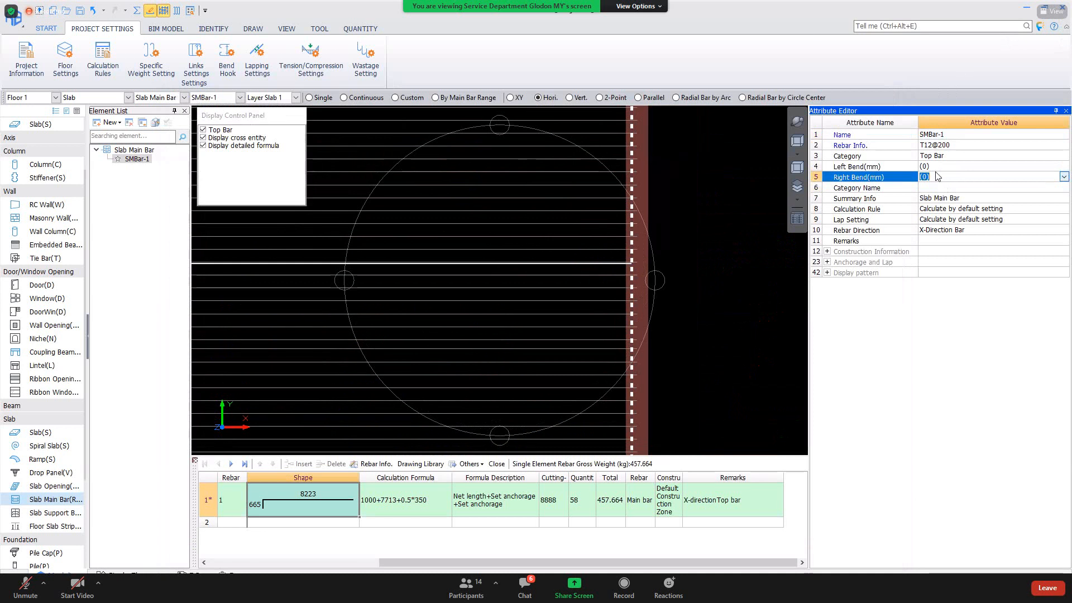
pyautogui.click(935, 166)
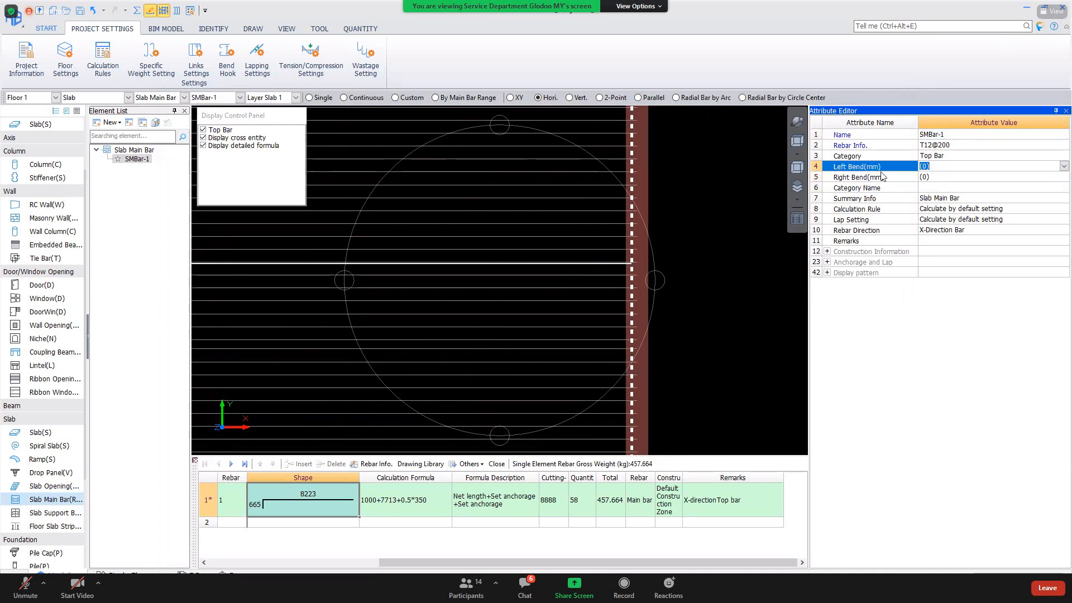
pyautogui.write('120')
pyautogui.press('Return')
pyautogui.write('120')
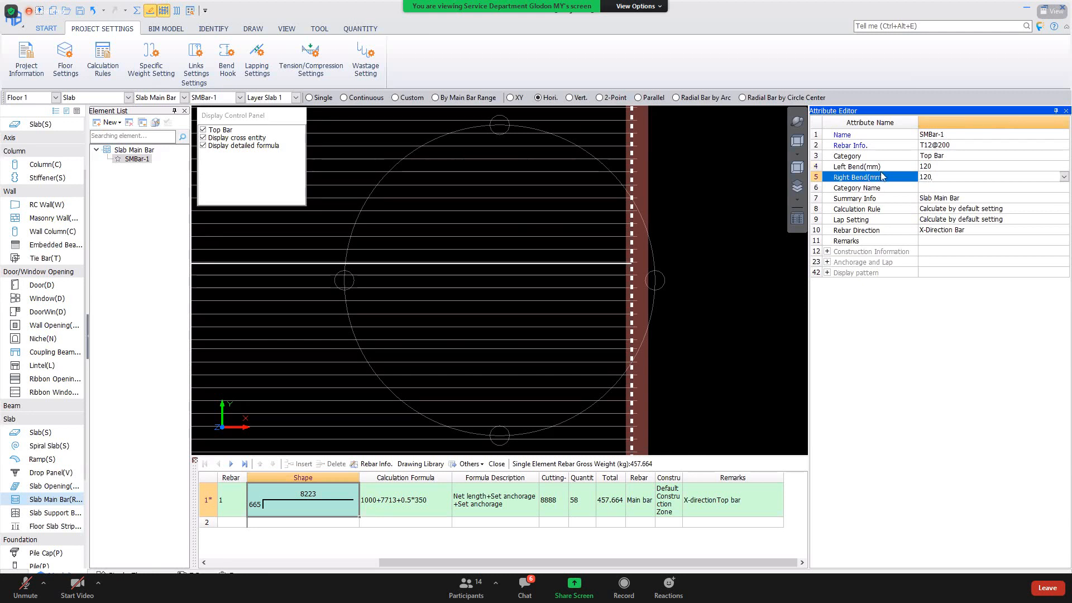
pyautogui.press('Return')
# Leave the rebar layout, return to the top view and recalculate the top bar with its new bends.
pyautogui.keyDown('ctrl'); pyautogui.moveTo(575, 202); pyautogui.dragTo(459, 190); pyautogui.keyUp('ctrl')
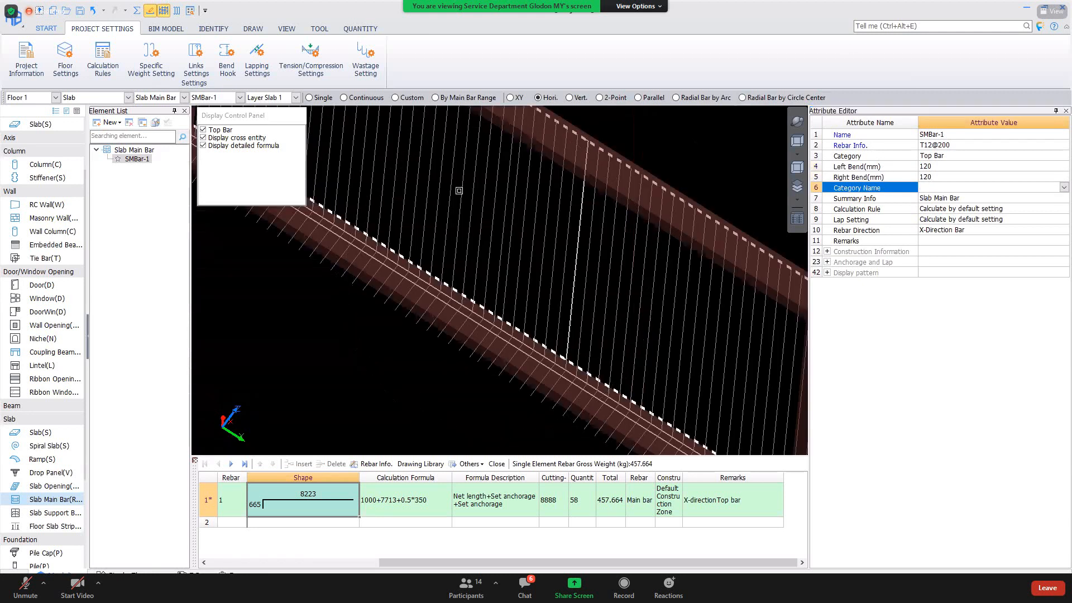
pyautogui.press('Escape')
pyautogui.click(798, 140)
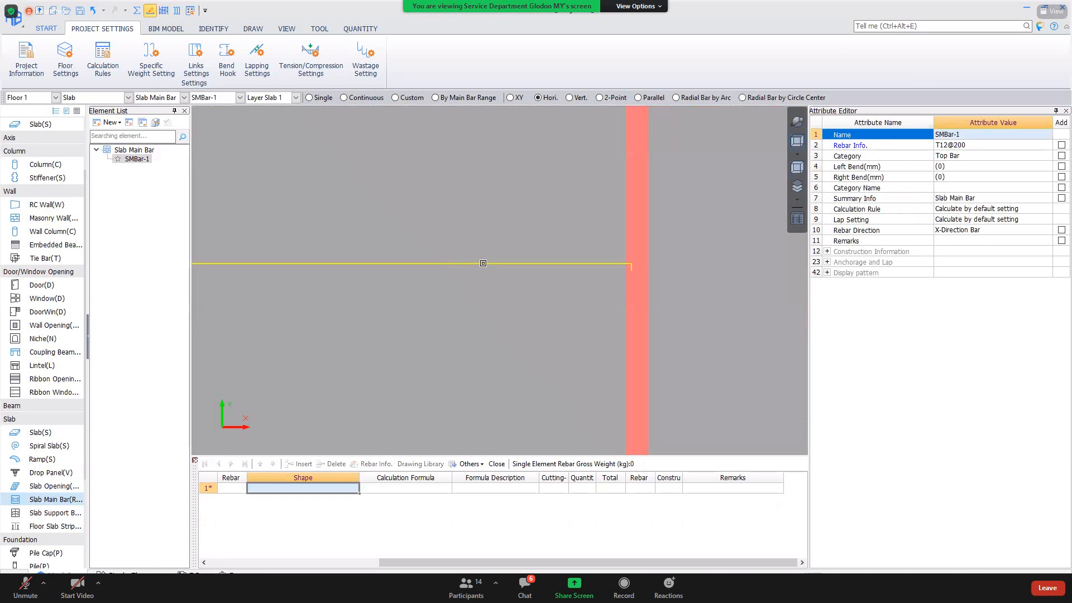
pyautogui.click(484, 263)
pyautogui.rightClick(483, 264)
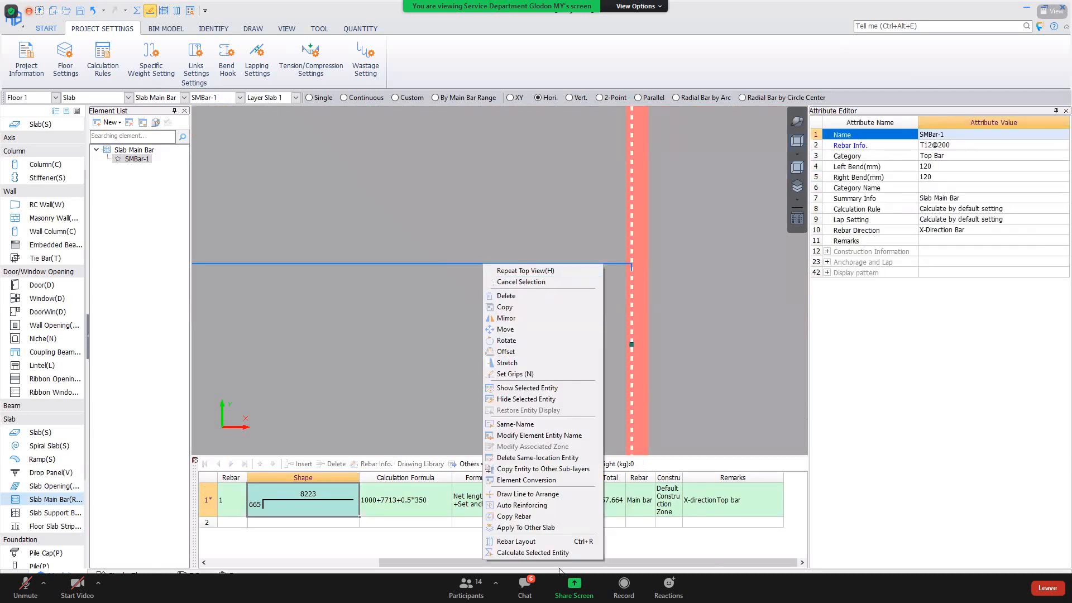
pyautogui.click(558, 553)
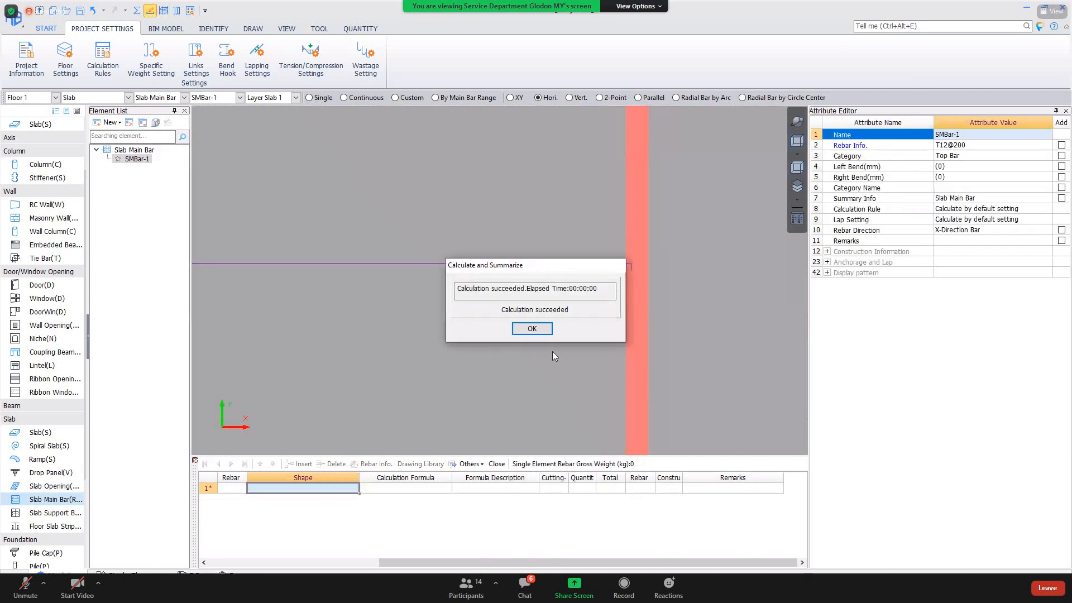
pyautogui.click(534, 334)
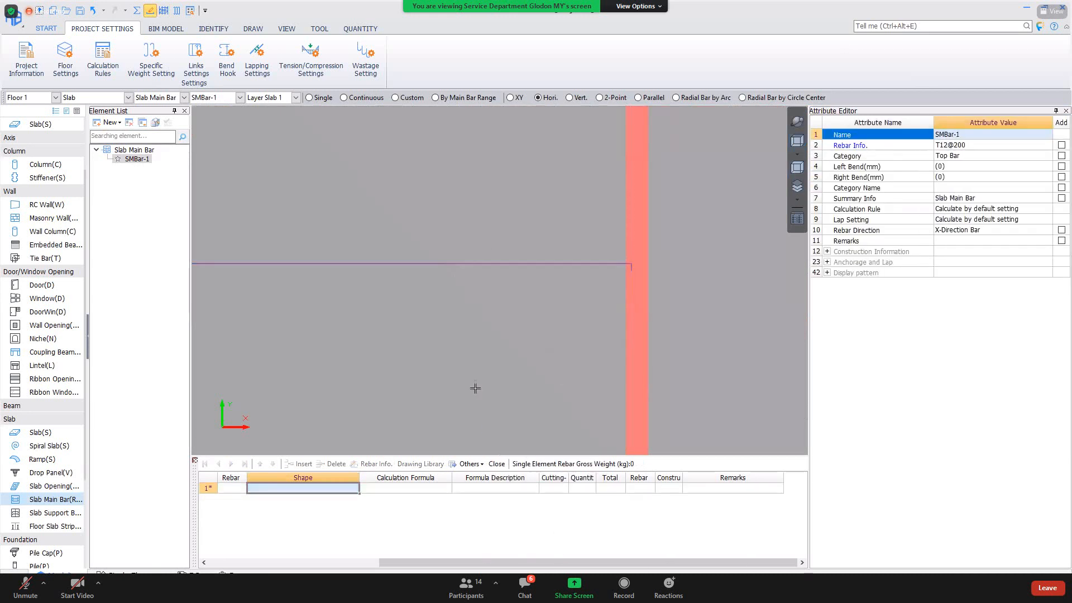
# Check the recalculated top bar's shape and formula against its left and right bend settings.
pyautogui.click(445, 264)
pyautogui.click(271, 502)
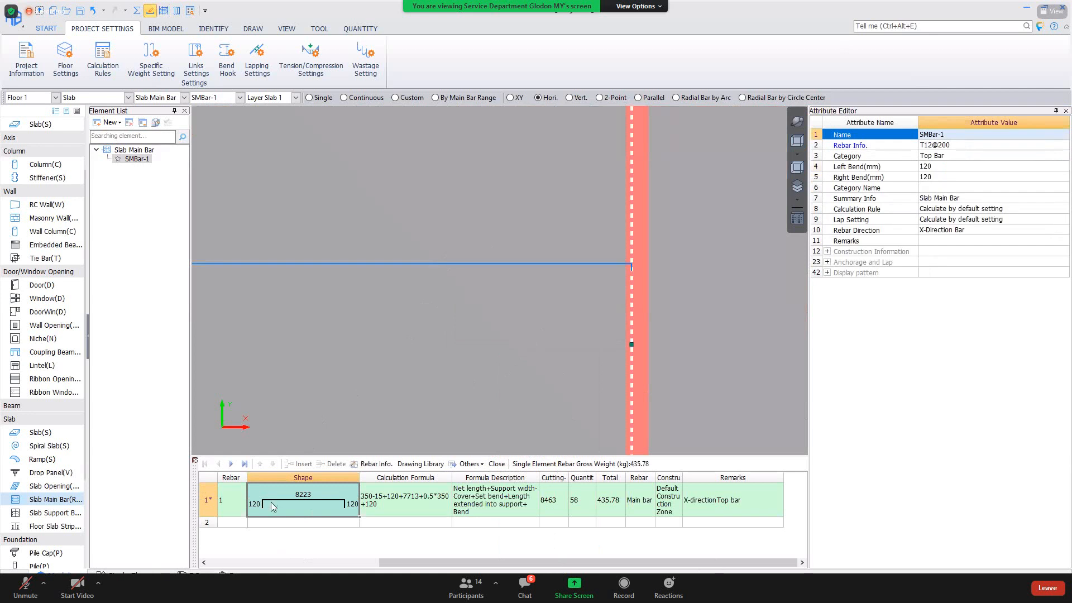
pyautogui.click(261, 504)
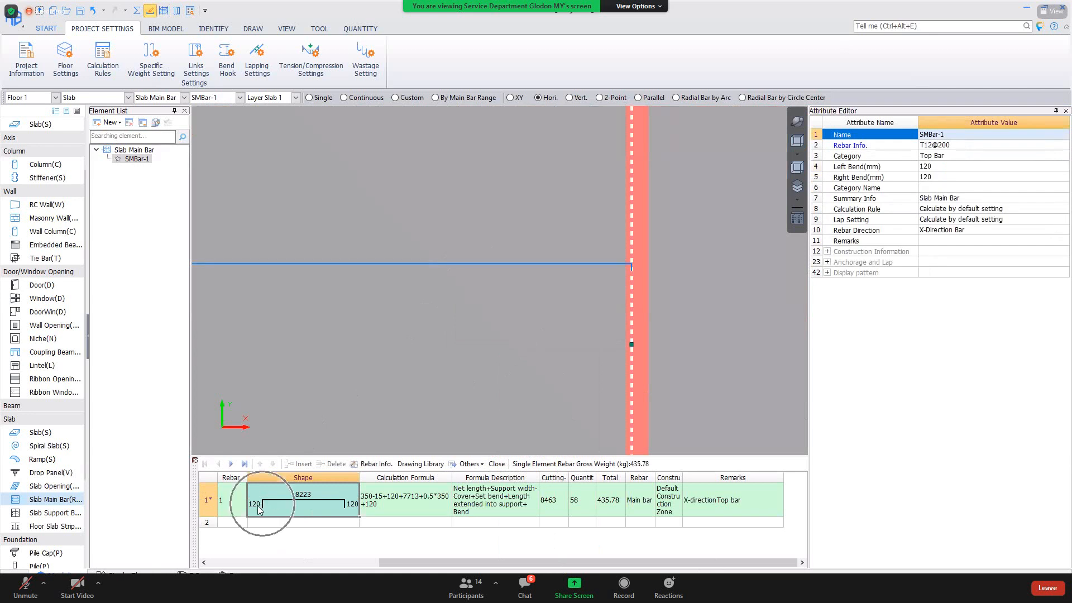
pyautogui.click(354, 509)
pyautogui.click(354, 509)
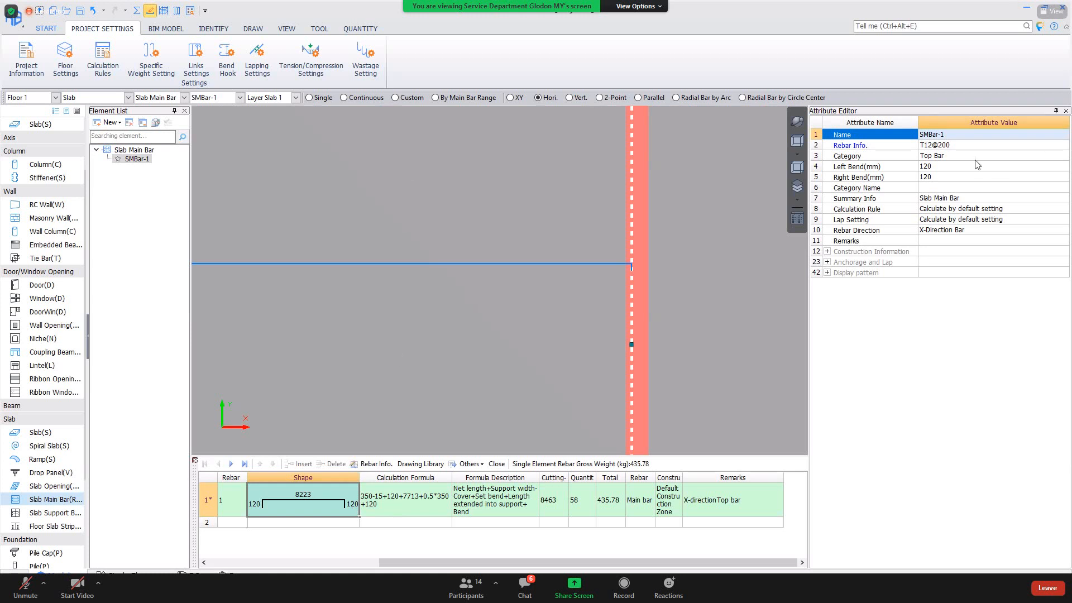
pyautogui.click(971, 177)
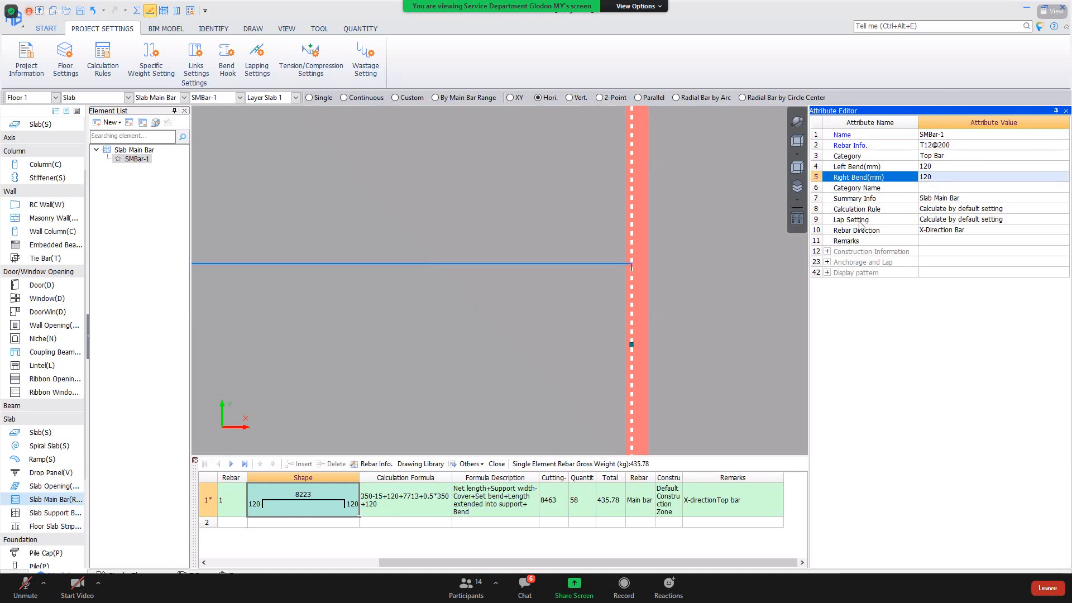
# Examine the Y-direction top bar's end at the upper edge beam in the rebar layout and the plan view.
pyautogui.scroll(-2, 667, 222)
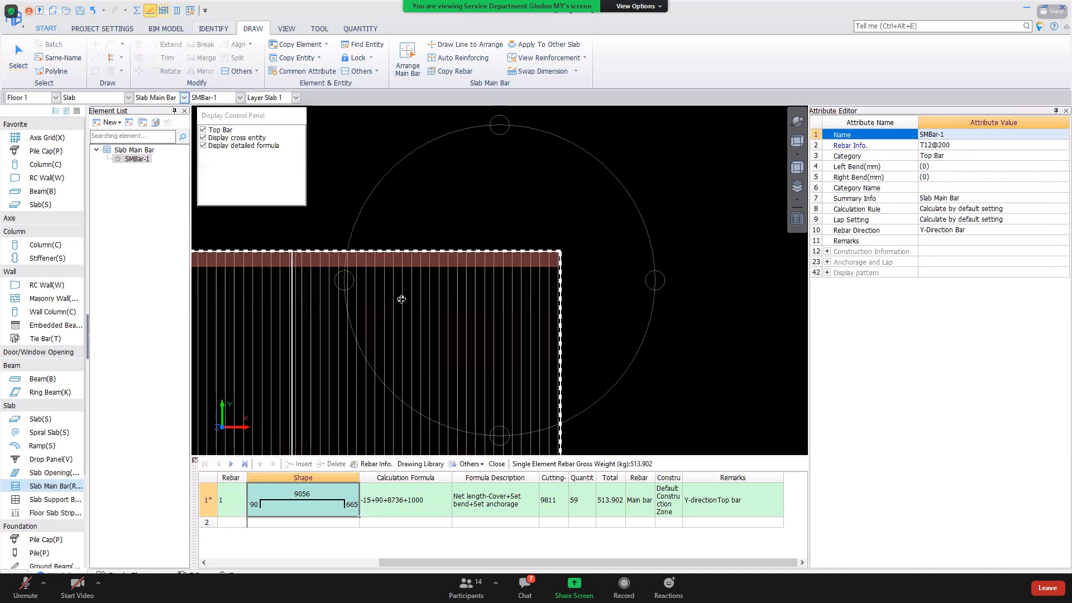
pyautogui.moveTo(402, 299); pyautogui.dragTo(782, 159)
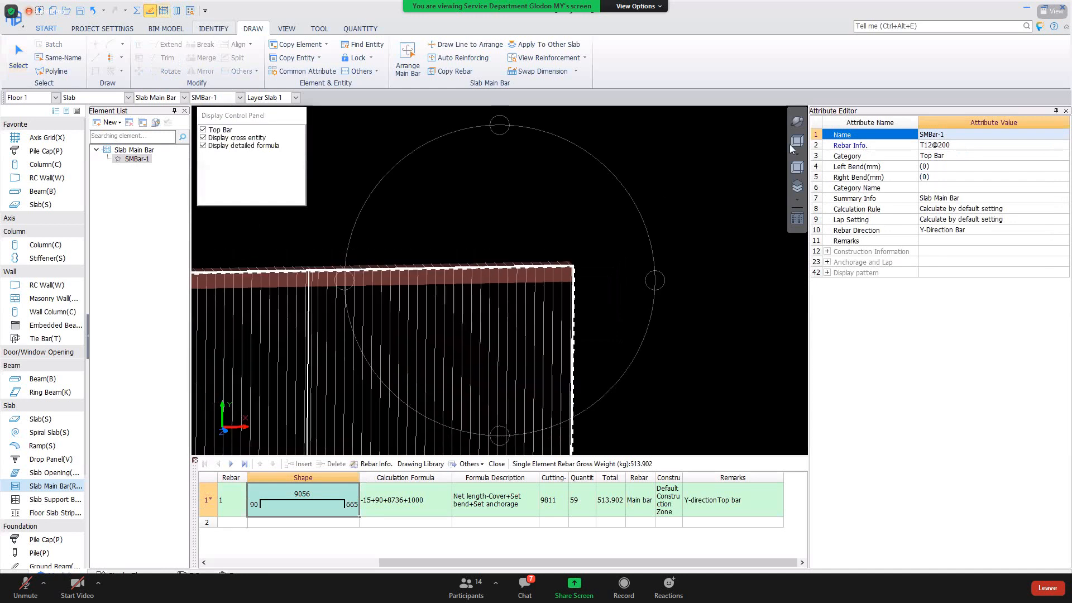
pyautogui.press('Escape')
pyautogui.press('Escape')
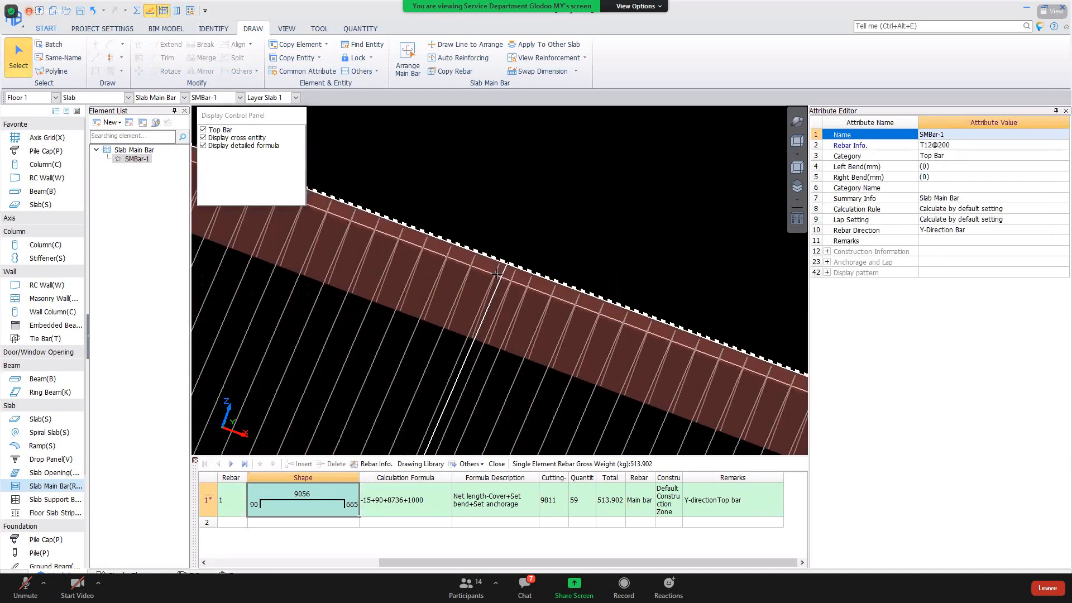
pyautogui.click(501, 252)
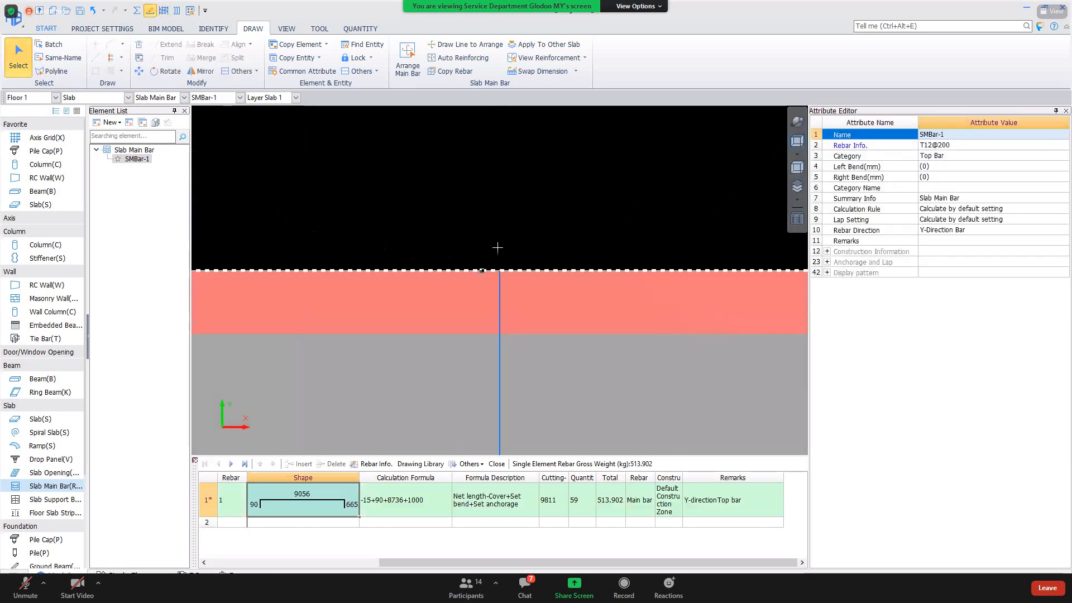
pyautogui.scroll(2, 505, 276)
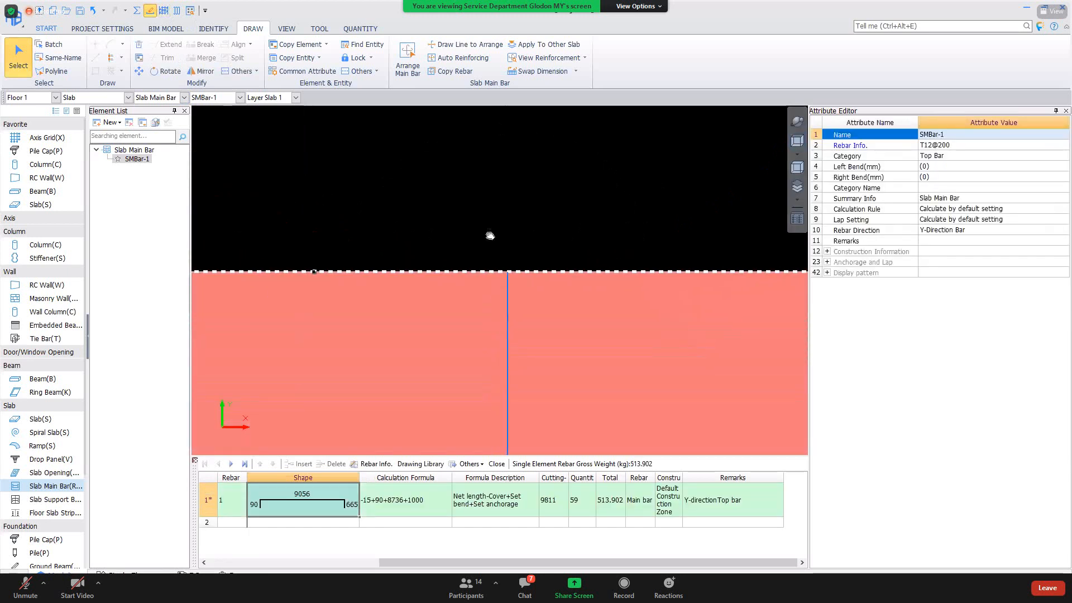
pyautogui.scroll(-2, 494, 279)
pyautogui.moveTo(193, 312); pyautogui.dragTo(253, 283, button='middle')
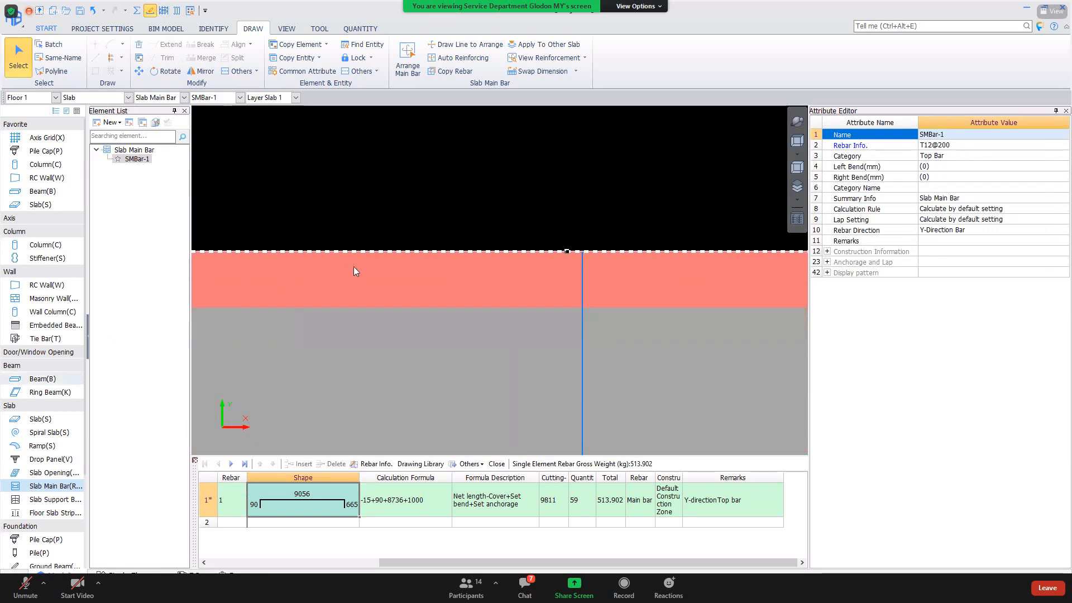
# Move the Beam-2 beam along the slab's upper edge slightly inward from the slab boundary.
pyautogui.press('b')
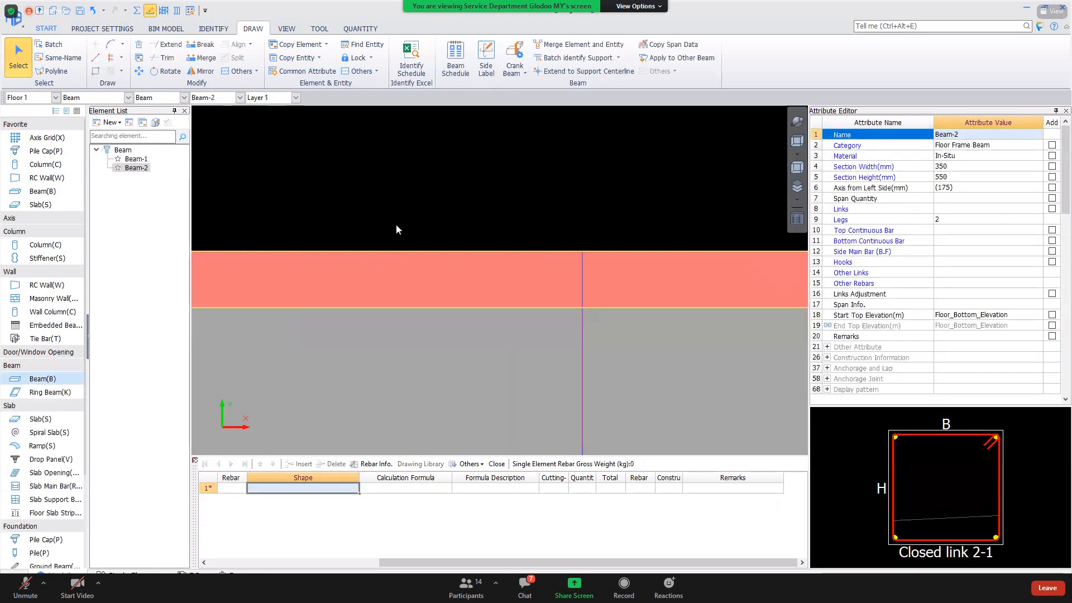
pyautogui.click(579, 297)
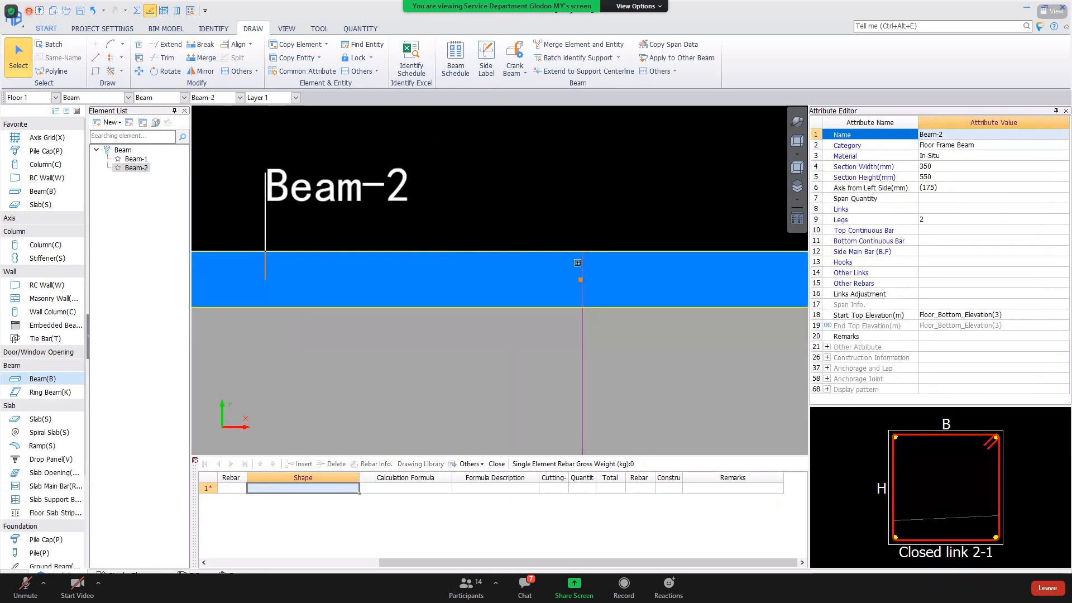
pyautogui.rightClick(575, 252)
pyautogui.press('Return')
pyautogui.scroll(5, 575, 257)
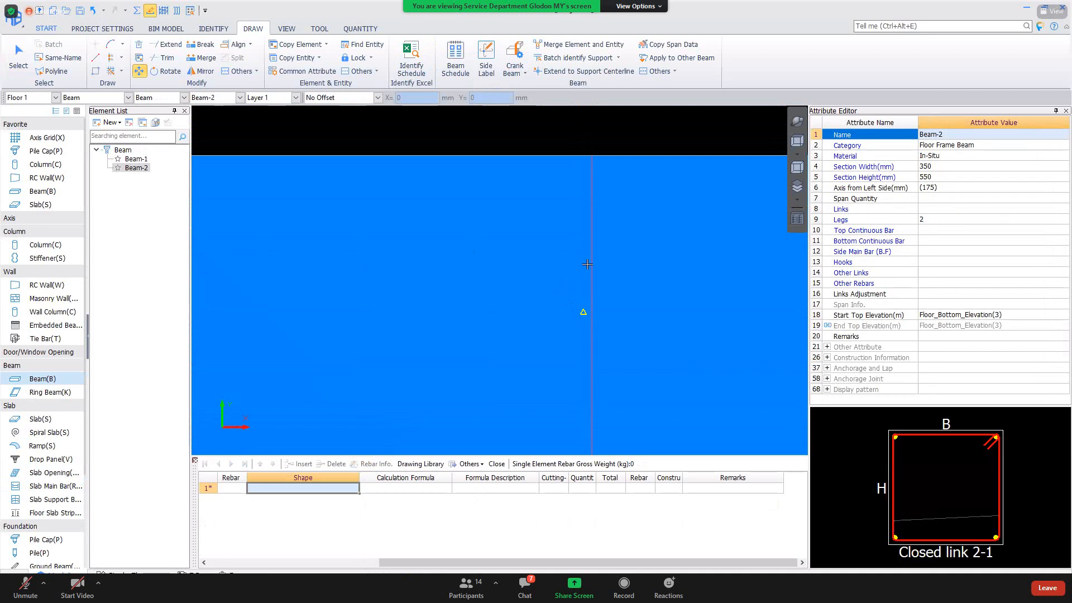
pyautogui.rightClick(585, 297)
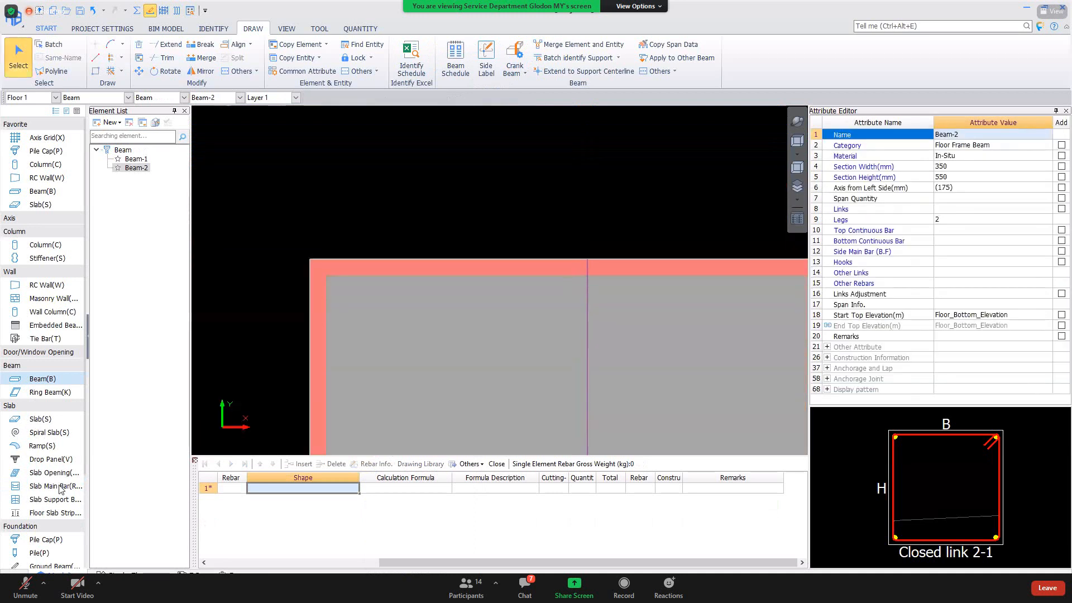
# Recalculate the slab's Y-direction top bar SMBar-1 with the moved edge beam.
pyautogui.press('r')
pyautogui.click(606, 335)
pyautogui.rightClick(589, 325)
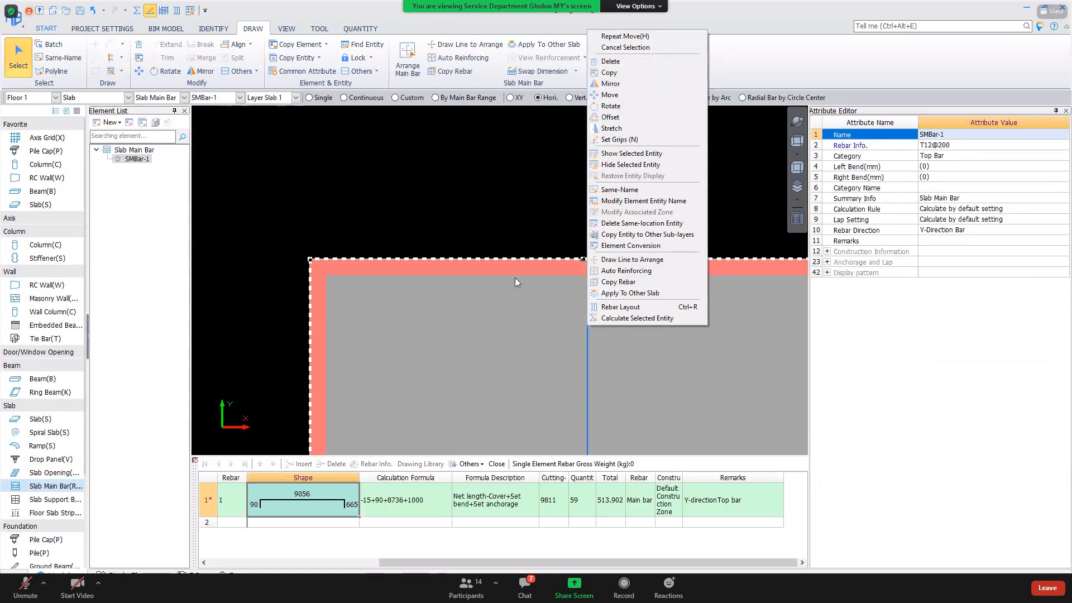
pyautogui.click(637, 318)
pyautogui.click(539, 328)
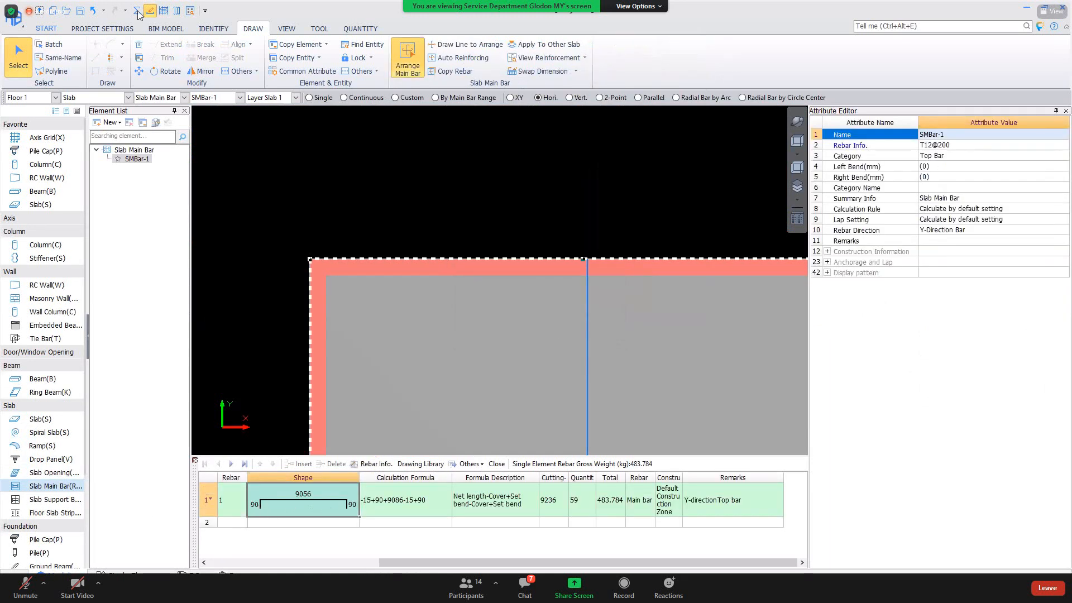
# Display the rebar layout and inspect the top bar's bent ends at the upper edge beam in 3D.
pyautogui.click(163, 11)
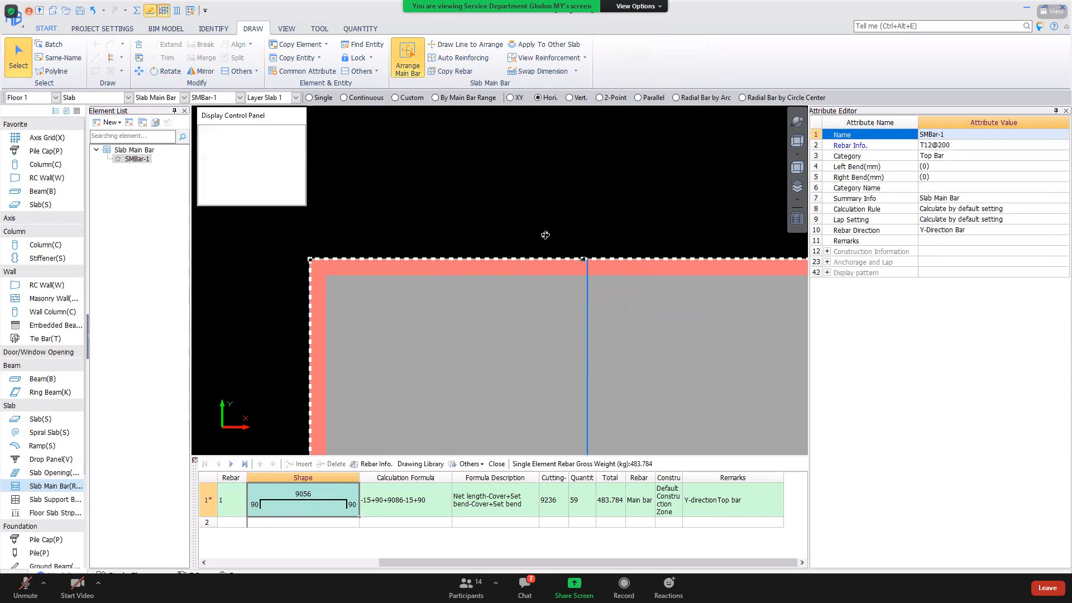
pyautogui.keyDown('shift'); pyautogui.moveTo(560, 290); pyautogui.dragTo(526, 282, button='middle'); pyautogui.keyUp('shift')
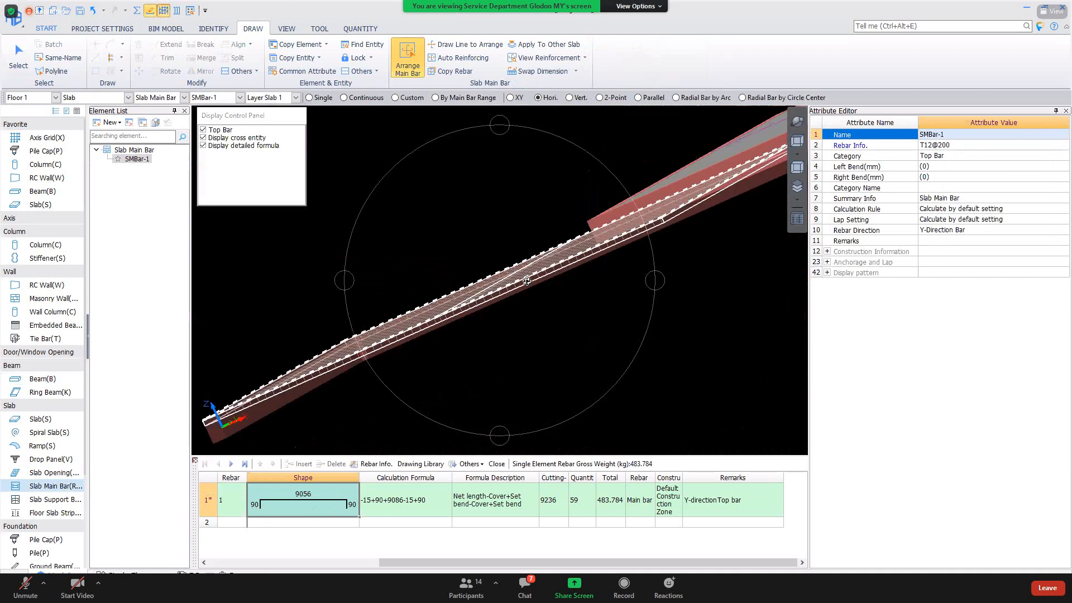
pyautogui.scroll(3, 526, 281)
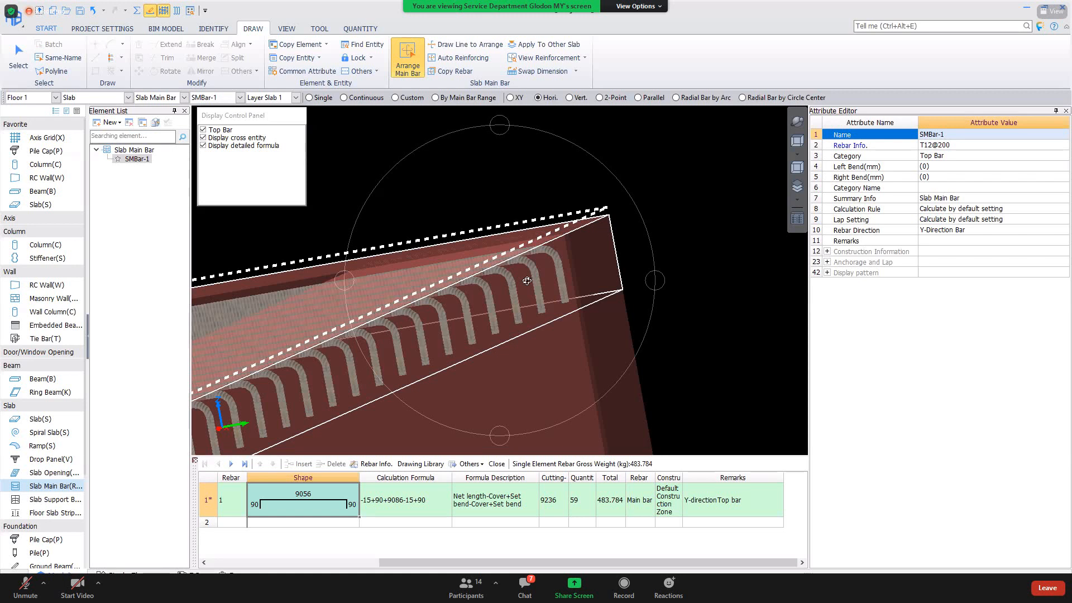
pyautogui.scroll(1, 455, 212)
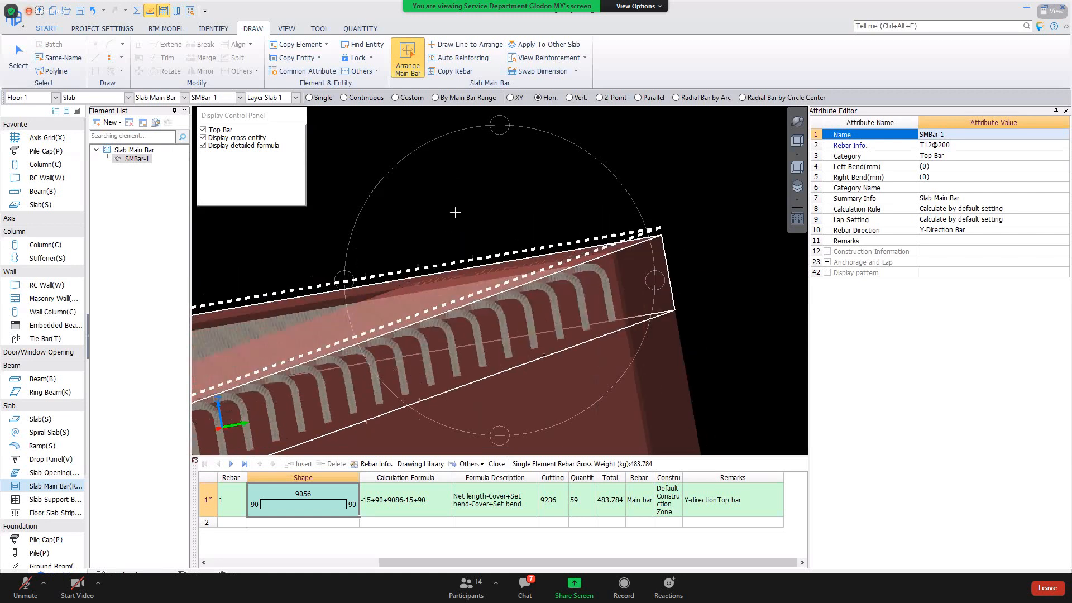
pyautogui.moveTo(455, 213); pyautogui.dragTo(451, 265)
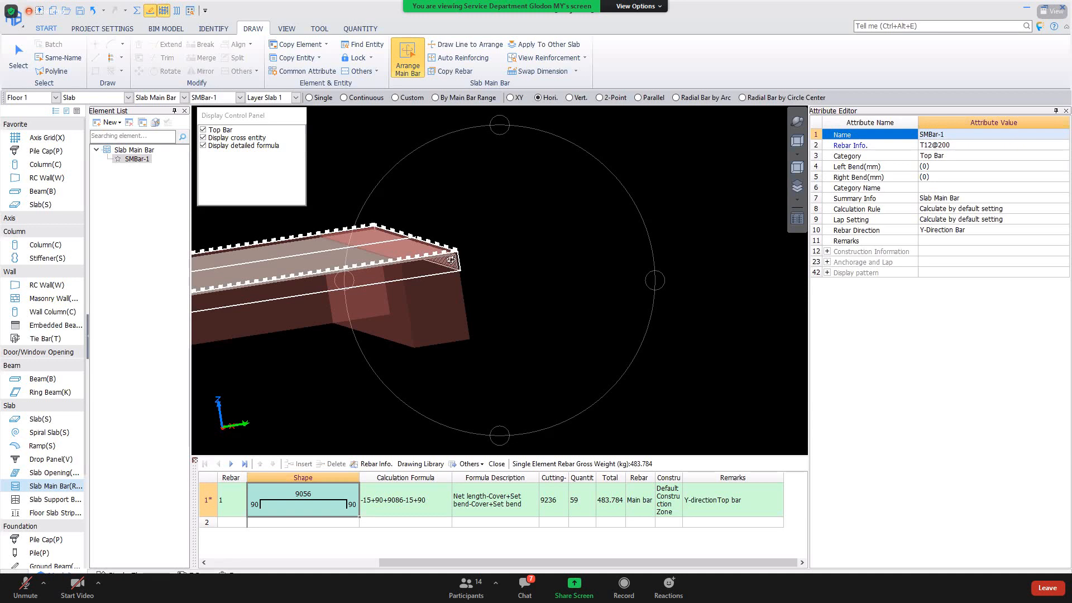
pyautogui.moveTo(449, 289); pyautogui.dragTo(484, 251)
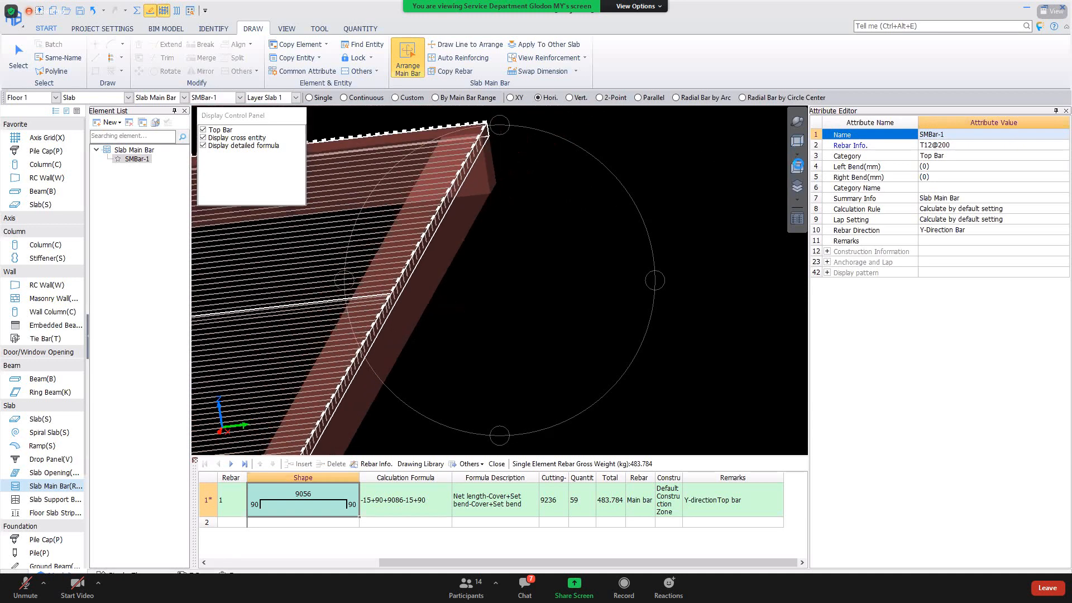
# Leave the rebar layout, return to the top view and examine the offset between the slab edge and upper beam.
pyautogui.press('Escape')
pyautogui.hotkey('ctrl', 'Return')
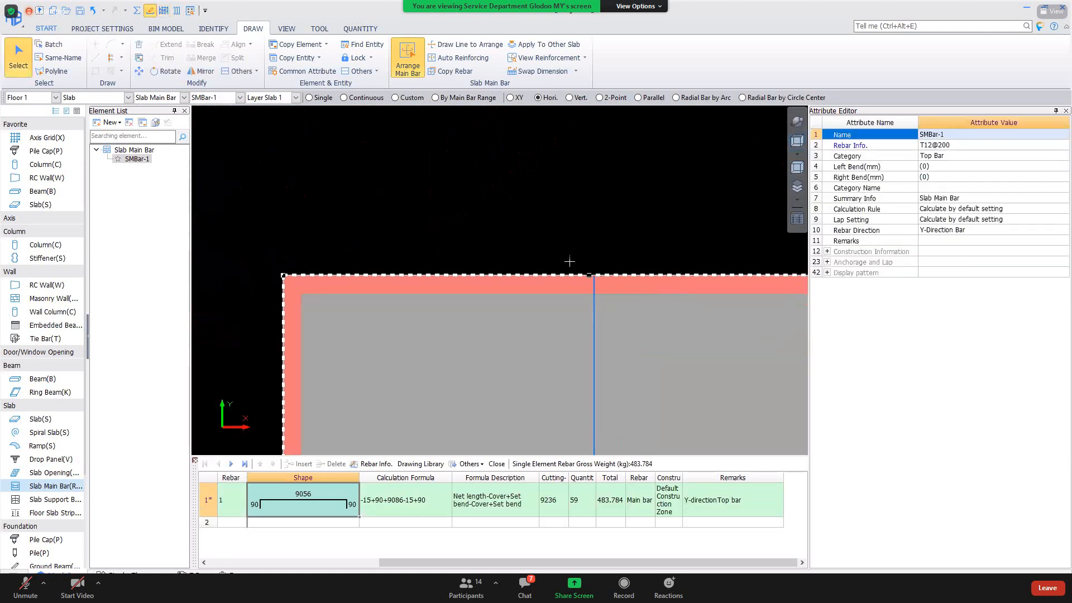
pyautogui.click(569, 262)
pyautogui.scroll(-3, 500, 342)
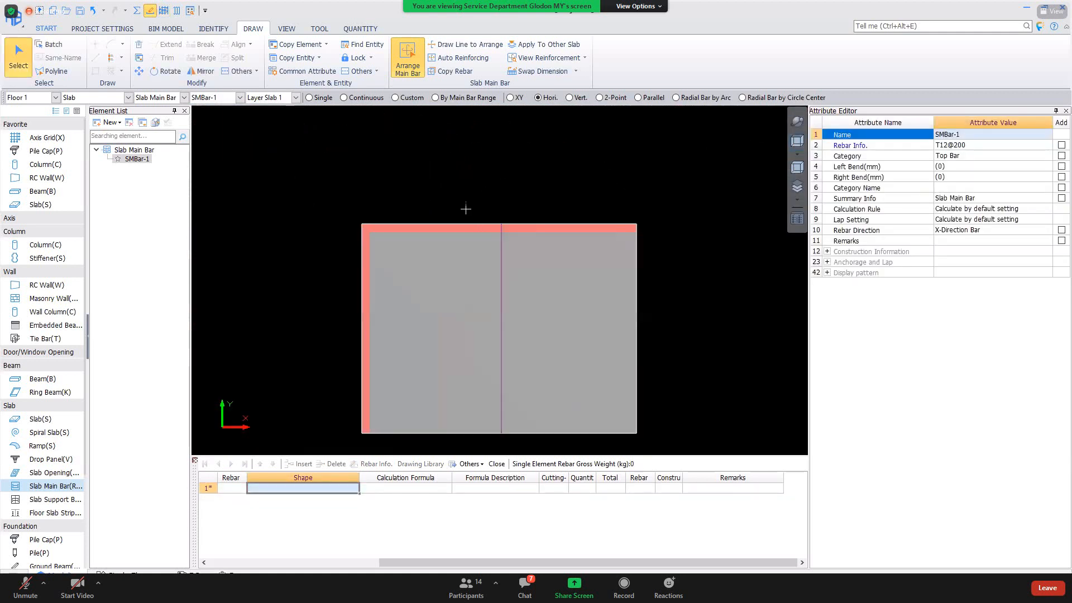
pyautogui.scroll(5, 466, 208)
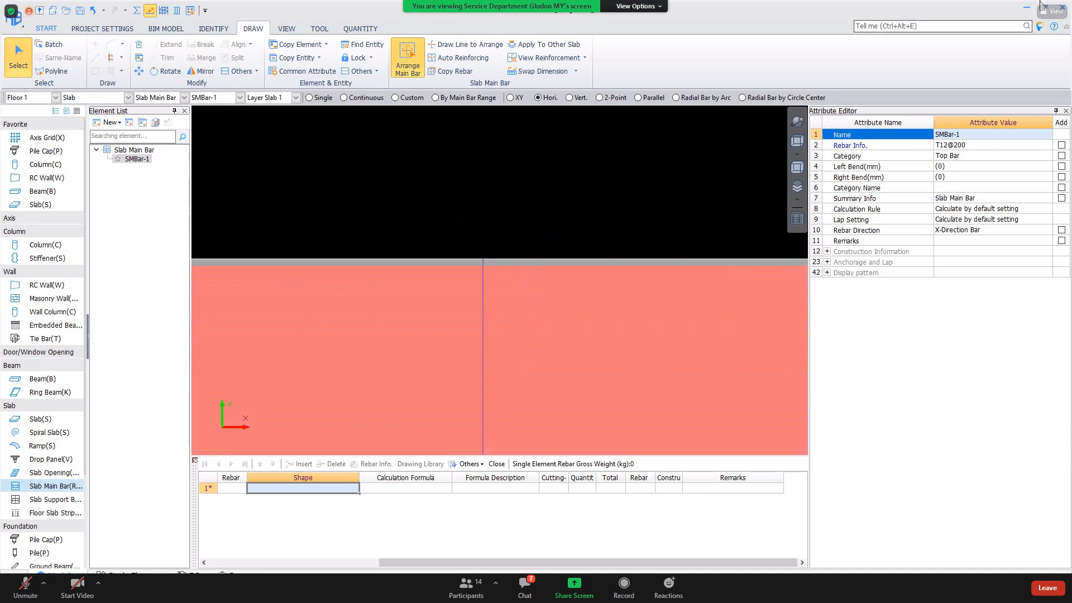
pyautogui.hotkey('alt', 'Tab')
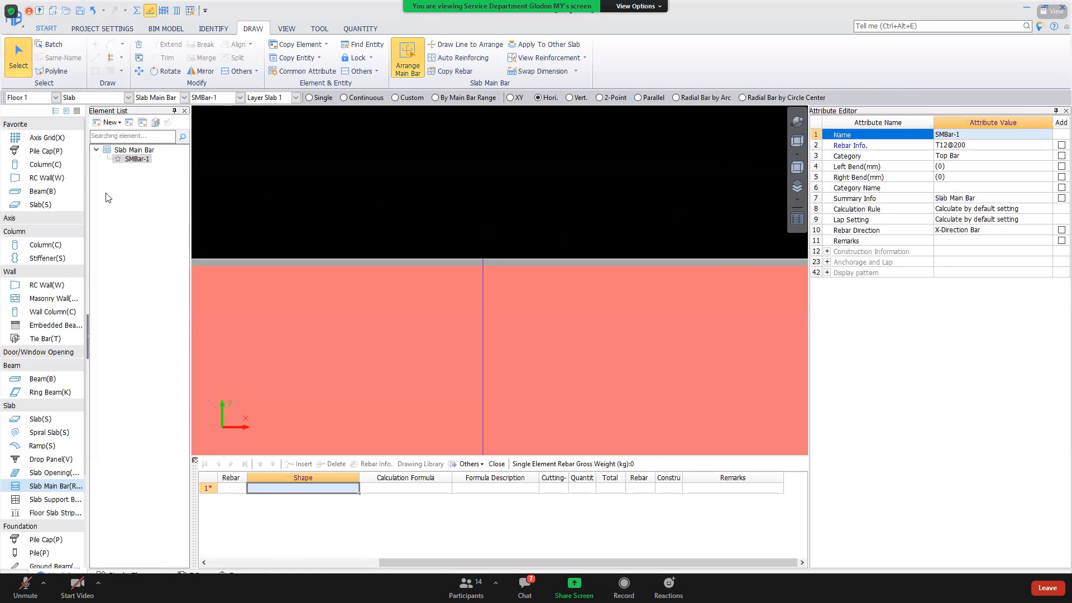
# Delete all slabs, beams and slab main bars from the Floor 1 drawing.
pyautogui.scroll(-5, 468, 218)
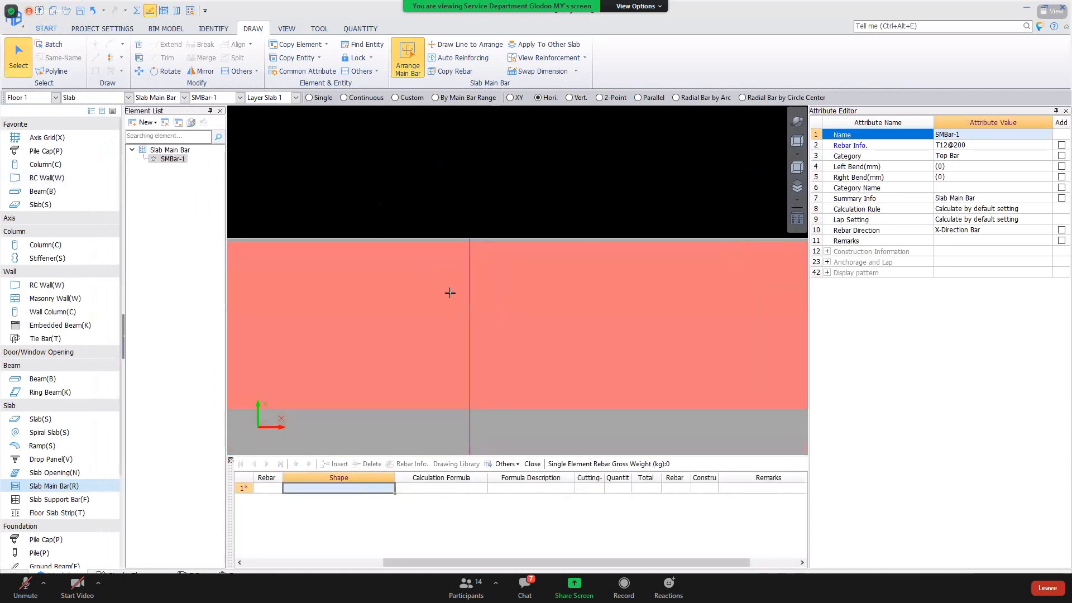
pyautogui.scroll(-2, 494, 209)
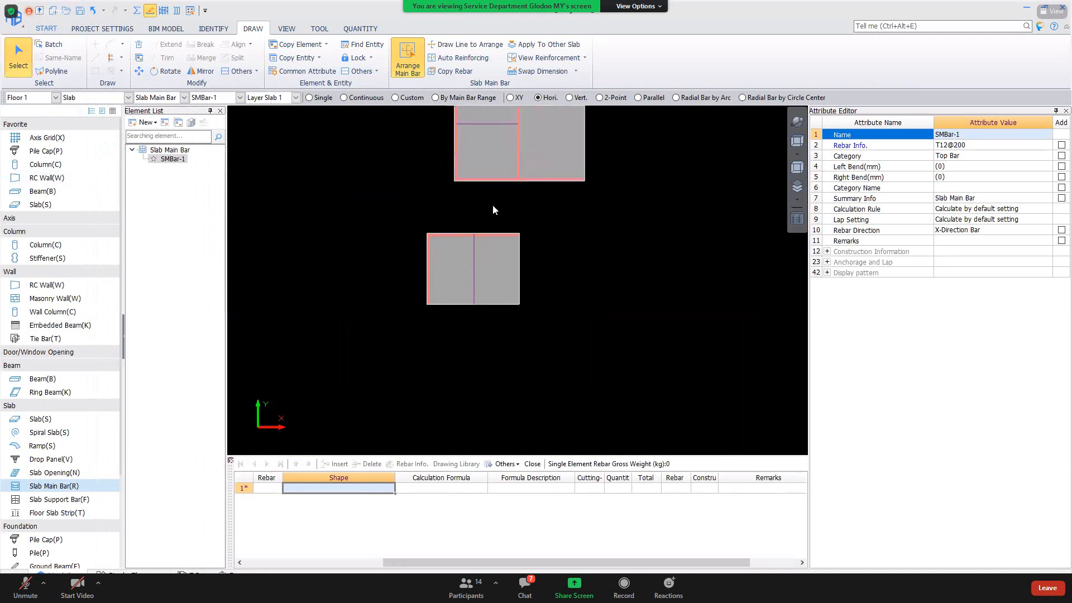
pyautogui.press('F3')
pyautogui.click(533, 426)
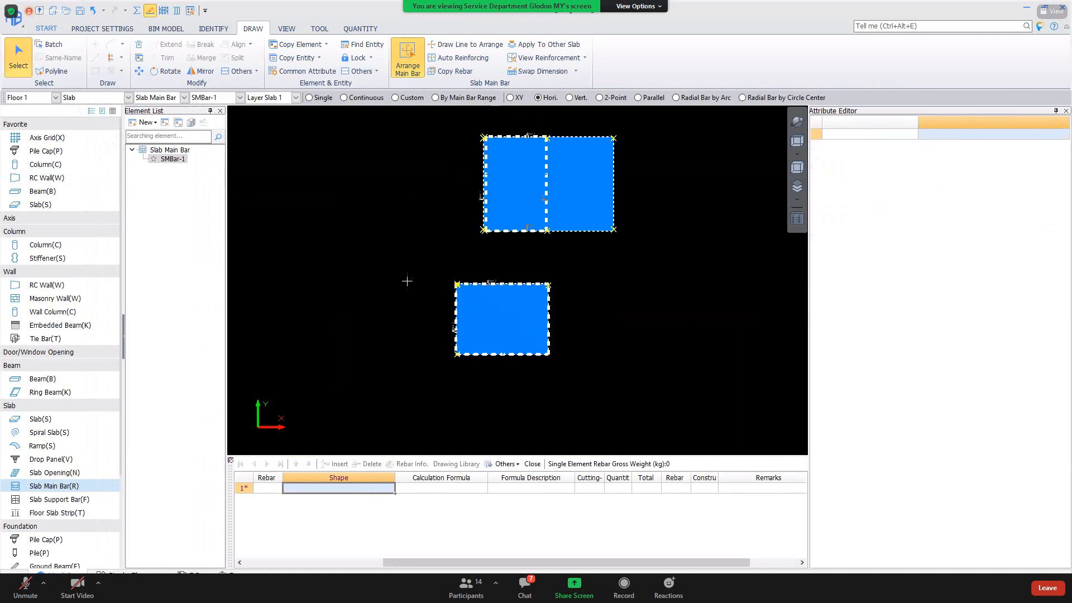
pyautogui.press('s')
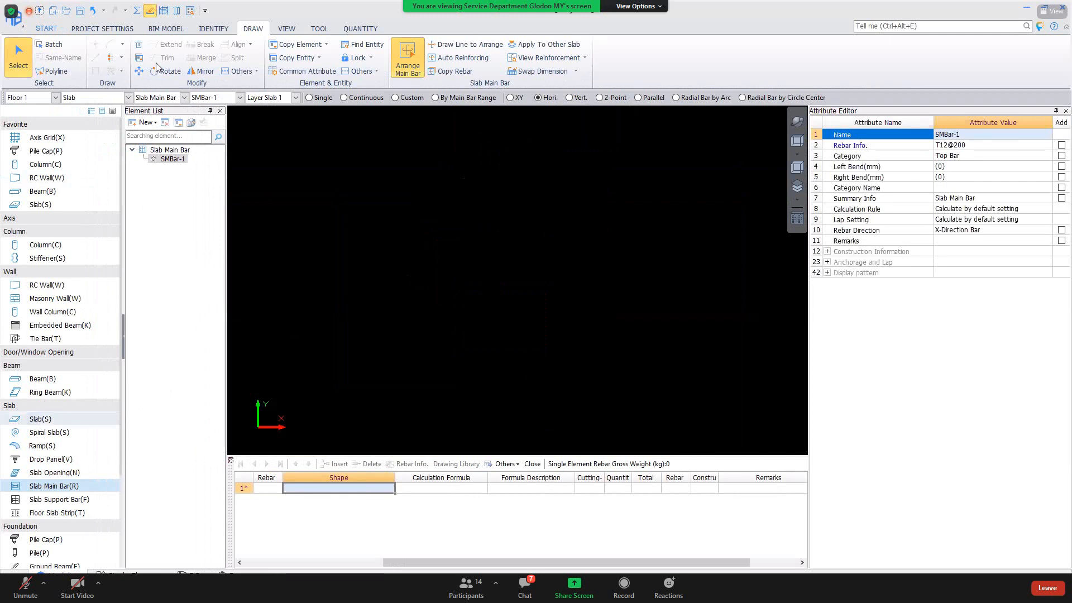
# Draw a new rectangular S-3 slab in the empty drawing area.
pyautogui.press('s')
pyautogui.click(96, 71)
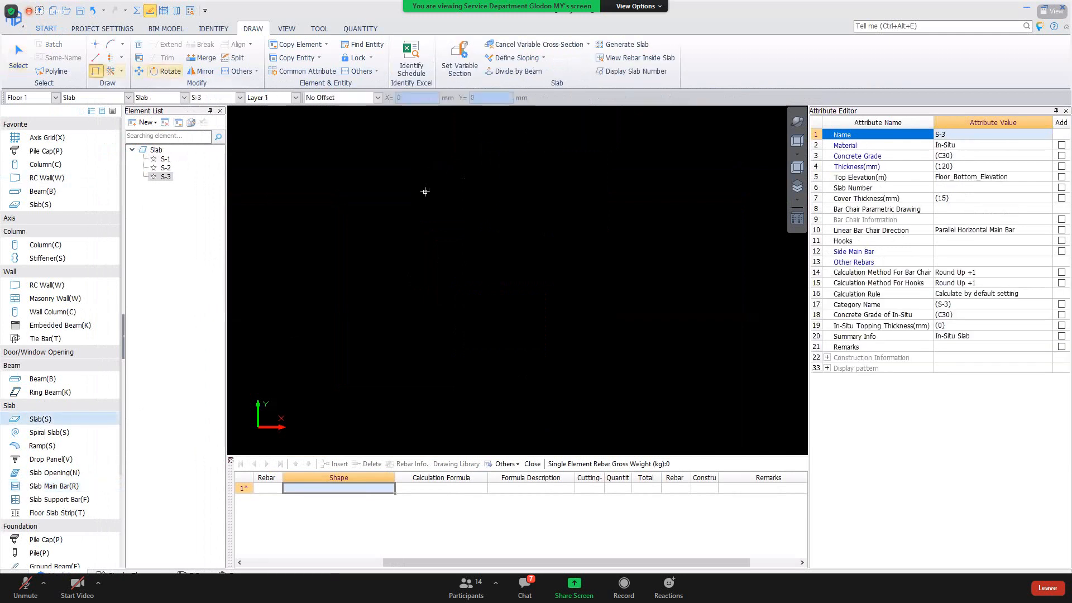
pyautogui.click(391, 177)
pyautogui.click(597, 334)
pyautogui.press('Escape')
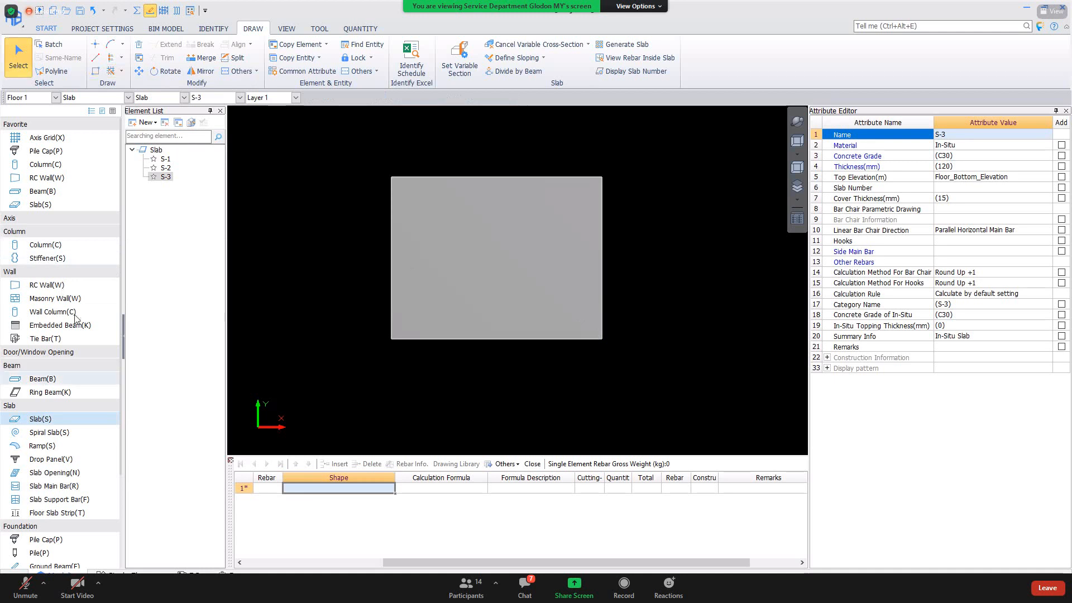
# Draw Beam-2 beams along all four edges of the new slab as a rectangle.
pyautogui.press('b')
pyautogui.click(96, 71)
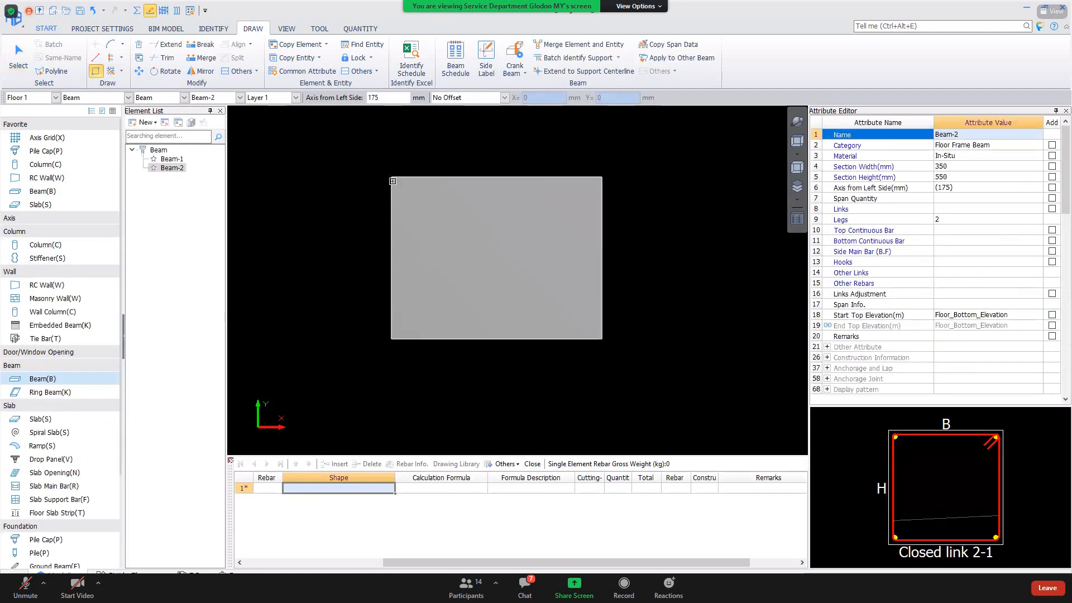
pyautogui.click(600, 339)
pyautogui.rightClick(526, 289)
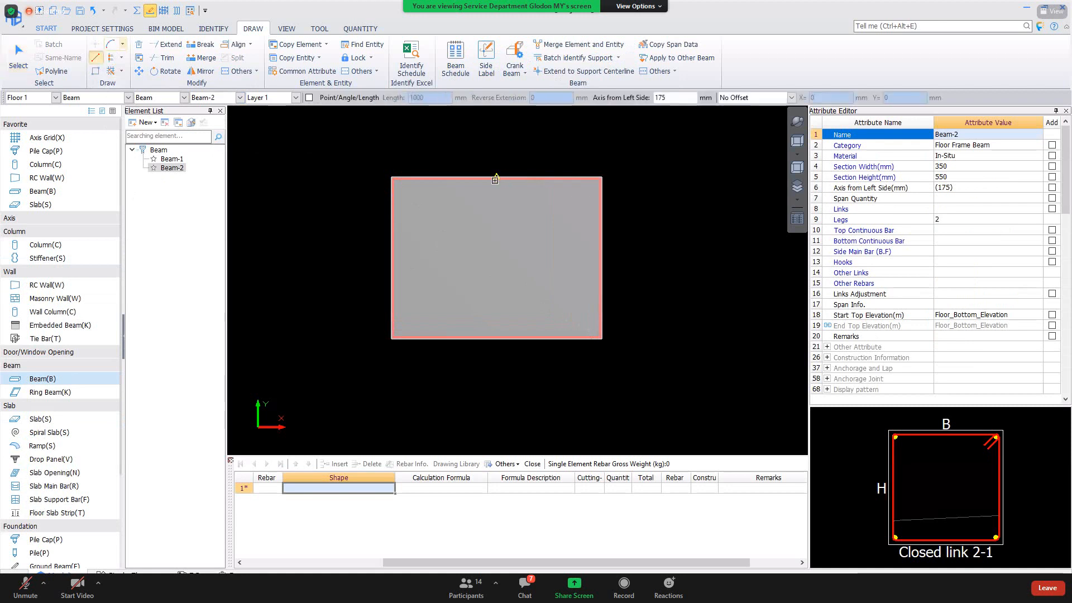
# Draw a vertical Beam-2 middle beam between the midpoints of the slab's upper and lower edges.
pyautogui.scroll(4, 495, 182)
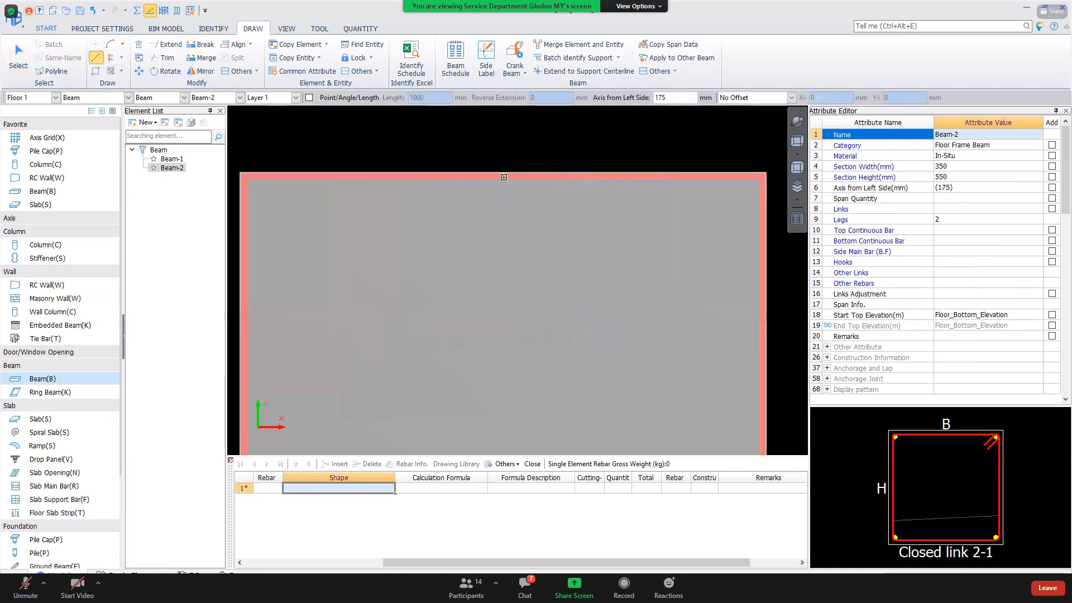
pyautogui.click(503, 177)
pyautogui.click(509, 270)
pyautogui.scroll(-1, 513, 210)
pyautogui.scroll(-1, 523, 229)
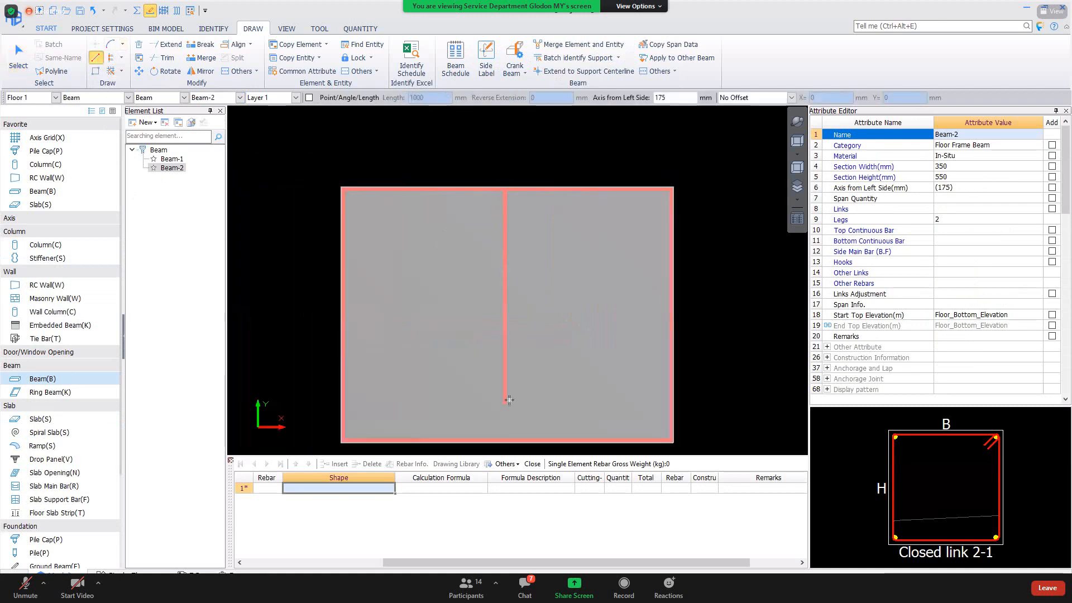
pyautogui.click(508, 441)
pyautogui.scroll(3, 507, 442)
pyautogui.rightClick(523, 383)
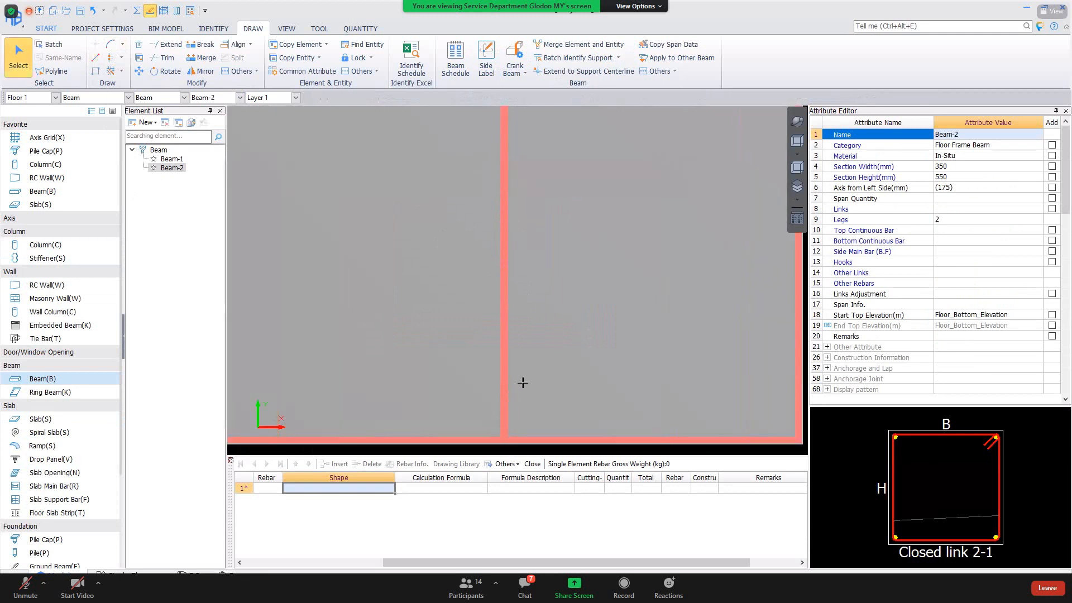
# Switch to the slab support bar slide and annotate the bar extension diagram with arrows on a screen capture.
pyautogui.hotkey('alt', 'Tab')
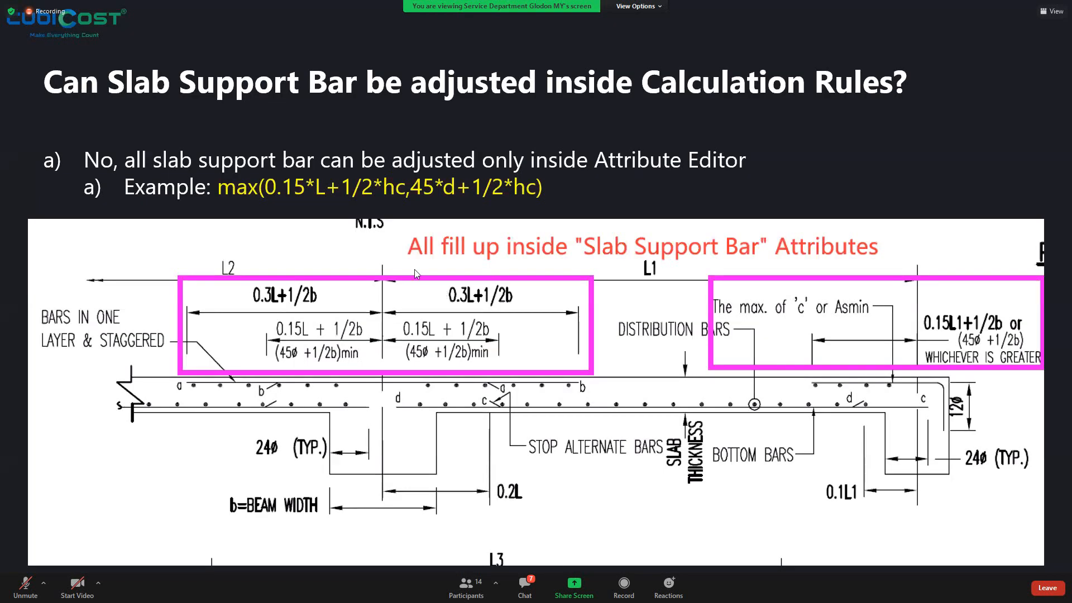
pyautogui.hotkey('alt', 'a')
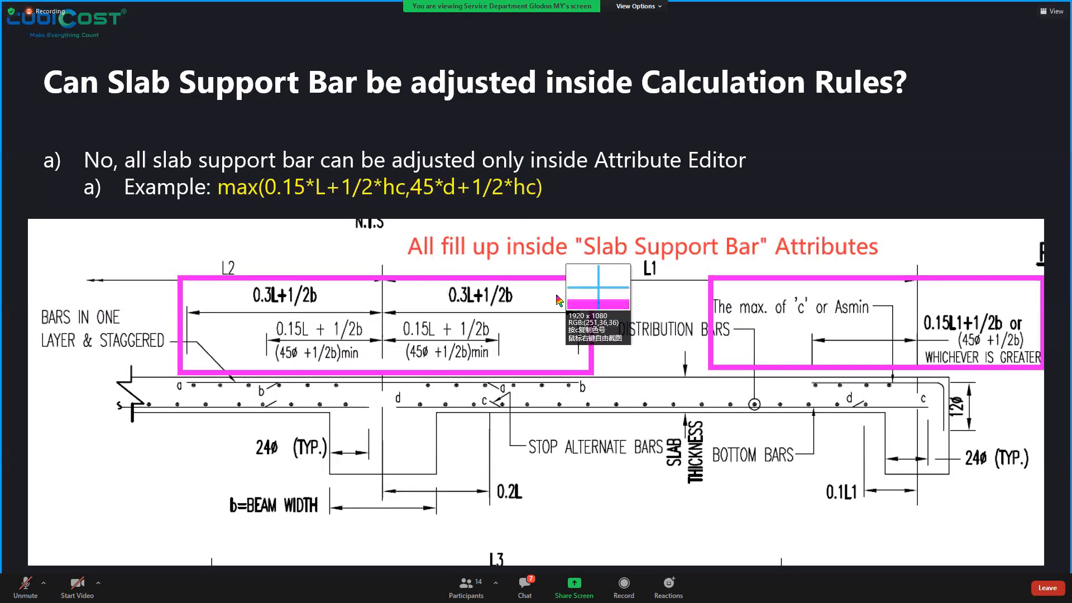
pyautogui.click(572, 308)
pyautogui.rightClick(597, 314)
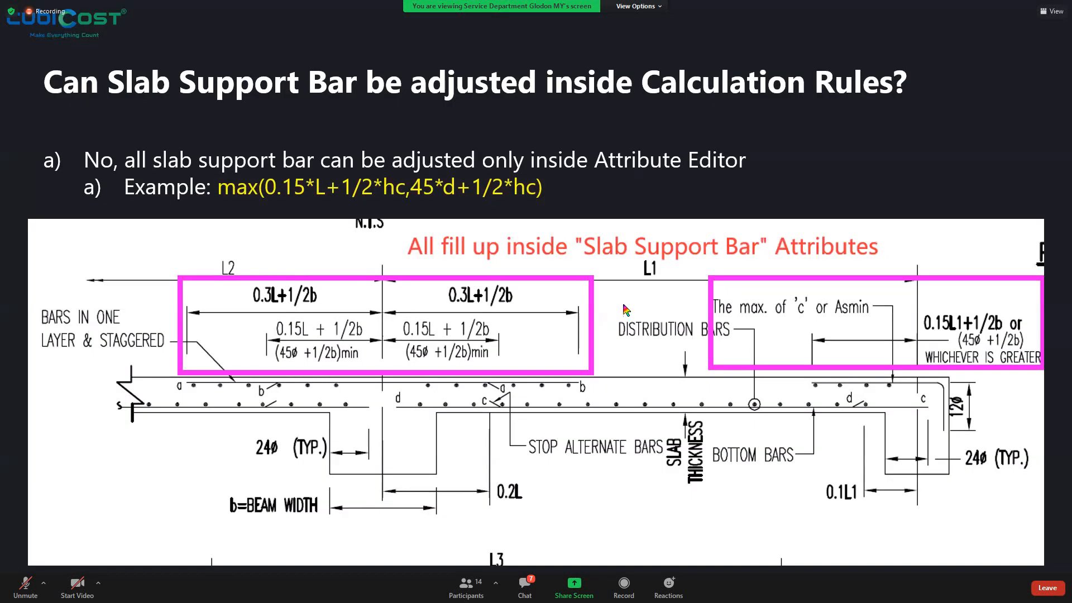
pyautogui.click(693, 34)
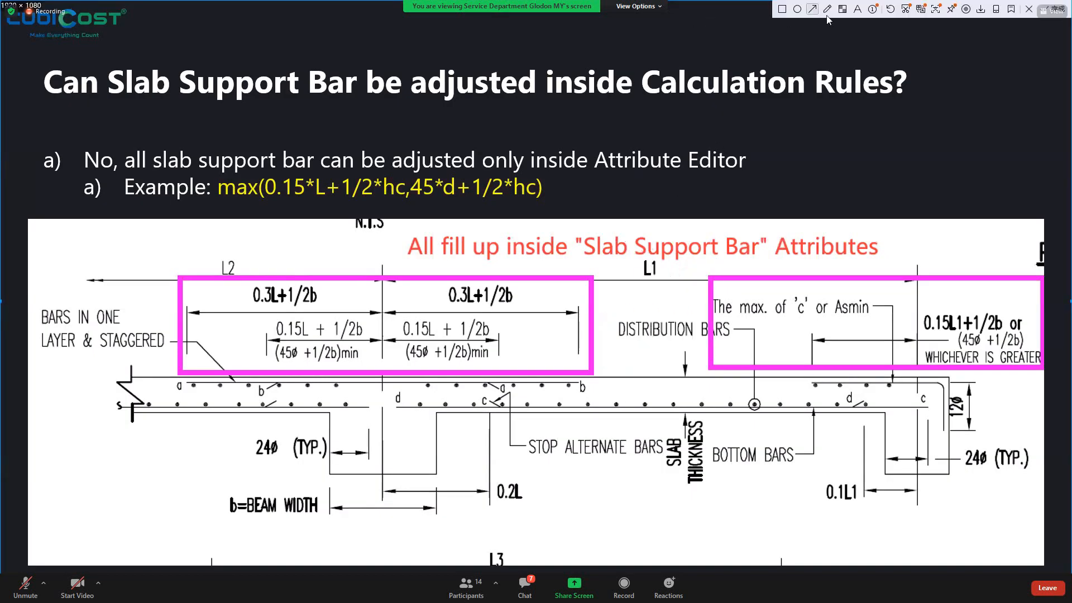
pyautogui.click(812, 8)
pyautogui.moveTo(637, 293); pyautogui.dragTo(469, 377)
pyautogui.moveTo(619, 489); pyautogui.dragTo(638, 412)
pyautogui.moveTo(967, 291); pyautogui.dragTo(910, 379)
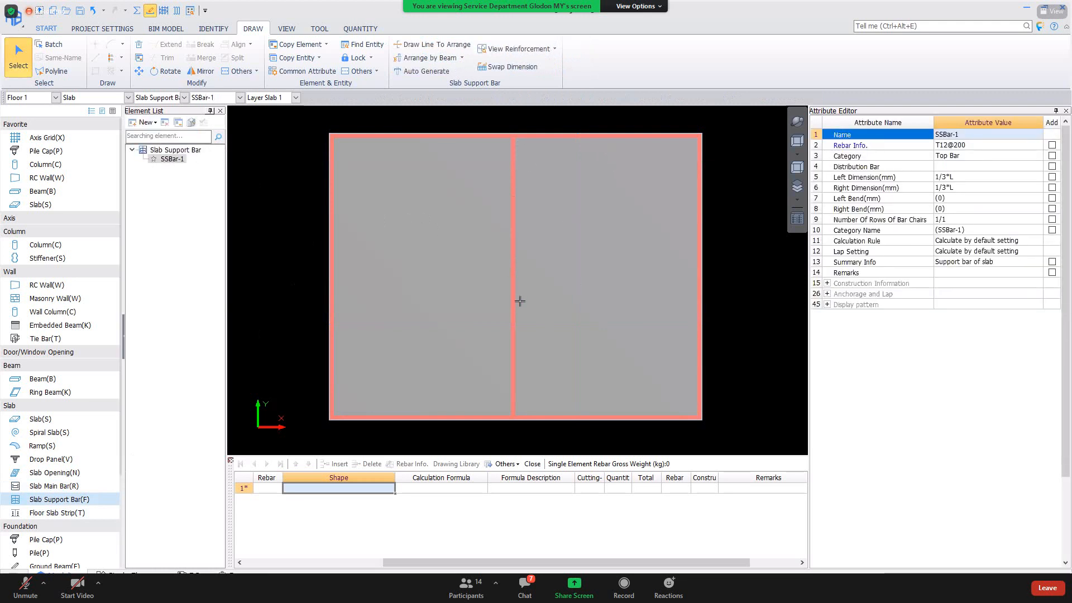
# Annotate the area beside the middle beam with a magenta freehand stroke on a screen capture of the two-bay slab.
pyautogui.hotkey('ctrl', 'alt', 'a')
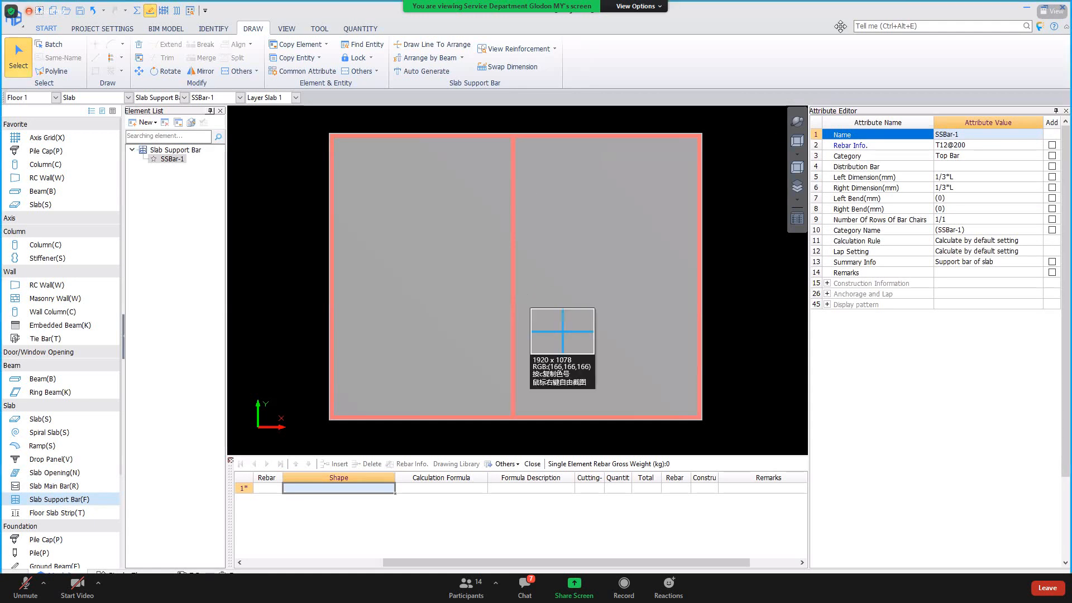
pyautogui.click(841, 26)
pyautogui.click(827, 10)
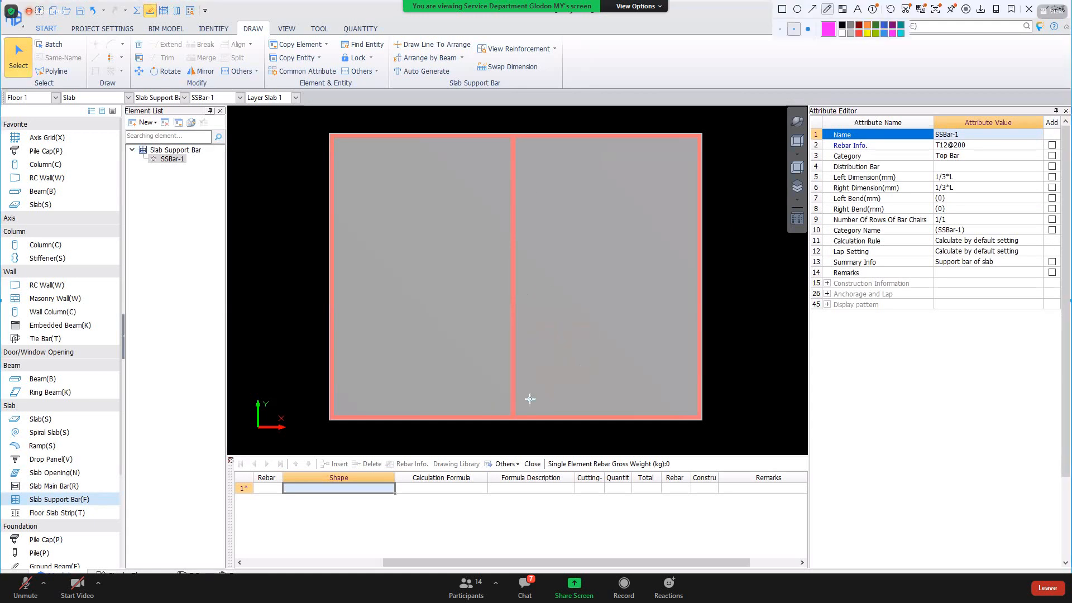
pyautogui.moveTo(532, 399)
pyautogui.mouseDown()
pyautogui.moveTo(491, 406)
pyautogui.moveTo(498, 346)
pyautogui.moveTo(534, 316)
pyautogui.moveTo(499, 303)
pyautogui.moveTo(526, 303)
pyautogui.moveTo(536, 270)
pyautogui.moveTo(520, 256)
pyautogui.moveTo(536, 191)
pyautogui.moveTo(521, 185)
pyautogui.mouseUp()
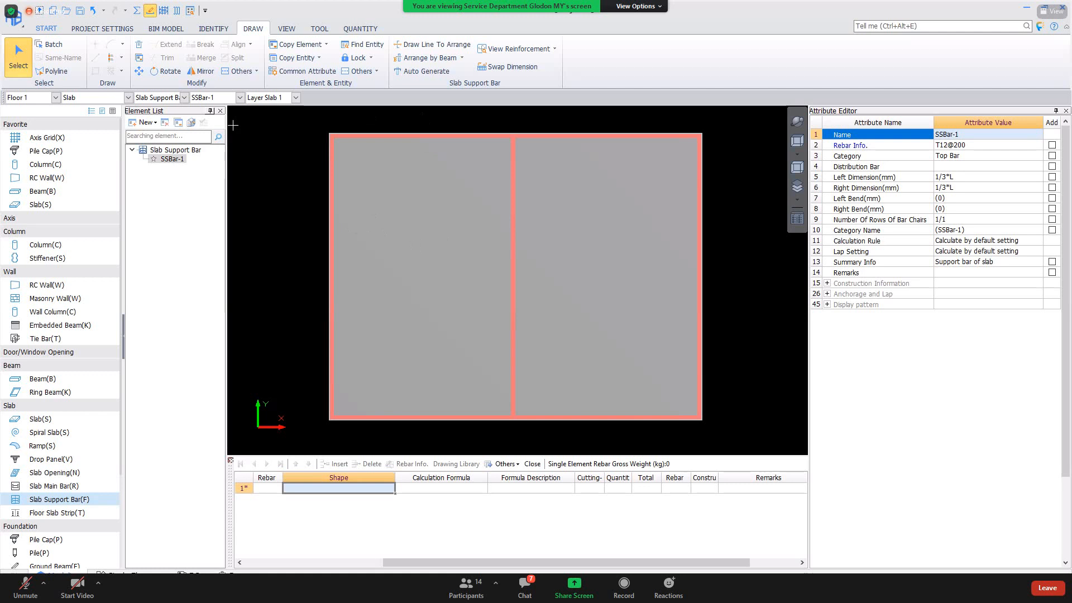
# Arrange an SSBar-1 support bar across the slab's vertical middle beam, using the beam as reference.
pyautogui.click(159, 178)
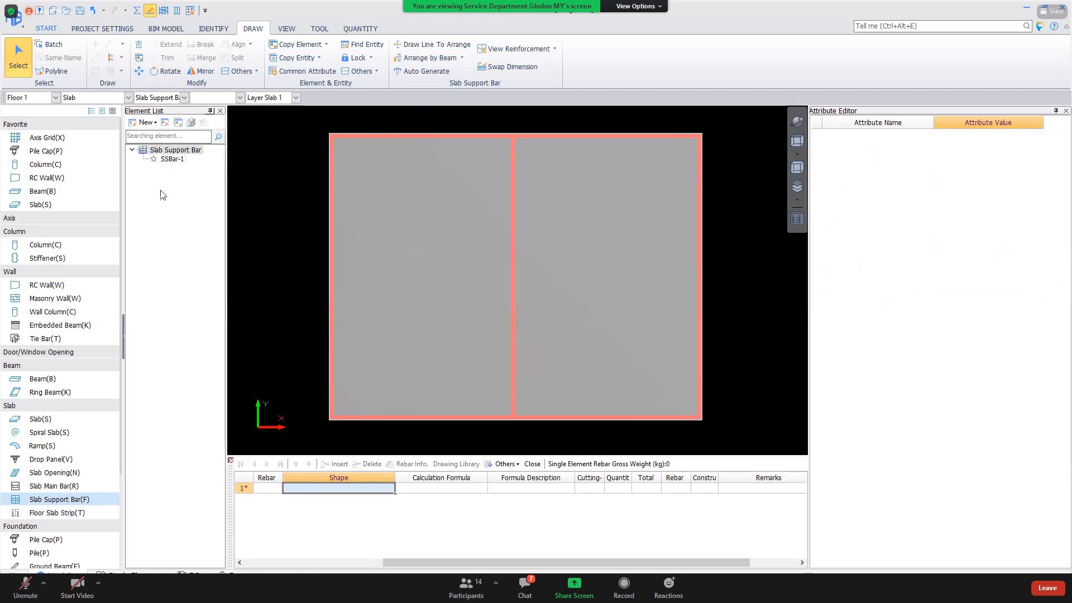
pyautogui.click(176, 160)
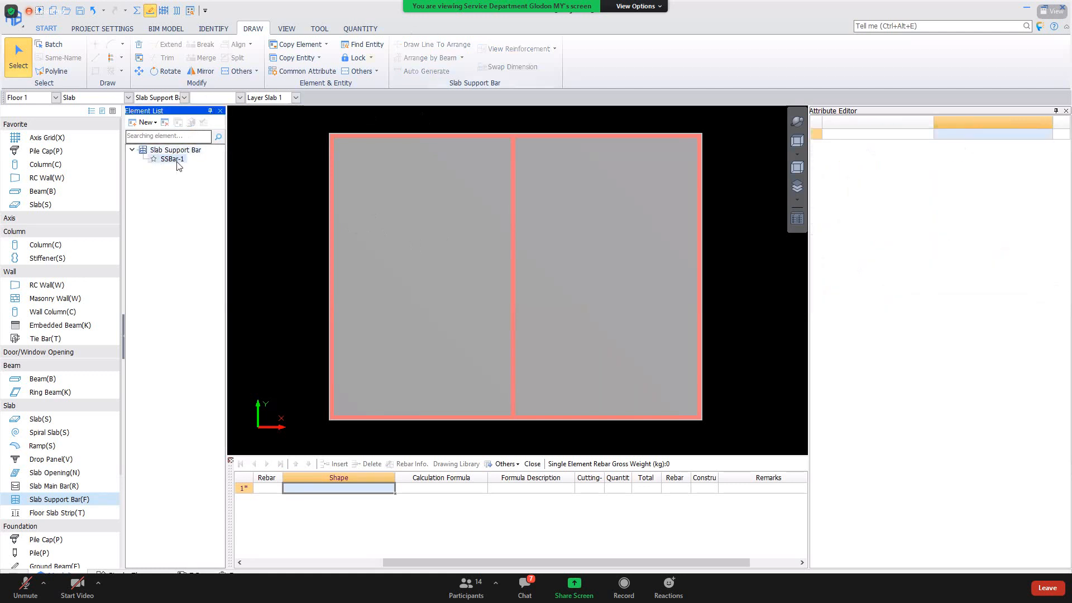
pyautogui.click(427, 59)
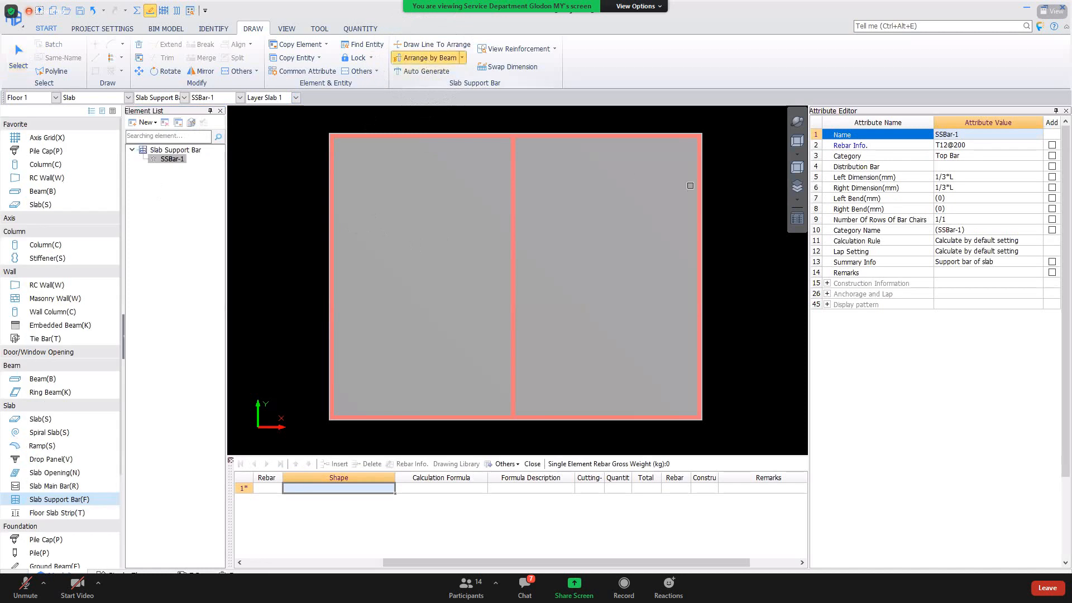
pyautogui.click(514, 248)
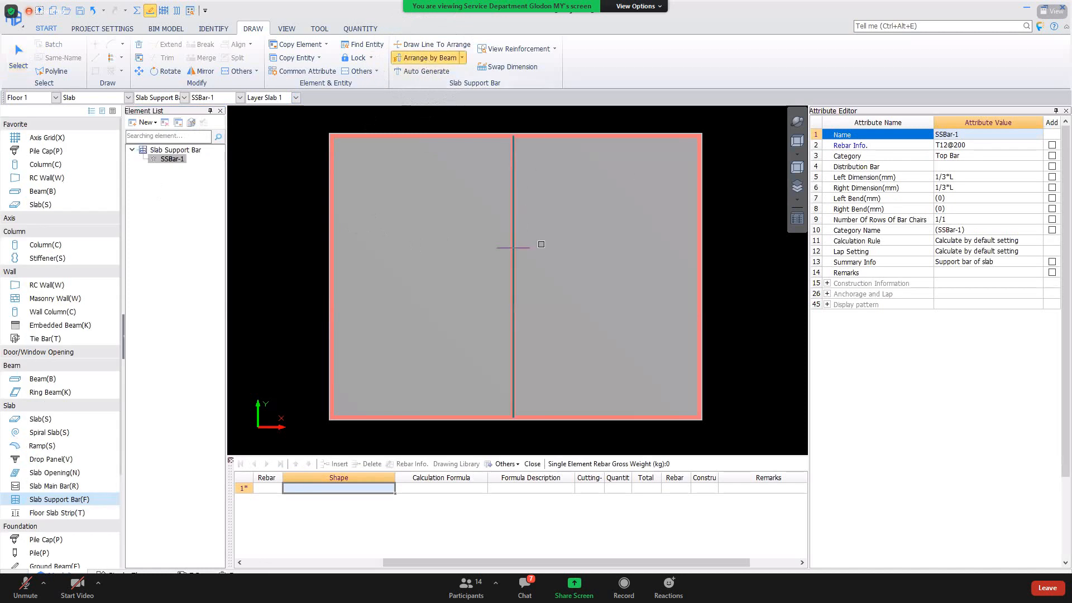
pyautogui.rightClick(574, 240)
# Examine the dimension labels on both sides of the support bar at the middle beam.
pyautogui.click(517, 248)
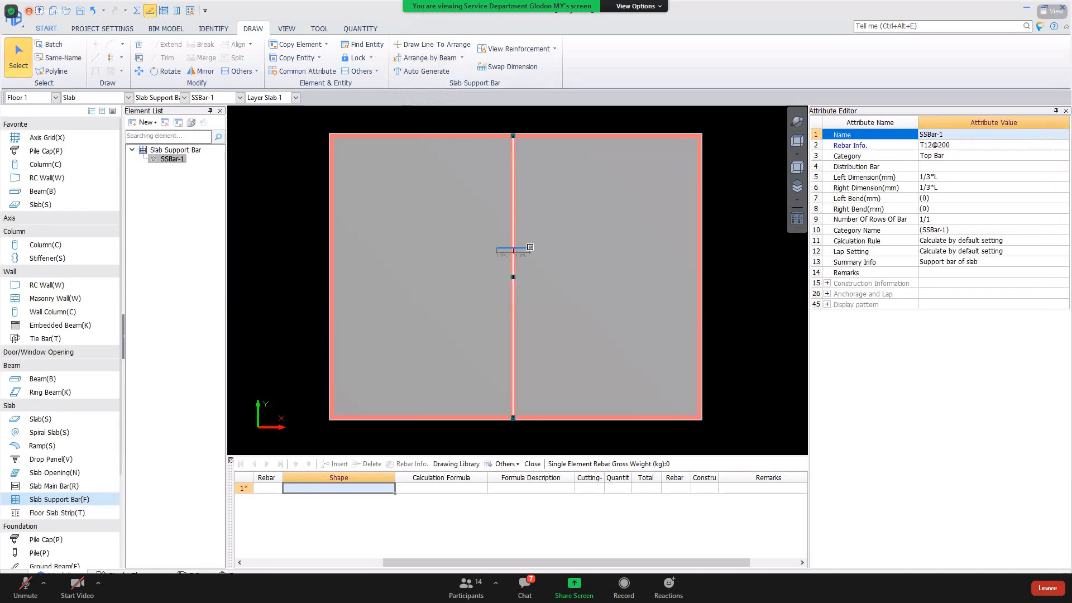
pyautogui.scroll(3, 534, 259)
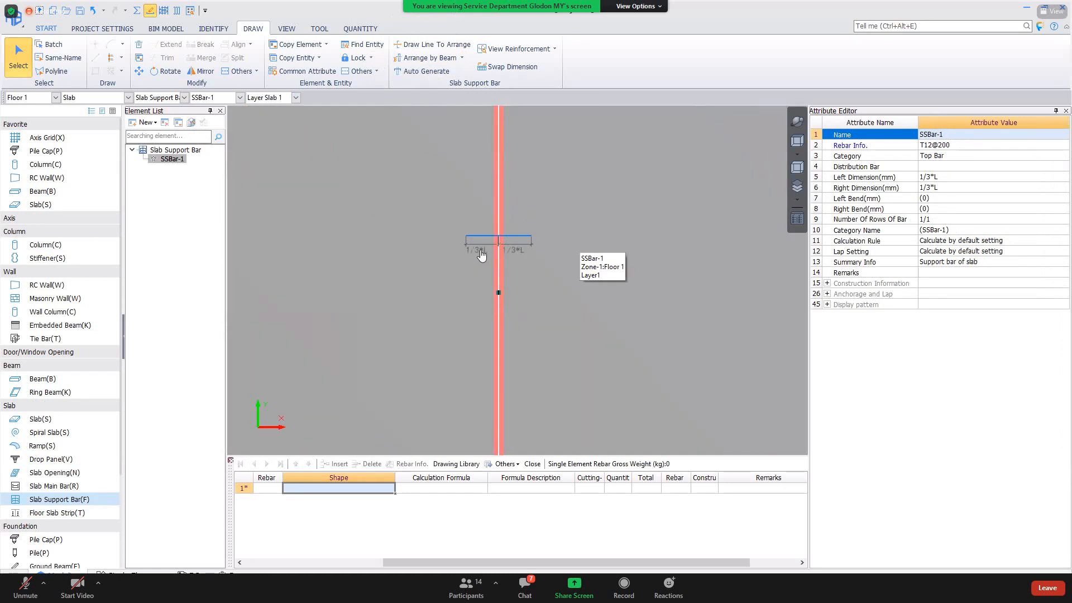
pyautogui.scroll(-3, 505, 248)
pyautogui.scroll(-2, 504, 248)
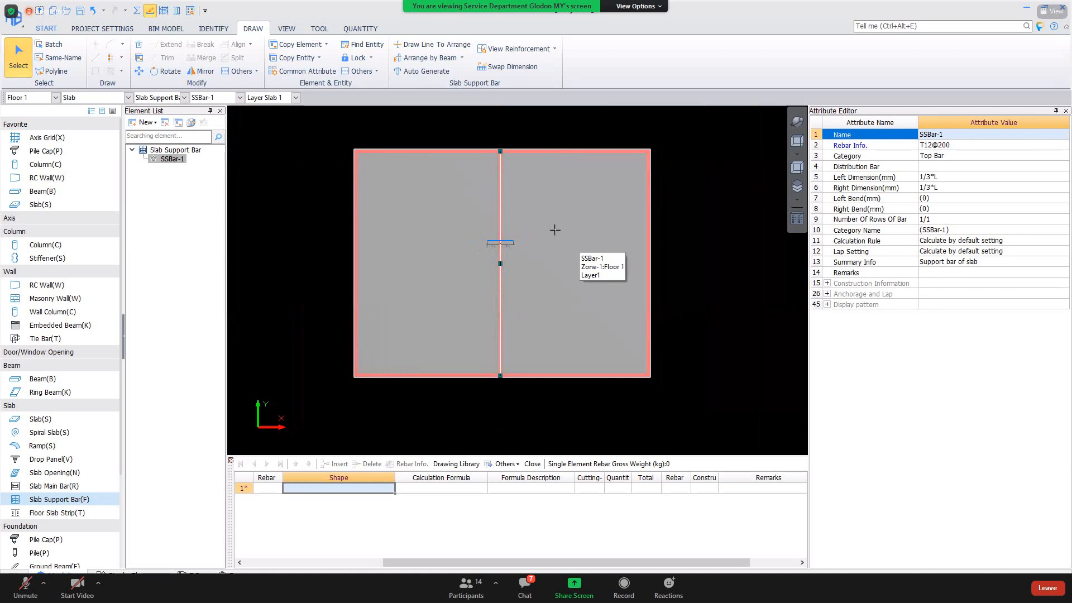
pyautogui.scroll(3, 553, 233)
pyautogui.scroll(2, 534, 277)
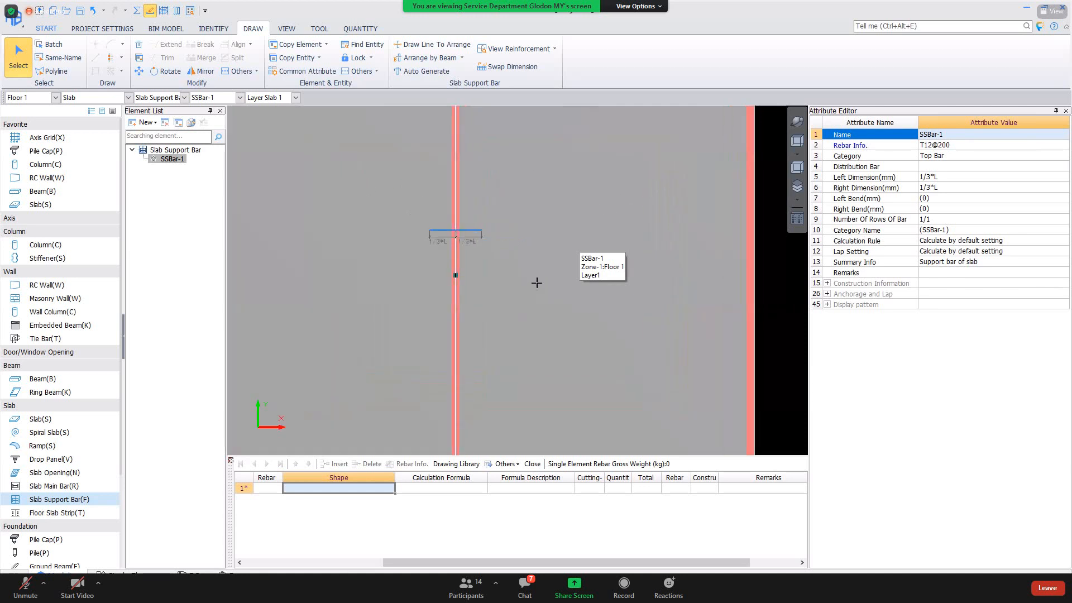
pyautogui.moveTo(485, 143); pyautogui.dragTo(548, 238, button='middle')
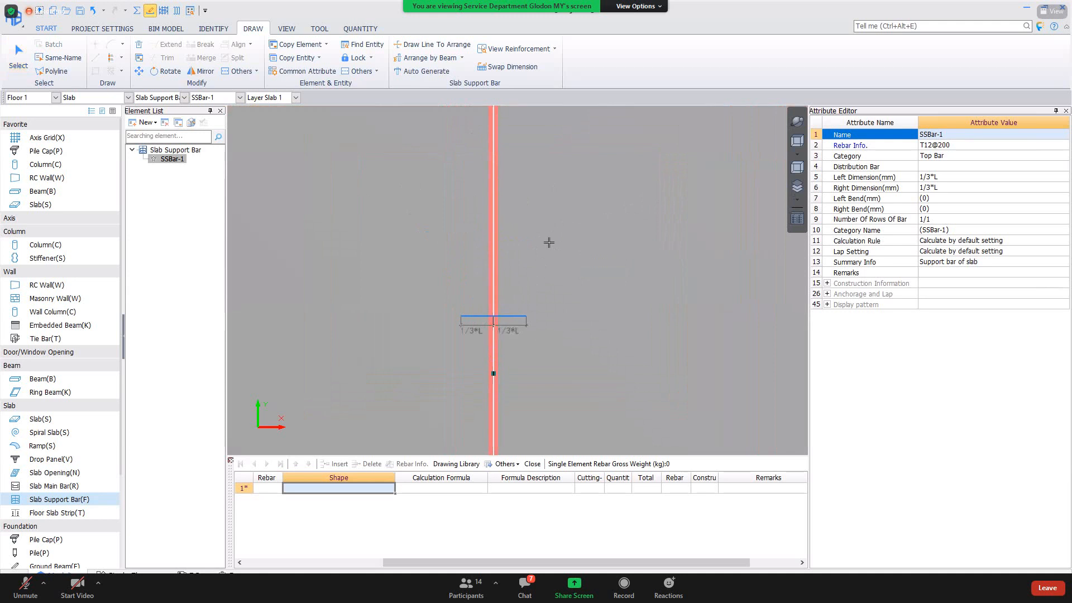
pyautogui.rightClick(547, 239)
# Arrange SSBar-1 support bars by beam on the left edge beam and on the upper edge beam of the left bay.
pyautogui.scroll(-3, 514, 270)
pyautogui.moveTo(394, 253); pyautogui.dragTo(444, 173, button='middle')
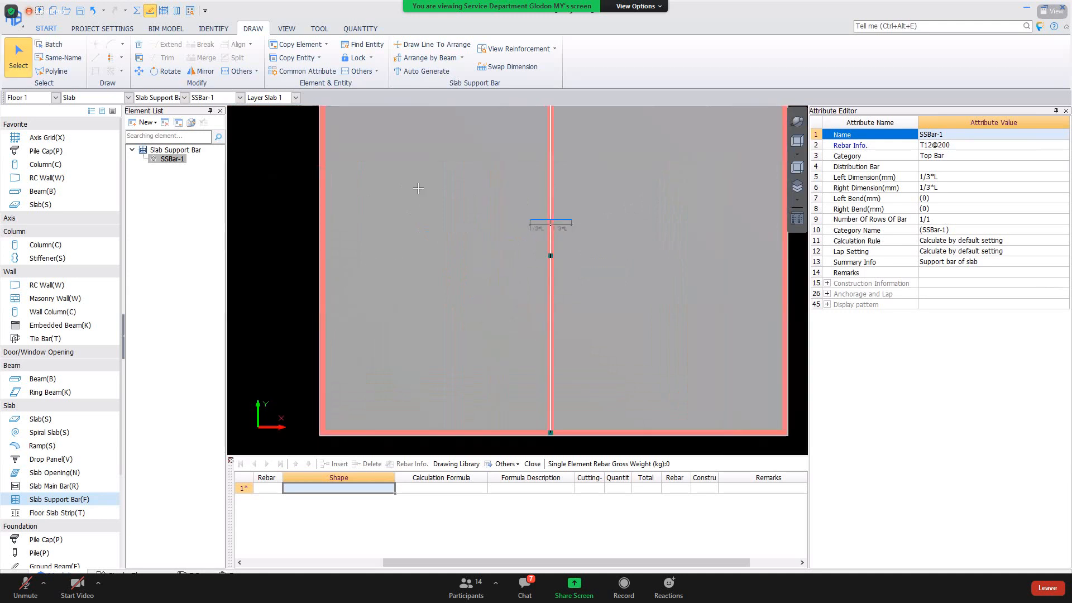
pyautogui.click(453, 58)
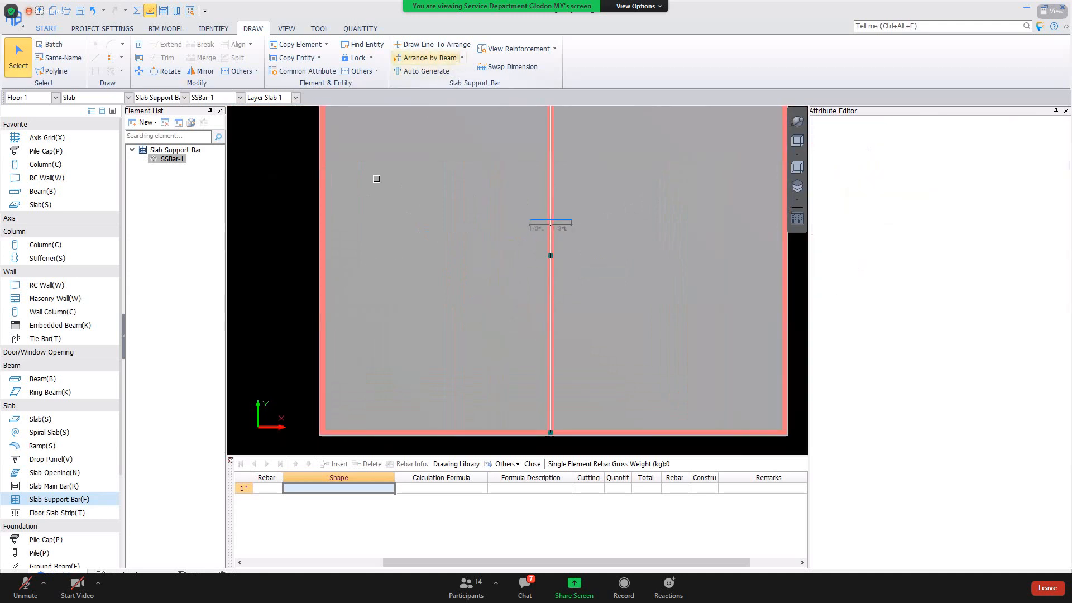
pyautogui.click(324, 221)
pyautogui.moveTo(366, 208); pyautogui.dragTo(428, 176, button='middle')
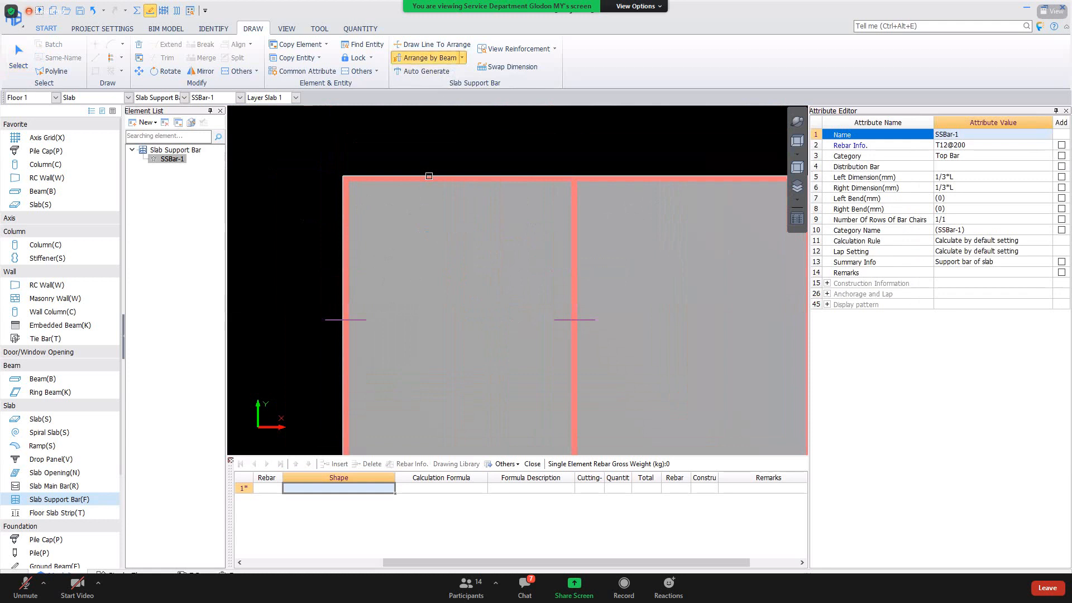
pyautogui.click(440, 176)
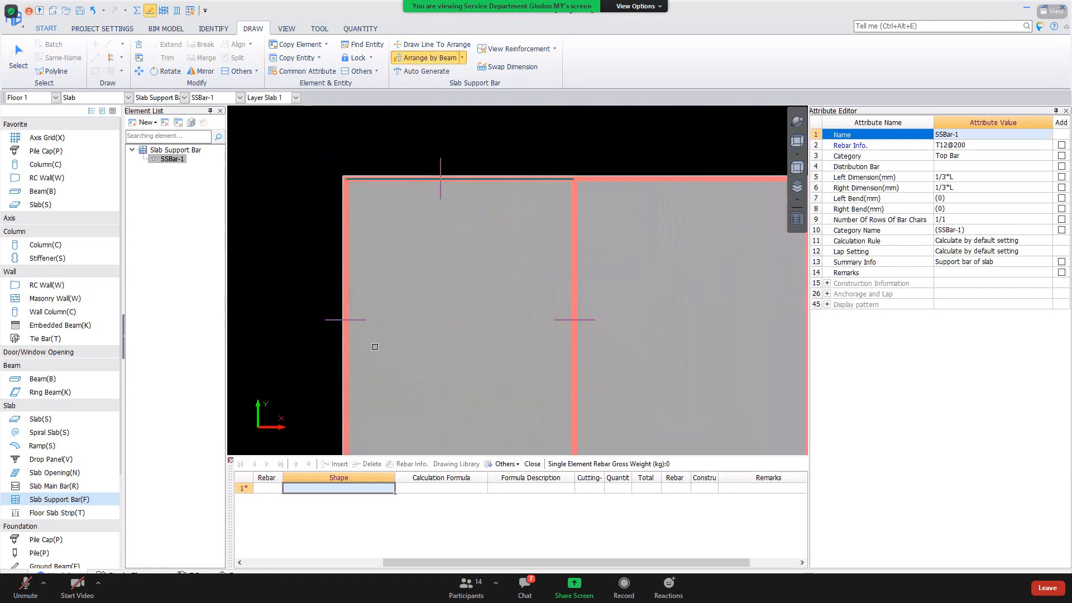
pyautogui.rightClick(328, 322)
# Set the outward (left) dimension of the left edge beam's support bar to 0.
pyautogui.click(329, 322)
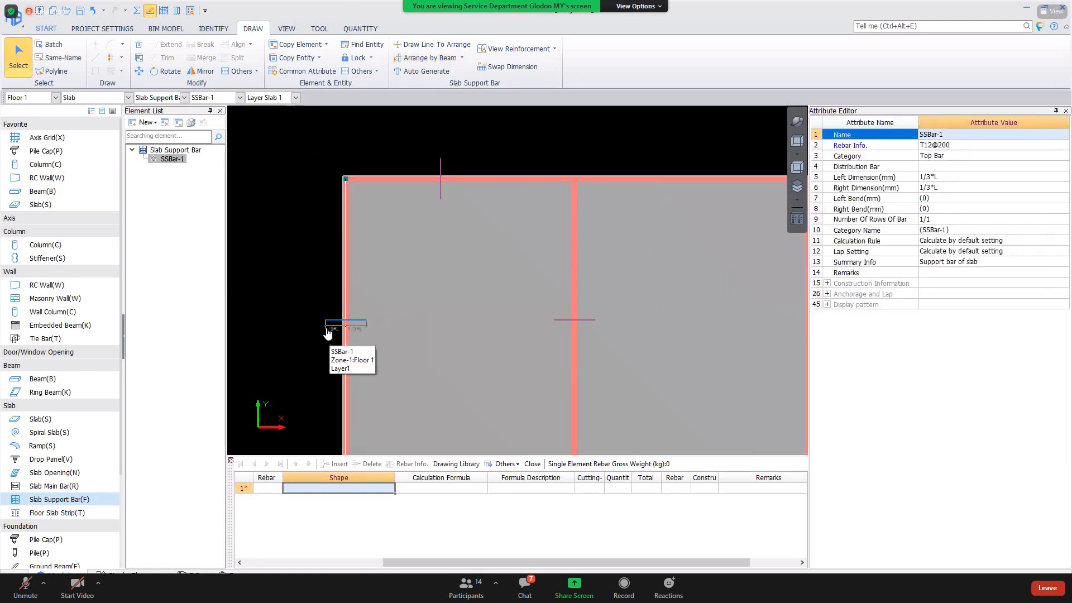
pyautogui.click(329, 331)
pyautogui.write('0')
pyautogui.press('Return')
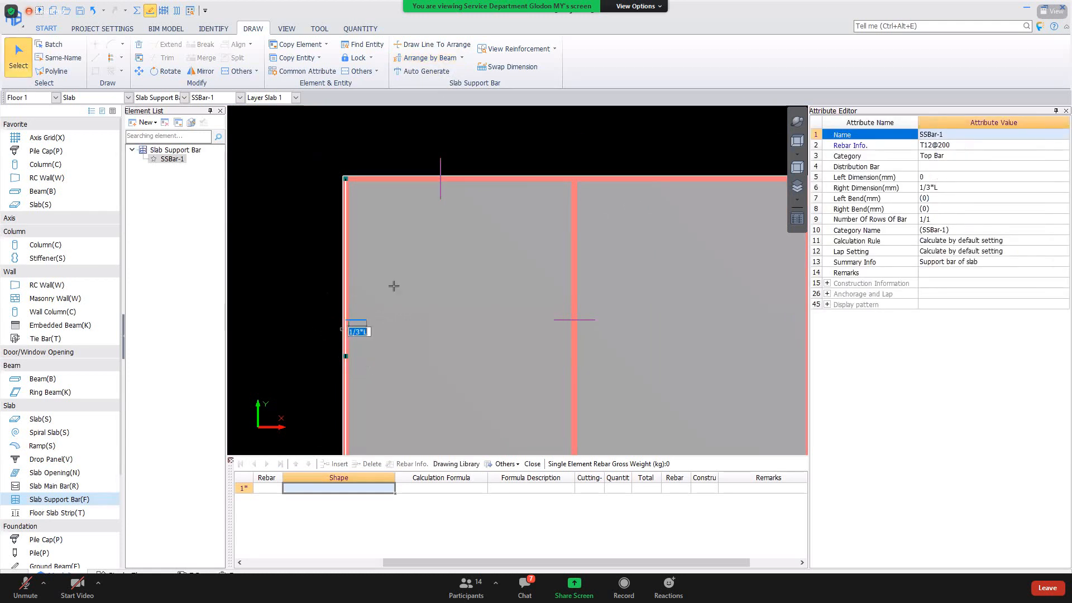
# Set the outward dimension of the upper edge beam's support bar to 0 and return to the support bar slide.
pyautogui.click(448, 178)
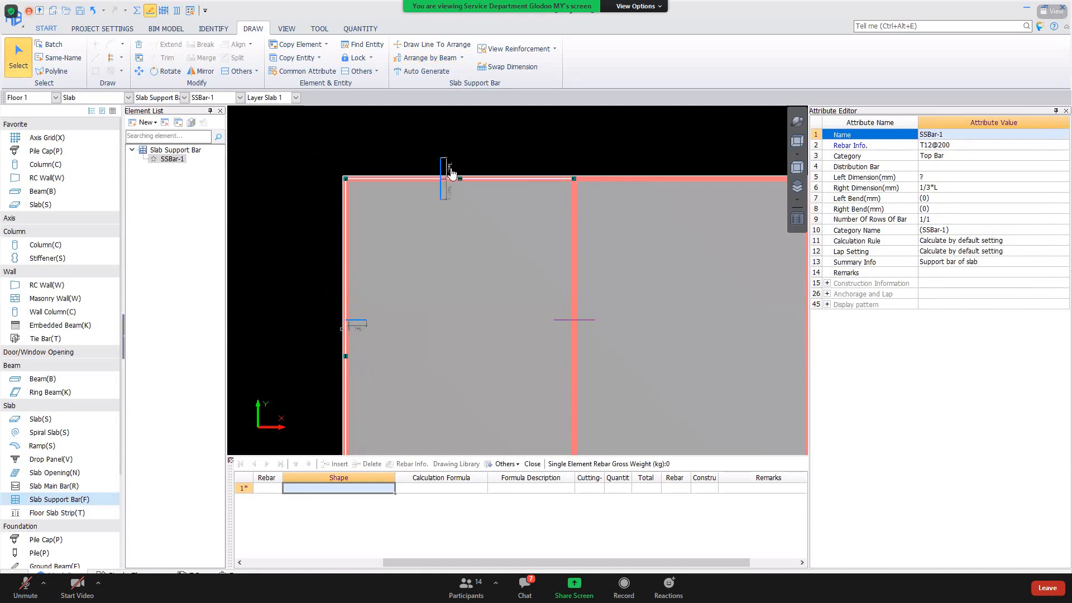
pyautogui.press('Return')
pyautogui.press('Return')
pyautogui.press('Escape')
pyautogui.scroll(2, 457, 176)
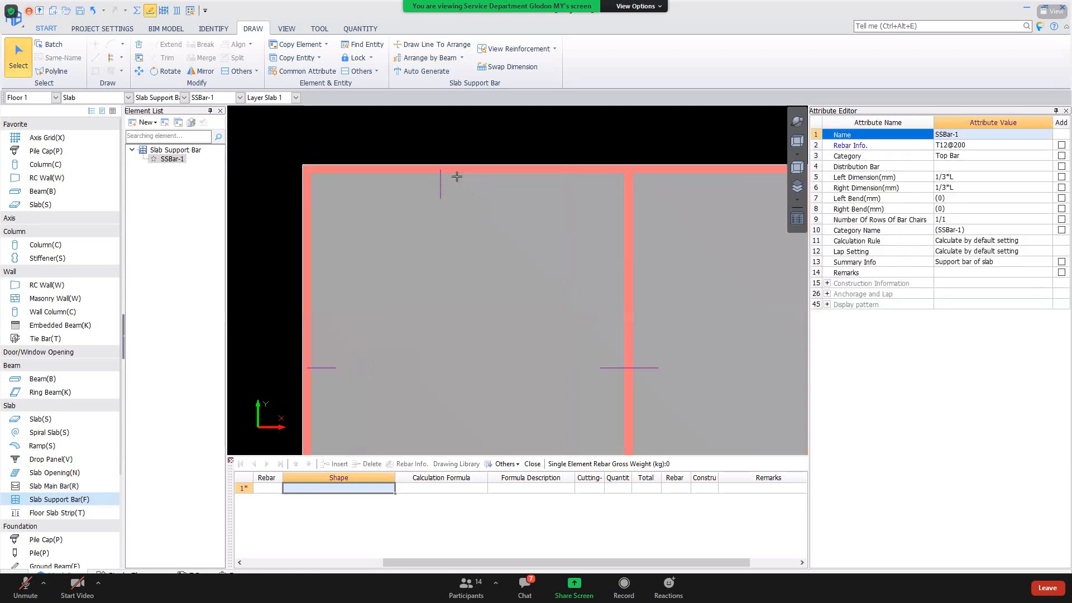
pyautogui.scroll(-1, 512, 364)
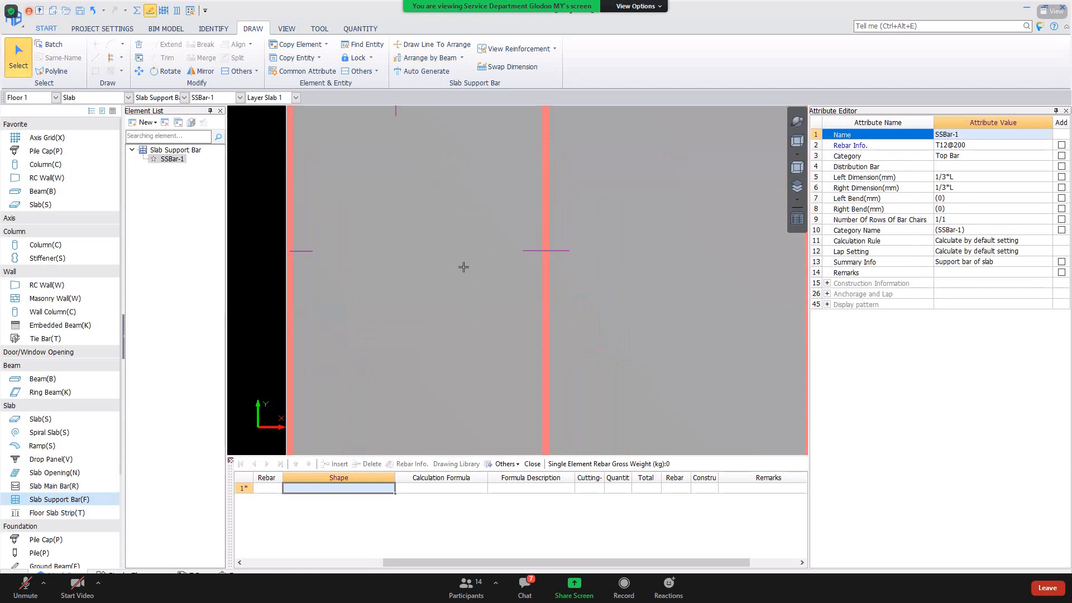
pyautogui.click(1026, 8)
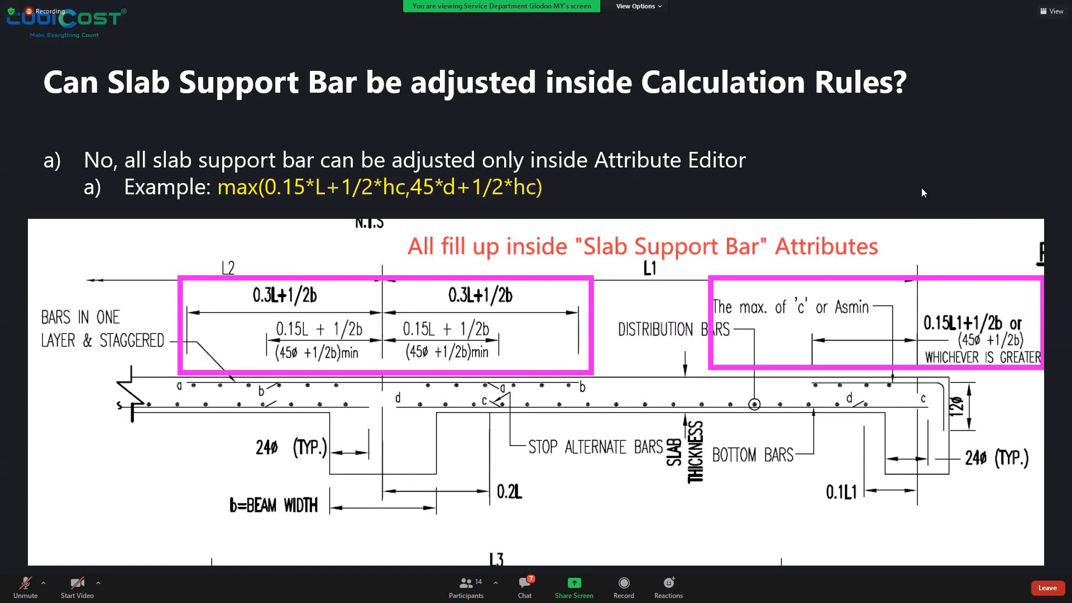
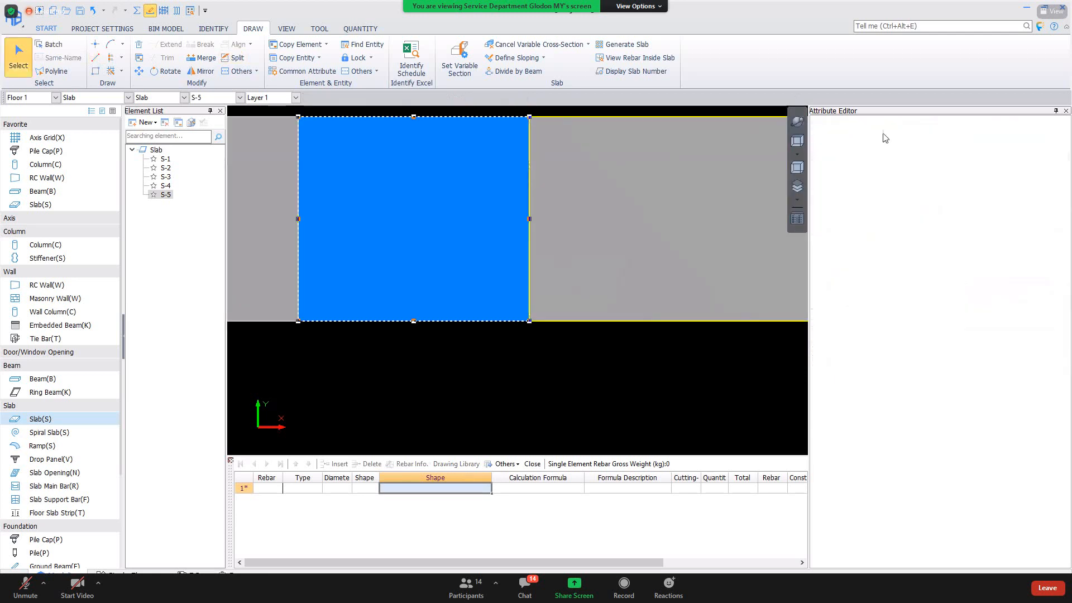
# Change the selected middle slab's name to the existing element S-4 and accept the reassignment.
pyautogui.click(943, 135)
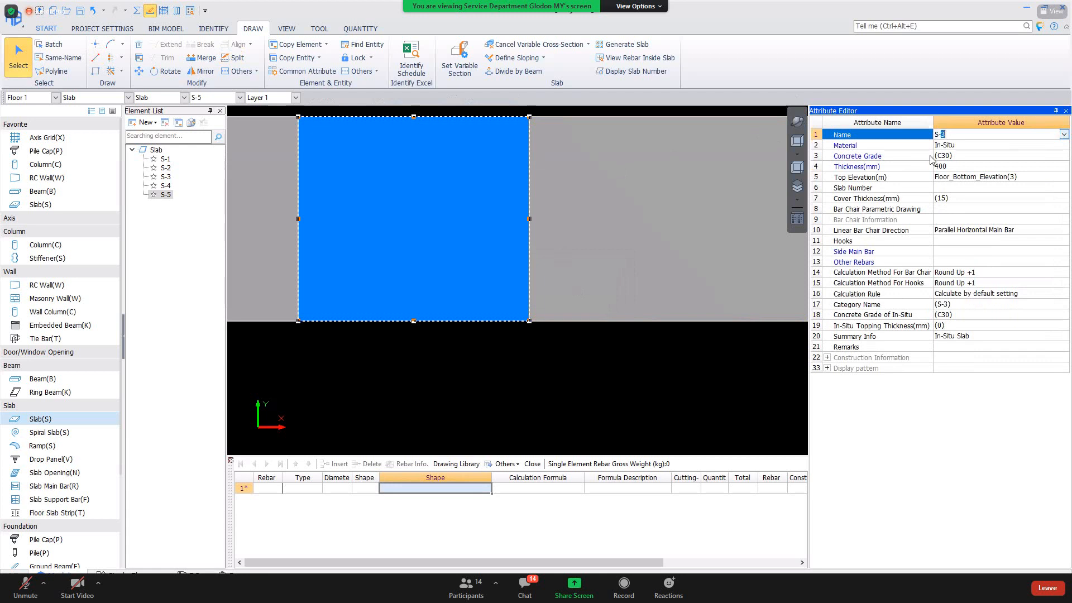
pyautogui.write('4')
pyautogui.press('Return')
pyautogui.click(569, 344)
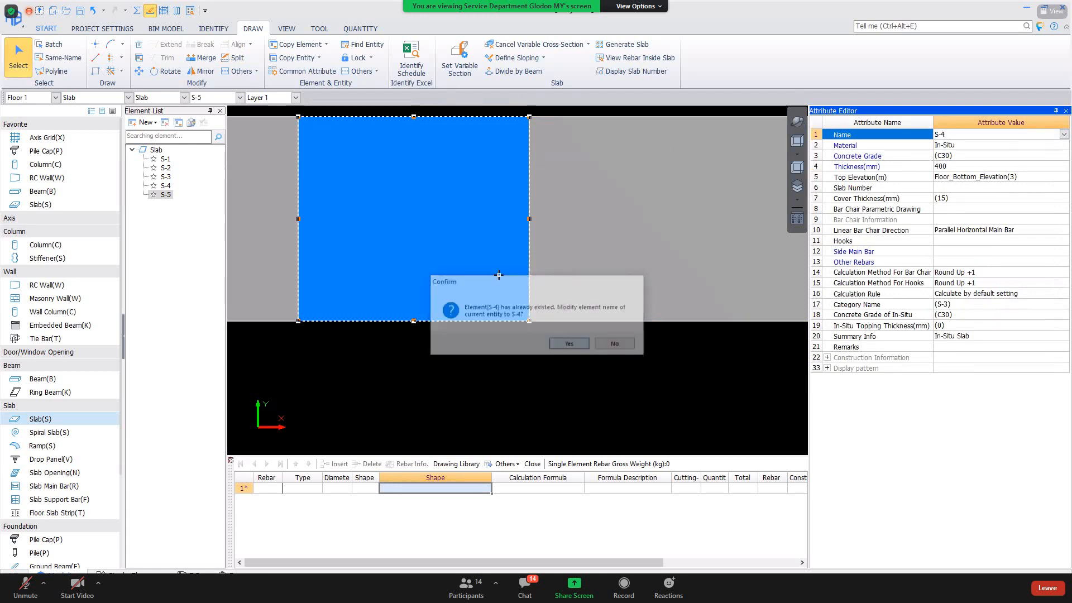
# Reassign the slab on the right of the S-4 slab to the existing element S-5 and discard the stray sideline.
pyautogui.click(611, 268)
pyautogui.click(611, 268)
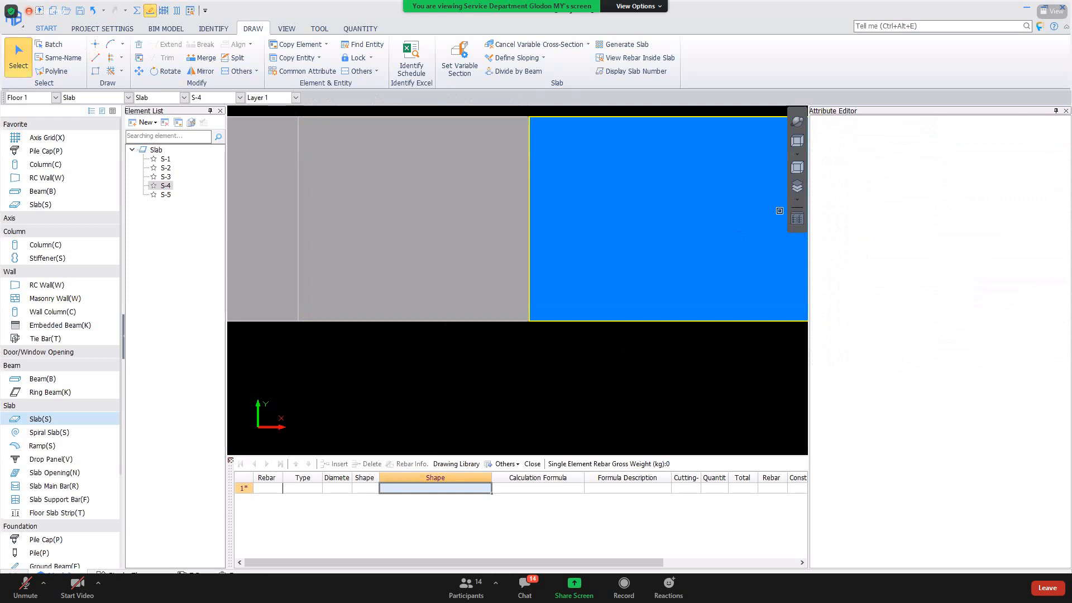
pyautogui.doubleClick(951, 137)
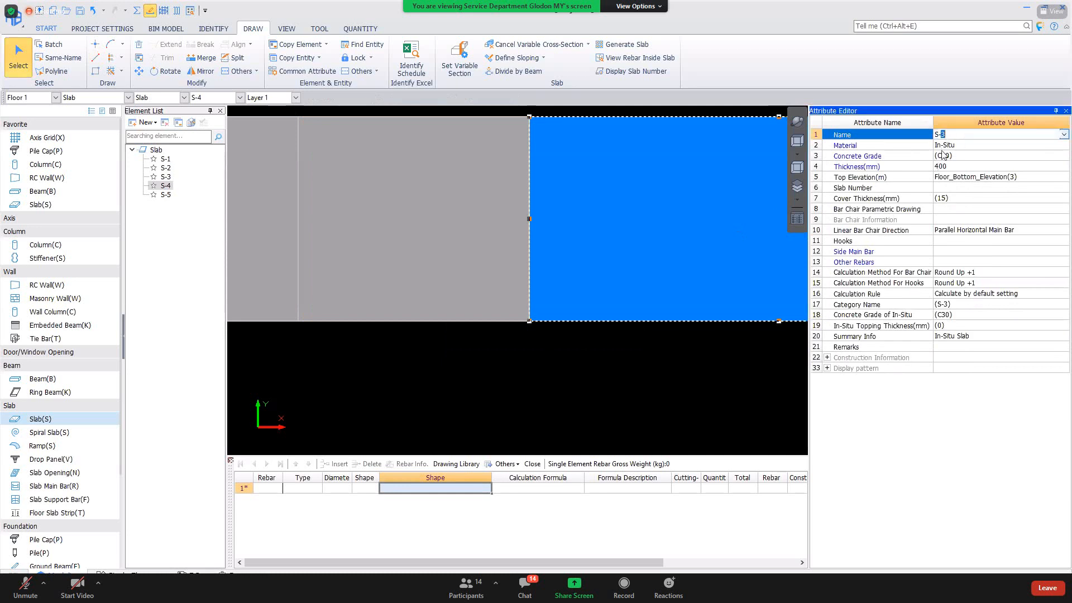
pyautogui.write('5')
pyautogui.press('Return')
pyautogui.click(569, 344)
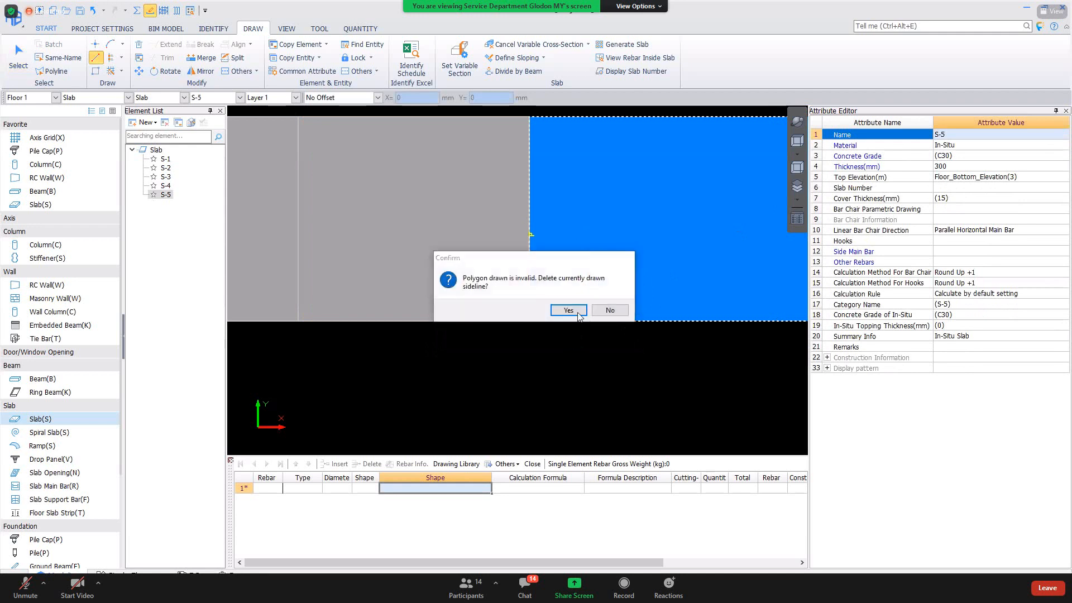
pyautogui.click(584, 309)
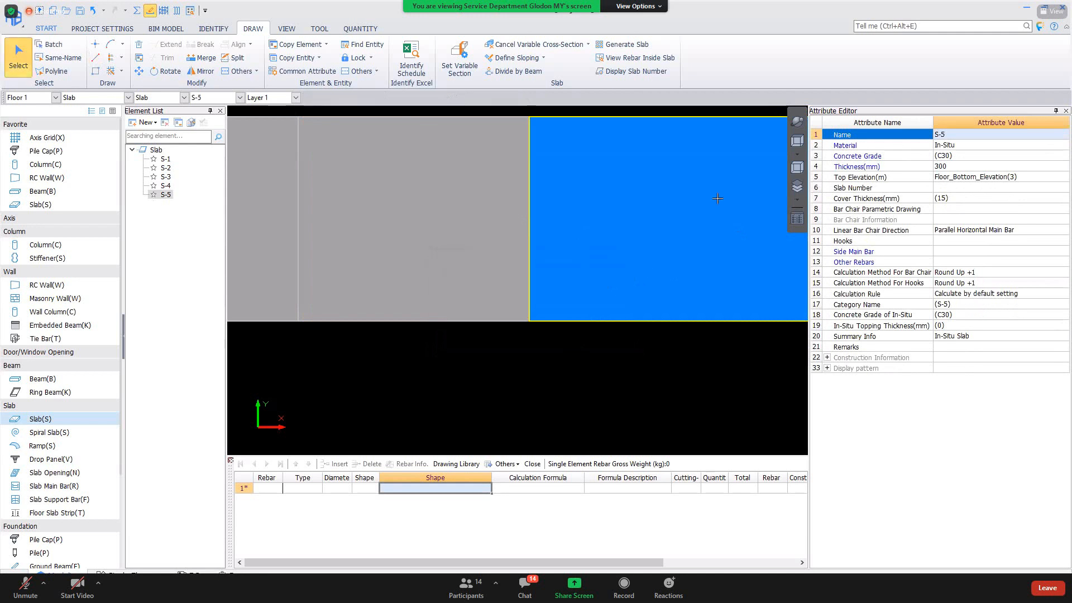
# Set the top elevation of the middle S-4 slab to Floor_Bottom_Elevation-0.05.
pyautogui.click(796, 122)
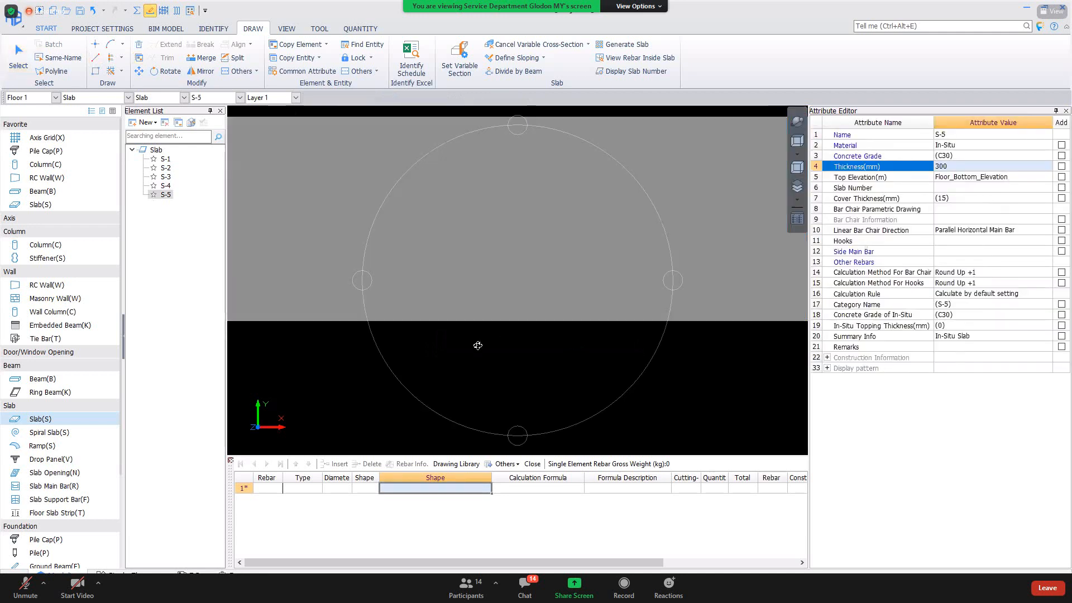
pyautogui.moveTo(478, 344); pyautogui.dragTo(496, 251)
pyautogui.rightClick(412, 233)
pyautogui.click(428, 223)
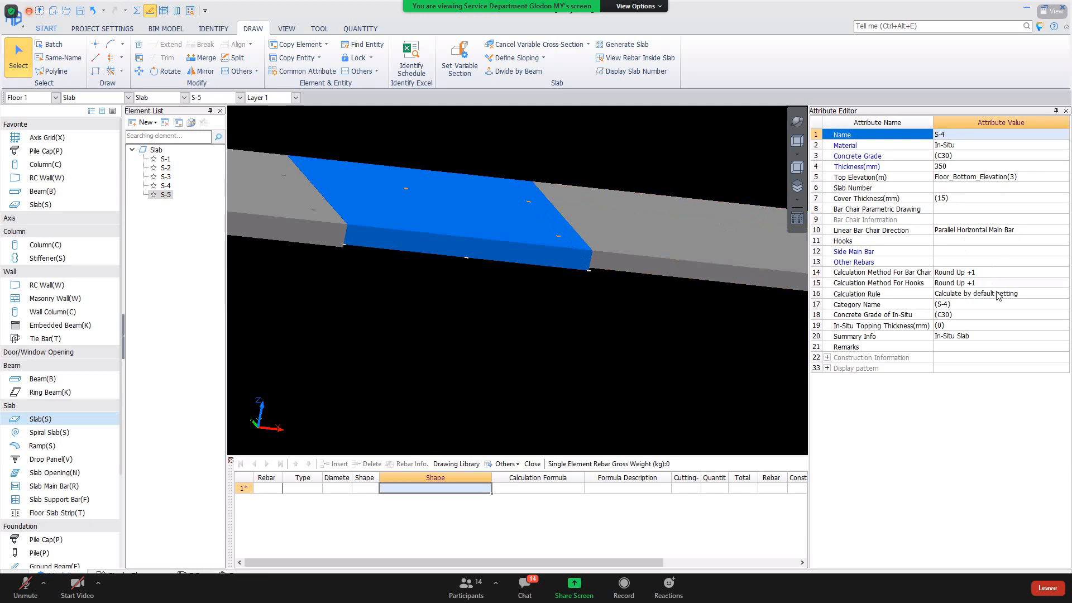
pyautogui.click(1008, 179)
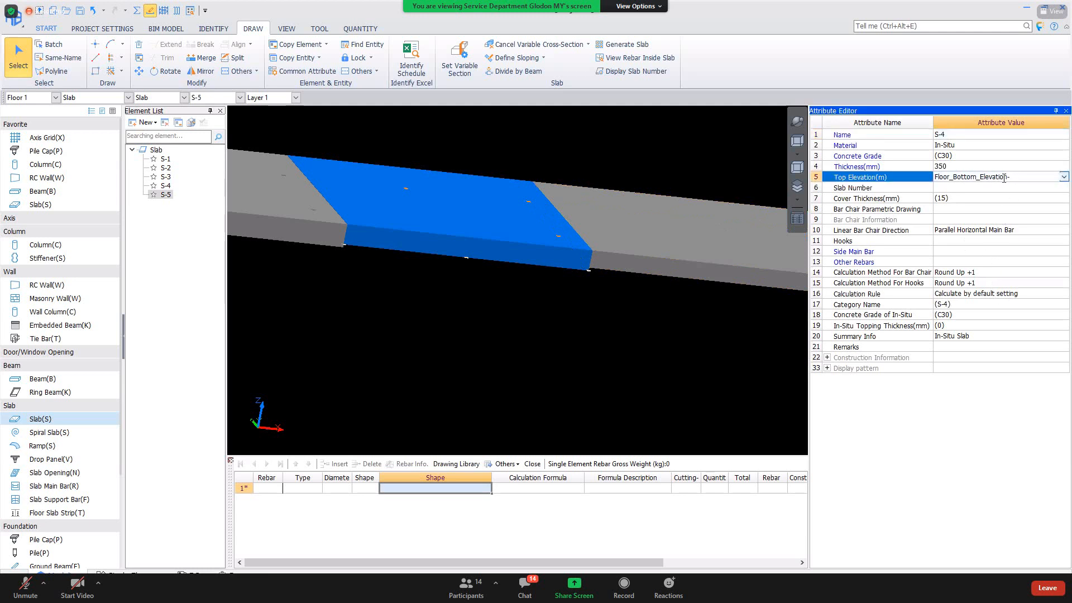
pyautogui.write('-0.5')
# Set the top elevation of the adjoining S-5 slab to Floor_Bottom_Elevation-.1 and deselect it.
pyautogui.click(783, 249)
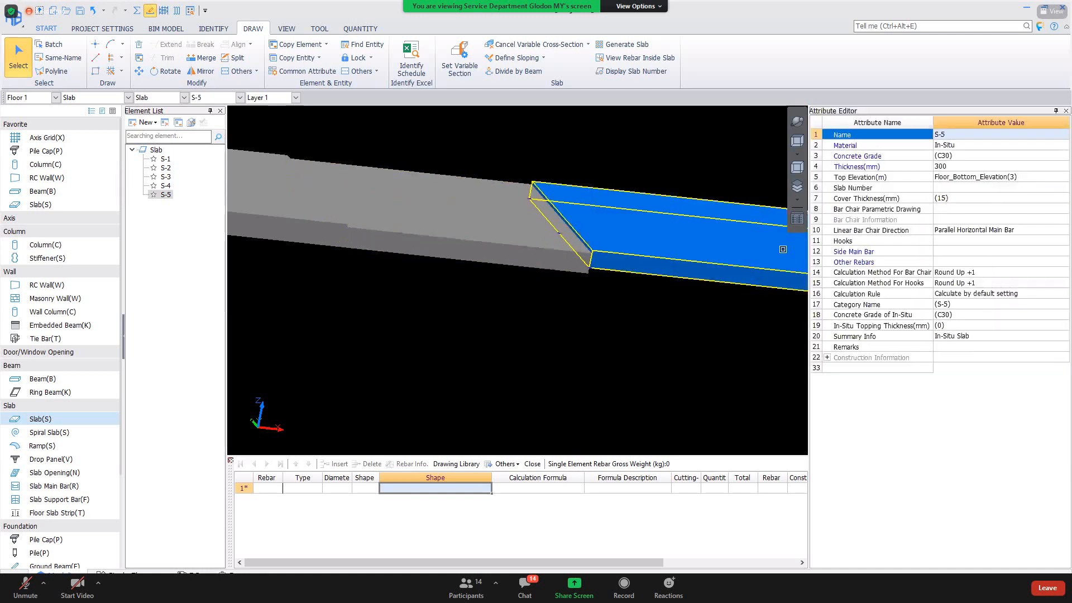
pyautogui.click(962, 179)
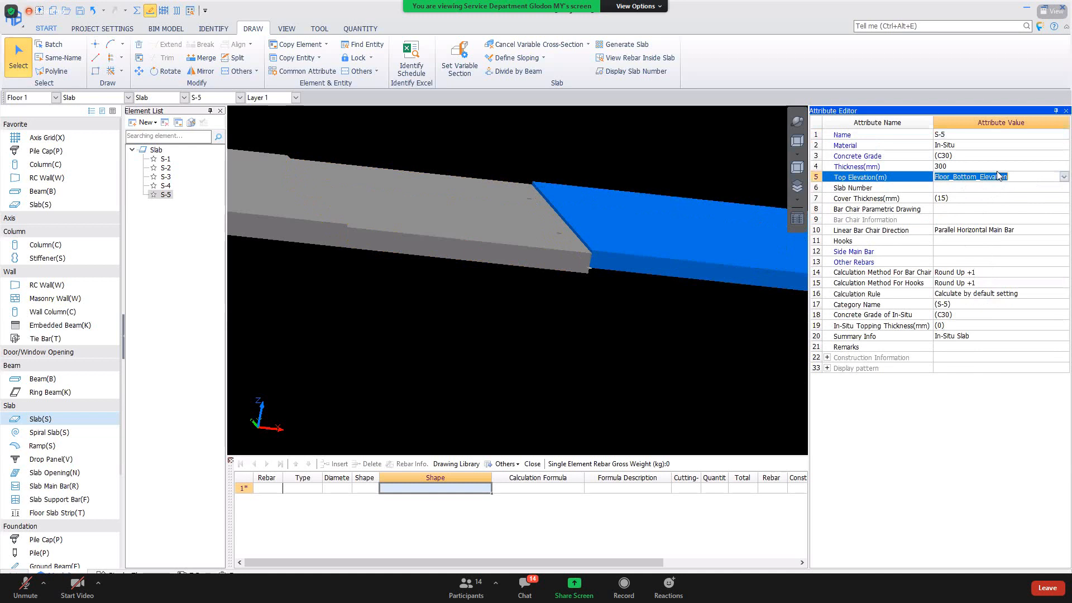
pyautogui.click(1015, 176)
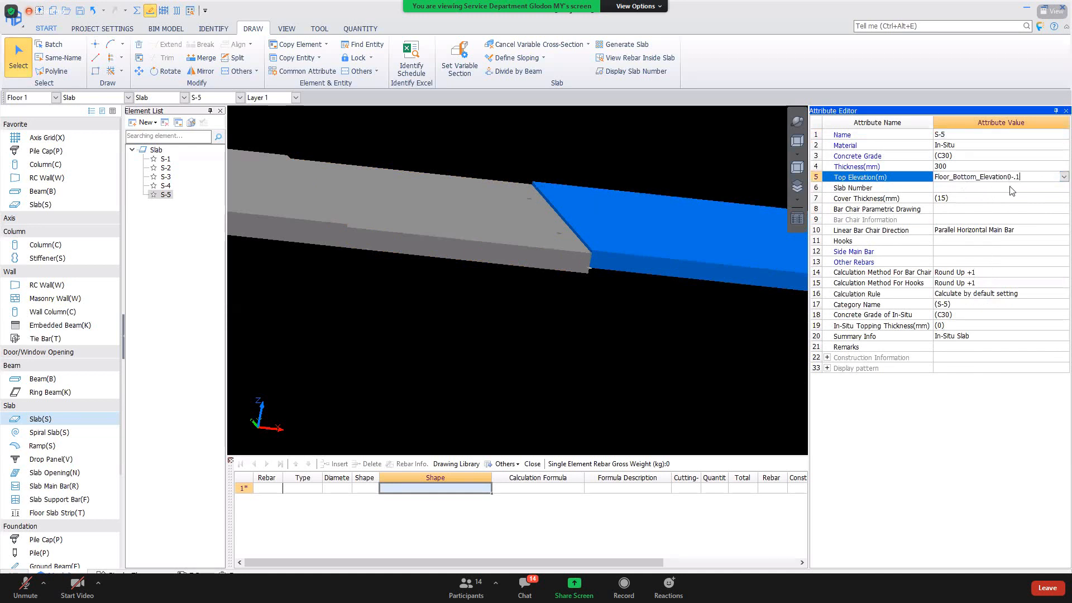
pyautogui.press('Return')
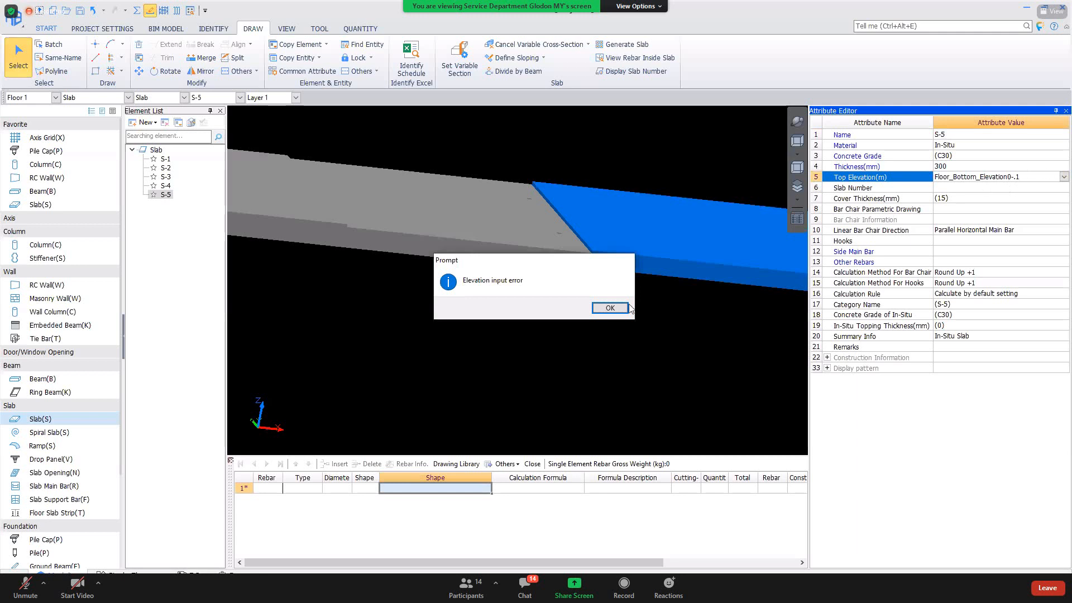
pyautogui.click(624, 308)
pyautogui.click(1012, 177)
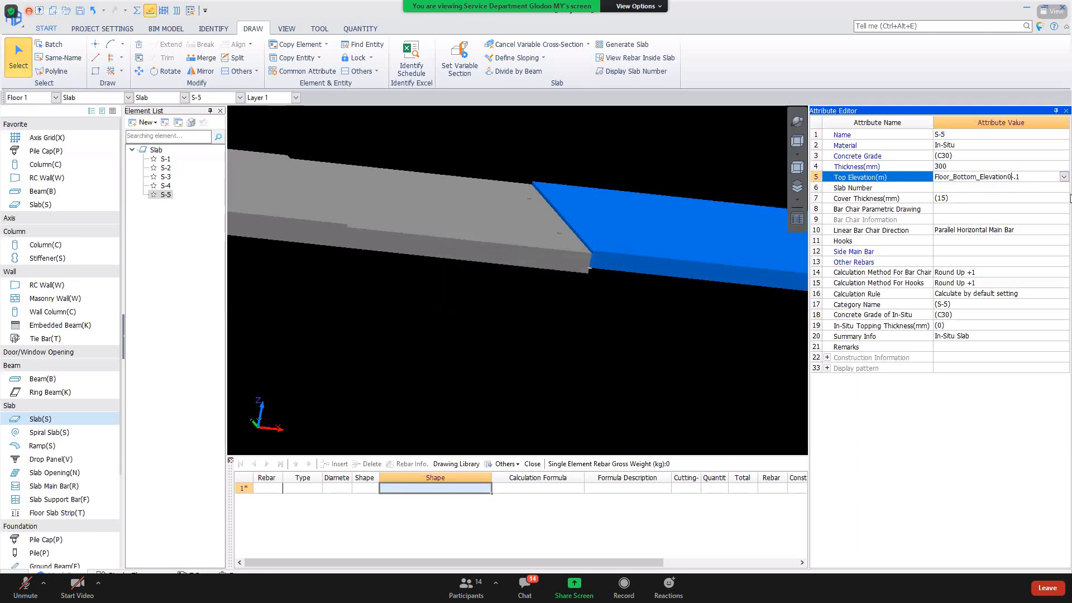
pyautogui.press('BackSpace')
pyautogui.press('Return')
pyautogui.press('Escape')
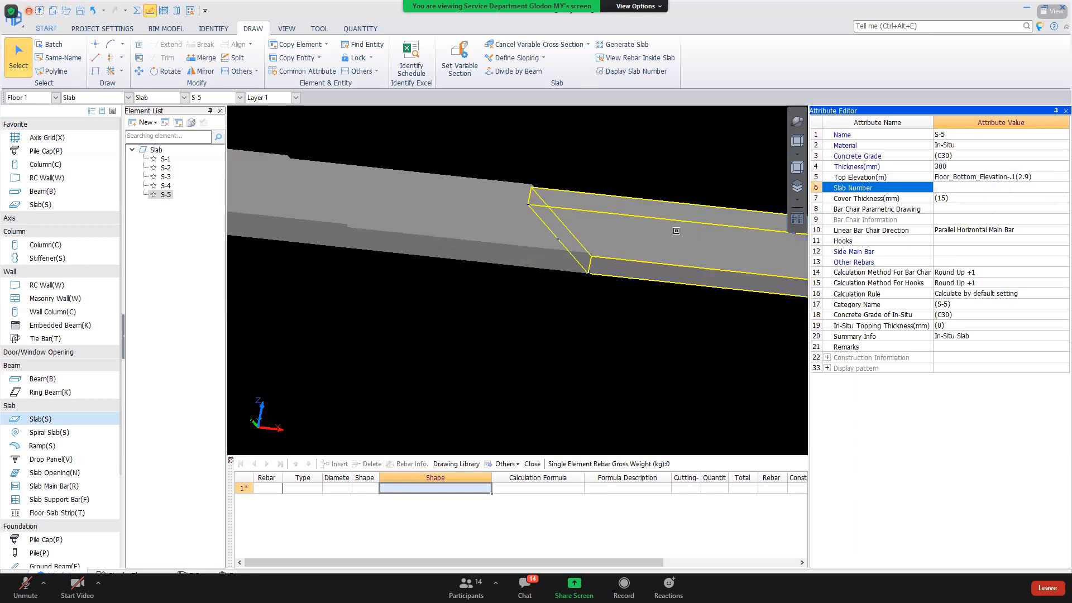
# Place slab main bar SMBar-1 horizontally across the three adjoining slabs with the Continuous option, accepting the differing top elevations.
pyautogui.moveTo(494, 217); pyautogui.dragTo(516, 215, button='middle')
pyautogui.click(797, 141)
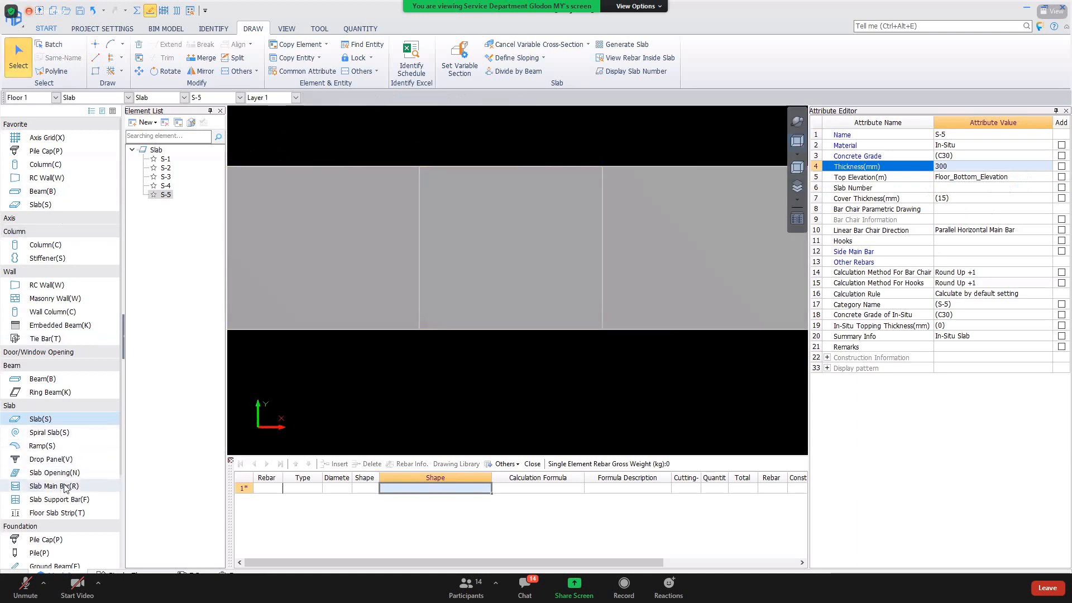
pyautogui.press('r')
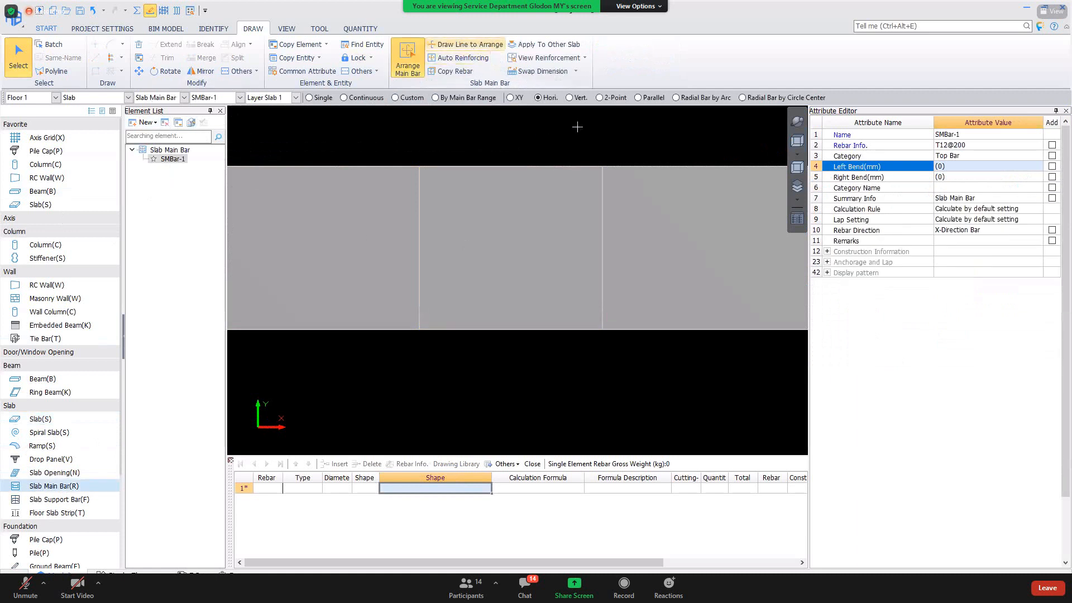
pyautogui.rightClick(468, 151)
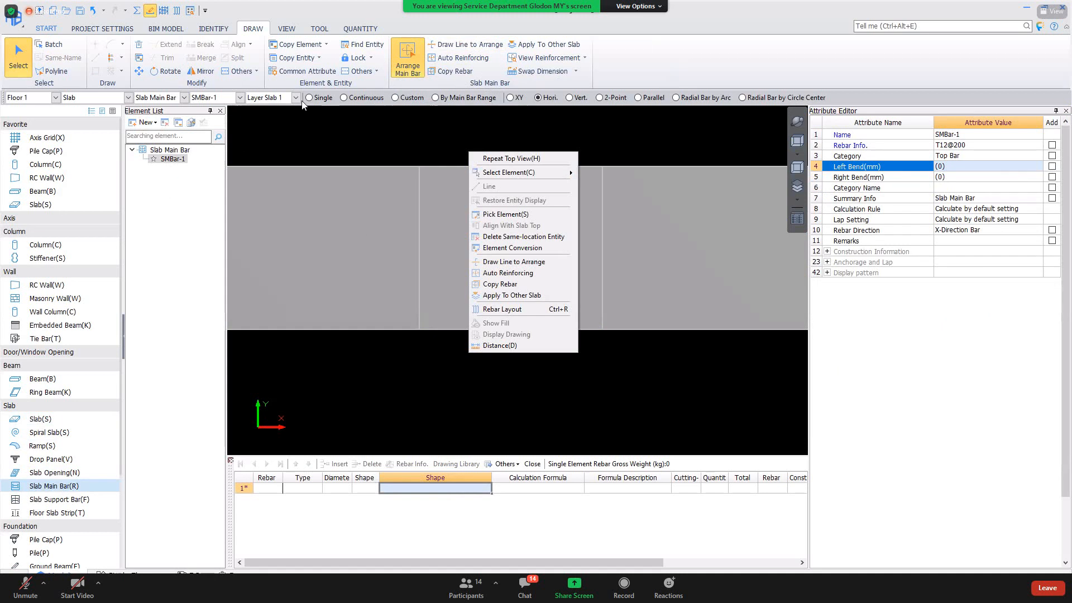
pyautogui.click(342, 98)
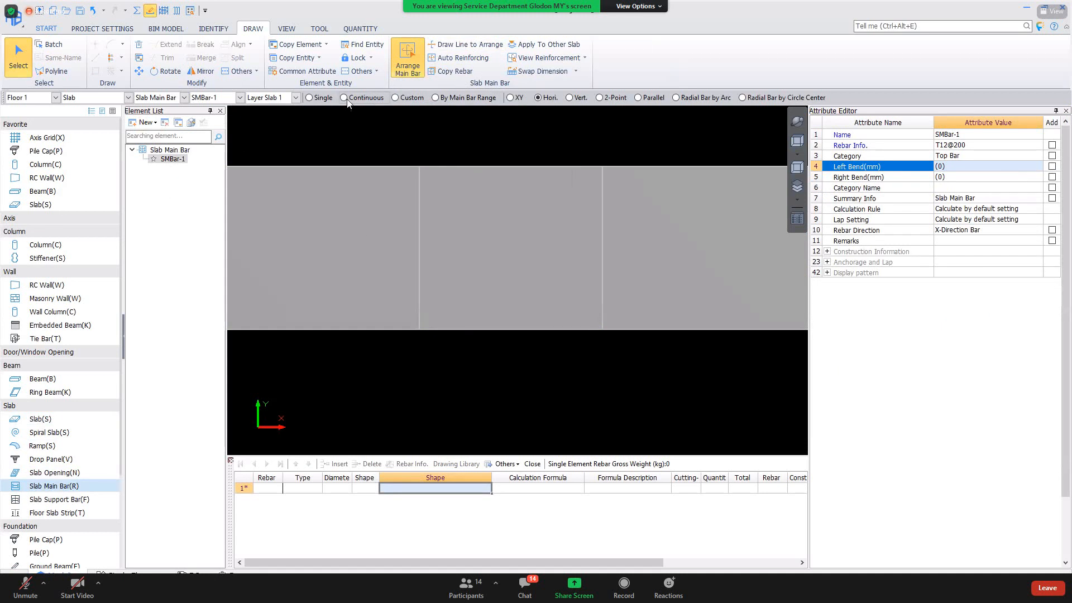
pyautogui.click(366, 222)
pyautogui.click(576, 246)
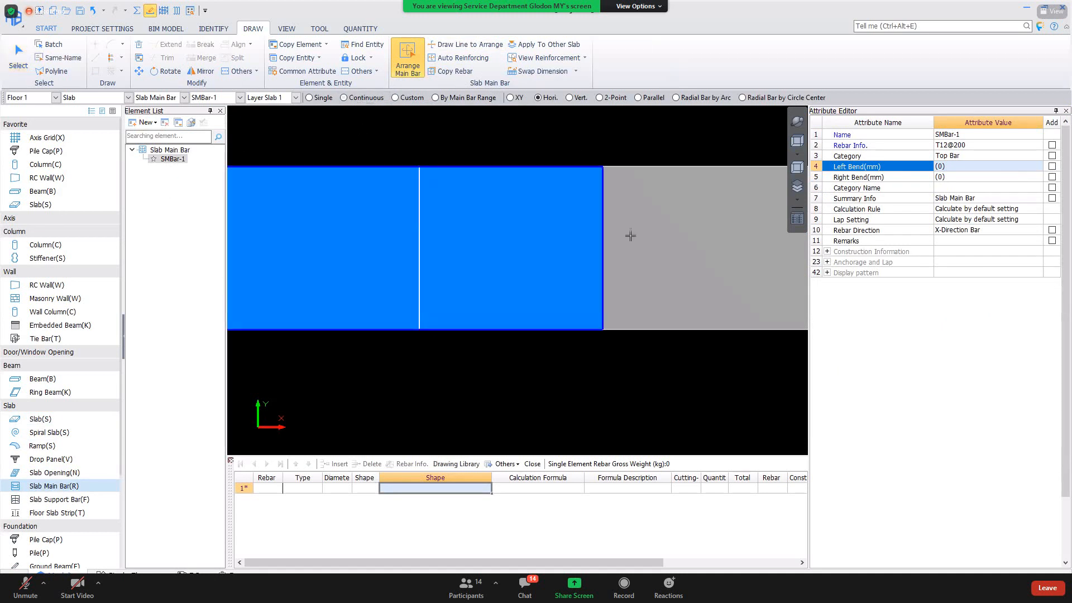
pyautogui.rightClick(628, 236)
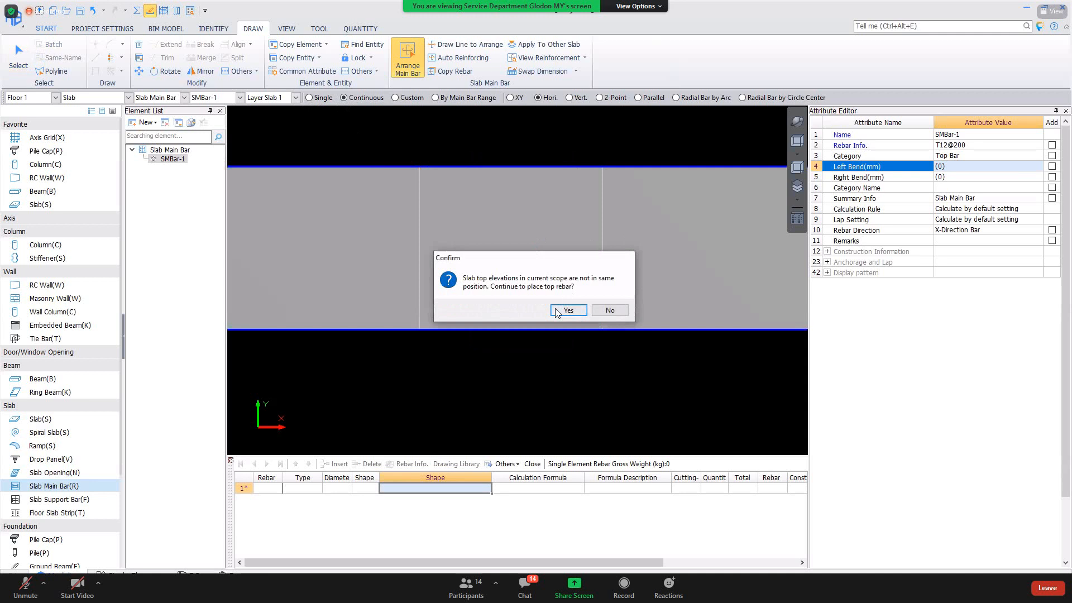
pyautogui.click(566, 312)
# Place a second horizontal SMBar-1 below the first across the same slabs and end the arrangement.
pyautogui.click(502, 287)
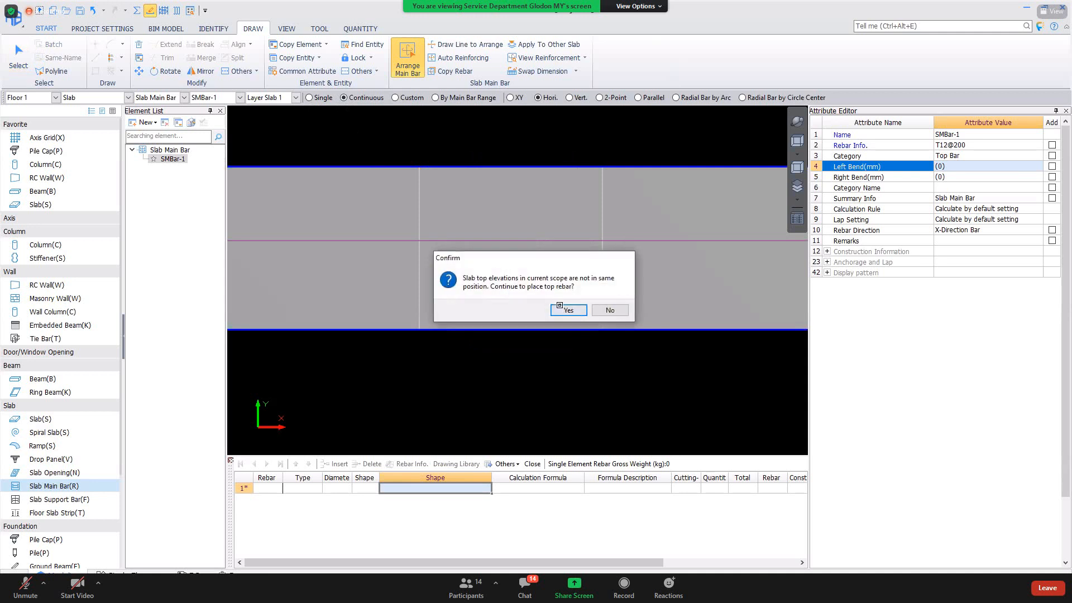
pyautogui.click(568, 308)
pyautogui.click(523, 284)
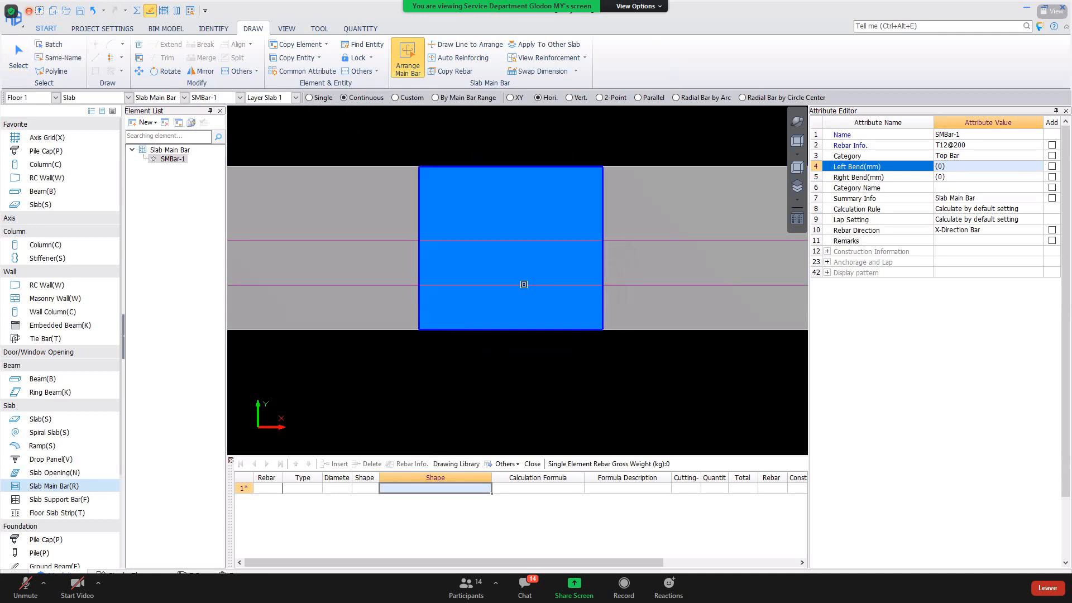
pyautogui.rightClick(524, 287)
# Change the category of the lower slab main bar to Bottom Bar.
pyautogui.click(524, 286)
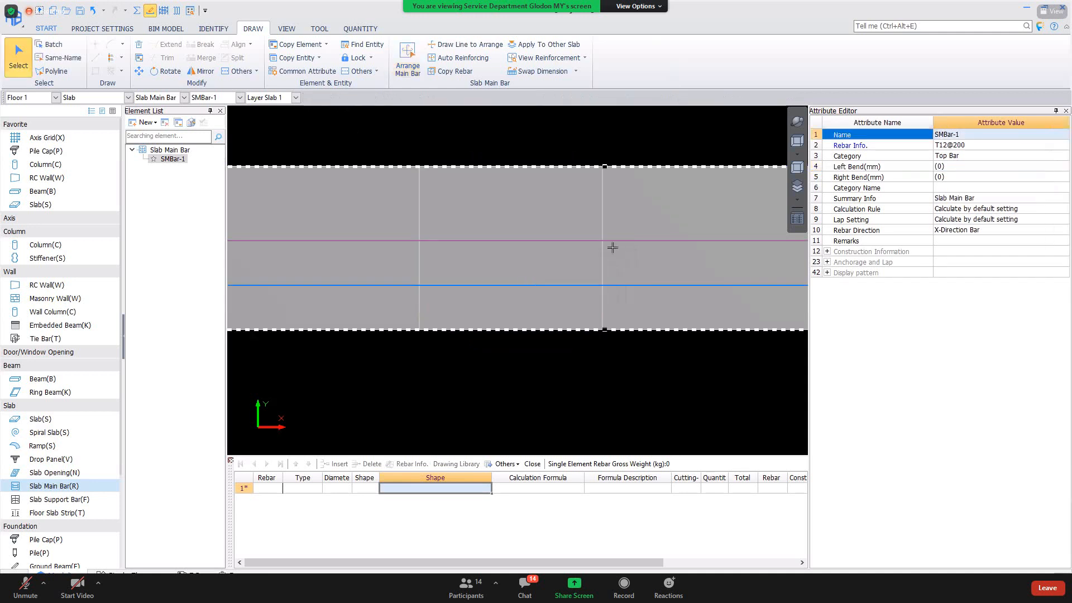
pyautogui.click(1029, 153)
pyautogui.click(1064, 155)
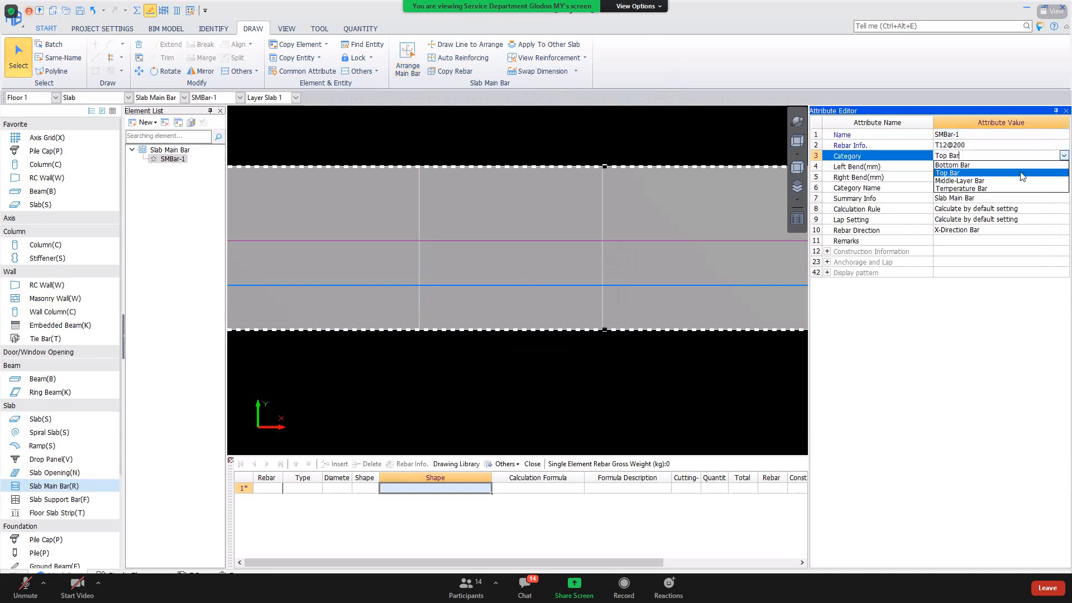
pyautogui.click(1021, 169)
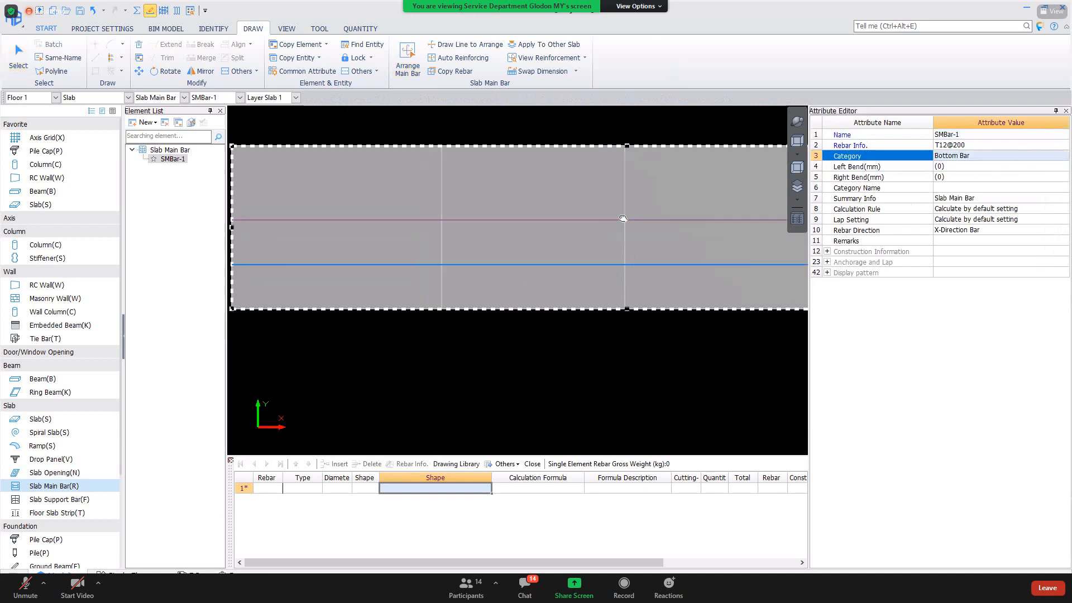
# Examine the level change between the slabs in 3D and review the Variable Section drop settings in the slab calculation rules.
pyautogui.scroll(4, 297, 161)
pyautogui.rightClick(429, 191)
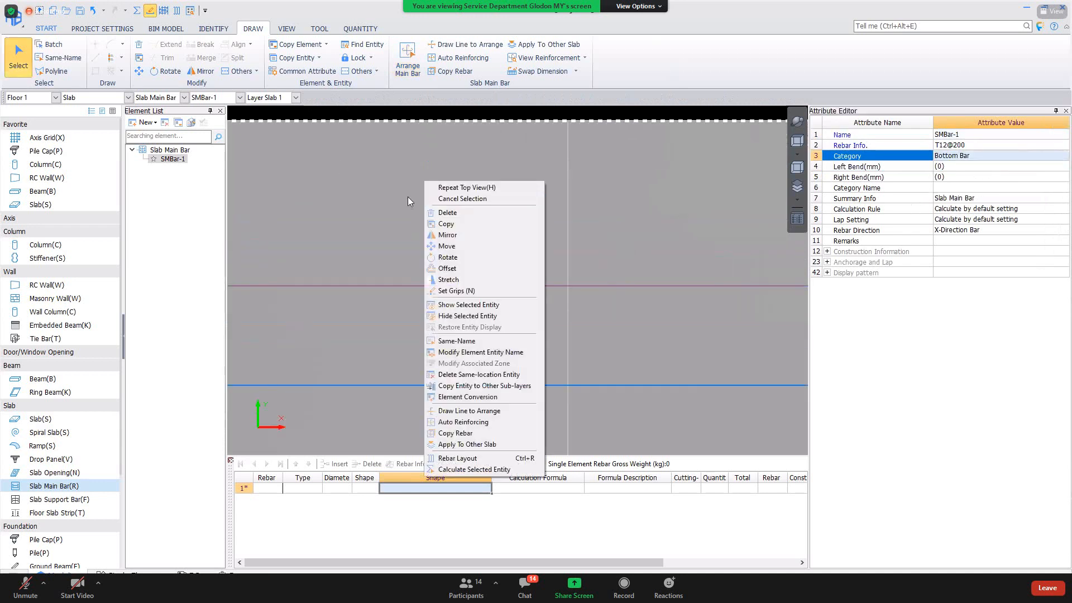
pyautogui.click(411, 201)
pyautogui.scroll(-2, 408, 193)
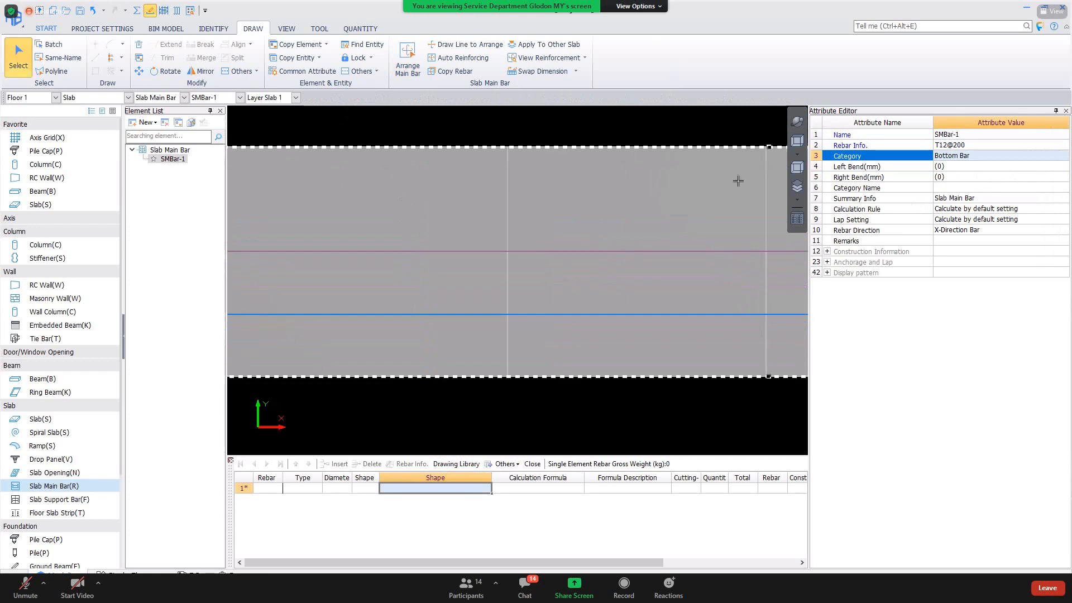
pyautogui.click(798, 122)
pyautogui.moveTo(605, 348); pyautogui.dragTo(502, 218)
pyautogui.click(102, 29)
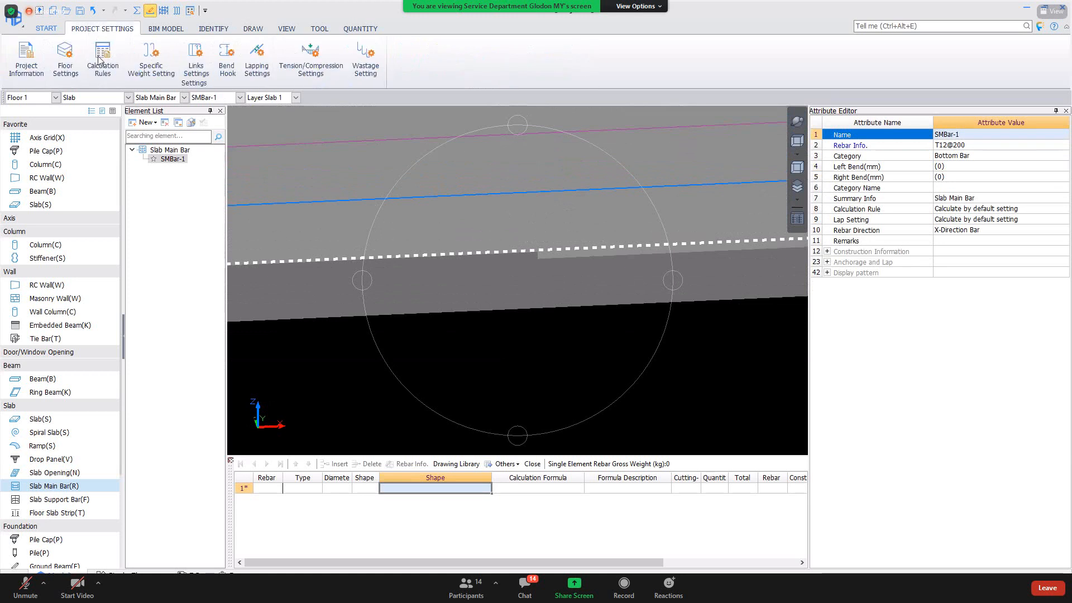
pyautogui.click(101, 58)
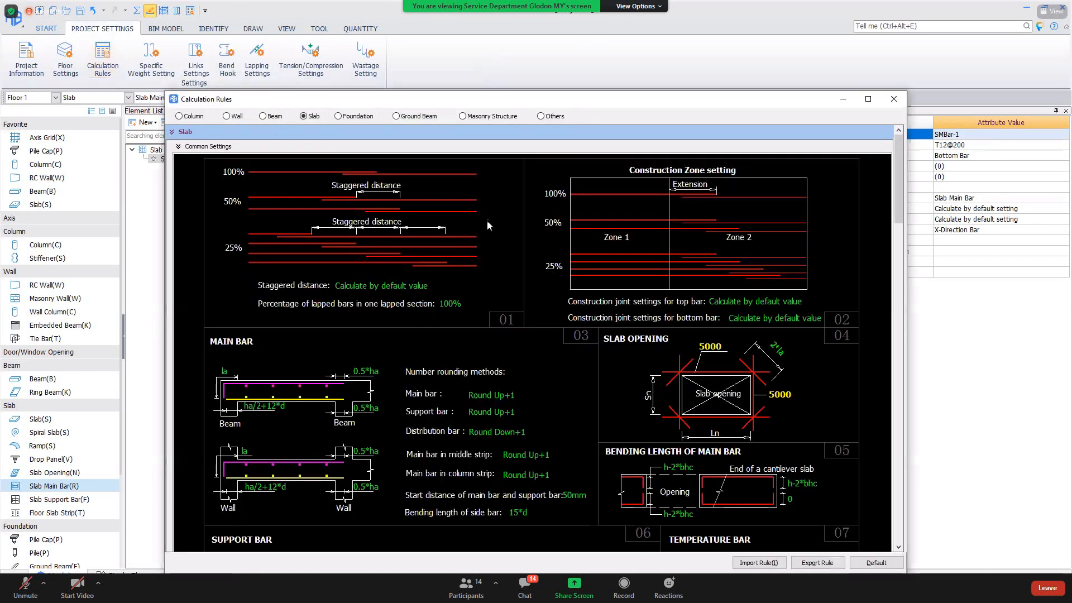
pyautogui.scroll(-8, 561, 320)
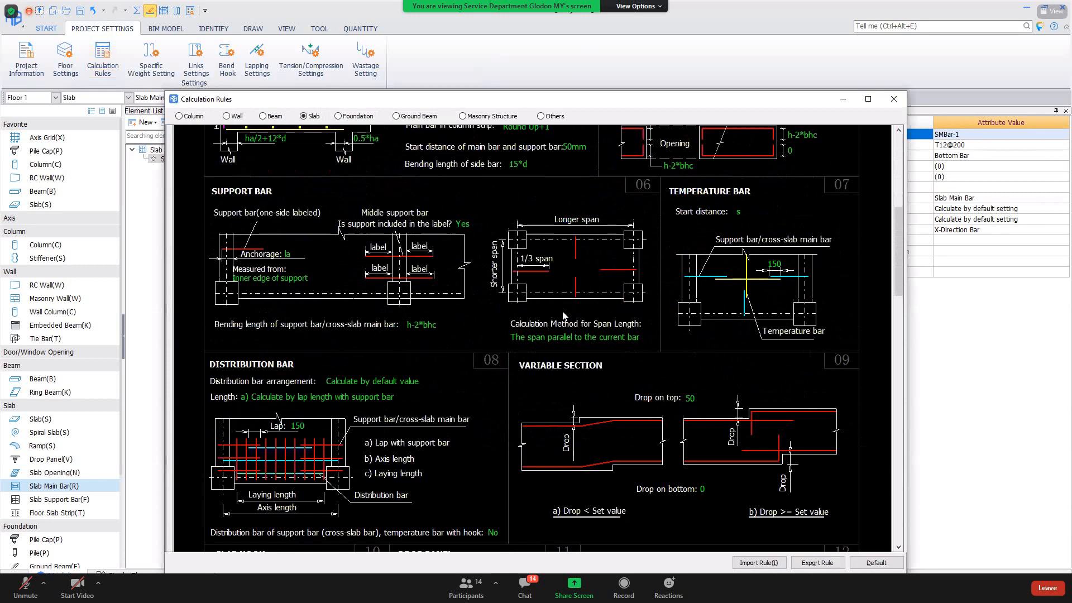
pyautogui.scroll(-1, 696, 360)
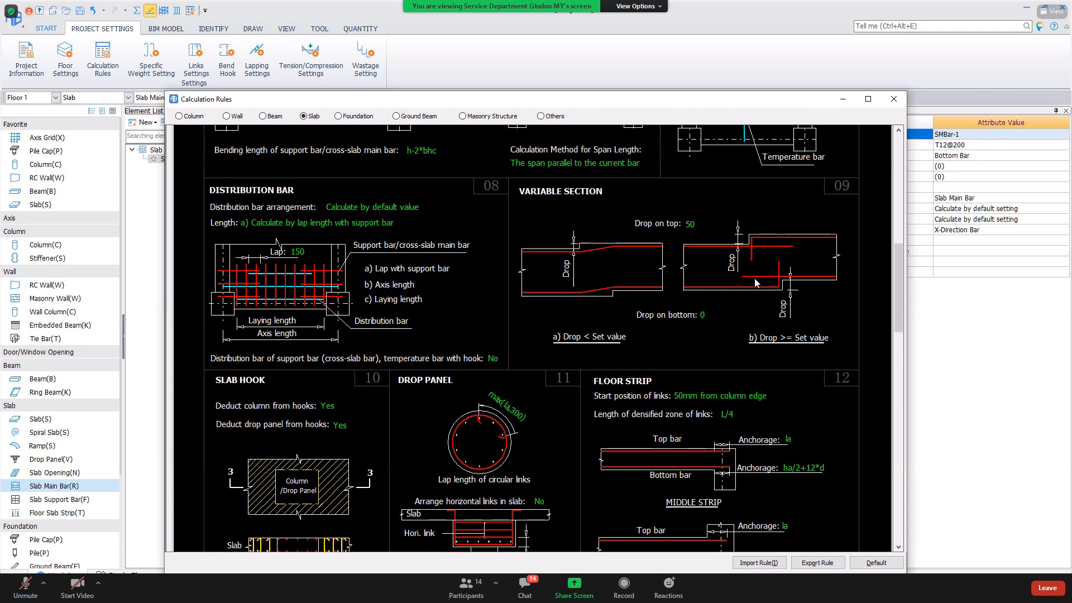
pyautogui.click(894, 98)
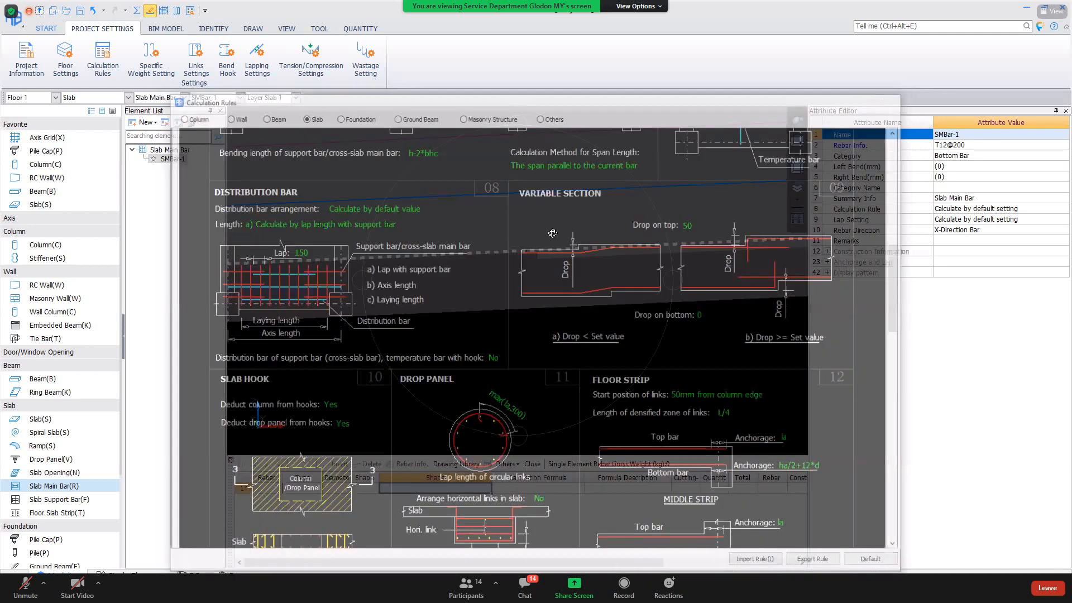
pyautogui.rightClick(542, 225)
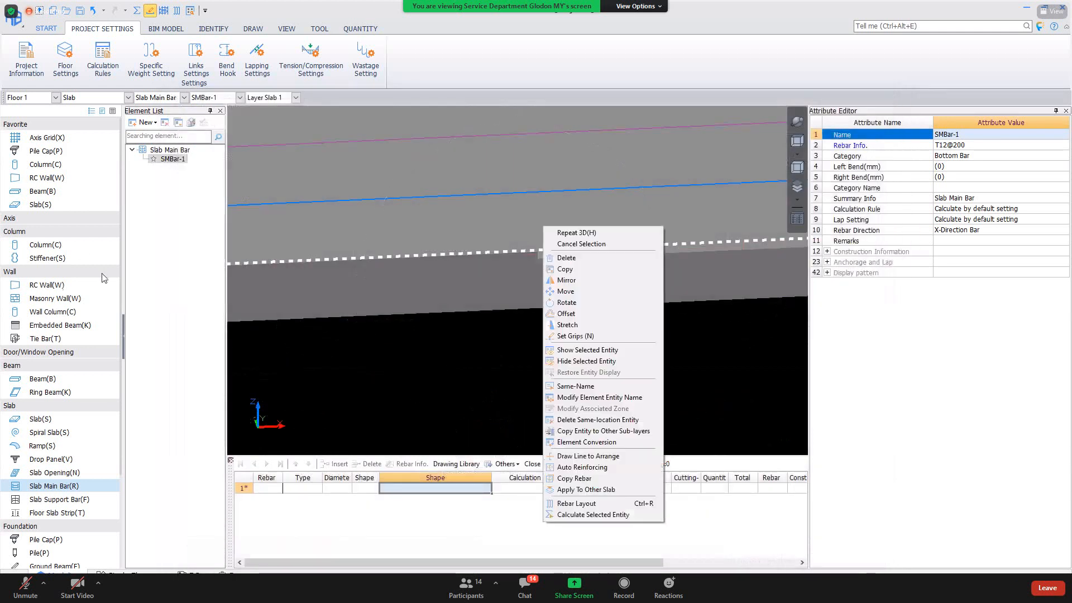
pyautogui.press('Escape')
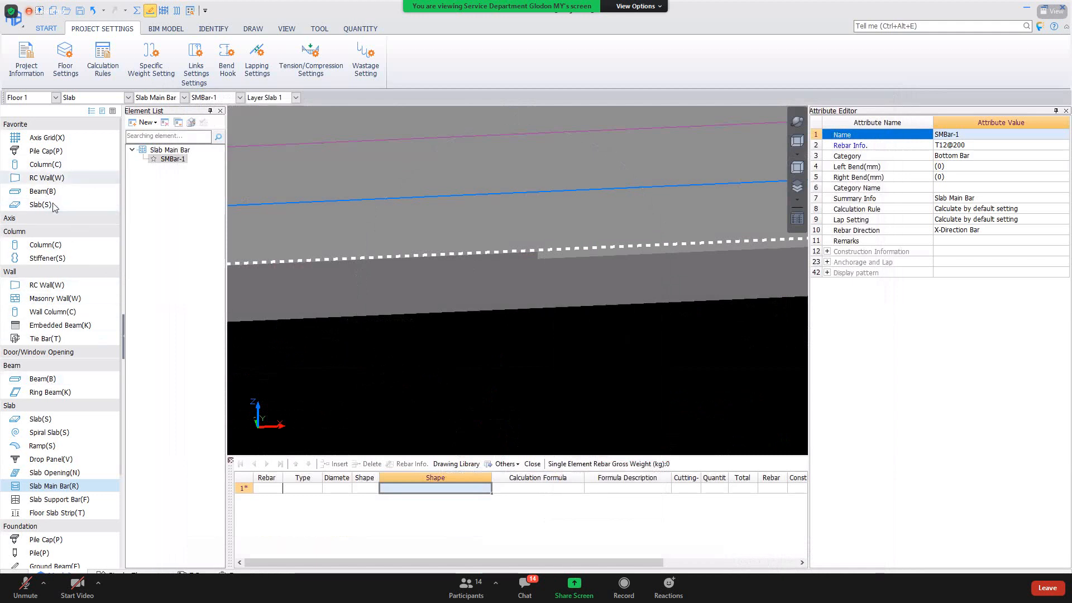
# Set the top elevation of the middle S-4 slab to Floor_Bottom_Elevation-0.04.
pyautogui.click(585, 275)
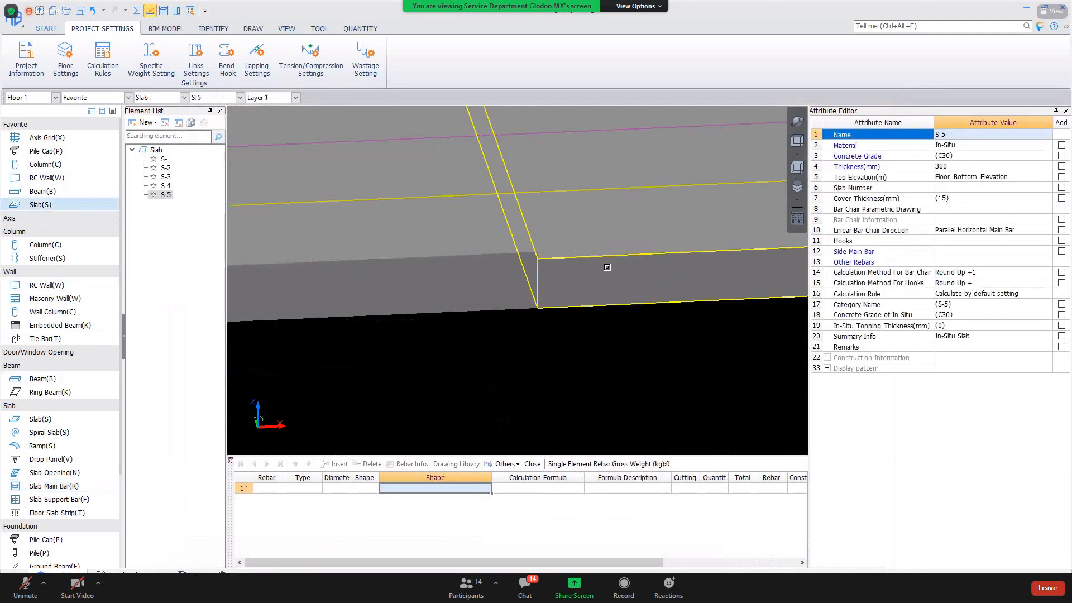
pyautogui.click(1019, 178)
pyautogui.click(1022, 177)
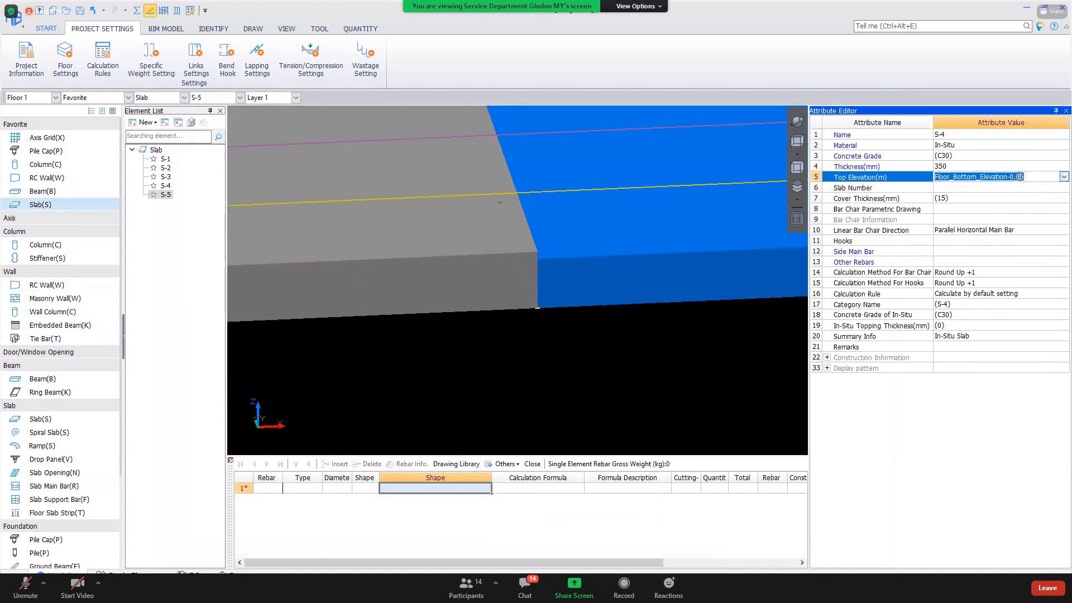
pyautogui.click(1025, 176)
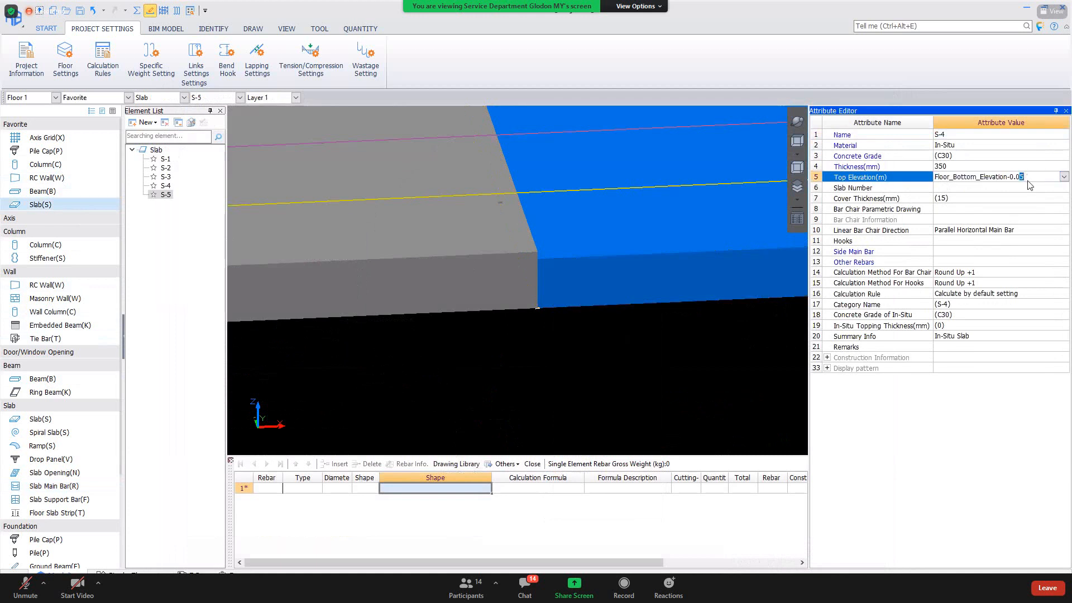
pyautogui.write('4')
# Set the S-4 slab's thickness to 360 mm and clear the selection.
pyautogui.click(970, 168)
pyautogui.click(966, 167)
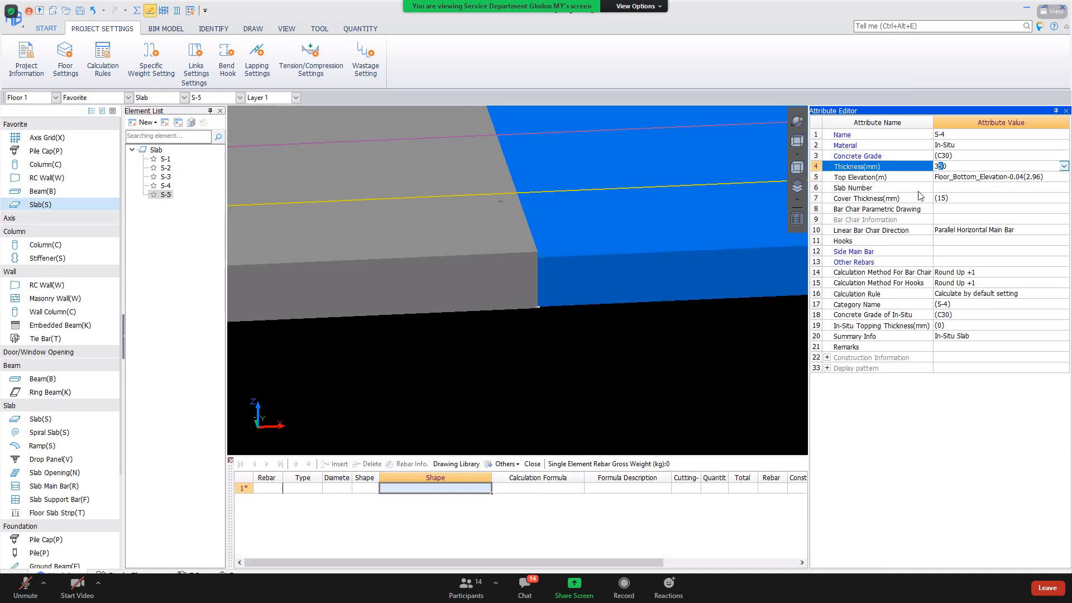
pyautogui.write('6')
pyautogui.press('Return')
pyautogui.scroll(1, 689, 241)
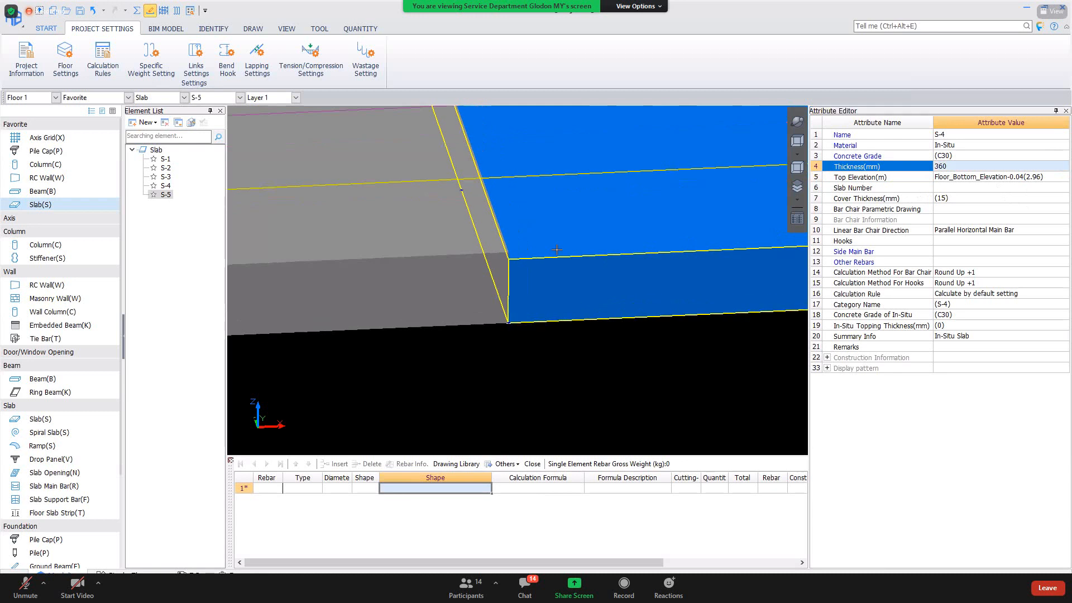
pyautogui.scroll(-5, 556, 250)
pyautogui.press('Escape')
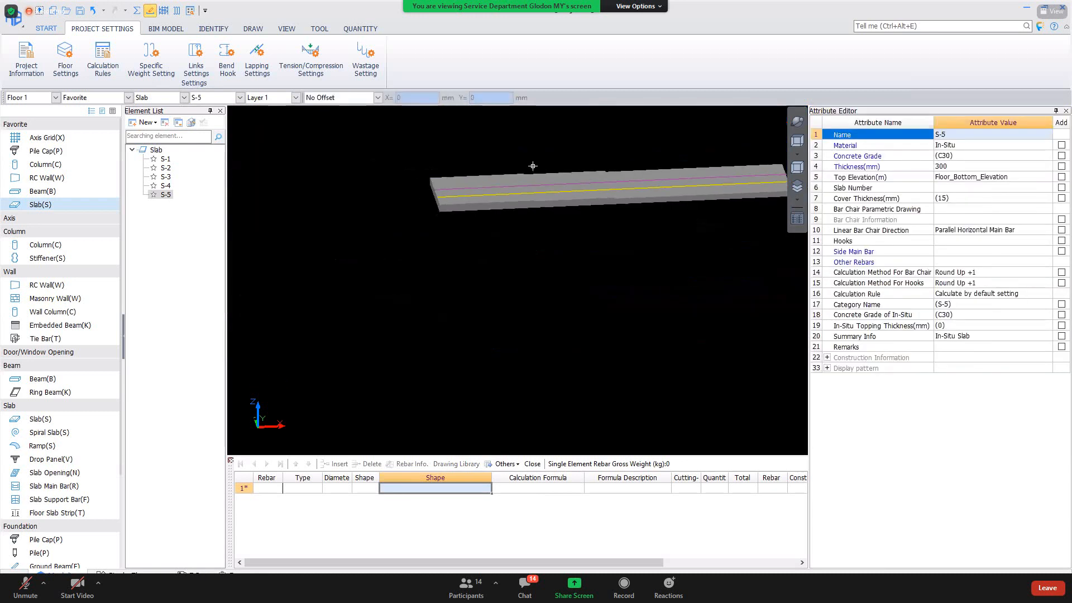
# Calculate the rebar quantities for the current floor, Floor 1, and dismiss the calculation summary.
pyautogui.press('F9')
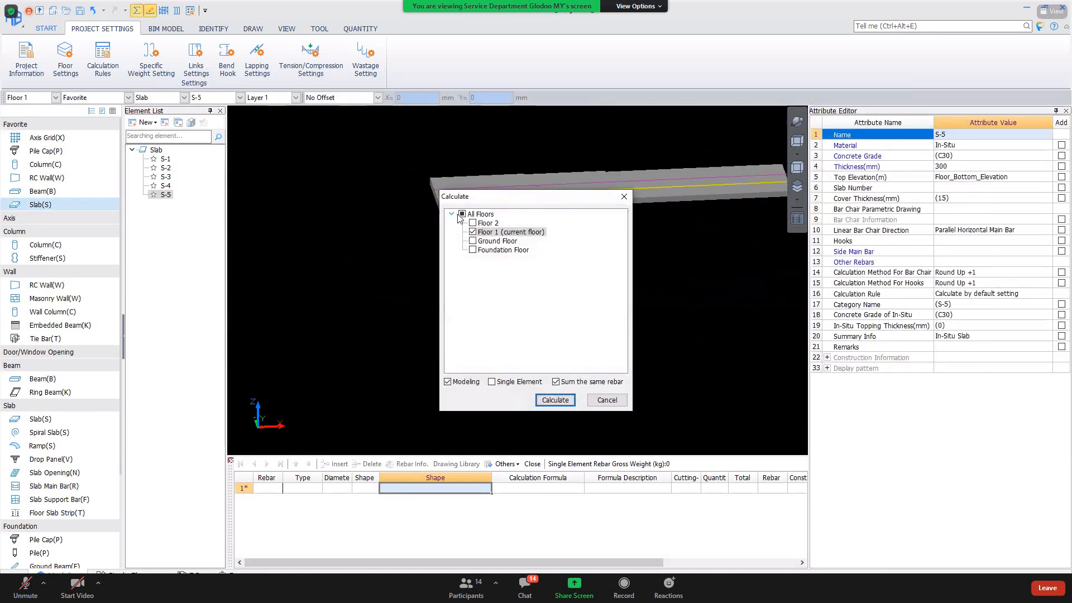
pyautogui.click(554, 399)
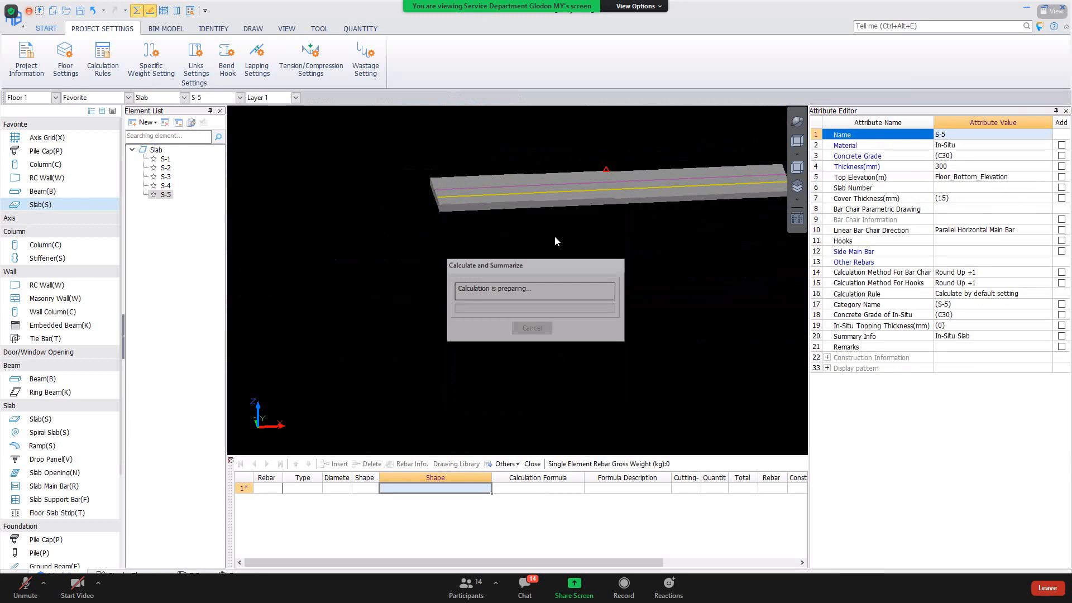
pyautogui.click(531, 338)
# Display the 3D rebar of the SMBar-1 top main bar and examine it at the joint with the lowered slab.
pyautogui.scroll(3, 441, 193)
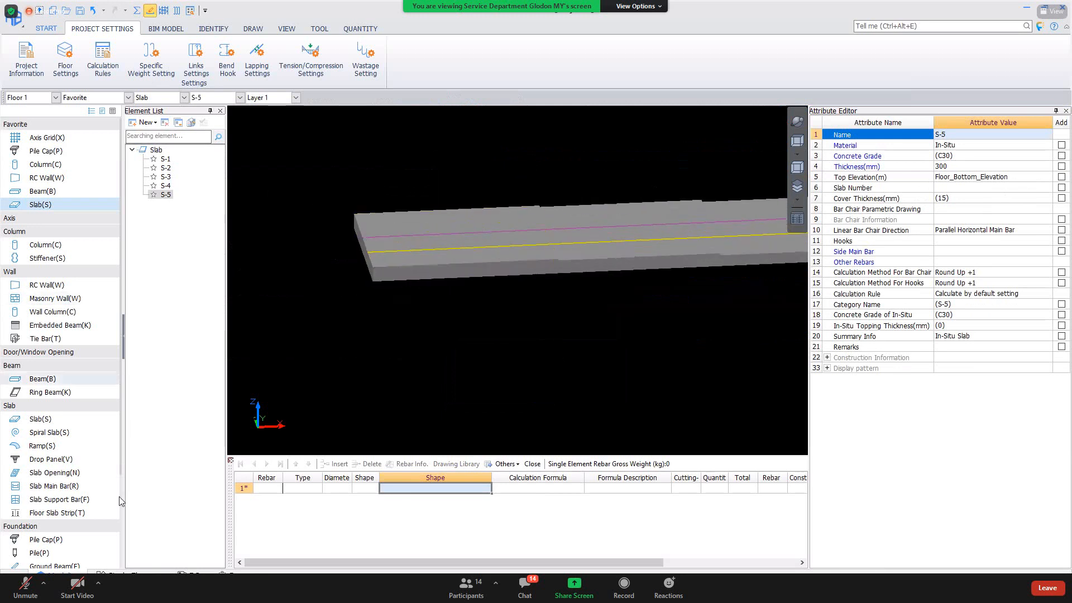
pyautogui.press('r')
pyautogui.click(499, 231)
pyautogui.rightClick(499, 232)
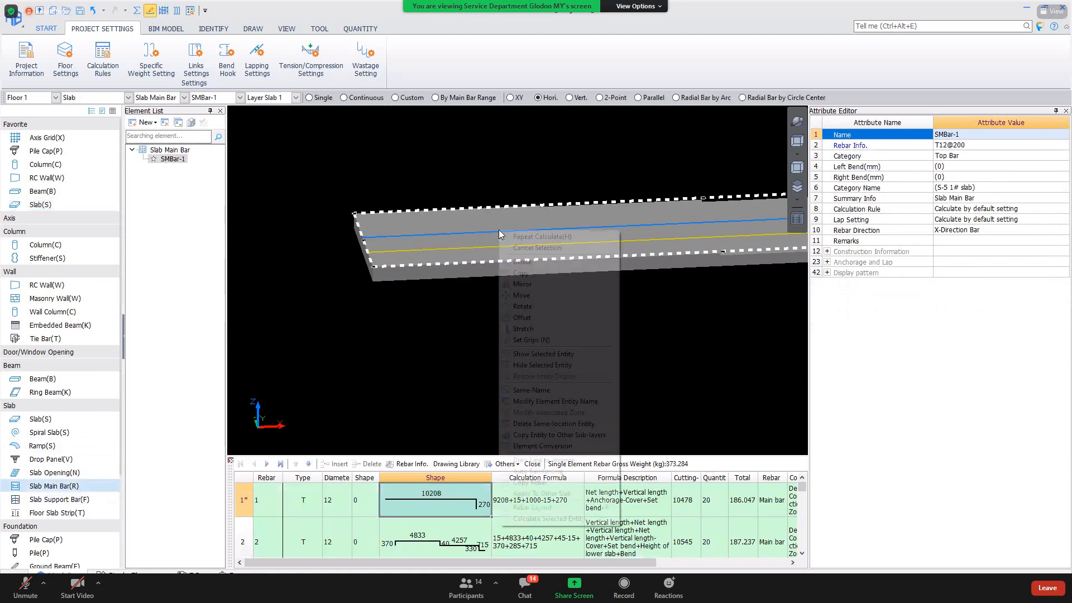
pyautogui.click(164, 11)
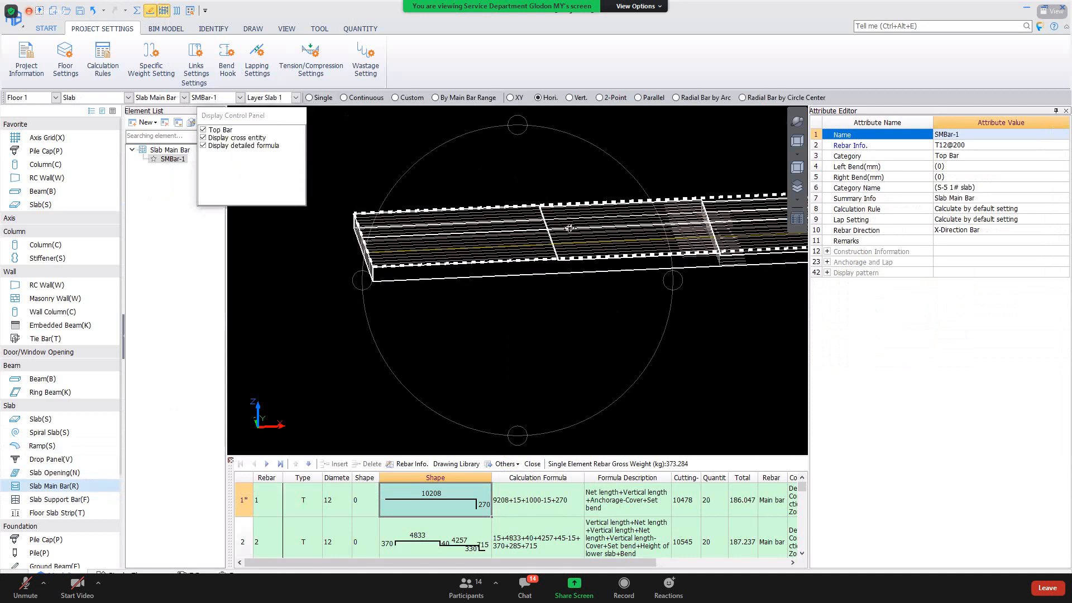
pyautogui.scroll(4, 570, 226)
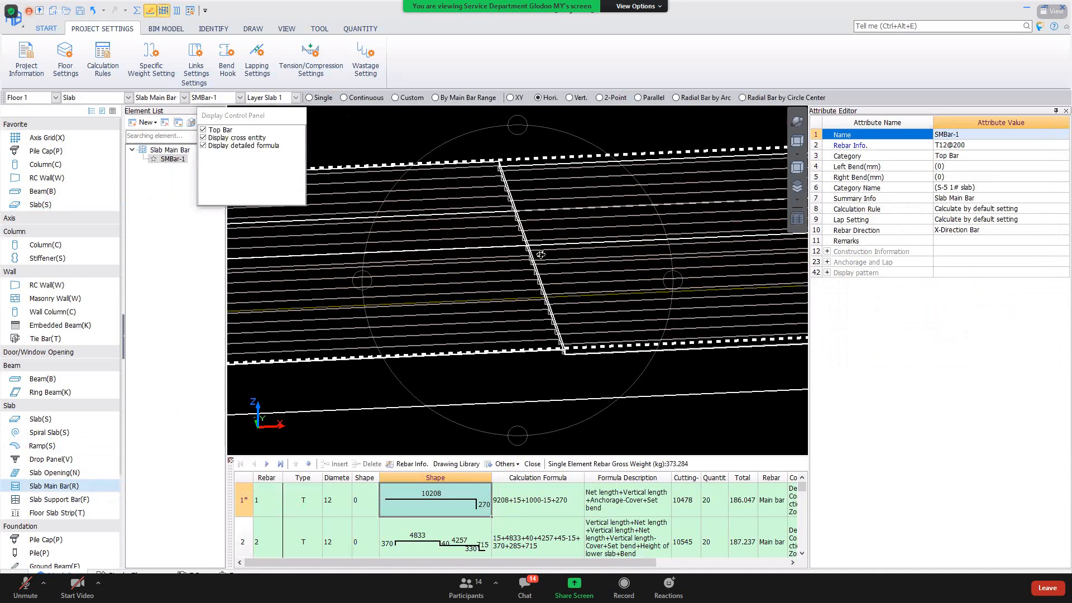
pyautogui.moveTo(524, 251); pyautogui.dragTo(305, 340)
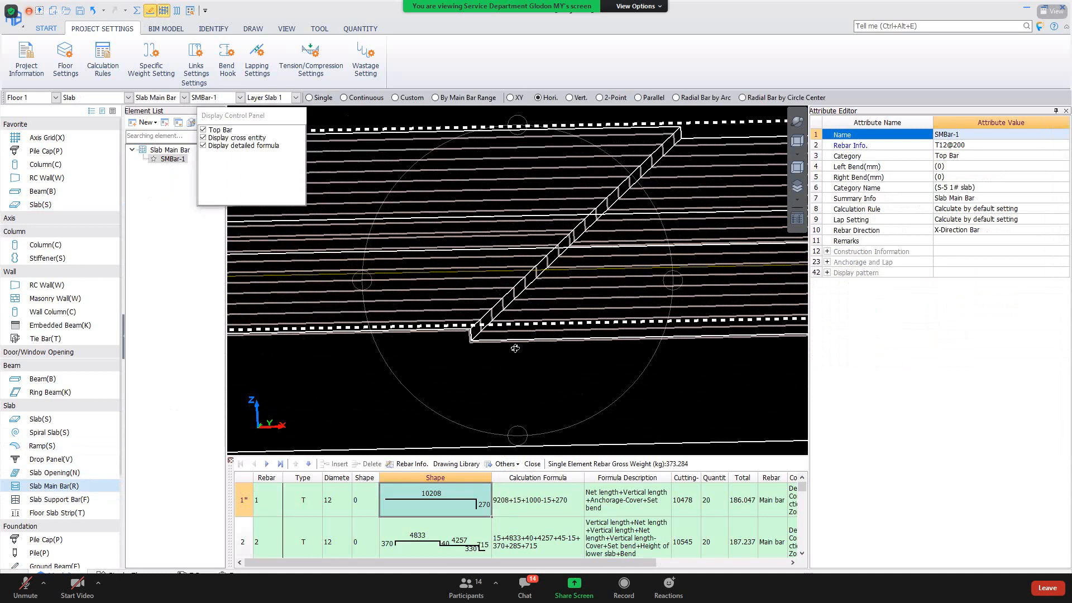
# Highlight rebar 2 of the top main bar in 3D and examine its shape across both slab level changes.
pyautogui.click(423, 536)
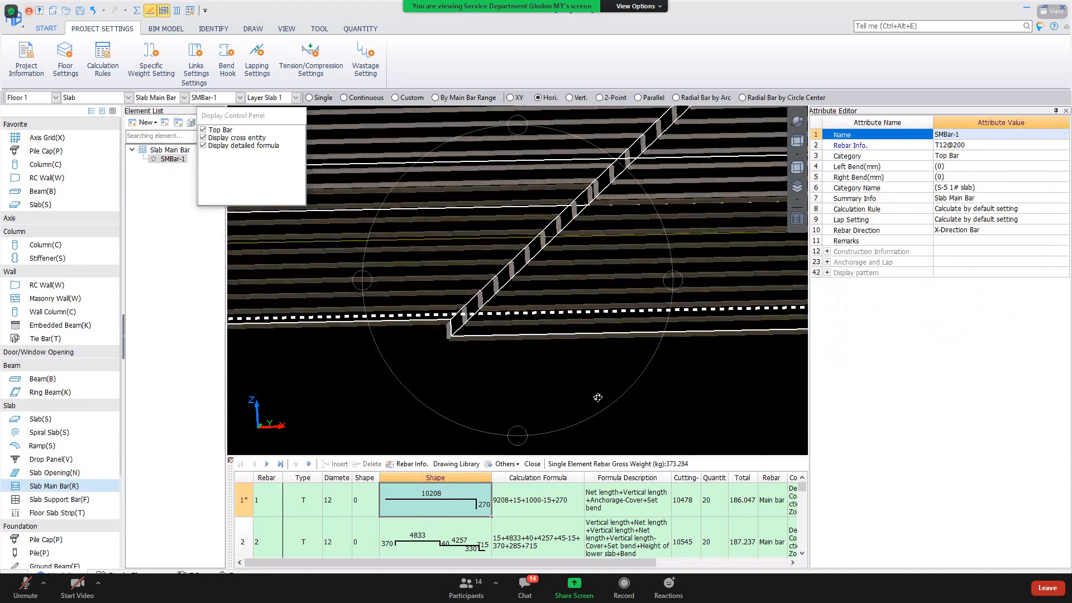
pyautogui.moveTo(463, 286); pyautogui.dragTo(691, 343)
pyautogui.scroll(4, 691, 343)
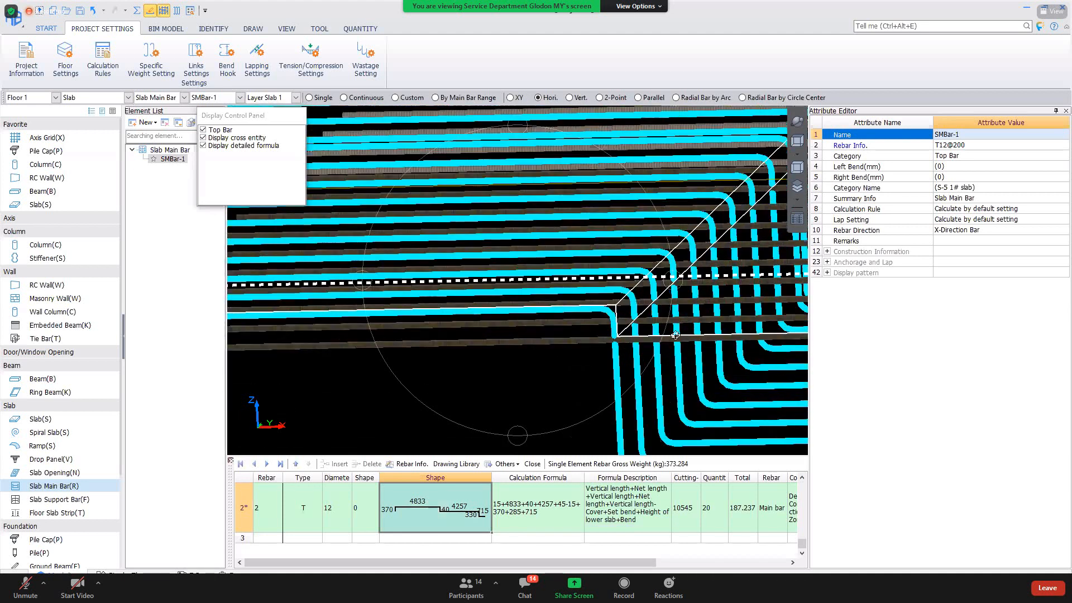
pyautogui.scroll(-2, 675, 335)
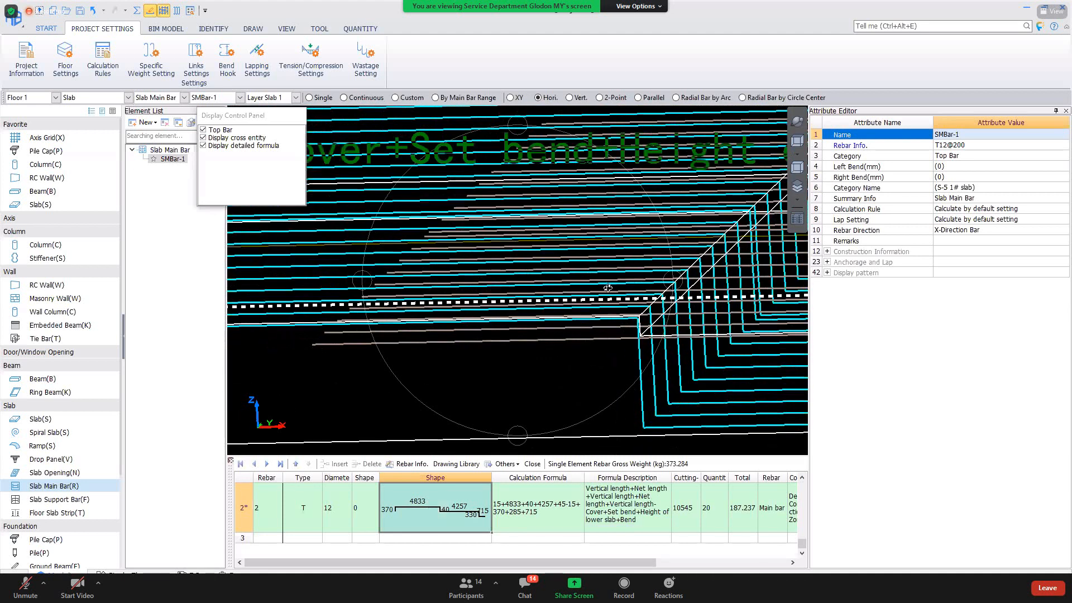
pyautogui.moveTo(648, 278); pyautogui.dragTo(448, 308)
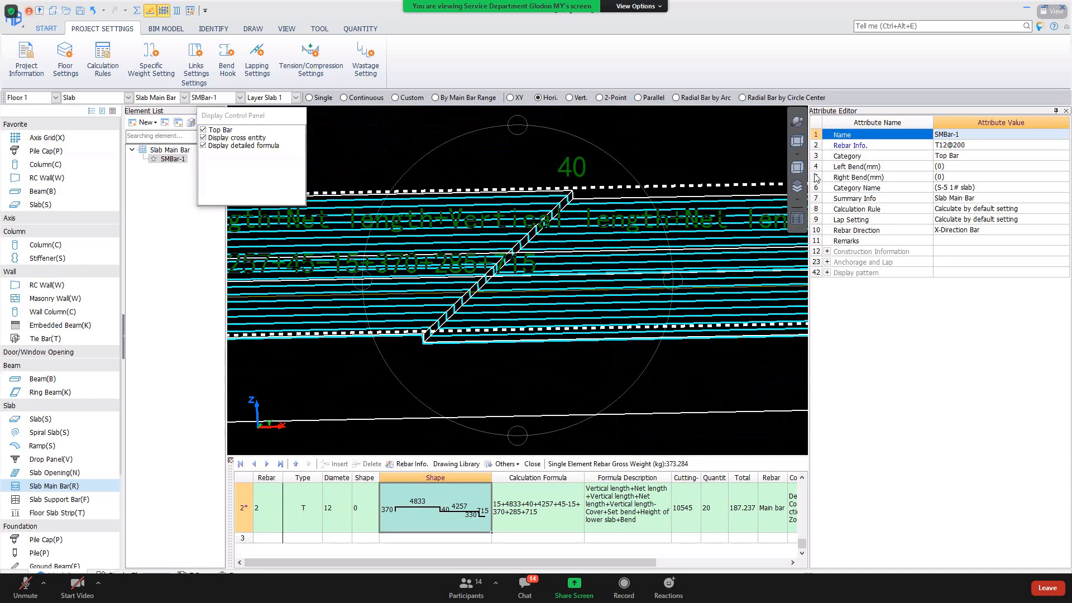
pyautogui.moveTo(415, 263); pyautogui.dragTo(621, 294)
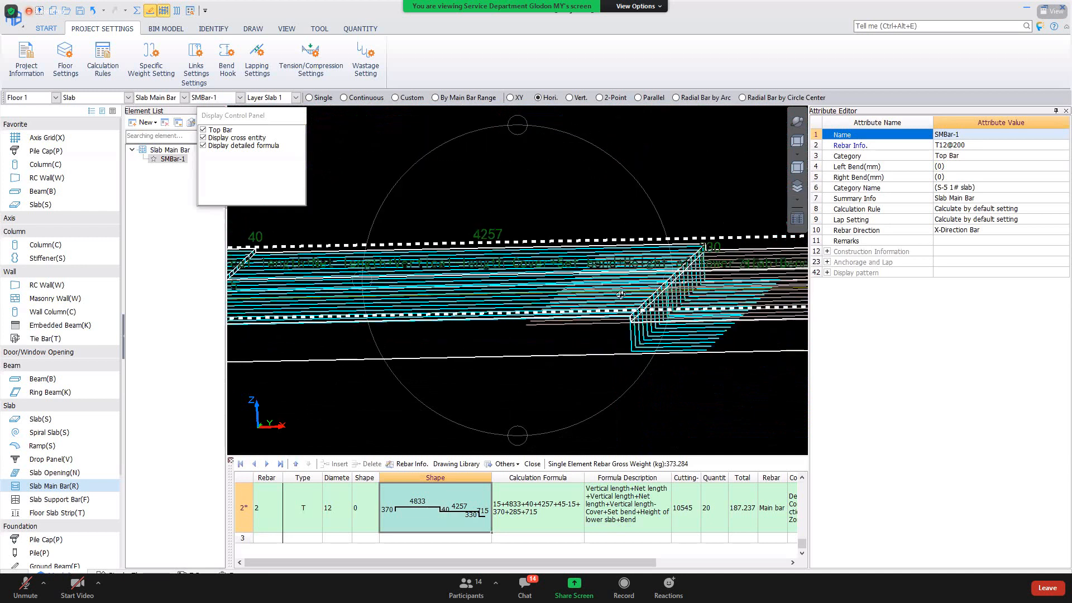
pyautogui.moveTo(751, 338); pyautogui.dragTo(379, 319, button='middle')
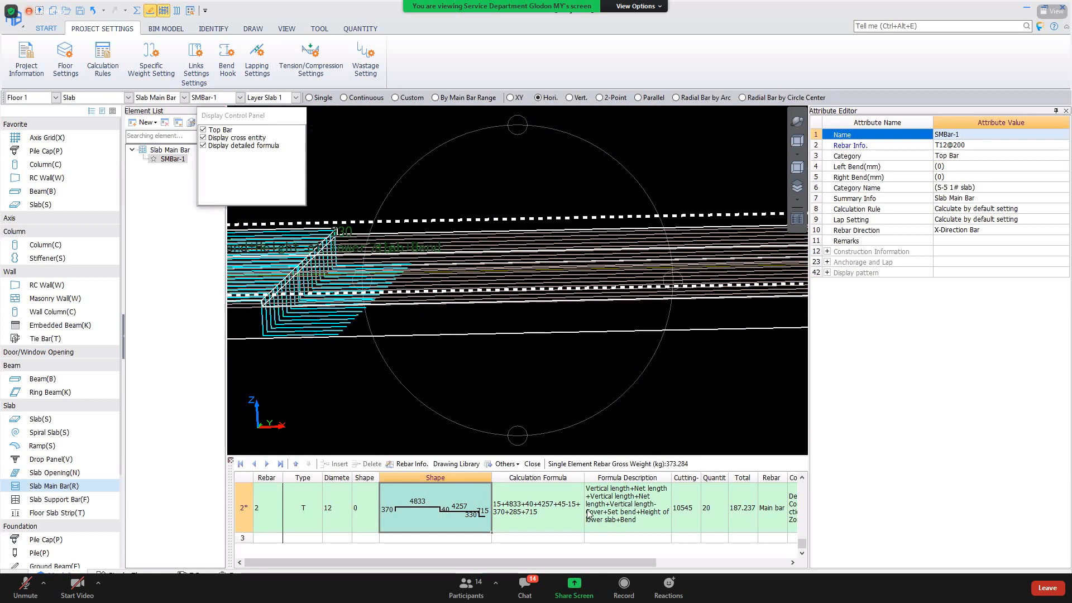
# Highlight rebar 1 of the top main bar and examine its extension at the slab level change.
pyautogui.click(588, 514)
pyautogui.scroll(1, 588, 514)
pyautogui.click(296, 310)
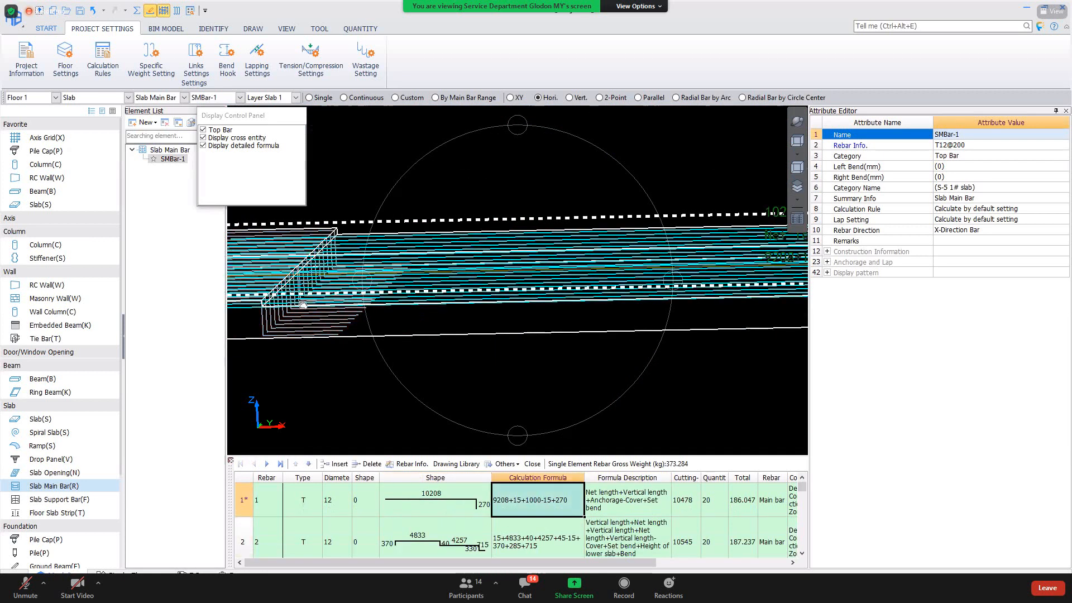
pyautogui.moveTo(296, 310); pyautogui.dragTo(550, 241)
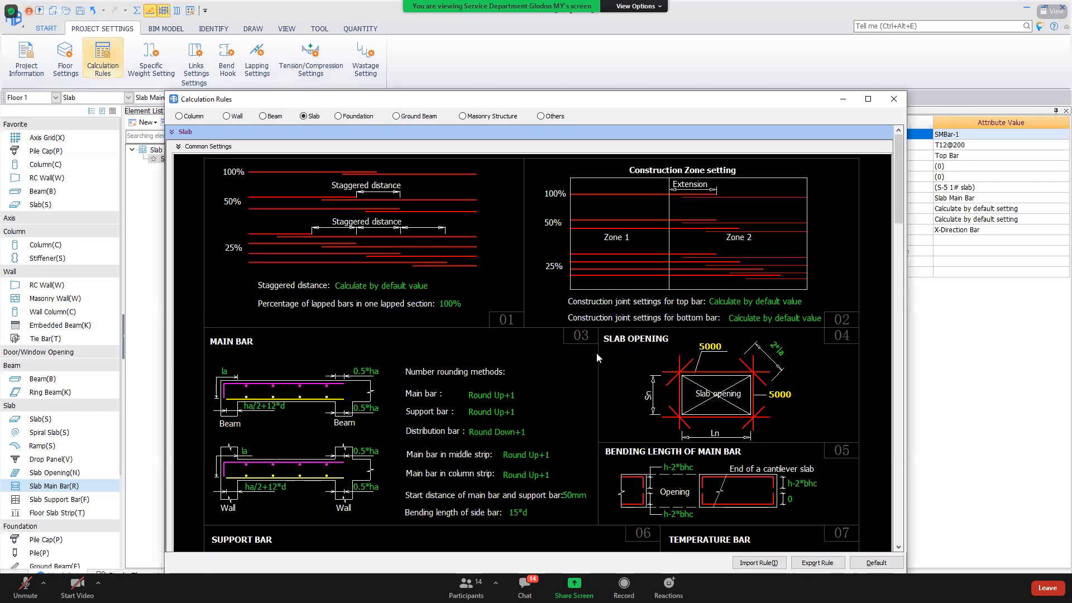
# Set both anchorage lengths in the slab's Drop on top section change rule to 500.
pyautogui.scroll(-2, 597, 352)
pyautogui.scroll(-3, 651, 344)
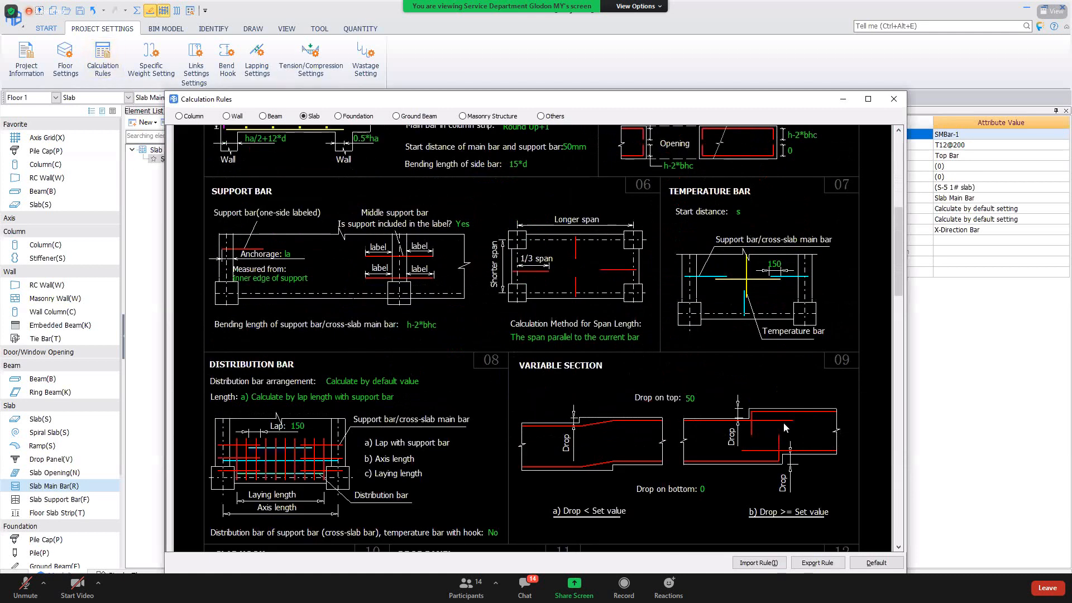
pyautogui.scroll(-10, 709, 411)
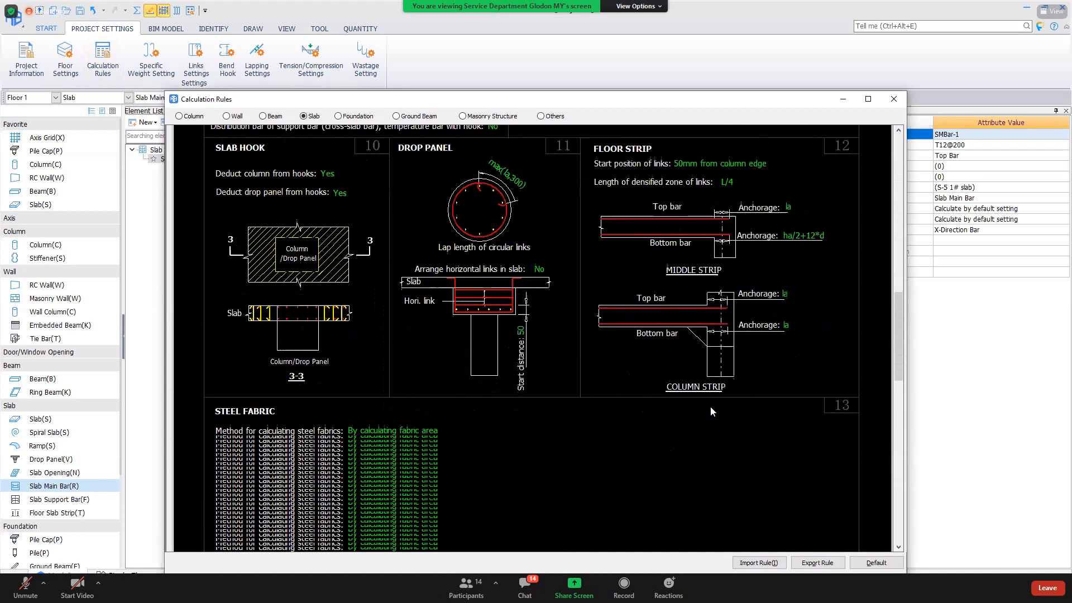
pyautogui.scroll(-3, 709, 411)
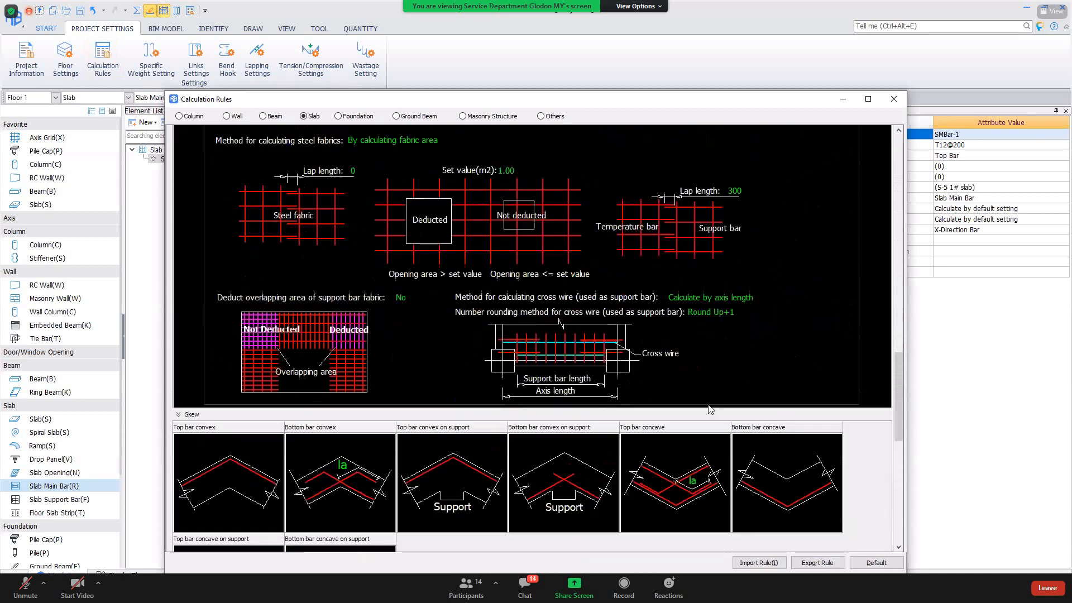
pyautogui.scroll(-10, 708, 406)
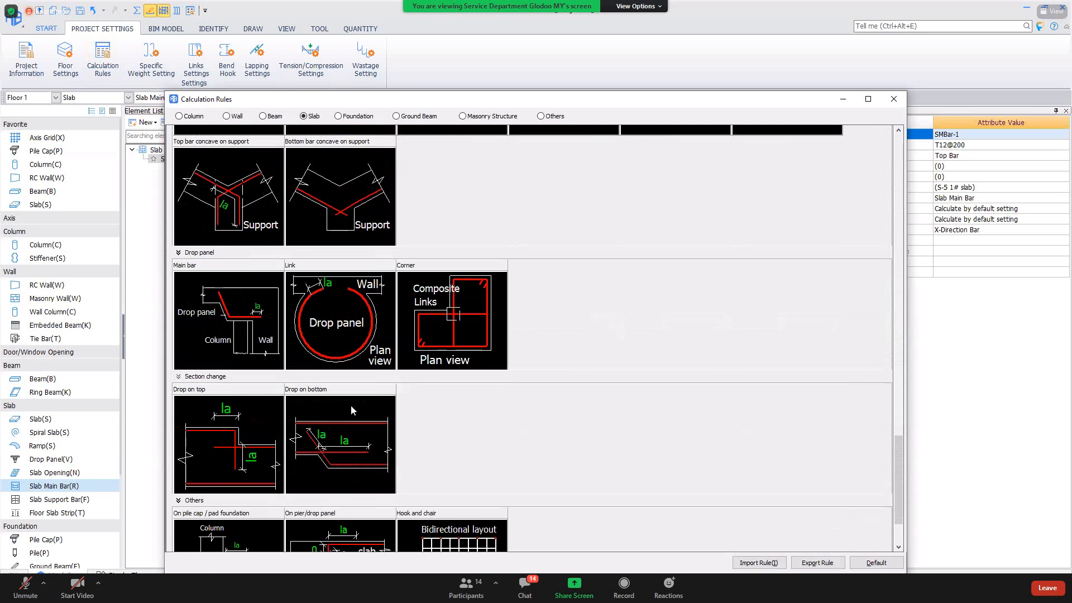
pyautogui.click(350, 401)
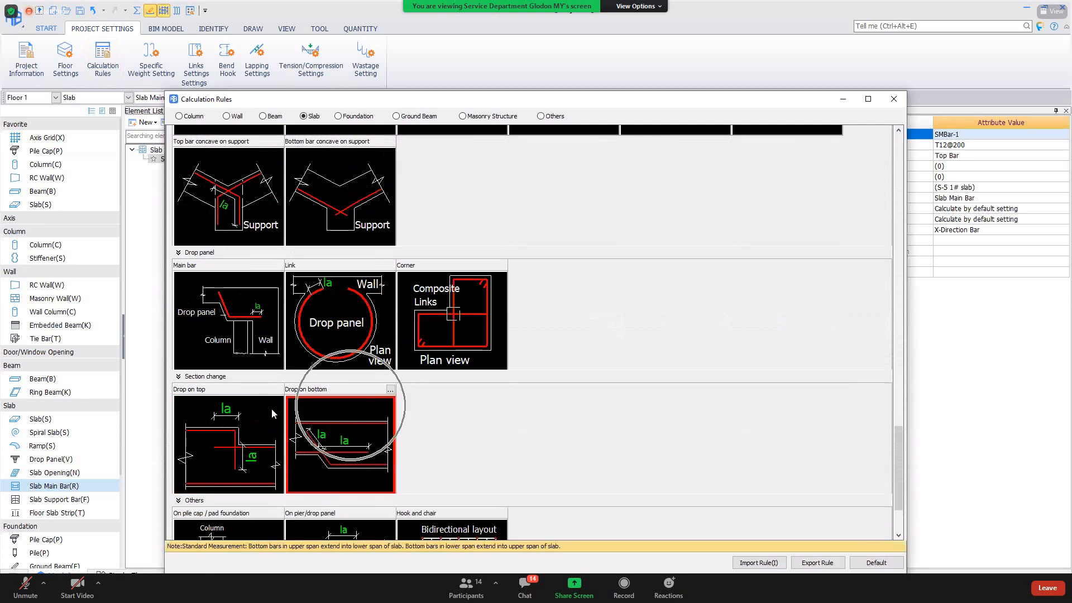
pyautogui.click(276, 401)
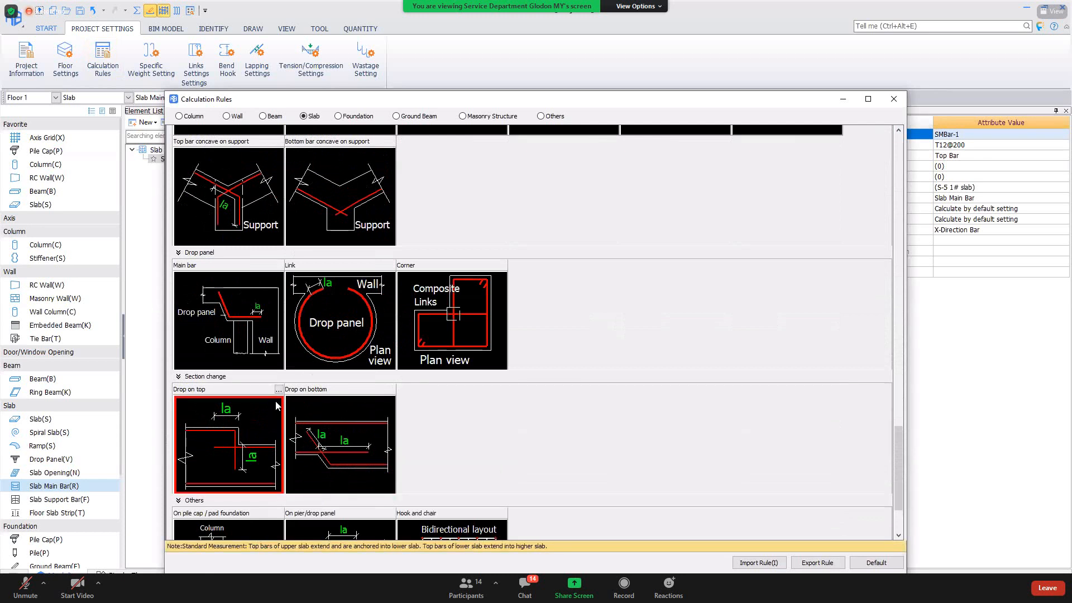
pyautogui.click(258, 449)
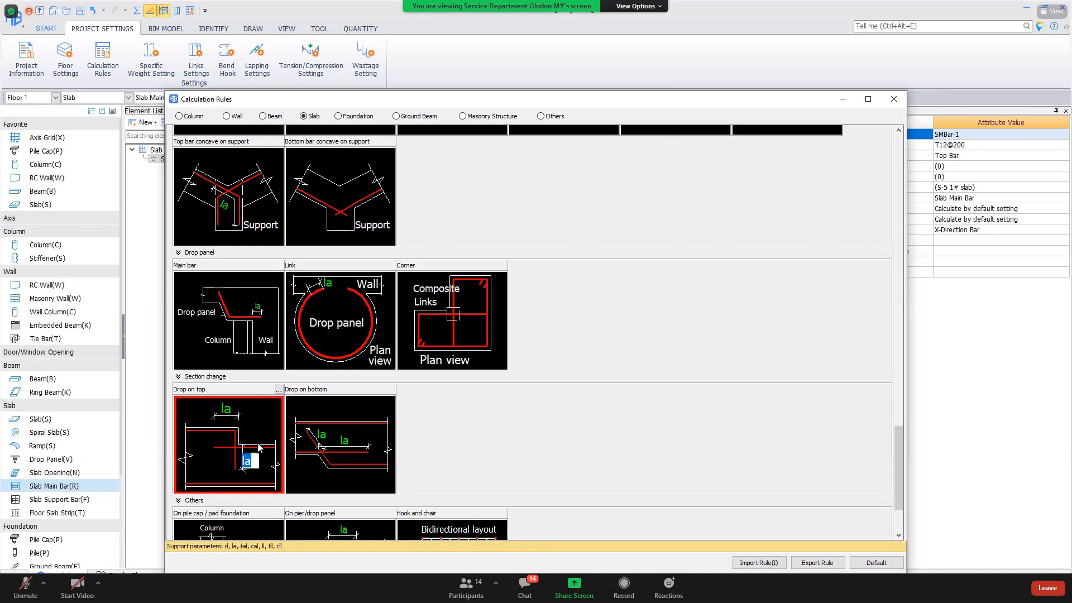
pyautogui.write('500')
pyautogui.press('Tab')
pyautogui.write('500')
pyautogui.press('Return')
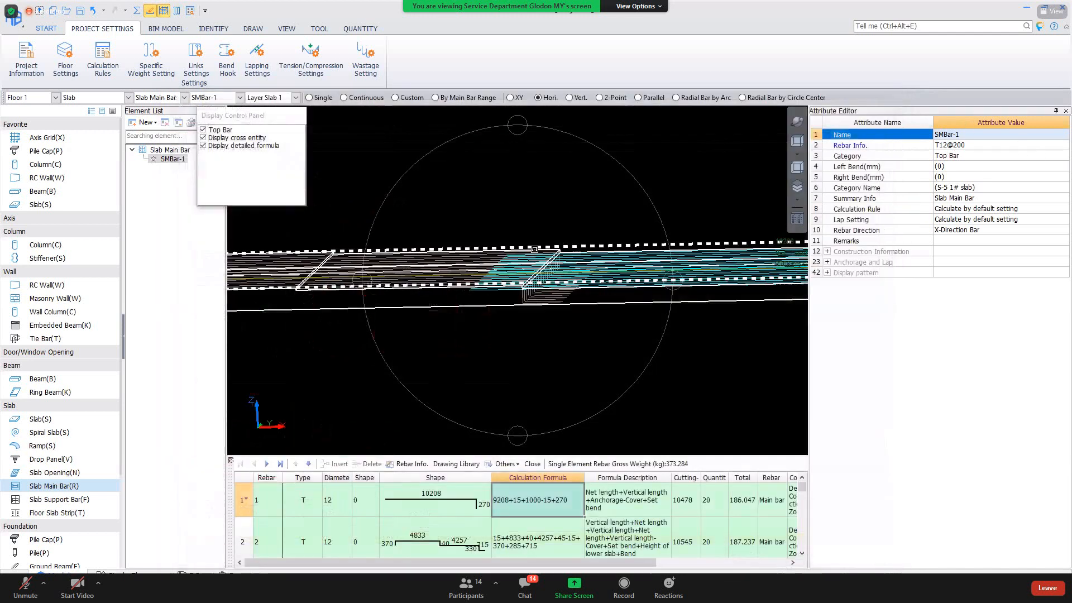
# Close the 3D rebar display, recalculate only the top slab main bar and dismiss the calculation summary.
pyautogui.press('Escape')
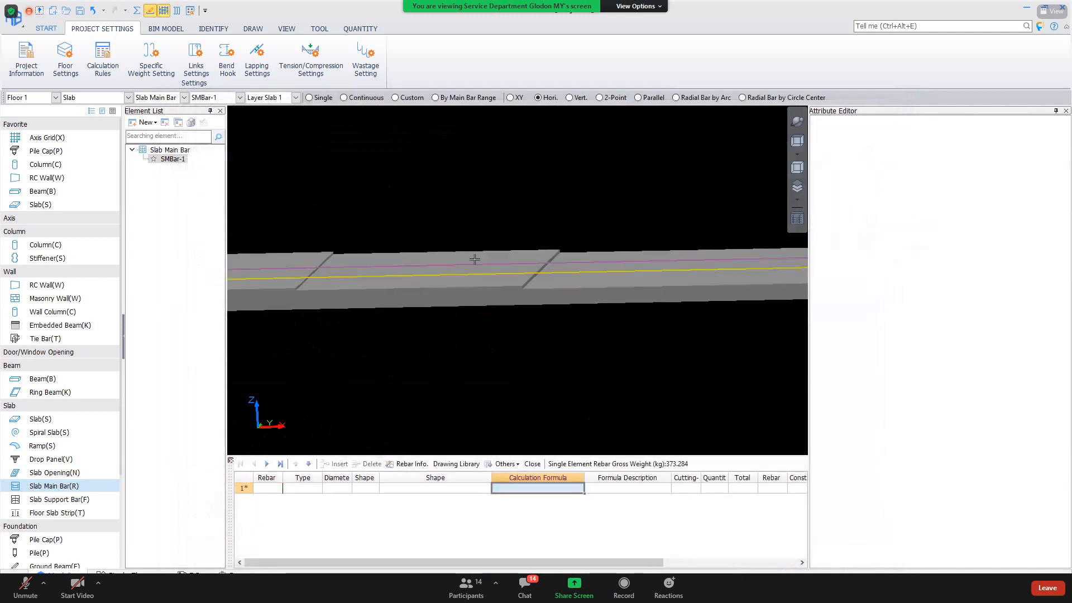
pyautogui.click(474, 257)
pyautogui.rightClick(472, 263)
pyautogui.click(511, 551)
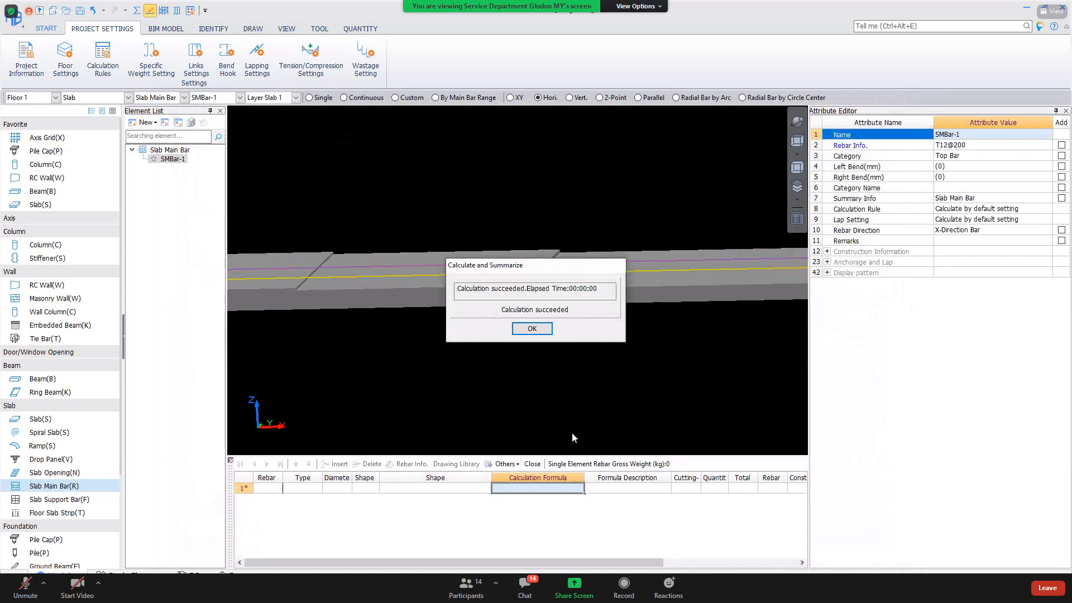
pyautogui.click(531, 329)
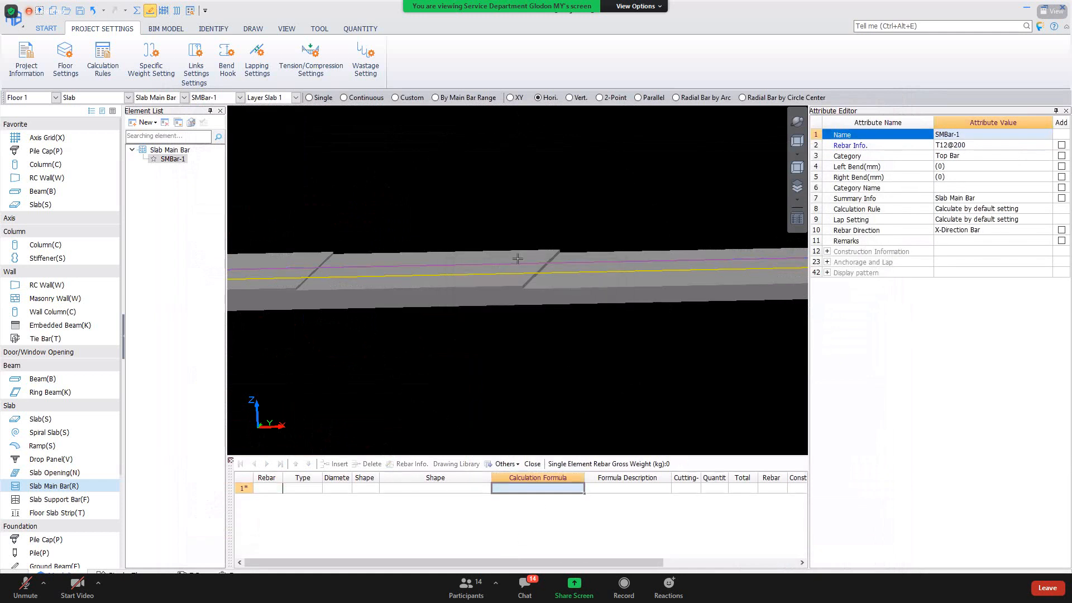
# Display the recalculated top main bar's 3D rebar and highlight rebar 2 to examine its anchorage at the slab level change.
pyautogui.click(517, 260)
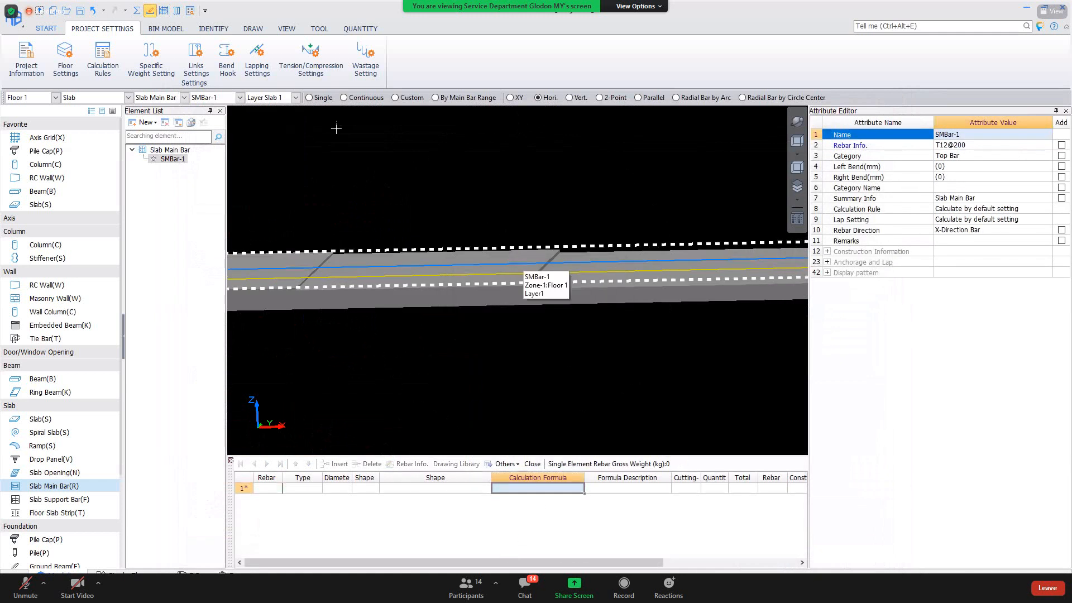
pyautogui.click(167, 9)
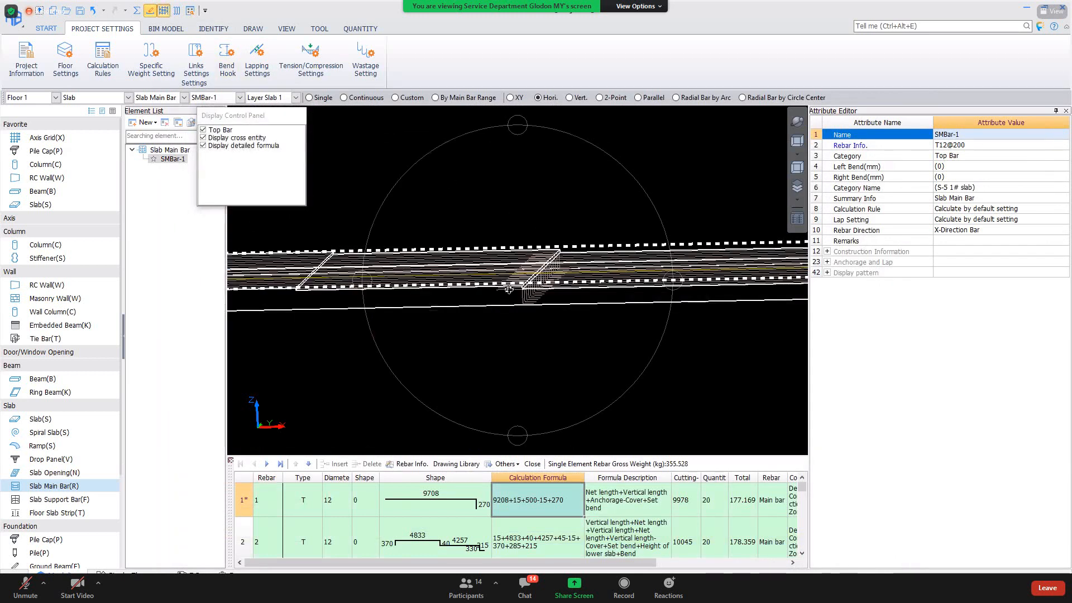
pyautogui.scroll(5, 508, 290)
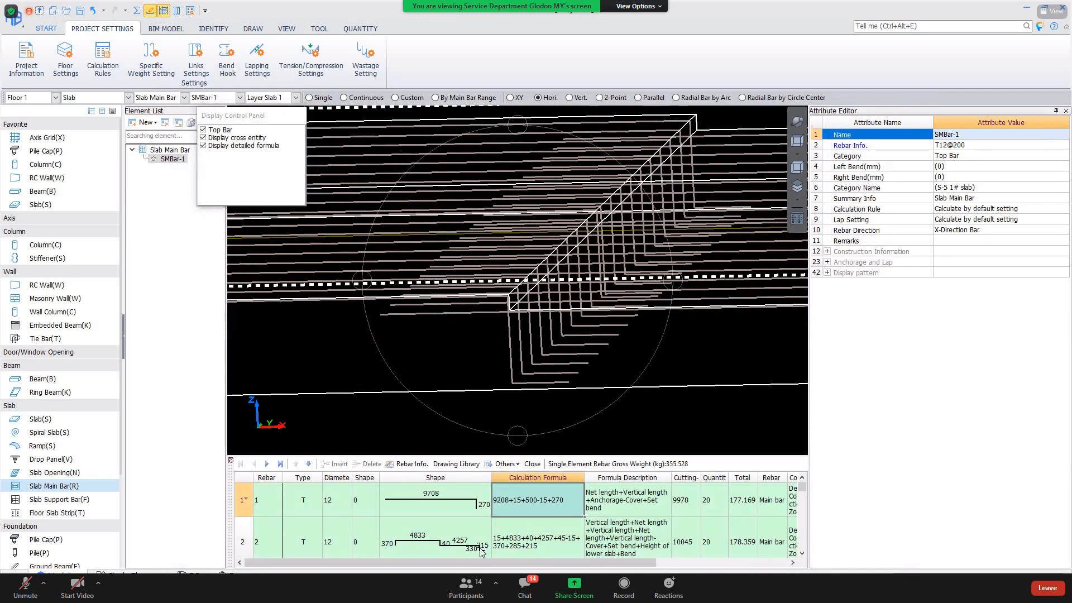
pyautogui.scroll(-1, 475, 542)
pyautogui.click(468, 536)
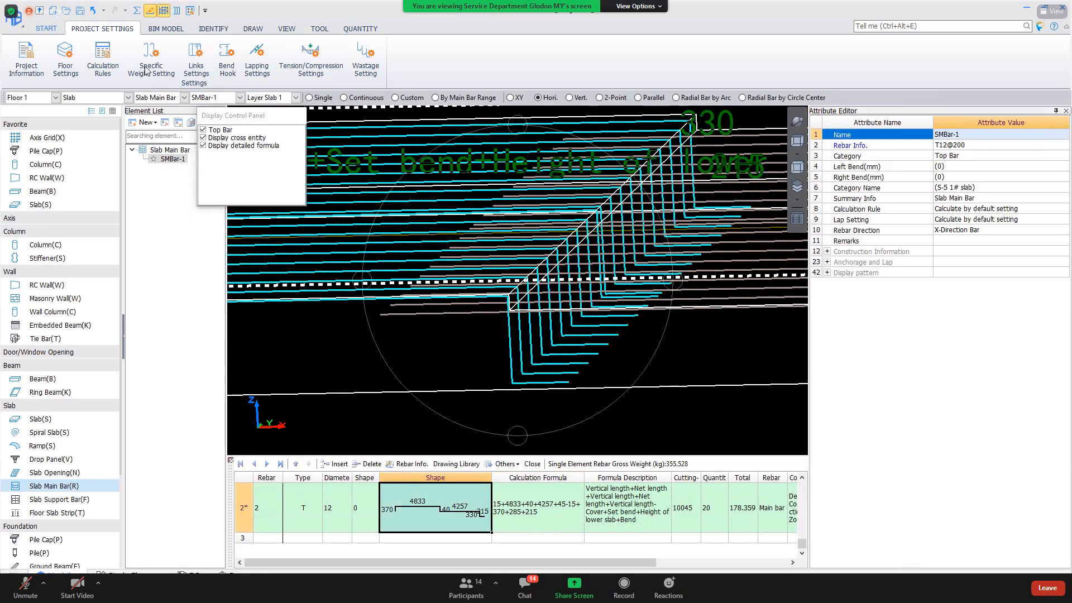
# Change the slab's Drop on top section change rule to joint structural drawing (2) in the calculation rules.
pyautogui.click(109, 76)
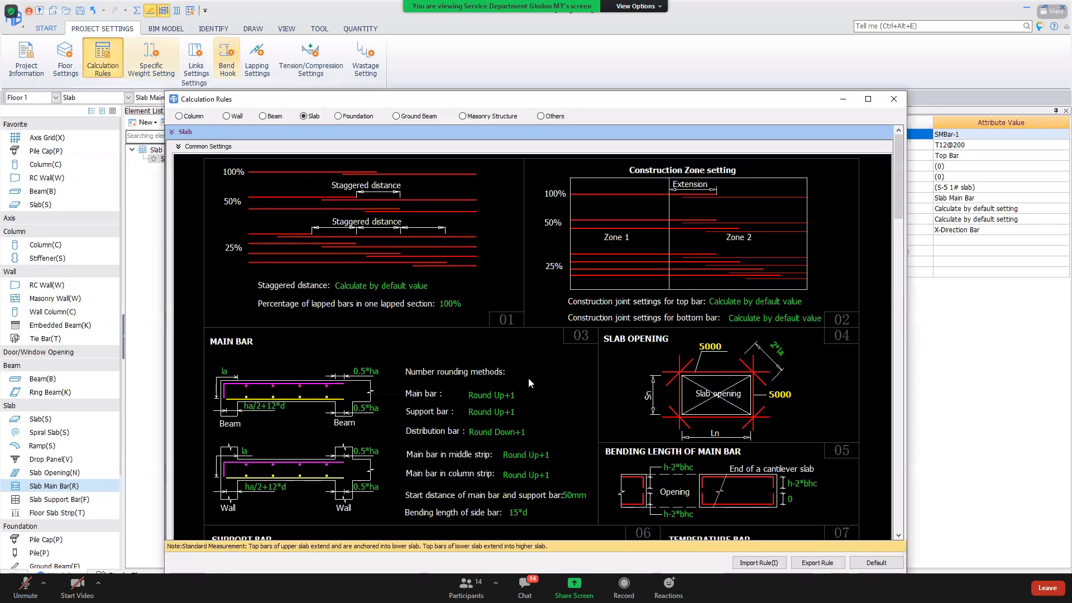
pyautogui.scroll(-4, 522, 378)
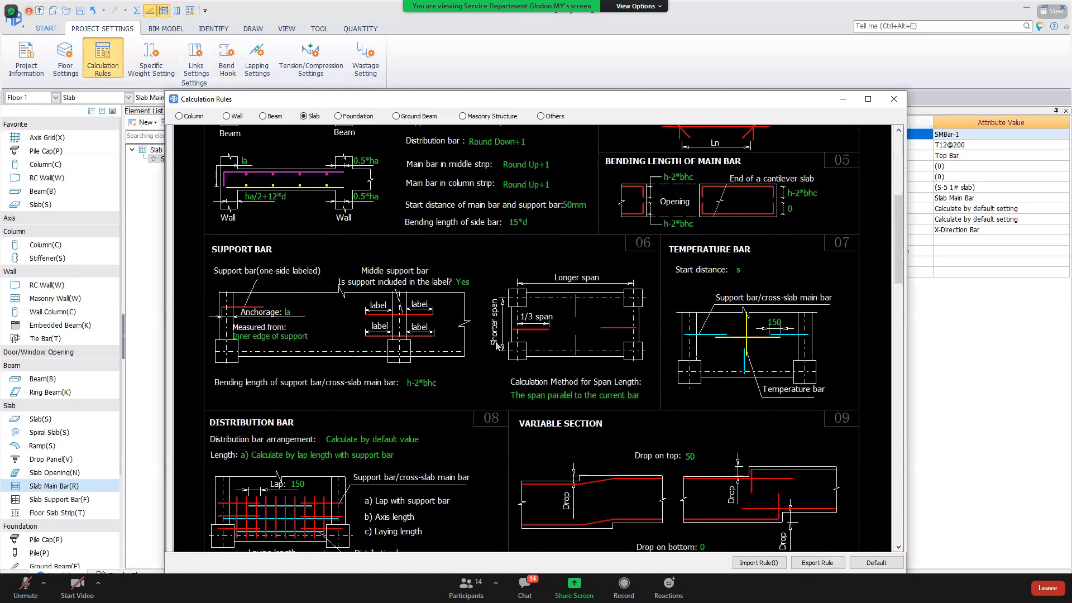
pyautogui.scroll(-3, 497, 345)
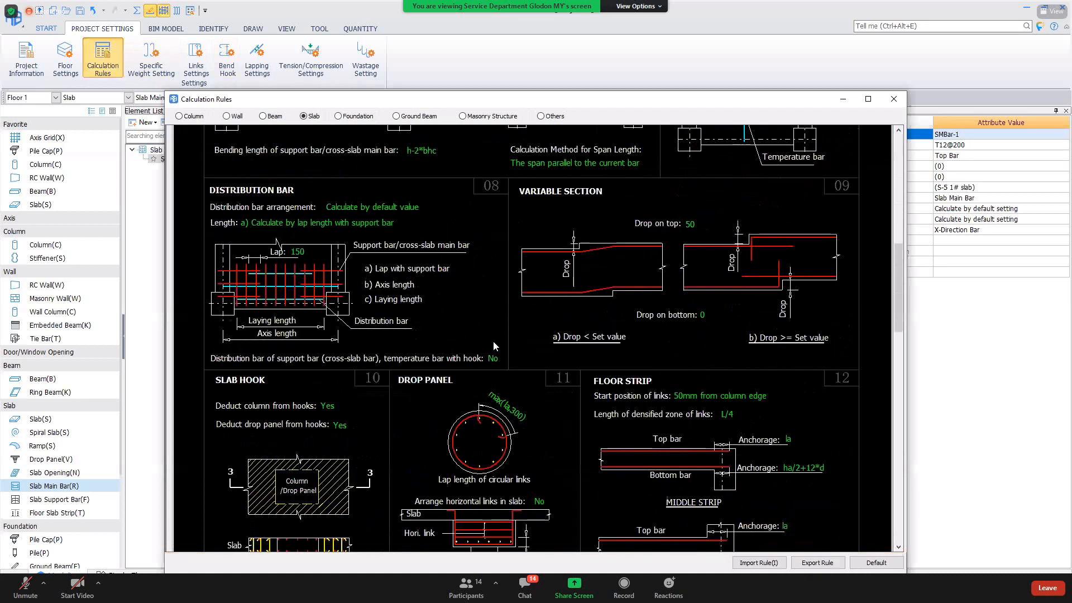
pyautogui.scroll(-4, 494, 341)
pyautogui.scroll(-5, 637, 252)
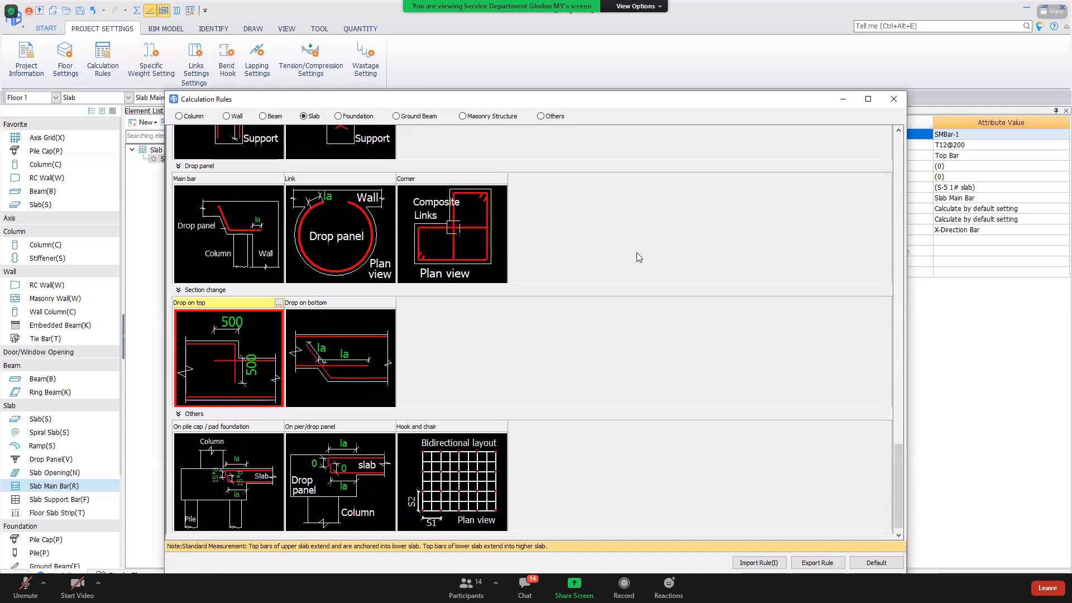
pyautogui.doubleClick(244, 374)
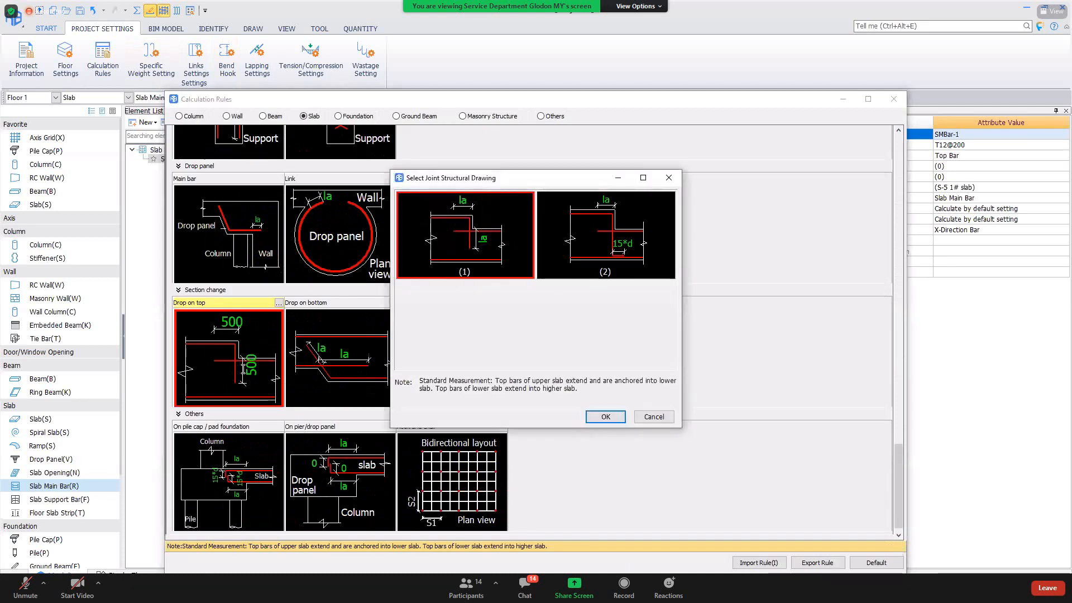
pyautogui.press('Right')
pyautogui.press('Return')
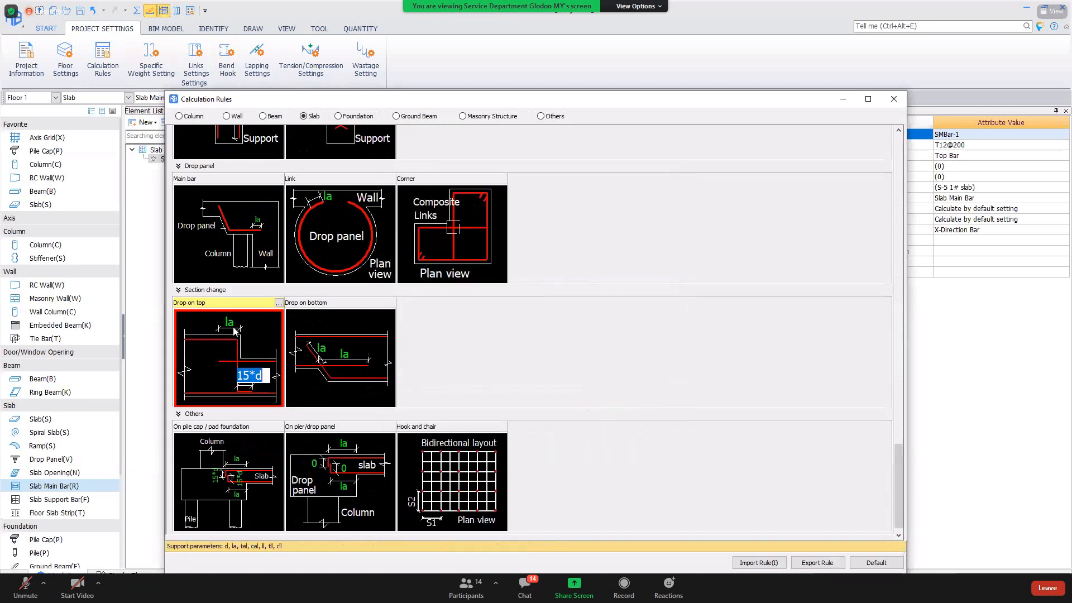
# Set both the extension and bend lengths of the new Drop on top joint to 500, and close the calculation rules.
pyautogui.write('500')
pyautogui.press('Return')
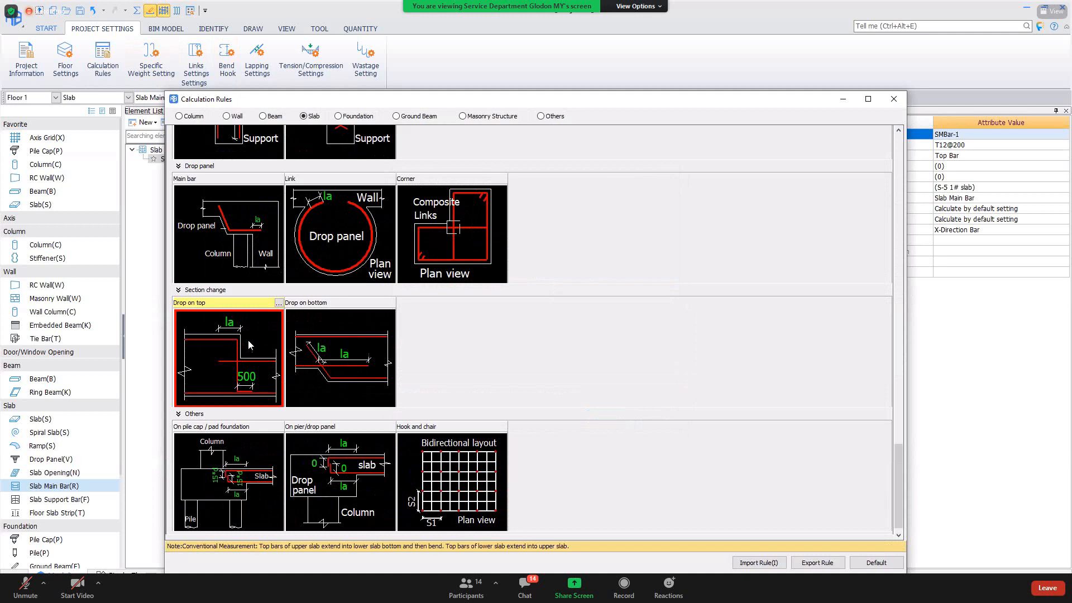
pyautogui.click(230, 322)
pyautogui.write('500')
pyautogui.press('Return')
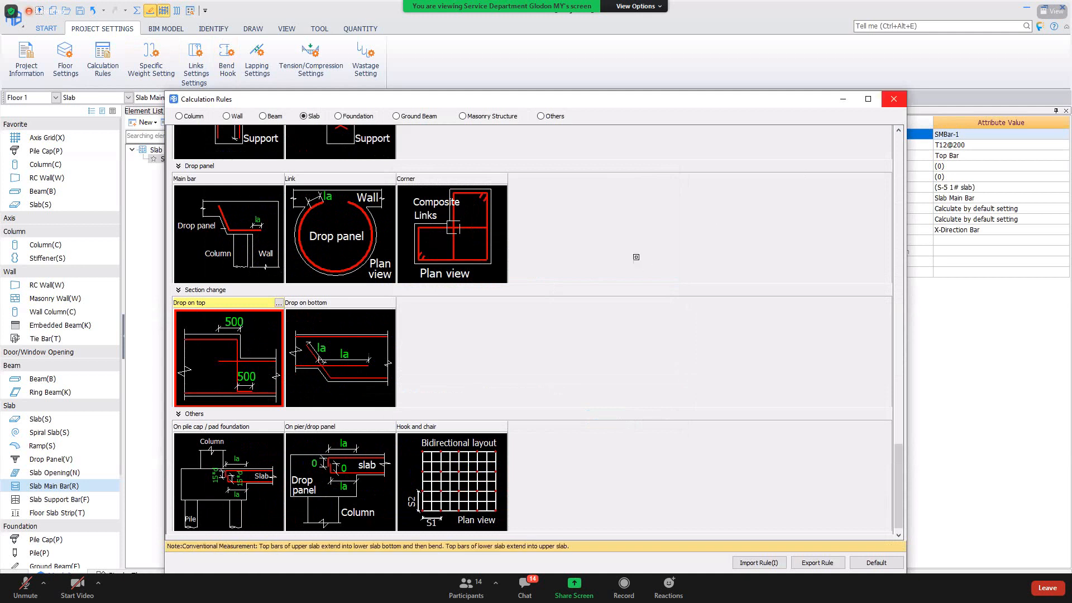
pyautogui.press('Escape')
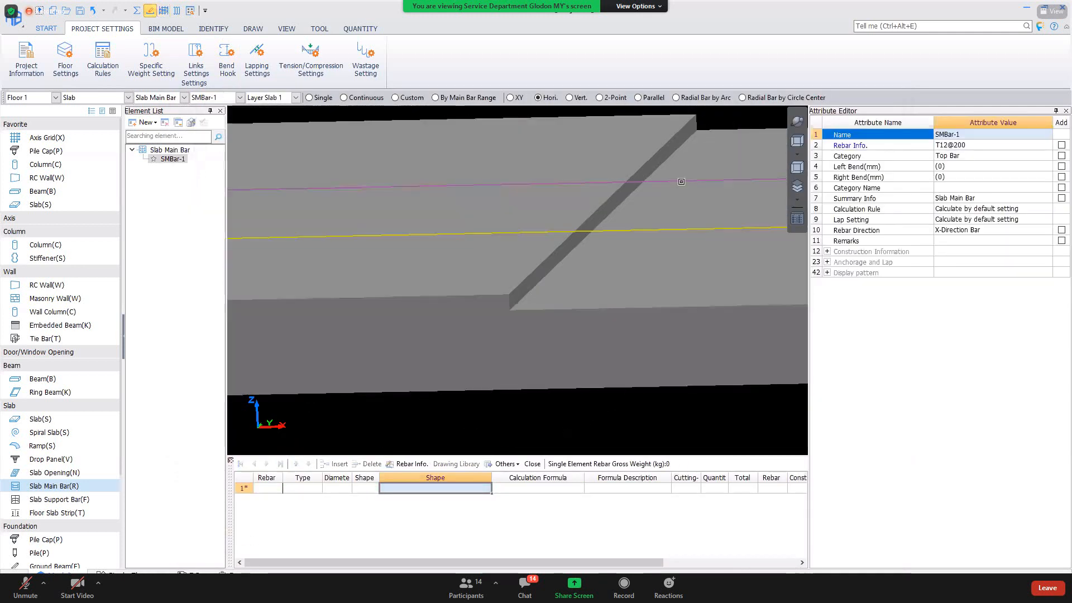
# Recalculate only the top slab main bar and dismiss the calculation summary.
pyautogui.click(681, 181)
pyautogui.rightClick(680, 179)
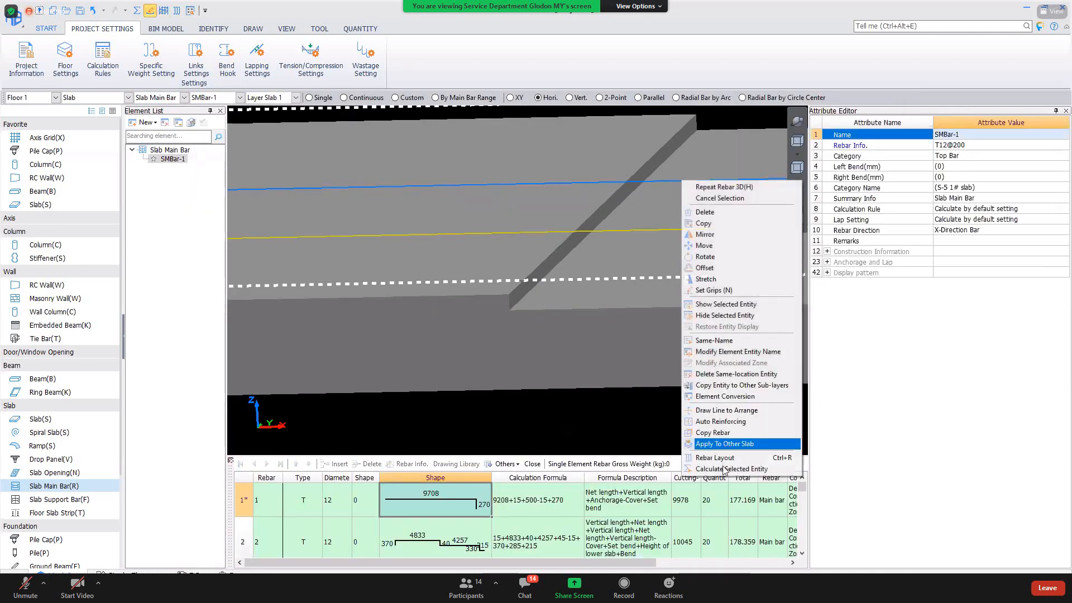
pyautogui.click(725, 444)
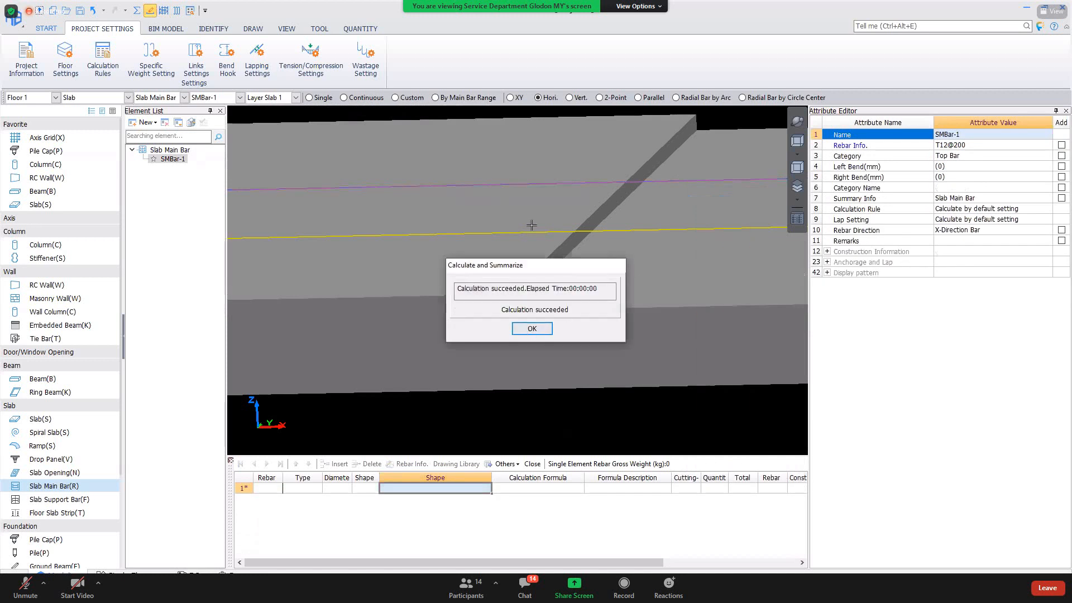
pyautogui.click(534, 328)
# Display the top main bar's 3D rebar and highlight rebar 2 to examine its 500 bend and calculation formula at the level change.
pyautogui.click(535, 186)
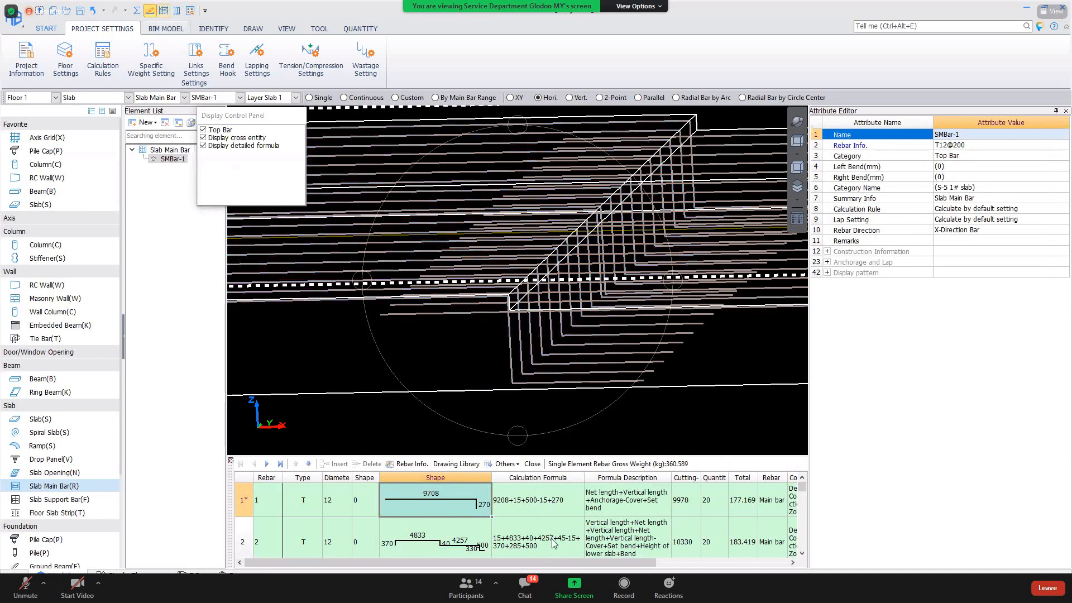
pyautogui.scroll(-1, 502, 541)
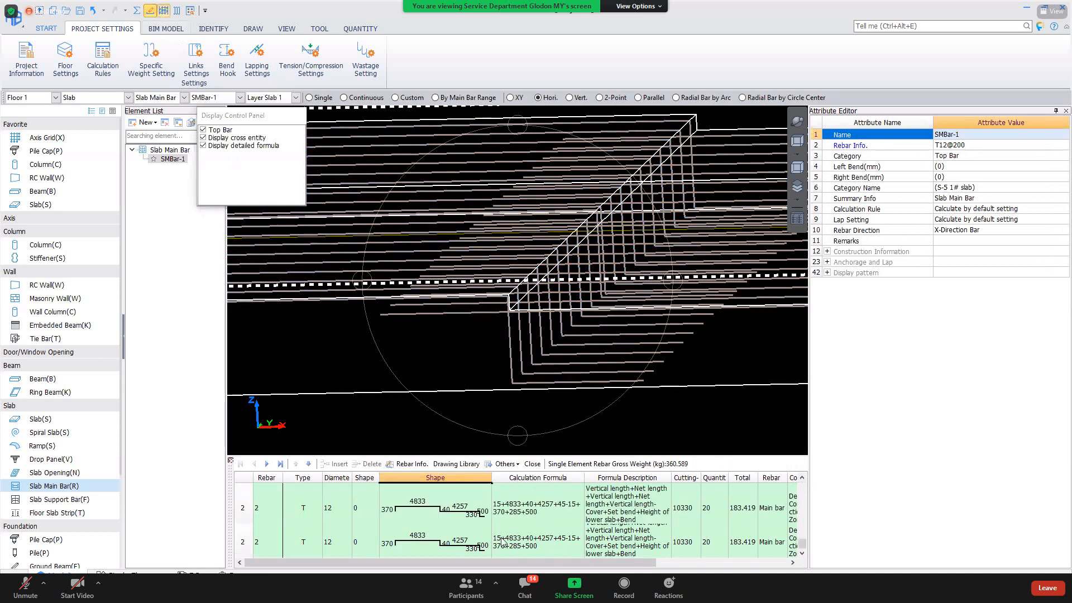
pyautogui.click(502, 541)
pyautogui.click(510, 520)
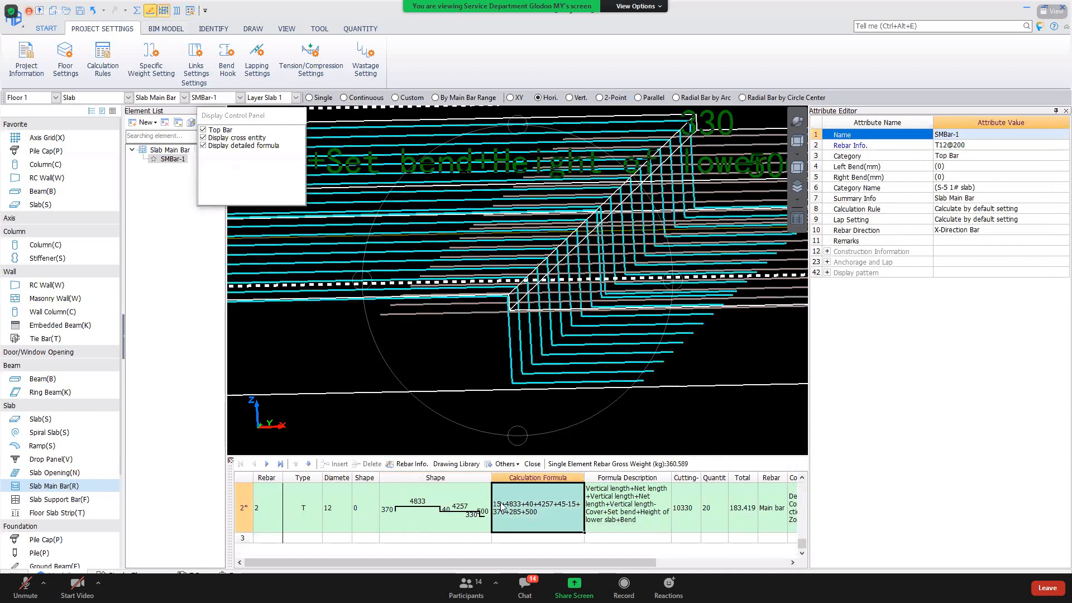
pyautogui.click(501, 503)
pyautogui.scroll(1, 478, 496)
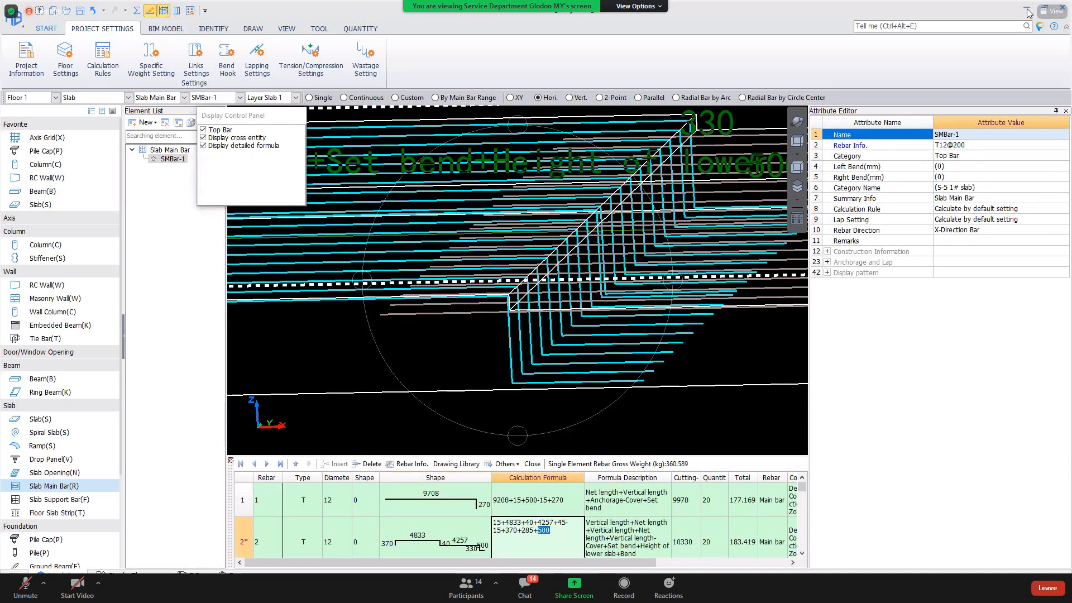
pyautogui.press('Up')
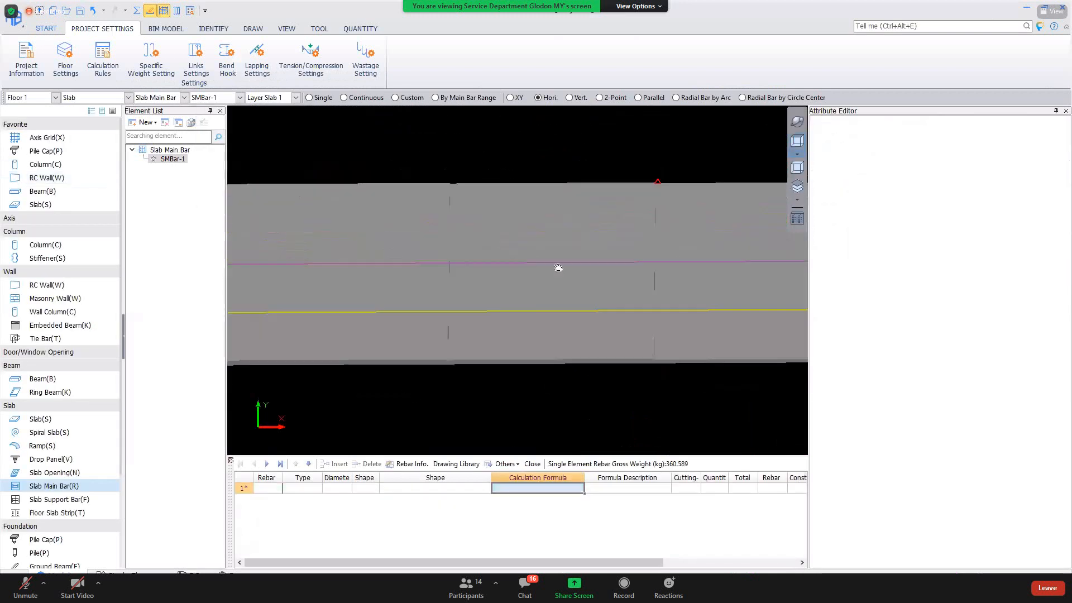
# Draw a rectangular S-3 slab in the empty area below the existing slabs.
pyautogui.click(40, 419)
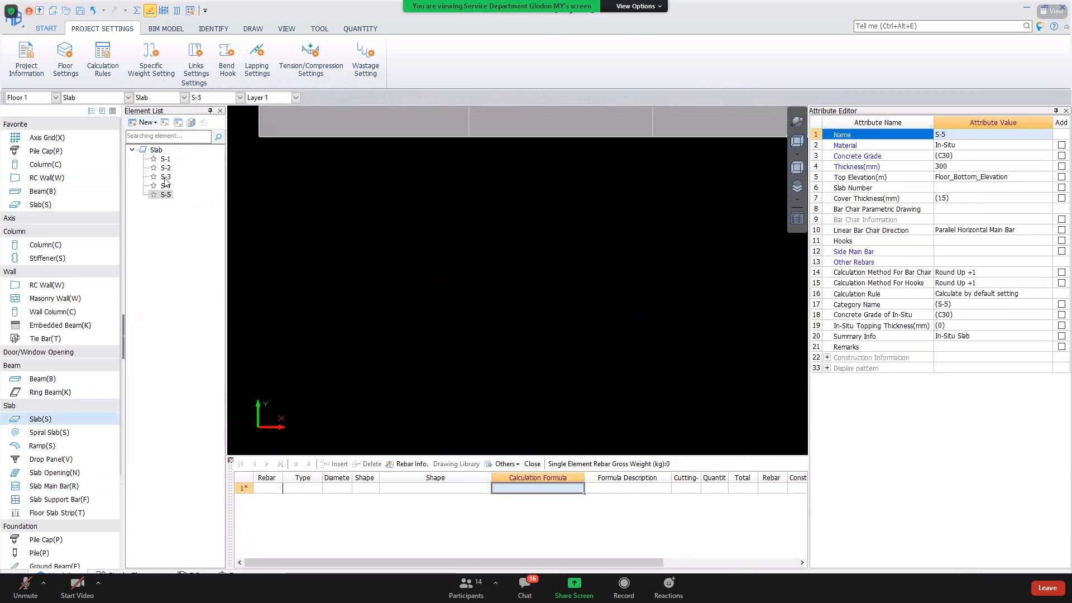
pyautogui.click(165, 177)
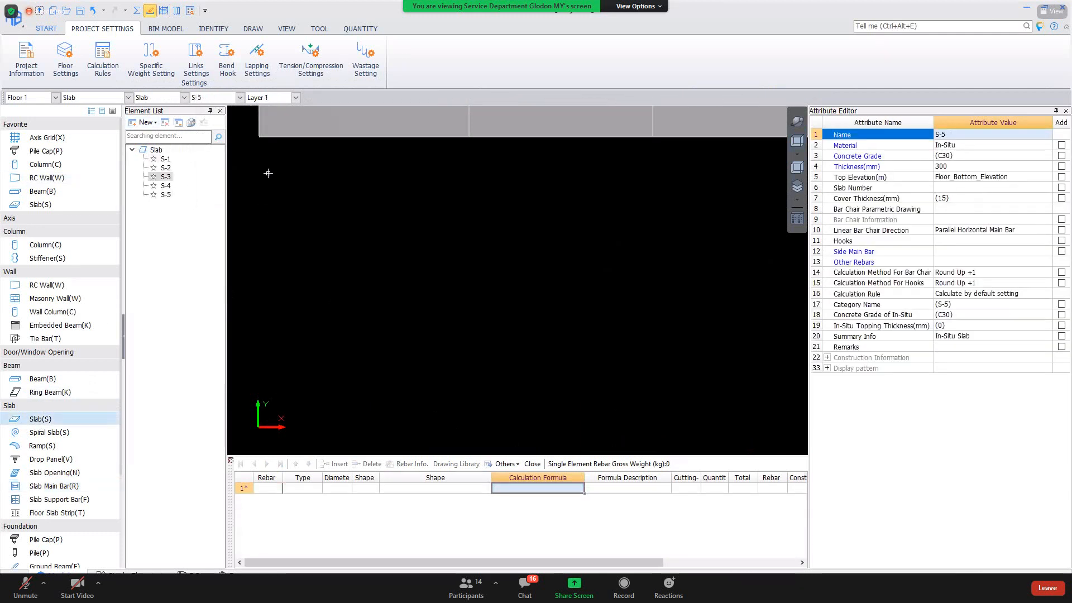
pyautogui.click(254, 29)
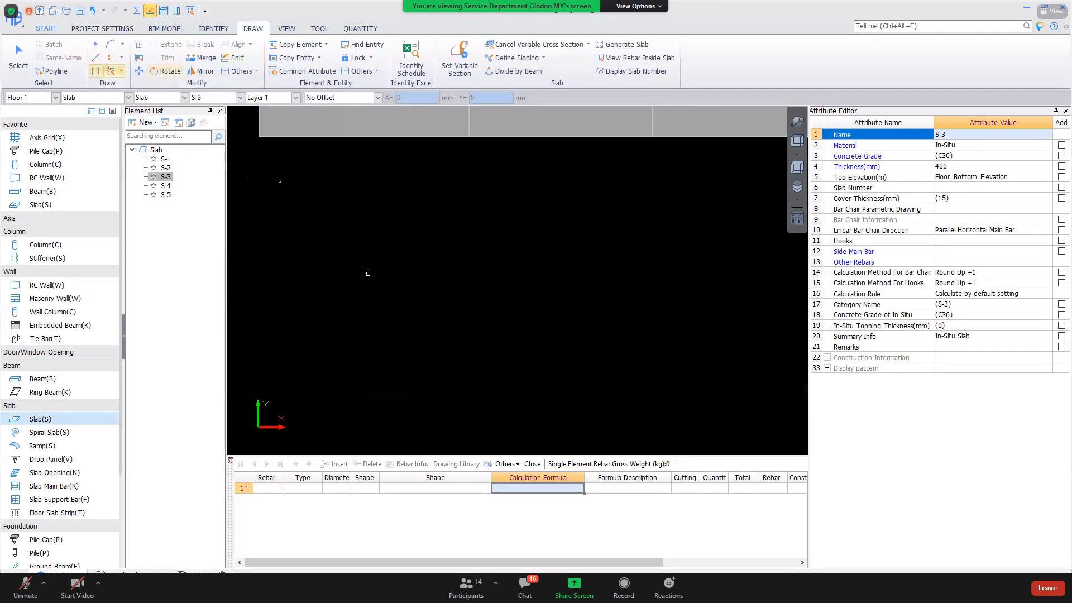
pyautogui.click(406, 322)
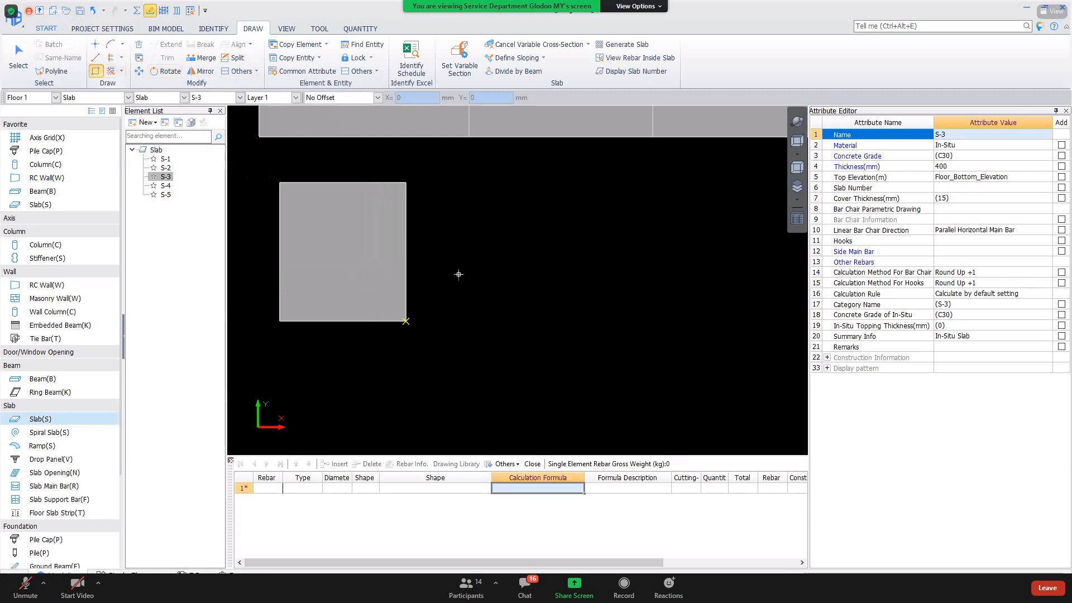
# Draw a rectangular S-5 slab adjoining the new S-3 slab and stretch its lower edge level with the S-3 slab's lower edge.
pyautogui.click(161, 195)
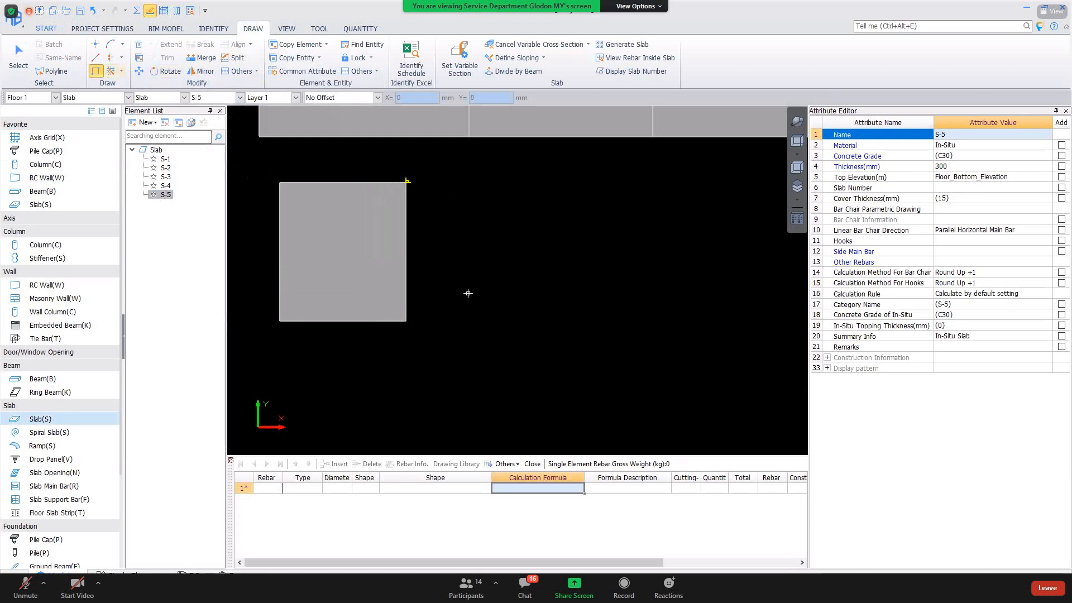
pyautogui.click(492, 308)
pyautogui.rightClick(437, 293)
pyautogui.click(440, 303)
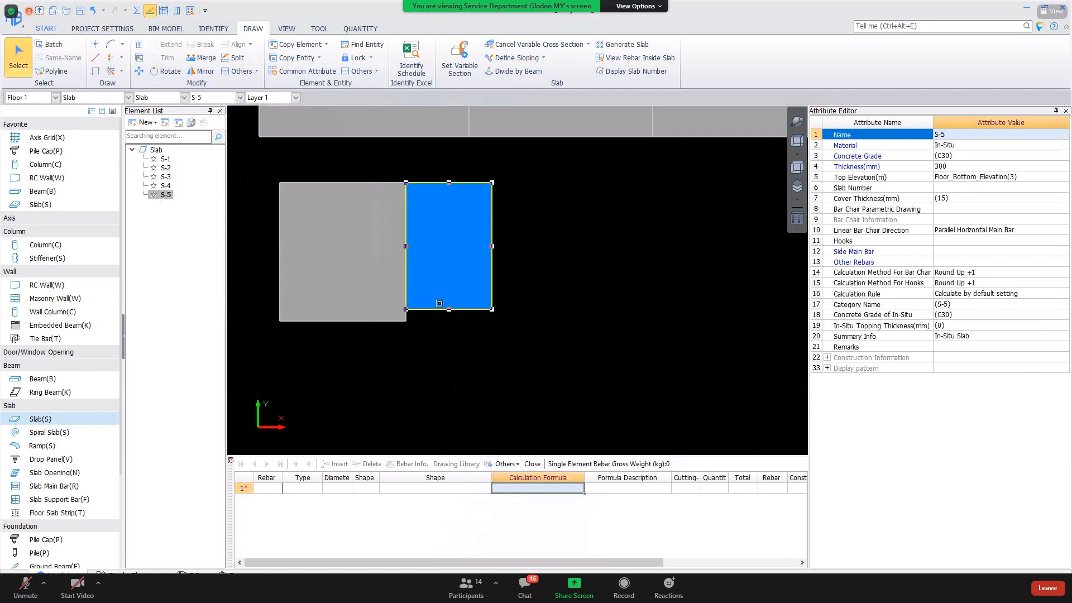
pyautogui.click(448, 309)
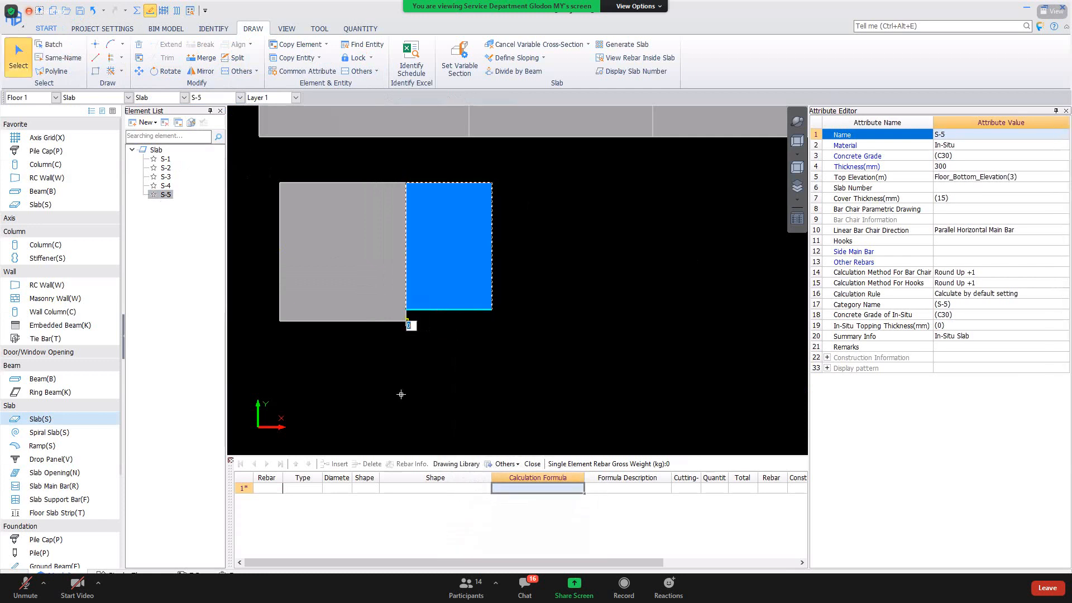
pyautogui.scroll(1, 402, 342)
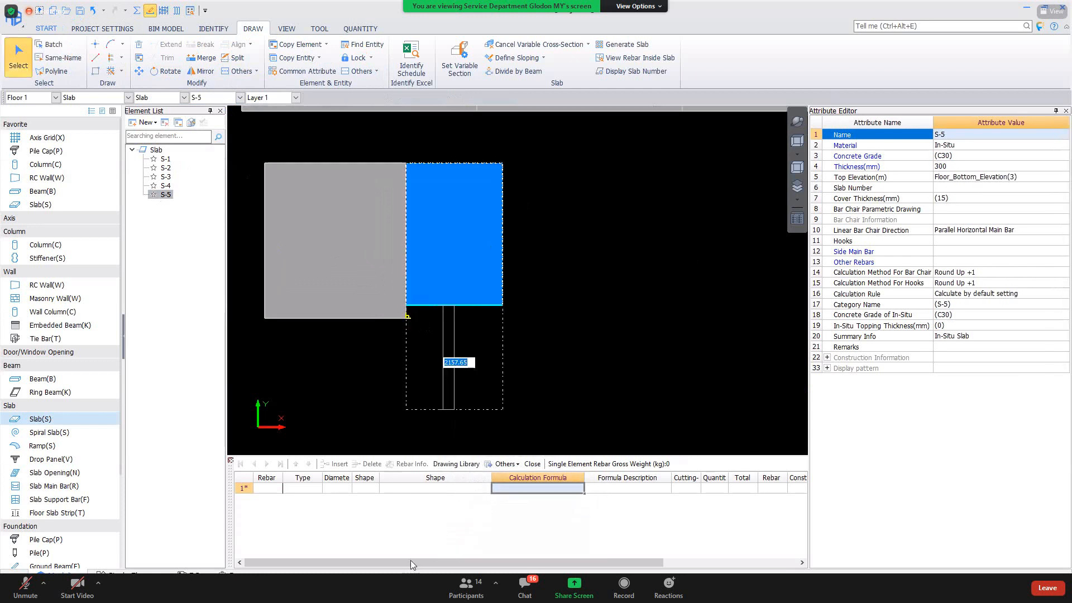
pyautogui.click(406, 318)
pyautogui.scroll(1, 458, 258)
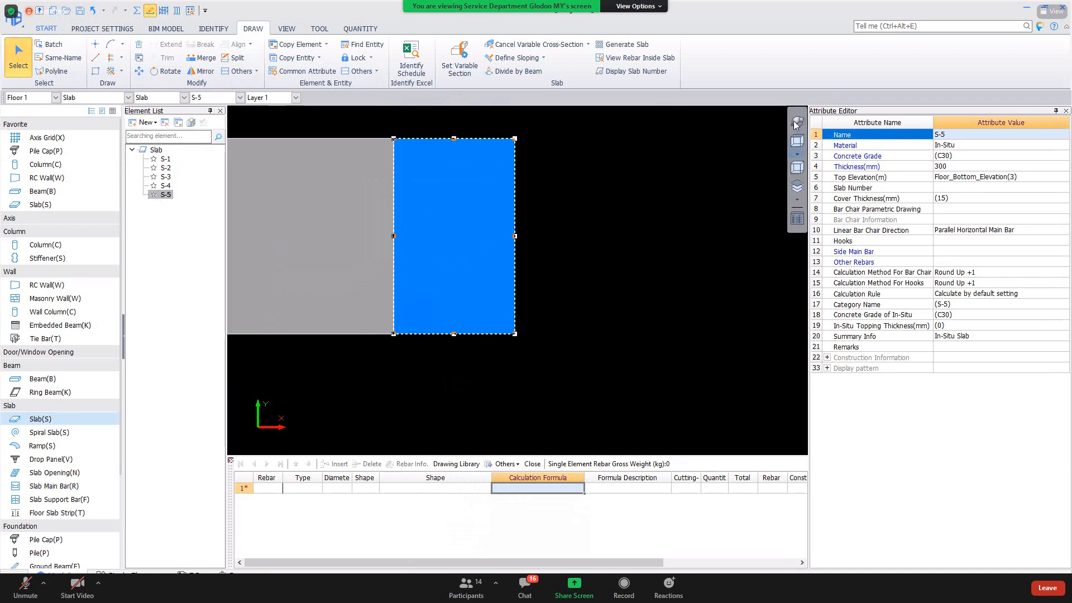
# Set a variable section along the shared edge of the two new slabs in Set Multiple Sides mode, with 0 mm offset and 45° slope.
pyautogui.click(797, 122)
pyautogui.moveTo(464, 330); pyautogui.dragTo(396, 224)
pyautogui.press('Escape')
pyautogui.click(421, 173)
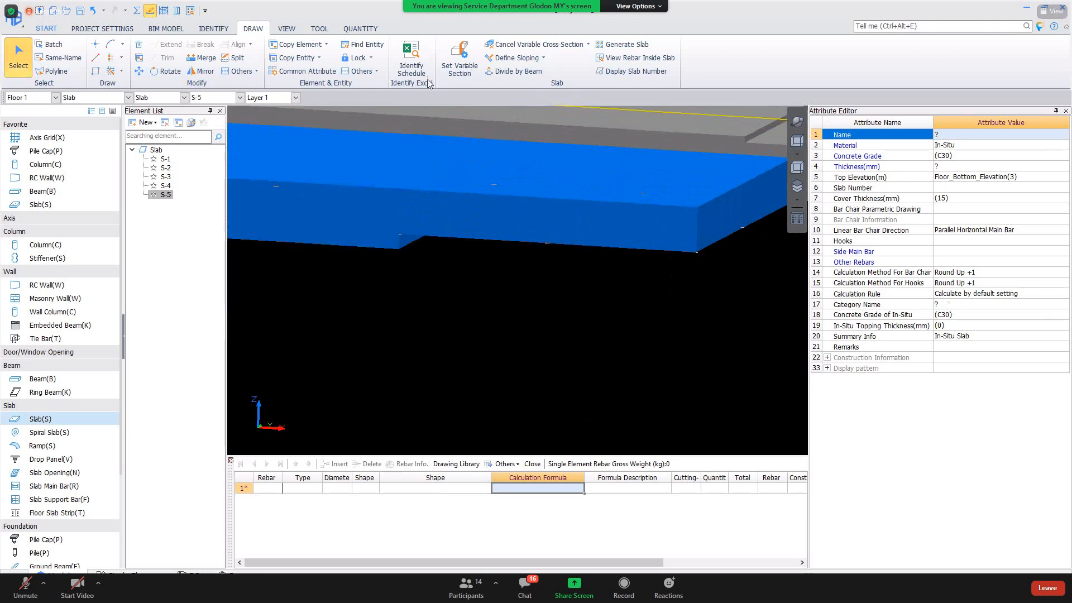
pyautogui.click(413, 139)
pyautogui.click(459, 61)
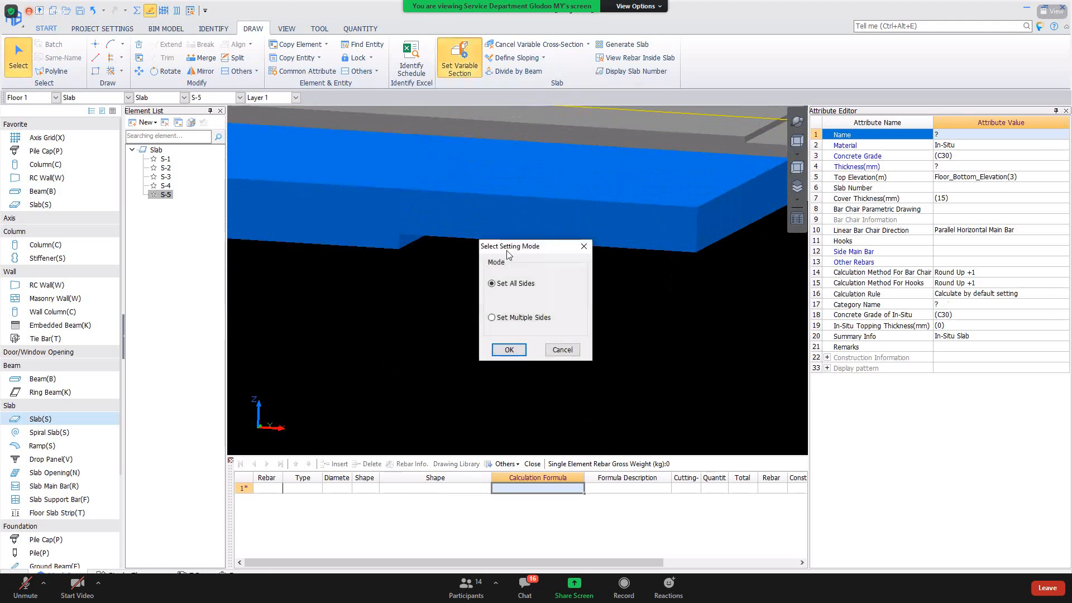
pyautogui.click(506, 318)
pyautogui.click(575, 351)
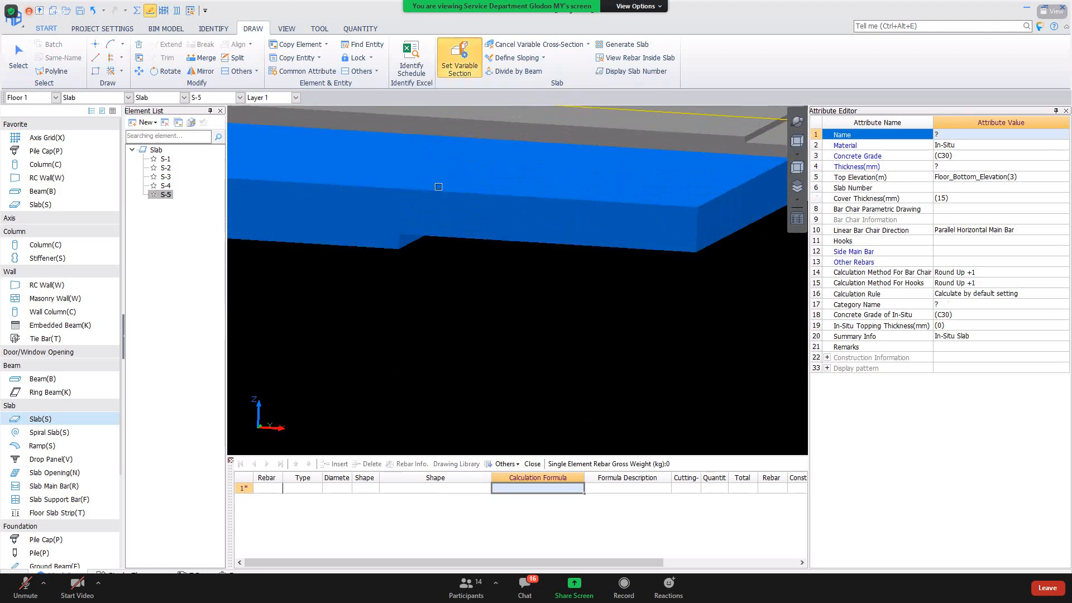
pyautogui.click(490, 181)
pyautogui.doubleClick(537, 336)
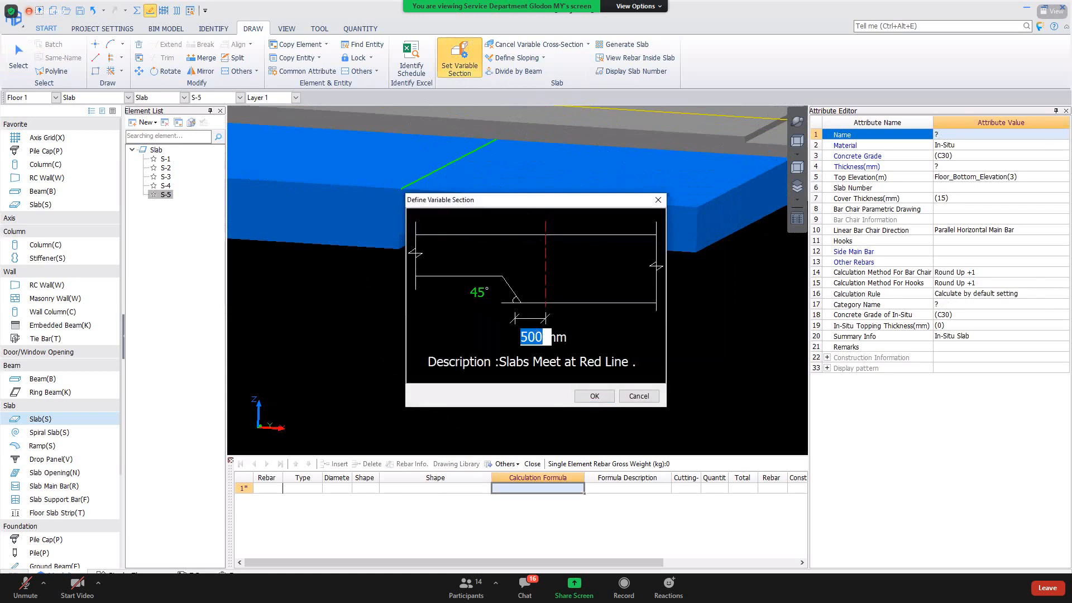
pyautogui.write('0')
pyautogui.press('Tab')
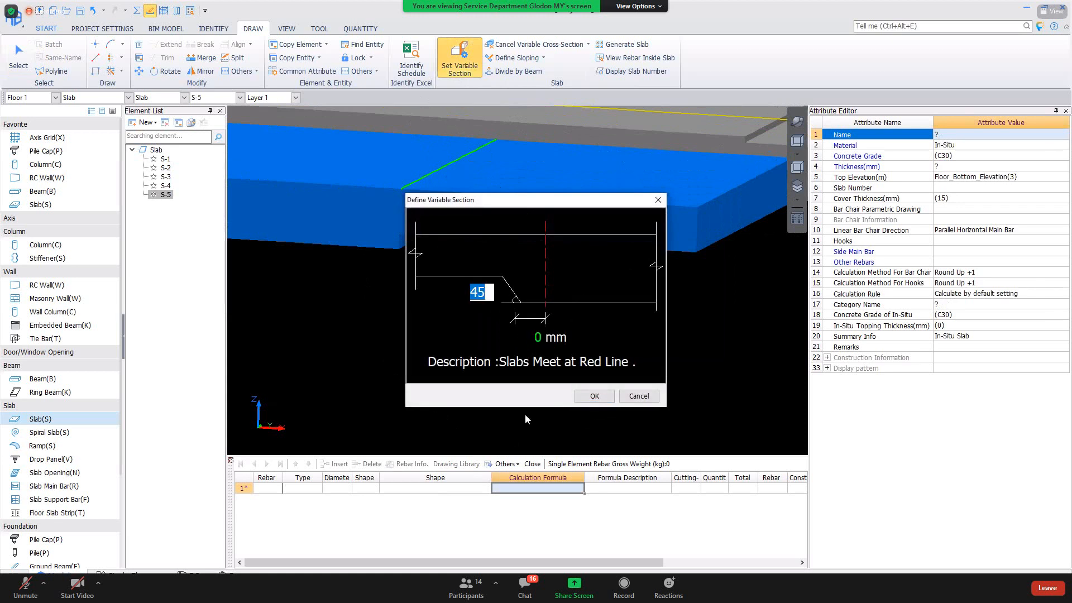
pyautogui.click(596, 395)
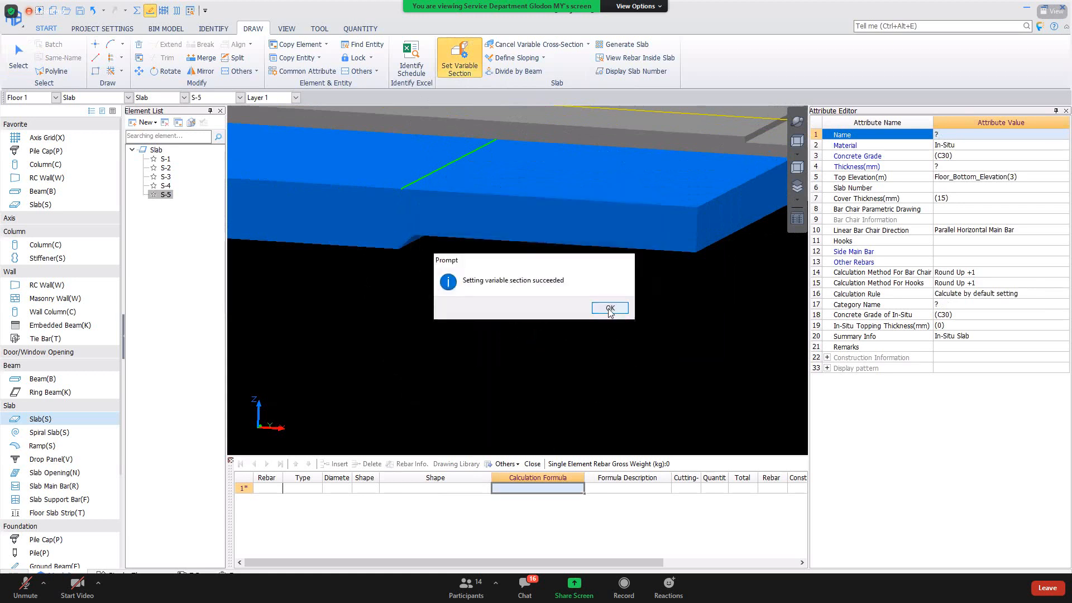
pyautogui.press('Return')
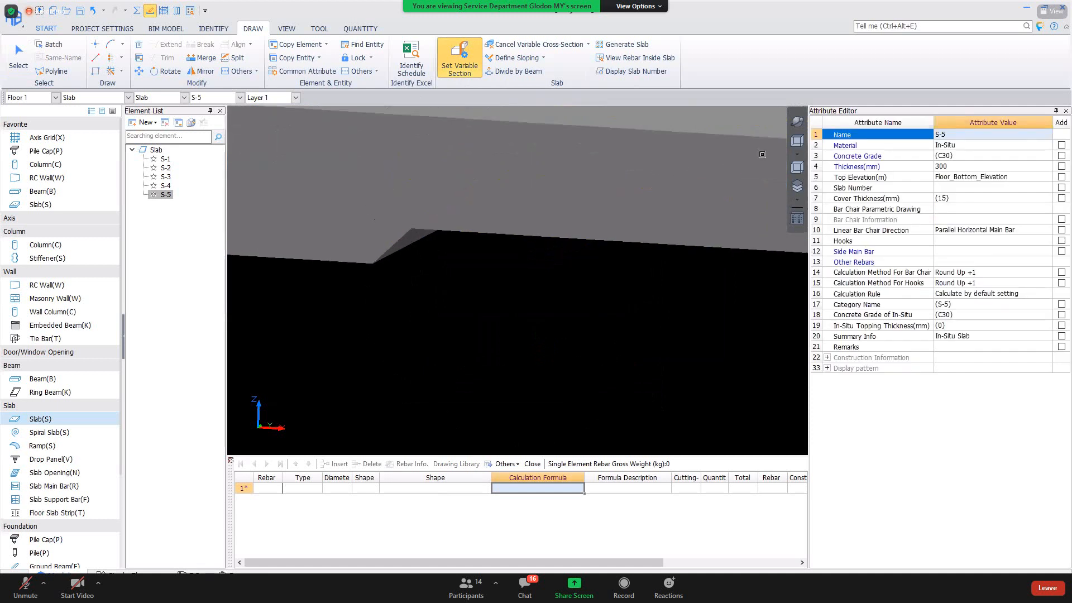
# Examine the sloped soffit transition between the two new slabs in 3D from the side.
pyautogui.click(799, 123)
pyautogui.moveTo(469, 266)
pyautogui.mouseDown()
pyautogui.moveTo(472, 249)
pyautogui.moveTo(480, 268)
pyautogui.mouseUp()
pyautogui.rightClick(472, 256)
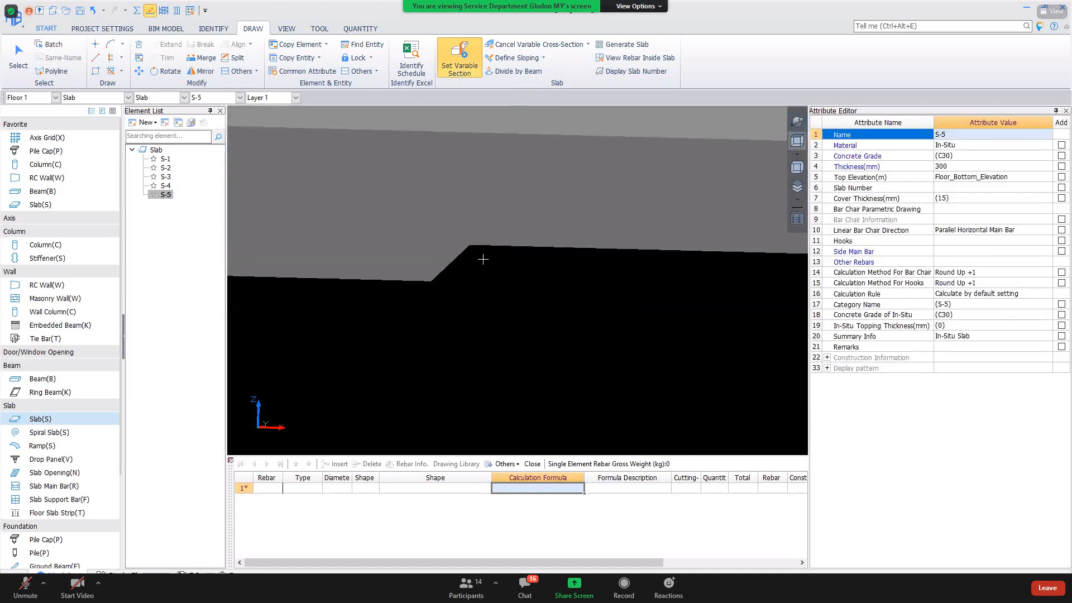
pyautogui.scroll(-7, 483, 260)
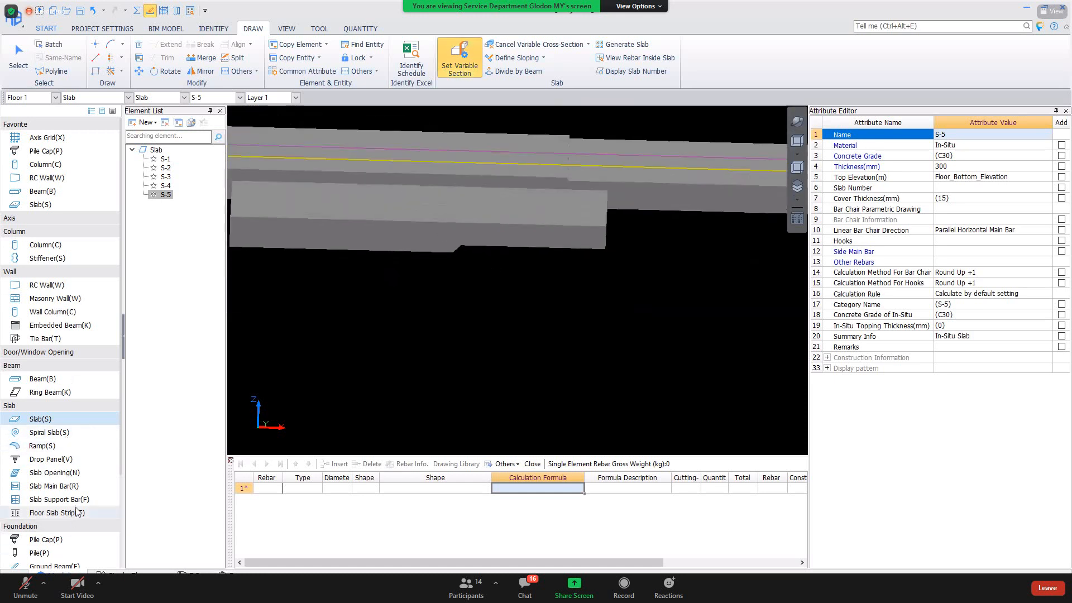
# Switch to slab main bars and set the SMBar-1 category to Bottom Bar.
pyautogui.click(80, 550)
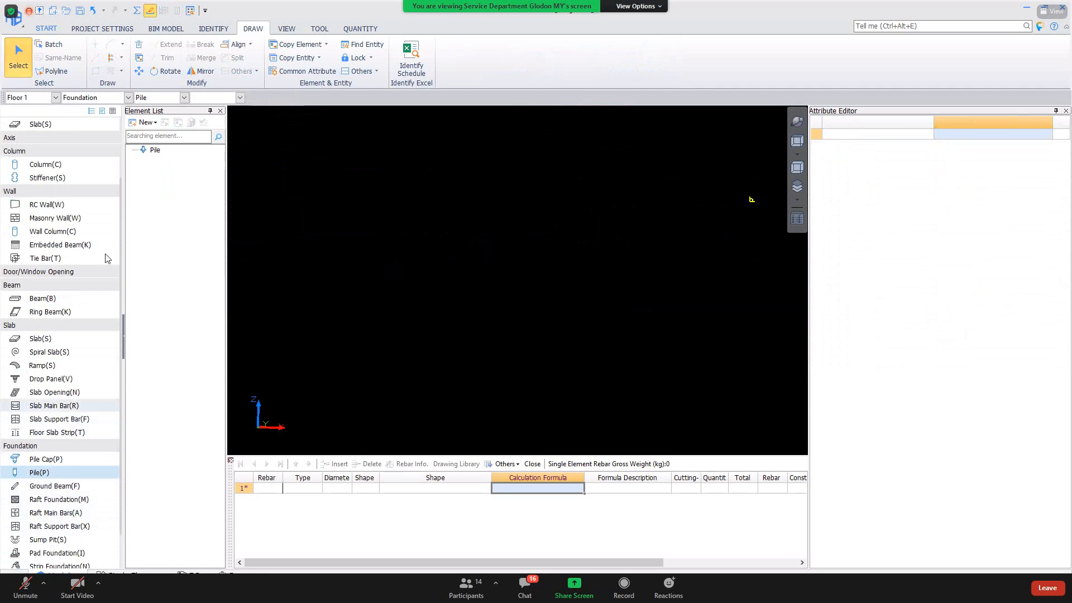
pyautogui.click(53, 406)
pyautogui.click(1026, 158)
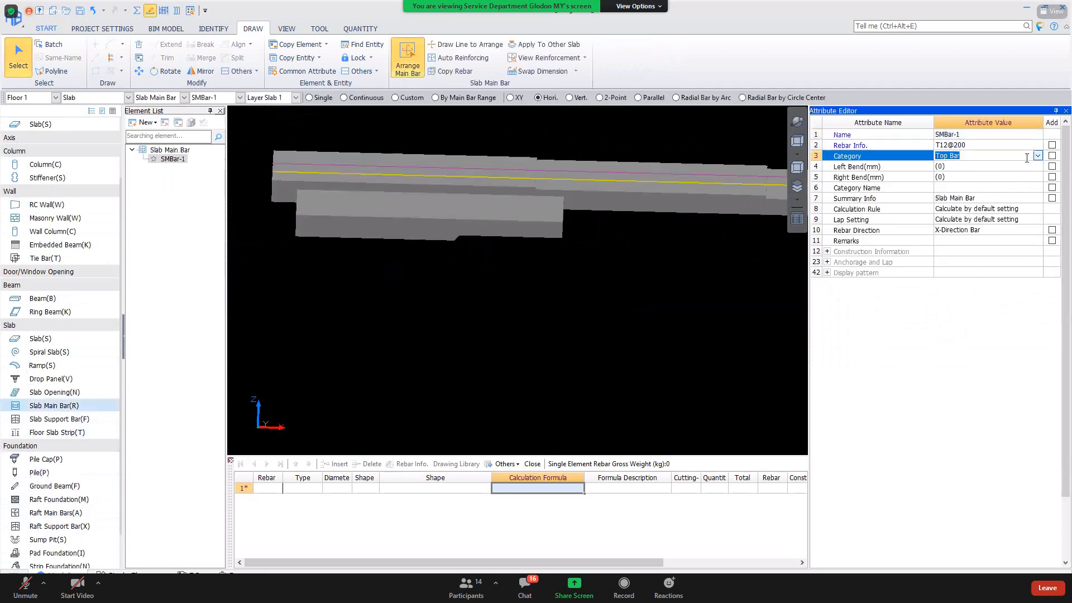
pyautogui.click(1037, 156)
pyautogui.click(980, 177)
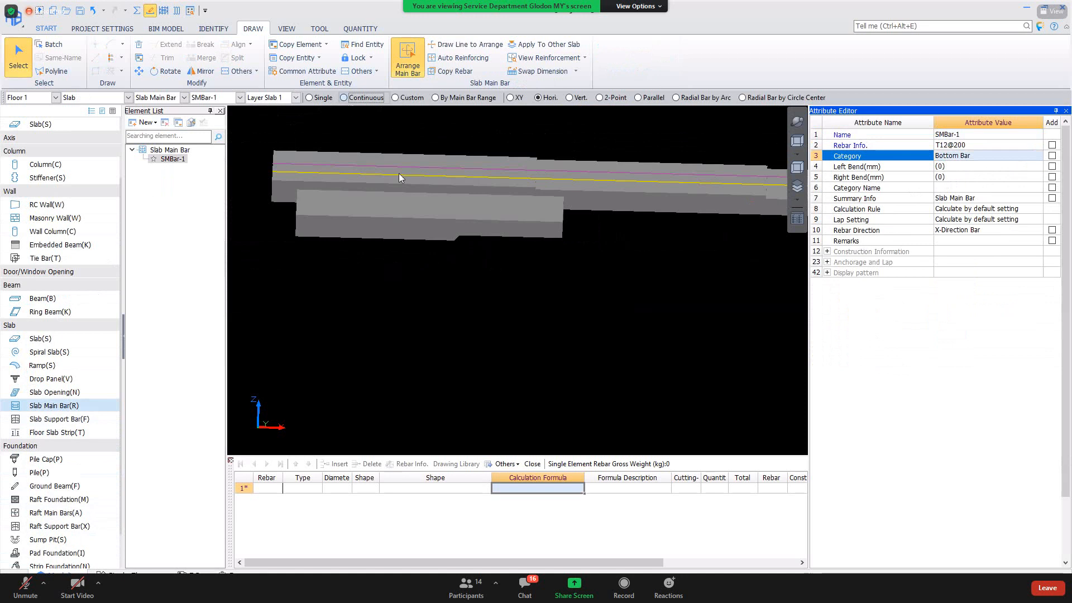
# Arrange SMBar-1 horizontally in Continuous mode across the two new adjoining slabs, accepting their differing bottom elevations.
pyautogui.keyDown('ctrl'); pyautogui.moveTo(399, 174); pyautogui.dragTo(402, 238); pyautogui.keyUp('ctrl')
pyautogui.click(496, 229)
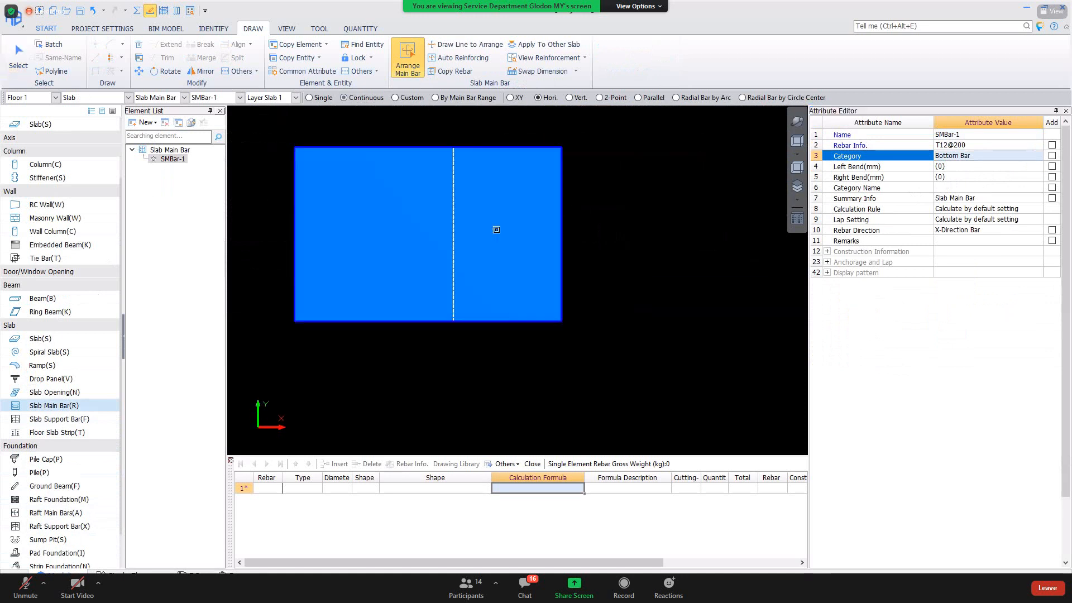
pyautogui.rightClick(496, 230)
pyautogui.click(498, 239)
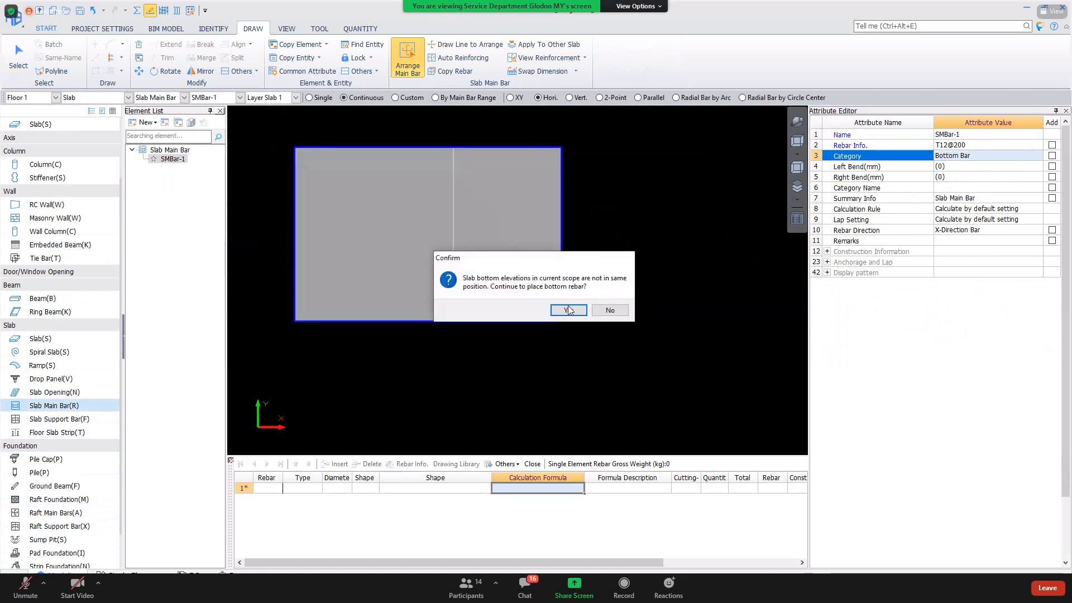
pyautogui.click(568, 310)
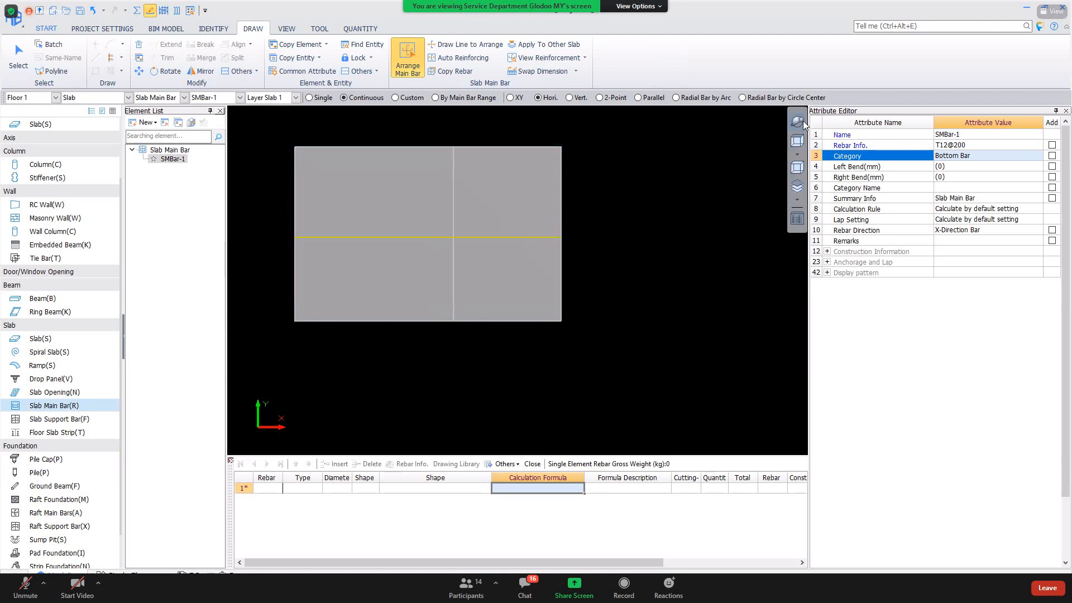
# Calculate the newly placed bottom main bar on its own from the 3D view.
pyautogui.keyDown('ctrl'); pyautogui.moveTo(531, 284); pyautogui.dragTo(483, 195); pyautogui.keyUp('ctrl')
pyautogui.click(484, 195)
pyautogui.rightClick(483, 196)
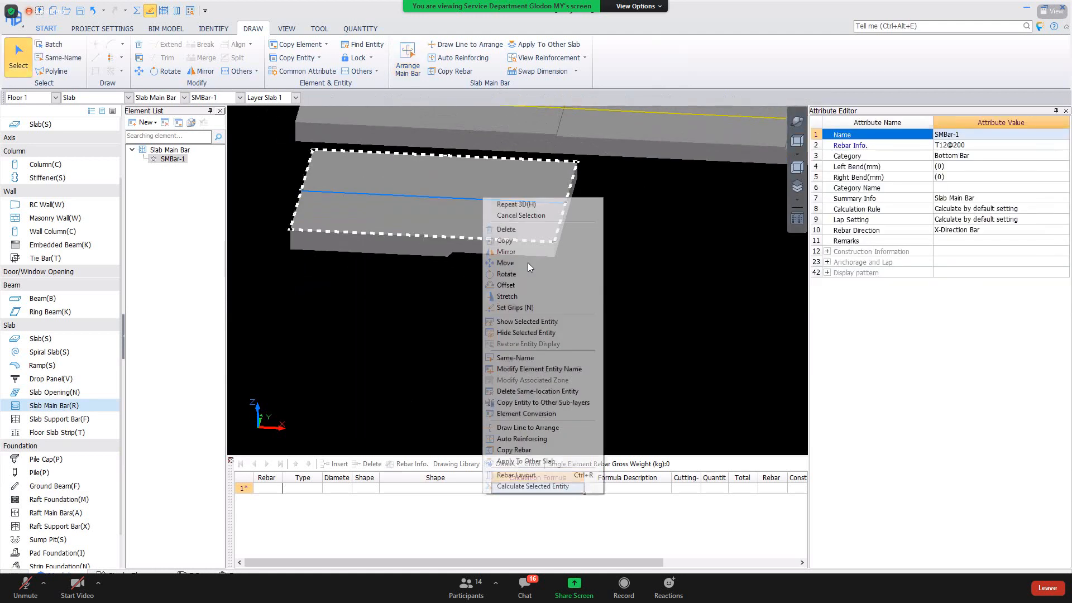
pyautogui.click(511, 483)
pyautogui.press('Return')
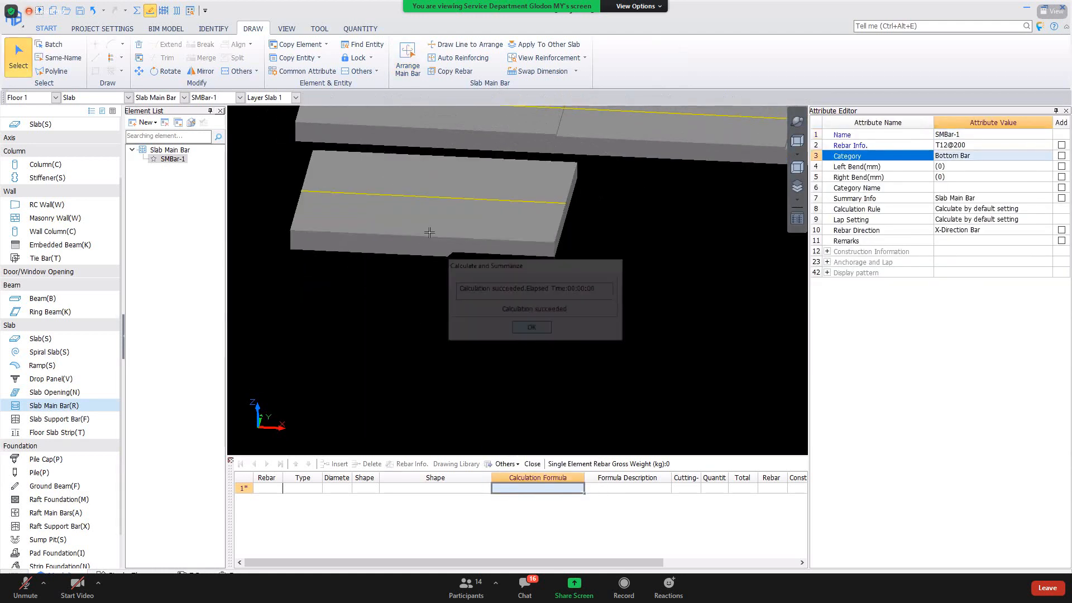
# Display the calculated bottom bar's reinforcement in 3D and examine how it bends and anchors at the sloped soffit transition.
pyautogui.click(417, 200)
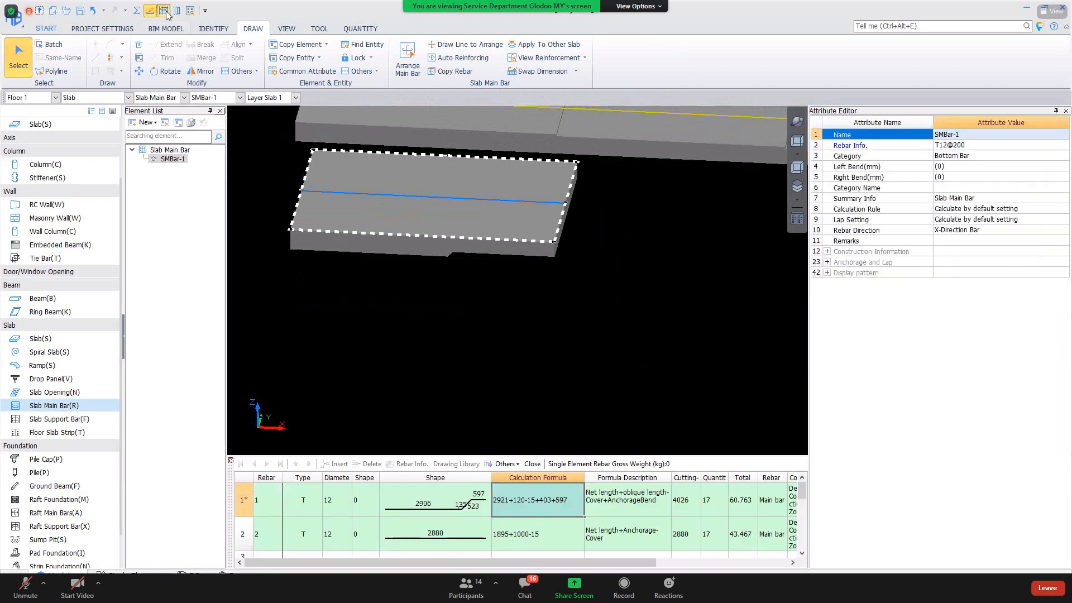
pyautogui.scroll(5, 508, 242)
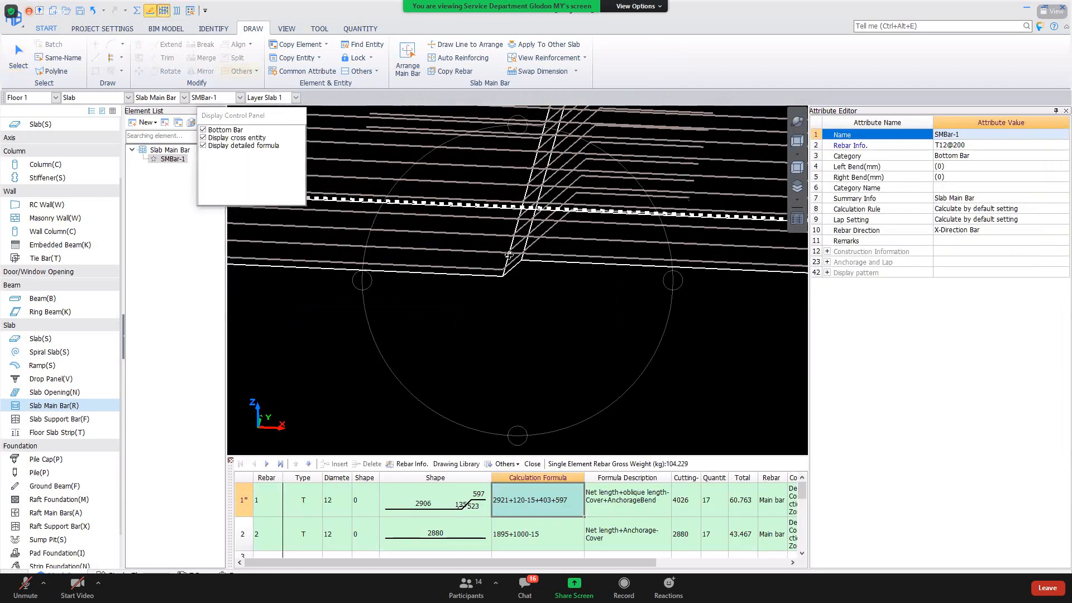
pyautogui.moveTo(508, 243); pyautogui.dragTo(514, 237)
# Review the slab calculation rule for a section change with a drop on bottom.
pyautogui.click(102, 29)
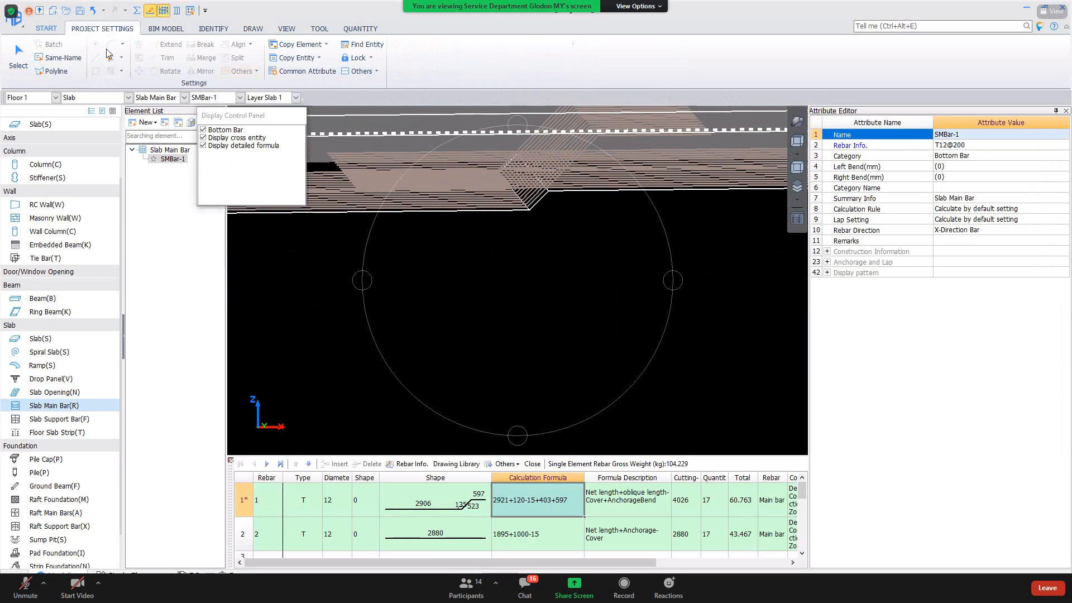
pyautogui.scroll(-7, 537, 305)
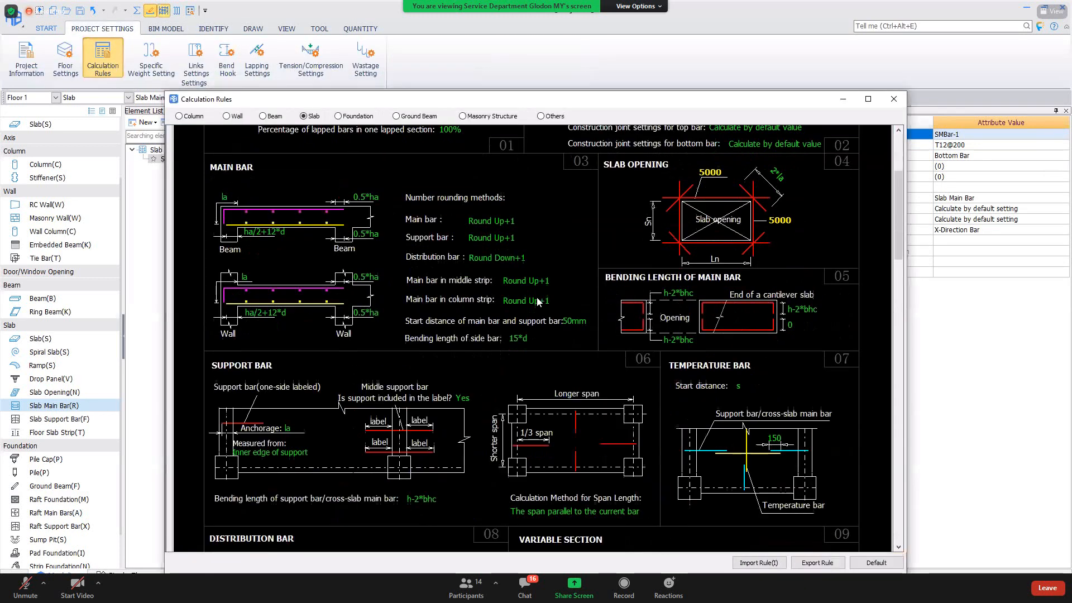
pyautogui.scroll(-10, 541, 285)
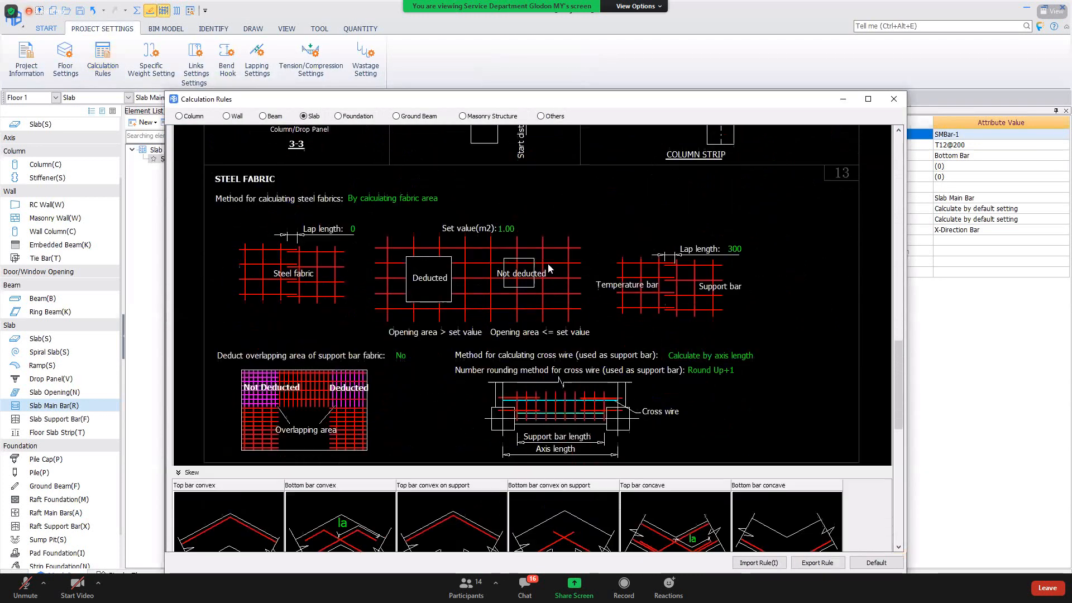
pyautogui.scroll(-5, 531, 289)
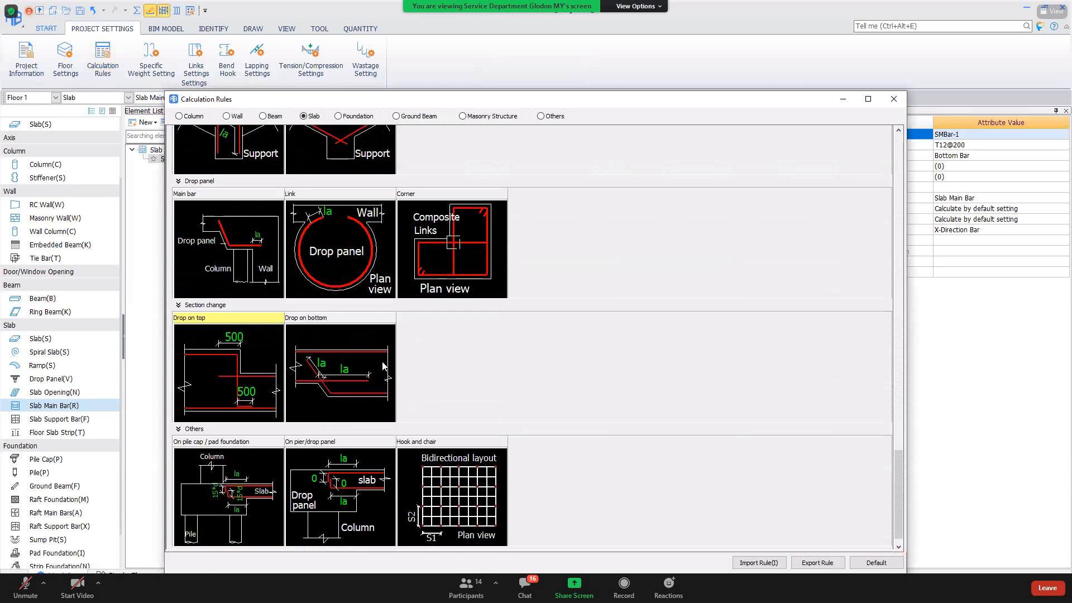
pyautogui.moveTo(383, 366)
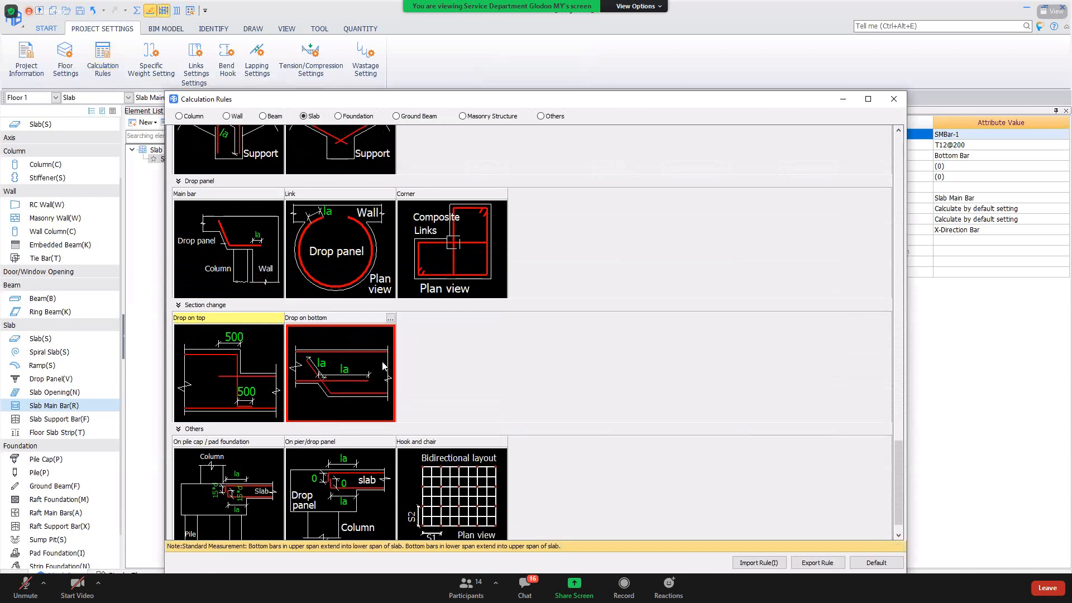
pyautogui.click(383, 367)
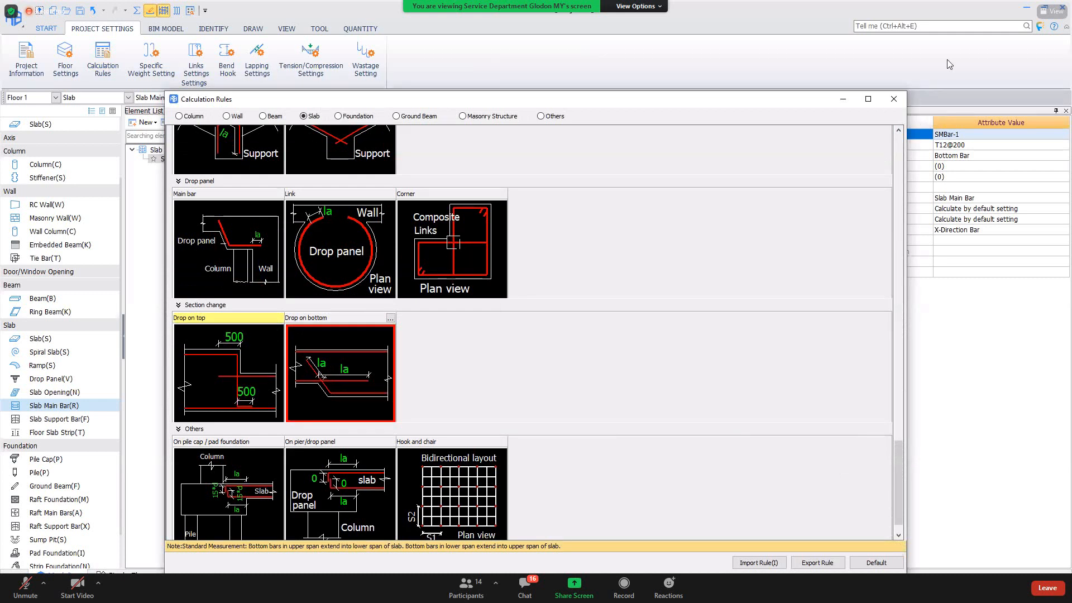
pyautogui.click(894, 99)
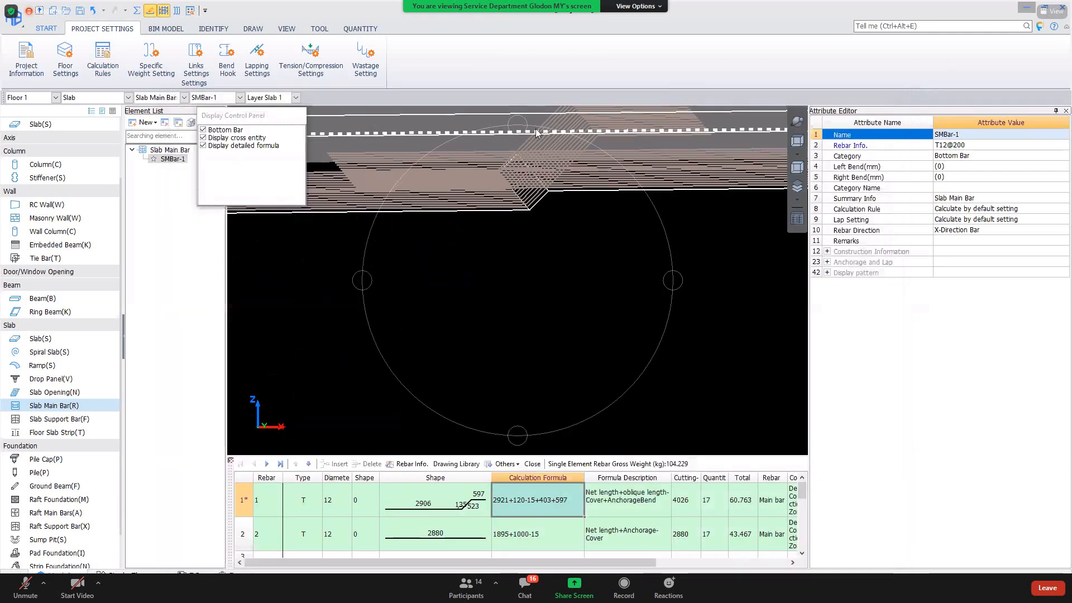
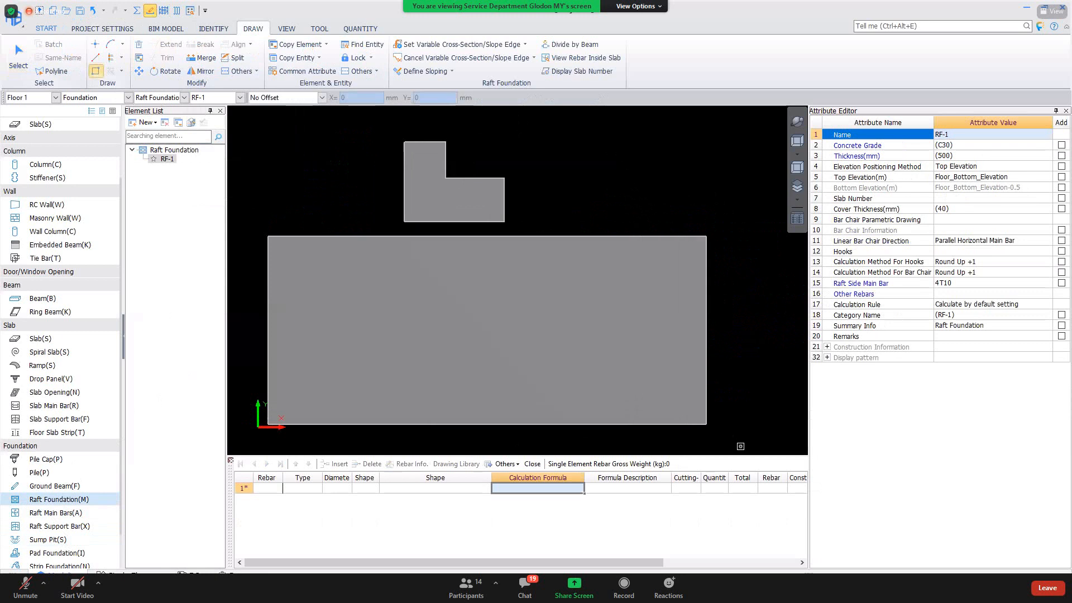
# Finish the large rectangular RF-1 raft below the L-shaped raft and place an SP-1 sump pit in its upper-left area.
pyautogui.click(741, 448)
pyautogui.press('Escape')
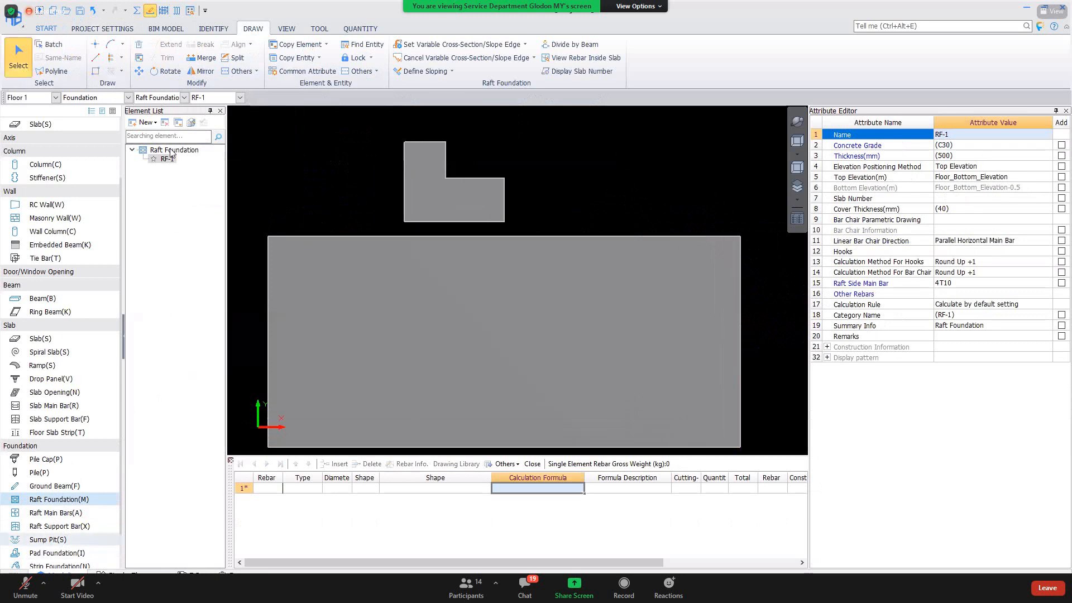
pyautogui.click(48, 539)
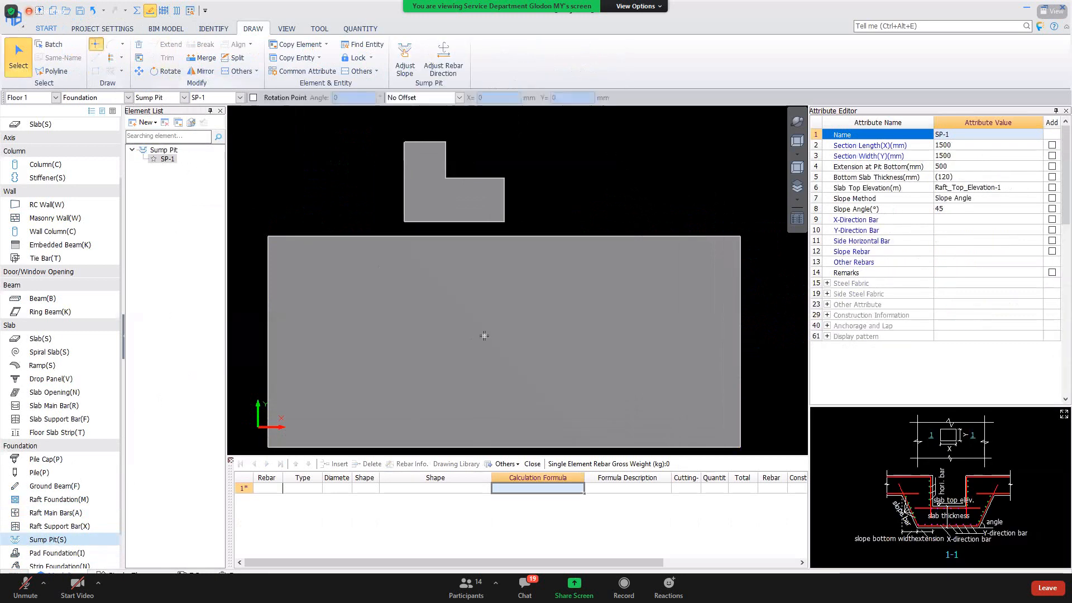
pyautogui.click(339, 289)
pyautogui.press('Escape')
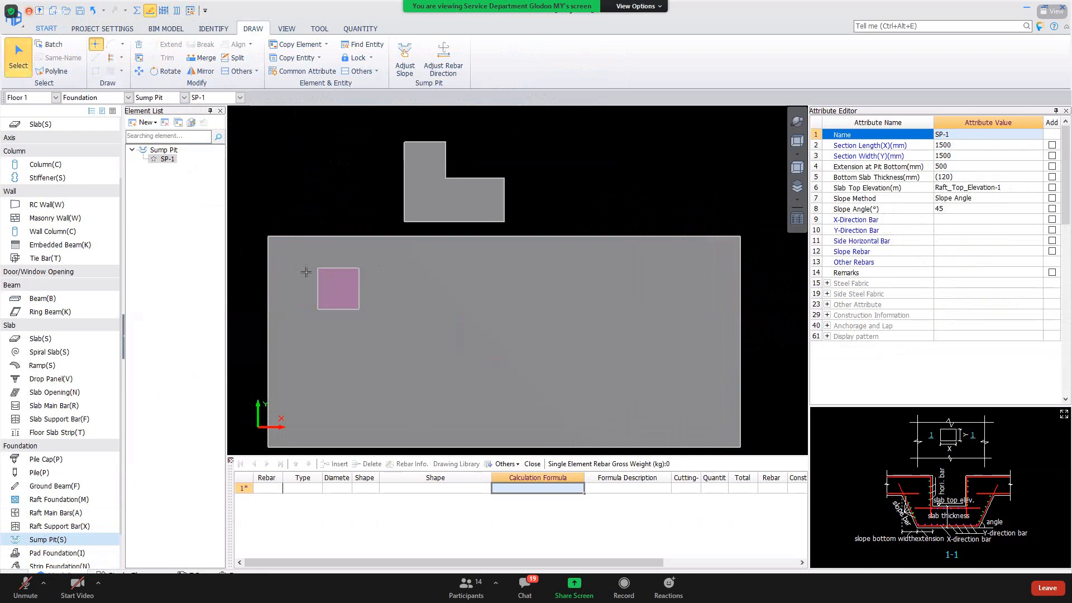
# Calculate the placed SP-1 sump pit on its own.
pyautogui.scroll(5, 312, 262)
pyautogui.click(516, 439)
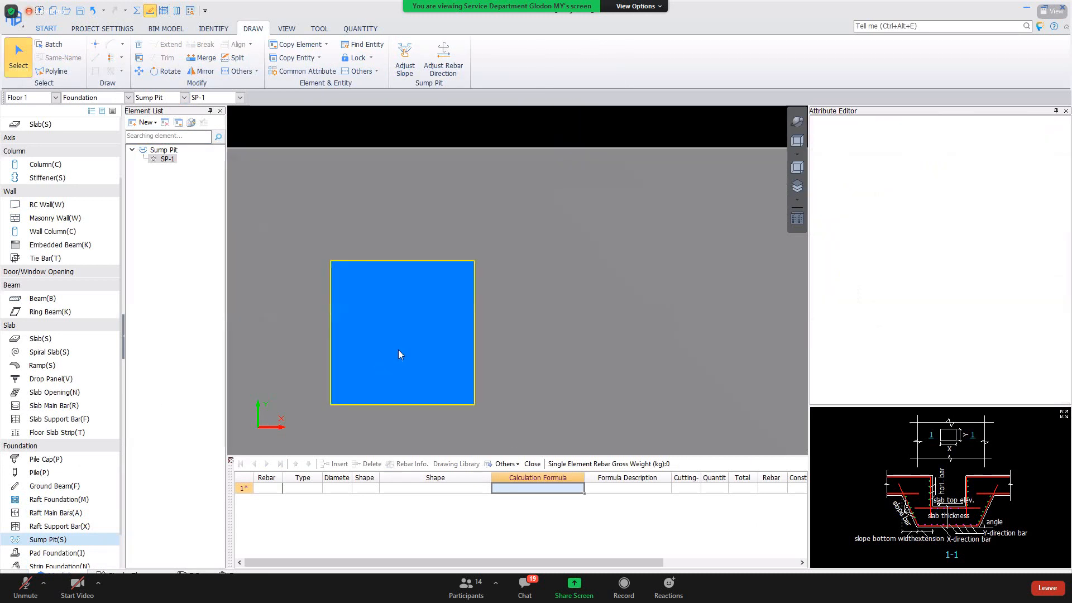
pyautogui.rightClick(368, 359)
pyautogui.click(407, 347)
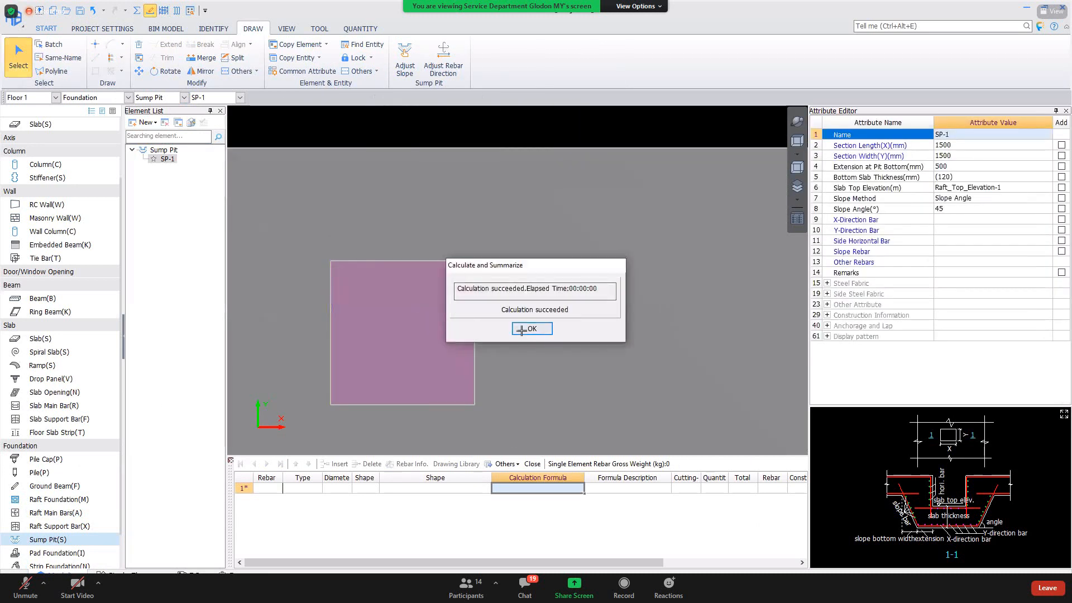
pyautogui.click(516, 326)
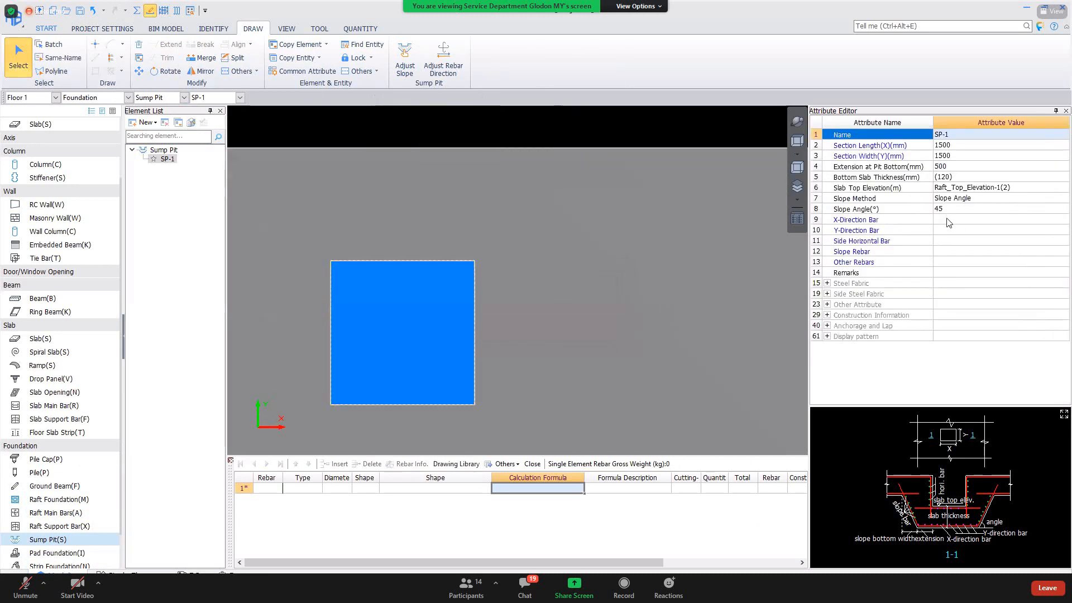
# Open the selected sump pit's parametric drawing and enlarge it beside its attributes to read the reinforcement labels.
pyautogui.click(1063, 421)
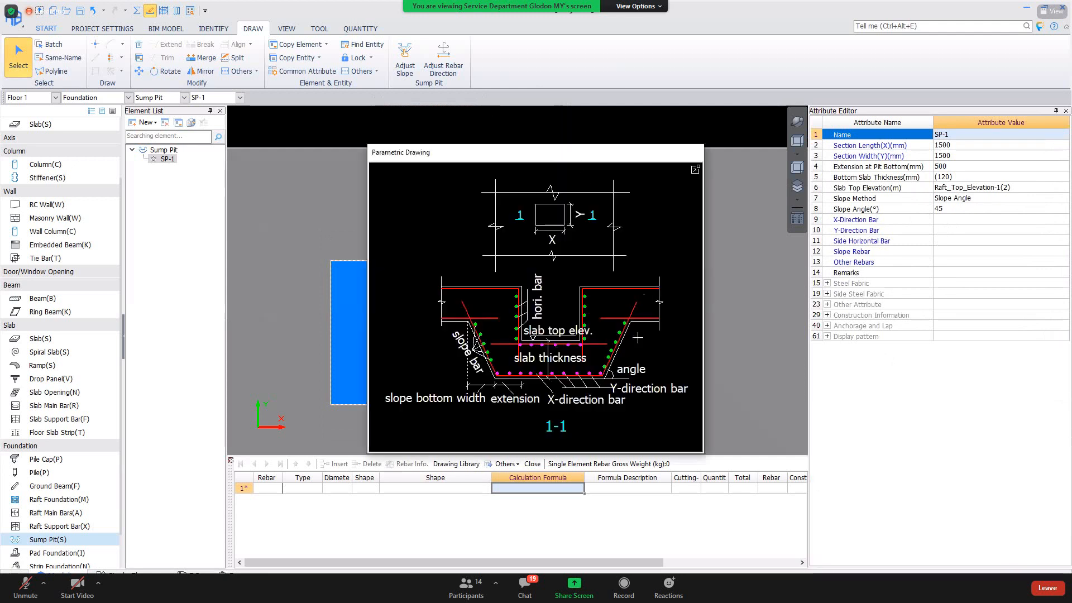
pyautogui.moveTo(558, 152); pyautogui.dragTo(470, 106)
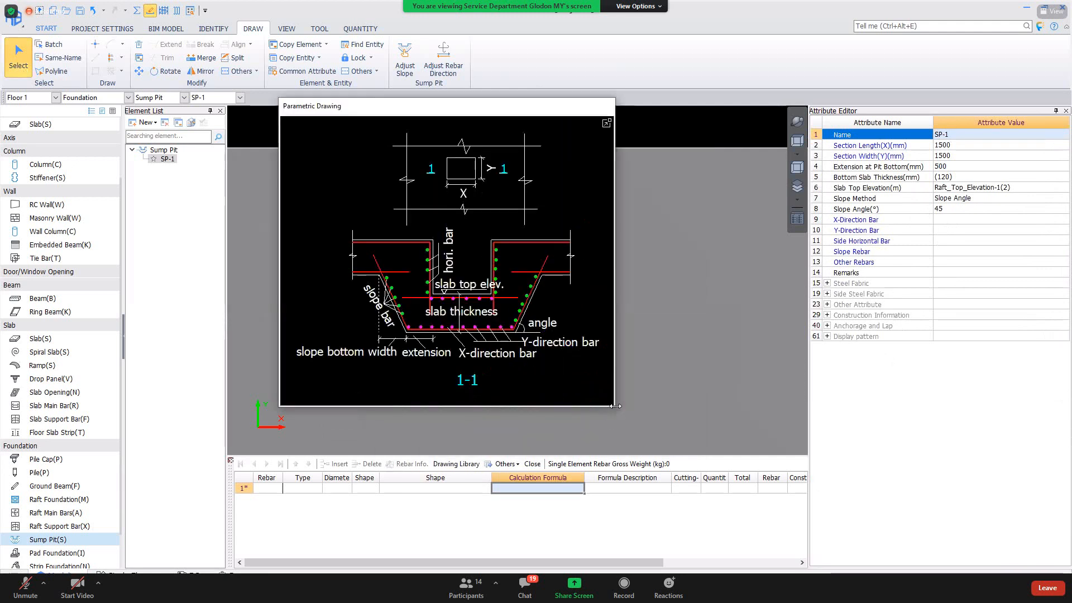
pyautogui.moveTo(615, 406); pyautogui.dragTo(724, 406)
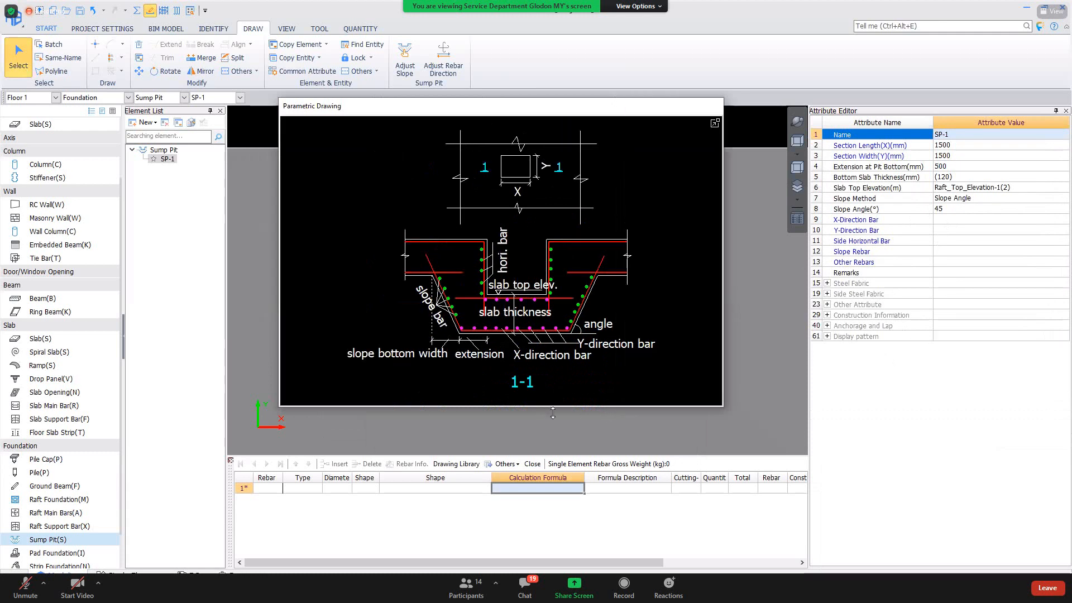
pyautogui.moveTo(554, 408); pyautogui.dragTo(554, 544)
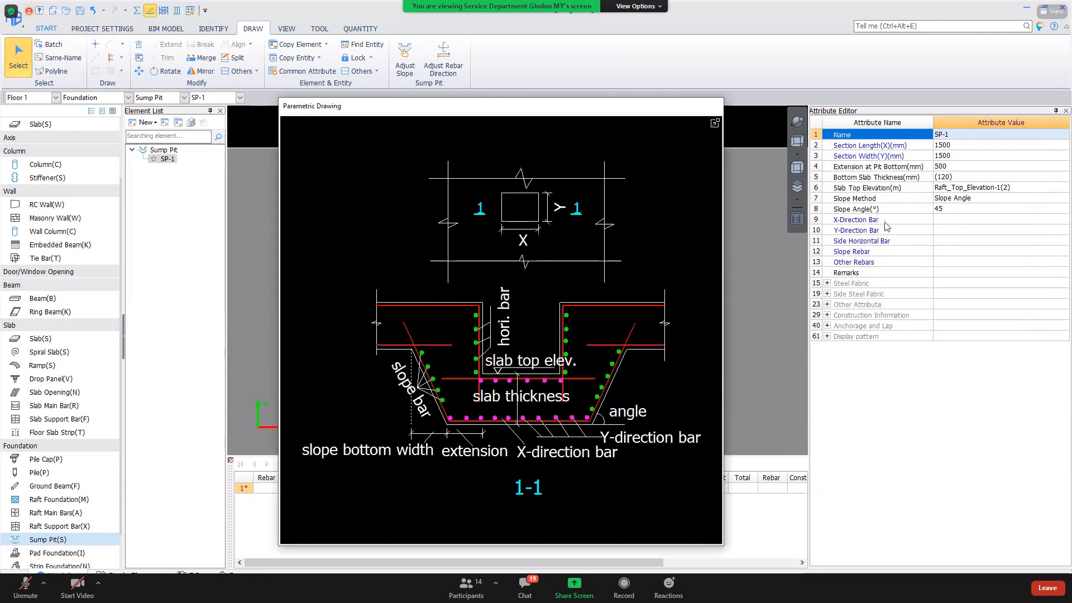
# Set the sump pit's X-Direction Bar to T10@150, matching it to the labelled bar in the parametric drawing.
pyautogui.click(874, 223)
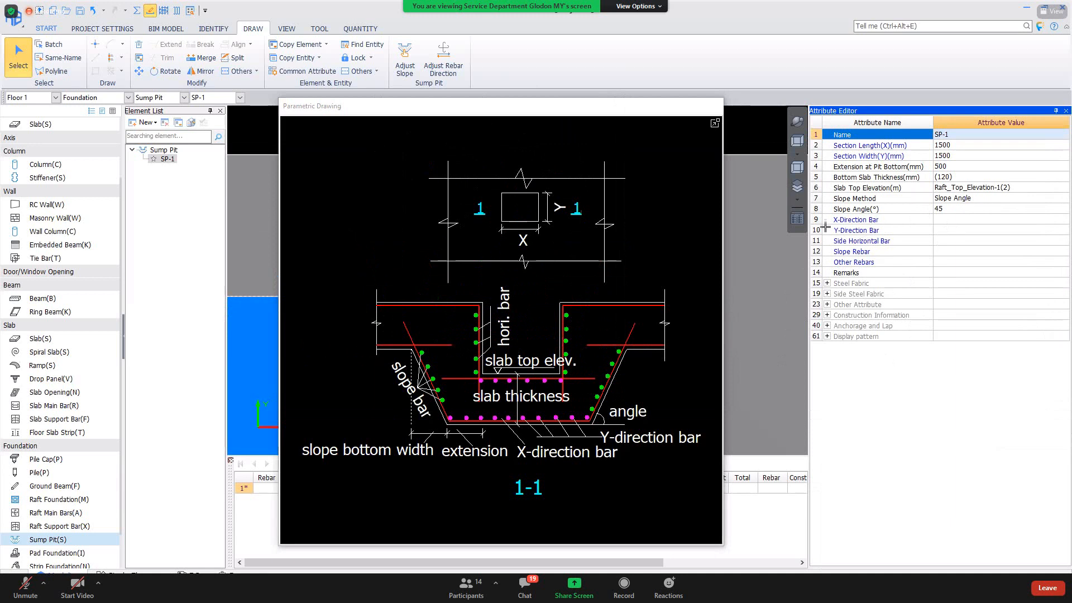
pyautogui.click(589, 449)
pyautogui.click(580, 444)
pyautogui.click(964, 212)
pyautogui.click(966, 221)
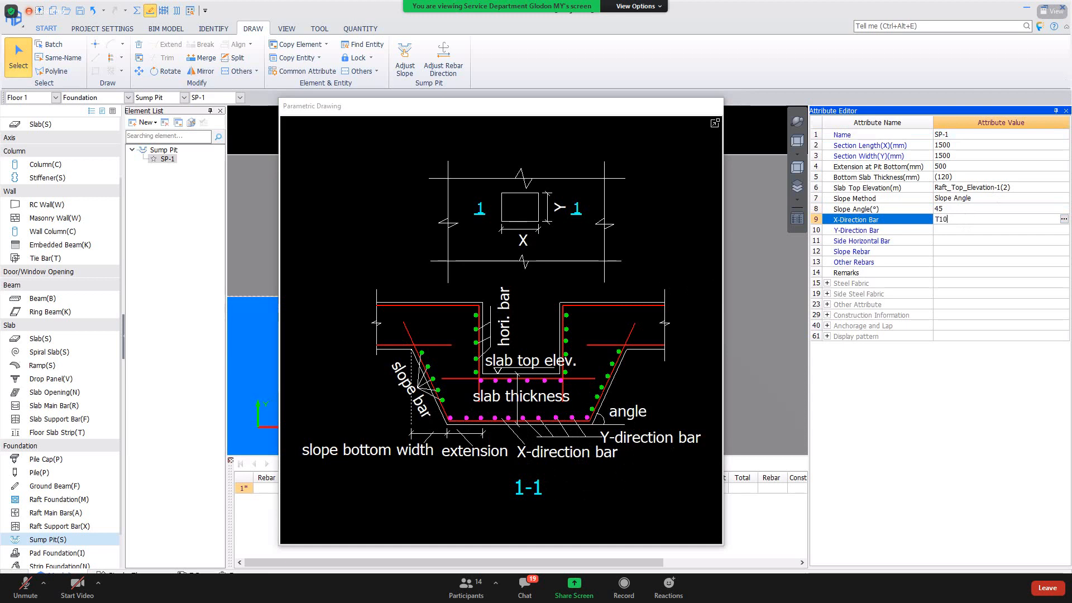
pyautogui.write('T10@150')
pyautogui.press('Return')
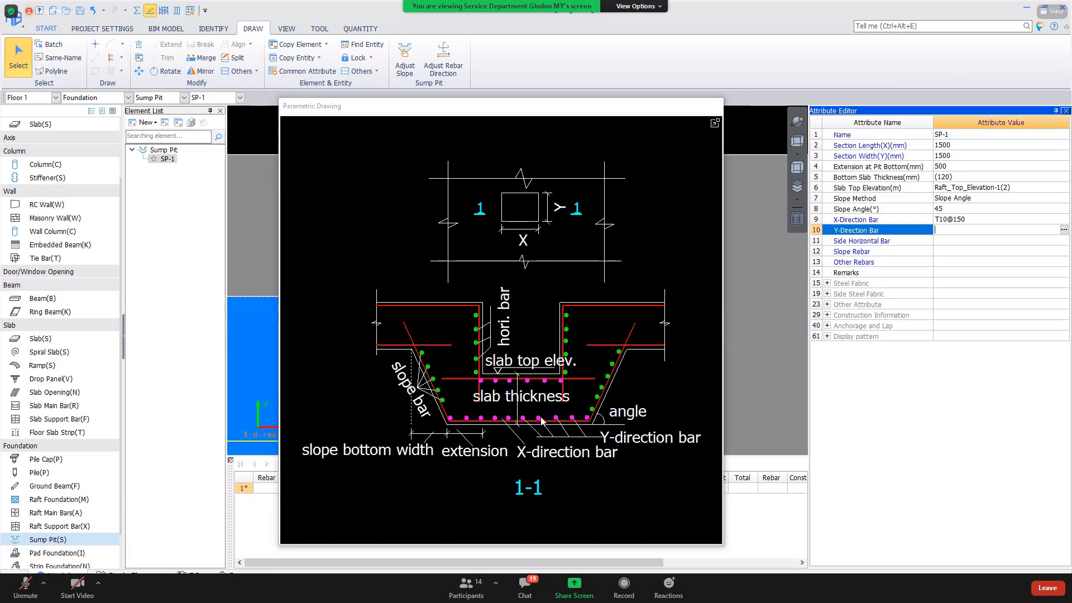
# Set the sump pit's Y-Direction Bar to T12@150.
pyautogui.press('ctrl')
pyautogui.press('ctrl')
pyautogui.press('ctrl')
pyautogui.click(971, 221)
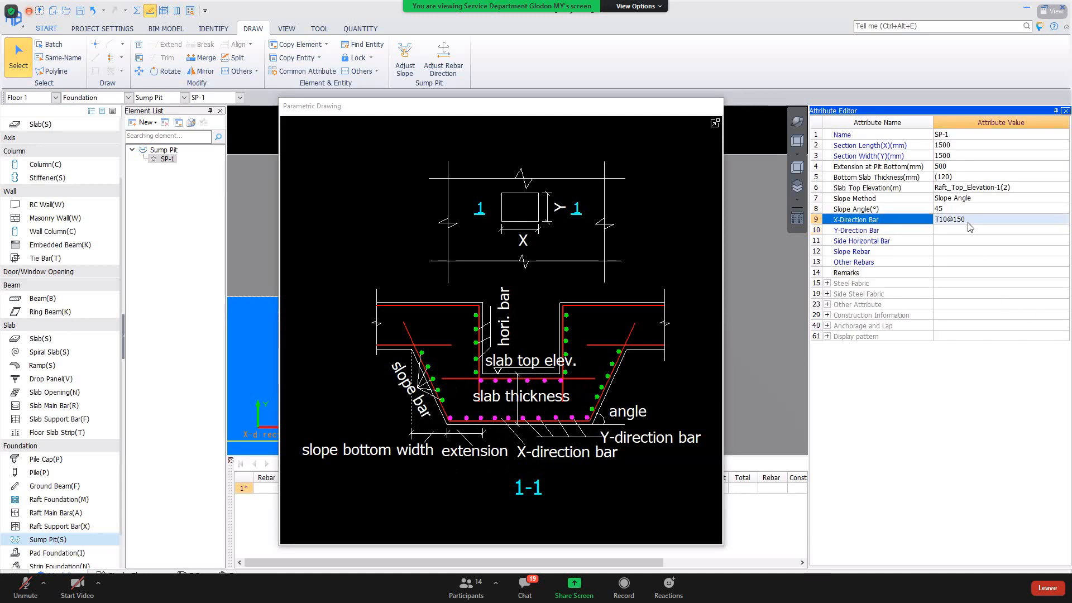
pyautogui.click(970, 230)
pyautogui.write('T12@150')
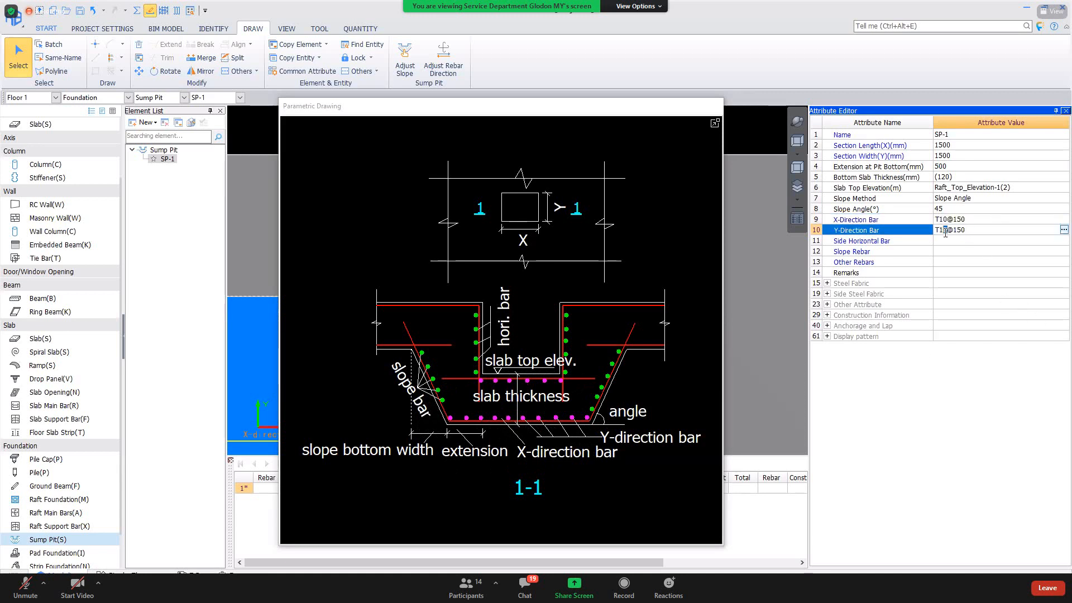
# Set the sump pit's Side Horizontal Bar to T14@150, matching it to the horizontal bar in the parametric drawing.
pyautogui.click(959, 263)
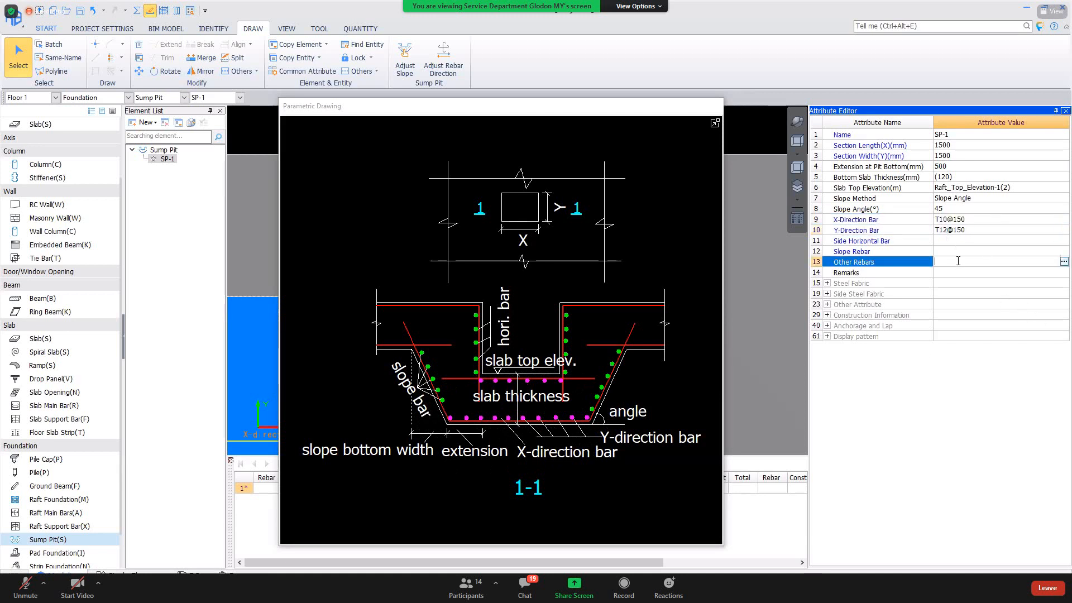
pyautogui.click(935, 242)
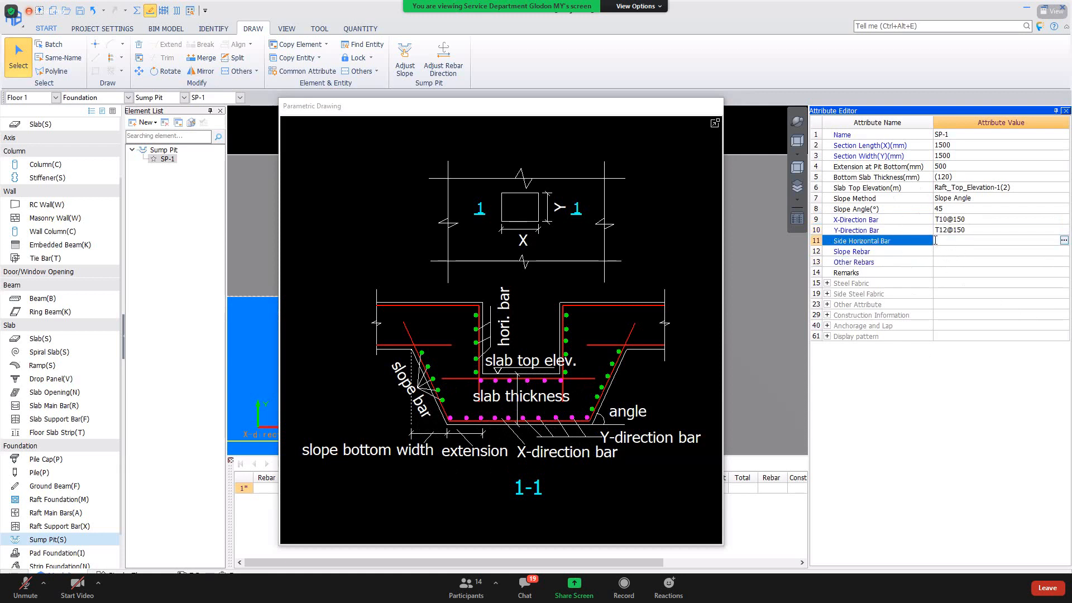
pyautogui.click(478, 322)
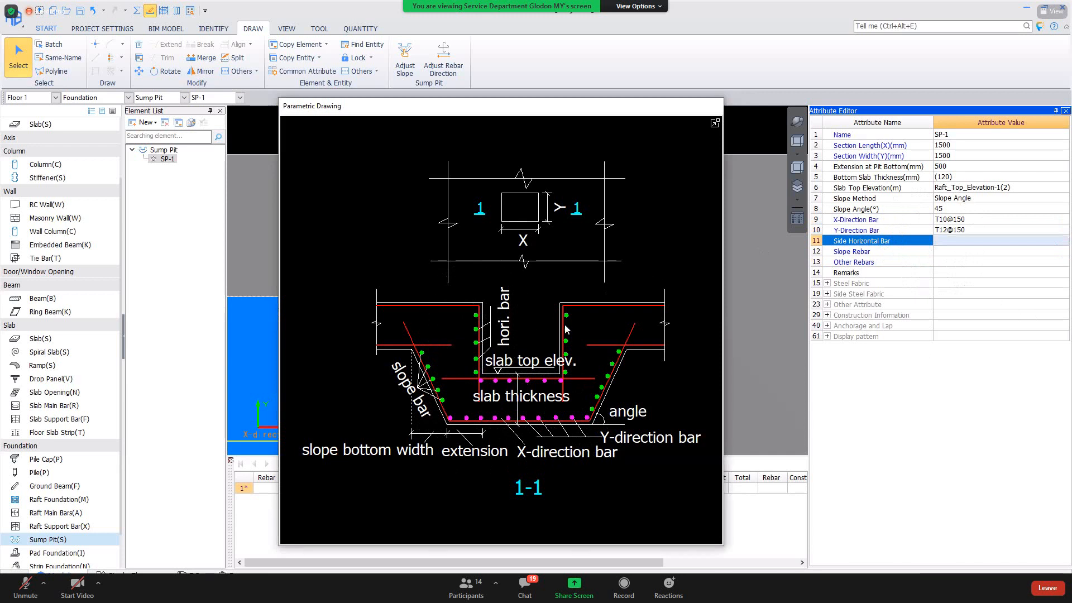
pyautogui.click(983, 230)
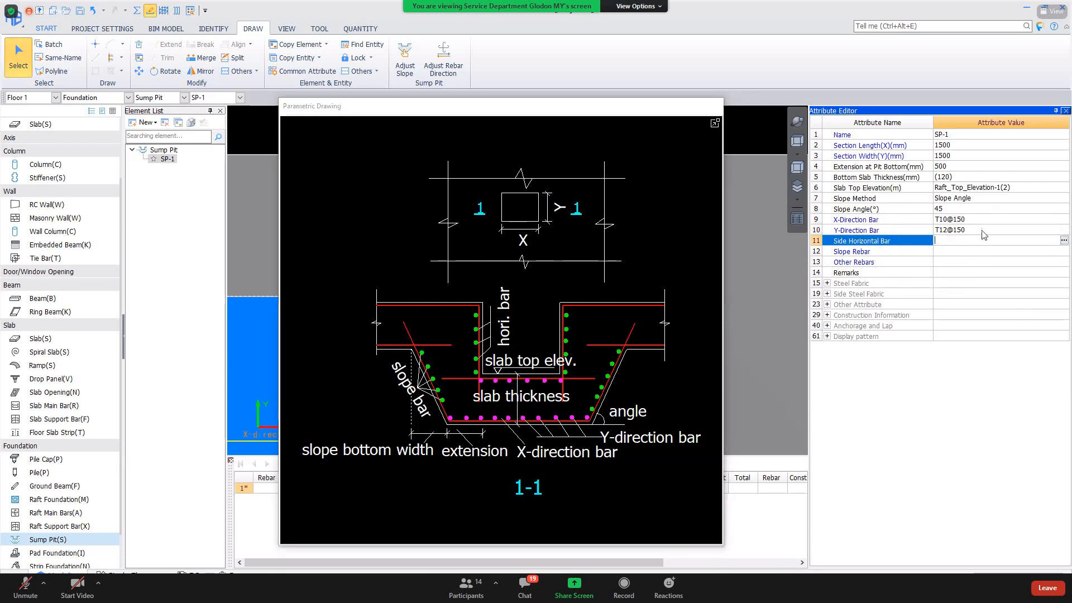
pyautogui.hotkey('ctrl', 'c')
pyautogui.click(961, 240)
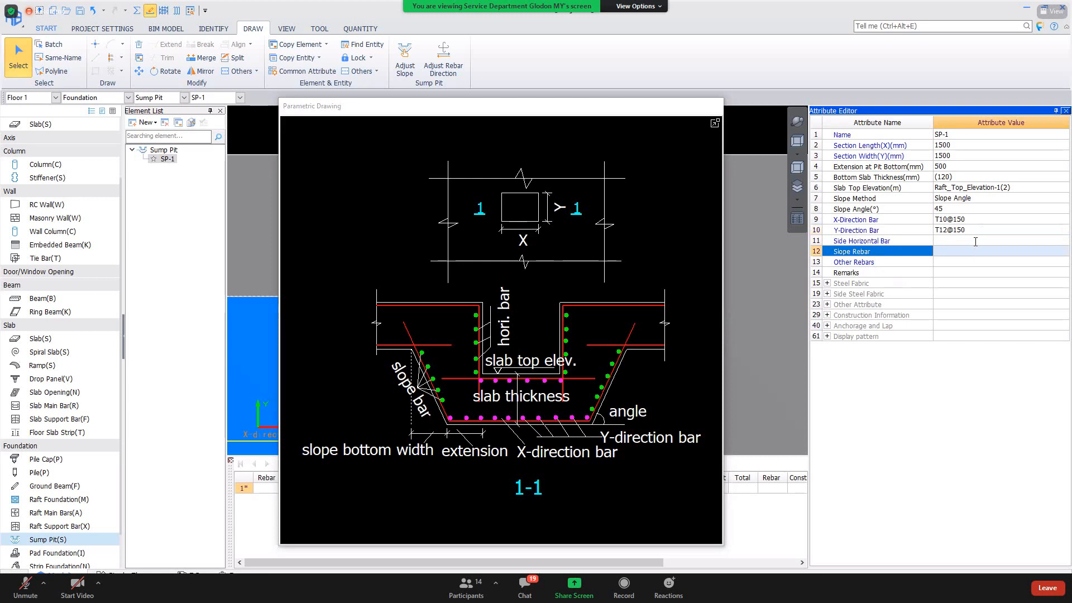
pyautogui.hotkey('ctrl', 'v')
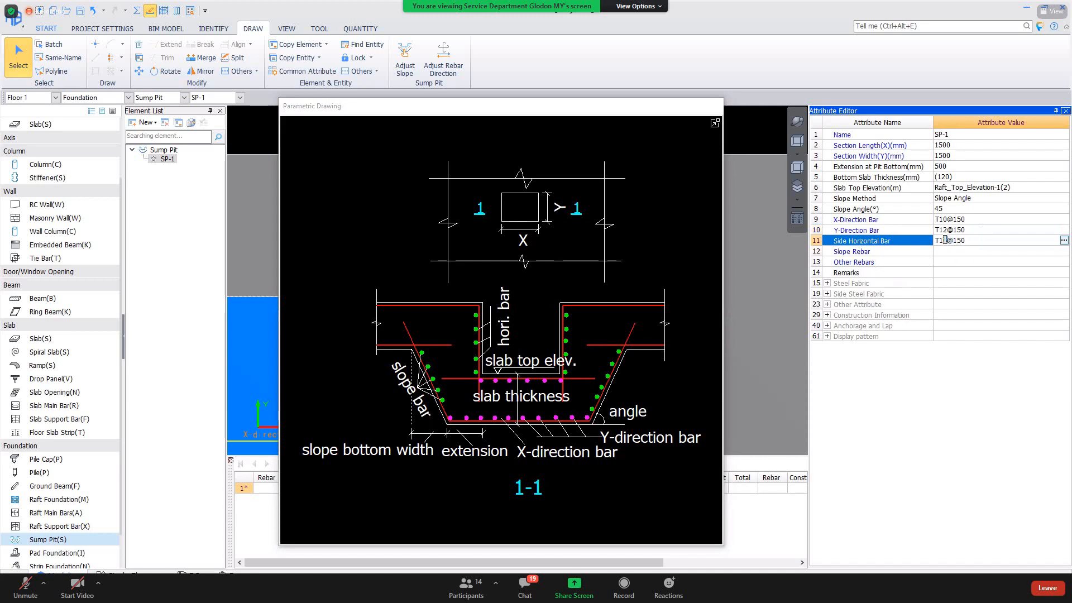
pyautogui.press('BackSpace')
pyautogui.write('4')
pyautogui.click(949, 262)
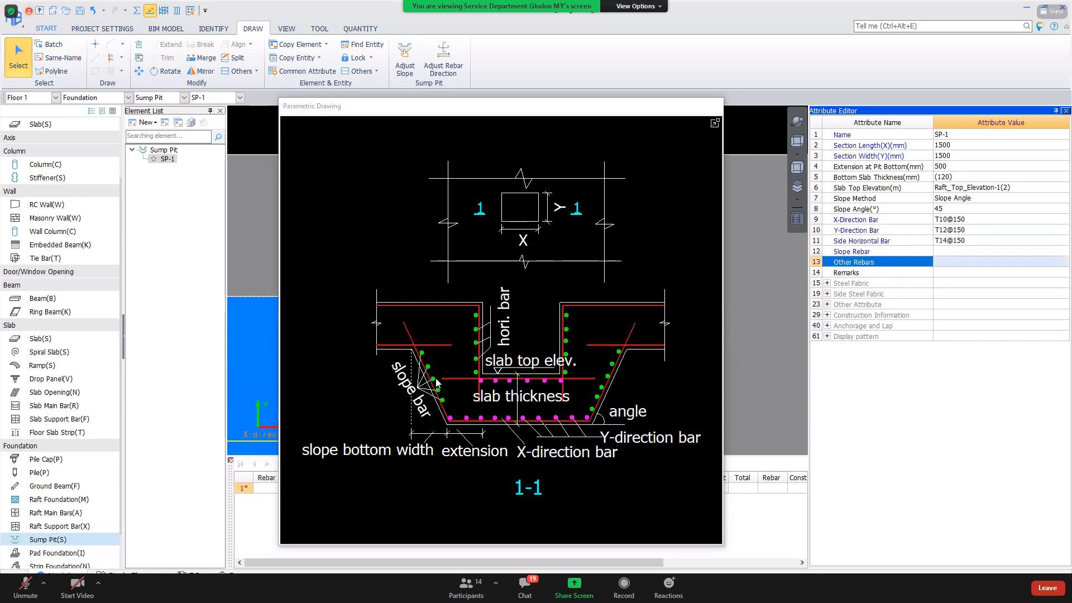
# Set the sump pit's Slope Rebar to T20@150 and return the enlarged parametric drawing to its docked position.
pyautogui.click(949, 252)
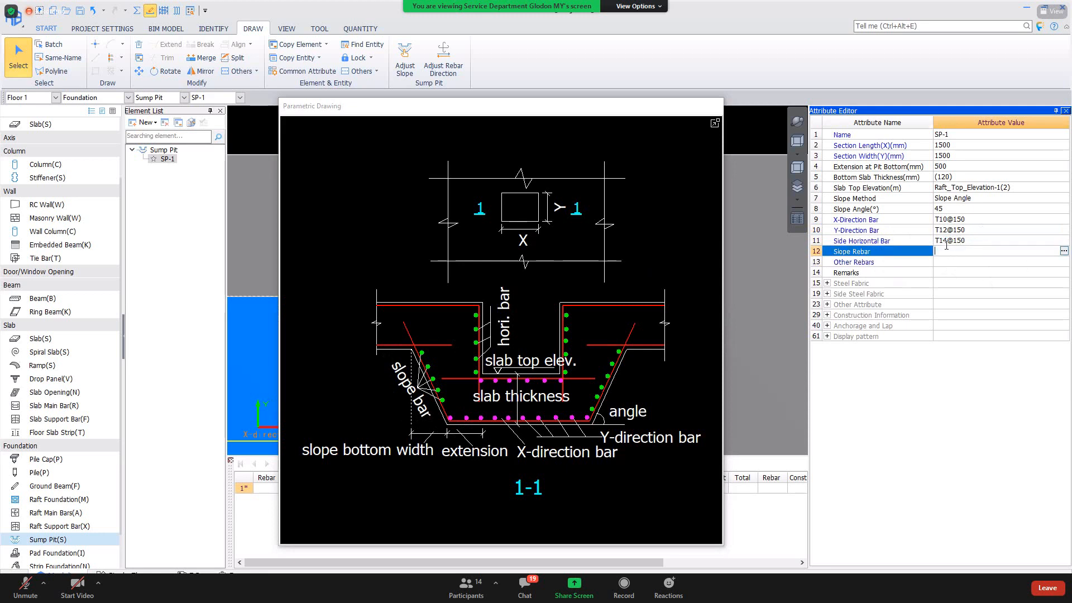
pyautogui.hotkey('ctrl', 'v')
pyautogui.press('BackSpace')
pyautogui.press('BackSpace')
pyautogui.write('20')
pyautogui.click(930, 261)
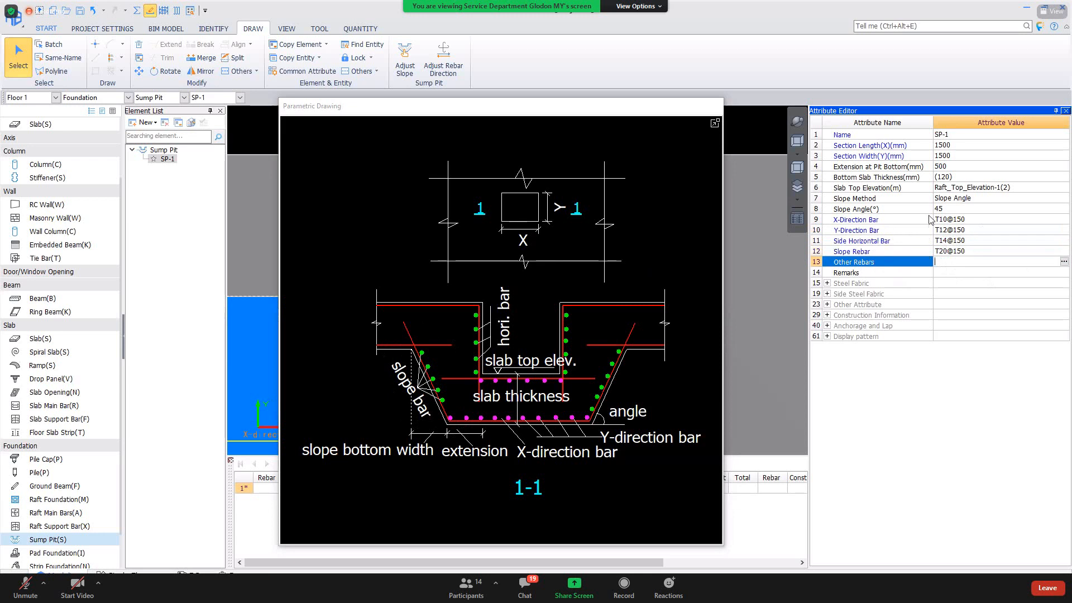
pyautogui.click(715, 123)
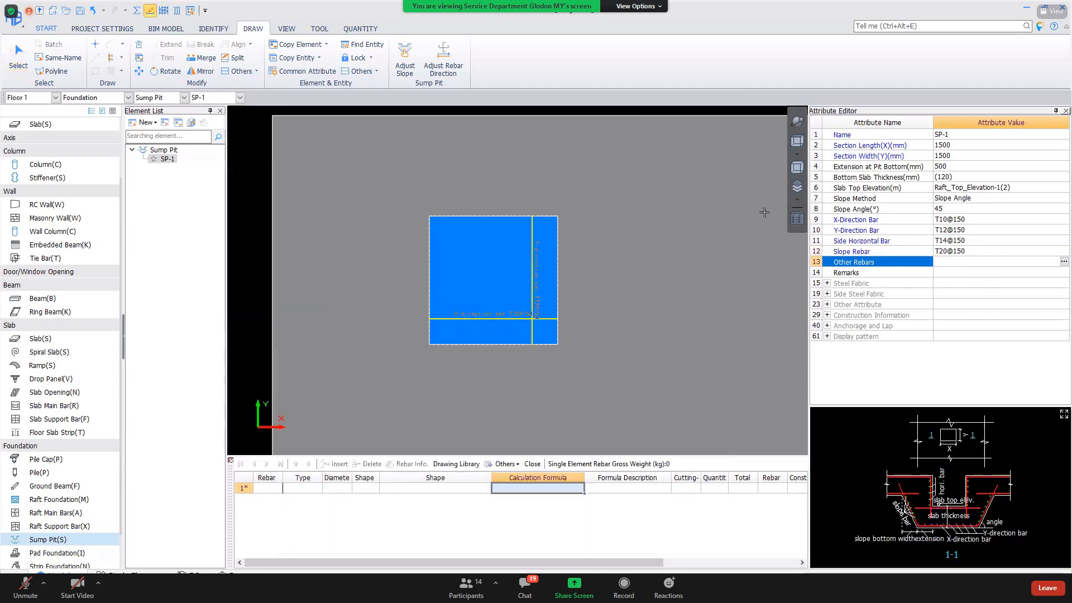
# Calculate the SP-1 sump pit on its own and inspect its calculated reinforcement in 3D.
pyautogui.rightClick(497, 284)
pyautogui.click(559, 537)
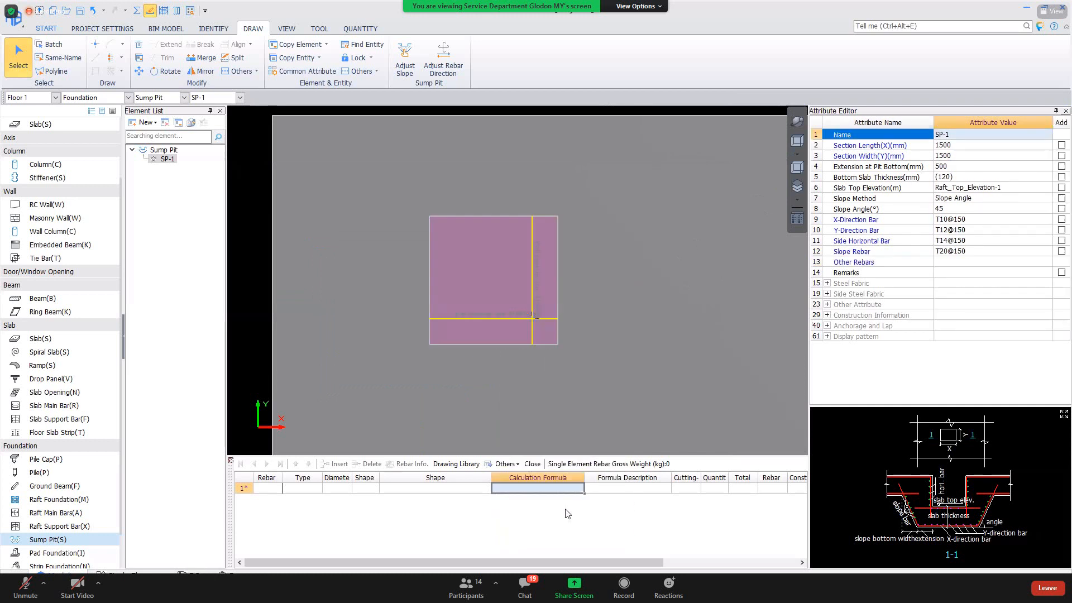
pyautogui.click(531, 329)
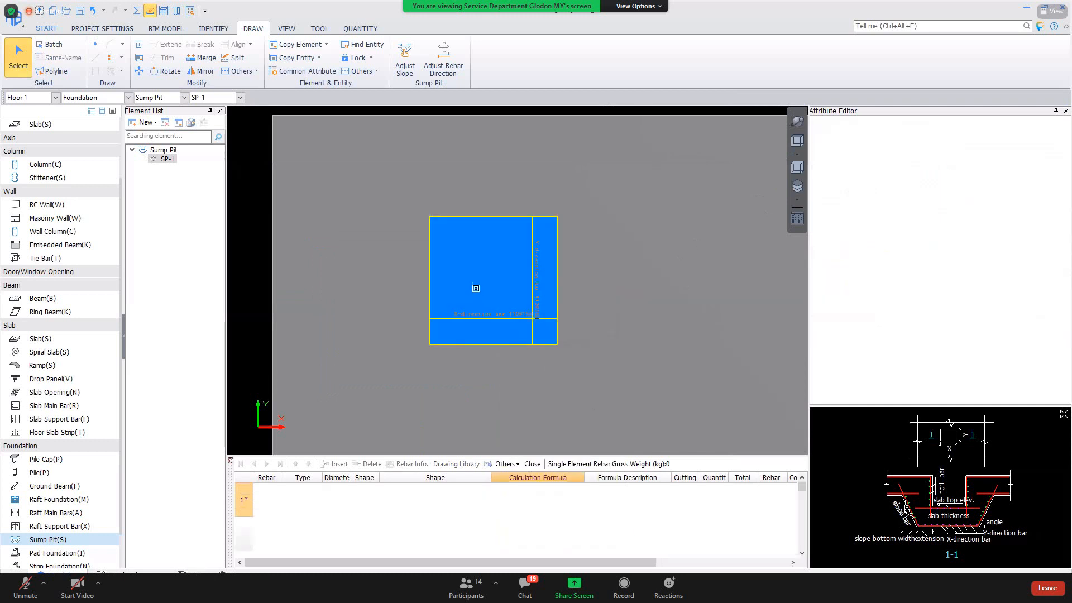
pyautogui.click(162, 10)
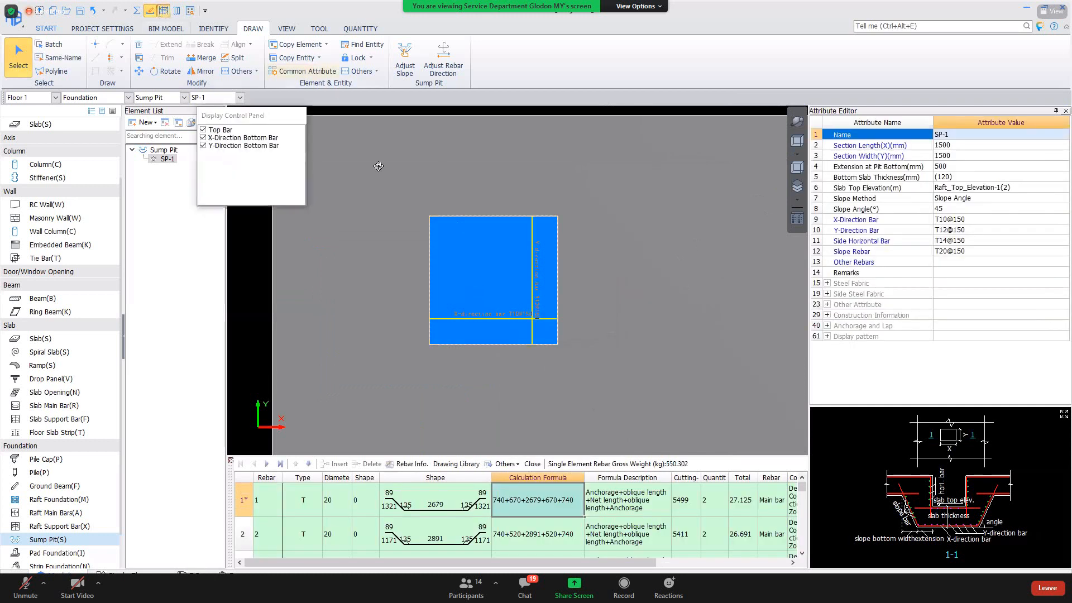
pyautogui.moveTo(509, 299); pyautogui.dragTo(512, 252)
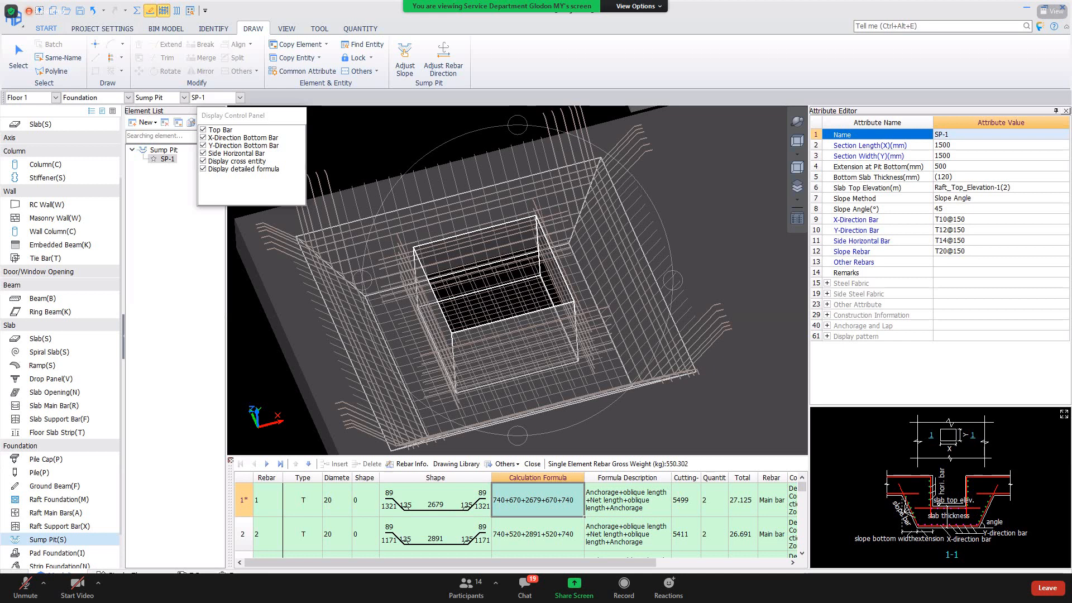
# Switch to the Calculation Rules assignment PDF in Adobe Acrobat Reader and examine the column/wall splicing and cranking details with their matching rule settings.
pyautogui.hotkey('alt', 'Tab')
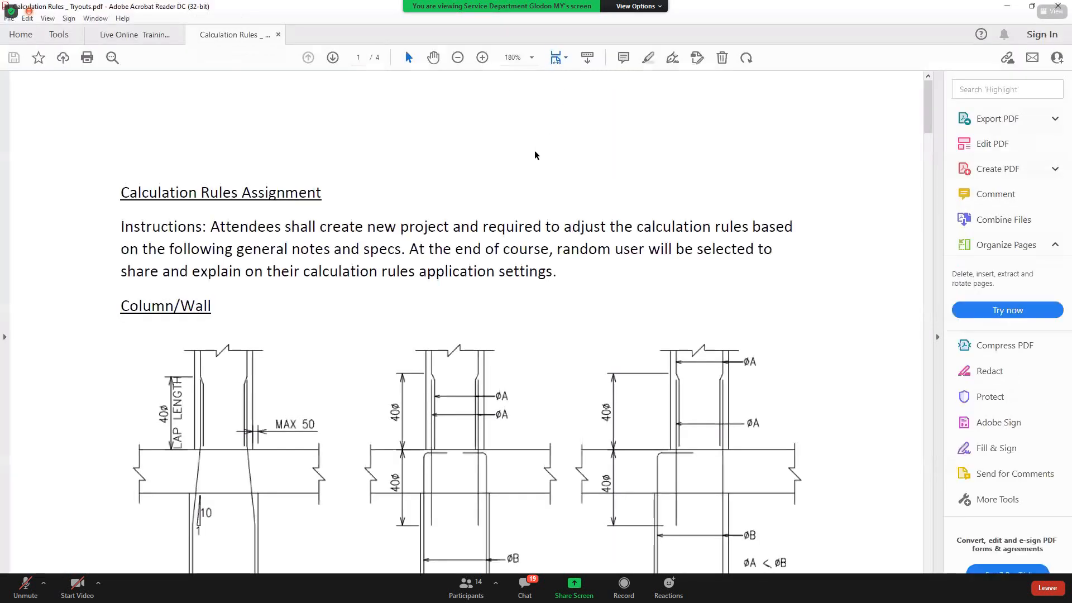
pyautogui.scroll(-3, 550, 183)
pyautogui.scroll(-5, 542, 177)
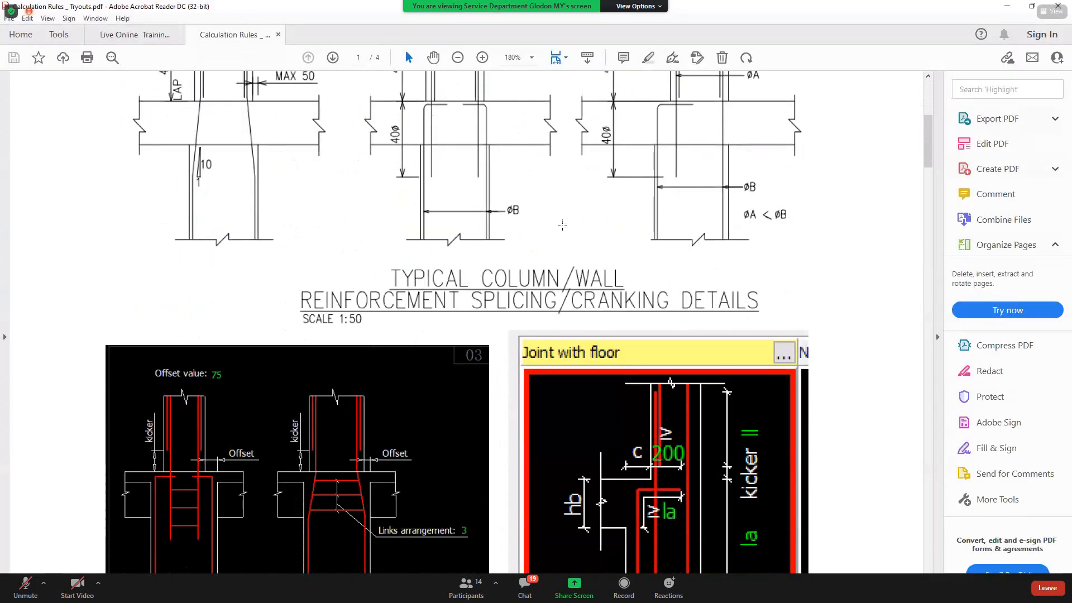
pyautogui.scroll(3, 567, 242)
pyautogui.scroll(-3, 567, 243)
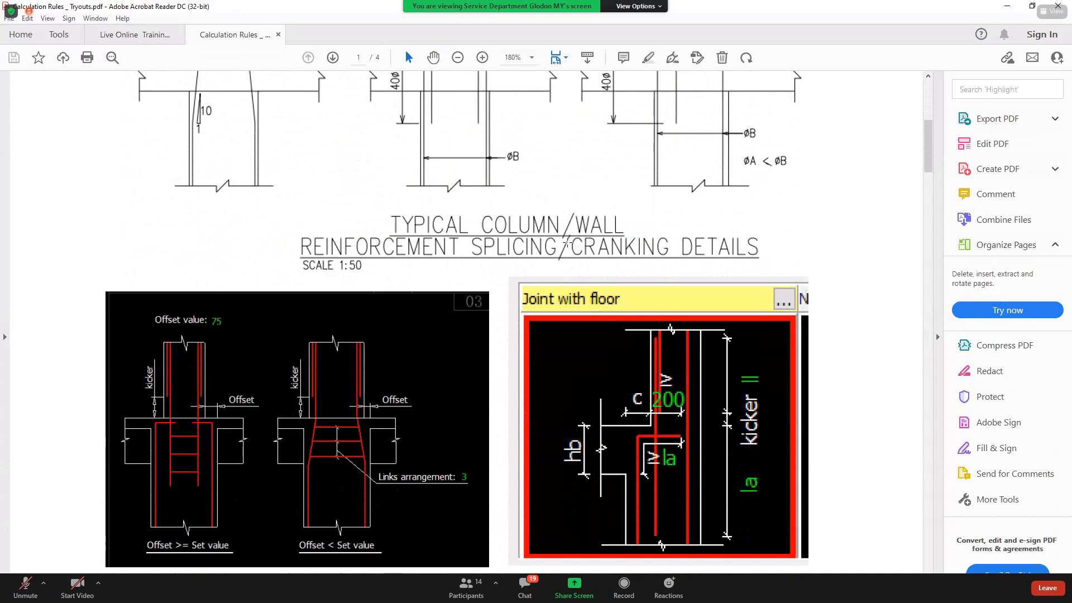
pyautogui.scroll(-3, 569, 244)
pyautogui.scroll(10, 581, 248)
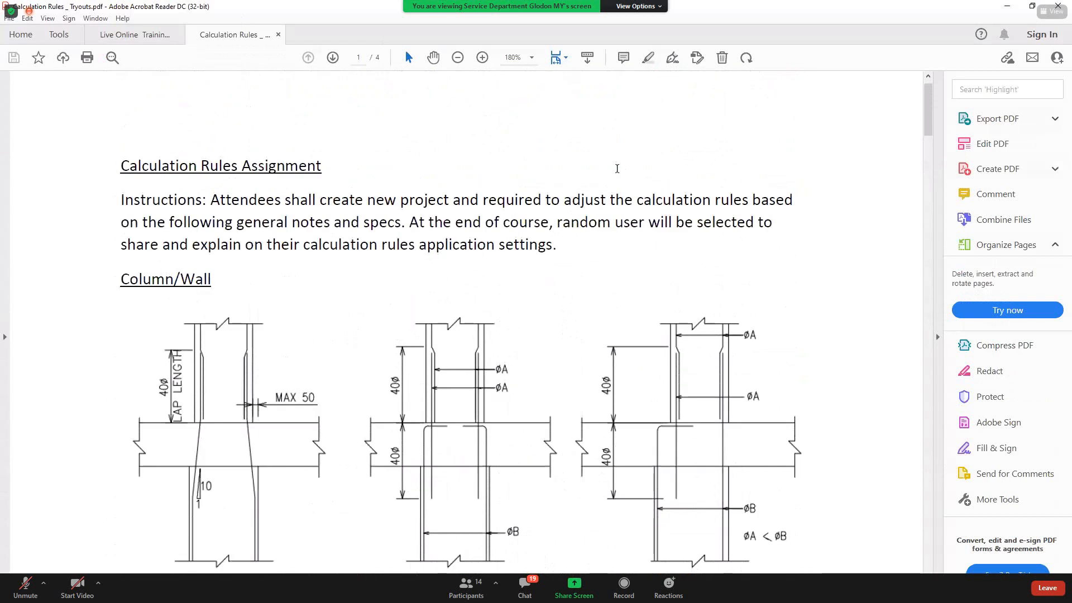
pyautogui.scroll(-2, 618, 180)
pyautogui.scroll(-2, 617, 179)
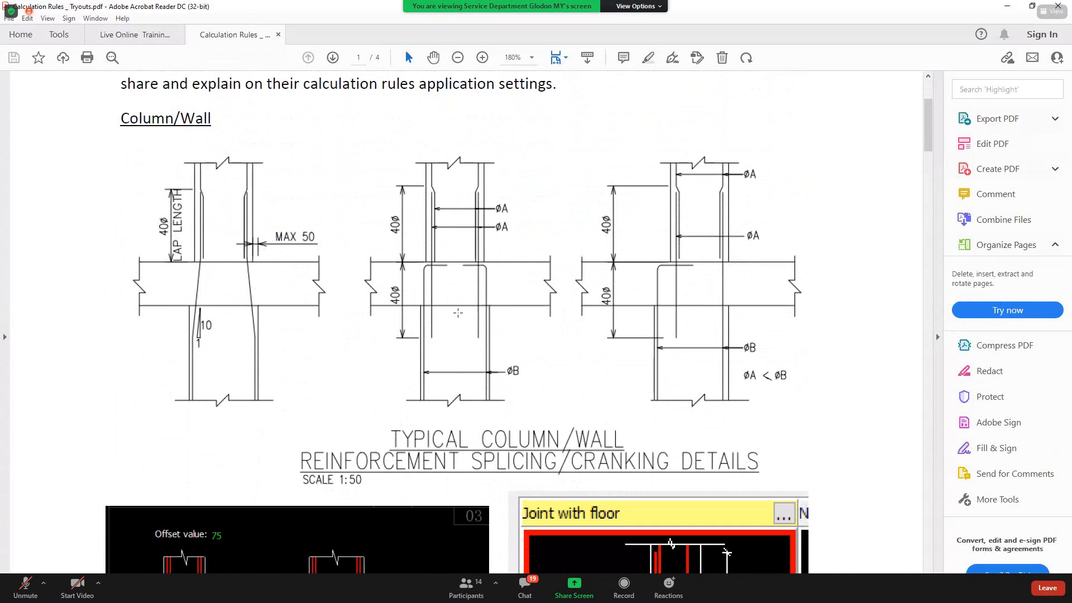
pyautogui.scroll(-5, 457, 315)
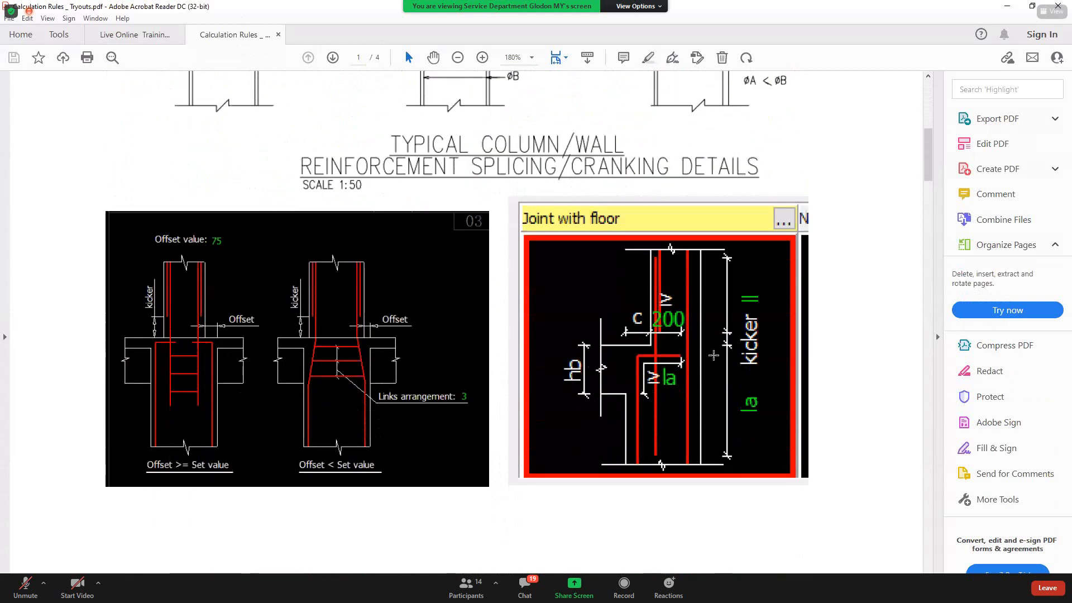
pyautogui.scroll(-2, 697, 349)
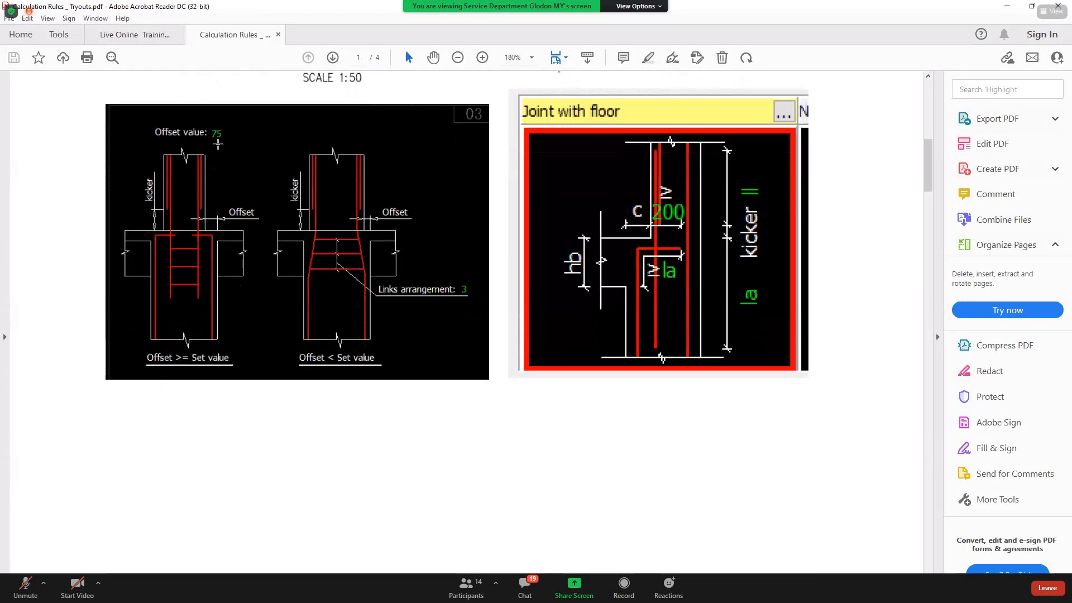
pyautogui.scroll(1, 697, 353)
pyautogui.scroll(-10, 542, 241)
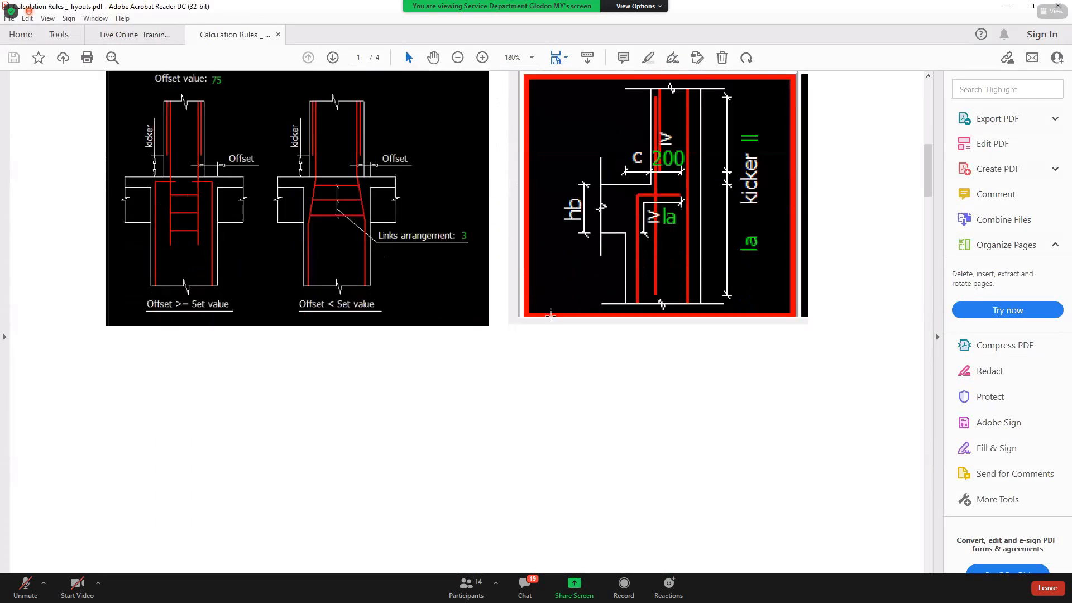
# Examine the reinforced wall details at the intersection and corner against the outer bar, inner bar and T-joint rule settings.
pyautogui.scroll(-4, 549, 293)
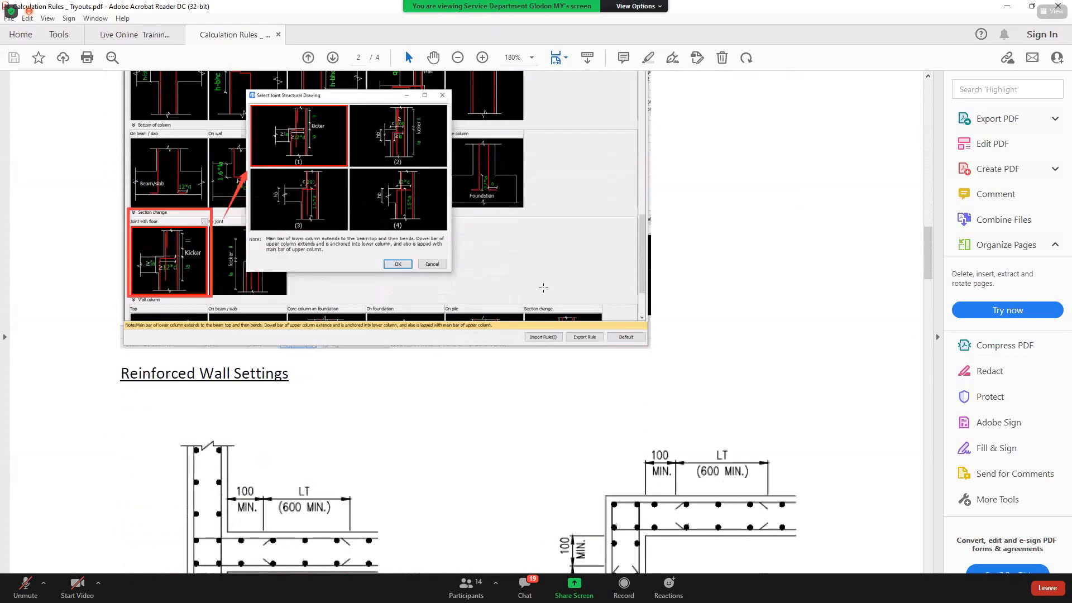
pyautogui.scroll(-2, 274, 251)
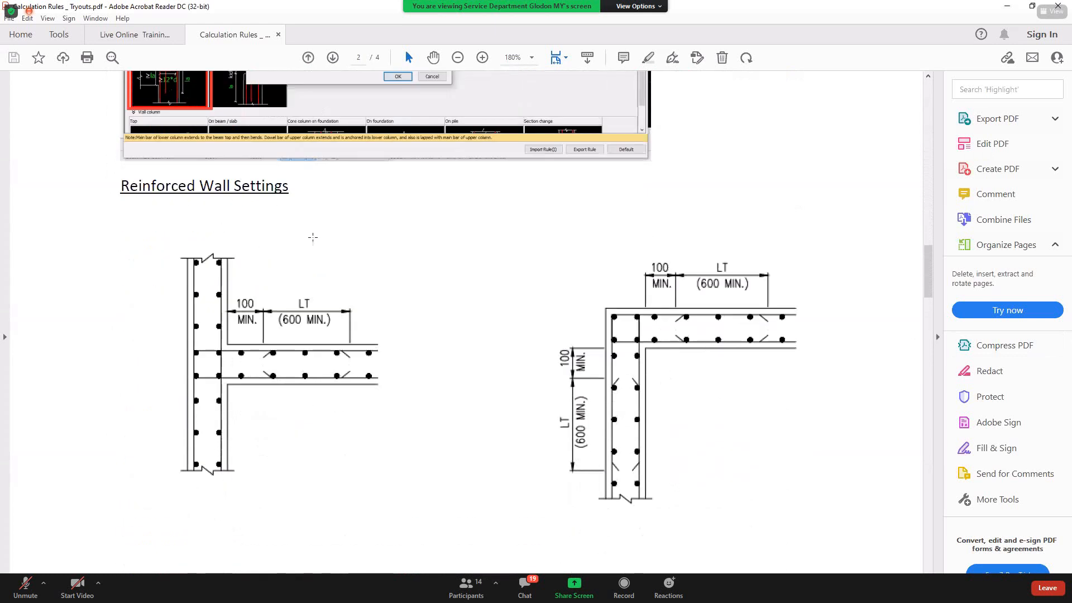
pyautogui.scroll(-10, 313, 238)
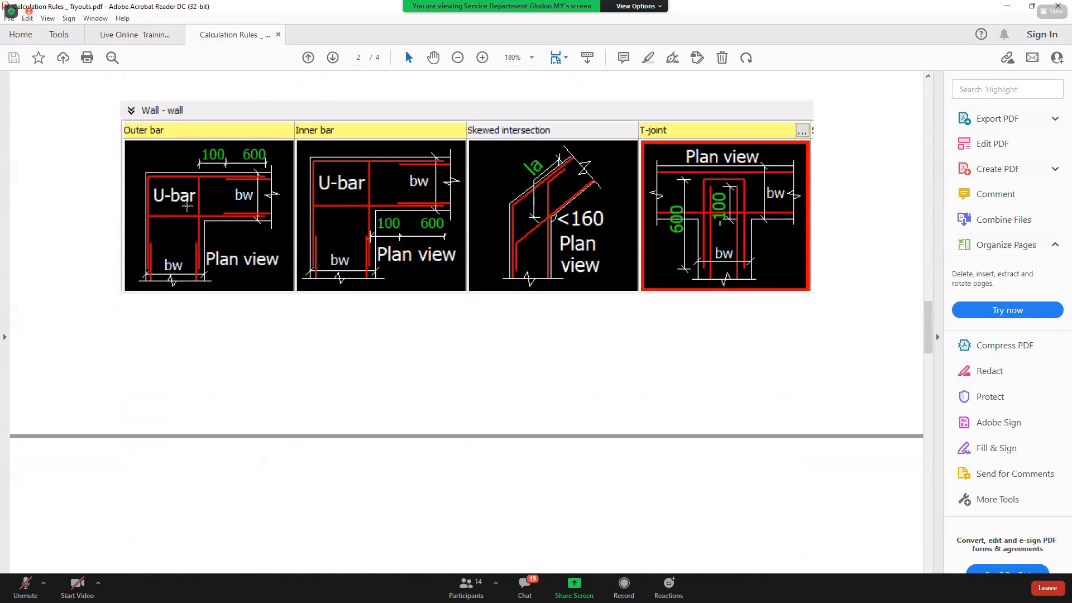
pyautogui.scroll(7, 575, 205)
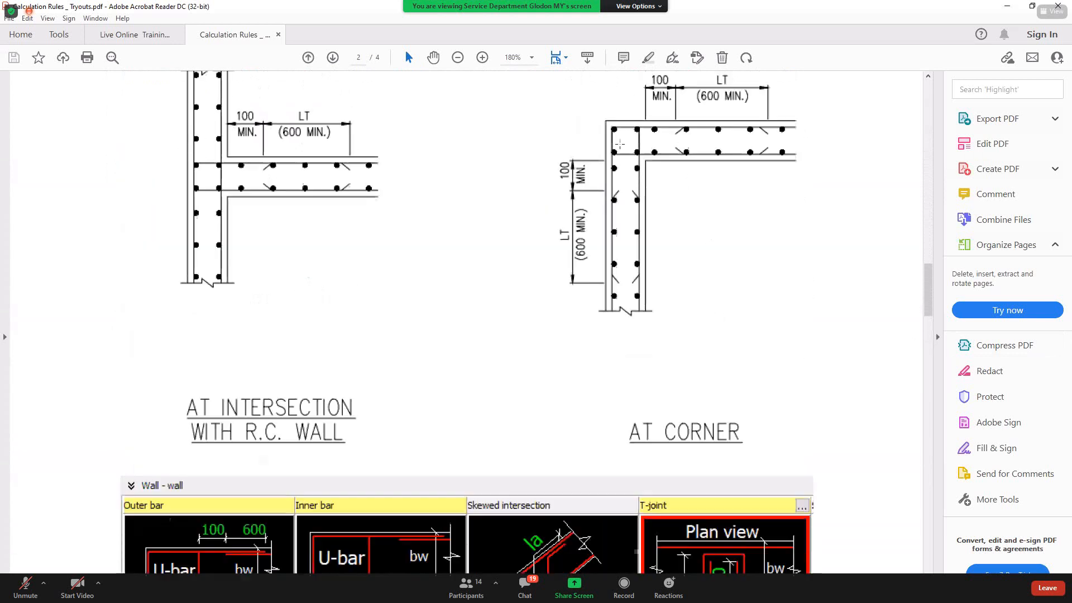
pyautogui.scroll(-15, 401, 463)
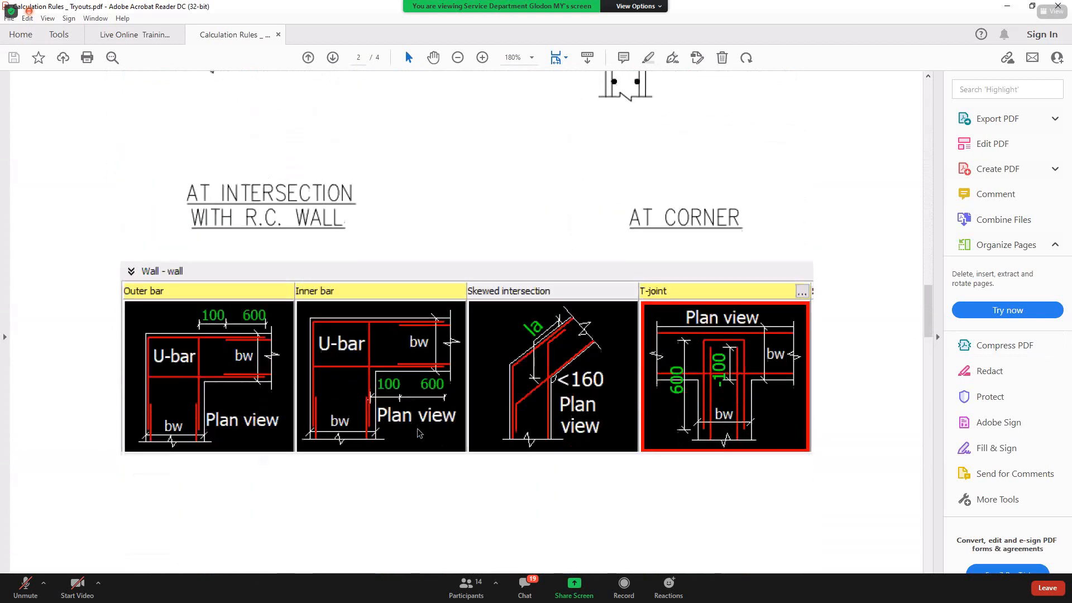
# Read the assignment's standard stiffener details and the typical trimmer bars detail with its anchorage length rule.
pyautogui.scroll(-6, 409, 422)
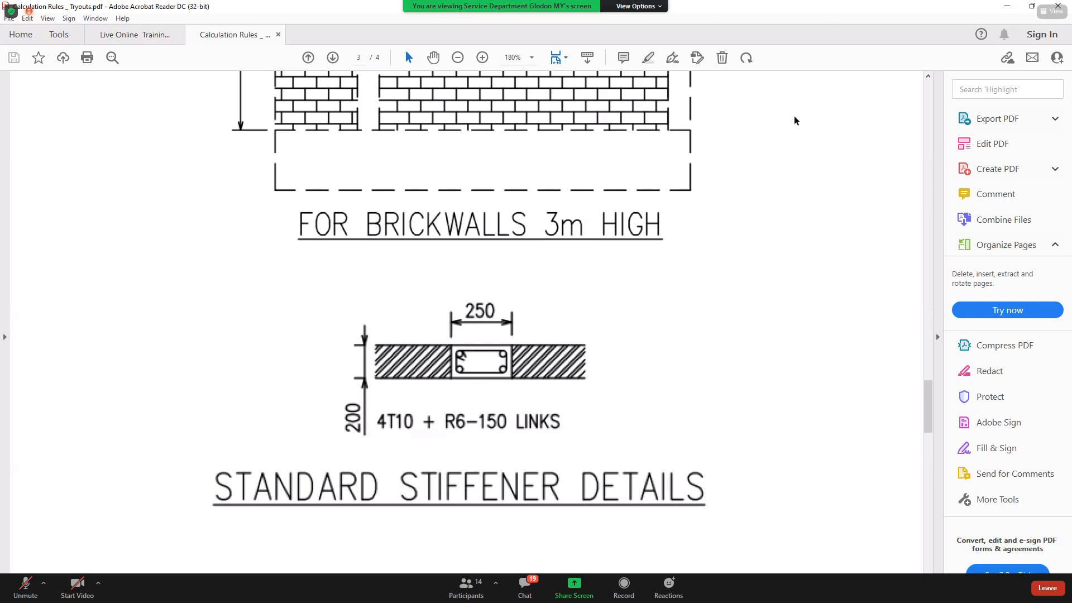
pyautogui.scroll(-15, 734, 227)
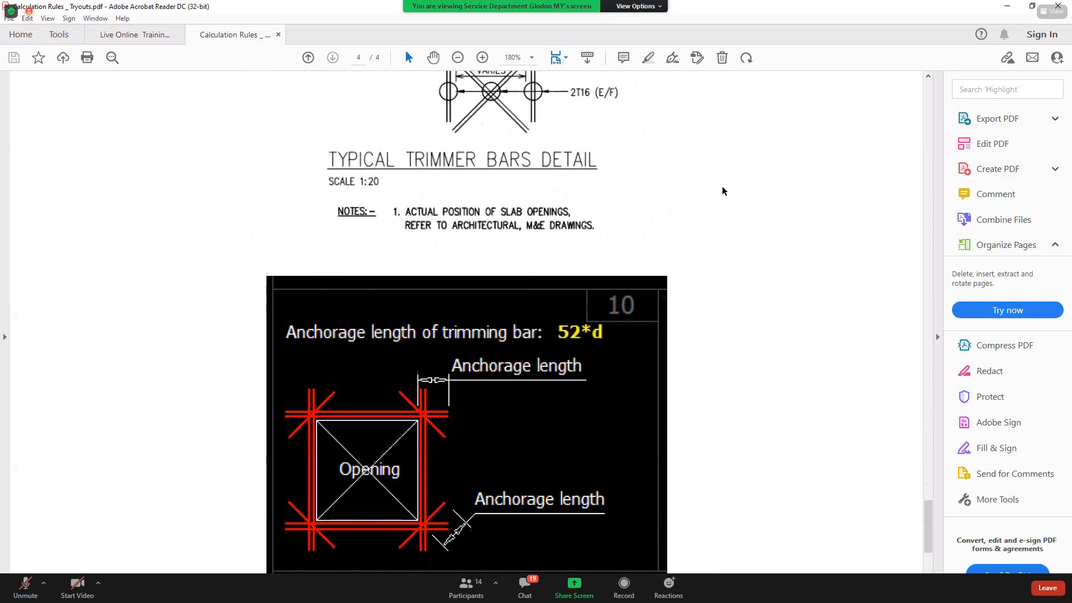
pyautogui.scroll(-5, 723, 191)
pyautogui.scroll(5, 715, 190)
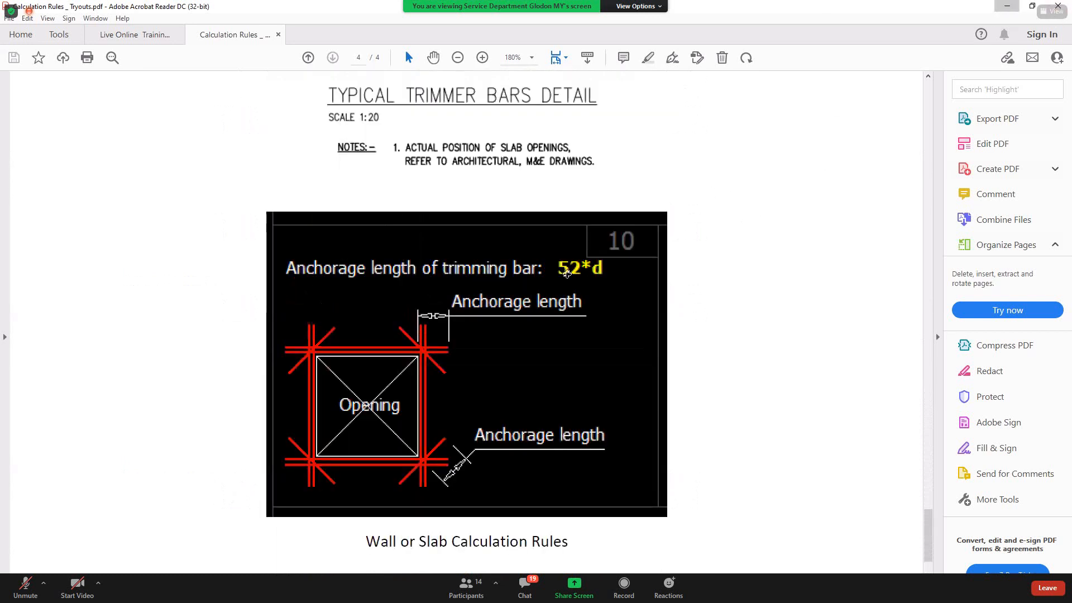
# Switch back to Cubicost TRB, decline saving the project, and open the Foundation calculation rules at the sump pit bending length settings.
pyautogui.hotkey('alt', 'Tab')
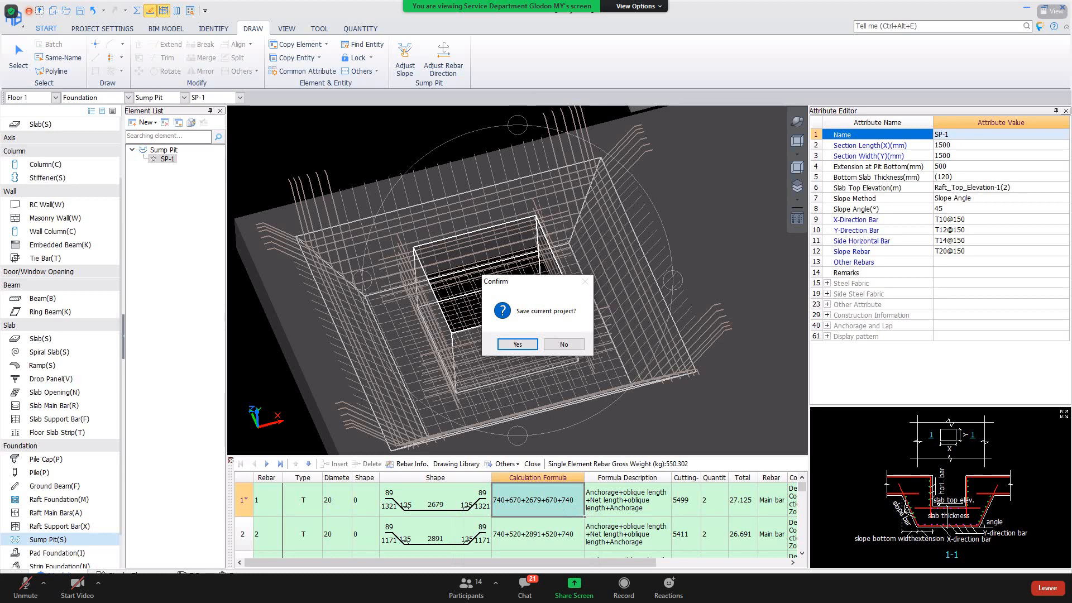
pyautogui.click(561, 344)
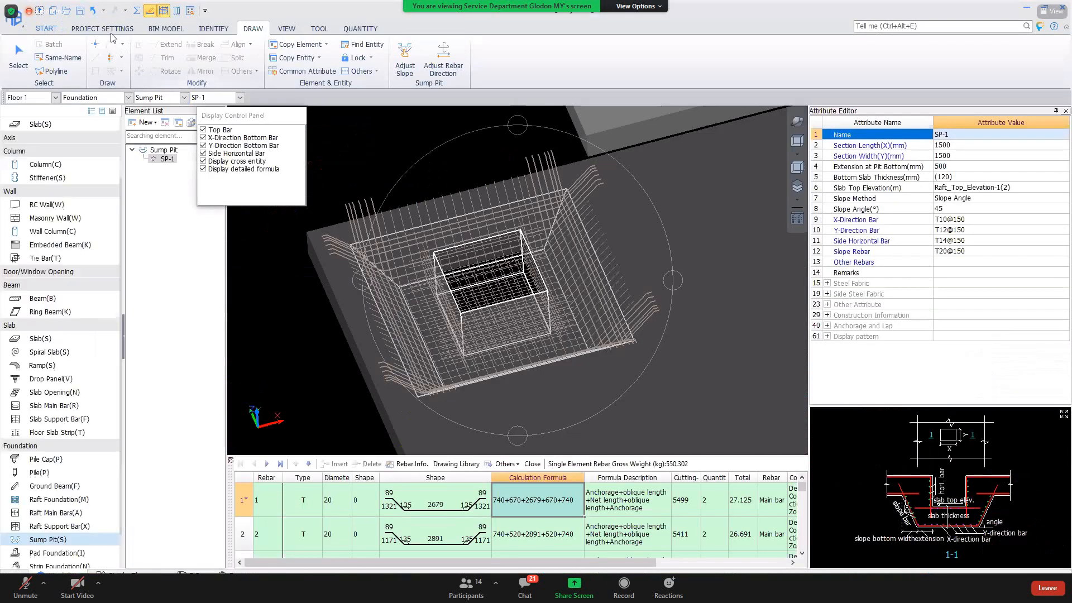
pyautogui.click(102, 29)
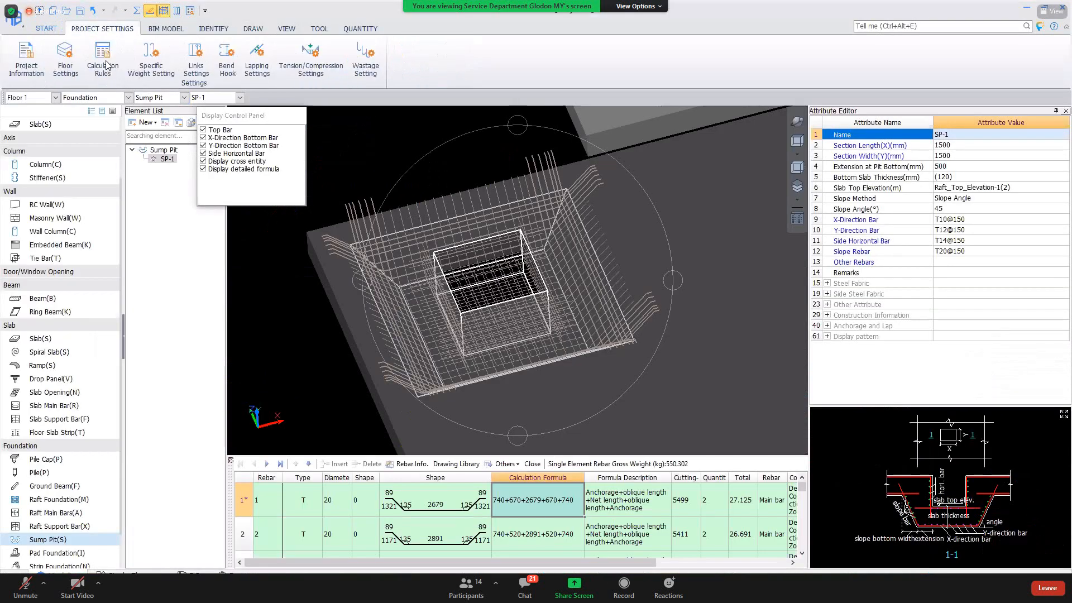
pyautogui.click(103, 61)
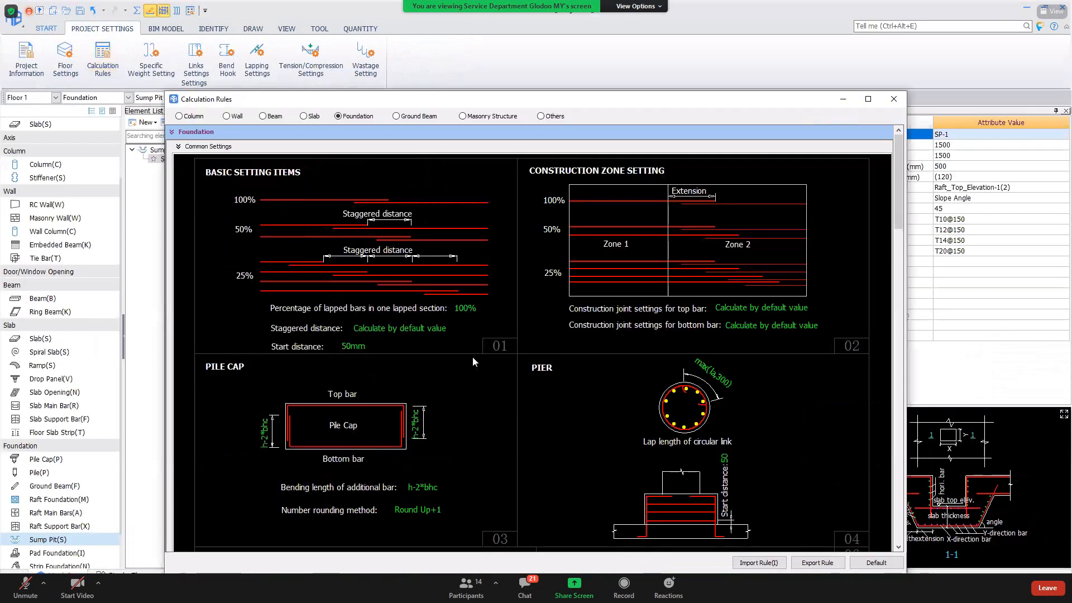
pyautogui.scroll(-5, 470, 358)
pyautogui.scroll(-8, 467, 361)
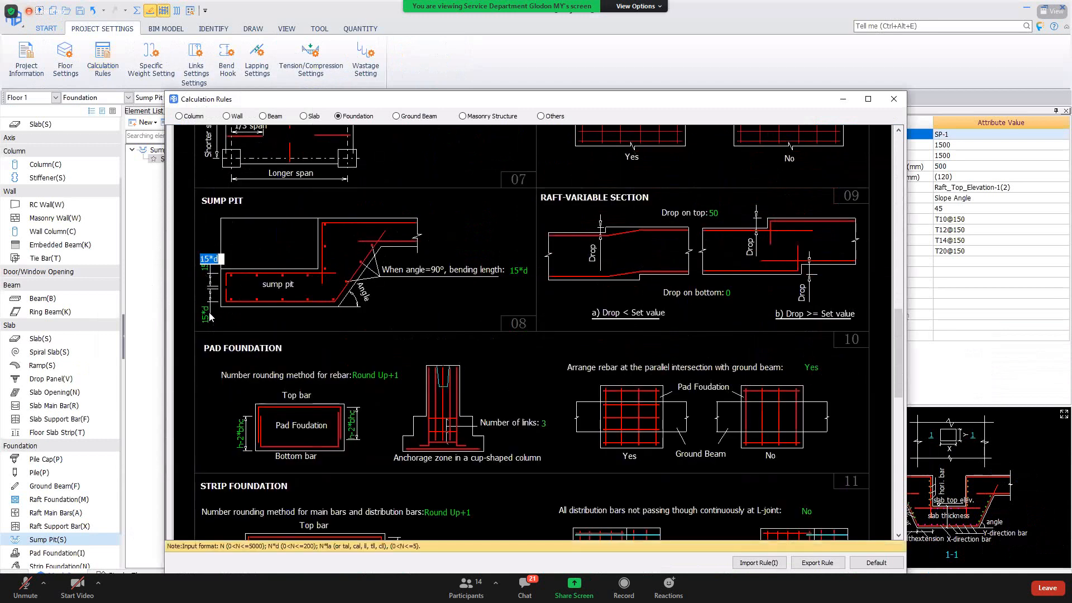
# Examine the sump pit's bar-end bend and 90° bending length rules, and return to the Sump Pit slide in the presentation.
pyautogui.click(206, 261)
pyautogui.click(519, 271)
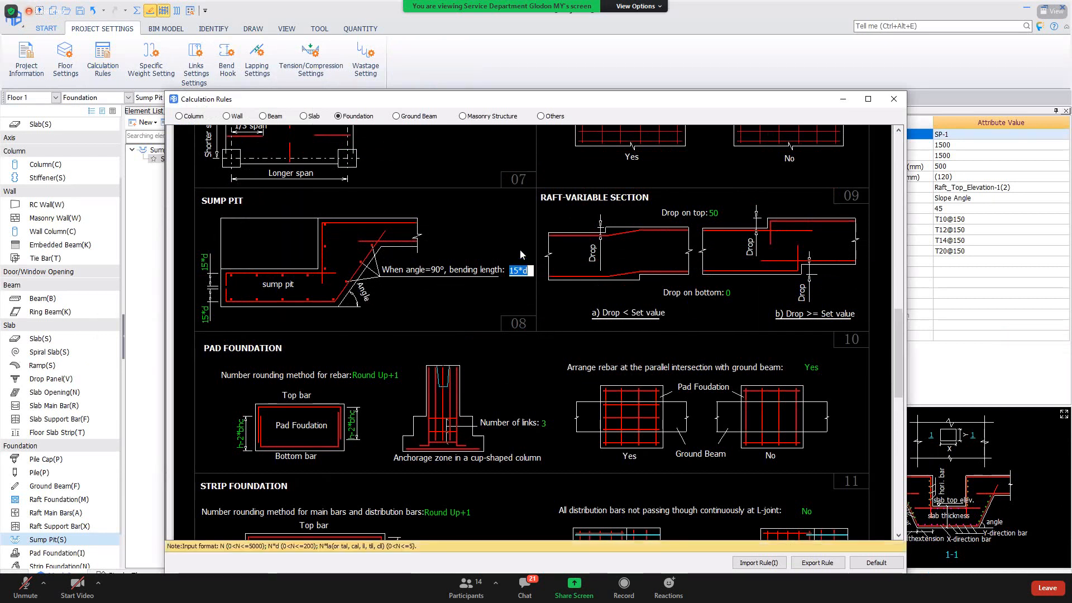
pyautogui.click(520, 249)
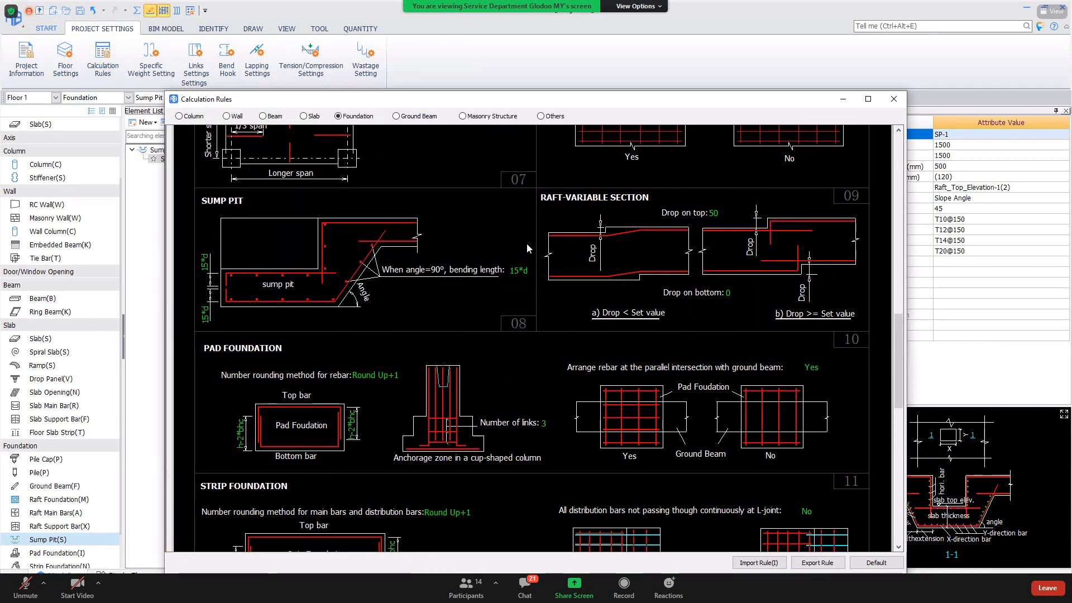
pyautogui.click(894, 99)
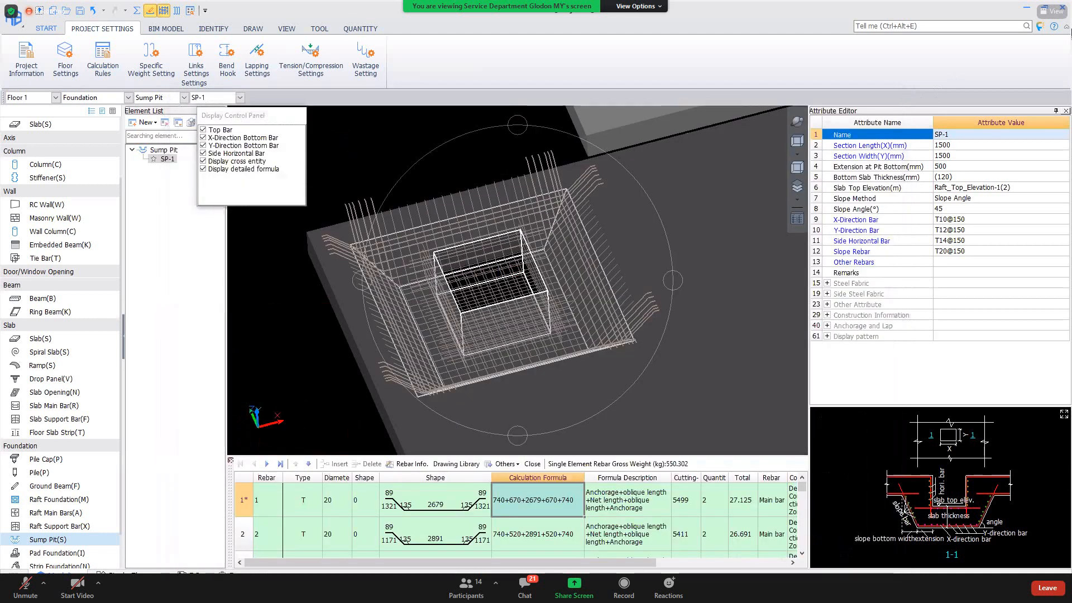
pyautogui.click(1026, 8)
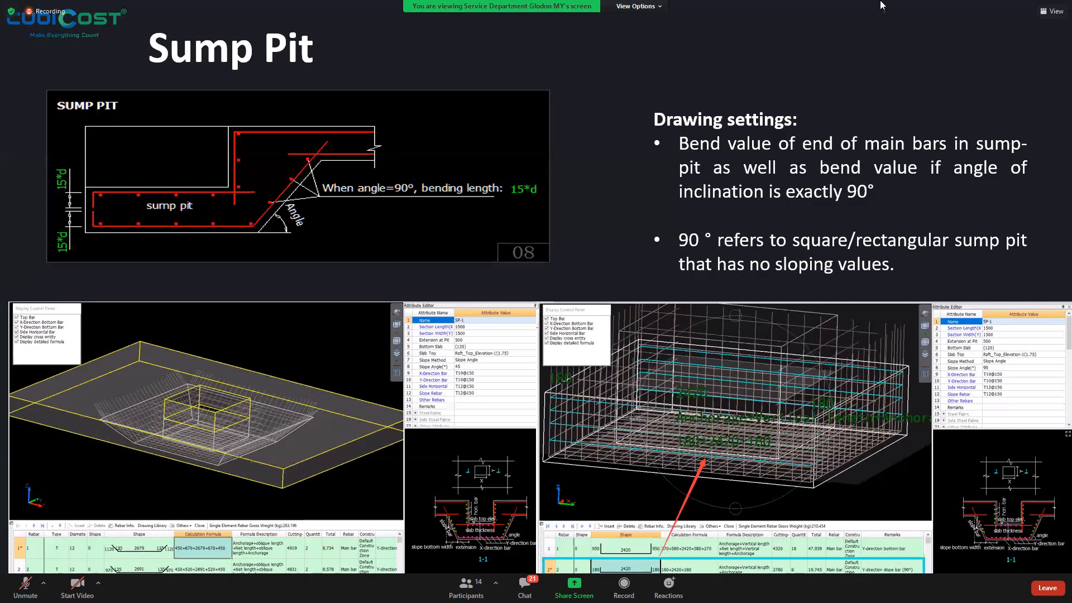
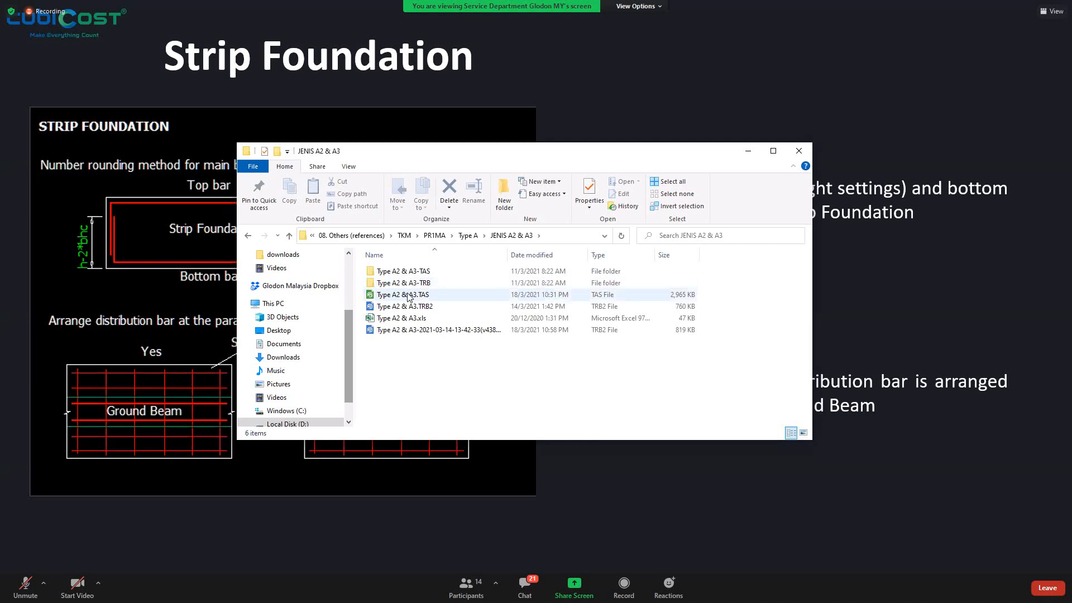
# Switch from File Explorer to Cubicost TRB and close the sump pit project without saving it.
pyautogui.doubleClick(407, 307)
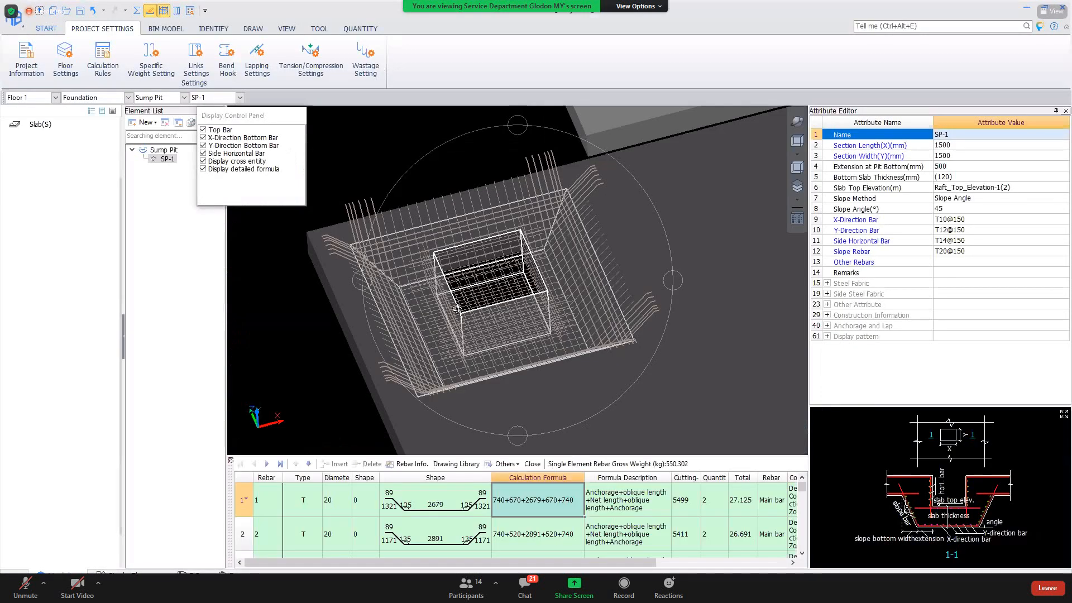
pyautogui.scroll(-3, 310, 366)
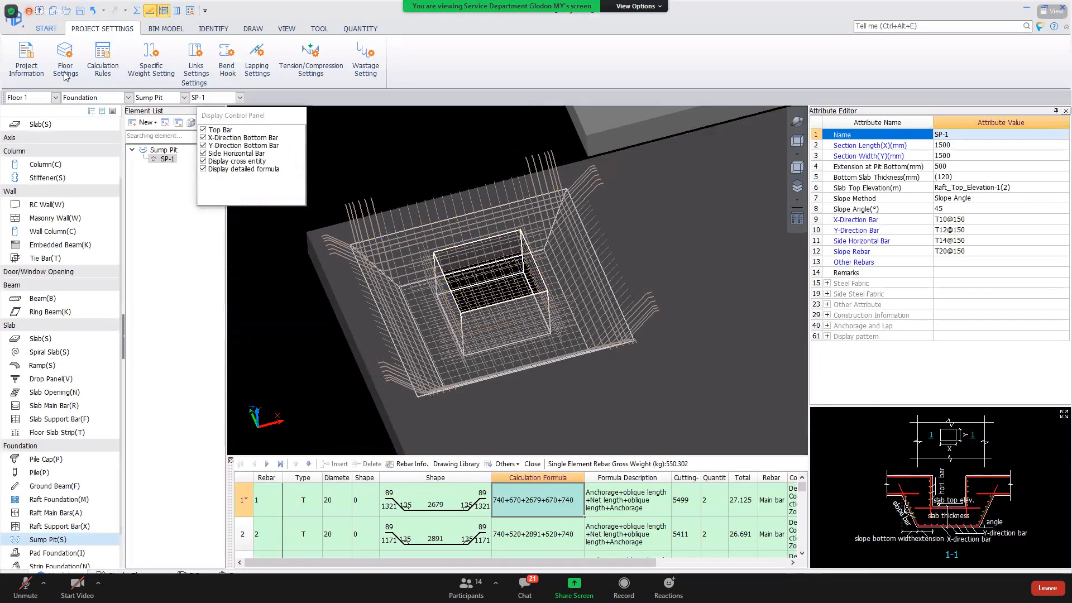
pyautogui.click(56, 33)
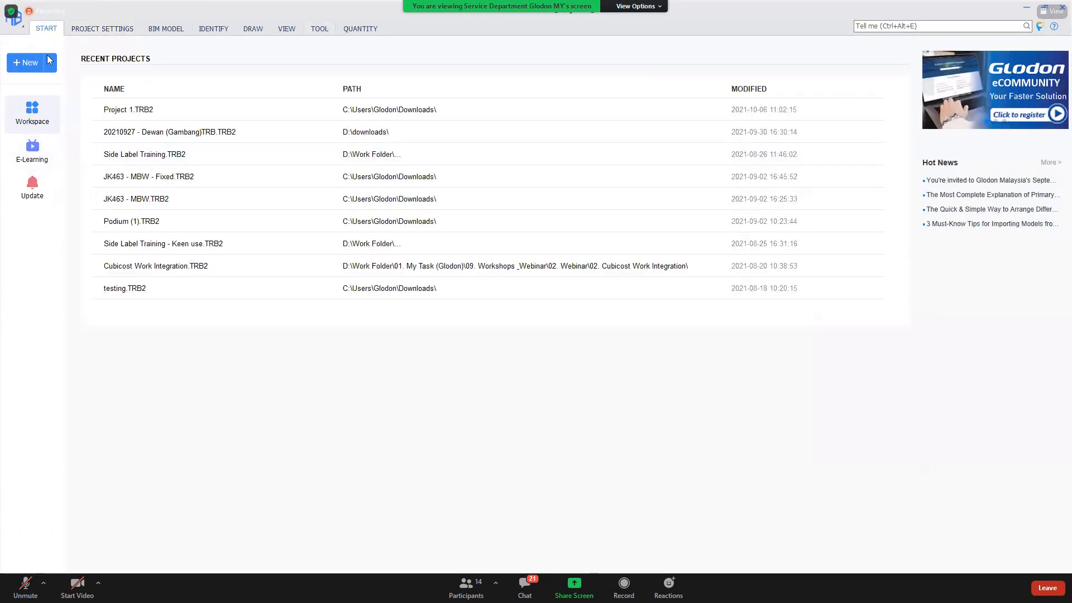
pyautogui.click(22, 28)
pyautogui.click(46, 167)
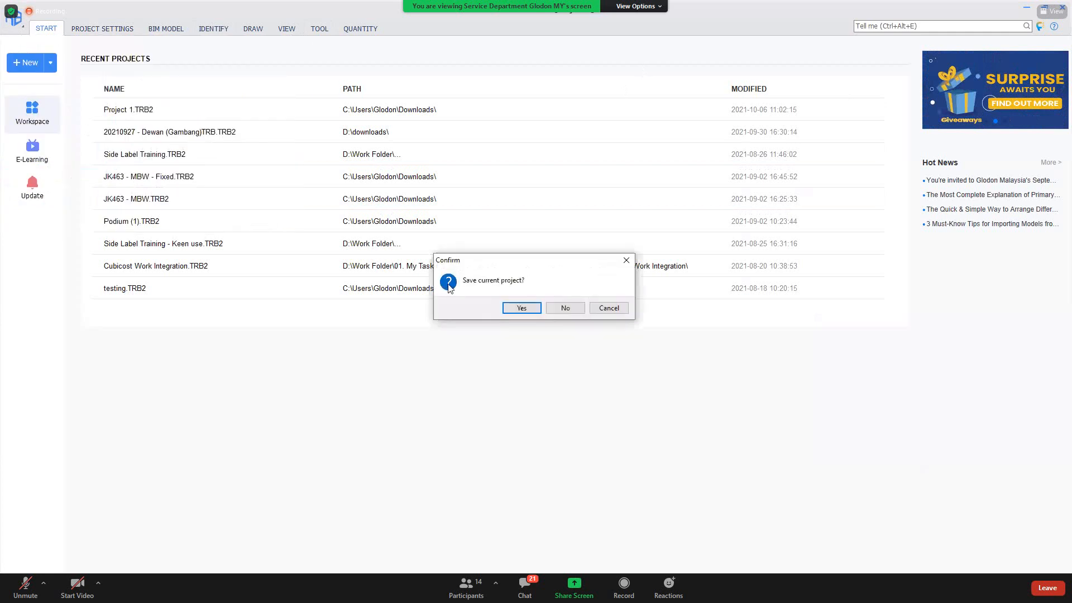
pyautogui.click(563, 309)
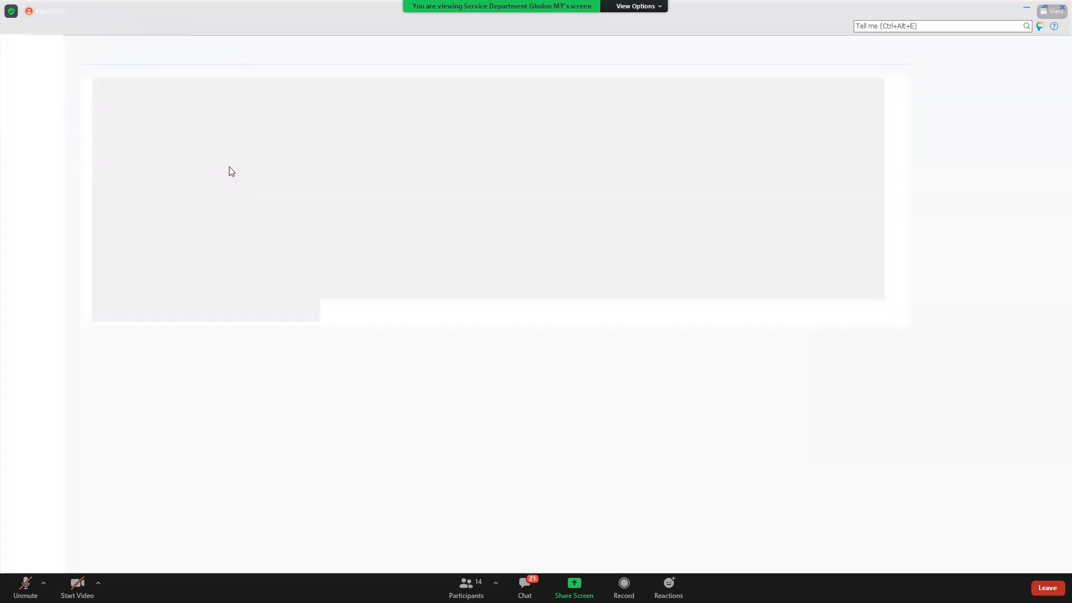
# Open Type A2 & A3.TRB2 from the JENIS A2 & A3 folder, declining to lock the summarized quantities from the older version.
pyautogui.moveTo(288, 572)
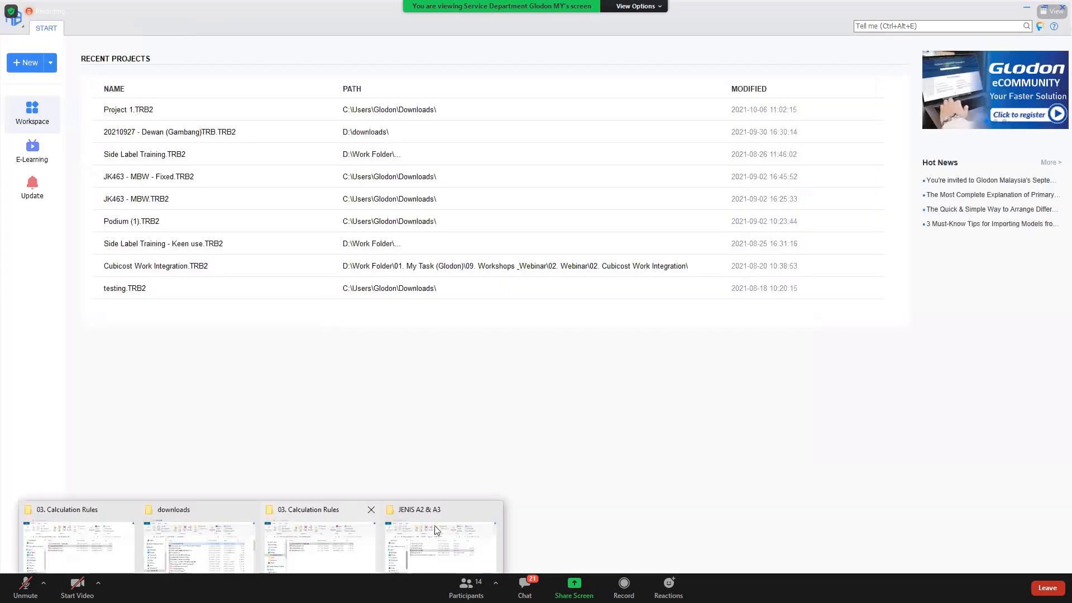
pyautogui.click(441, 536)
pyautogui.doubleClick(459, 307)
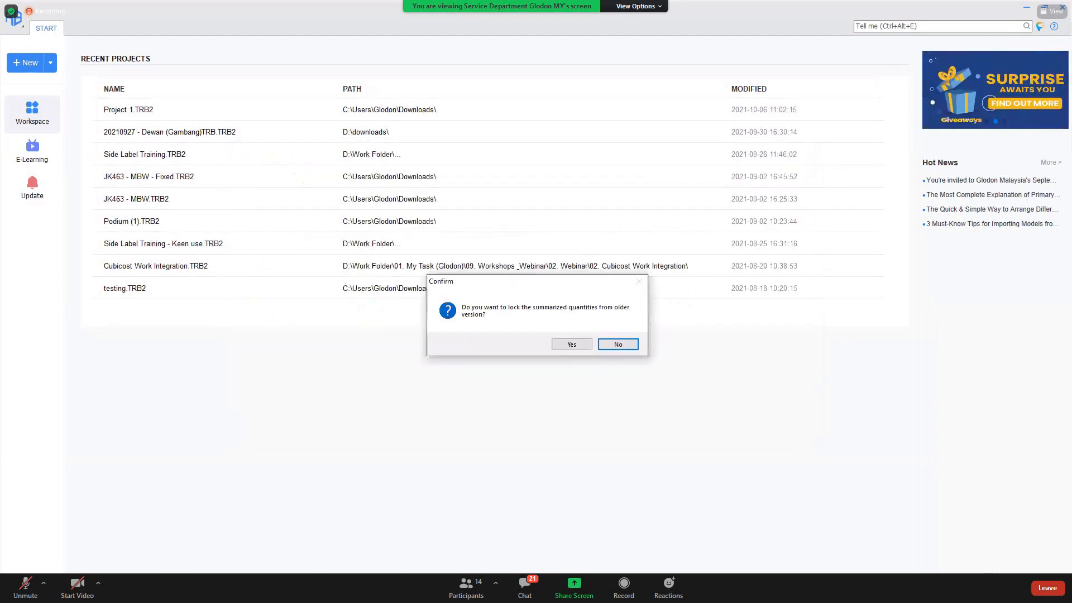
pyautogui.click(617, 345)
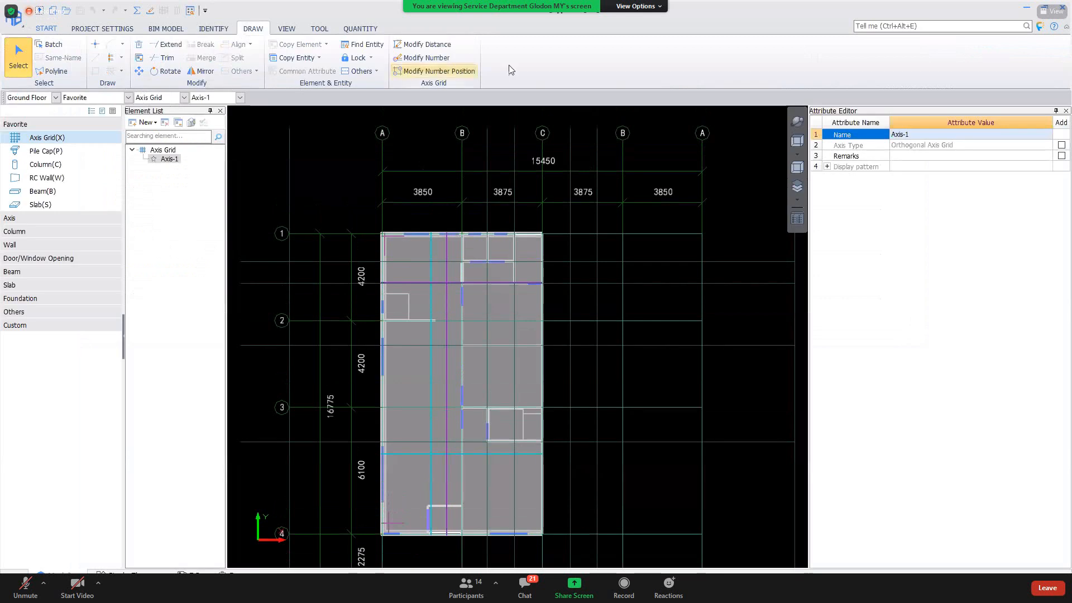
# Display all floors of the building in 3D and inspect the foundation elements from below.
pyautogui.click(798, 199)
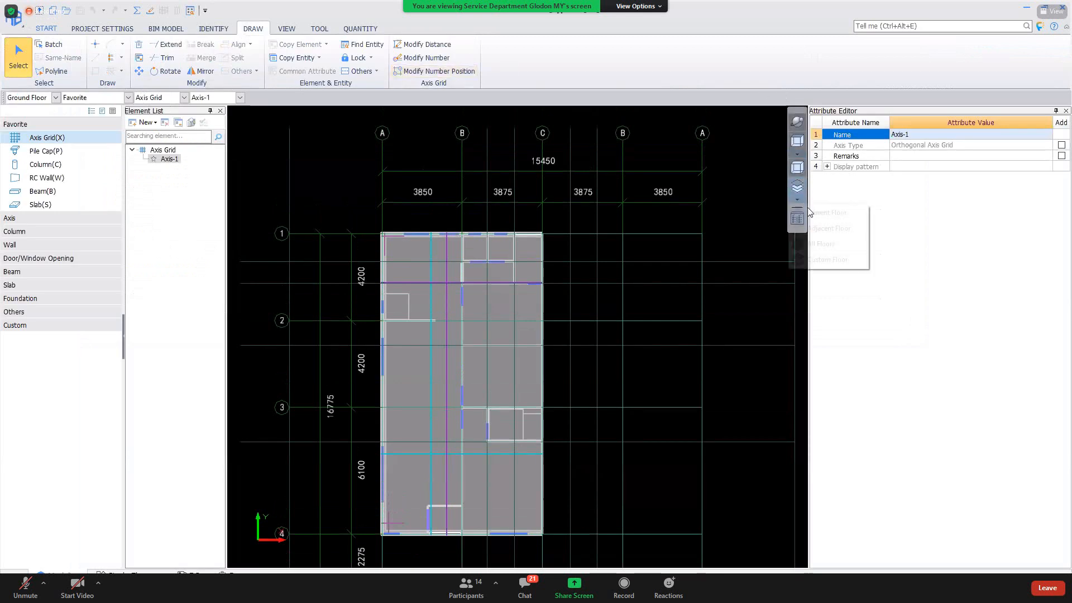
pyautogui.click(814, 240)
pyautogui.keyDown('shift'); pyautogui.moveTo(813, 236); pyautogui.dragTo(480, 232, button='middle'); pyautogui.keyUp('shift')
pyautogui.scroll(-5, 399, 206)
pyautogui.scroll(5, 369, 246)
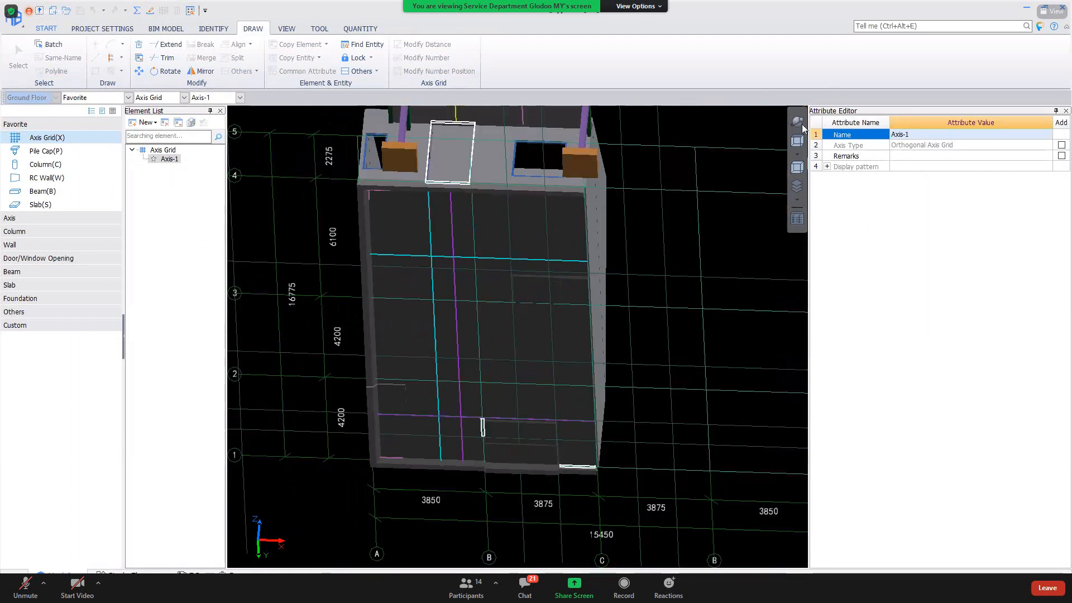
pyautogui.keyDown('shift'); pyautogui.moveTo(451, 244); pyautogui.dragTo(325, 291, button='middle'); pyautogui.keyUp('shift')
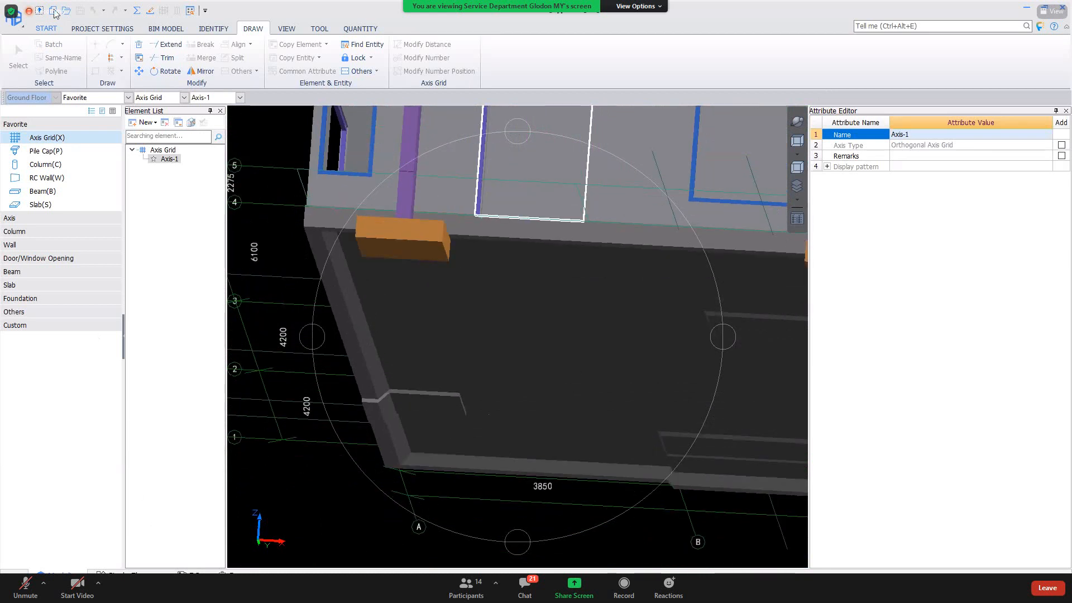
# Close the Type A2 & A3 project and go back to the 08. Others (references) folder in File Explorer.
pyautogui.click(13, 17)
pyautogui.click(39, 168)
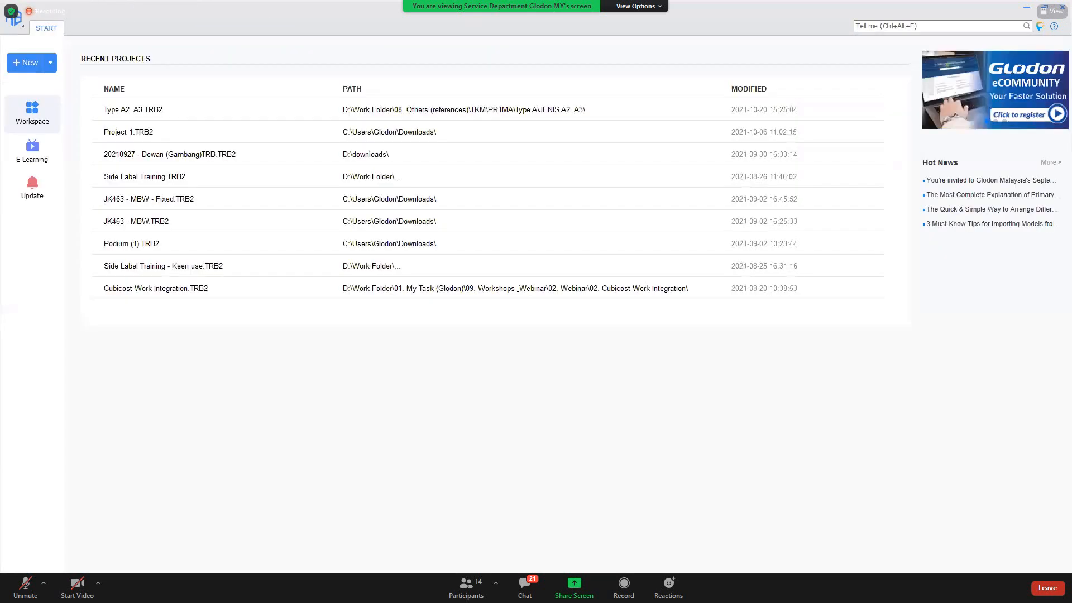
pyautogui.click(440, 537)
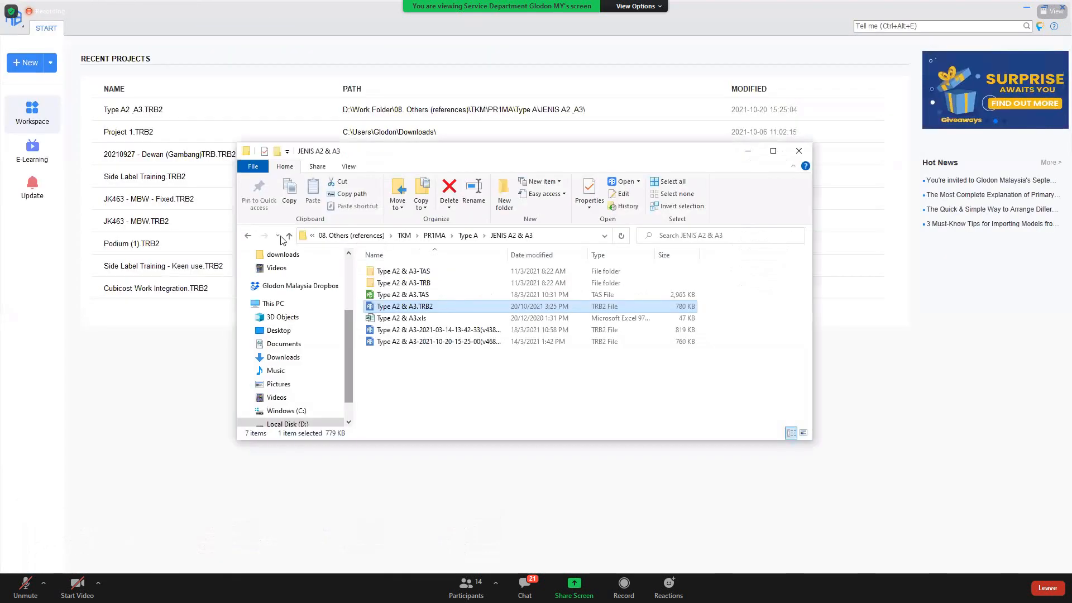
pyautogui.click(248, 235)
pyautogui.click(248, 235)
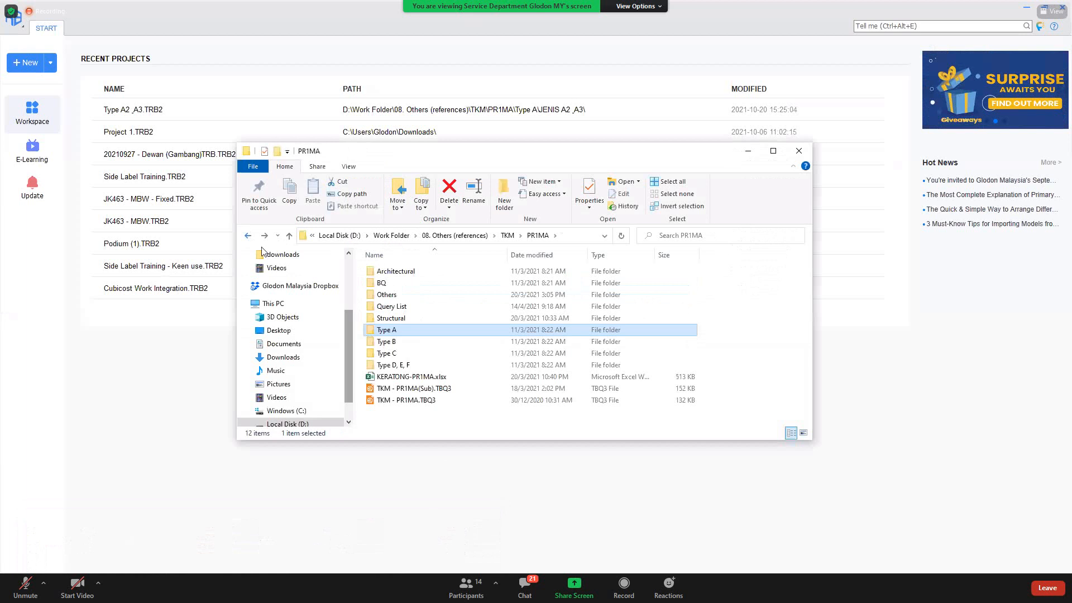
pyautogui.click(248, 236)
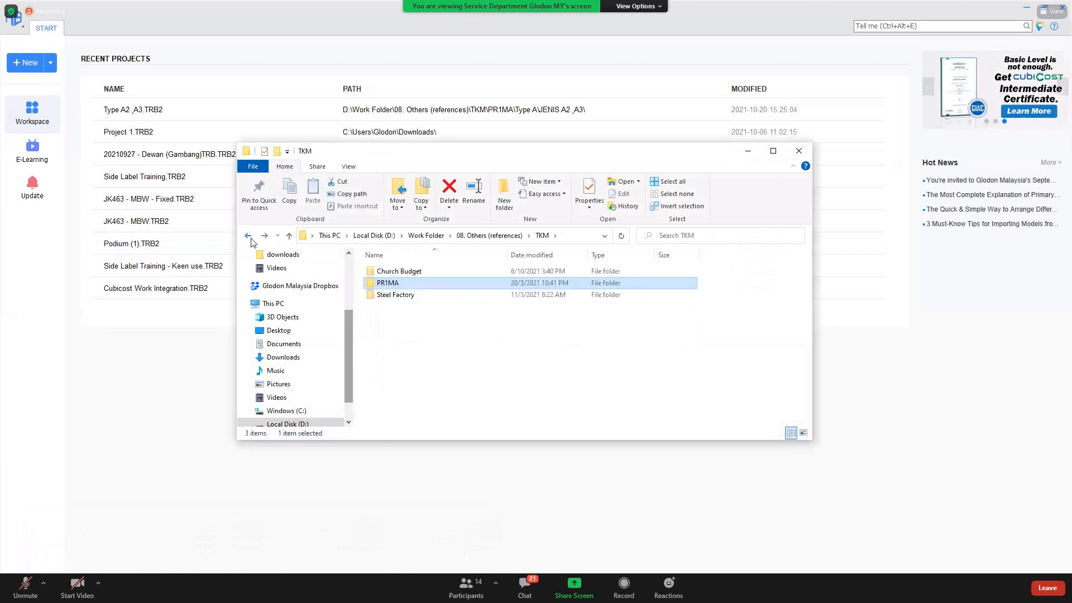
pyautogui.click(248, 237)
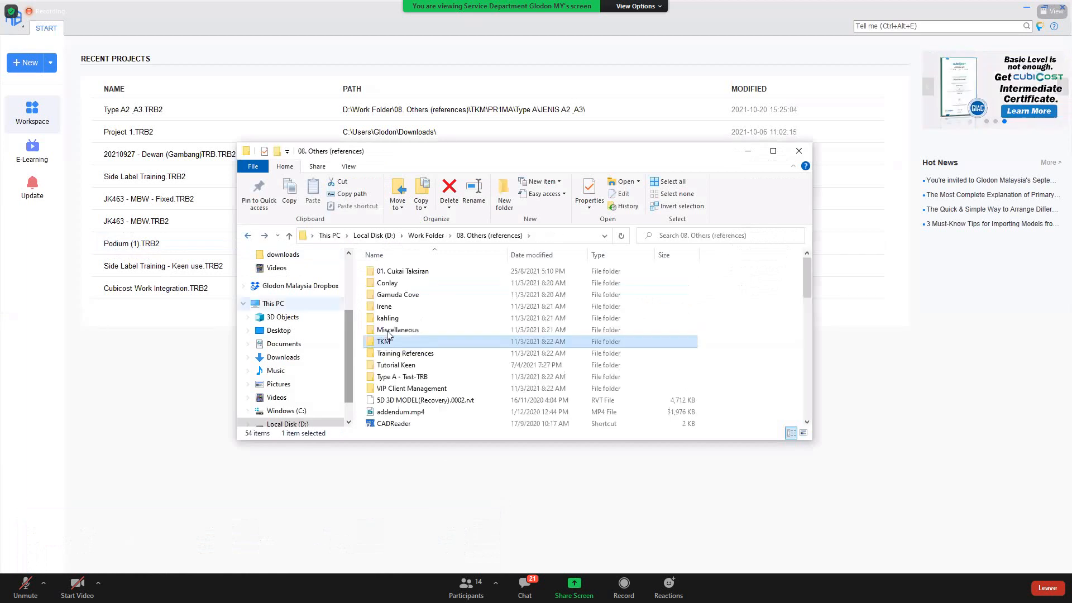
# Look through the Miscellaneous and Training References folders for another sample project.
pyautogui.click(420, 354)
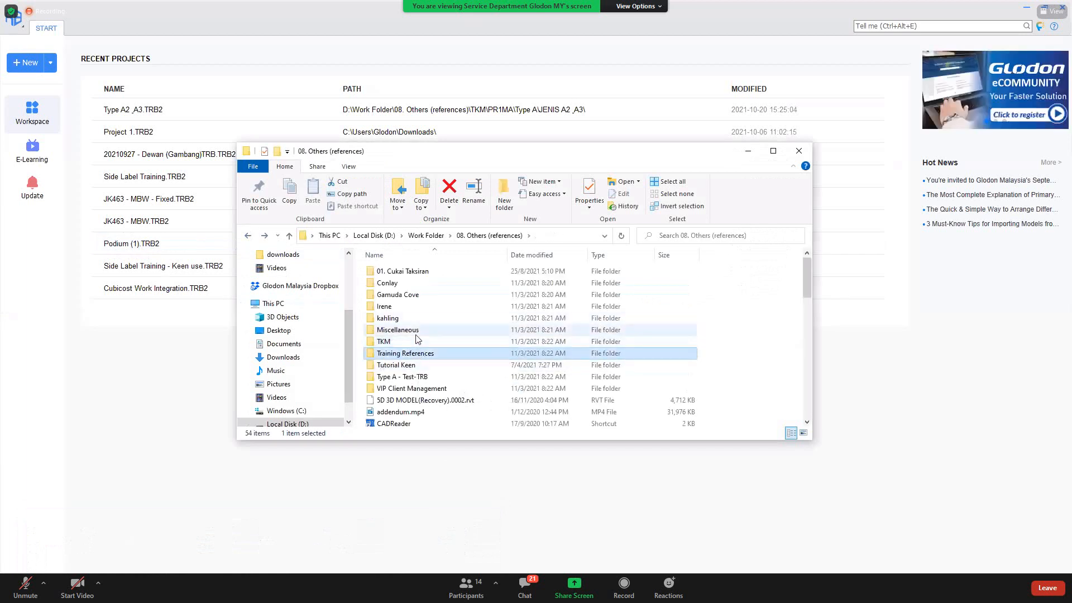
pyautogui.doubleClick(416, 333)
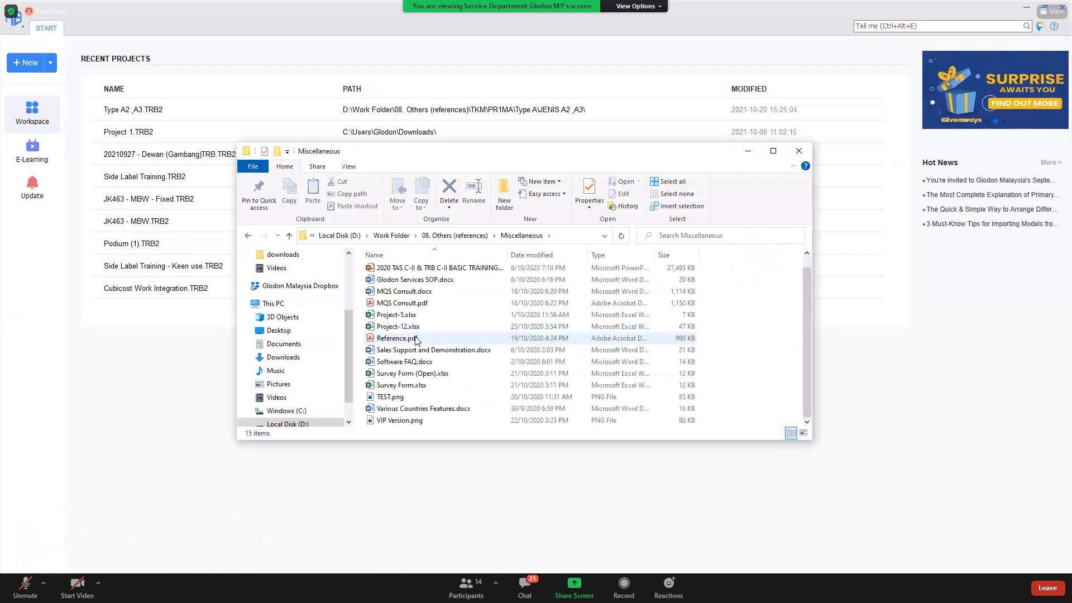
pyautogui.hotkey('alt', 'Left')
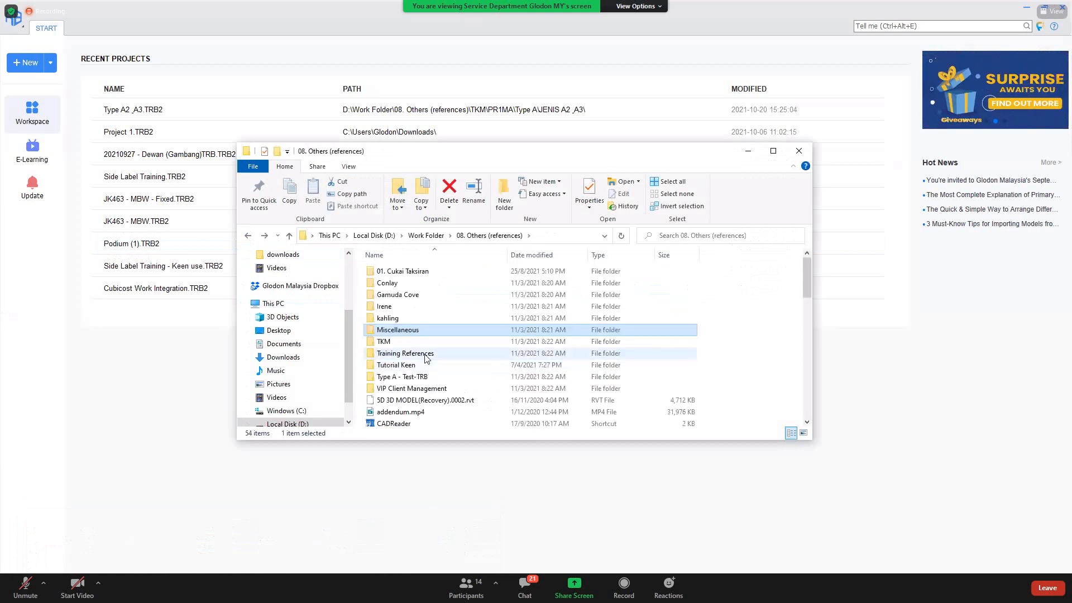
pyautogui.click(425, 354)
pyautogui.doubleClick(424, 354)
pyautogui.hotkey('alt', 'Left')
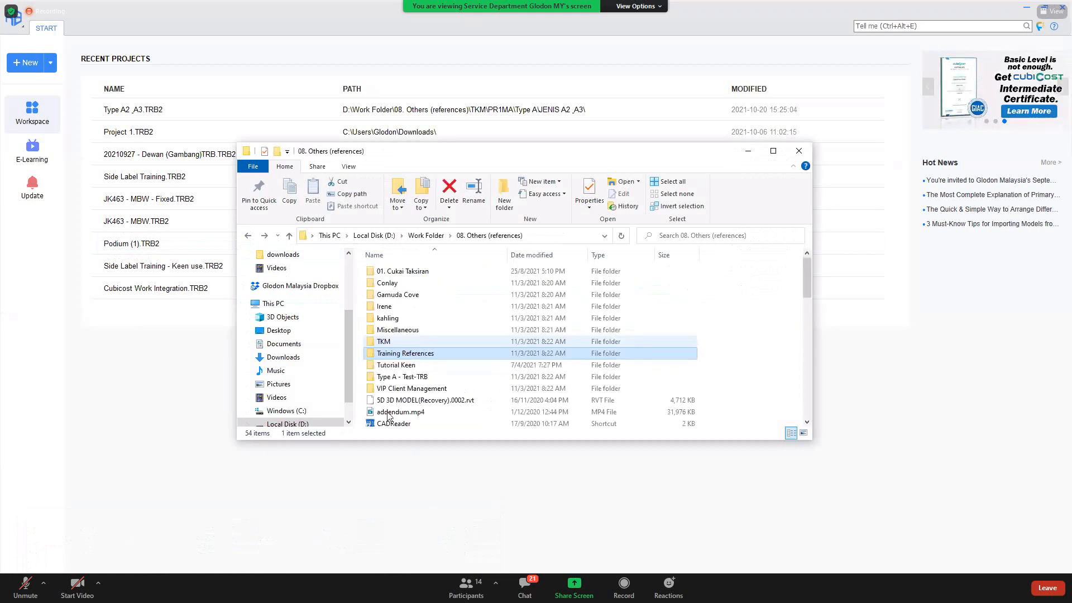
# Search the computer for "meli" and open the 22012020 folder inside Meligarden.
pyautogui.press('super+s')
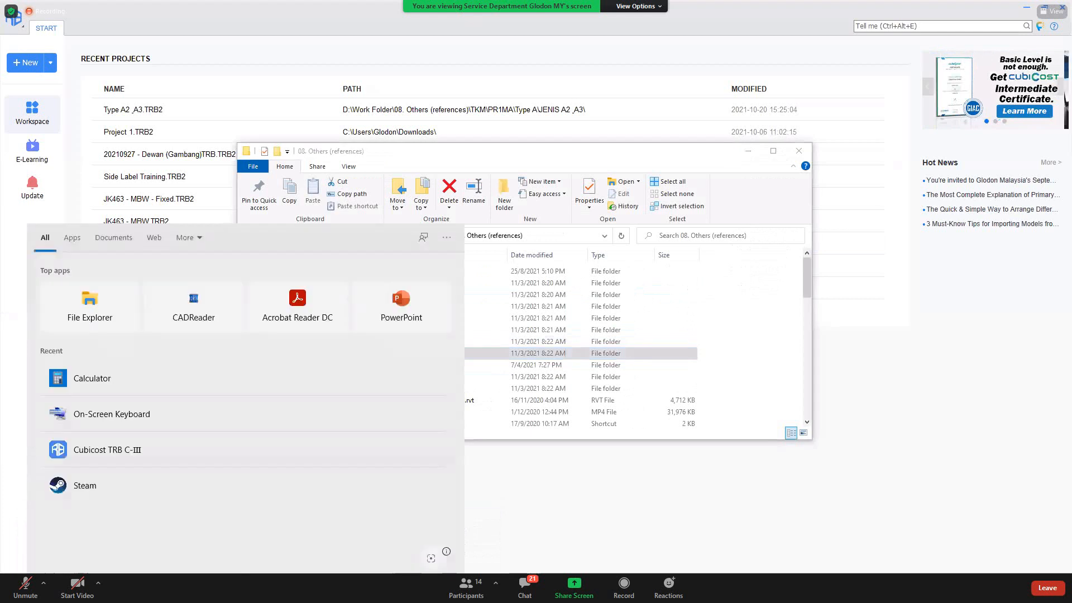
pyautogui.write('meli')
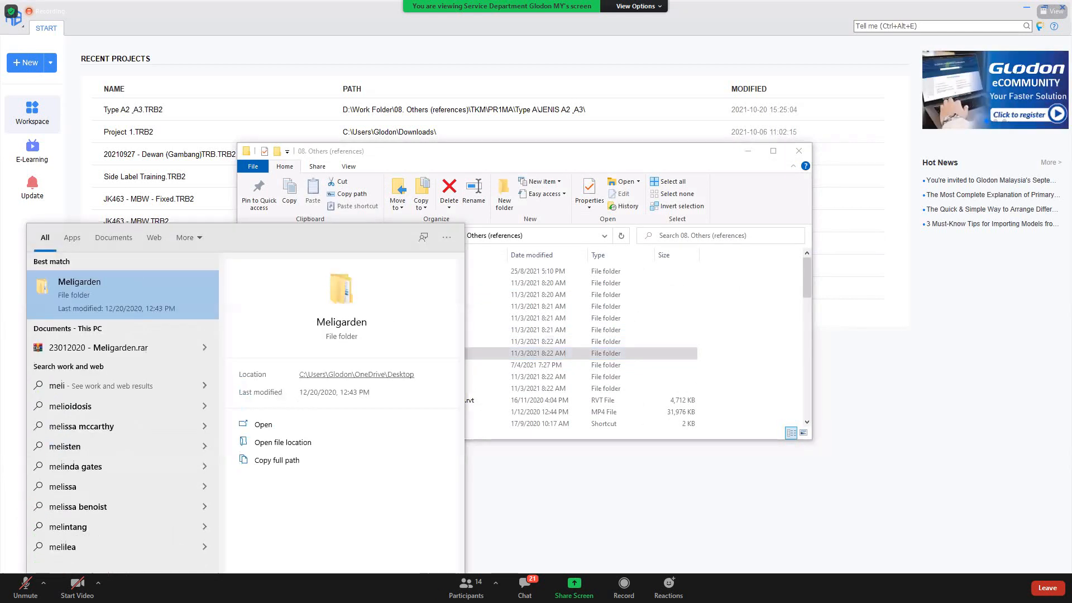
pyautogui.press('Escape')
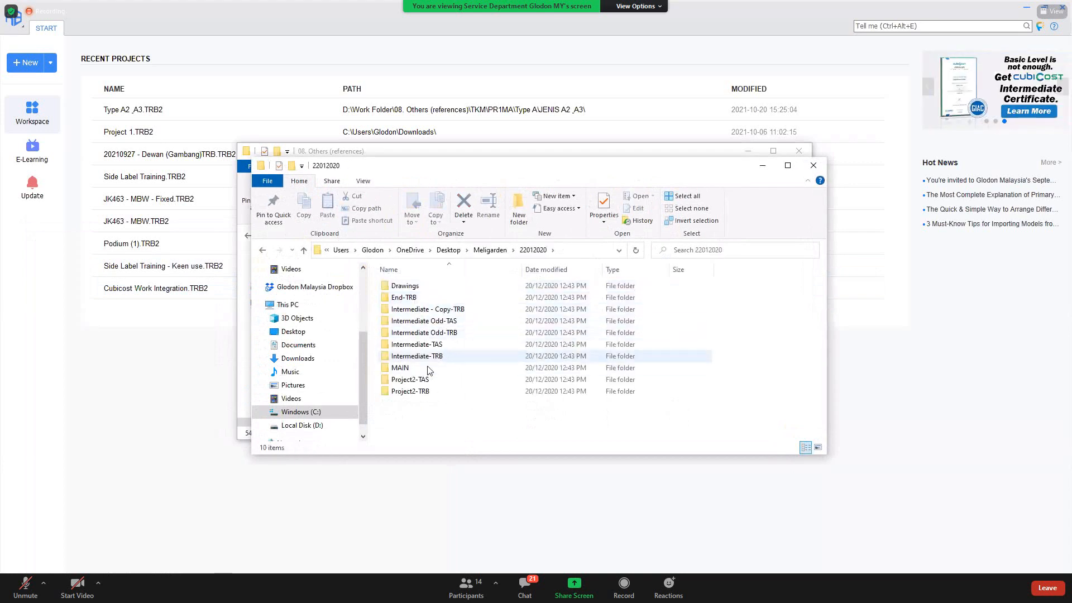
# Check the End-TRB folder inside 22012020 for project files and close that folder window.
pyautogui.doubleClick(441, 296)
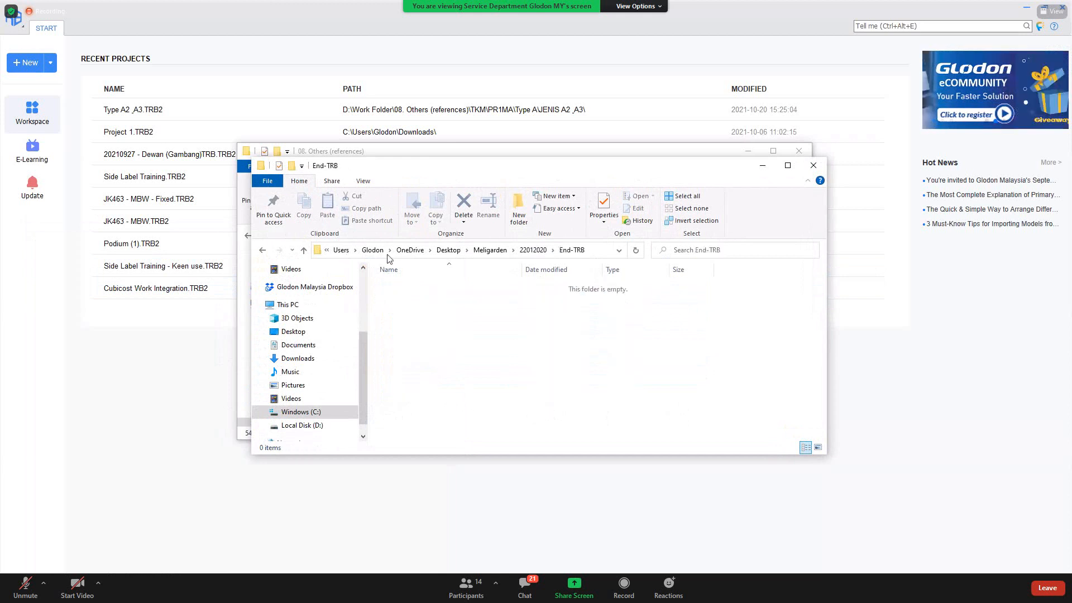
pyautogui.click(533, 250)
pyautogui.click(429, 297)
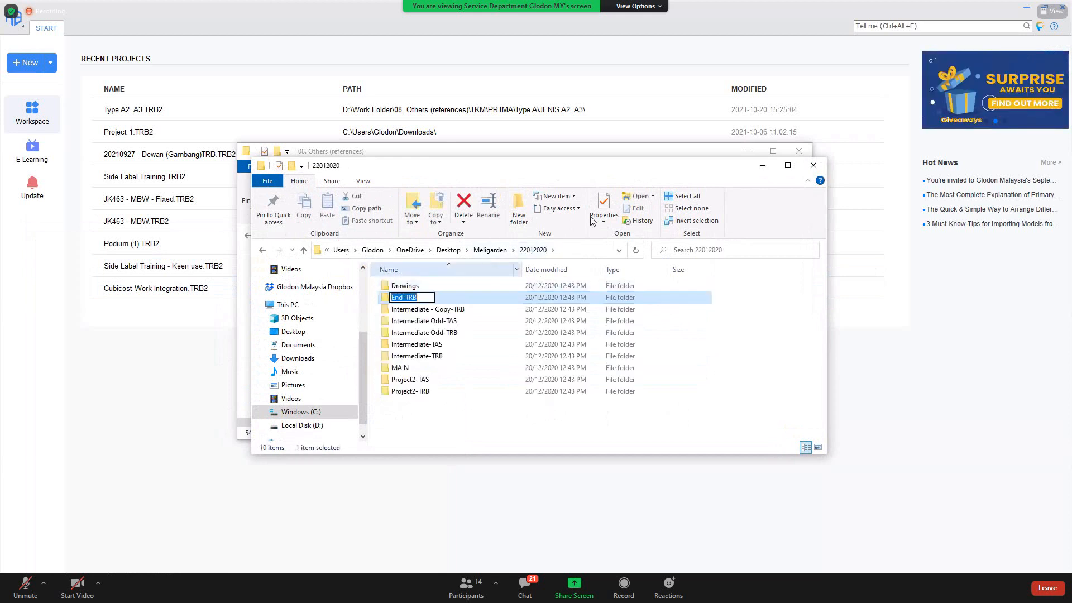
pyautogui.click(805, 167)
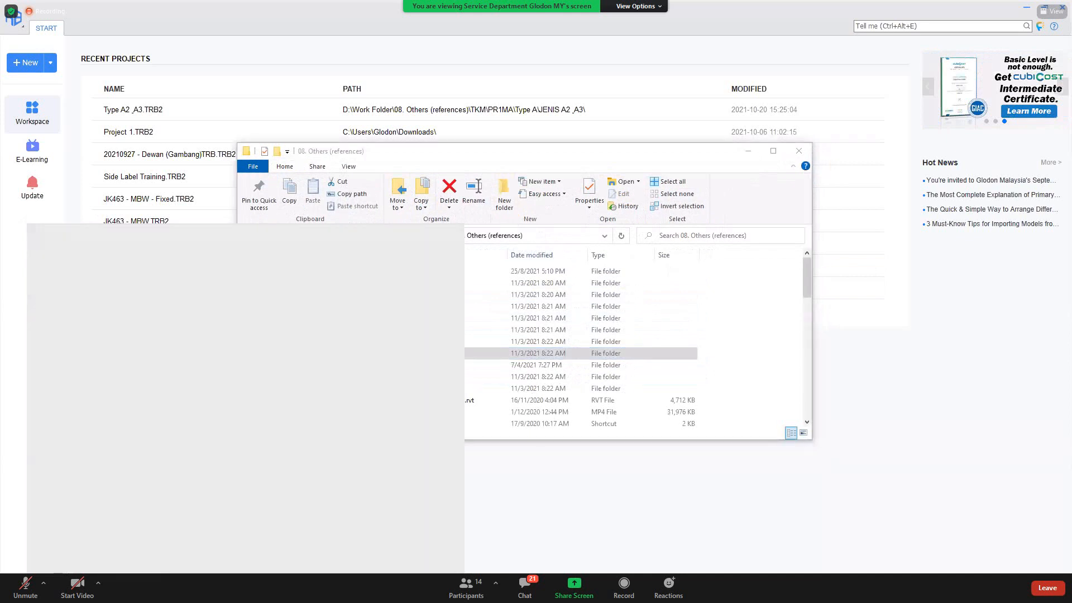
# Search the computer for the Meligarden archive, open 23012020 - Meligarden.rar and enter its 22012020 folder.
pyautogui.press('super+s')
pyautogui.write('meli')
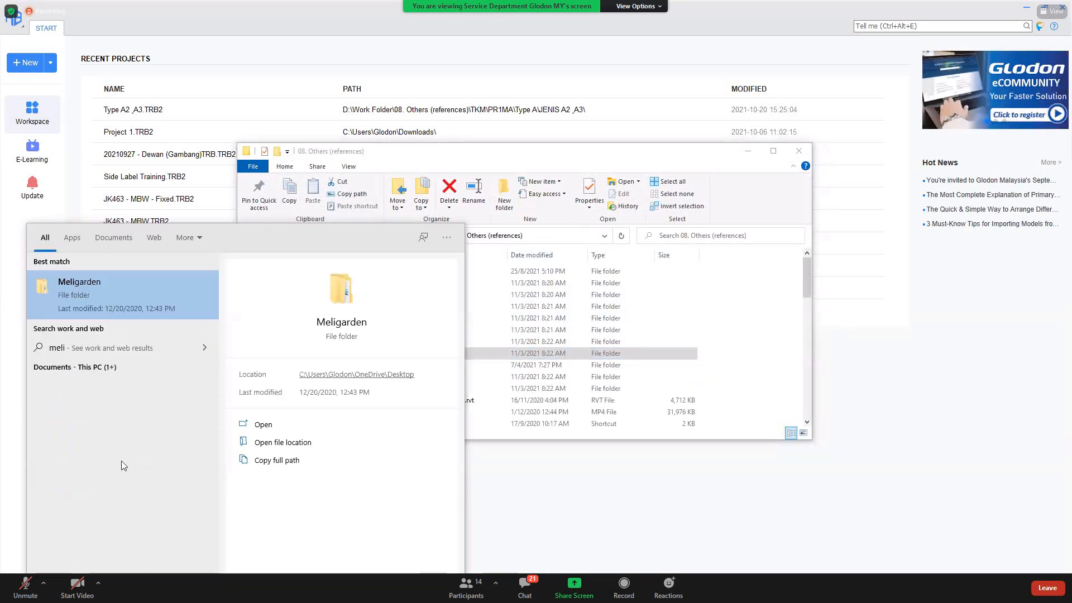
pyautogui.write('ga')
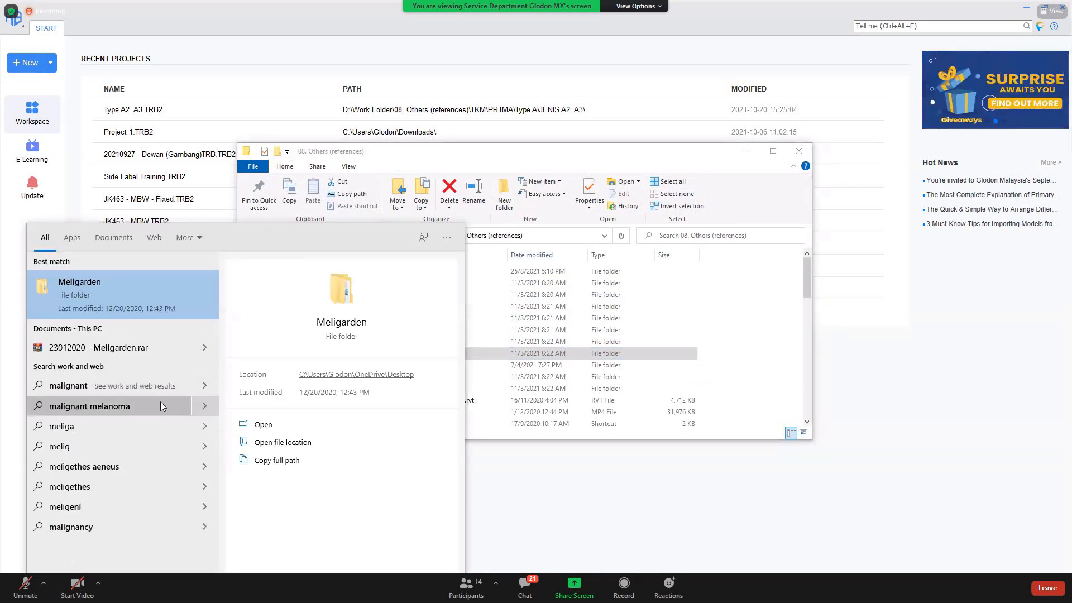
pyautogui.click(132, 349)
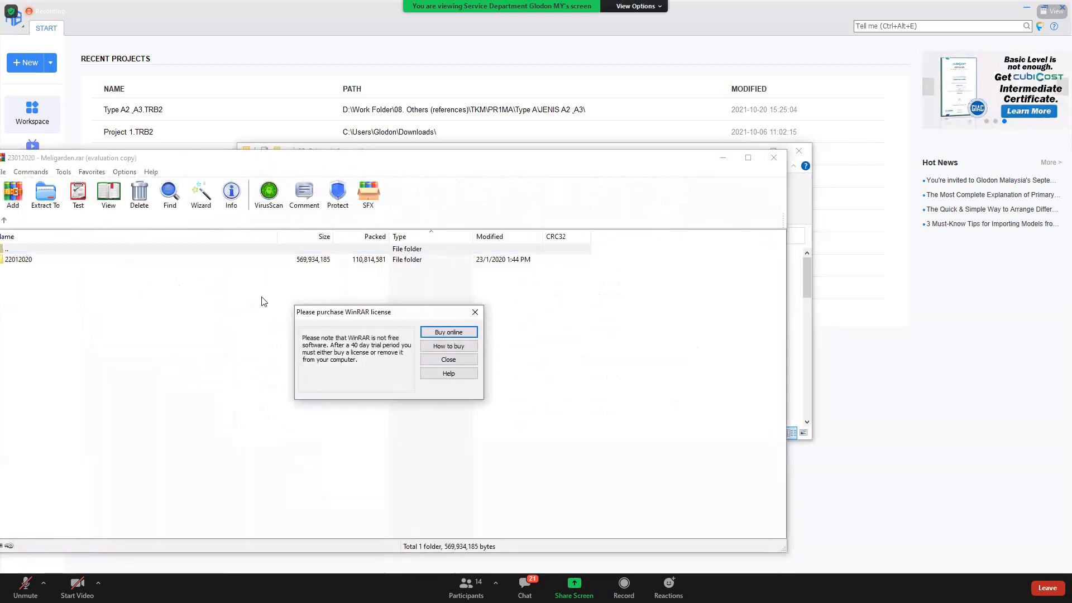
pyautogui.click(449, 360)
pyautogui.doubleClick(73, 261)
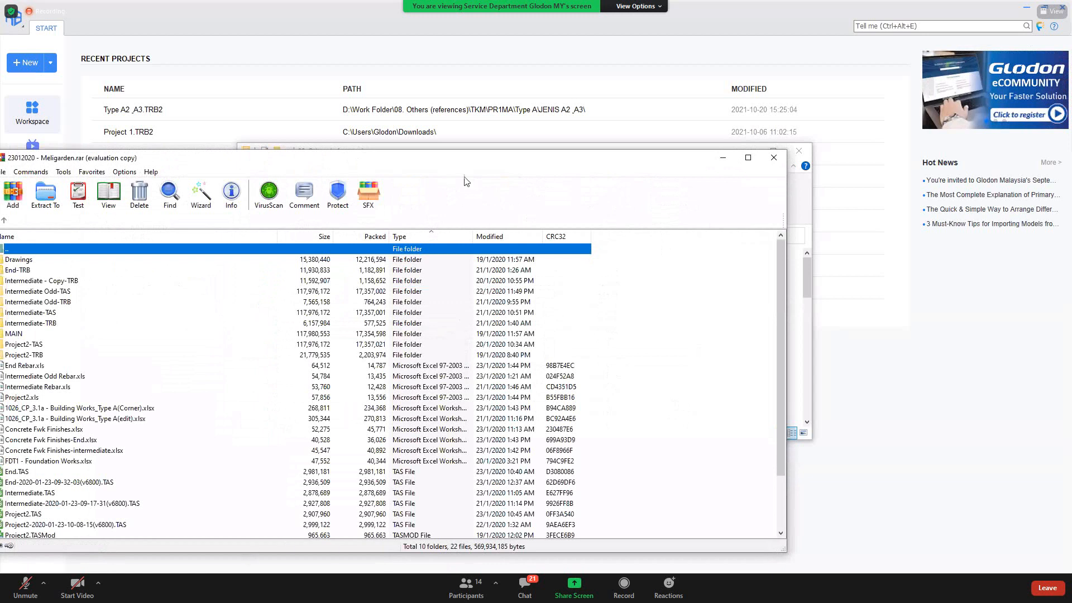
# Open Corner.TRB2 from the archive without locking the summarized quantities from the older version.
pyautogui.click(202, 455)
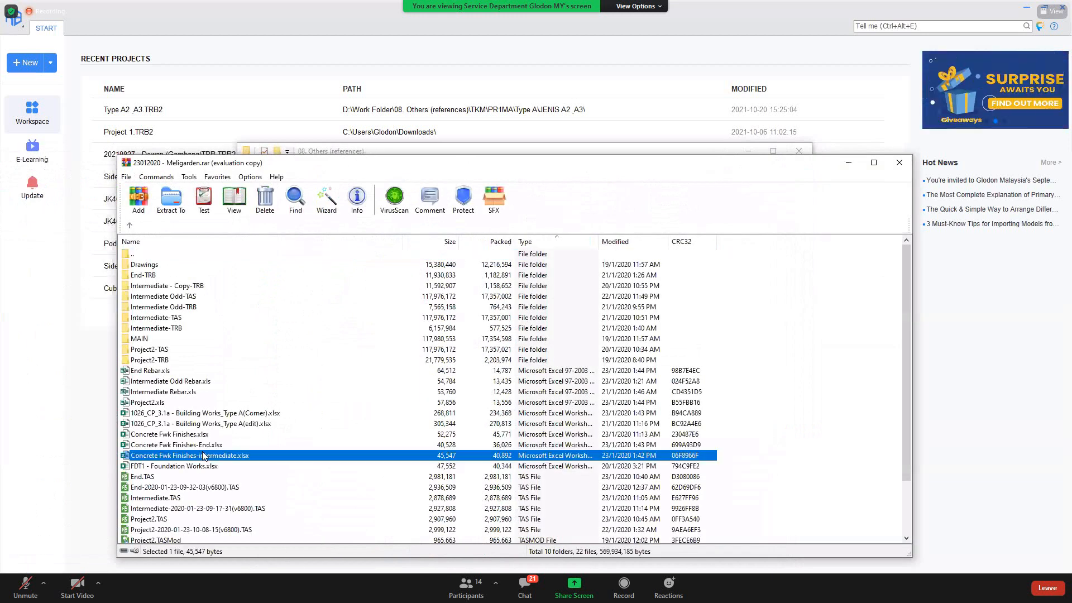
pyautogui.scroll(-2, 202, 463)
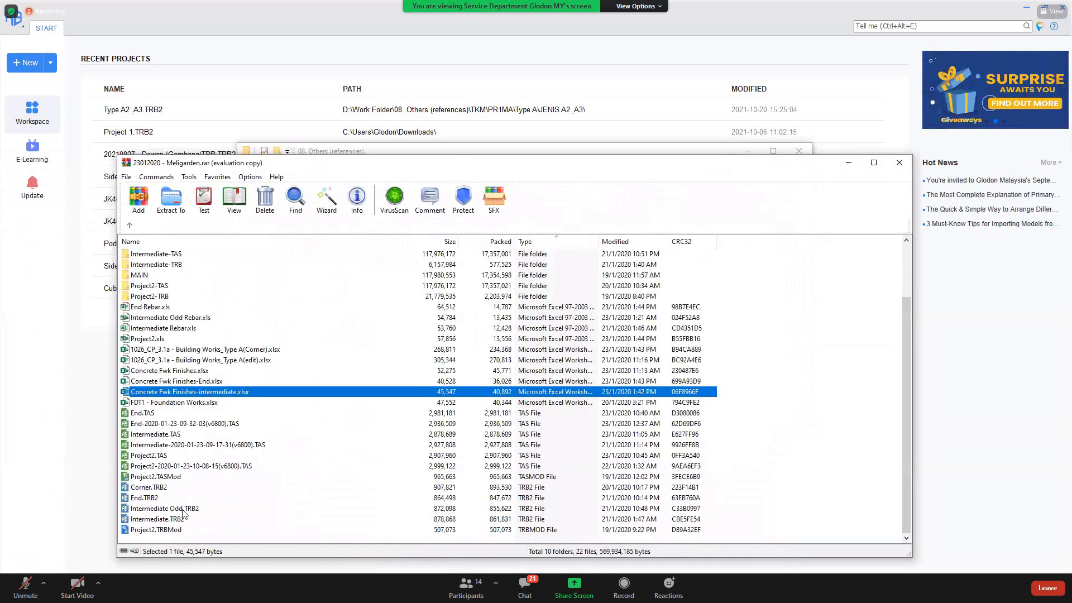
pyautogui.doubleClick(156, 489)
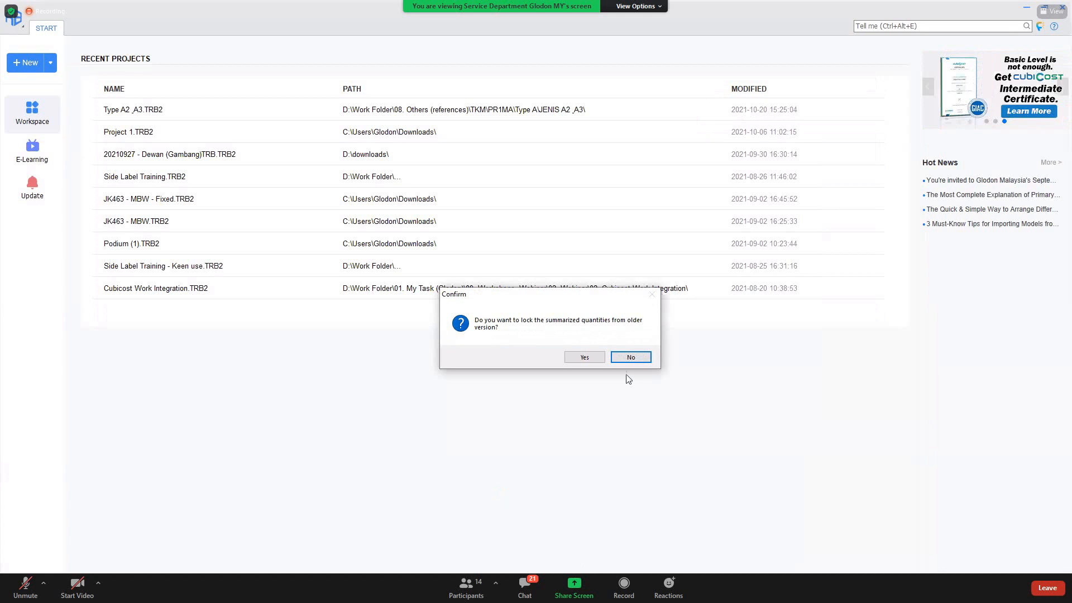
pyautogui.click(616, 359)
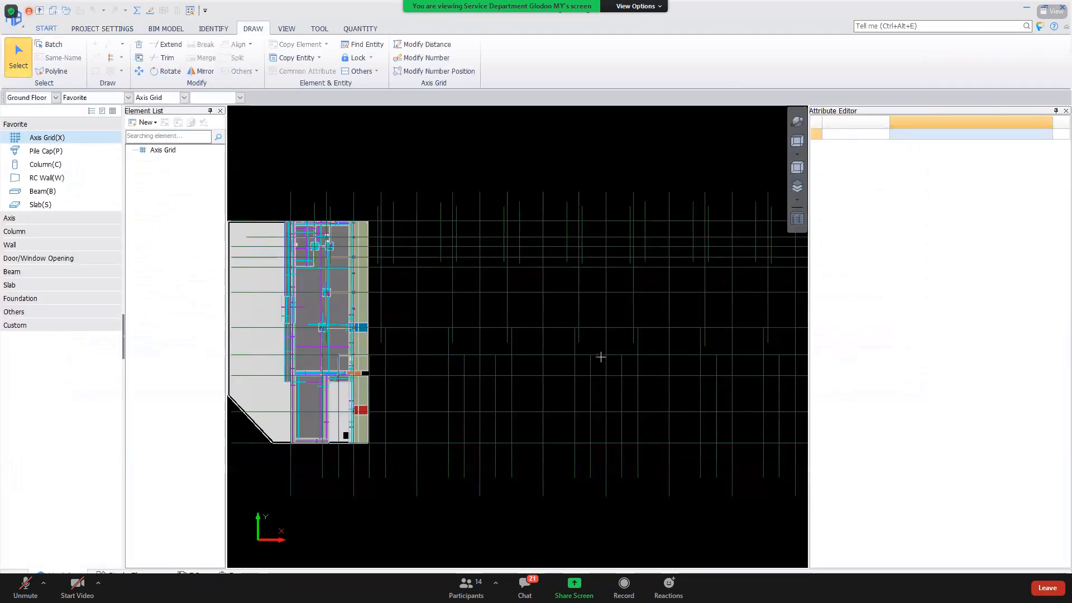
# Examine the underside and foundation elements of the Corner building model up close in 3D.
pyautogui.click(797, 121)
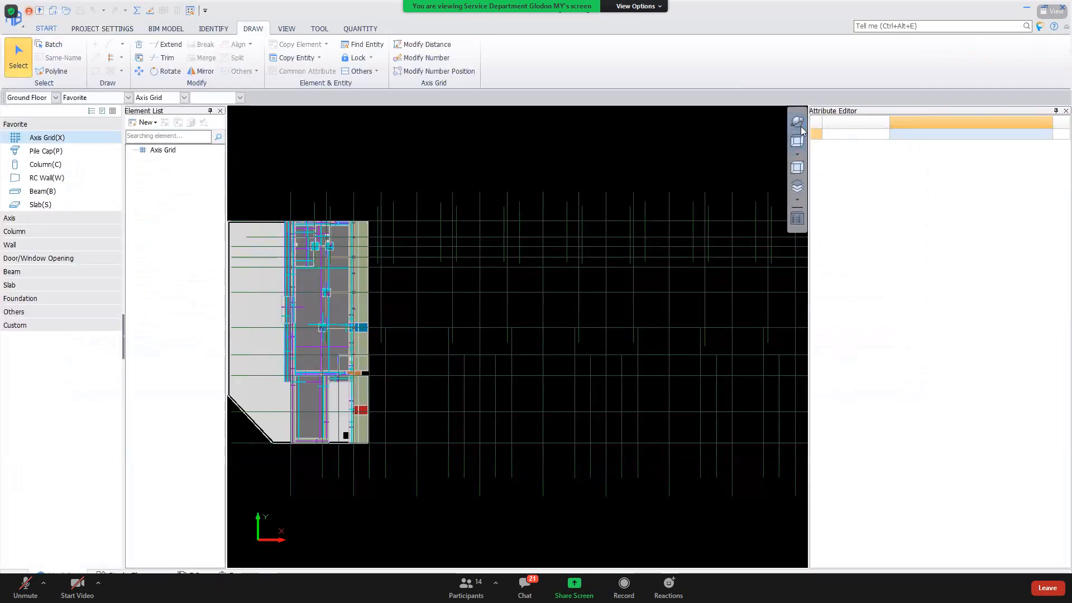
pyautogui.moveTo(468, 416); pyautogui.dragTo(460, 440)
pyautogui.moveTo(527, 416); pyautogui.dragTo(828, 235)
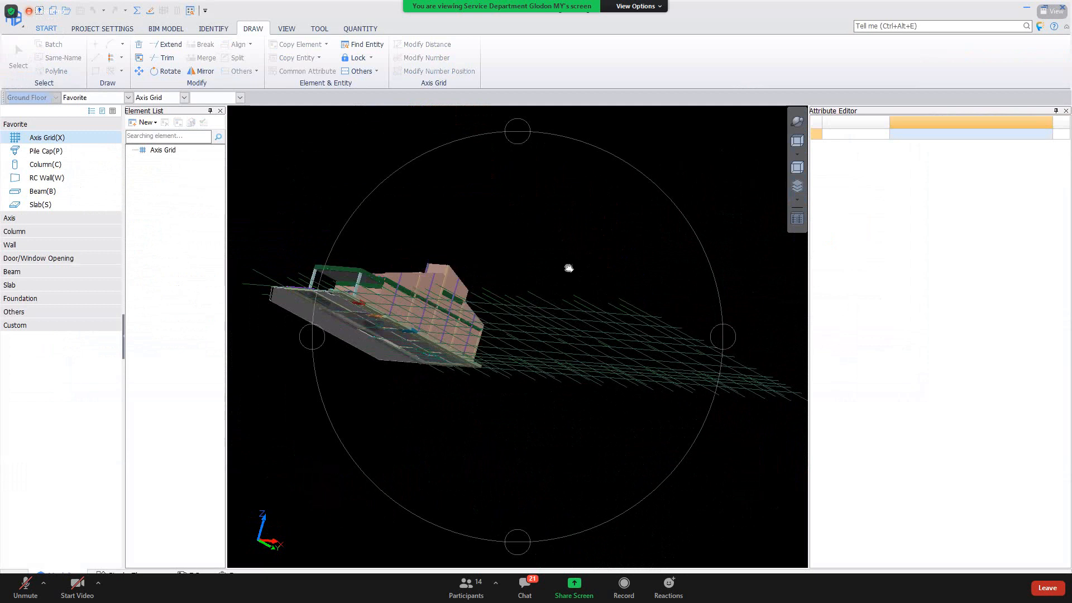
pyautogui.moveTo(670, 262); pyautogui.dragTo(523, 301)
pyautogui.scroll(3, 527, 317)
pyautogui.scroll(2, 491, 314)
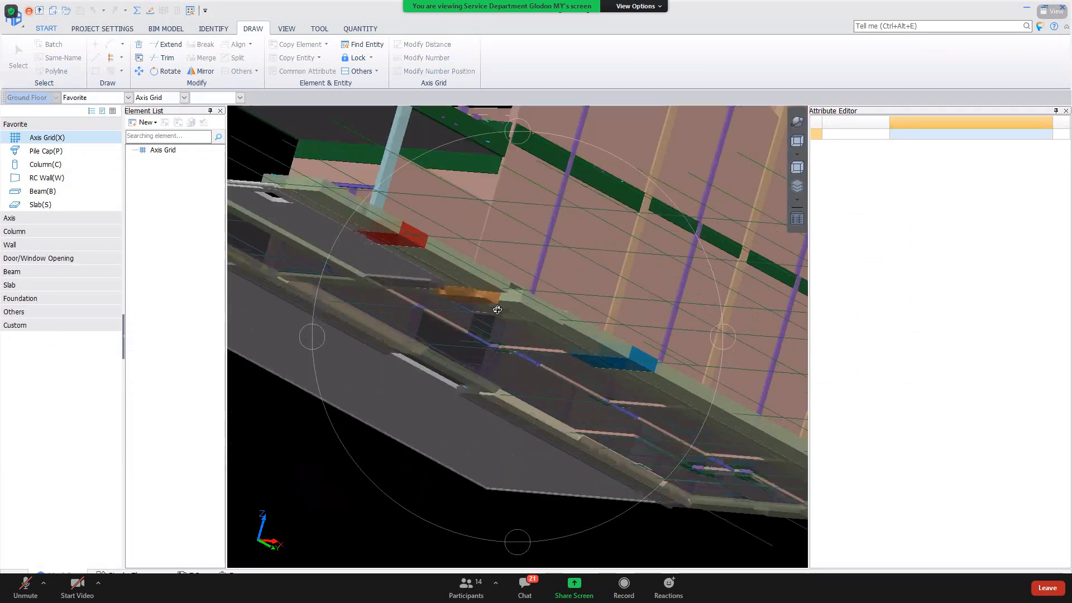
pyautogui.moveTo(498, 311); pyautogui.dragTo(455, 234)
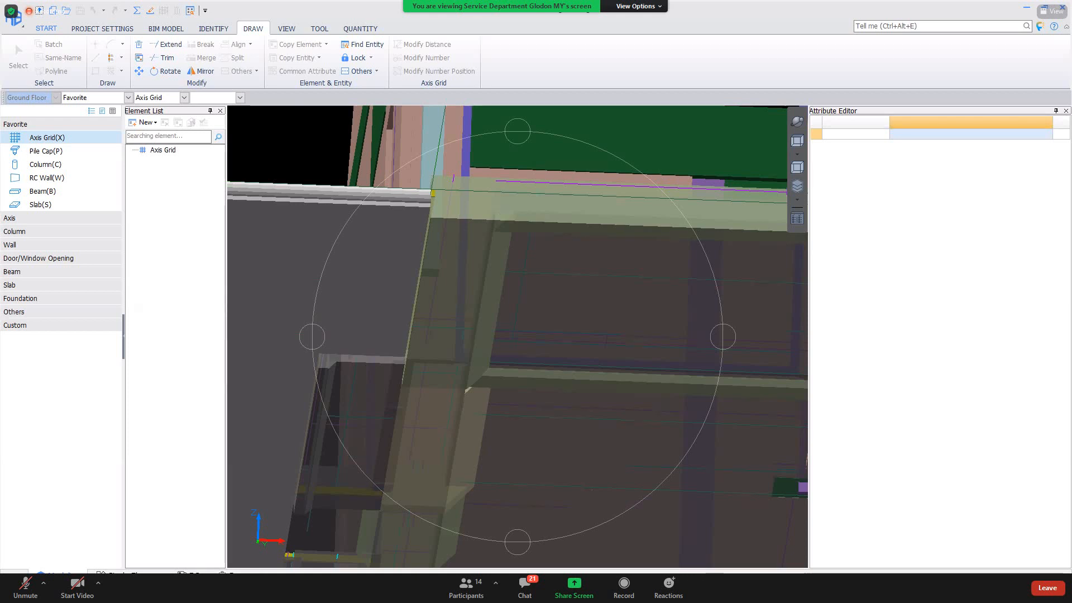
# Create a new project named Project 2 and accept its calculation rule.
pyautogui.click(44, 29)
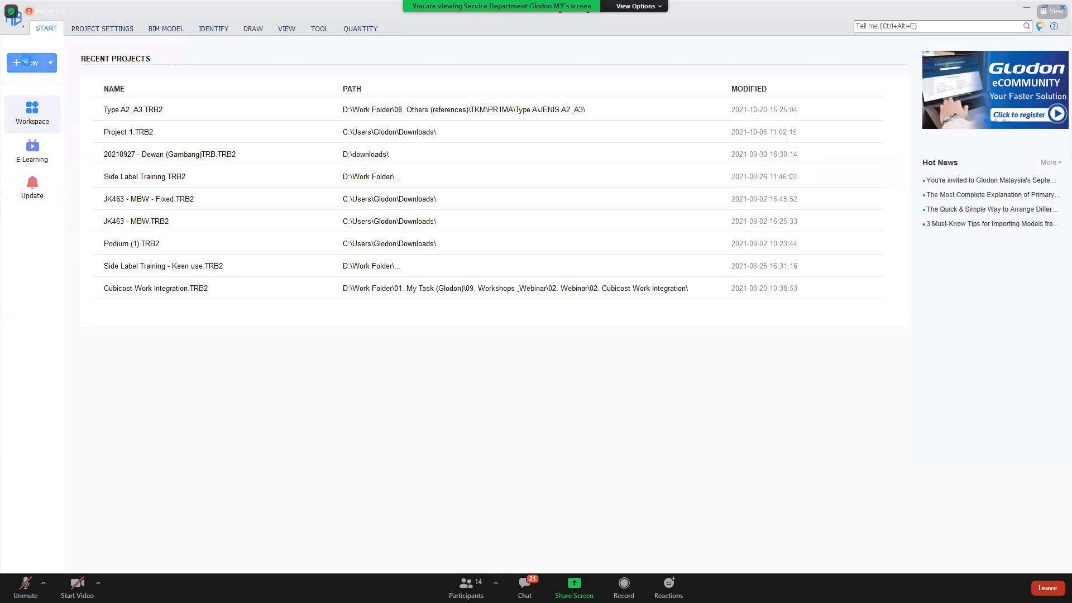
pyautogui.click(26, 62)
pyautogui.click(571, 352)
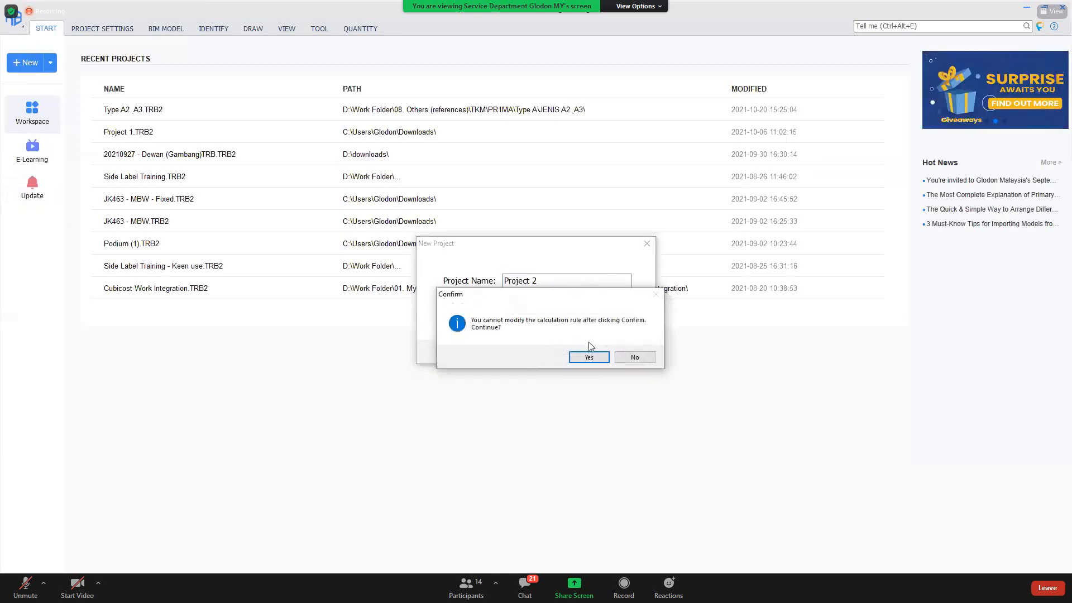
pyautogui.click(580, 355)
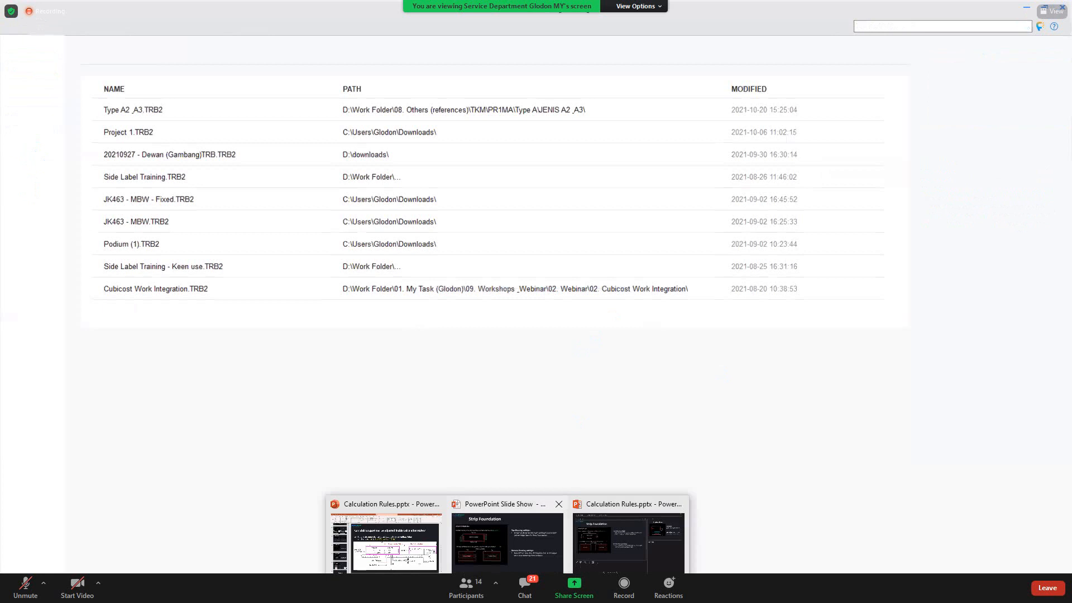
# Consult the Strip Foundation slide in the PowerPoint slide show and add a new strip foundation element on the Ground Floor of the project.
pyautogui.click(505, 528)
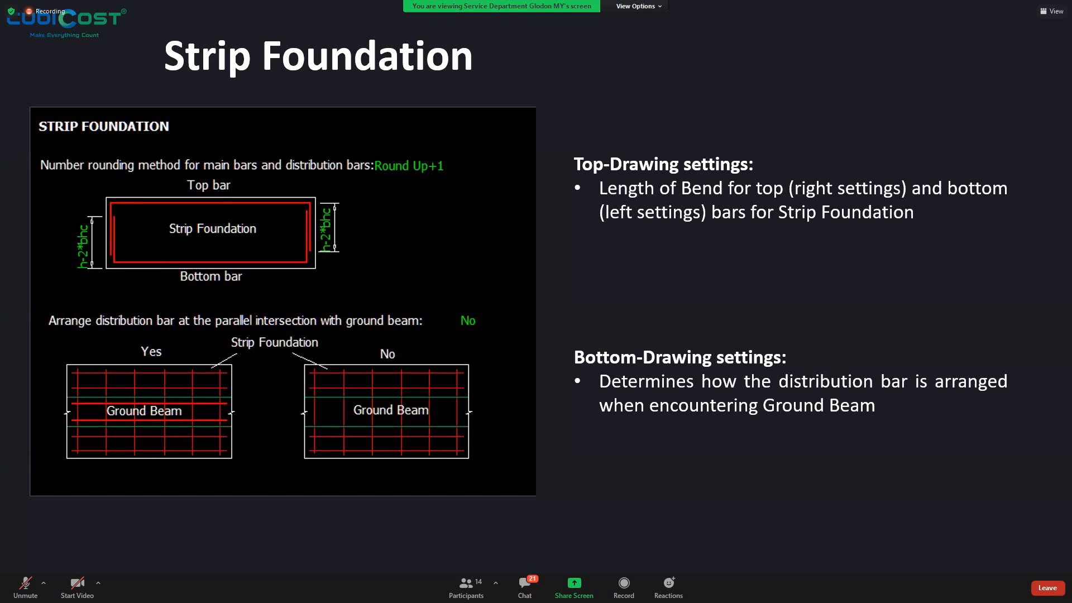
pyautogui.hotkey('alt', 'Tab')
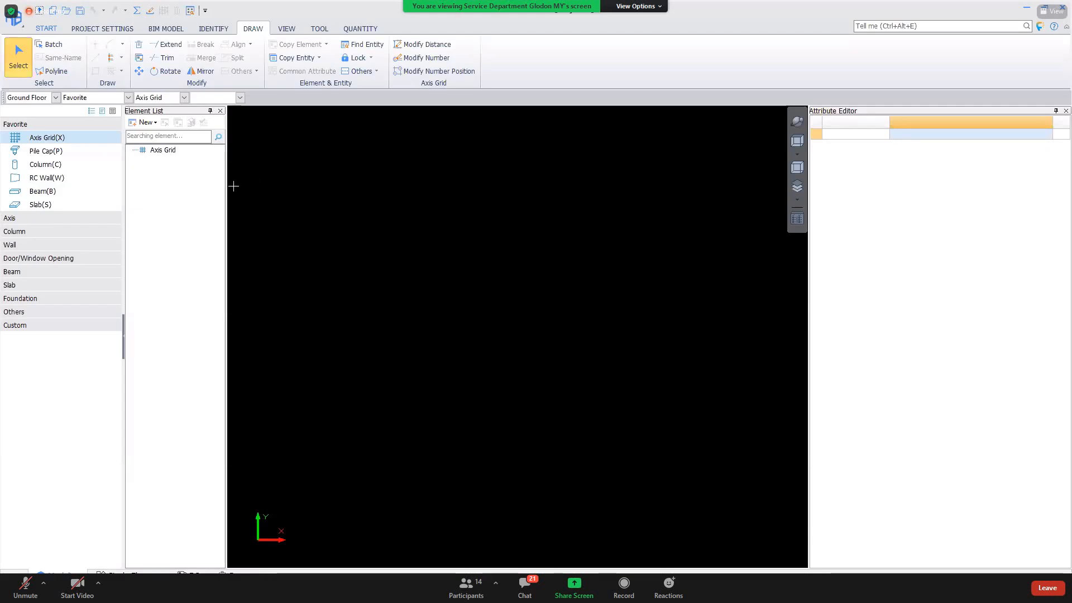
pyautogui.click(48, 299)
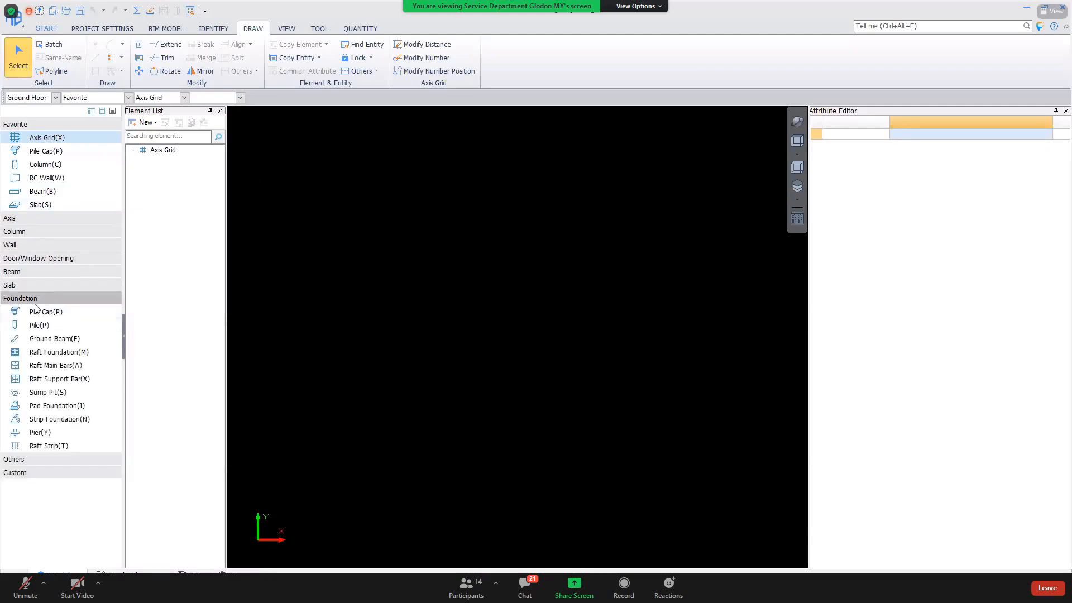
pyautogui.click(55, 419)
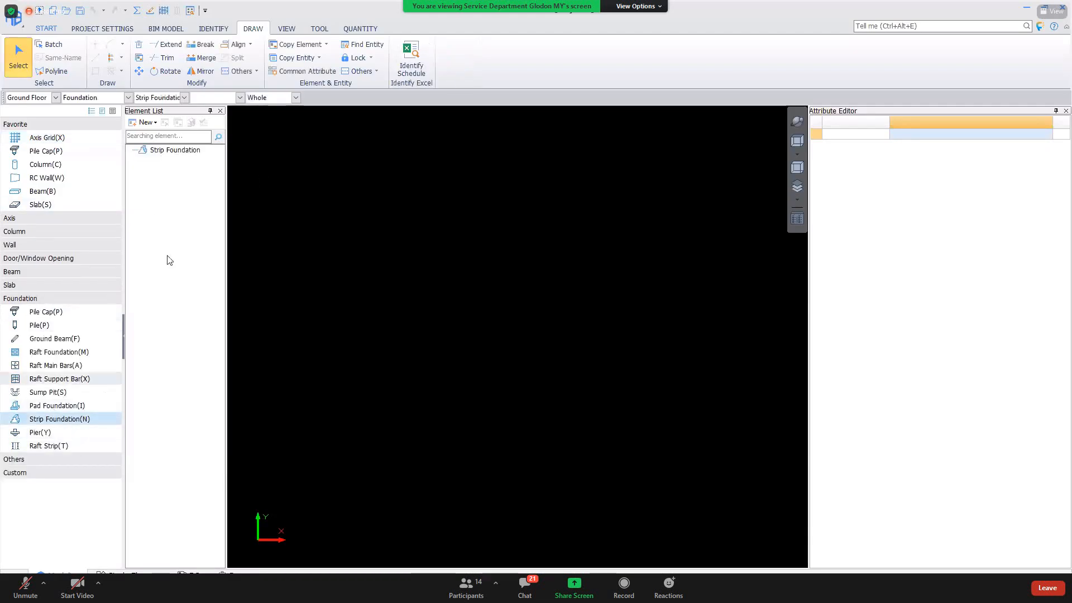
pyautogui.click(146, 123)
pyautogui.click(165, 136)
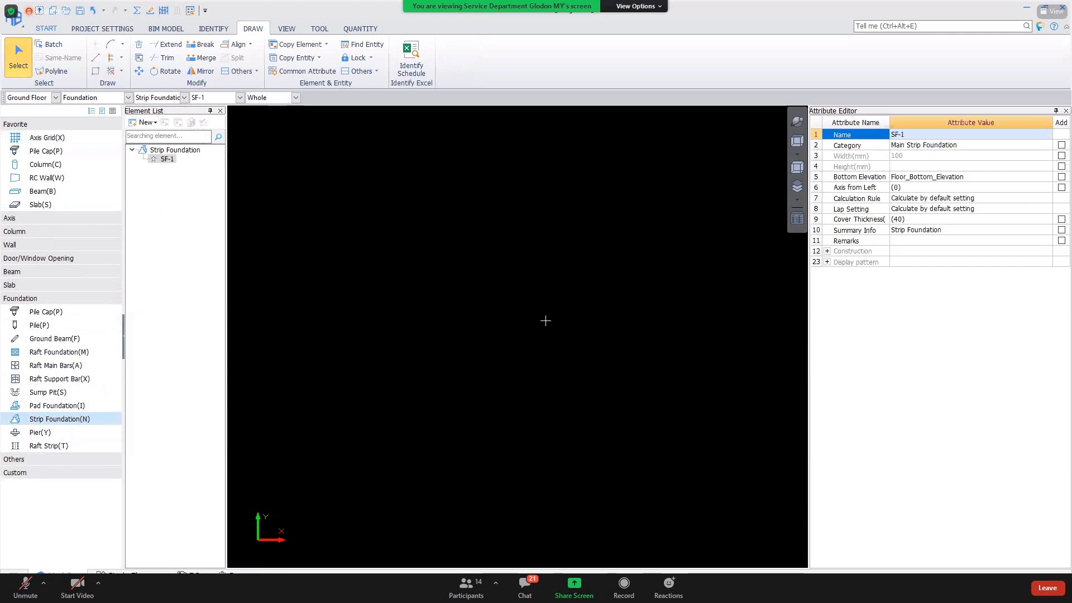
pyautogui.rightClick(581, 319)
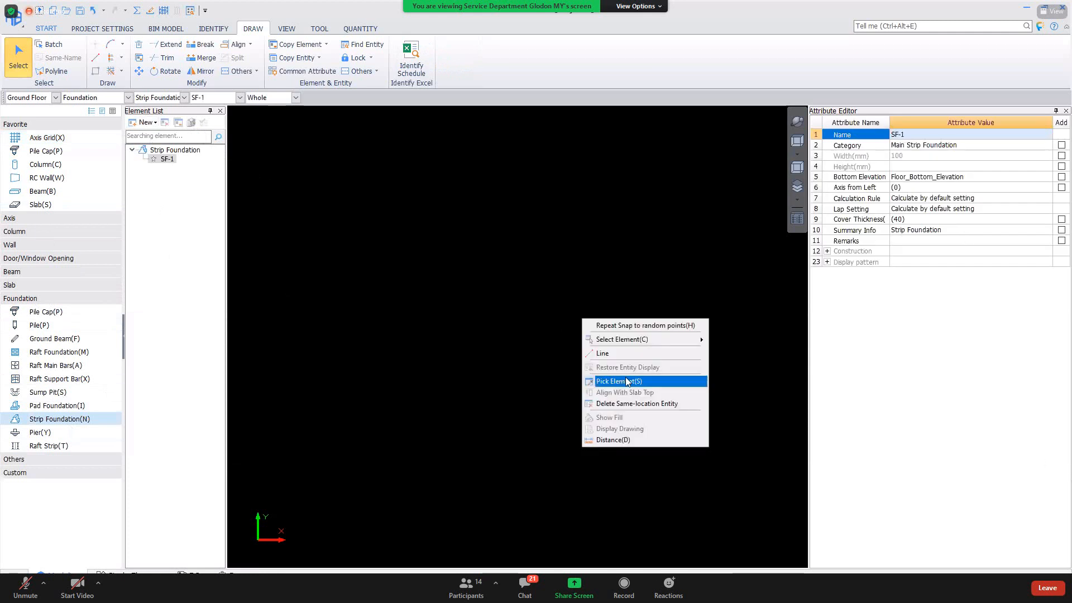
pyautogui.click(632, 352)
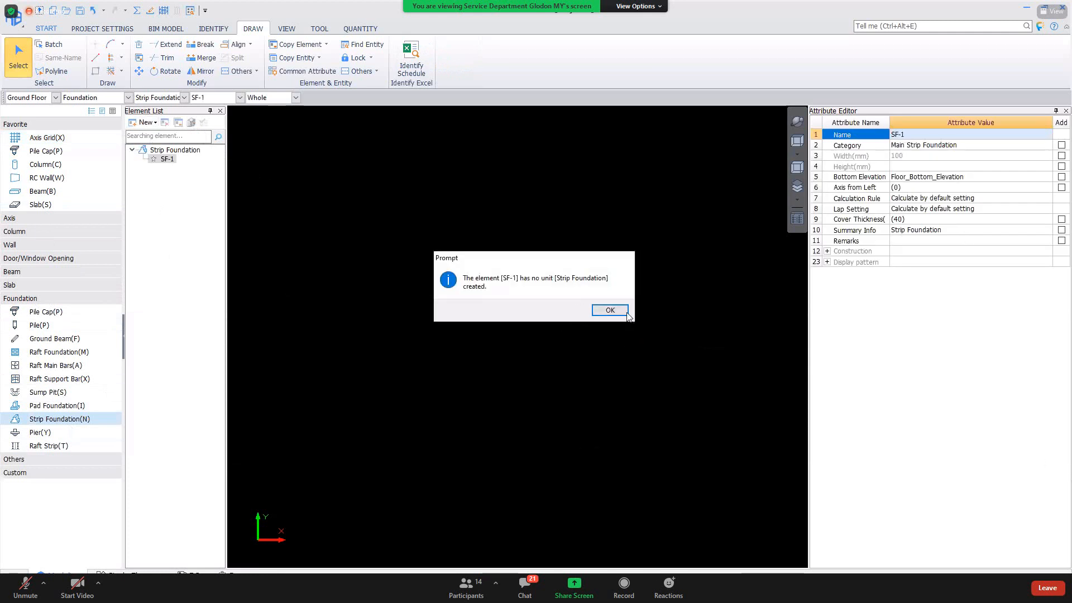
pyautogui.click(627, 313)
# Add a rectangular strip foundation unit under the new strip foundation element.
pyautogui.rightClick(170, 161)
pyautogui.moveTo(207, 174)
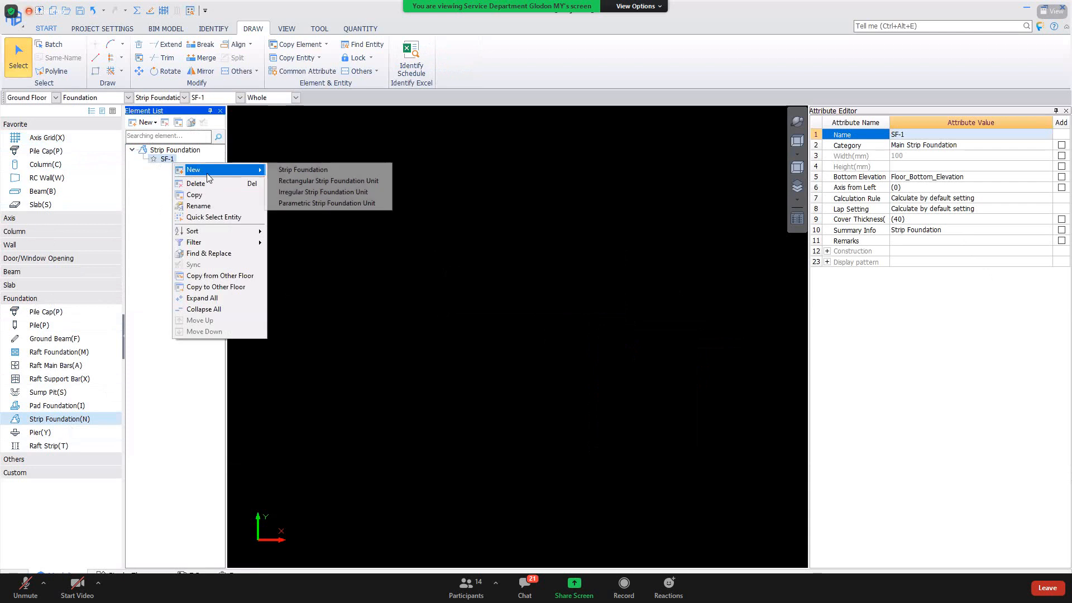
pyautogui.click(321, 180)
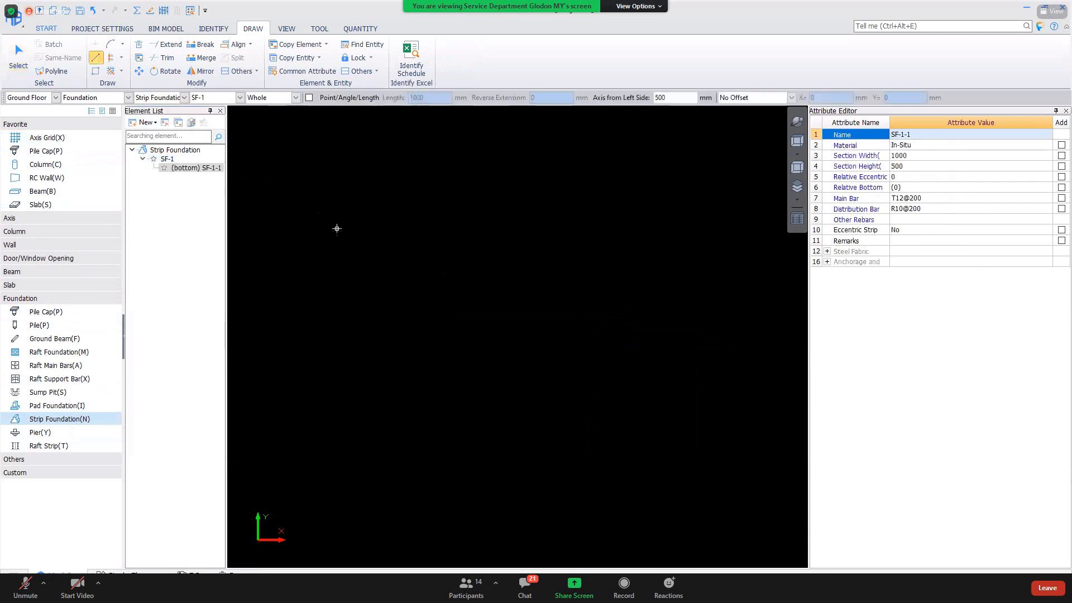
# Draw one straight vertical strip foundation run in plan with the Line tool and end the command.
pyautogui.click(388, 170)
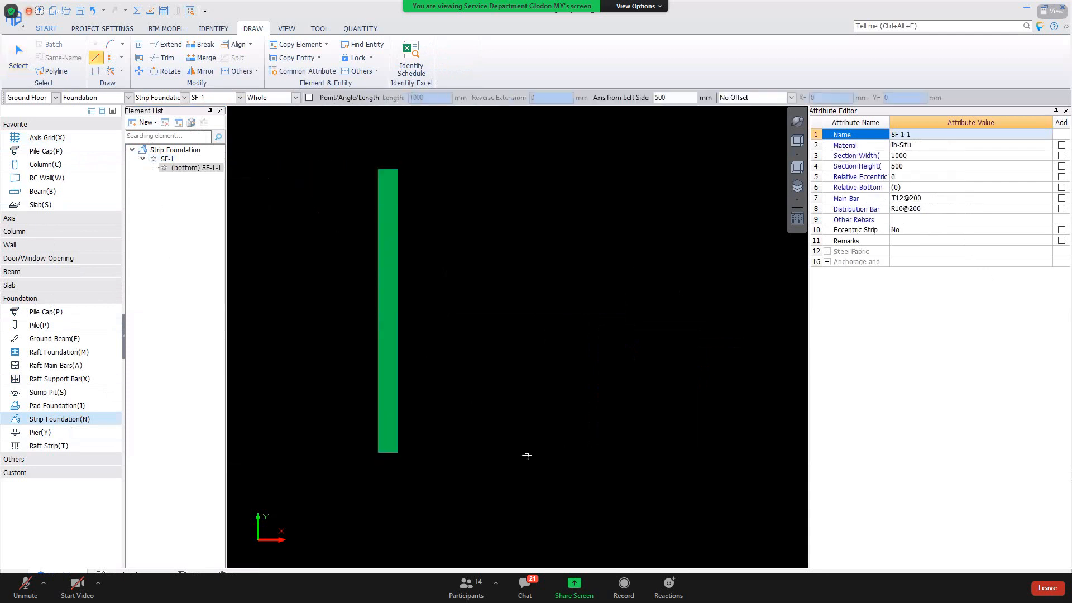
pyautogui.click(507, 481)
pyautogui.click(624, 457)
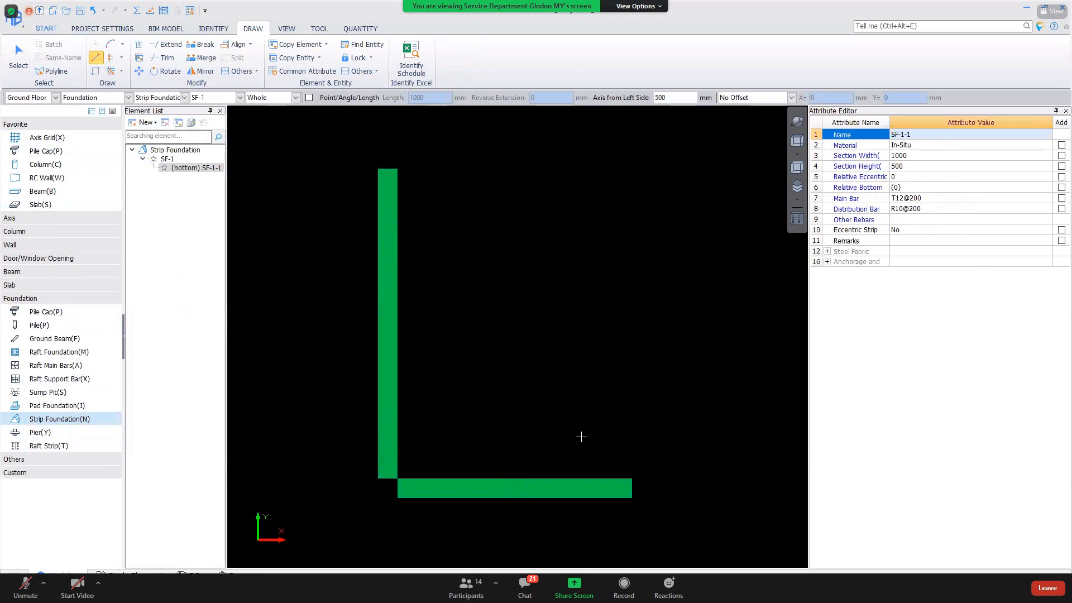
pyautogui.rightClick(582, 436)
# Create a new RC wall element and draw it along the full centreline of the strip foundation.
pyautogui.click(47, 177)
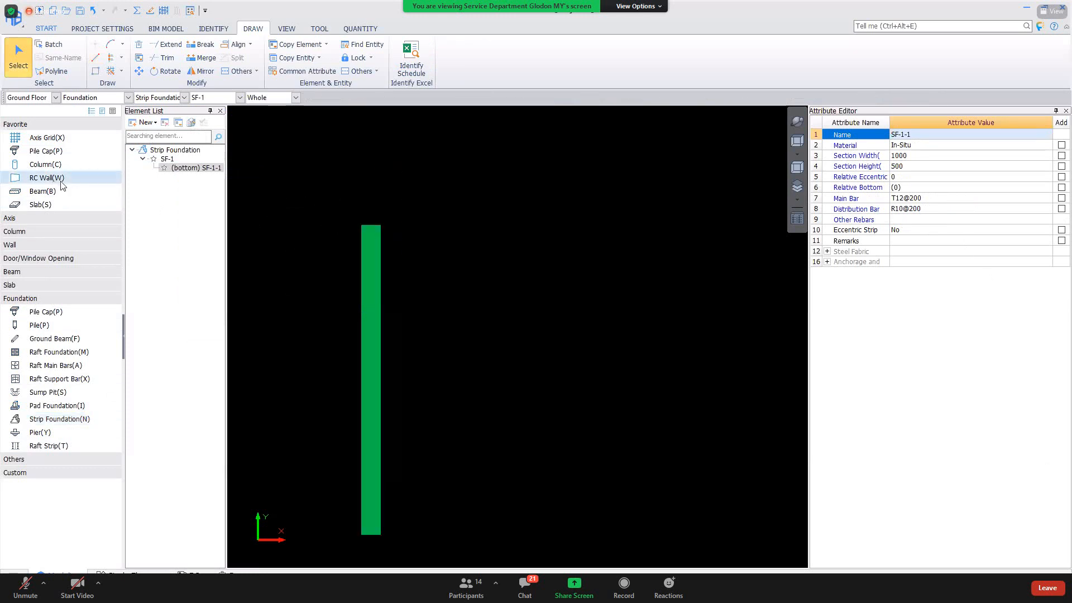
pyautogui.click(156, 123)
pyautogui.click(150, 135)
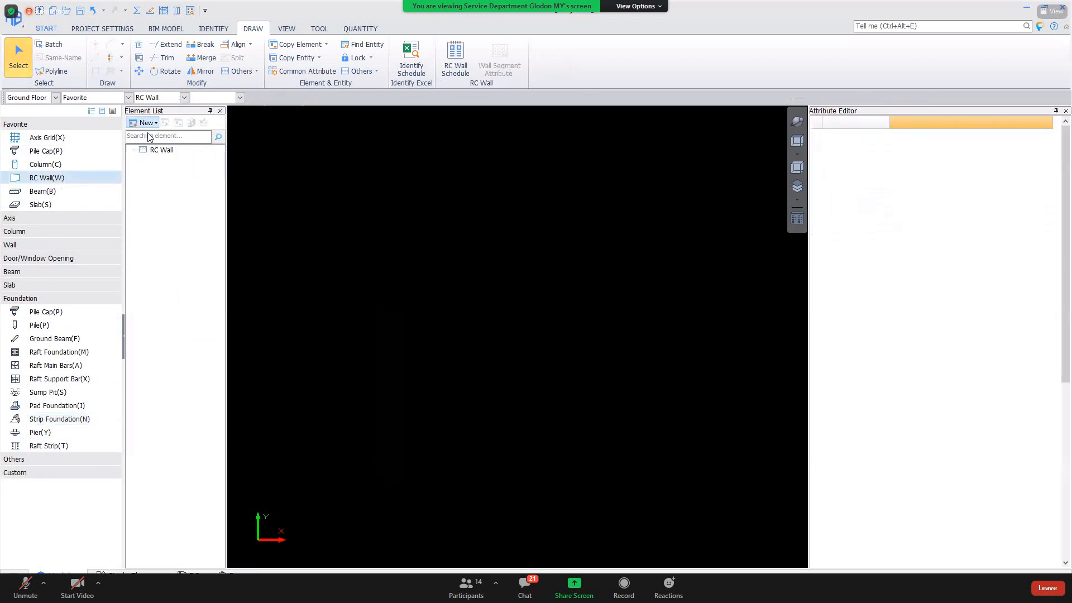
pyautogui.click(345, 245)
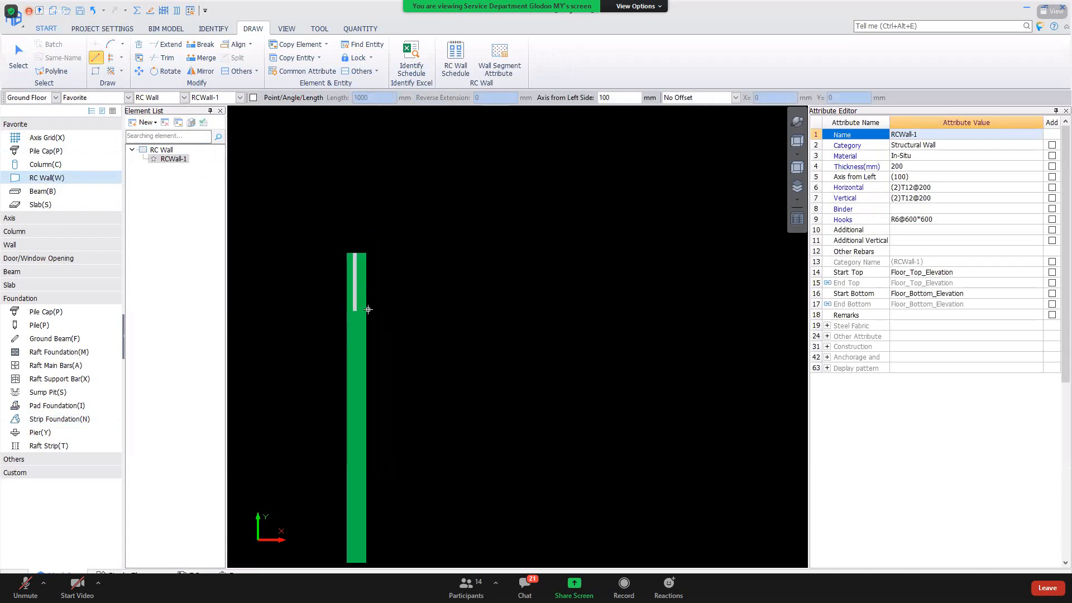
pyautogui.moveTo(367, 284); pyautogui.dragTo(365, 280, button='middle')
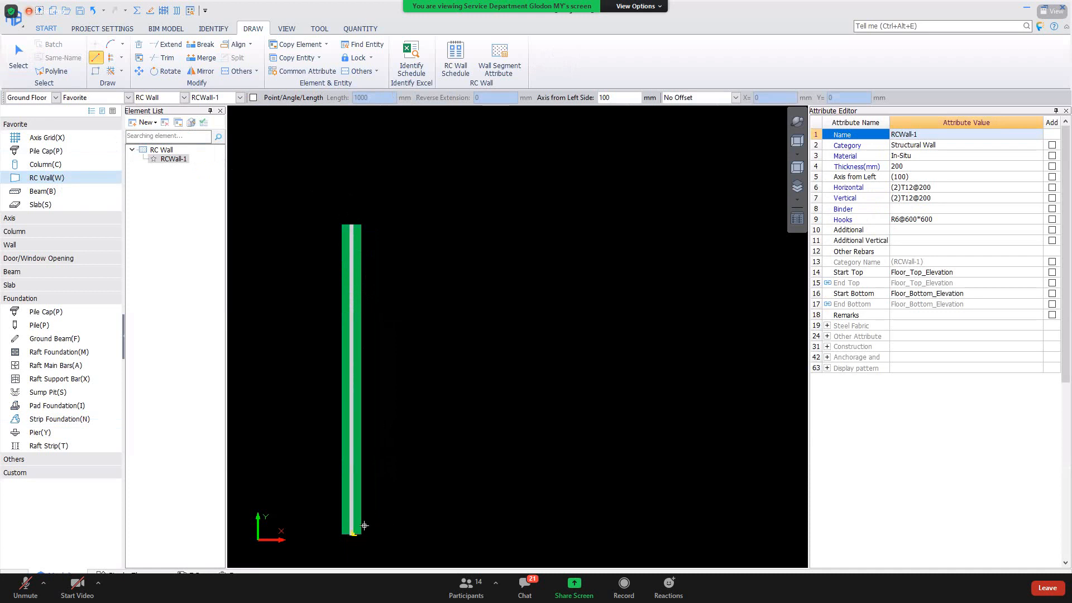
pyautogui.rightClick(362, 527)
# Inspect the RC wall standing on the strip foundation in 3D.
pyautogui.click(798, 122)
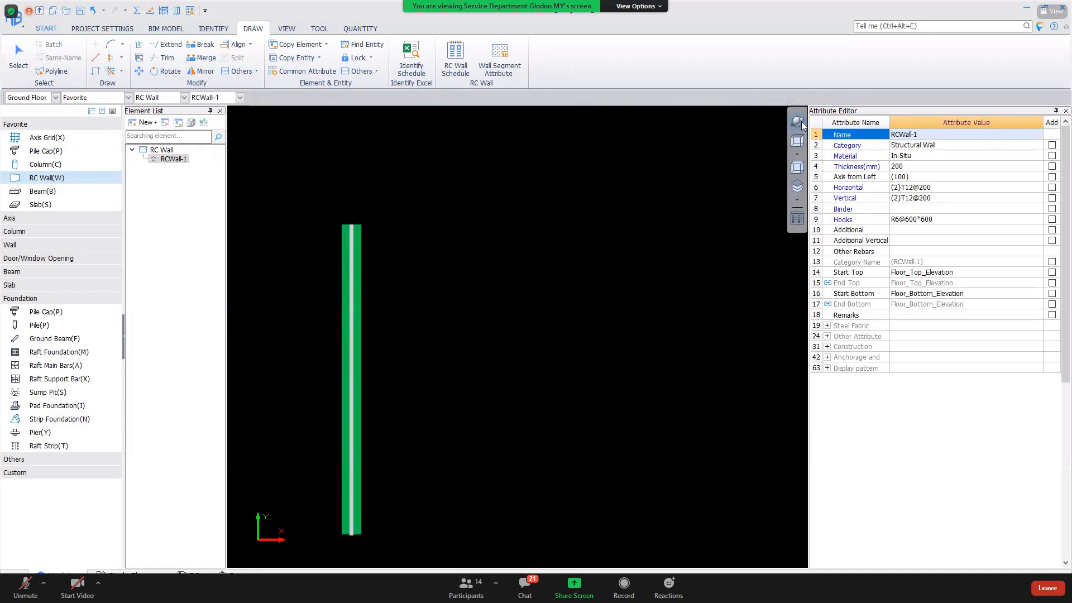
pyautogui.moveTo(531, 421); pyautogui.dragTo(567, 318)
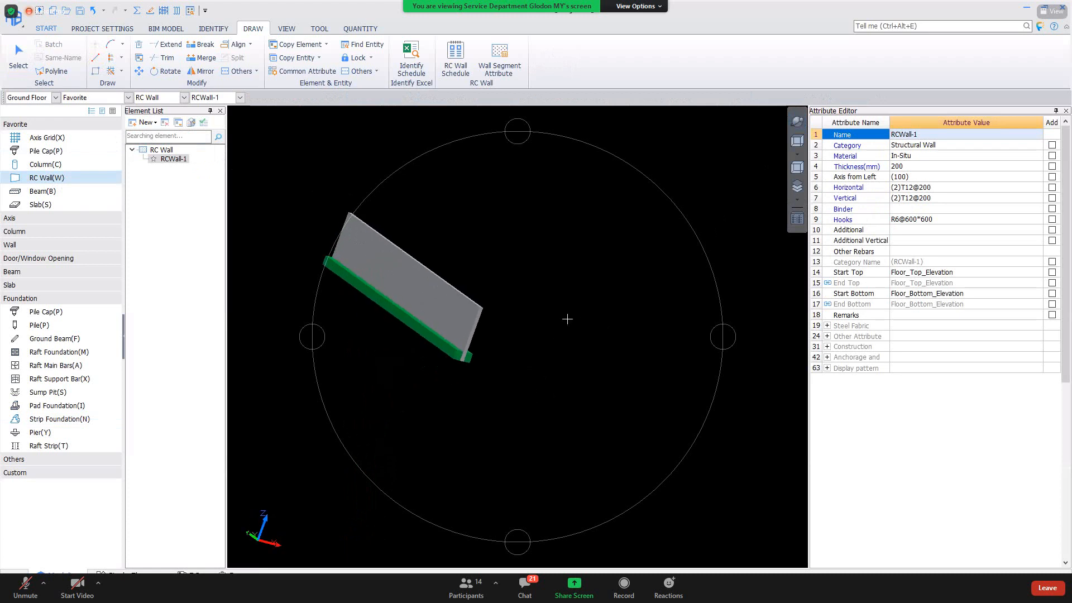
# End the wall command, undo and redo the RC wall, and return to the plan view.
pyautogui.rightClick(567, 318)
pyautogui.hotkey('ctrl', 'z')
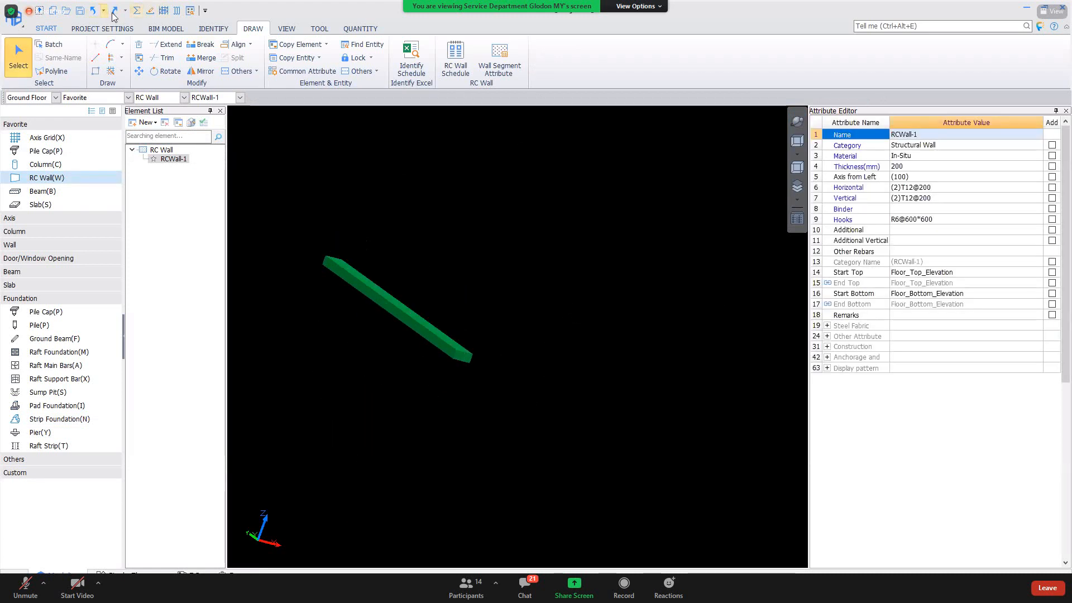
pyautogui.click(113, 15)
pyautogui.click(797, 141)
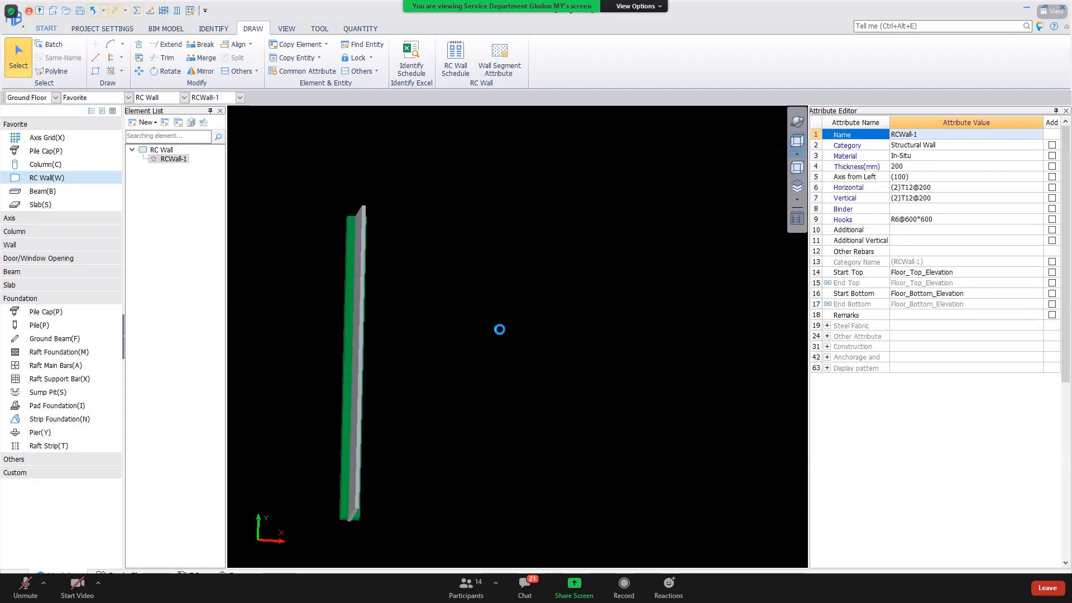
# Select the RC wall and check the position of its lower end against the strip foundation's centreline.
pyautogui.scroll(4, 356, 529)
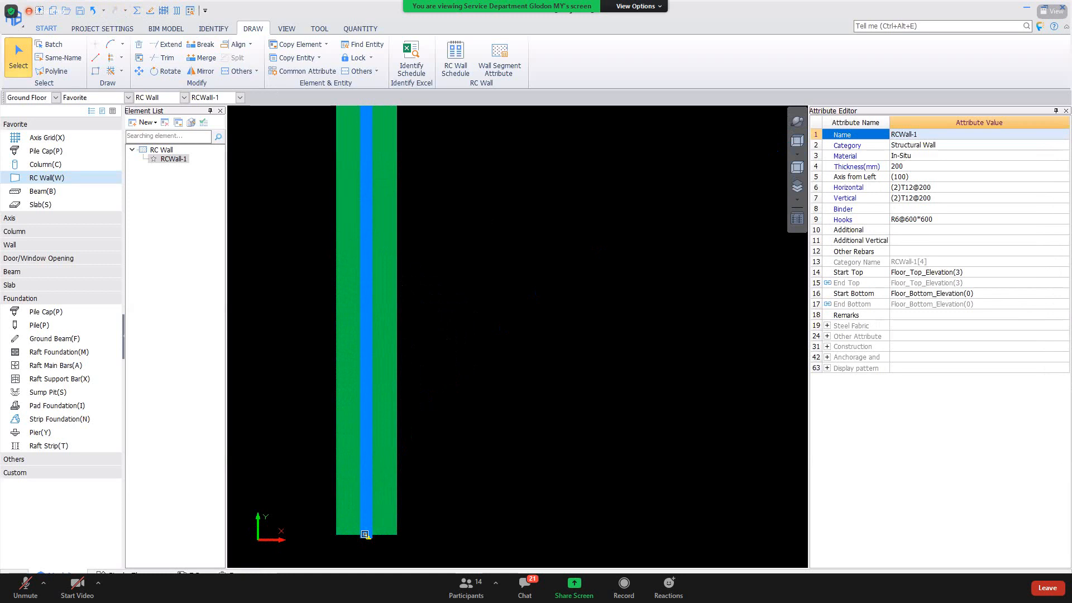
pyautogui.scroll(3, 366, 535)
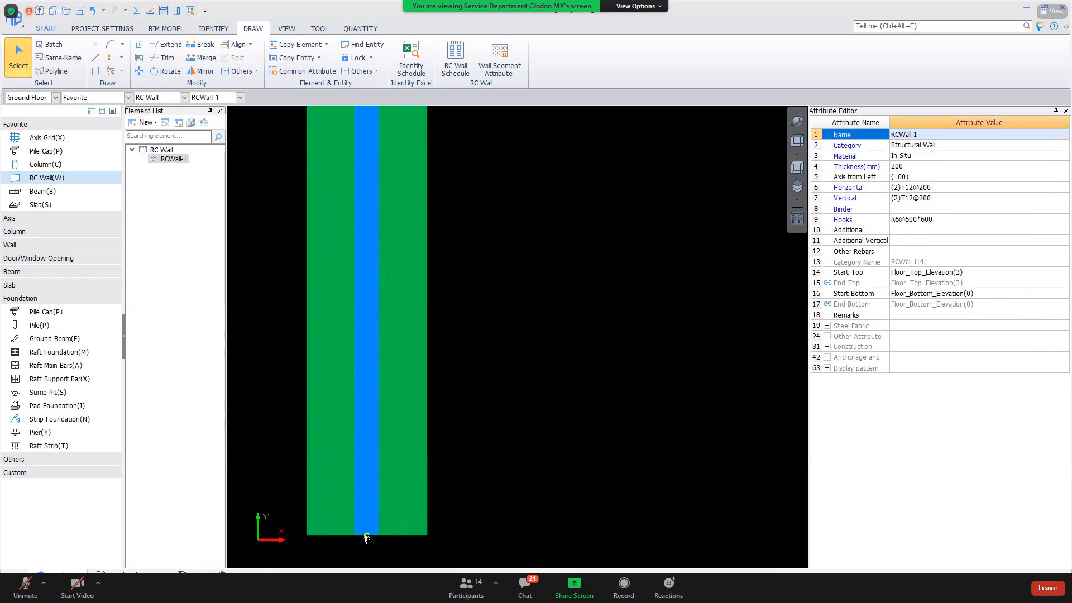
pyautogui.click(367, 536)
pyautogui.scroll(-4, 481, 469)
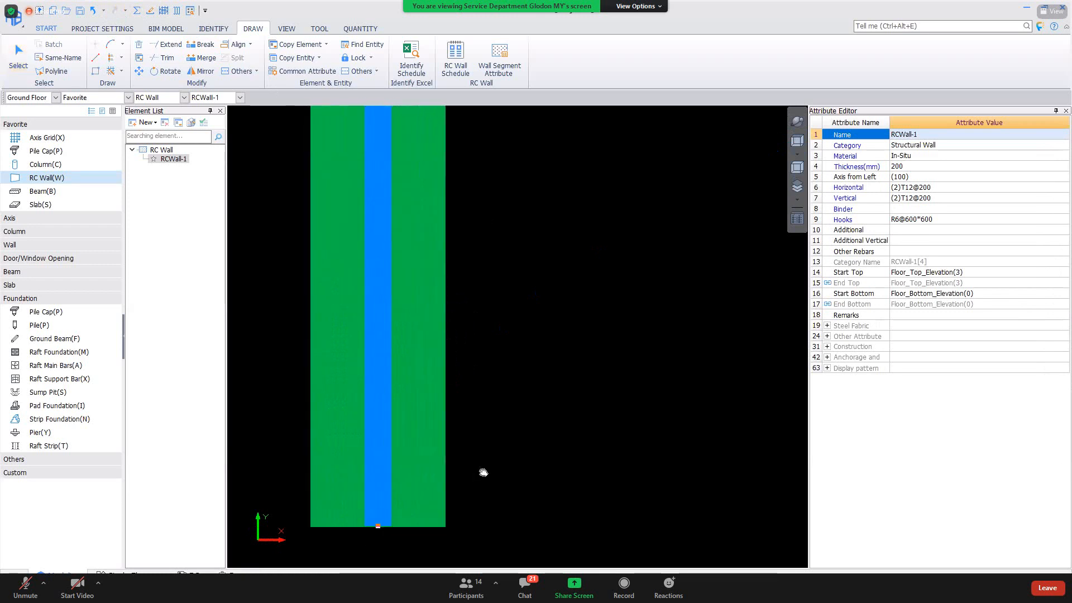
pyautogui.press('w')
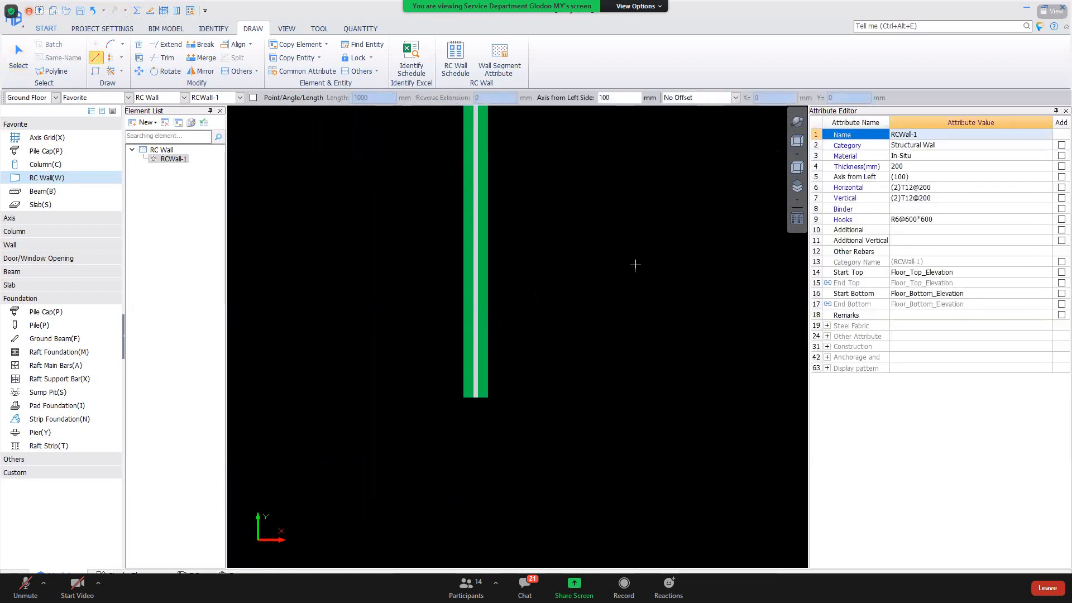
# Review the main bar and distribution bar attributes of the bottom strip foundation unit SF-1-1.
pyautogui.click(59, 419)
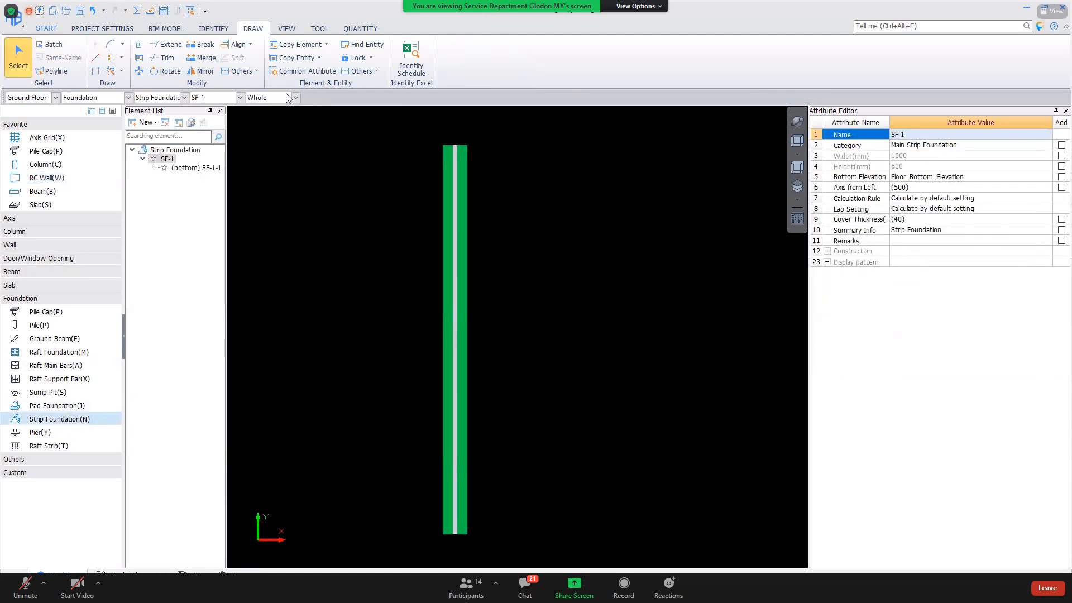
pyautogui.click(196, 168)
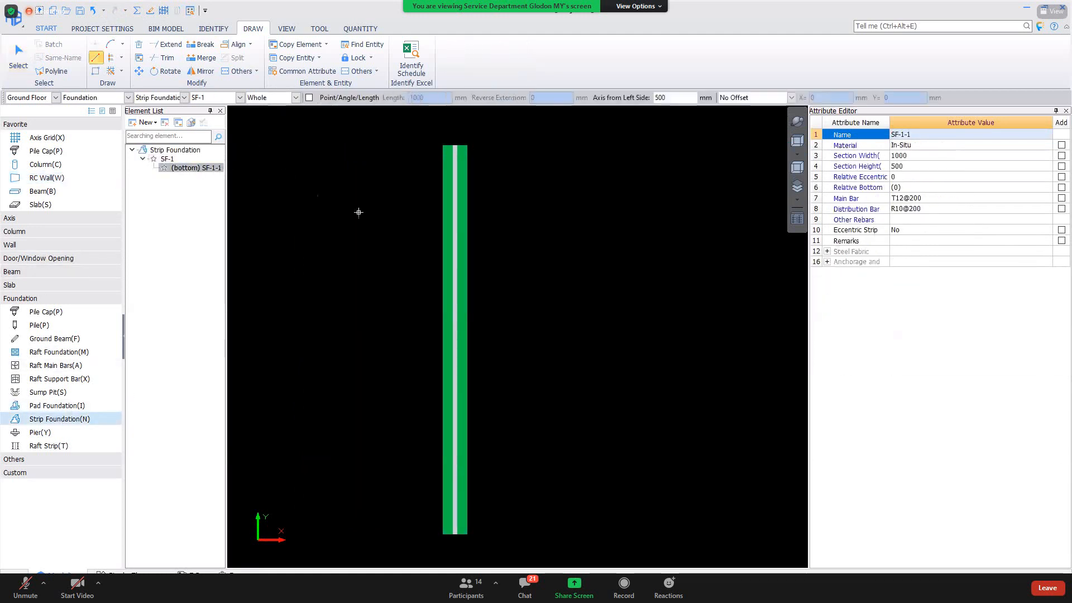
pyautogui.click(928, 199)
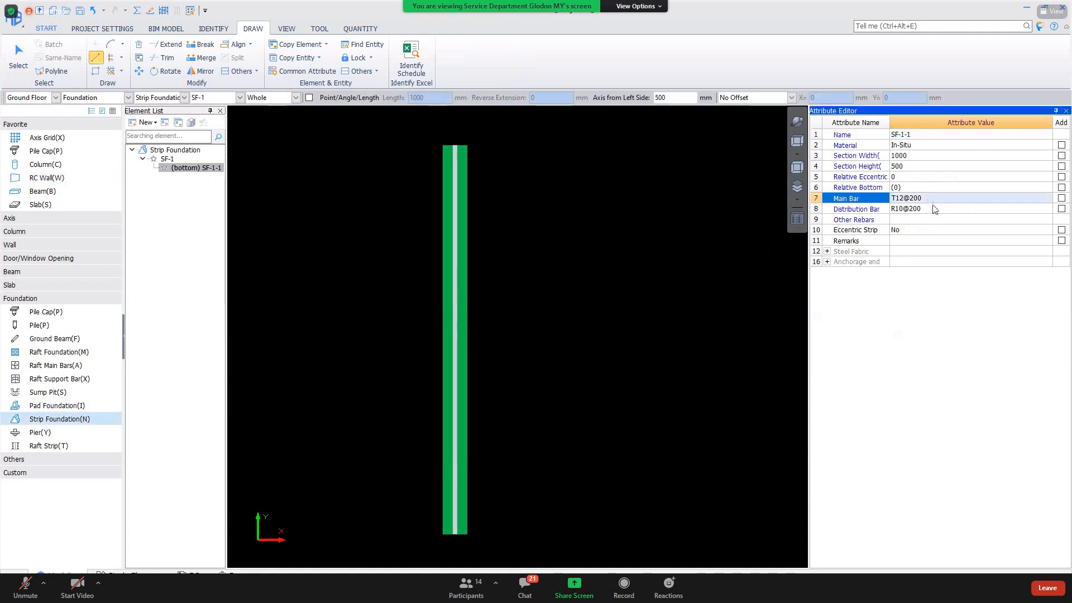
pyautogui.click(928, 212)
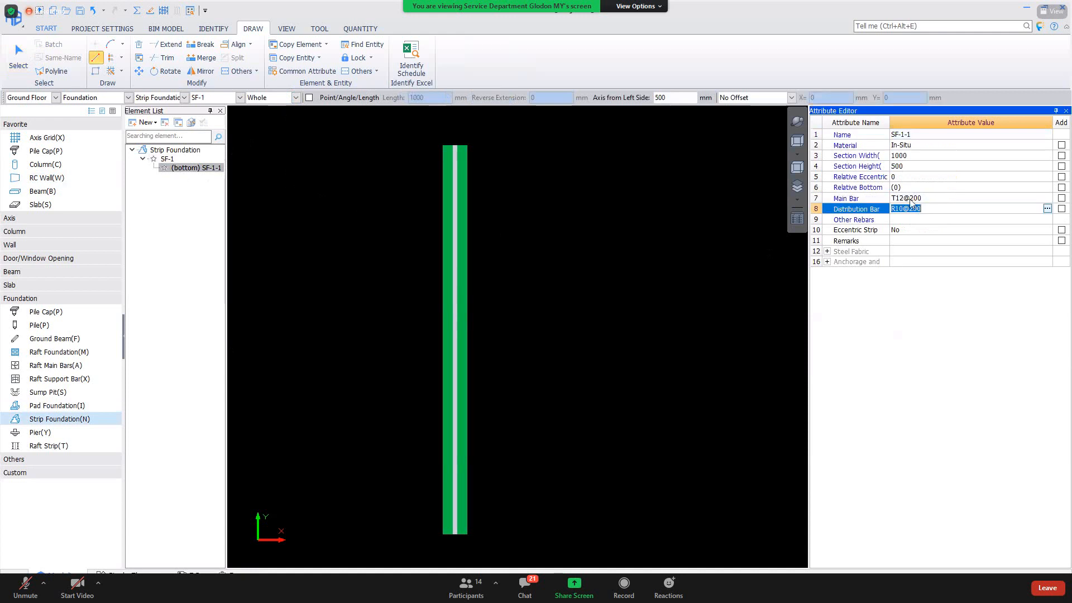
pyautogui.press('Escape')
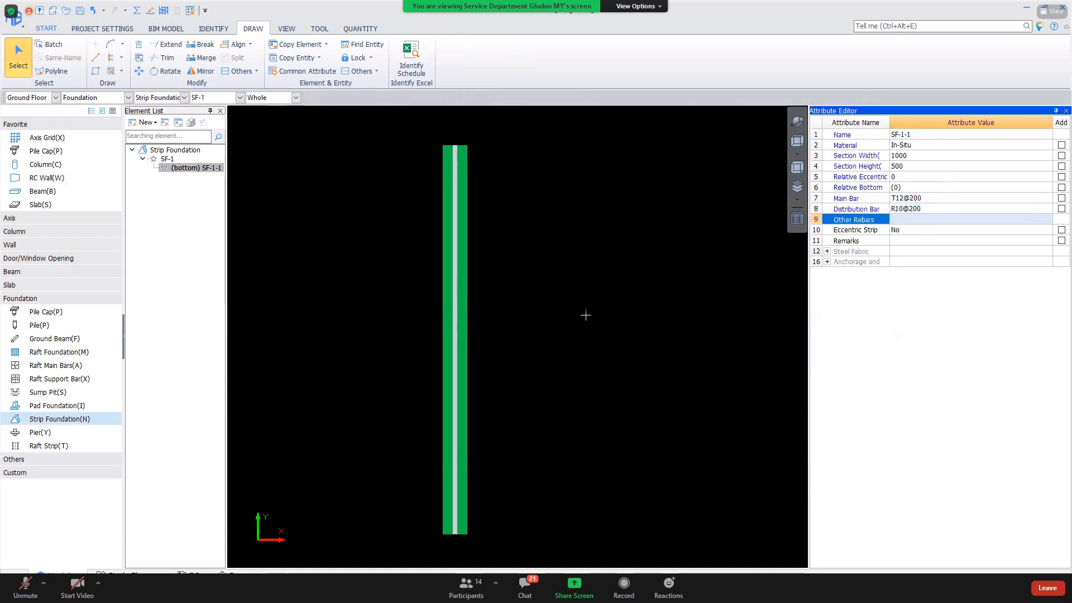
# Calculate the strip foundation's rebar and close the calculation message.
pyautogui.rightClick(467, 394)
pyautogui.click(494, 386)
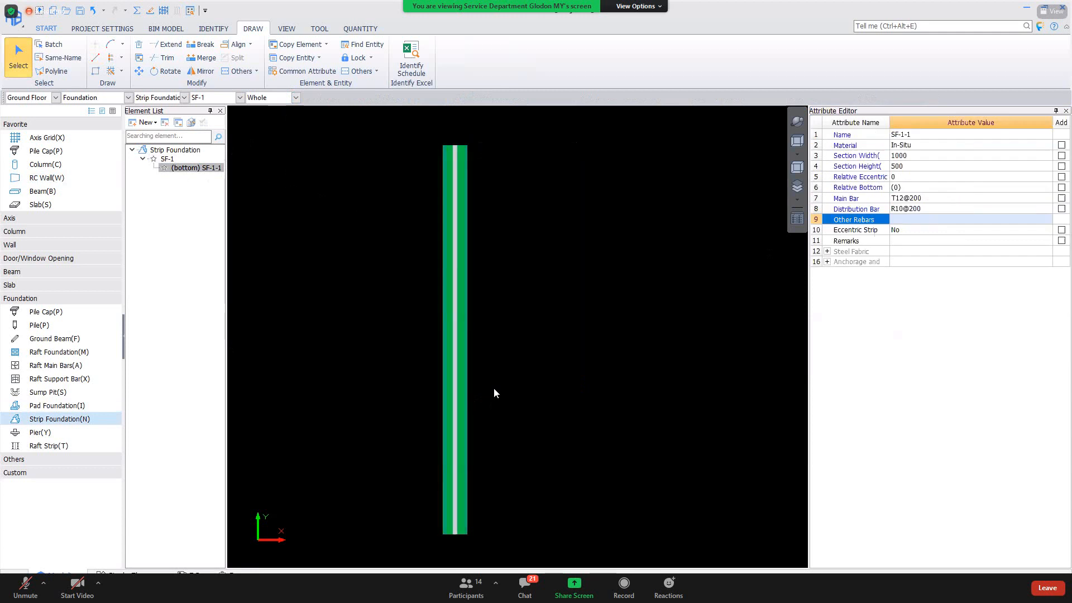
pyautogui.click(530, 329)
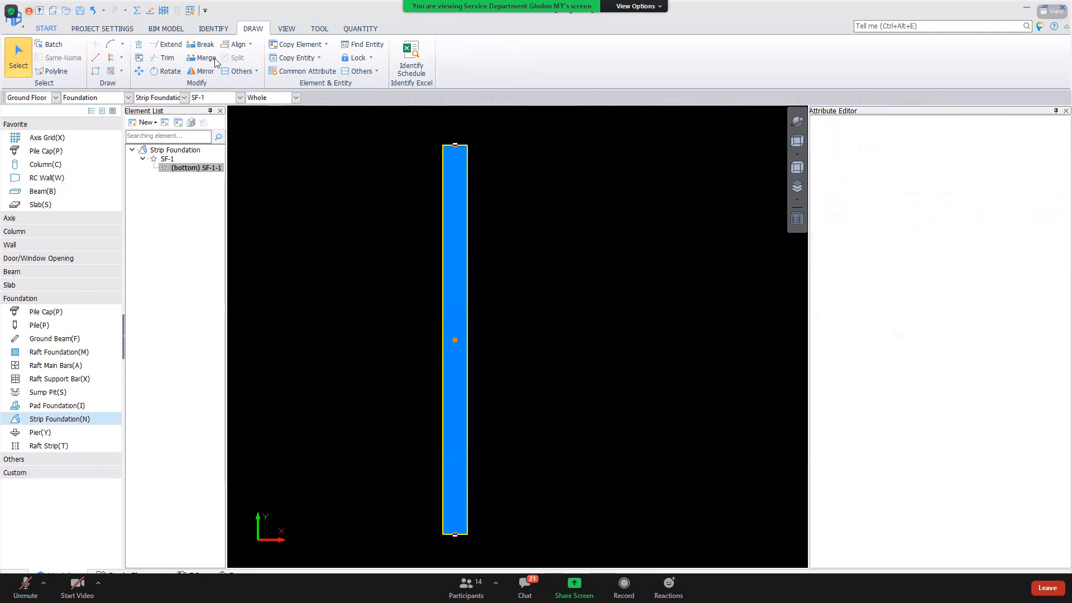
# Show the strip foundation's rebar table and 3D rebar, orbiting to see the bars and the wall above them.
pyautogui.click(150, 15)
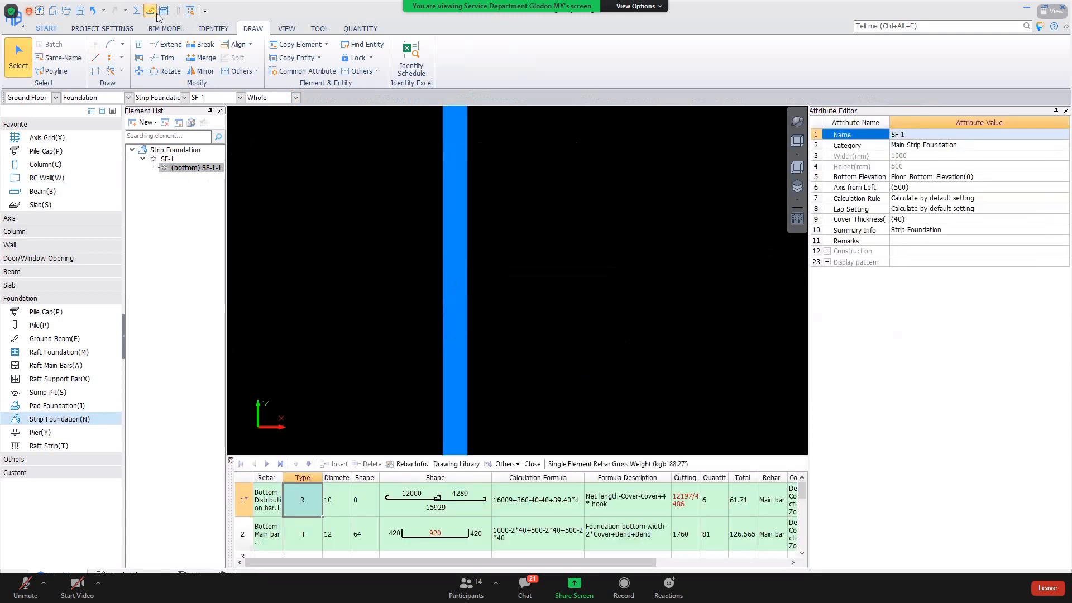
pyautogui.click(162, 14)
pyautogui.moveTo(475, 363); pyautogui.dragTo(426, 240)
pyautogui.scroll(5, 476, 287)
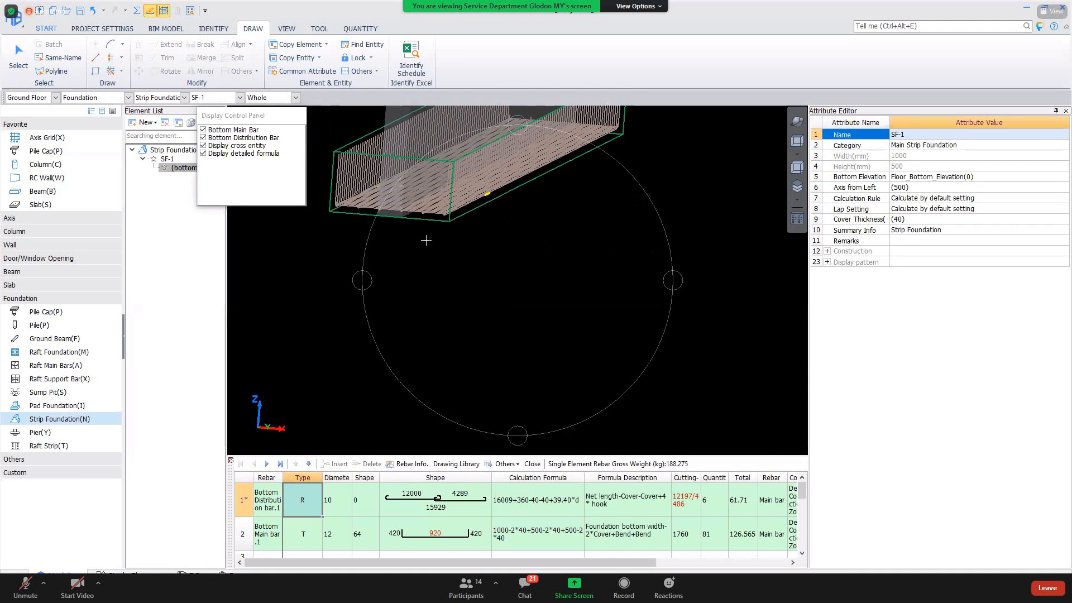
pyautogui.moveTo(412, 221); pyautogui.dragTo(459, 376, button='middle')
pyautogui.press('Escape')
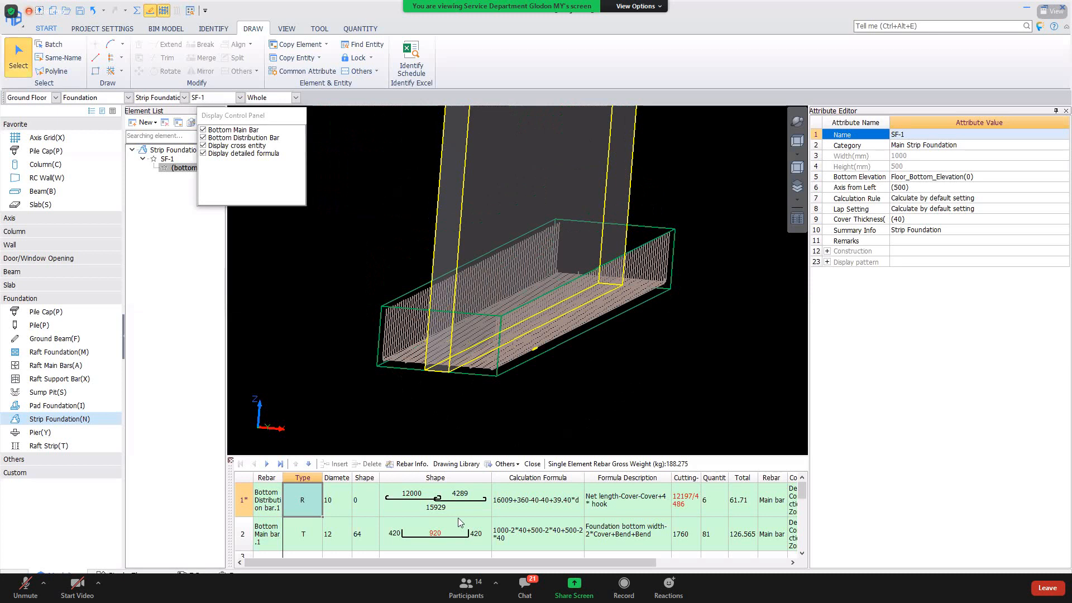
# Examine the bottom distribution bar's shape, formula and remarks in the rebar table and 3D, and deselect the foundation.
pyautogui.click(449, 484)
pyautogui.scroll(5, 470, 338)
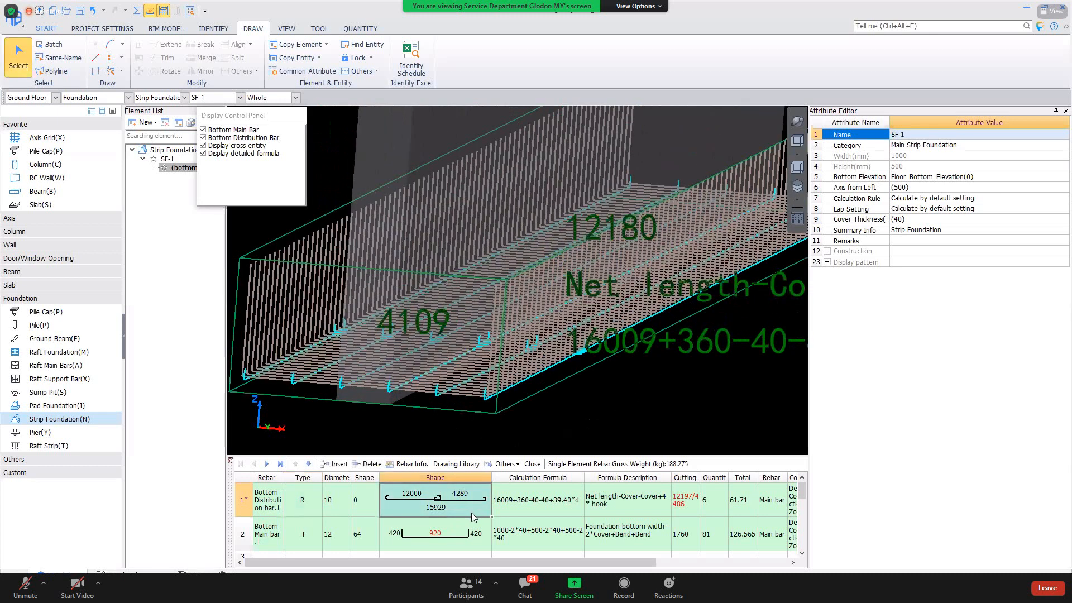
pyautogui.moveTo(364, 562); pyautogui.dragTo(494, 562)
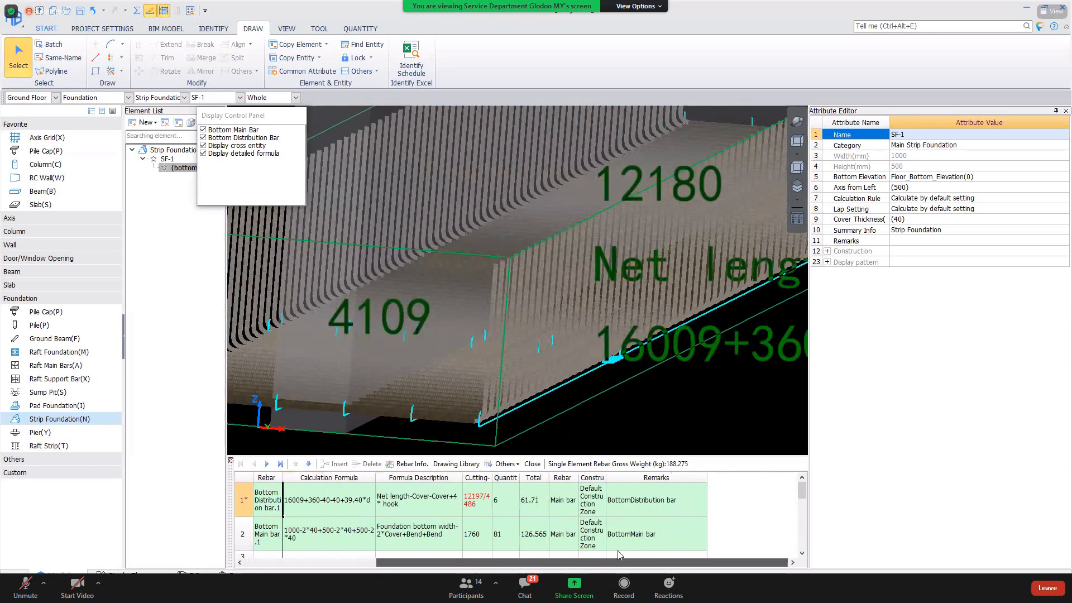
pyautogui.click(578, 424)
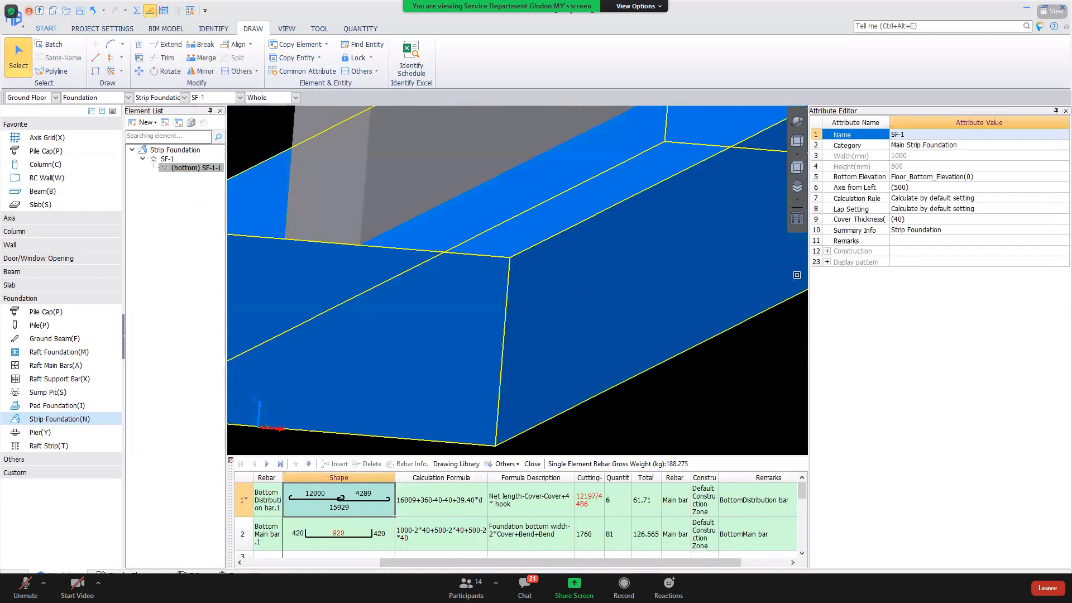
pyautogui.press('Escape')
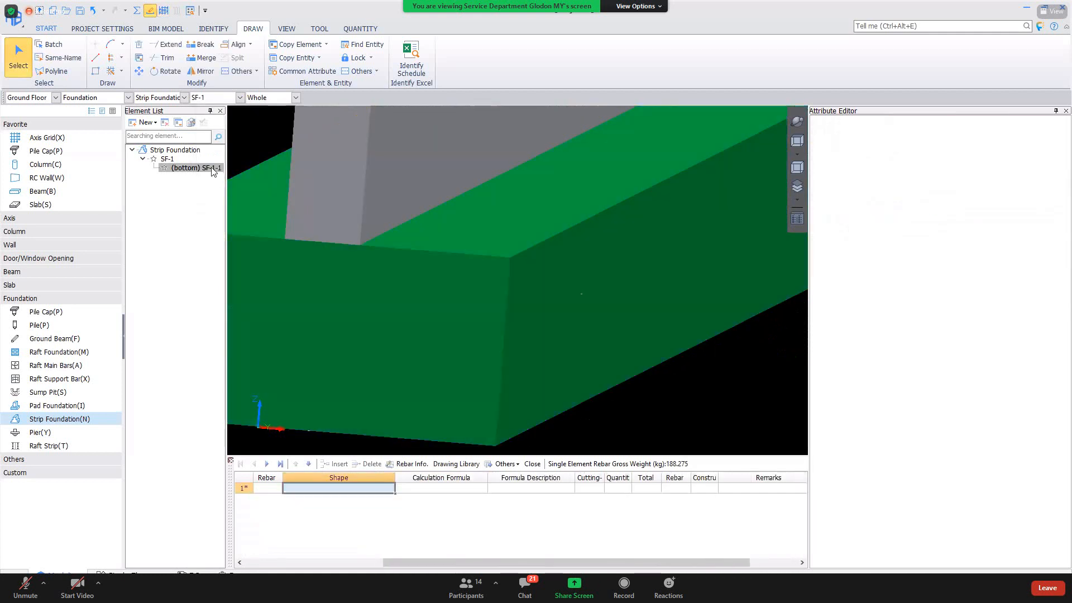
# Clear the Distribution Bar value of the bottom strip foundation unit SF-1-1 and end the draw command.
pyautogui.click(212, 168)
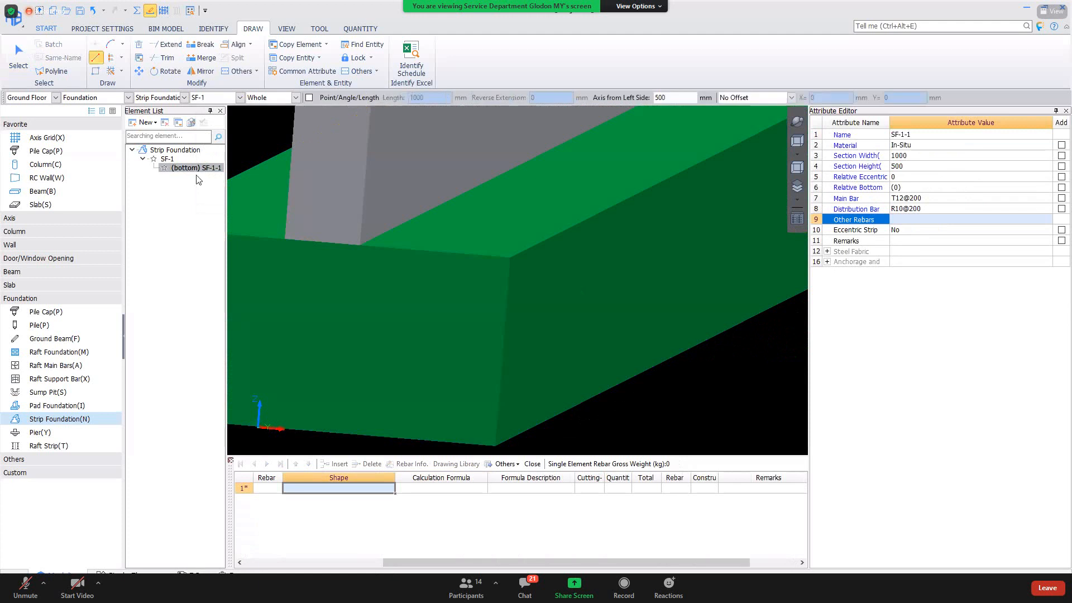
pyautogui.click(195, 159)
pyautogui.press('Down')
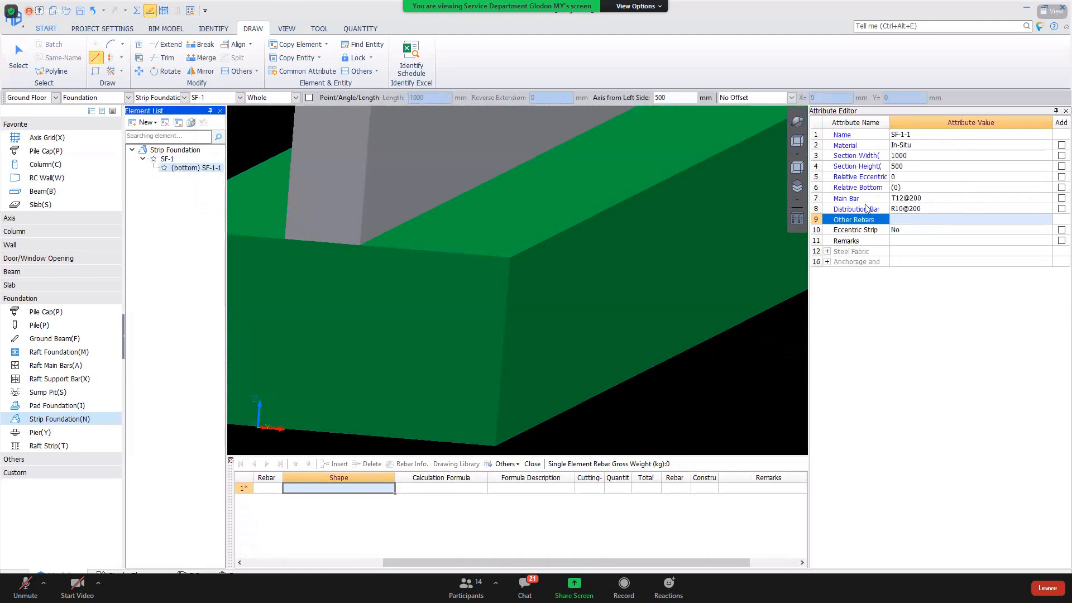
pyautogui.click(916, 209)
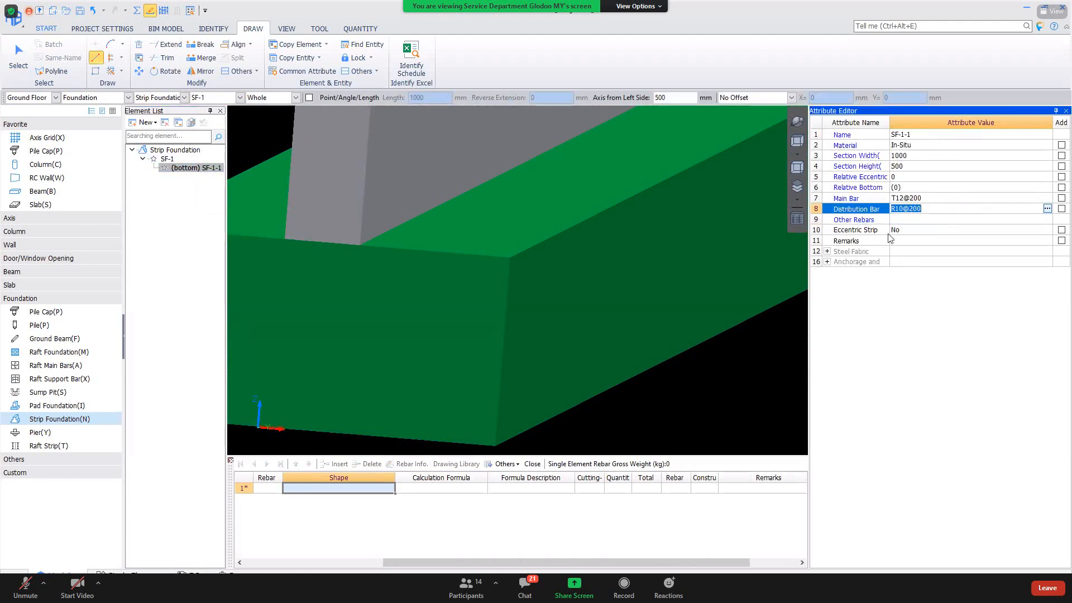
pyautogui.press('Delete')
pyautogui.rightClick(465, 308)
pyautogui.rightClick(465, 308)
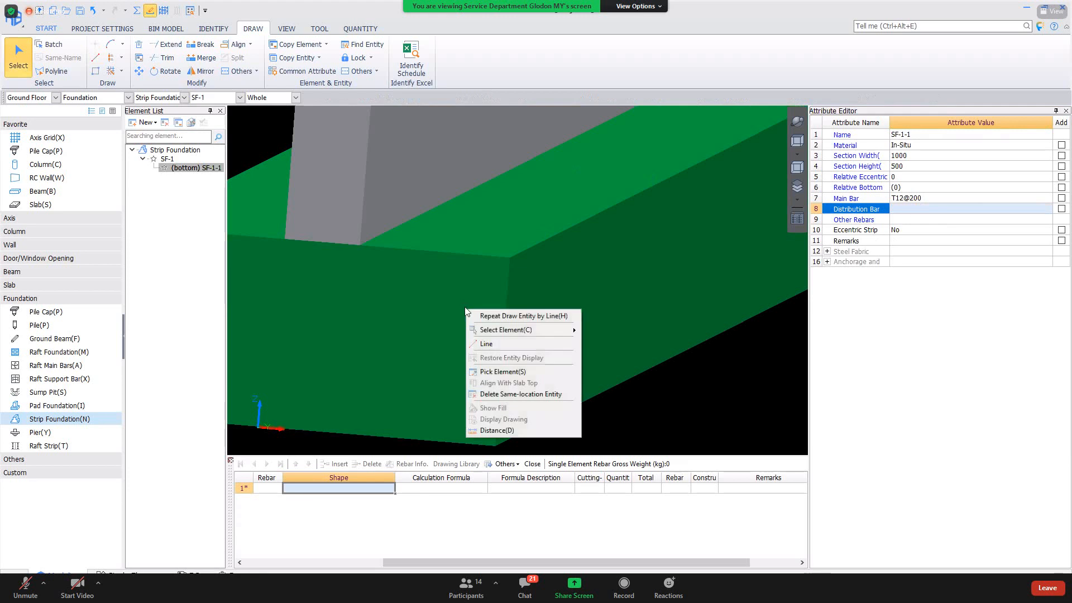
# Recalculate the strip foundation without the distribution bar and close the calculation message.
pyautogui.click(485, 324)
pyautogui.rightClick(465, 307)
pyautogui.click(503, 558)
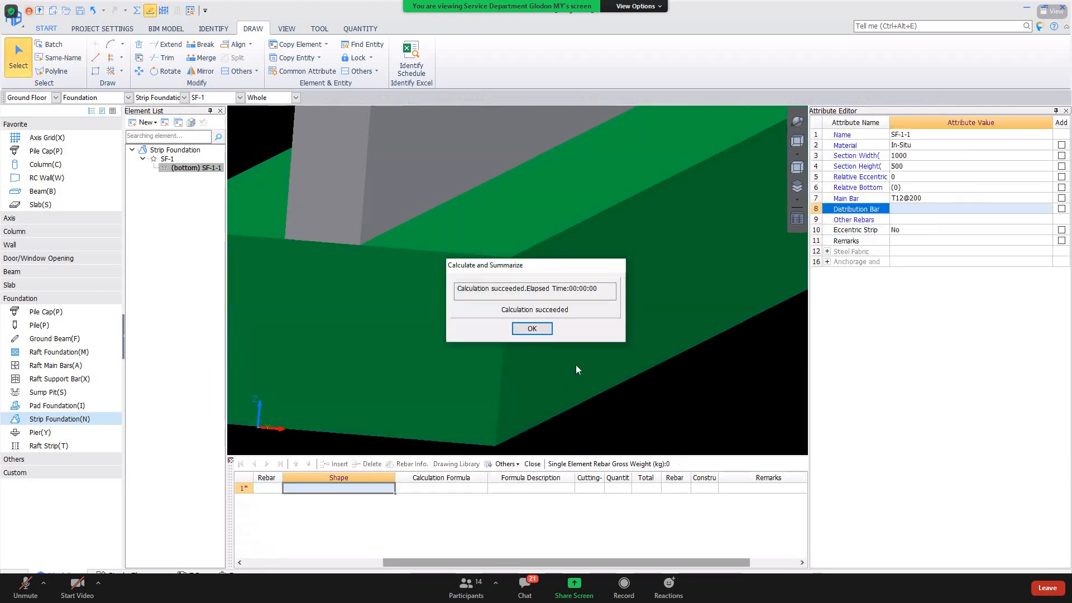
pyautogui.click(532, 329)
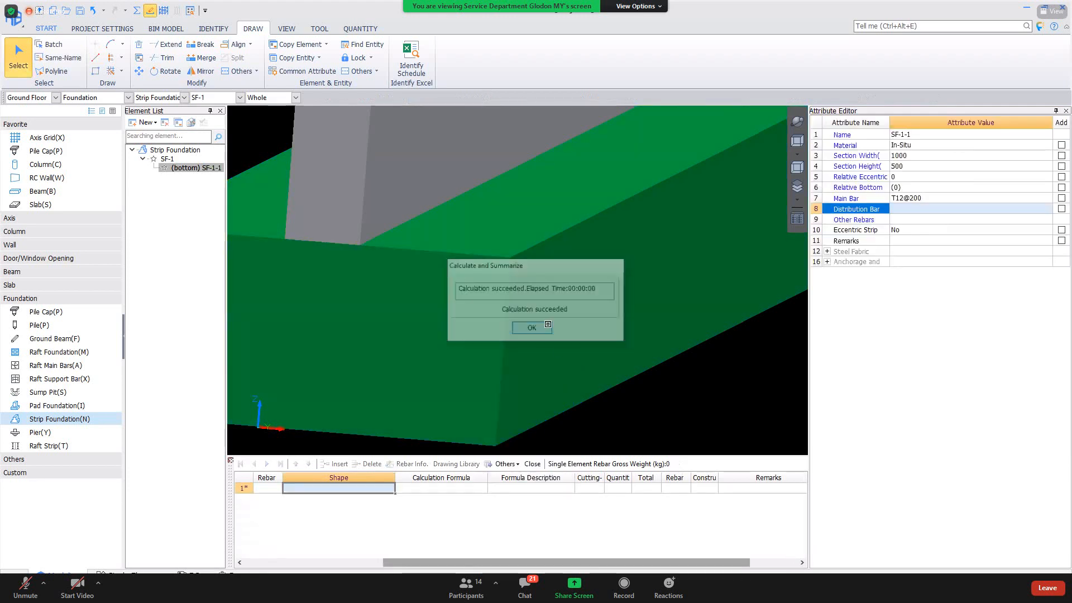
# Display the recalculated foundation rebar in 3D and orbit around the bottom main bars.
pyautogui.click(163, 10)
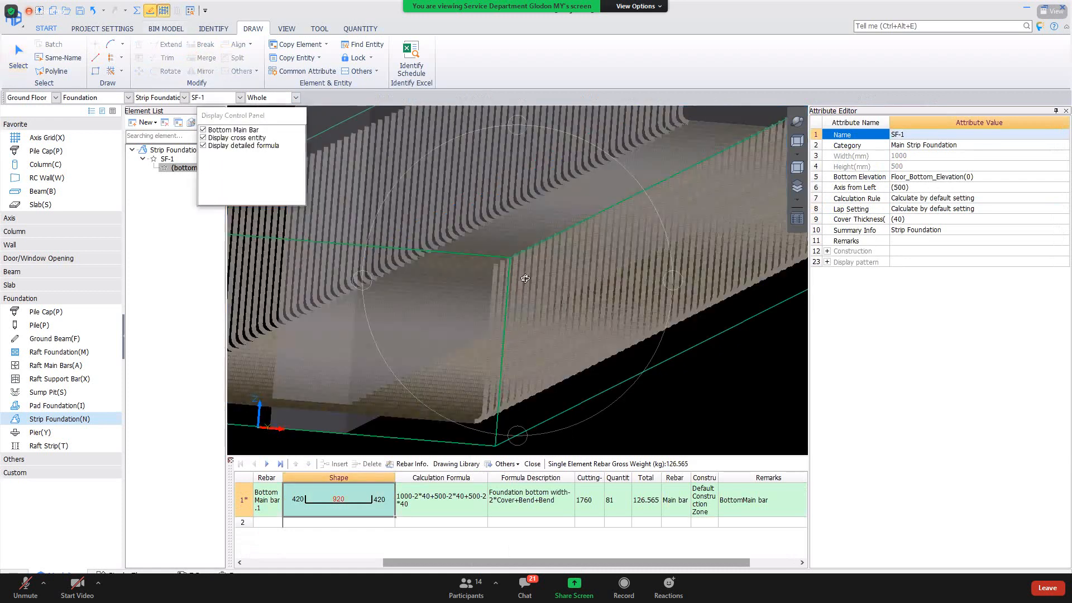
pyautogui.moveTo(525, 279); pyautogui.dragTo(390, 235)
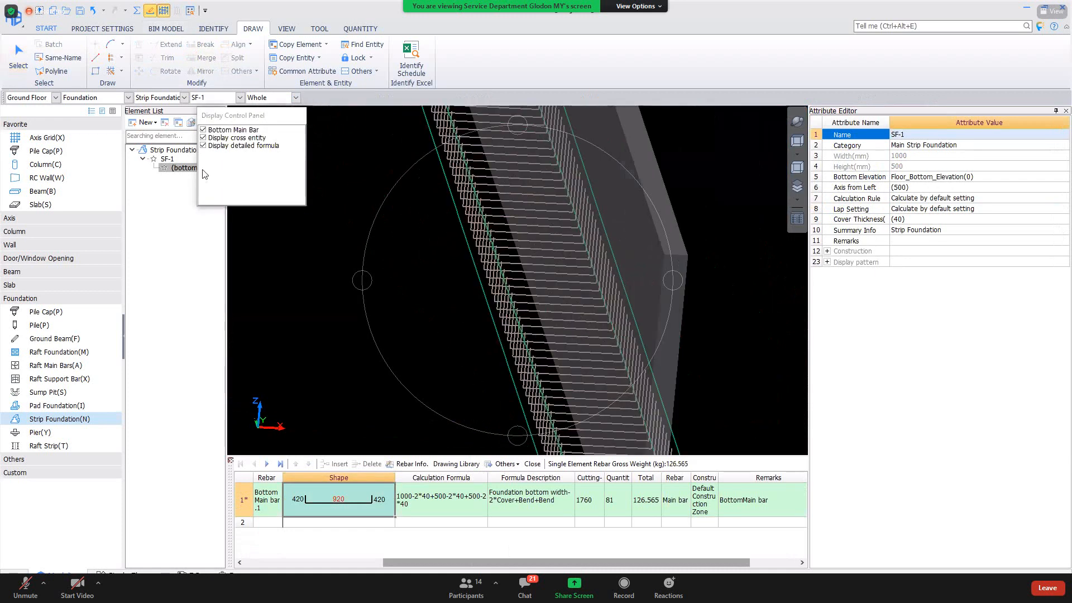
pyautogui.press('Escape')
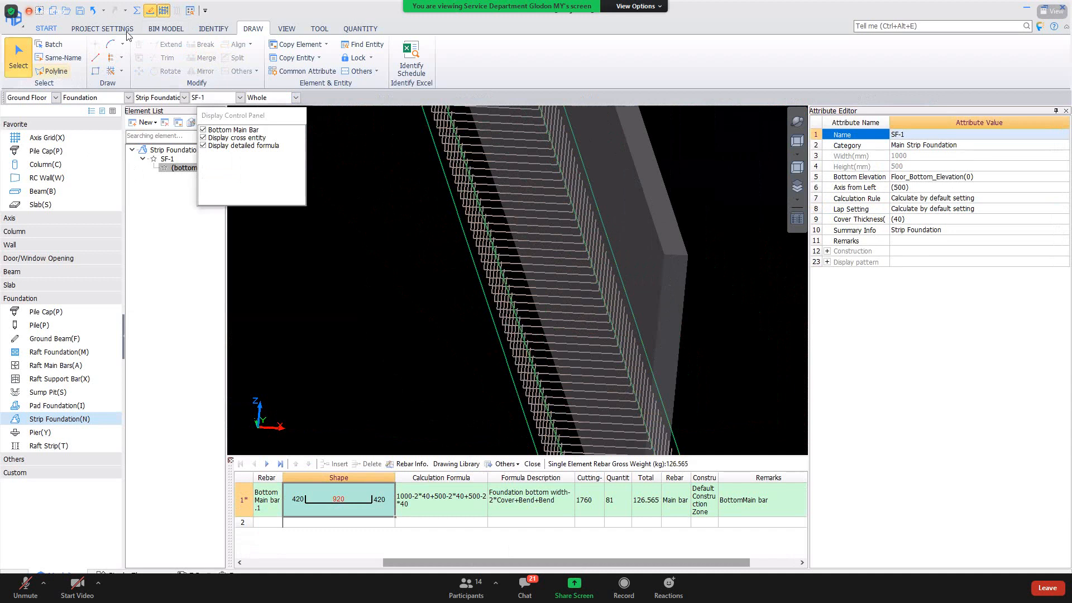
# Open the project's calculation rules for foundations and find the Strip Foundation section.
pyautogui.click(103, 29)
pyautogui.click(102, 57)
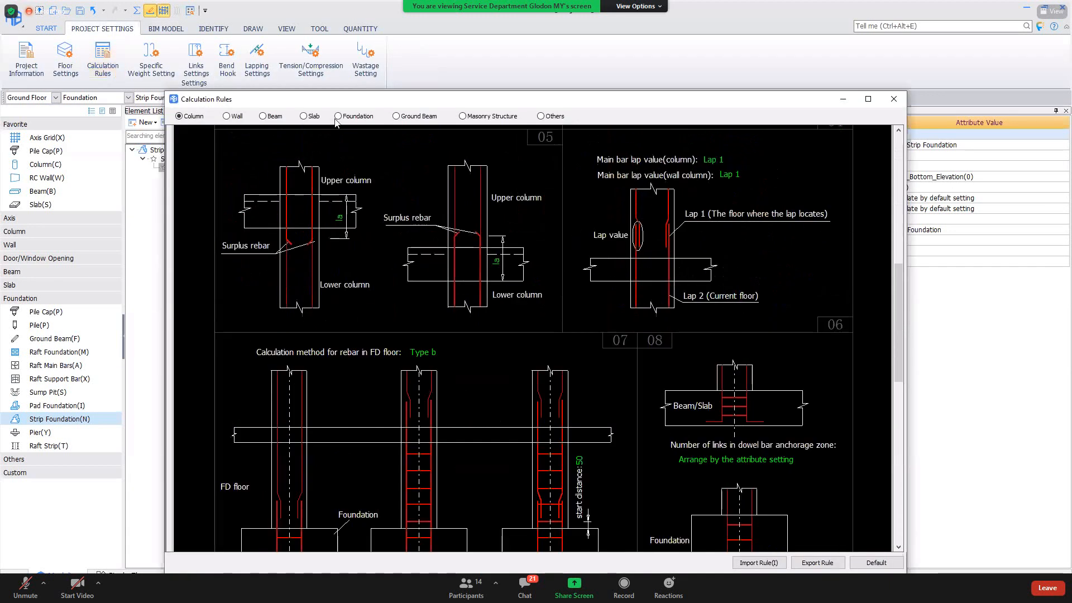
pyautogui.click(338, 115)
pyautogui.scroll(-10, 422, 318)
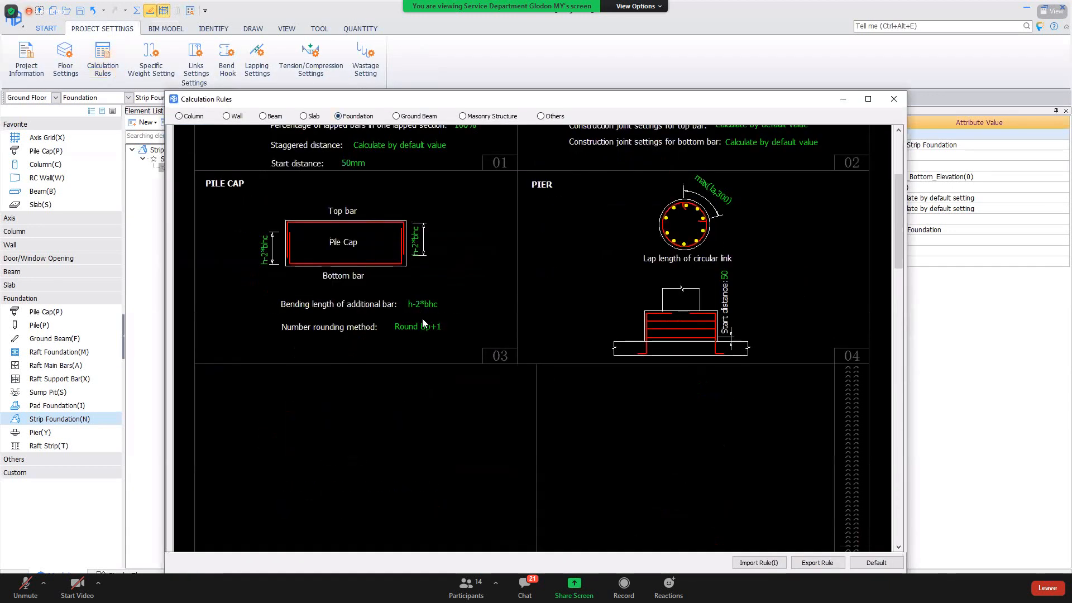
pyautogui.scroll(-12, 423, 314)
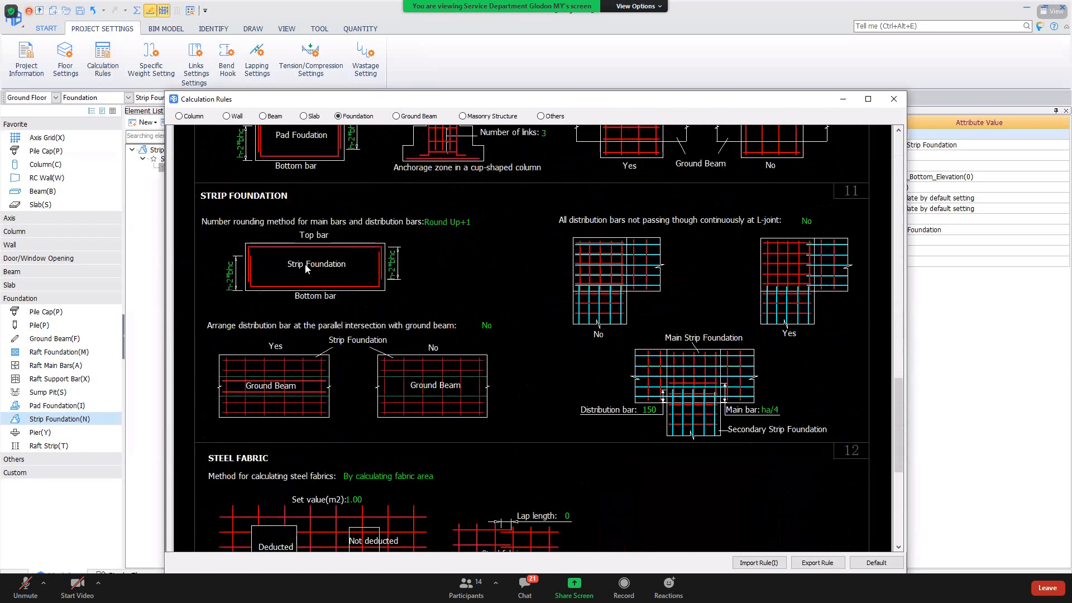
# Review the strip foundation bend length formulas, set distribution bar arrangement at the parallel intersection with ground beam to Yes, and close the rules.
pyautogui.click(391, 260)
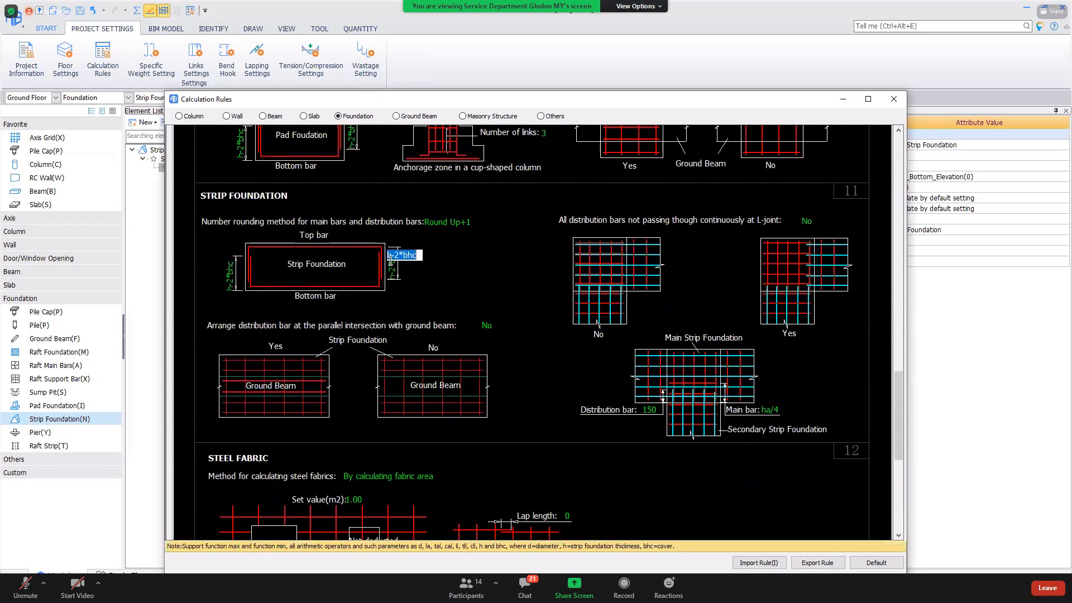
pyautogui.click(235, 287)
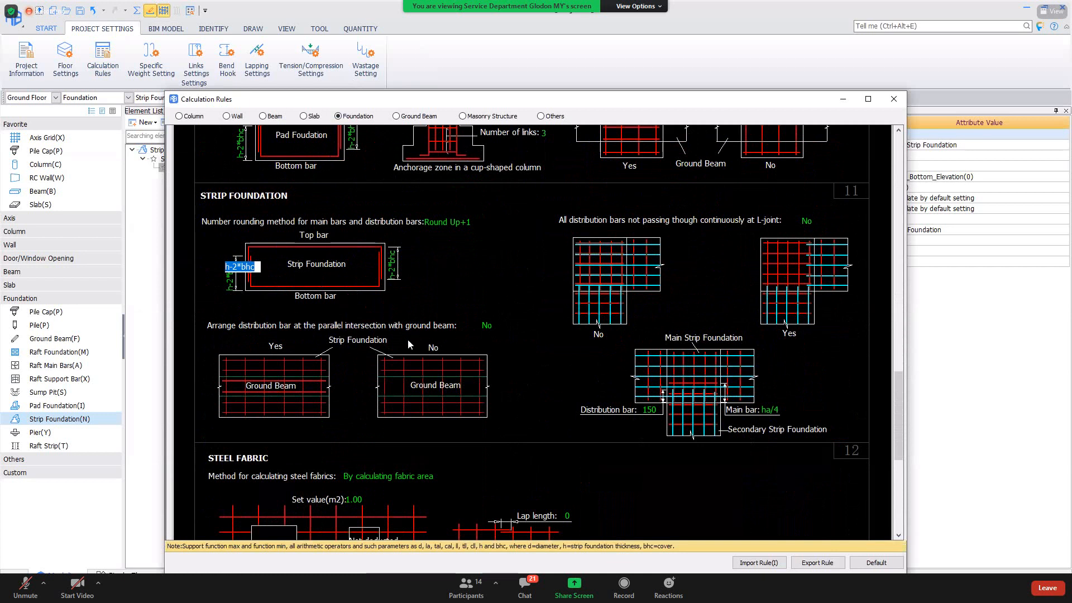
pyautogui.click(488, 326)
pyautogui.click(494, 327)
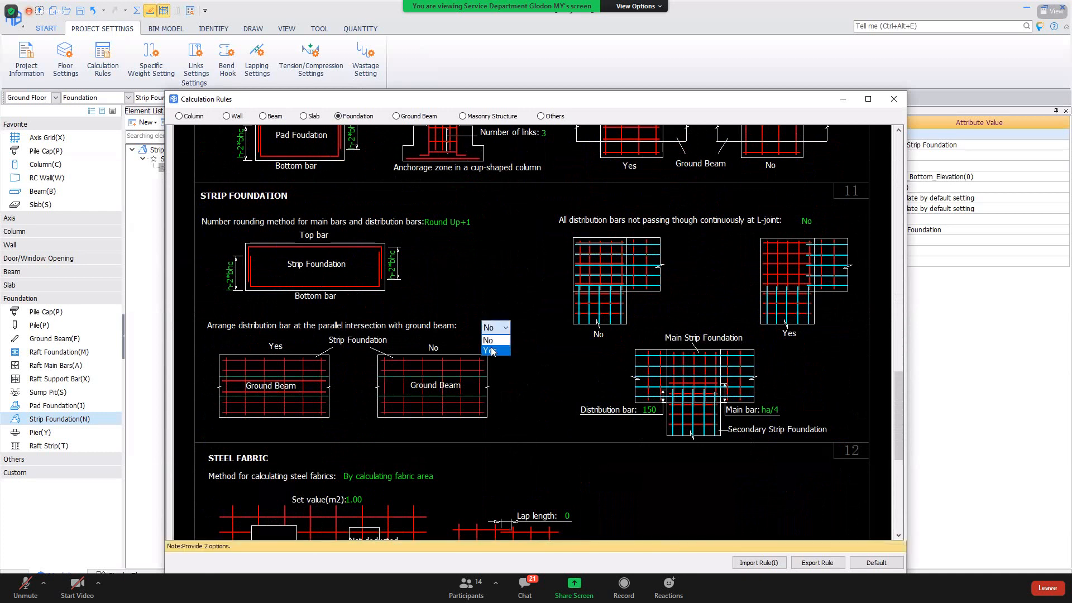
pyautogui.click(492, 350)
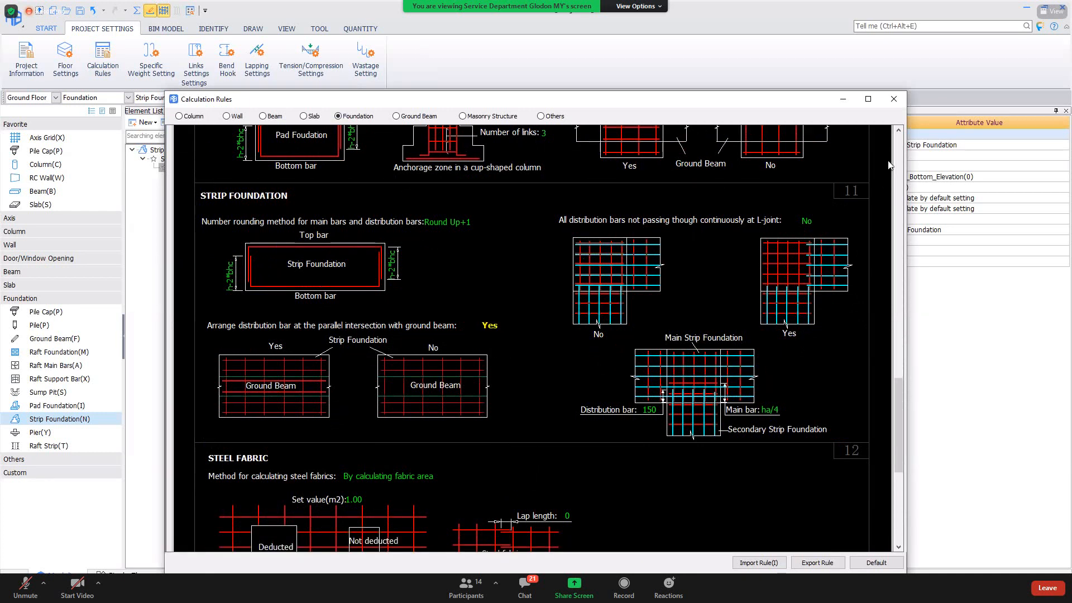
pyautogui.click(868, 99)
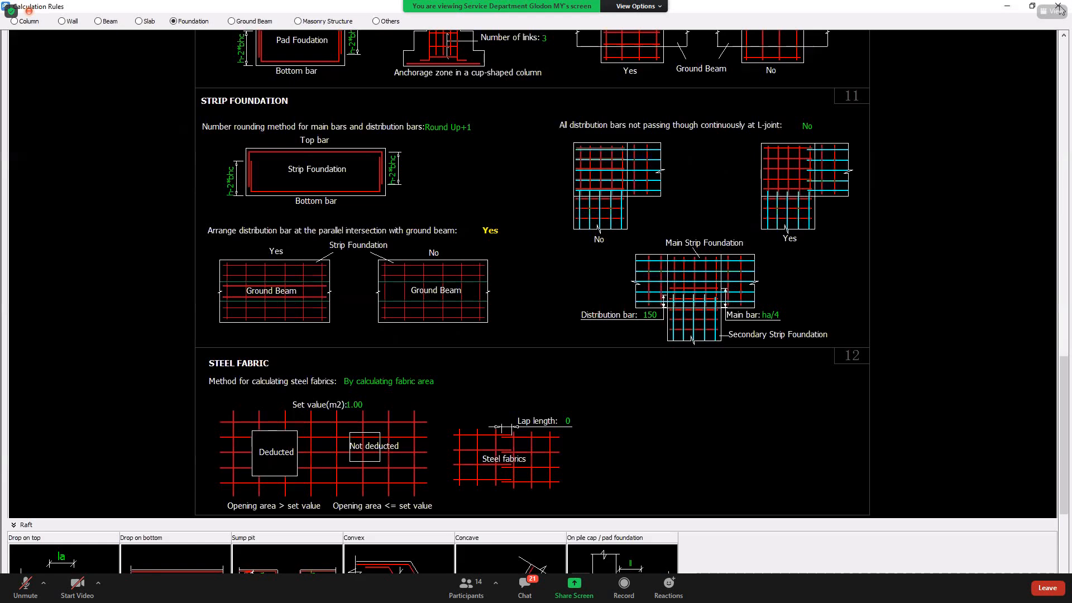
pyautogui.click(1058, 6)
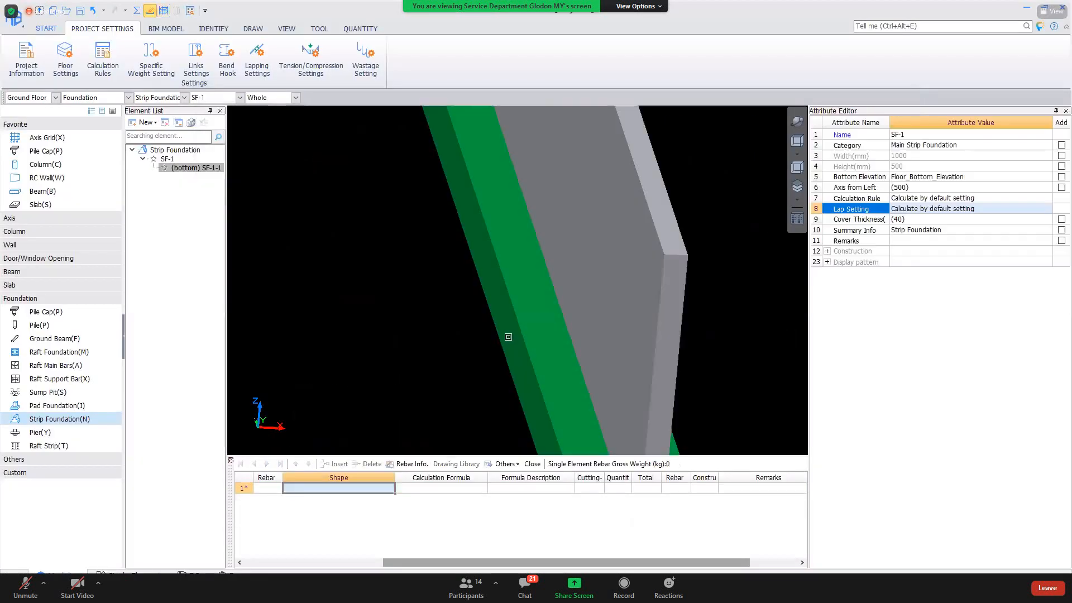
# Set the Distribution Bar of the bottom strip foundation unit SF-1-1 to T12@200.
pyautogui.click(508, 337)
pyautogui.rightClick(507, 343)
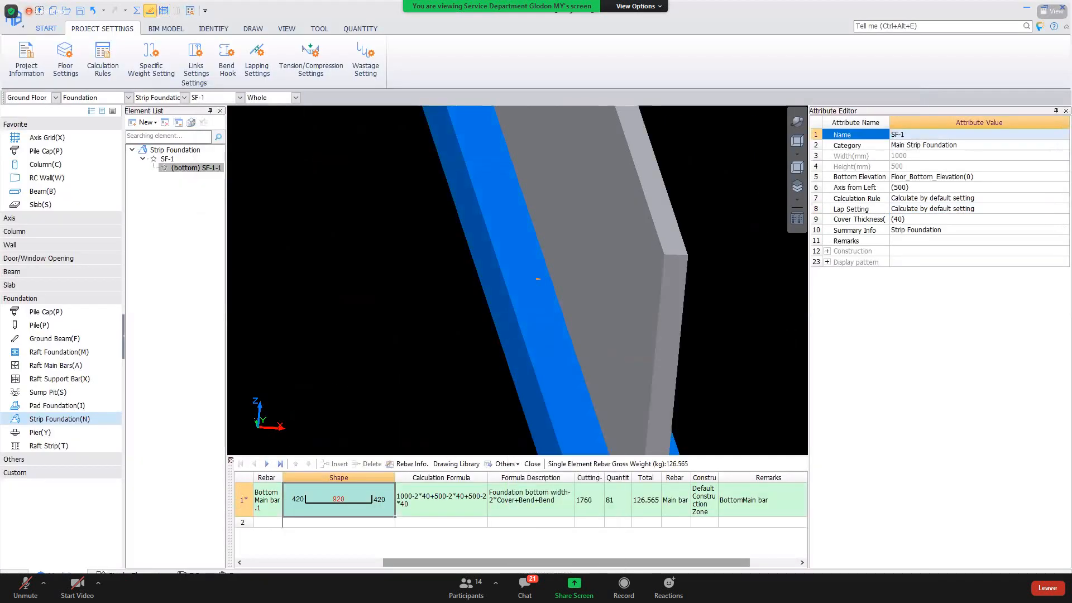
pyautogui.click(534, 331)
pyautogui.click(179, 182)
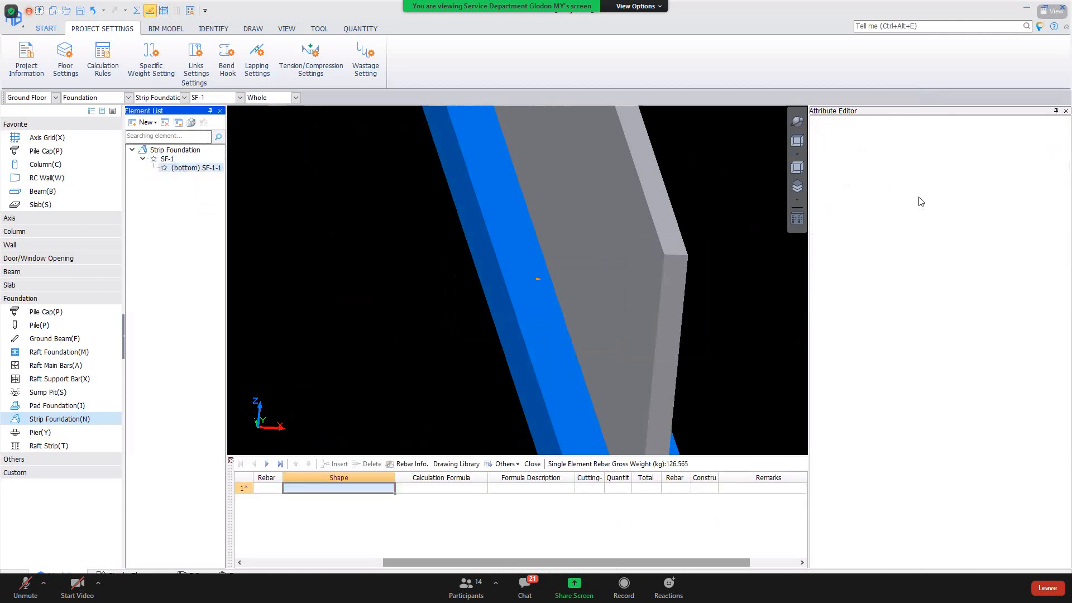
pyautogui.click(918, 200)
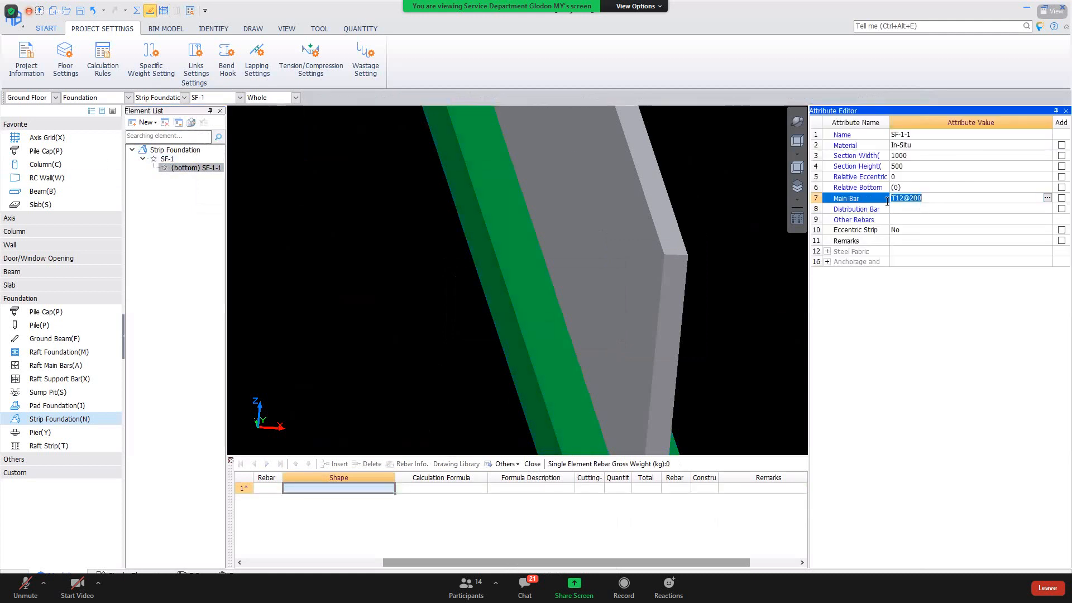
pyautogui.click(900, 212)
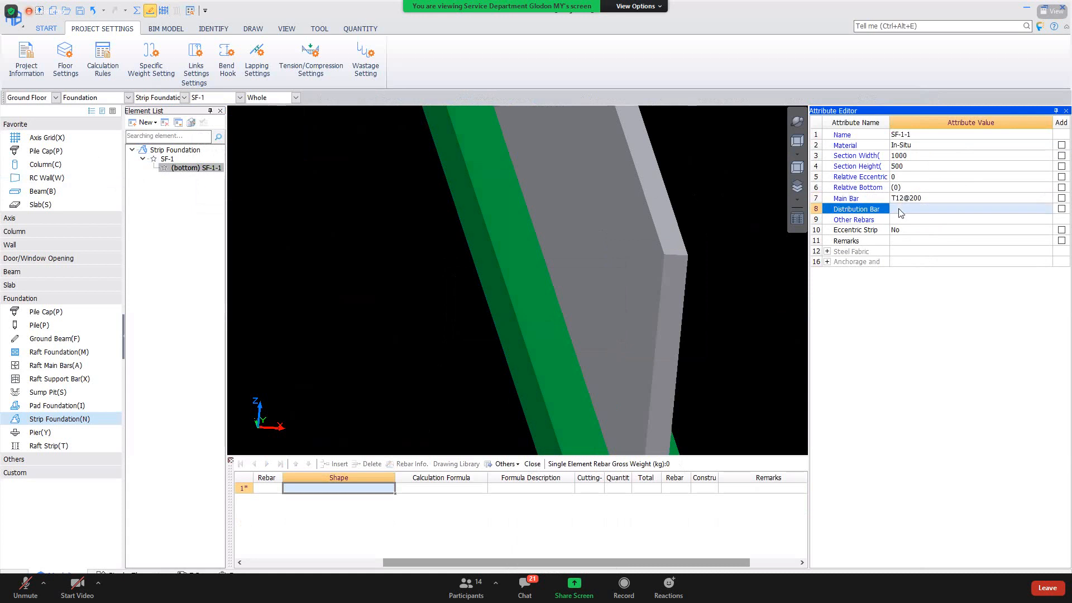
pyautogui.write('T12@200')
pyautogui.press('Return')
# Recalculate the selected strip foundation with the distribution bar and close the calculation message.
pyautogui.click(513, 313)
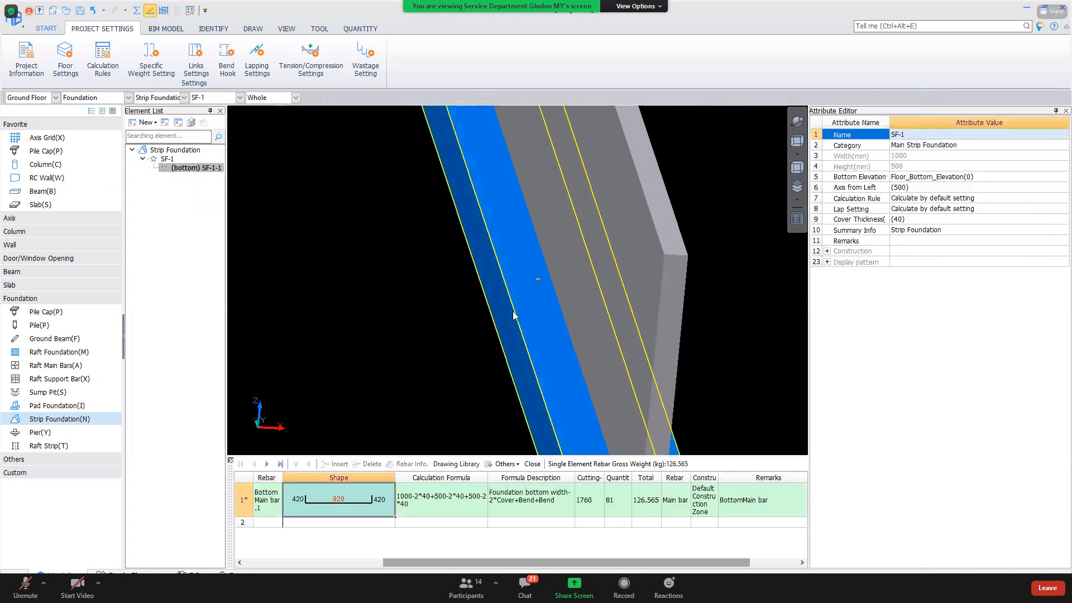
pyautogui.rightClick(513, 316)
pyautogui.click(541, 563)
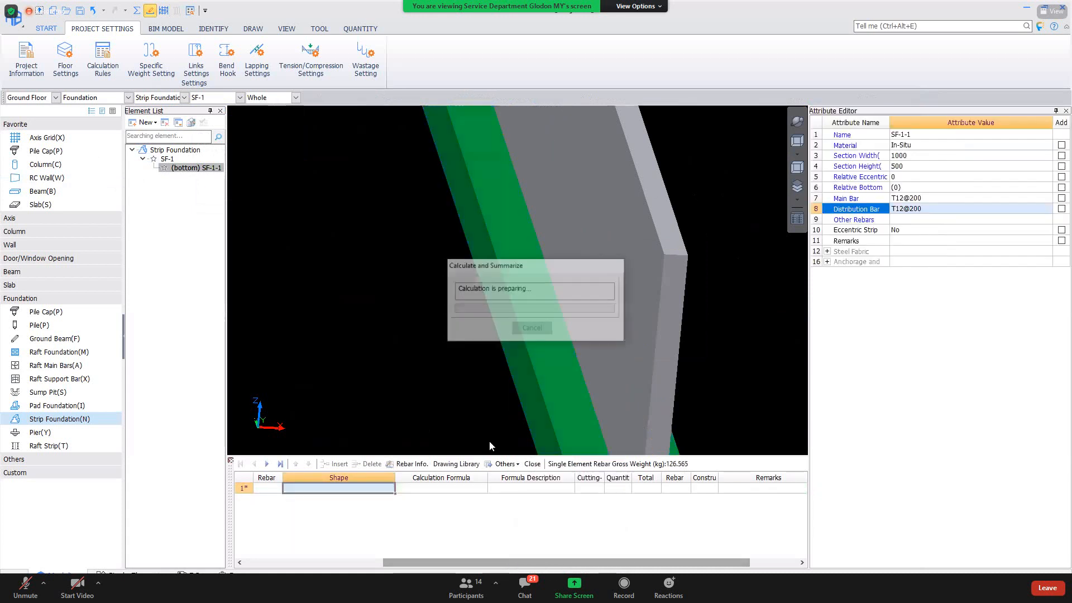
pyautogui.click(530, 327)
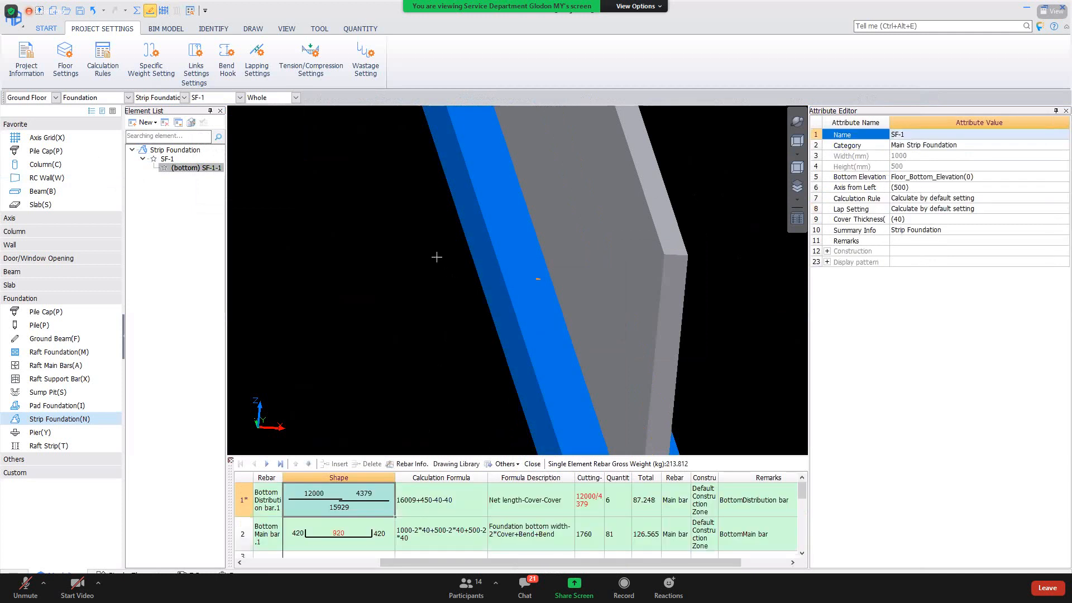
# Display the strip foundation's rebar in 3D, highlight the bottom distribution bar from its calculation formula, and inspect it from another angle.
pyautogui.click(163, 10)
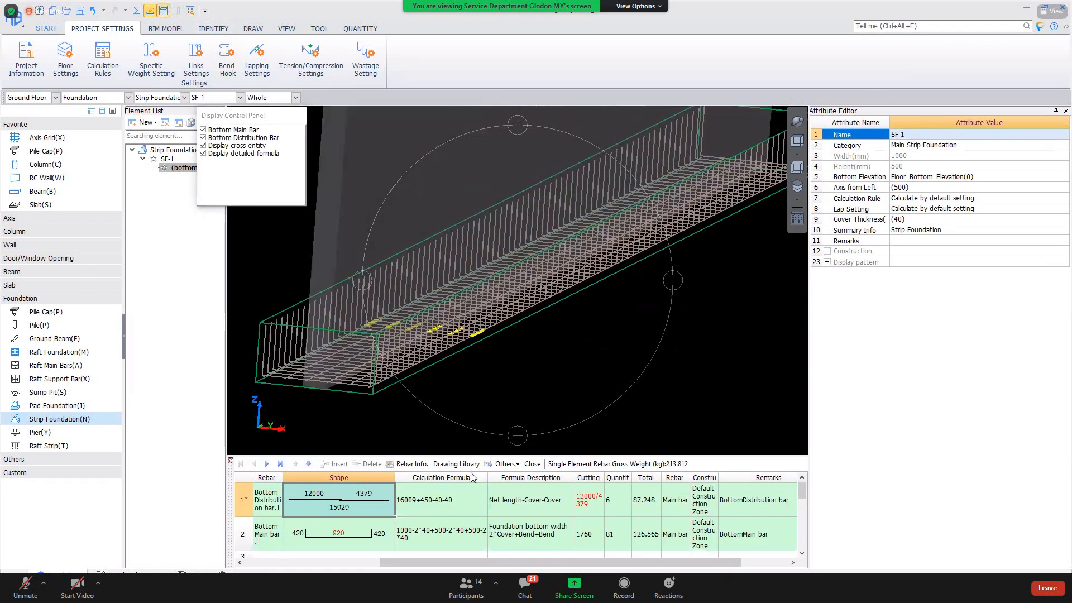
pyautogui.click(405, 499)
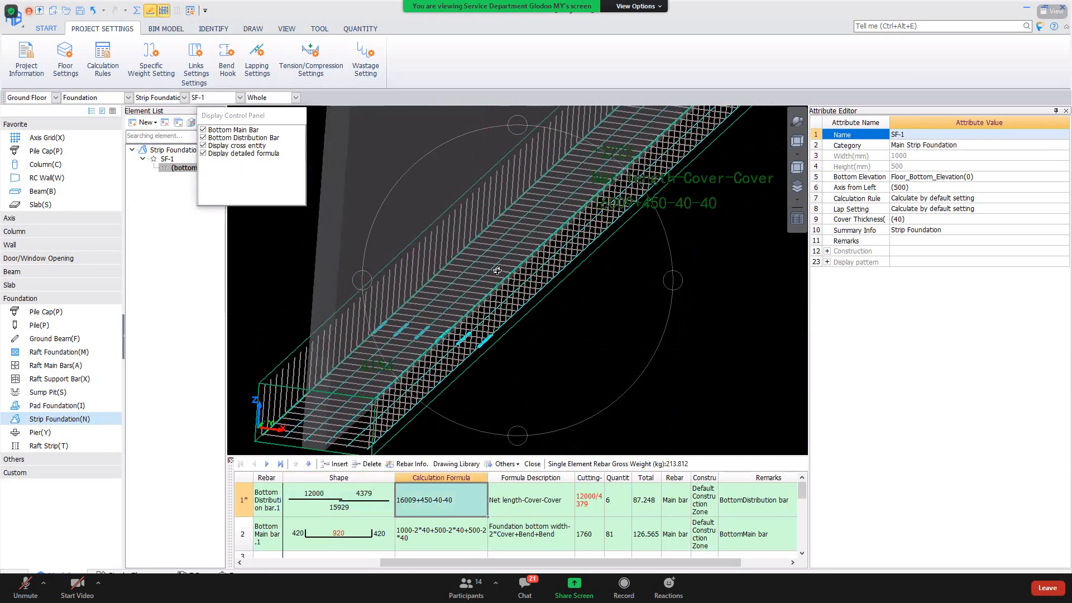
pyautogui.moveTo(496, 271); pyautogui.dragTo(464, 316)
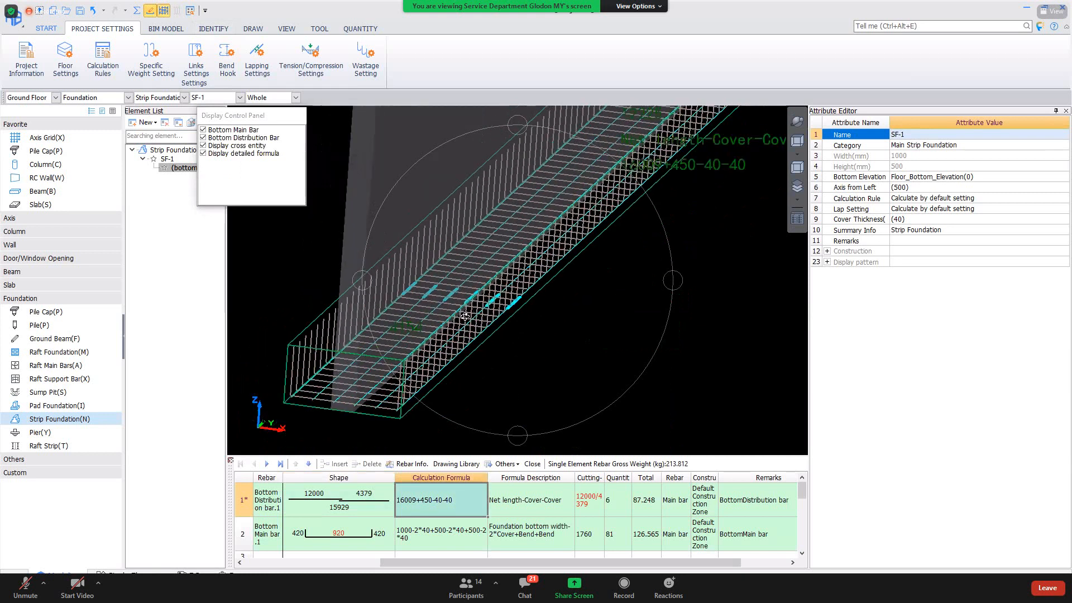
pyautogui.scroll(-3, 465, 317)
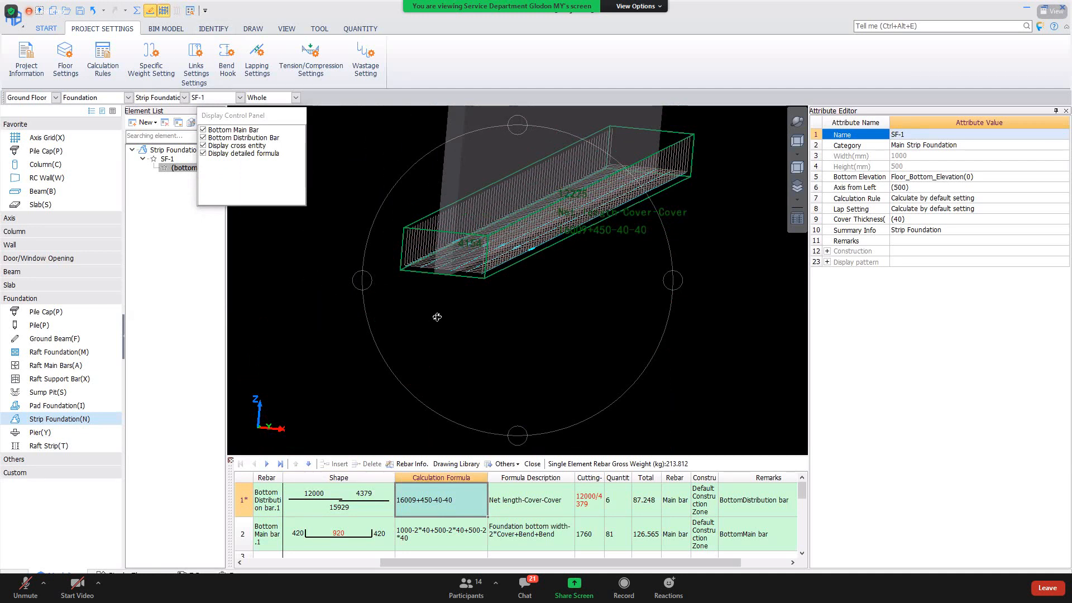
# Open and close the calculation rules, and switch to the presentation to review the Strip Foundation slide.
pyautogui.click(117, 51)
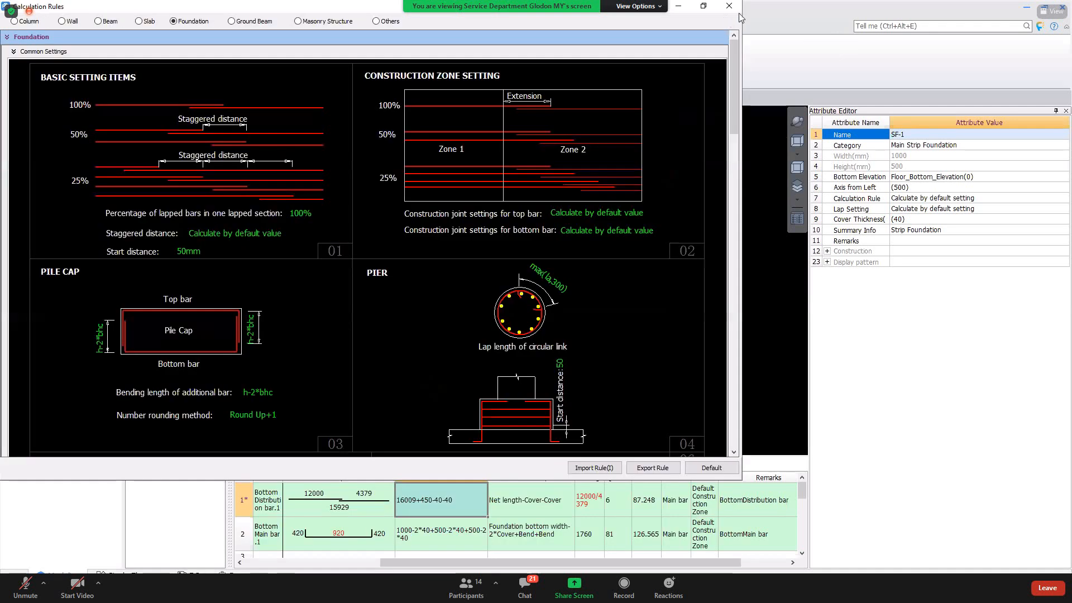
pyautogui.click(729, 8)
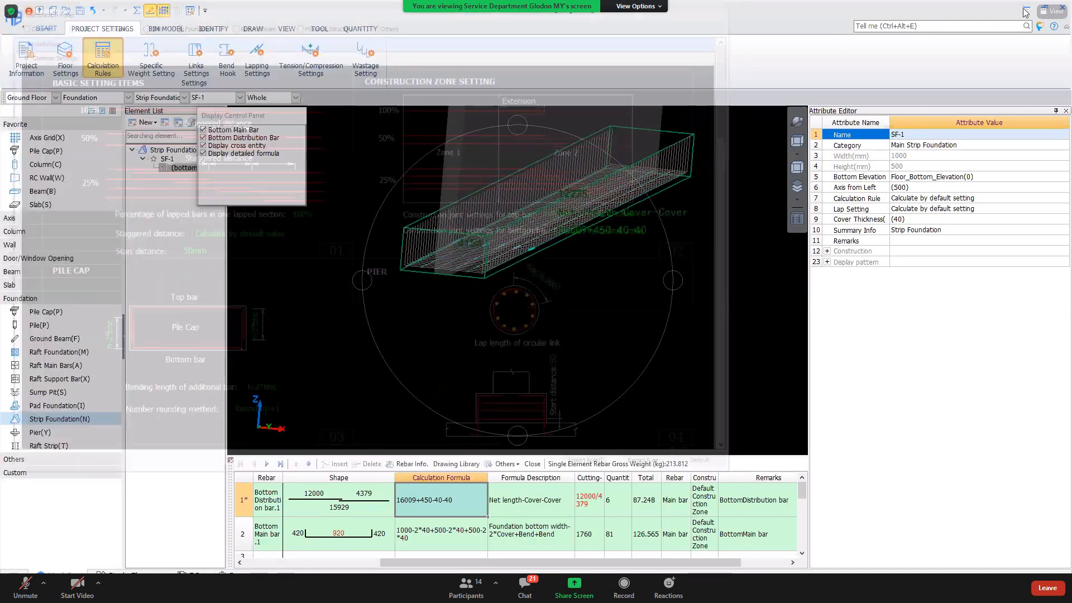
pyautogui.hotkey('alt', 'Tab')
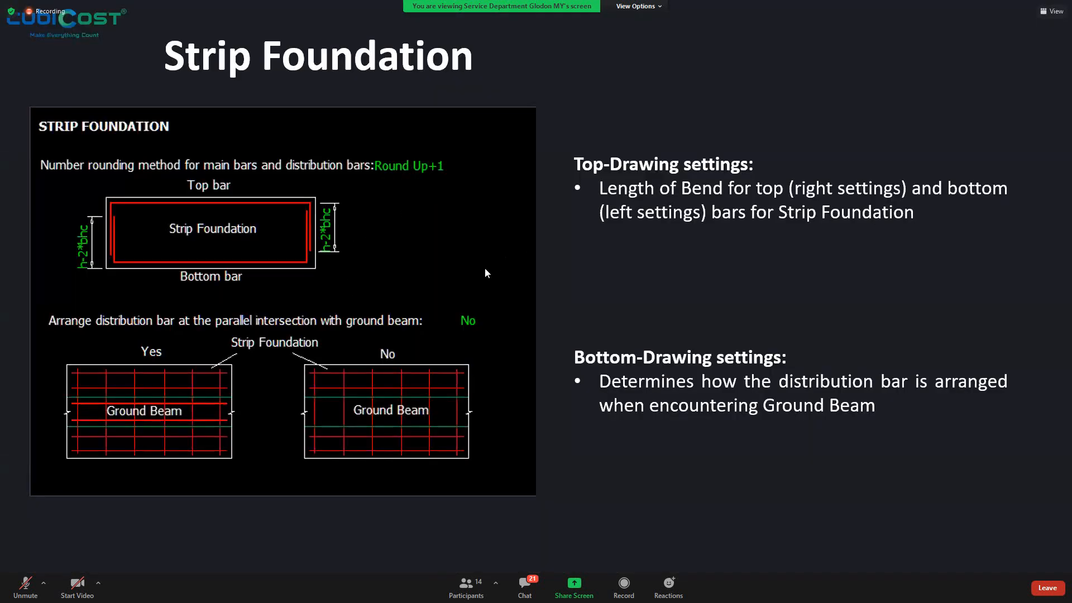
pyautogui.click(463, 290)
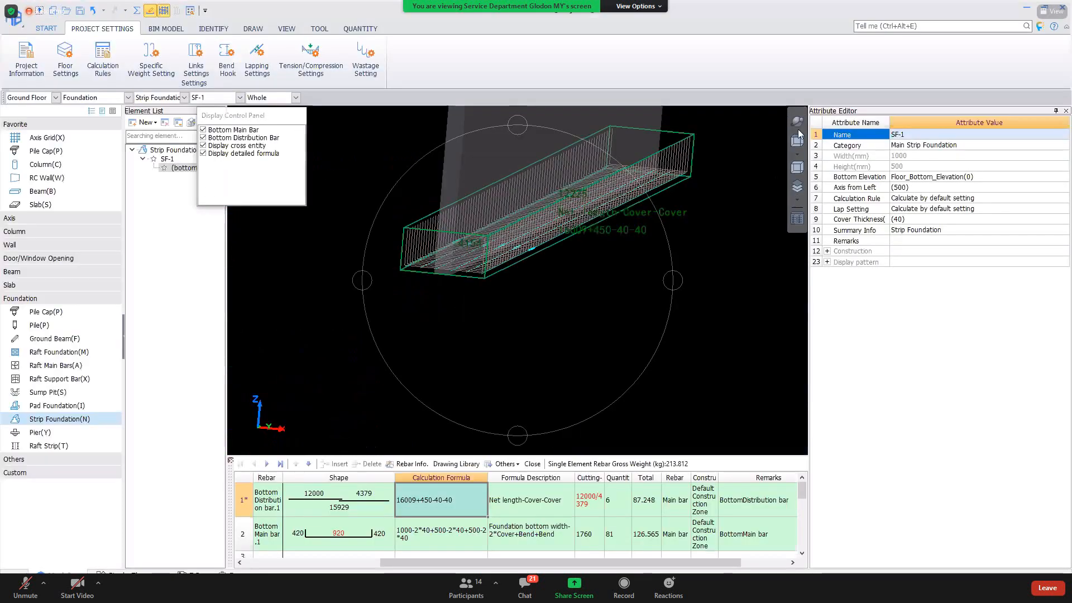
# Switch the model to top view and hide the RC wall so only the strip foundation is displayed.
pyautogui.press('h')
pyautogui.click(509, 283)
pyautogui.rightClick(509, 283)
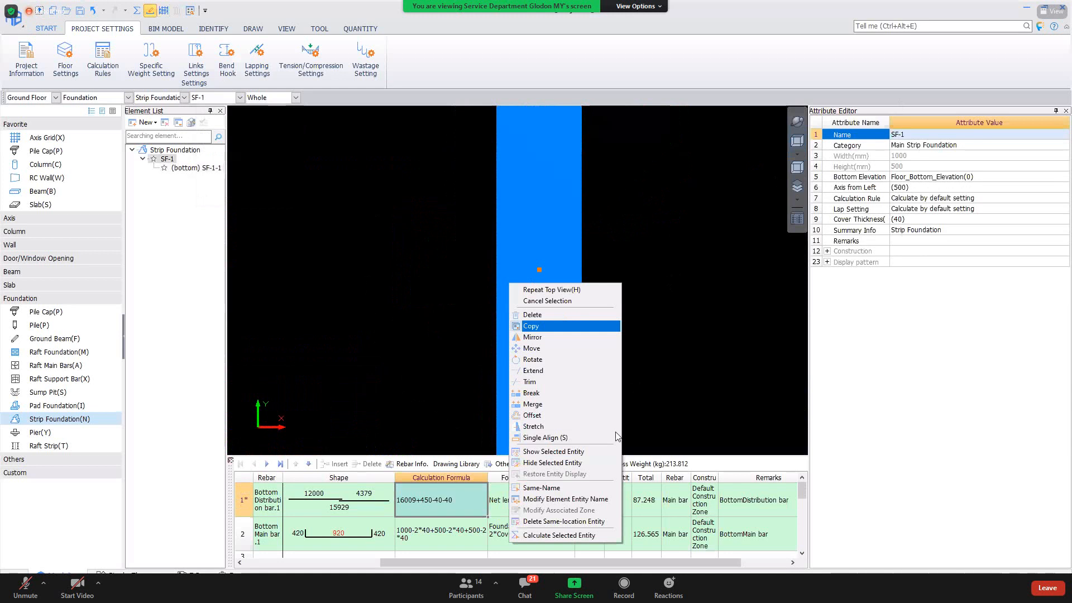
pyautogui.press('Escape')
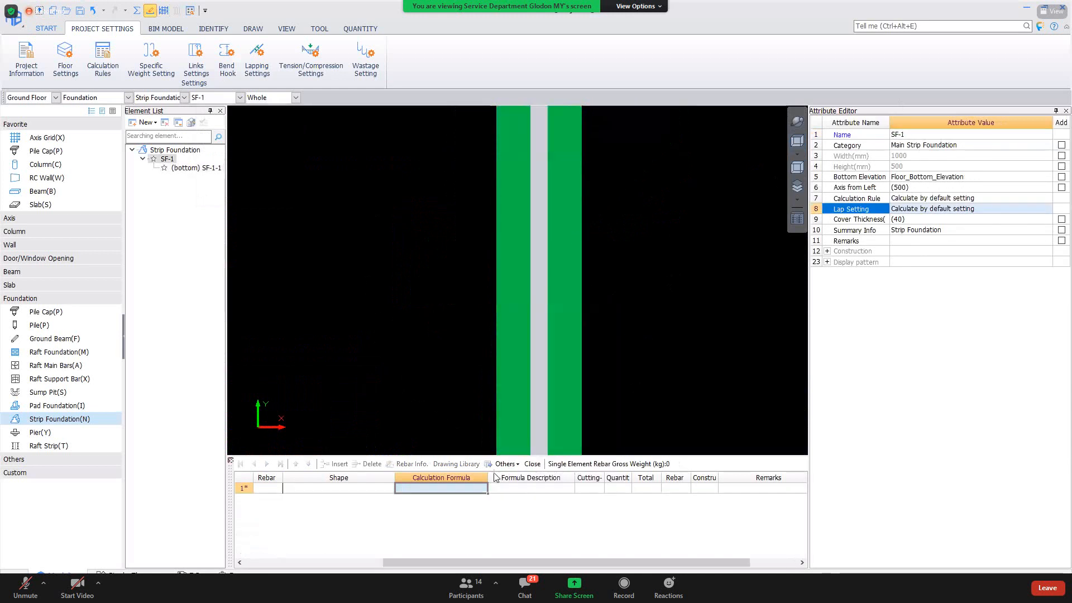
pyautogui.click(537, 335)
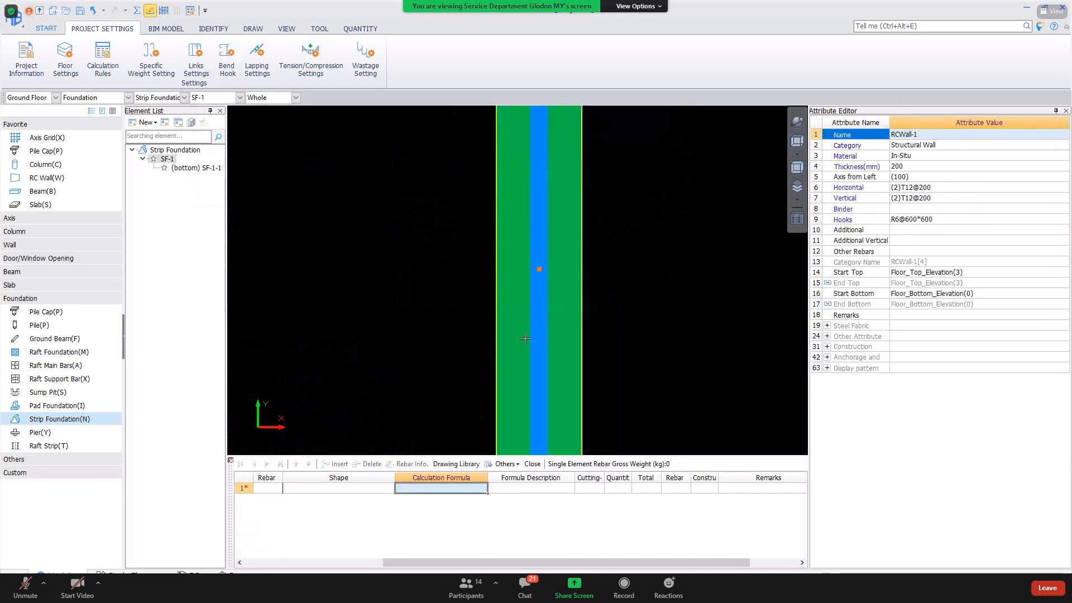
pyautogui.press('Escape')
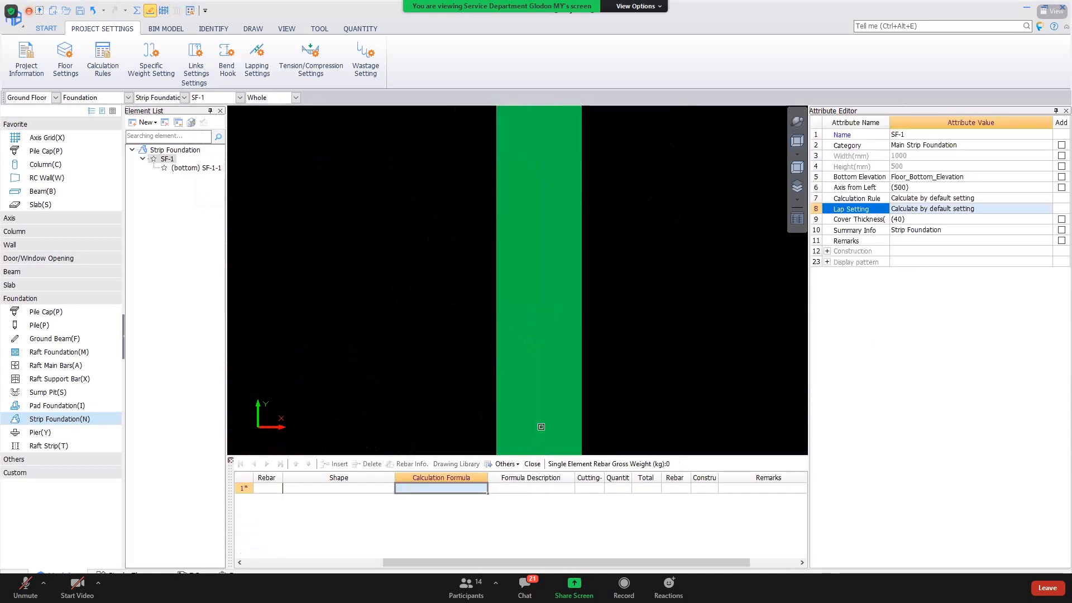
# Draw a short horizontal SF-1 strip foundation starting at the lower end midpoint of the vertical strip foundation.
pyautogui.scroll(-3, 538, 424)
pyautogui.moveTo(505, 383); pyautogui.dragTo(446, 212, button='middle')
pyautogui.rightClick(465, 283)
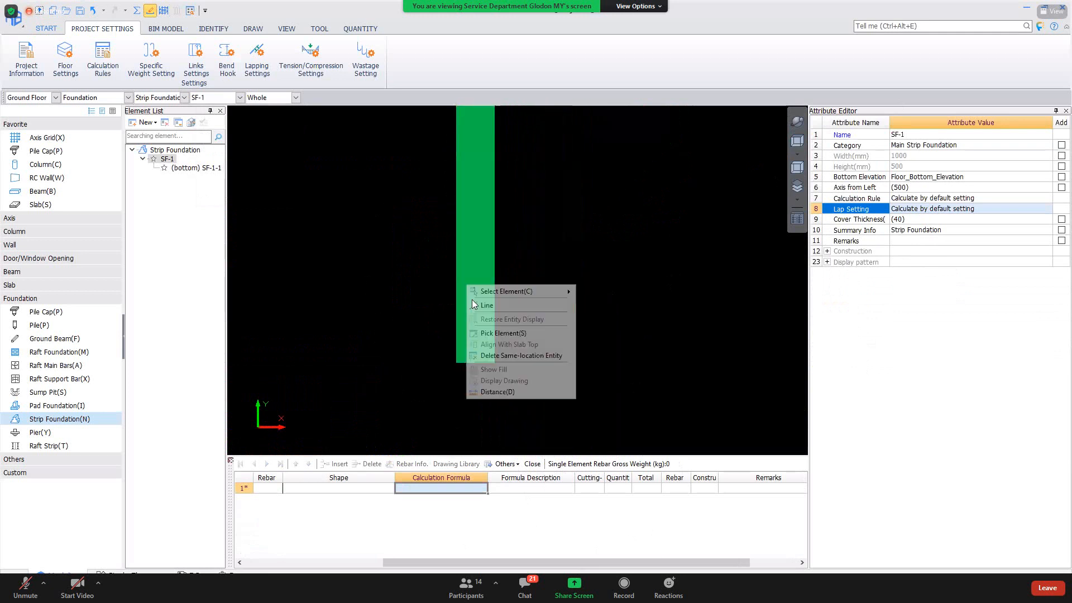
pyautogui.click(504, 306)
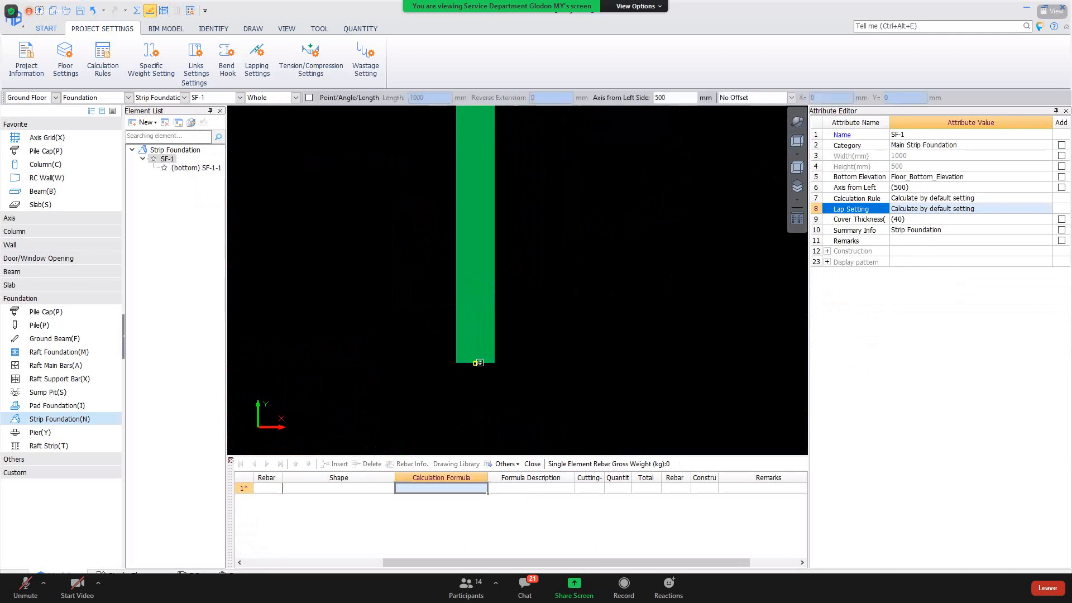
pyautogui.click(478, 363)
pyautogui.click(568, 361)
pyautogui.rightClick(520, 358)
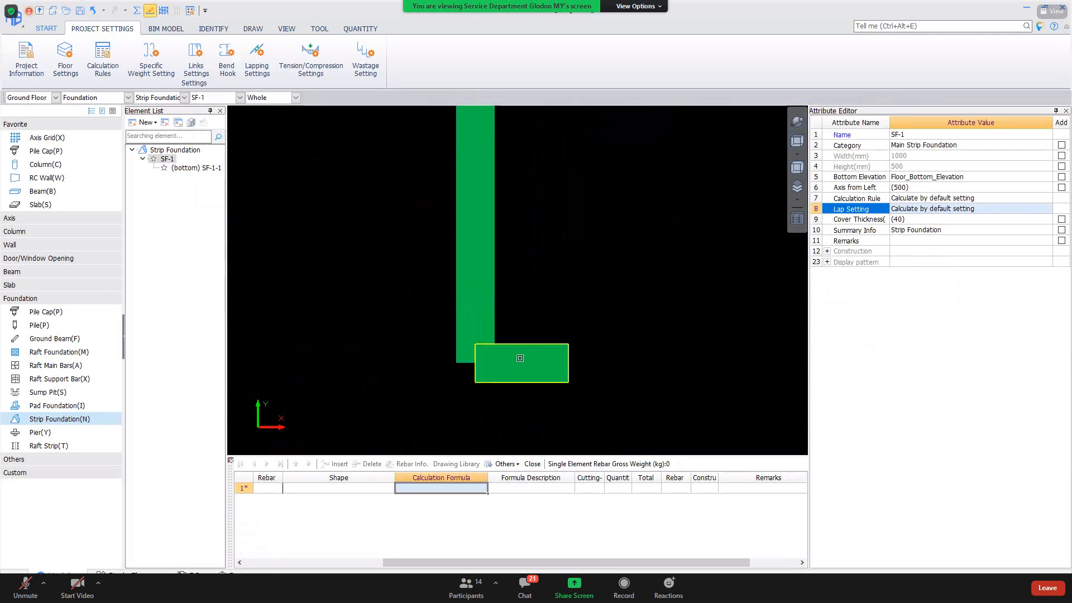
# Stretch the horizontal strip foundation's left end past the vertical strip to form a T-junction, and deselect it.
pyautogui.click(520, 358)
pyautogui.moveTo(474, 363); pyautogui.dragTo(352, 363)
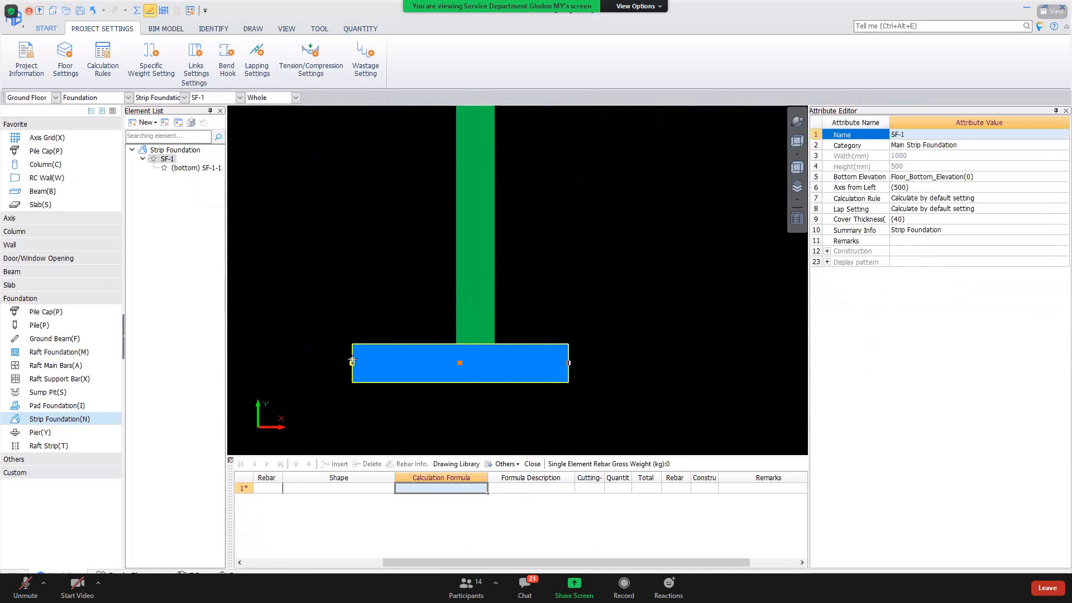
pyautogui.rightClick(462, 332)
pyautogui.click(486, 101)
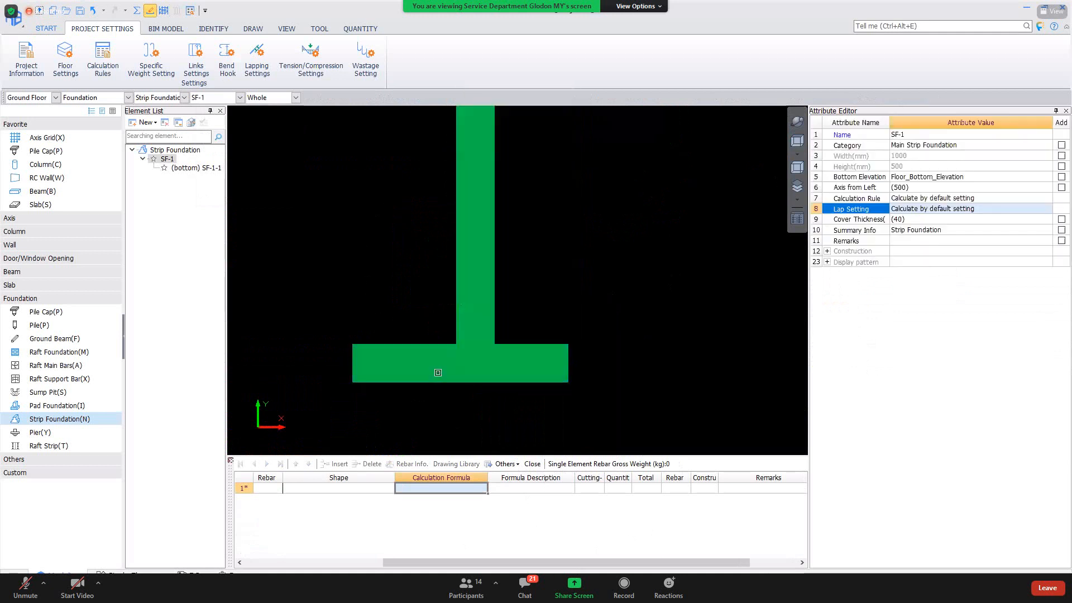
# Open the foundation calculation rules and examine the Strip Foundation options for distribution bars not passing continuously at an L-joint.
pyautogui.click(111, 77)
pyautogui.scroll(-5, 443, 334)
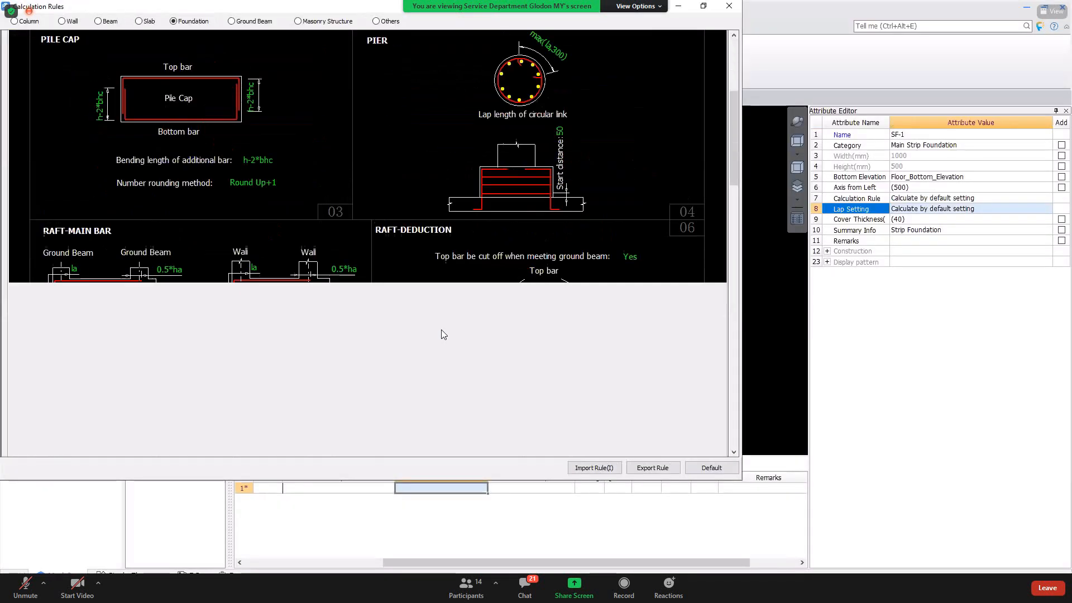
pyautogui.scroll(-6, 441, 334)
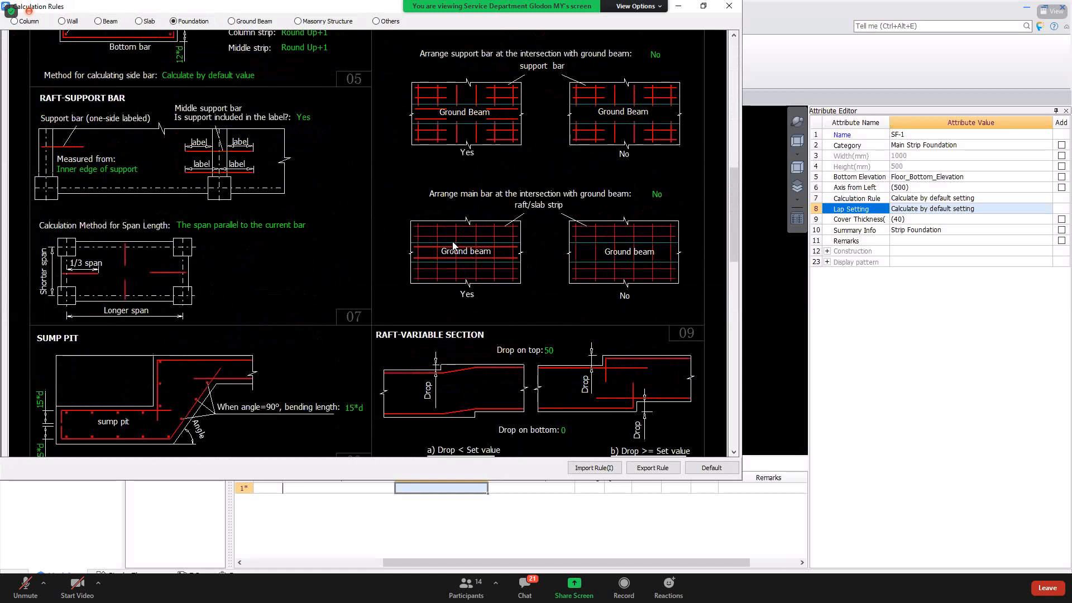
pyautogui.scroll(-8, 450, 297)
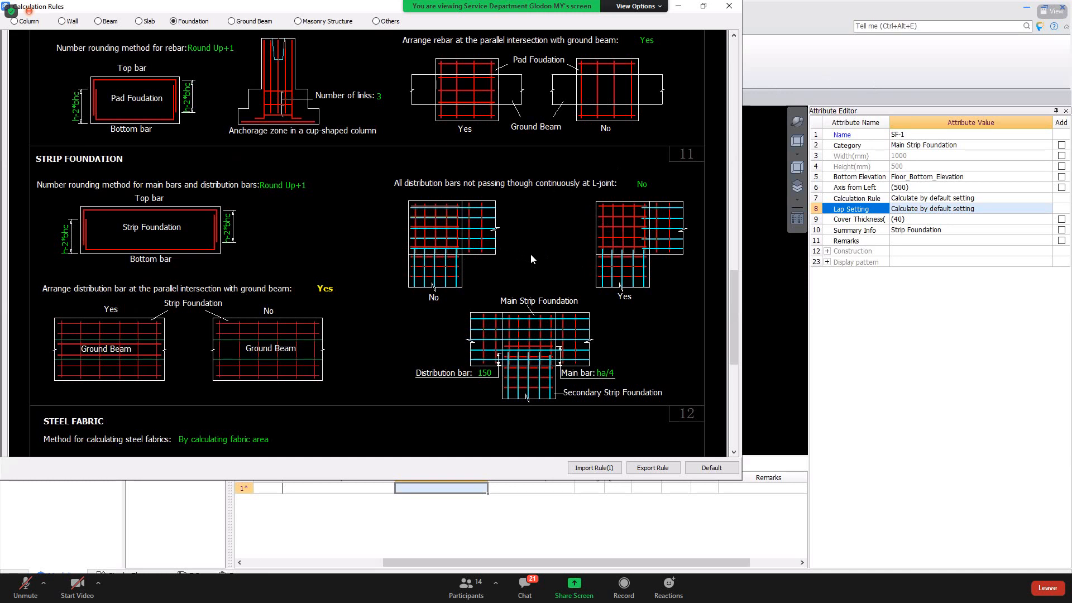
pyautogui.click(643, 185)
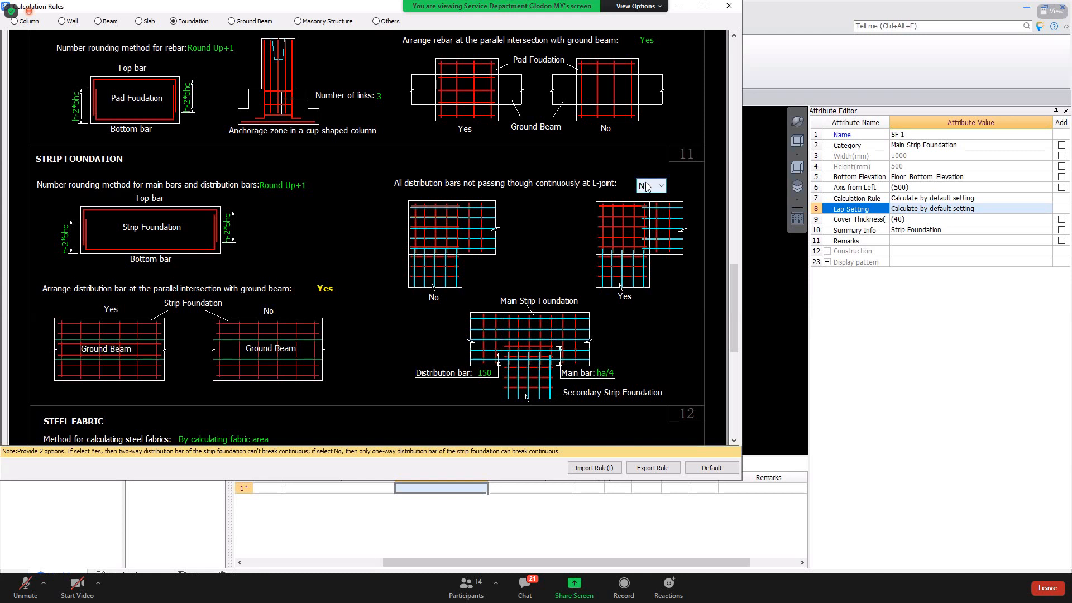
pyautogui.click(660, 205)
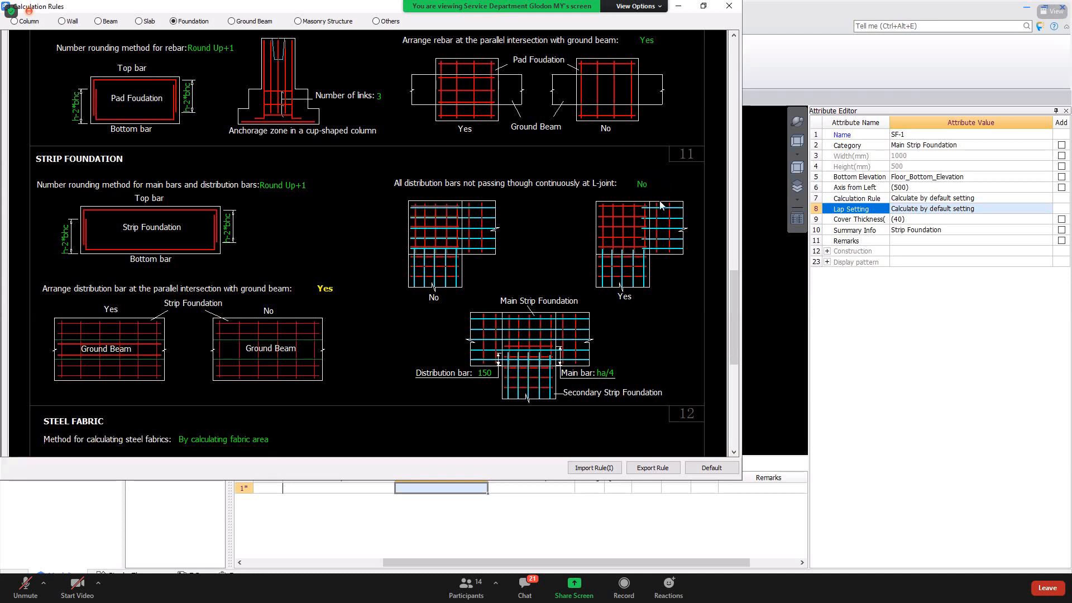
# Try the Yes option for distribution bars not passing continuously at the L-joint, and set the rule back to No.
pyautogui.click(645, 185)
pyautogui.click(646, 186)
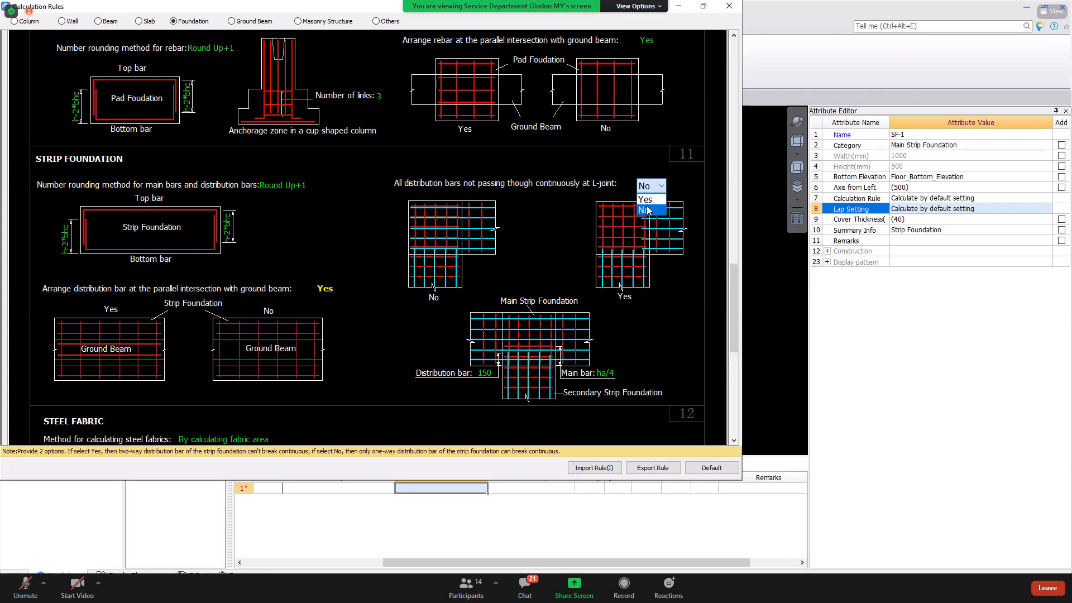
pyautogui.click(647, 199)
pyautogui.click(647, 188)
pyautogui.click(648, 191)
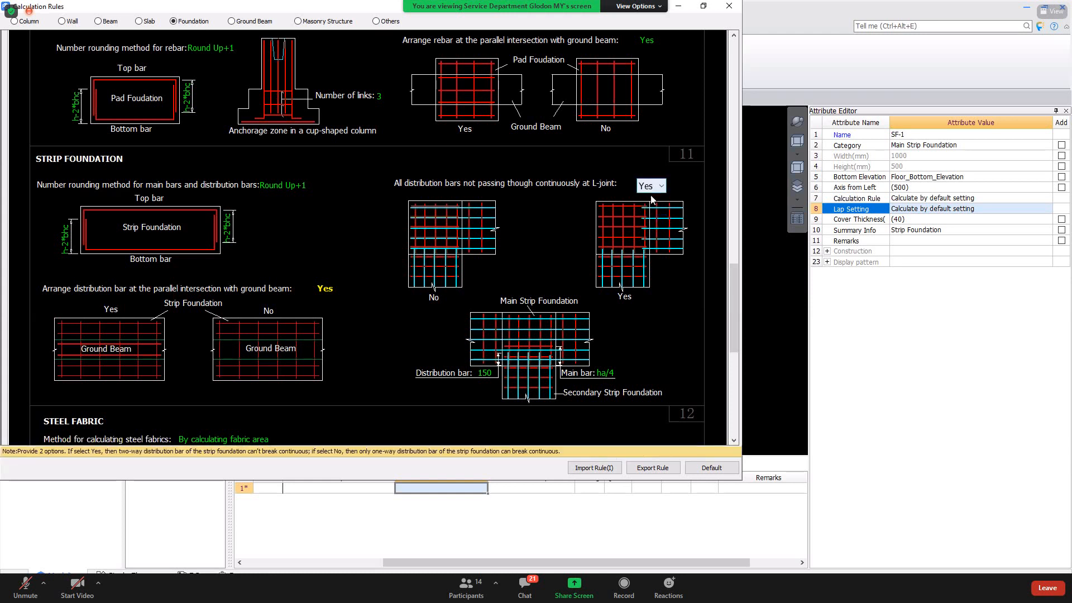
pyautogui.click(656, 210)
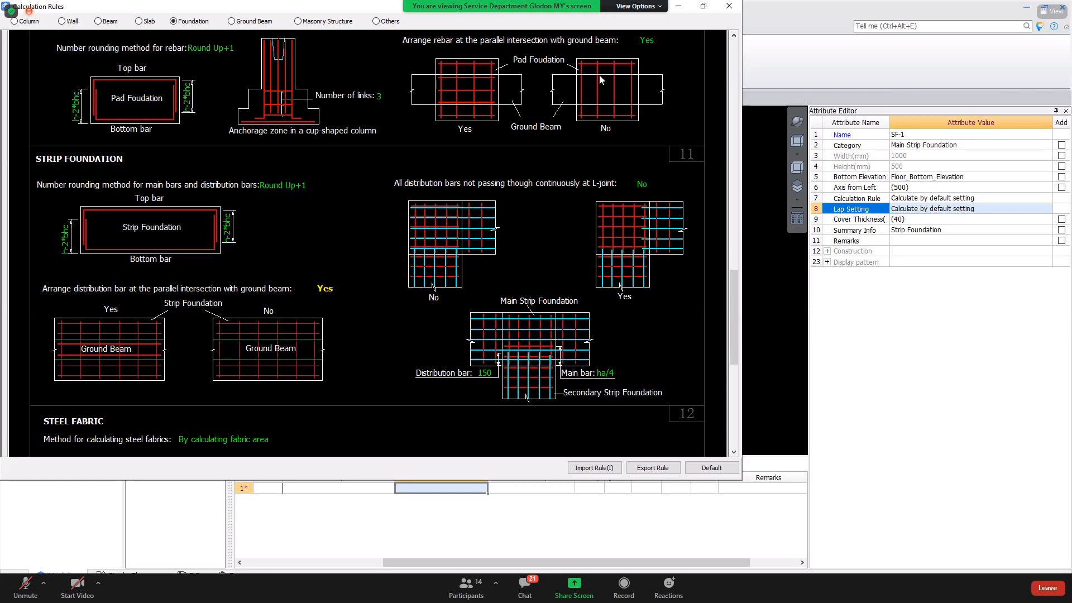
# Mark up a capture of the T-joint diagram: magenta box on the main strip, yellow on the secondary, magenta strokes on the bar extensions; discard it.
pyautogui.hotkey('alt', 'a')
pyautogui.moveTo(441, 280)
pyautogui.mouseDown()
pyautogui.moveTo(550, 430)
pyautogui.moveTo(634, 444)
pyautogui.mouseUp()
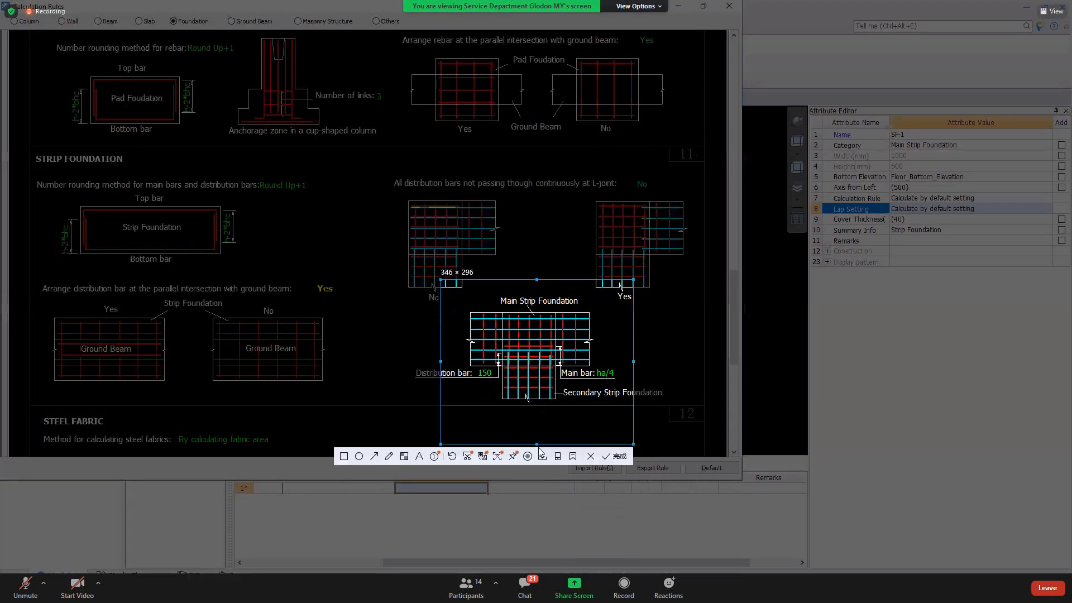
pyautogui.click(344, 457)
pyautogui.moveTo(469, 312); pyautogui.dragTo(591, 367)
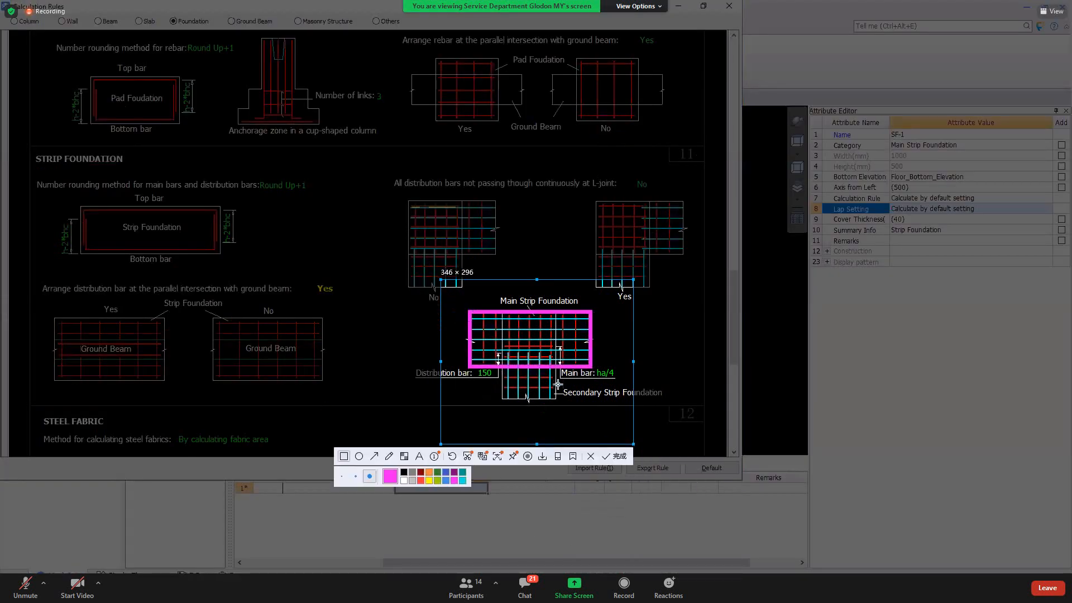
pyautogui.click(429, 480)
pyautogui.moveTo(501, 368); pyautogui.dragTo(556, 401)
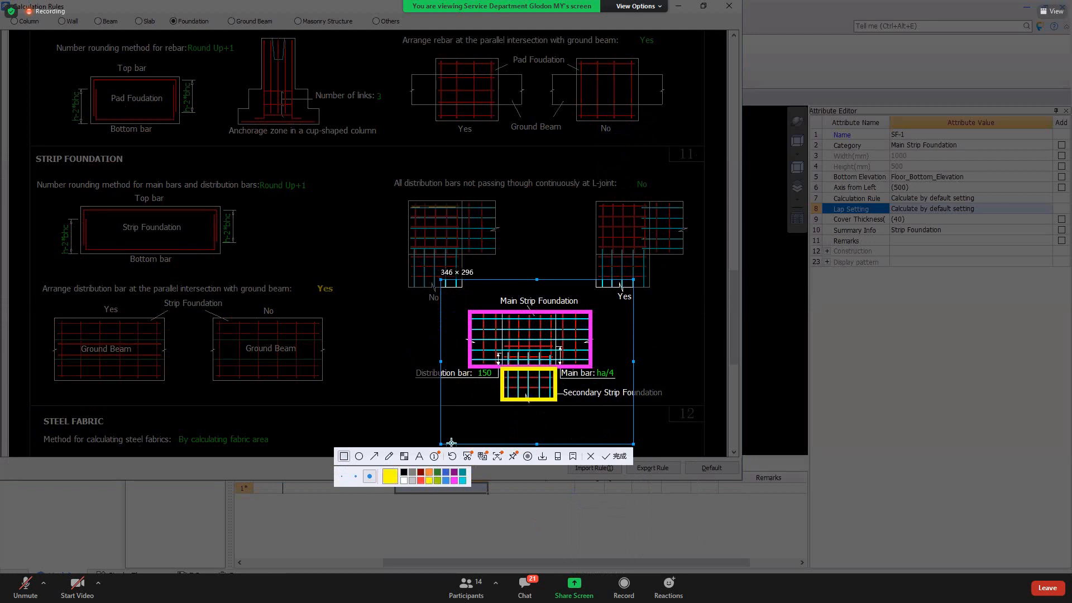
pyautogui.click(389, 456)
pyautogui.moveTo(509, 360)
pyautogui.mouseDown()
pyautogui.moveTo(512, 350)
pyautogui.moveTo(513, 366)
pyautogui.moveTo(550, 358)
pyautogui.mouseUp()
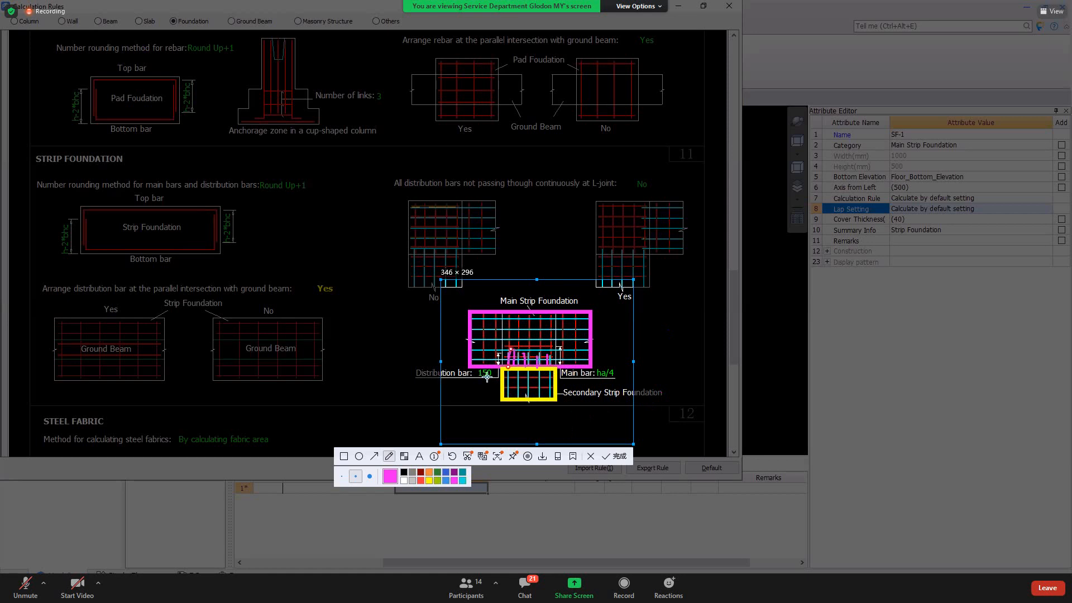
pyautogui.press('Escape')
# Close the calculation rules and set the vertical strip foundation's category to Secondary Strip Foundation.
pyautogui.click(728, 6)
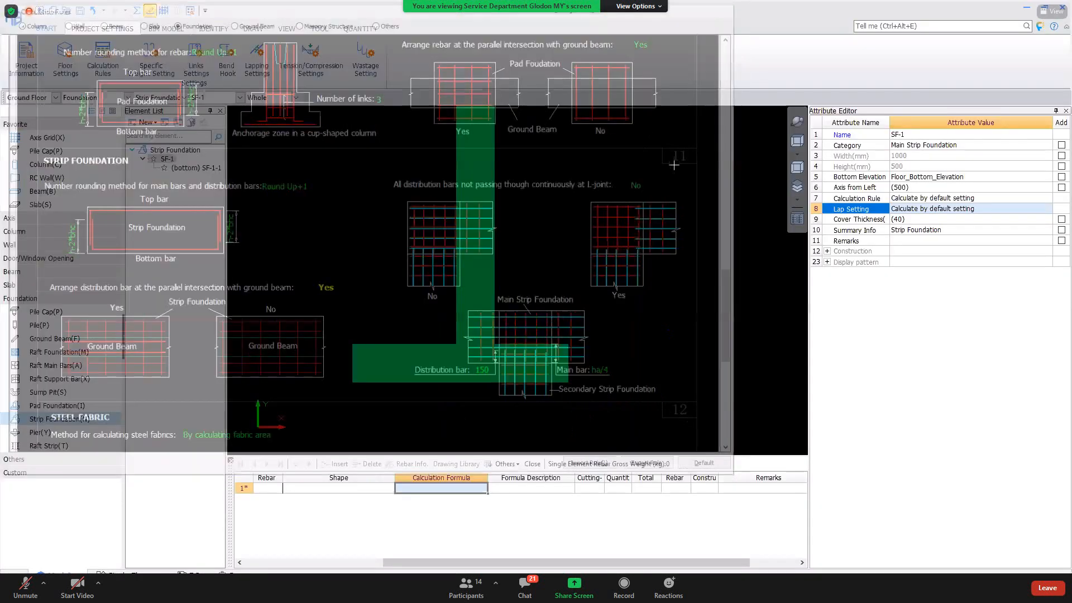
pyautogui.click(474, 296)
pyautogui.click(998, 146)
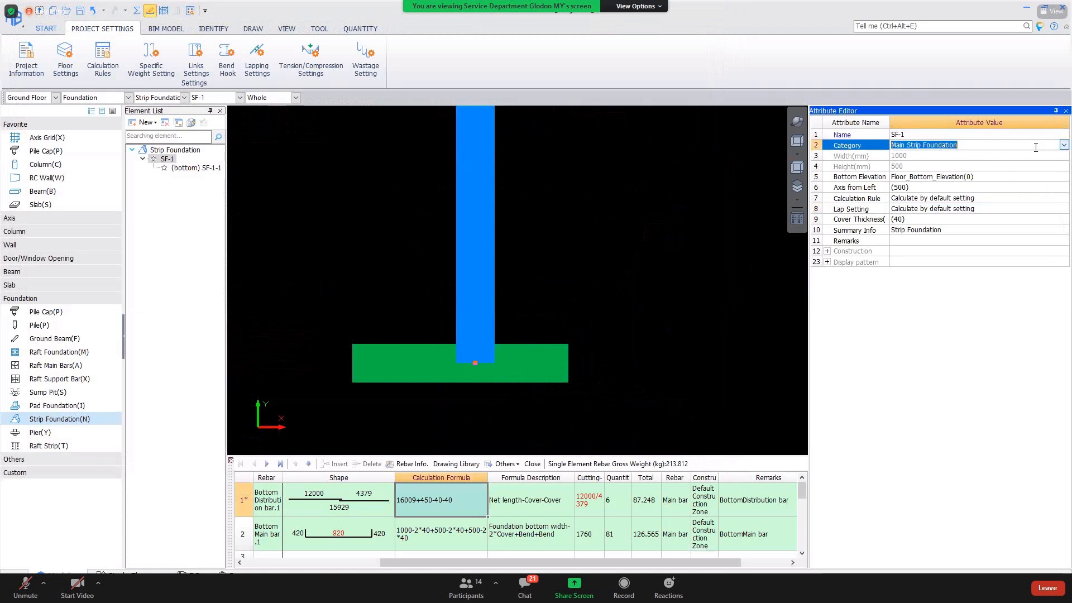
pyautogui.click(1064, 144)
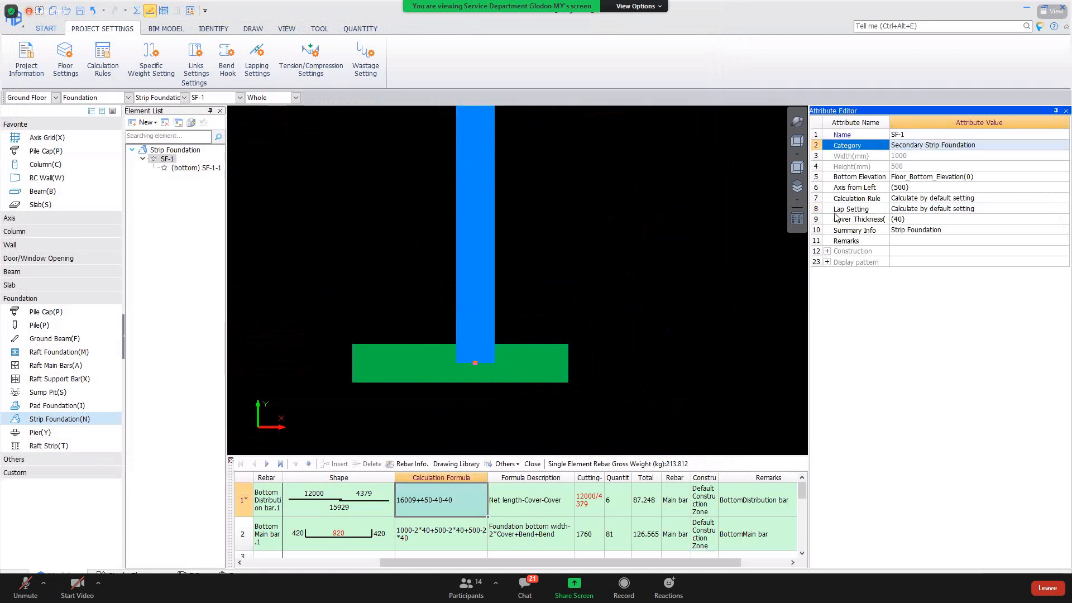
# Calculate both strip foundations, inspect the secondary strip's 3D rebar at the T-joint, and switch to the Strip Foundation slide.
pyautogui.click(488, 369)
pyautogui.click(525, 362)
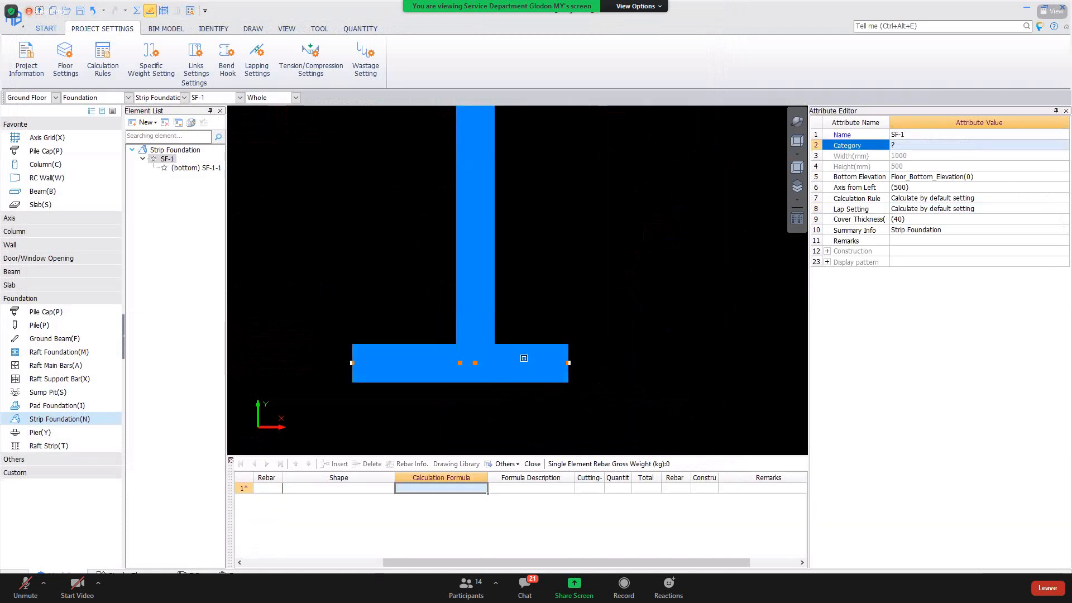
pyautogui.click(514, 328)
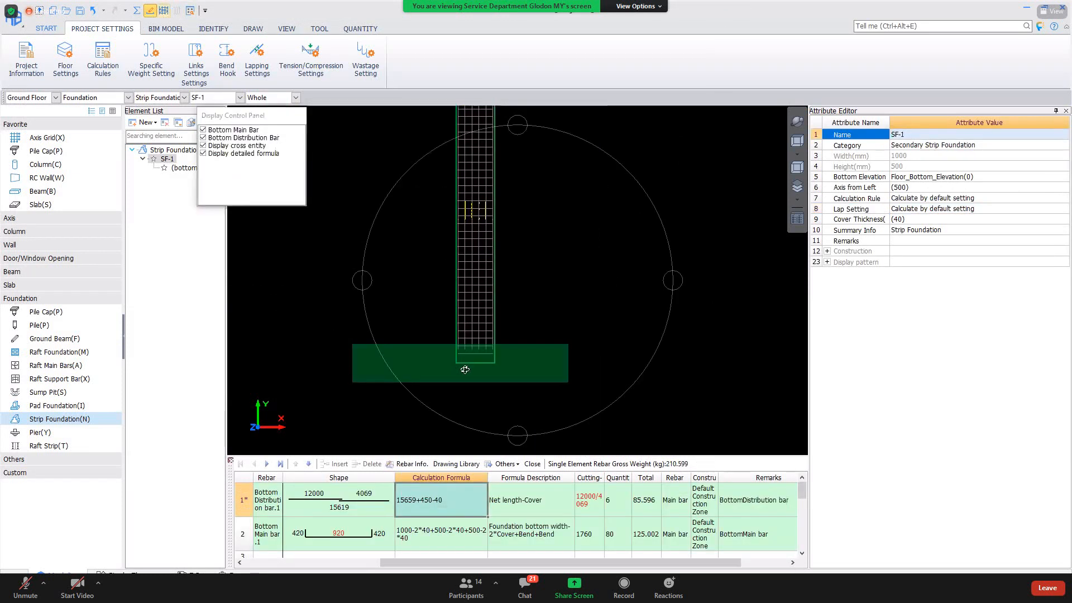
pyautogui.scroll(4, 479, 378)
pyautogui.moveTo(479, 378); pyautogui.dragTo(494, 329, button='middle')
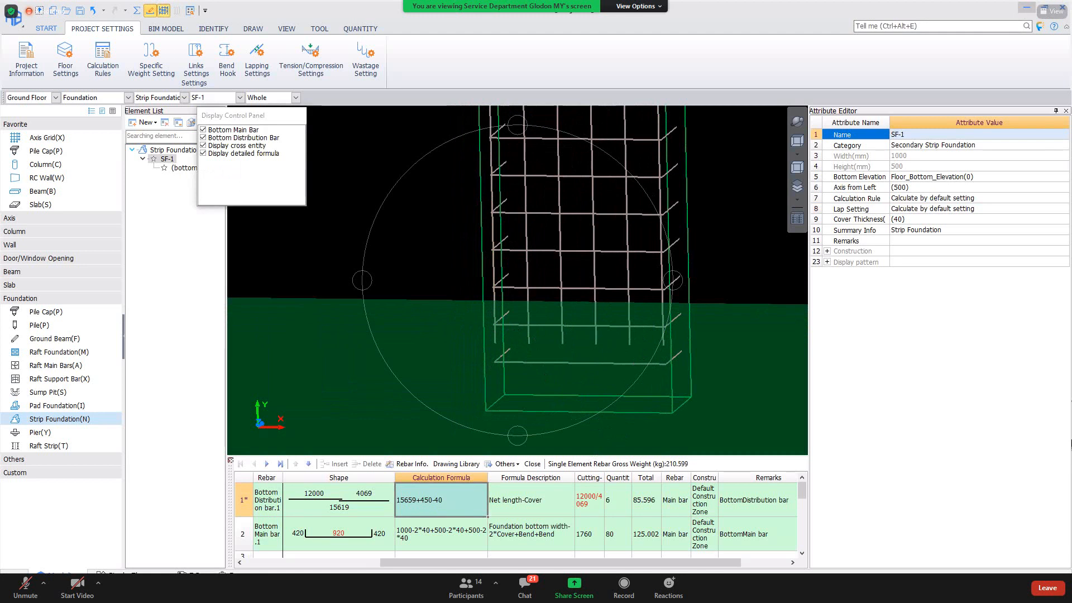
pyautogui.click(1026, 11)
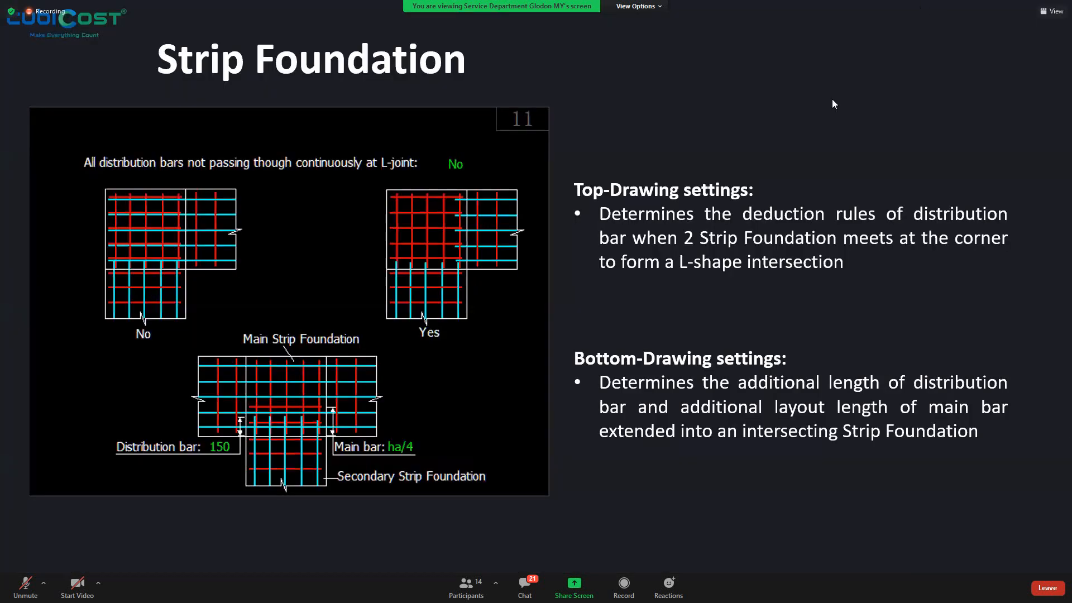
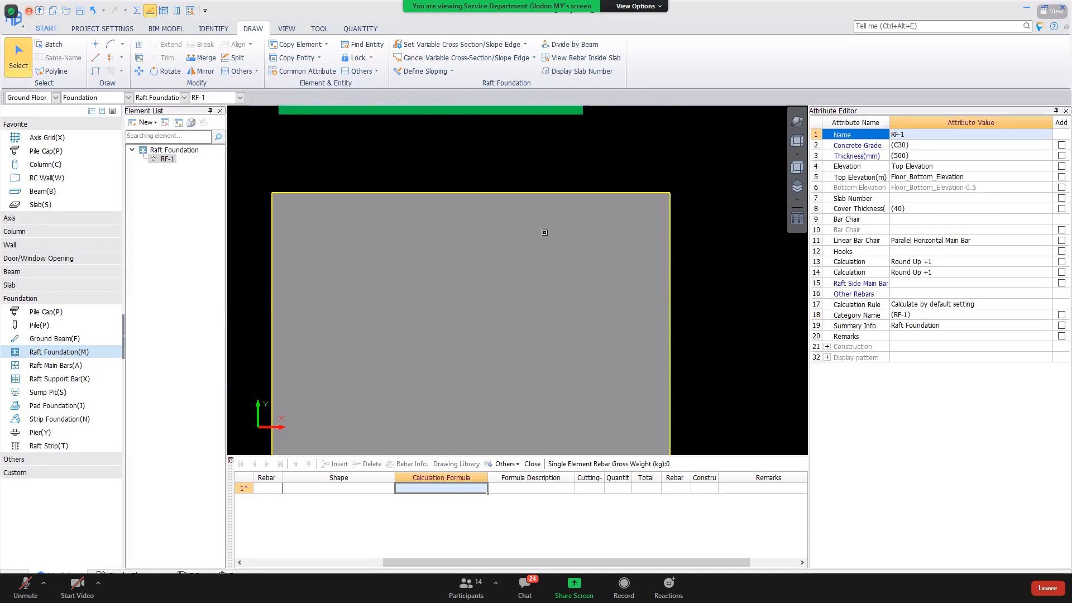
# Split the RF-1 raft foundation into two halves along its vertical centreline, from the upper edge's midpoint to the lower edge.
pyautogui.click(505, 214)
pyautogui.rightClick(504, 214)
pyautogui.click(530, 303)
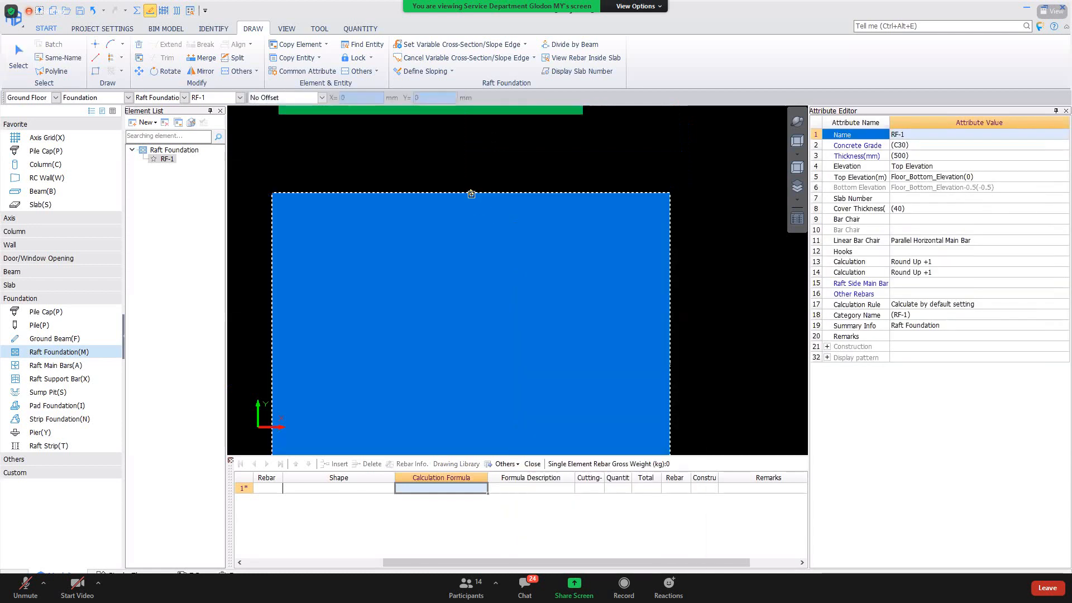
pyautogui.click(470, 193)
pyautogui.moveTo(505, 331); pyautogui.dragTo(502, 221, button='middle')
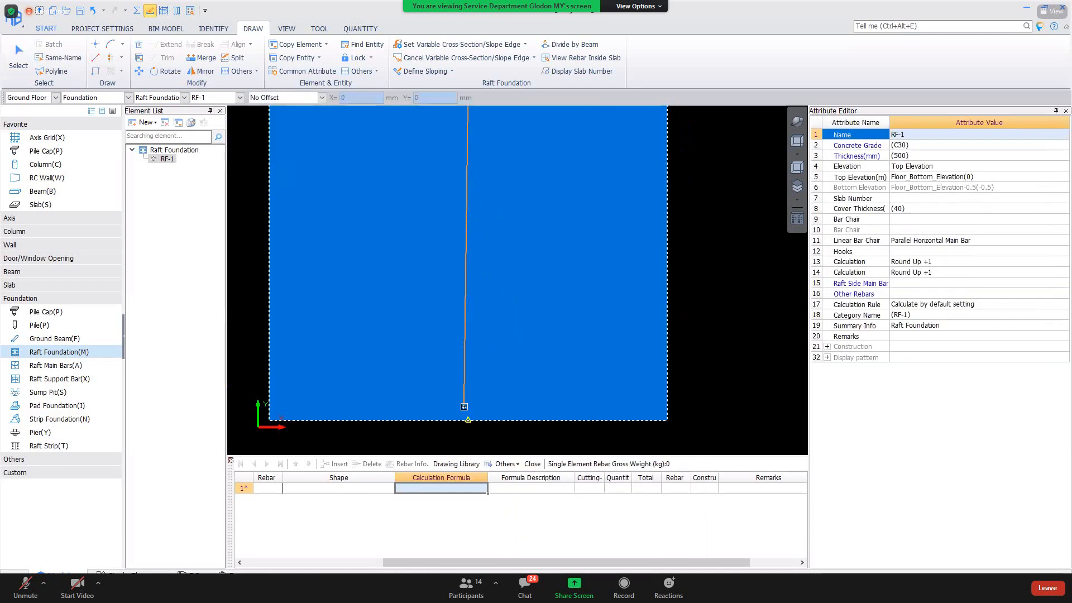
pyautogui.click(469, 419)
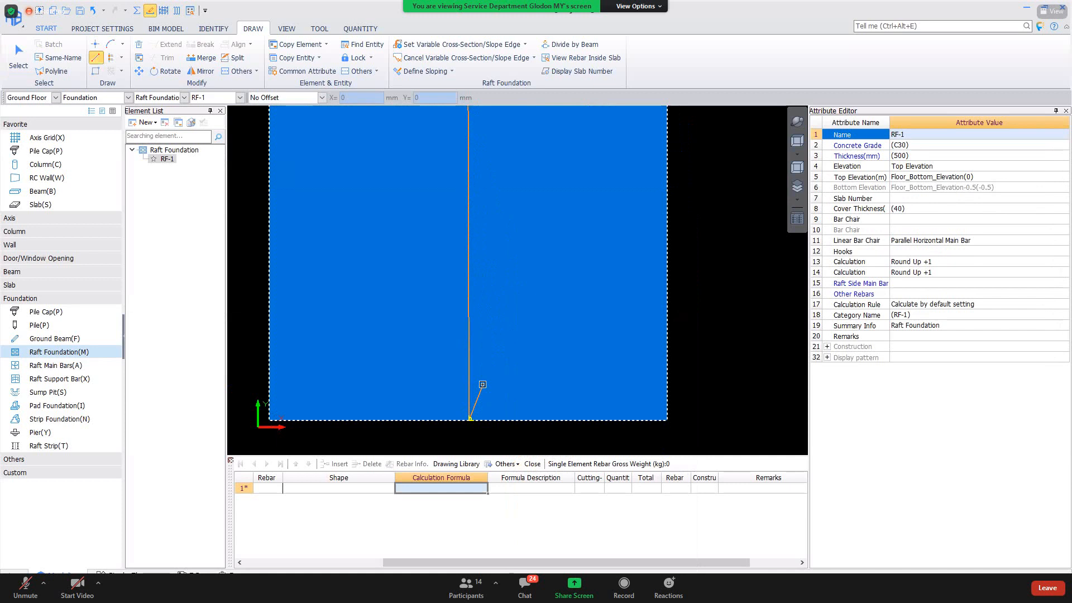
pyautogui.rightClick(470, 419)
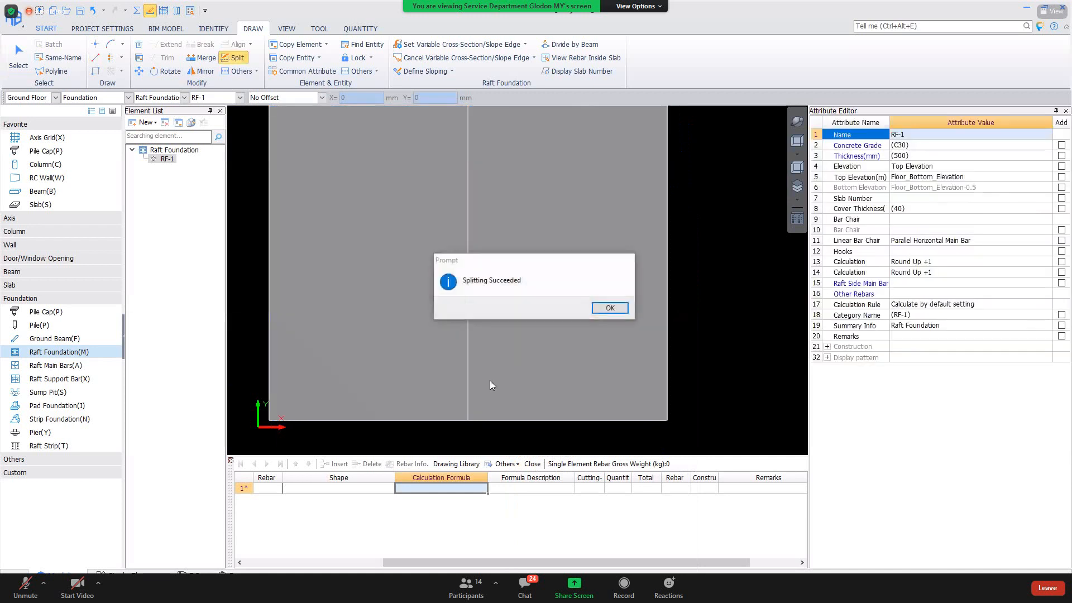
pyautogui.click(609, 308)
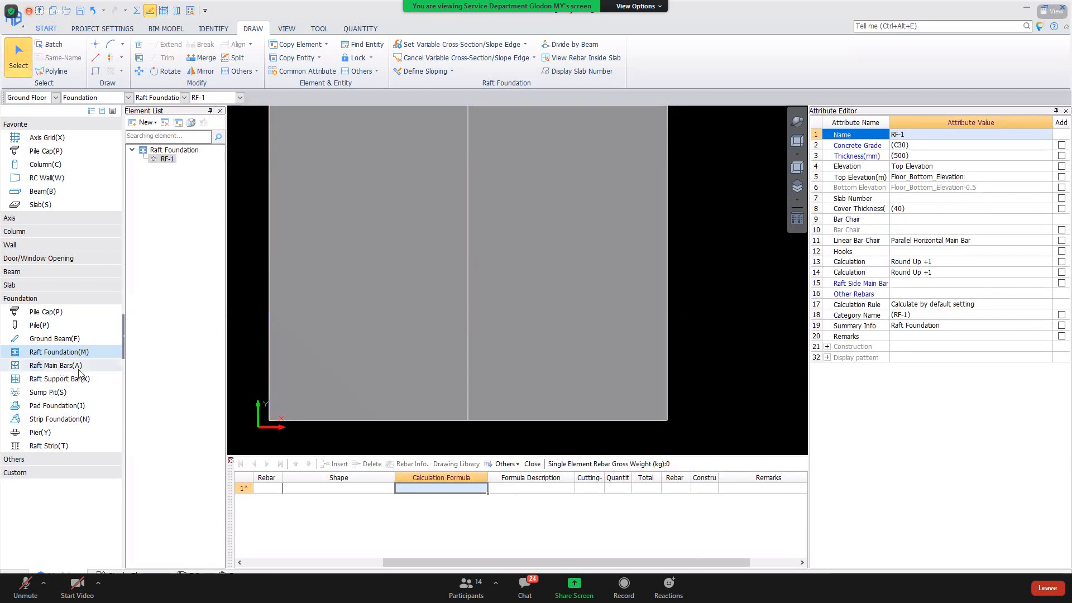
# Create a new Steel Fabric element under Raft Main Bars.
pyautogui.click(56, 366)
pyautogui.click(155, 123)
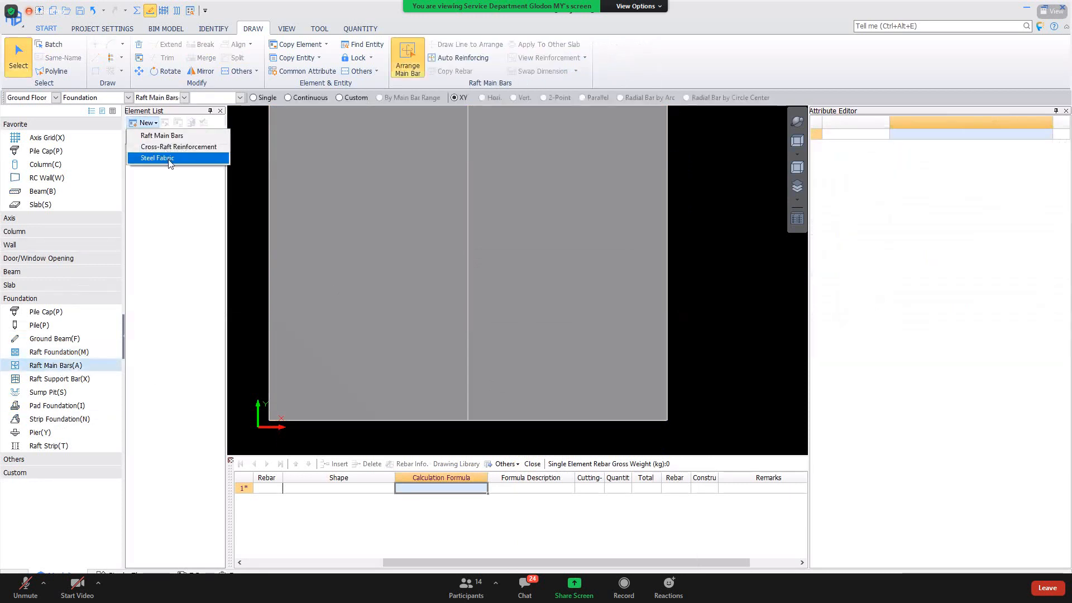
pyautogui.click(170, 159)
# Arrange the steel fabric on both raft halves using the single-slab range and horizontal direction.
pyautogui.moveTo(273, 259); pyautogui.dragTo(323, 334, button='middle')
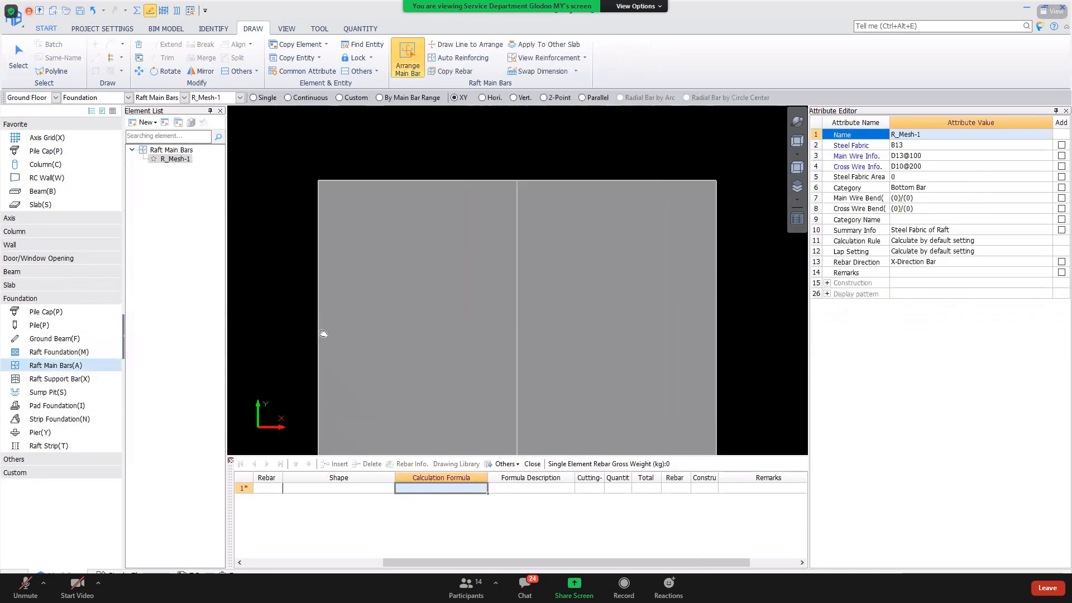
pyautogui.rightClick(334, 273)
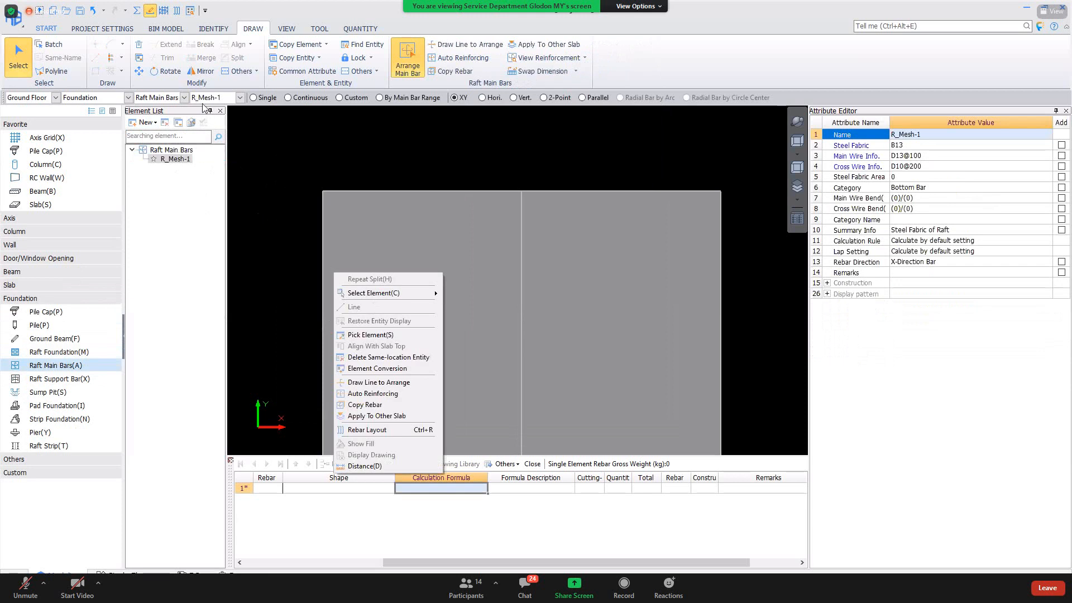
pyautogui.click(269, 103)
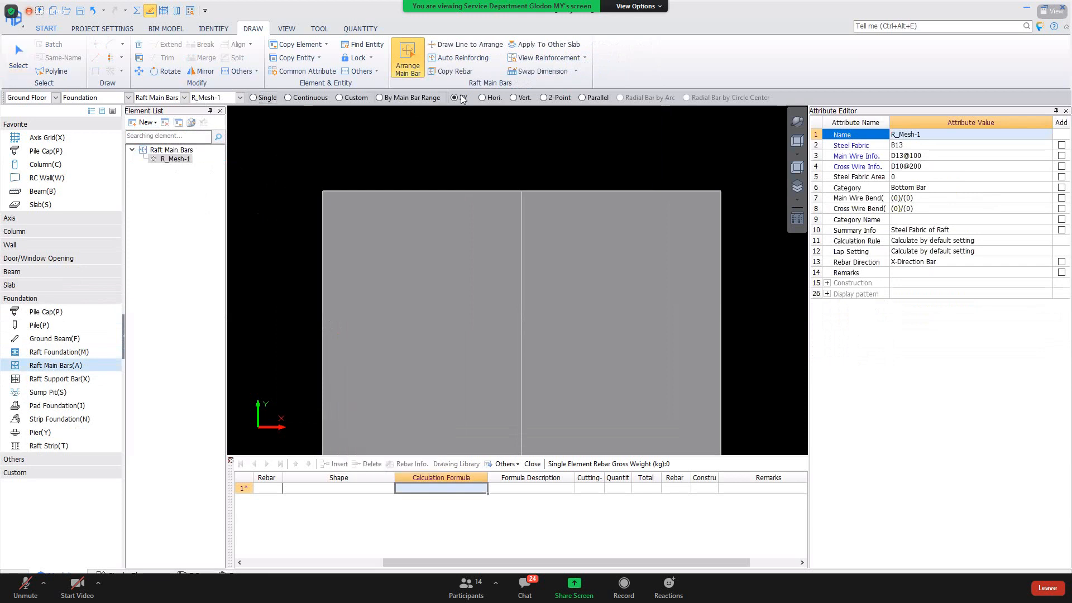
pyautogui.click(482, 99)
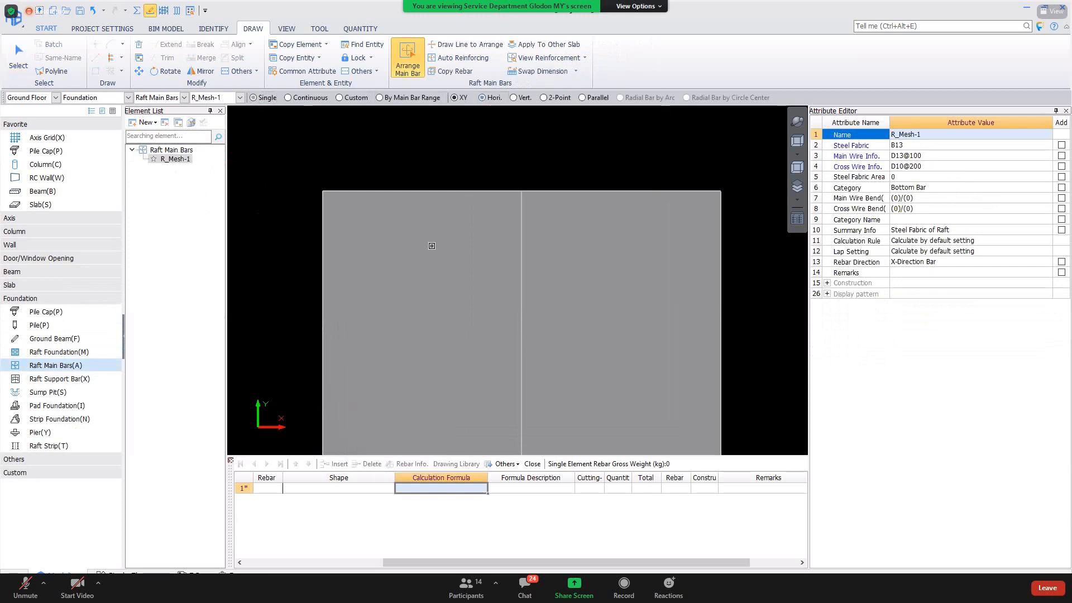
pyautogui.click(557, 252)
pyautogui.rightClick(422, 199)
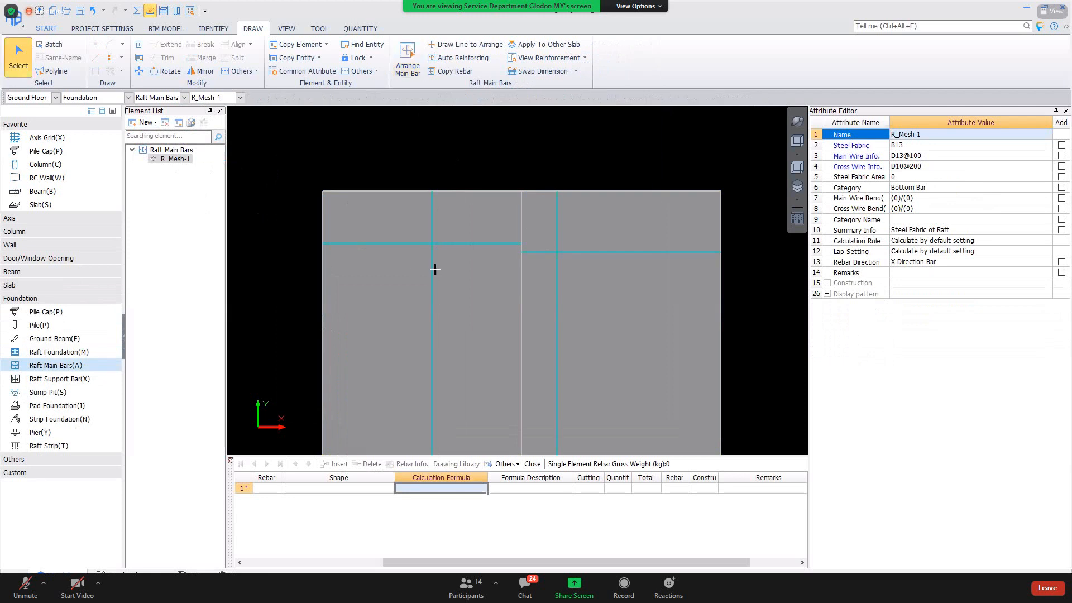
# Set the right raft half's steel fabric calculation method to "By calculating area from weight" in its calculation rule.
pyautogui.click(432, 236)
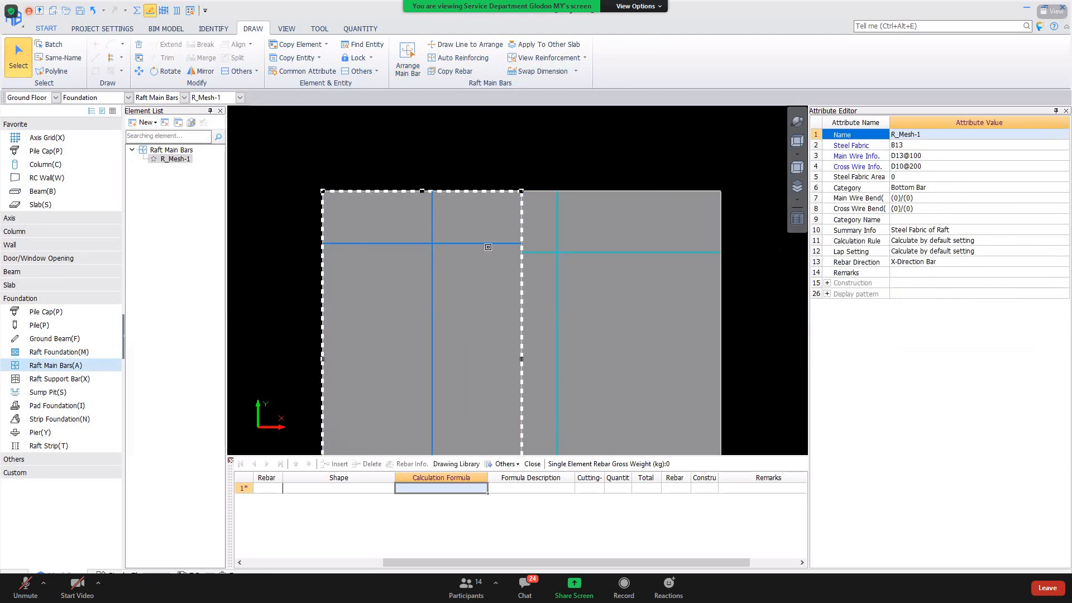
pyautogui.click(553, 252)
pyautogui.click(1012, 240)
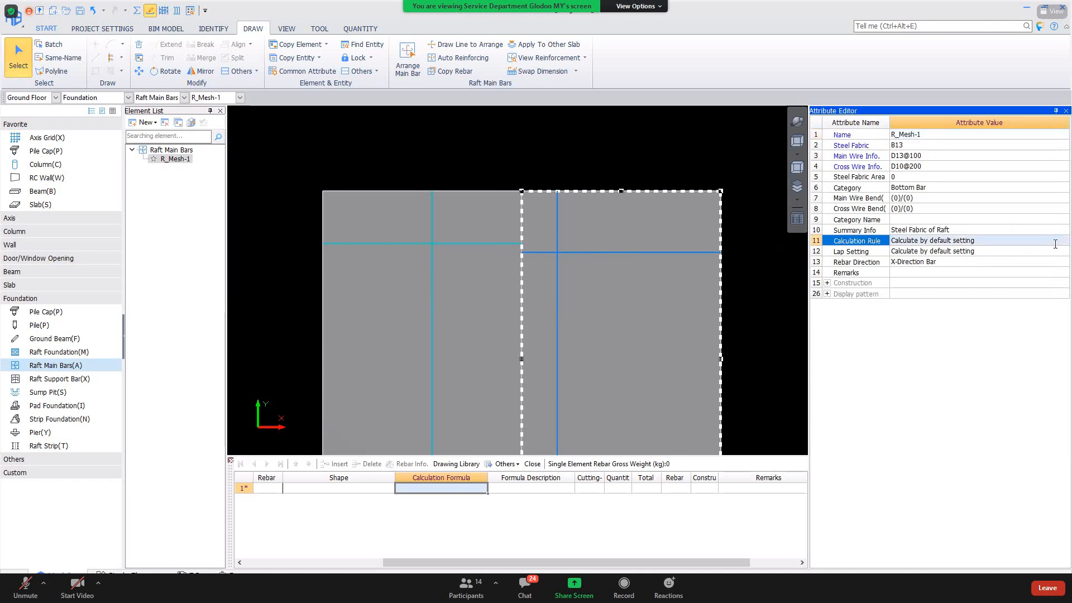
pyautogui.click(1064, 241)
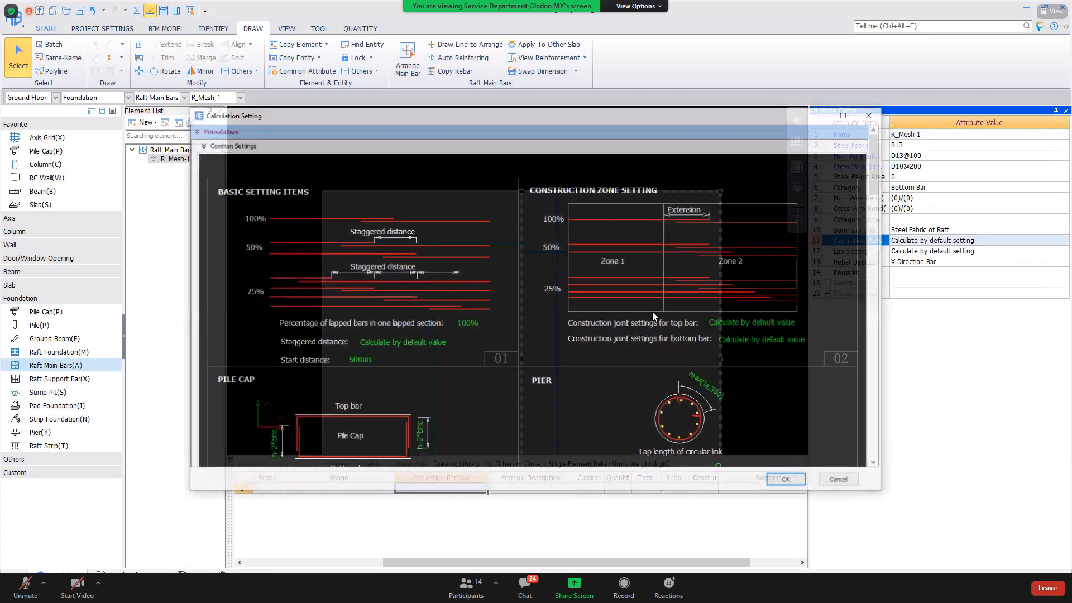
pyautogui.scroll(-3, 642, 352)
pyautogui.scroll(-3, 655, 353)
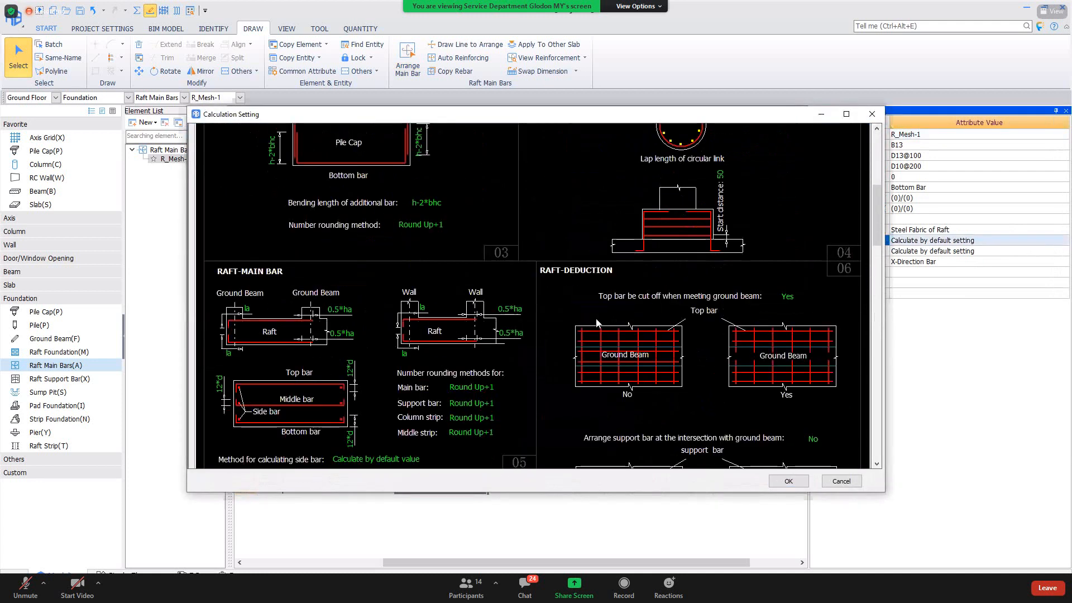
pyautogui.scroll(-10, 472, 335)
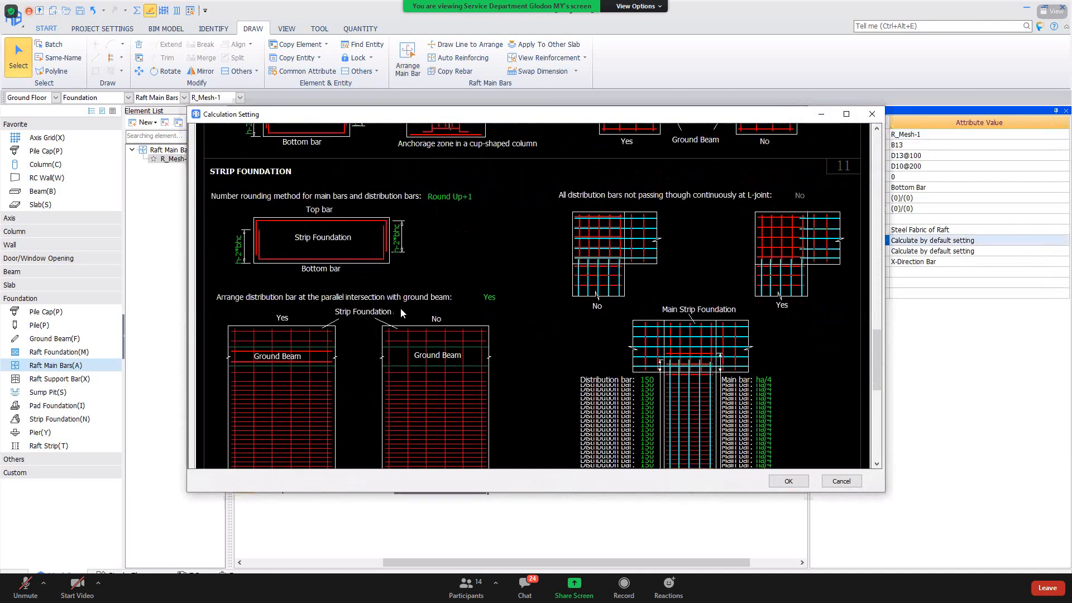
pyautogui.scroll(-10, 401, 308)
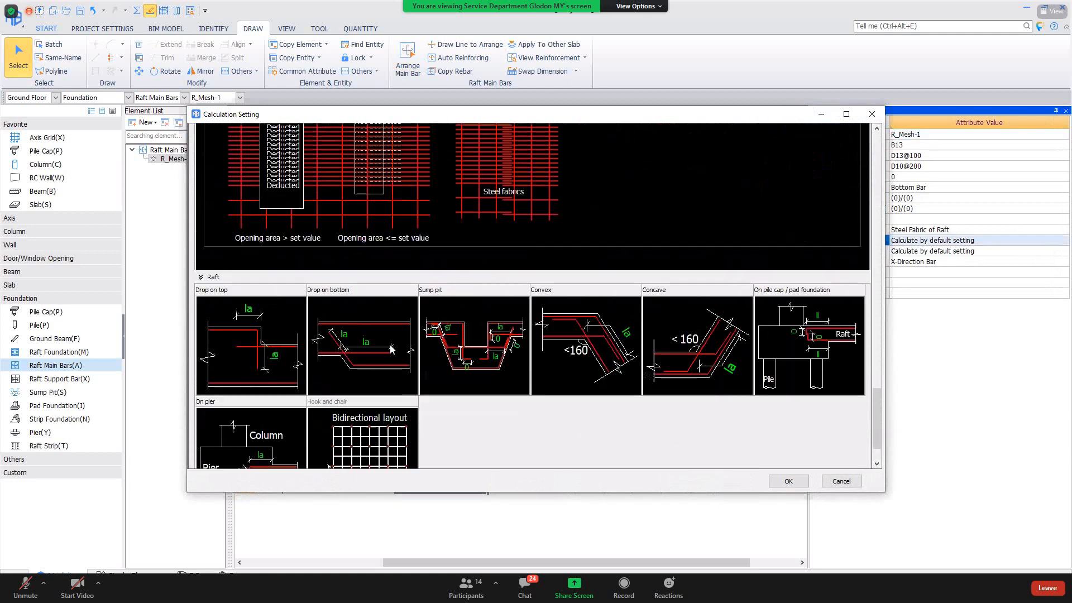
pyautogui.scroll(6, 680, 383)
pyautogui.click(391, 322)
pyautogui.click(472, 322)
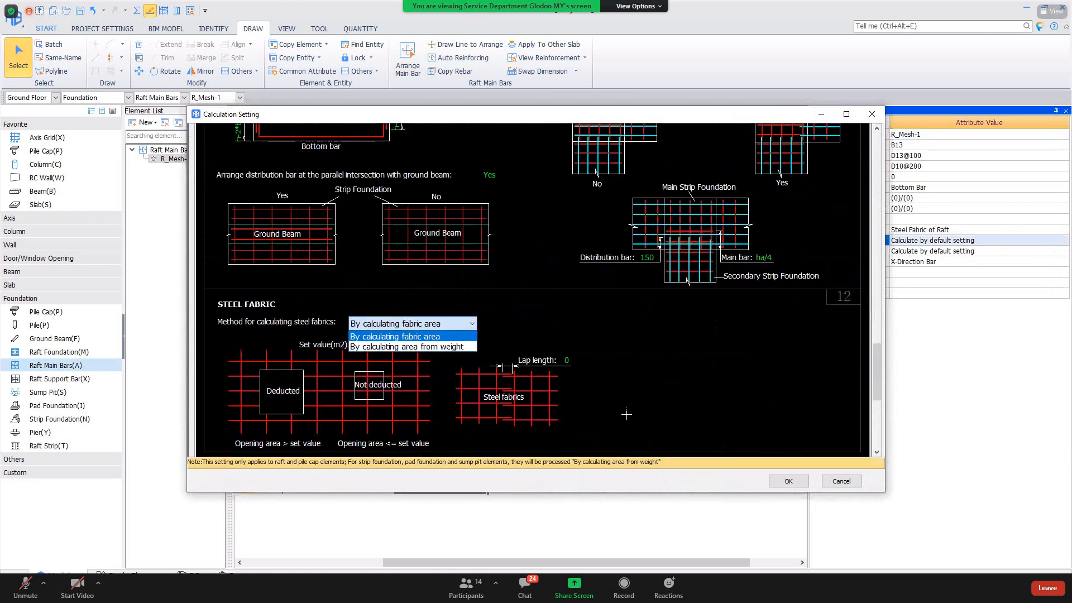
pyautogui.click(402, 353)
pyautogui.press('Return')
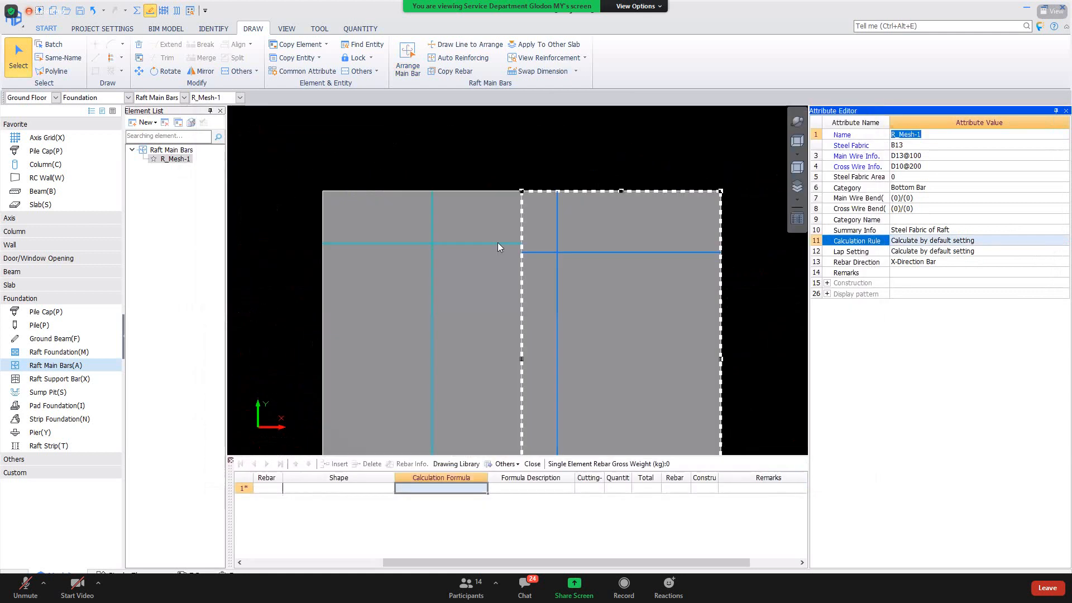
# Calculate the steel fabric of both raft halves.
pyautogui.rightClick(524, 428)
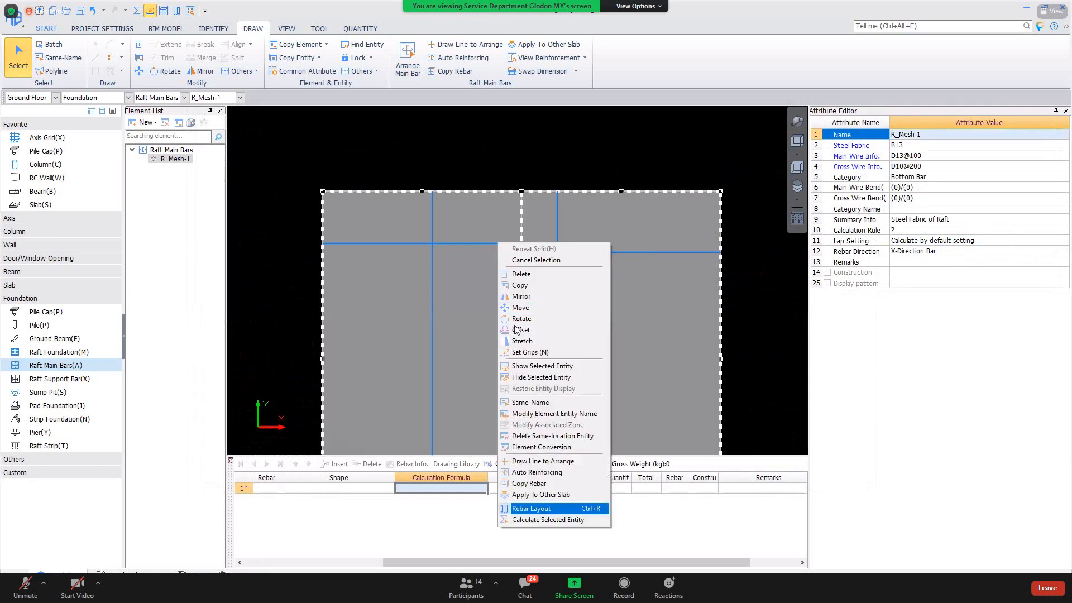
pyautogui.click(553, 520)
pyautogui.press('Return')
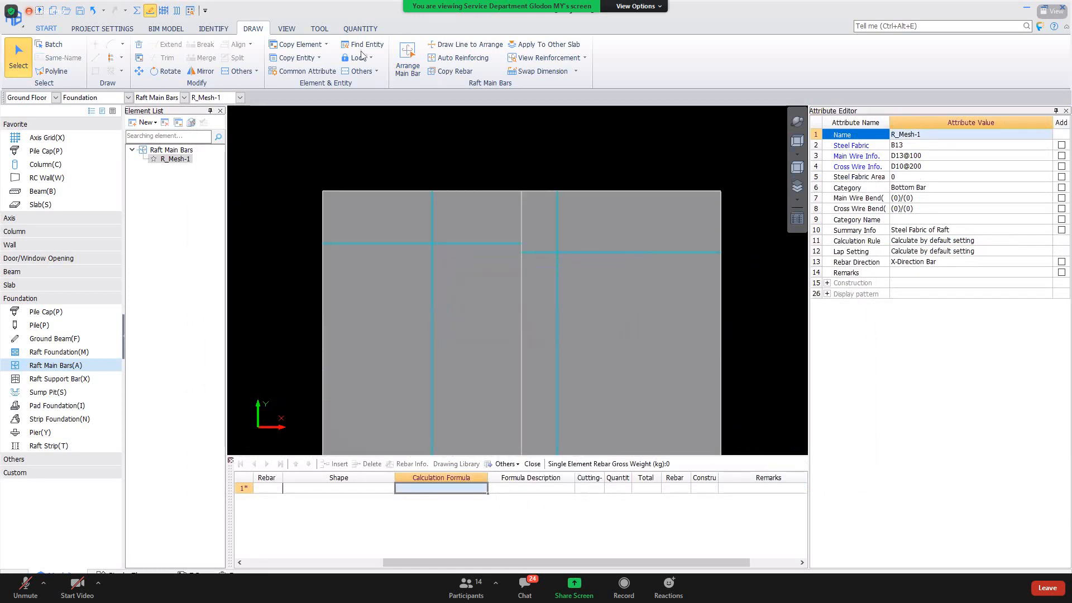
# Review the Raft Foundation steel fabric quantities in the classification summary by category, and close the summary.
pyautogui.click(360, 29)
pyautogui.click(459, 58)
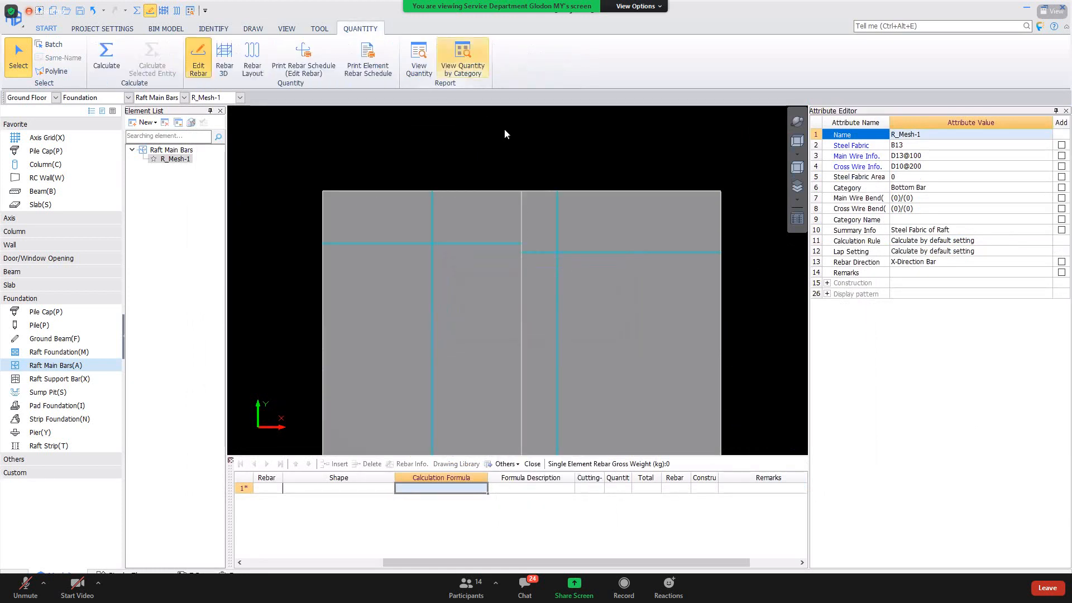
pyautogui.click(424, 213)
pyautogui.click(634, 406)
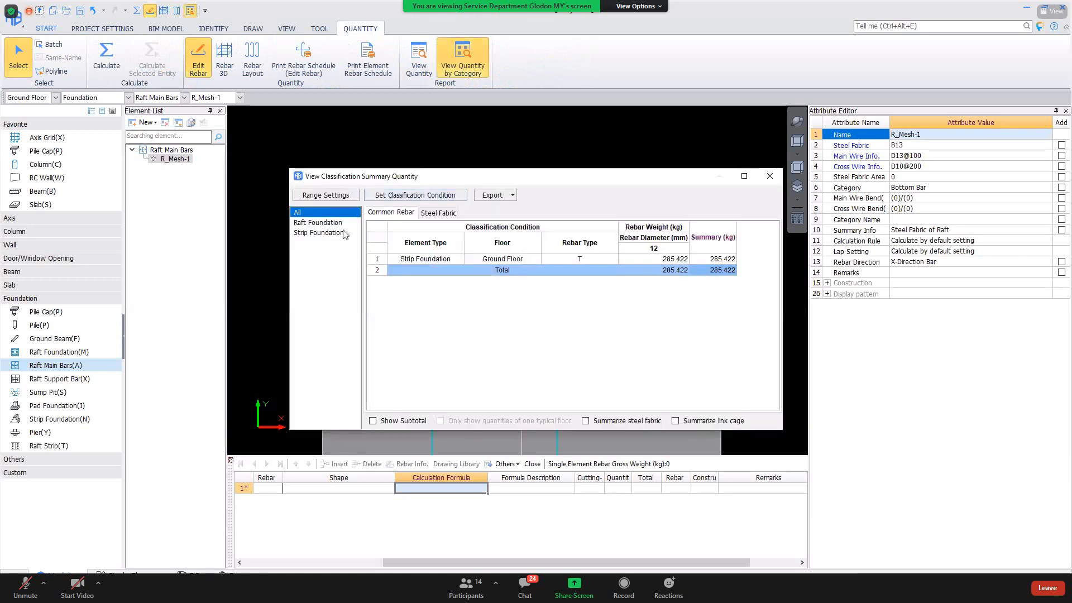
pyautogui.click(320, 223)
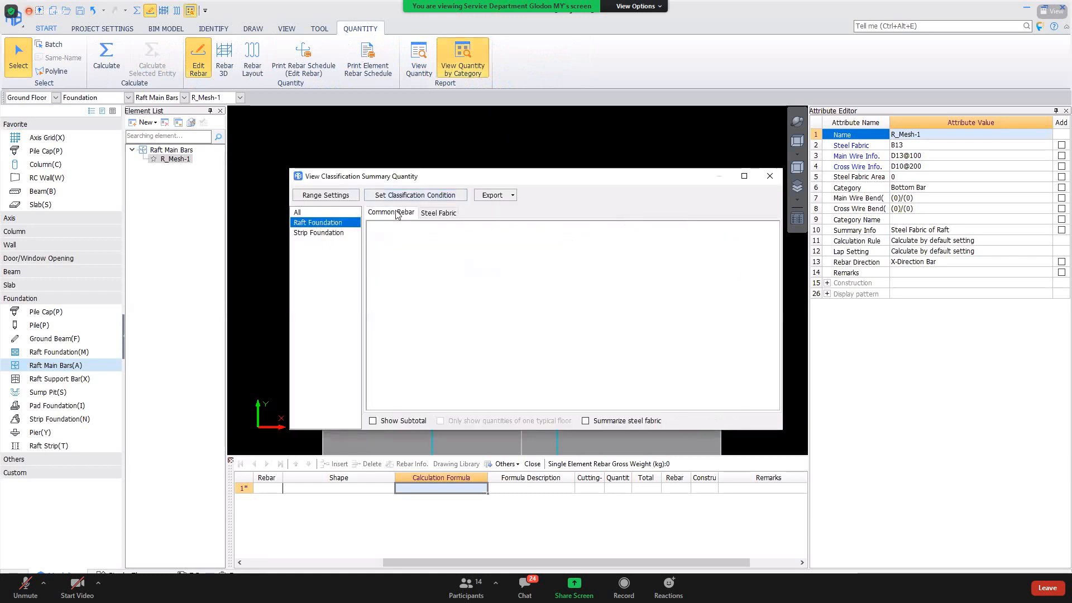
pyautogui.click(431, 214)
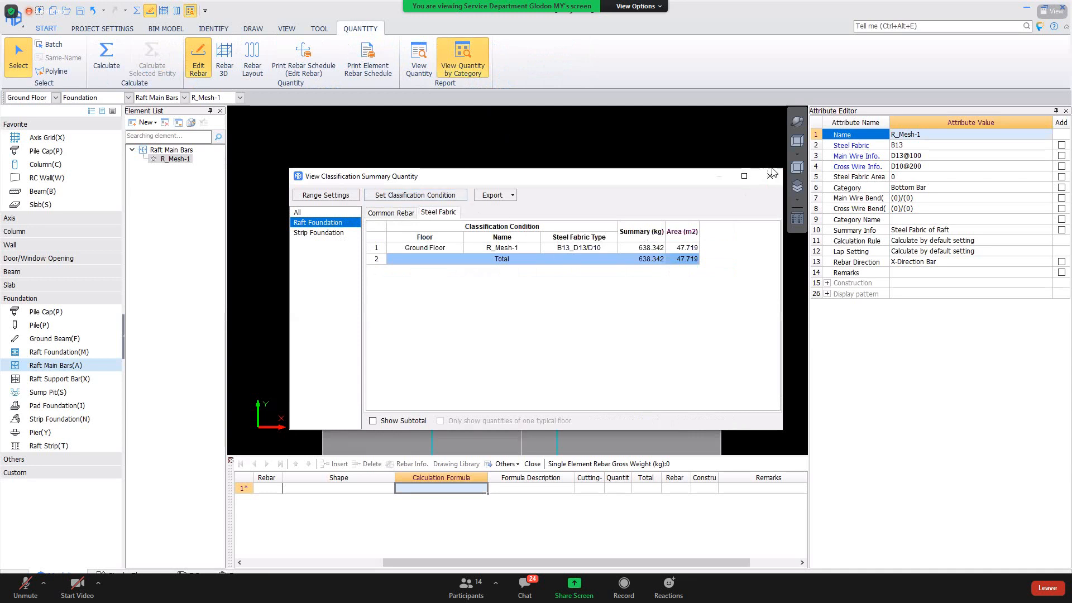
pyautogui.press('Escape')
# View the calculated quantities of both raft halves and compare their rebar gross weight and steel fabric area.
pyautogui.click(597, 255)
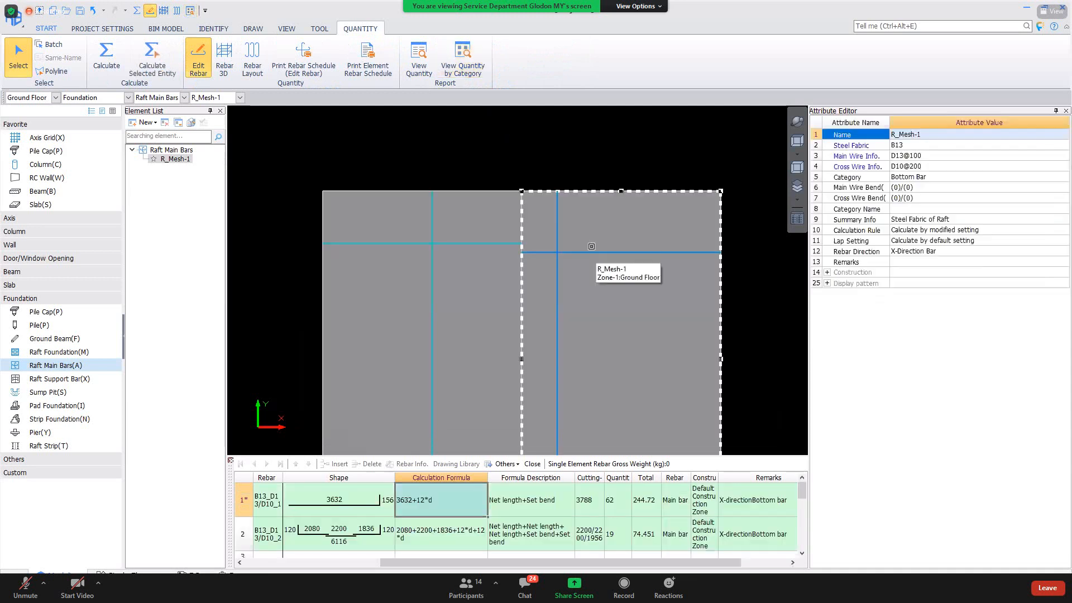
pyautogui.click(419, 59)
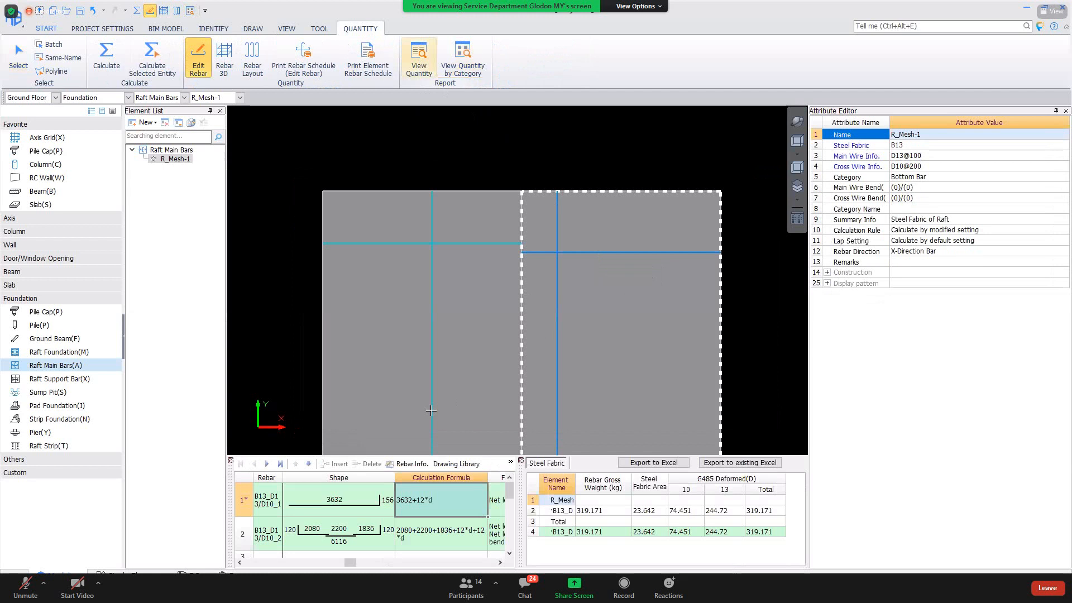
pyautogui.click(231, 462)
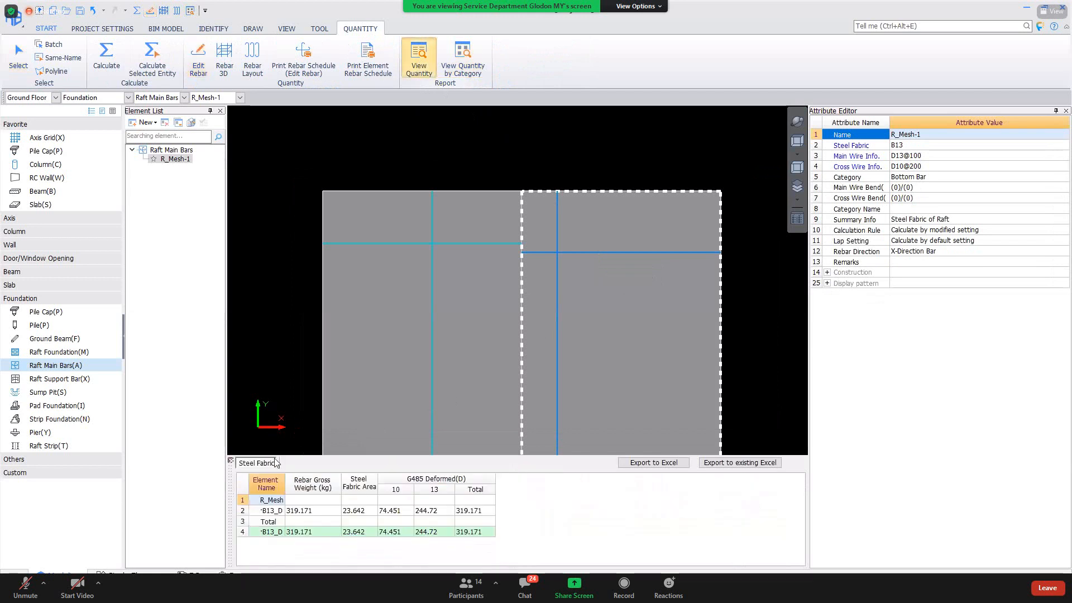
pyautogui.click(316, 513)
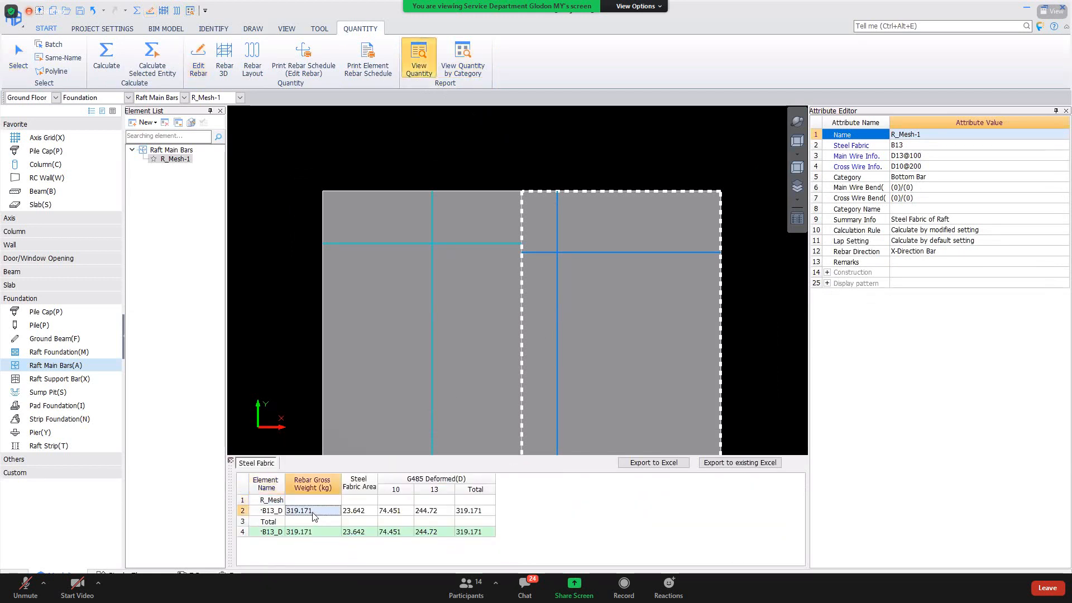
pyautogui.click(437, 245)
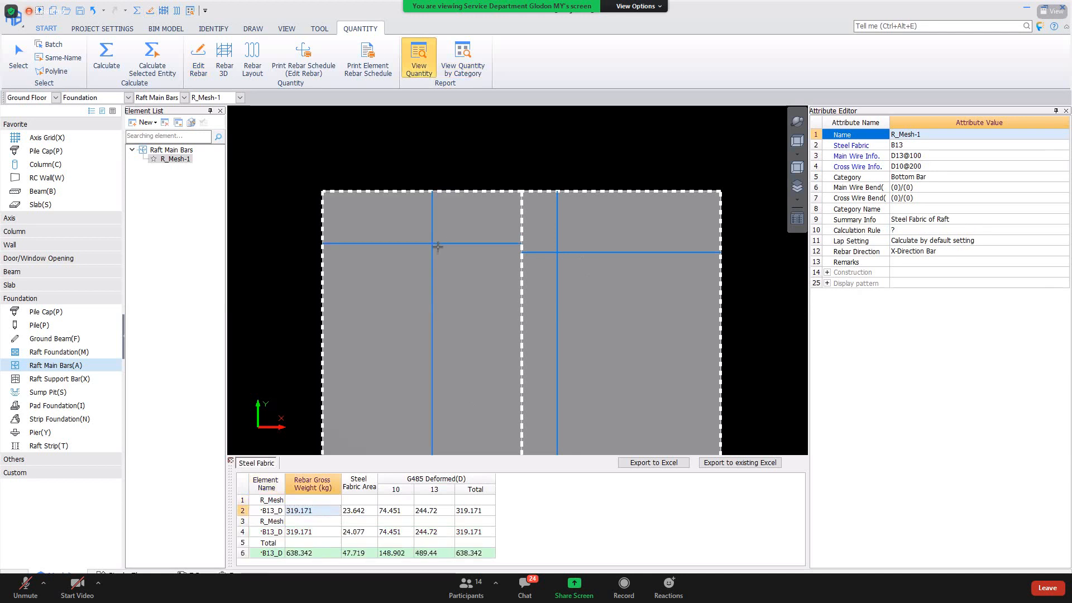
pyautogui.click(562, 251)
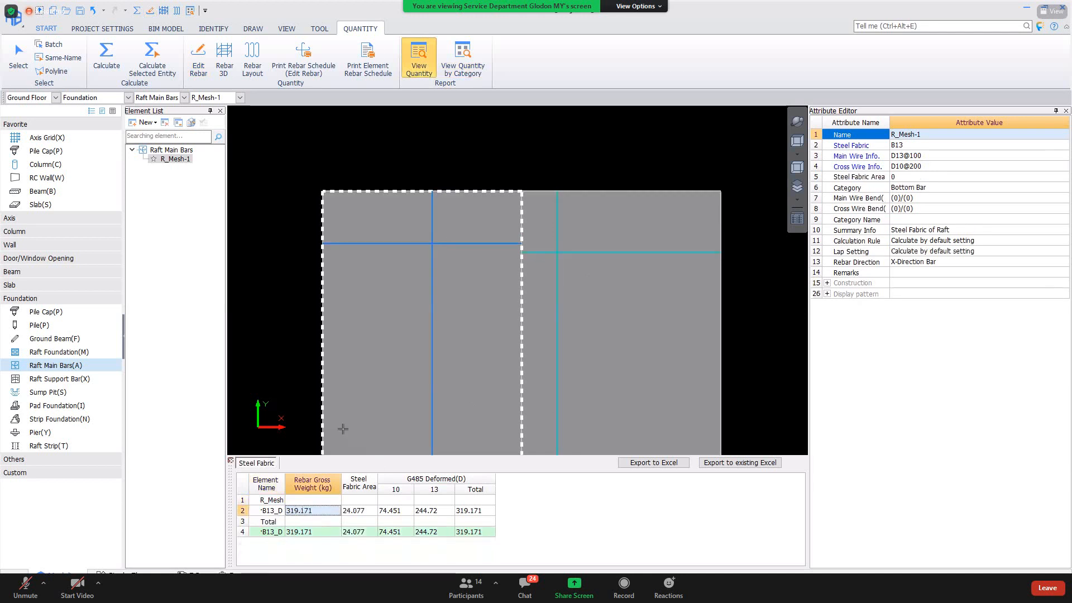
pyautogui.click(564, 255)
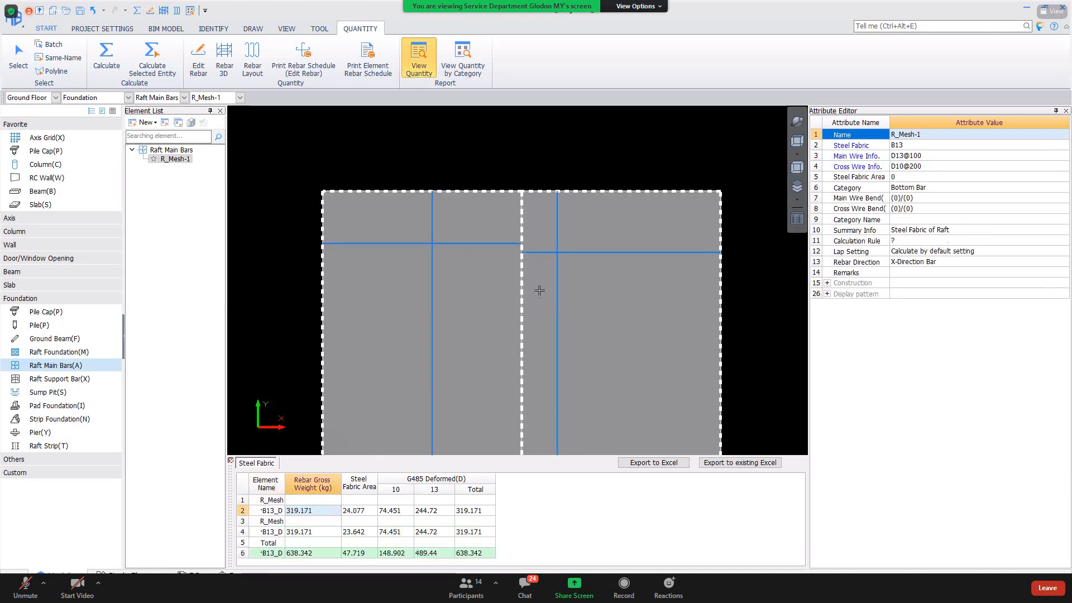
pyautogui.click(360, 511)
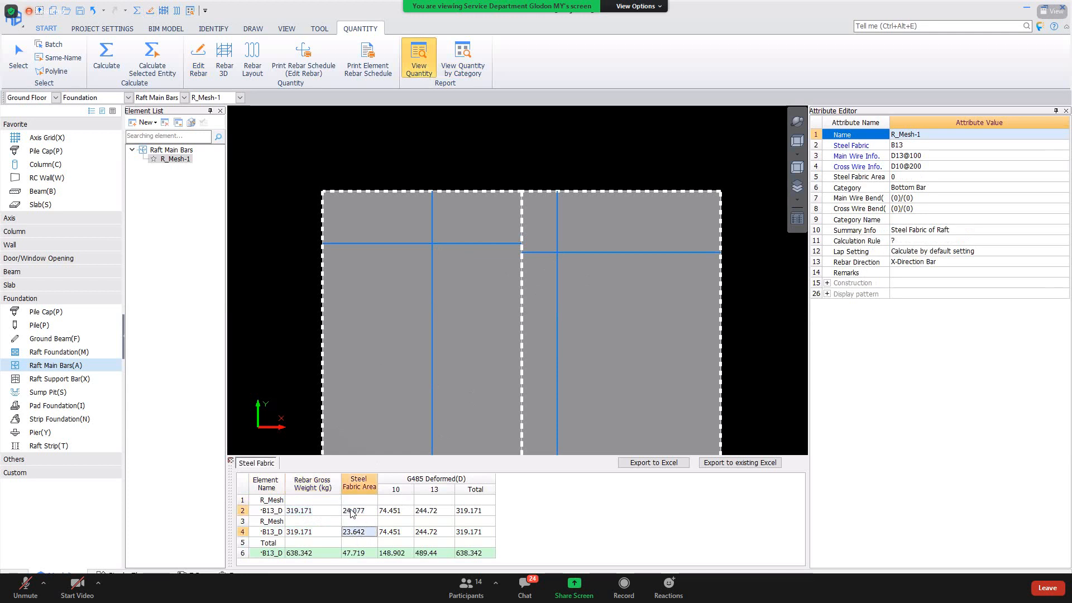
pyautogui.click(353, 529)
pyautogui.click(352, 512)
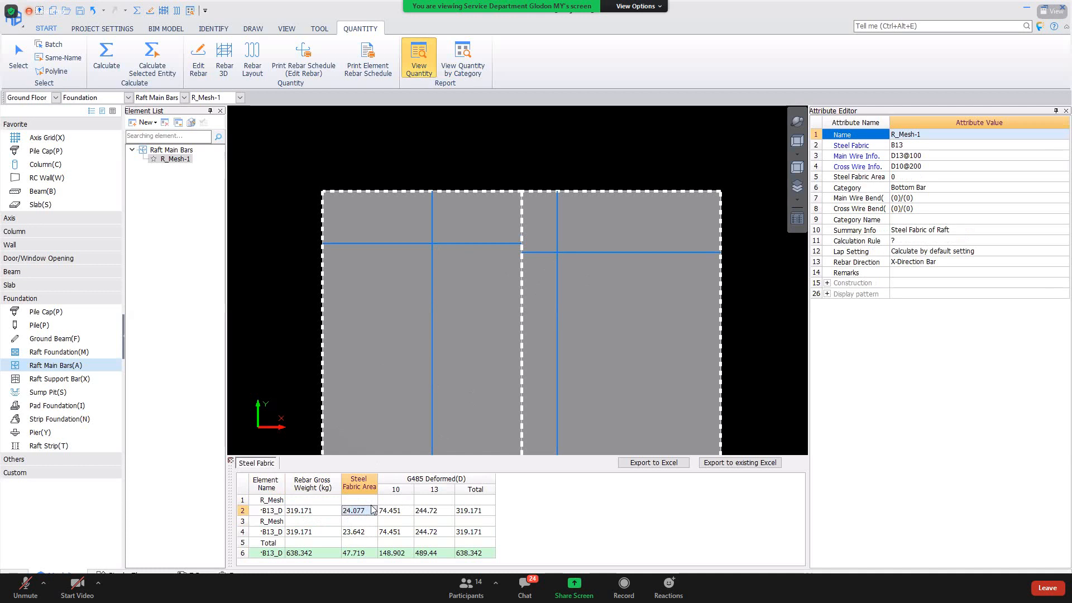
# Annotate the left raft half with a yellow rectangle around its outline and a magenta freehand scribble inside.
pyautogui.scroll(-2, 445, 244)
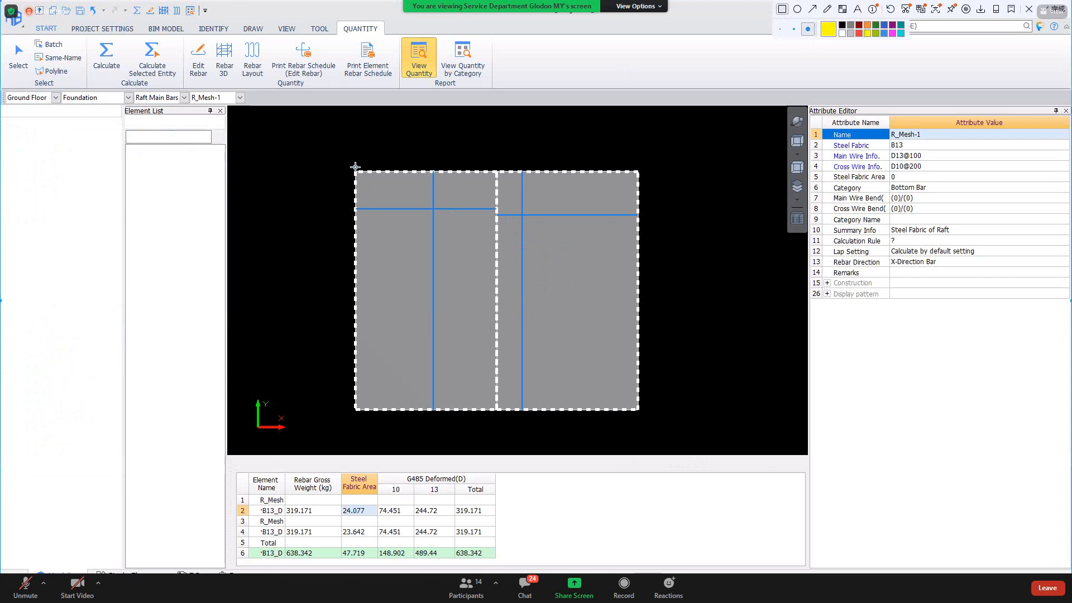
pyautogui.moveTo(354, 170); pyautogui.dragTo(498, 409)
pyautogui.click(827, 9)
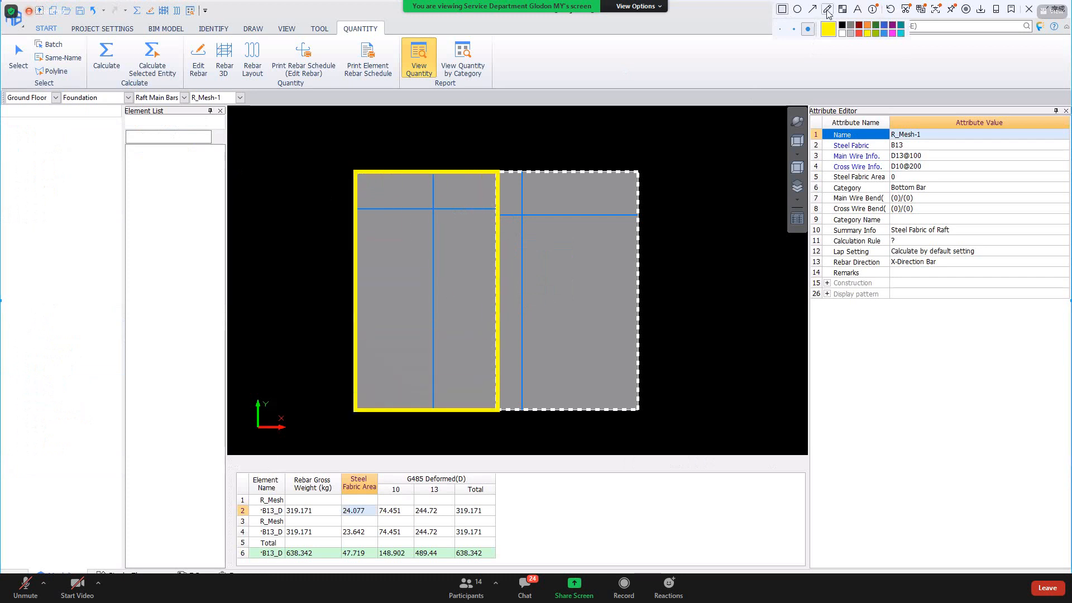
pyautogui.click(794, 29)
pyautogui.moveTo(372, 179)
pyautogui.mouseDown()
pyautogui.moveTo(405, 174)
pyautogui.moveTo(402, 206)
pyautogui.moveTo(419, 234)
pyautogui.moveTo(409, 280)
pyautogui.moveTo(469, 306)
pyautogui.moveTo(455, 378)
pyautogui.moveTo(486, 388)
pyautogui.mouseUp()
# Label the left raft half "24m2" and the right half "23.642m2" in red text, and discard the screen annotations.
pyautogui.click(857, 9)
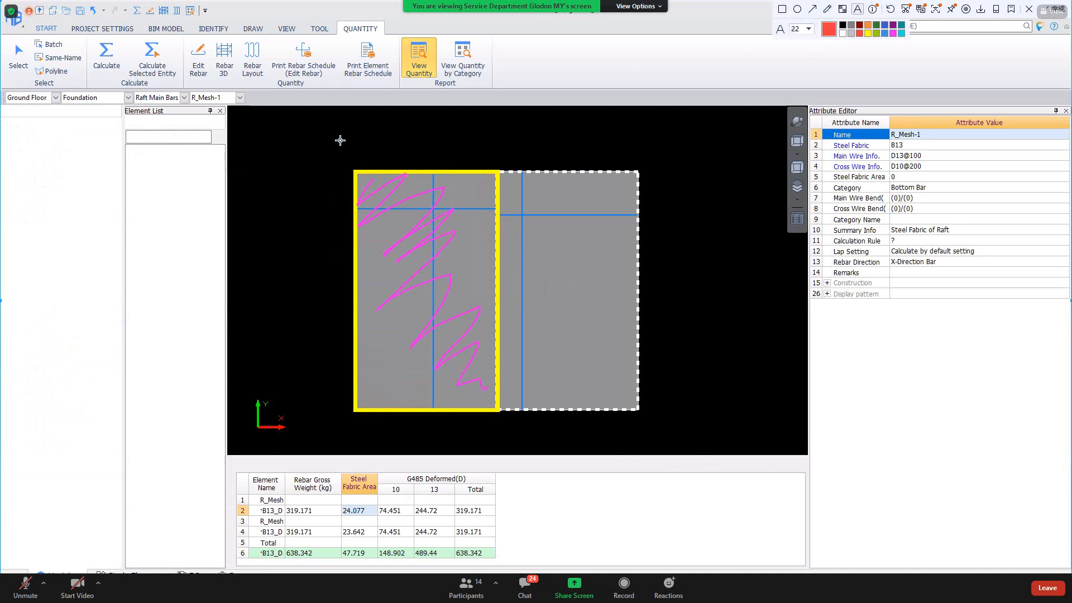
pyautogui.click(351, 128)
pyautogui.write('24m2')
pyautogui.click(634, 135)
pyautogui.write('23')
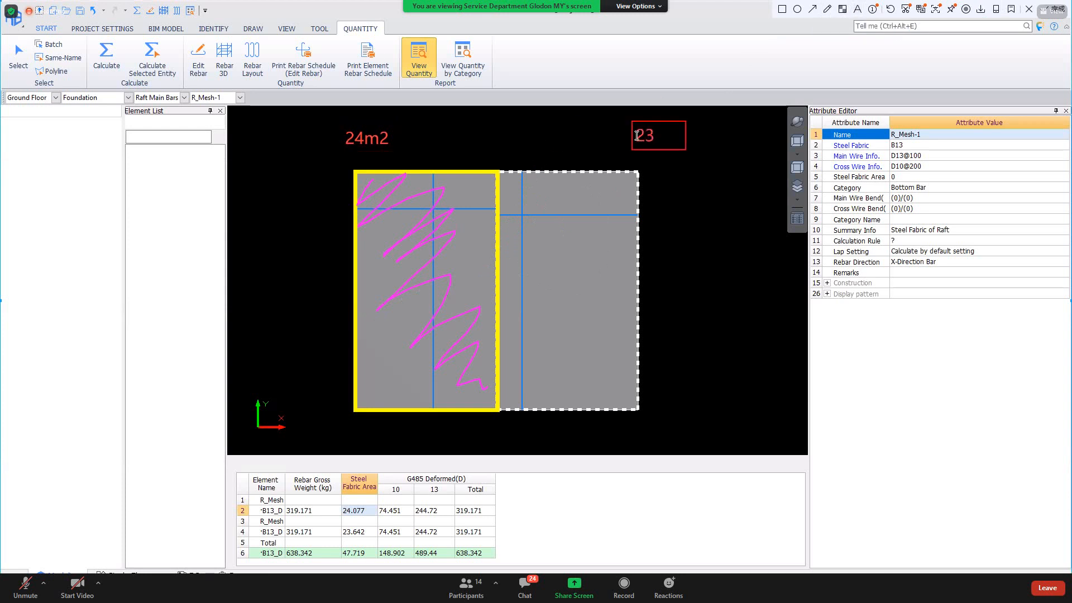
pyautogui.write('.642m2')
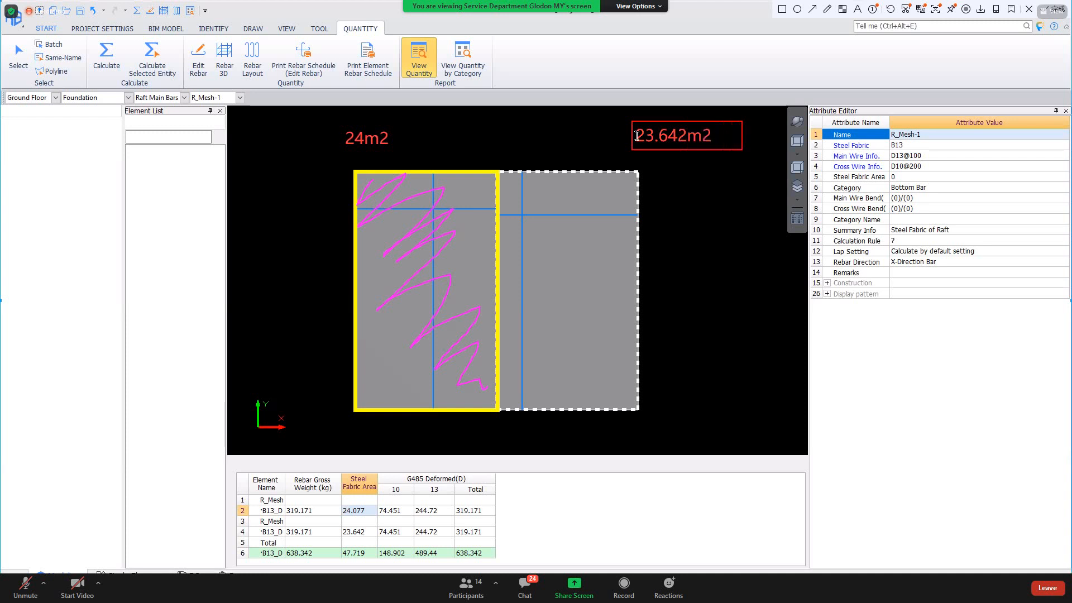
pyautogui.press('Escape')
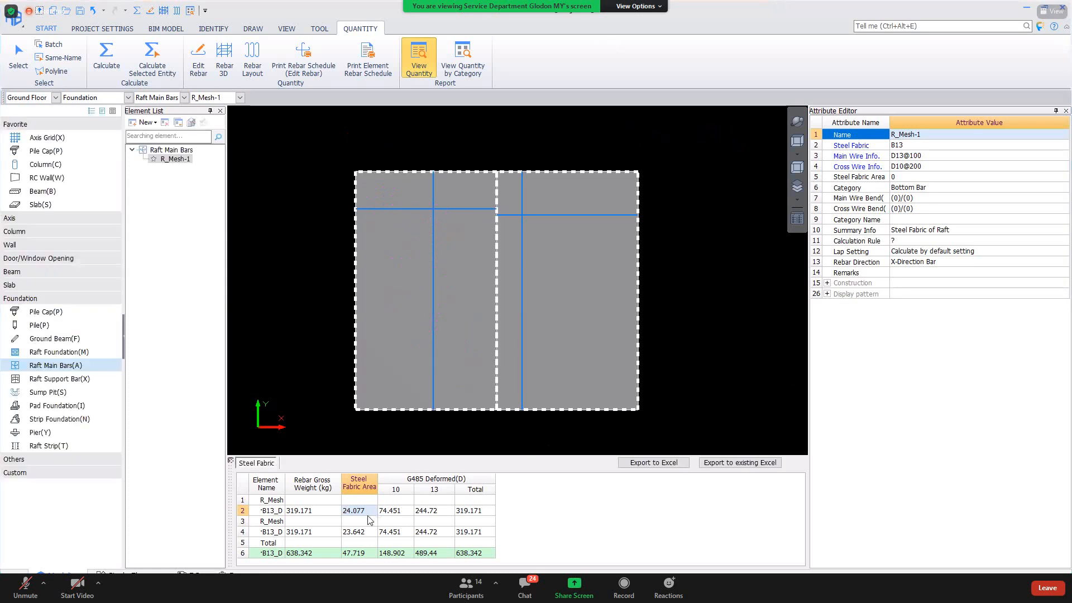
# Set the main wire bend and cross wire bend of both raft halves' steel fabric to 0.
pyautogui.click(305, 511)
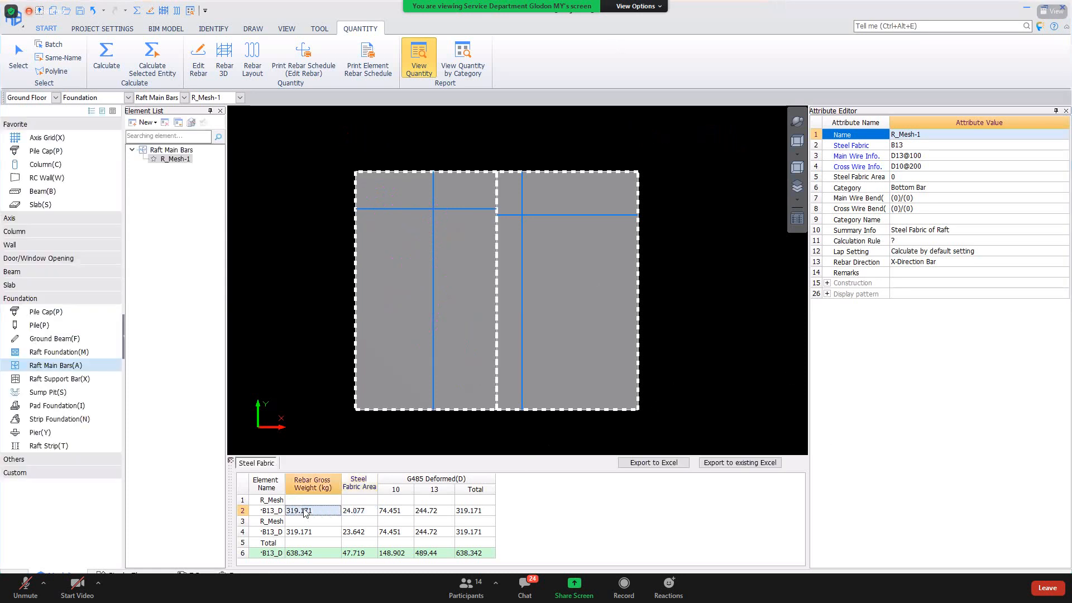
pyautogui.click(355, 512)
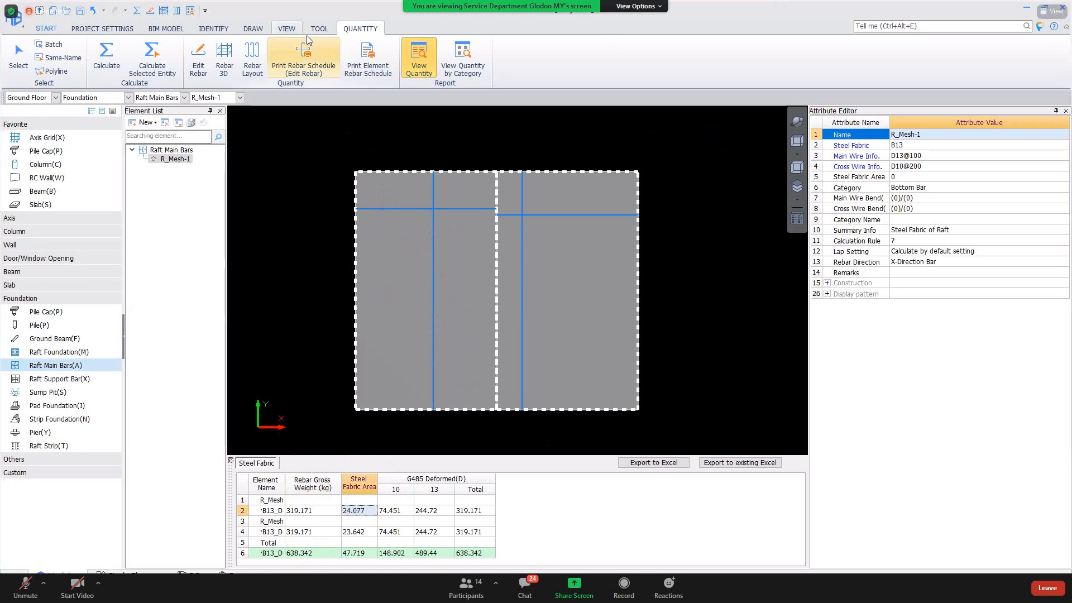
pyautogui.click(907, 198)
pyautogui.write('0')
pyautogui.click(884, 223)
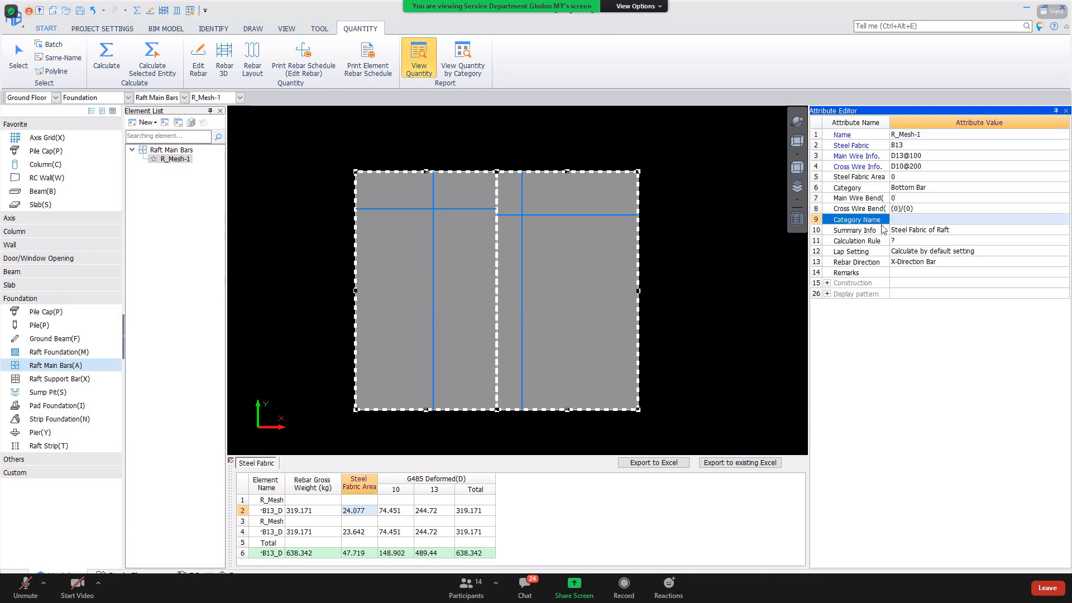
pyautogui.press('Up')
pyautogui.press('Return')
pyautogui.write('0')
pyautogui.press('Return')
pyautogui.press('Escape')
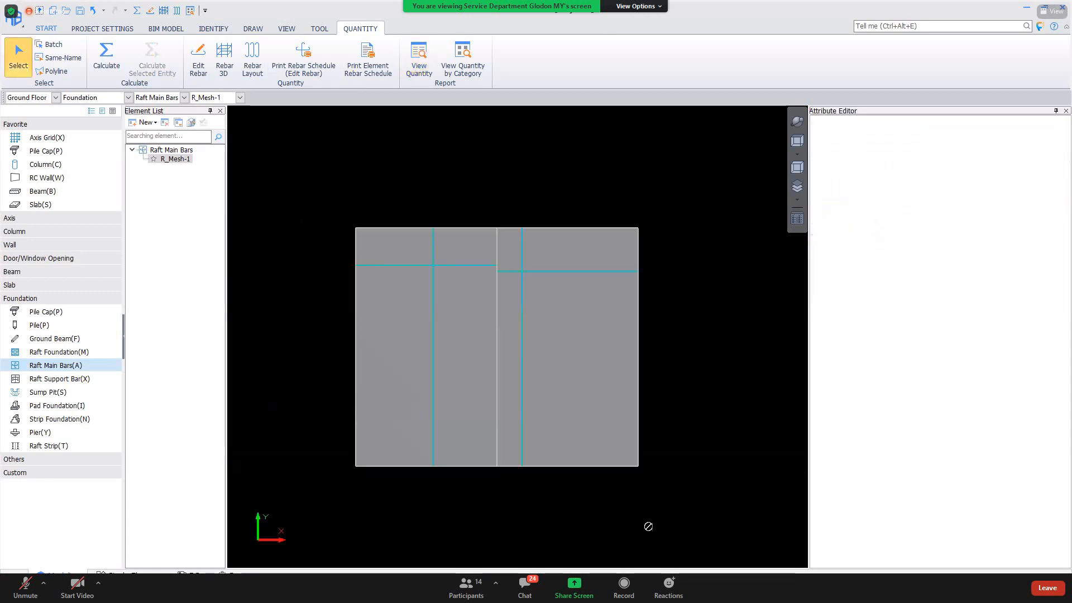
# Recalculate the steel fabric of both raft halves with the new bend values.
pyautogui.click(541, 379)
pyautogui.rightClick(596, 390)
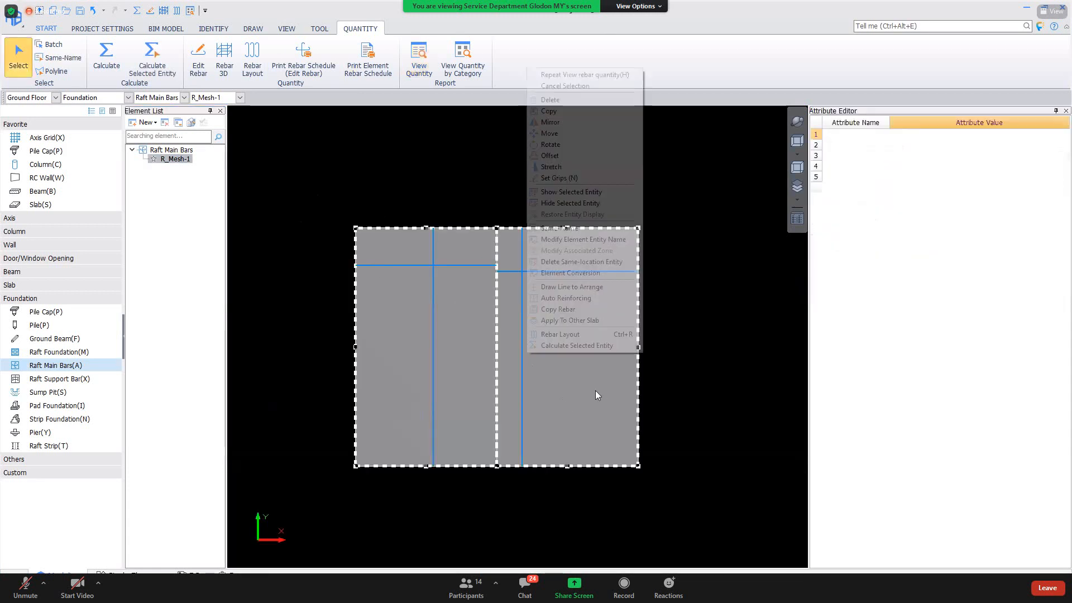
pyautogui.click(588, 347)
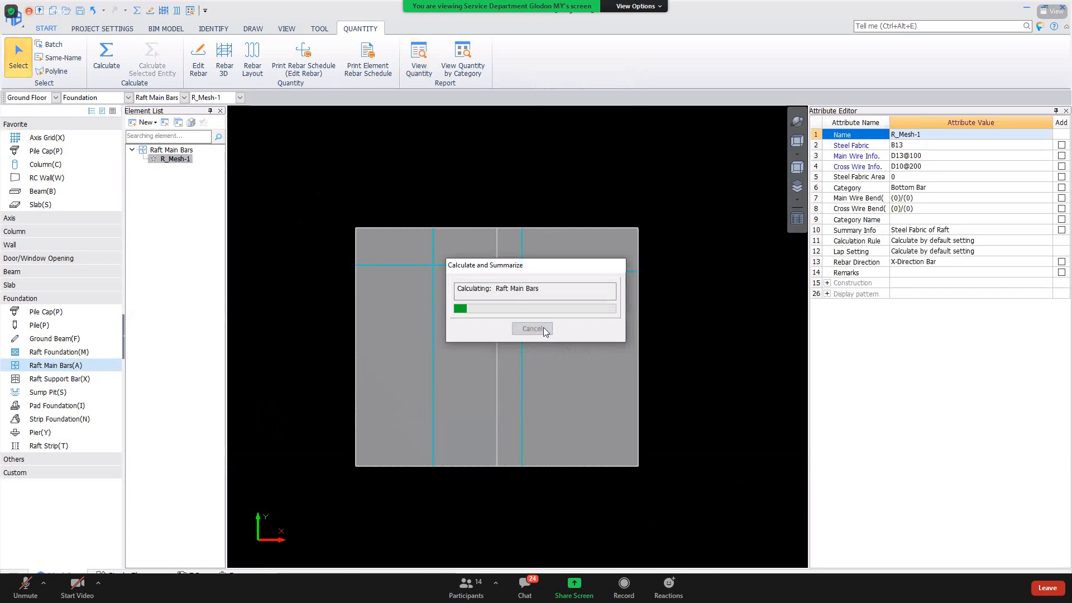
pyautogui.click(534, 327)
# View the recalculated quantities of both raft halves and compare their gross weight and steel fabric area.
pyautogui.moveTo(290, 175); pyautogui.dragTo(658, 535)
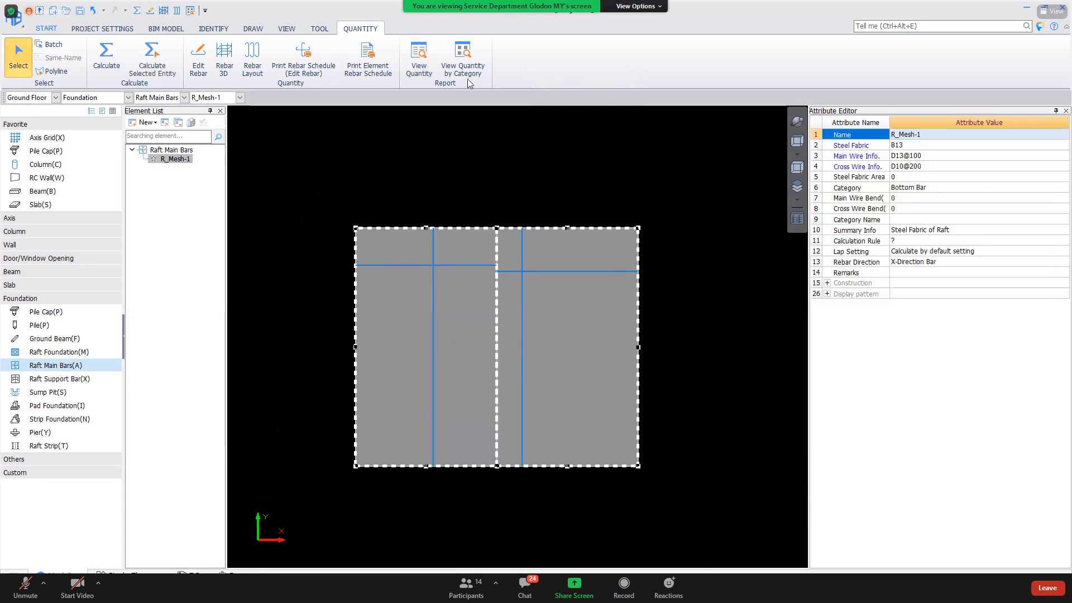
pyautogui.click(419, 61)
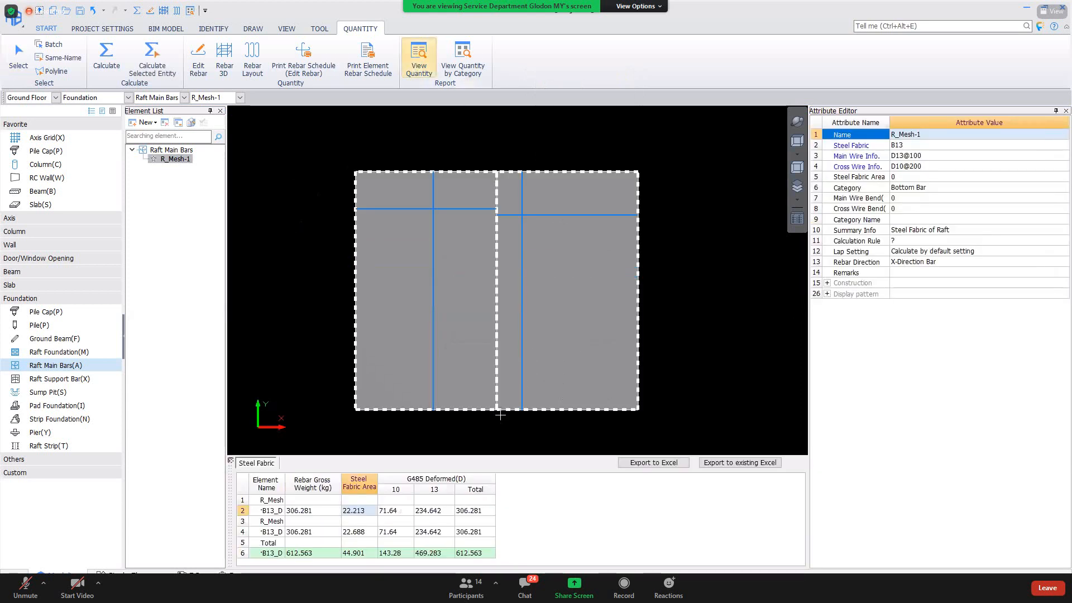
pyautogui.click(334, 512)
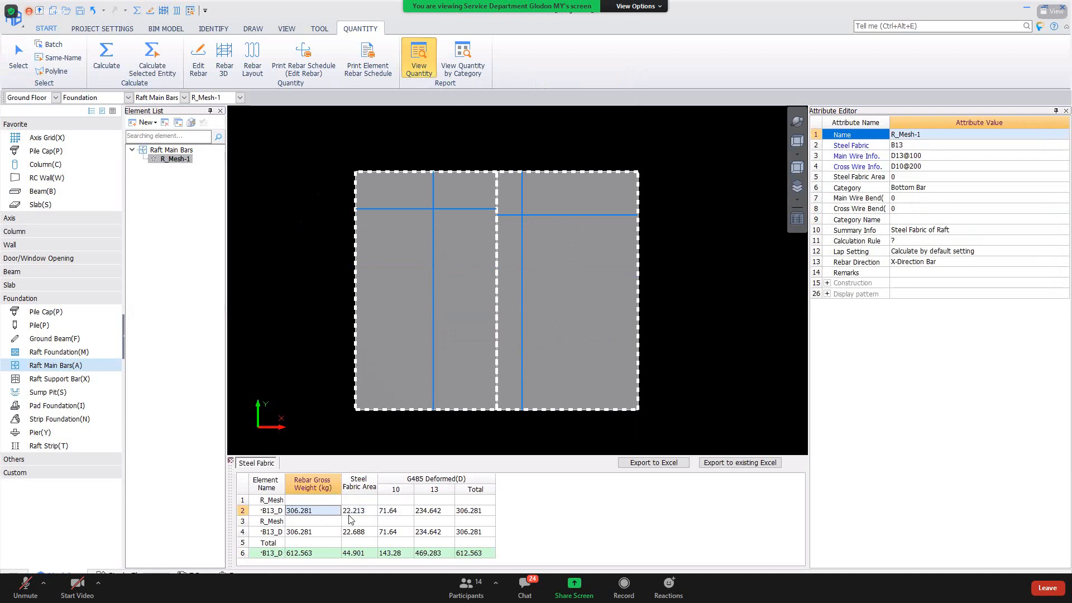
pyautogui.click(359, 513)
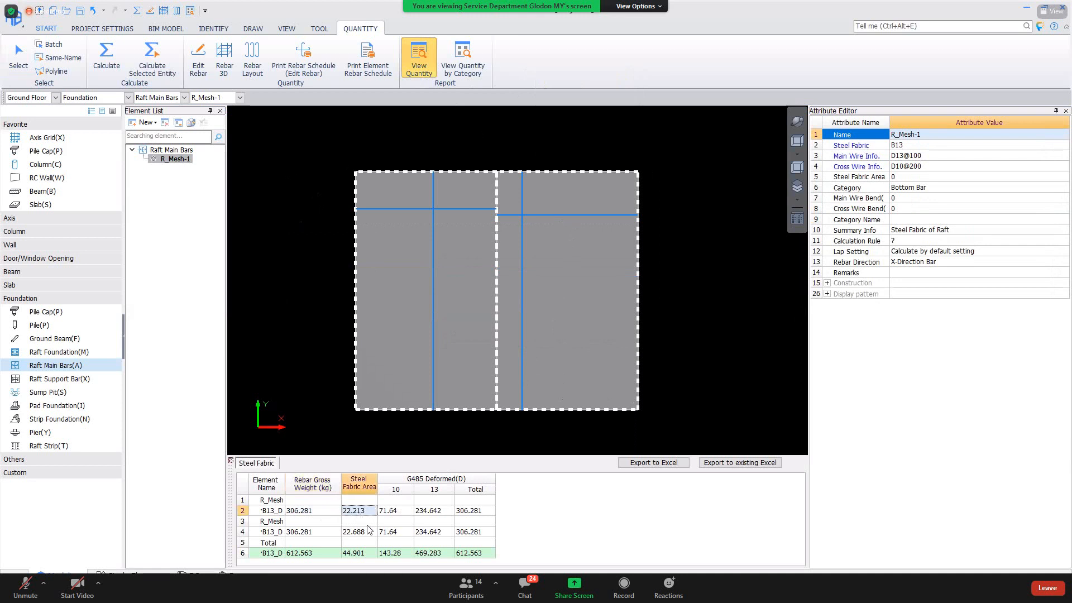
pyautogui.click(361, 533)
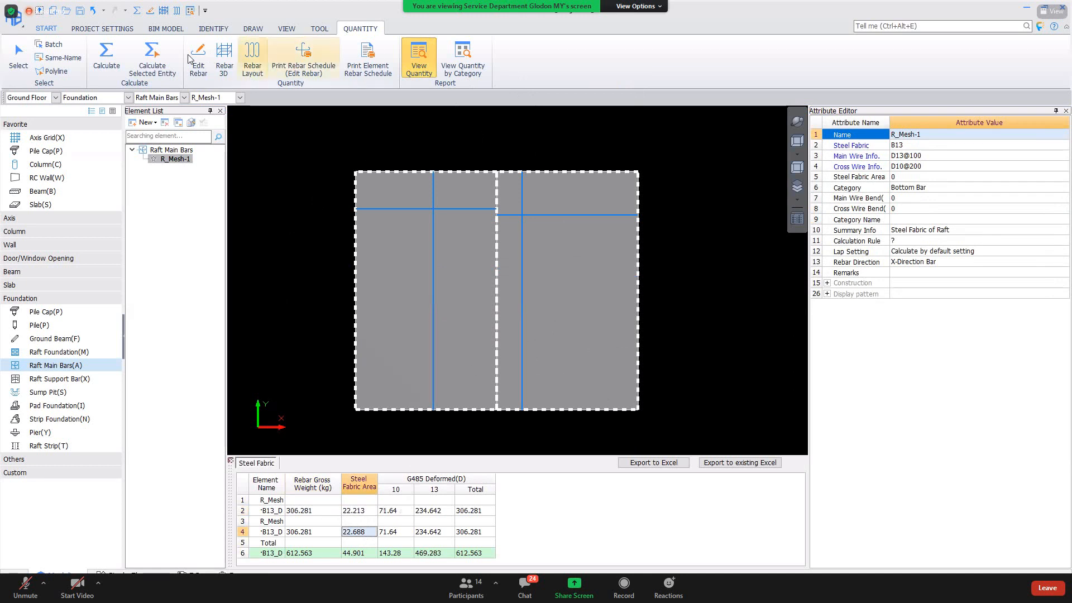
pyautogui.click(261, 31)
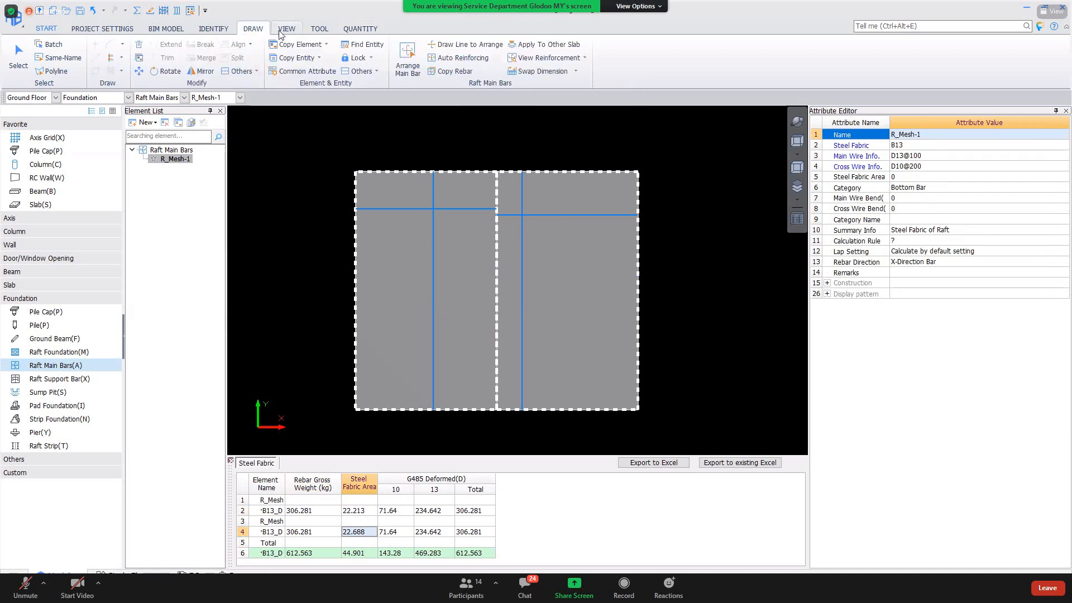
pyautogui.click(284, 30)
pyautogui.click(326, 29)
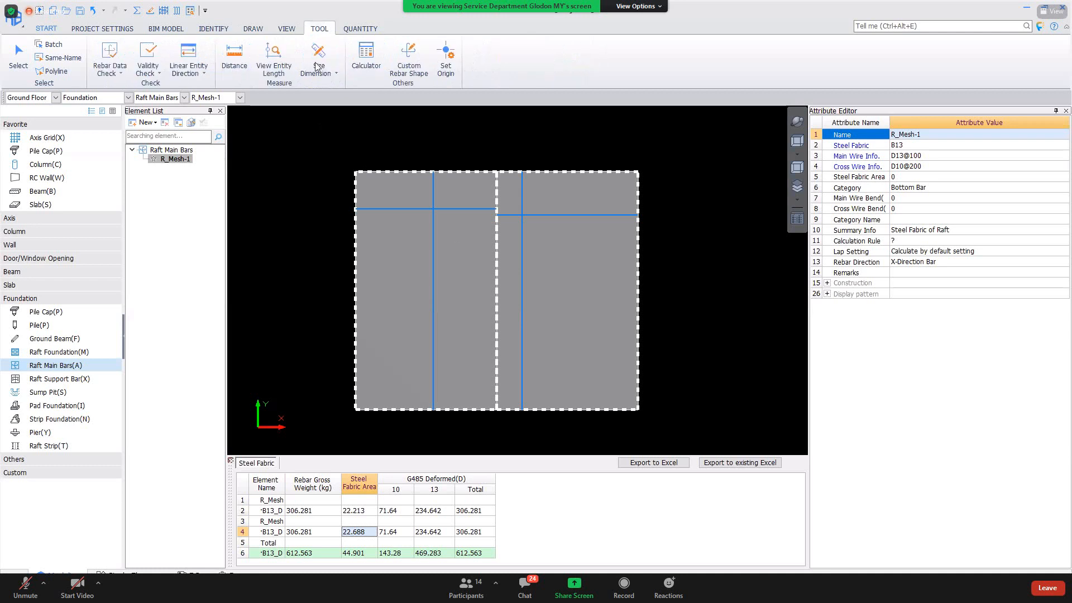
pyautogui.click(235, 58)
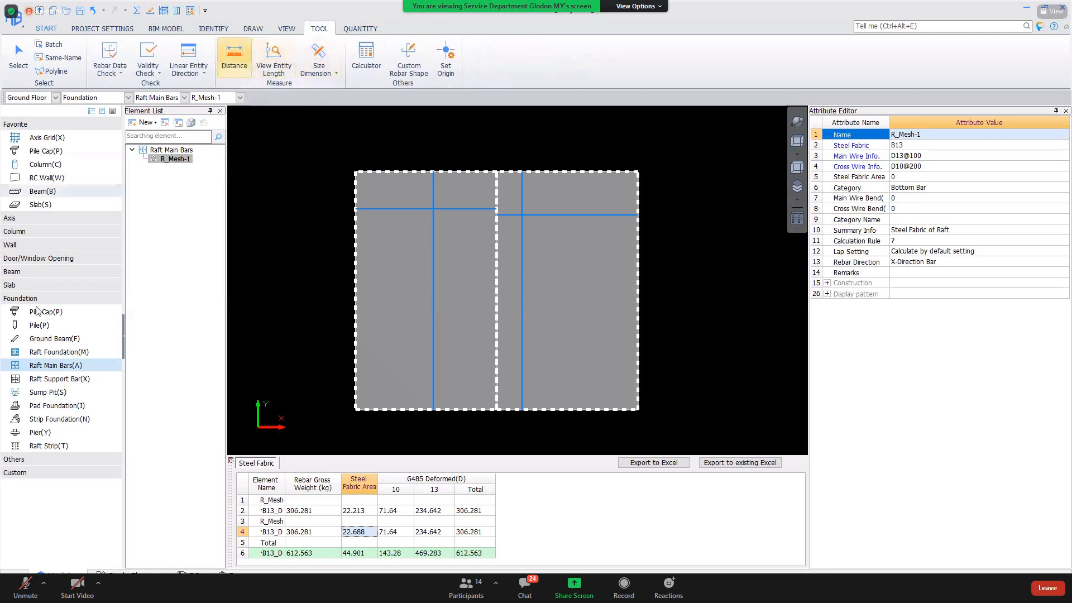
# Create a custom area element and name it "By Weight".
pyautogui.click(19, 473)
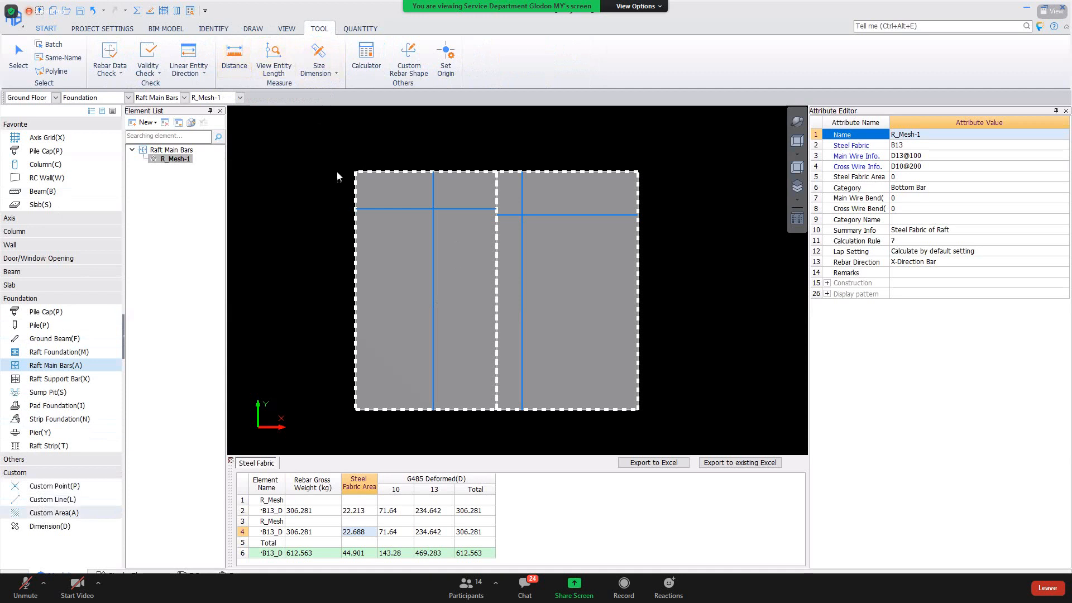
pyautogui.click(144, 123)
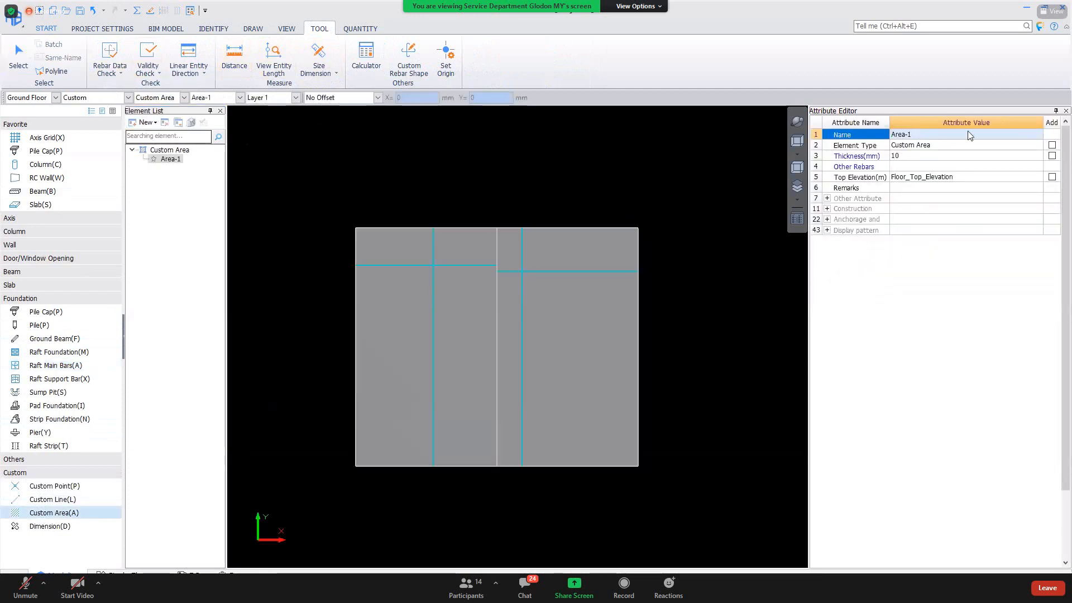
pyautogui.click(960, 134)
pyautogui.write('B')
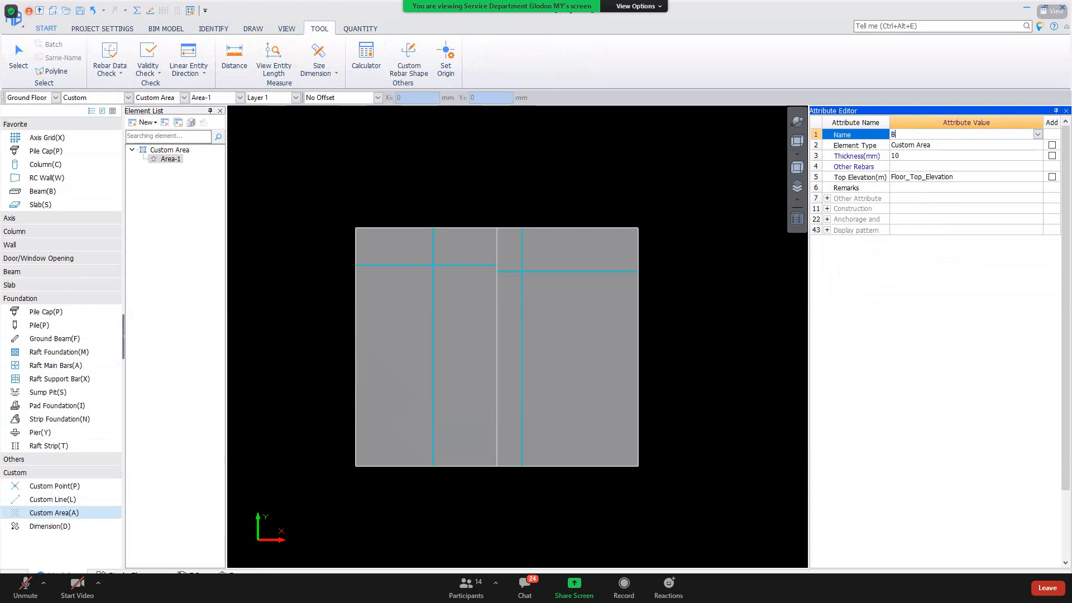
pyautogui.write('y Weight')
pyautogui.press('Return')
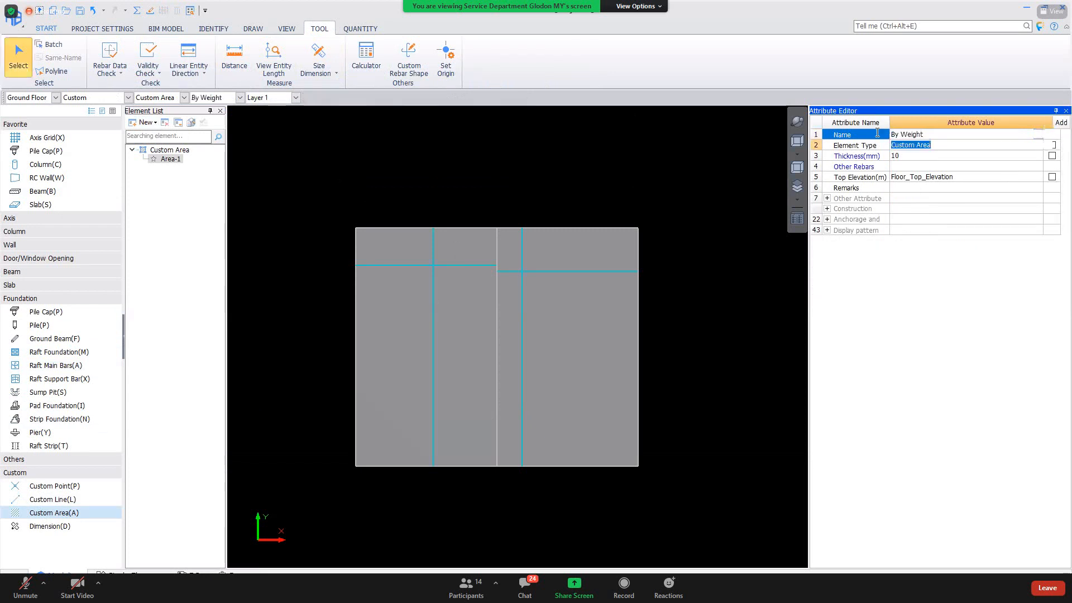
# Draw a rectangular By Weight custom area corner to corner over the right raft half.
pyautogui.rightClick(491, 198)
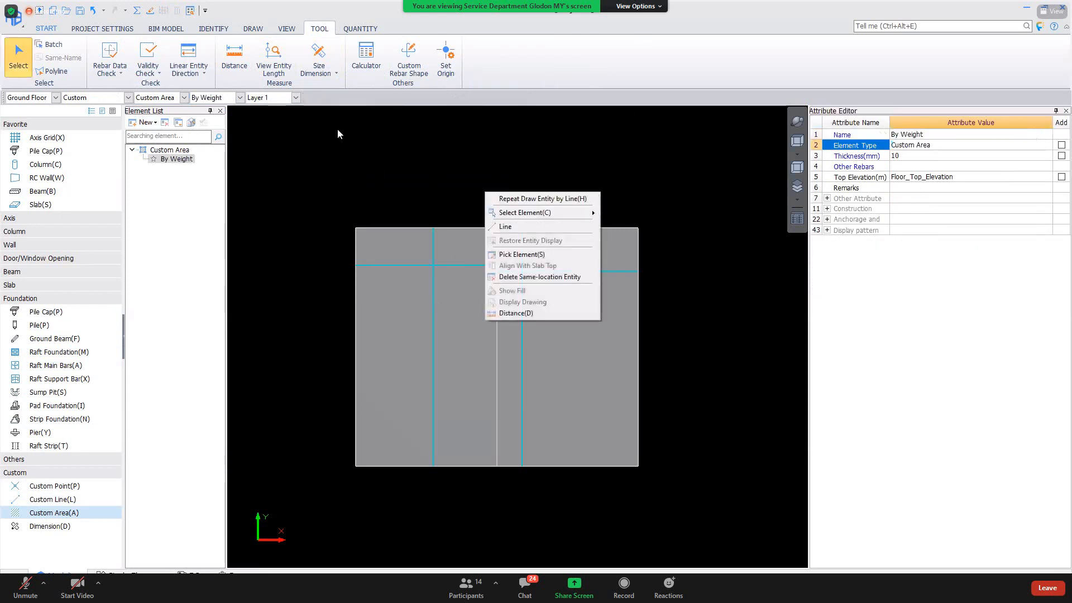
pyautogui.click(253, 30)
pyautogui.click(98, 71)
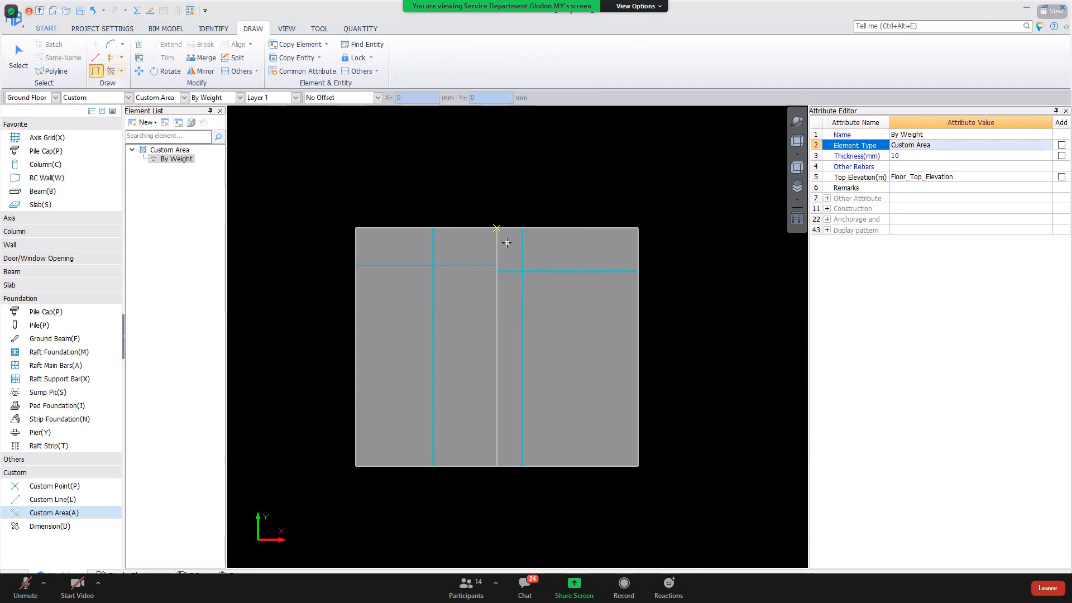
pyautogui.click(638, 466)
pyautogui.press('Escape')
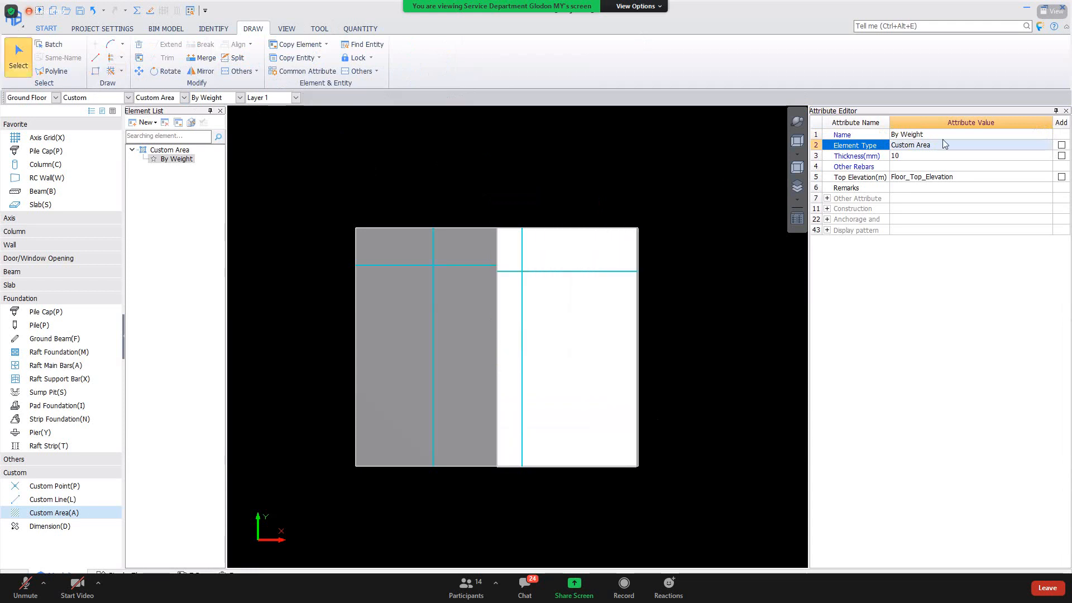
# Copy the By Weight custom area element and rename the copy "By Area".
pyautogui.rightClick(176, 159)
pyautogui.click(249, 196)
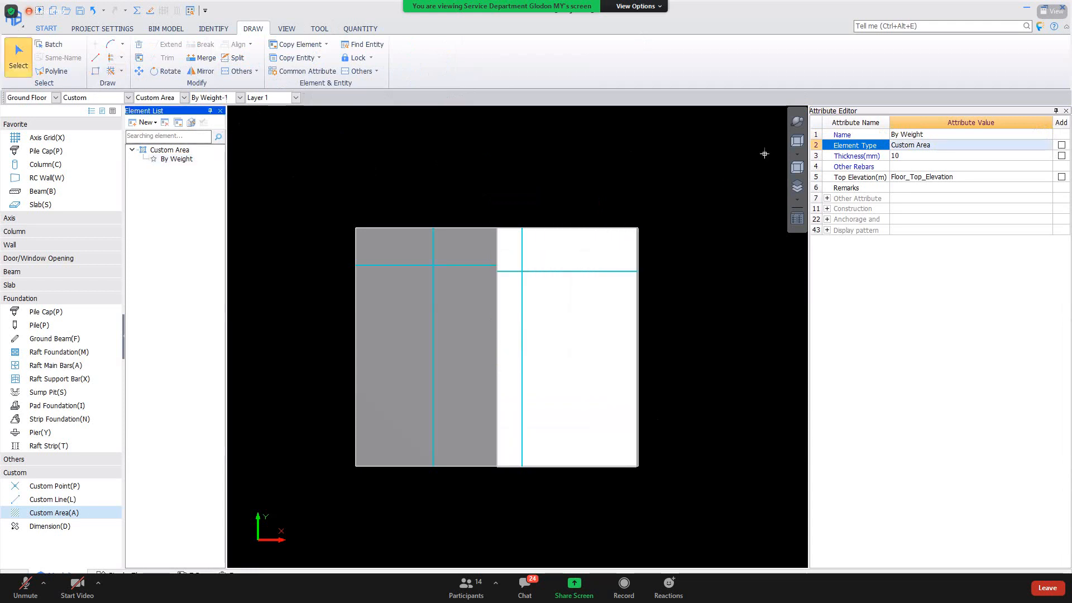
pyautogui.click(930, 145)
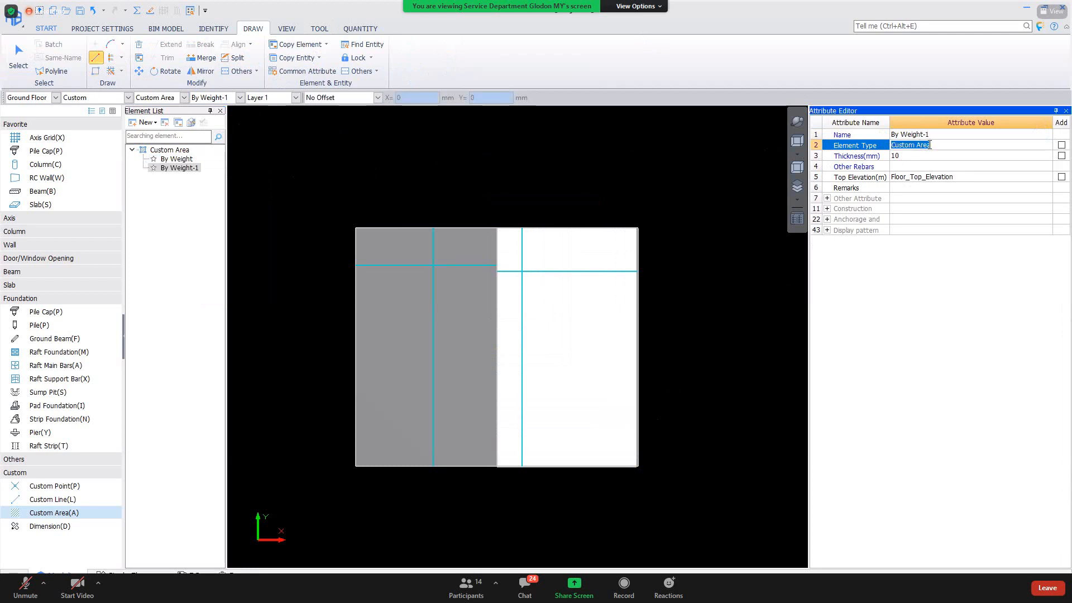
pyautogui.click(910, 134)
pyautogui.click(910, 134)
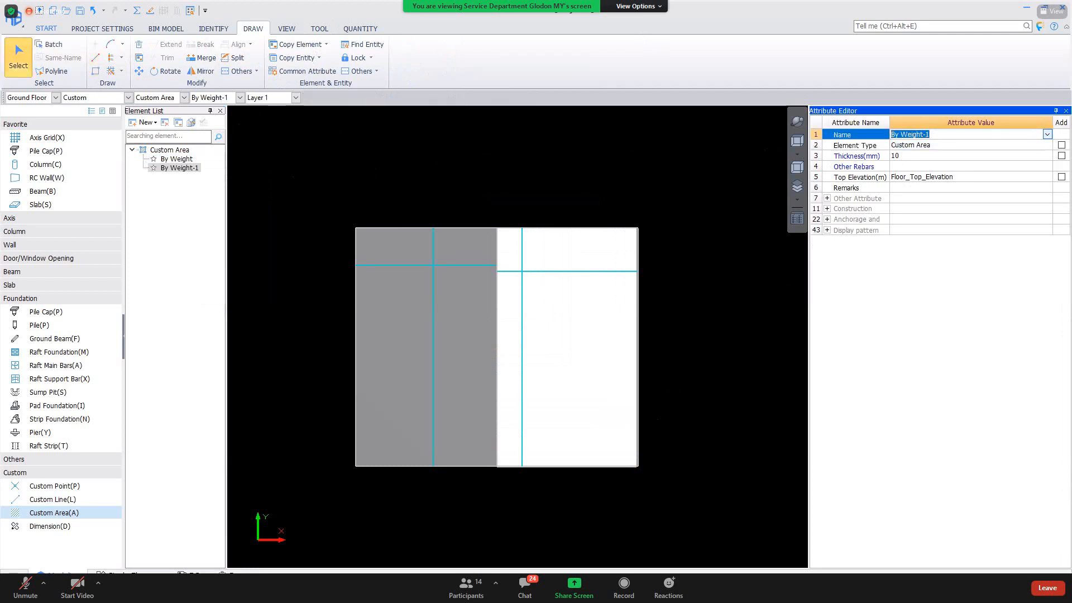
pyautogui.write('Area')
pyautogui.press('Return')
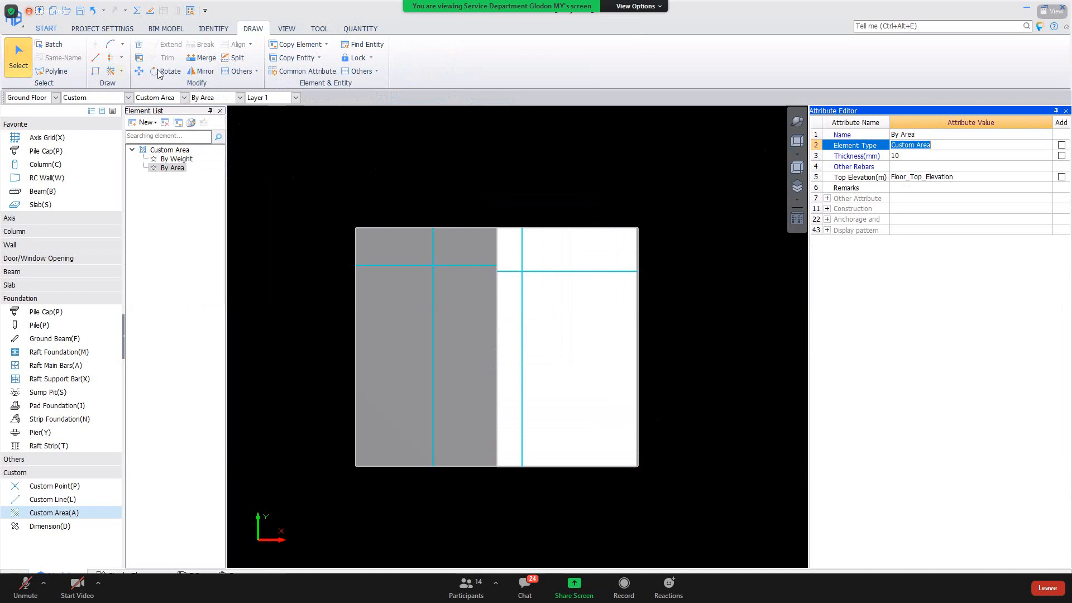
# Draw a rectangular By Area custom area over the left raft half and calculate the ground floor.
pyautogui.click(95, 71)
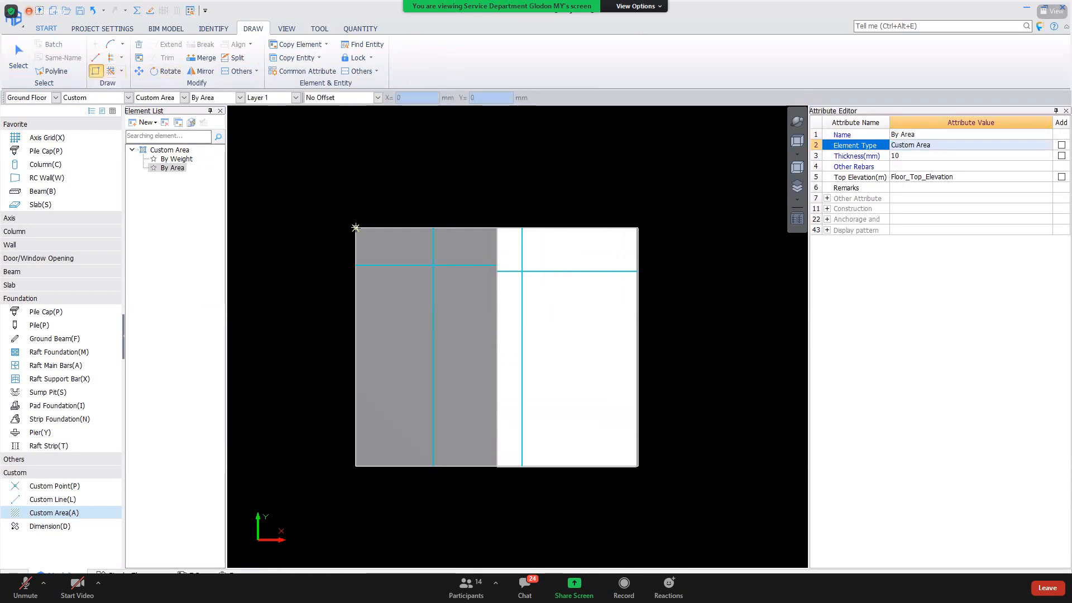
pyautogui.click(356, 228)
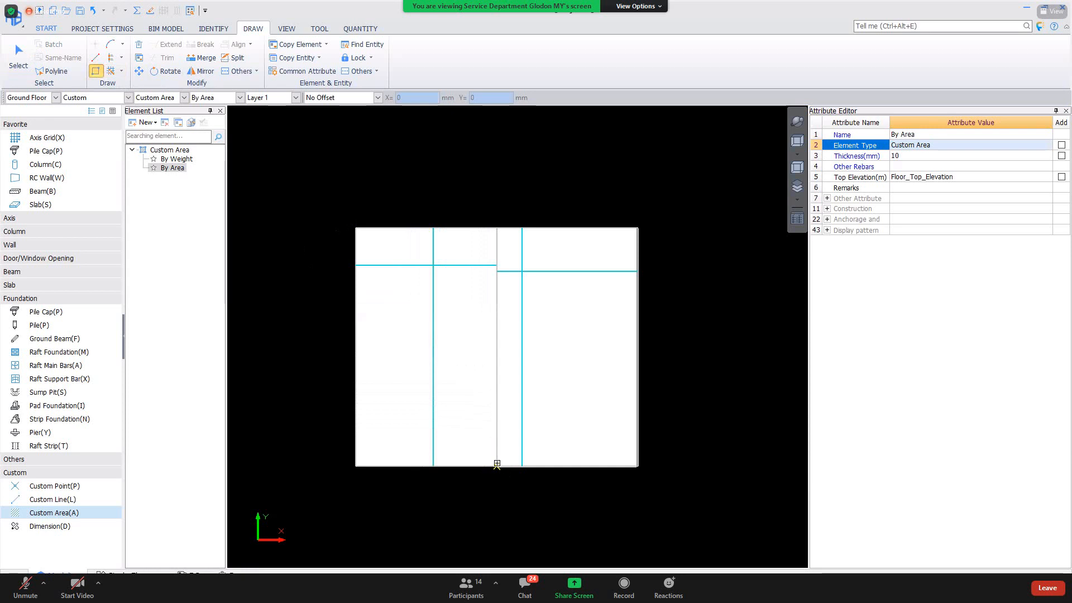
pyautogui.click(496, 464)
pyautogui.press('Escape')
pyautogui.press('F9')
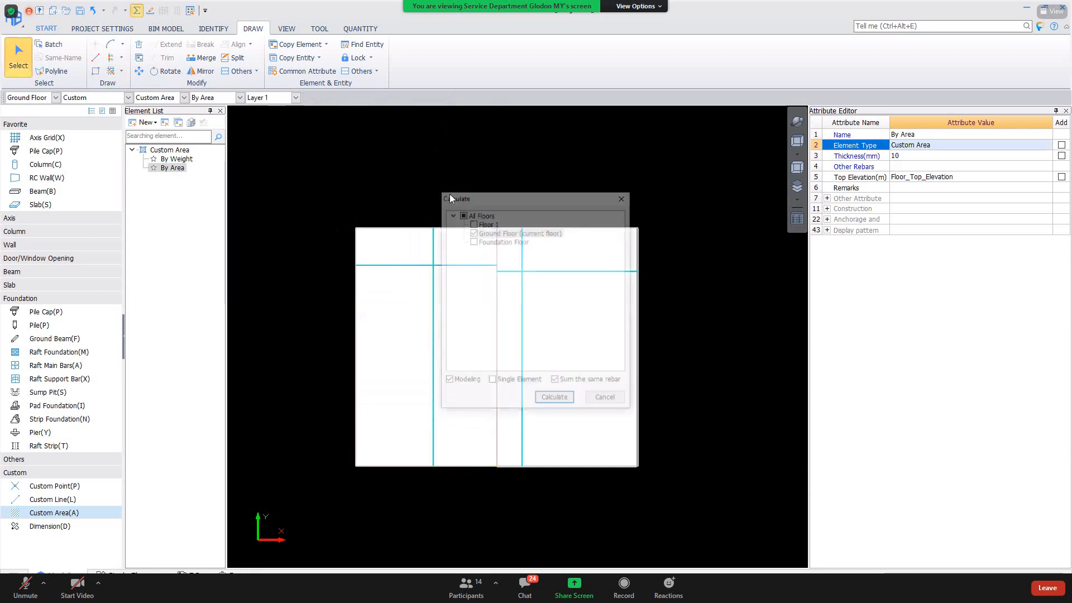
pyautogui.click(555, 400)
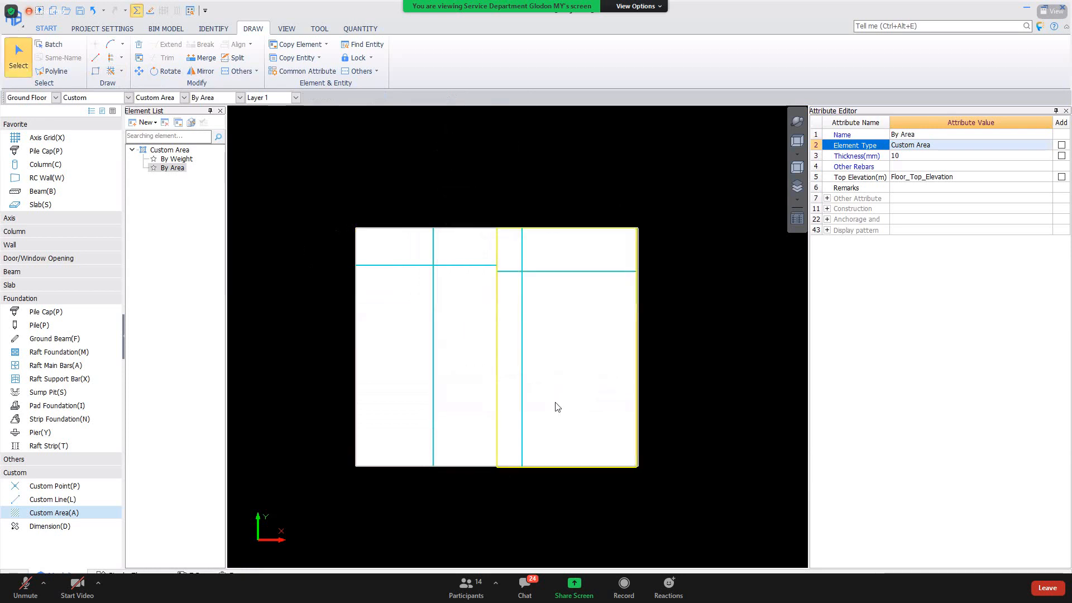
pyautogui.scroll(3, 547, 380)
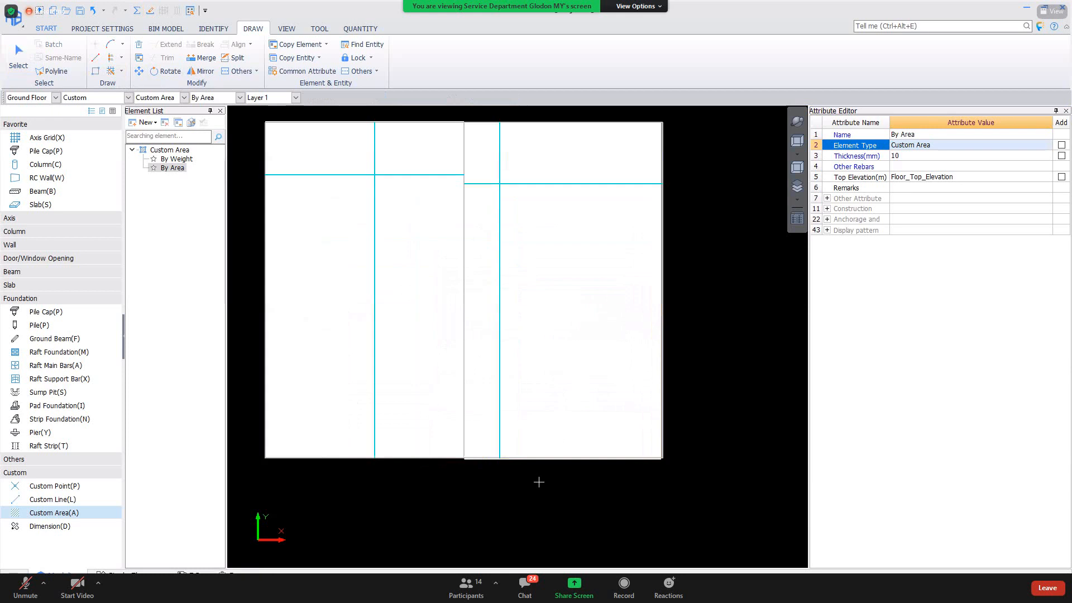
pyautogui.click(585, 354)
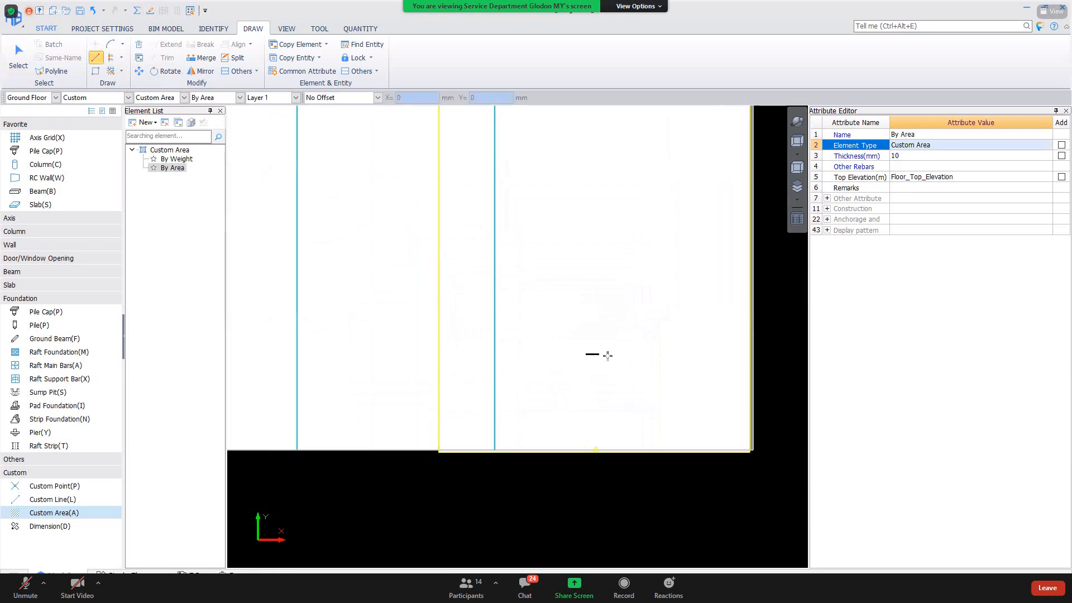
pyautogui.click(639, 287)
pyautogui.rightClick(630, 298)
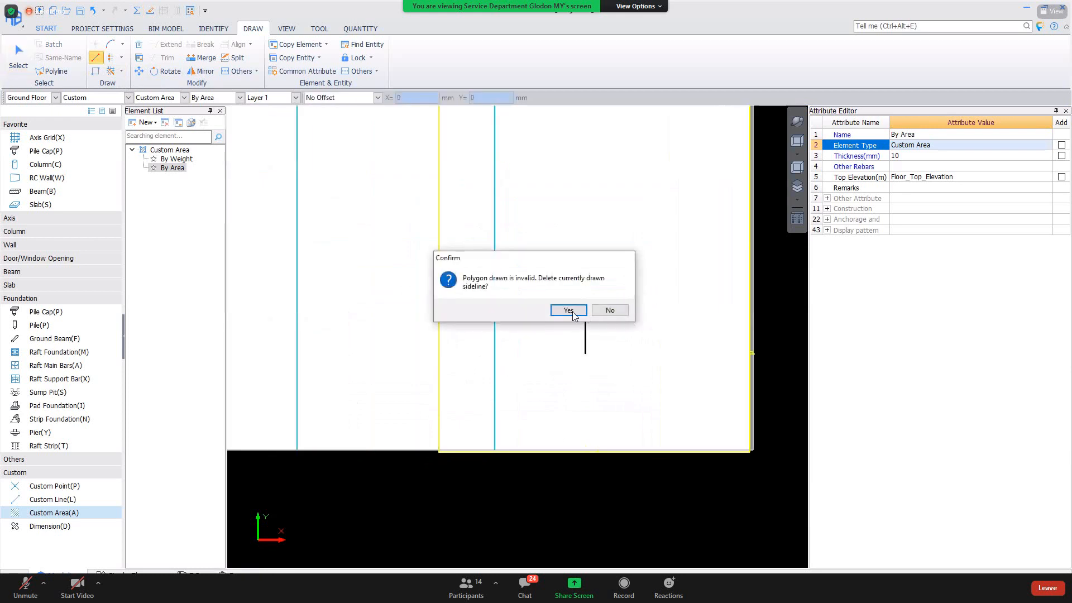
pyautogui.click(569, 310)
pyautogui.rightClick(617, 297)
# Stretch the lower edge of the By Weight custom area to align with the raft's lower edge.
pyautogui.click(646, 412)
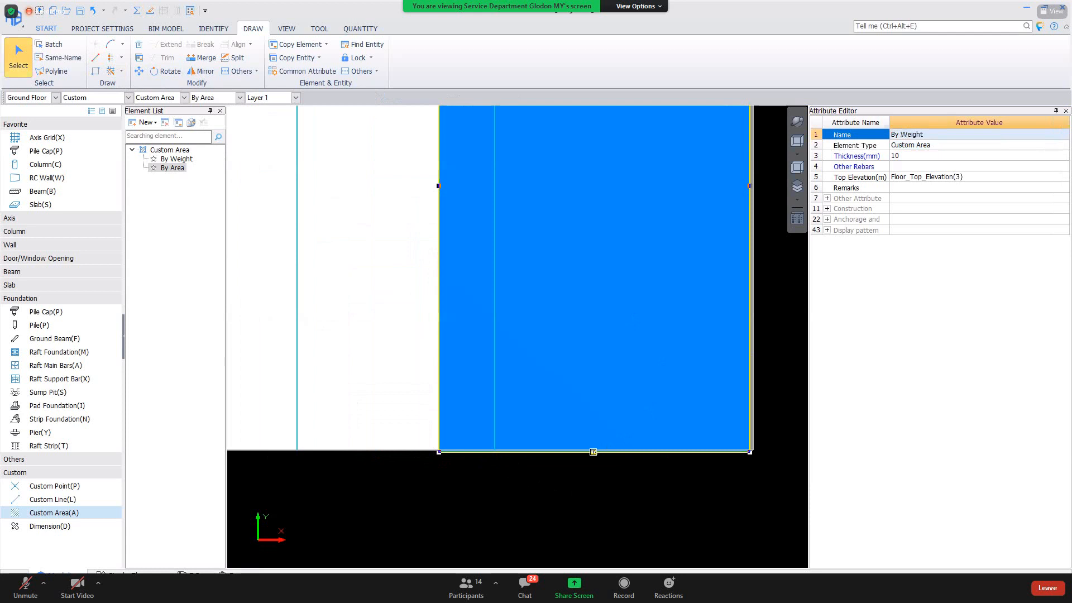
pyautogui.click(592, 451)
pyautogui.scroll(3, 586, 469)
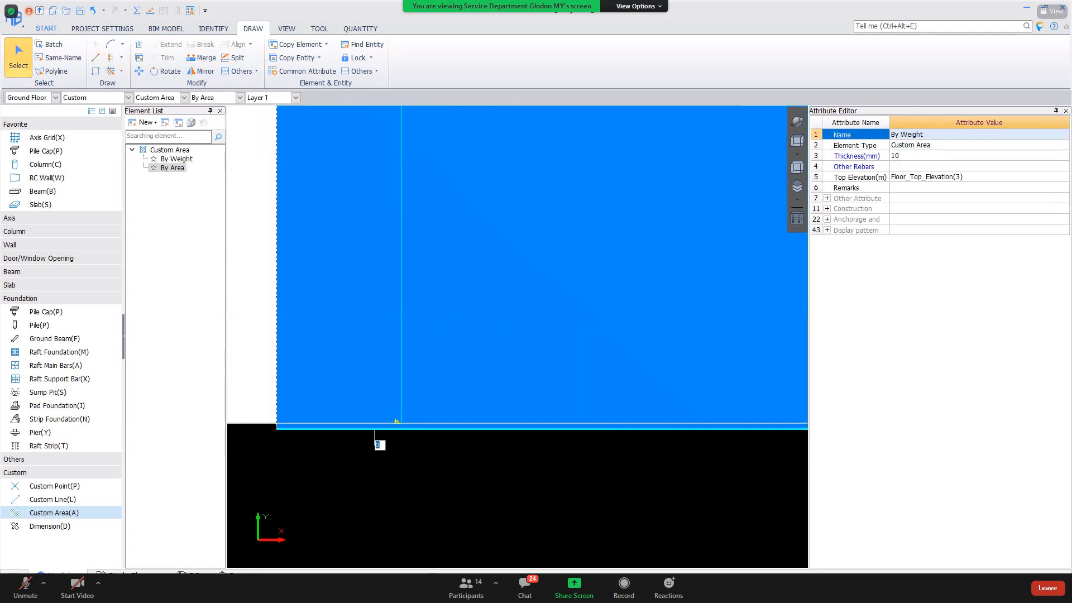
pyautogui.click(414, 424)
pyautogui.scroll(-3, 503, 342)
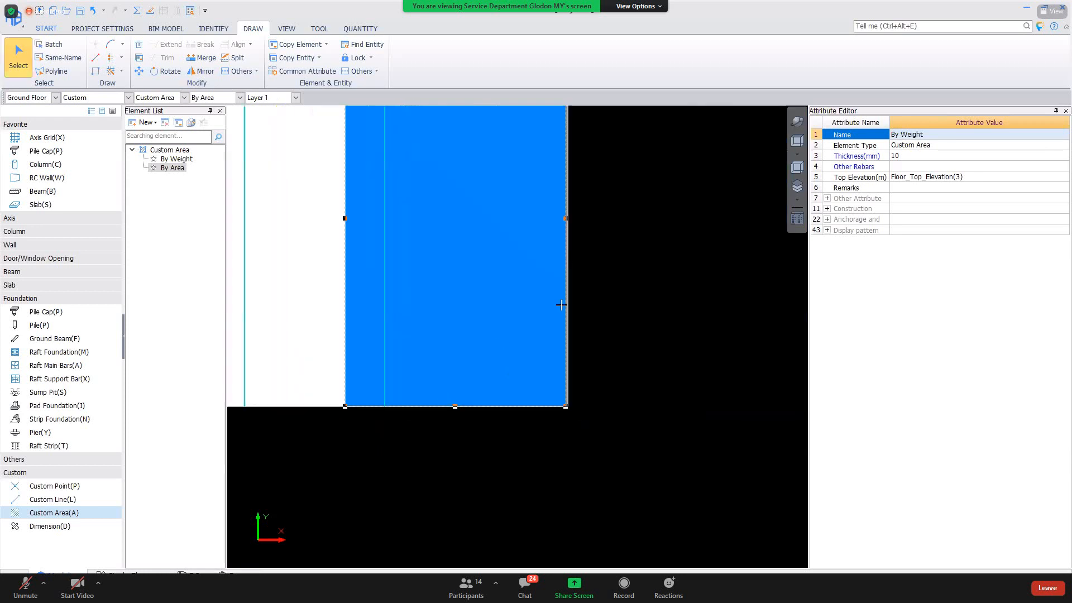
# Stretch the right edge of the By Weight custom area to the raft's right edge and deselect the area.
pyautogui.scroll(1, 533, 341)
pyautogui.click(539, 333)
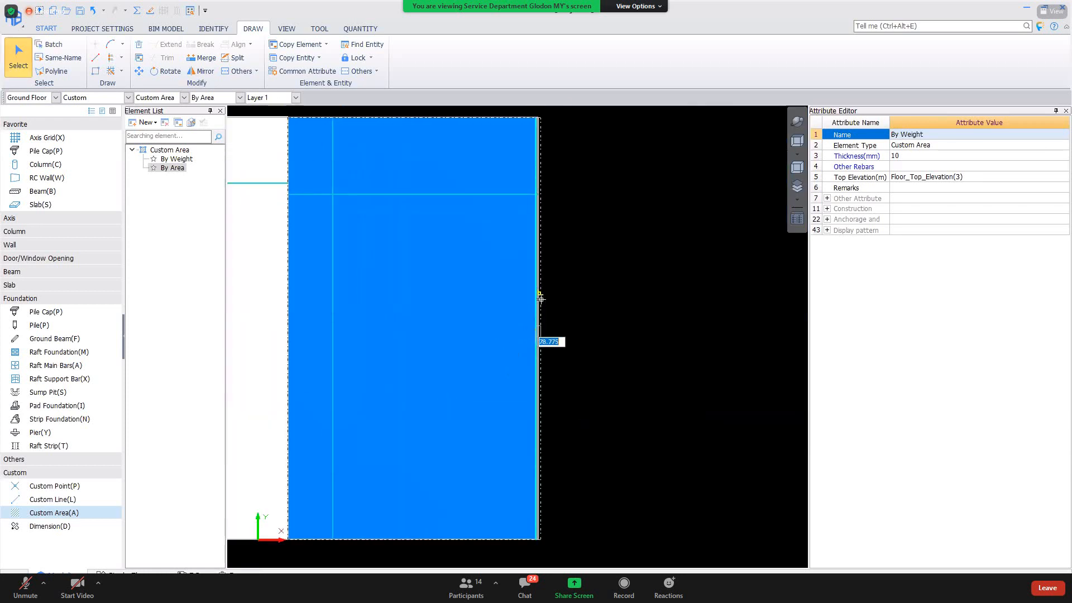
pyautogui.click(541, 299)
pyautogui.moveTo(479, 226); pyautogui.dragTo(511, 358, button='middle')
pyautogui.scroll(14, 541, 246)
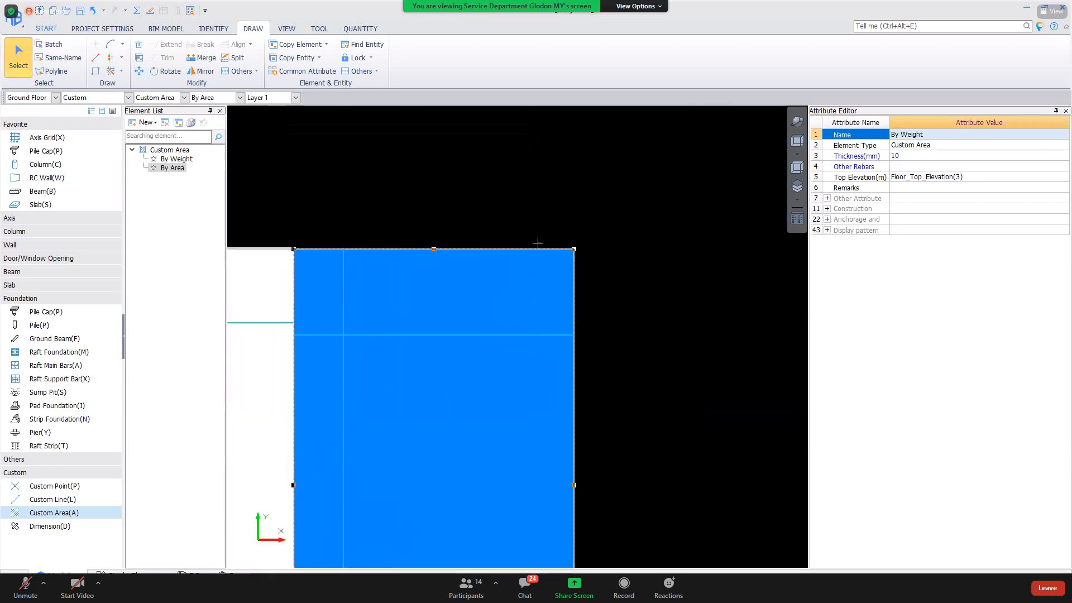
pyautogui.scroll(-11, 611, 248)
pyautogui.press('a')
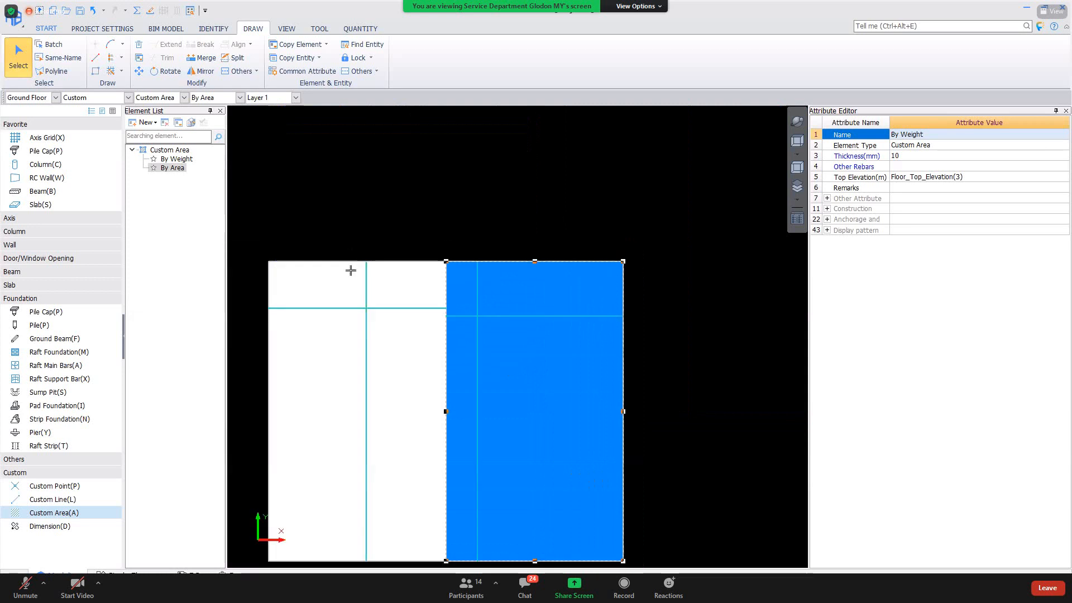
pyautogui.press('Escape')
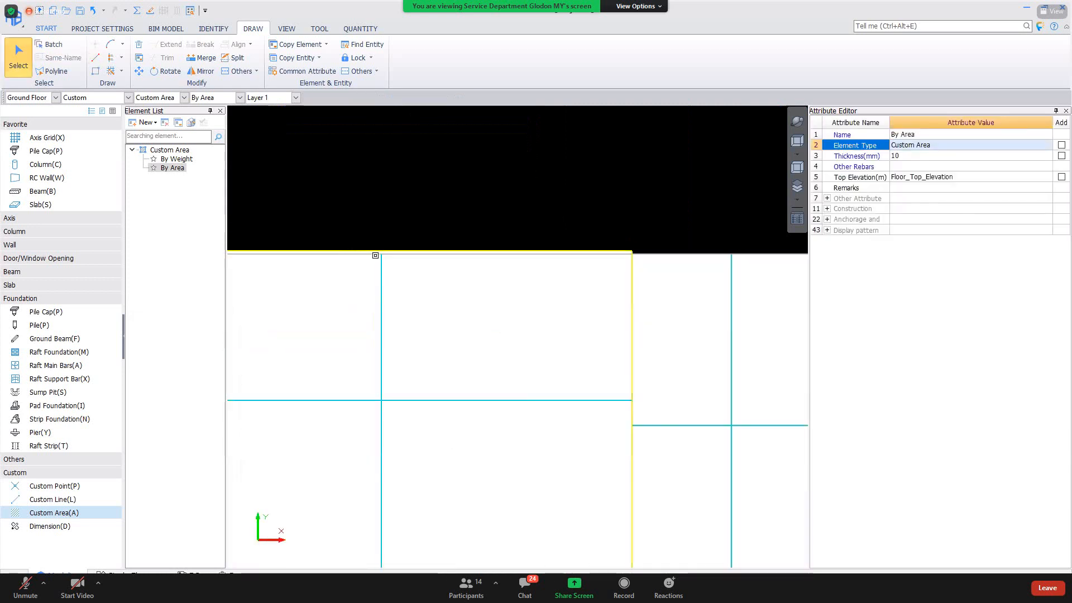
# Stretch the upper edge of the By Area custom area to align with the left raft half's upper edge.
pyautogui.click(359, 259)
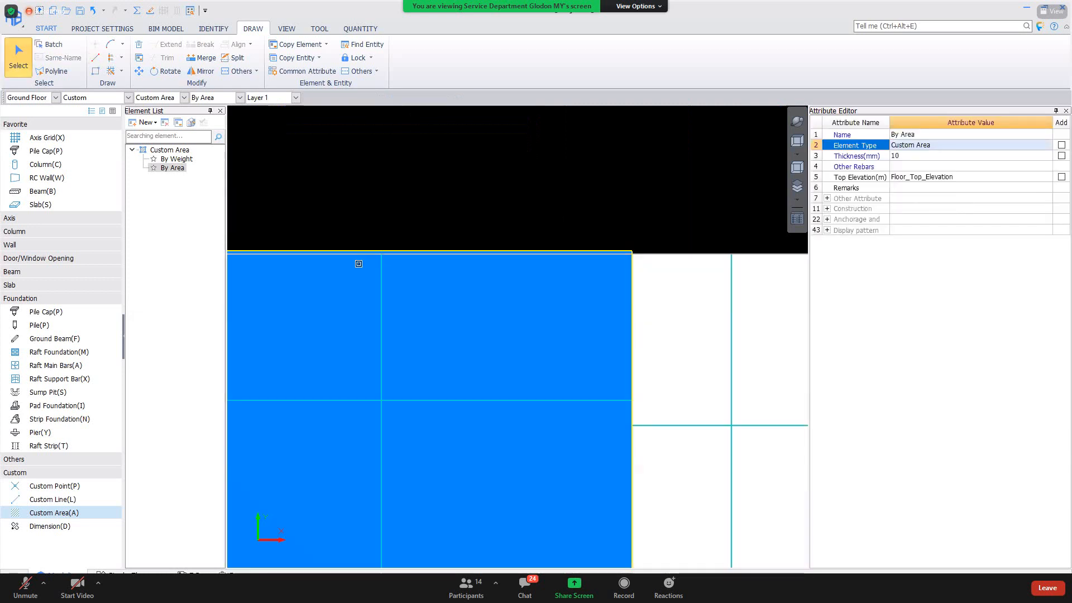
pyautogui.click(354, 246)
pyautogui.click(353, 251)
pyautogui.click(353, 251)
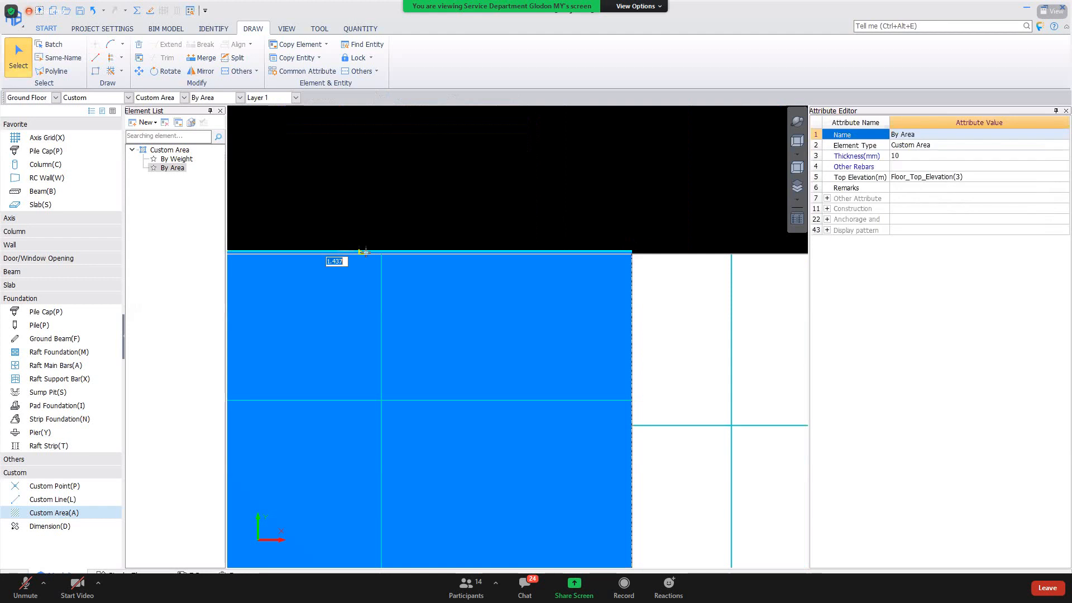
pyautogui.click(382, 253)
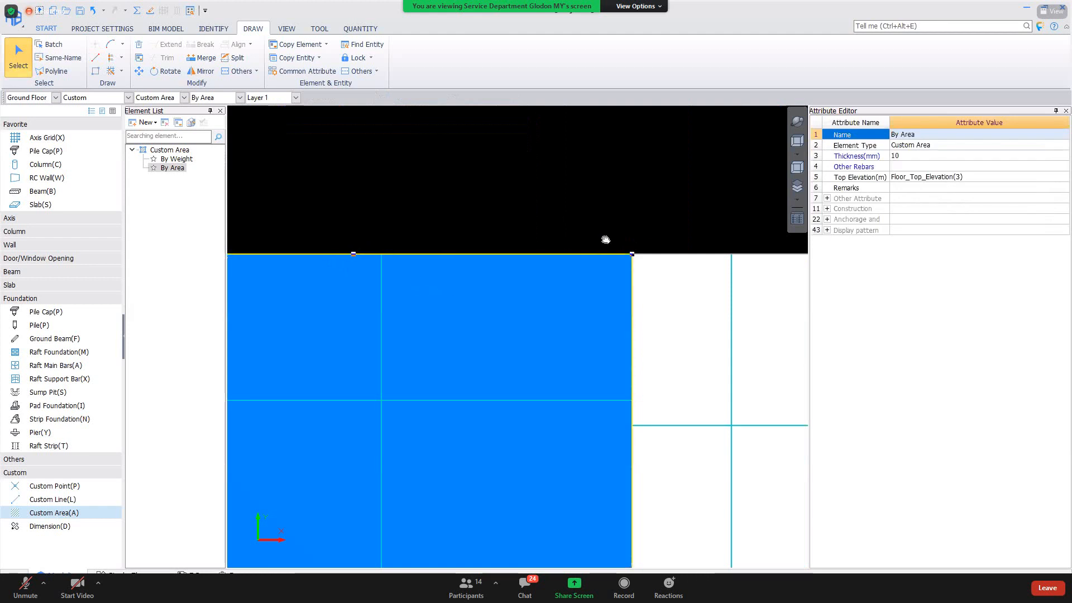
# Recalculate the ground floor with the adjusted By Weight and By Area custom areas.
pyautogui.scroll(-2, 607, 234)
pyautogui.scroll(4, 469, 383)
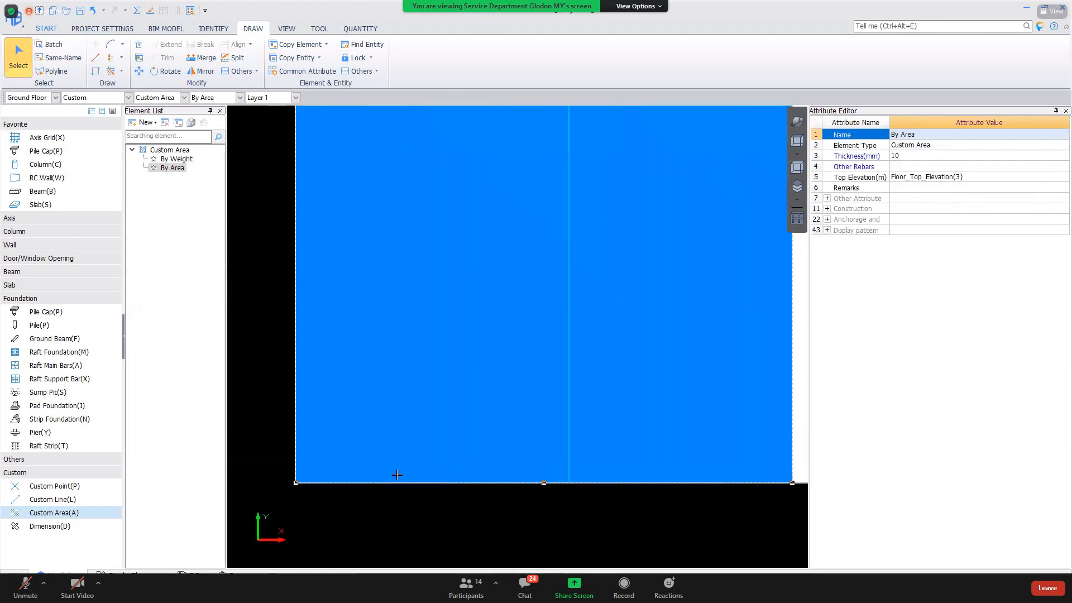
pyautogui.press('a')
pyautogui.scroll(-3, 576, 464)
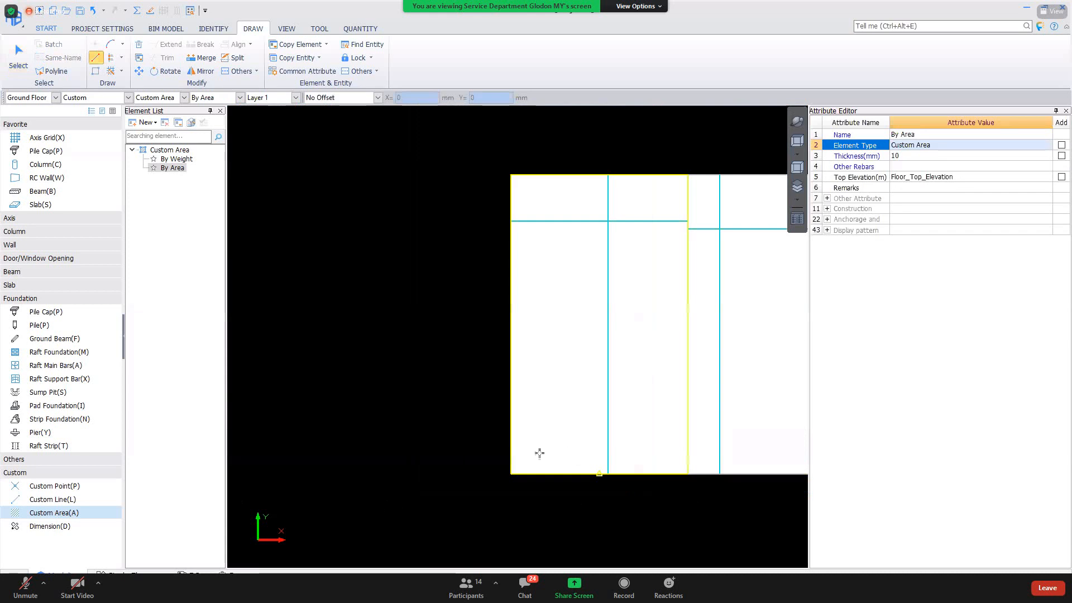
pyautogui.press('F9')
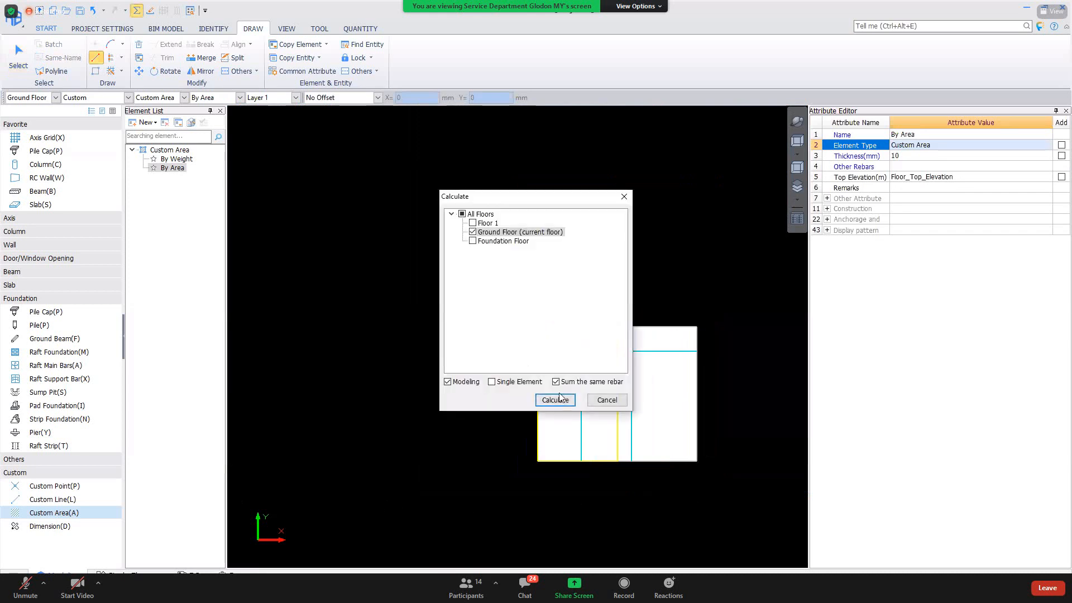
pyautogui.click(547, 400)
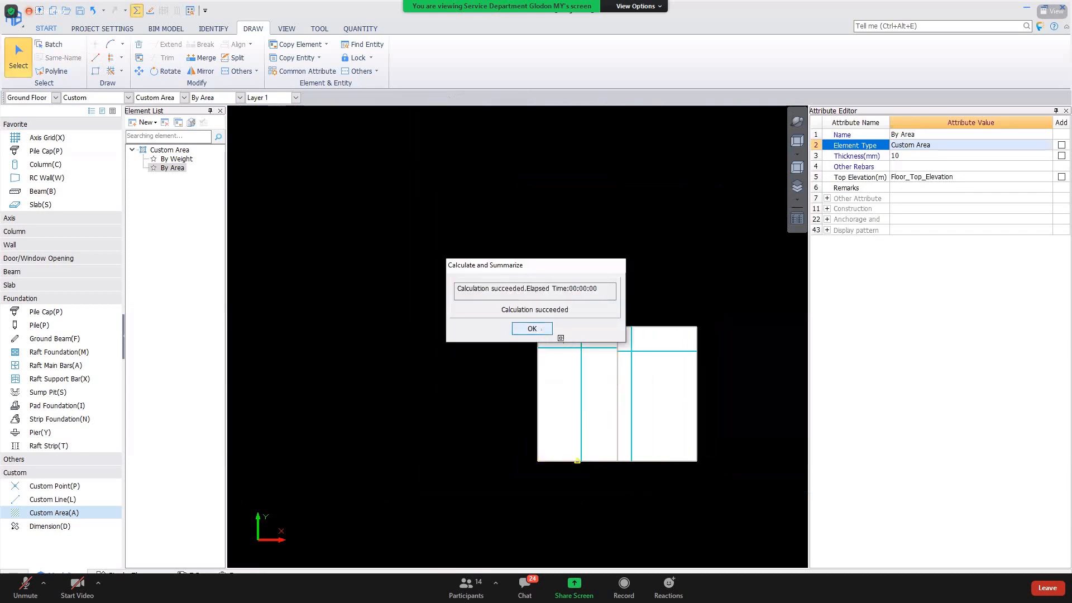
# Select both custom areas and view their quantities to compare the By Area and By Weight area values.
pyautogui.click(528, 332)
pyautogui.click(586, 397)
pyautogui.click(657, 328)
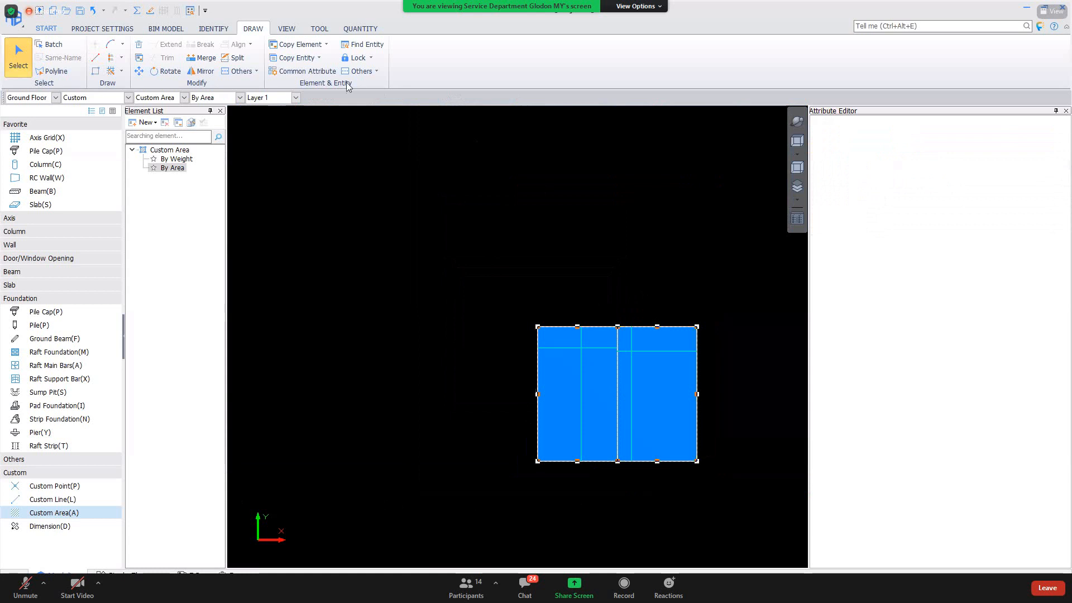
pyautogui.scroll(-1, 335, 62)
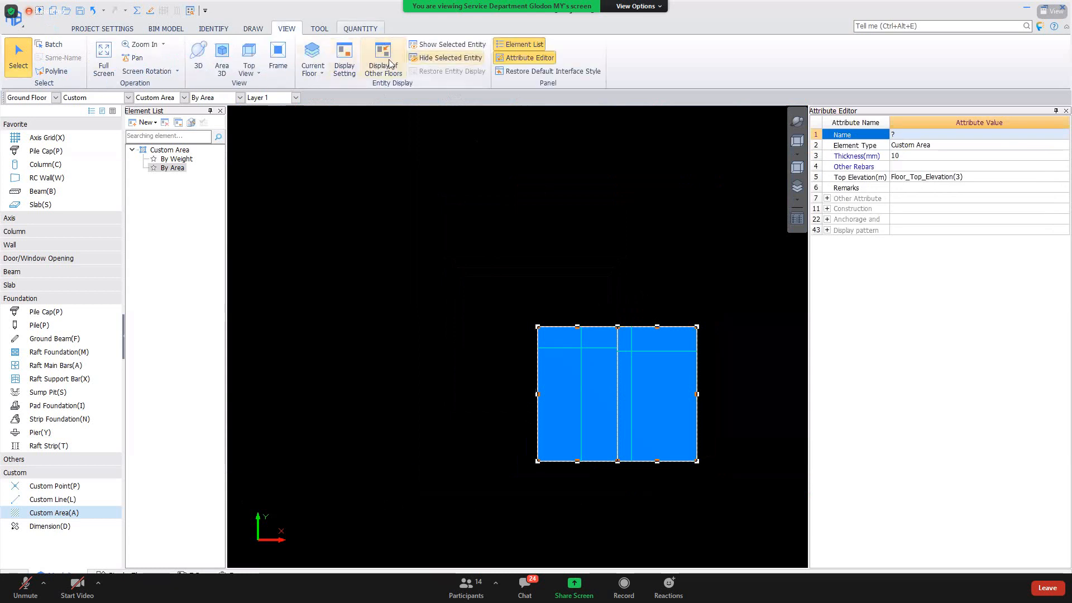
pyautogui.click(349, 29)
pyautogui.click(419, 59)
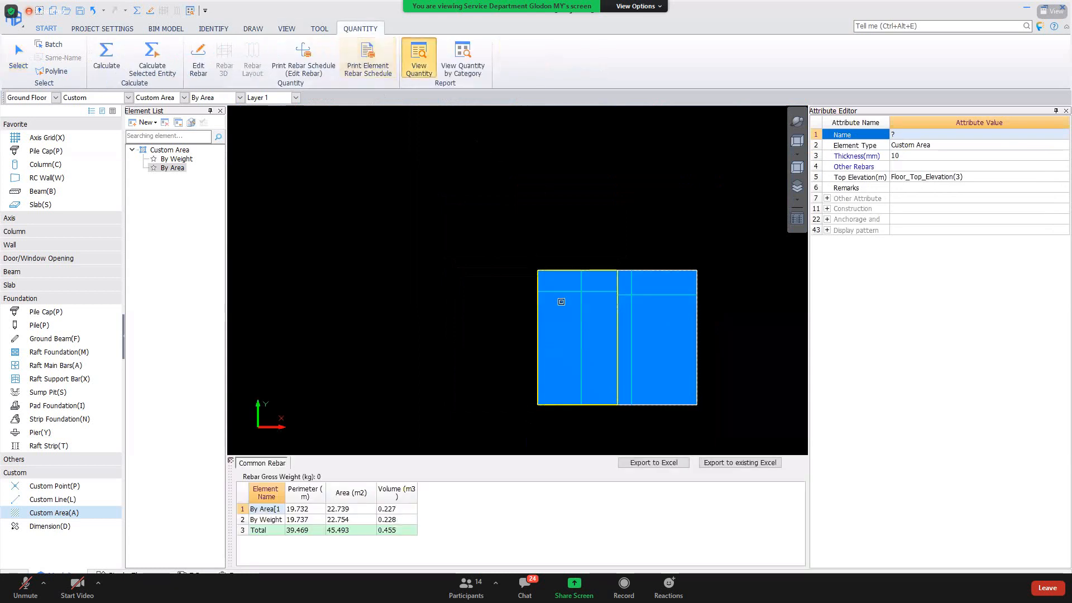
pyautogui.scroll(2, 490, 251)
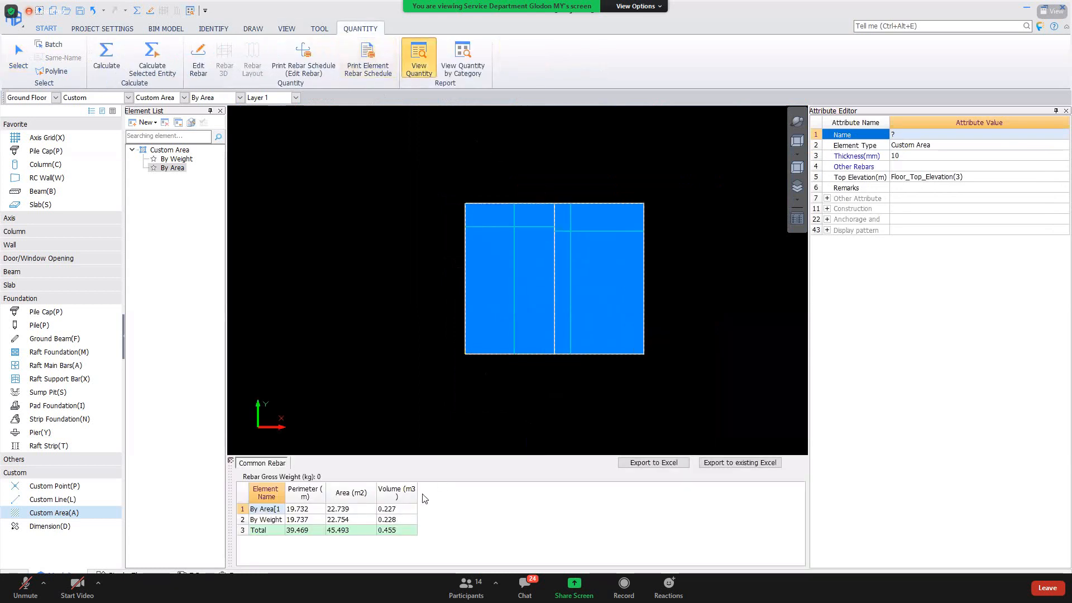
pyautogui.click(351, 509)
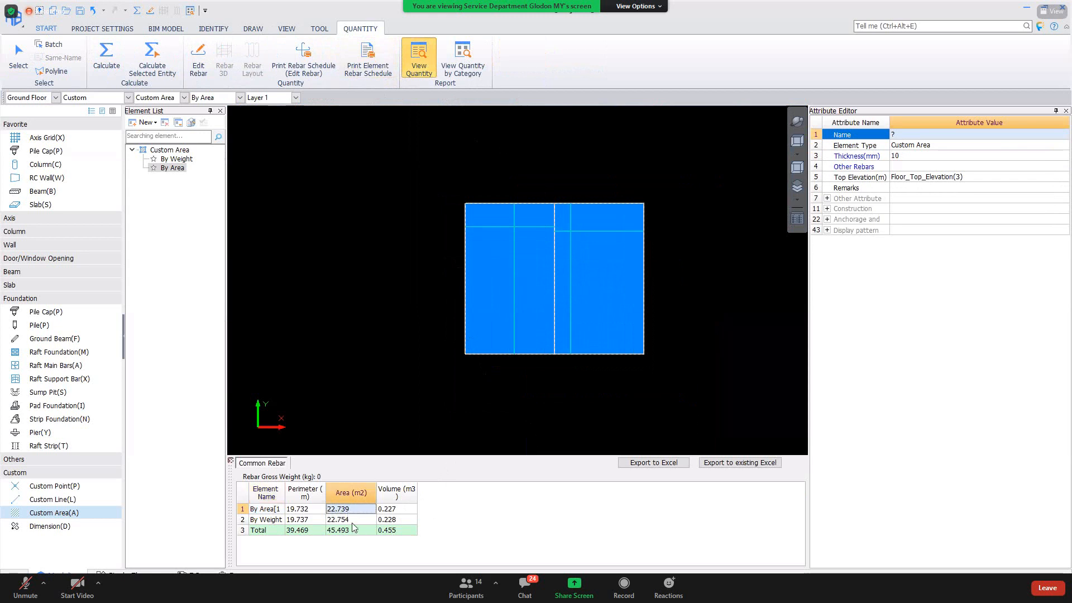
pyautogui.click(353, 520)
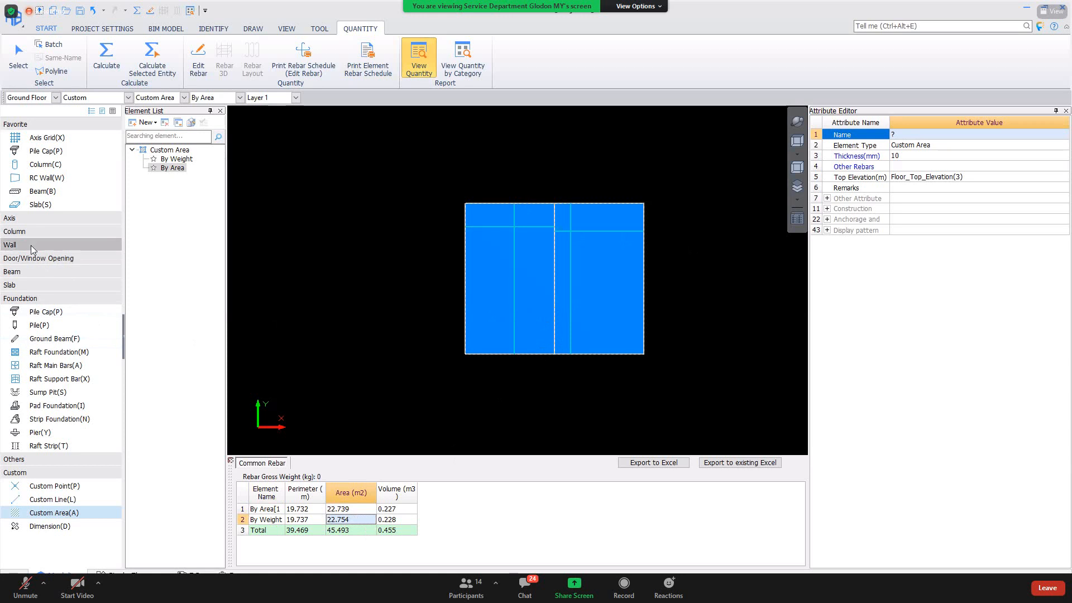
pyautogui.click(28, 285)
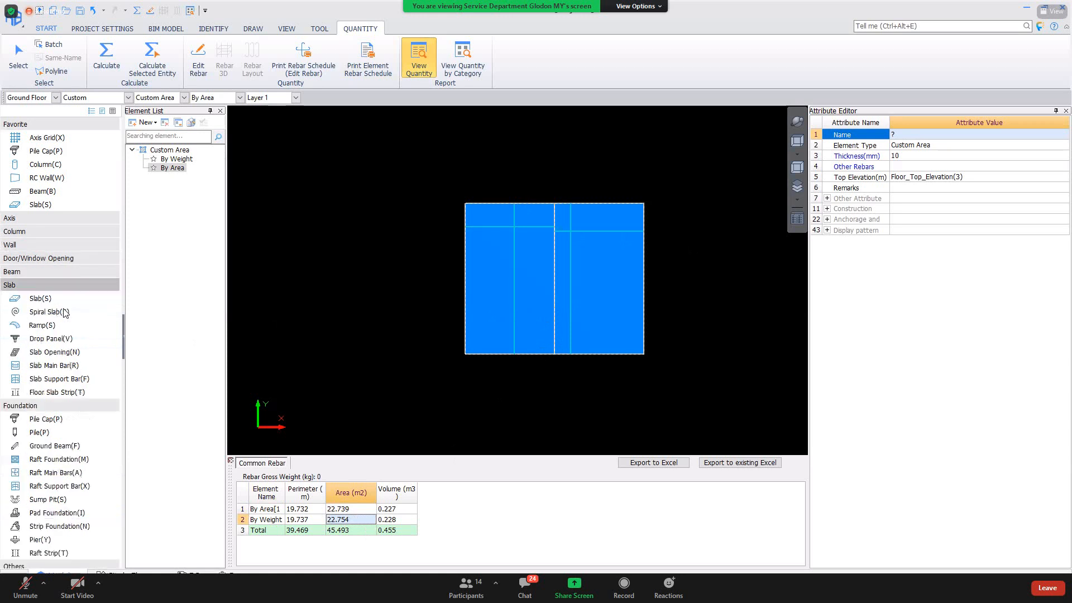
pyautogui.click(53, 366)
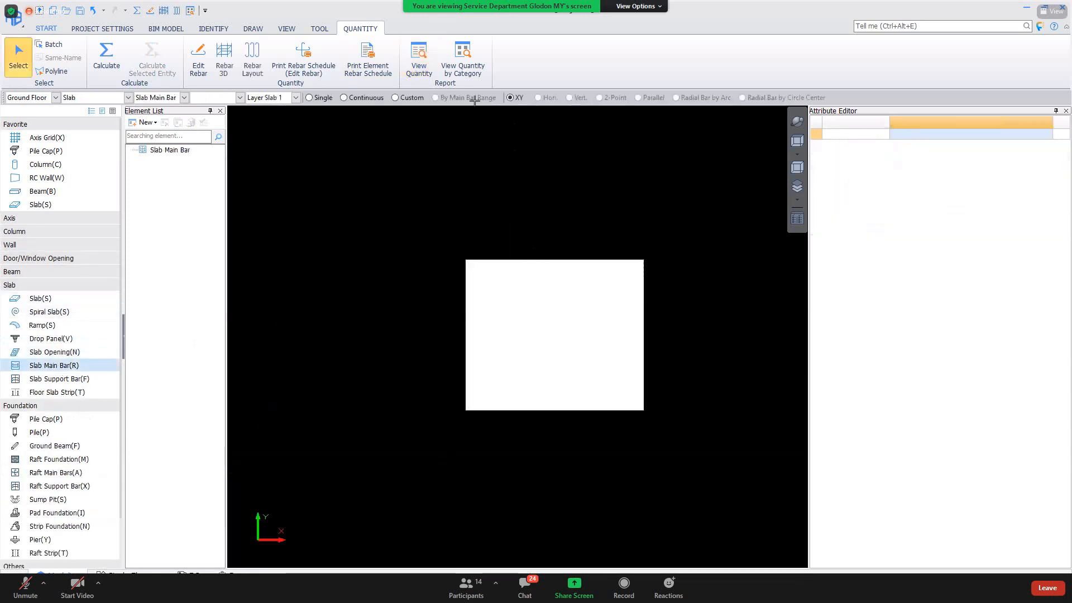
pyautogui.click(420, 53)
pyautogui.moveTo(419, 182); pyautogui.dragTo(737, 448)
pyautogui.rightClick(553, 301)
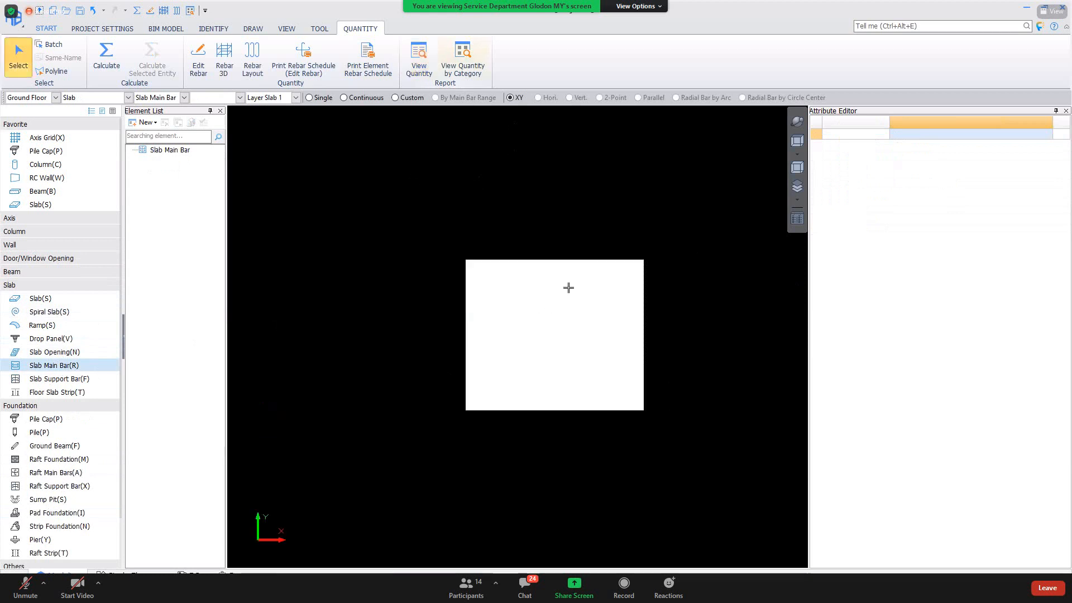
# Select the raft main bar meshes on both raft halves and compare their steel fabric areas and rebar gross weights.
pyautogui.press('s')
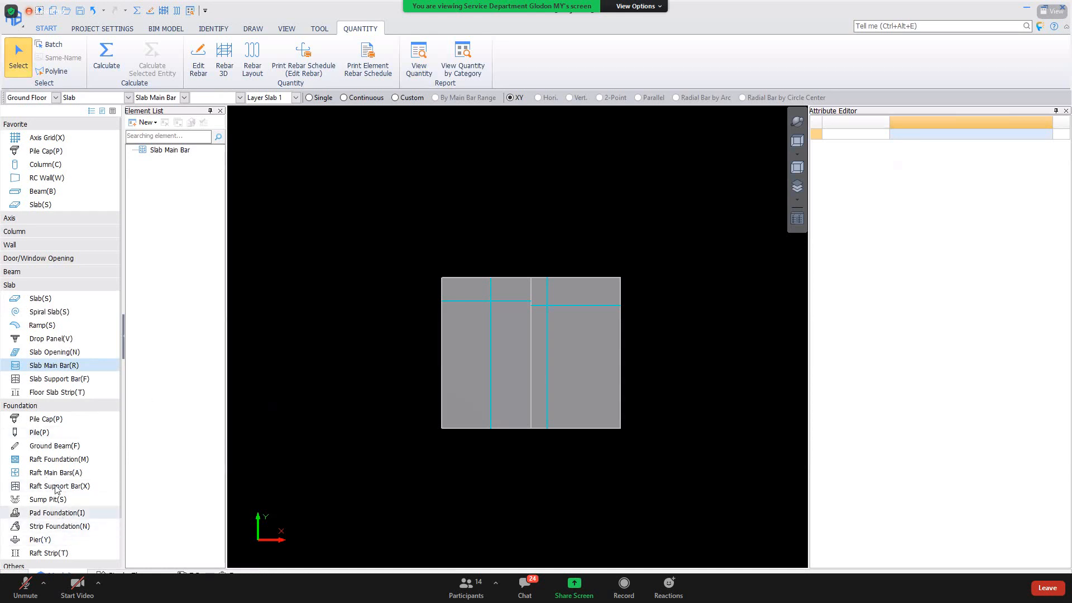
pyautogui.moveTo(424, 253); pyautogui.dragTo(724, 469)
pyautogui.click(420, 69)
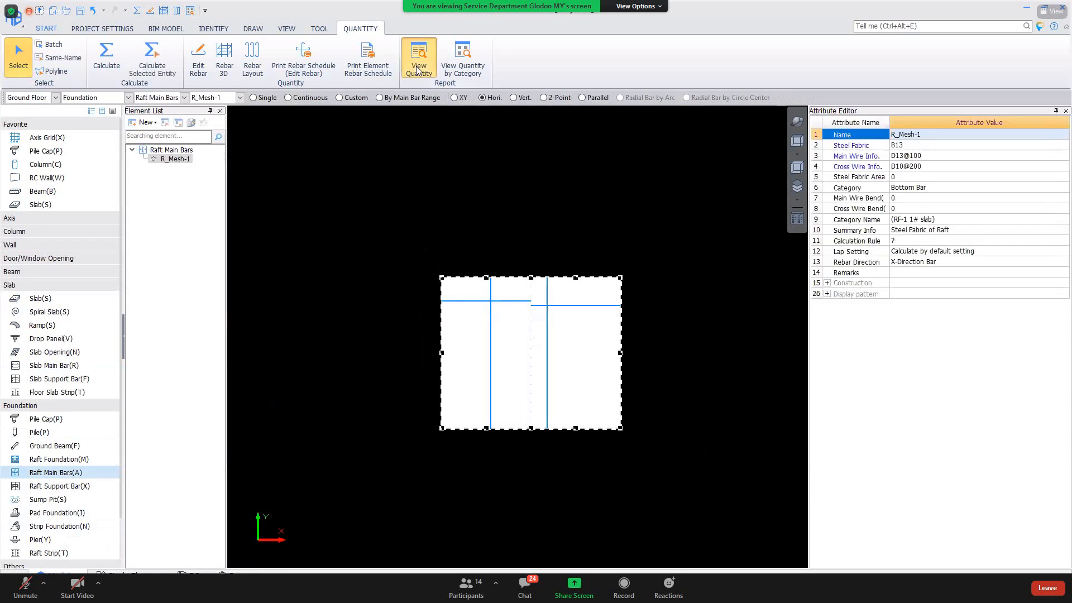
pyautogui.click(353, 511)
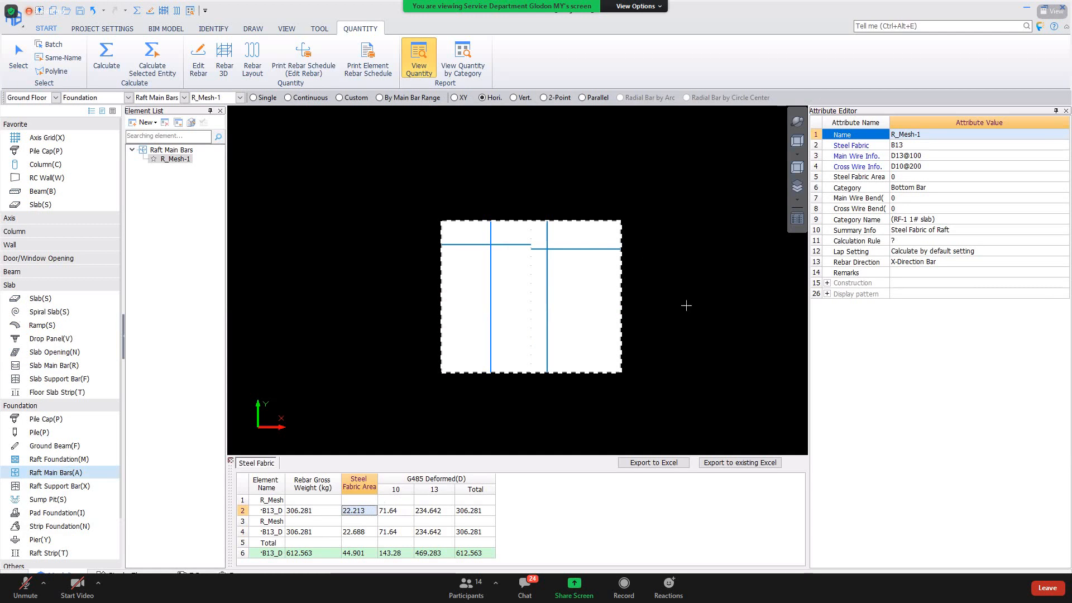
pyautogui.scroll(3, 461, 196)
pyautogui.moveTo(323, 308); pyautogui.dragTo(329, 244, button='middle')
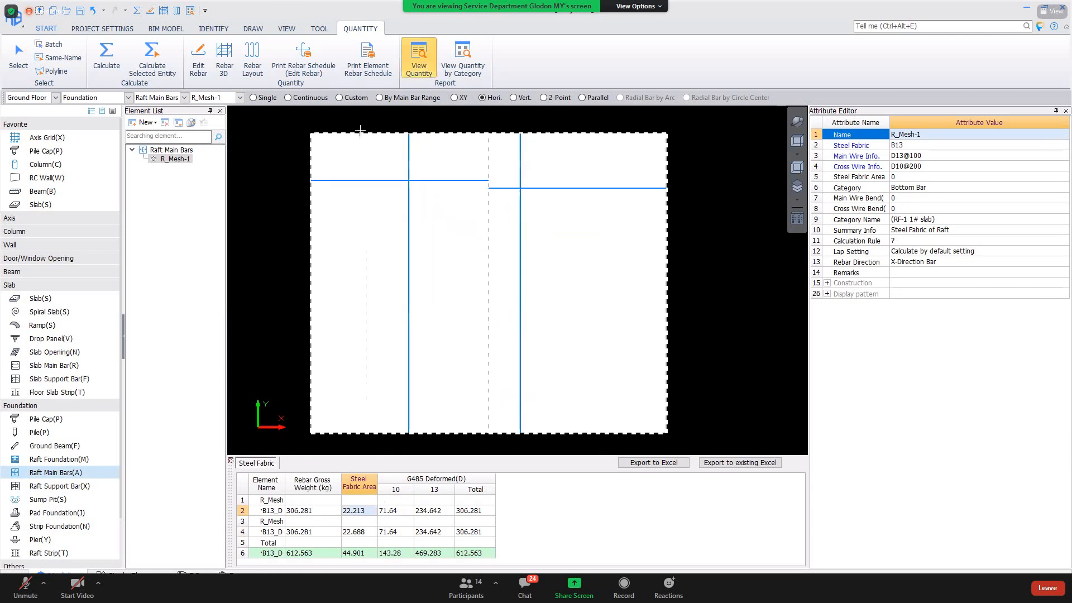
pyautogui.click(355, 532)
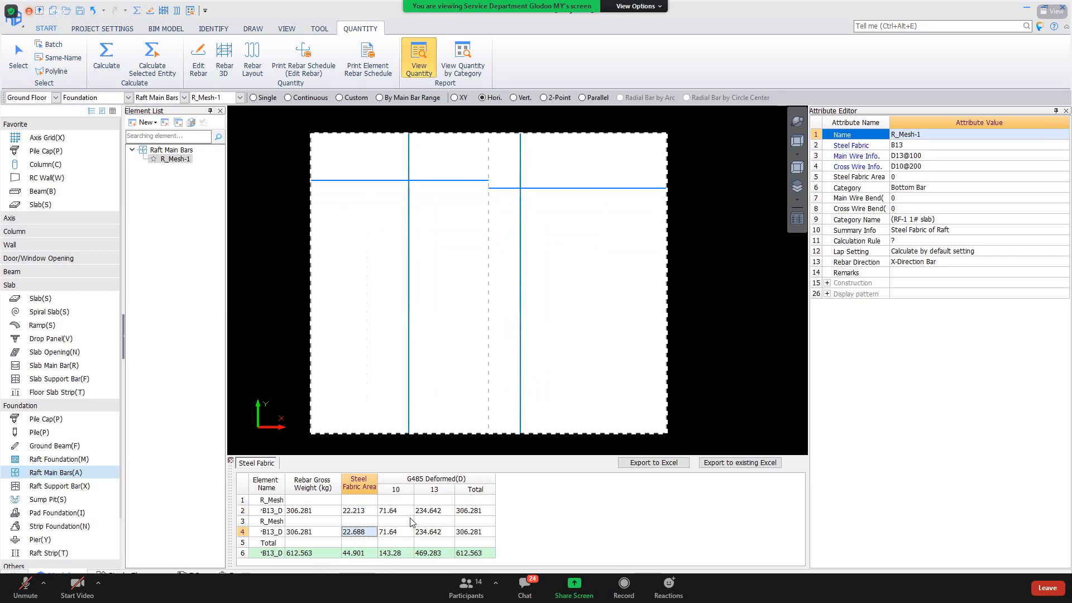
pyautogui.click(318, 532)
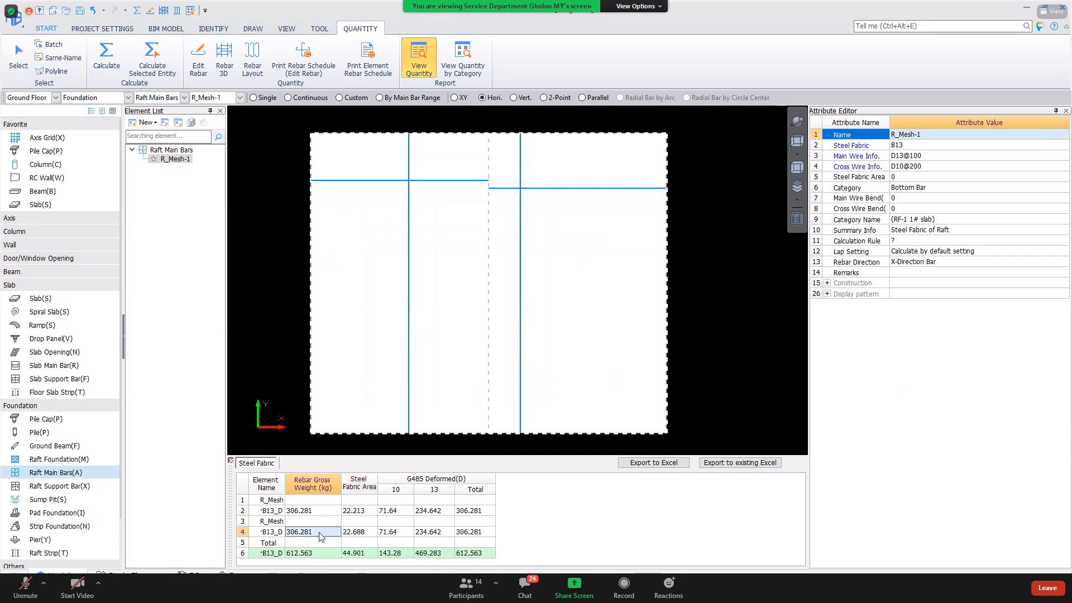
pyautogui.click(271, 533)
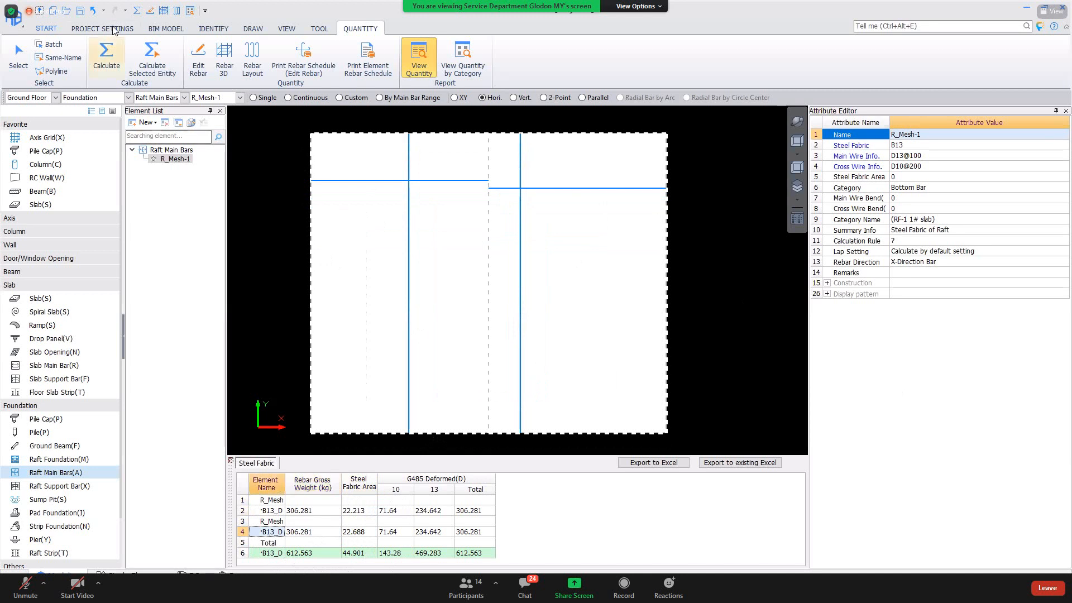
# Check the B13 mass per unit area in the steel fabric specific weight settings, and close the settings.
pyautogui.click(114, 29)
pyautogui.click(151, 57)
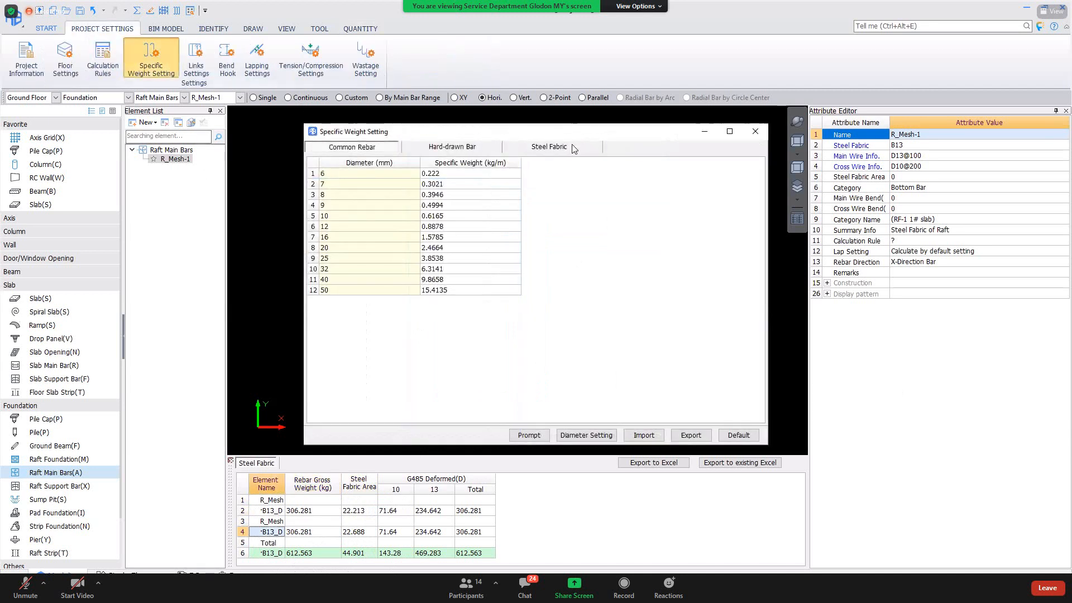
pyautogui.click(573, 149)
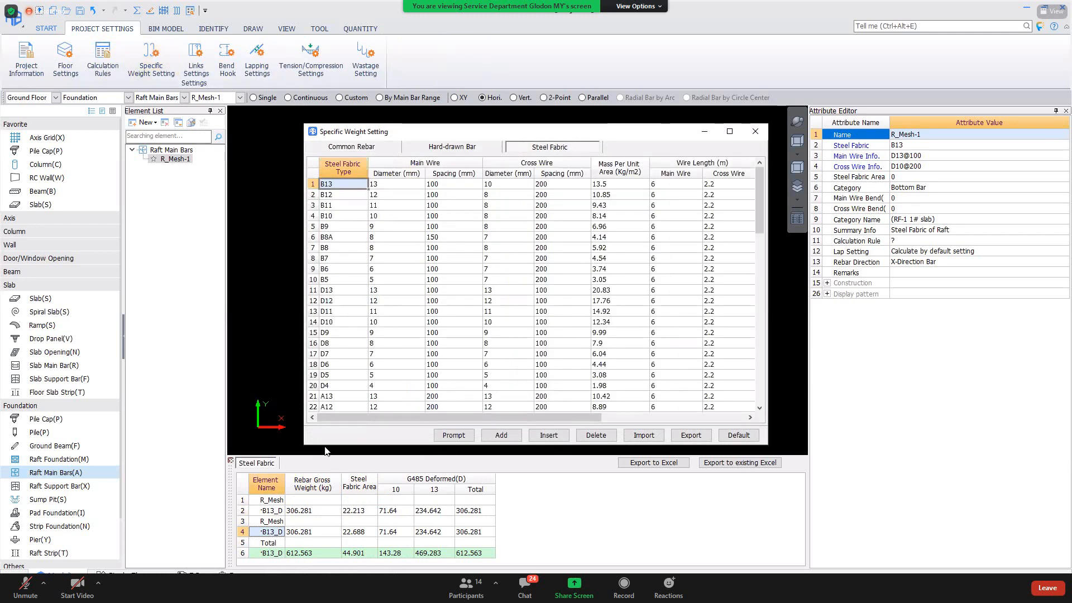
pyautogui.click(463, 184)
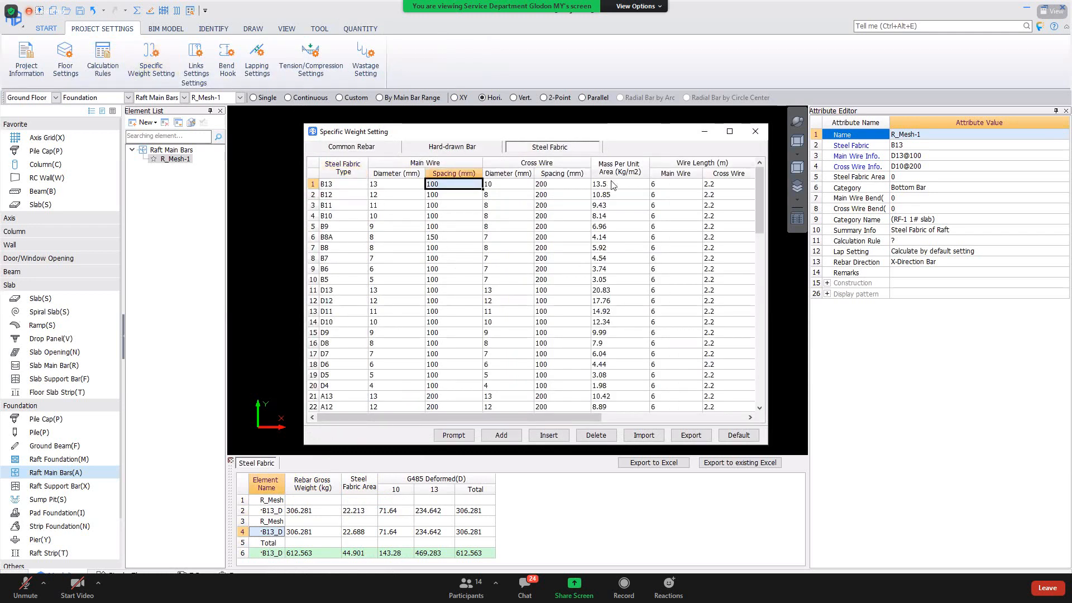
pyautogui.click(612, 184)
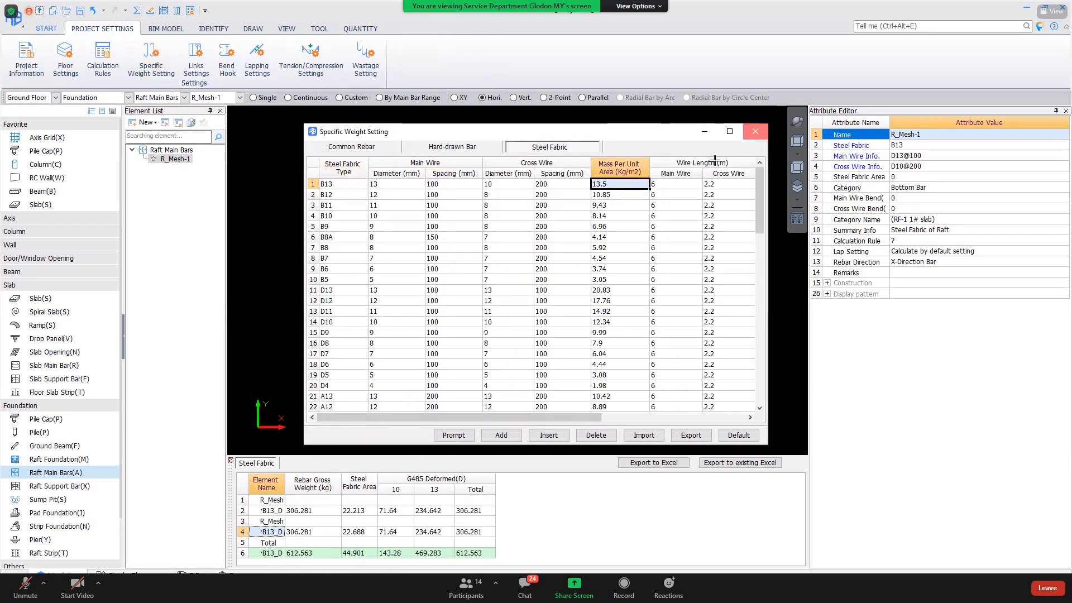
pyautogui.press('Escape')
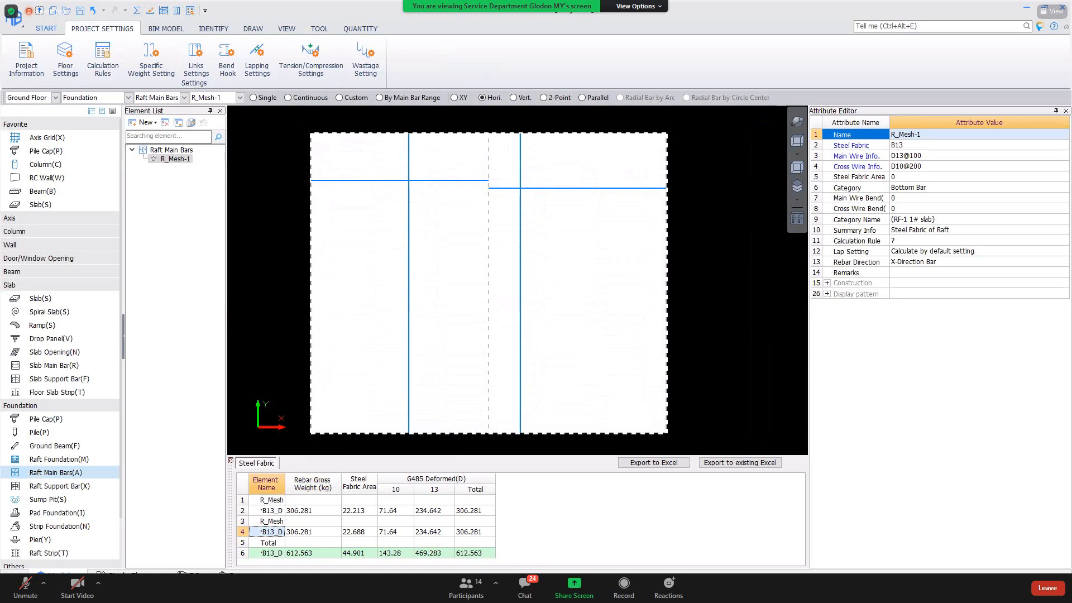
# Open the Windows Calculator and enter the mesh gross weight 306.281.
pyautogui.press('super')
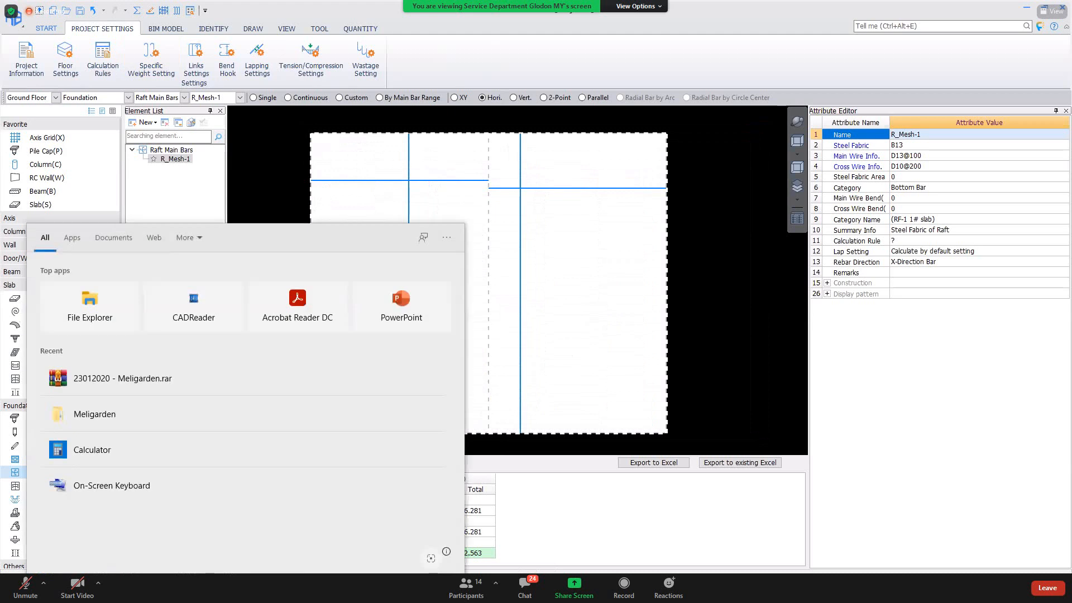
pyautogui.write('cal')
pyautogui.click(341, 290)
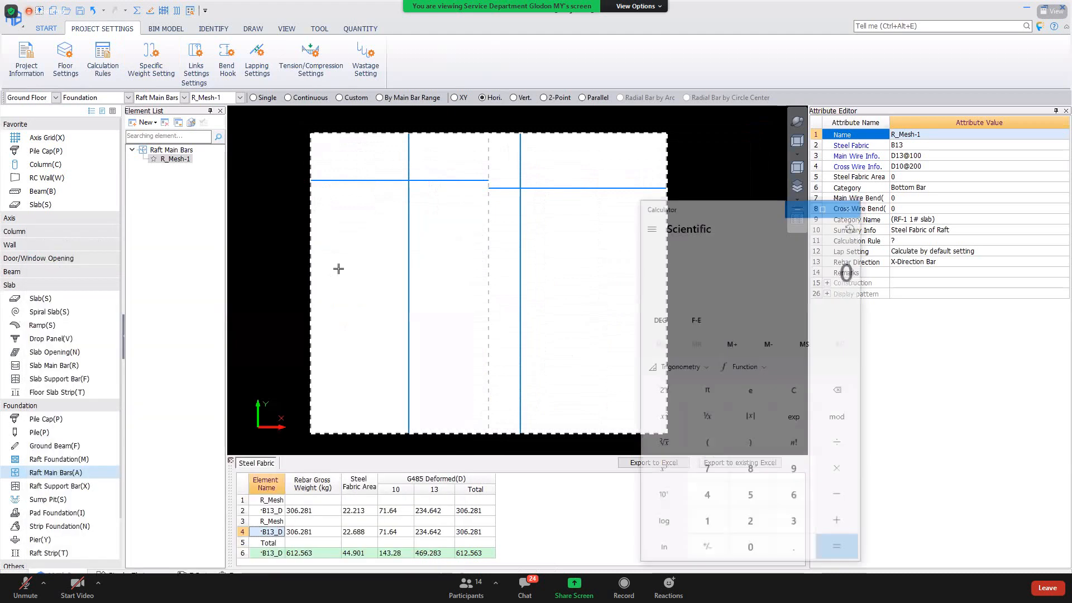
pyautogui.click(795, 524)
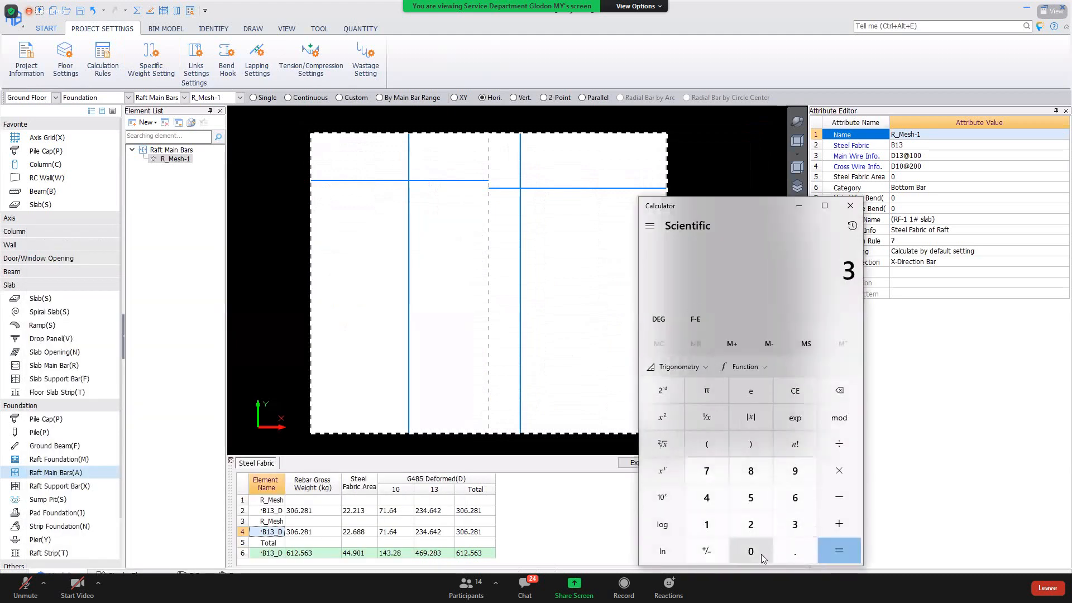
pyautogui.click(750, 551)
pyautogui.click(793, 499)
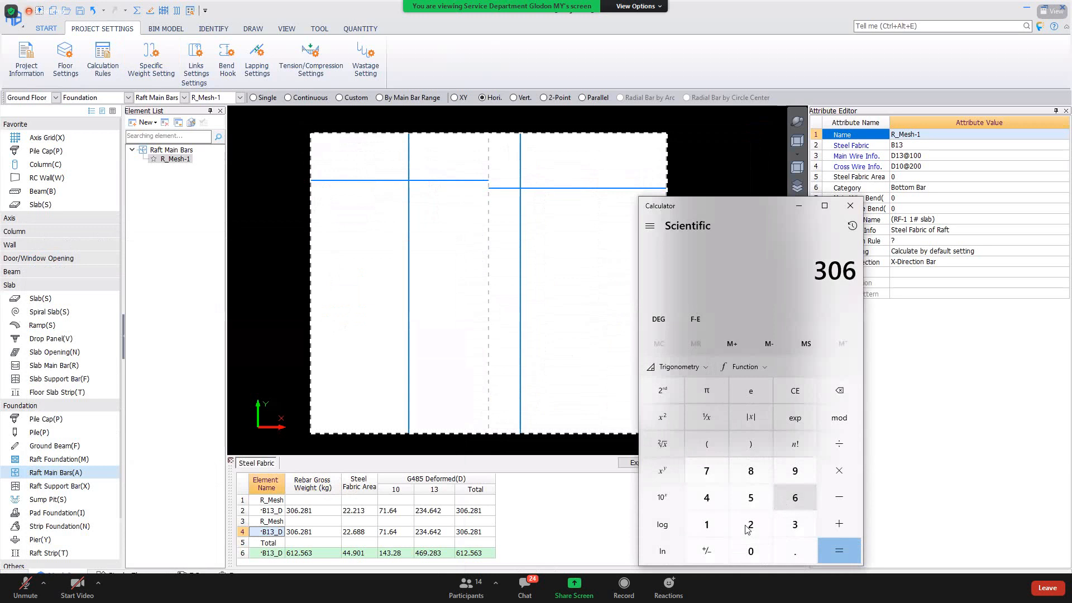
pyautogui.click(779, 538)
pyautogui.click(756, 528)
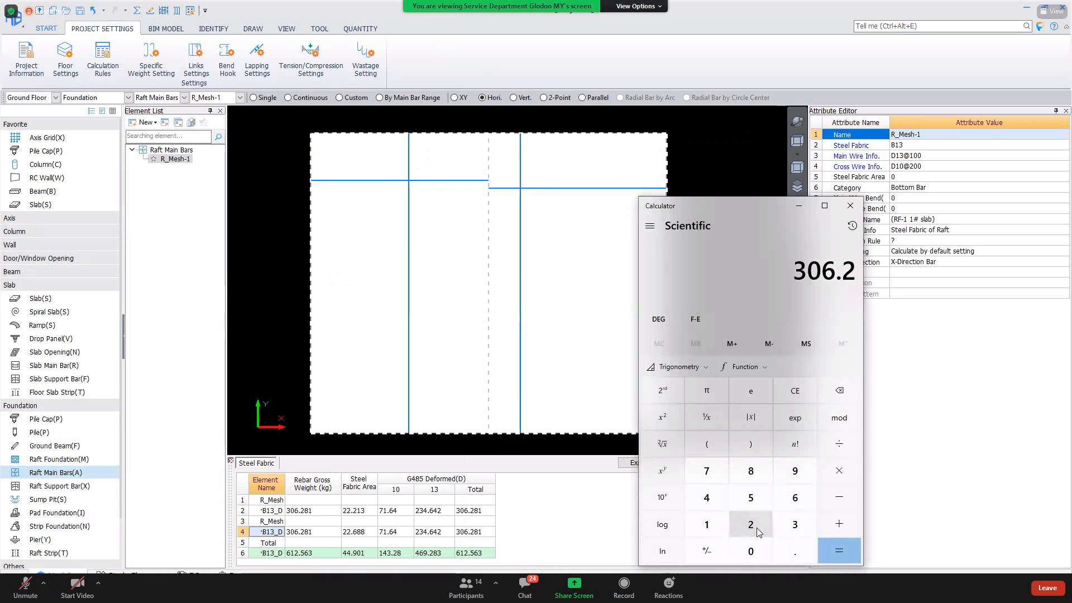
pyautogui.click(748, 480)
pyautogui.click(702, 532)
# Divide the entered gross weight by the B13 mass per unit area of 13.5 to check the fabric area.
pyautogui.click(839, 444)
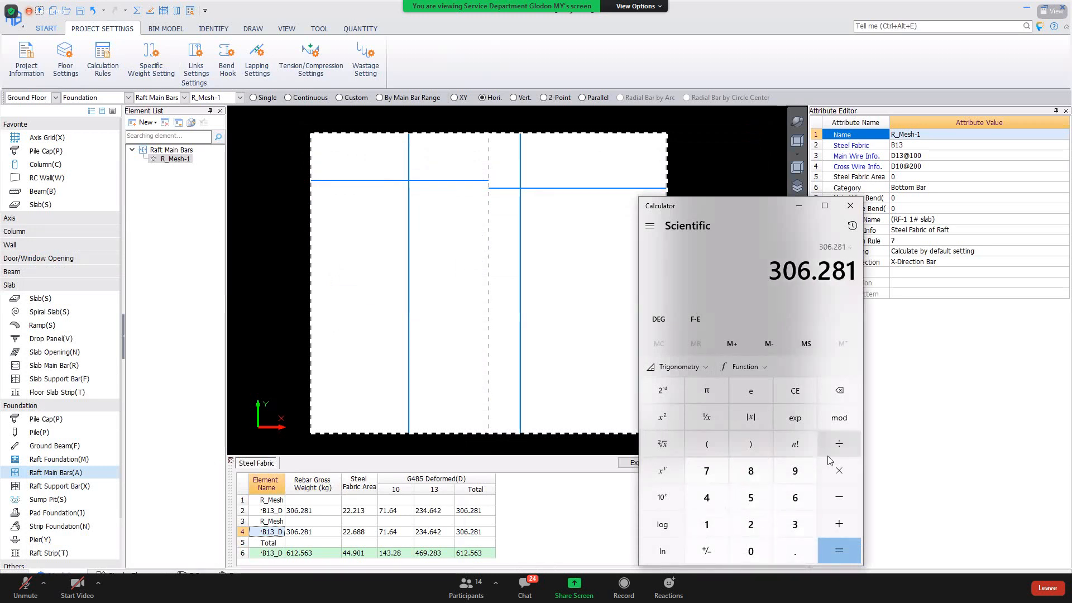
pyautogui.click(707, 525)
pyautogui.click(793, 526)
pyautogui.click(795, 551)
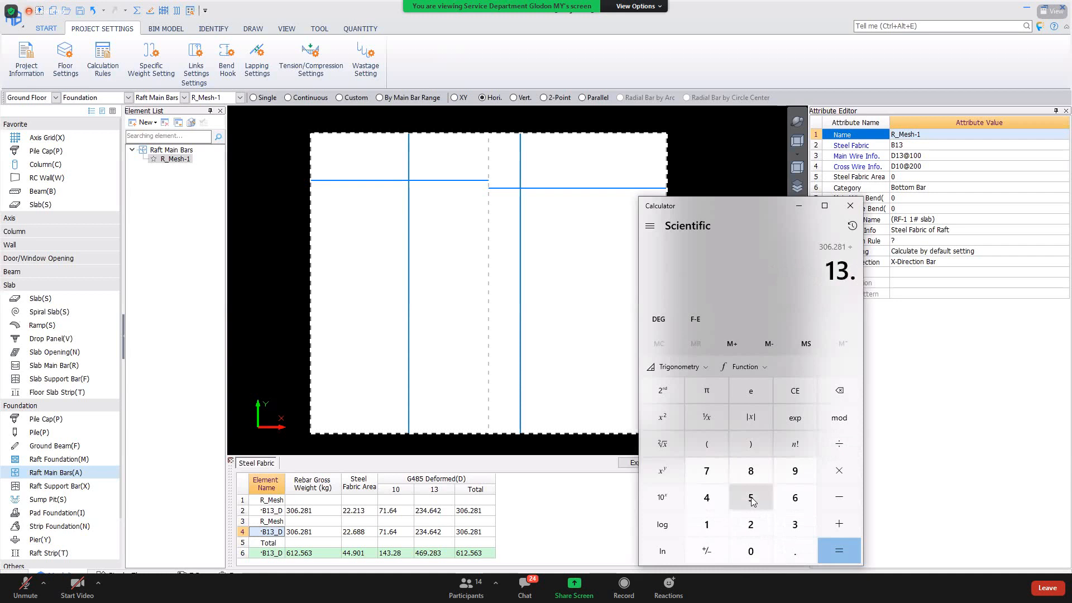
pyautogui.click(751, 498)
pyautogui.click(830, 559)
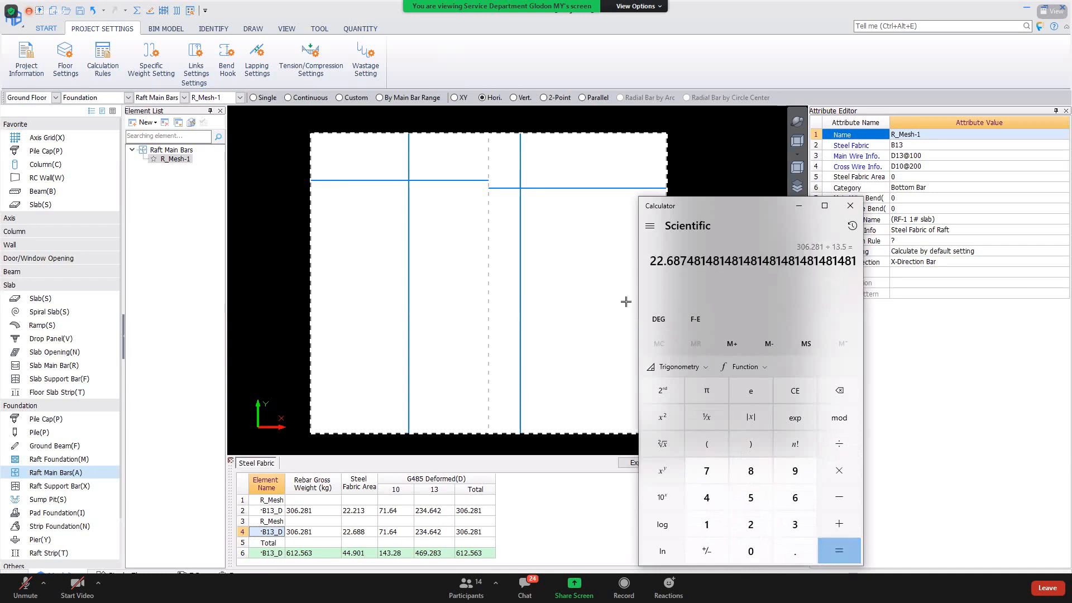
pyautogui.click(693, 271)
pyautogui.click(673, 270)
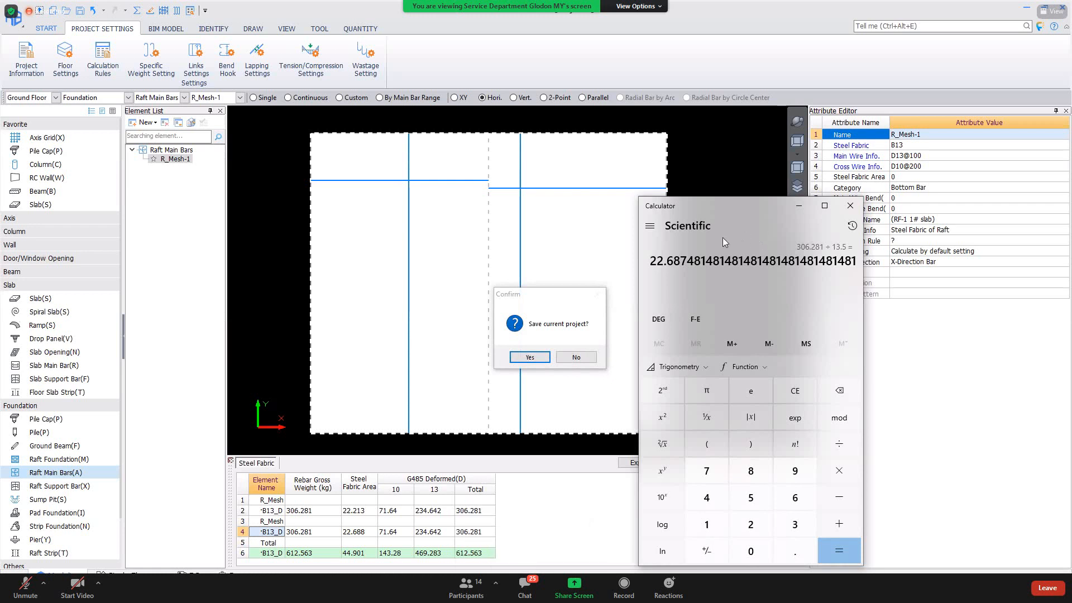
# Decline saving the current project and minimize the Calculator.
pyautogui.click(577, 357)
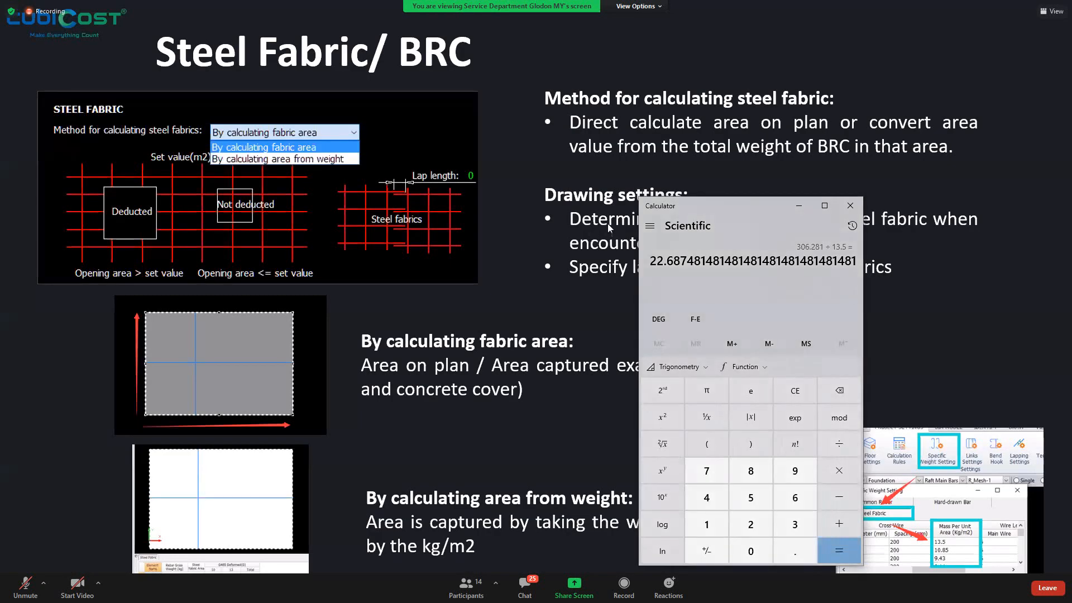
pyautogui.click(806, 210)
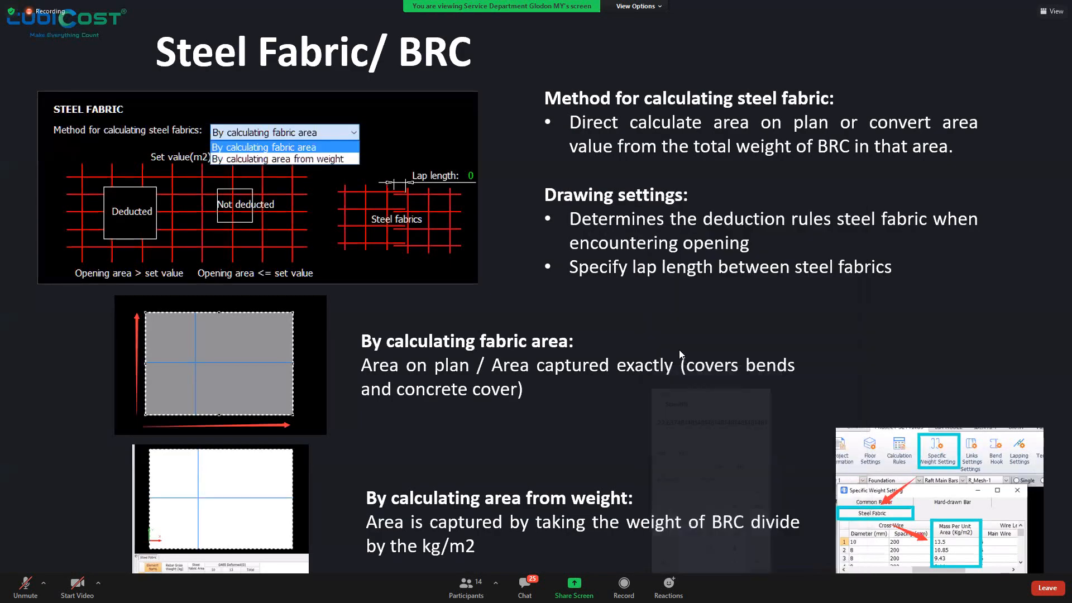
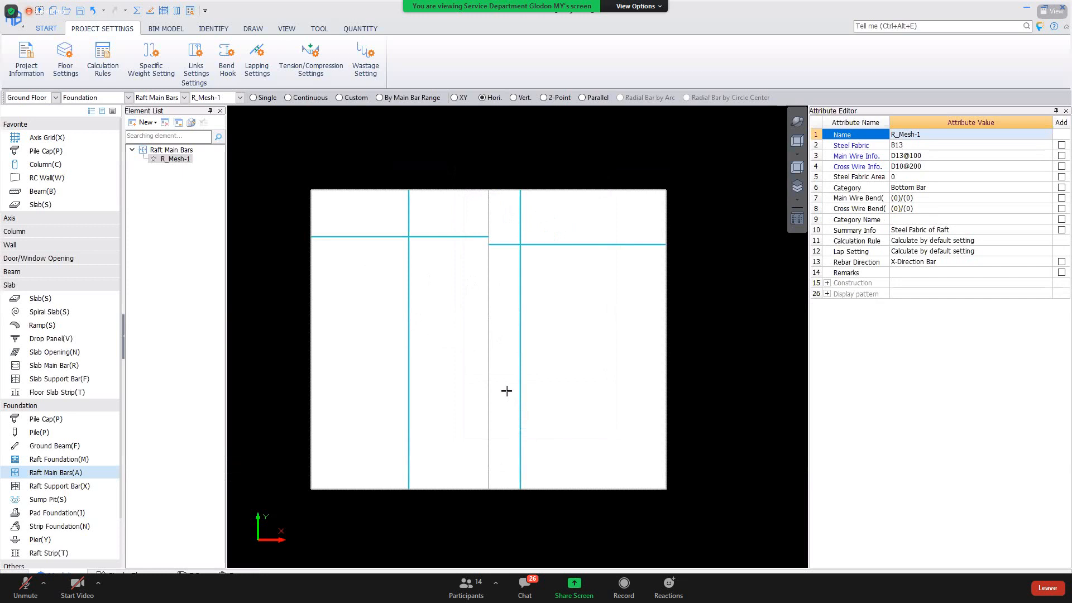
# Delete both raft halves together with their steel fabric meshes from the ground floor.
pyautogui.moveTo(283, 152); pyautogui.dragTo(776, 539)
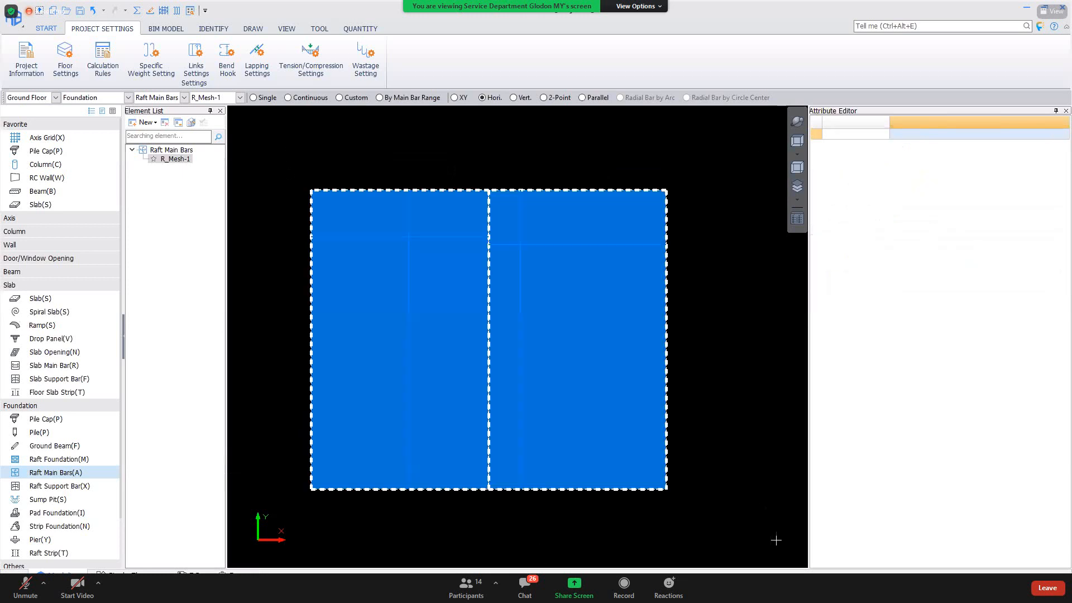
pyautogui.moveTo(295, 127); pyautogui.dragTo(706, 507)
pyautogui.press('Delete')
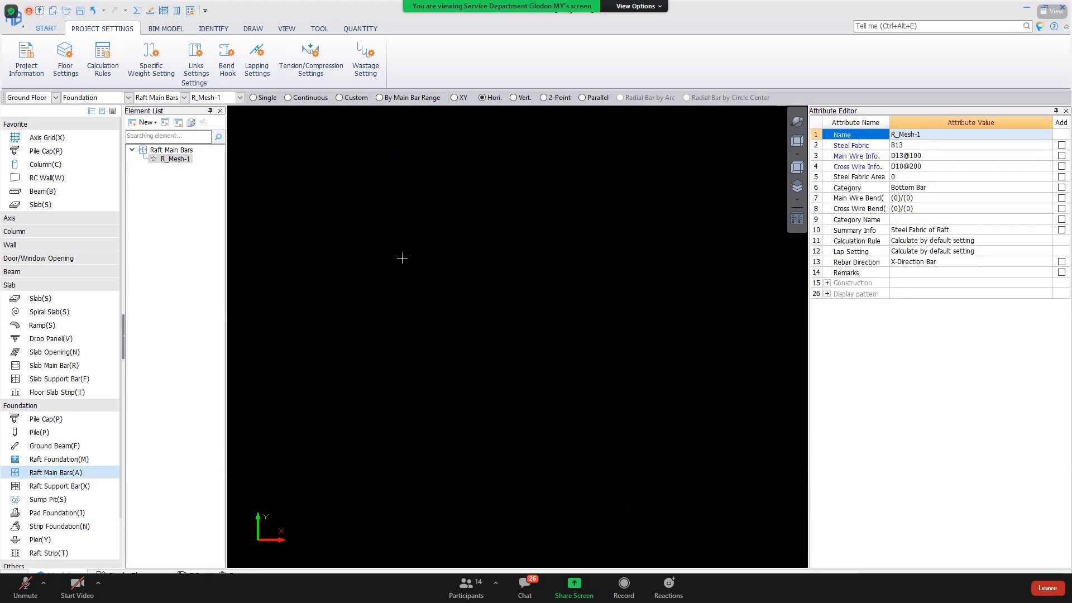
# Create a new slab element, S-1, with its default attributes and draw it as a rectangle on the ground floor.
pyautogui.click(39, 299)
pyautogui.click(144, 124)
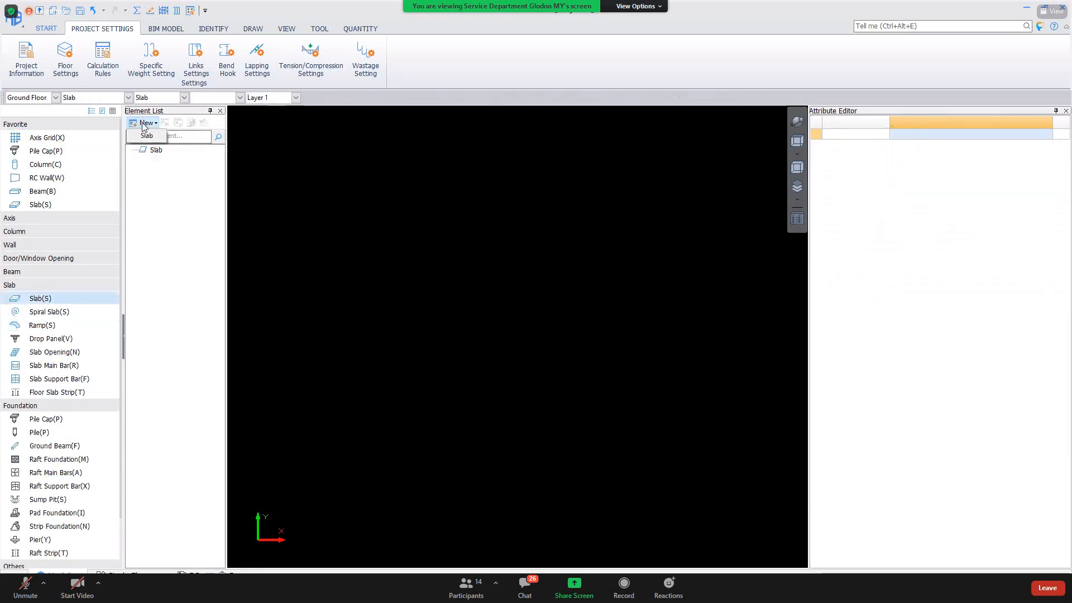
pyautogui.click(146, 136)
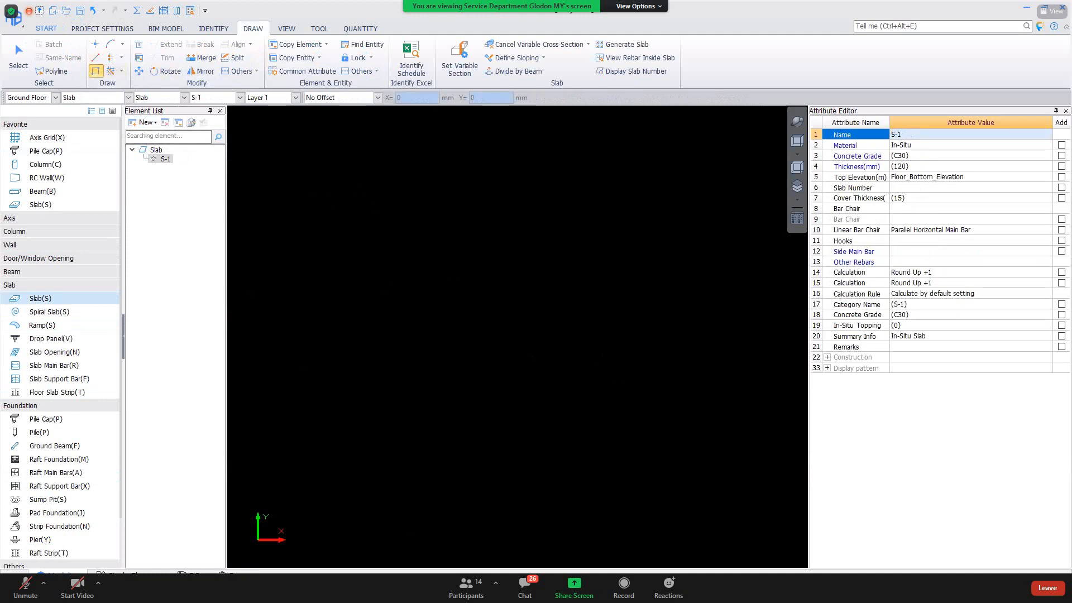
pyautogui.click(461, 486)
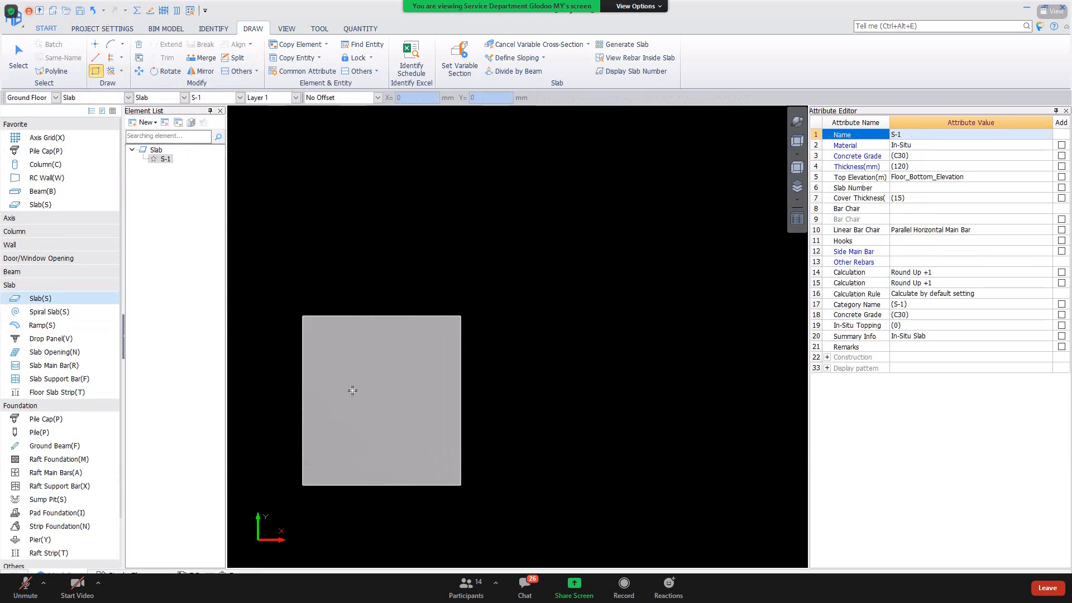
# Select the rectangular slab and copy it to Floor 1.
pyautogui.rightClick(350, 381)
pyautogui.rightClick(351, 381)
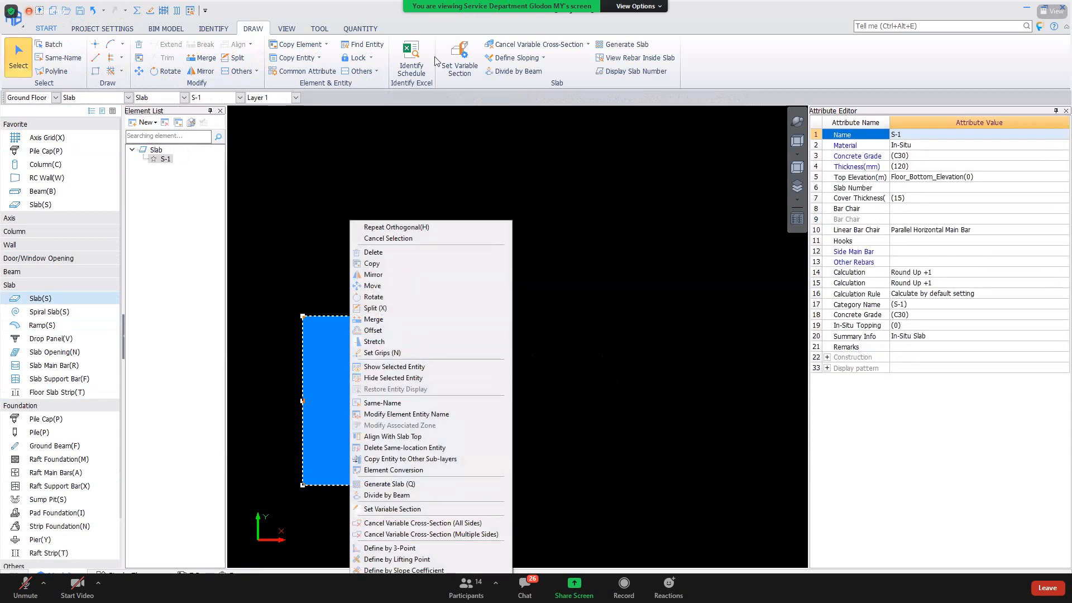
pyautogui.click(296, 60)
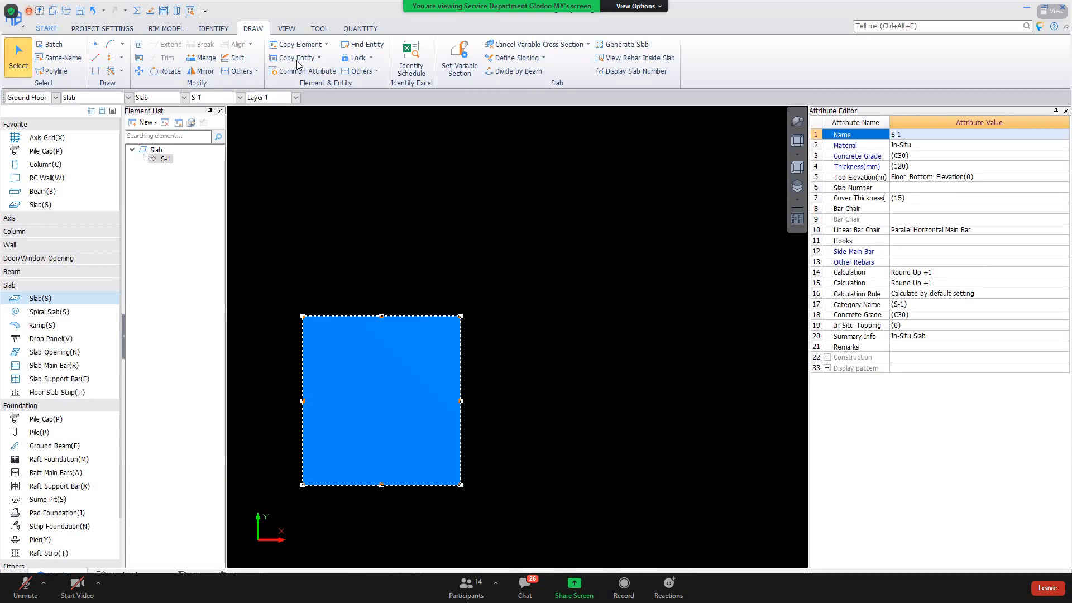
pyautogui.click(306, 85)
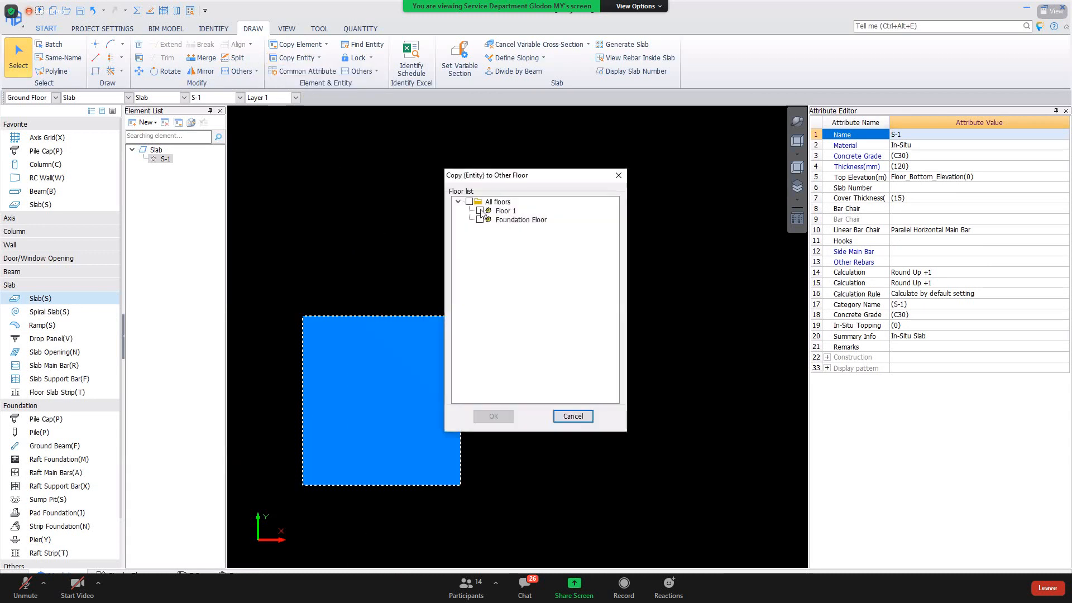
pyautogui.click(480, 210)
pyautogui.click(505, 417)
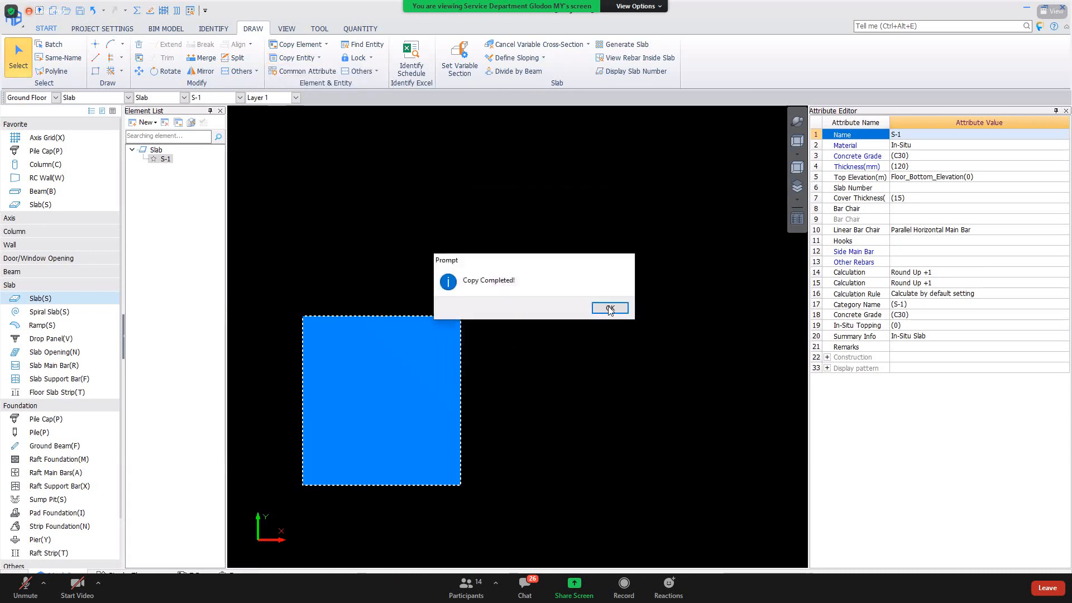
pyautogui.click(609, 309)
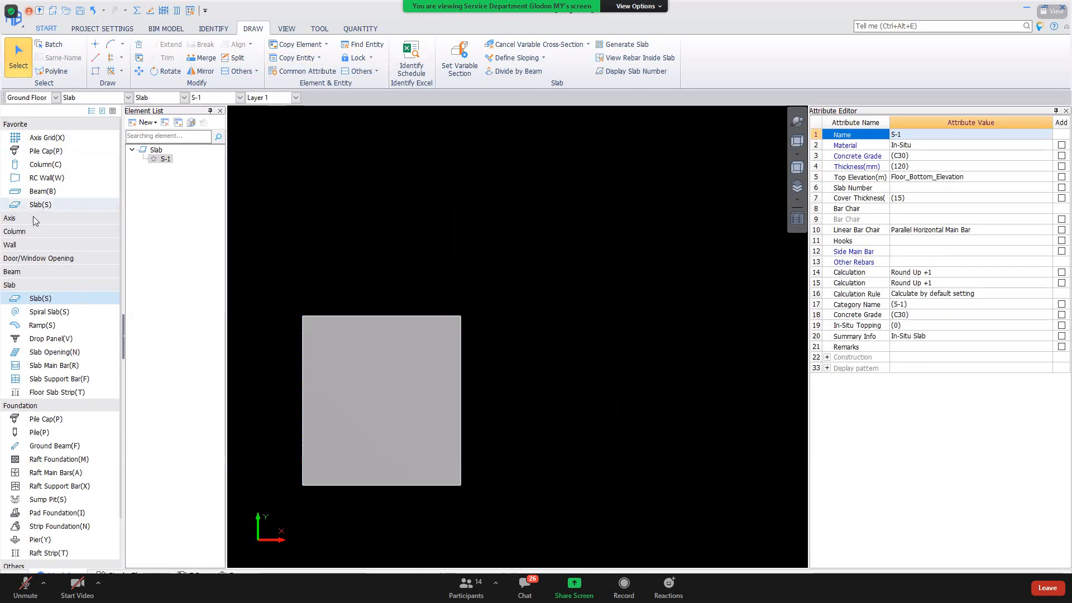
# Create a new stiffener element with the default 240 by 240 section and place it inside the slab.
pyautogui.click(29, 232)
pyautogui.click(47, 258)
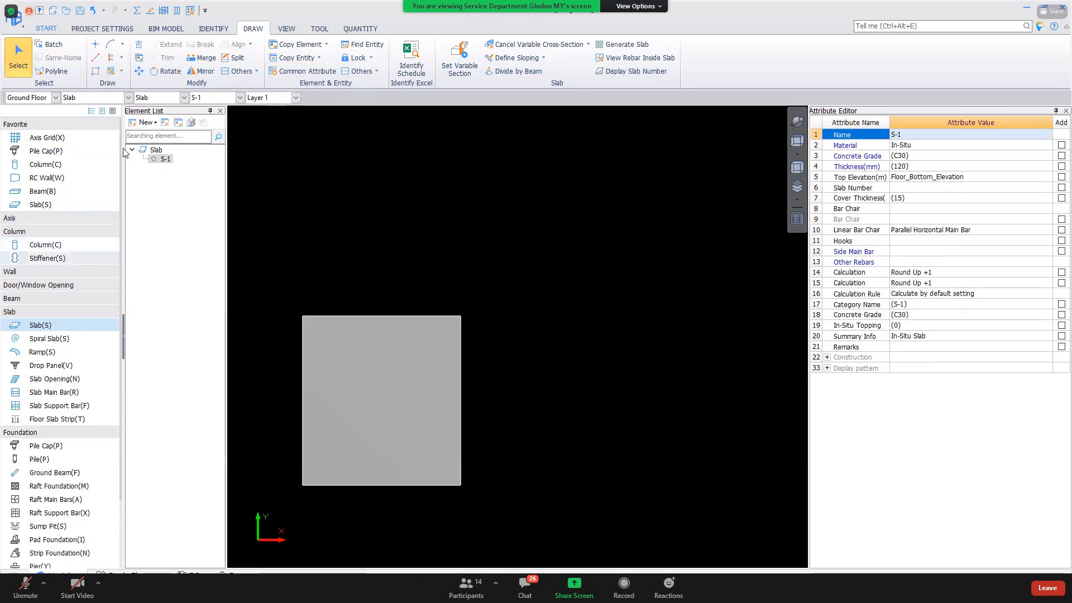
pyautogui.click(146, 123)
pyautogui.click(146, 136)
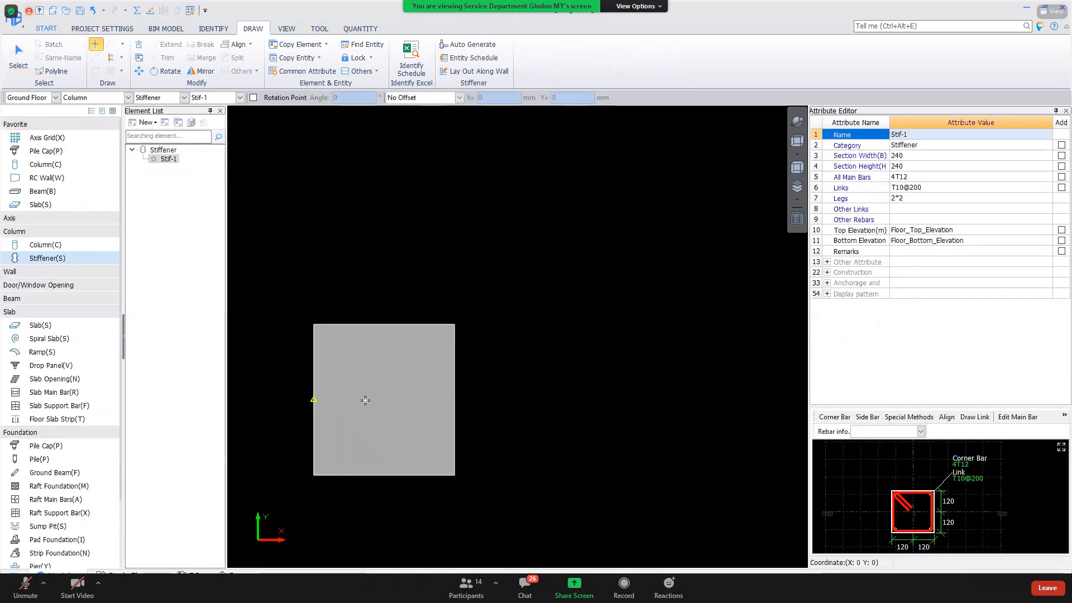
pyautogui.click(429, 395)
pyautogui.rightClick(438, 399)
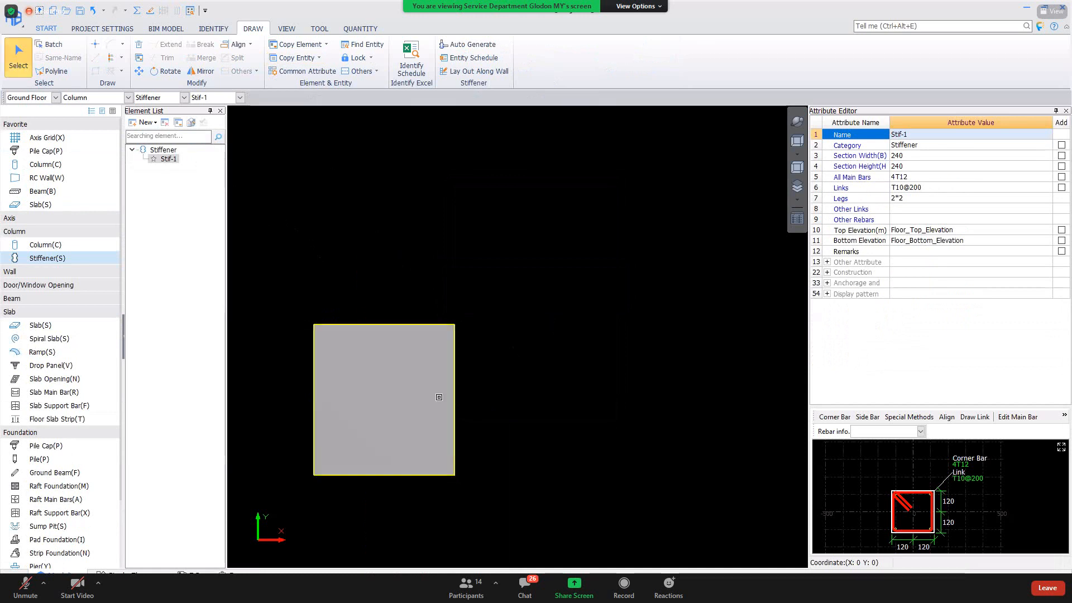
# Try to place the stiffener on the slab a second time.
pyautogui.rightClick(464, 430)
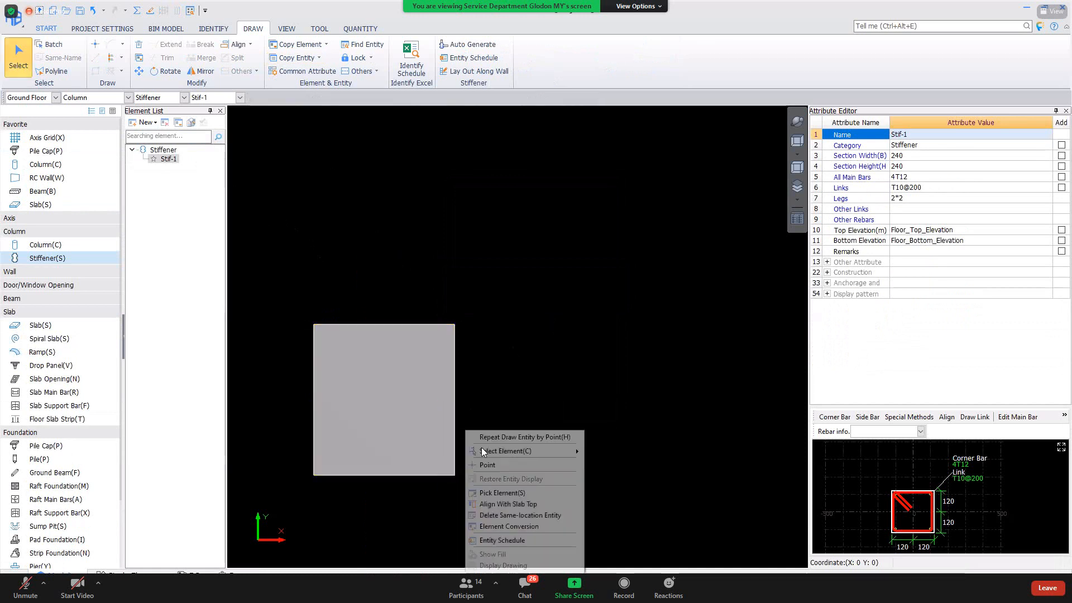
pyautogui.click(492, 450)
pyautogui.click(389, 397)
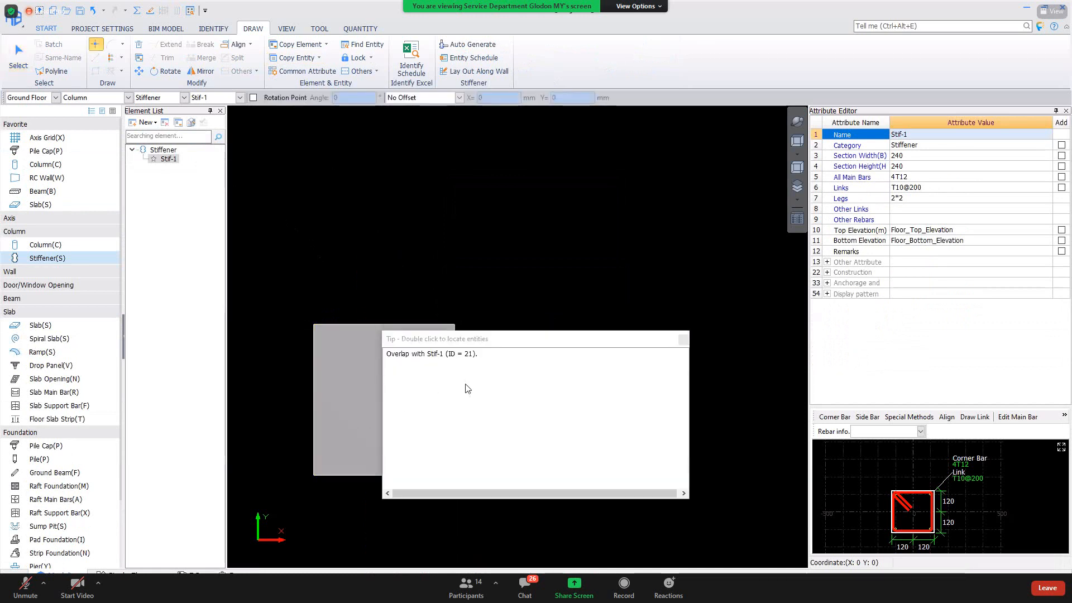
pyautogui.click(472, 353)
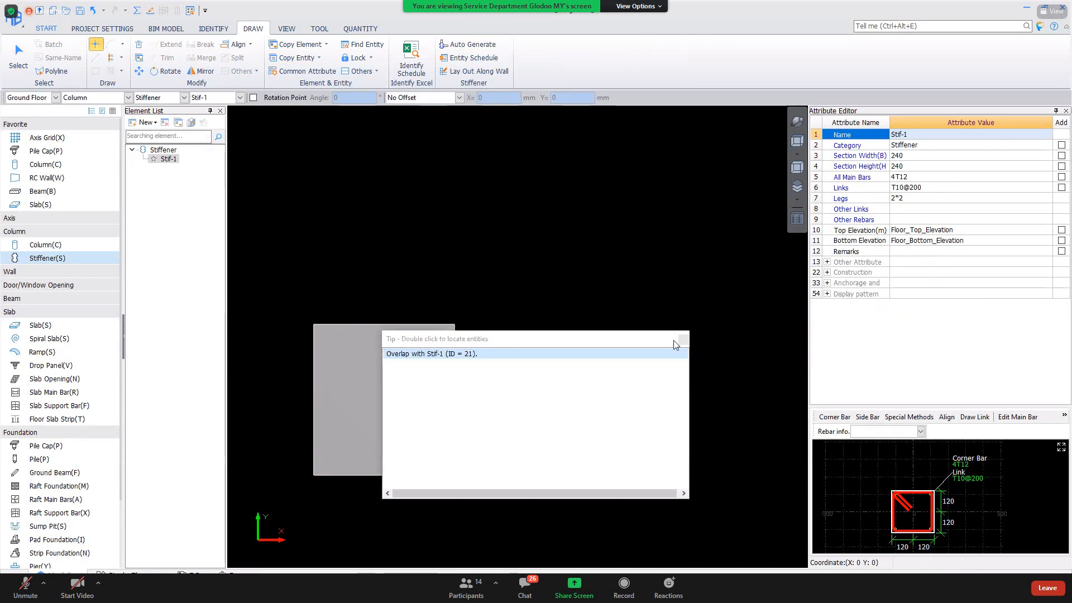
pyautogui.press('Escape')
pyautogui.press('Escape')
# View the model in 3D and turn on the display of slab entities alongside the stiffener.
pyautogui.click(790, 147)
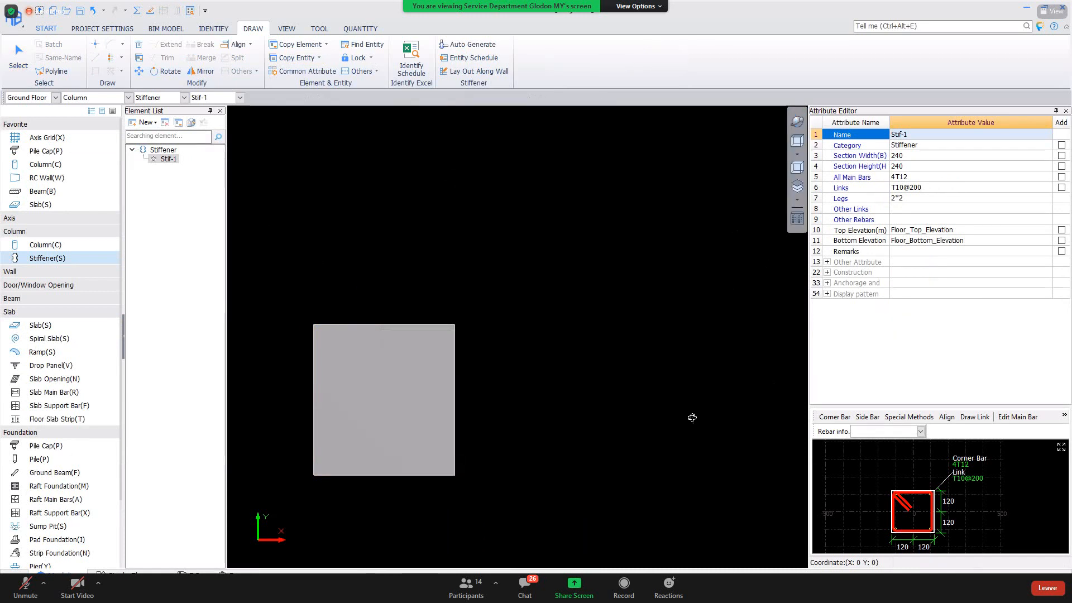
pyautogui.moveTo(603, 340); pyautogui.dragTo(491, 331)
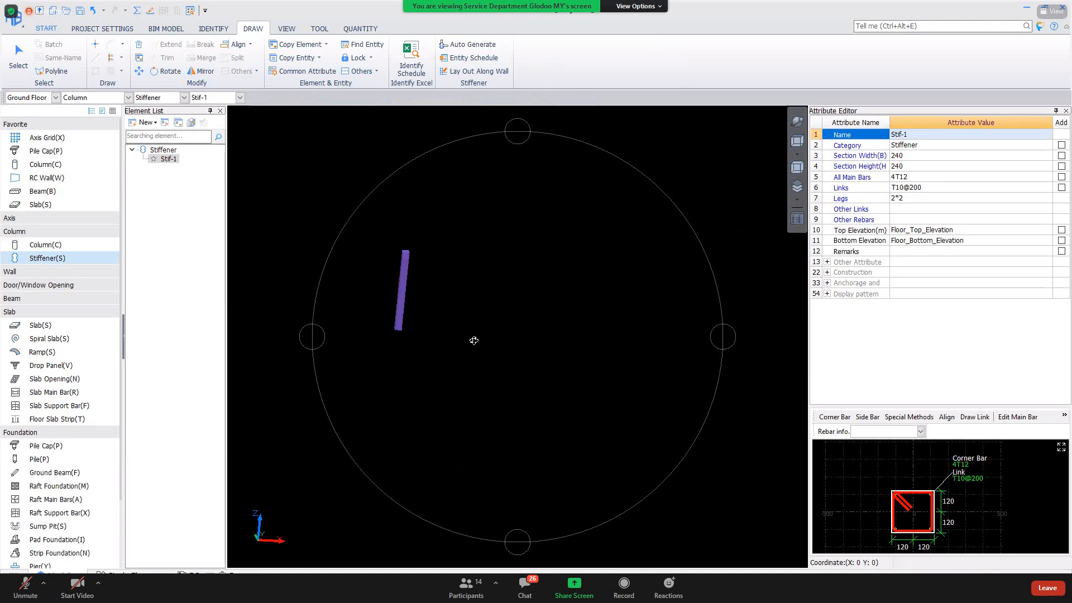
pyautogui.press('Escape')
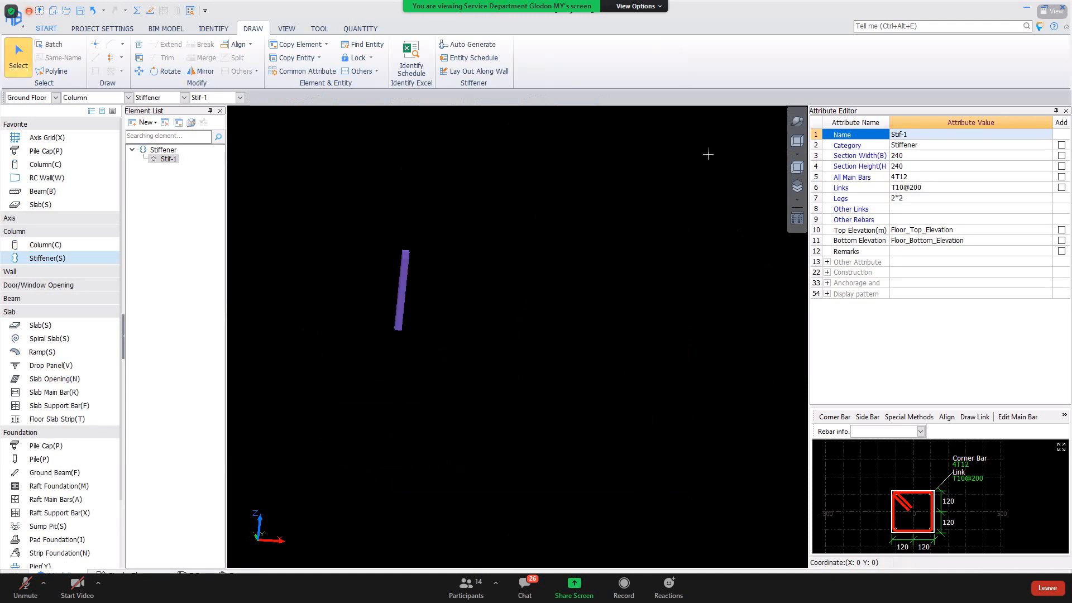
pyautogui.click(798, 218)
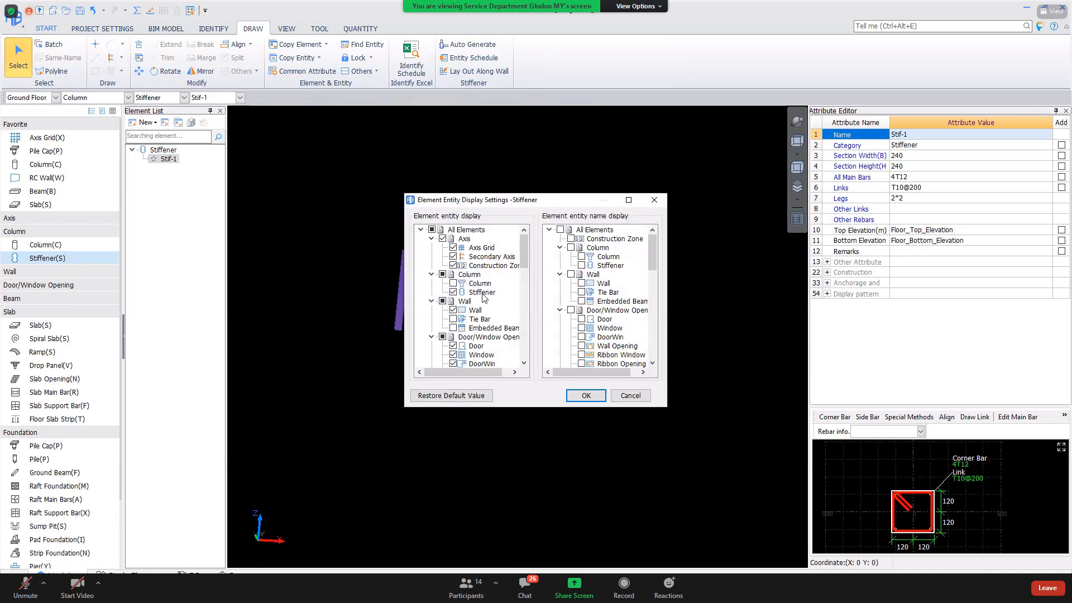
pyautogui.scroll(-5, 484, 297)
pyautogui.click(452, 329)
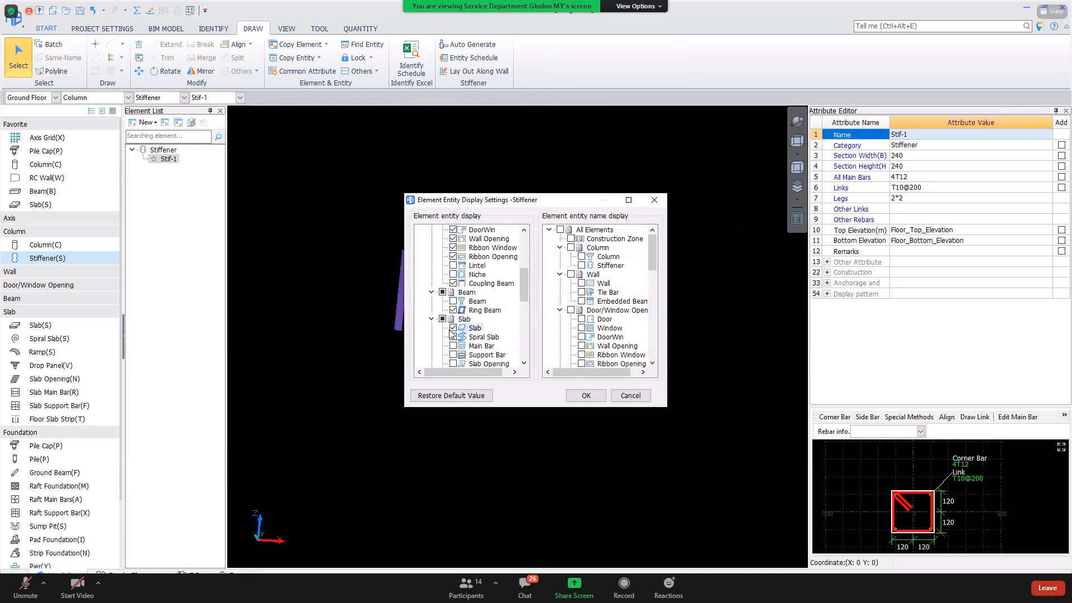
pyautogui.click(584, 396)
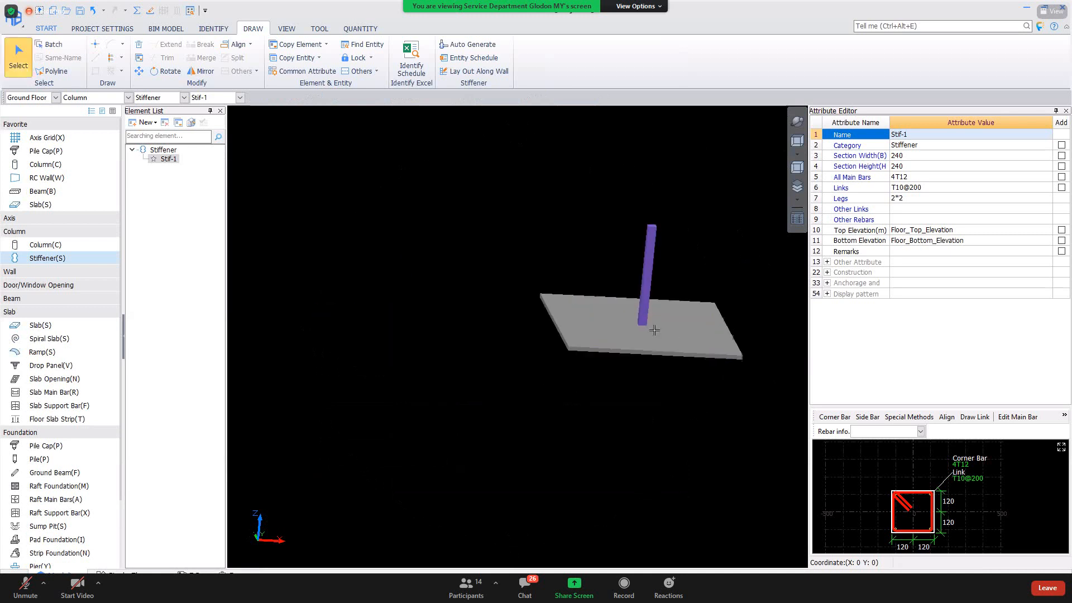
# Select the stiffener and open the masonry structure calculation rules at the joint details for stiffeners of masonry walls.
pyautogui.click(621, 204)
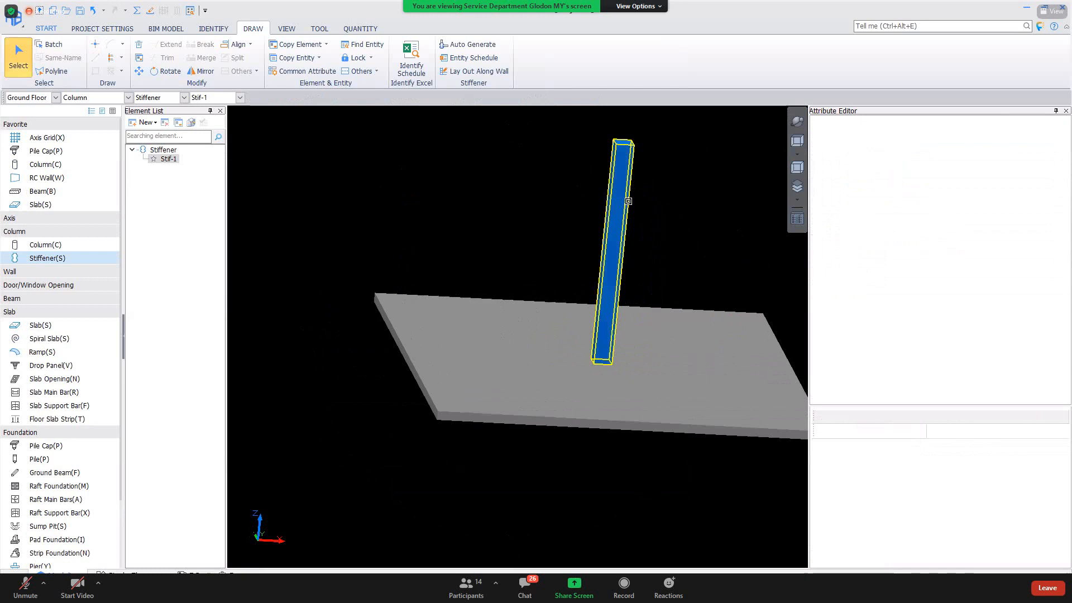
pyautogui.click(107, 29)
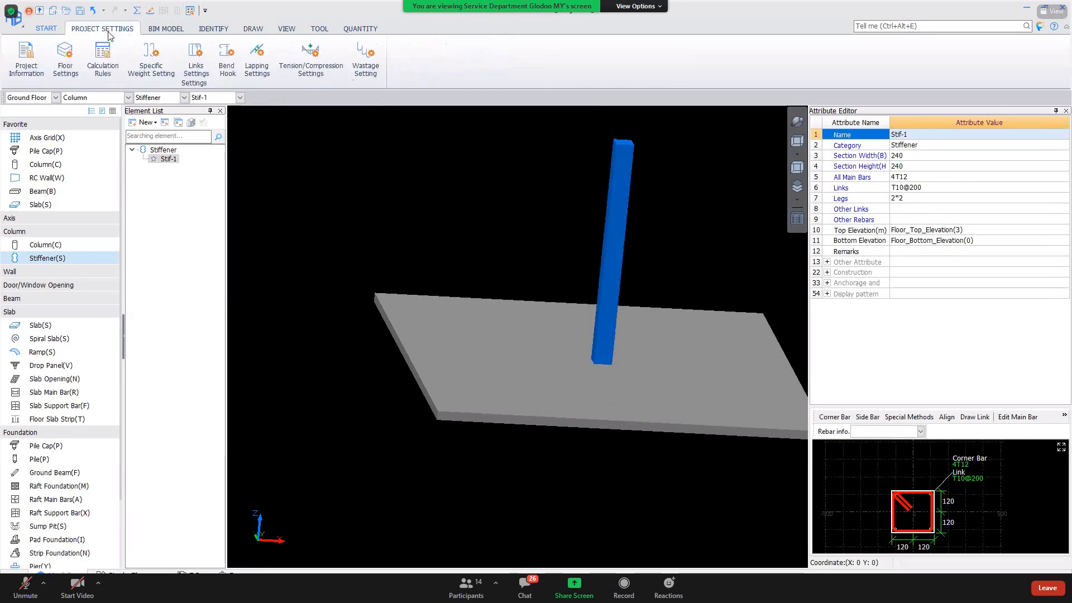
pyautogui.click(99, 61)
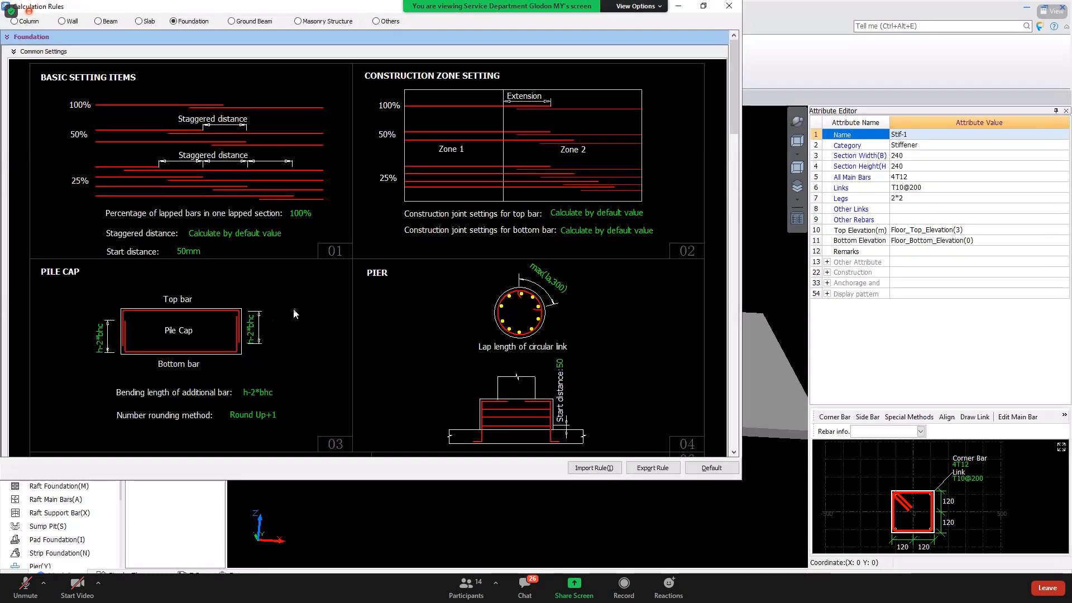
pyautogui.scroll(-5, 299, 290)
pyautogui.scroll(-3, 301, 281)
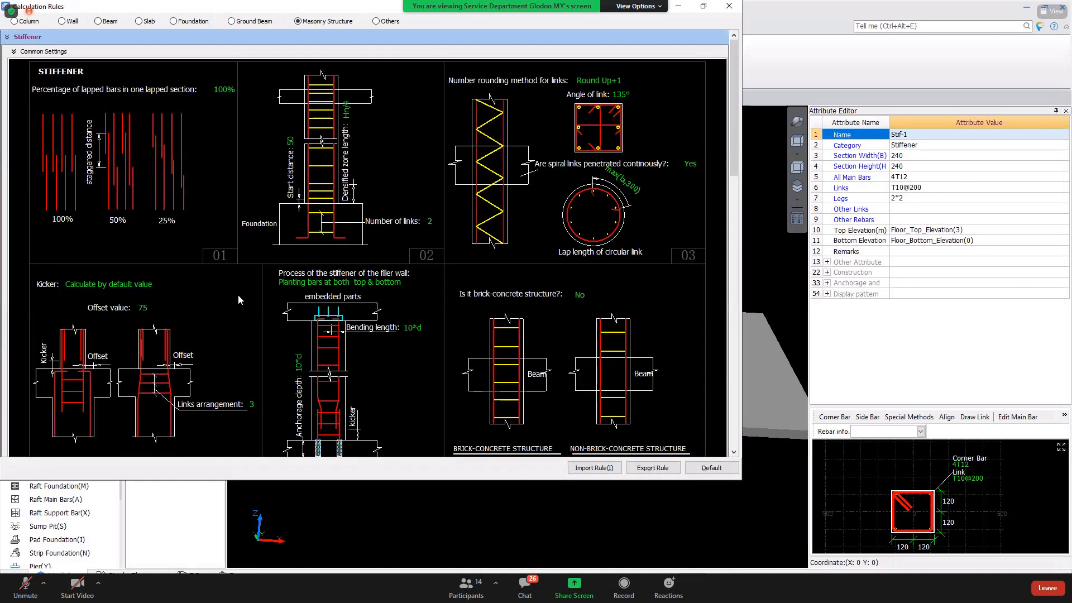
pyautogui.scroll(-5, 246, 283)
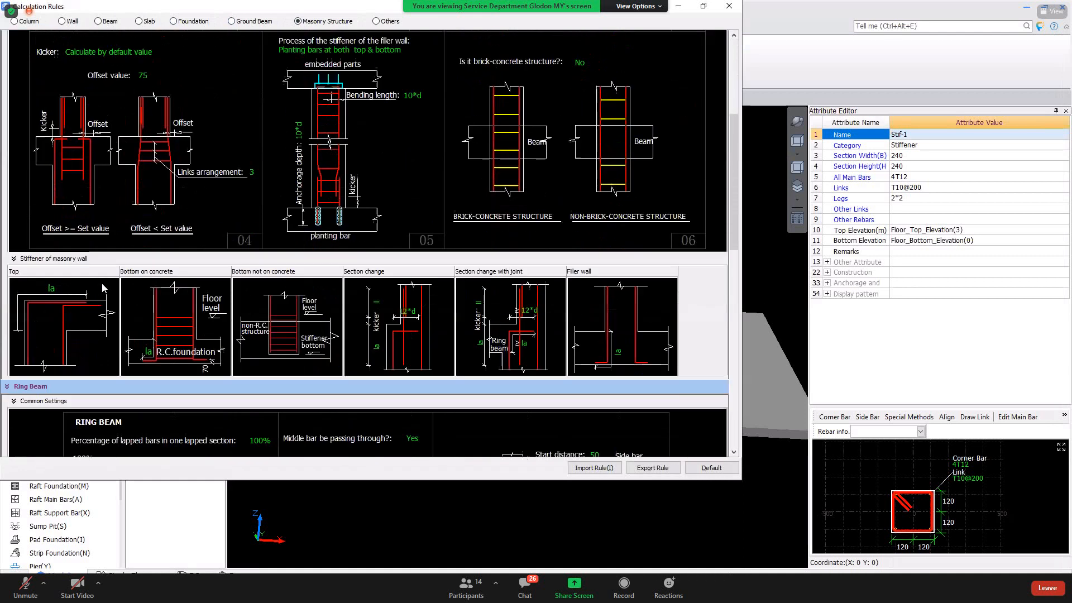
# Keep joint drawing (1) for the top of the masonry wall stiffener and set its anchorage length to 1000.
pyautogui.click(70, 239)
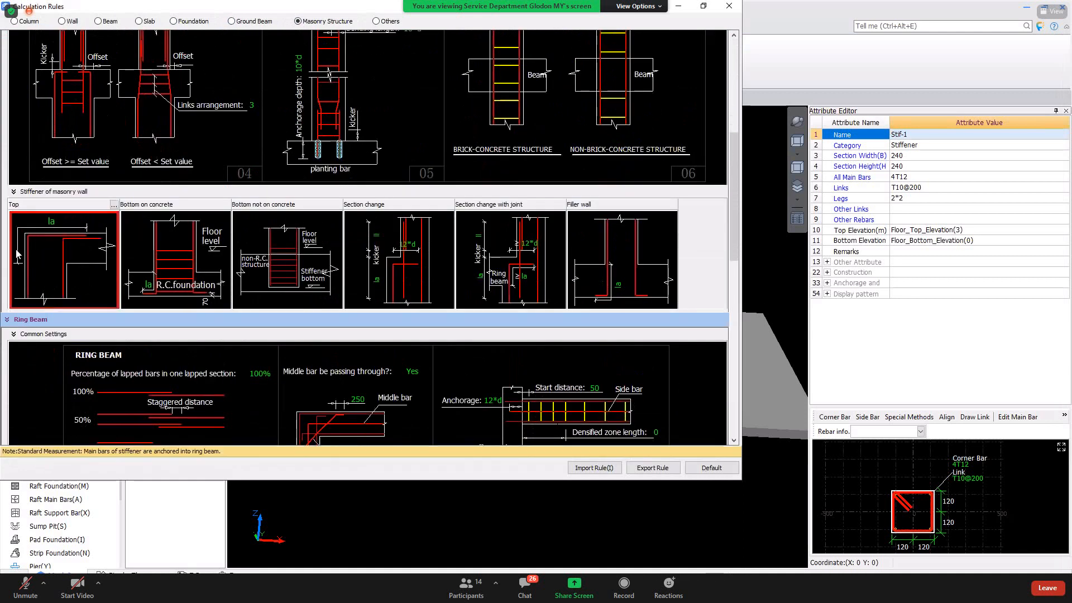
pyautogui.doubleClick(47, 225)
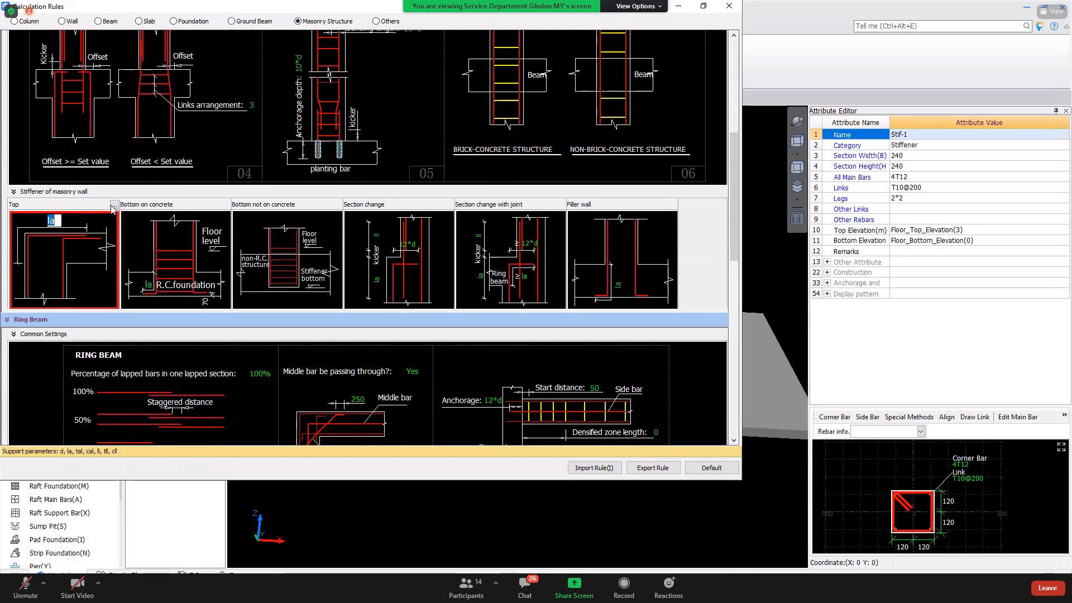
pyautogui.press('Return')
pyautogui.press('Tab')
pyautogui.press('Return')
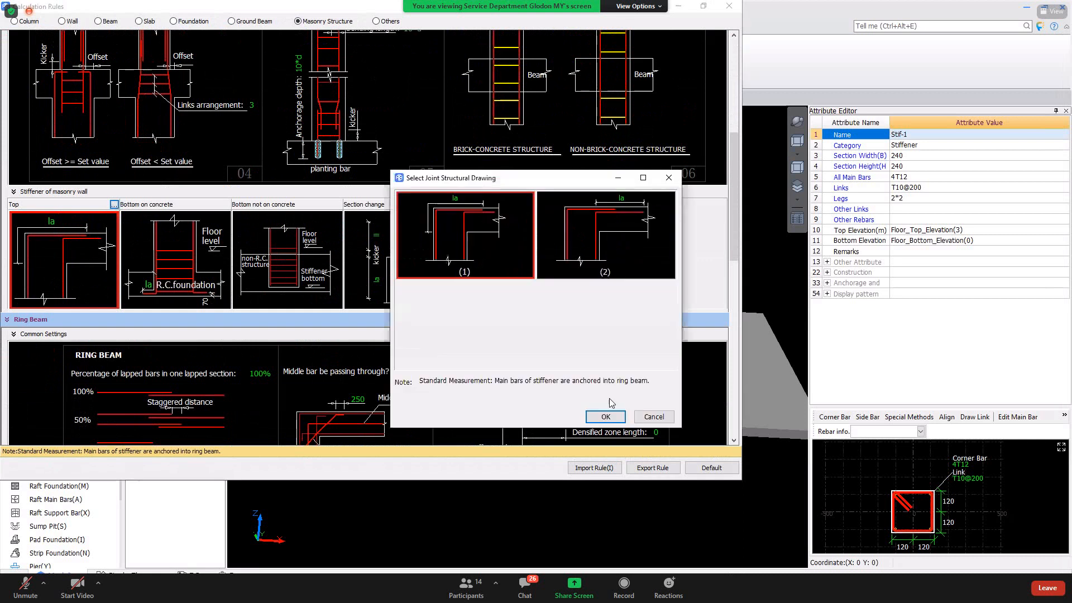
pyautogui.press('Return')
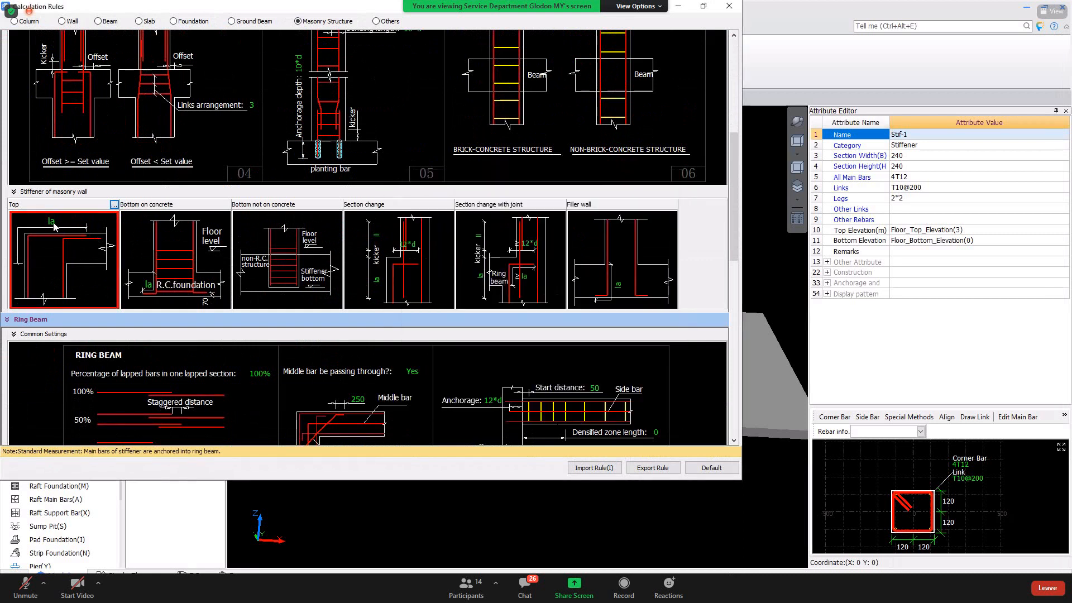
pyautogui.hotkey('shift', 'Tab')
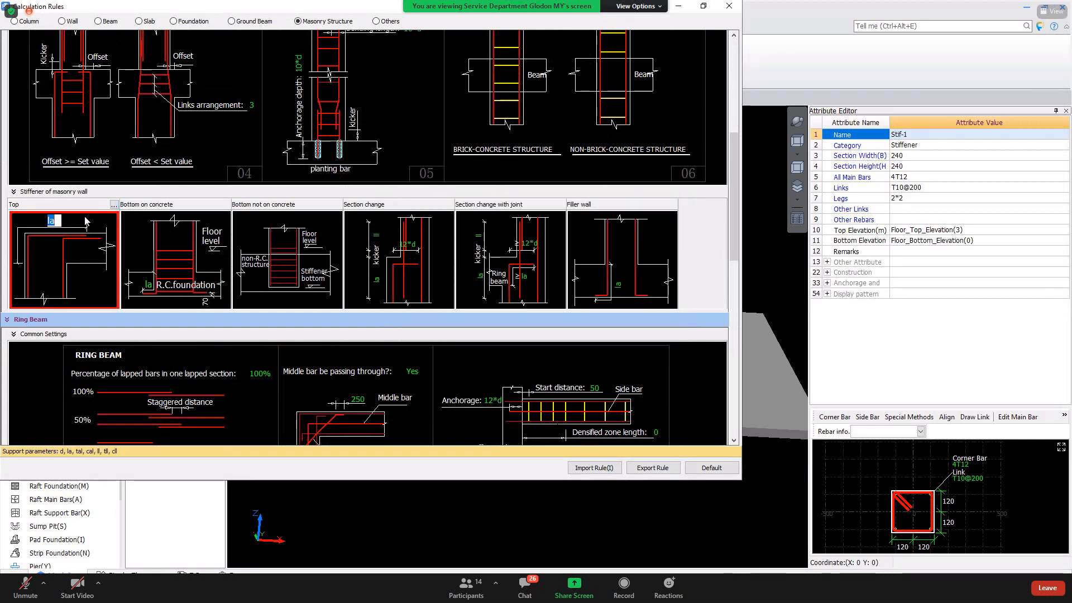
pyautogui.write('1000')
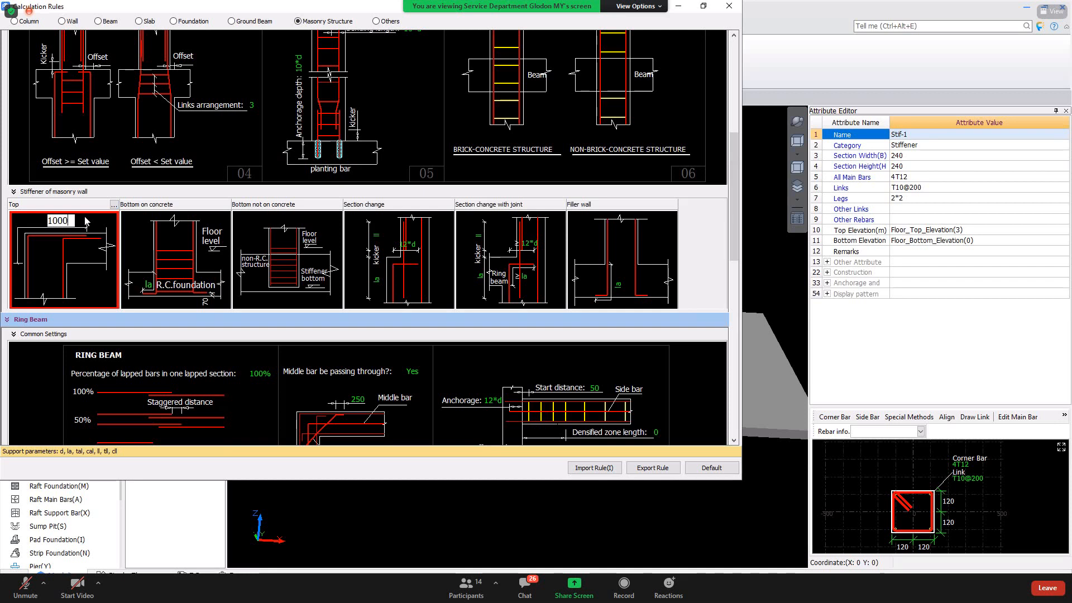
pyautogui.press('Return')
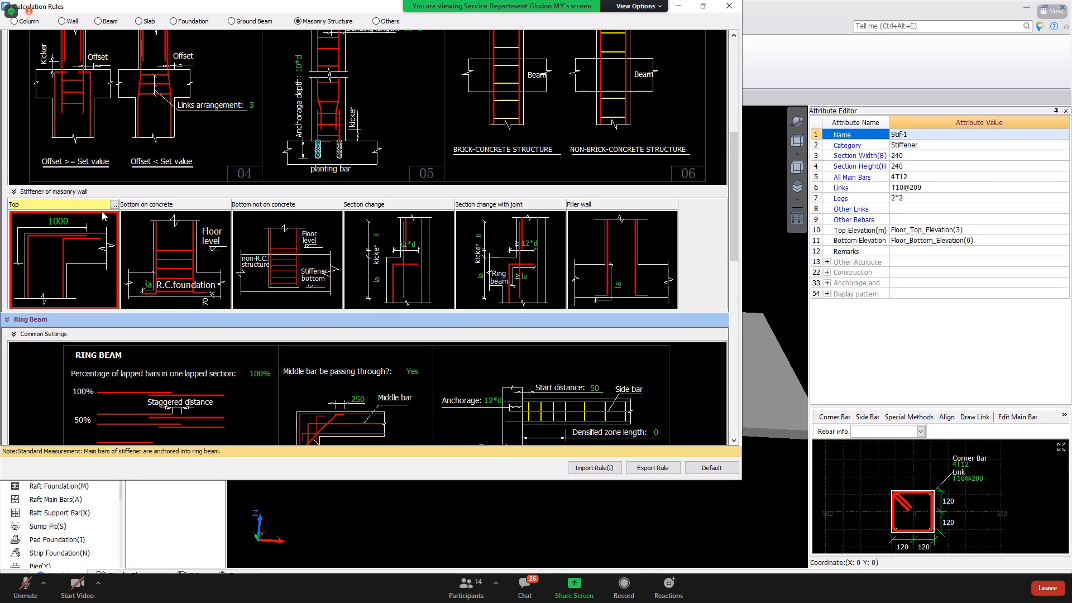
# Set the stiffener's bottom-on-concrete anchorage length to 1000 and close the calculation rules.
pyautogui.click(146, 245)
pyautogui.click(149, 284)
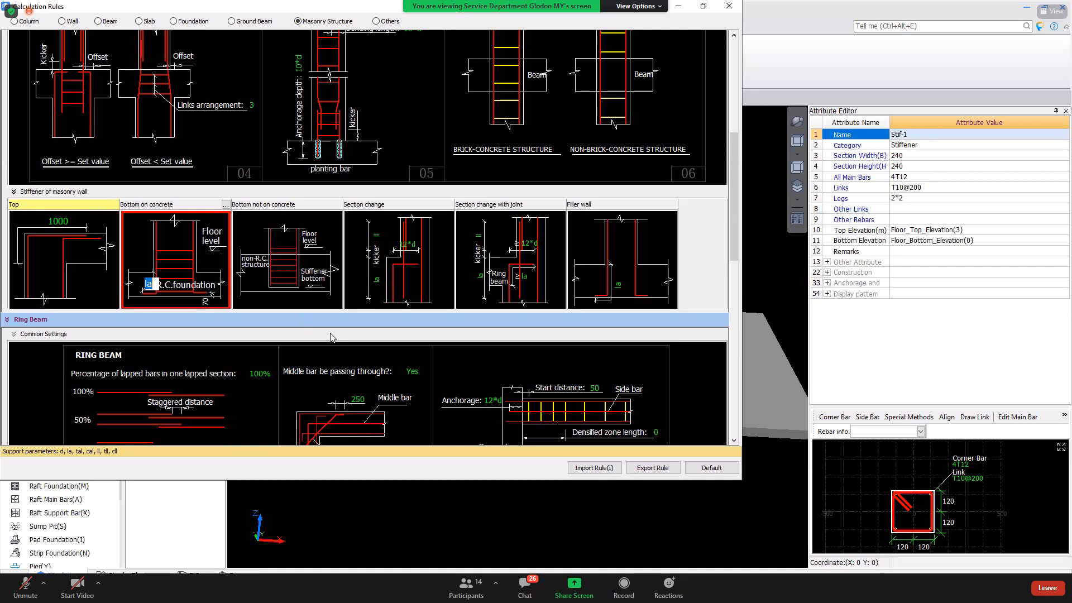
pyautogui.write('1000')
pyautogui.press('Return')
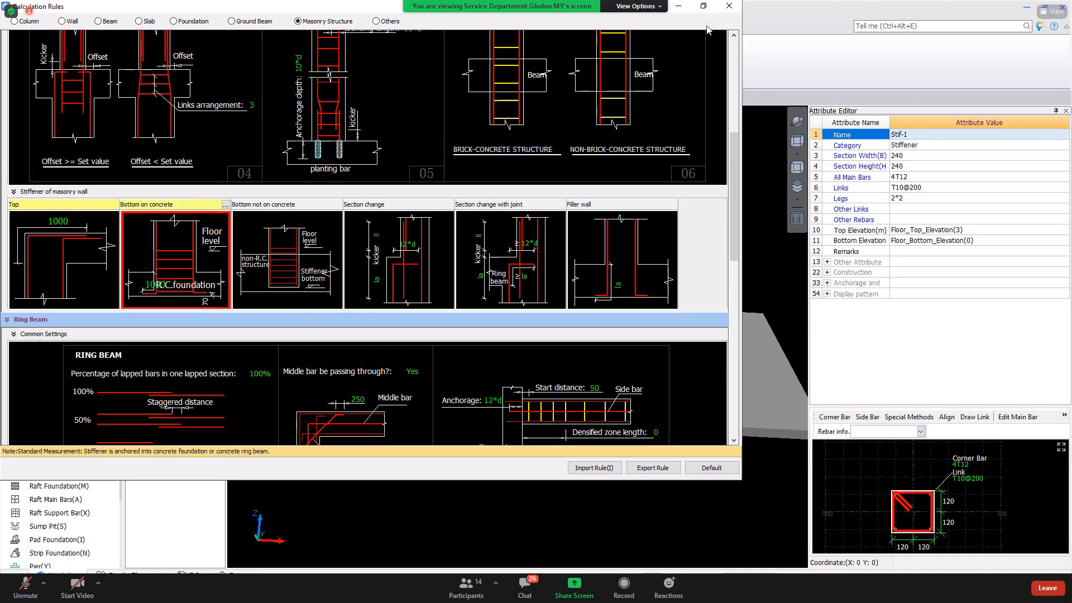
pyautogui.click(729, 5)
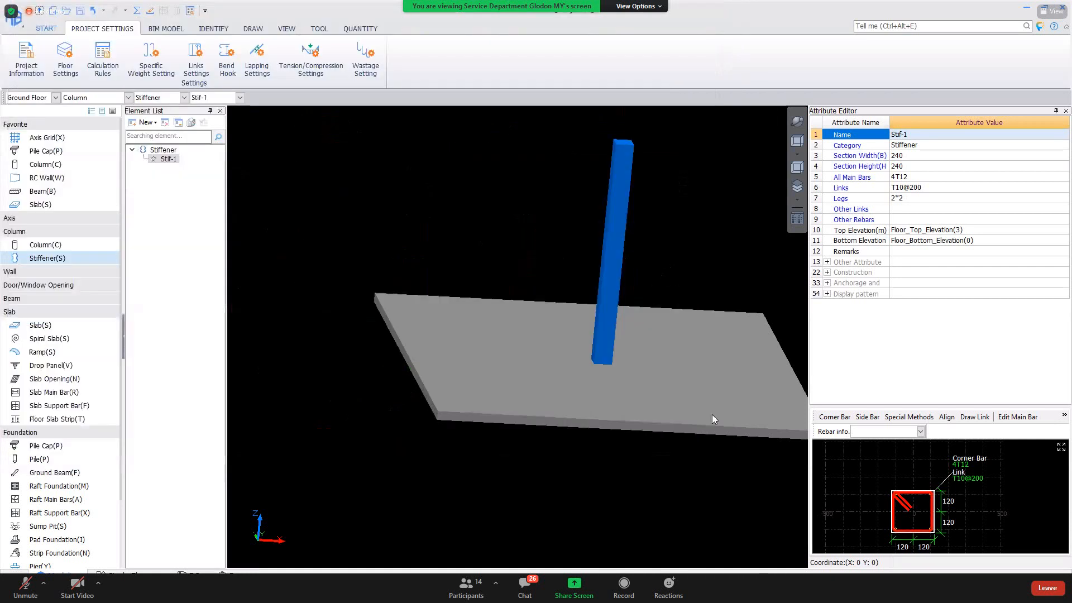
# Calculate the selected stiffener and examine the lines of its rebar calculation details.
pyautogui.rightClick(715, 487)
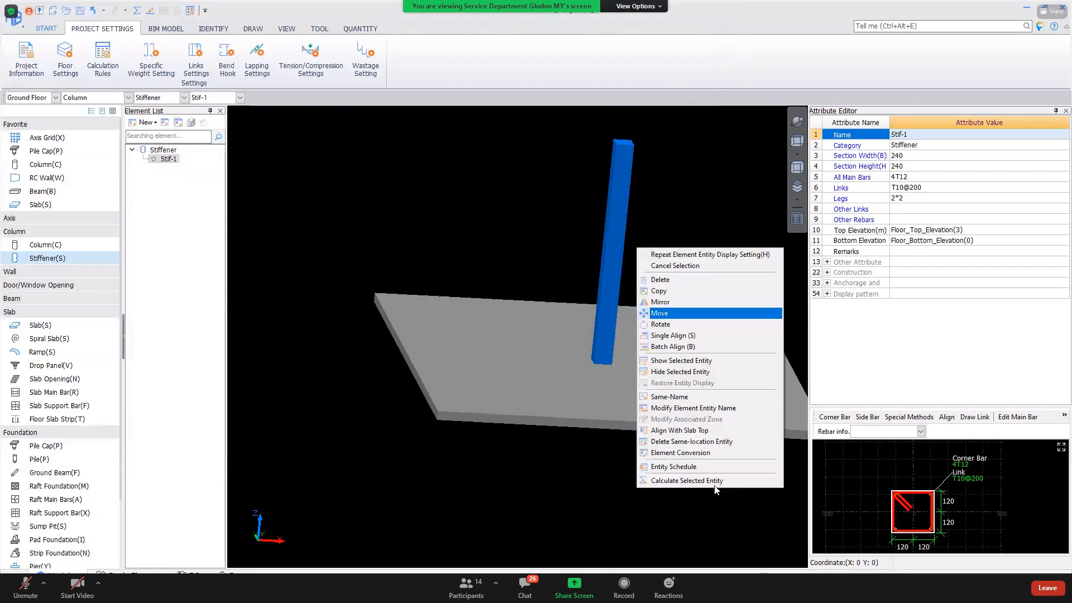
pyautogui.click(715, 482)
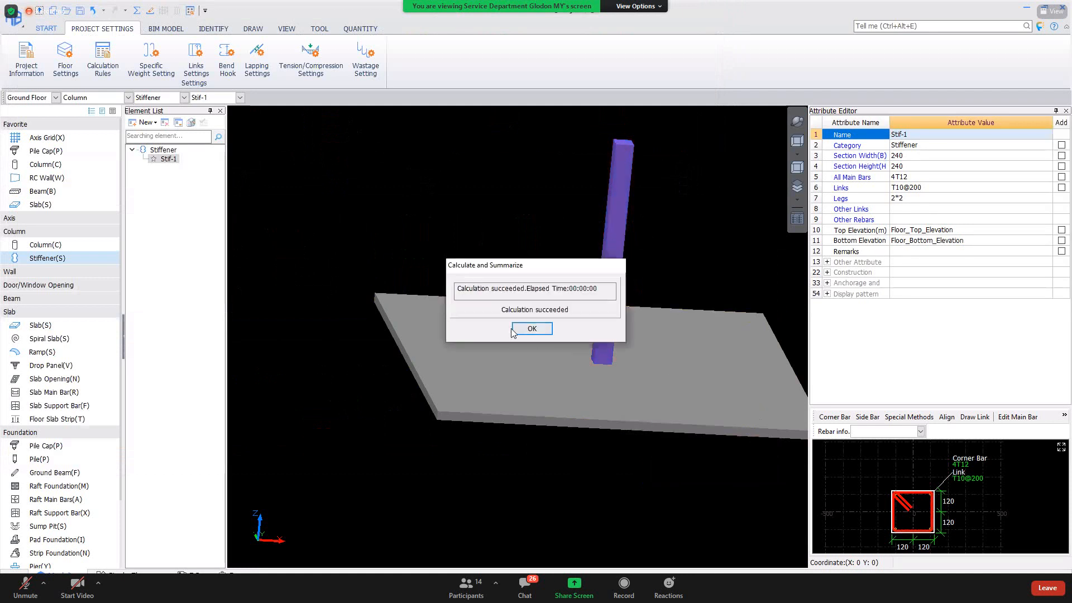
pyautogui.click(532, 328)
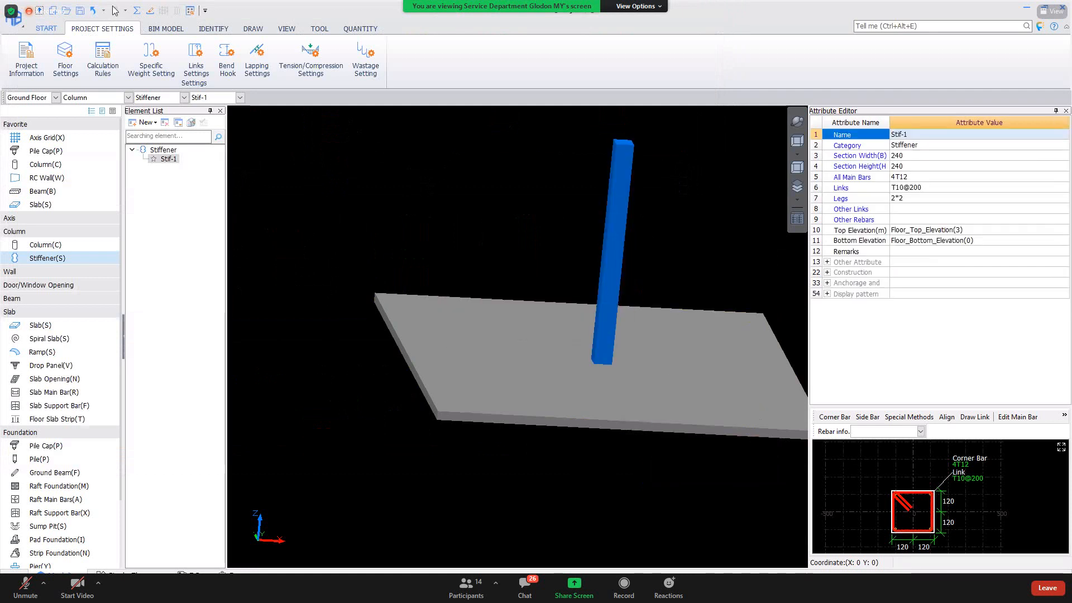
pyautogui.click(151, 11)
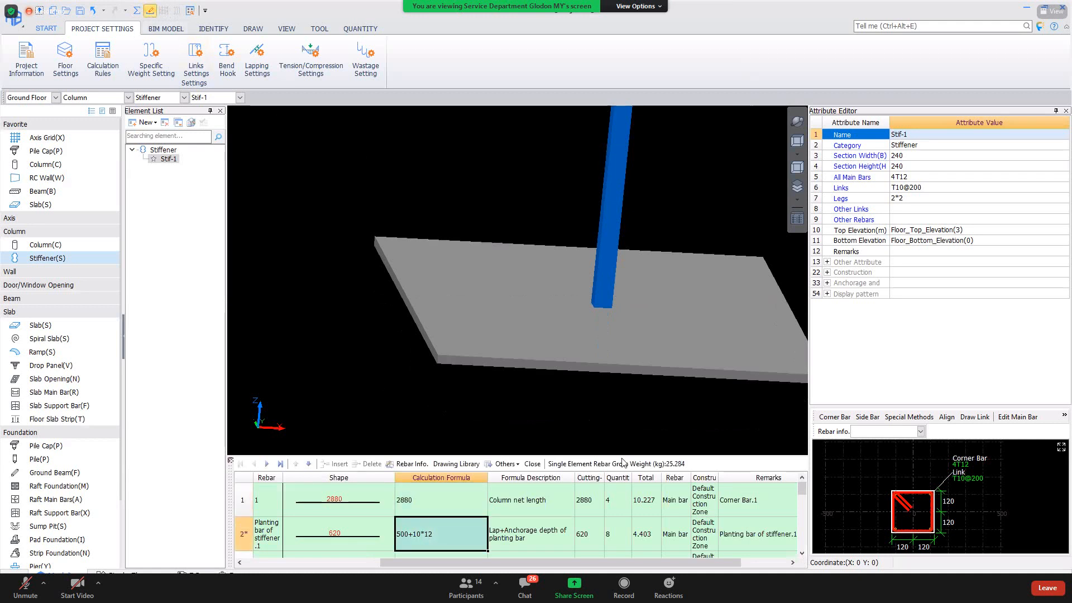
pyautogui.click(693, 524)
pyautogui.scroll(-2, 691, 522)
pyautogui.scroll(1, 691, 523)
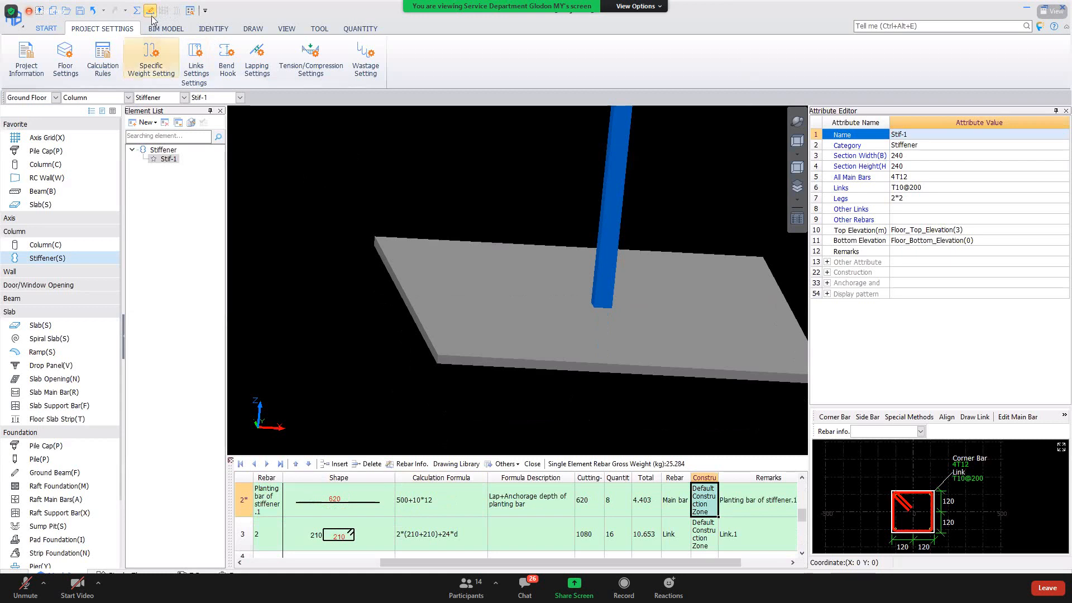
# Review the top and bottom-on-concrete joint details for masonry wall stiffeners in the calculation rules, and close the rules.
pyautogui.click(102, 56)
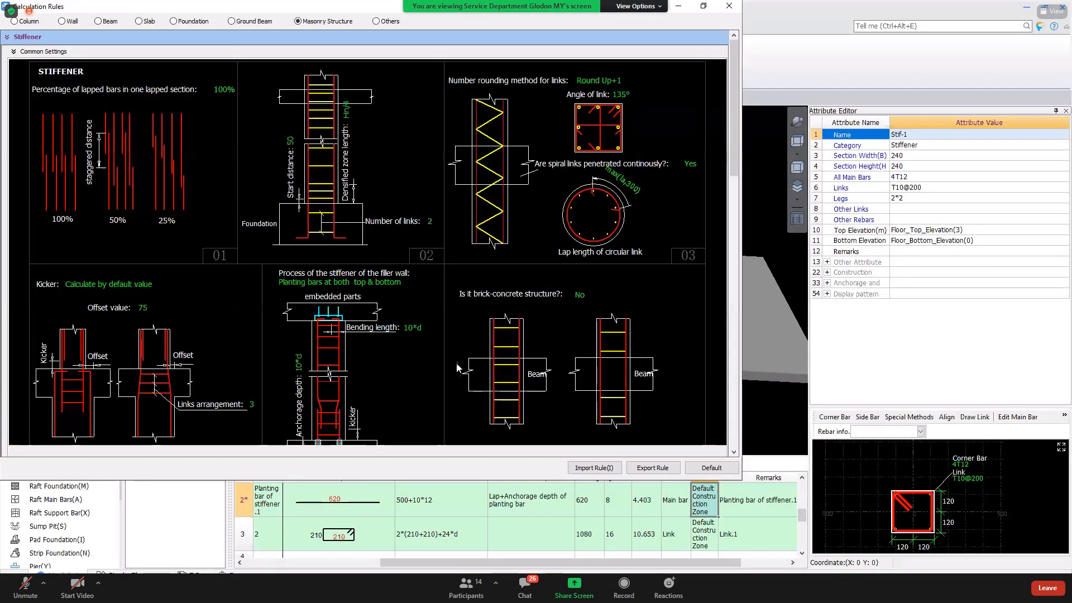
pyautogui.scroll(-10, 469, 368)
pyautogui.scroll(3, 24, 132)
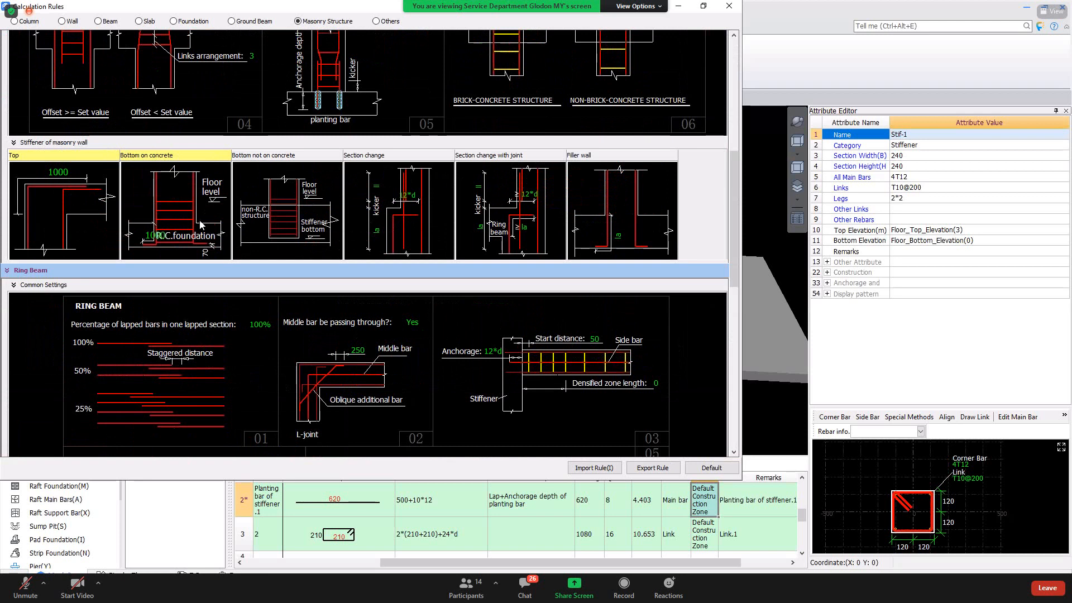
pyautogui.click(205, 213)
pyautogui.click(83, 226)
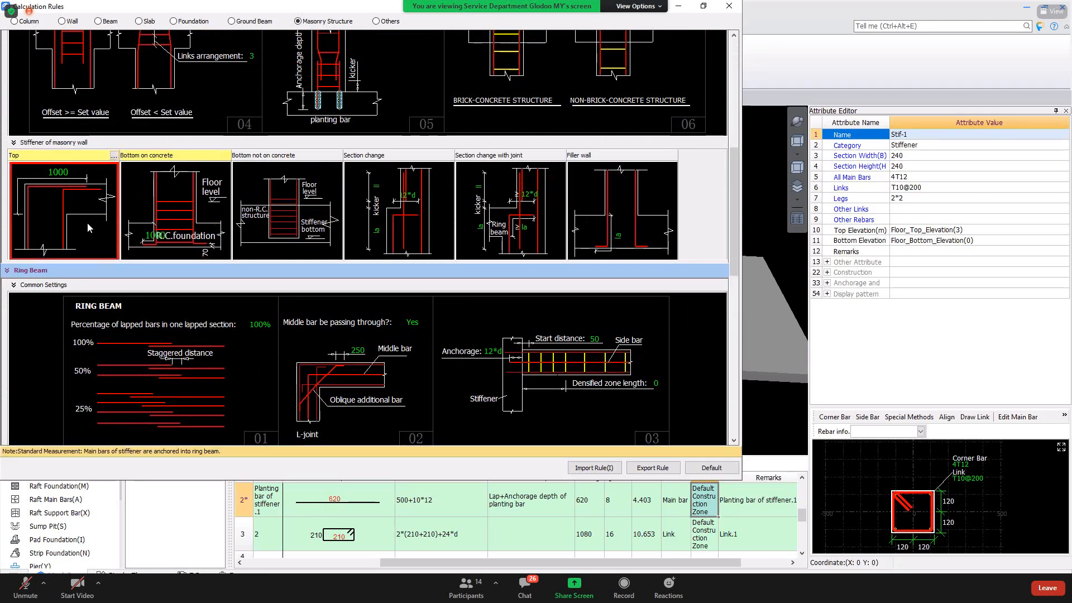
pyautogui.click(728, 6)
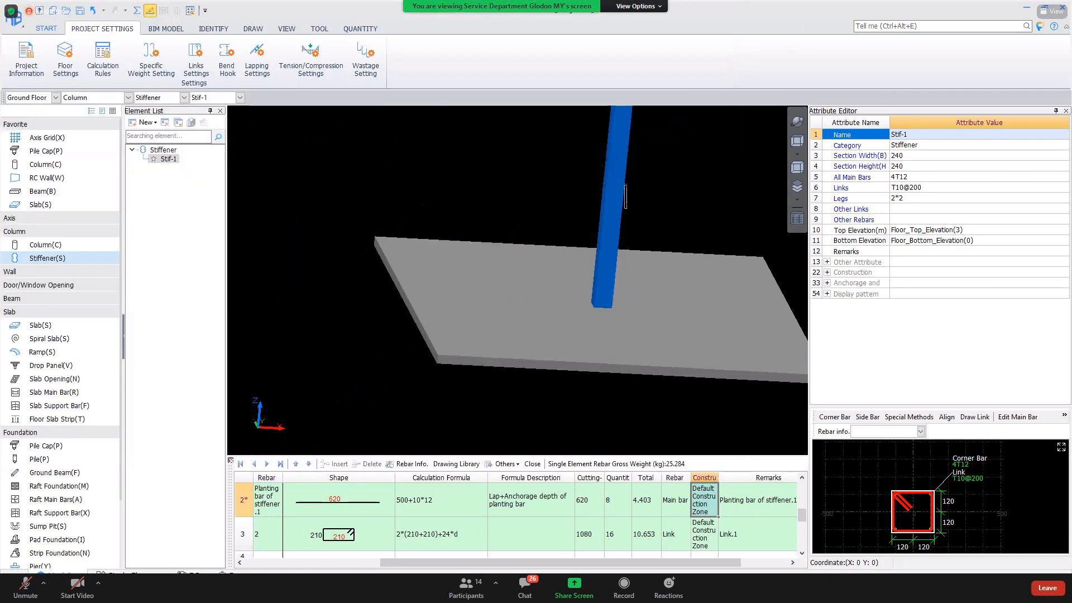
# Switch to the beam category and delete the strip foundations crossing above the slab near the stiffener.
pyautogui.click(51, 192)
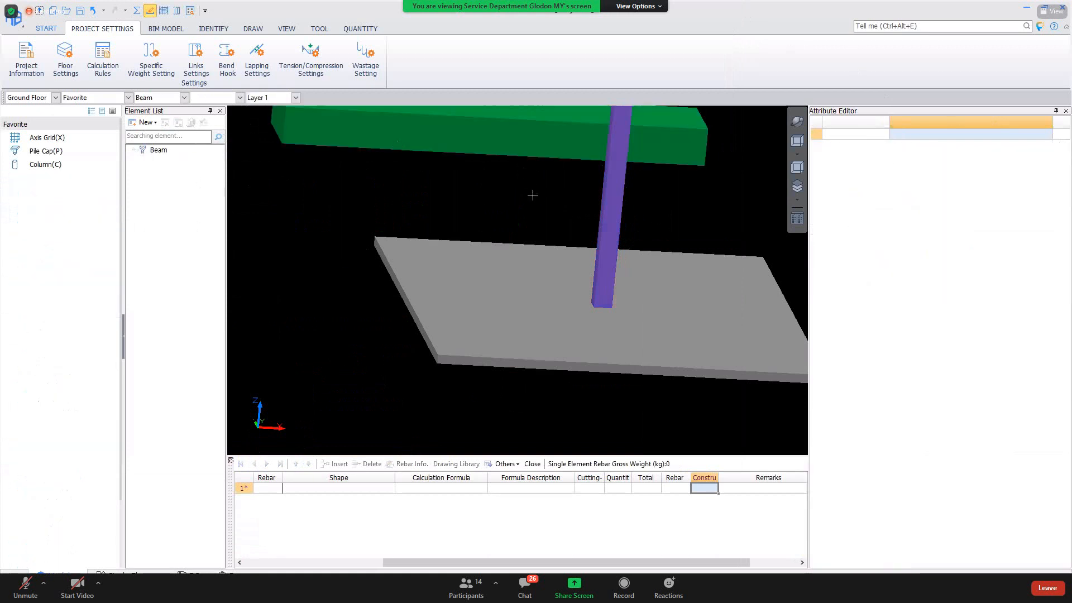
pyautogui.click(458, 159)
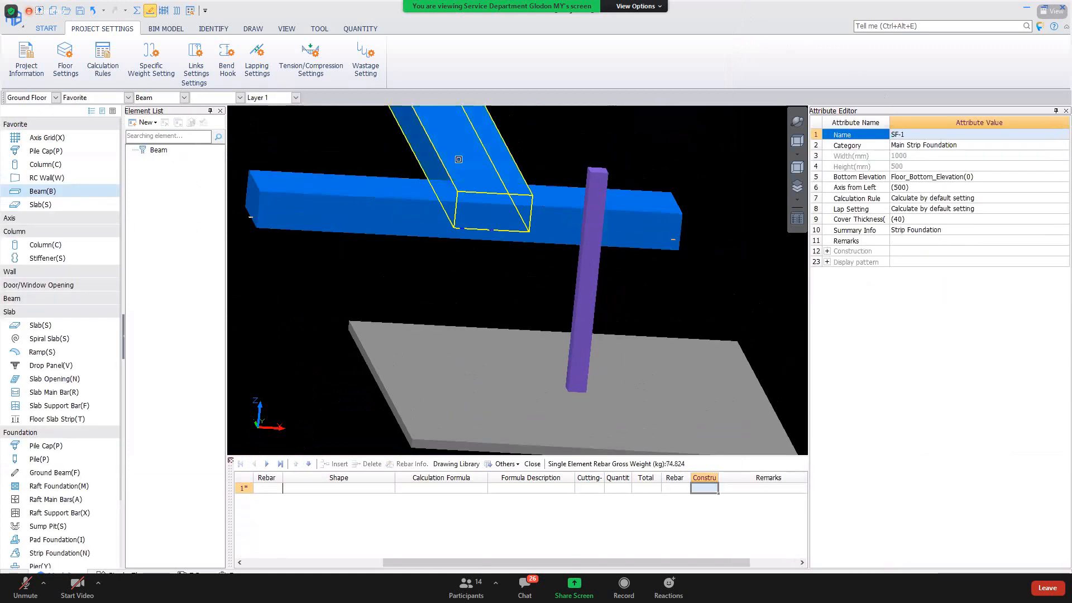
pyautogui.press('Delete')
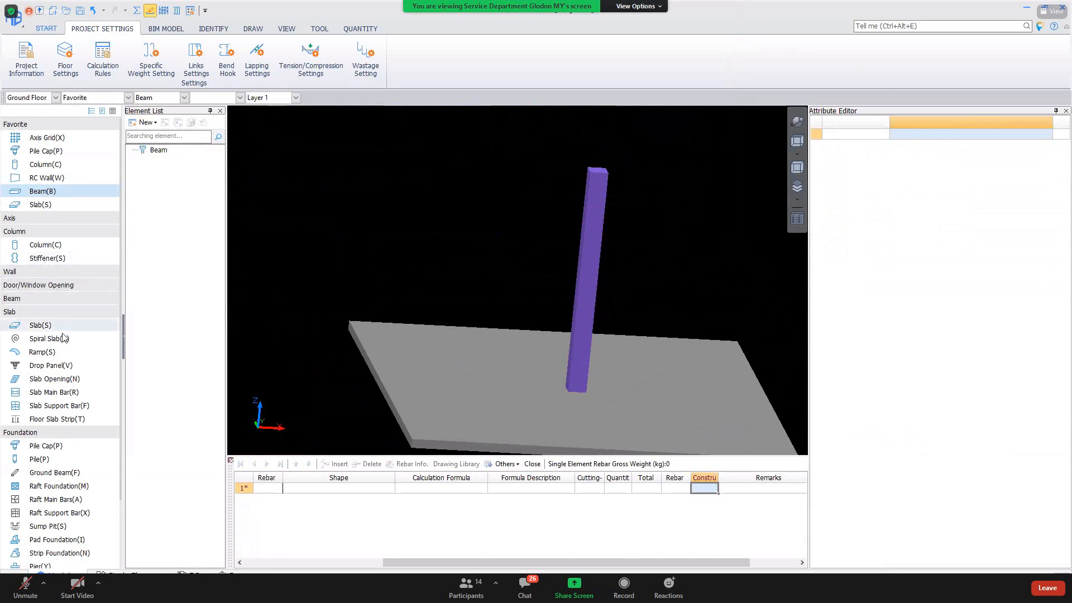
# Create a new ring beam element and try to set its start top elevation to Floor_Top_Elevation in plan view.
pyautogui.click(50, 299)
pyautogui.click(50, 324)
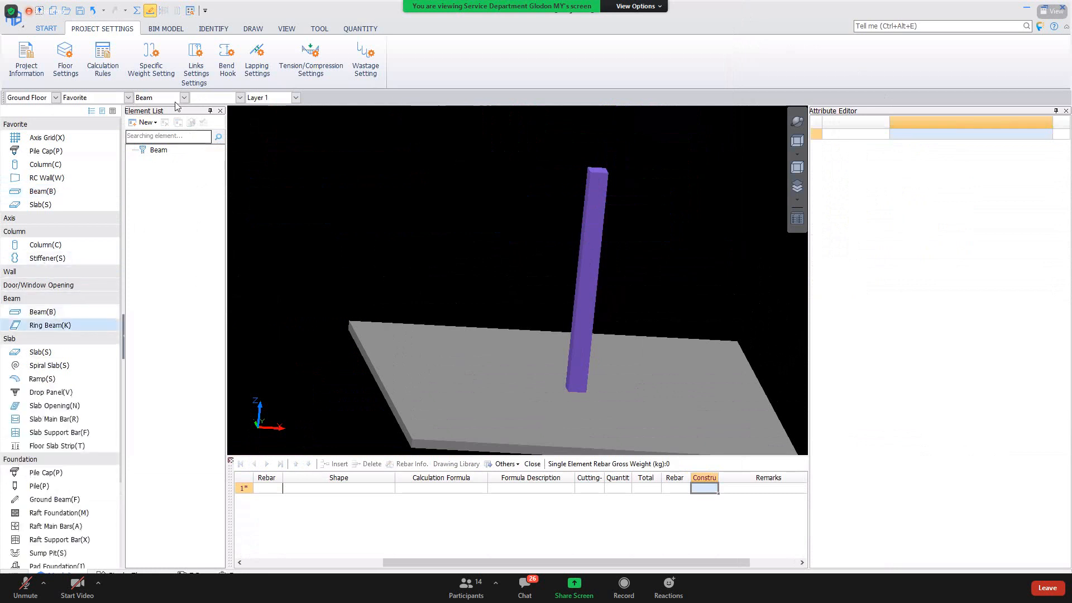
pyautogui.click(147, 122)
pyautogui.click(173, 132)
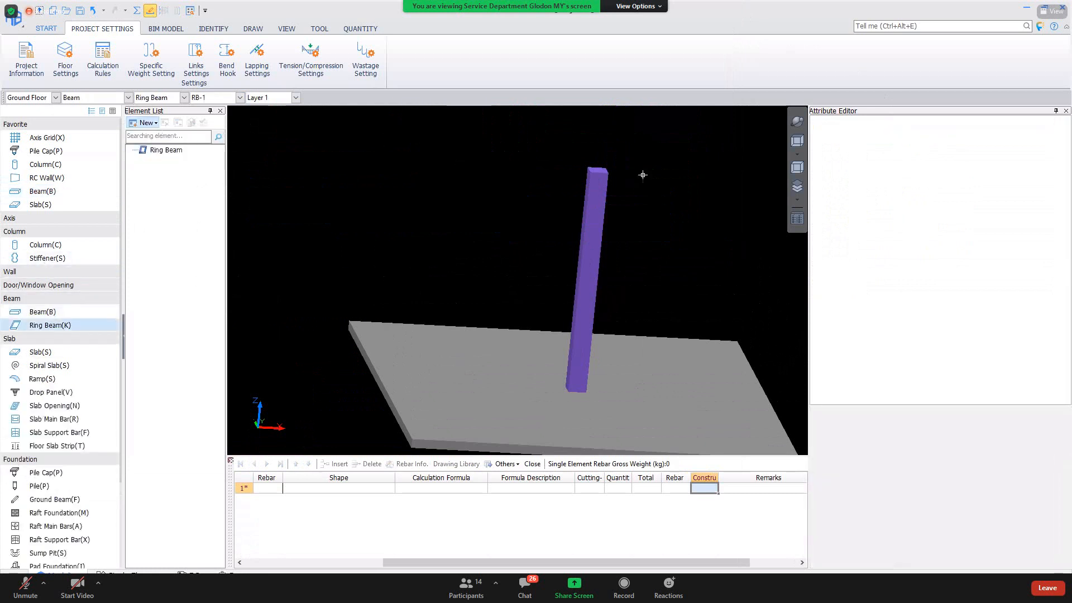
pyautogui.click(798, 141)
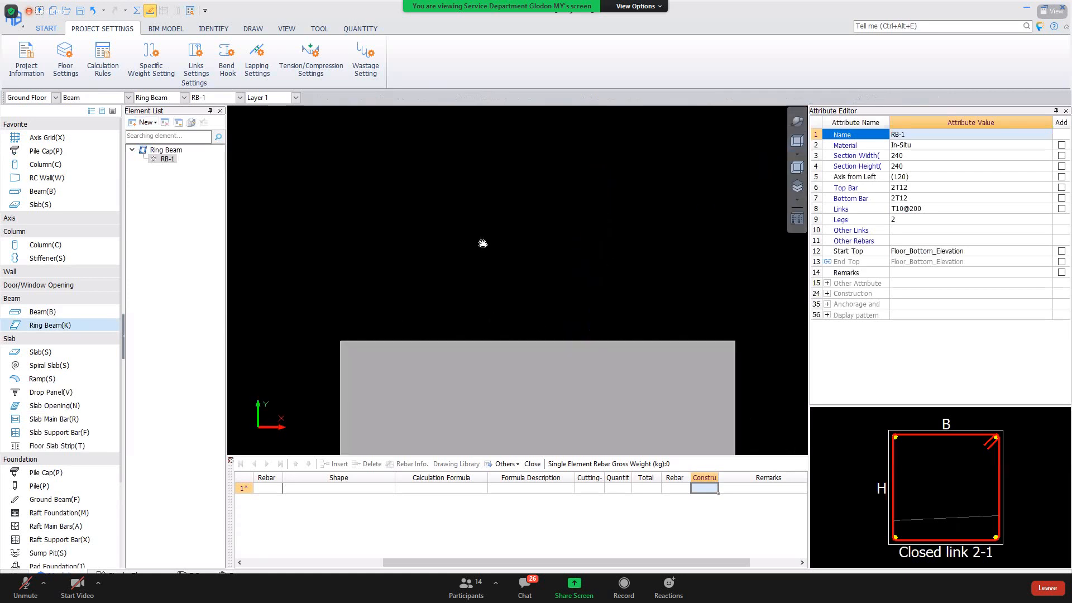
pyautogui.click(1032, 252)
pyautogui.click(1047, 251)
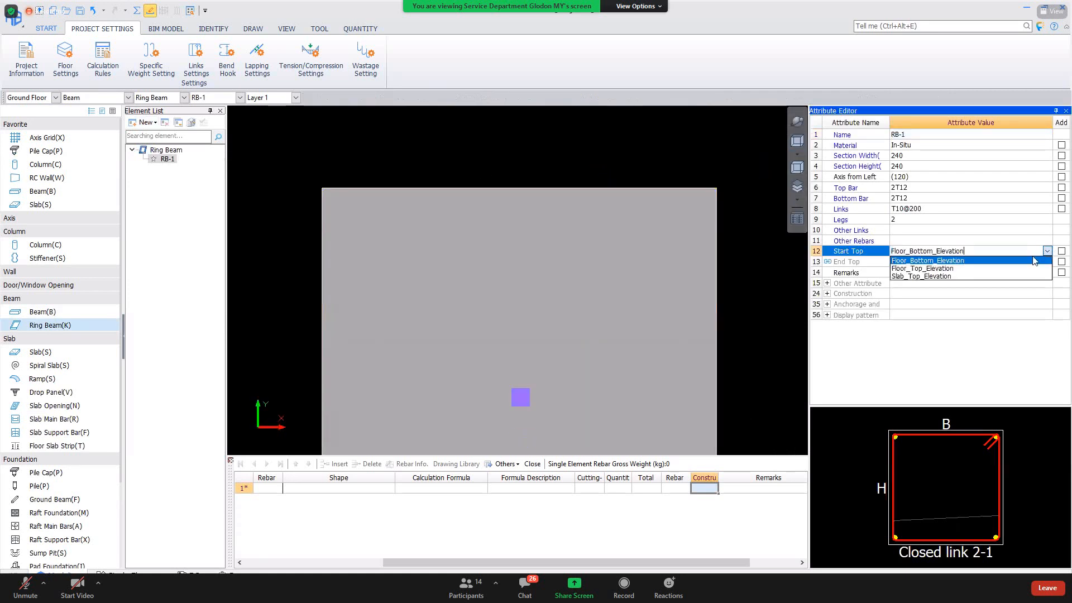
pyautogui.click(975, 267)
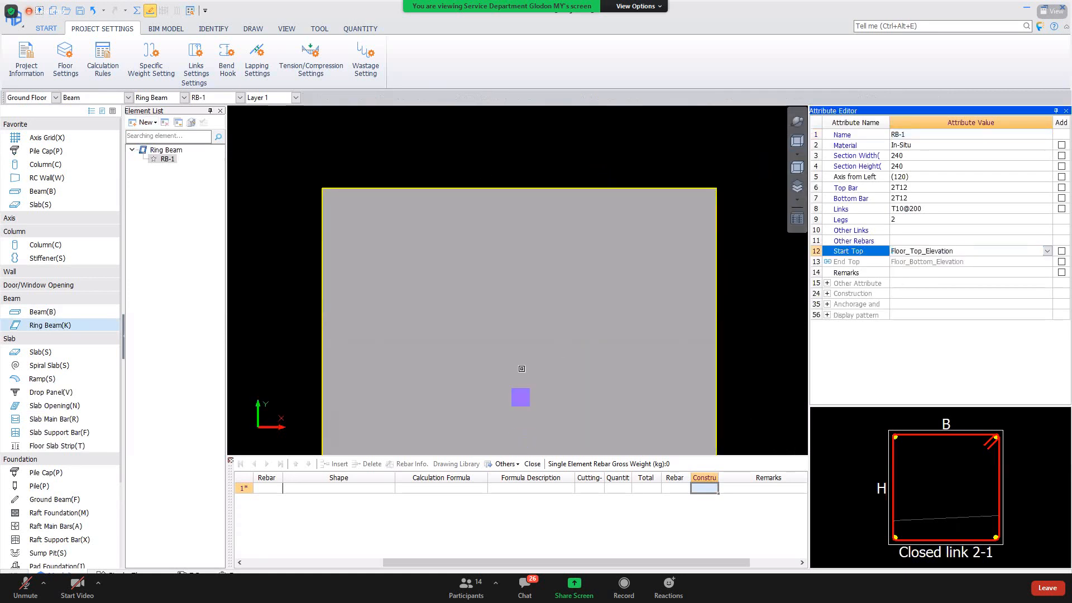
# Draw the ring beam horizontally from the stiffener's centre and stretch it through to the other side of the stiffener.
pyautogui.rightClick(521, 369)
pyautogui.click(528, 403)
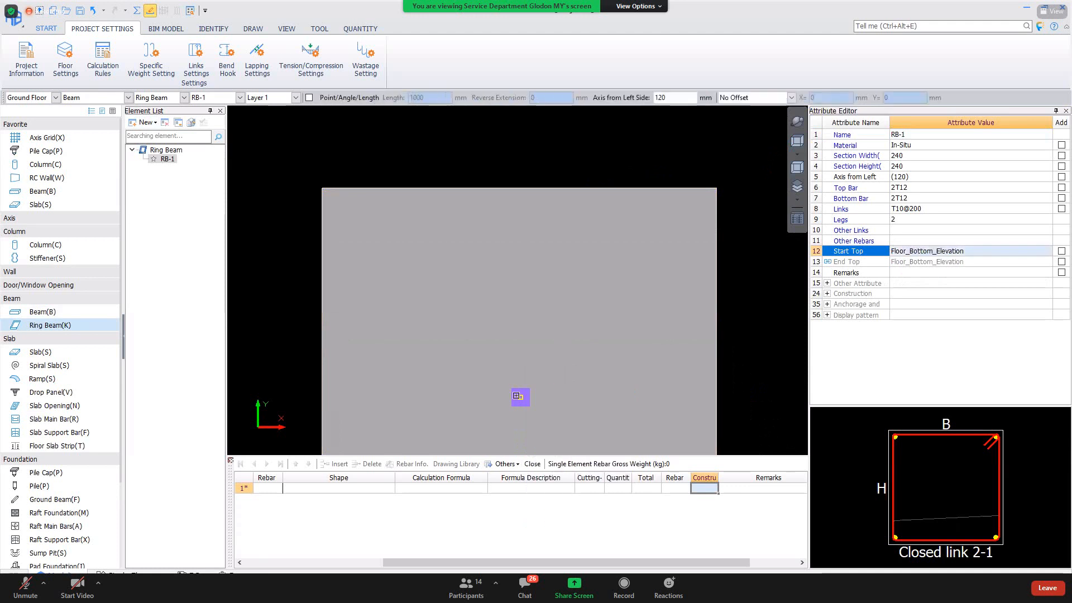
pyautogui.click(519, 397)
pyautogui.click(425, 396)
pyautogui.rightClick(425, 396)
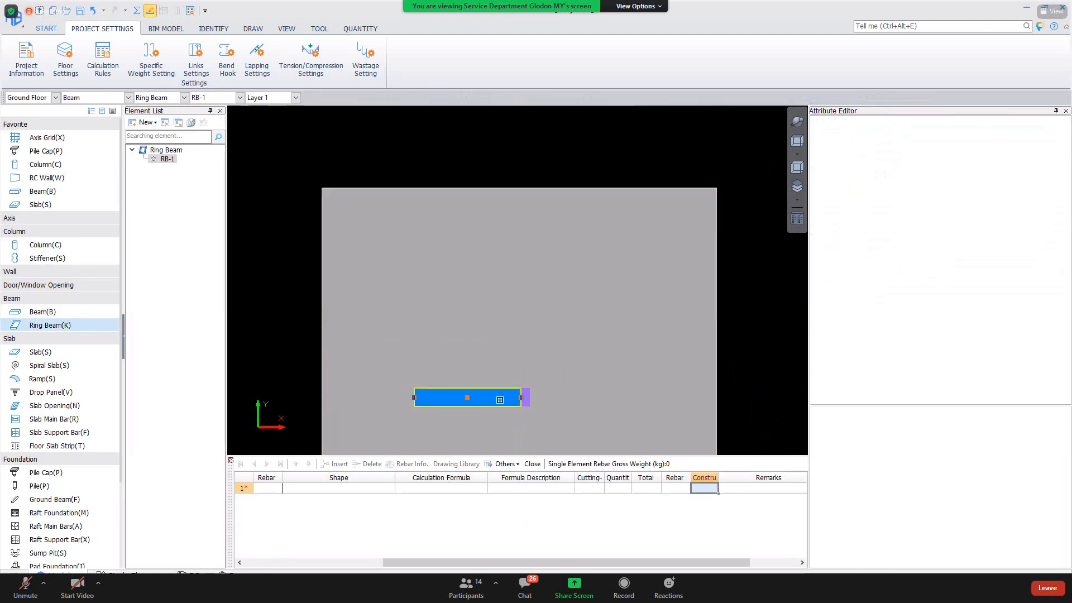
pyautogui.click(463, 397)
pyautogui.moveTo(527, 397)
pyautogui.mouseDown()
pyautogui.moveTo(621, 396)
pyautogui.moveTo(581, 291)
pyautogui.mouseUp()
pyautogui.rightClick(609, 386)
pyautogui.click(642, 285)
# Set the start top elevation of the drawn ring beam to Floor_Top_Elevation.
pyautogui.click(963, 254)
pyautogui.click(963, 254)
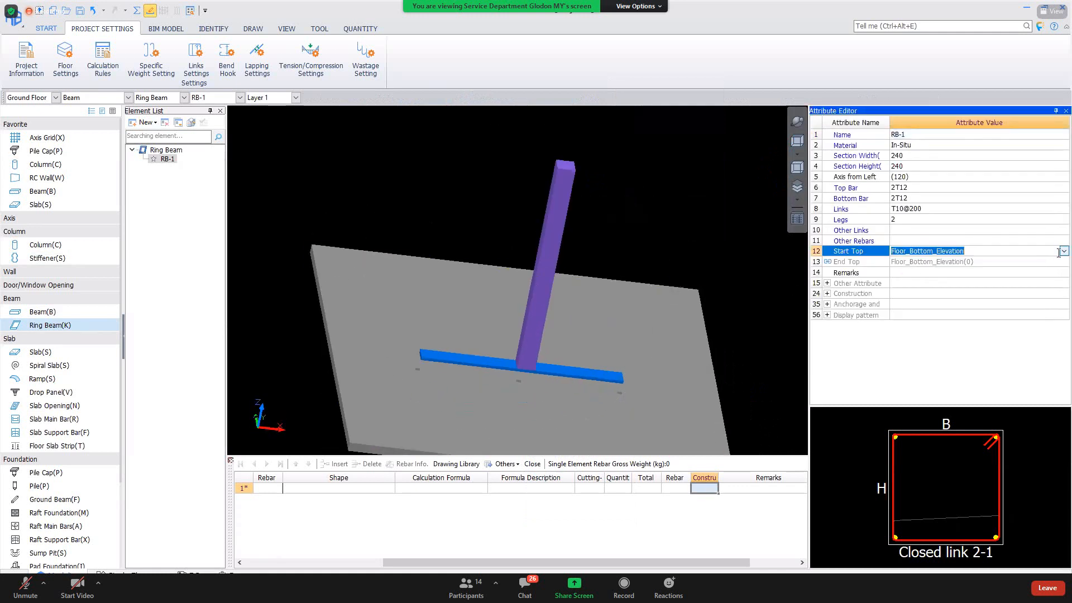
pyautogui.click(964, 255)
pyautogui.click(970, 270)
pyautogui.click(924, 302)
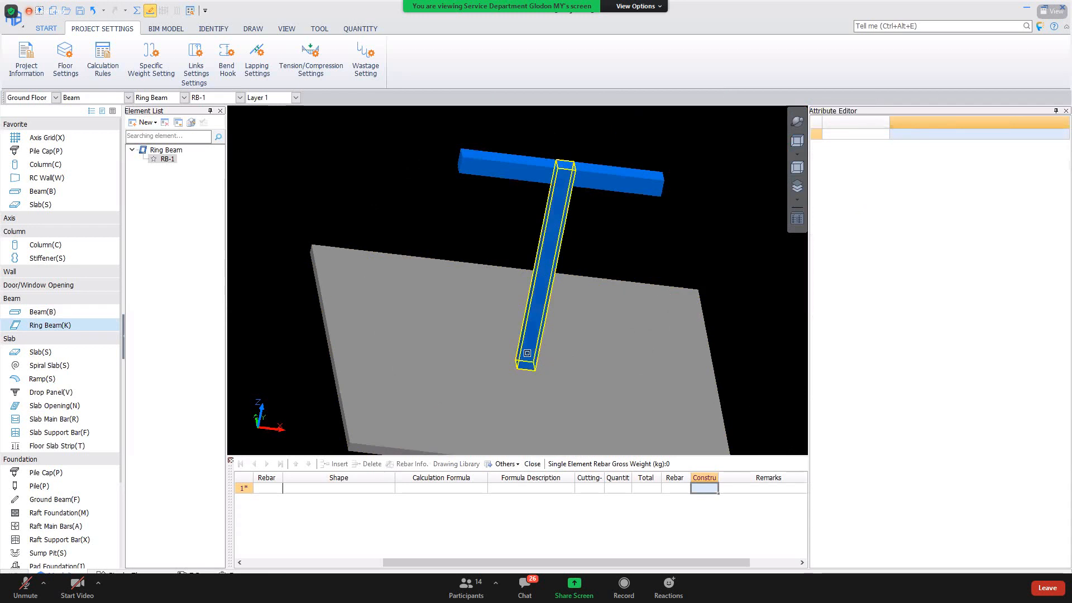
pyautogui.click(587, 344)
pyautogui.rightClick(587, 344)
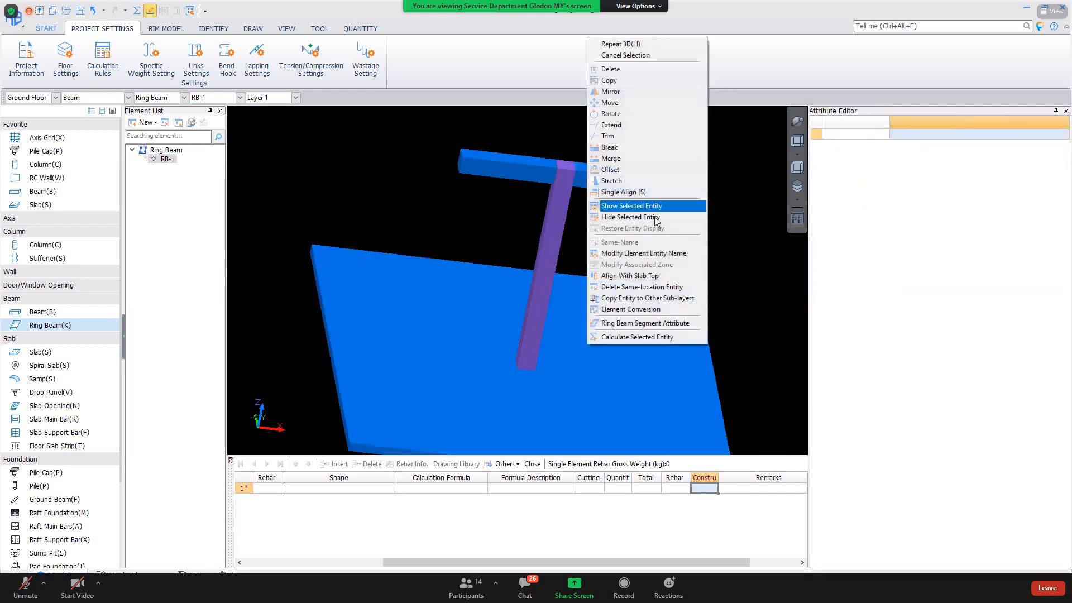
pyautogui.press('Escape')
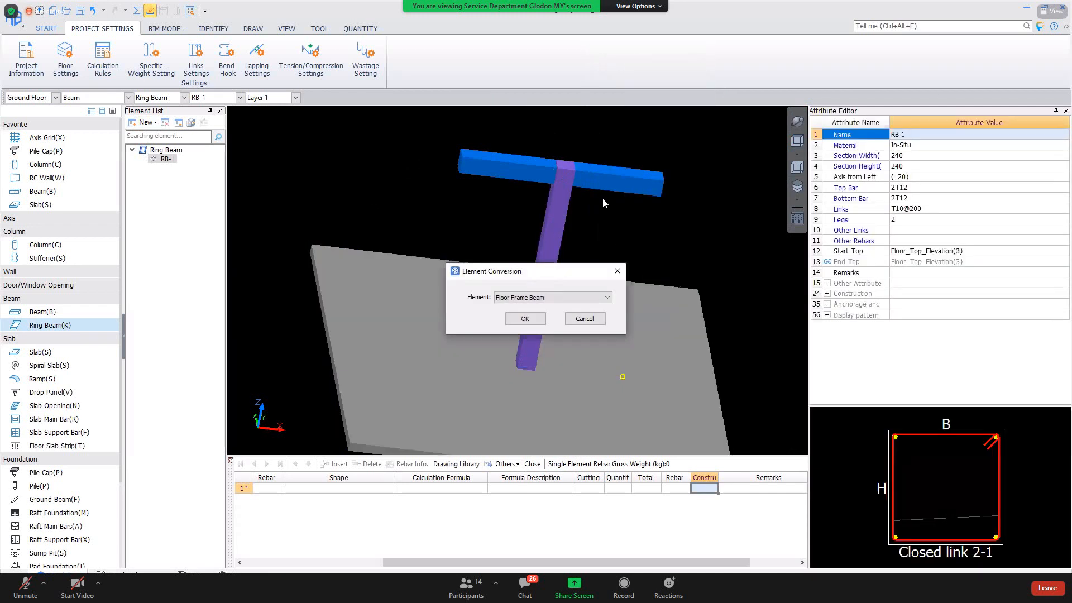
pyautogui.click(585, 299)
pyautogui.click(627, 296)
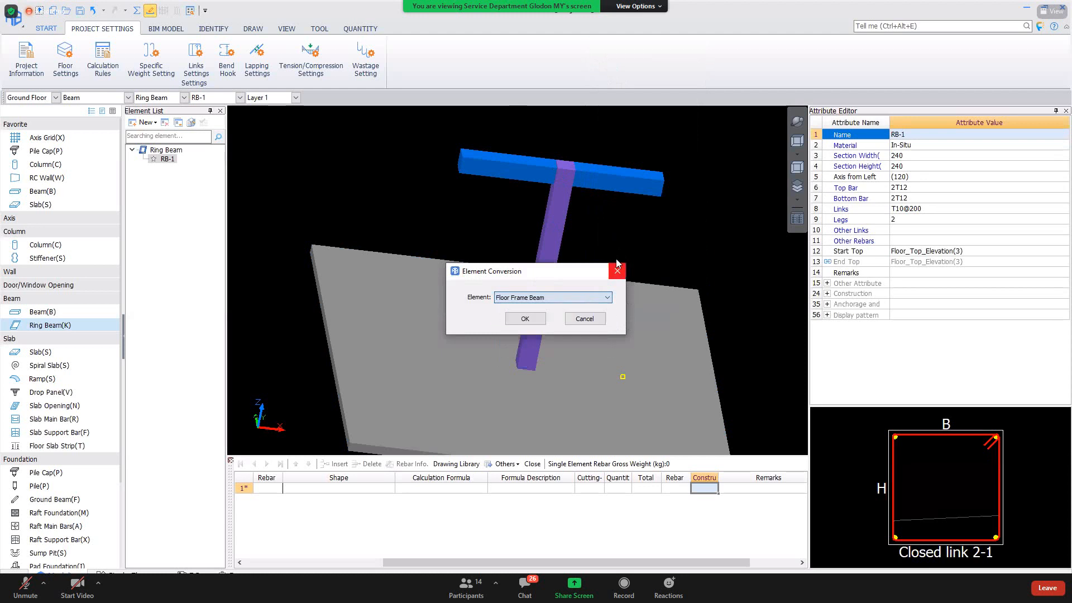
pyautogui.click(618, 272)
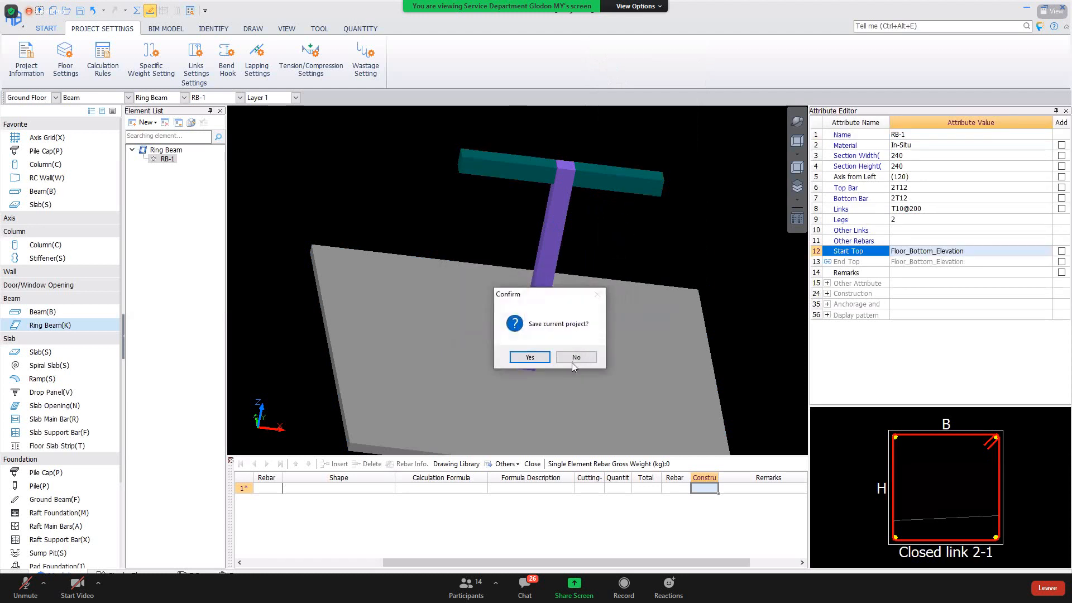
pyautogui.click(576, 357)
pyautogui.click(602, 356)
pyautogui.rightClick(602, 355)
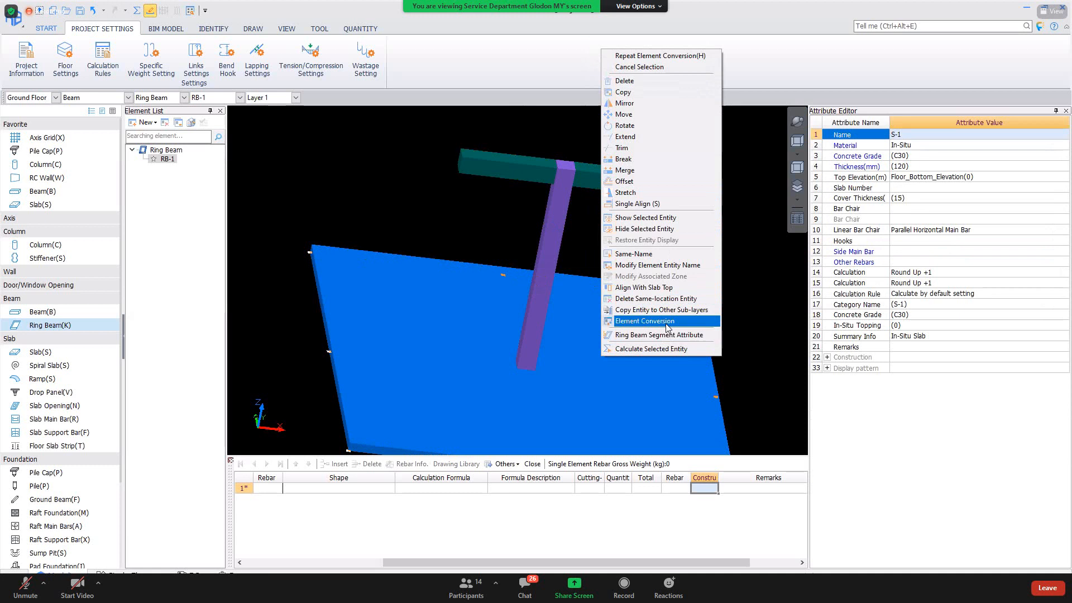
pyautogui.press('Escape')
pyautogui.click(543, 270)
pyautogui.rightClick(597, 333)
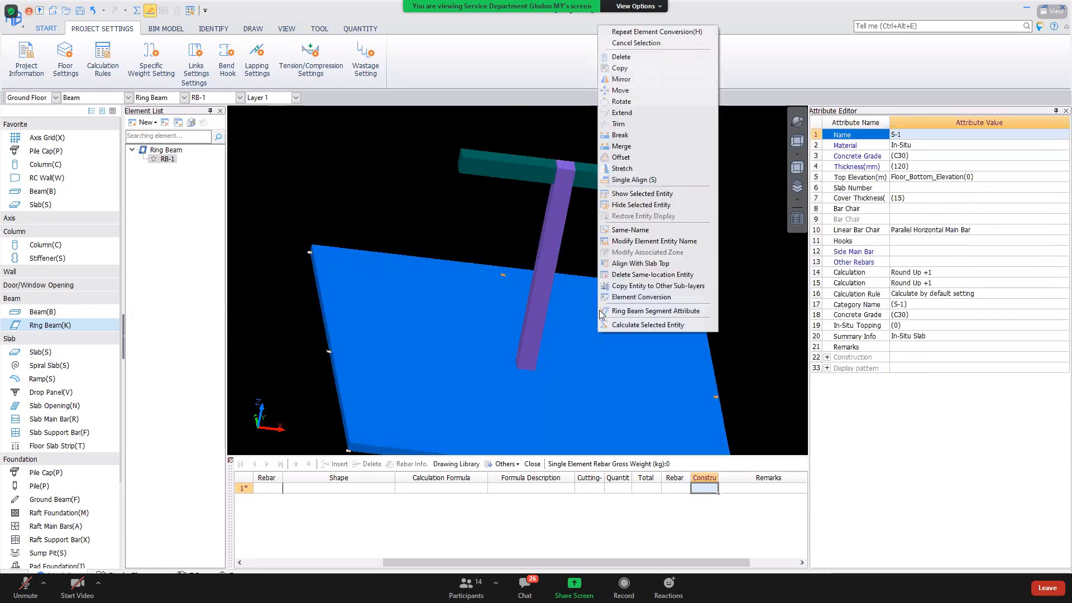
pyautogui.click(641, 302)
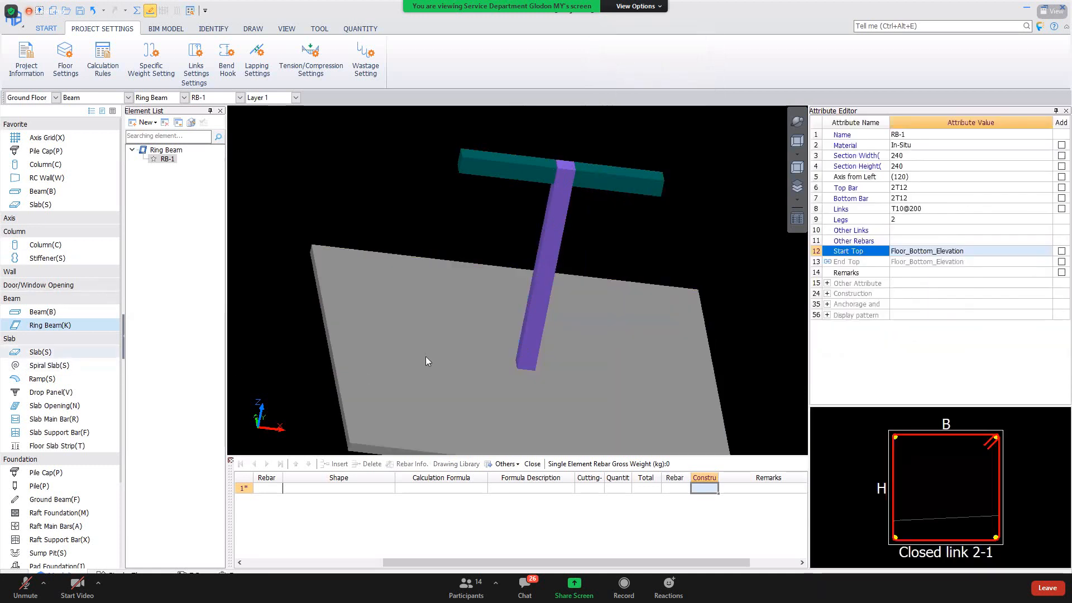
# Convert the slab under the stiffener to a Raft Foundation and turn on the display of raft foundations.
pyautogui.click(433, 349)
pyautogui.rightClick(443, 336)
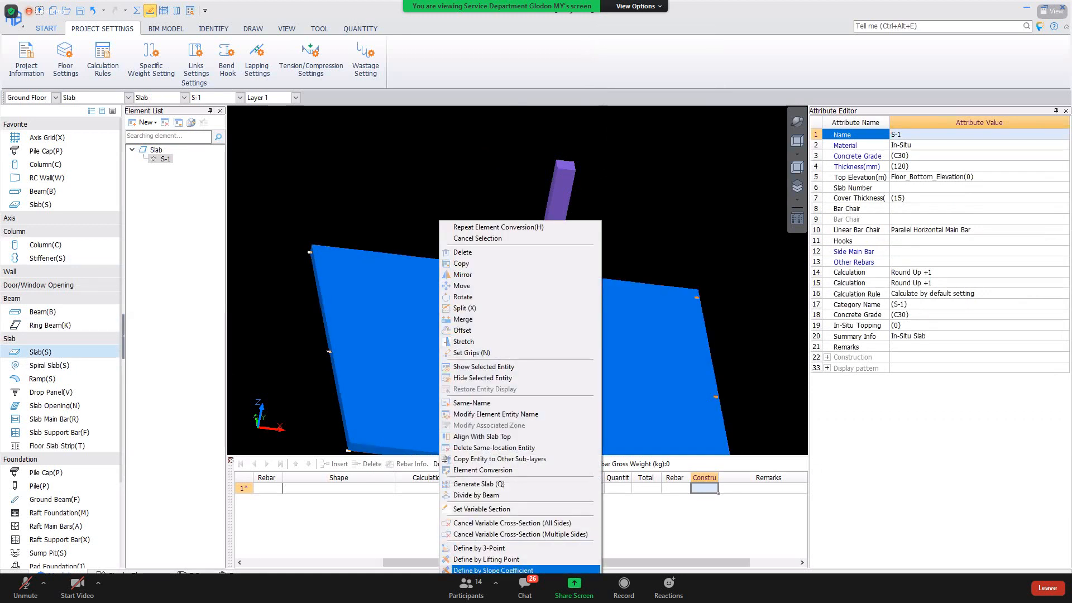
pyautogui.click(484, 471)
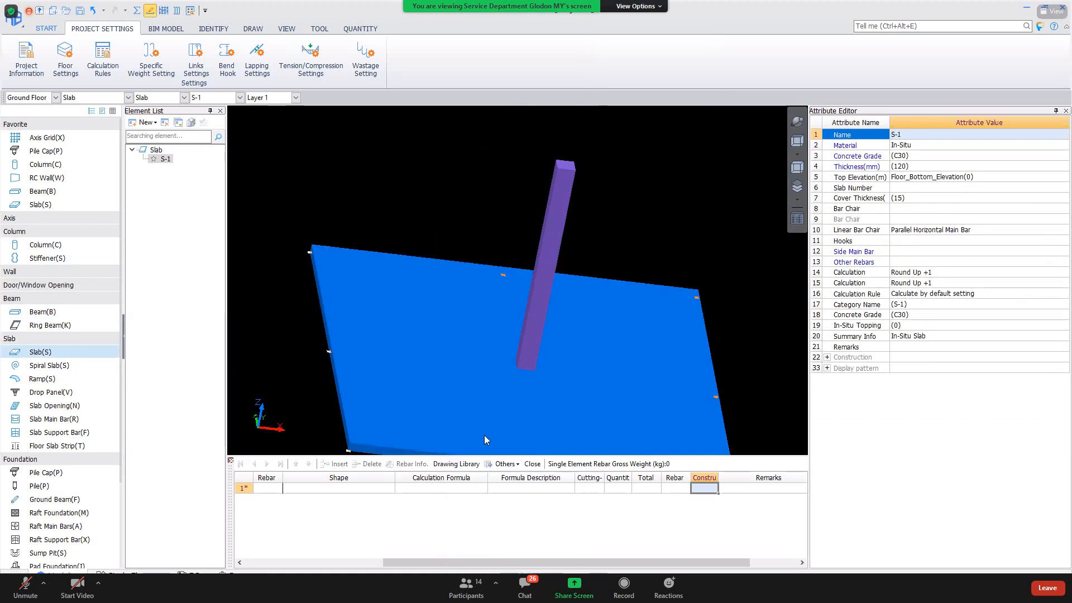
pyautogui.click(527, 320)
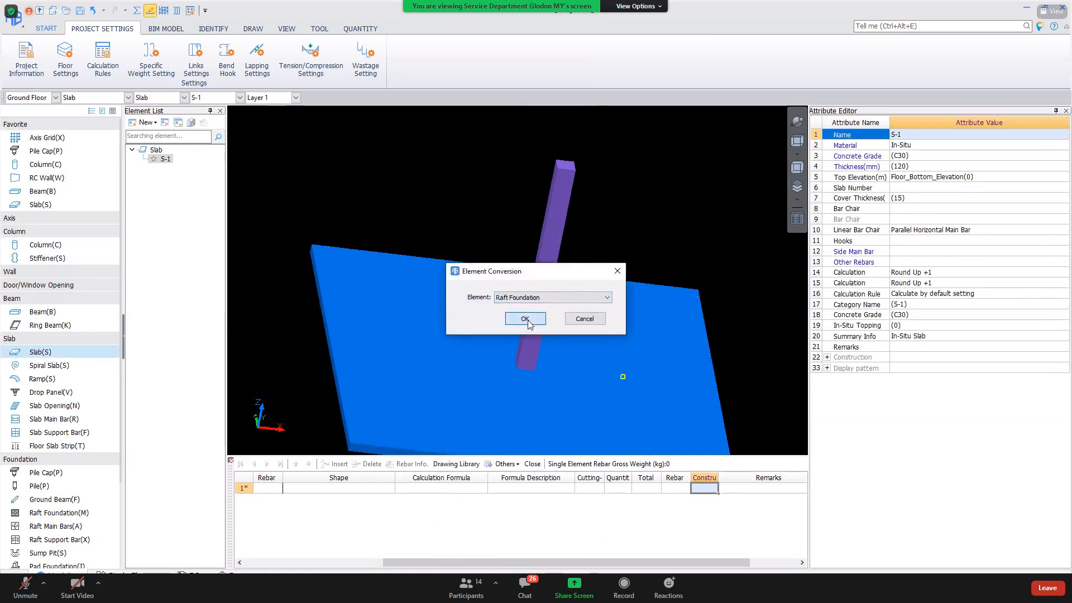
pyautogui.click(609, 310)
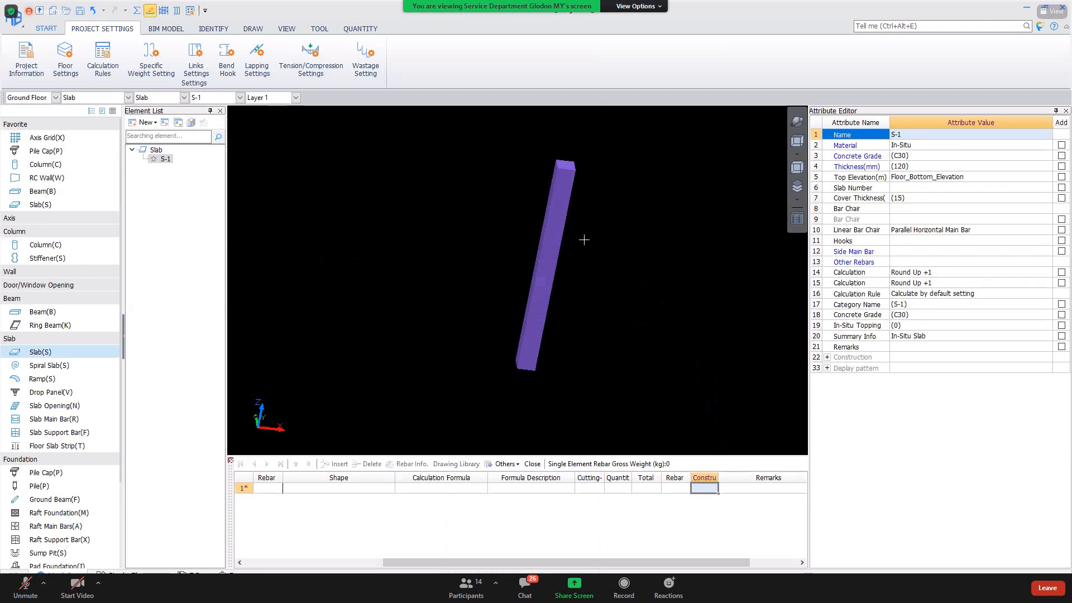
pyautogui.scroll(-3, 604, 264)
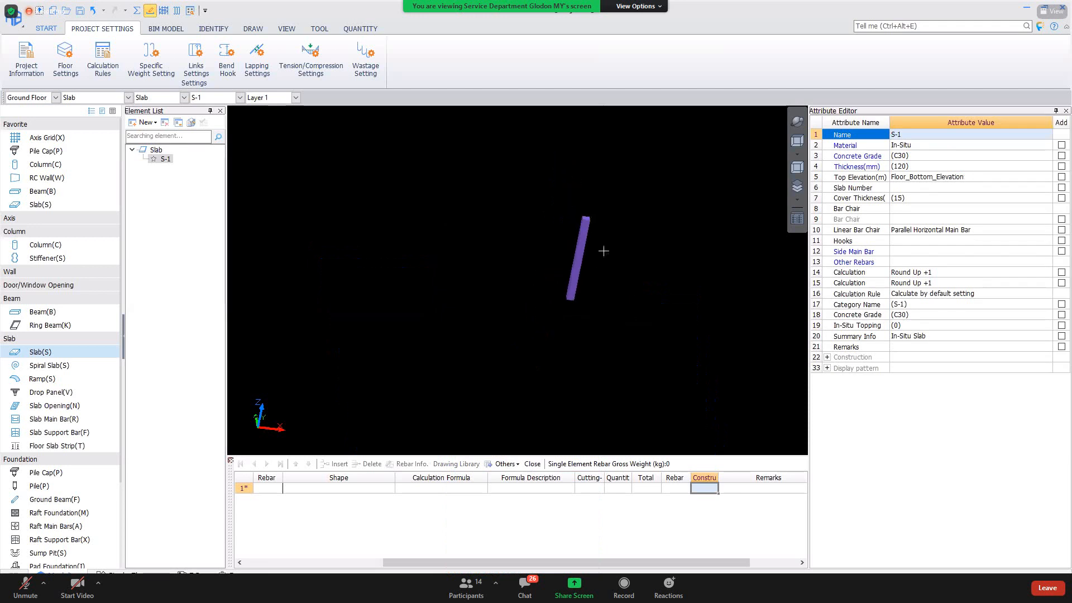
pyautogui.press('m')
pyautogui.scroll(1, 618, 217)
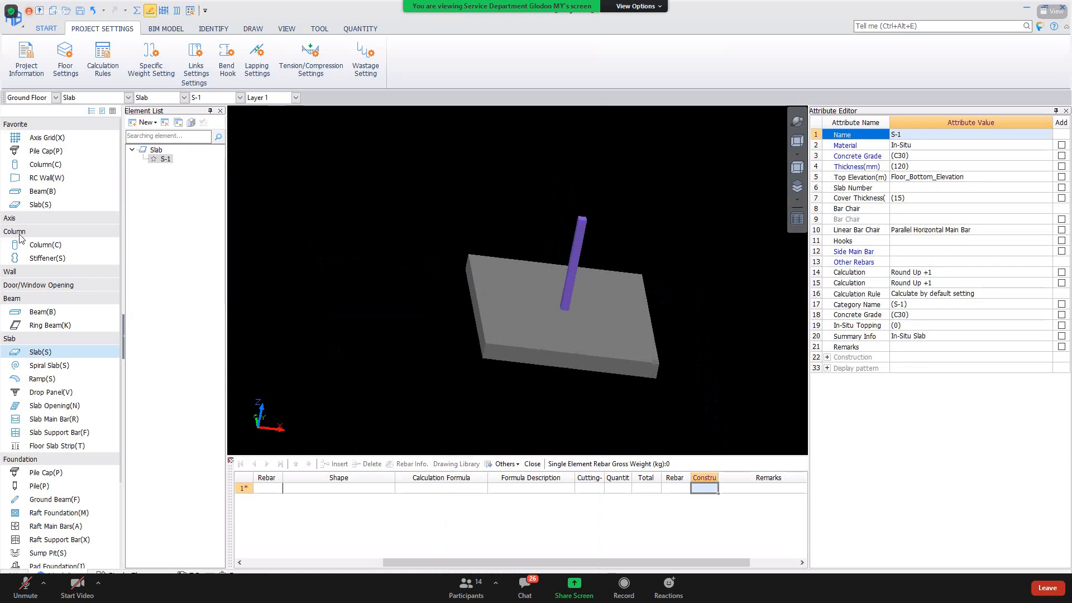
# Calculate the Stif-1 stiffener as a selected entity and inspect its dowel and planting bar rows in the rebar details.
pyautogui.click(95, 260)
pyautogui.click(575, 255)
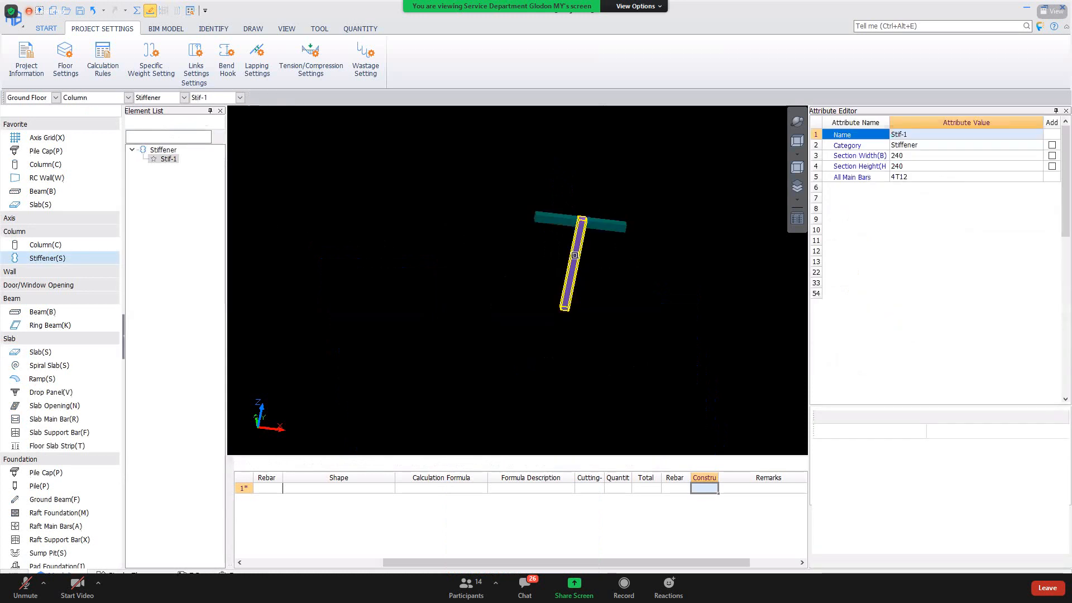
pyautogui.rightClick(575, 256)
pyautogui.click(627, 488)
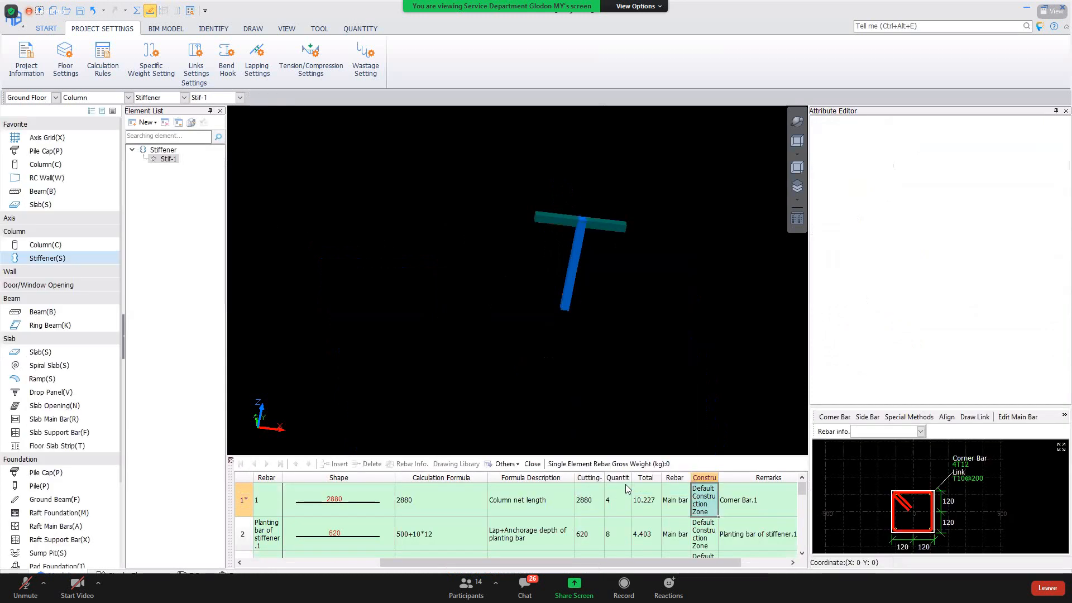
pyautogui.click(533, 331)
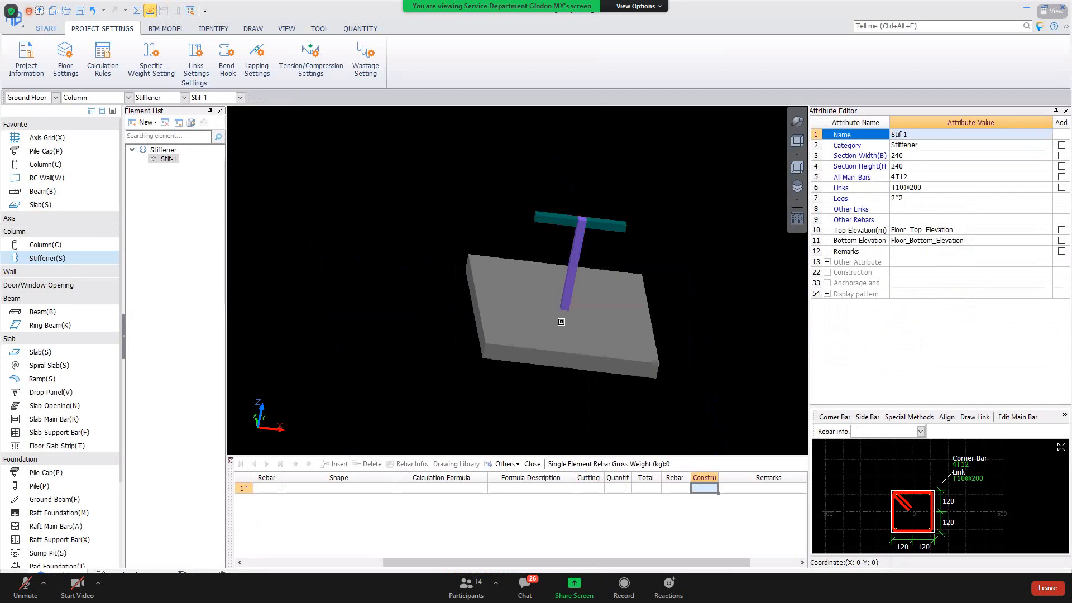
pyautogui.click(573, 274)
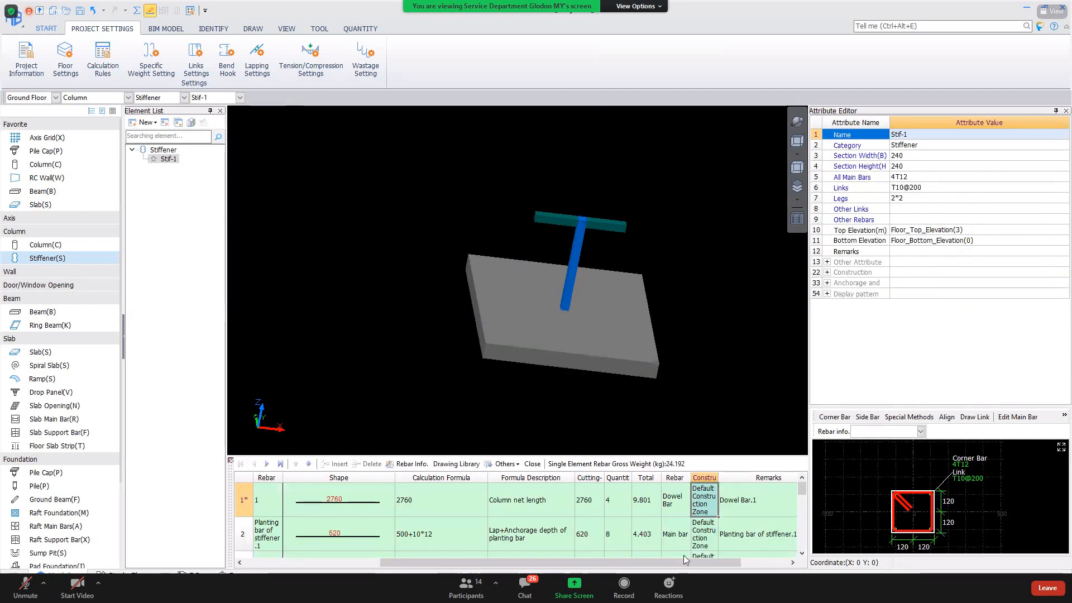
pyautogui.click(675, 533)
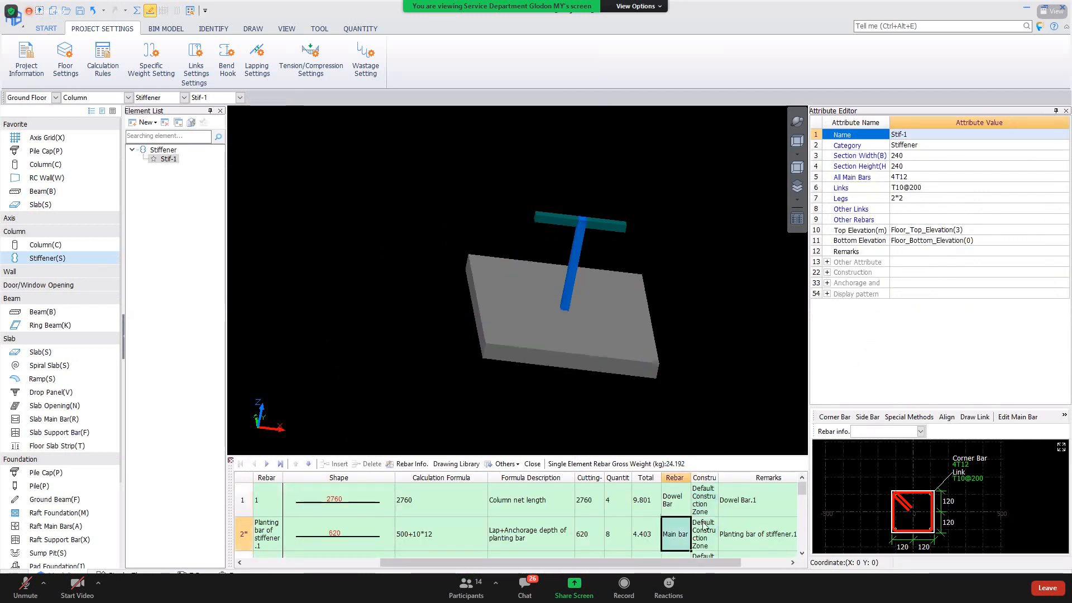
# Review the Top and Bottom on concrete joint rules under Stiffener of masonry wall in the calculation rules.
pyautogui.click(106, 61)
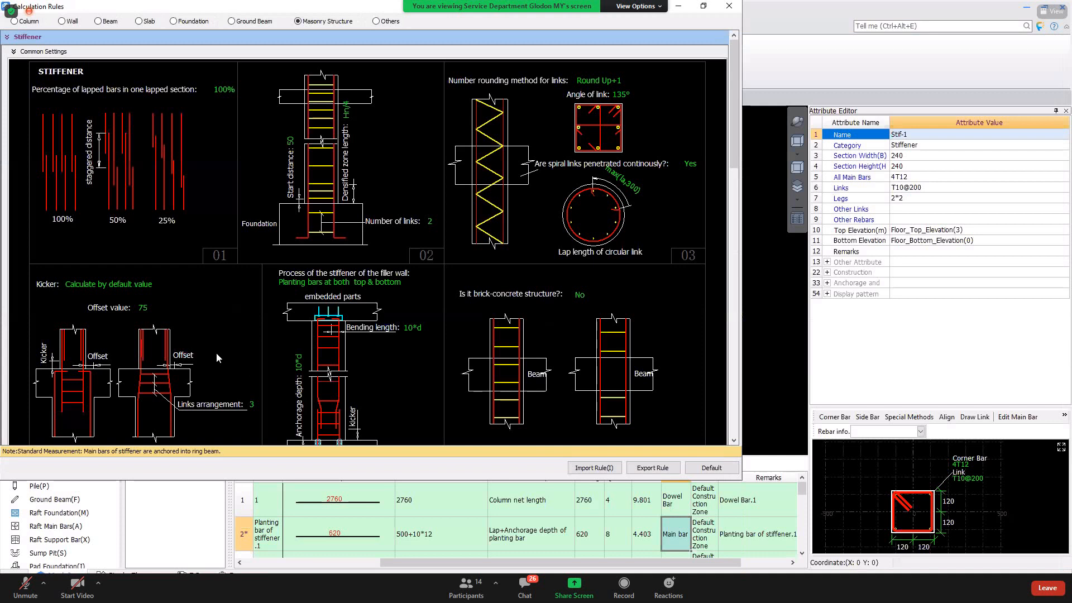
pyautogui.scroll(-6, 226, 355)
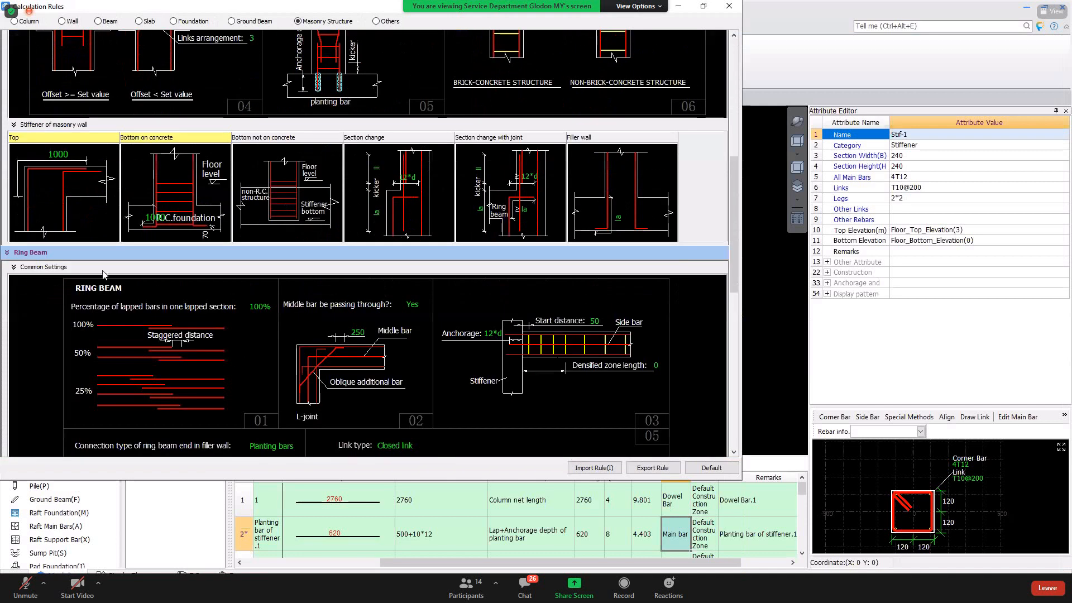
pyautogui.click(92, 197)
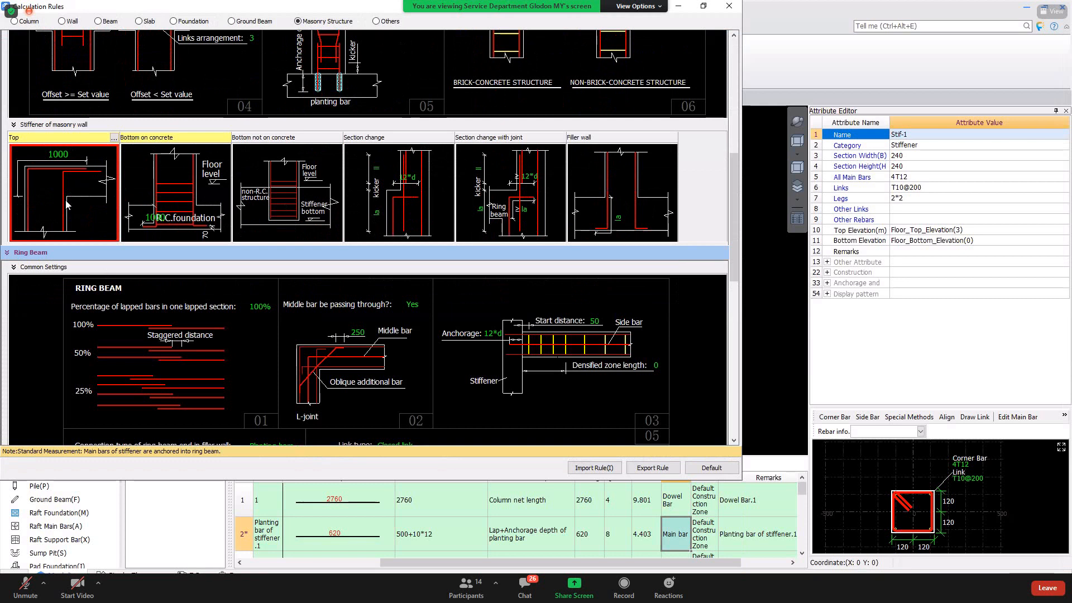
pyautogui.click(132, 179)
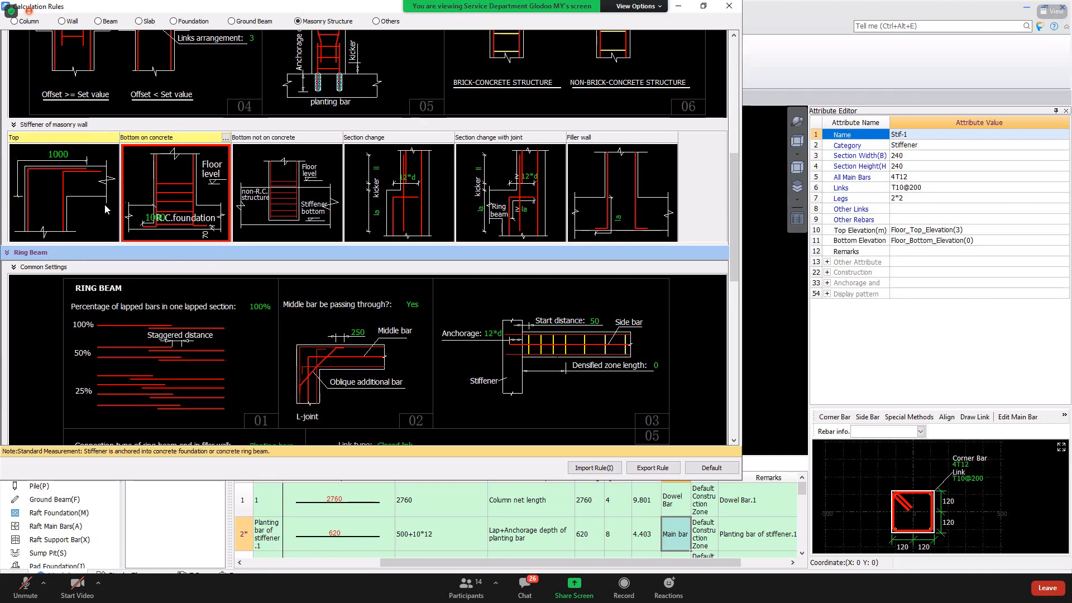
pyautogui.click(102, 223)
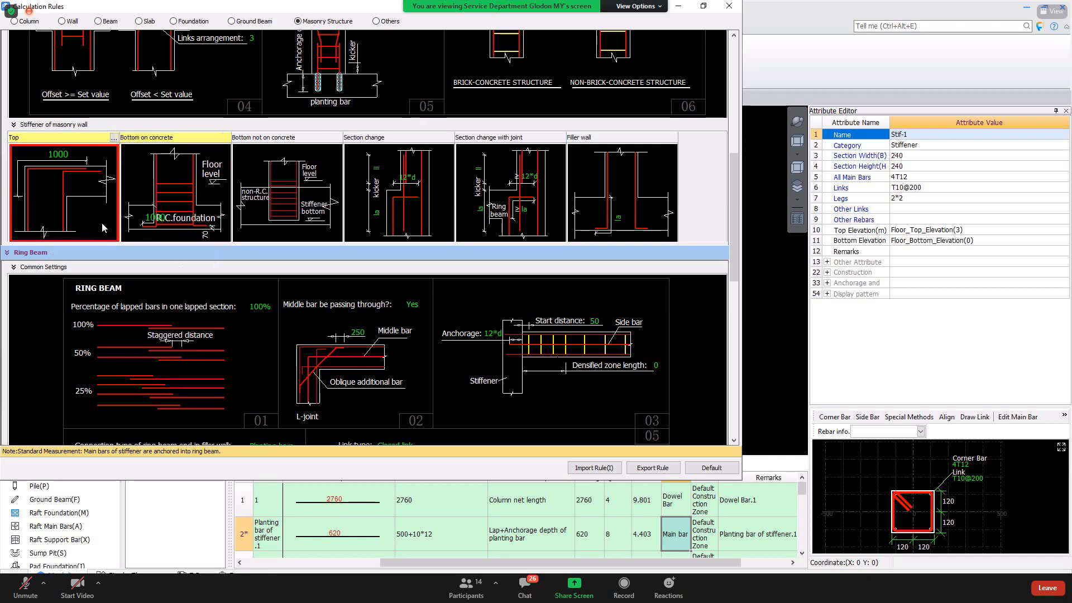
pyautogui.click(729, 6)
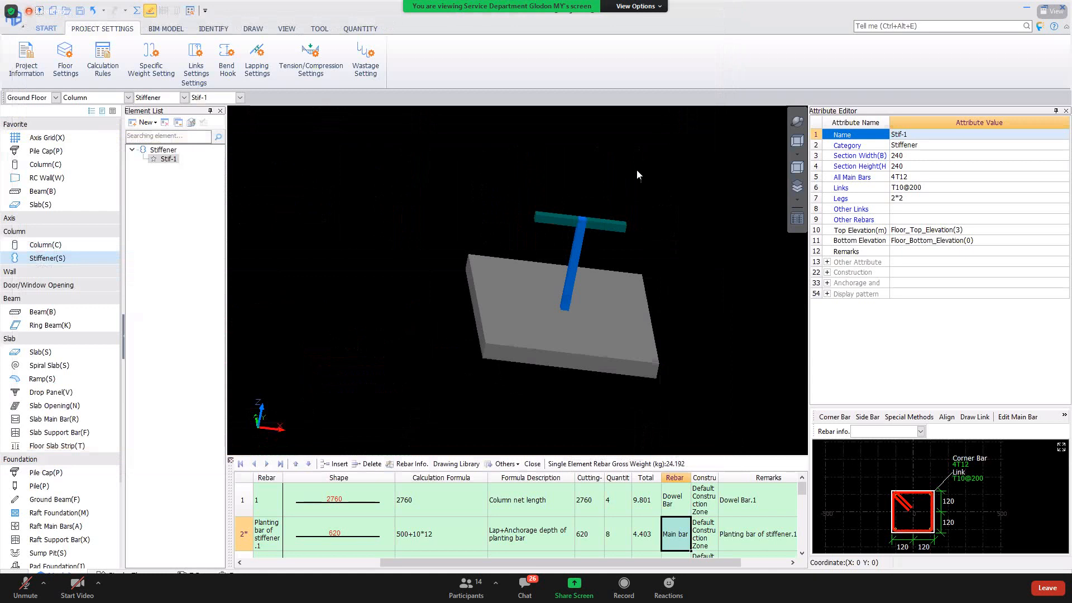
# Calculate and summarize the model again.
pyautogui.press('F9')
pyautogui.press('Return')
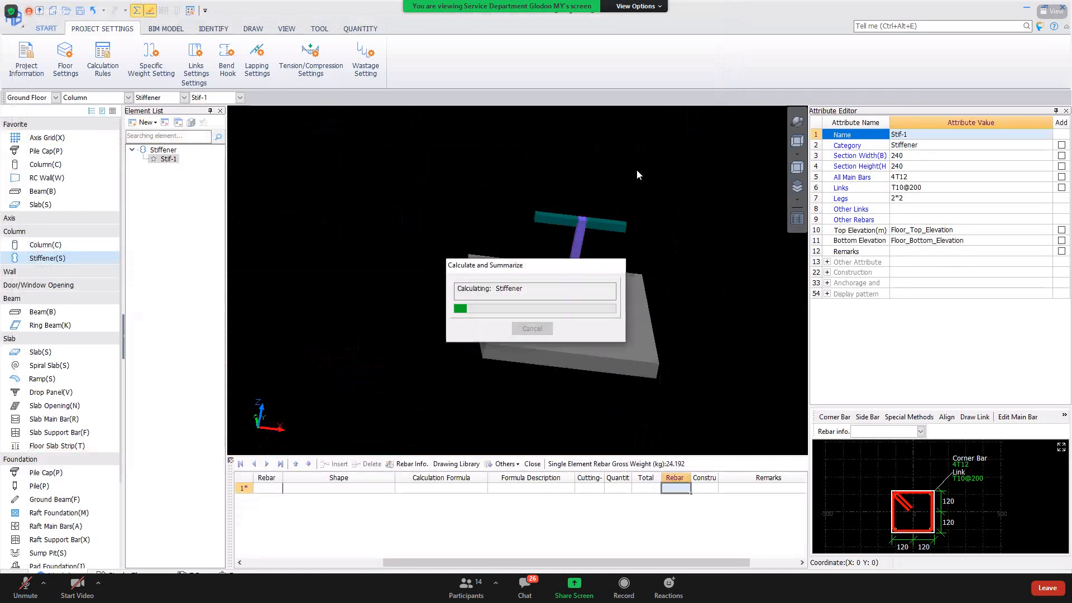
pyautogui.click(537, 328)
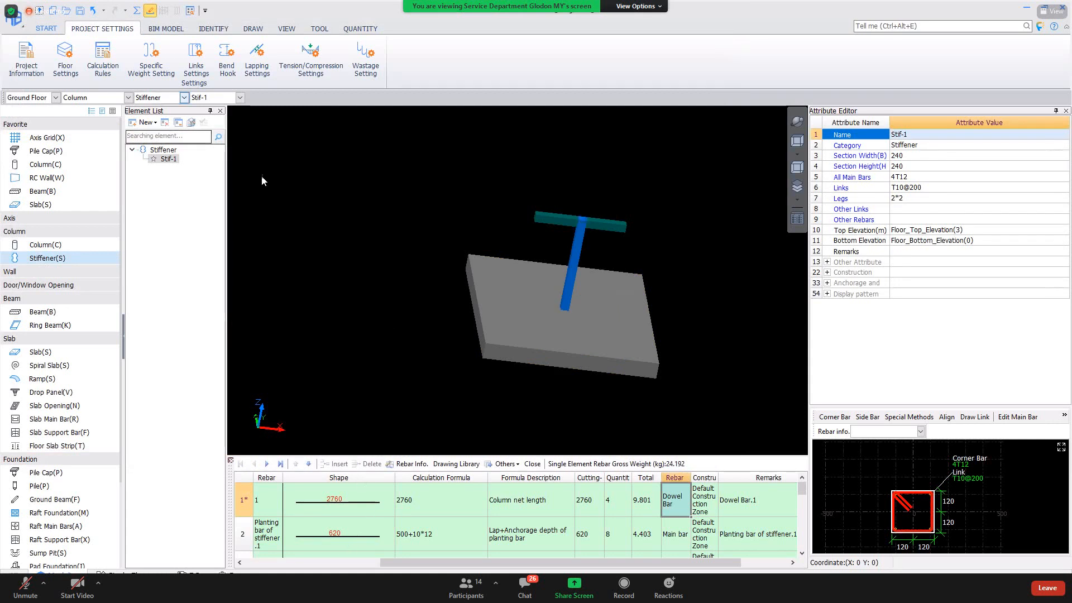
# Examine the calculation formulas of the stiffener's dowel and planting bars, and view the stiffener with its ring beam and raft foundation in 3D.
pyautogui.click(529, 534)
pyautogui.scroll(-1, 459, 523)
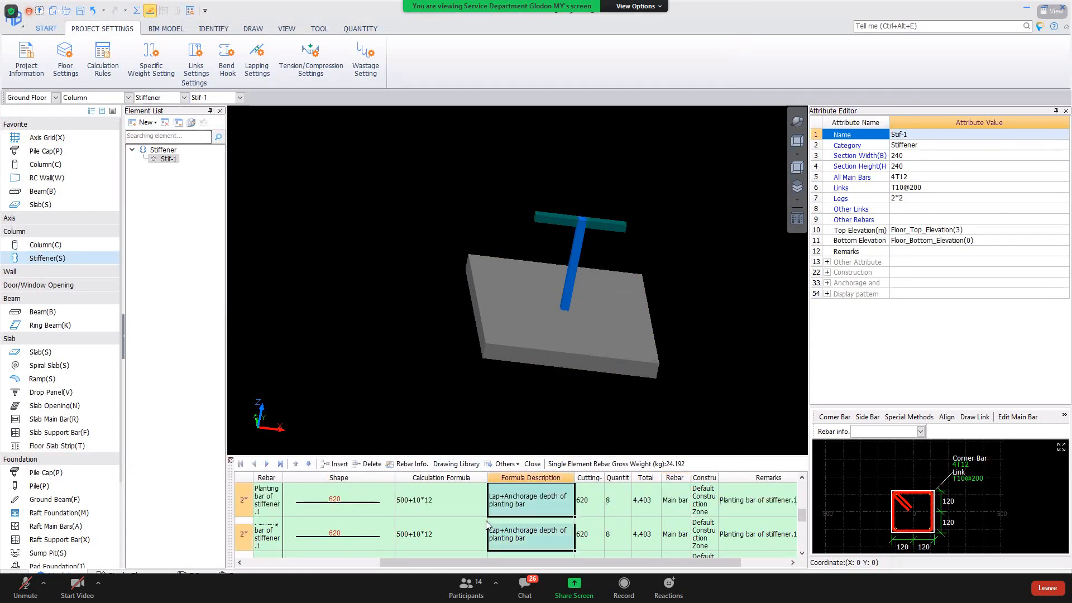
pyautogui.click(456, 515)
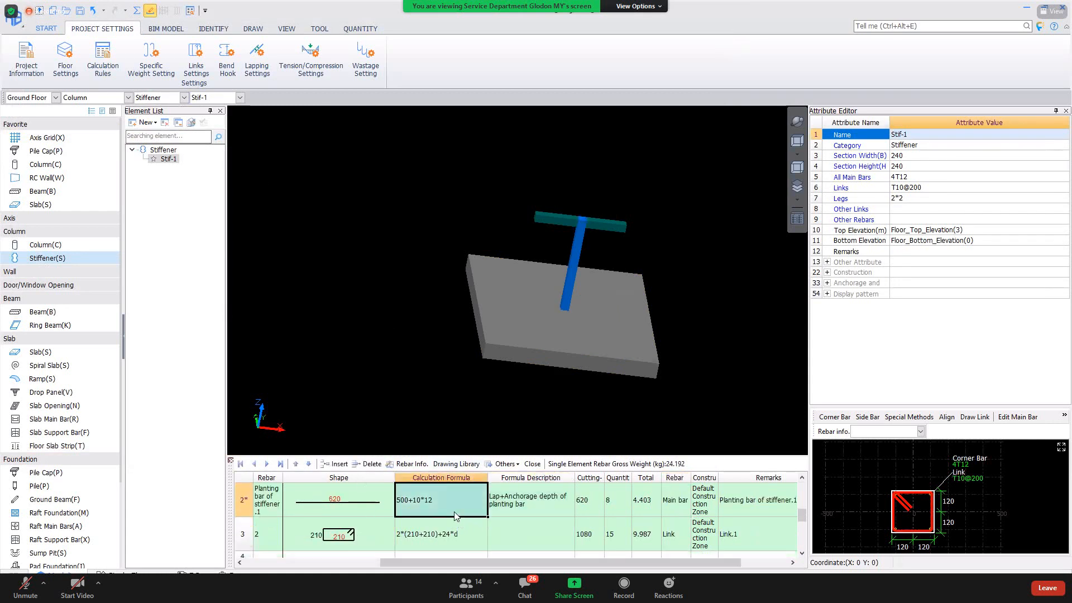
pyautogui.scroll(1, 456, 515)
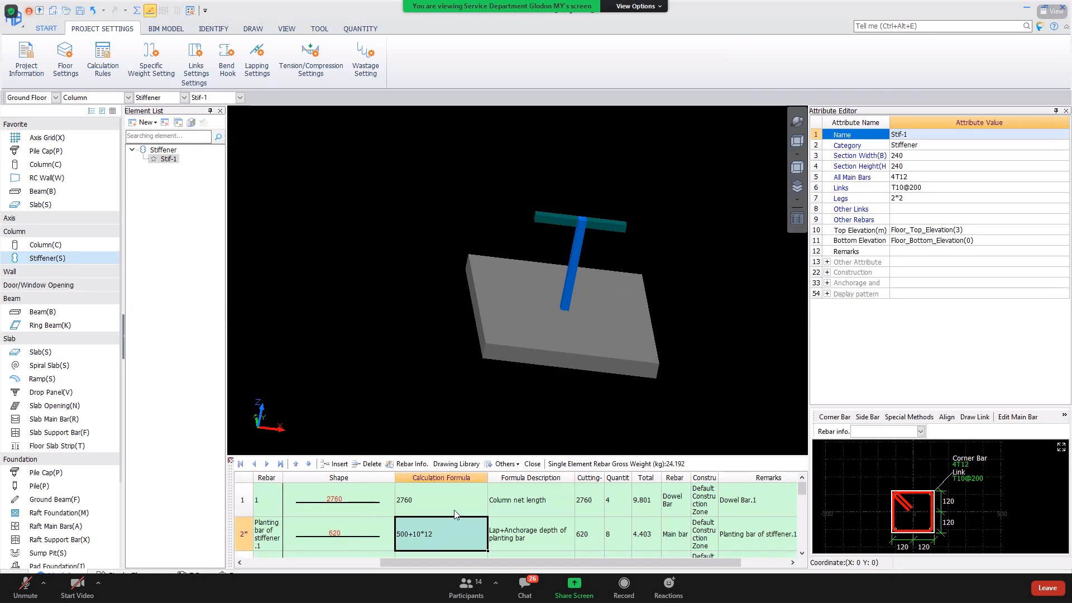
pyautogui.click(456, 509)
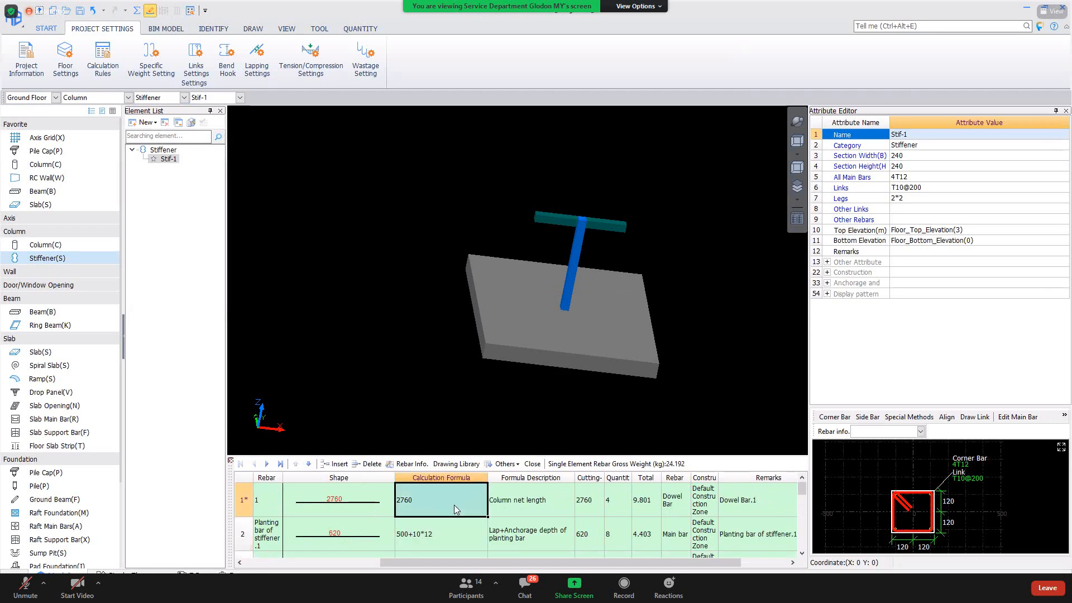
pyautogui.scroll(3, 451, 289)
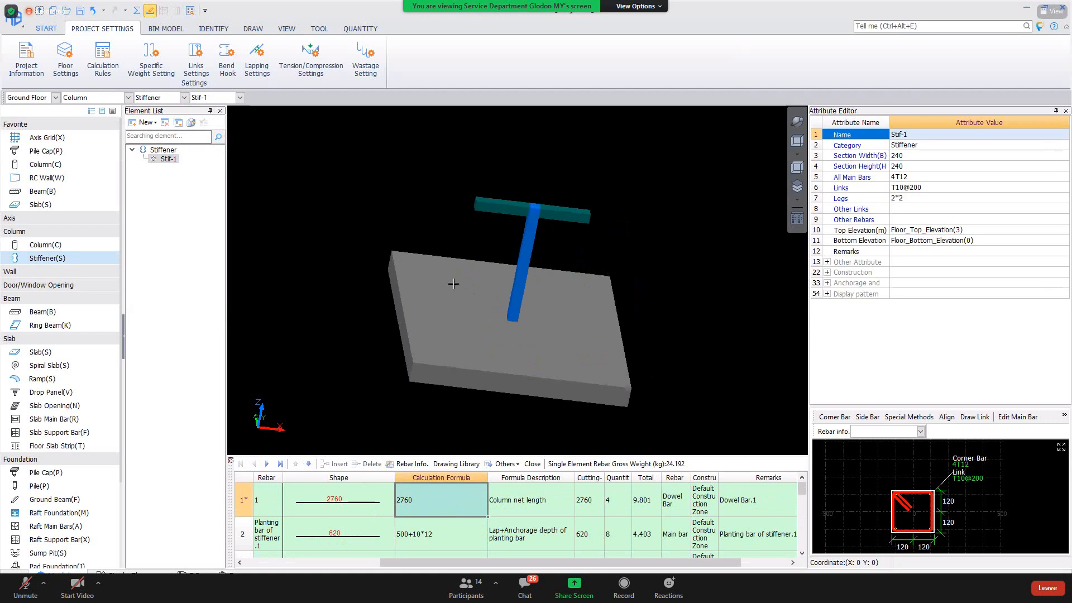
pyautogui.click(463, 348)
pyautogui.press('Escape')
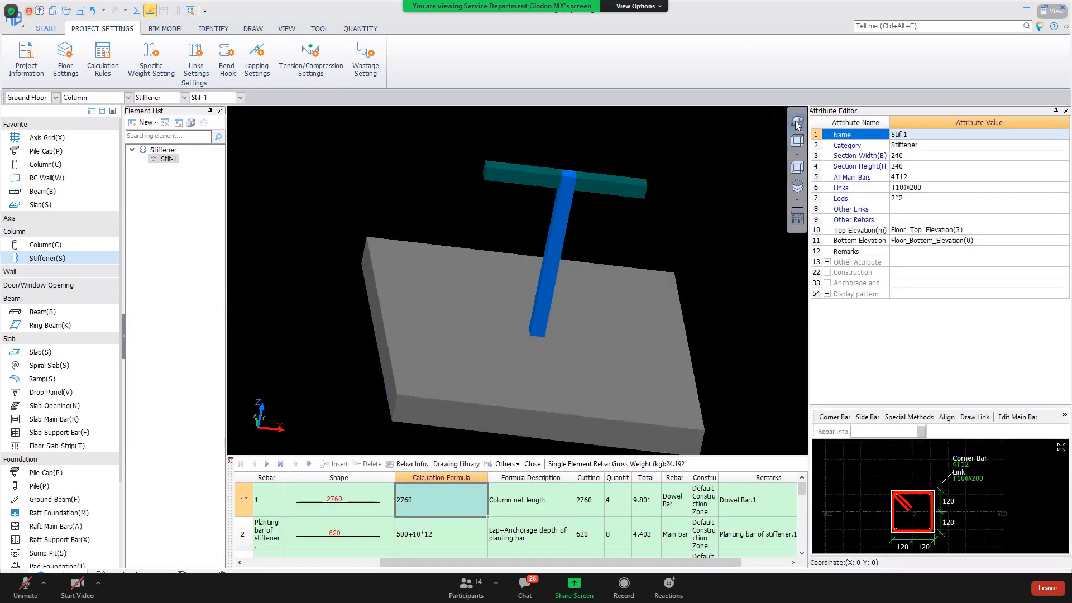
pyautogui.click(797, 121)
pyautogui.moveTo(586, 291)
pyautogui.mouseDown()
pyautogui.moveTo(586, 242)
pyautogui.moveTo(566, 300)
pyautogui.moveTo(570, 287)
pyautogui.mouseUp()
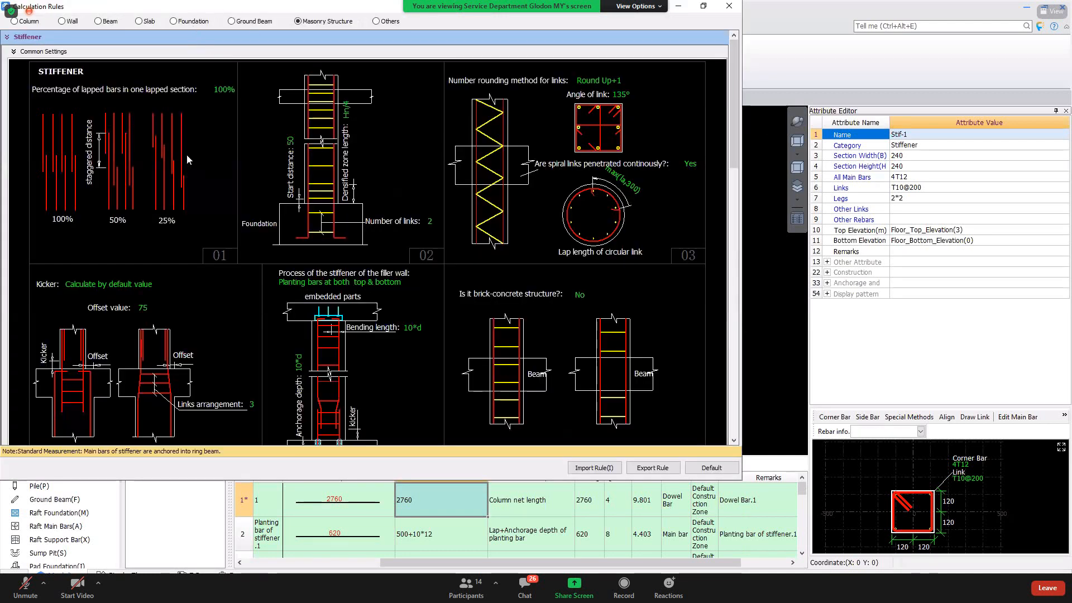
# Review the process options for the filler wall stiffener and the alternative joint drawings for the masonry wall stiffener's top, keeping the current choices.
pyautogui.scroll(-2, 215, 112)
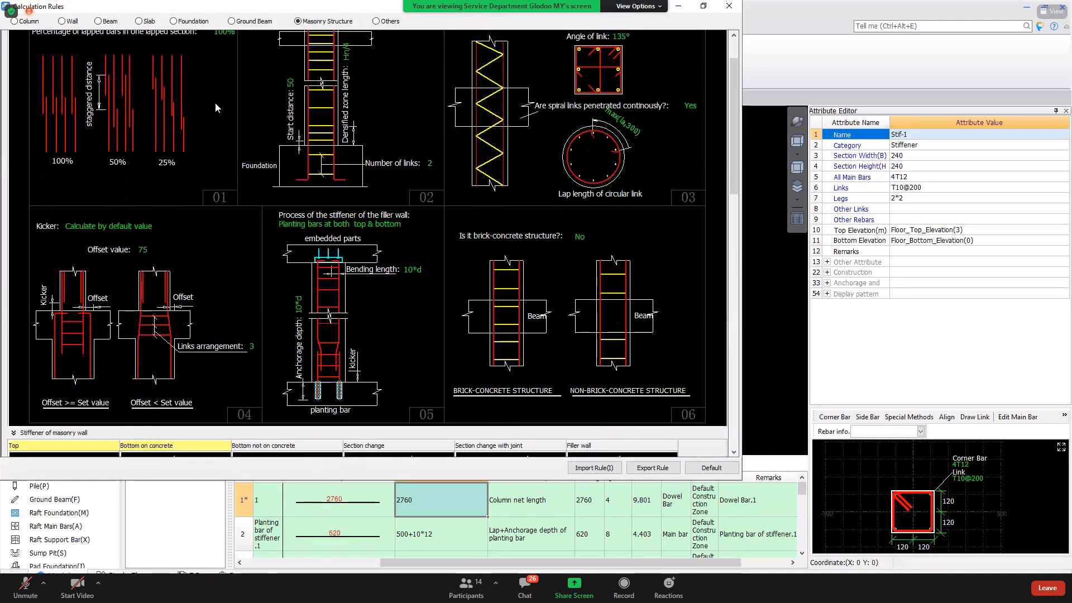
pyautogui.click(361, 225)
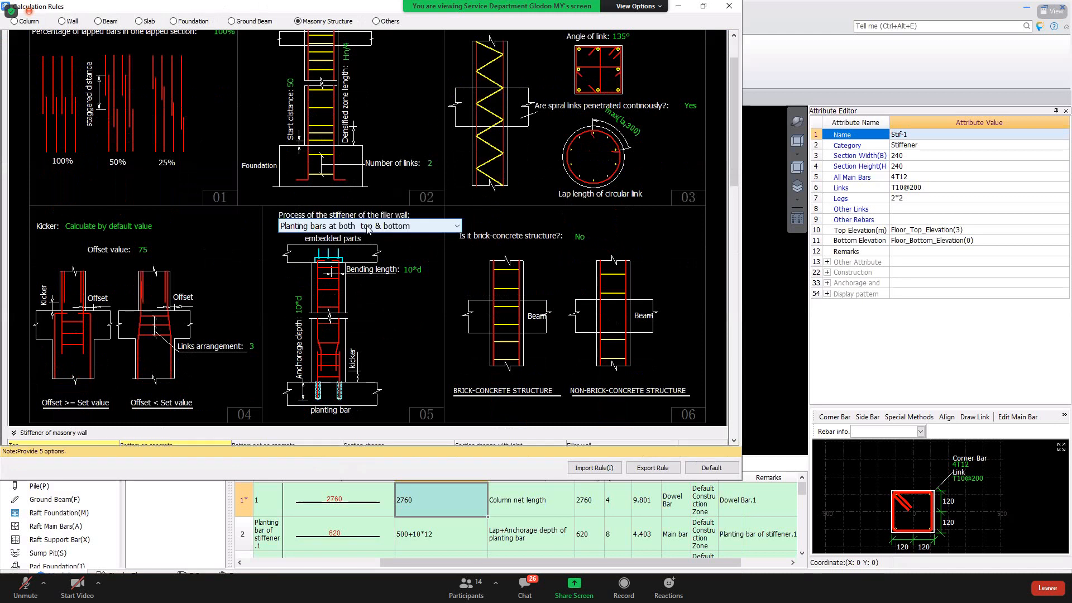
pyautogui.click(369, 227)
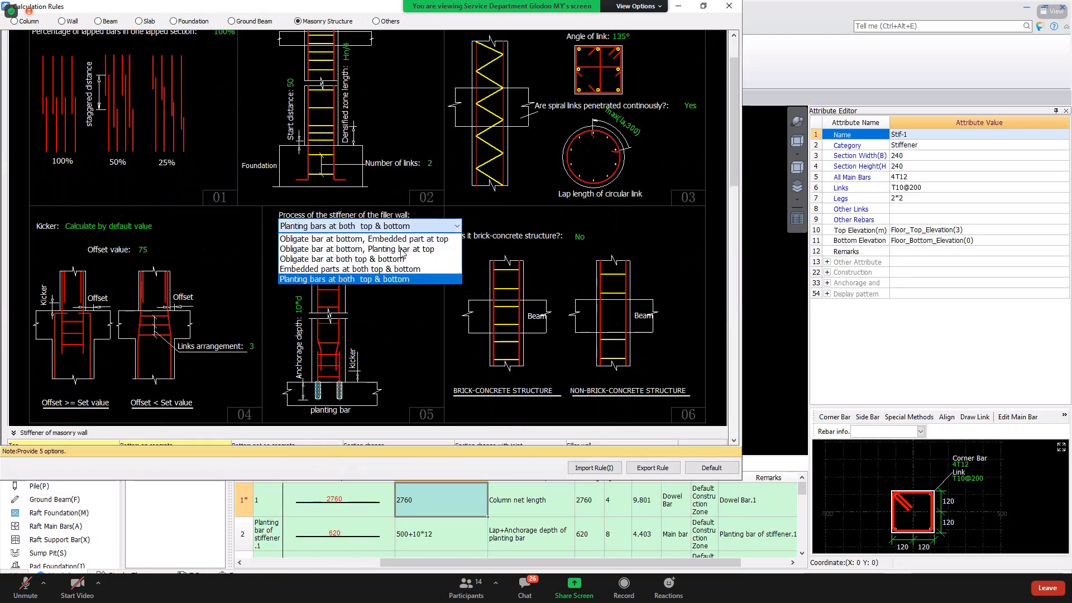
pyautogui.click(401, 310)
pyautogui.scroll(-4, 407, 280)
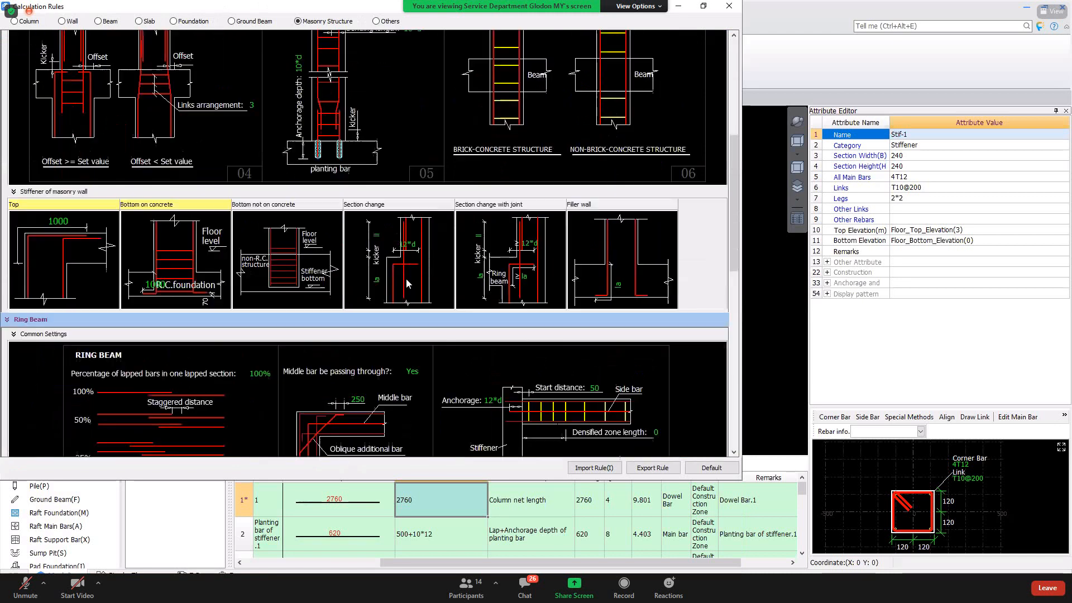
pyautogui.click(82, 239)
pyautogui.click(81, 239)
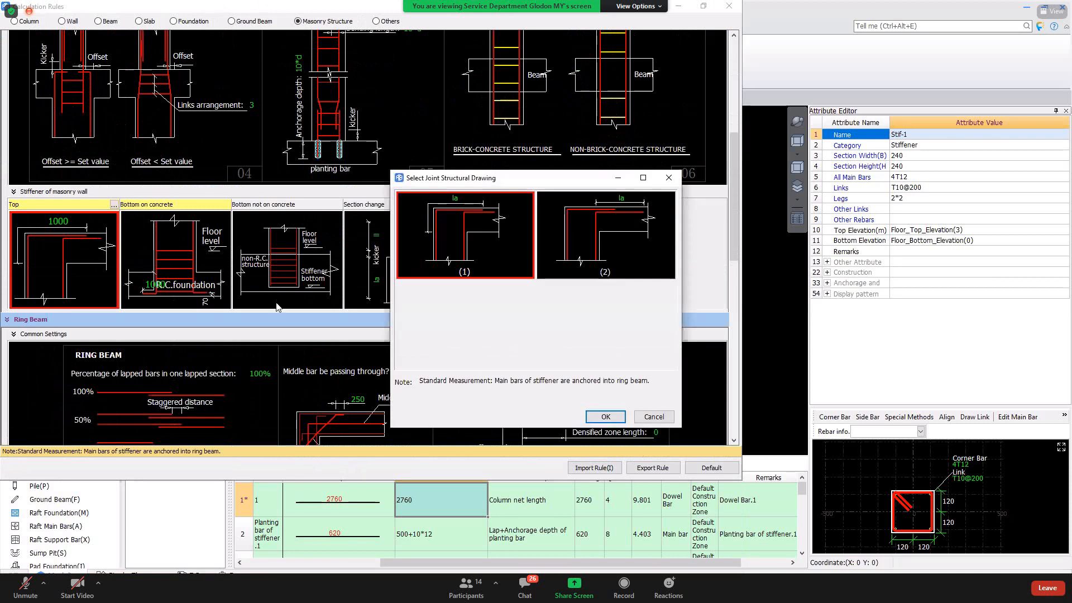
pyautogui.click(654, 416)
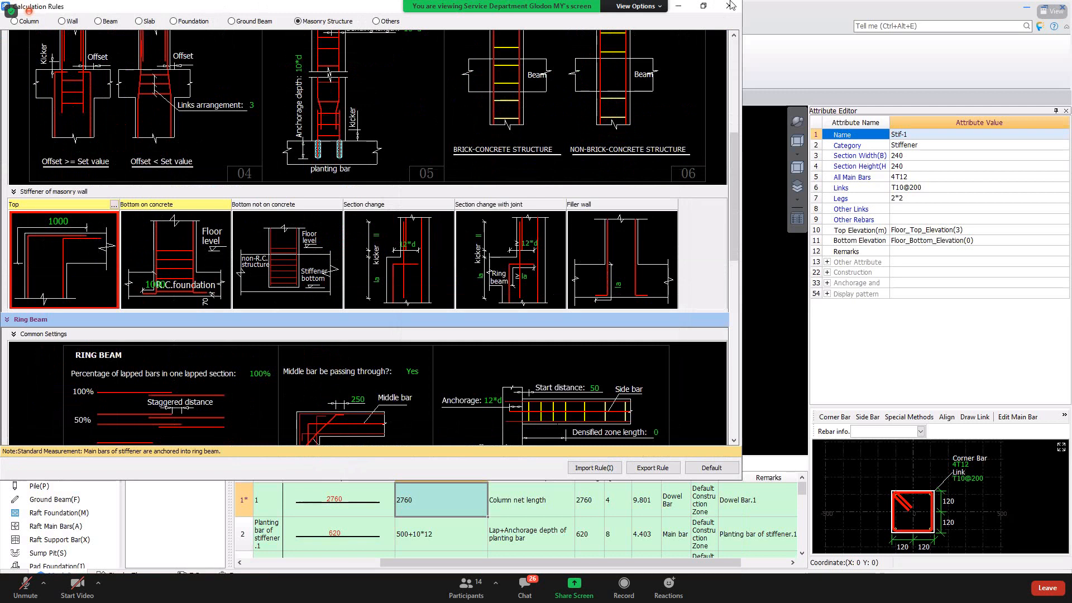
# Set the selected stiffener's All Main Bars attribute to 8T10.
pyautogui.click(939, 179)
pyautogui.click(938, 179)
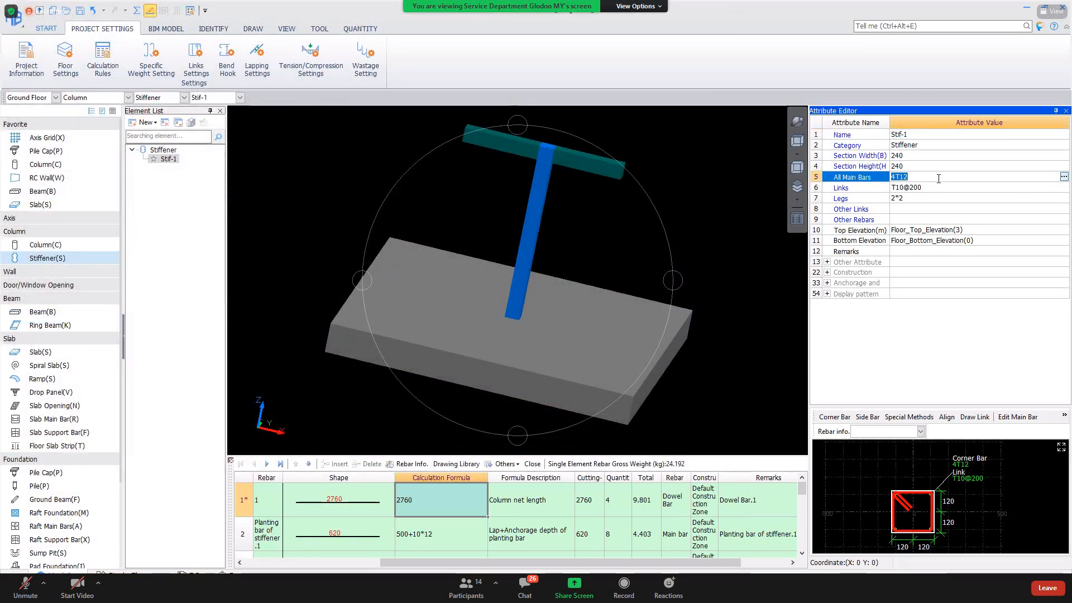
pyautogui.write('8T10')
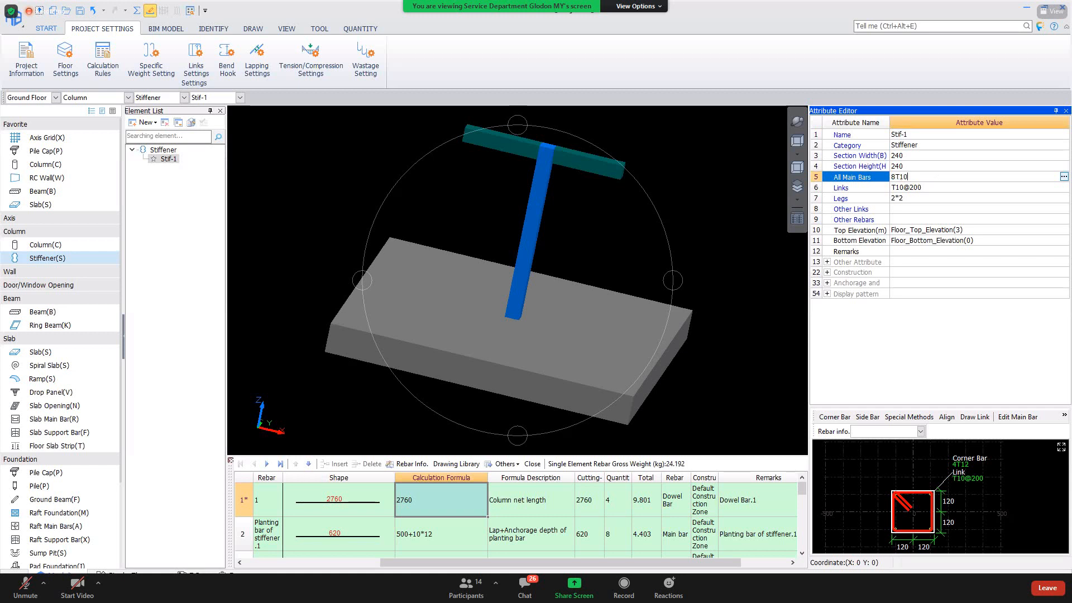
pyautogui.press('Return')
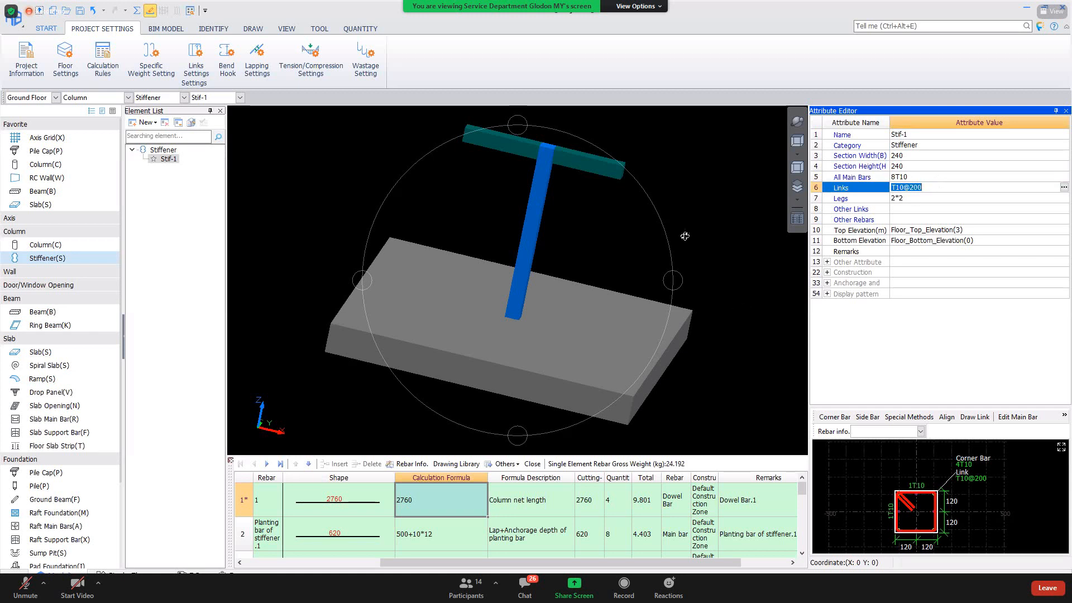
# Calculate the selected stiffener again and check its dowel bar, planting bar and link rows in the rebar details.
pyautogui.click(525, 239)
pyautogui.rightClick(525, 238)
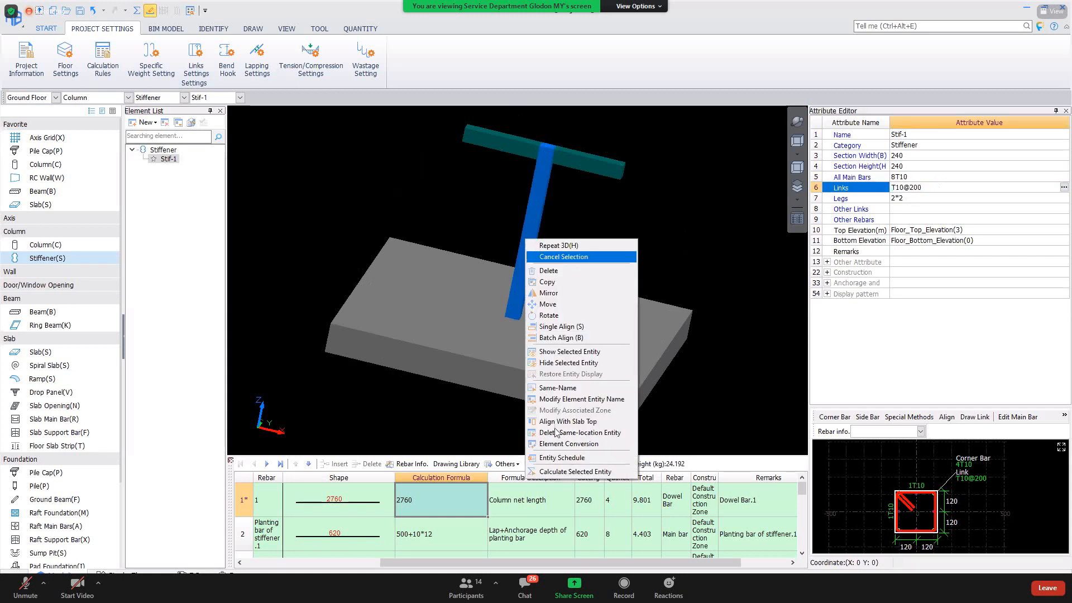
pyautogui.click(567, 474)
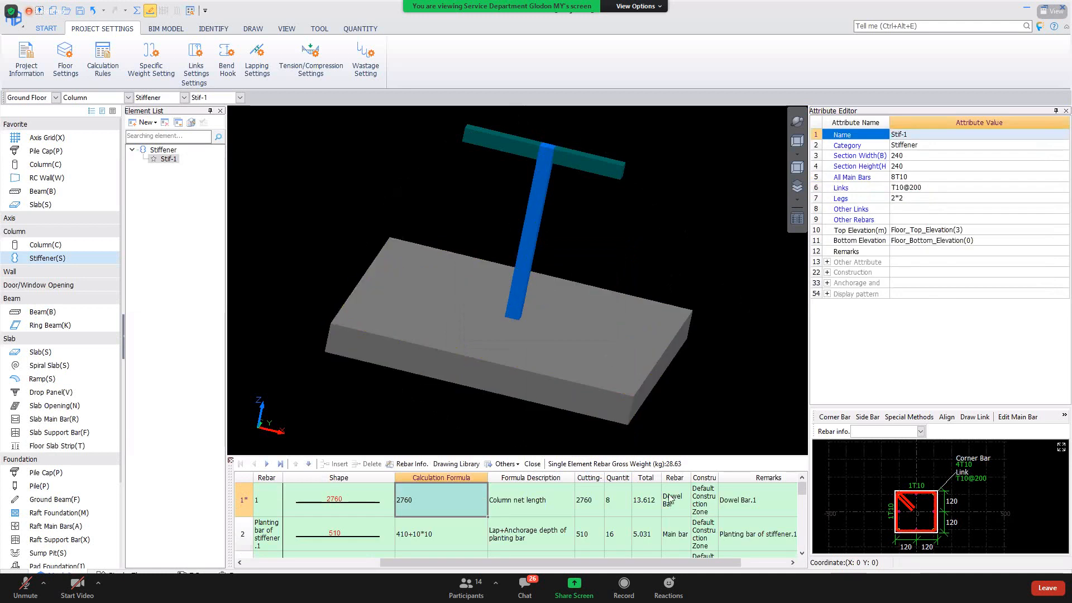
pyautogui.click(689, 514)
pyautogui.scroll(-1, 691, 517)
pyautogui.scroll(1, 691, 517)
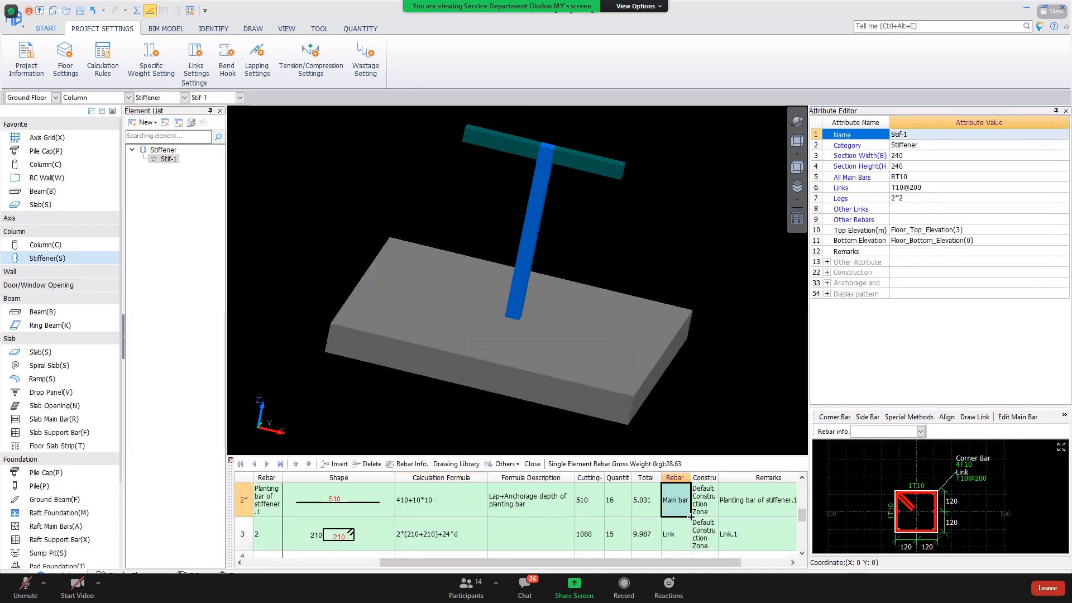
pyautogui.scroll(1, 690, 517)
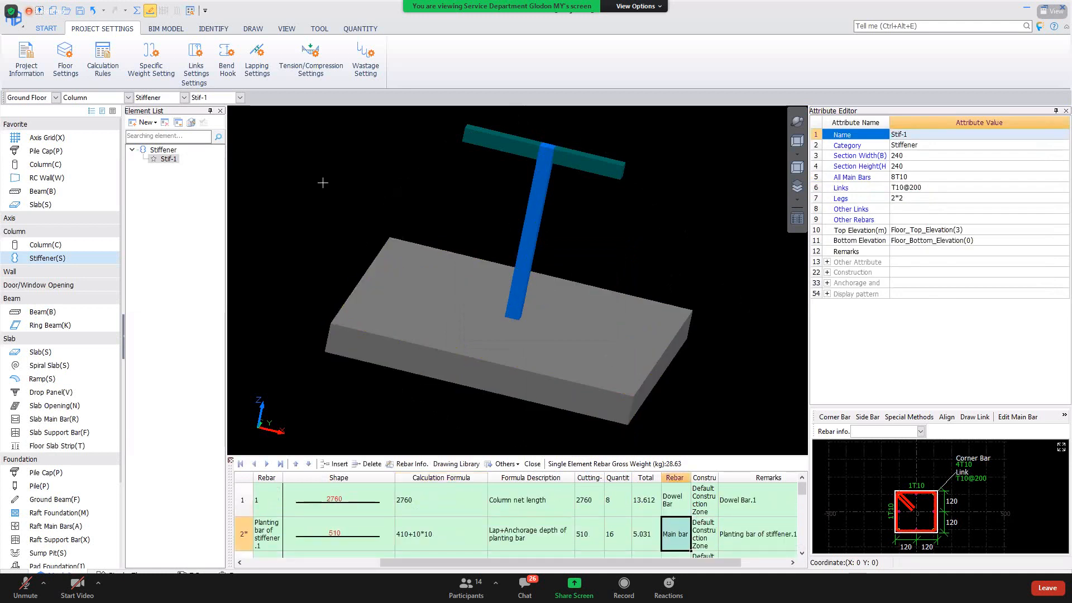
# Set the filler wall stiffener process in the masonry structure calculation rules to Obligate bar at both top & bottom.
pyautogui.click(103, 59)
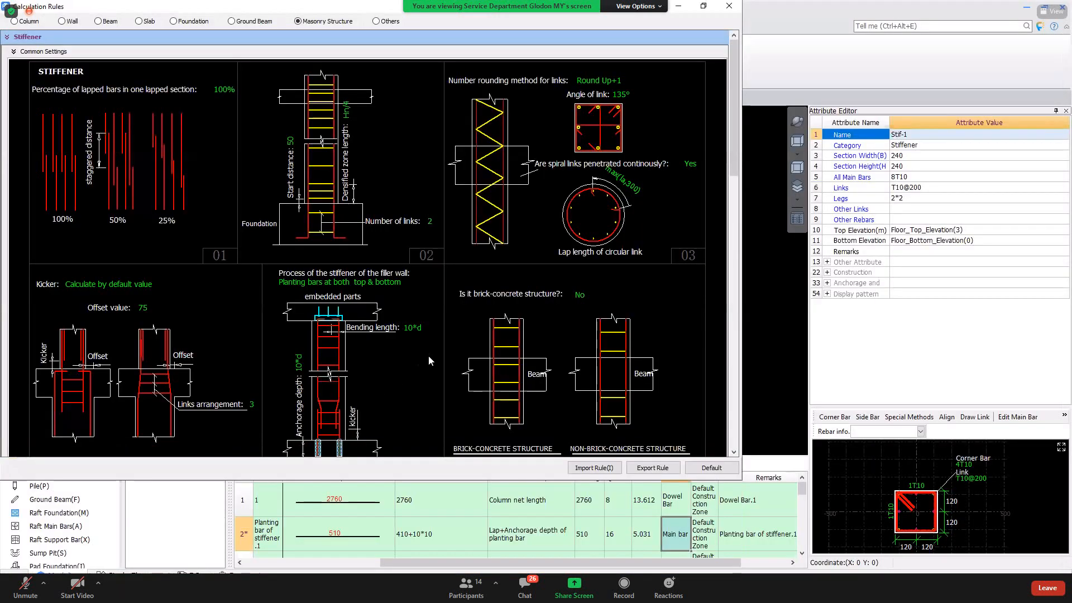
pyautogui.click(373, 225)
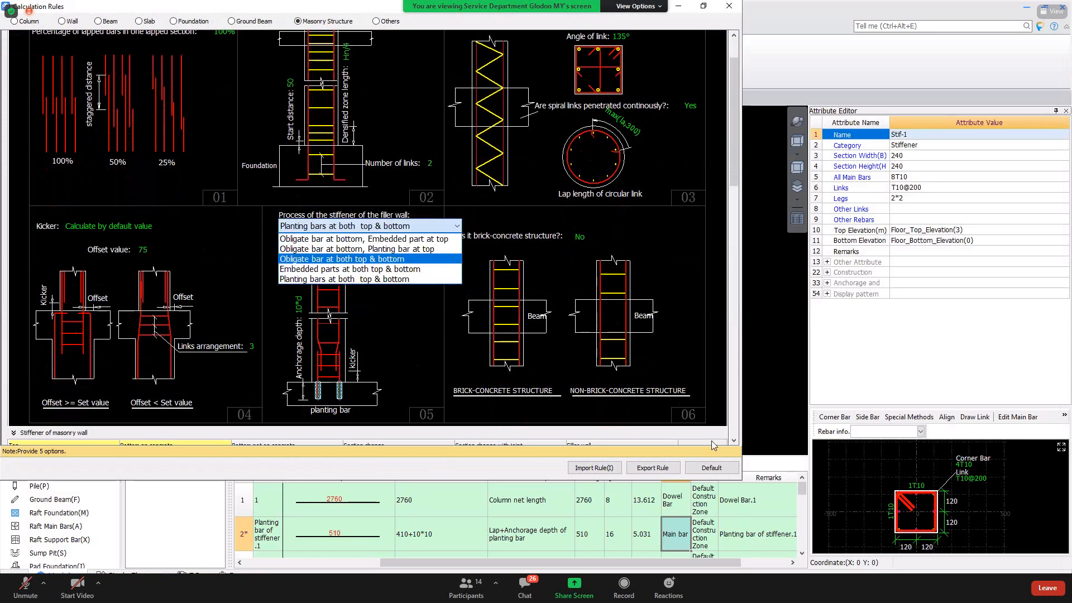
pyautogui.click(379, 259)
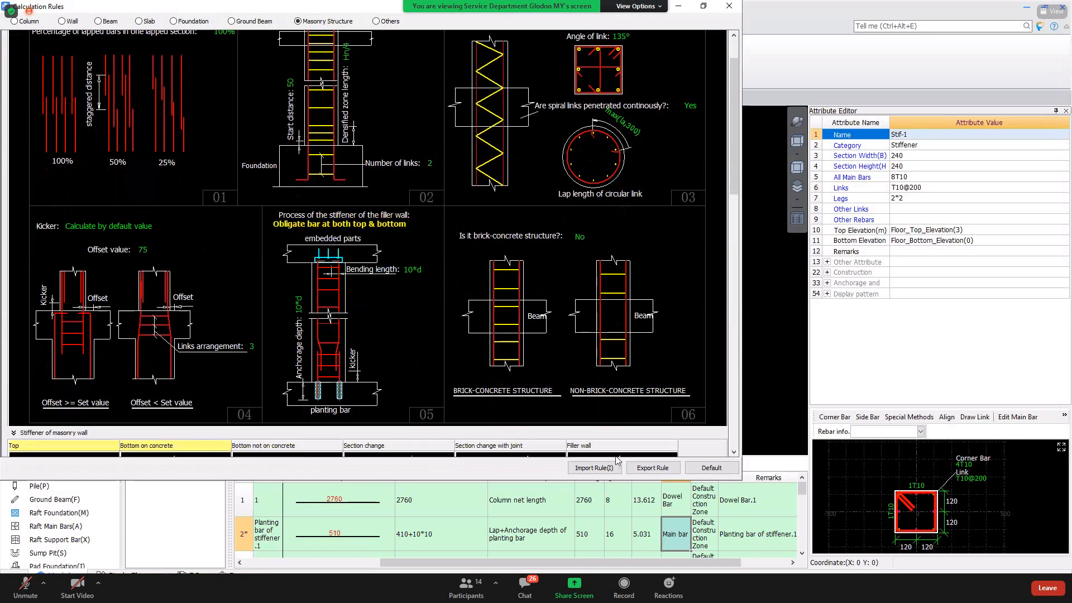
pyautogui.click(729, 5)
# Calculate the stiffener with the obligate bar rule and check its dowel and obligate bar rows in the rebar details.
pyautogui.rightClick(533, 231)
pyautogui.click(580, 463)
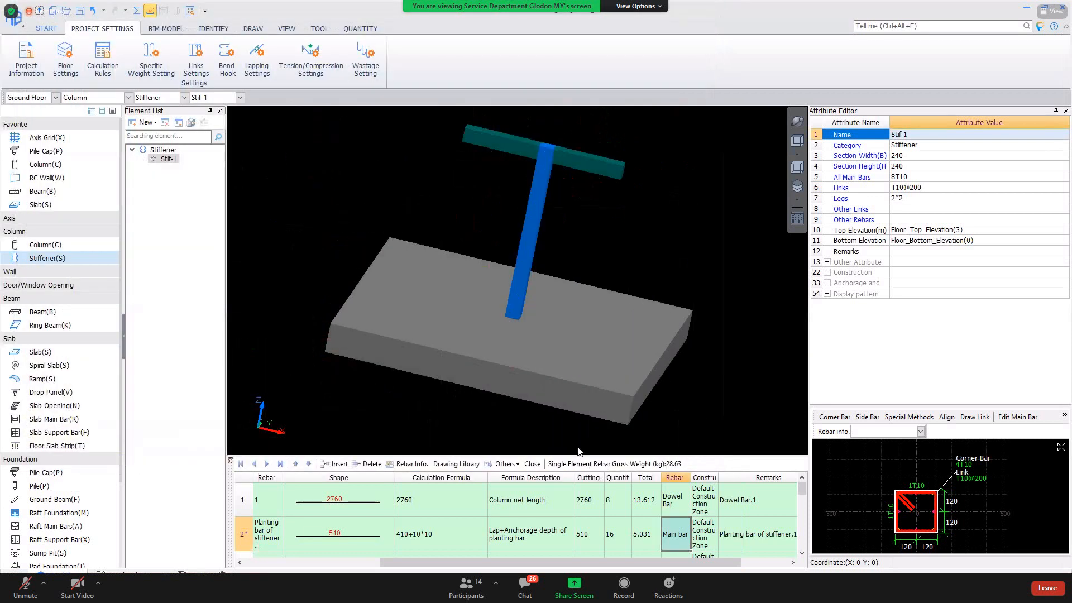
pyautogui.press('Return')
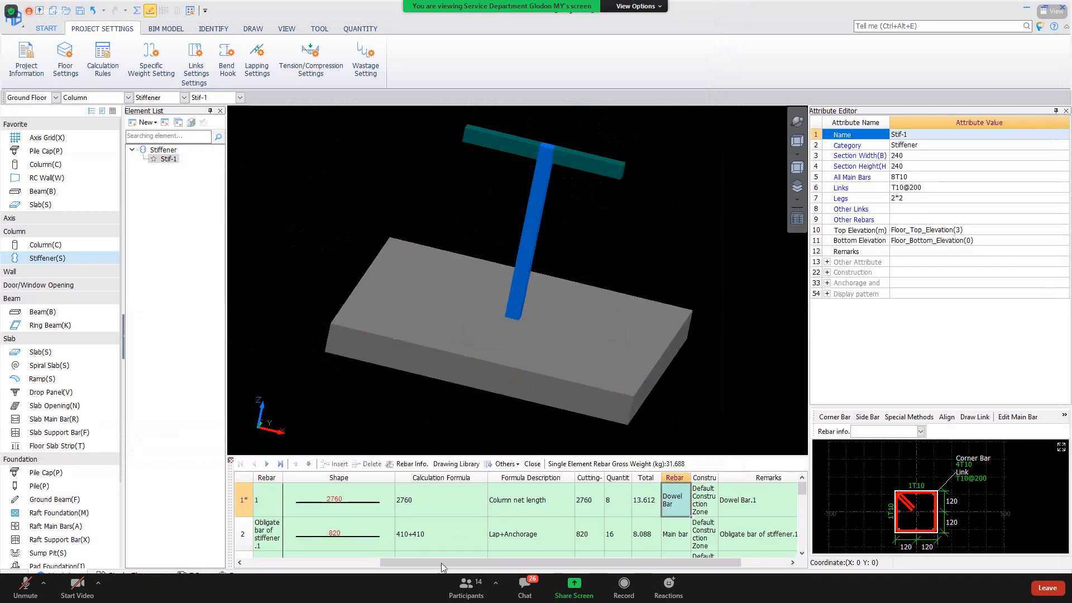
pyautogui.scroll(-2, 450, 530)
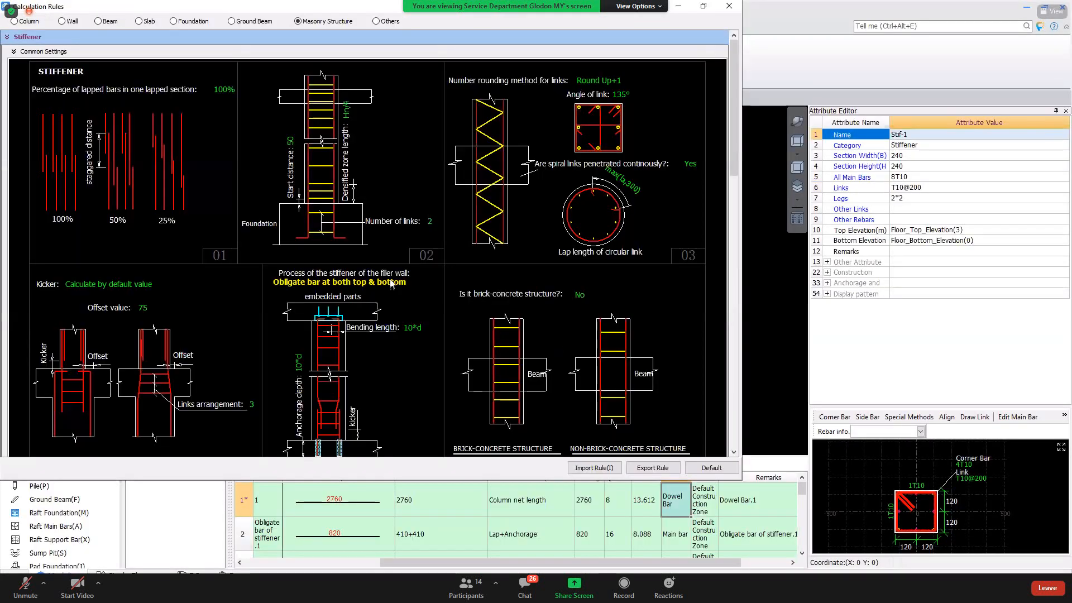
# Set the filler wall stiffener process in the calculation rules to Embedded parts at both top & bottom.
pyautogui.click(394, 284)
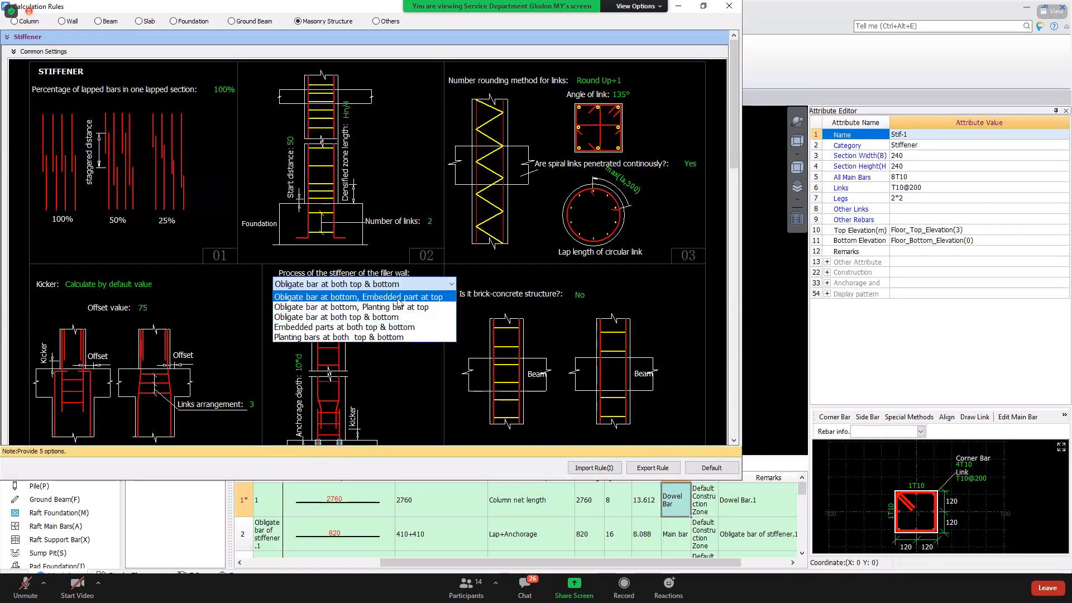
pyautogui.click(397, 327)
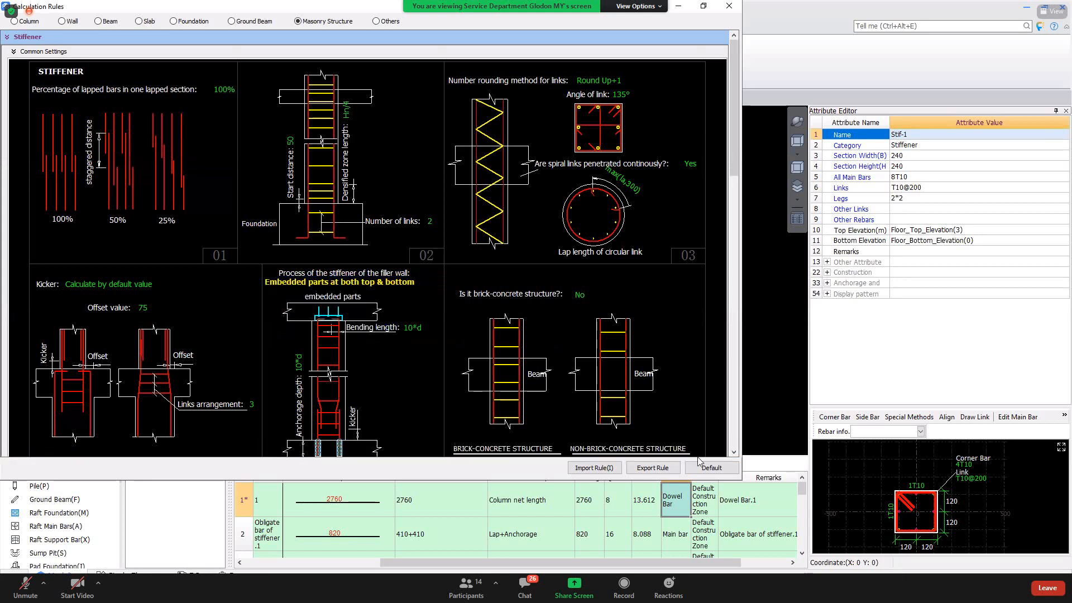
pyautogui.click(728, 7)
# Calculate the stiffener with the embedded parts rule and examine the shapes and calculation formulas of its dowel and main bars.
pyautogui.rightClick(527, 208)
pyautogui.click(559, 446)
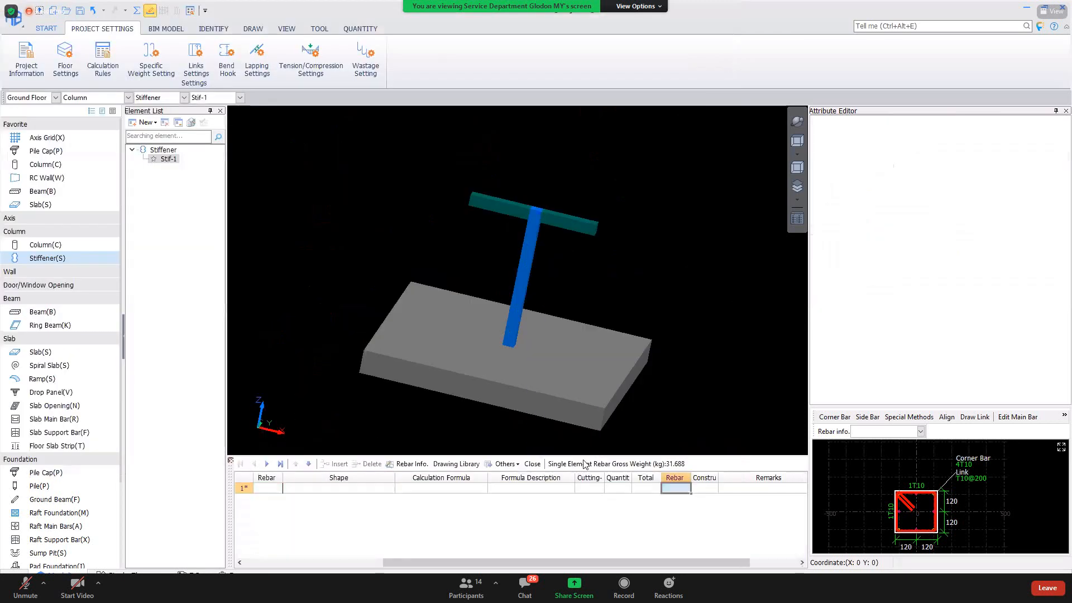
pyautogui.click(532, 329)
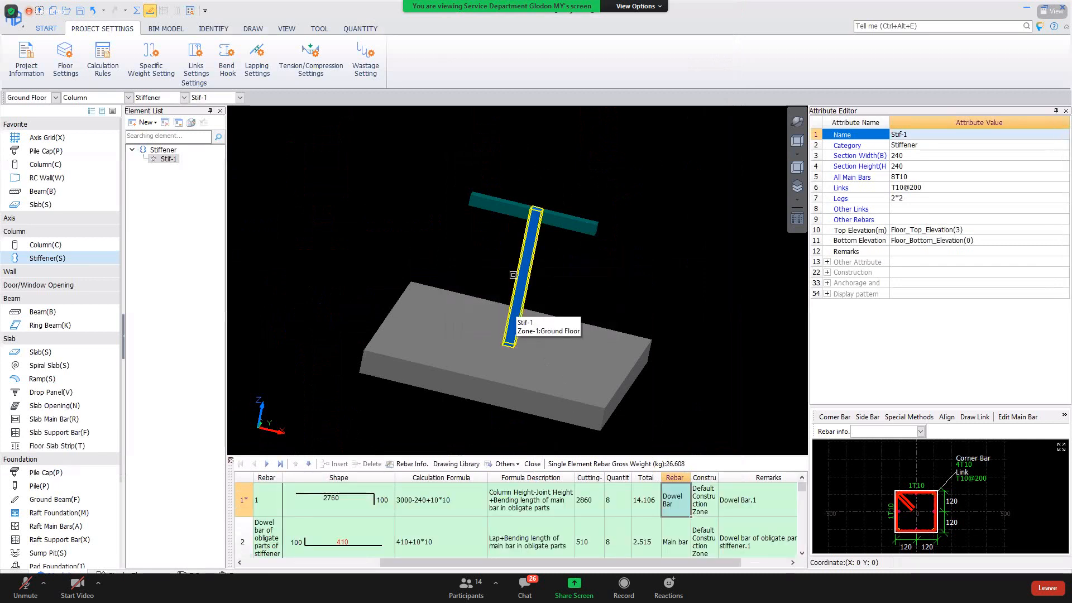
pyautogui.click(398, 521)
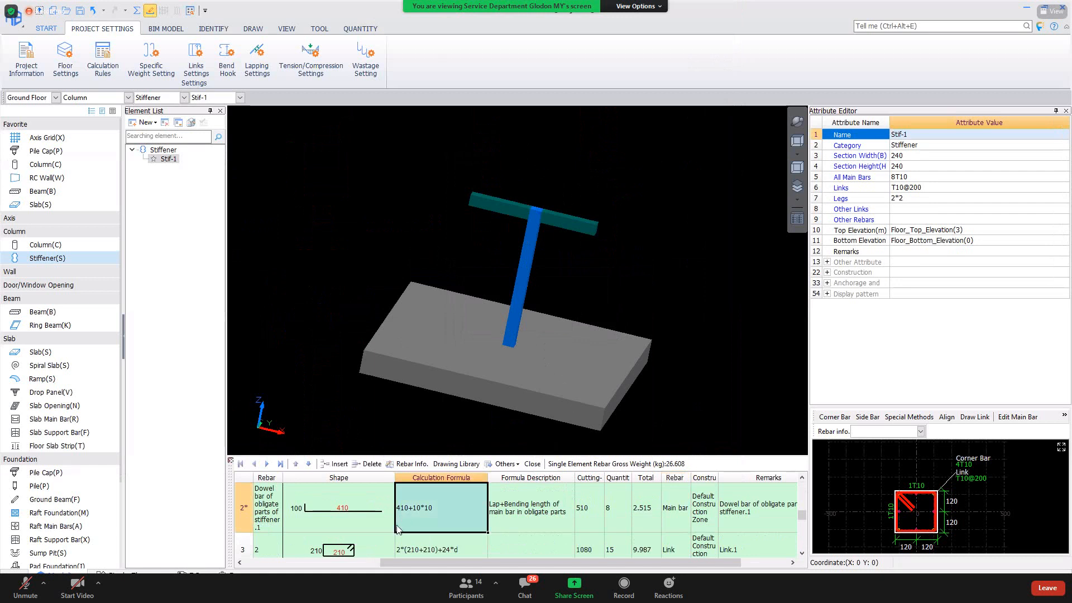
pyautogui.scroll(1, 381, 516)
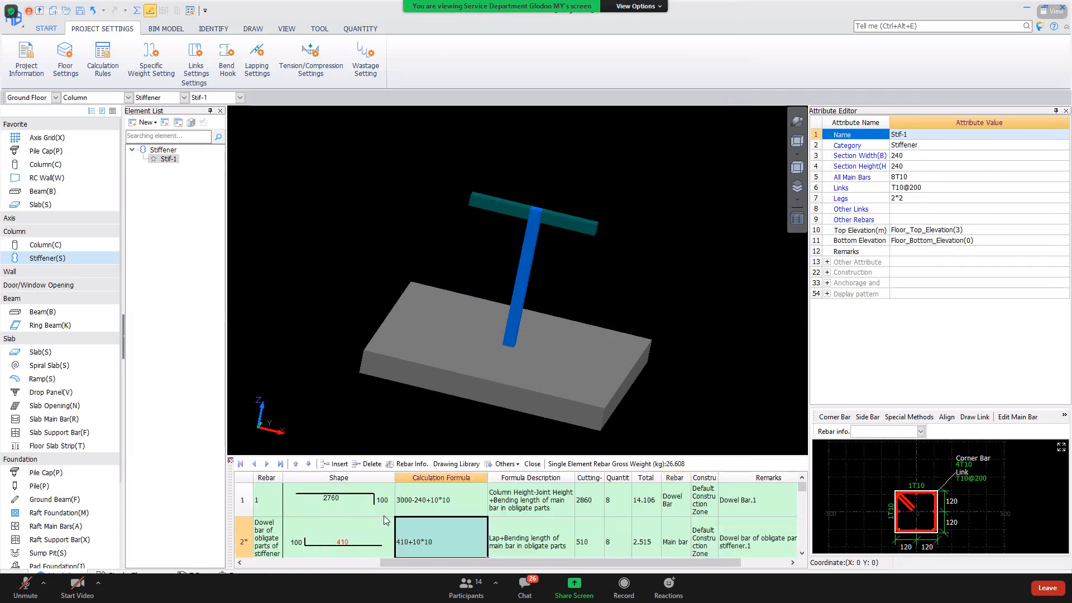
pyautogui.click(381, 507)
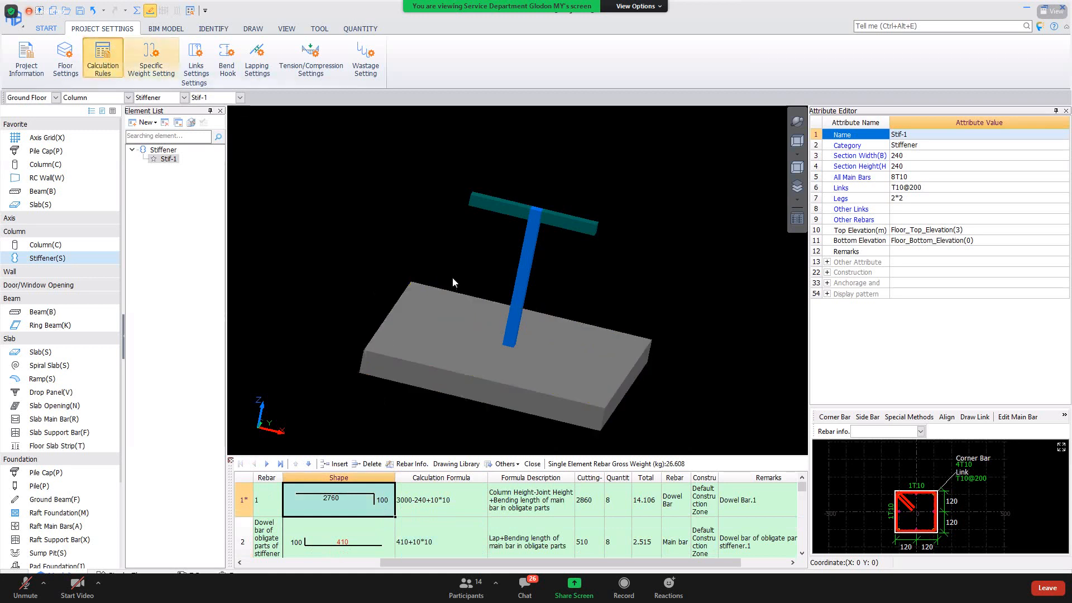
# Review the filler wall stiffener's bending length rule and its process options in the calculation rules, keeping the current choices.
pyautogui.click(103, 62)
pyautogui.scroll(-3, 418, 390)
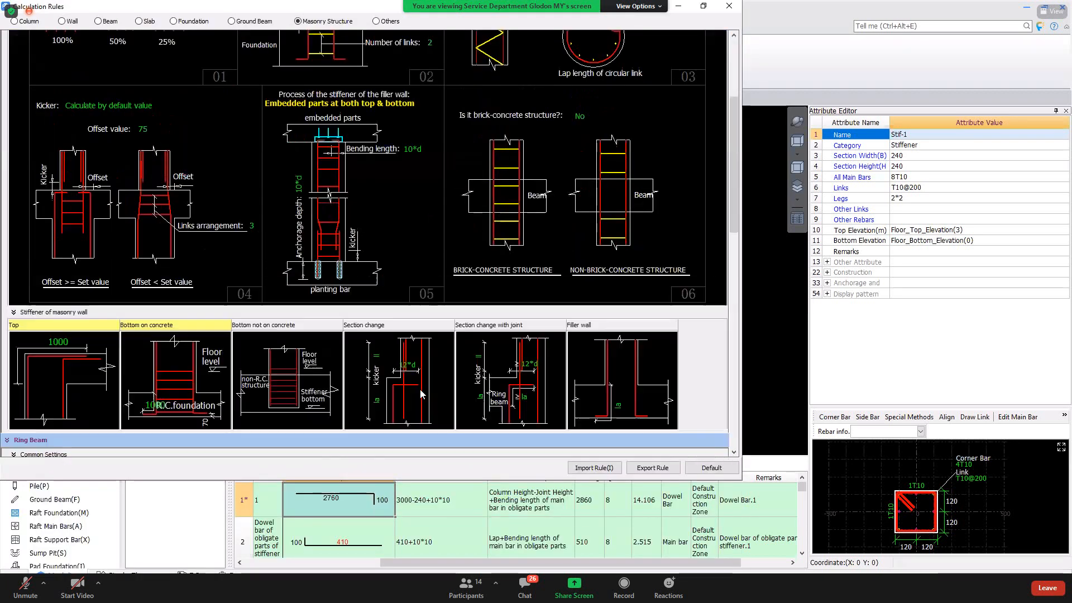
pyautogui.scroll(2, 420, 387)
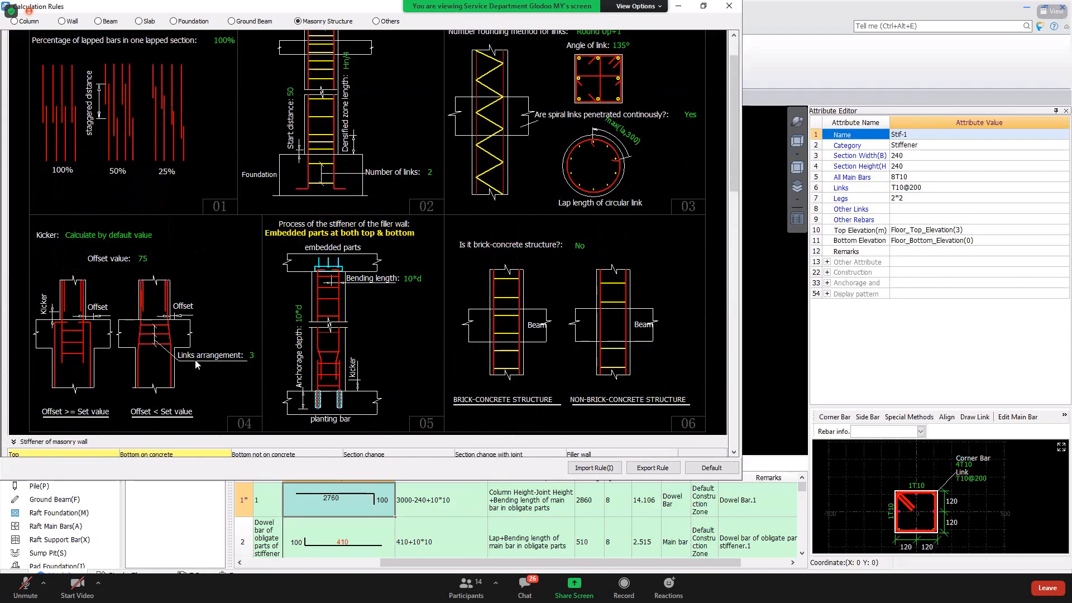
pyautogui.click(409, 281)
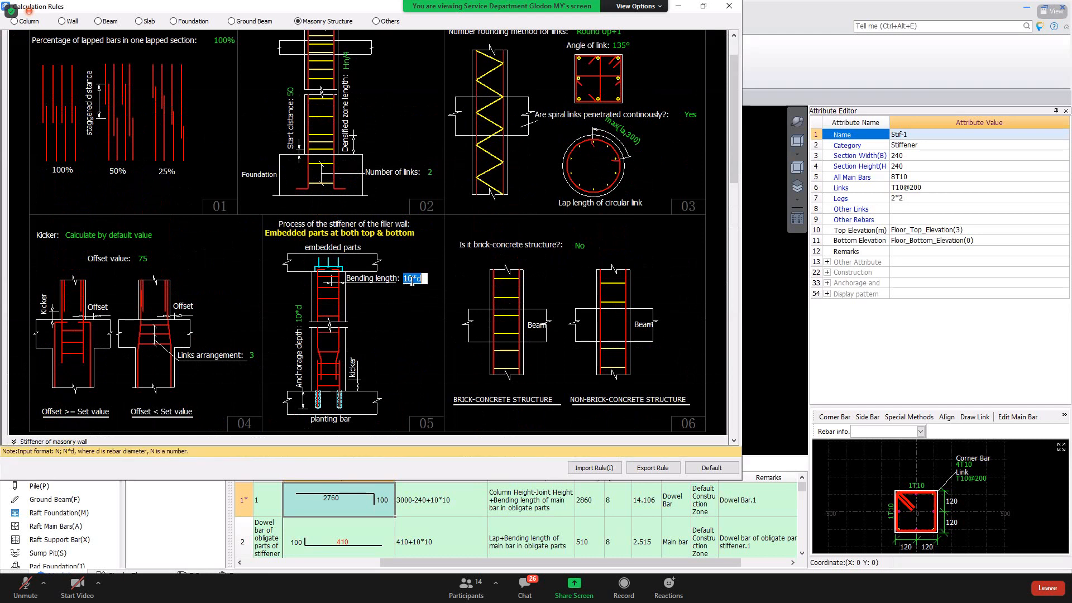
pyautogui.click(326, 267)
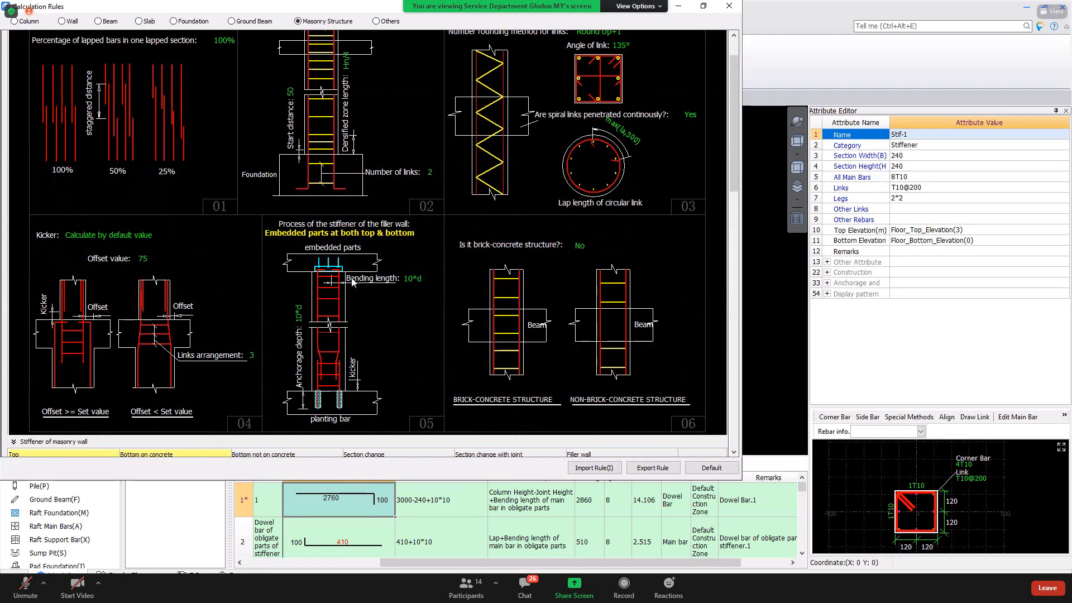
pyautogui.click(360, 236)
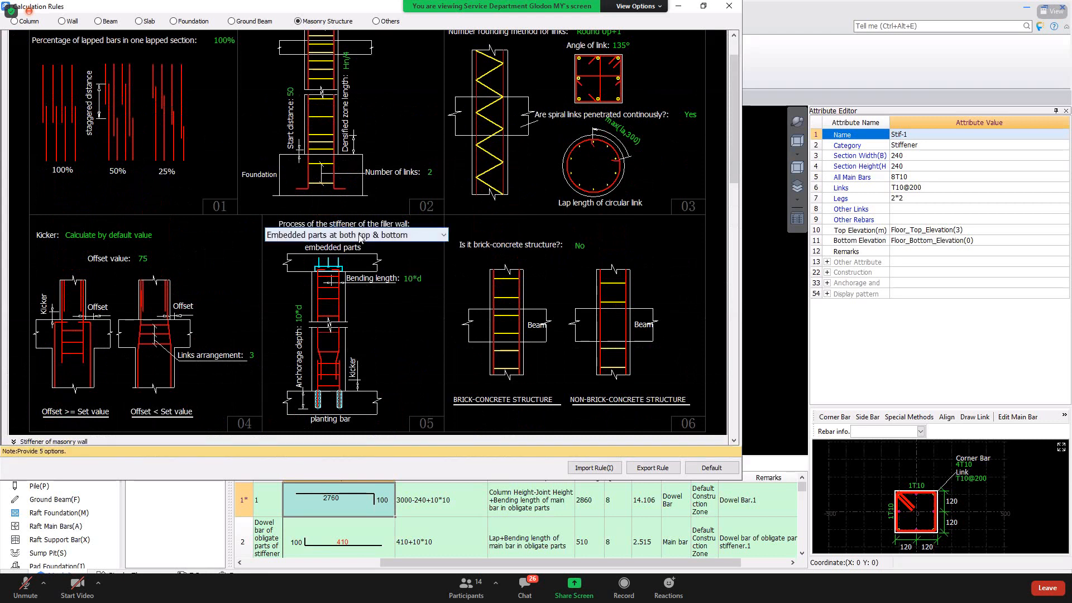
pyautogui.click(360, 235)
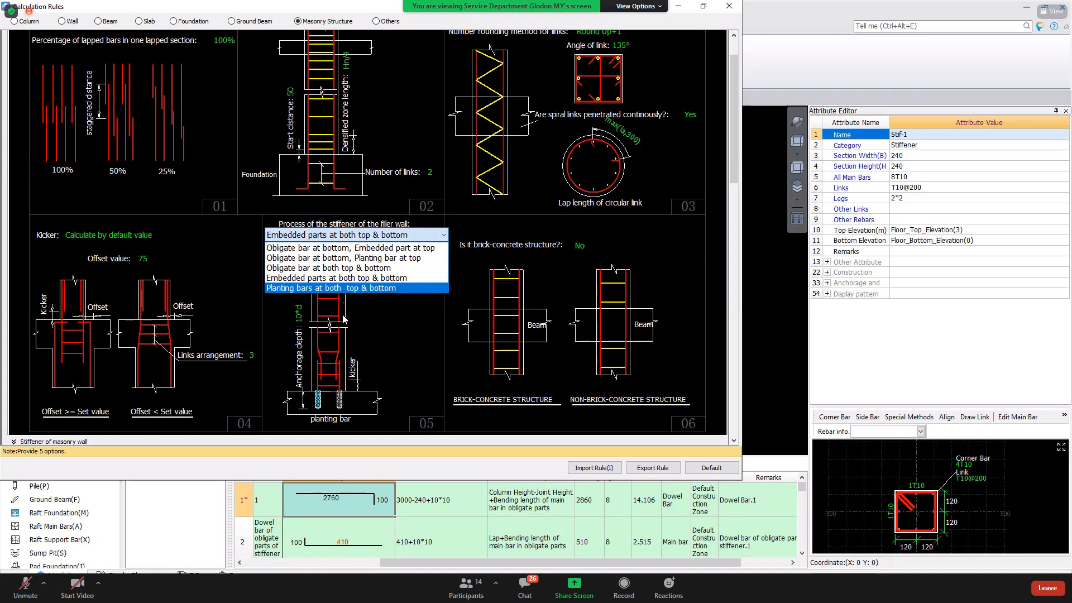
pyautogui.click(354, 362)
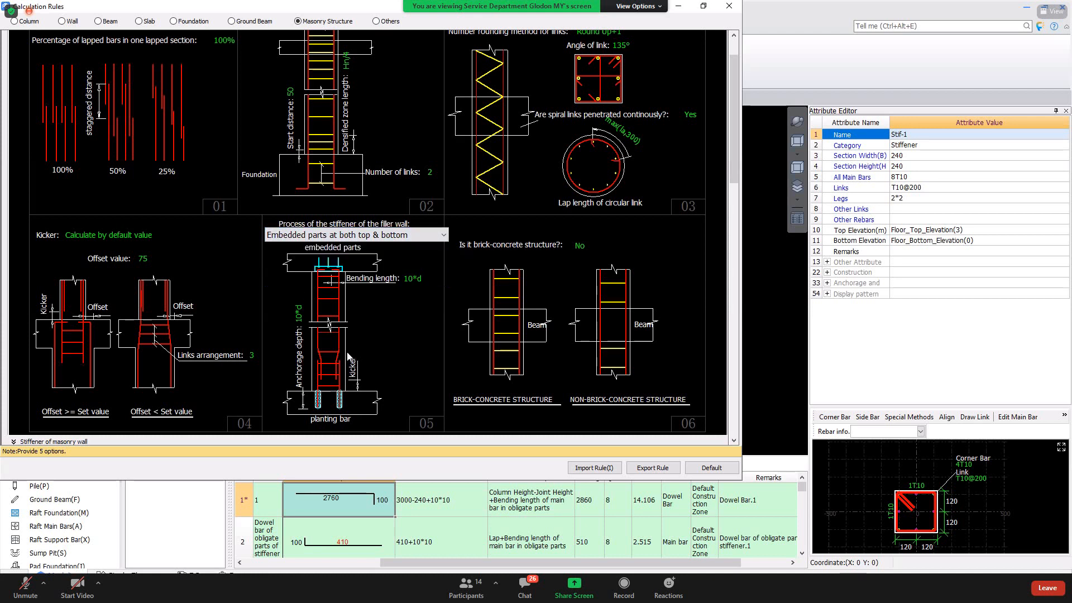
# Check the filler wall stiffener's anchorage depth and process options, keep Embedded parts at both top & bottom, and open the bending length for editing.
pyautogui.click(300, 316)
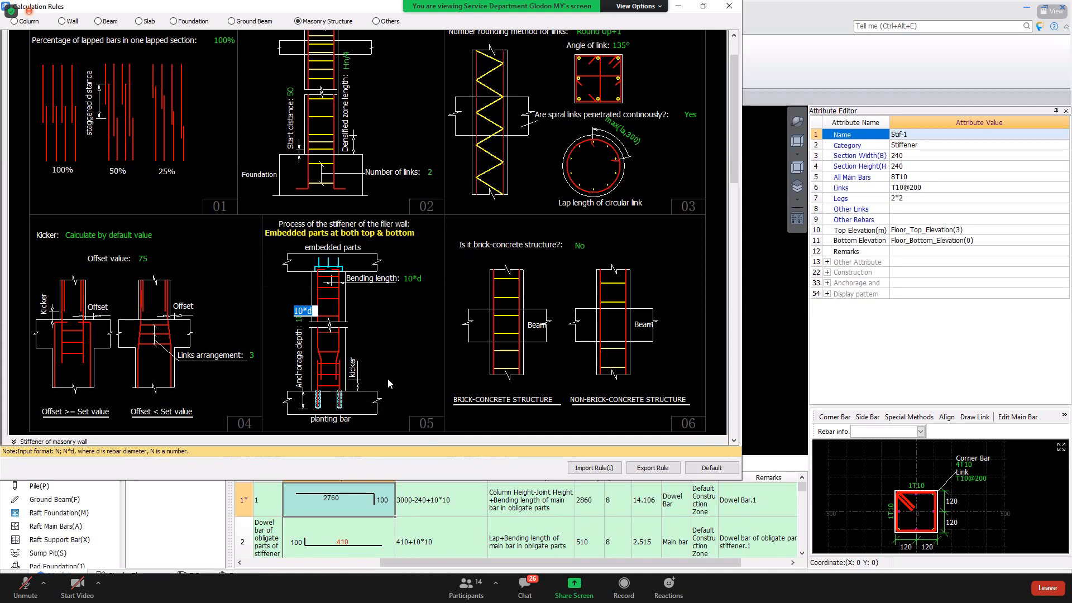
pyautogui.click(367, 229)
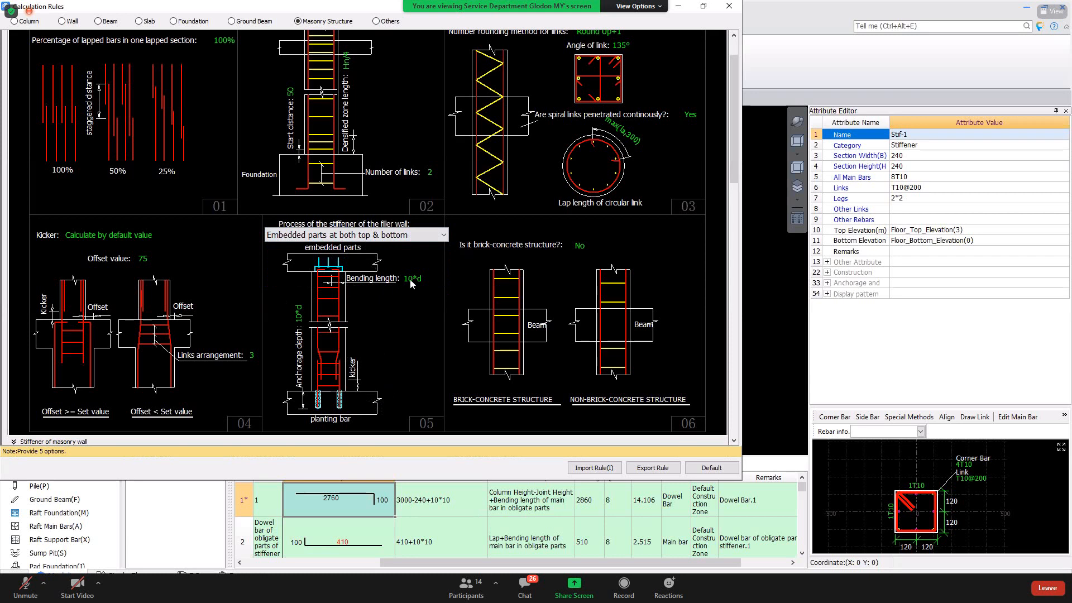
pyautogui.click(402, 237)
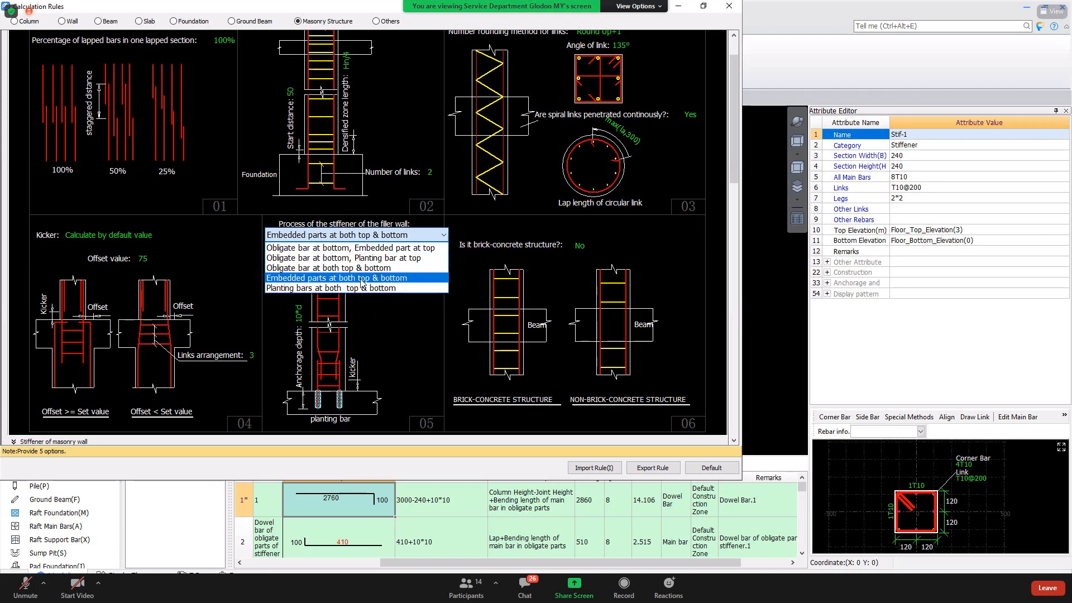
pyautogui.click(384, 279)
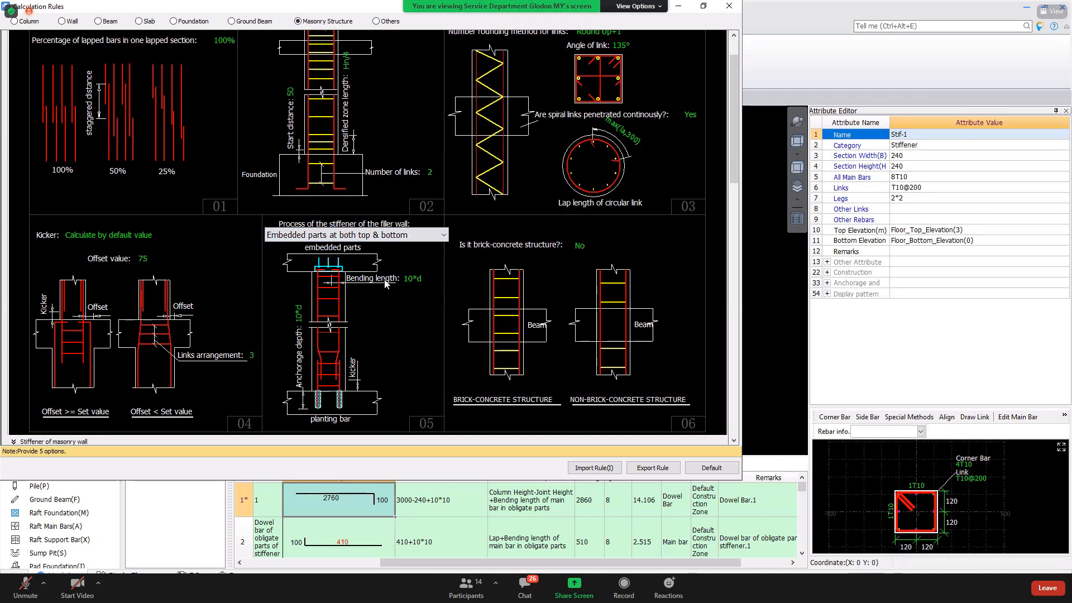
pyautogui.click(414, 278)
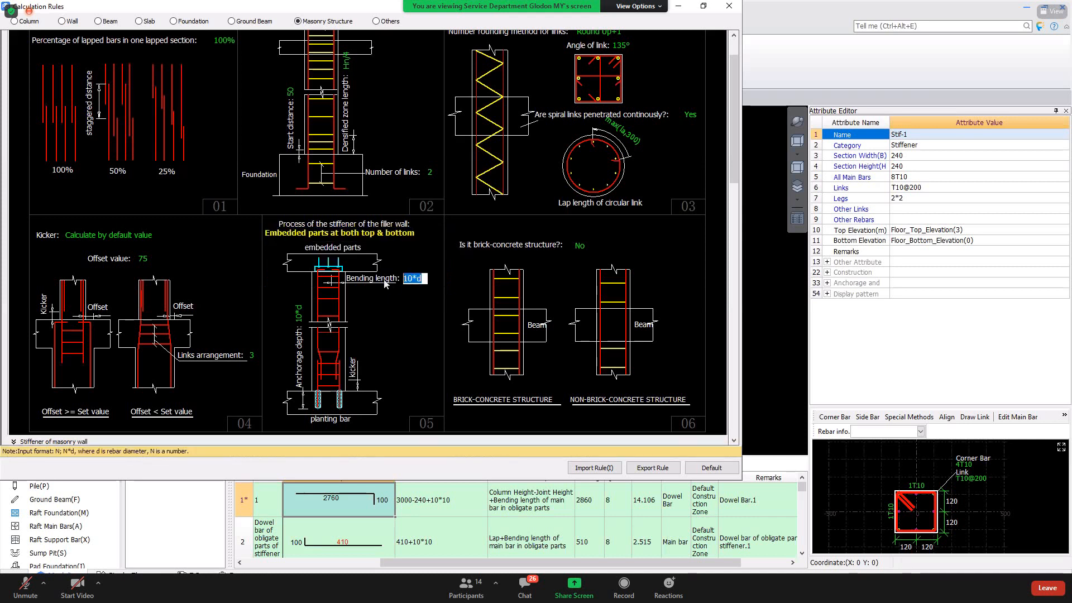
# Set the process of the stiffener of the filler wall to Planting bars at both top & bottom.
pyautogui.click(376, 236)
pyautogui.click(382, 234)
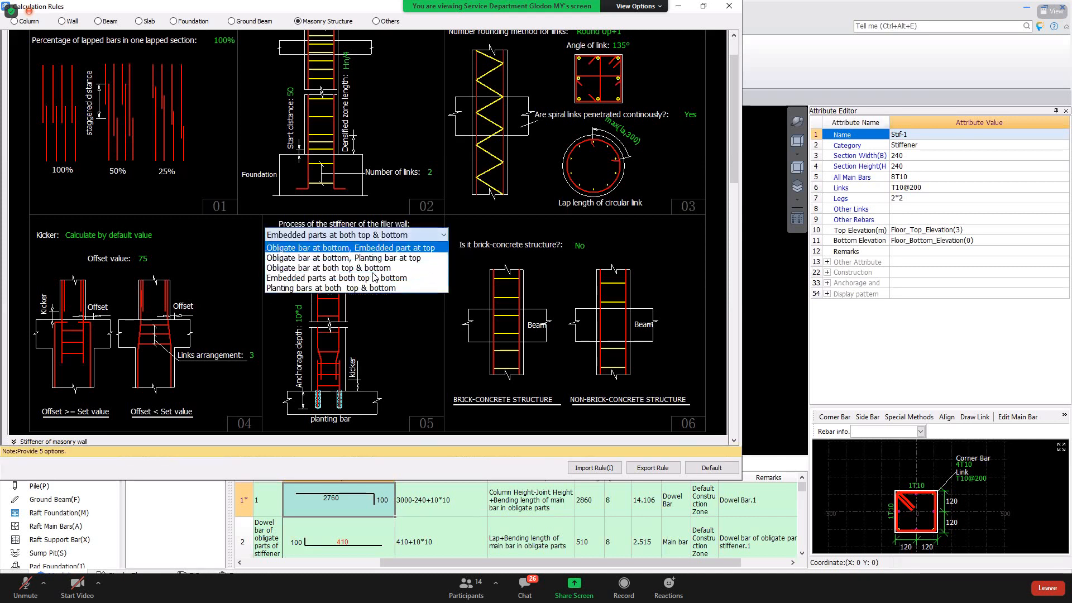
pyautogui.click(366, 288)
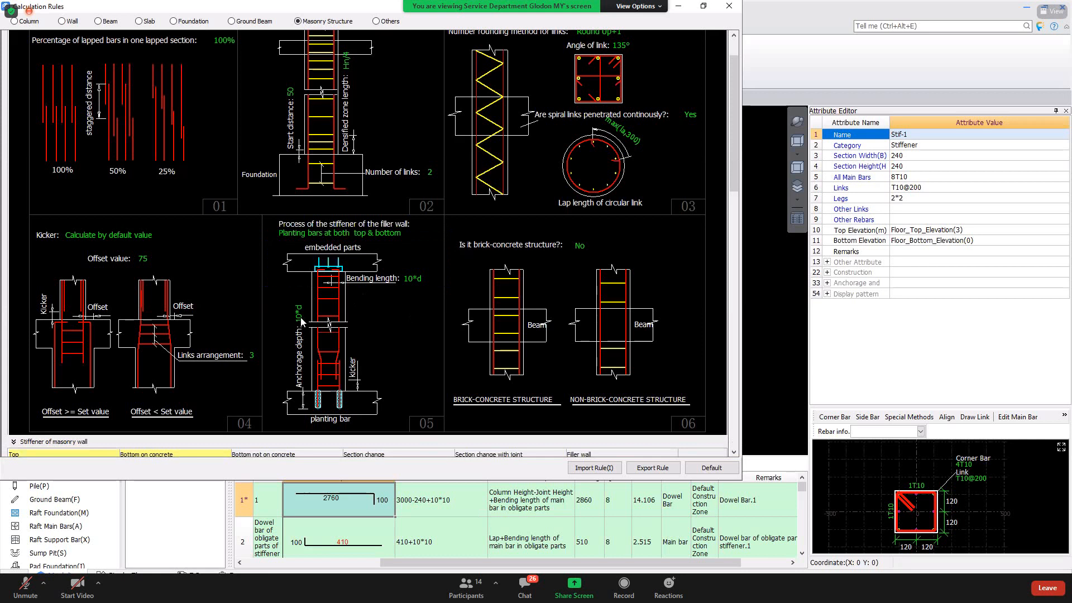
pyautogui.scroll(-3, 301, 322)
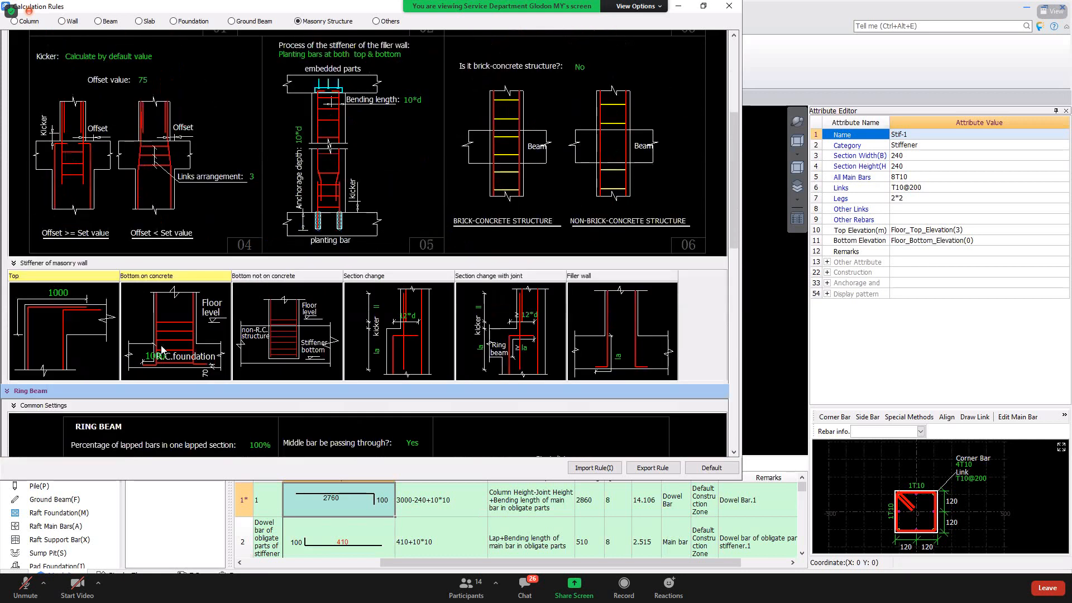
pyautogui.click(166, 335)
pyautogui.click(81, 335)
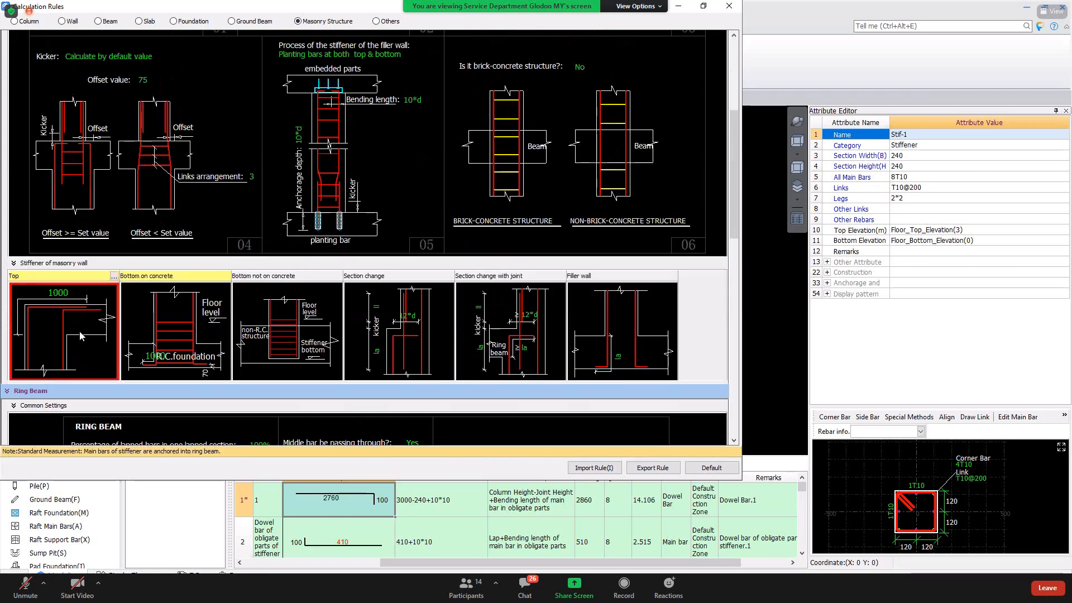
# Set the process of the filler wall stiffener to Embedded parts at both top & bottom and close the calculation rules.
pyautogui.scroll(1, 353, 289)
pyautogui.click(346, 118)
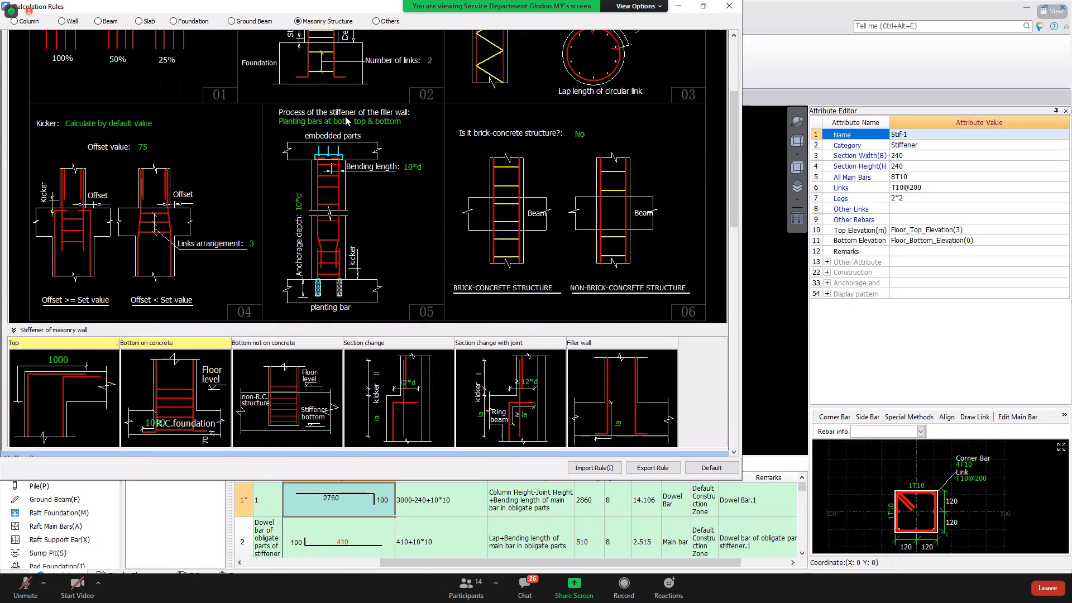
pyautogui.click(347, 122)
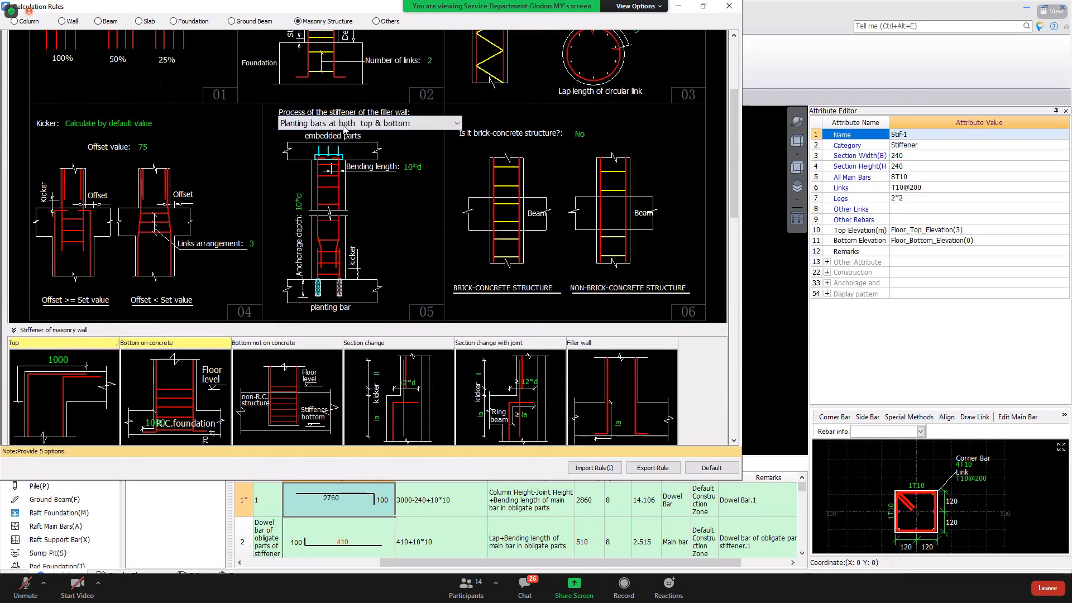
pyautogui.click(345, 126)
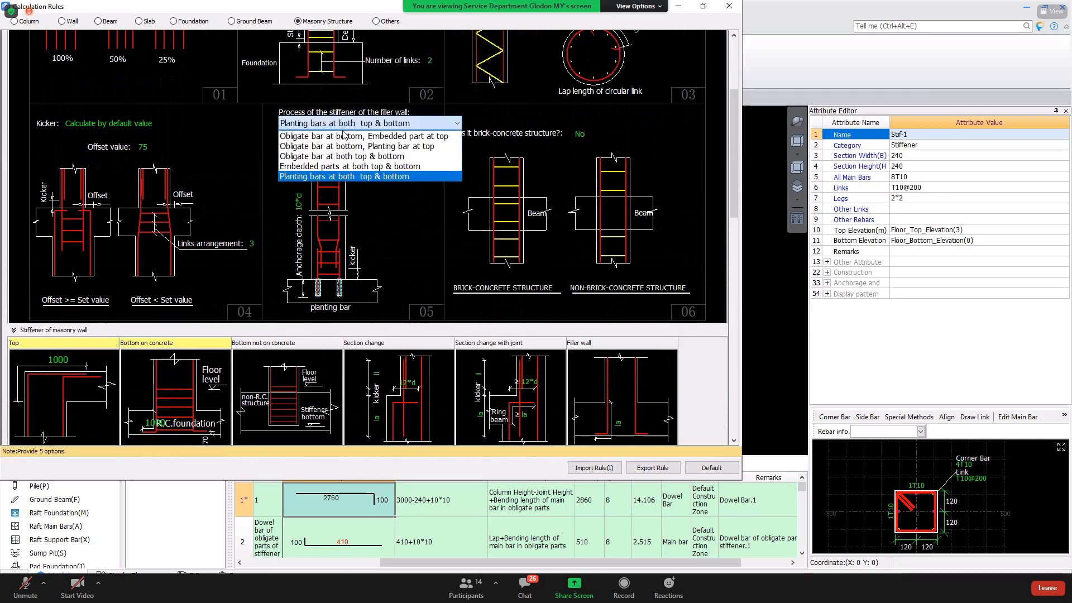
pyautogui.click(346, 166)
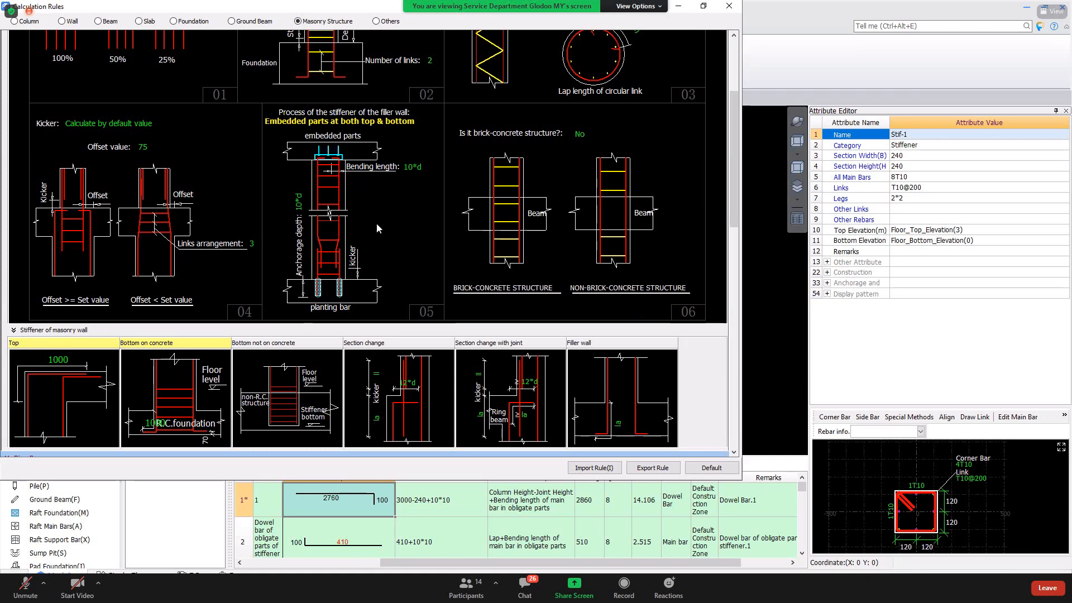
pyautogui.scroll(3, 377, 228)
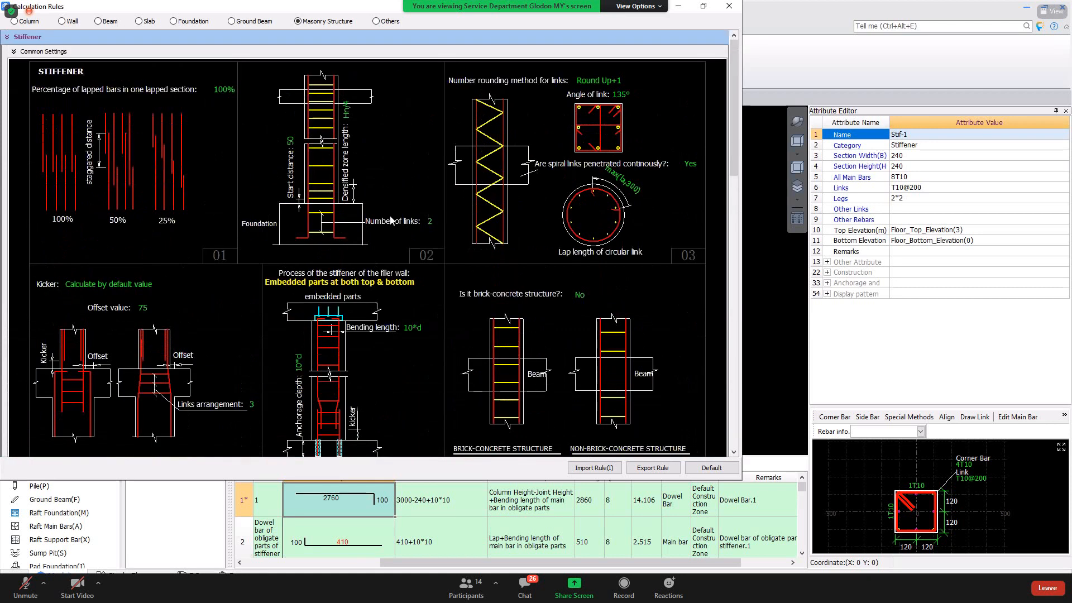
pyautogui.scroll(-2, 440, 178)
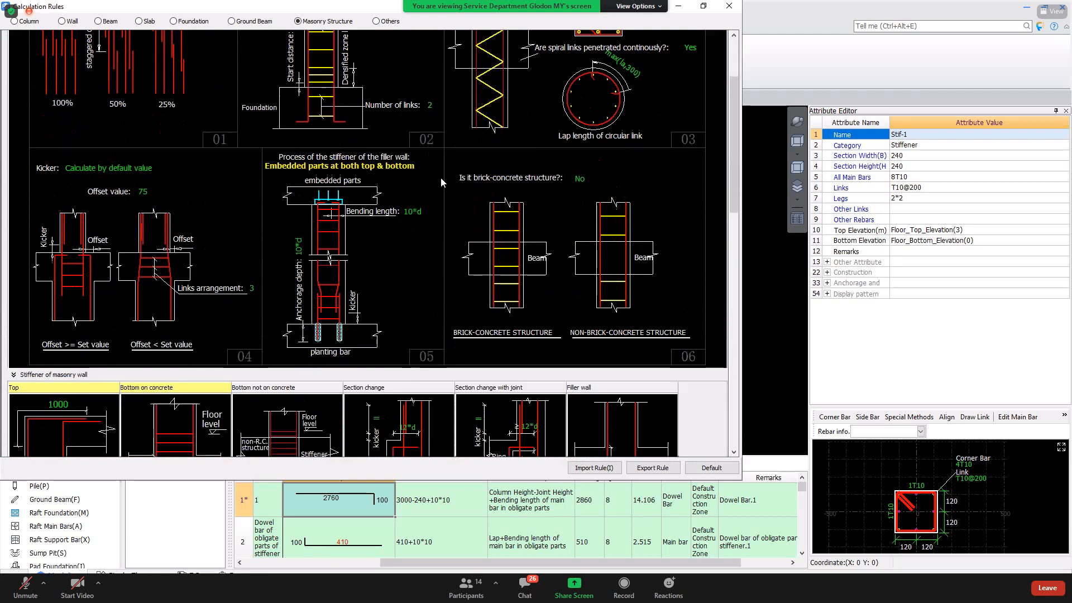
pyautogui.scroll(-3, 441, 182)
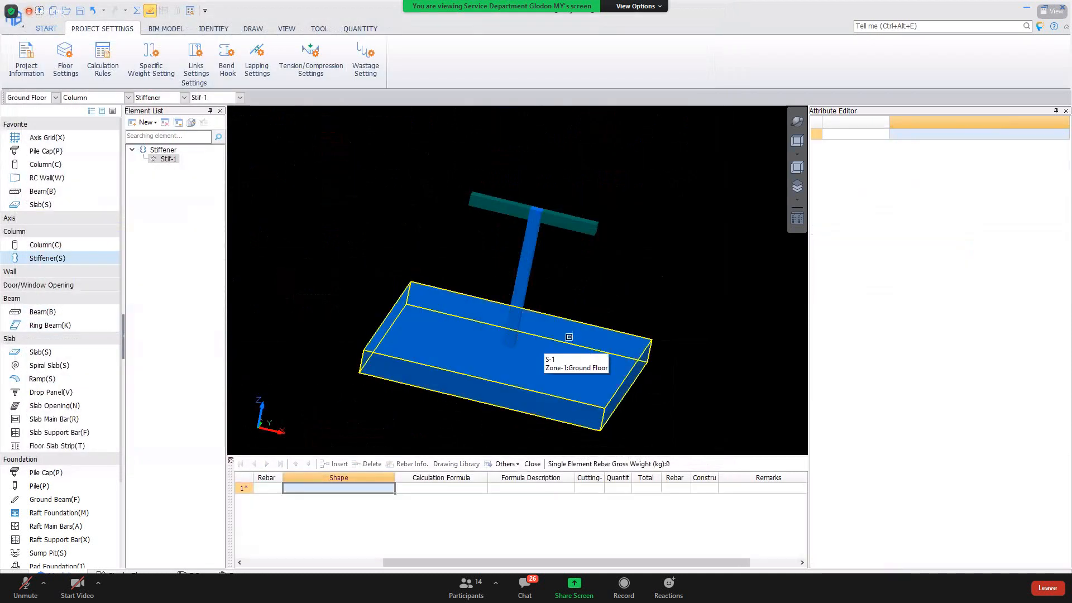
# Inspect the attributes and rebar details of the slab, stiffener and ring beam in the 3D model.
pyautogui.click(569, 337)
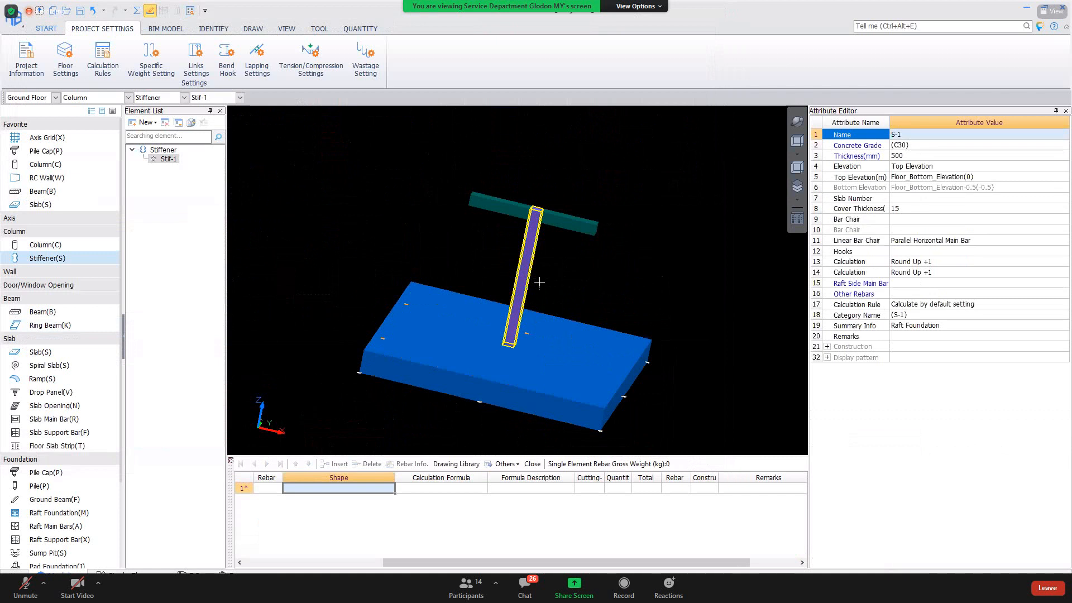
pyautogui.click(525, 279)
pyautogui.click(579, 224)
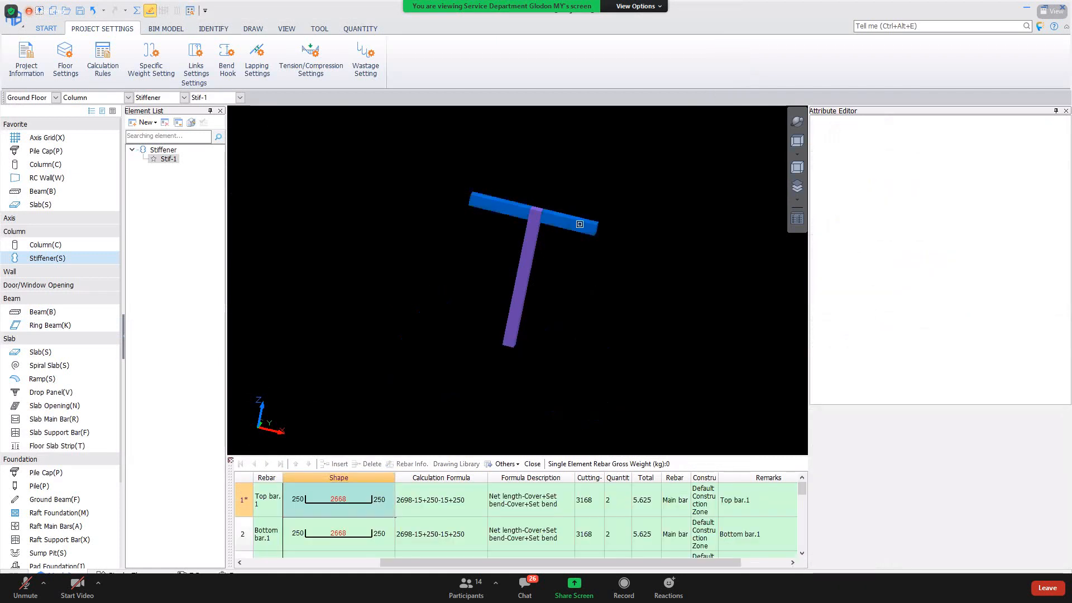
pyautogui.click(580, 225)
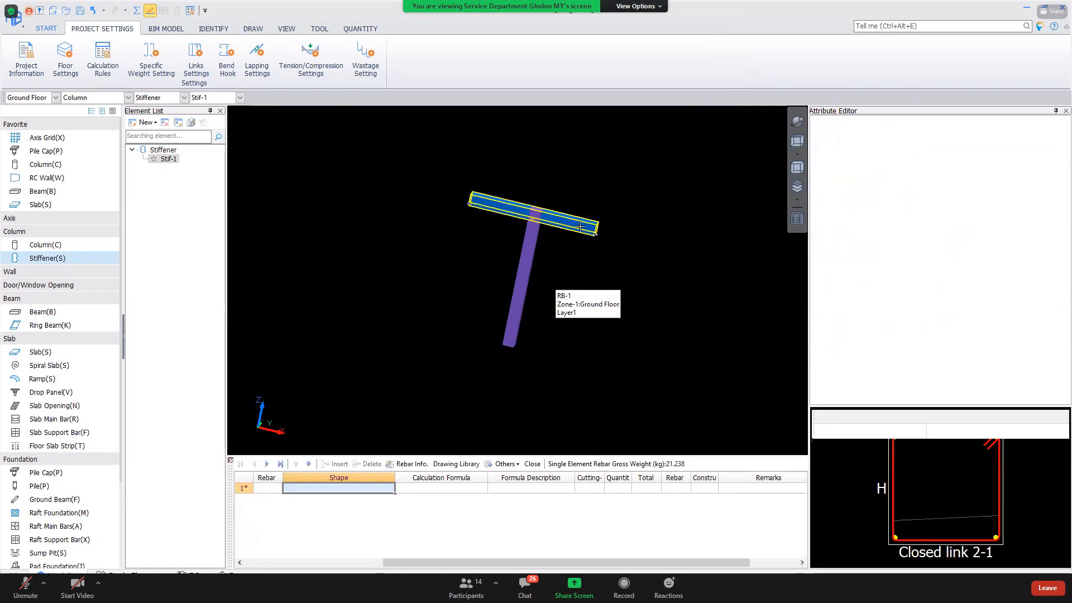
pyautogui.click(580, 226)
pyautogui.click(581, 254)
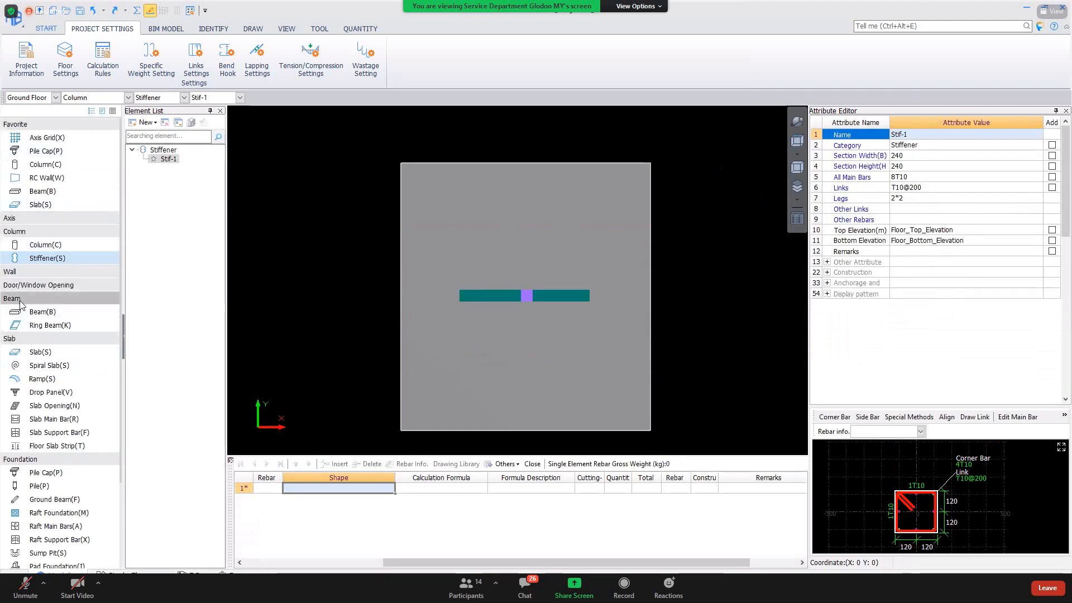
# Create a new masonry wall element in the Wall category.
pyautogui.click(39, 271)
pyautogui.click(43, 298)
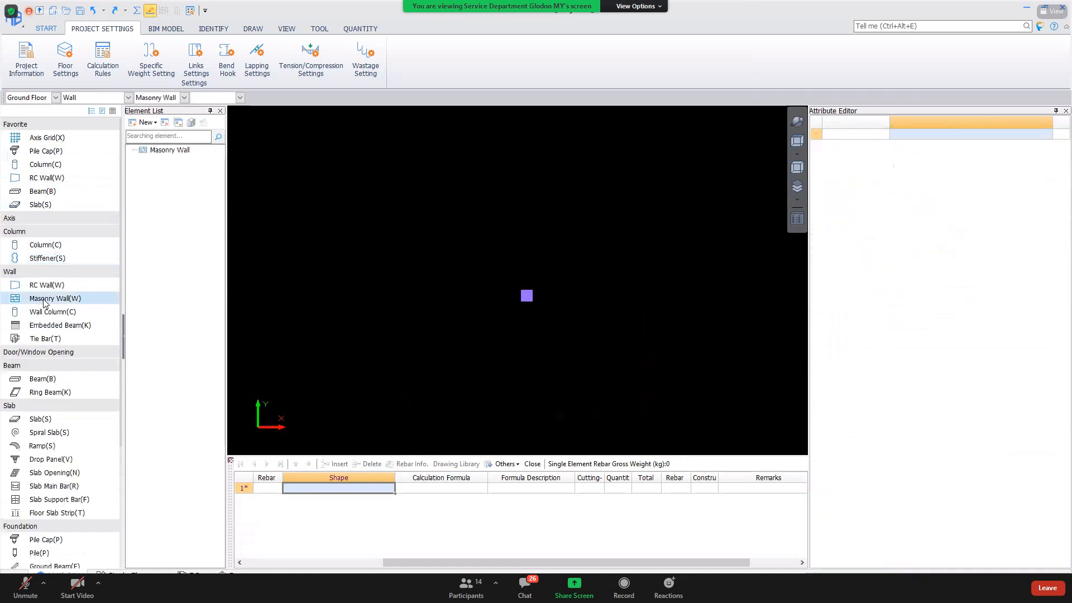
pyautogui.click(146, 123)
pyautogui.click(156, 140)
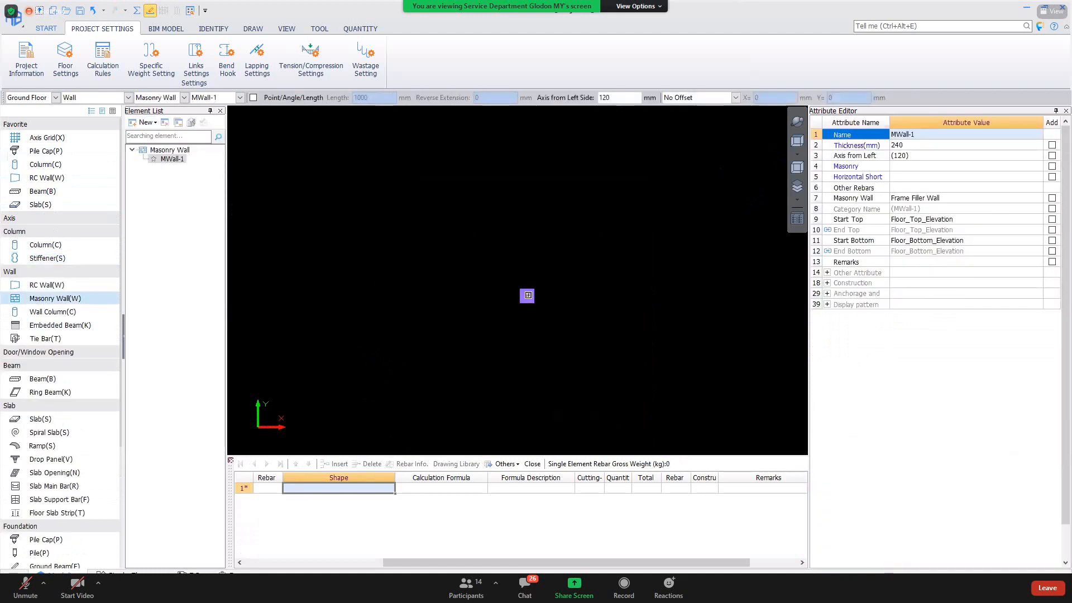
# Draw a straight horizontal masonry wall that runs through the stiffener and extends beyond it on both sides.
pyautogui.click(342, 295)
pyautogui.rightClick(409, 296)
pyautogui.click(409, 296)
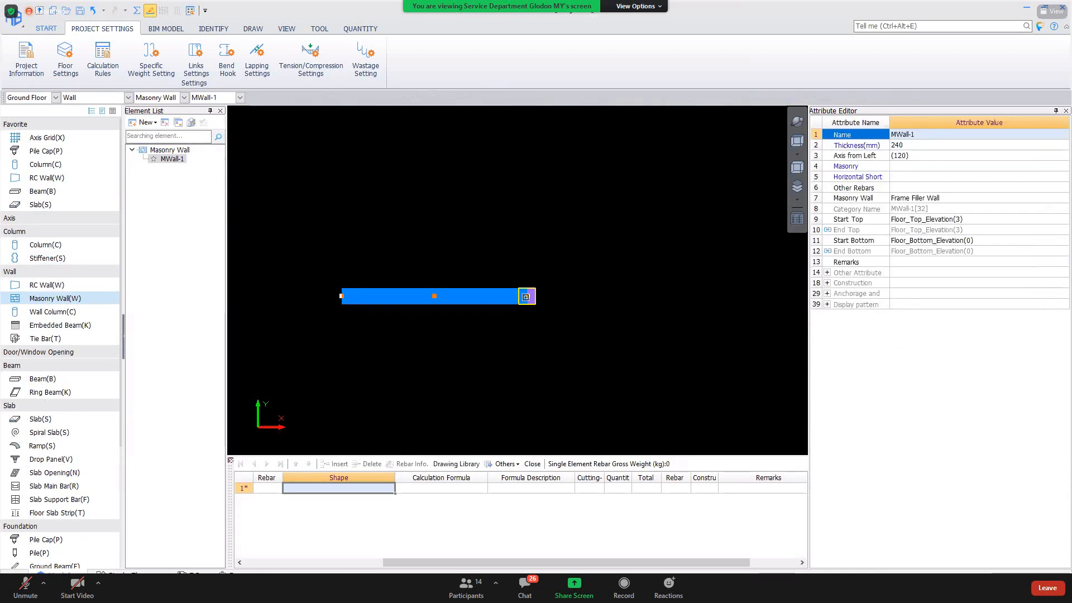
pyautogui.click(527, 296)
pyautogui.click(732, 304)
pyautogui.rightClick(588, 222)
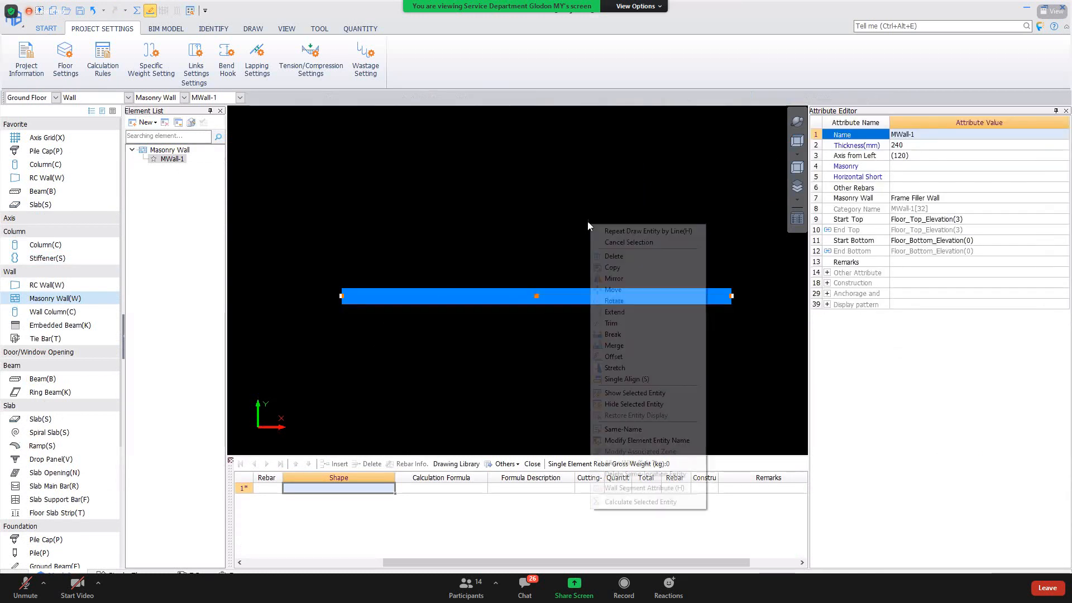
pyautogui.click(551, 246)
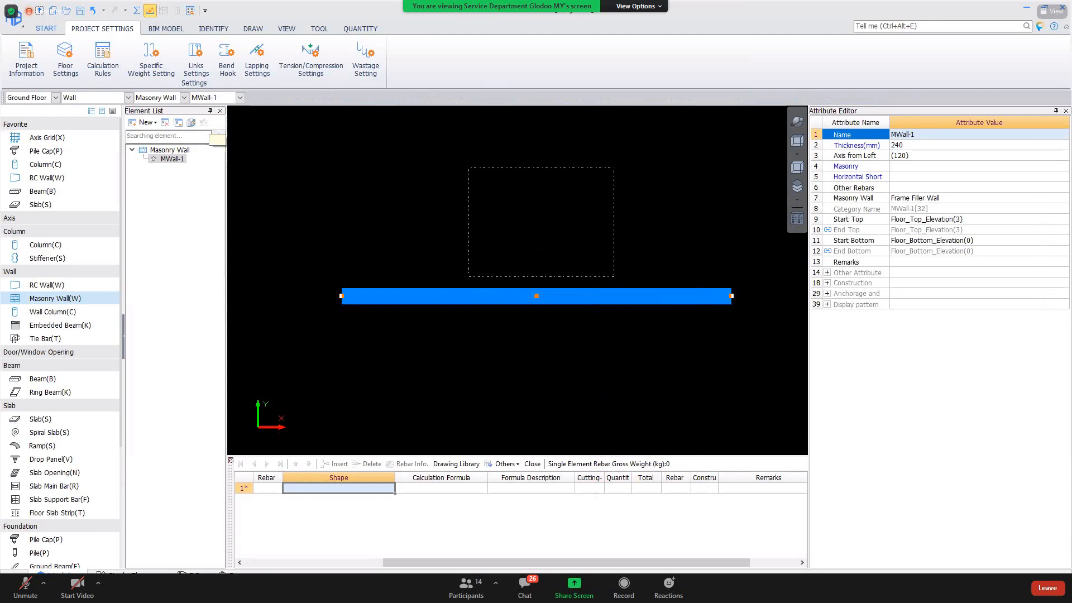
# Widen the attribute names and set the wall's Masonry Continuous Bar to T10@200.
pyautogui.click(920, 199)
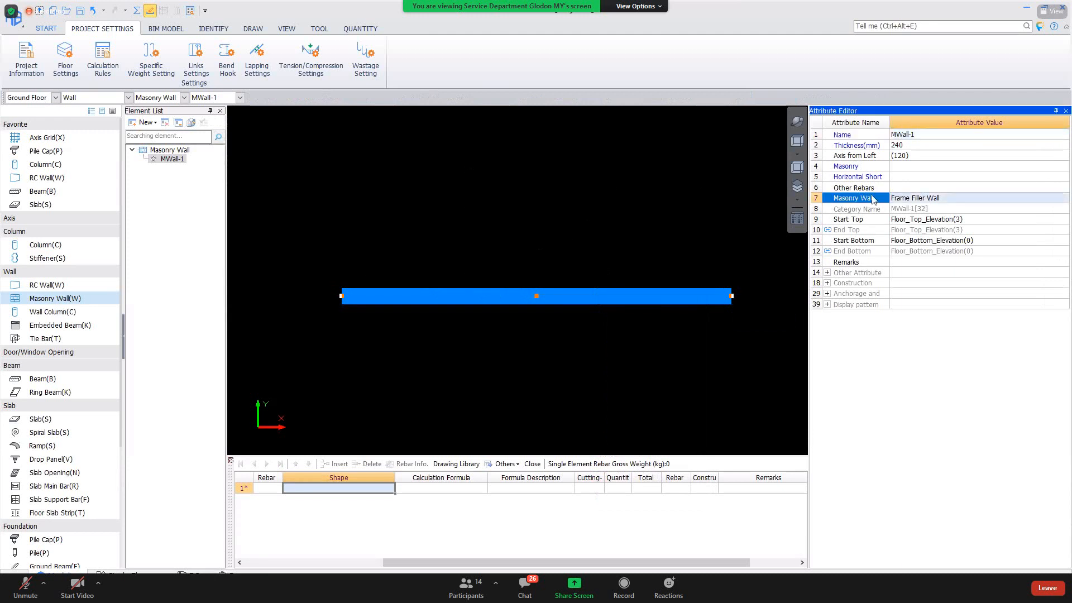
pyautogui.doubleClick(890, 123)
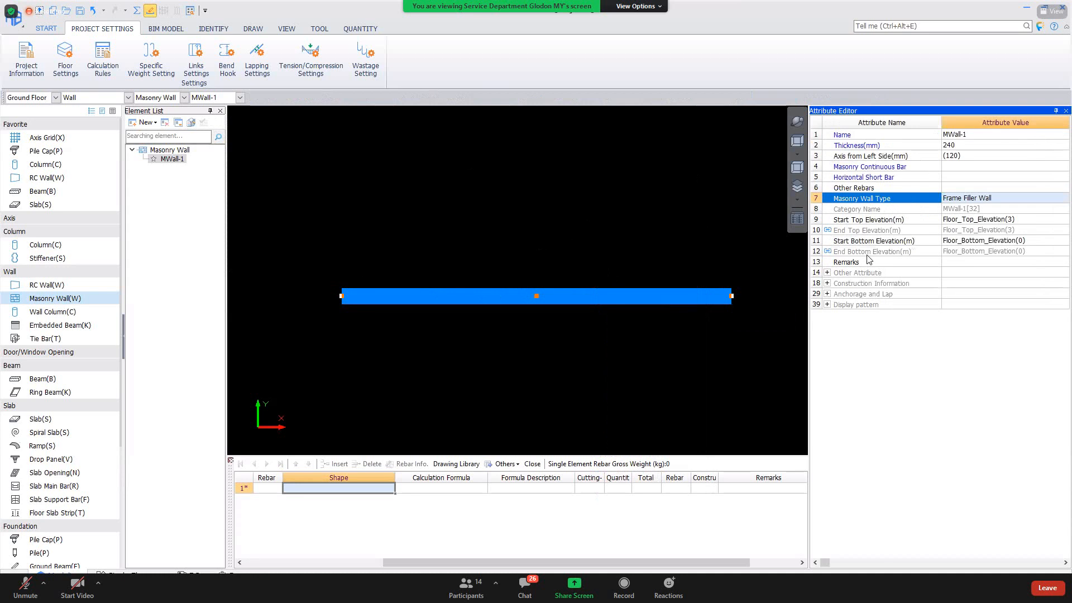
pyautogui.click(949, 167)
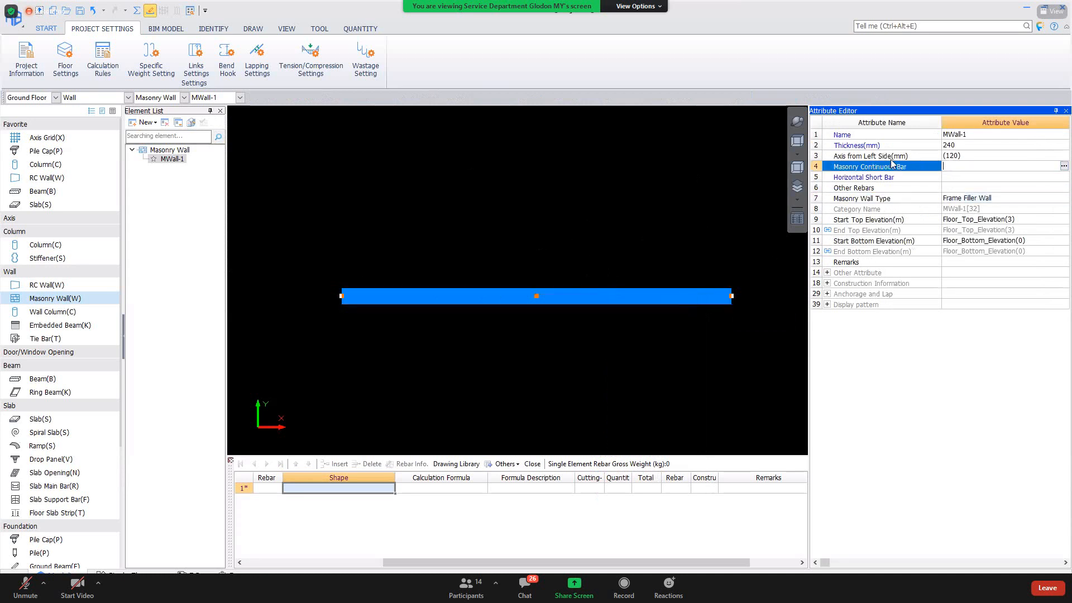
pyautogui.write('2')
pyautogui.press('BackSpace')
pyautogui.write('T10@200')
pyautogui.press('Return')
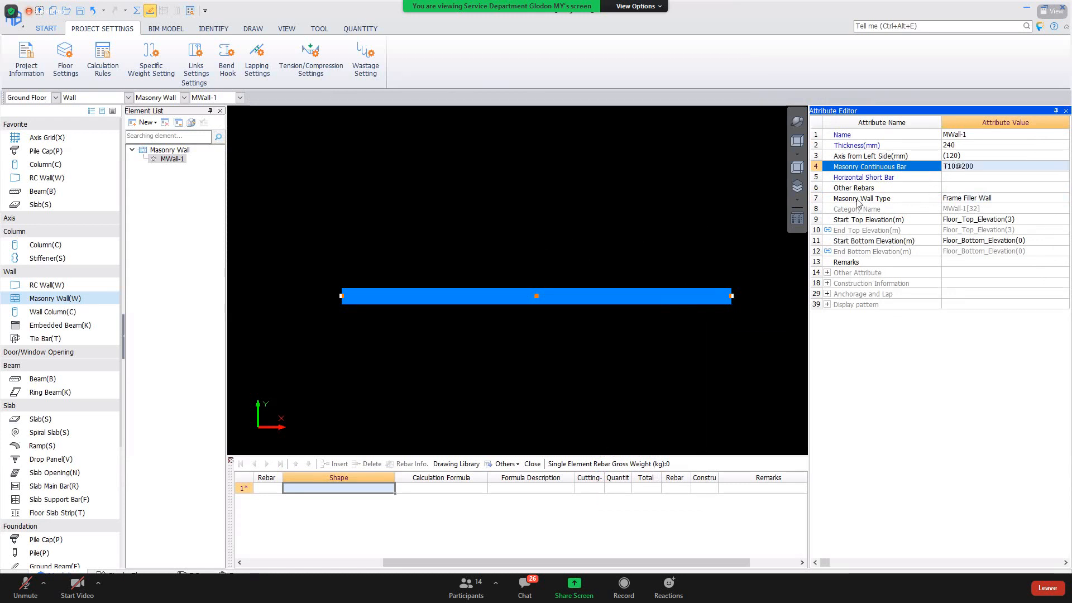
# Calculate the selected masonry wall and review the calculation formulas of its tie bars.
pyautogui.rightClick(681, 304)
pyautogui.click(712, 579)
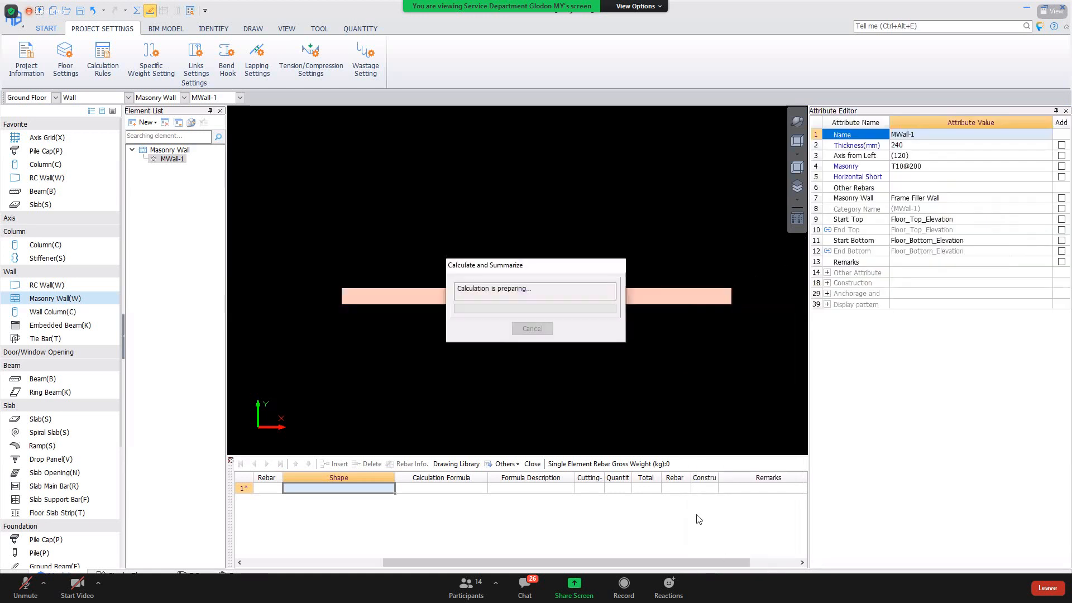
pyautogui.click(532, 329)
pyautogui.click(569, 297)
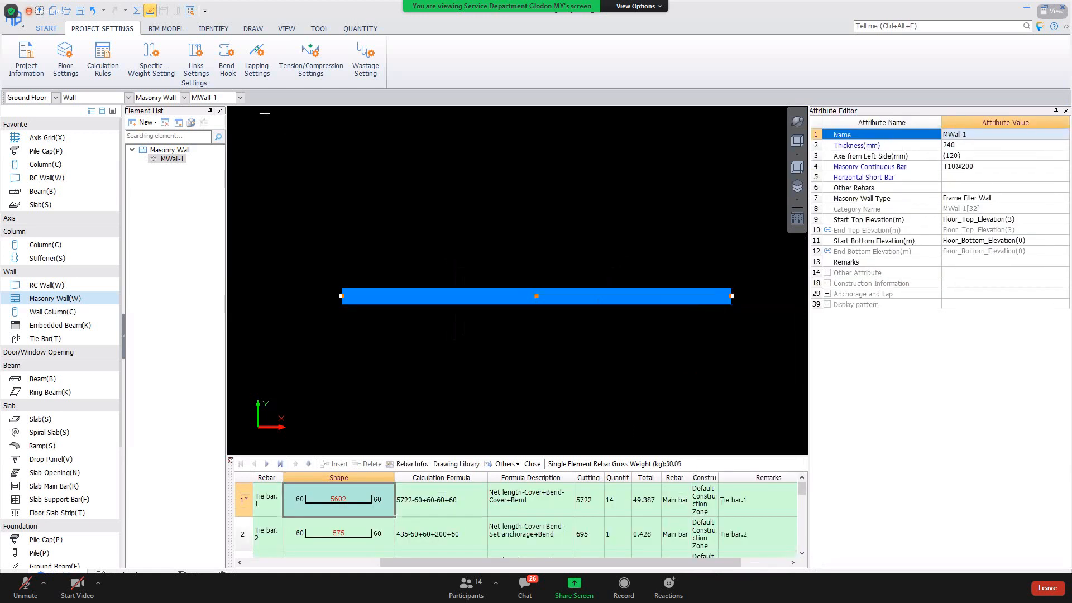
pyautogui.click(553, 511)
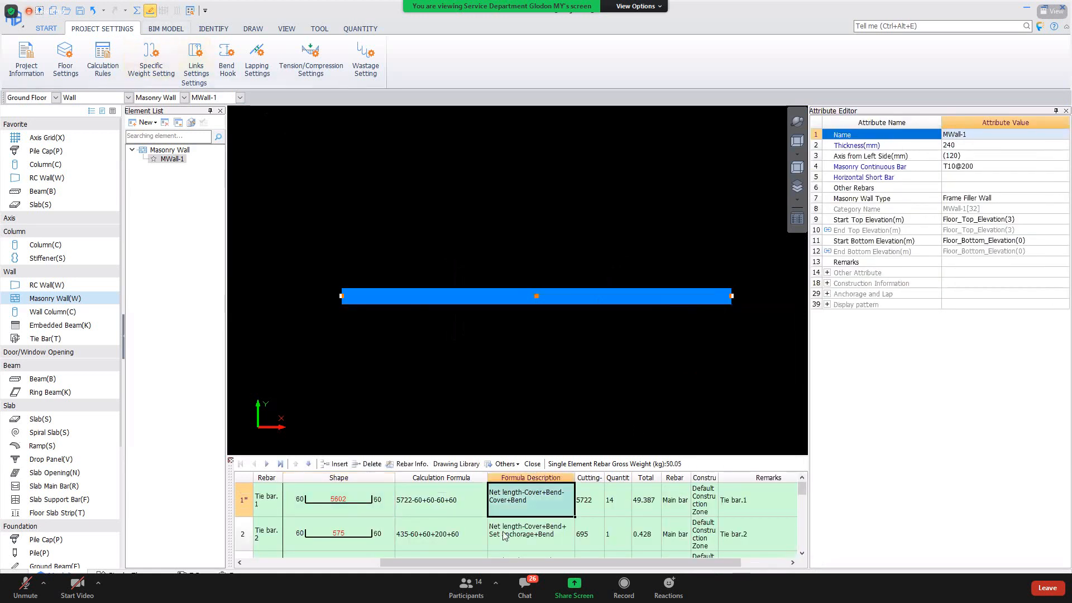
pyautogui.click(427, 539)
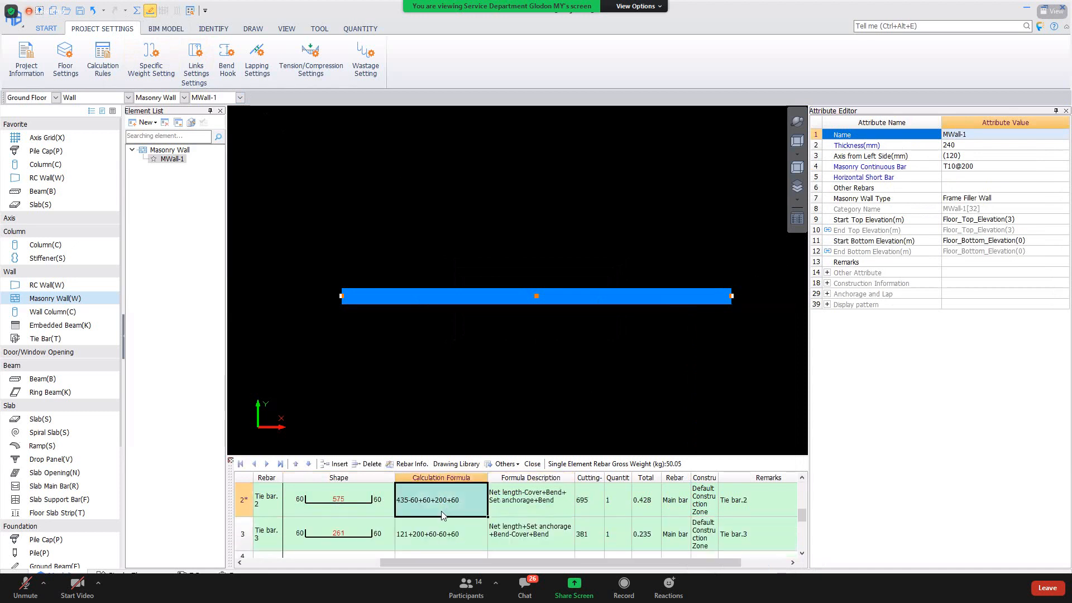
pyautogui.scroll(1, 441, 516)
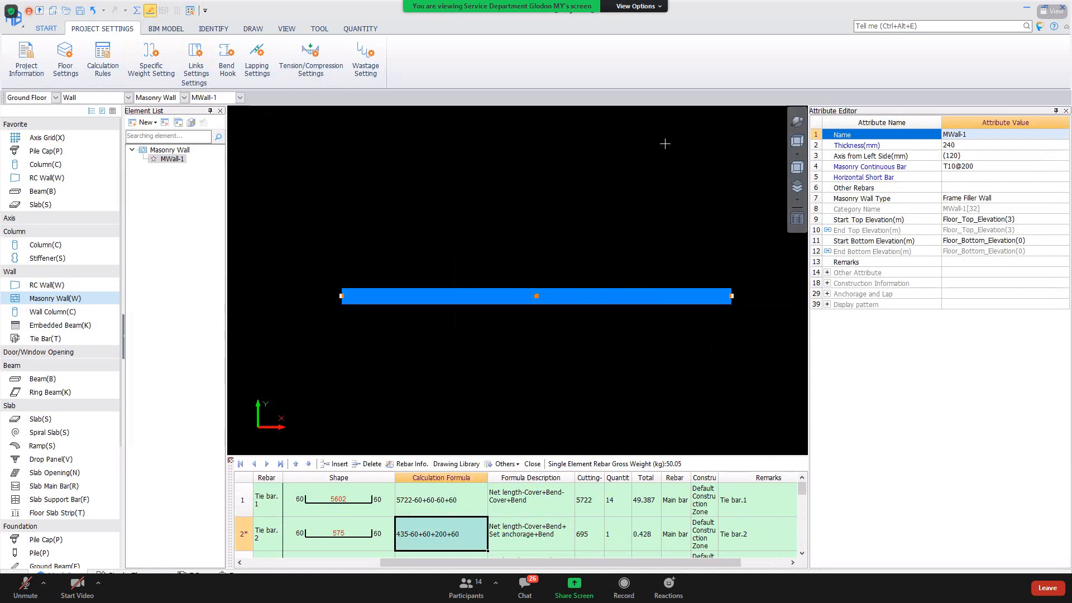
# Try to set the wall's Masonry Continuous Bar to 2T10.
pyautogui.doubleClick(956, 167)
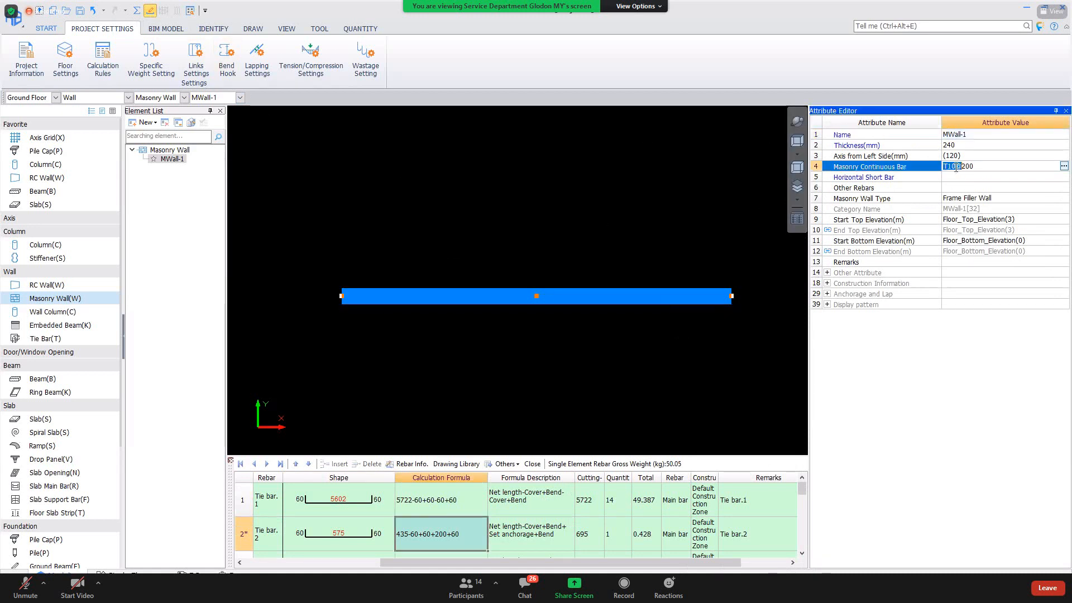
pyautogui.moveTo(982, 167); pyautogui.dragTo(840, 160)
pyautogui.write('2')
pyautogui.write('T19')
pyautogui.press('Return')
pyautogui.press('Return')
pyautogui.press('BackSpace')
pyautogui.write('0')
pyautogui.press('Return')
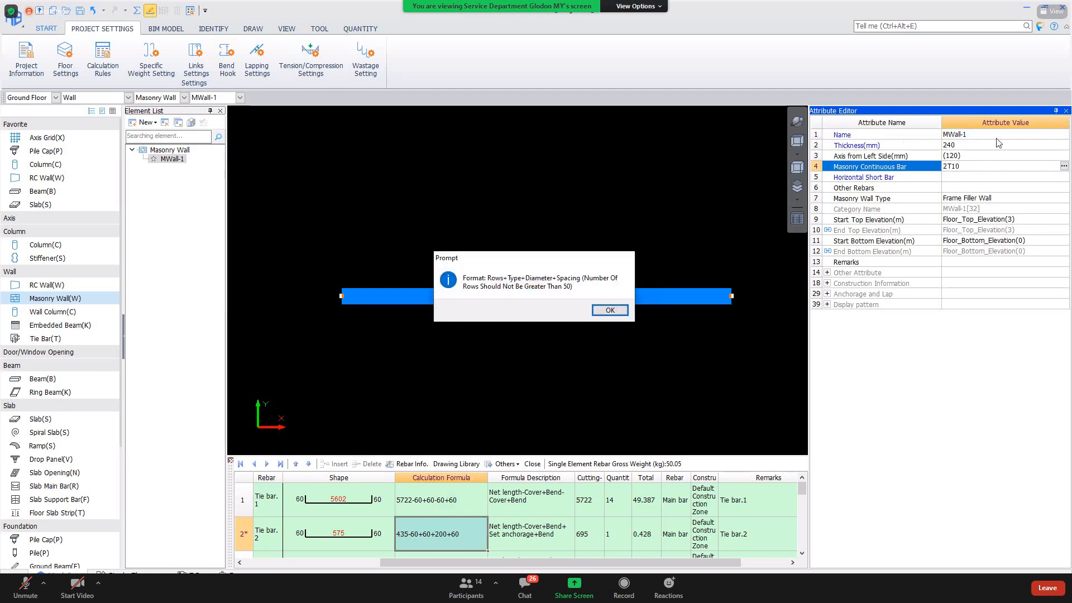
pyautogui.click(619, 310)
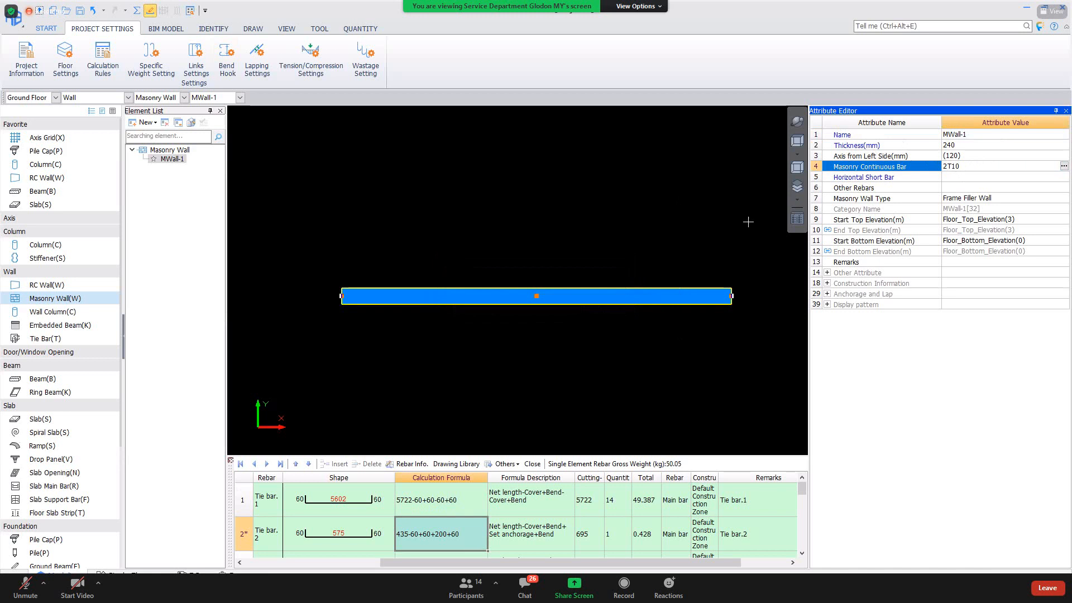
# Set the Masonry Continuous Bar to T10@100 and recalculate the selected wall.
pyautogui.doubleClick(958, 162)
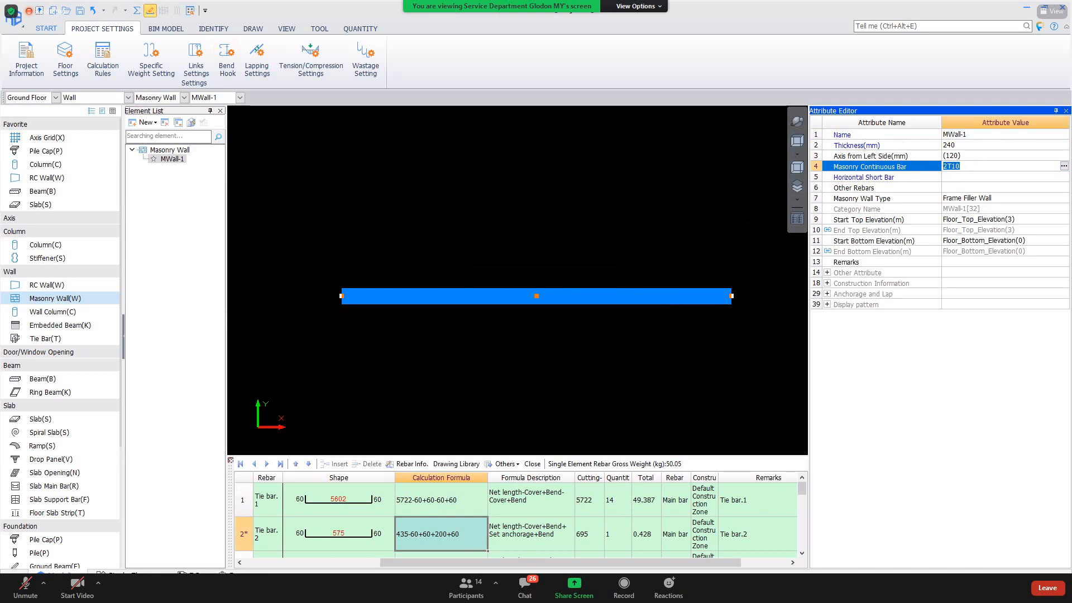
pyautogui.write('T')
pyautogui.press('Return')
pyautogui.rightClick(720, 296)
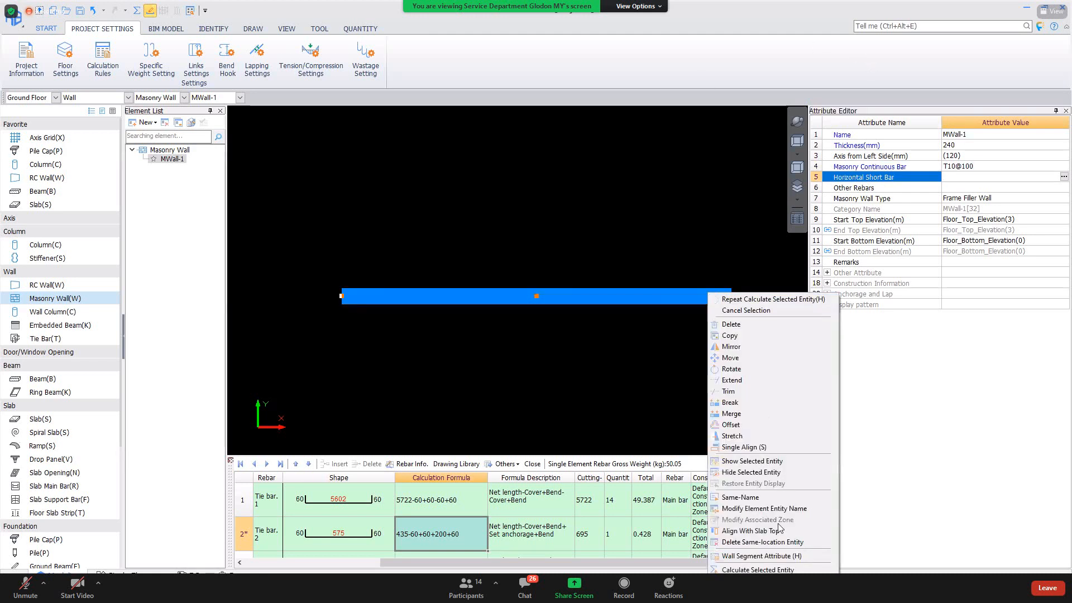
pyautogui.click(780, 539)
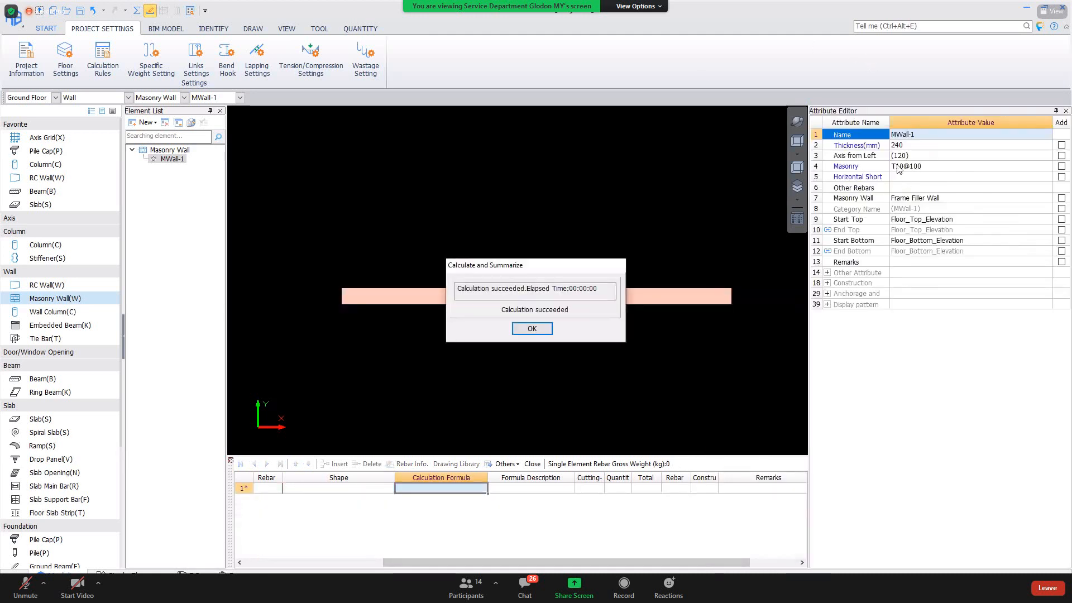
# Close the calculation result and select the masonry wall to list its recalculated tie bars.
pyautogui.click(544, 329)
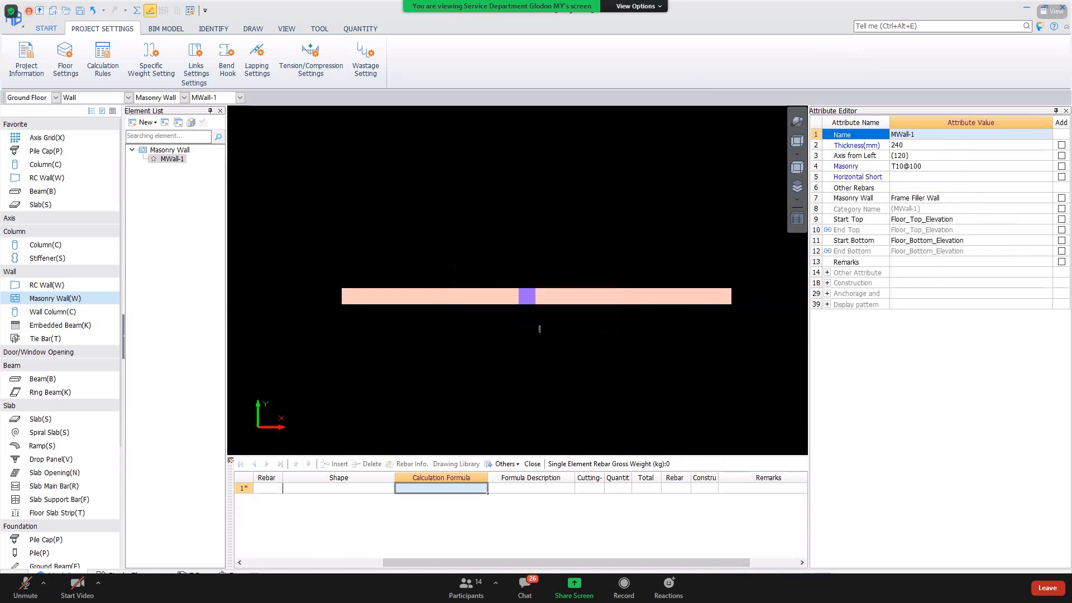
pyautogui.click(578, 295)
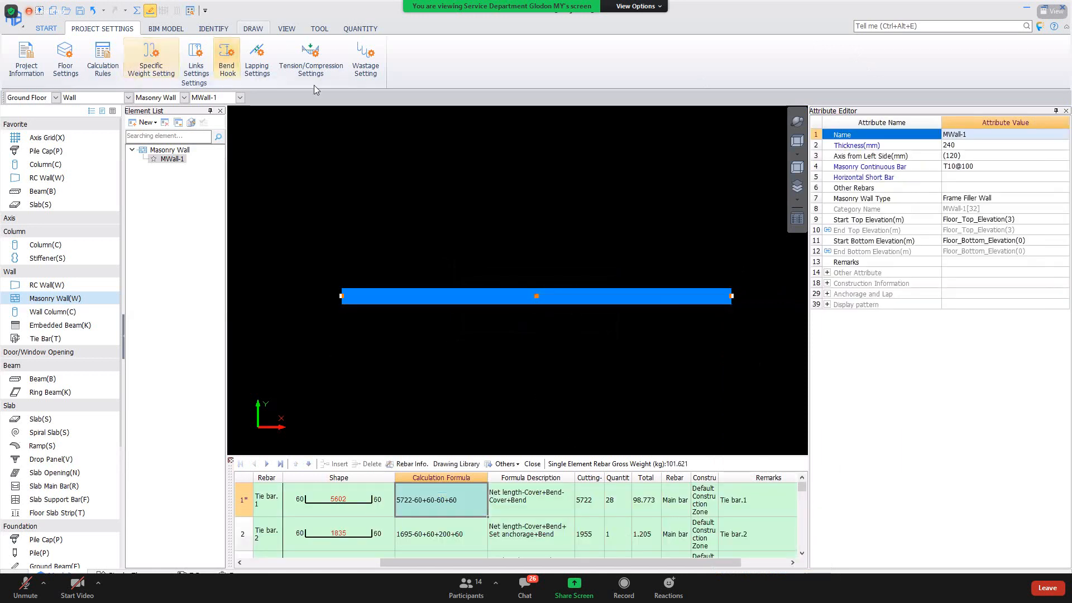
pyautogui.hotkey('alt', 'a')
pyautogui.moveTo(335, 198); pyautogui.dragTo(345, 202)
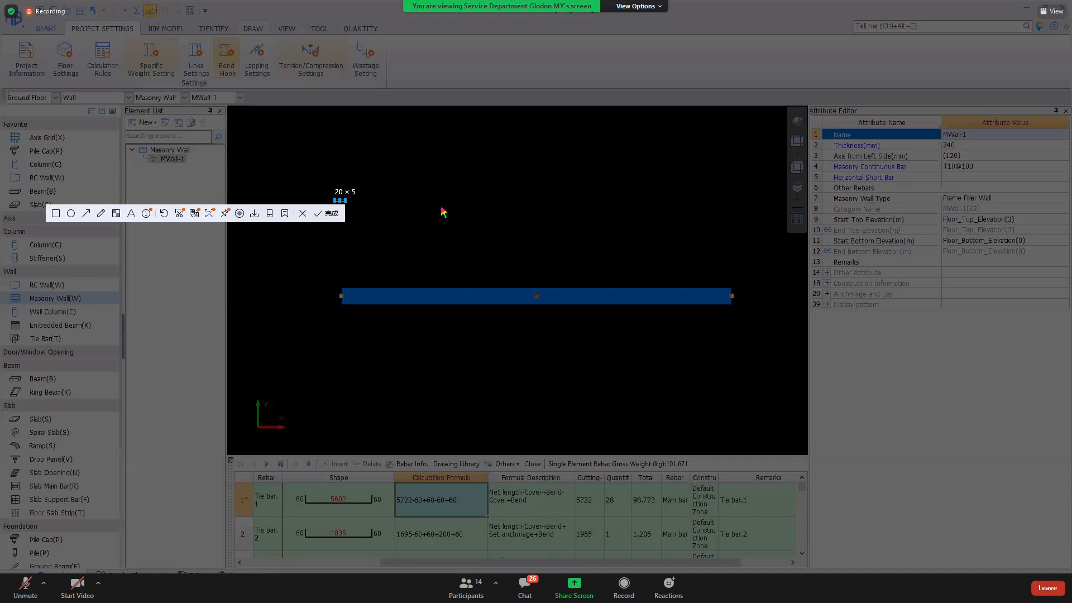
pyautogui.press('Escape')
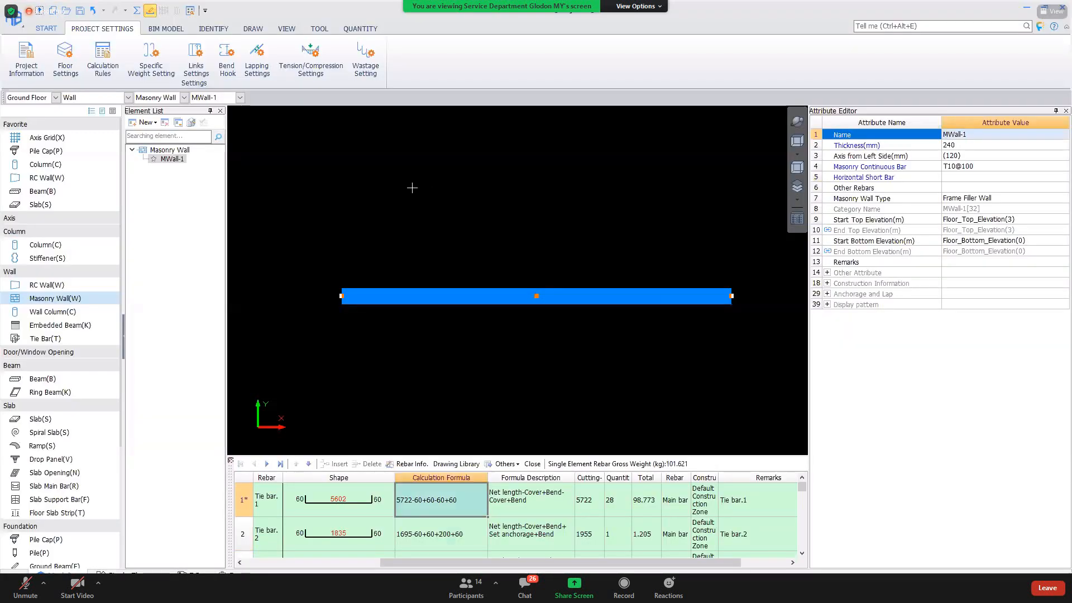
# Capture the full screen and sketch freehand lines along the masonry wall to illustrate its continuous bars.
pyautogui.hotkey('alt', 'a')
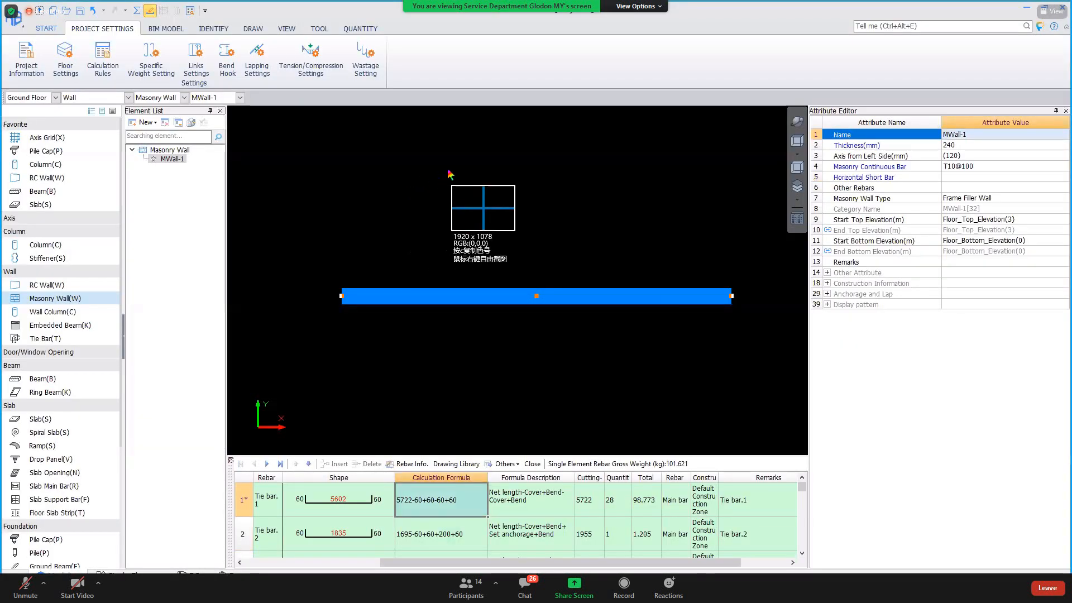
pyautogui.click(448, 169)
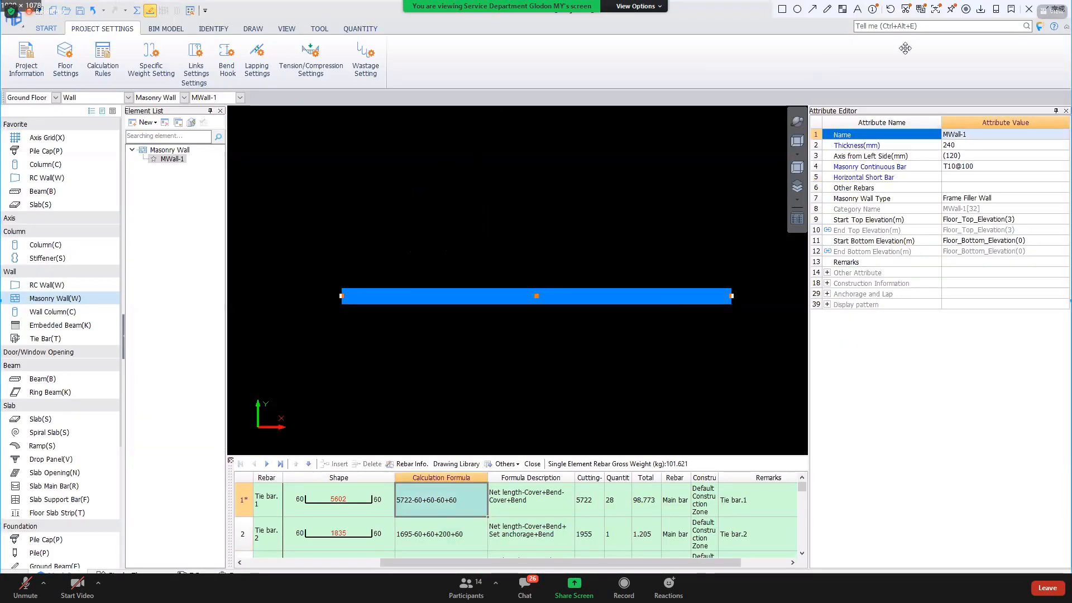
pyautogui.click(828, 8)
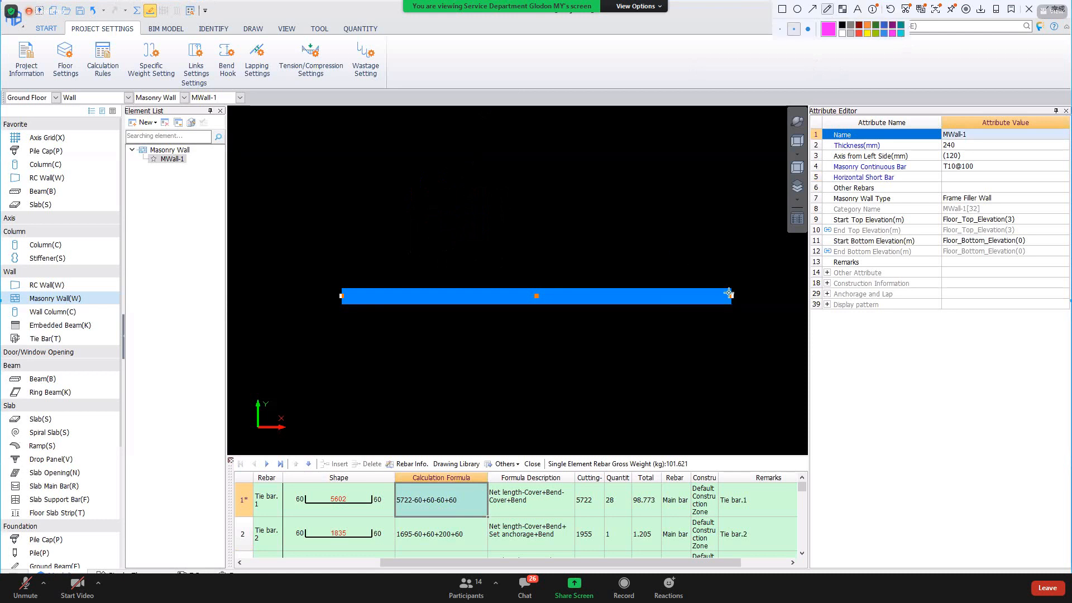
pyautogui.moveTo(730, 294); pyautogui.dragTo(337, 294)
pyautogui.moveTo(729, 303); pyautogui.dragTo(339, 311)
pyautogui.moveTo(438, 145); pyautogui.dragTo(427, 233)
pyautogui.moveTo(426, 274); pyautogui.dragTo(459, 246)
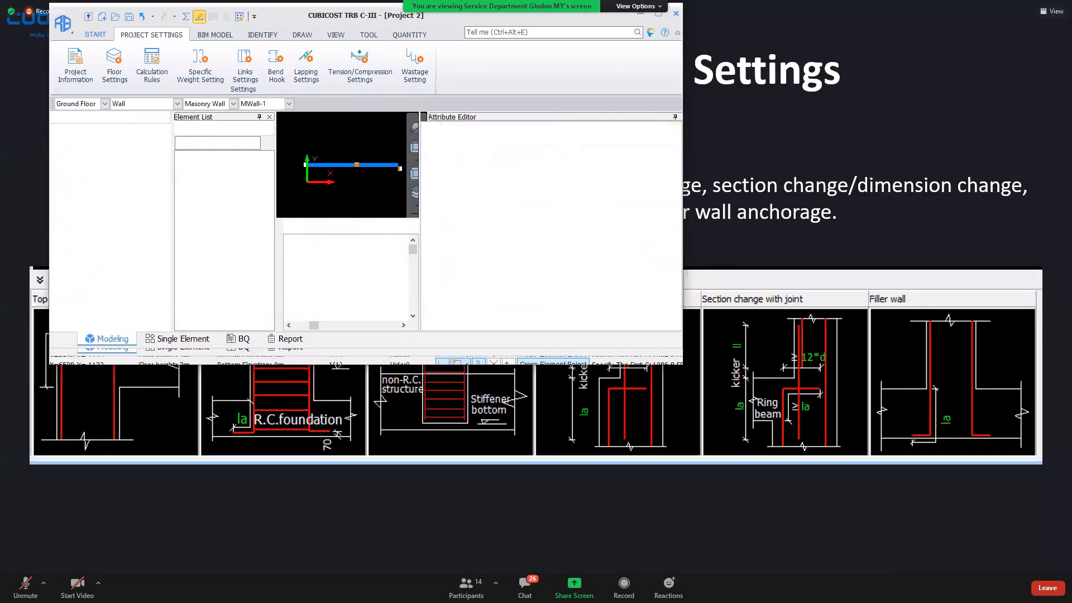
# Maximize the modelling window and examine the first tie bar's formula description, type and diameter.
pyautogui.click(664, 12)
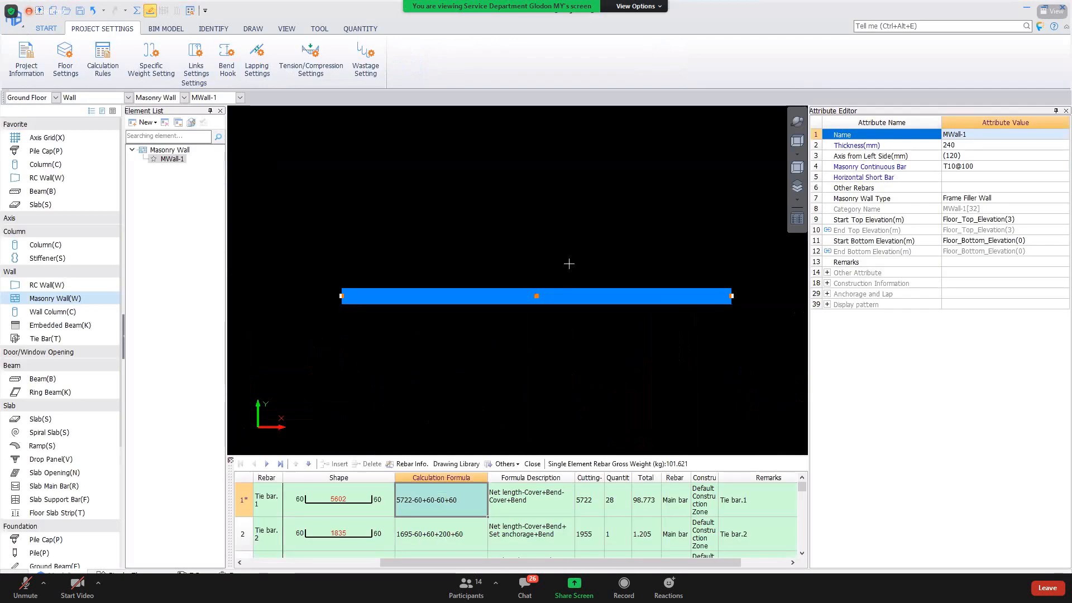
pyautogui.click(559, 512)
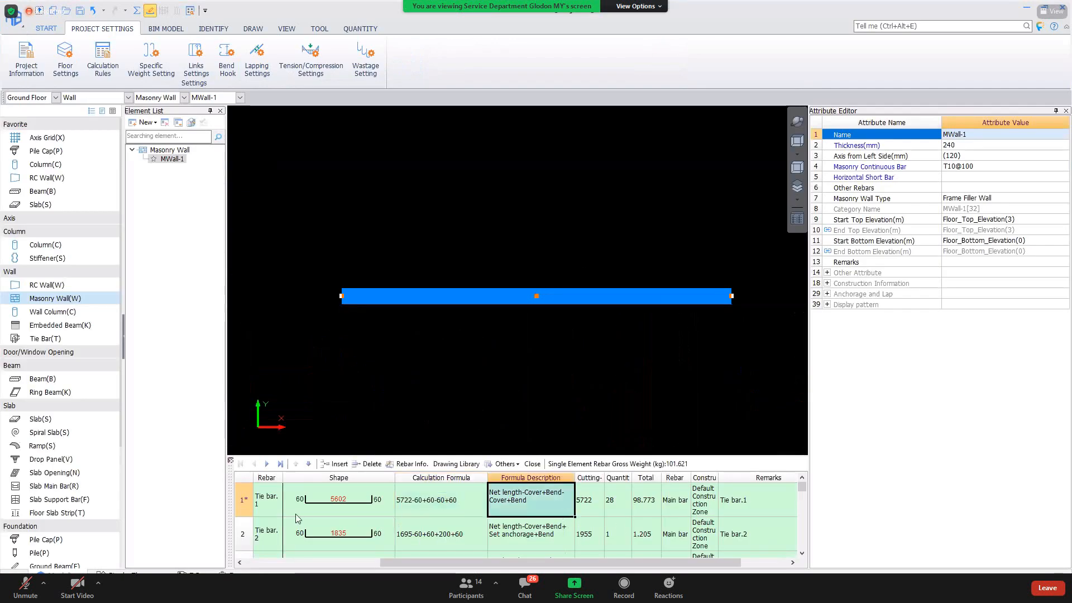
pyautogui.moveTo(395, 558); pyautogui.dragTo(260, 560)
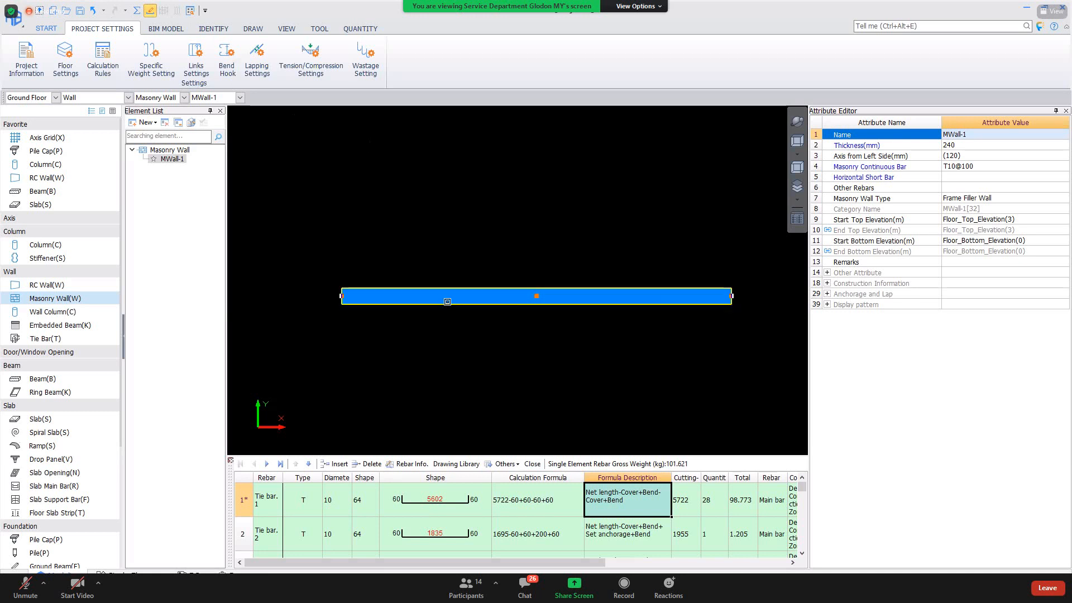
# Measure the distance between the two ends of the masonry wall.
pyautogui.rightClick(448, 302)
pyautogui.scroll(-5, 356, 50)
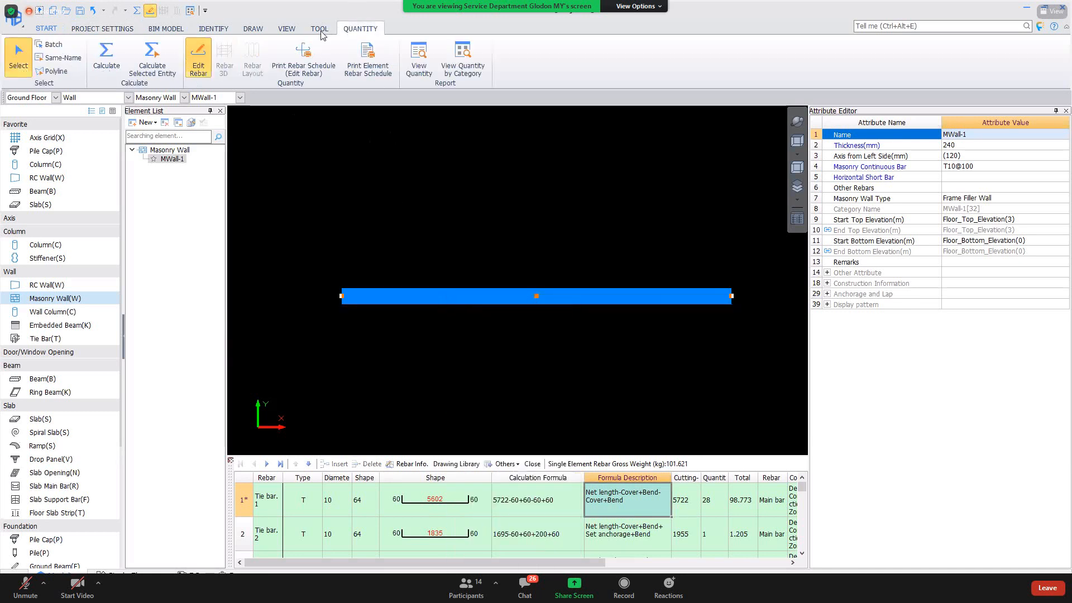
pyautogui.click(234, 56)
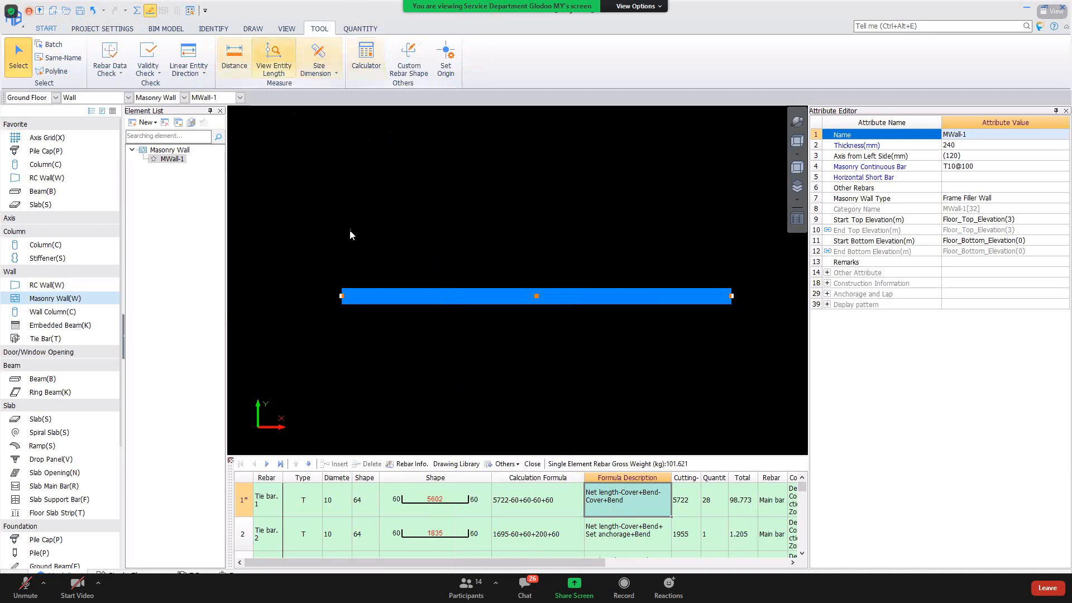
pyautogui.click(341, 297)
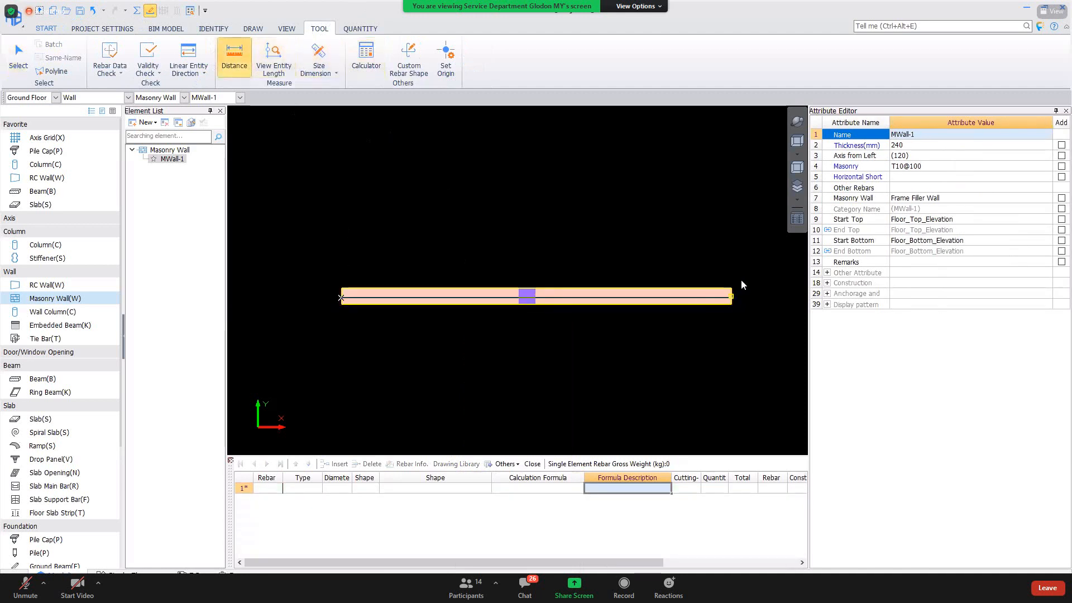
pyautogui.click(731, 297)
pyautogui.click(609, 308)
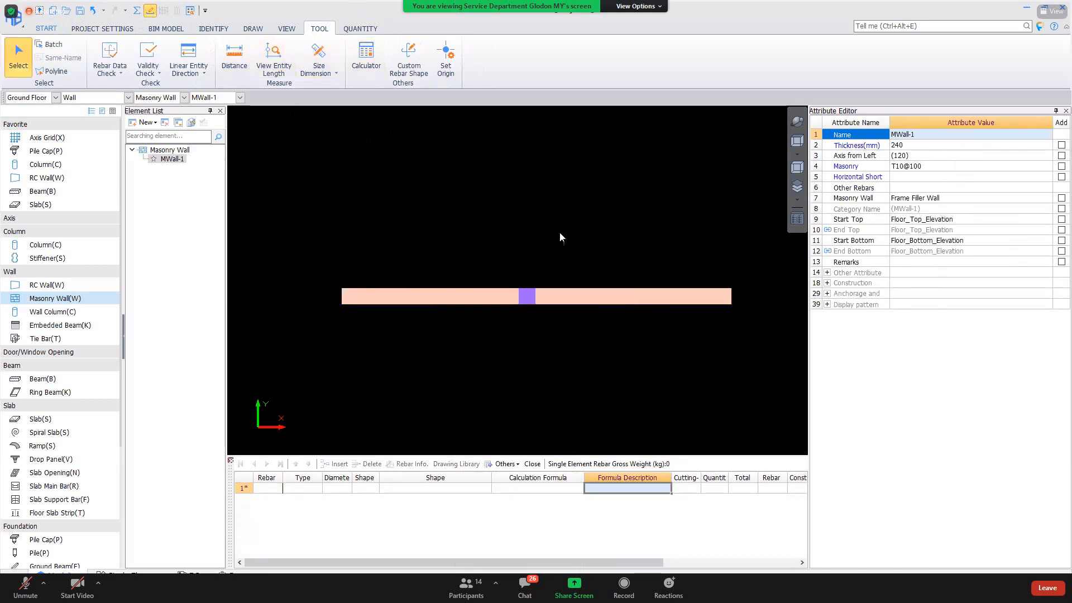
# Reselect the masonry wall, examine Tie bar.1's calculation formula and shape, and widen the Cutting-Off Length column.
pyautogui.click(547, 296)
pyautogui.click(559, 512)
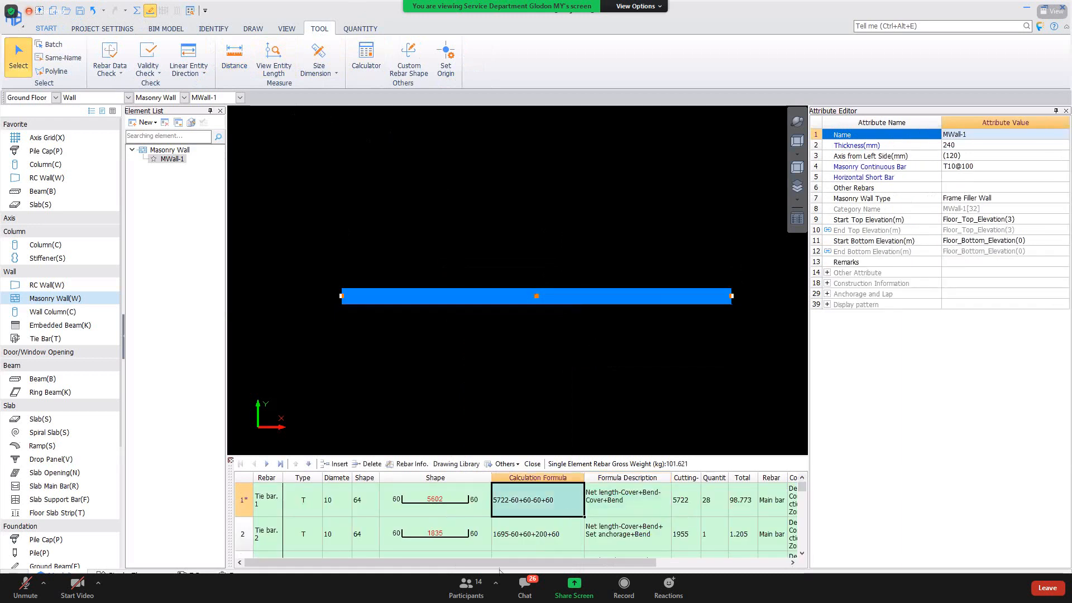
pyautogui.click(439, 505)
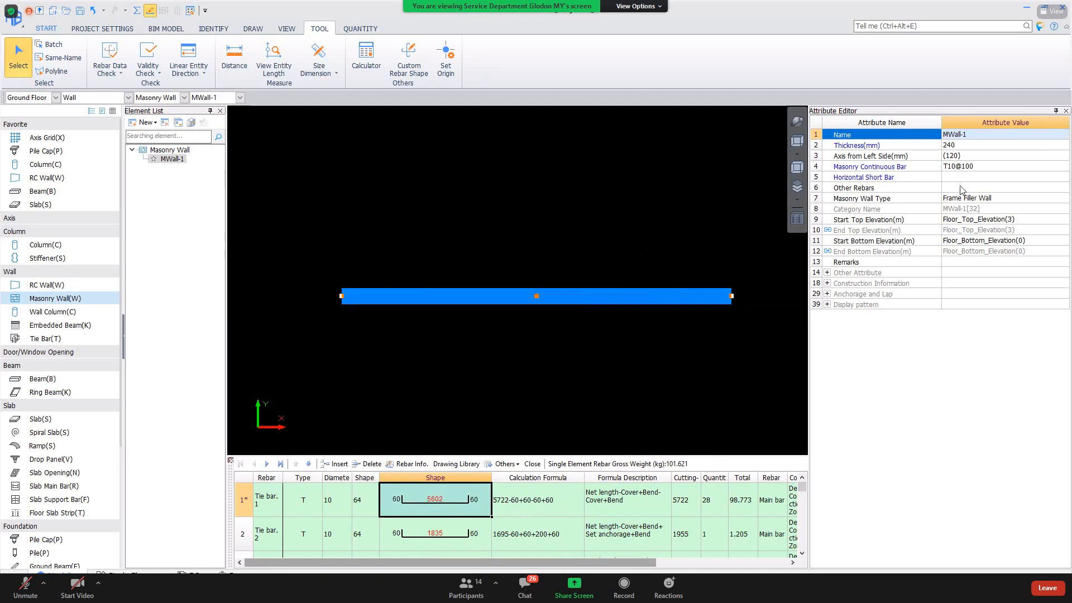
pyautogui.click(705, 514)
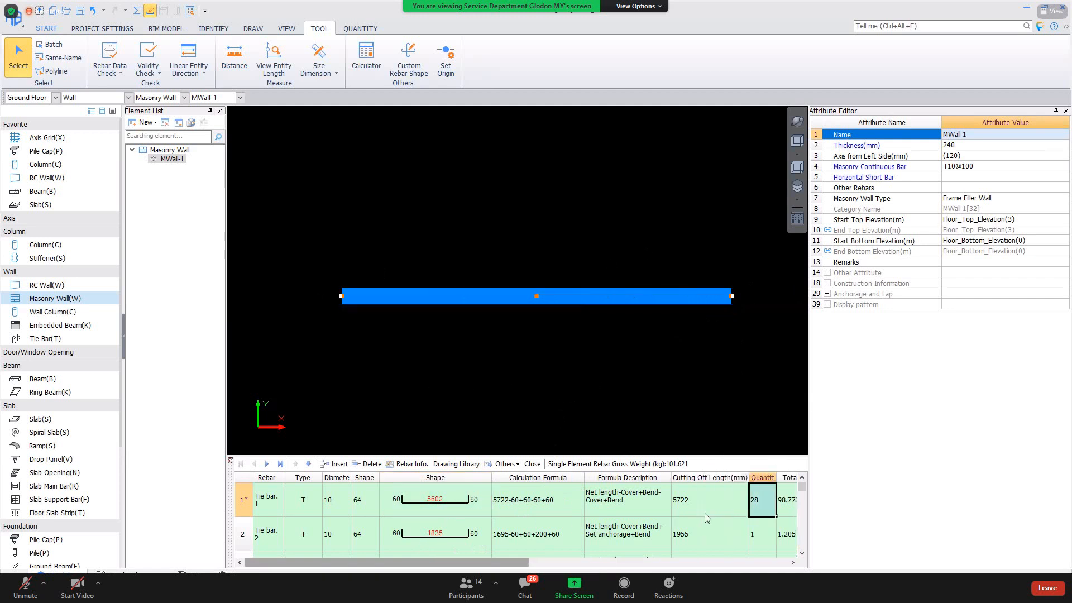
# Set the quantity of Tie bar.1 to 2.
pyautogui.click(764, 499)
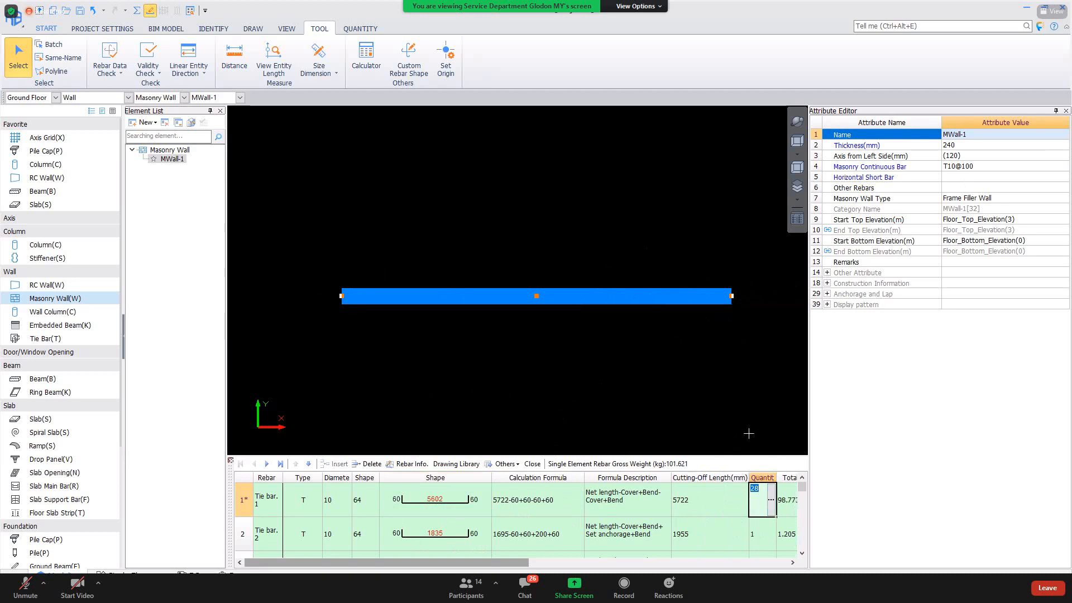
pyautogui.write('2')
pyautogui.click(727, 513)
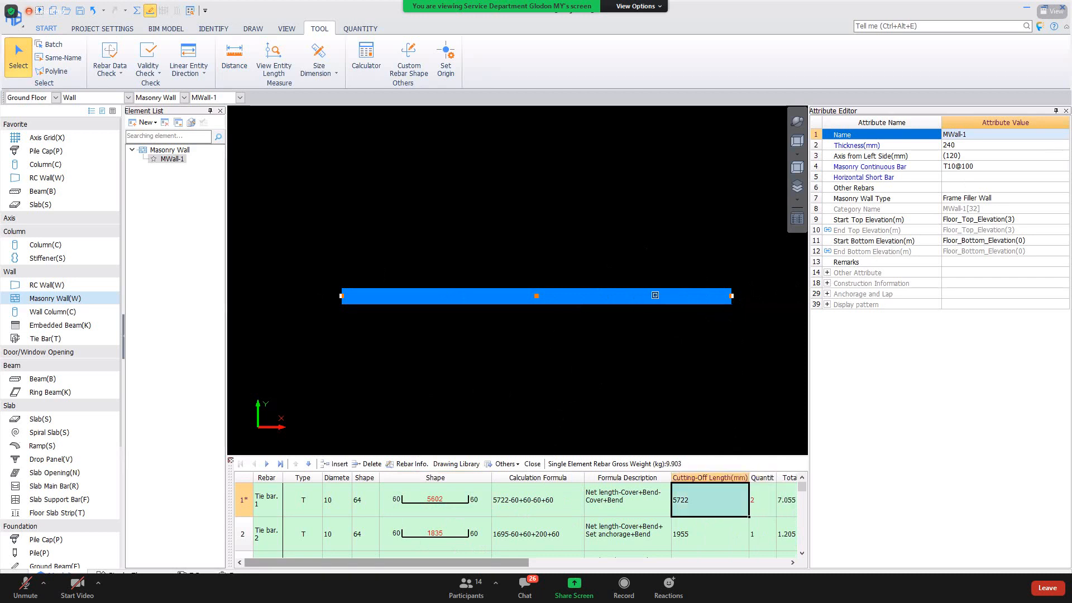
# Lock the selected masonry wall to protect its edited rebar.
pyautogui.rightClick(655, 295)
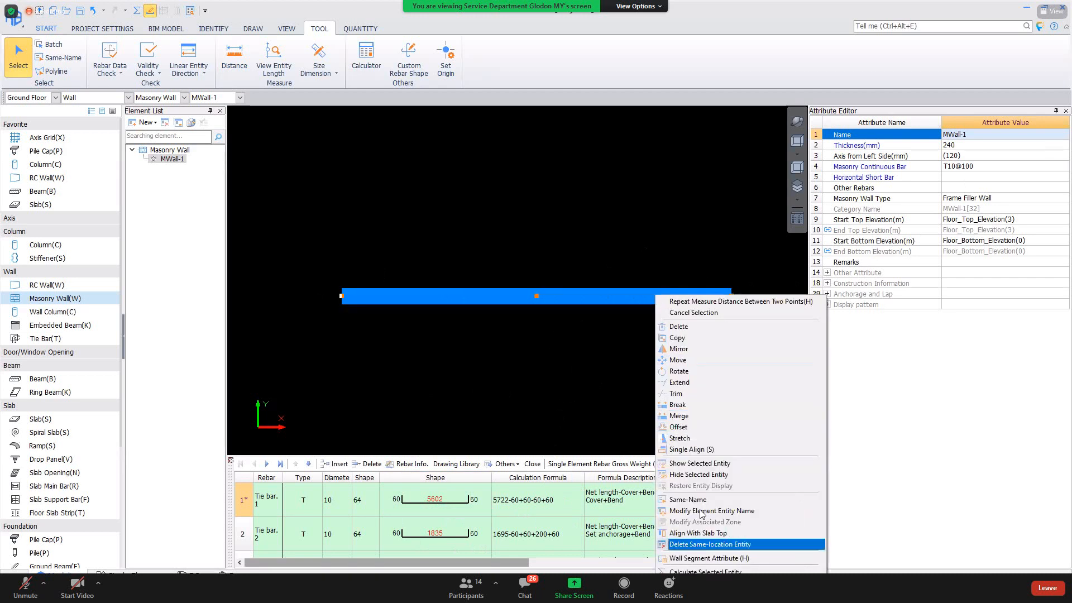
pyautogui.click(254, 28)
pyautogui.click(356, 57)
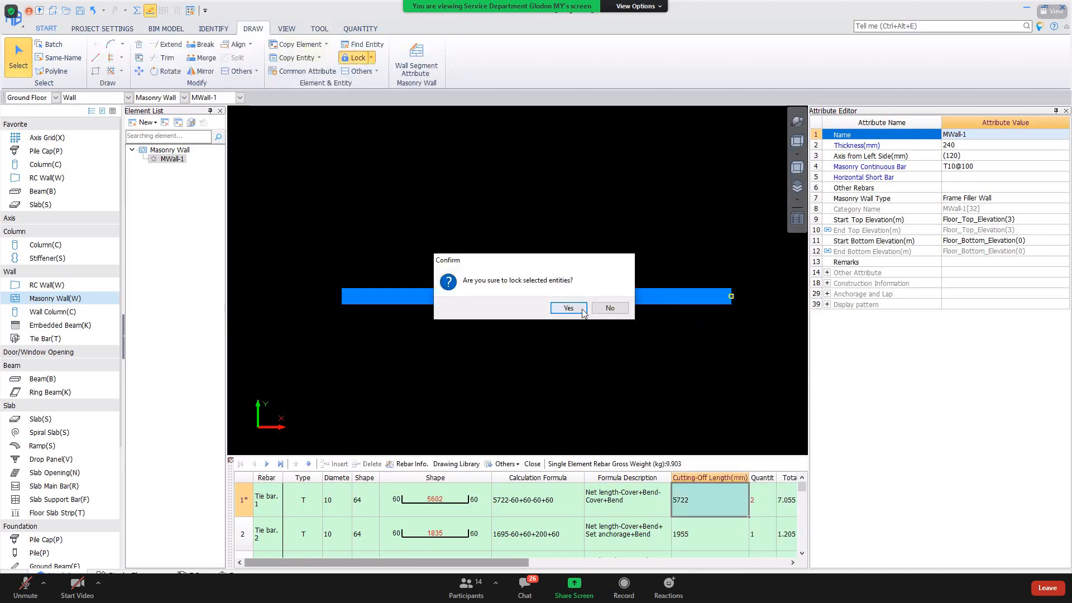
pyautogui.click(581, 311)
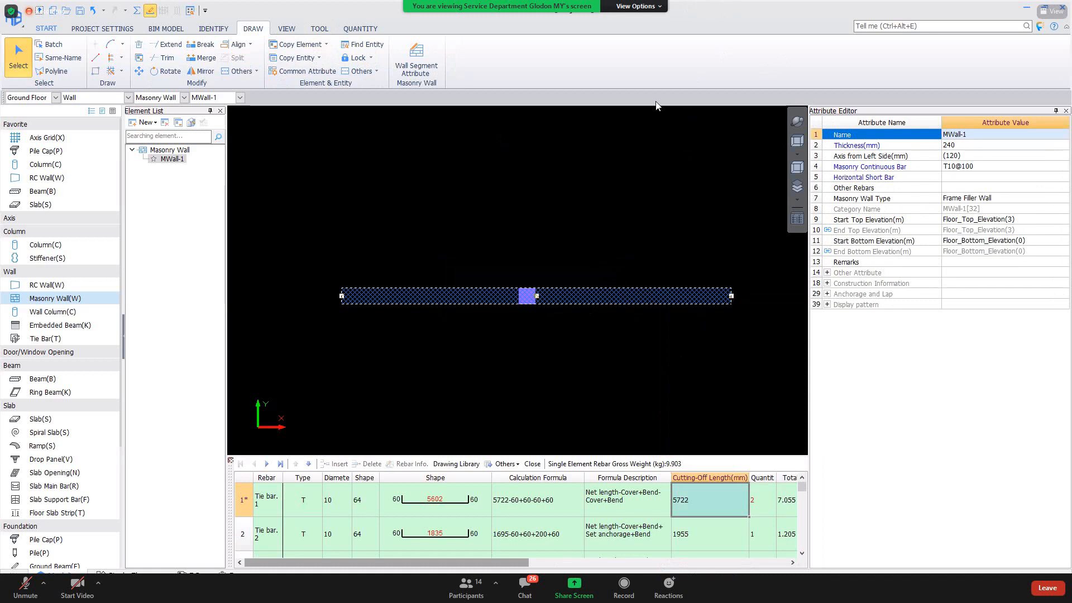
# Inspect the locked wall segment's start and end elevations and thickness using Wall Segment Attribute, leaving without changes.
pyautogui.click(416, 53)
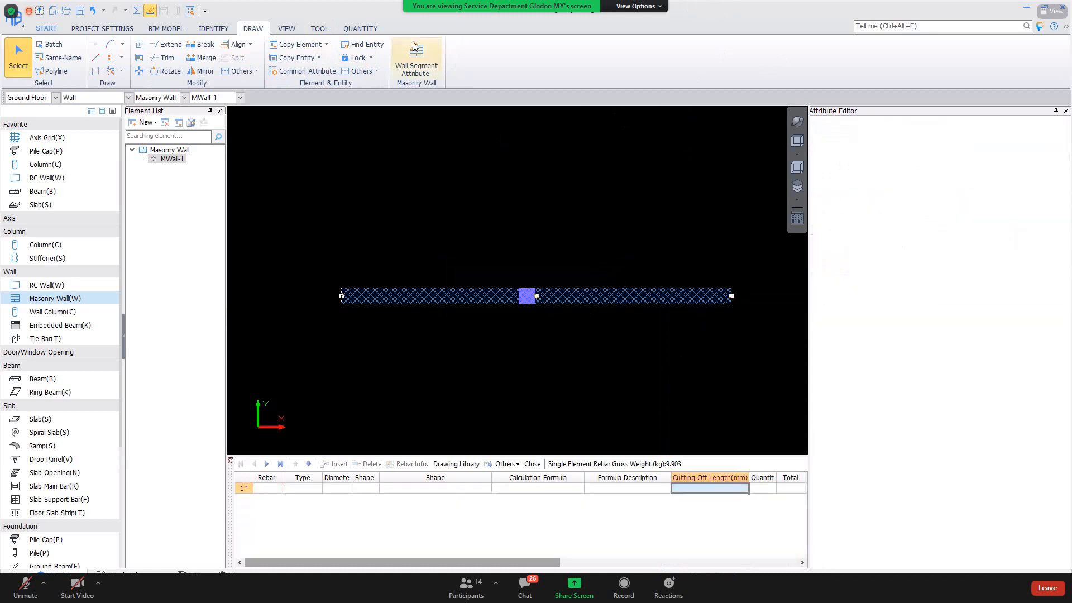
pyautogui.click(469, 299)
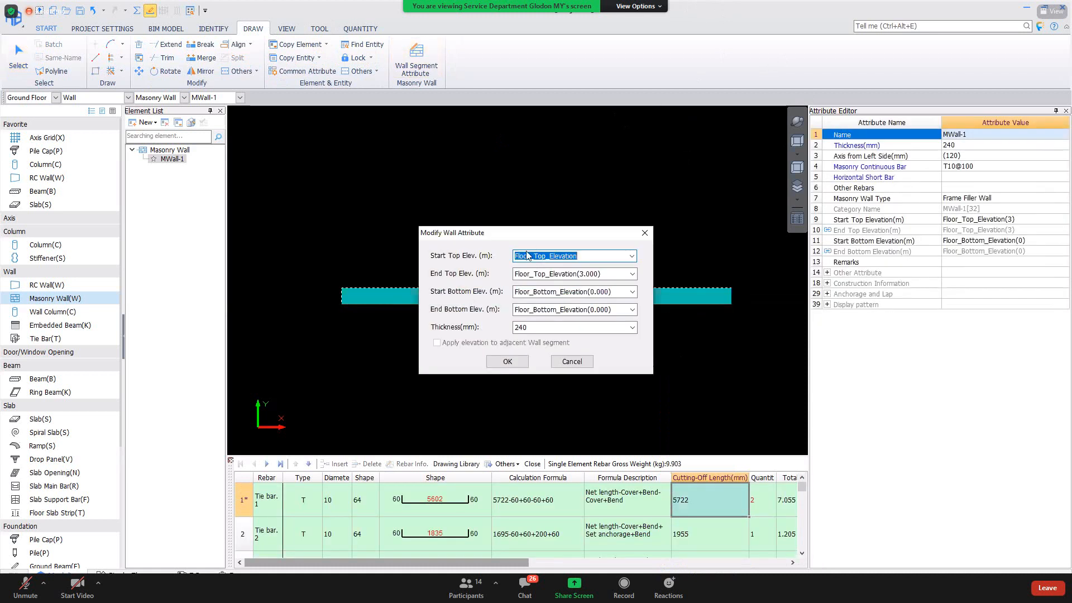
pyautogui.click(570, 361)
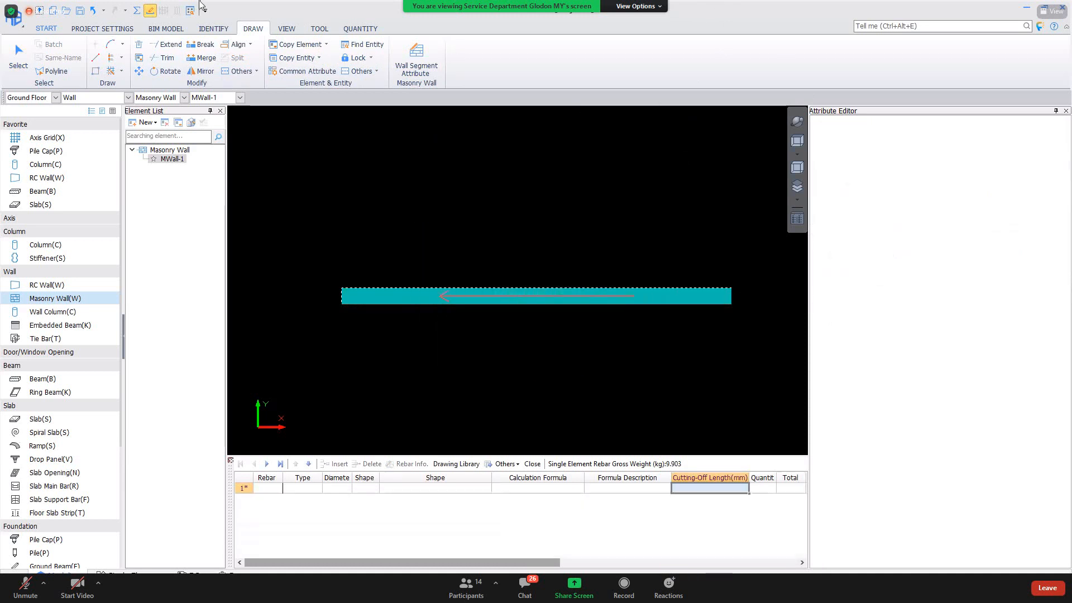
pyautogui.click(235, 44)
pyautogui.click(484, 294)
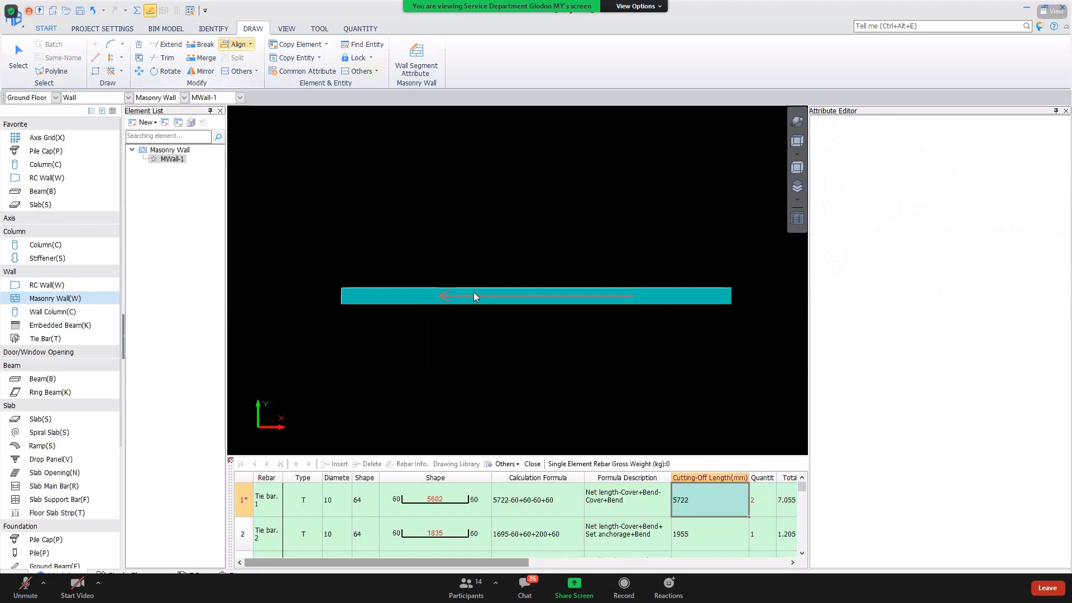
pyautogui.rightClick(474, 292)
pyautogui.click(571, 362)
pyautogui.click(465, 301)
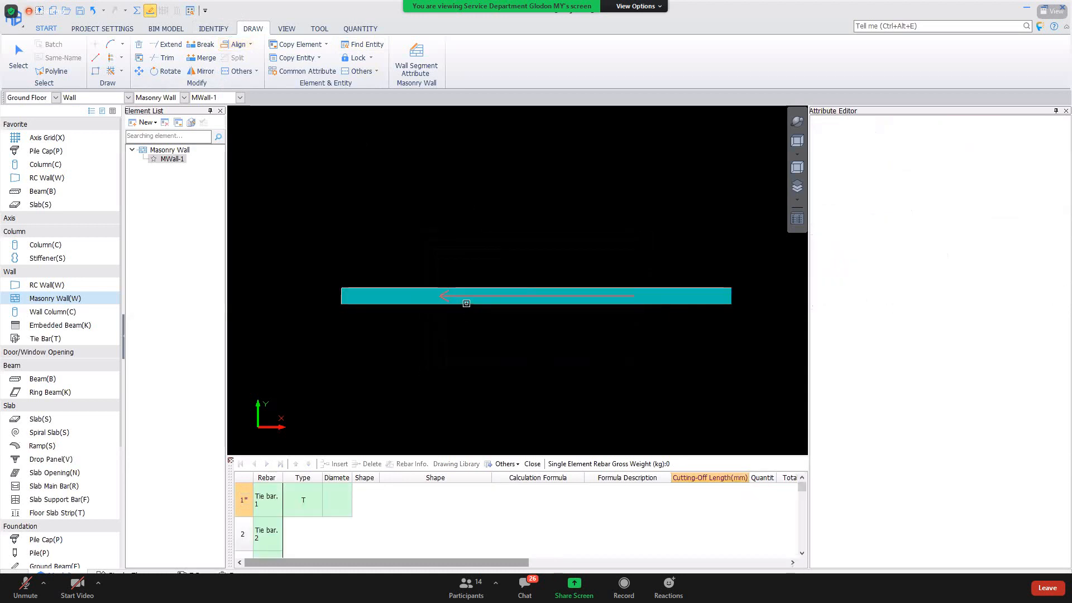
pyautogui.rightClick(466, 302)
pyautogui.press('Escape')
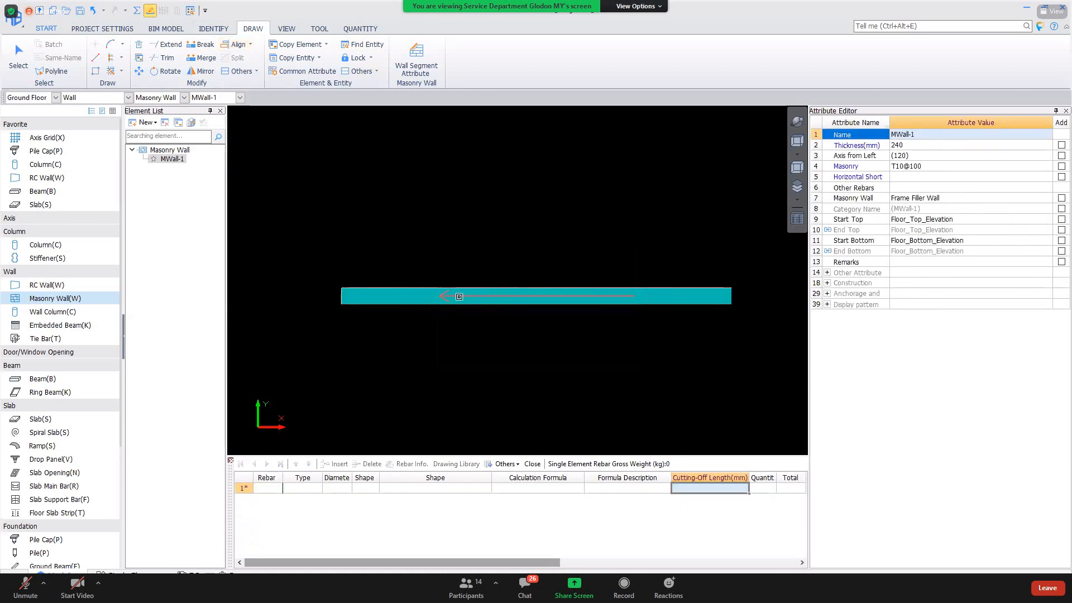
# Select the locked masonry wall and view it together with its stiffener in 3D.
pyautogui.click(459, 296)
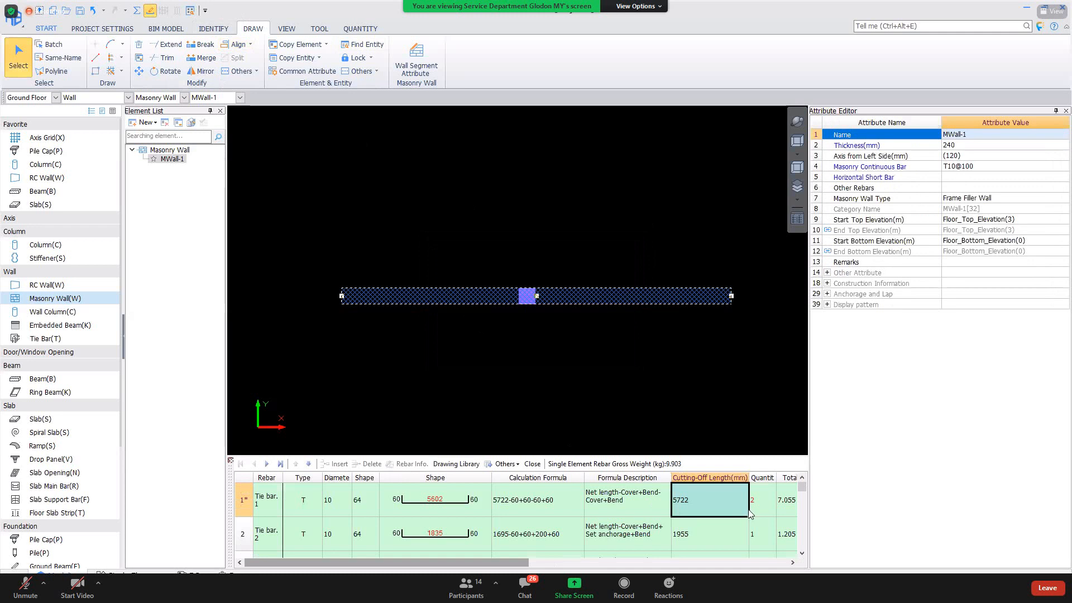
pyautogui.click(797, 121)
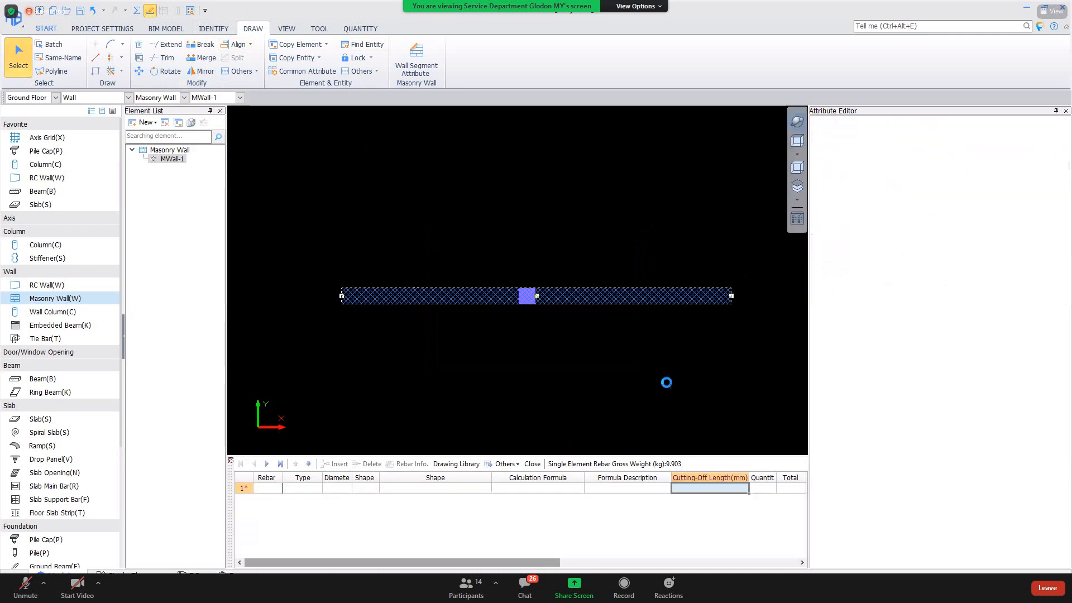
pyautogui.moveTo(667, 380); pyautogui.dragTo(592, 327)
# Illustrate the continuous bars with magenta freehand lines across the full wall face on a screen capture, and discard the markup.
pyautogui.hotkey('ctrl', 'alt', 'a')
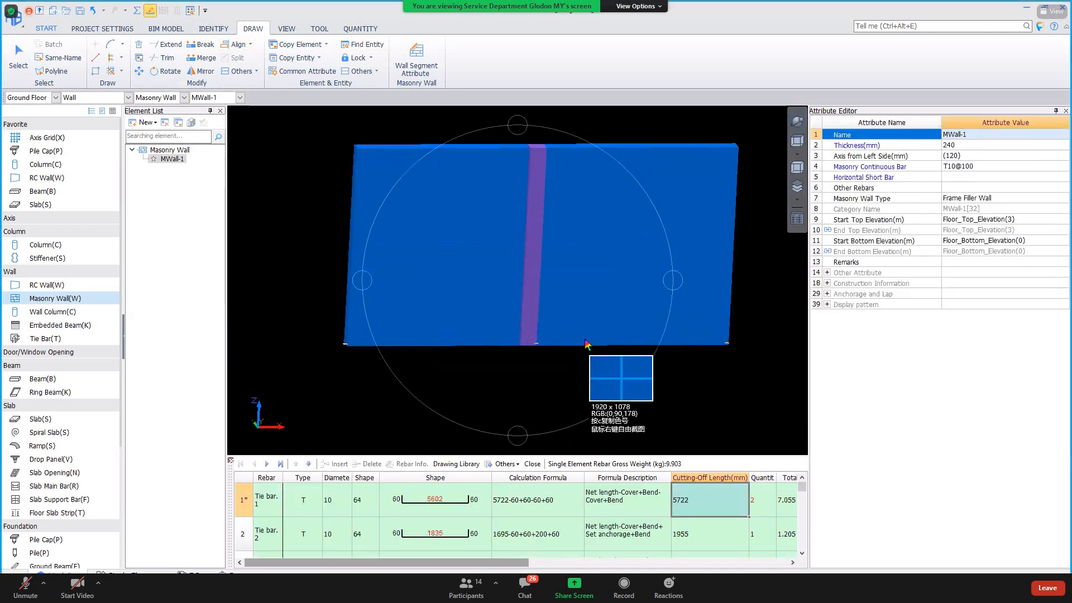
pyautogui.click(588, 338)
pyautogui.click(827, 9)
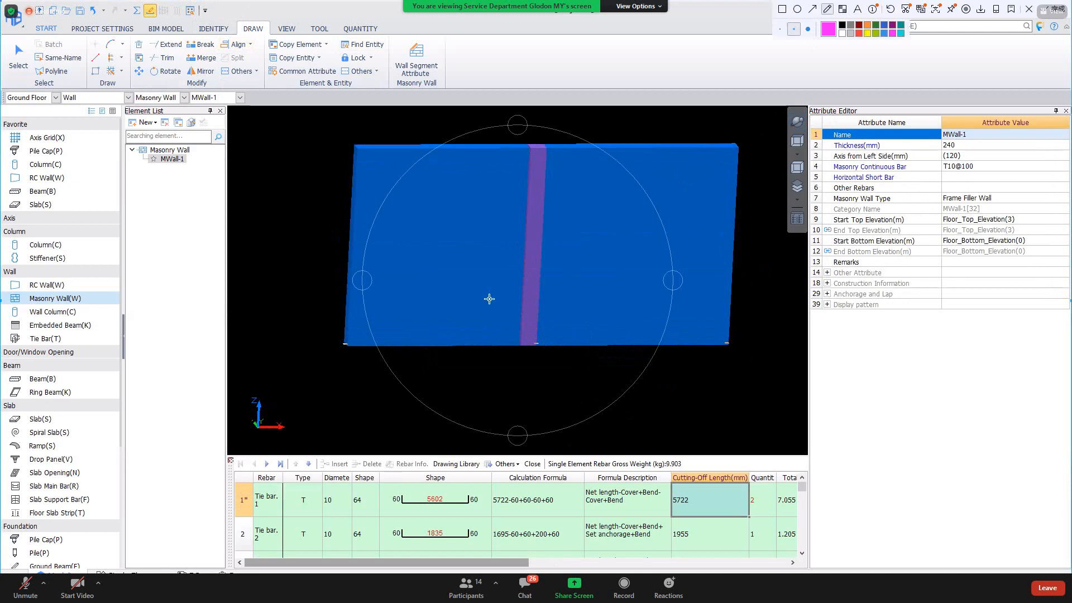
pyautogui.moveTo(351, 337)
pyautogui.mouseDown()
pyautogui.moveTo(719, 334)
pyautogui.moveTo(653, 317)
pyautogui.moveTo(718, 319)
pyautogui.mouseUp()
pyautogui.moveTo(374, 299); pyautogui.dragTo(701, 290)
pyautogui.moveTo(414, 268); pyautogui.dragTo(643, 264)
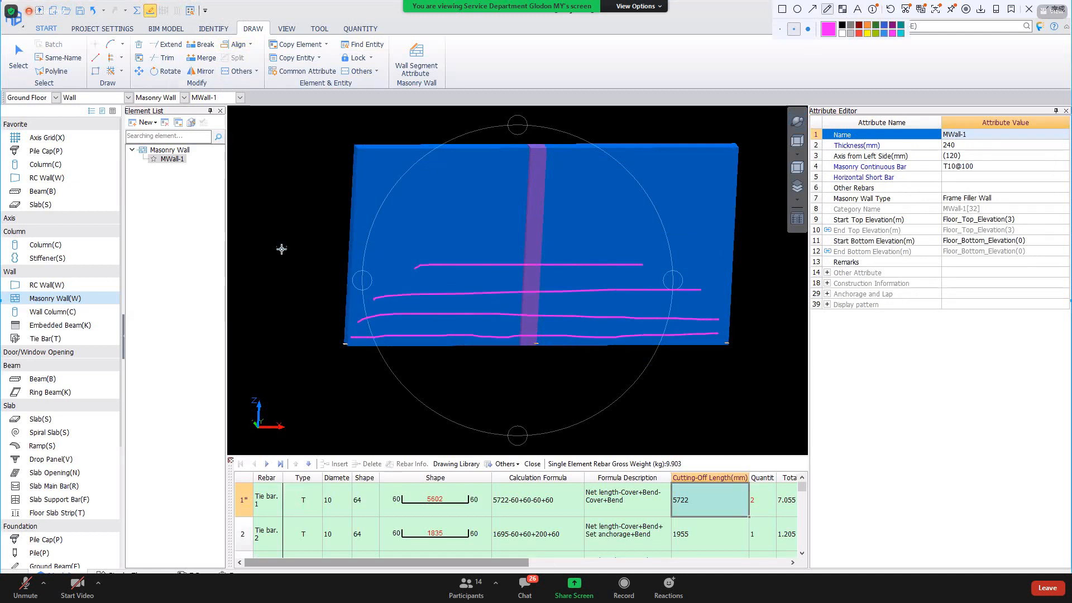
pyautogui.moveTo(282, 249); pyautogui.dragTo(645, 220)
pyautogui.moveTo(402, 215); pyautogui.dragTo(698, 211)
pyautogui.moveTo(416, 185); pyautogui.dragTo(649, 192)
pyautogui.moveTo(448, 167); pyautogui.dragTo(735, 124)
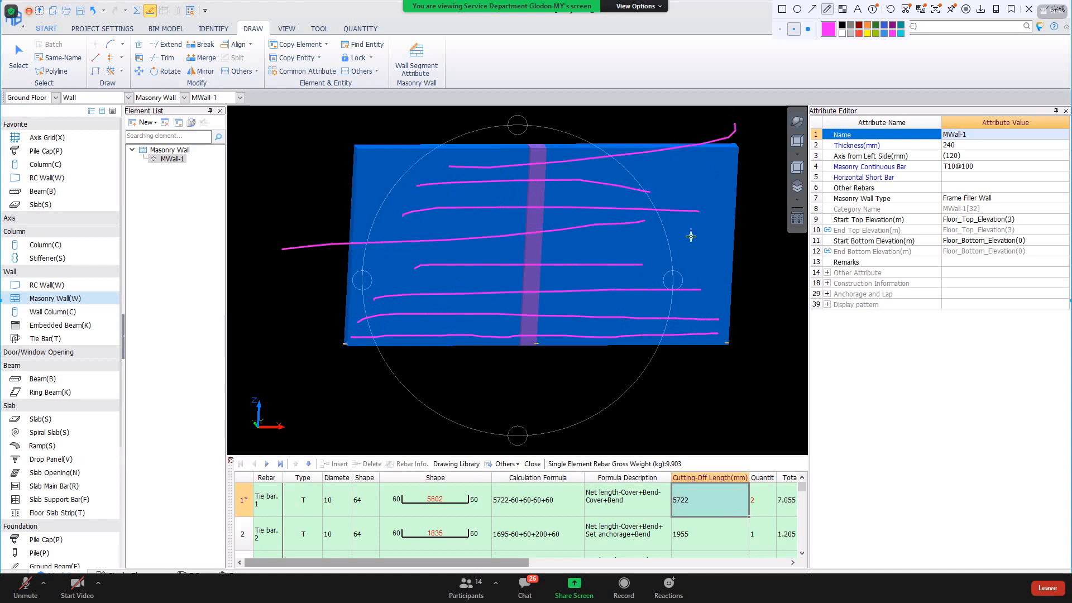
pyautogui.press('Escape')
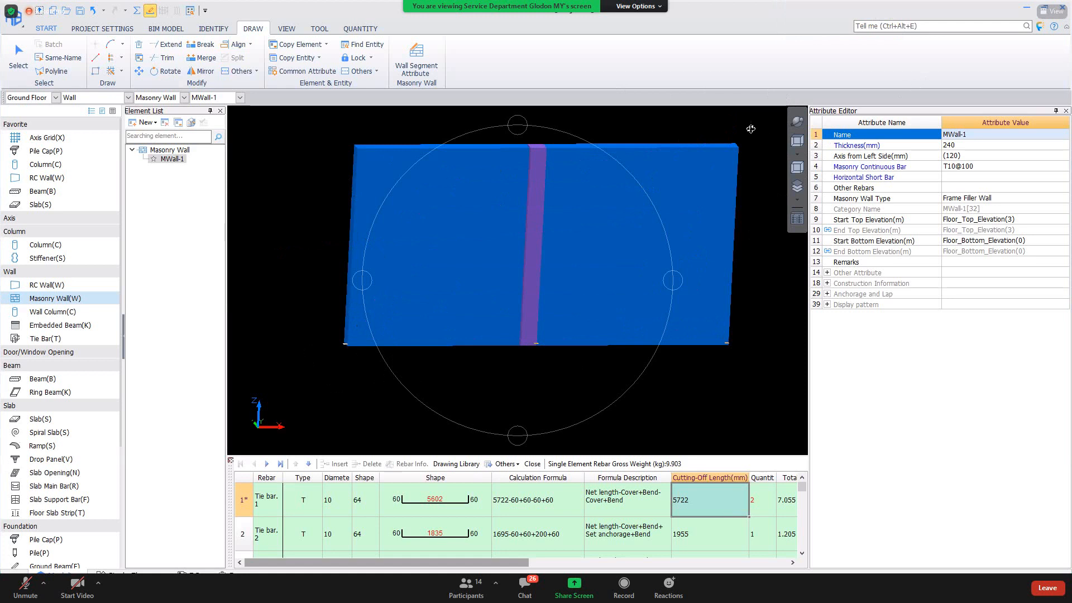
# Sketch two magenta lines along the wall's bottom edge on a new screen capture, and discard the markup.
pyautogui.hotkey('ctrl', 'alt', 'a')
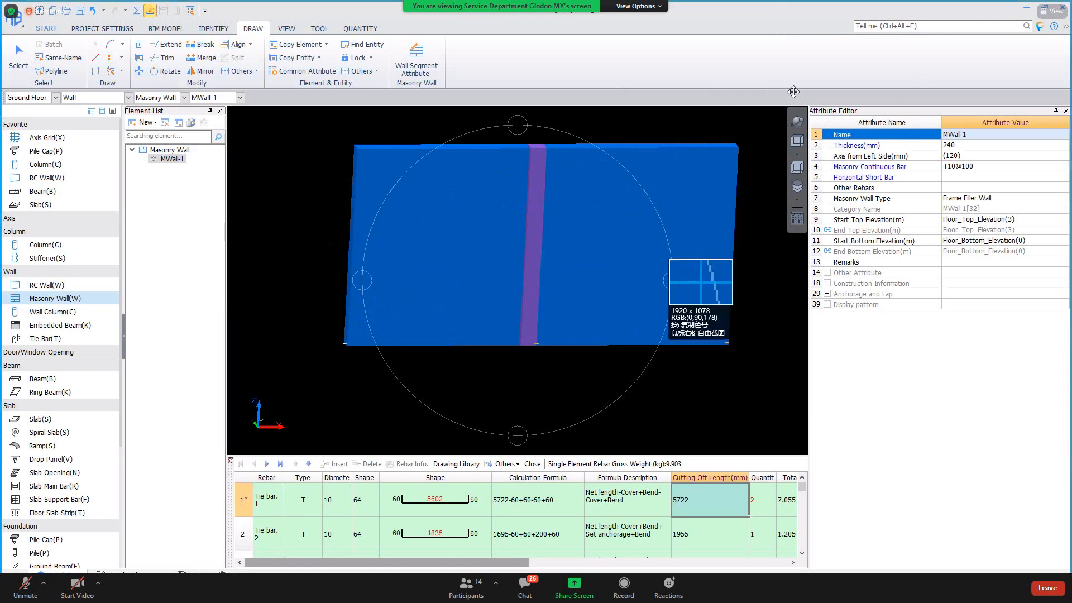
pyautogui.click(667, 246)
pyautogui.moveTo(342, 343); pyautogui.dragTo(734, 311)
pyautogui.moveTo(380, 347); pyautogui.dragTo(746, 332)
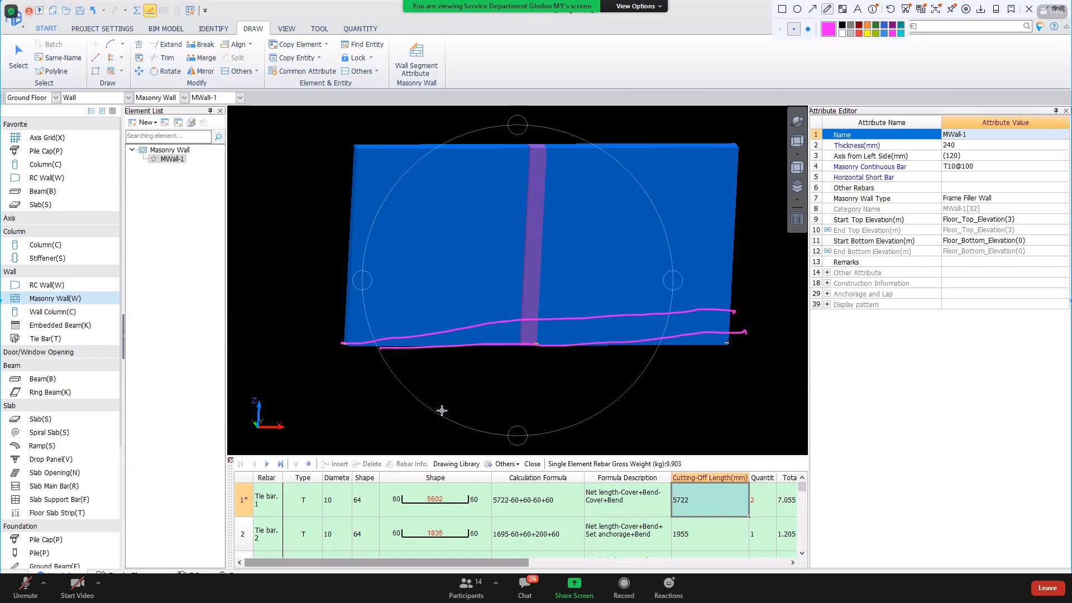
pyautogui.press('Escape')
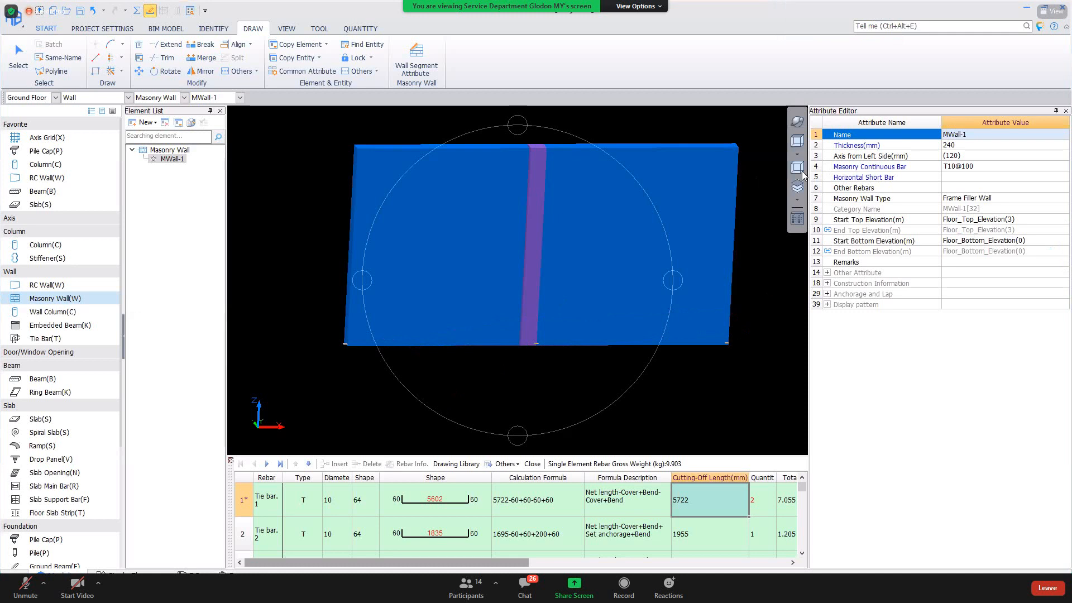
# Review the embedded-parts process and bending length in the masonry stiffener calculation rules, leaving them unchanged.
pyautogui.moveTo(427, 237)
pyautogui.mouseDown()
pyautogui.moveTo(450, 276)
pyautogui.moveTo(435, 250)
pyautogui.mouseUp()
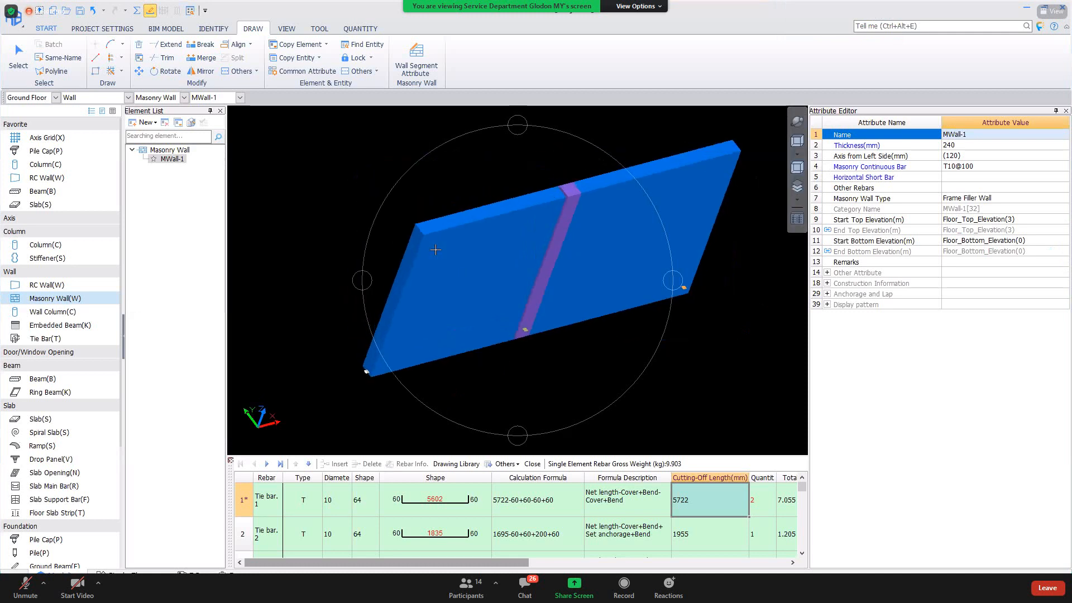
pyautogui.click(103, 29)
pyautogui.click(102, 55)
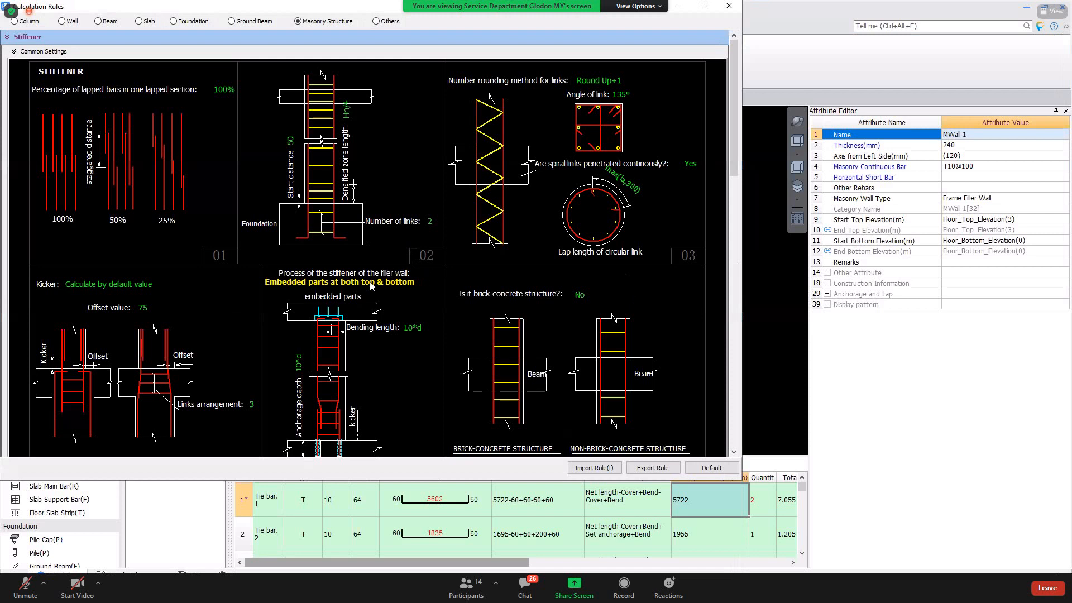
pyautogui.click(371, 283)
pyautogui.click(409, 327)
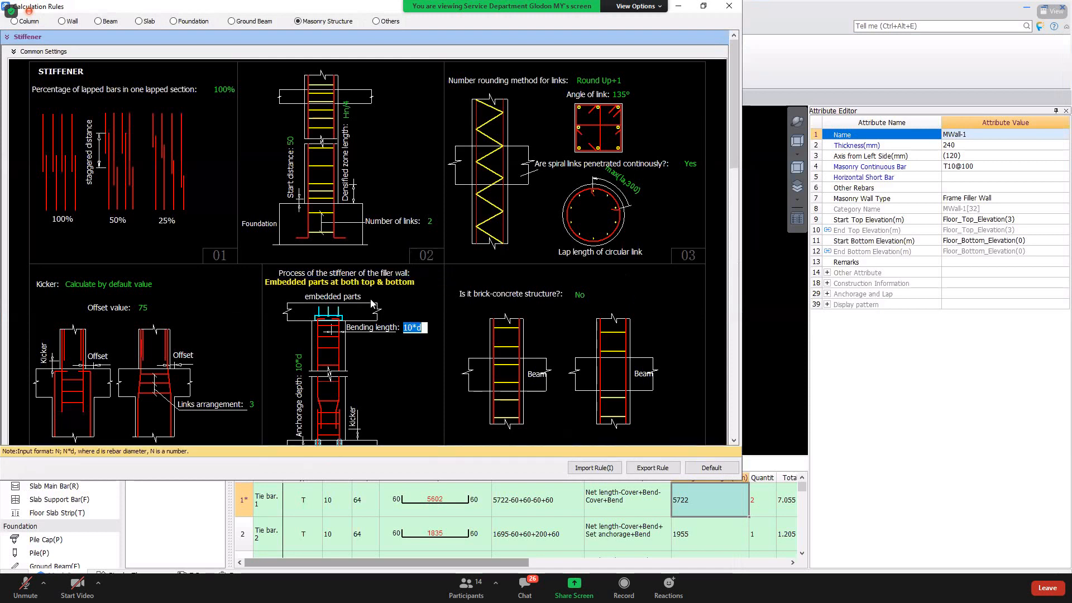
pyautogui.click(311, 283)
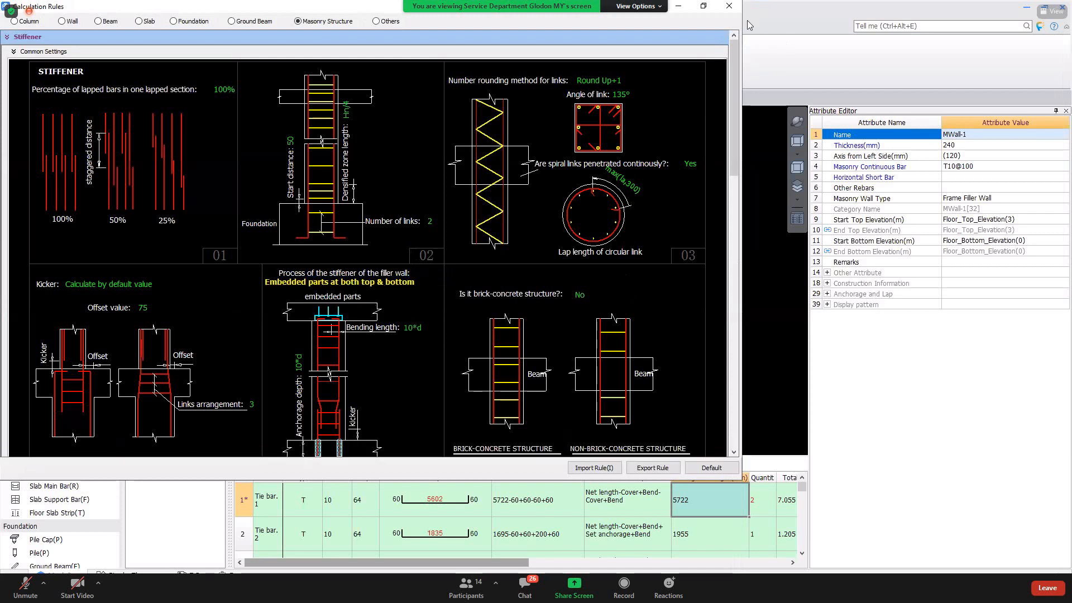
pyautogui.click(729, 7)
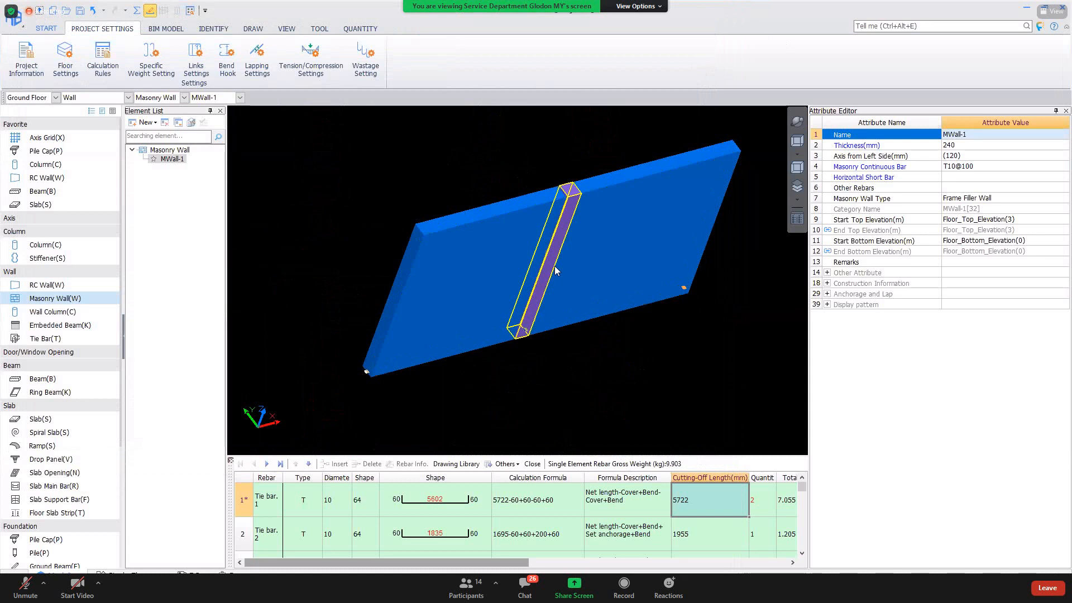
# Deselect the wall, select the stiffener and inspect the bend shapes of its main bar and dowel bar.
pyautogui.click(554, 266)
pyautogui.rightClick(554, 265)
pyautogui.click(622, 544)
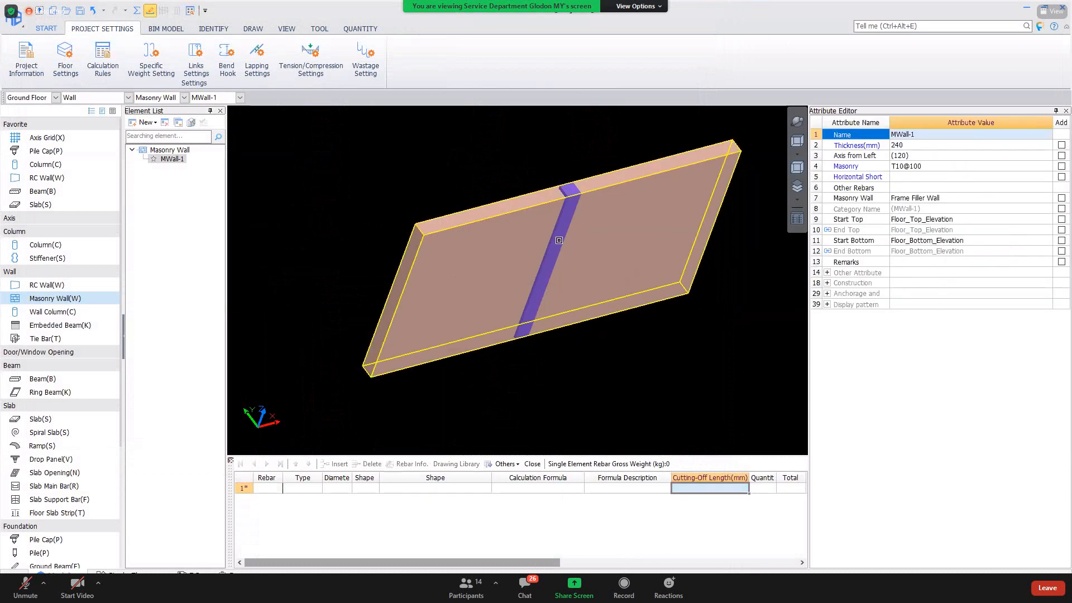
pyautogui.click(559, 240)
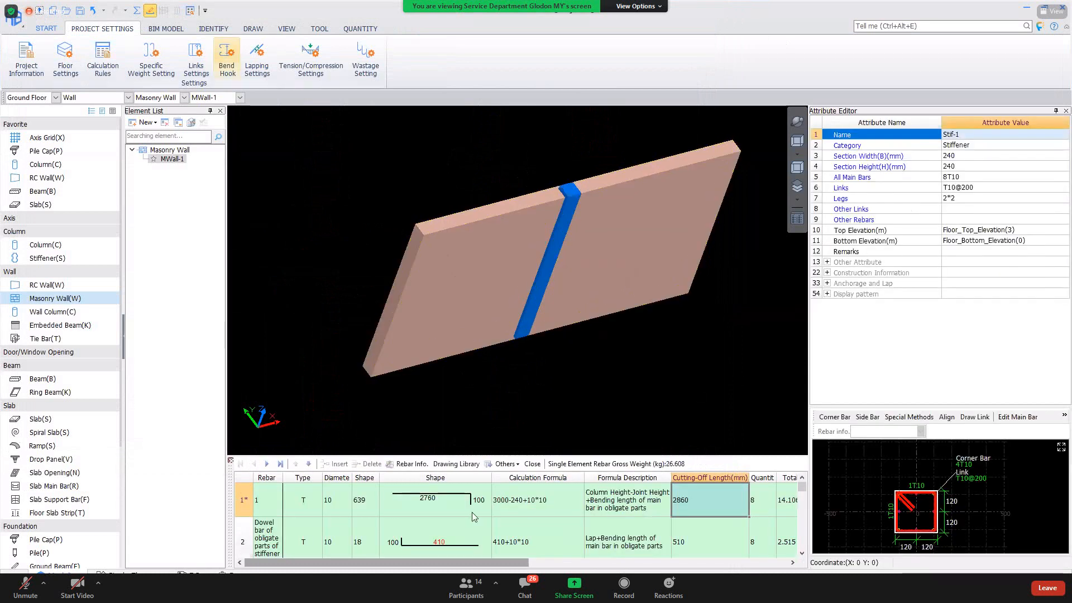
pyautogui.click(475, 514)
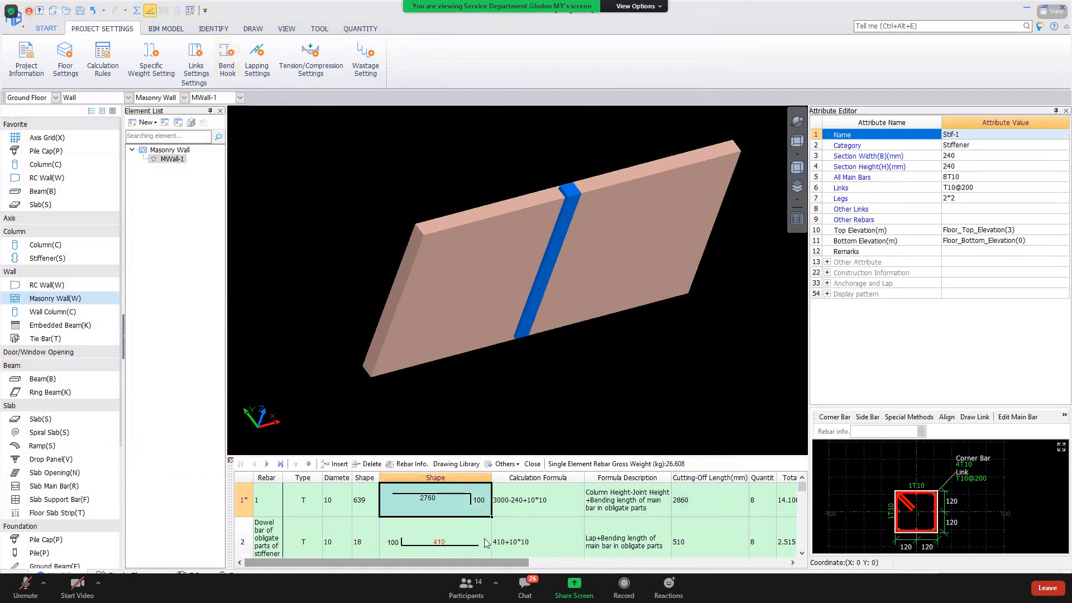
pyautogui.click(485, 528)
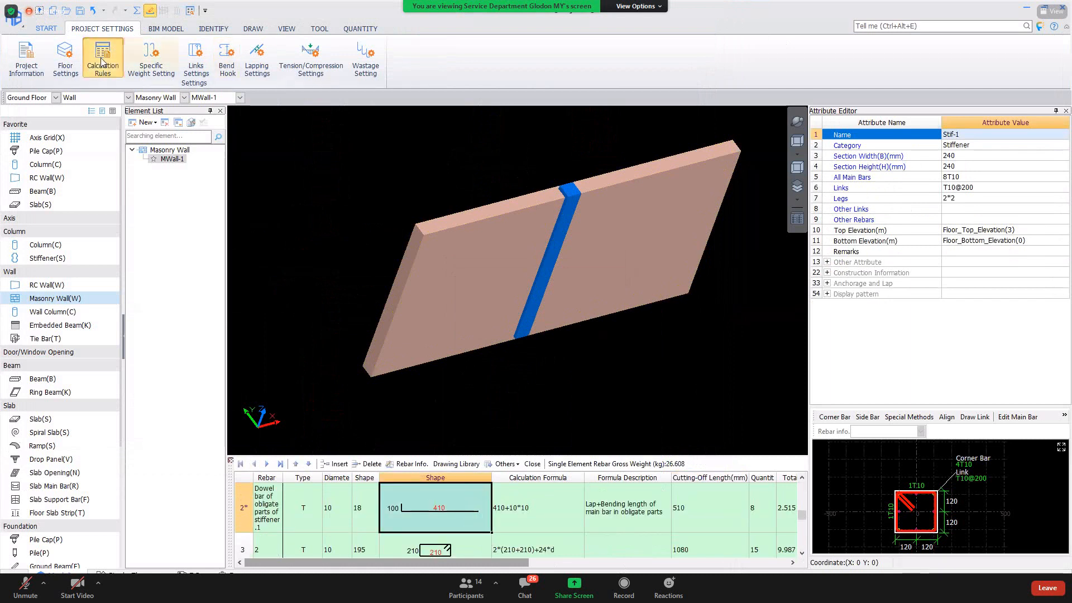
# Set the bending length of the stiffener's embedded parts to 1000 in the masonry calculation rules.
pyautogui.click(115, 69)
pyautogui.click(422, 327)
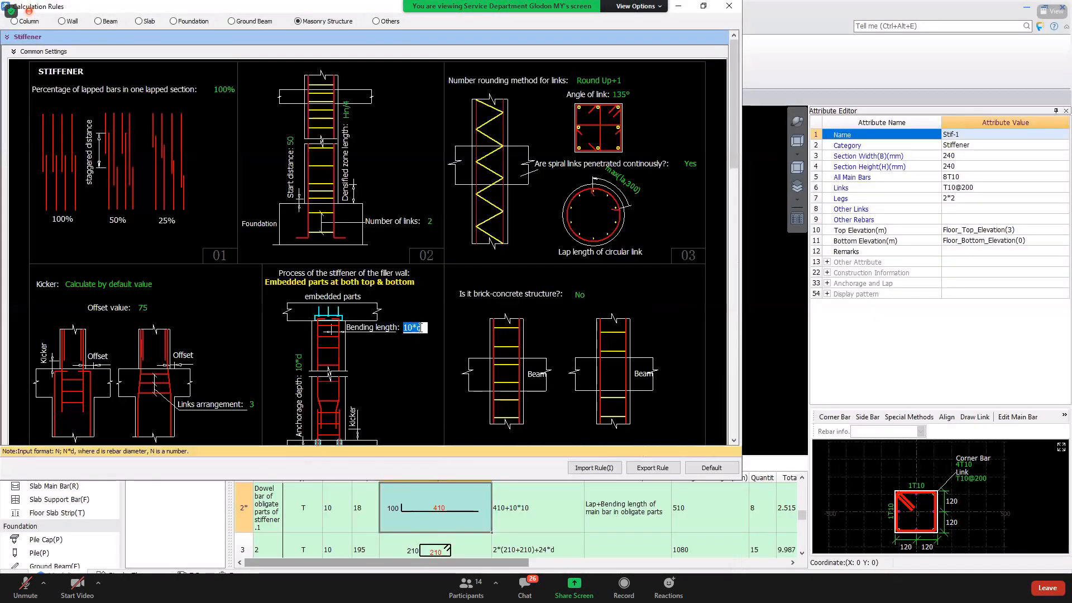
pyautogui.write('10@2')
pyautogui.write('00')
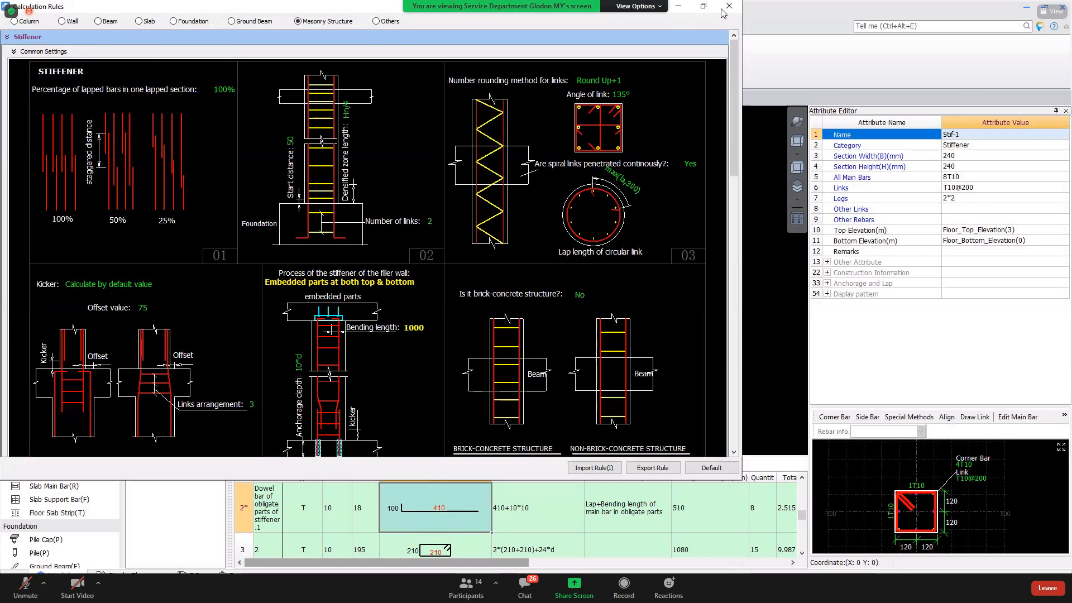
pyautogui.click(729, 5)
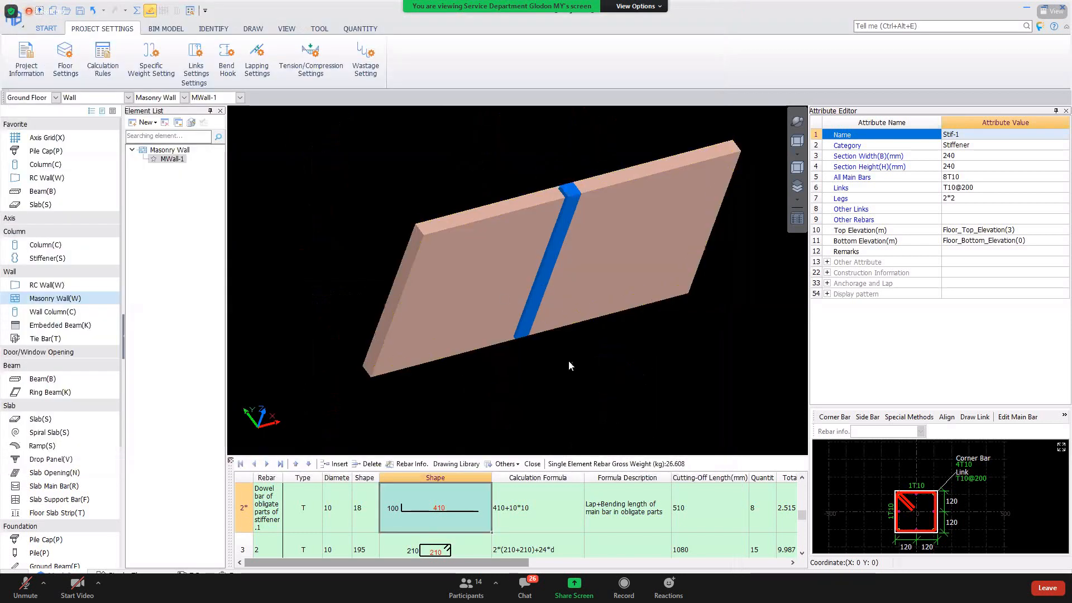
# Reselect the stiffener and check the bend lengths in the shapes of its main bar and dowel bar.
pyautogui.click(539, 317)
pyautogui.click(533, 328)
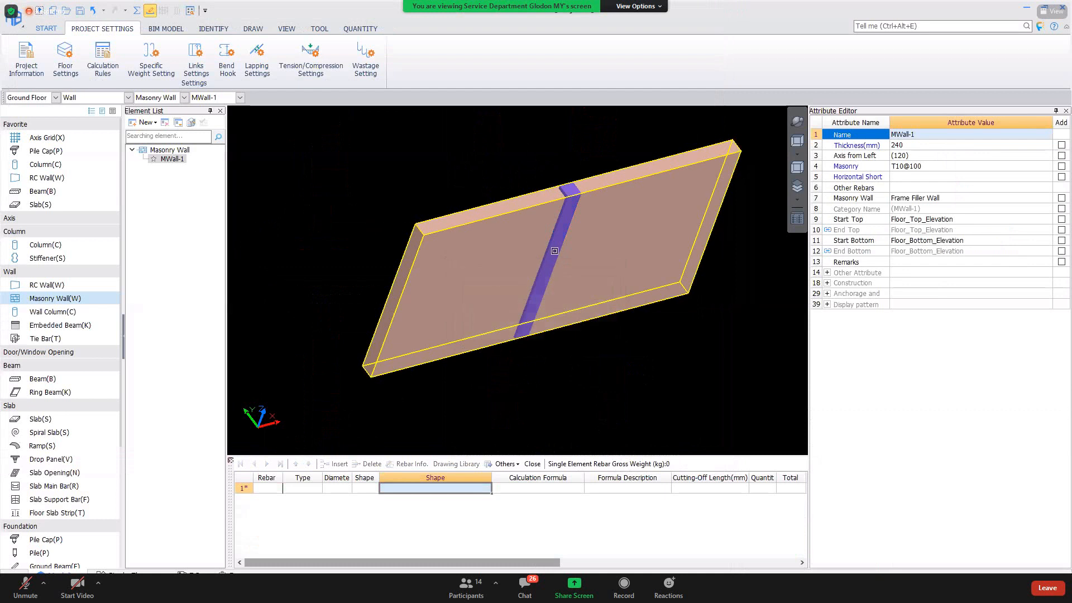
pyautogui.click(555, 263)
pyautogui.click(480, 500)
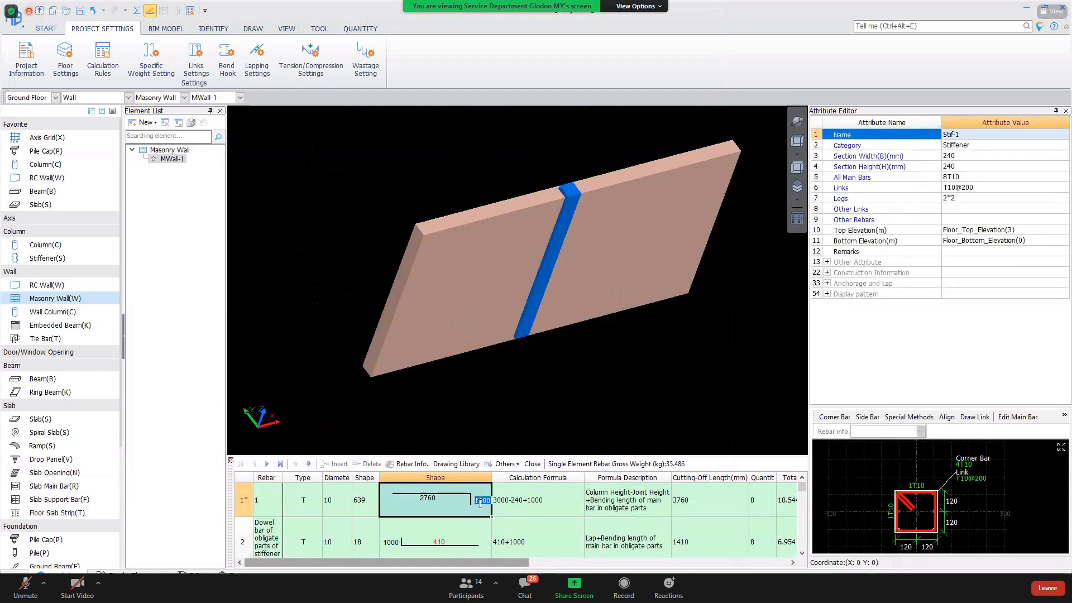
pyautogui.click(397, 541)
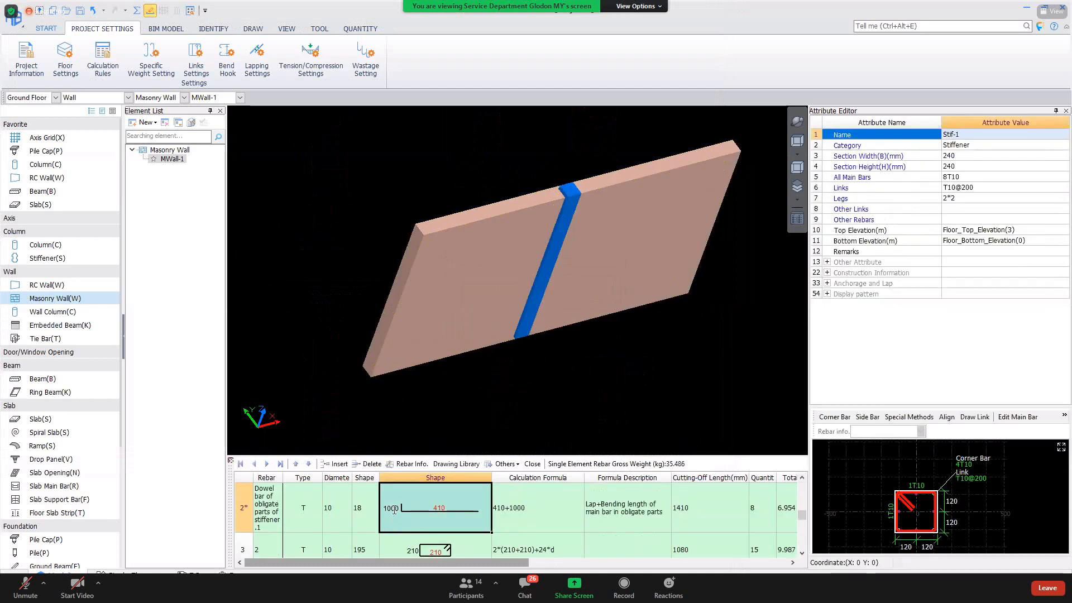
pyautogui.click(394, 509)
pyautogui.press('Return')
# Reopen the stiffener calculation rules, frame the bottom kicker of detail 05 in yellow on a screen capture, and discard the markup.
pyautogui.click(111, 61)
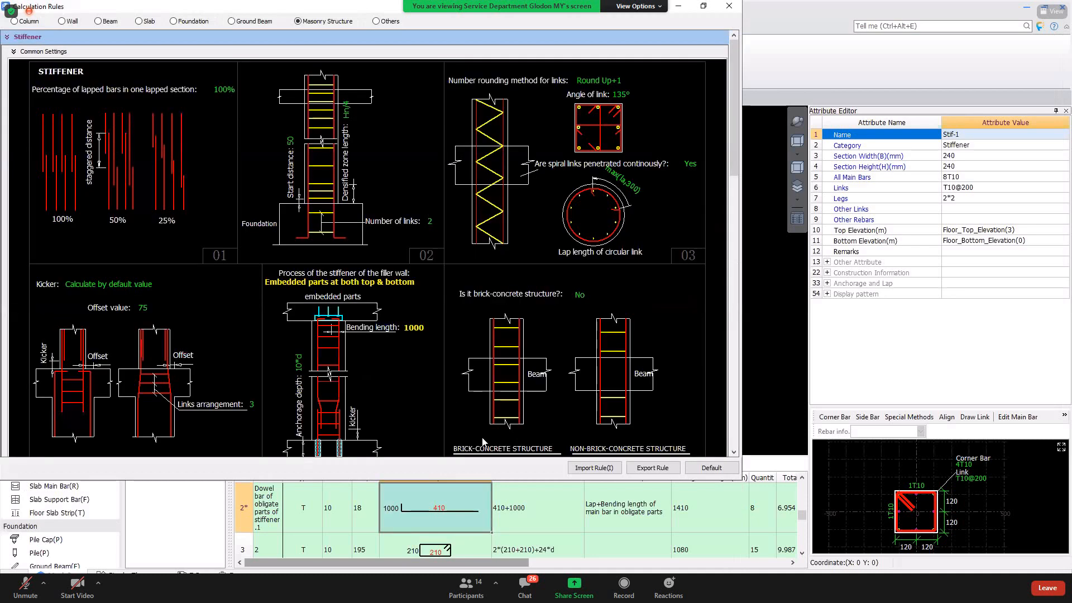
pyautogui.scroll(-2, 439, 341)
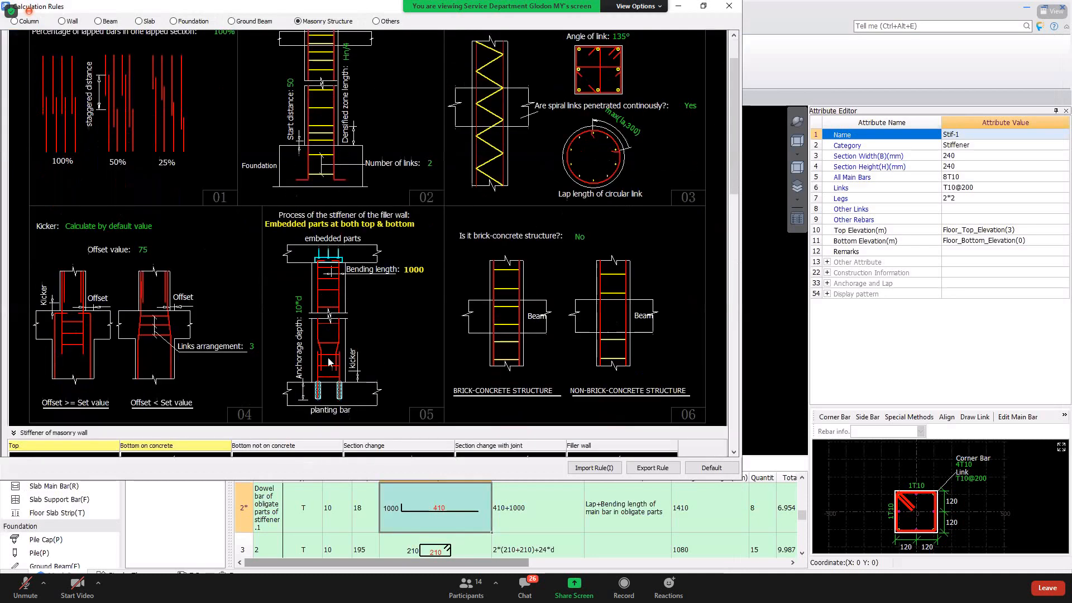
pyautogui.hotkey('alt', 'a')
pyautogui.click(424, 219)
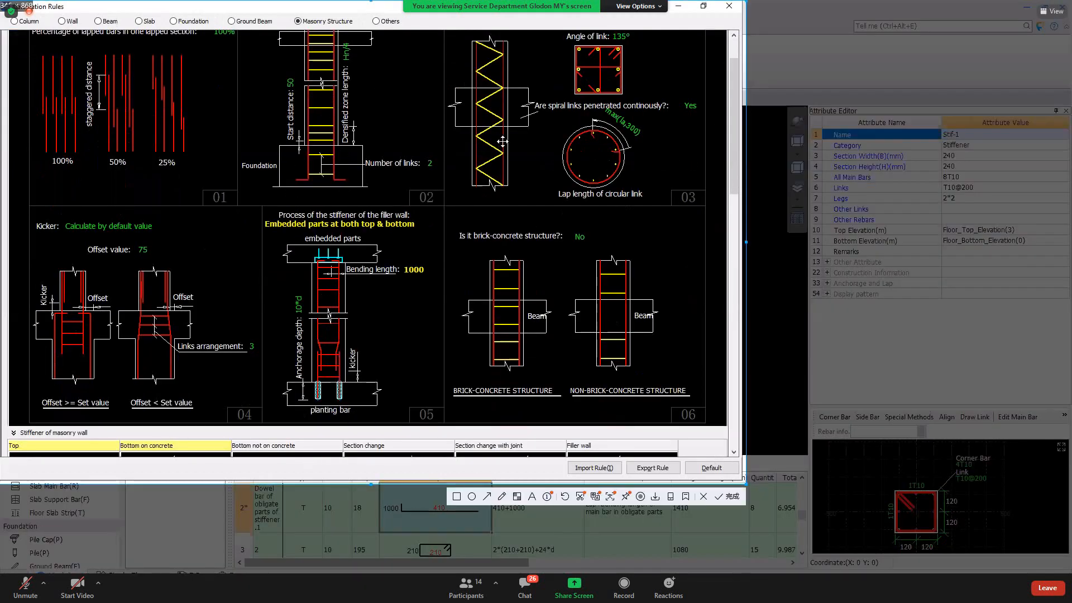
pyautogui.click(456, 497)
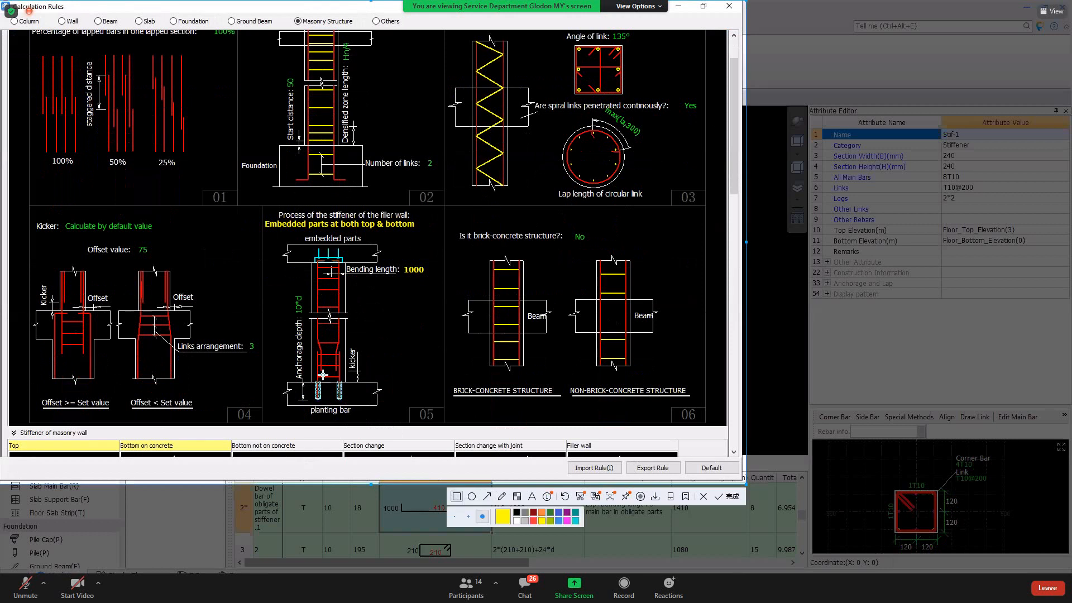
pyautogui.moveTo(311, 344)
pyautogui.mouseDown()
pyautogui.moveTo(329, 384)
pyautogui.moveTo(352, 392)
pyautogui.mouseUp()
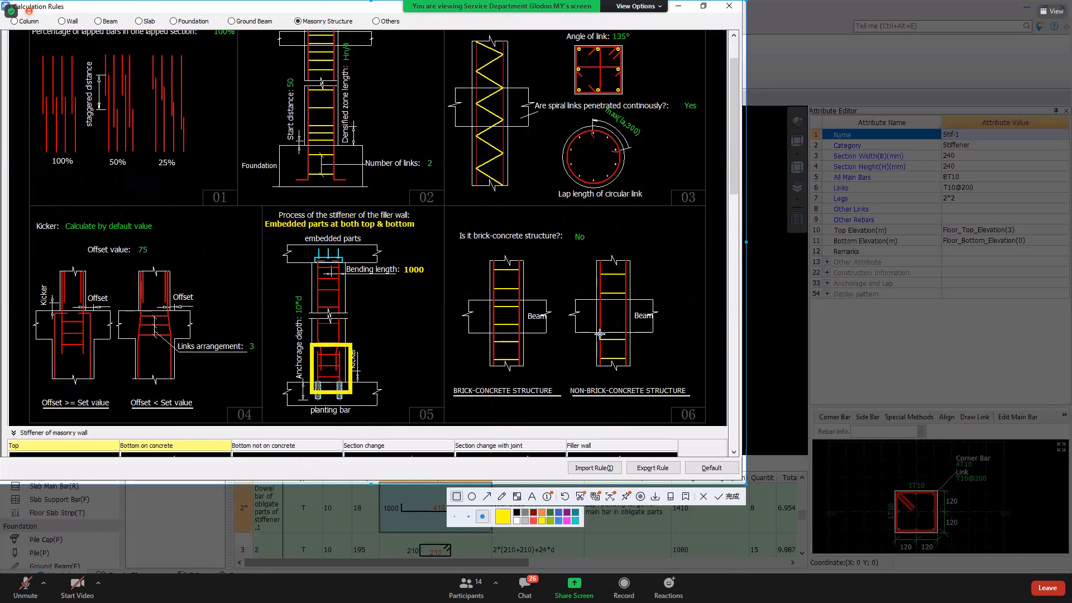
pyautogui.press('Escape')
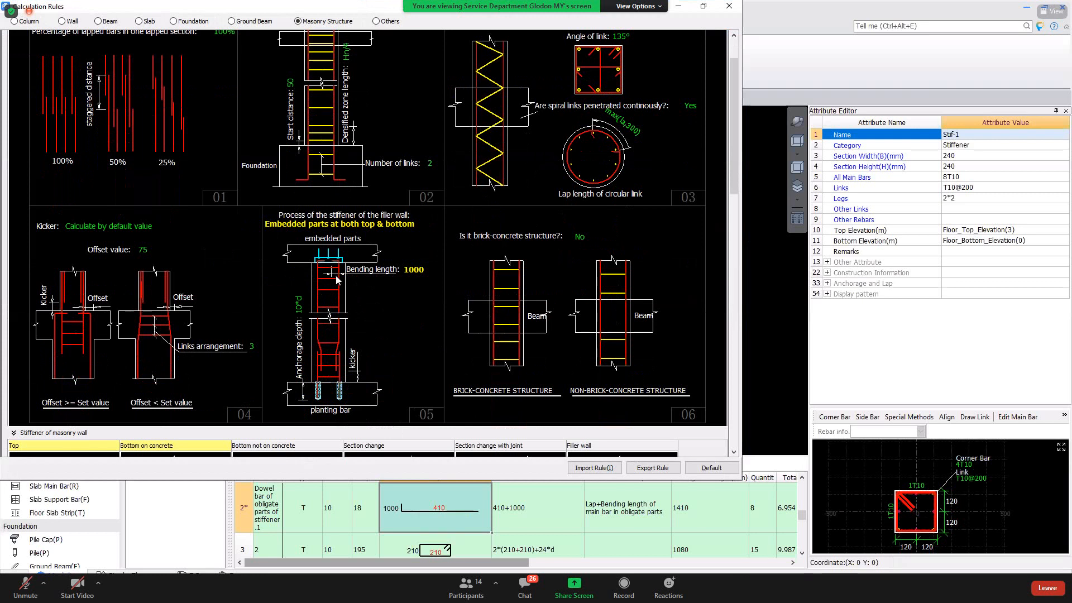
# Examine the ring beam rules and the stiffener's section change details with and without joint, and return to the 3D model.
pyautogui.scroll(-10, 337, 279)
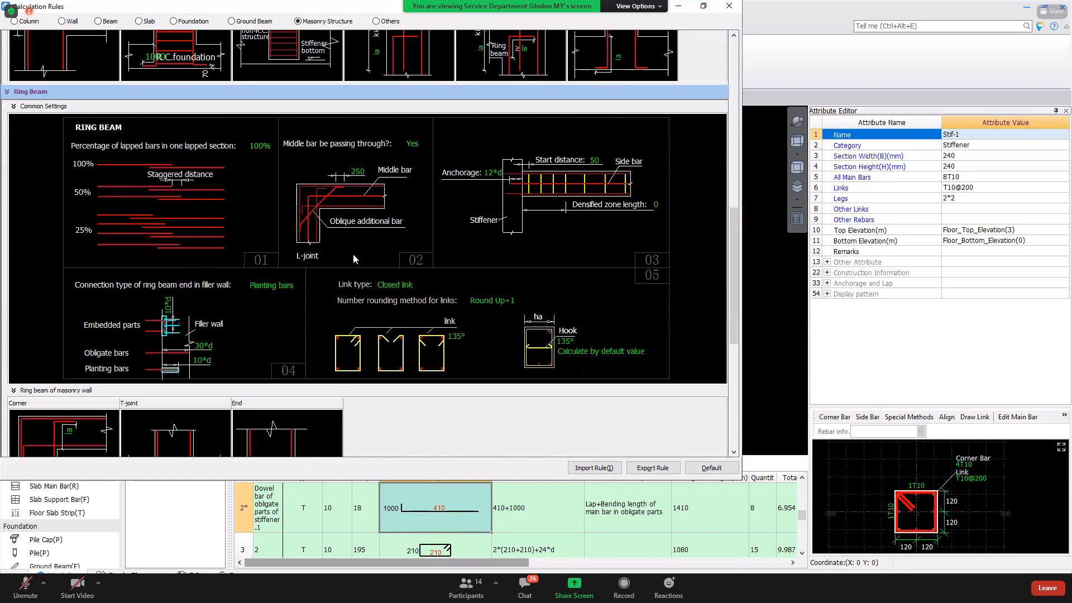
pyautogui.scroll(5, 353, 253)
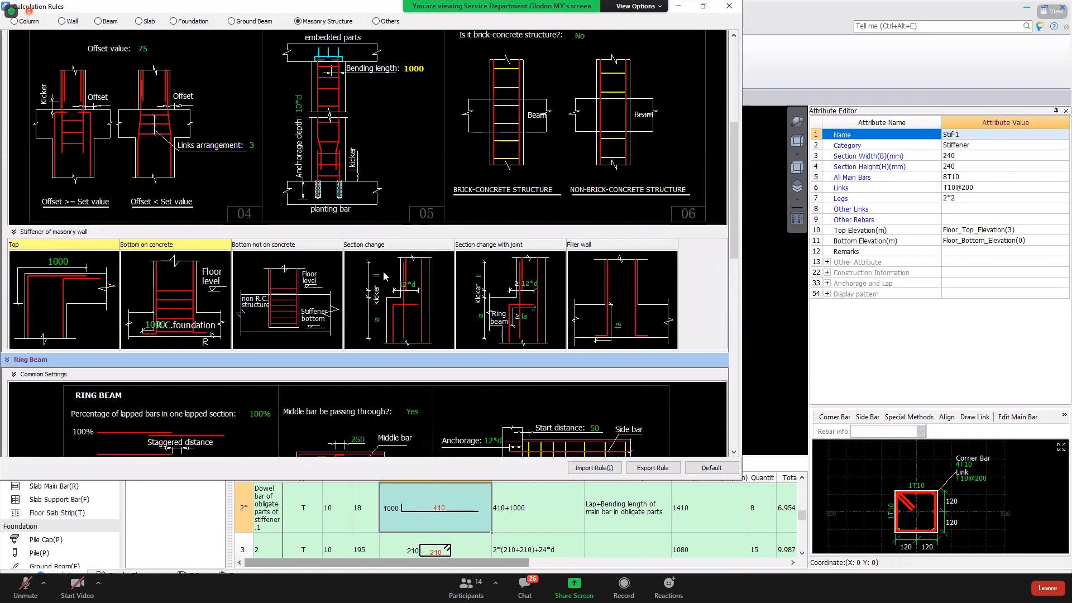
pyautogui.click(383, 270)
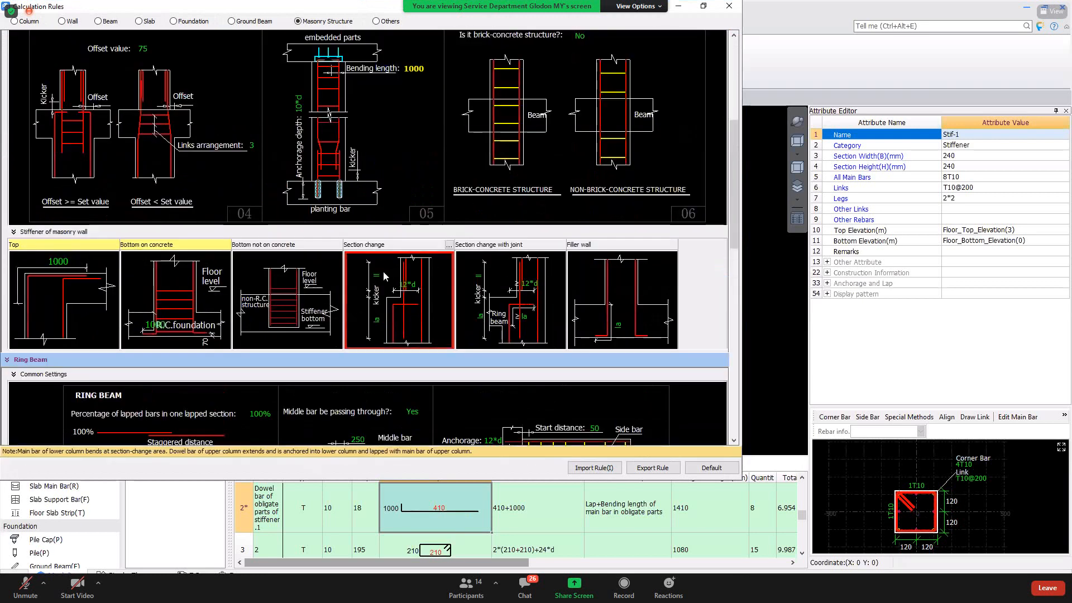
pyautogui.click(409, 317)
pyautogui.click(417, 327)
pyautogui.click(490, 335)
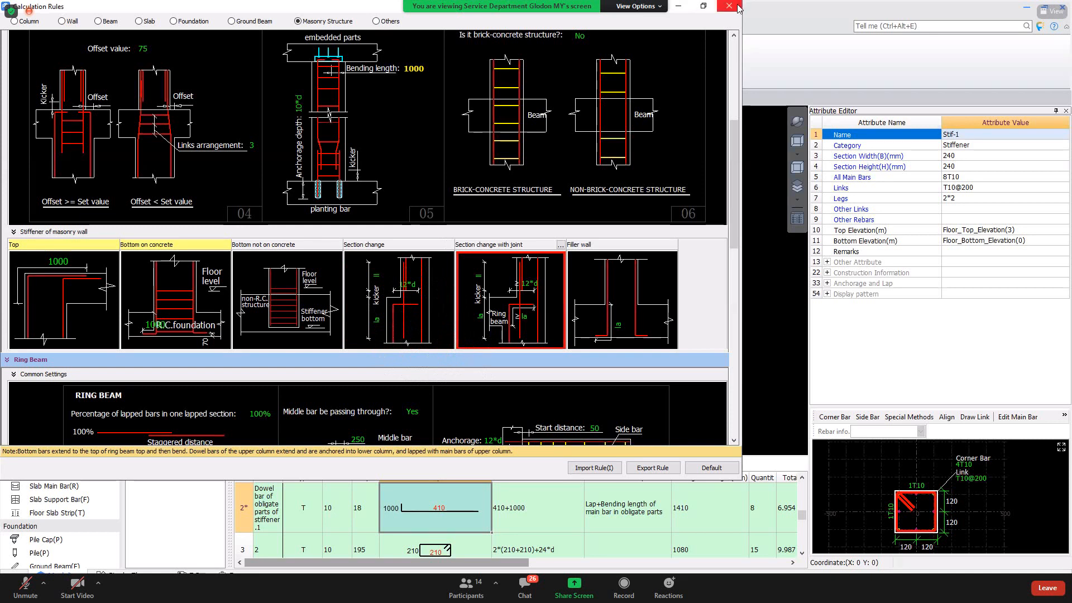
pyautogui.press('Escape')
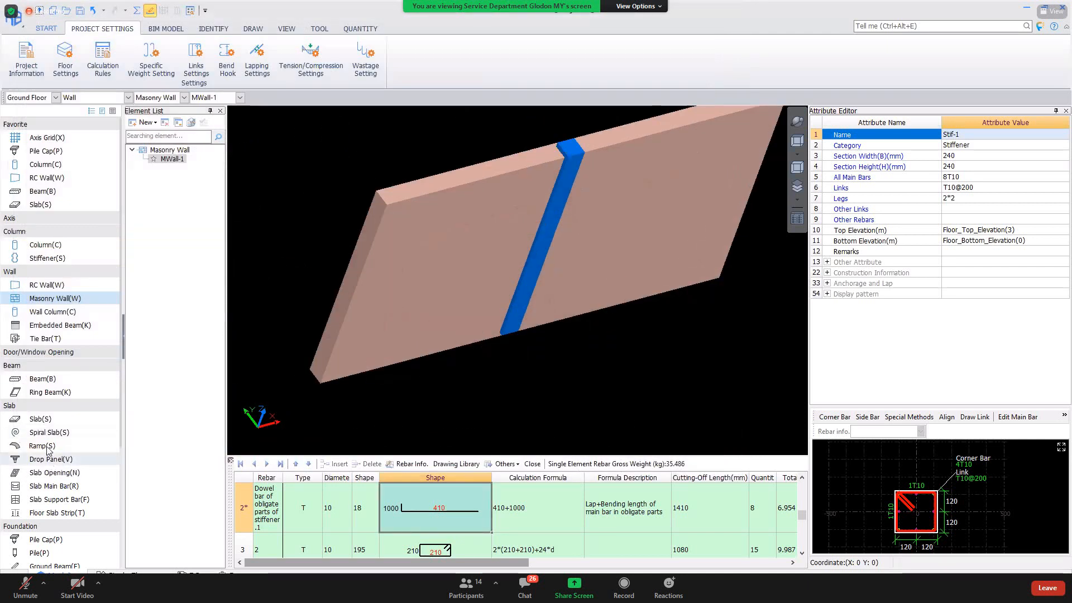
pyautogui.scroll(-3, 52, 524)
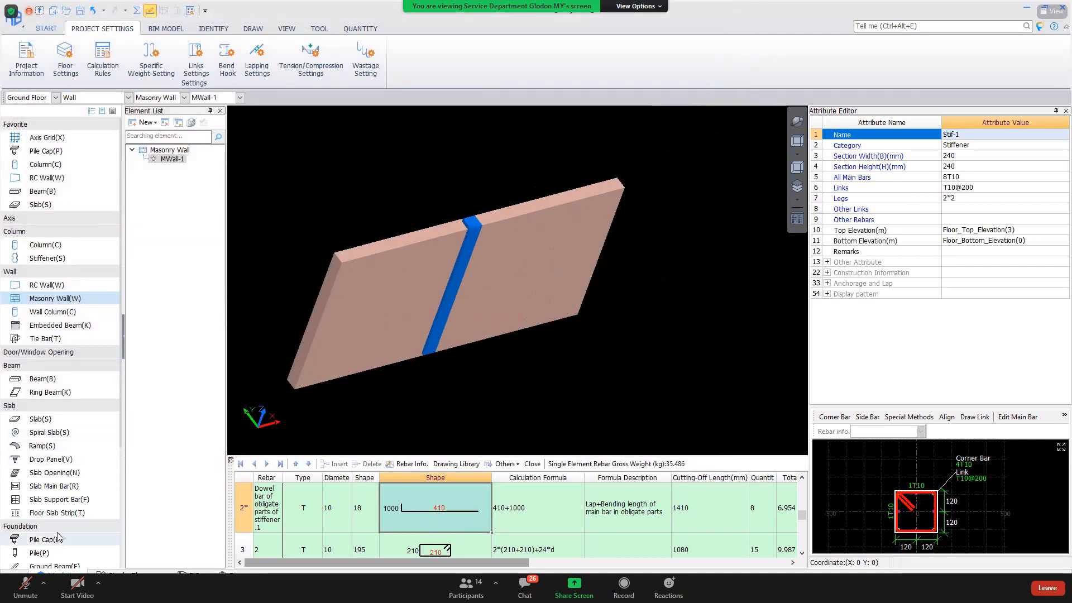
# Delete the raft foundation slab S-1 beneath the masonry wall.
pyautogui.click(59, 540)
pyautogui.scroll(-3, 60, 540)
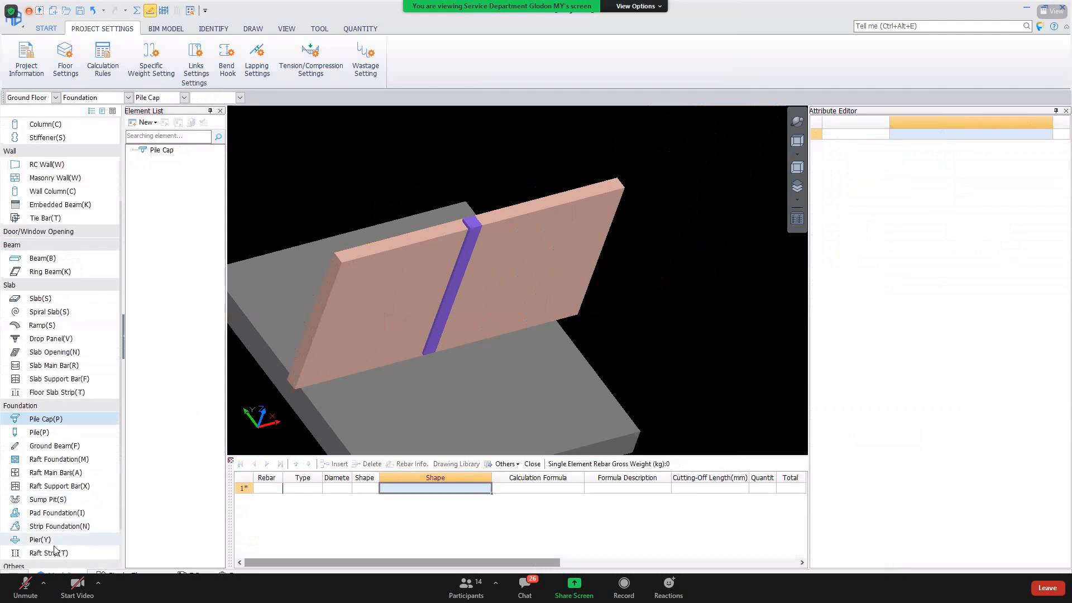
pyautogui.click(419, 414)
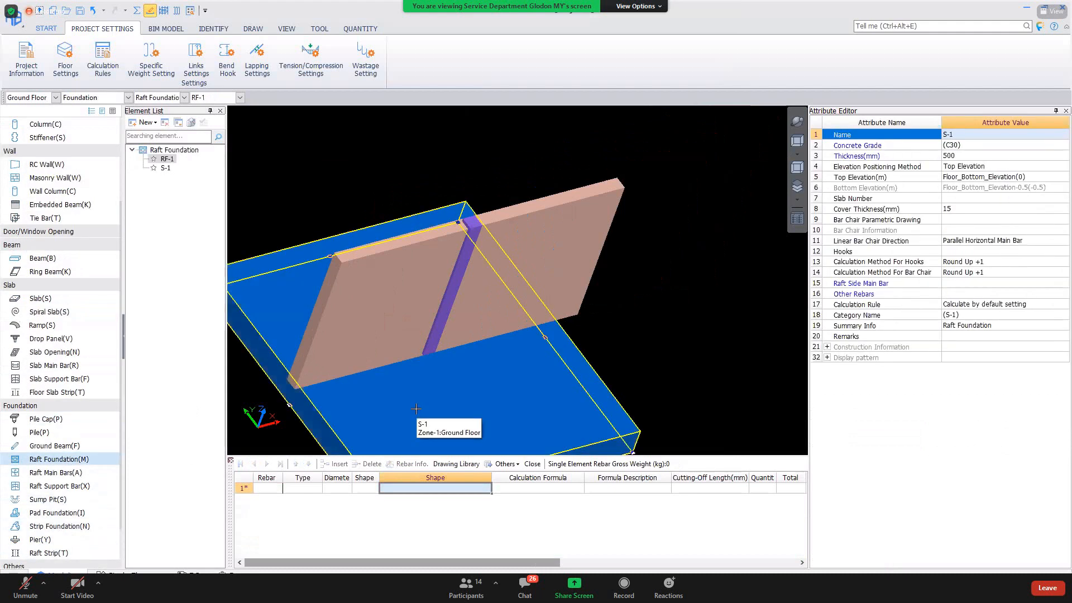
pyautogui.press('Delete')
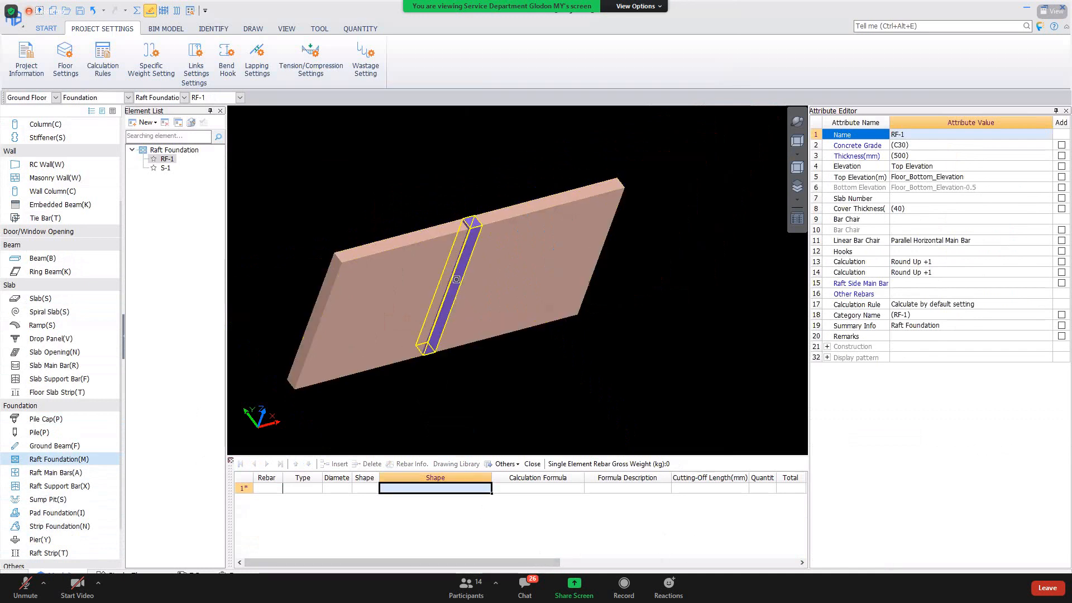
# Set the stiffener's bottom elevation to Foundation_Bottom_Elevation.
pyautogui.click(456, 279)
pyautogui.click(456, 280)
pyautogui.click(456, 280)
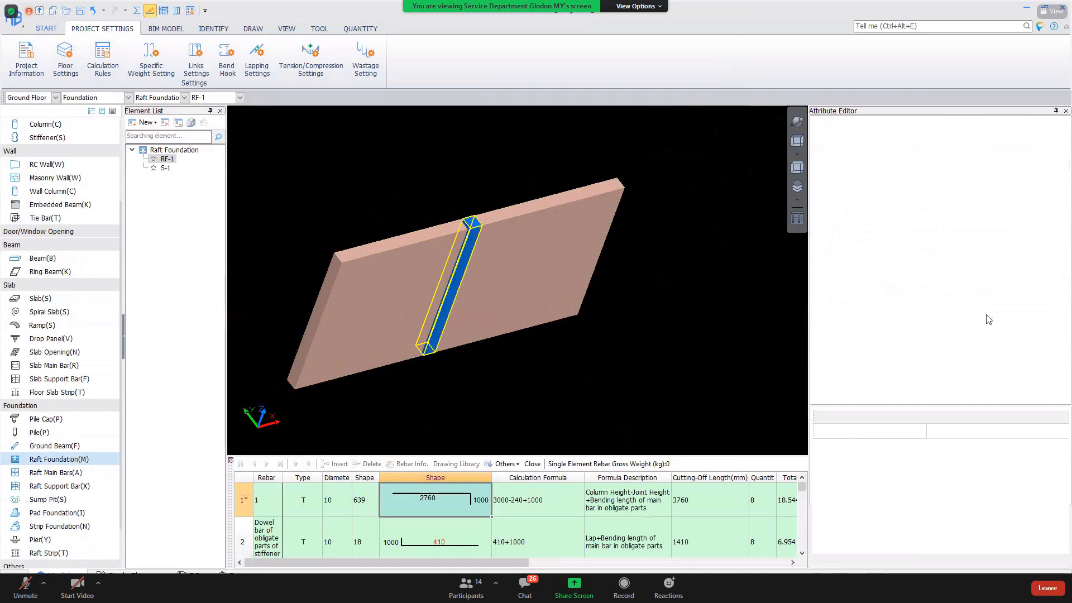
pyautogui.click(1016, 240)
pyautogui.click(1064, 240)
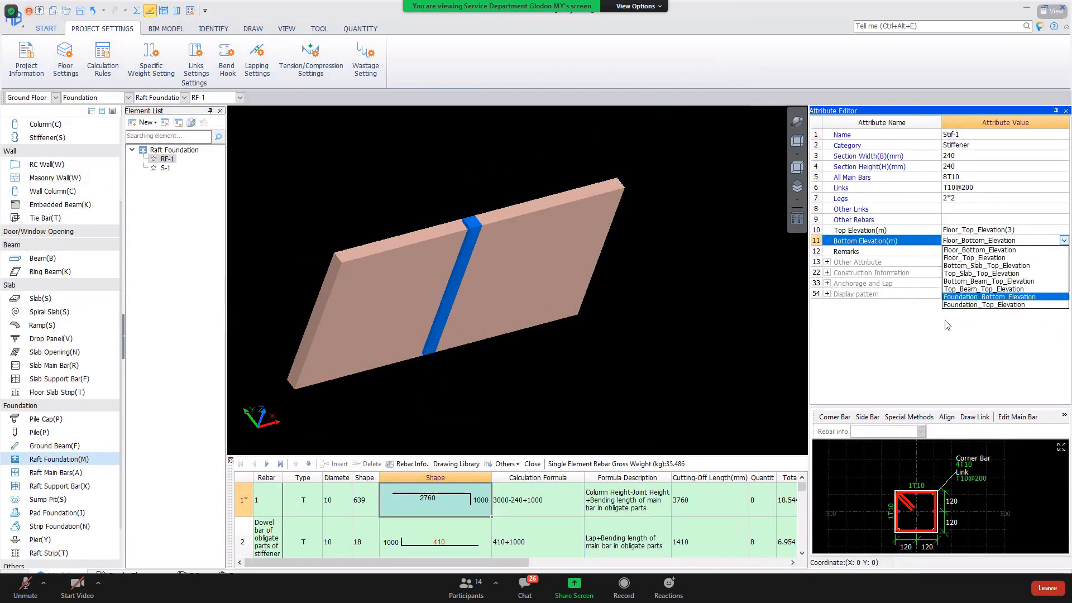
pyautogui.click(987, 297)
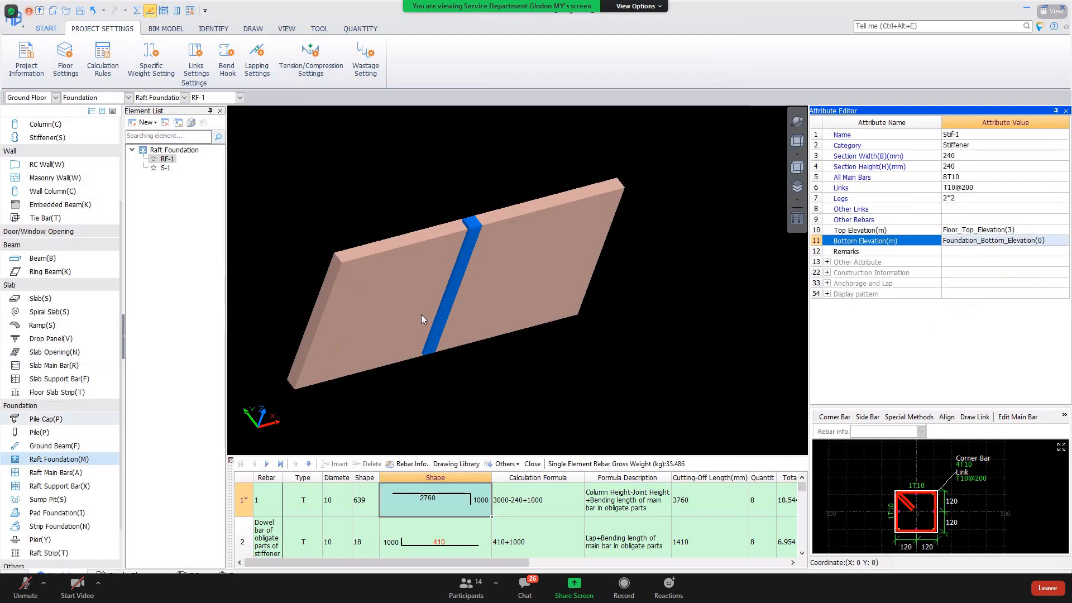
# Create a 1000 by 1000 mm pile cap, 500 mm high, and place it as a point at the stiffener in plan.
pyautogui.press('p')
pyautogui.click(147, 122)
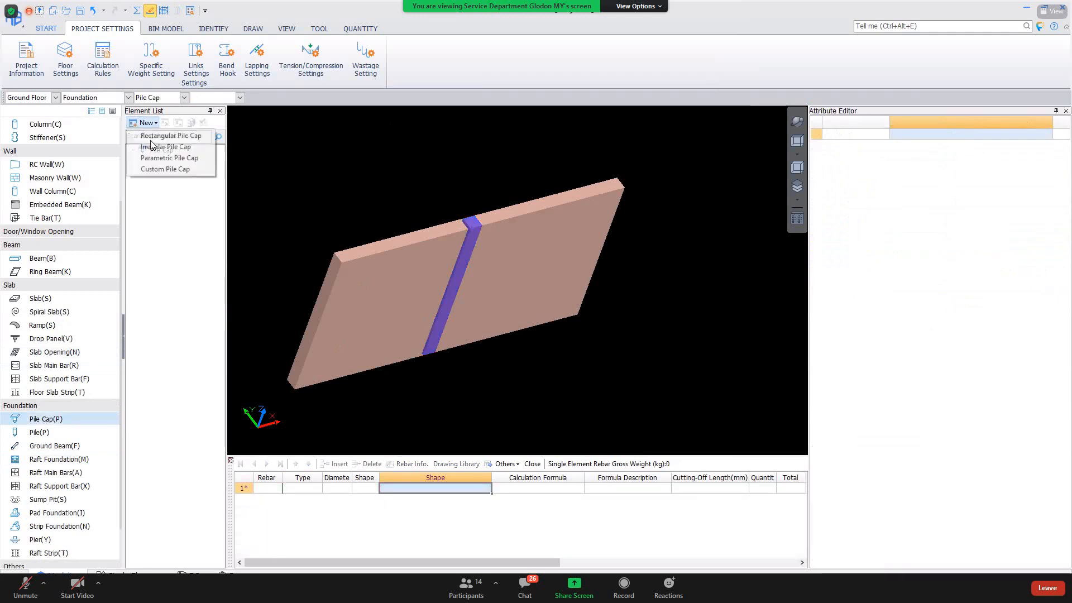
pyautogui.click(162, 158)
pyautogui.click(798, 142)
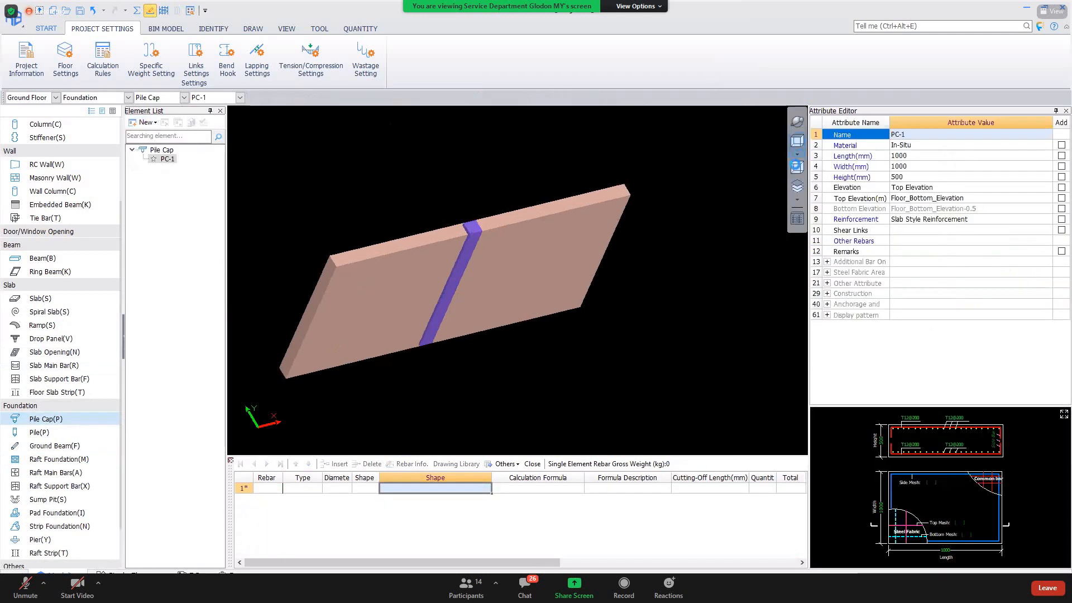
pyautogui.rightClick(444, 263)
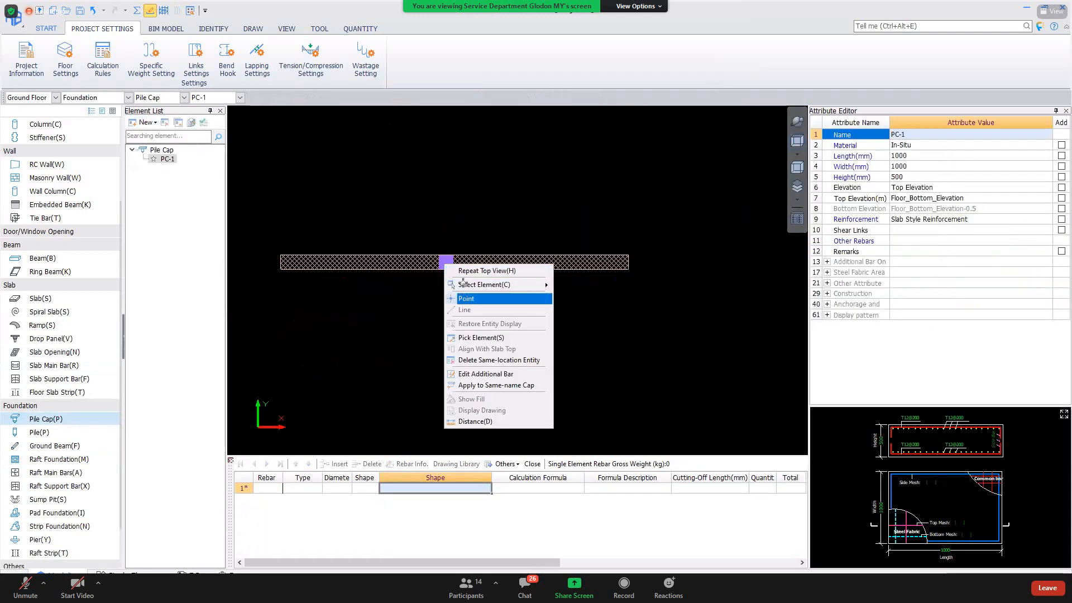
pyautogui.click(466, 299)
pyautogui.rightClick(451, 227)
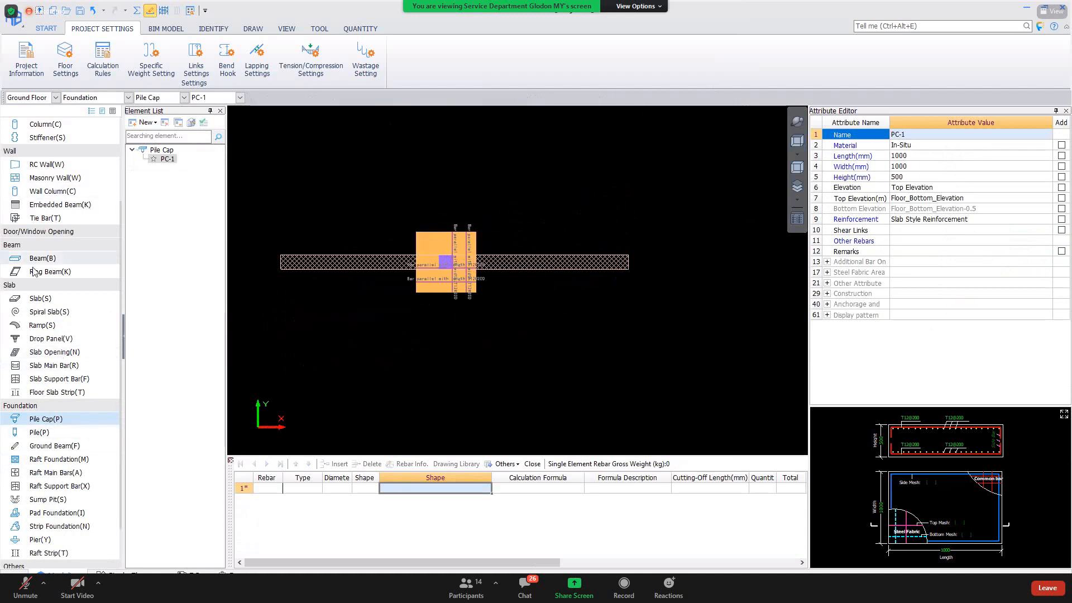
# Return to the stiffener elements, view the model in 3D, and recalculate the rebar of the stiffener extended to the pile cap.
pyautogui.click(56, 138)
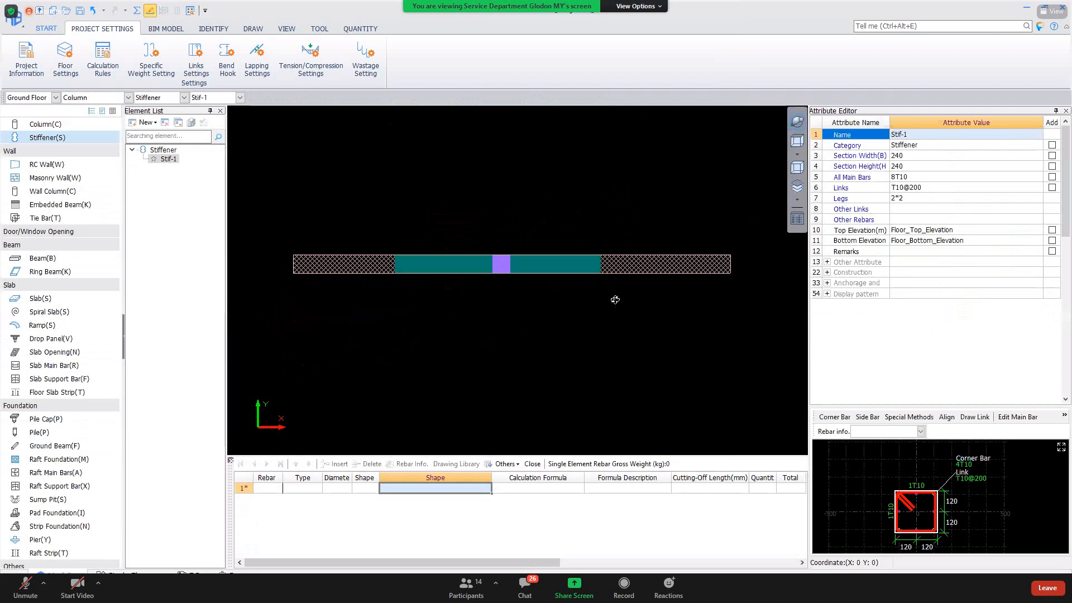
pyautogui.moveTo(616, 300); pyautogui.dragTo(514, 259)
pyautogui.click(500, 259)
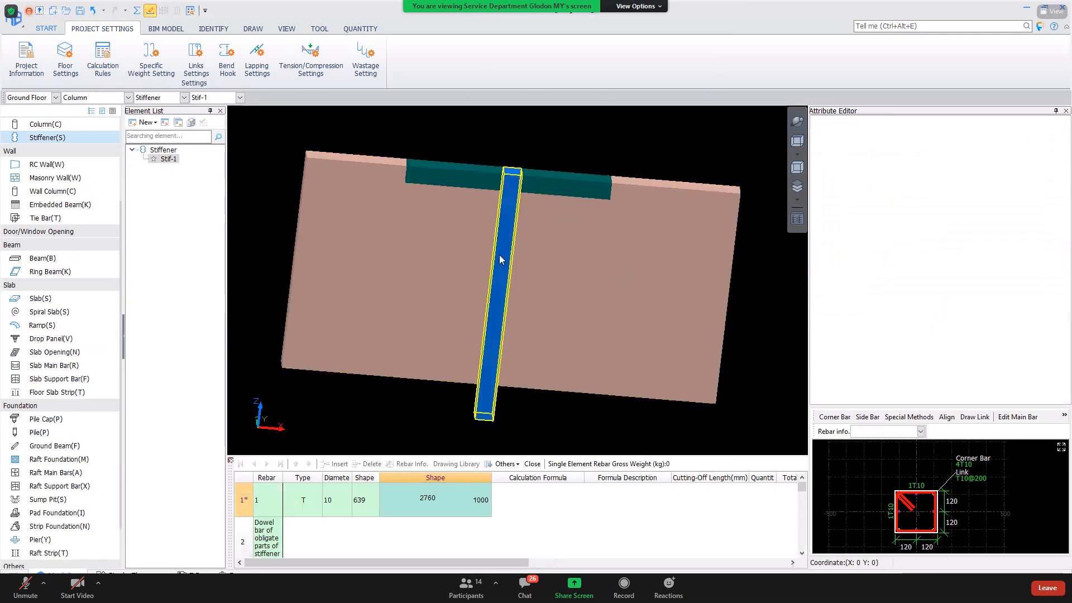
pyautogui.rightClick(500, 259)
pyautogui.click(516, 445)
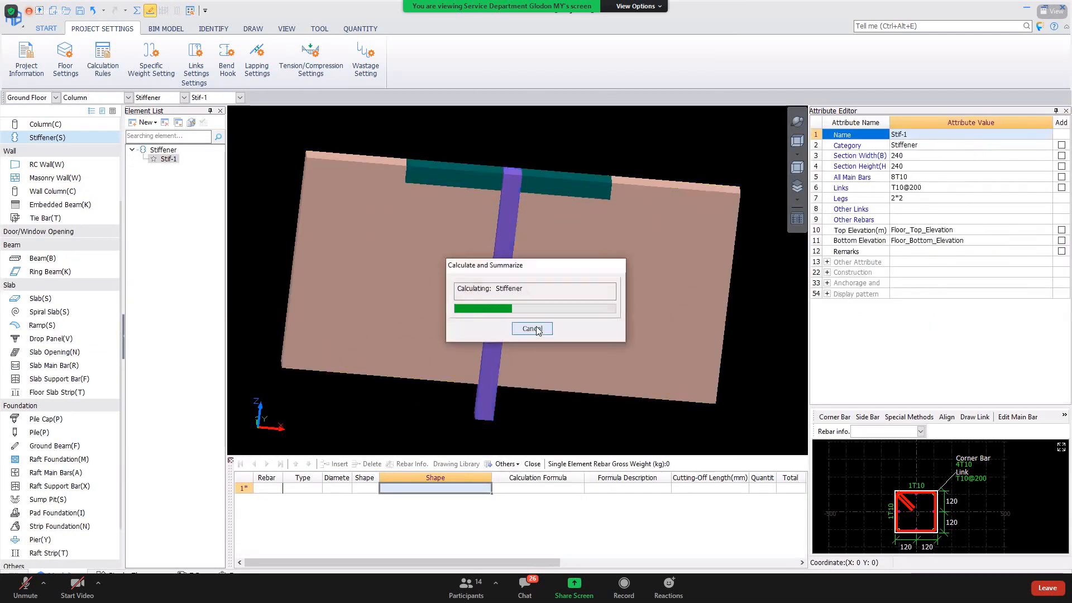
pyautogui.click(519, 329)
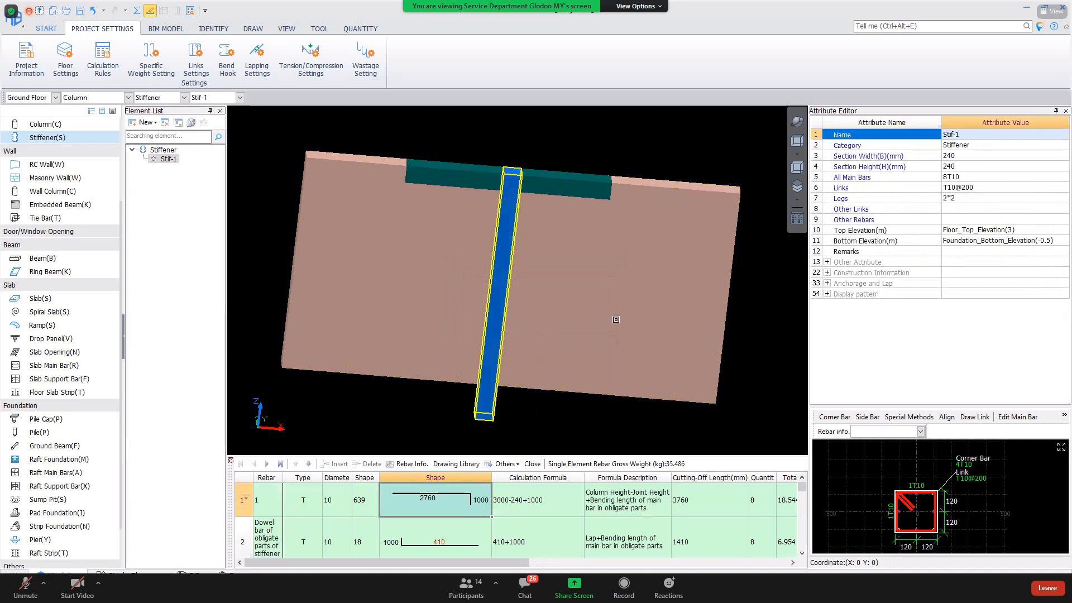
pyautogui.press('Escape')
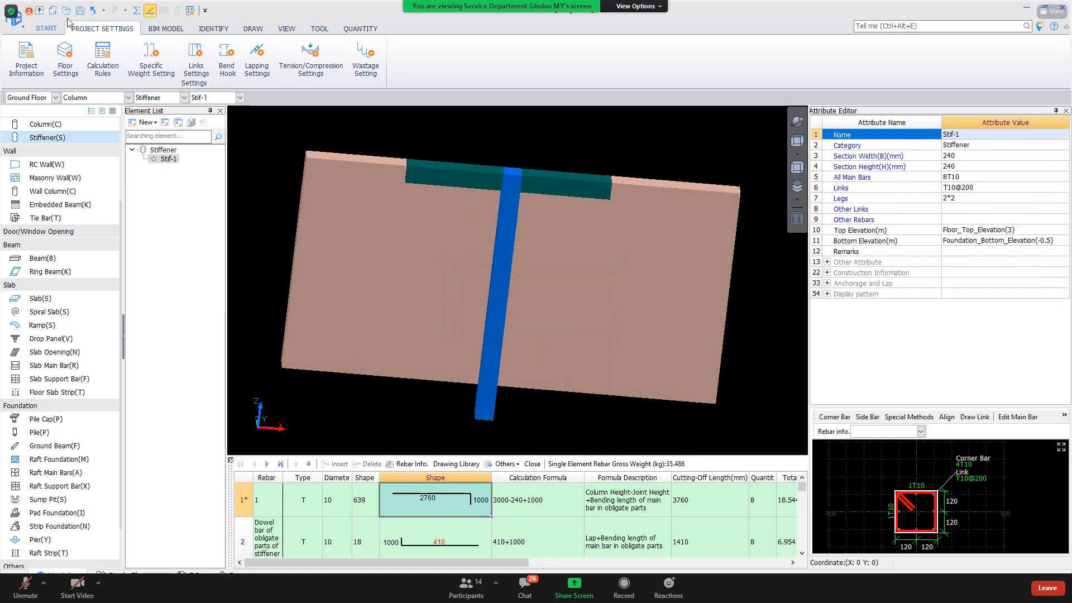
# In the masonry rules, restore the stiffener's bending length to default and set the filler wall stiffener process to Planting bars at both top & bottom.
pyautogui.click(101, 56)
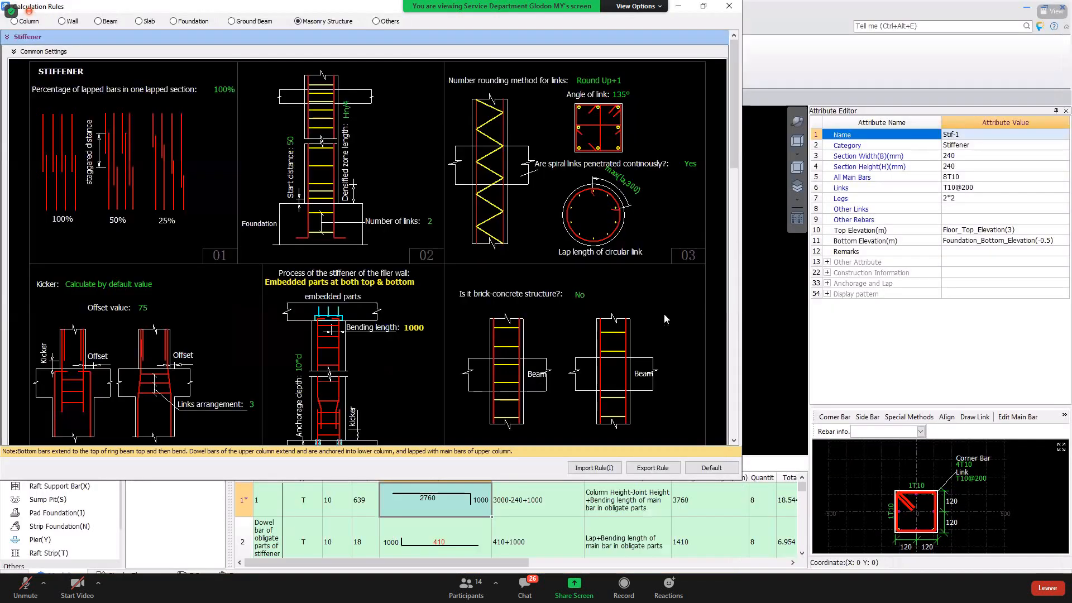
pyautogui.scroll(-2, 477, 320)
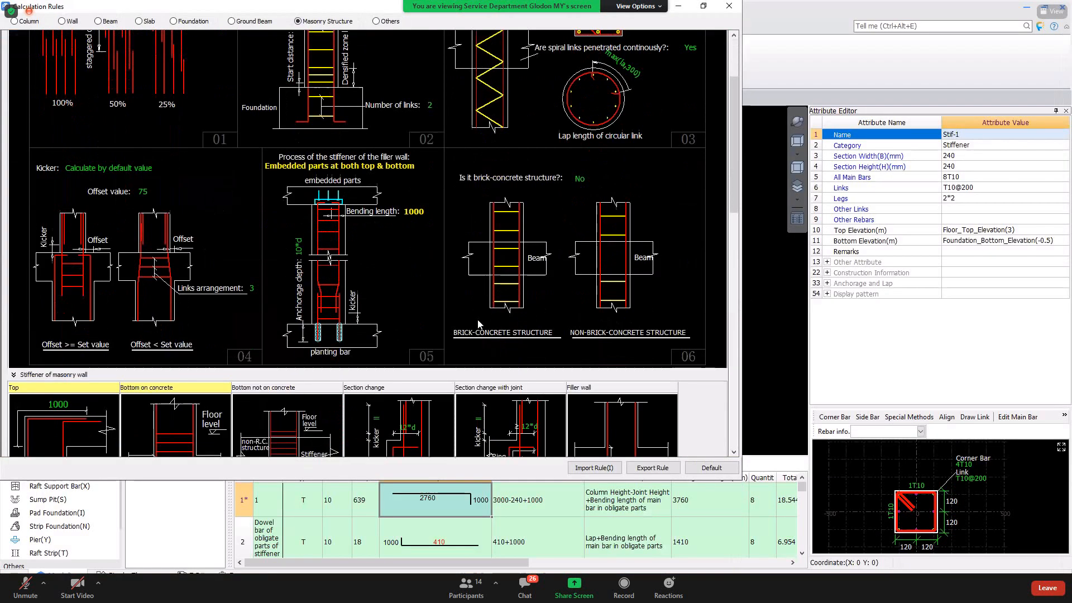
pyautogui.scroll(1, 477, 319)
pyautogui.scroll(1, 441, 301)
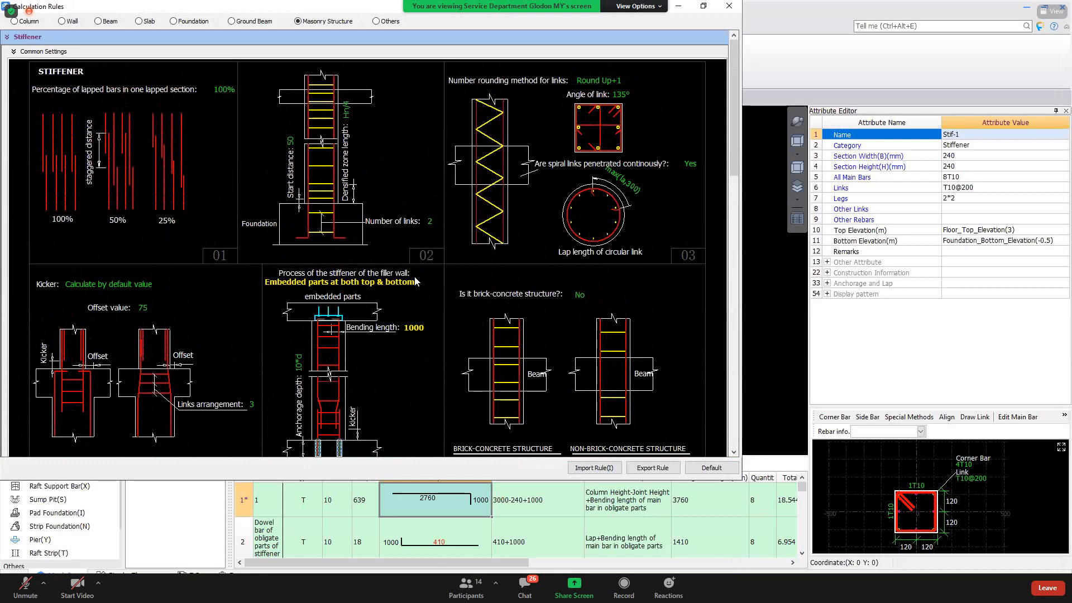
pyautogui.scroll(-1, 393, 274)
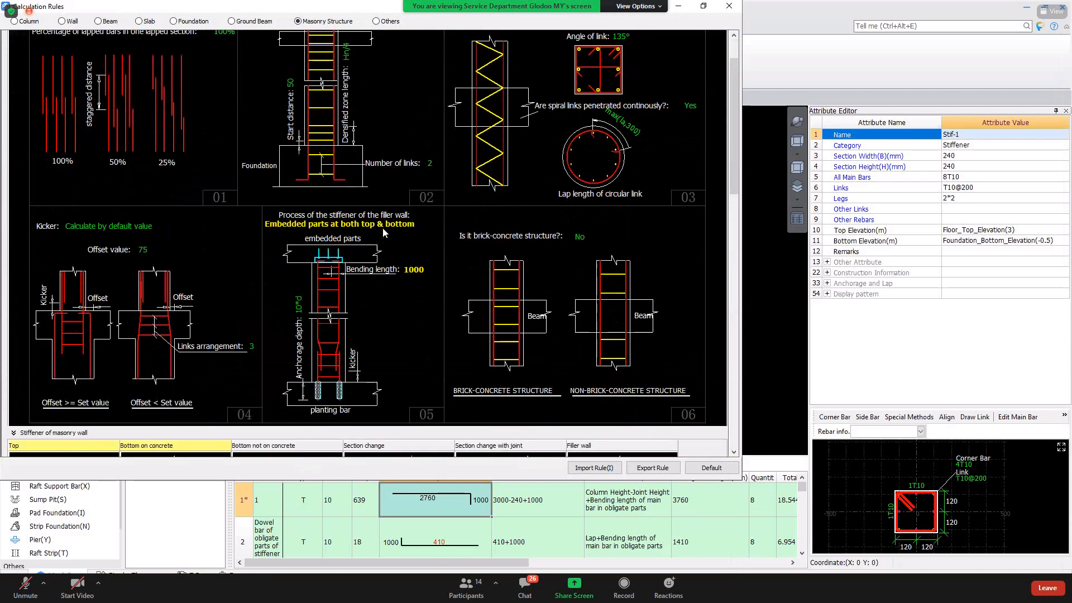
pyautogui.rightClick(419, 272)
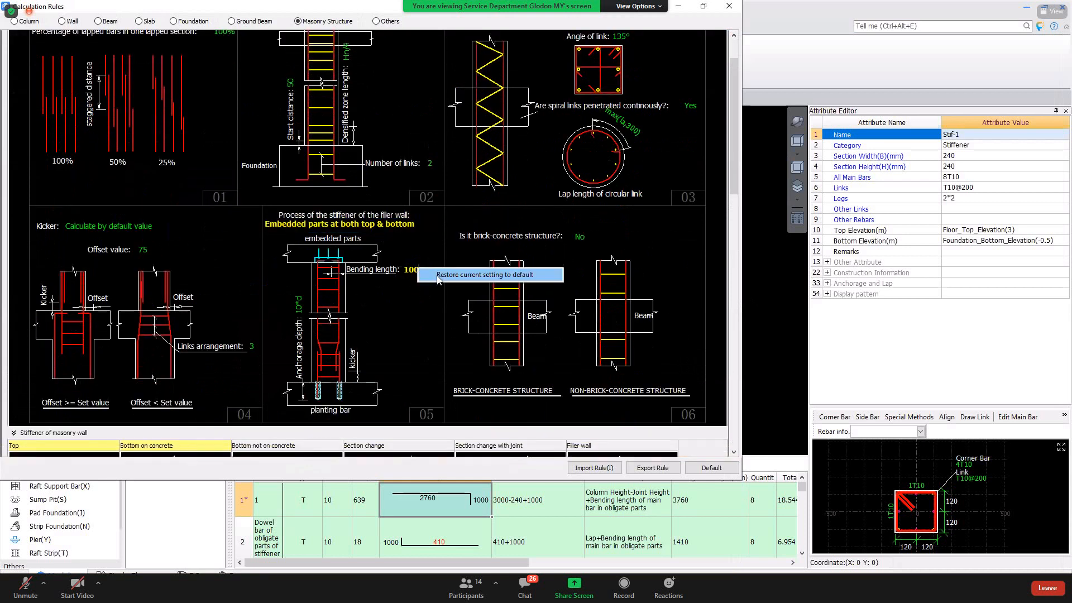
pyautogui.click(464, 275)
pyautogui.click(560, 307)
pyautogui.click(383, 226)
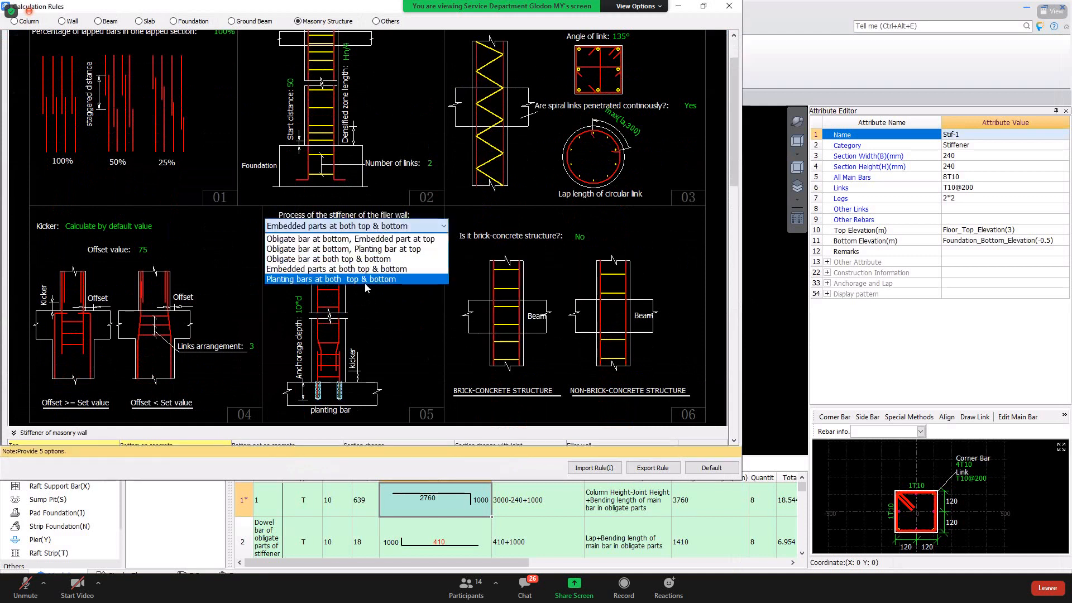
pyautogui.click(367, 279)
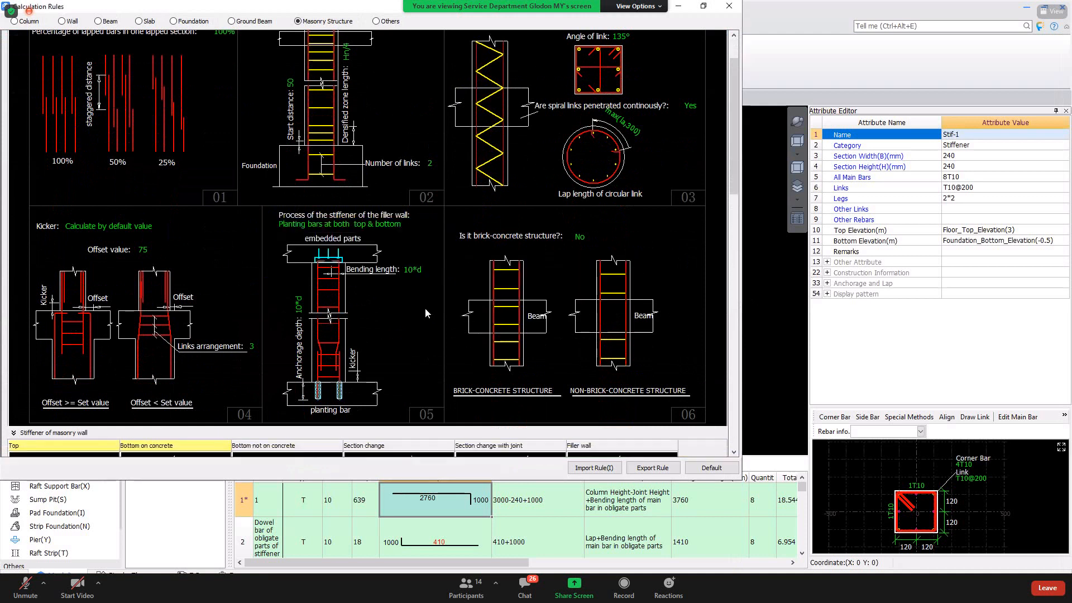
pyautogui.click(730, 7)
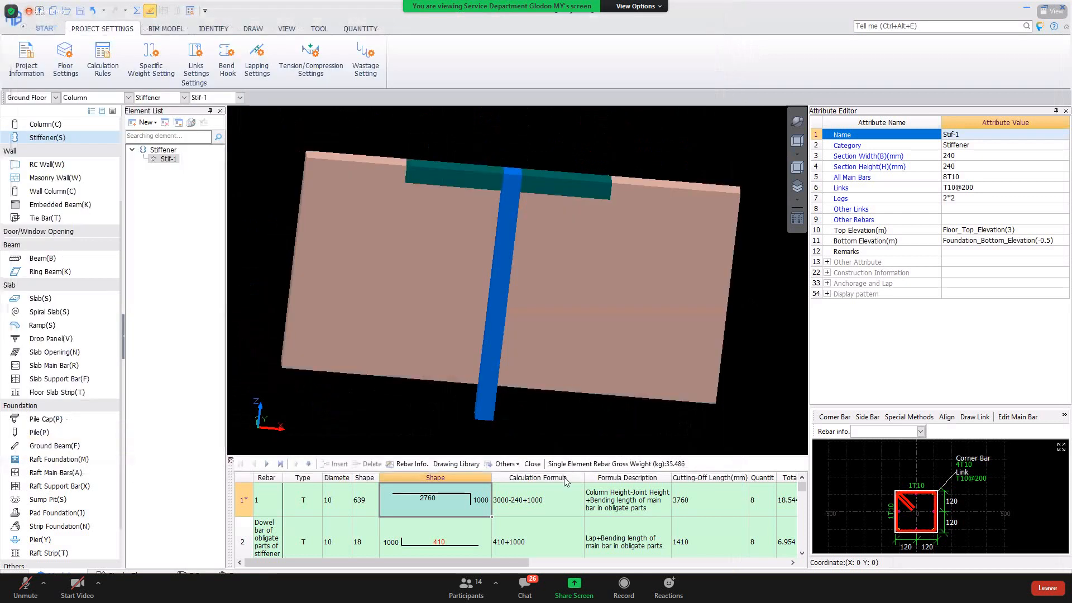
# Recalculate the selected stiffener with the planting bar rule and check its rebar shapes.
pyautogui.rightClick(505, 255)
pyautogui.click(555, 486)
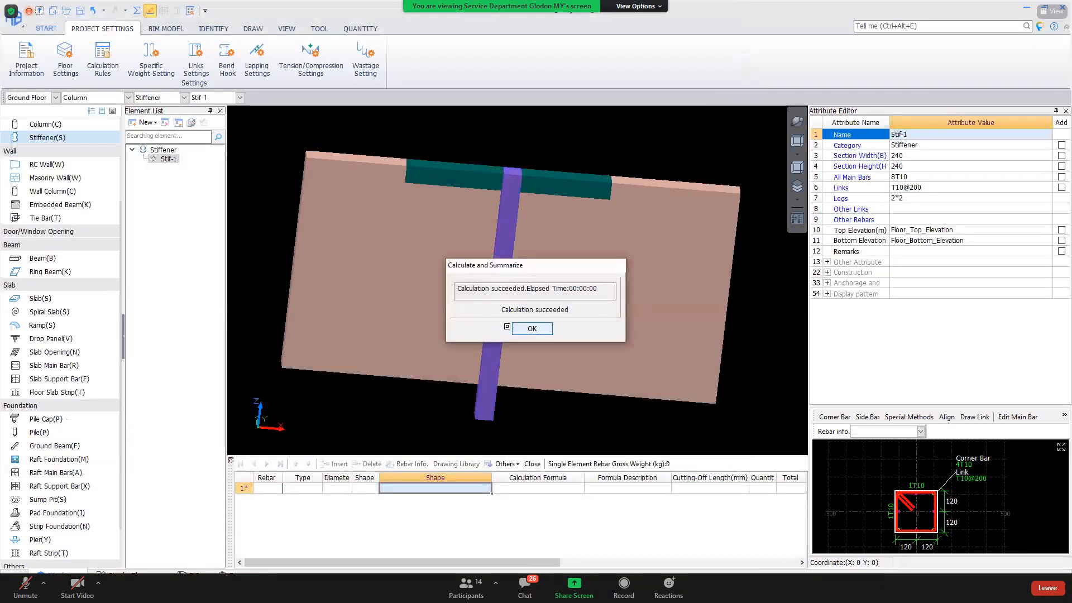
pyautogui.click(527, 328)
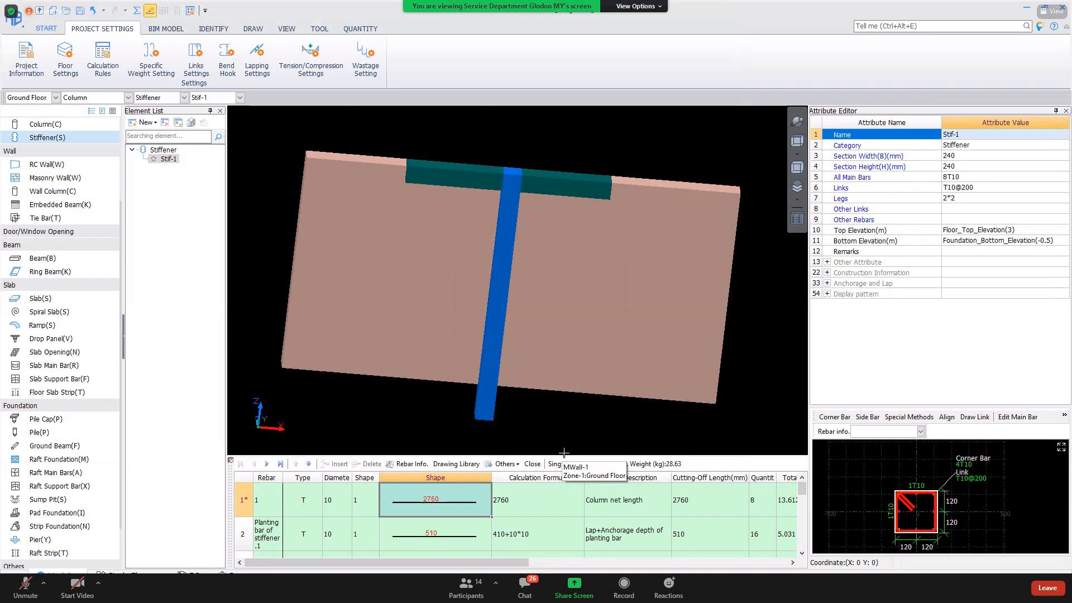
# Restore the Bottom on concrete and Top joint details of the masonry wall stiffener to their default settings in the calculation rules.
pyautogui.click(103, 58)
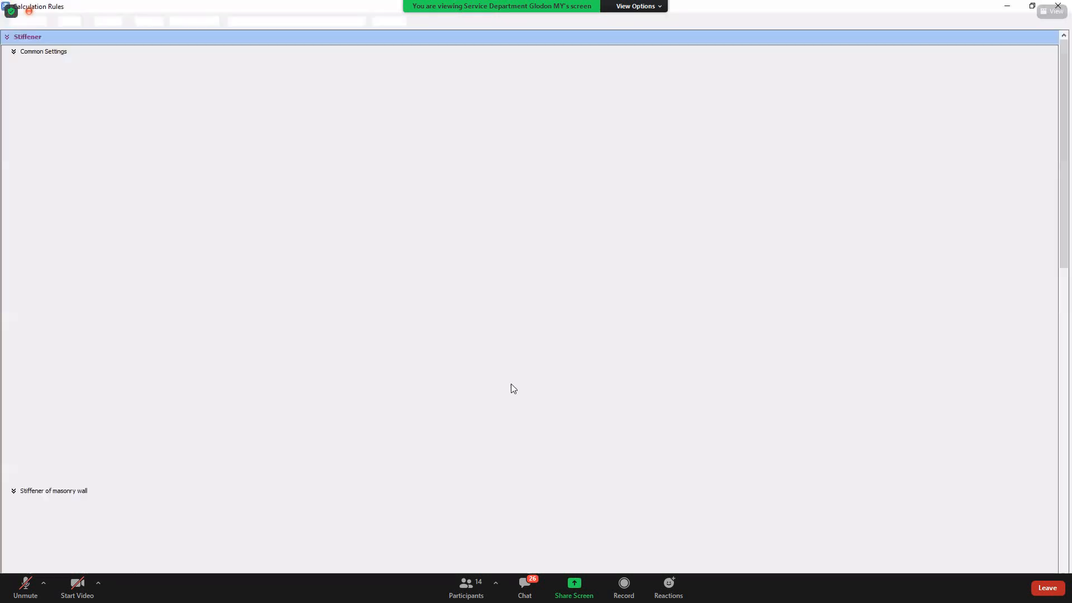
pyautogui.scroll(-4, 433, 385)
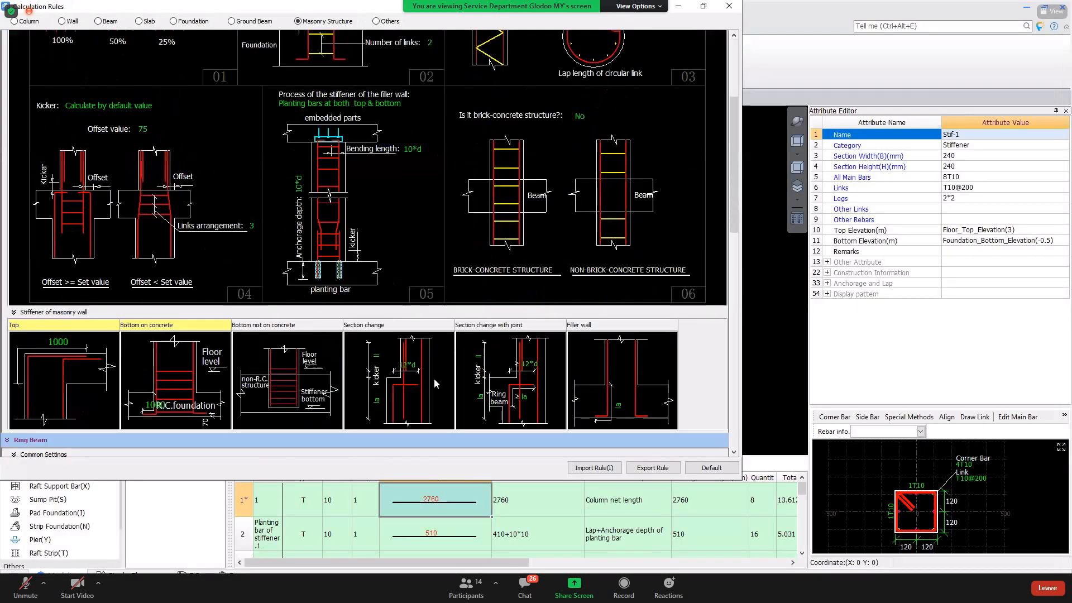
pyautogui.rightClick(188, 305)
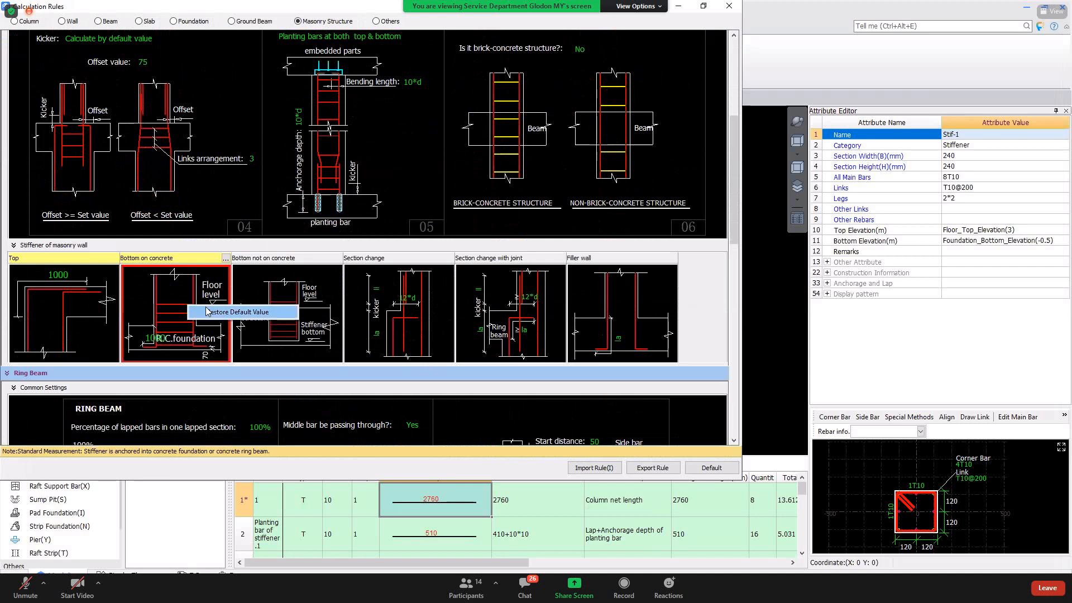
pyautogui.click(228, 311)
pyautogui.click(569, 307)
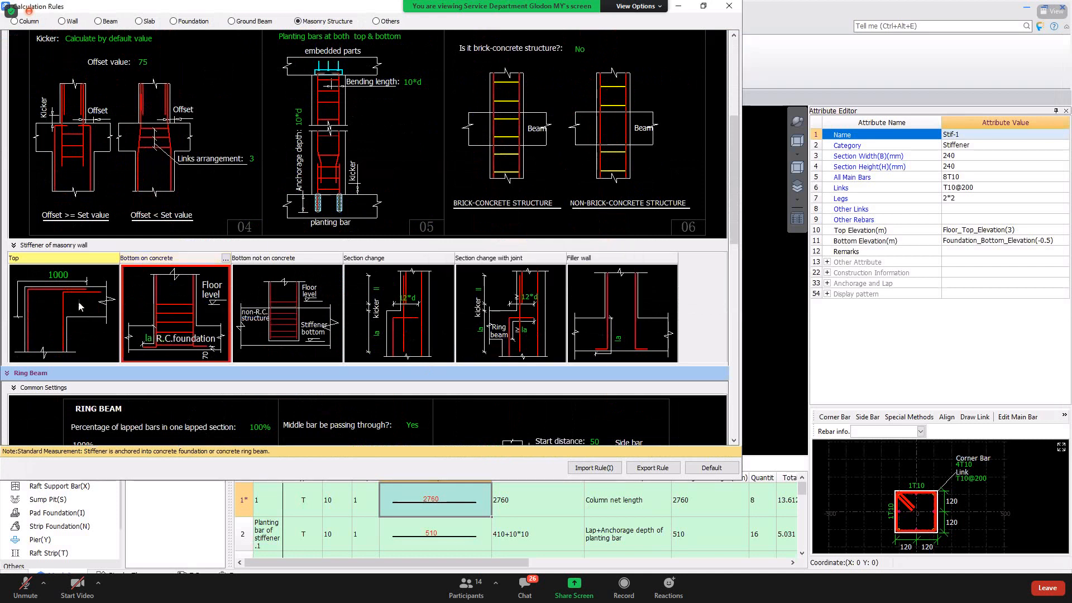
pyautogui.click(107, 286)
pyautogui.rightClick(107, 281)
pyautogui.click(146, 287)
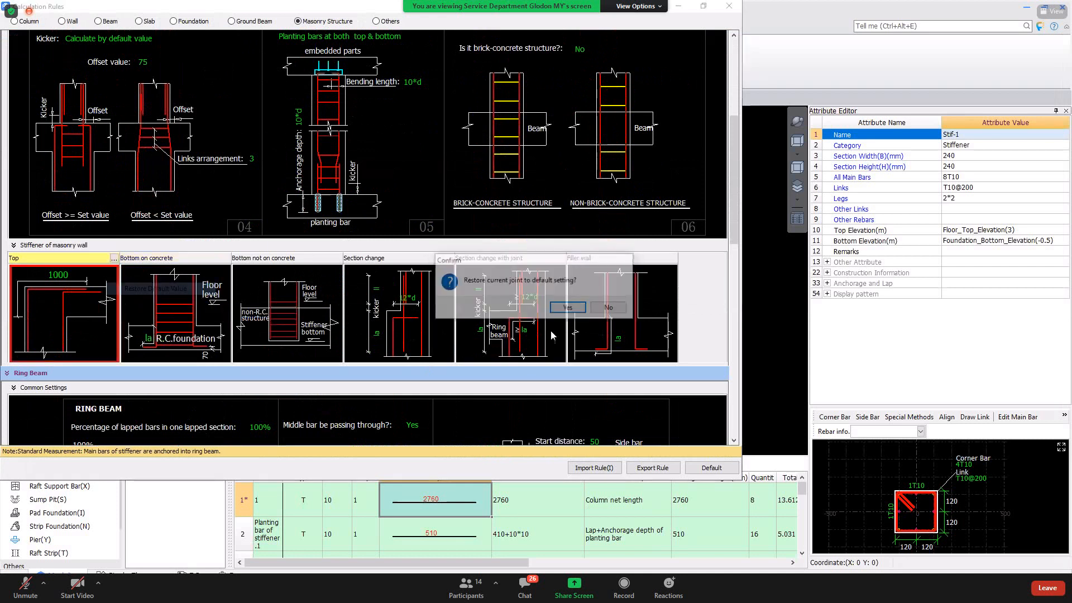
pyautogui.click(568, 308)
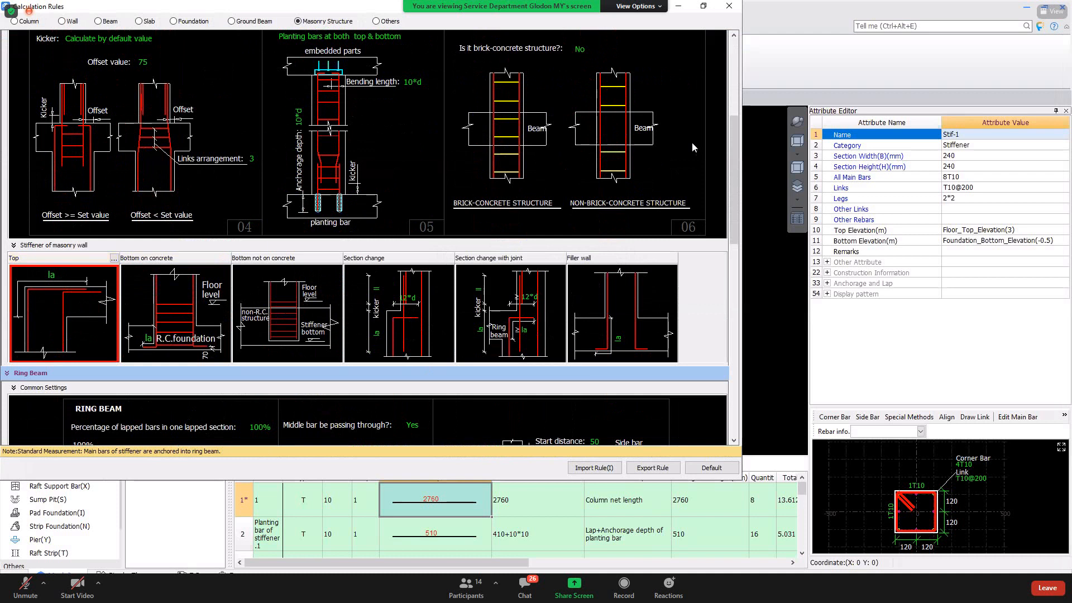
# Change the stiffener's category to Jamb and recalculate the selected entity.
pyautogui.click(1066, 147)
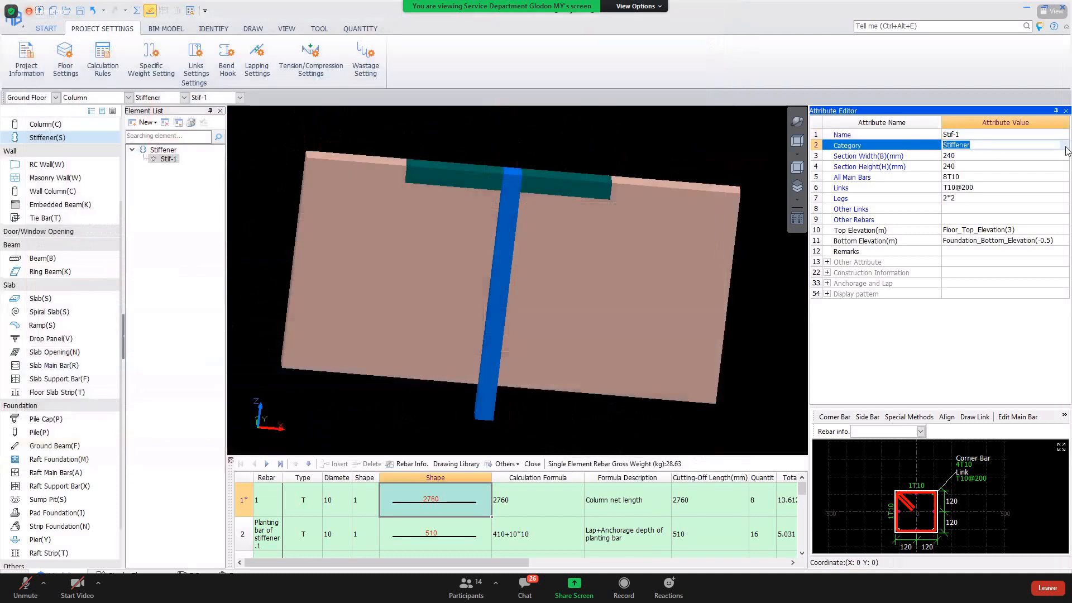
pyautogui.click(1064, 145)
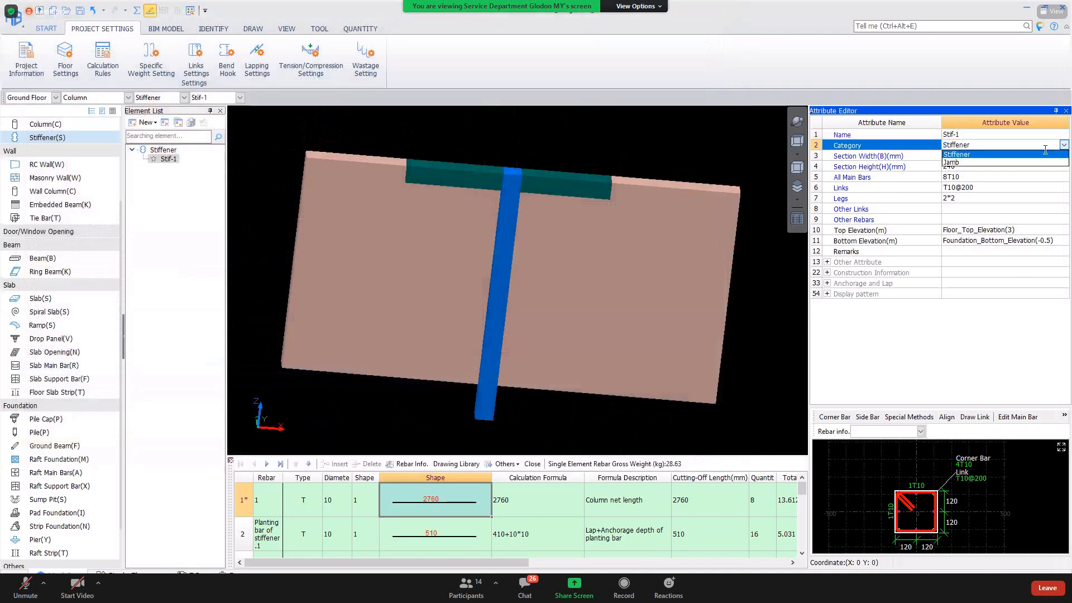
pyautogui.click(1008, 162)
pyautogui.rightClick(504, 277)
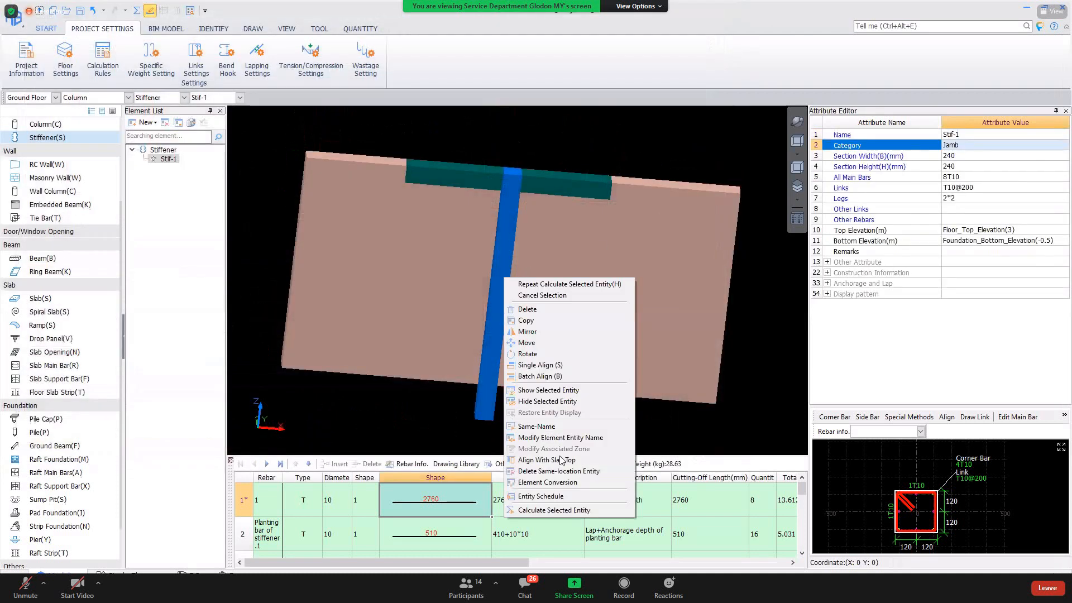
pyautogui.click(569, 512)
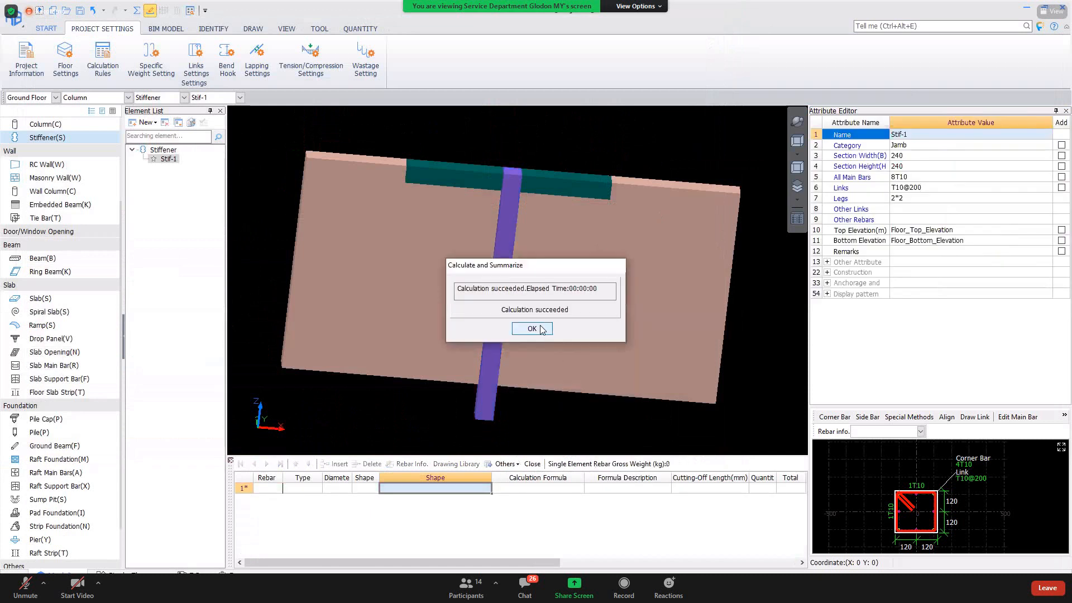
# Change the selected stiffener's category back to Stiffener and recalculate the entity.
pyautogui.click(531, 328)
pyautogui.click(493, 331)
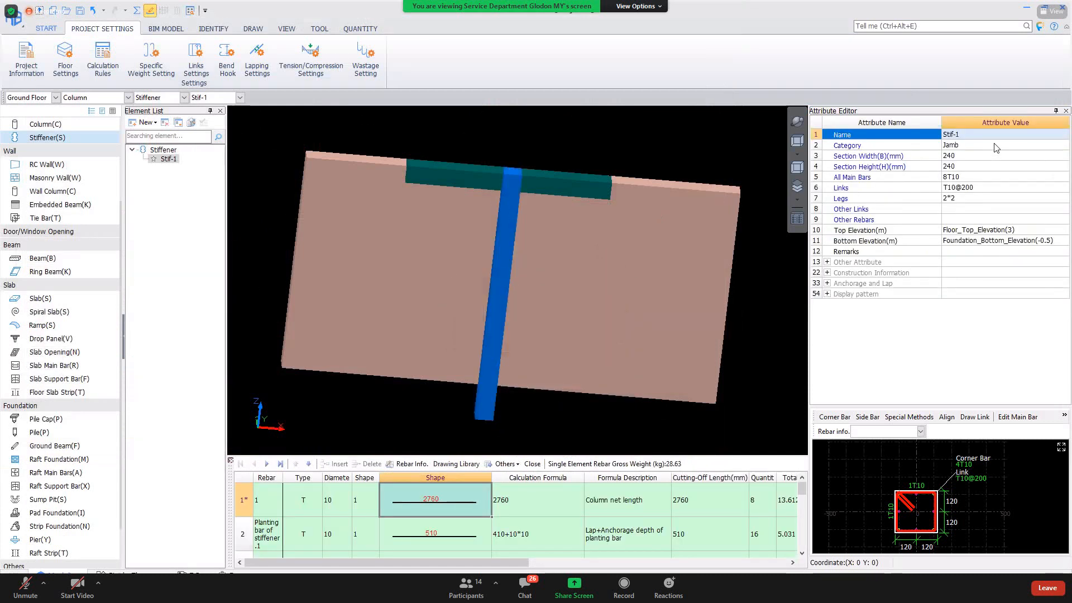
pyautogui.click(1032, 145)
pyautogui.click(956, 154)
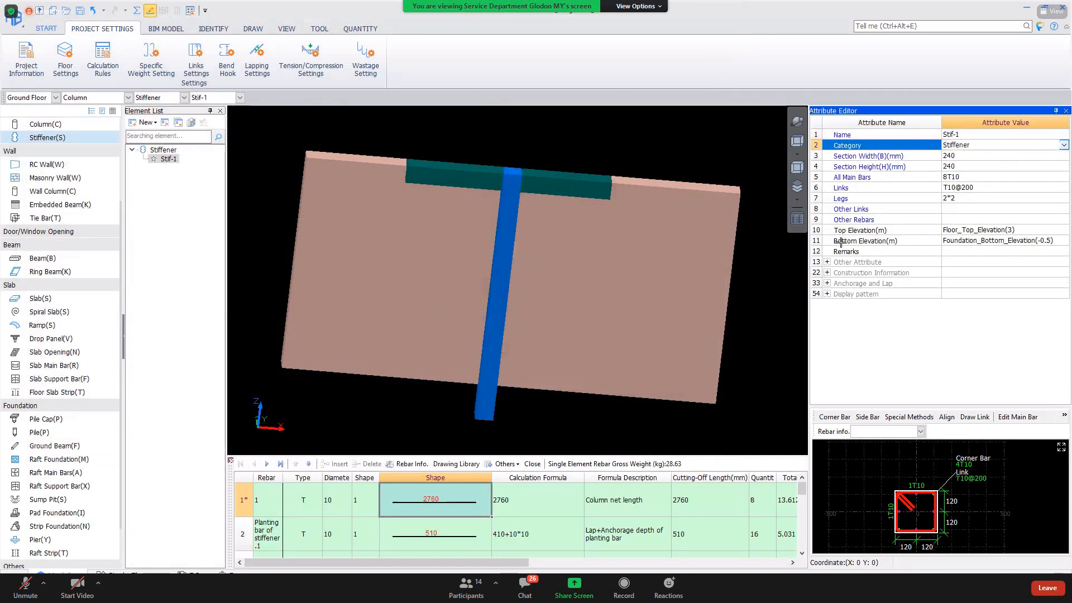
pyautogui.rightClick(515, 278)
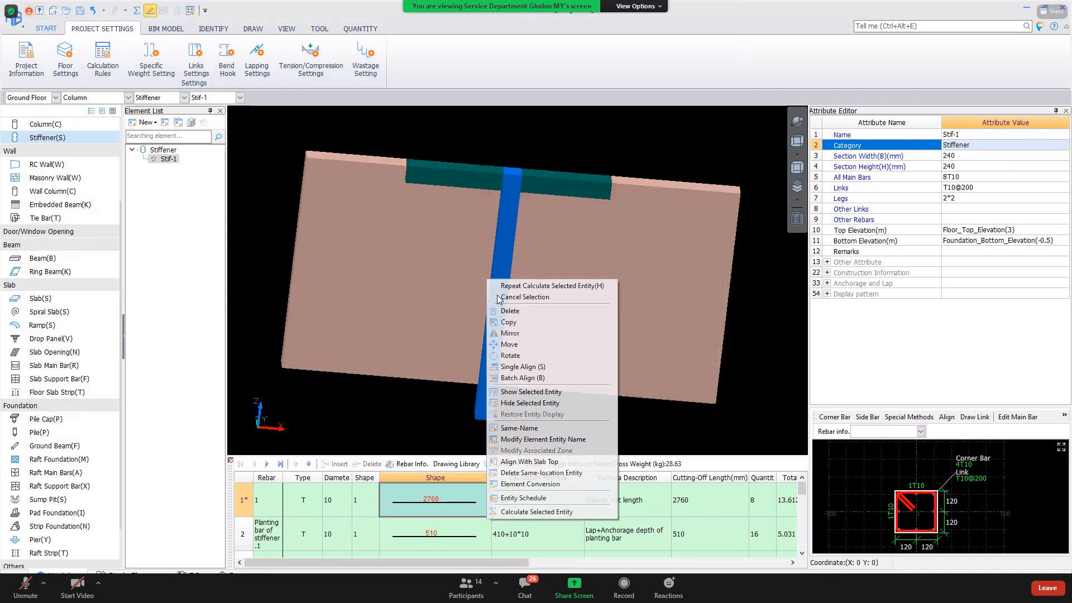
pyautogui.click(548, 500)
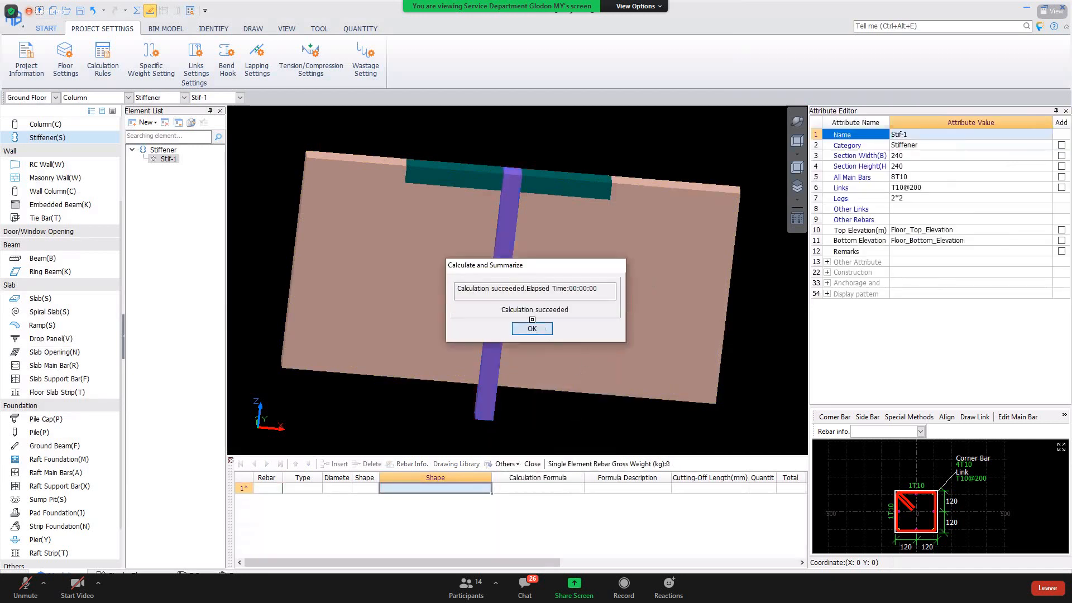
pyautogui.click(530, 327)
pyautogui.click(512, 296)
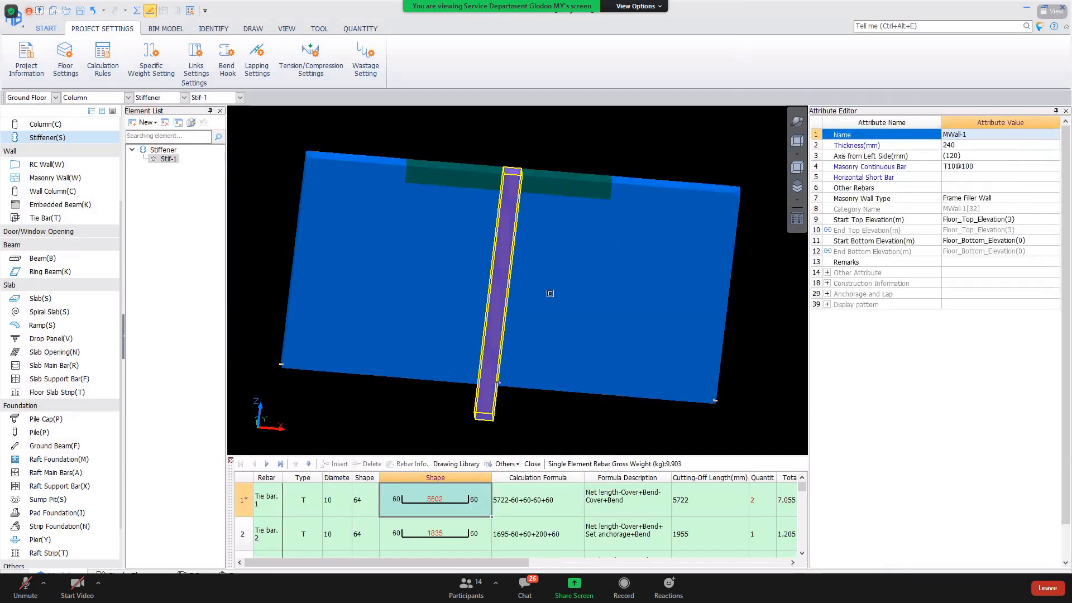
pyautogui.press('Escape')
pyautogui.click(502, 289)
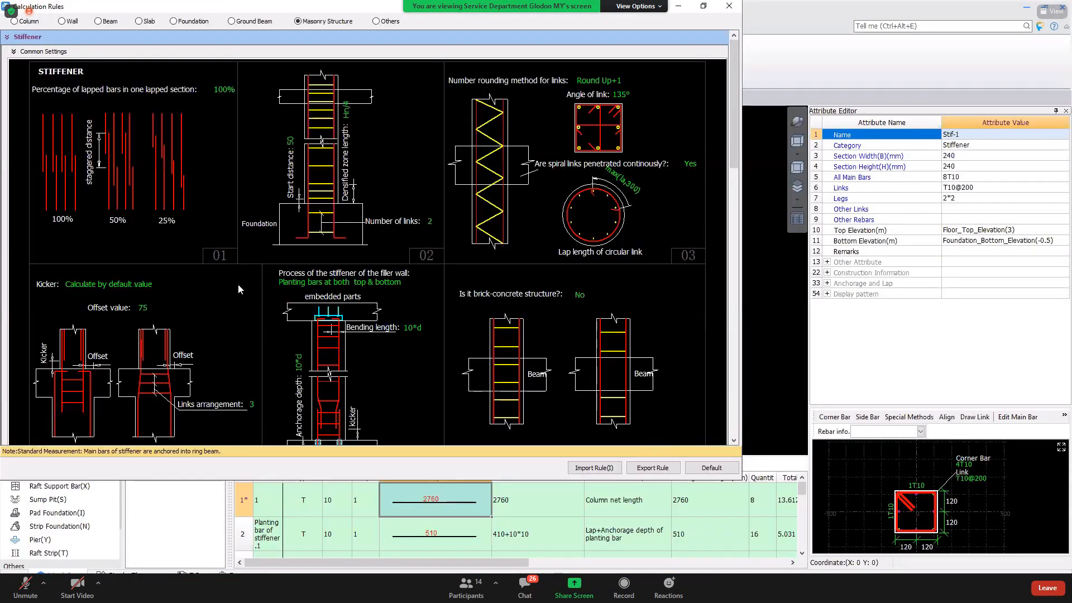
# In the masonry calculation rules, set the filler wall stiffener process to Obligate bar at bottom, Embedded part at top.
pyautogui.scroll(-7, 237, 271)
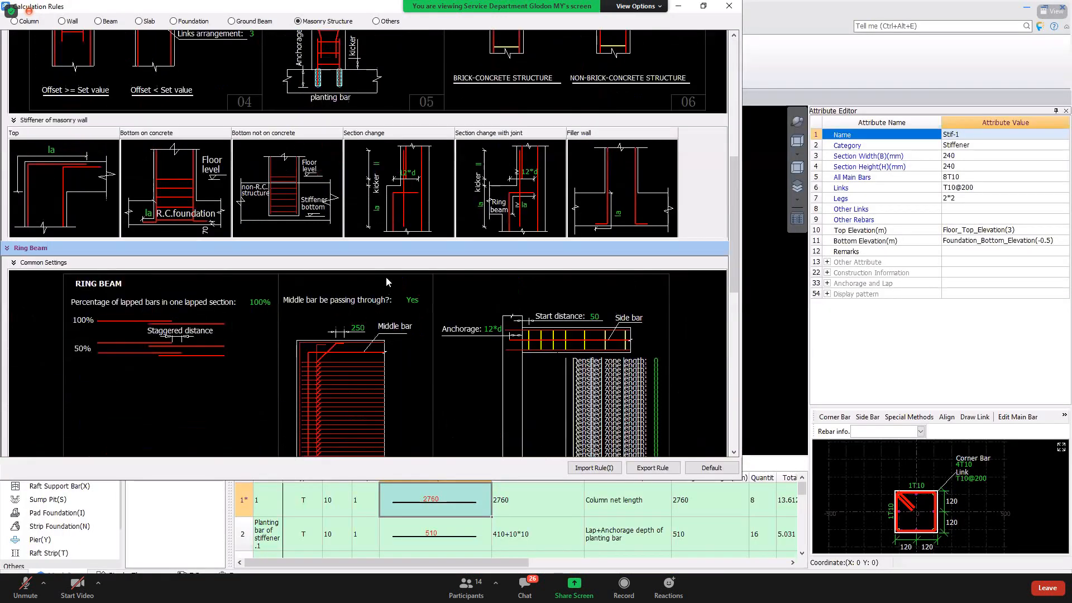
pyautogui.scroll(-6, 391, 274)
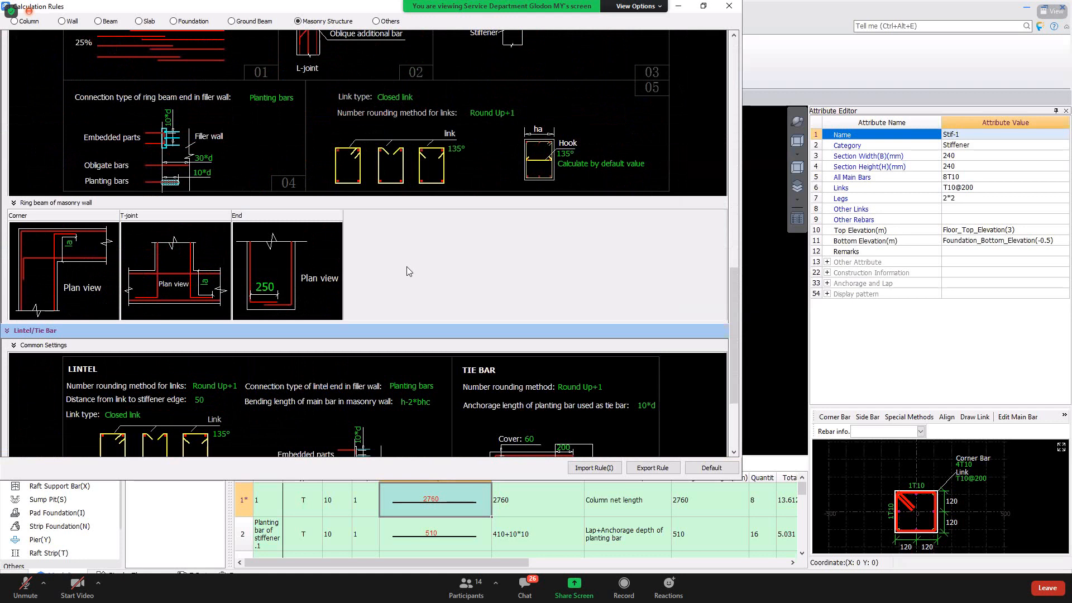
pyautogui.scroll(-3, 407, 266)
pyautogui.scroll(6, 406, 267)
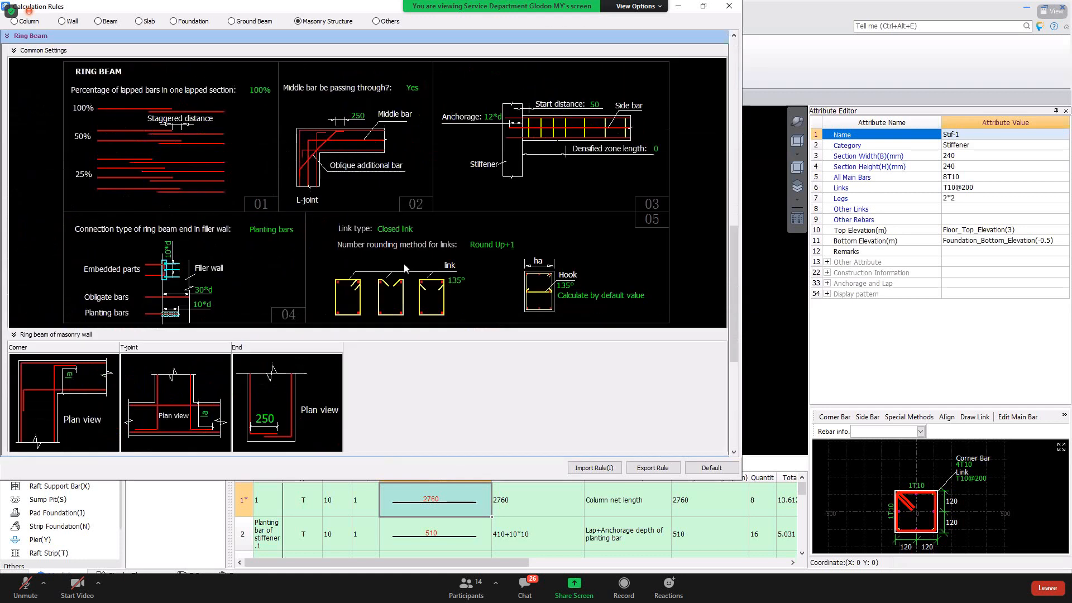
pyautogui.scroll(5, 406, 268)
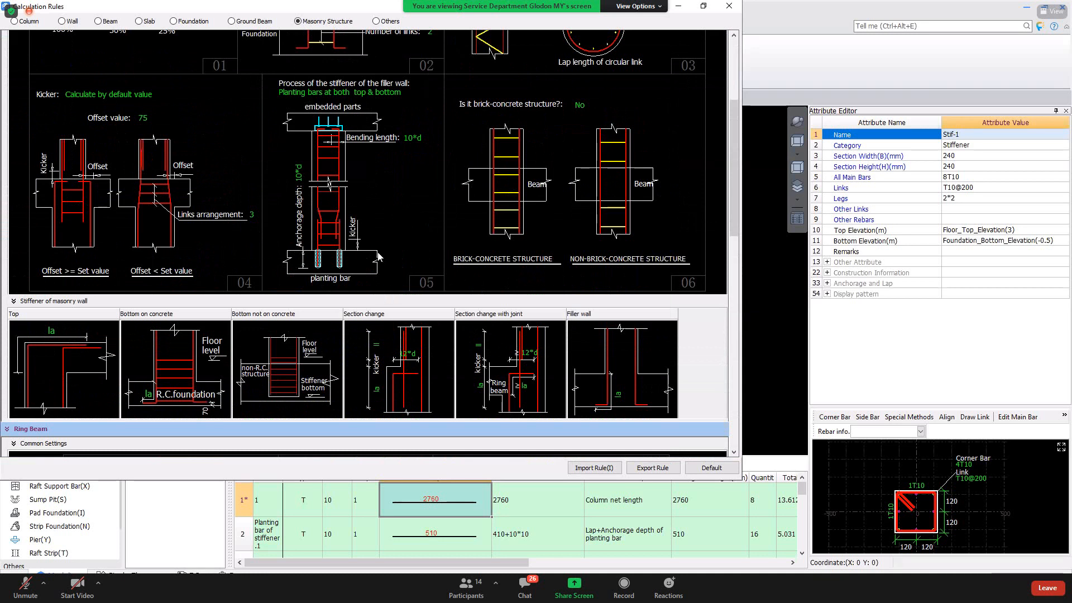
pyautogui.click(381, 93)
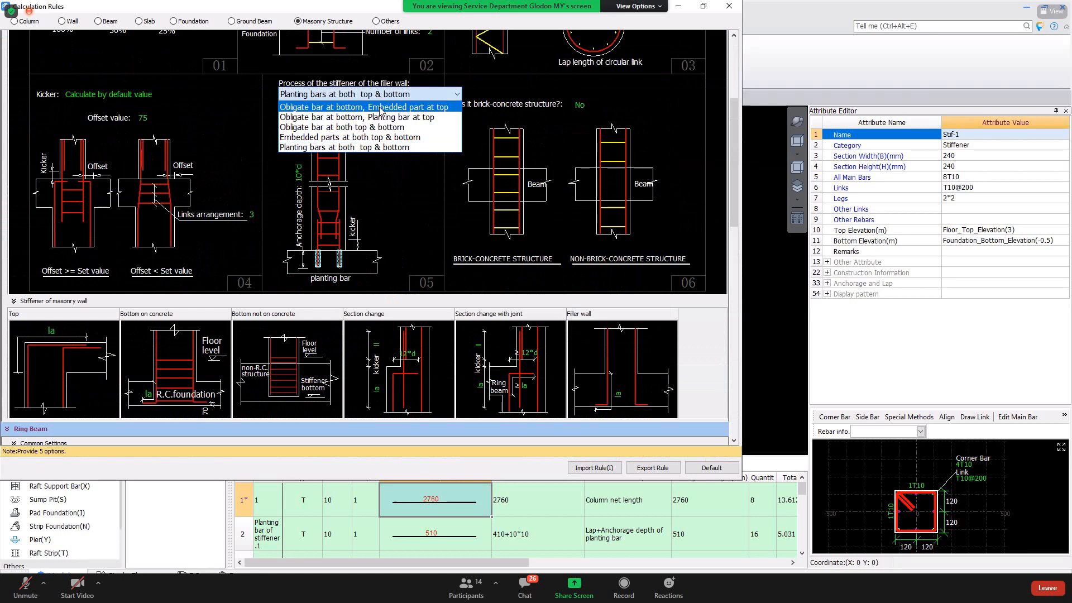
pyautogui.click(380, 108)
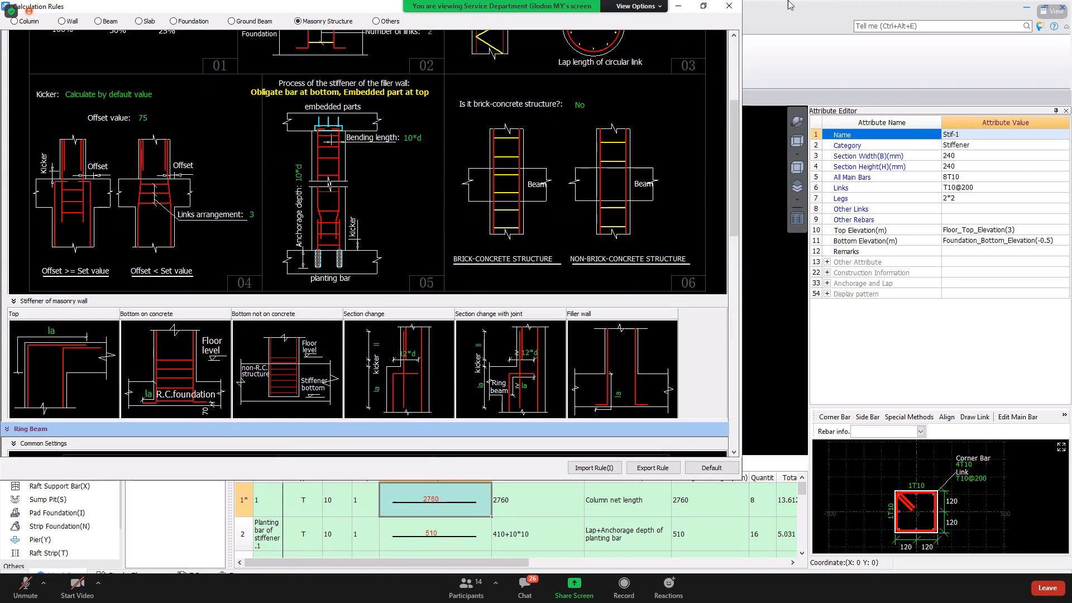
pyautogui.click(729, 6)
# Recalculate the selected stiffener with the bottom obligate bar rule and review its rebar shapes, formulas and remarks.
pyautogui.rightClick(513, 224)
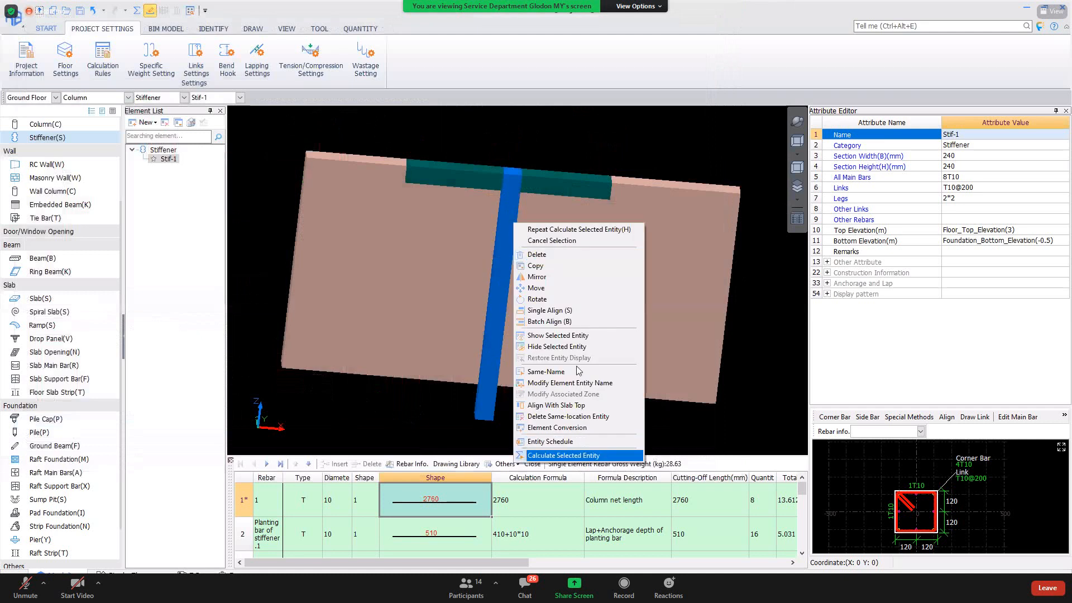
pyautogui.click(563, 455)
pyautogui.click(538, 328)
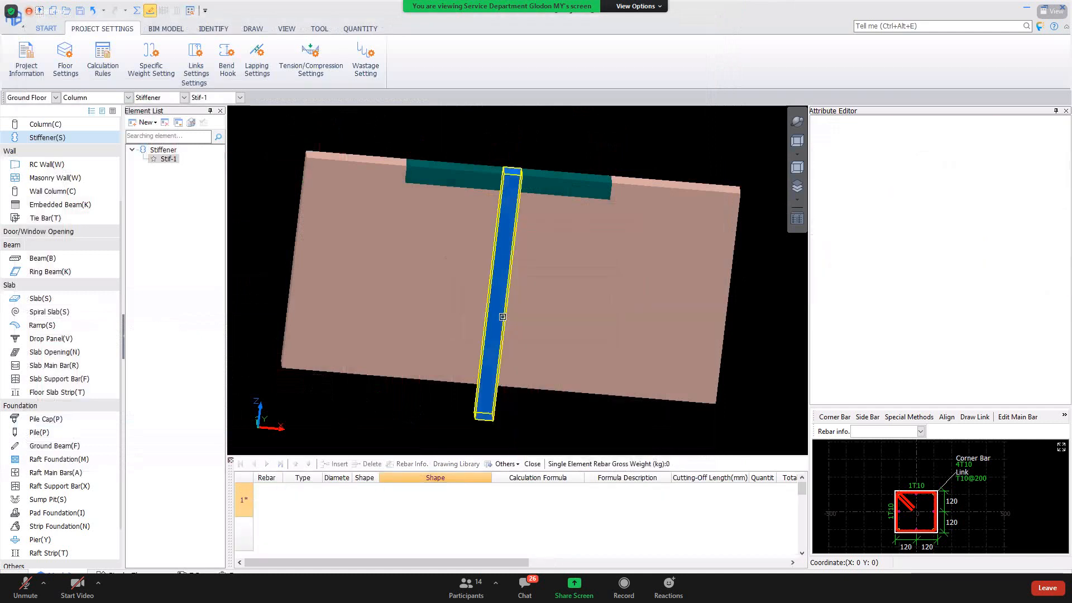
pyautogui.click(493, 532)
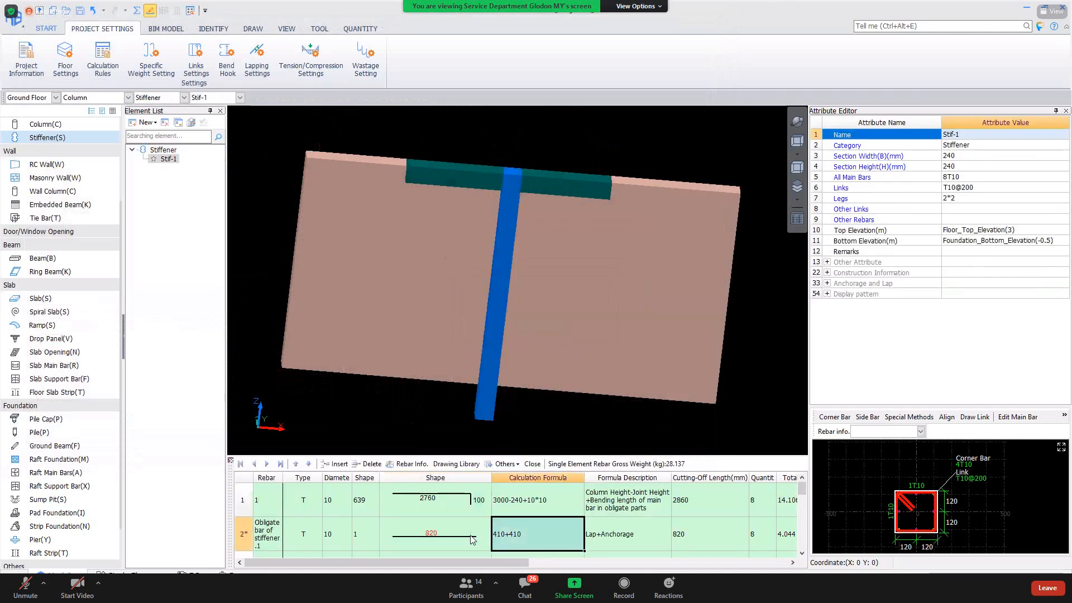
pyautogui.click(470, 522)
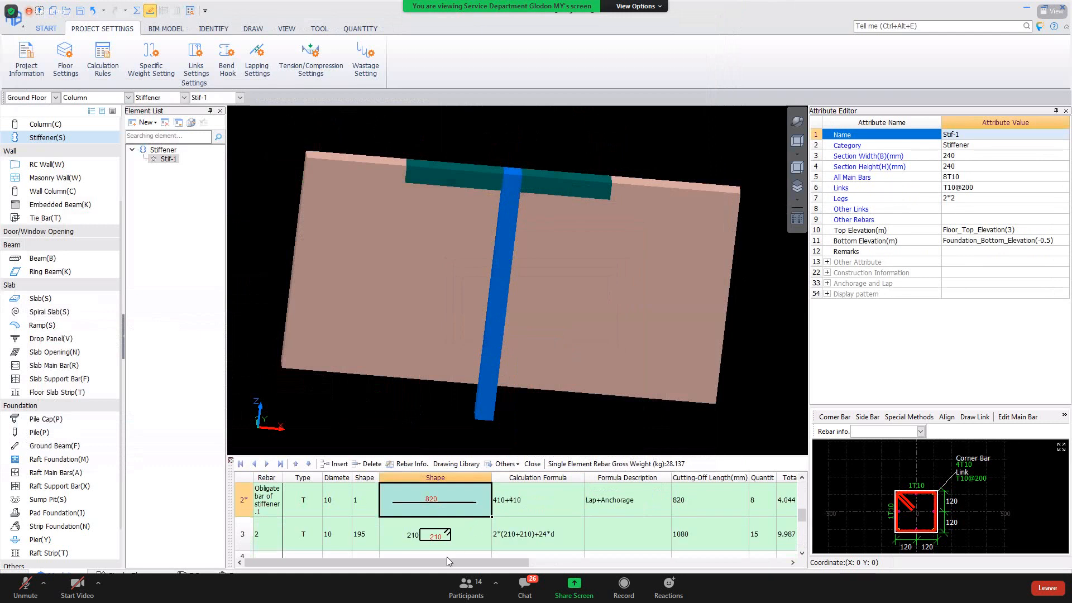
pyautogui.moveTo(446, 558); pyautogui.dragTo(724, 551)
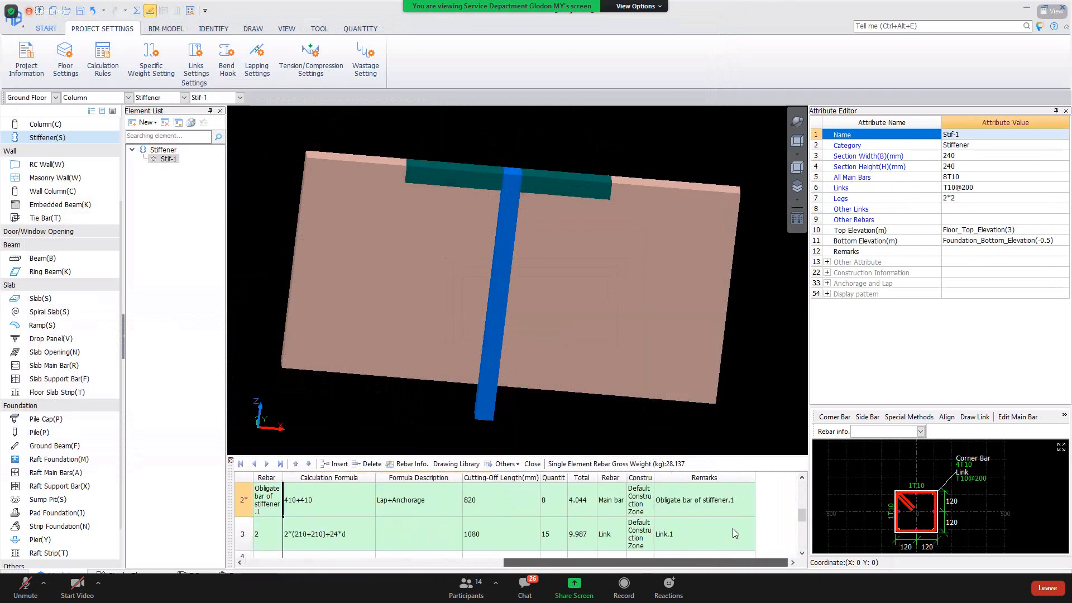
pyautogui.scroll(1, 737, 524)
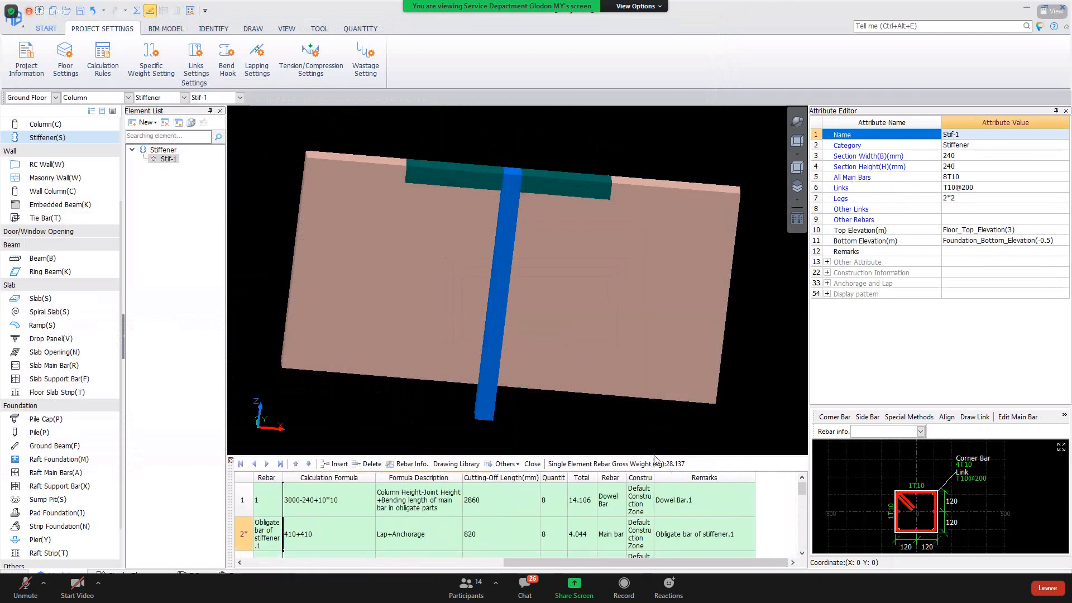
# Switch the filler wall stiffener process in the calculation rules to Obligate bar at both top & bottom.
pyautogui.click(102, 57)
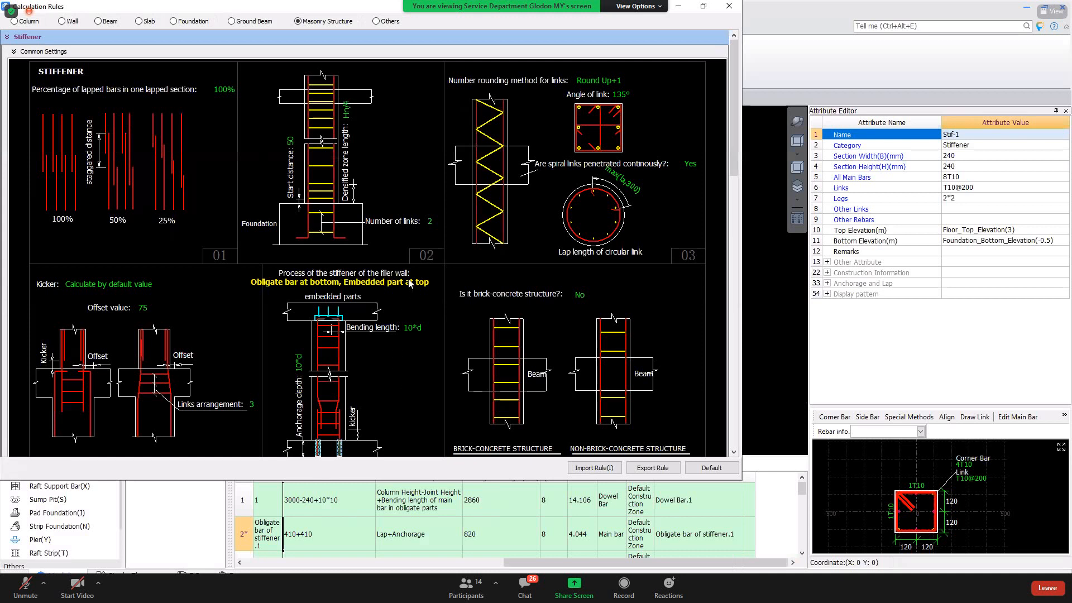
pyautogui.click(412, 286)
pyautogui.click(411, 285)
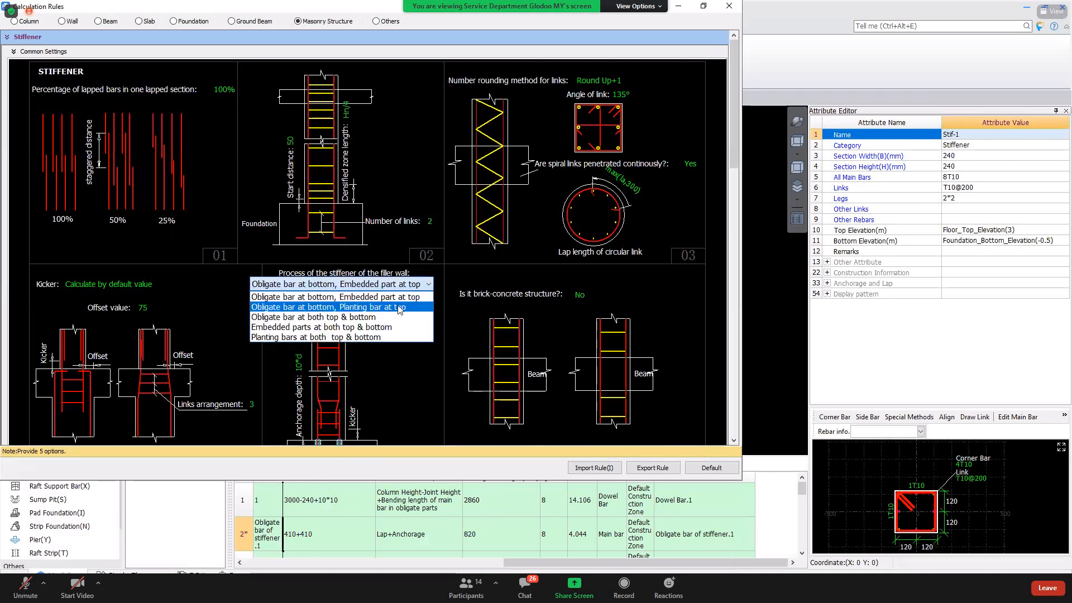
pyautogui.click(391, 317)
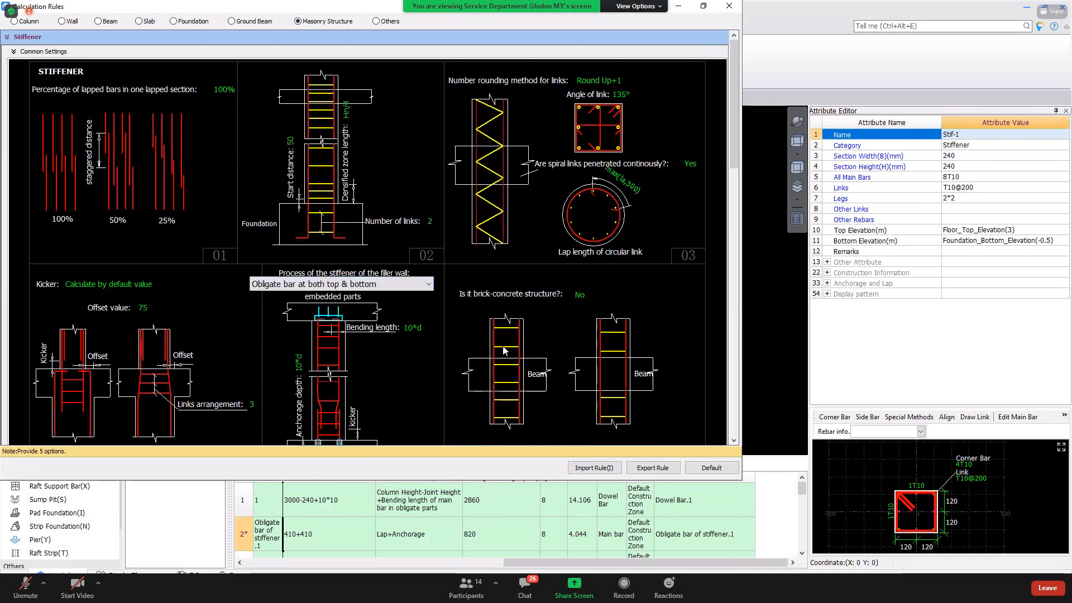
pyautogui.click(729, 6)
# Recalculate the stiffener with obligate bars at both ends and check the obligate bar's calculation formula.
pyautogui.rightClick(495, 289)
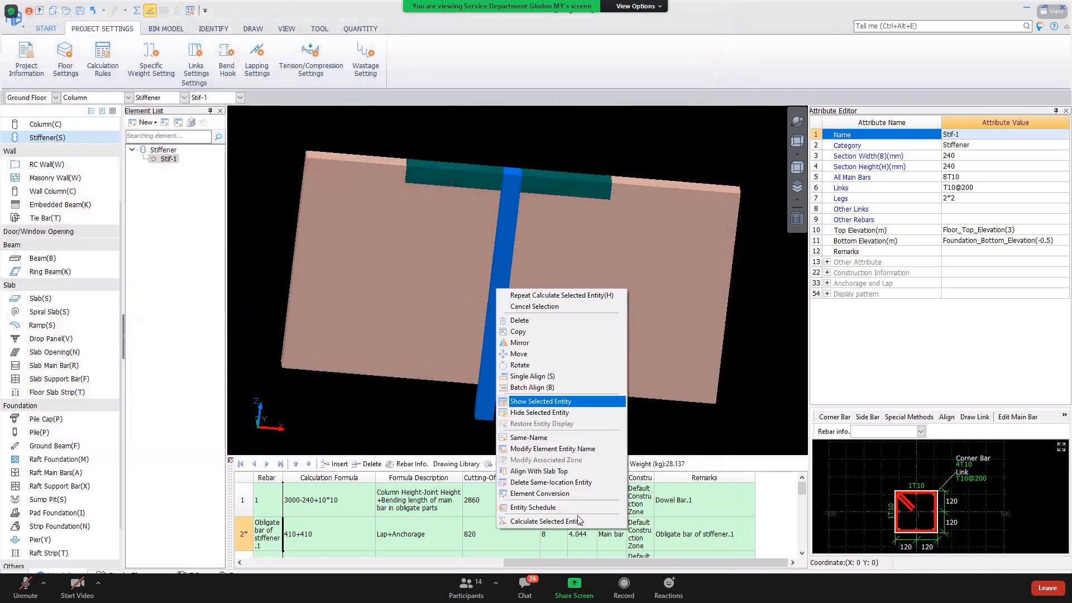
pyautogui.click(577, 527)
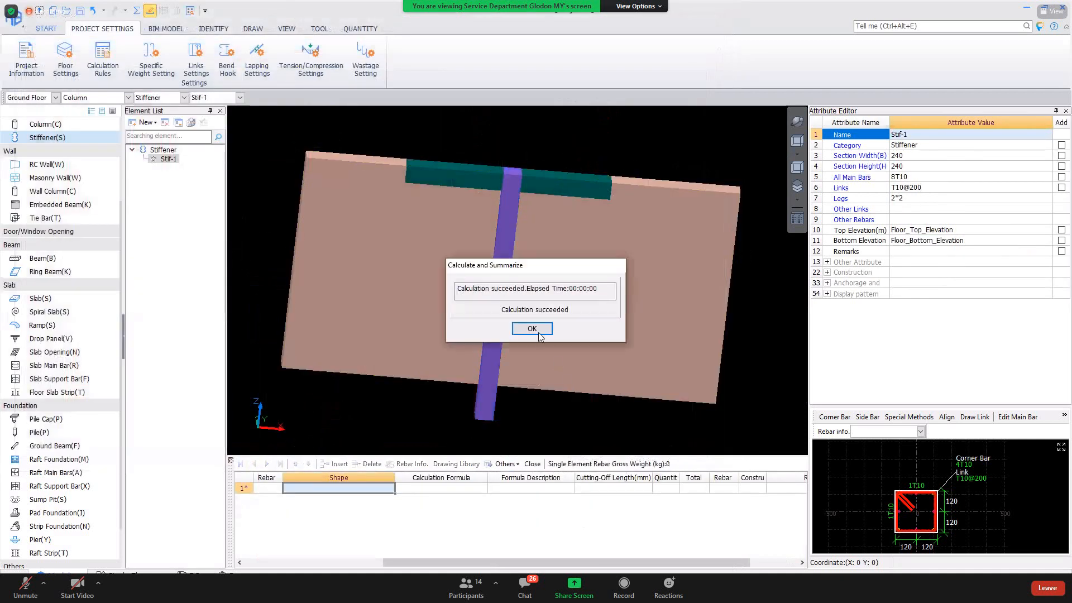
pyautogui.click(540, 334)
pyautogui.click(488, 336)
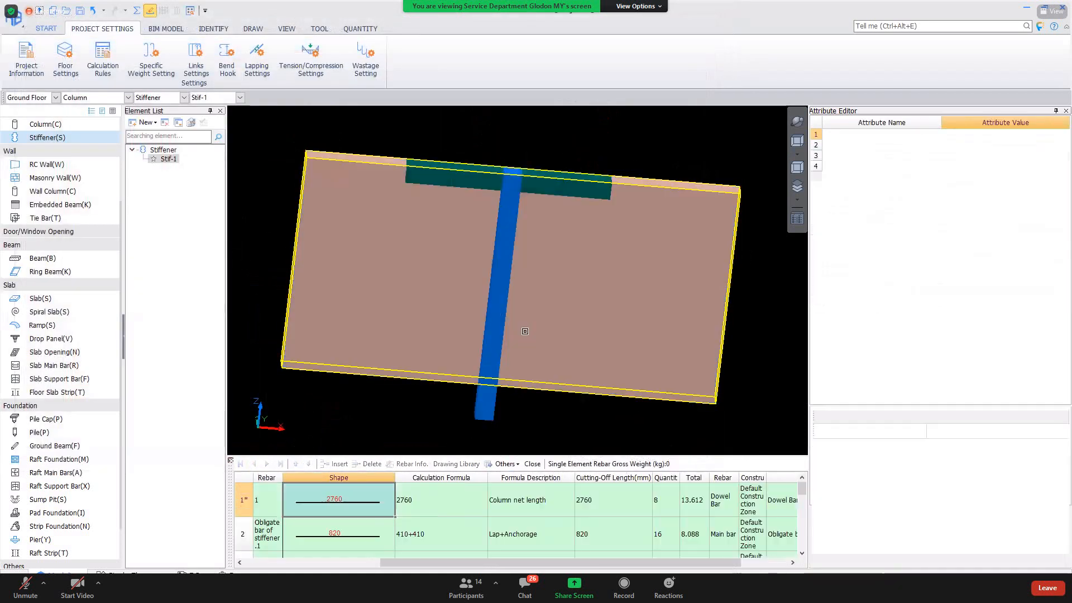
pyautogui.click(471, 528)
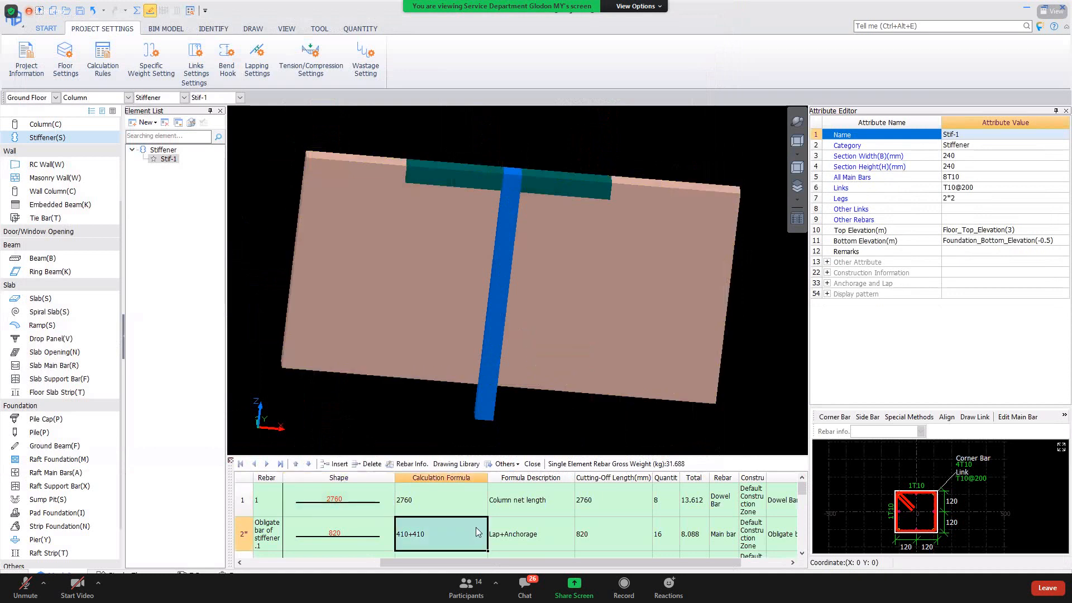
# Examine the Bottom on concrete and Top joint drawing options for the masonry wall stiffener in the calculation rules.
pyautogui.click(100, 68)
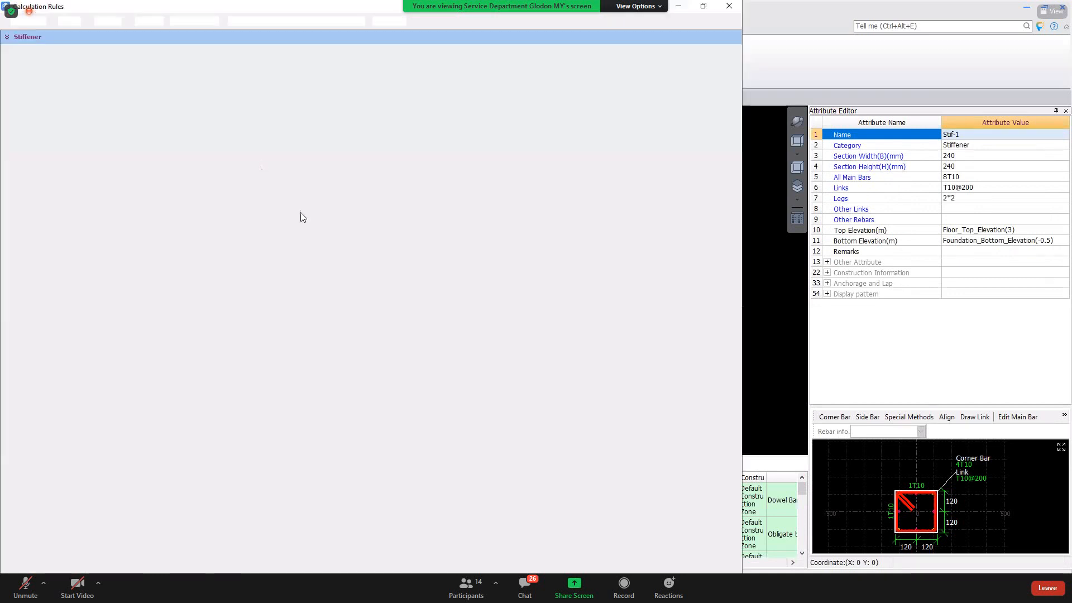
pyautogui.scroll(-3, 423, 367)
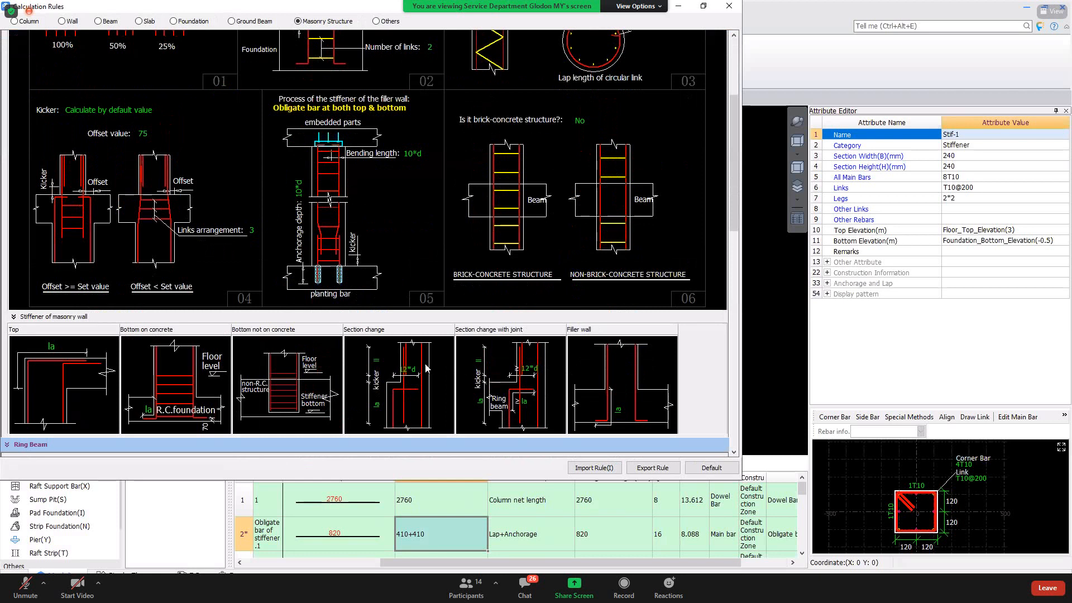
pyautogui.scroll(-3, 429, 365)
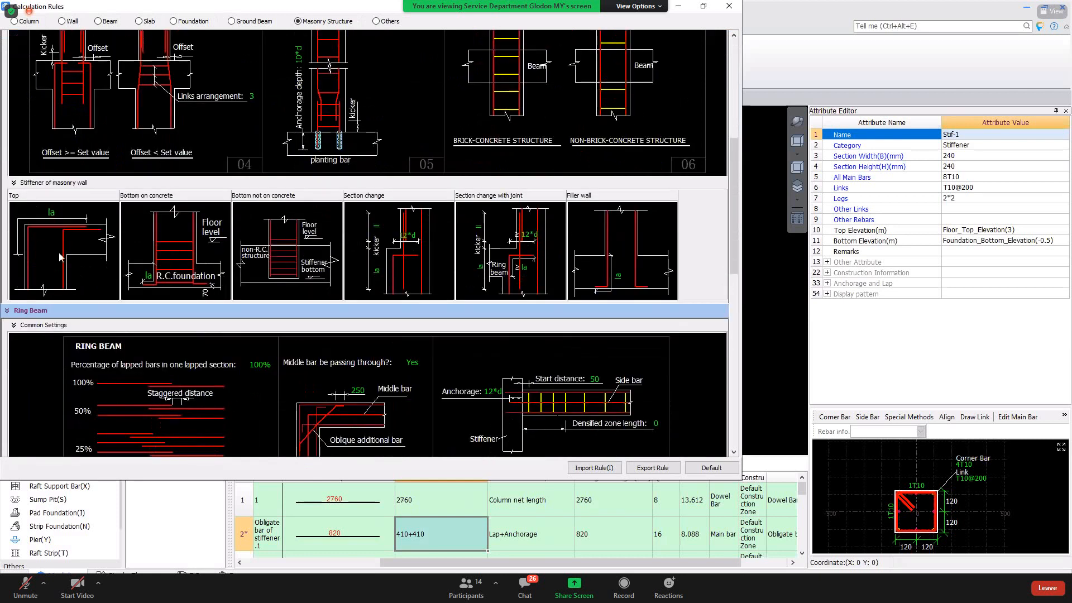
pyautogui.click(186, 259)
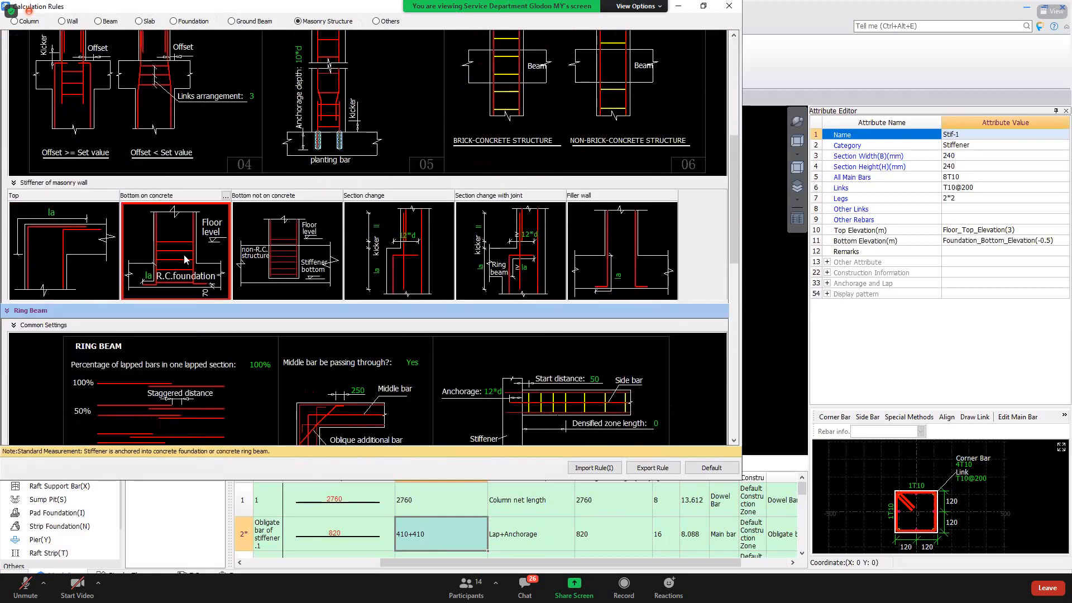
pyautogui.click(116, 274)
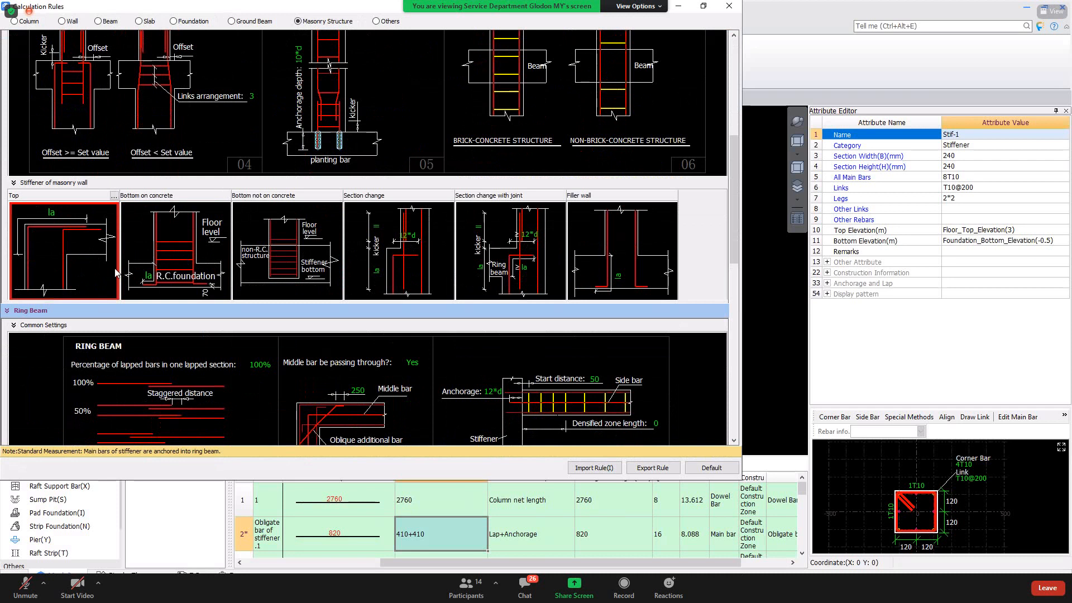
pyautogui.click(168, 266)
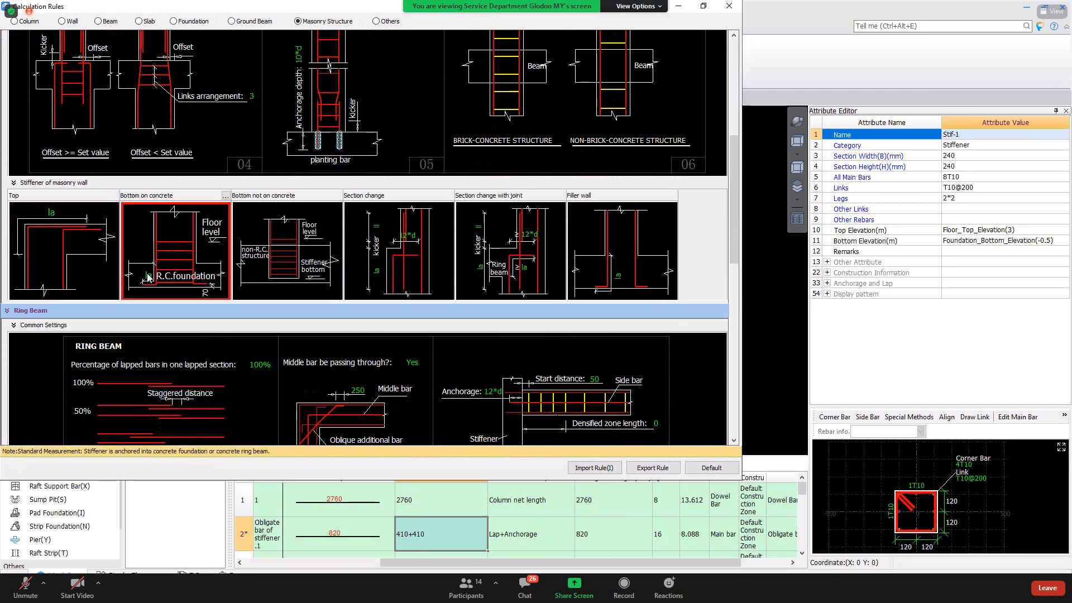
pyautogui.doubleClick(157, 235)
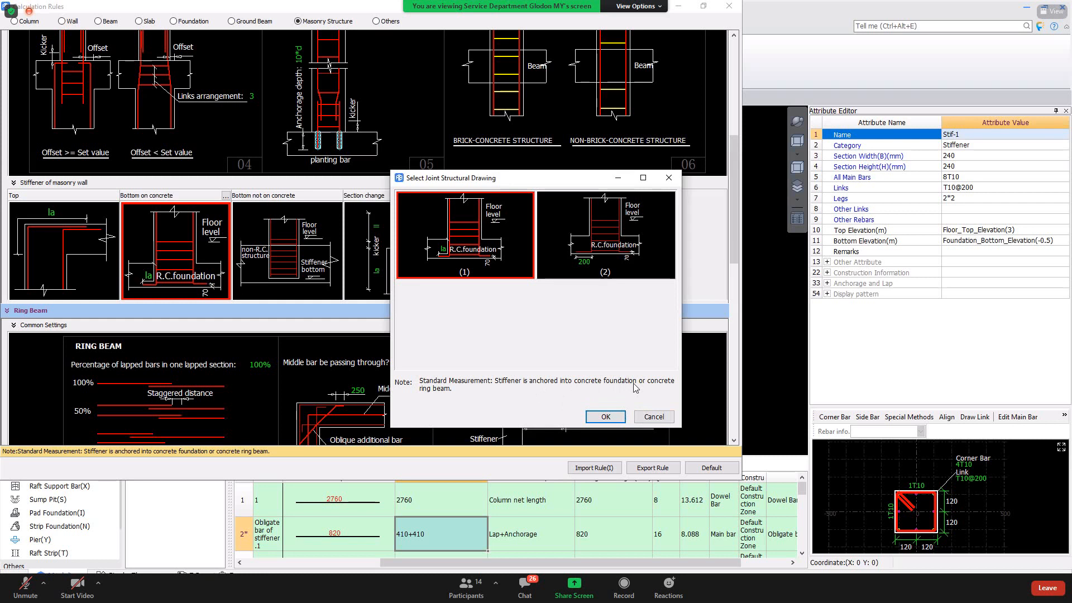
pyautogui.doubleClick(82, 233)
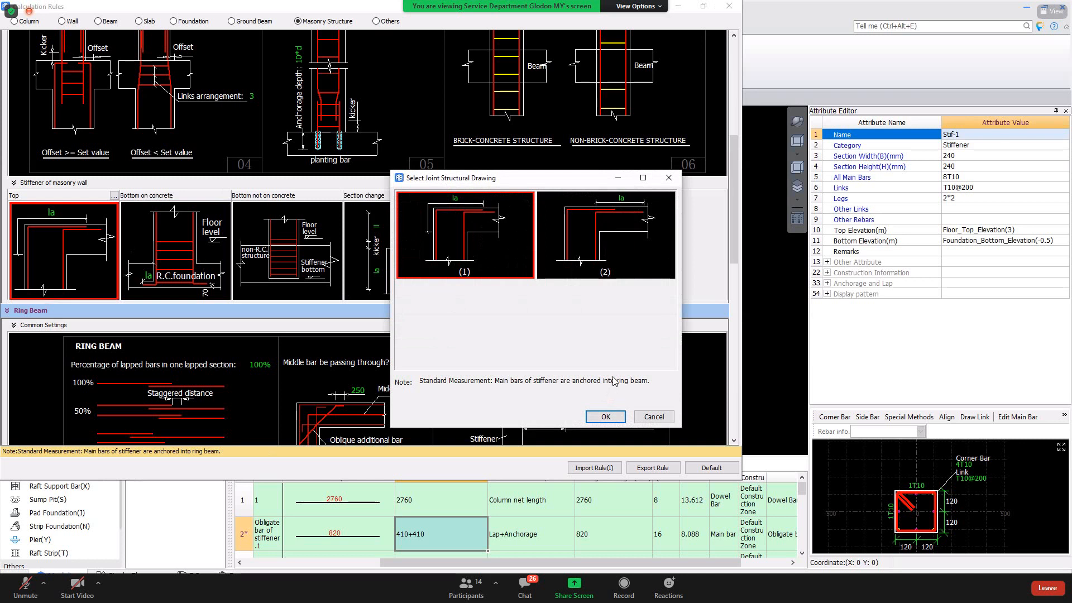
pyautogui.click(654, 416)
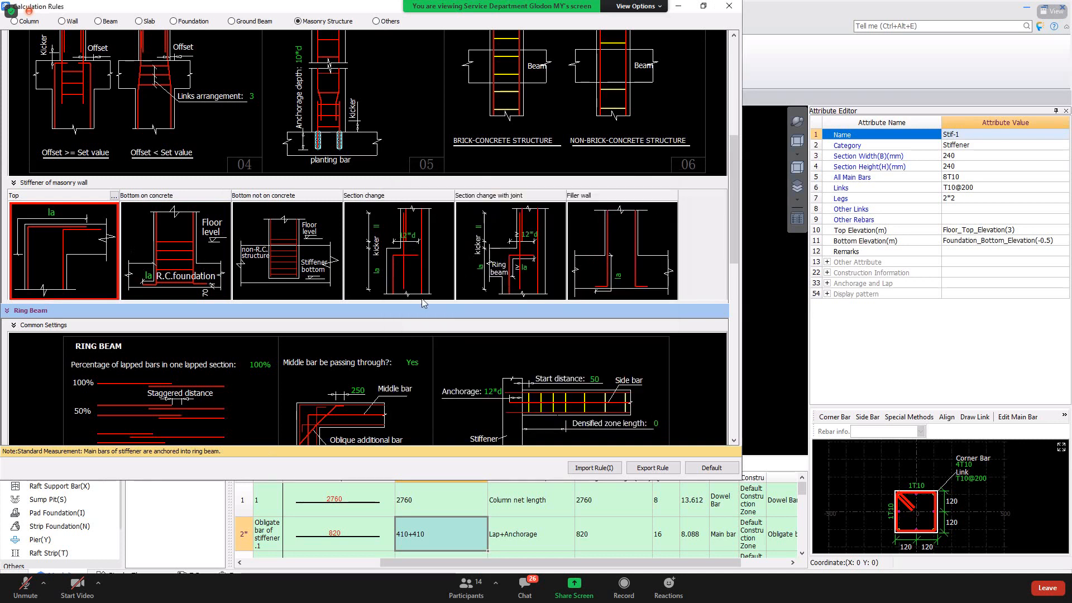
pyautogui.scroll(5, 405, 161)
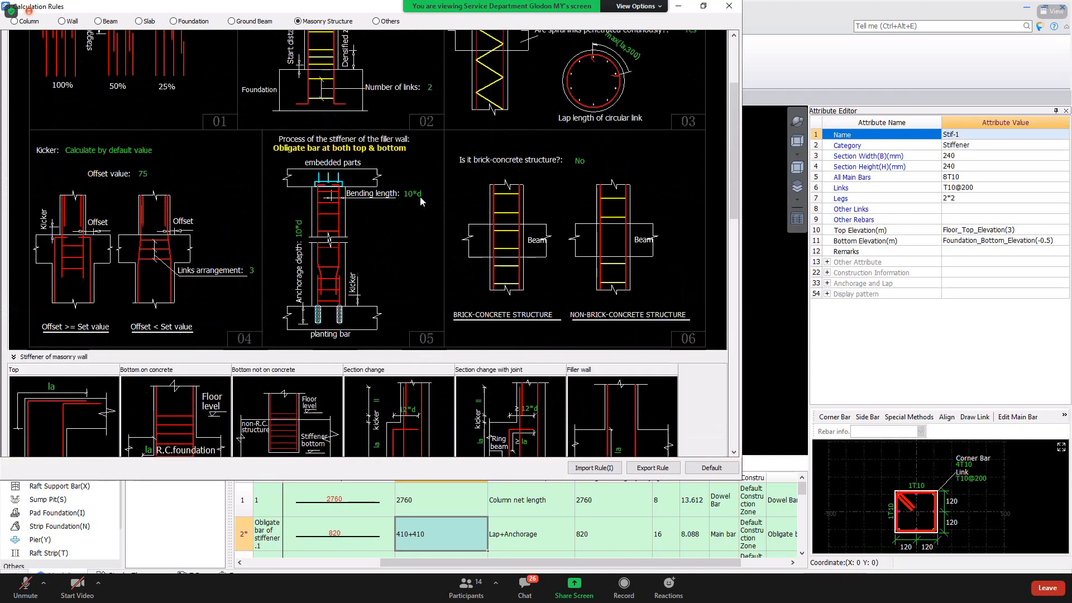
# Restore the calculation rules to their default settings, returning the filler wall stiffener process to Planting bars at both top & bottom.
pyautogui.click(419, 195)
pyautogui.rightClick(421, 196)
pyautogui.click(395, 232)
pyautogui.click(389, 153)
pyautogui.click(389, 154)
pyautogui.click(385, 234)
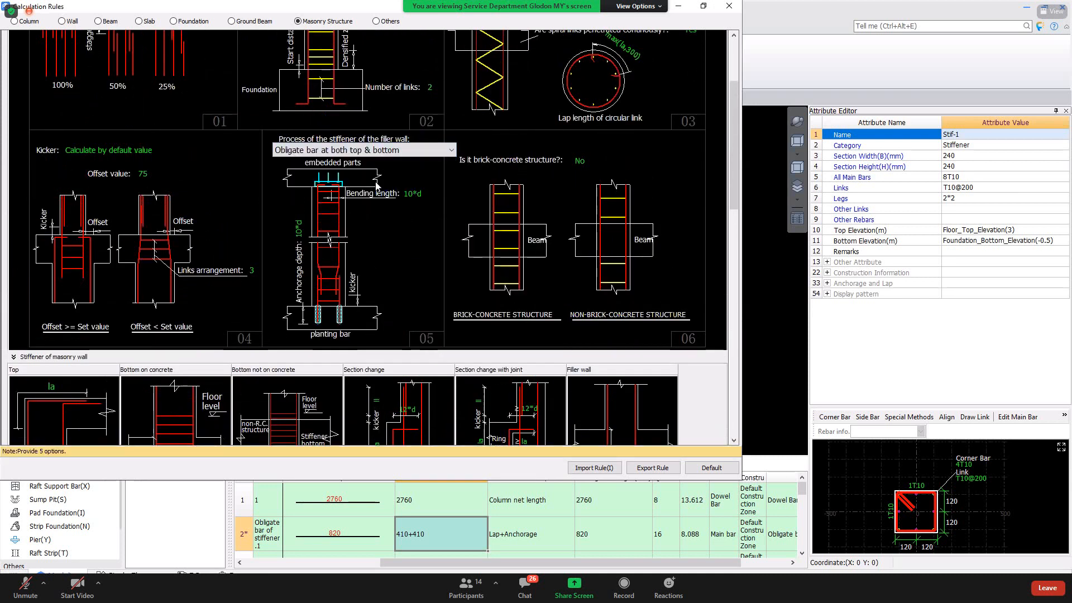
pyautogui.click(384, 162)
pyautogui.rightClick(379, 147)
pyautogui.click(412, 153)
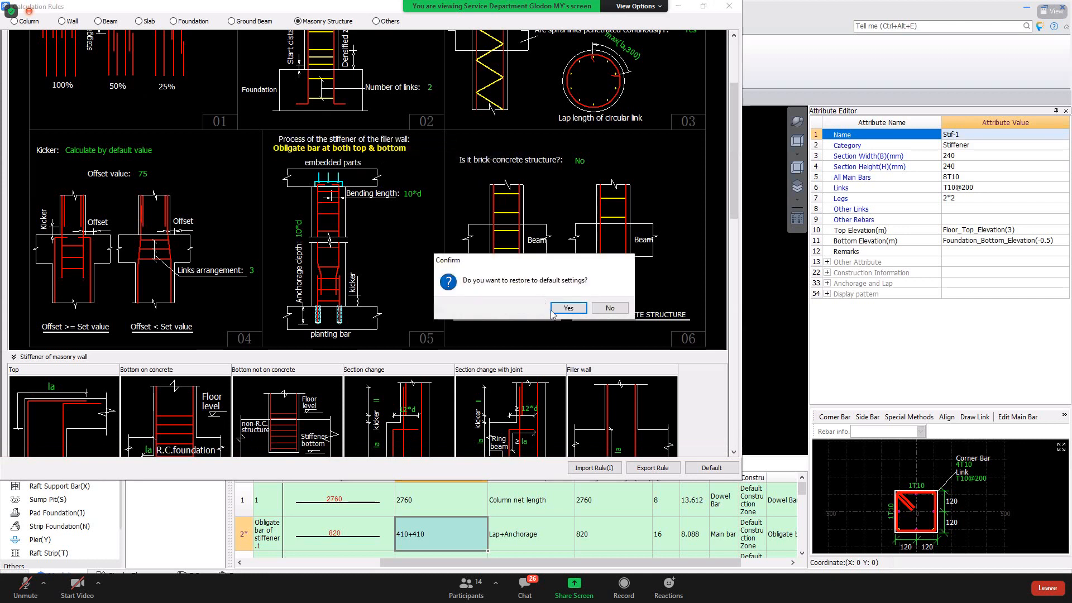
pyautogui.click(552, 311)
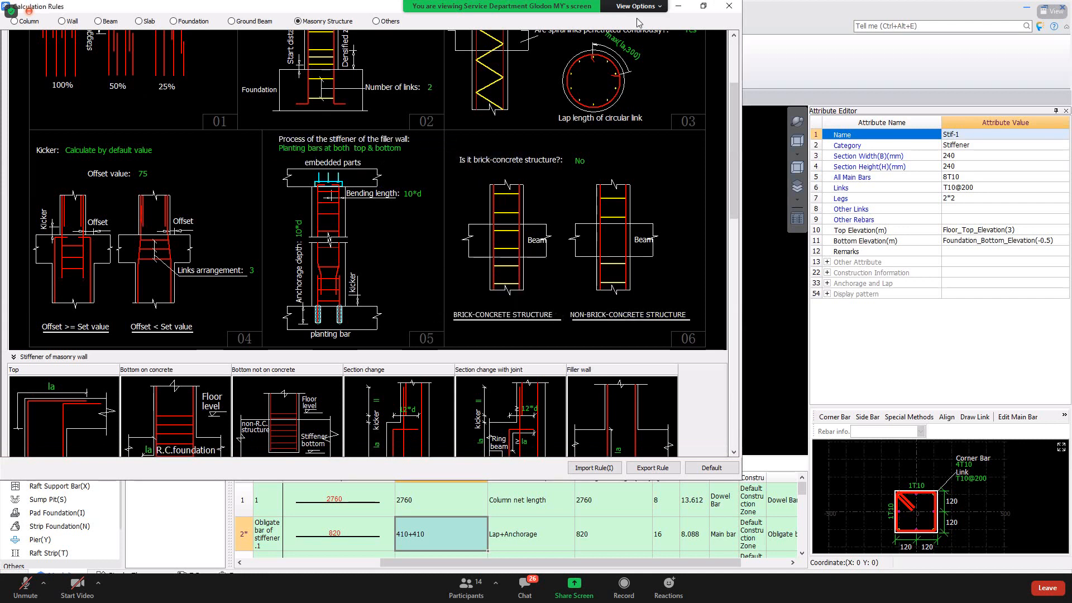
pyautogui.click(727, 8)
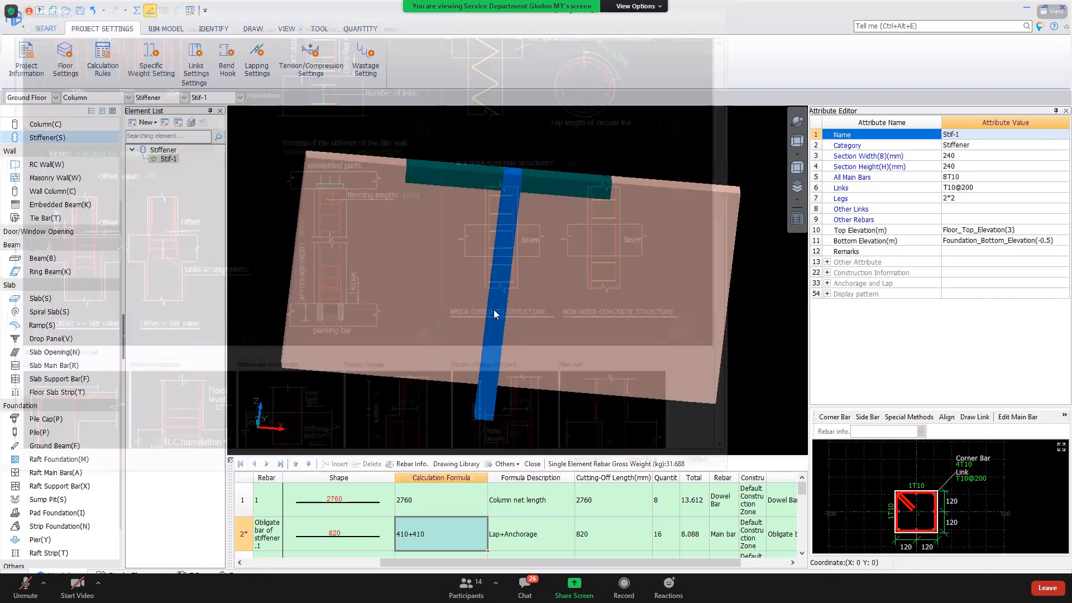
# Recalculate the selected stiffener with the default rules and review the planting bar's calculation formula and formula description.
pyautogui.rightClick(484, 291)
pyautogui.click(537, 333)
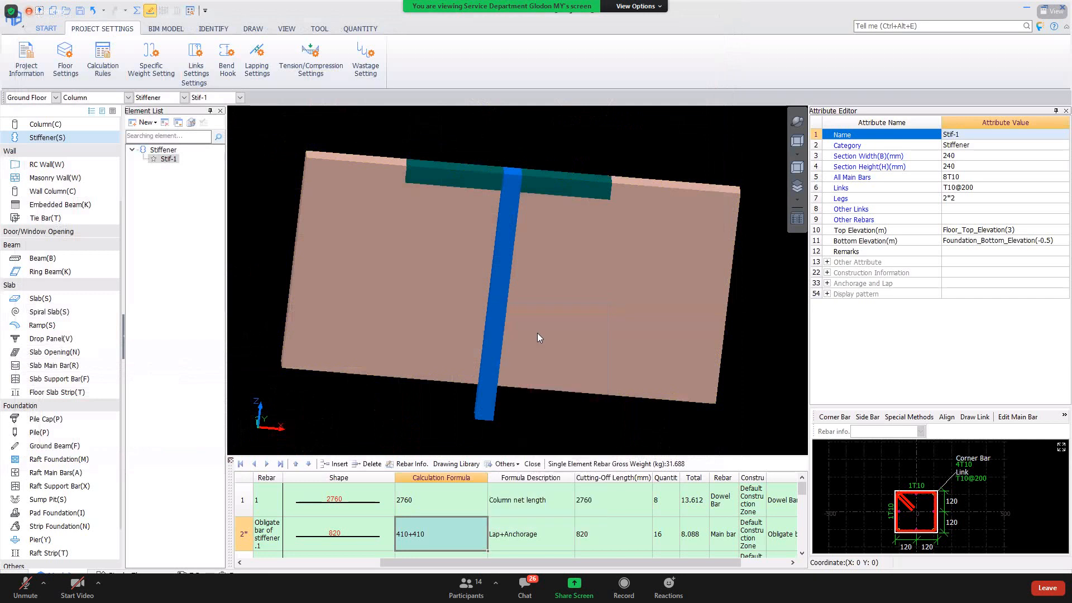
pyautogui.click(522, 329)
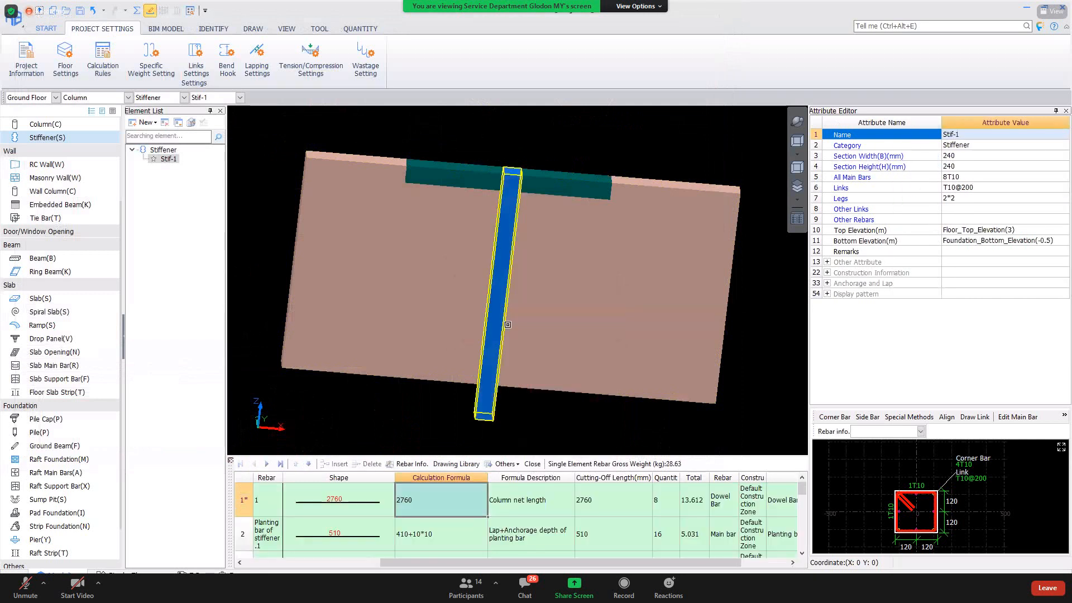
pyautogui.click(447, 532)
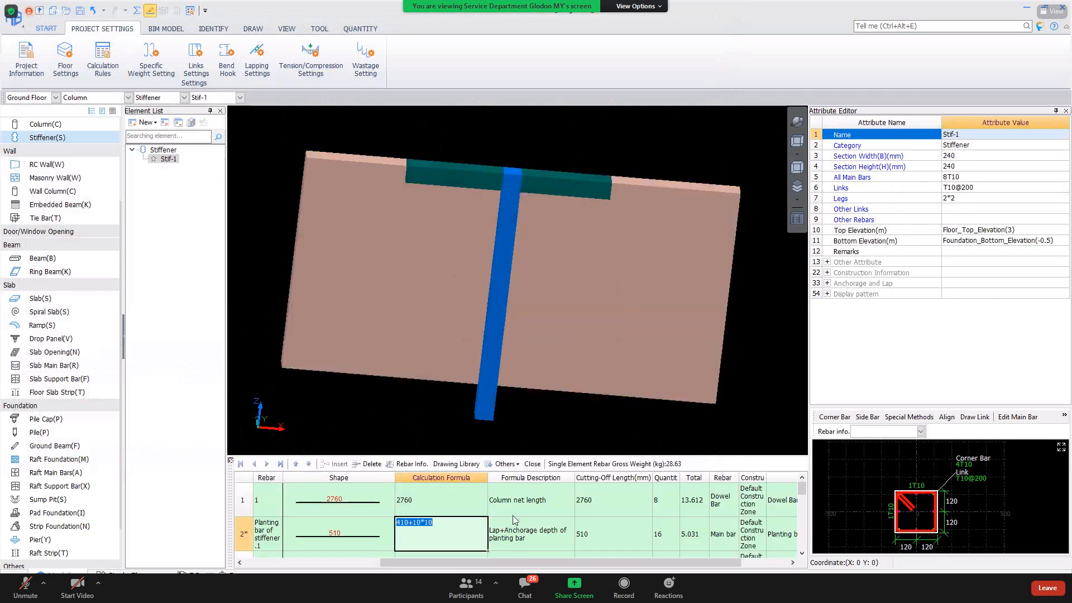
pyautogui.click(515, 520)
pyautogui.scroll(-2, 516, 514)
pyautogui.scroll(2, 518, 513)
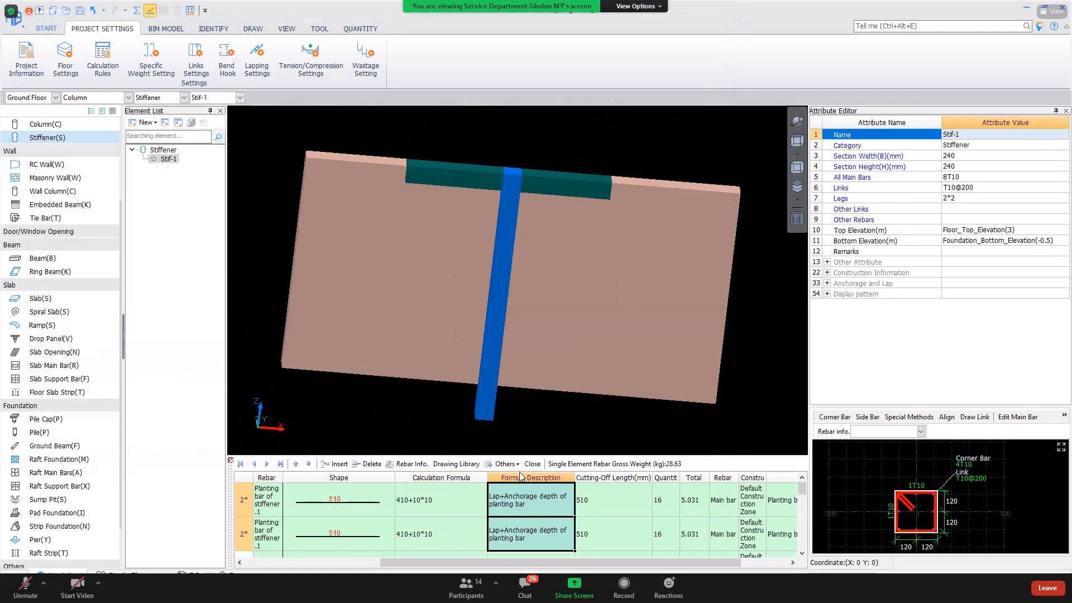
# Examine the Top joint drawing options and the Section change drawing for the masonry wall stiffener in the calculation rules.
pyautogui.click(105, 54)
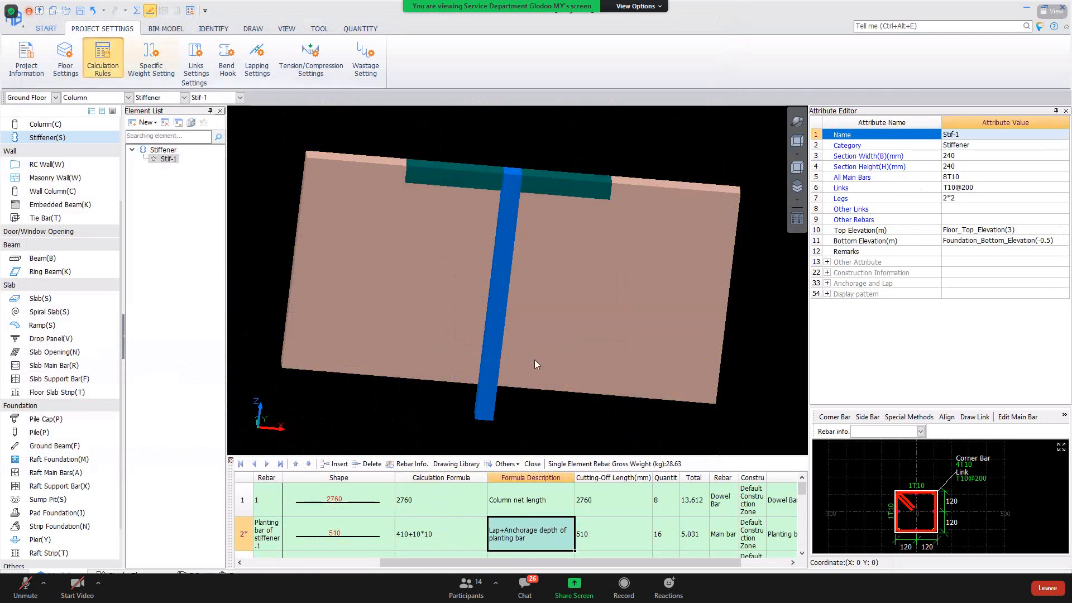
pyautogui.scroll(-4, 455, 374)
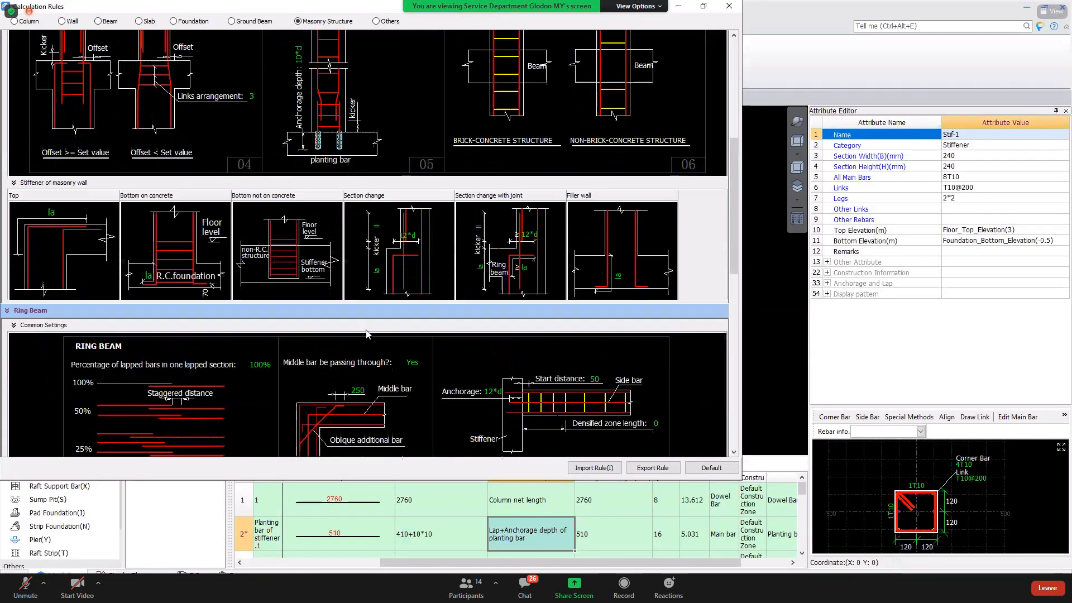
pyautogui.click(125, 279)
pyautogui.doubleClick(111, 282)
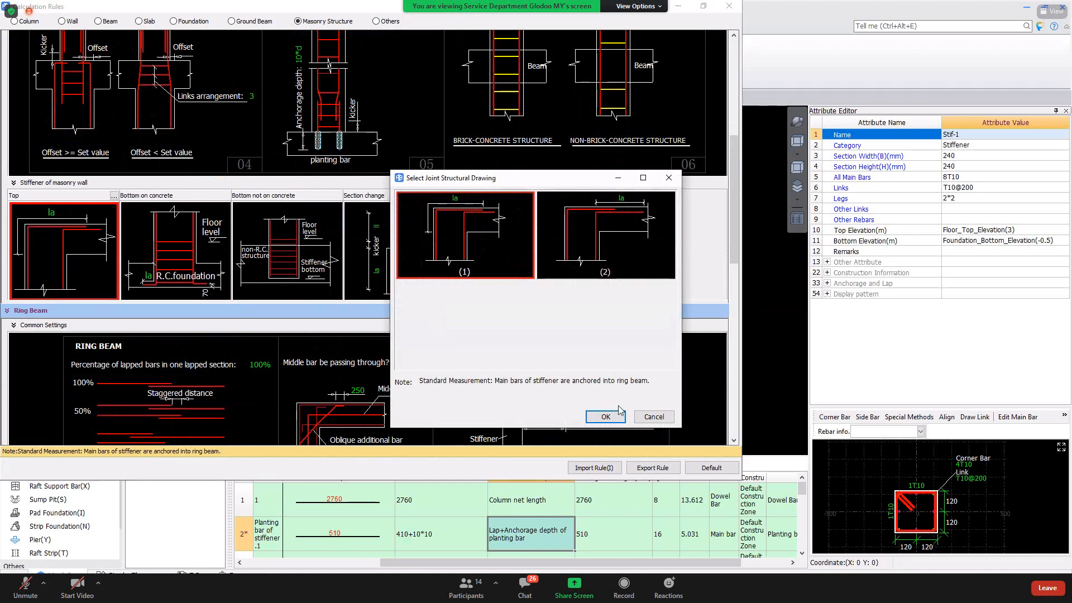
pyautogui.click(641, 418)
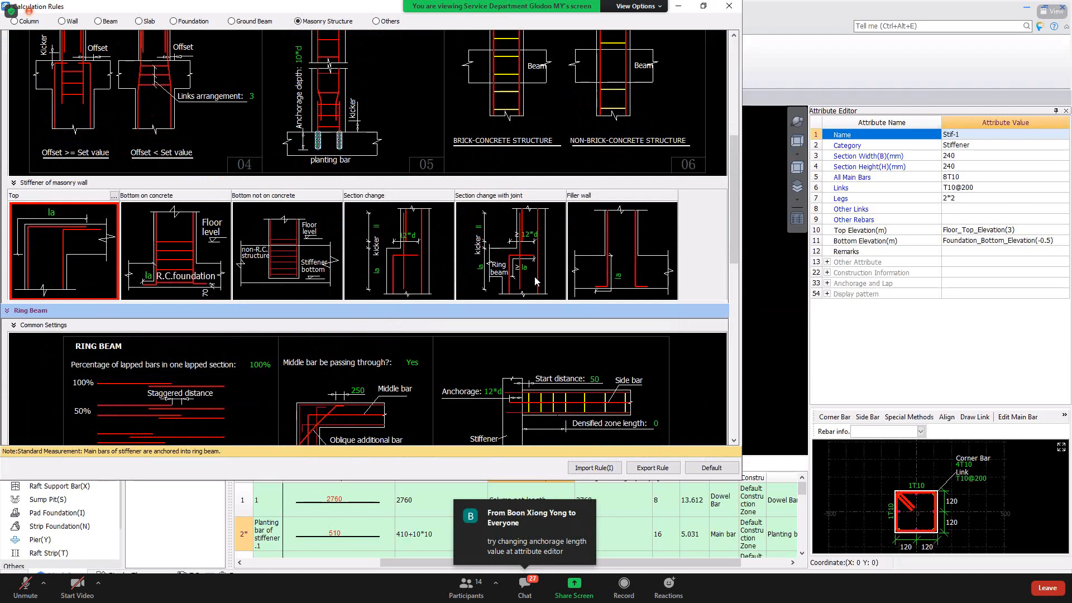
pyautogui.click(357, 248)
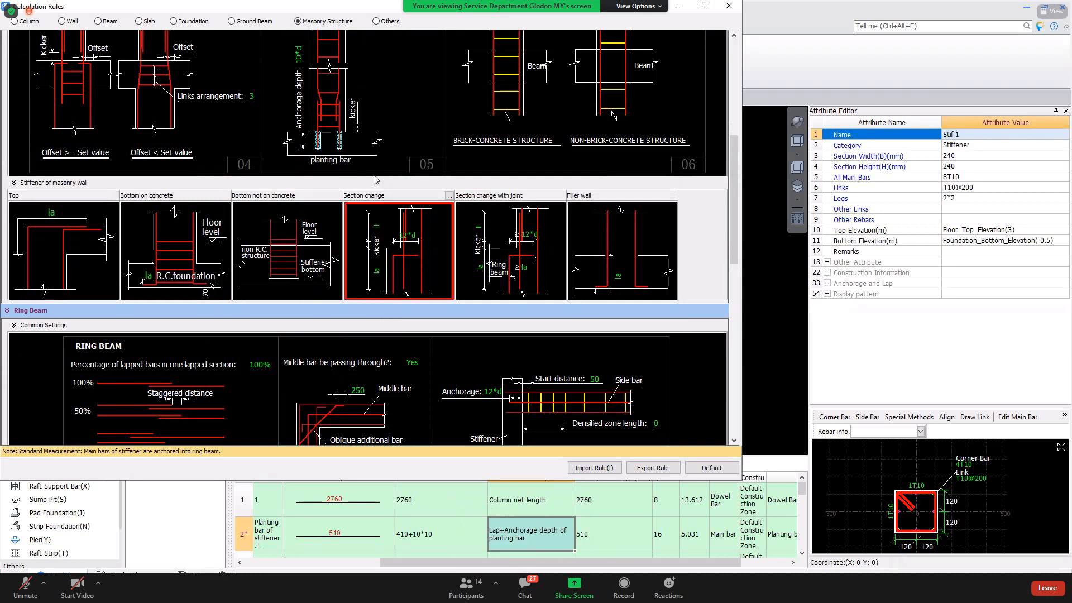
pyautogui.scroll(3, 370, 176)
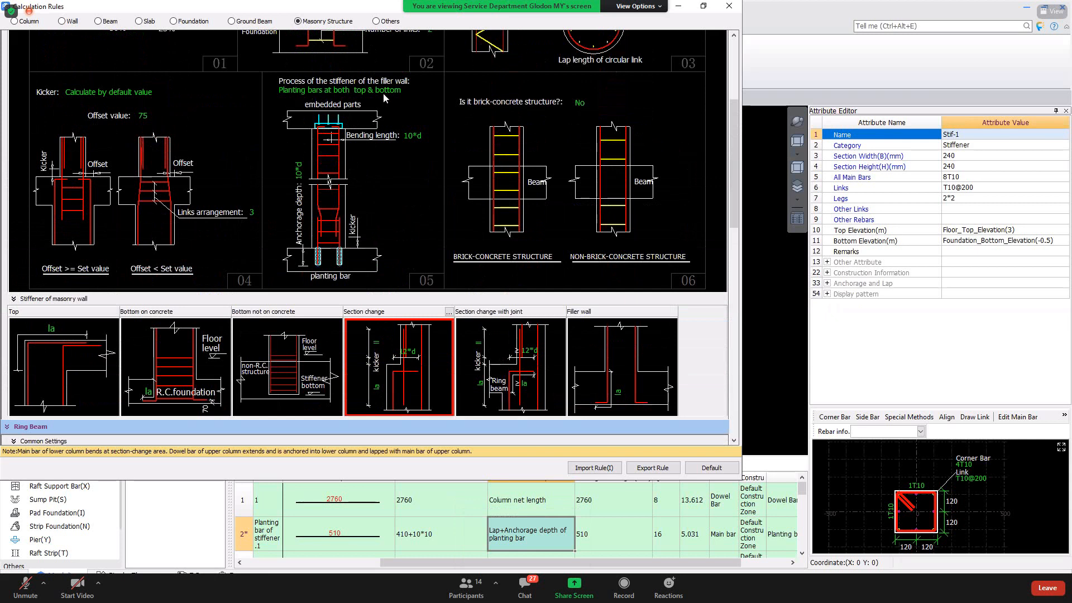
# Capture the calculation rules window, frame the filler wall stiffener process diagram and draw an arrow from it toward the Bottom on concrete drawing.
pyautogui.hotkey('ctrl', 'alt', 'a')
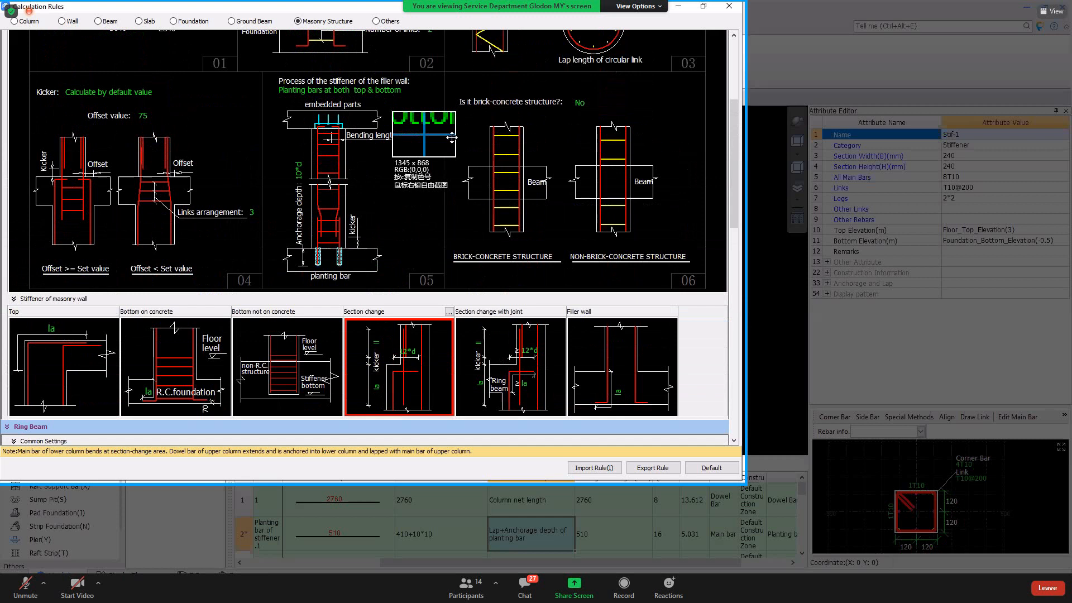
pyautogui.click(353, 119)
pyautogui.moveTo(261, 70)
pyautogui.mouseDown()
pyautogui.moveTo(369, 221)
pyautogui.moveTo(452, 294)
pyautogui.mouseUp()
pyautogui.click(487, 498)
pyautogui.moveTo(293, 301); pyautogui.dragTo(222, 314)
# Cross out the Top and Bottom on concrete drawings with freehand lines on the capture and mark the filler wall process settings.
pyautogui.click(500, 498)
pyautogui.click(468, 515)
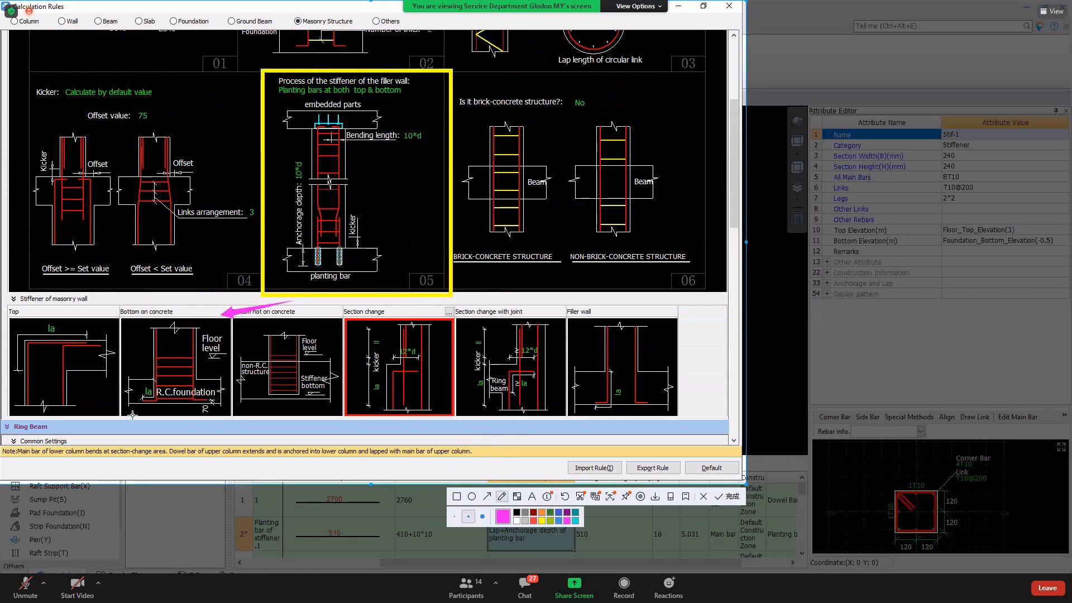
pyautogui.moveTo(133, 416); pyautogui.dragTo(229, 349)
pyautogui.moveTo(139, 317); pyautogui.dragTo(226, 403)
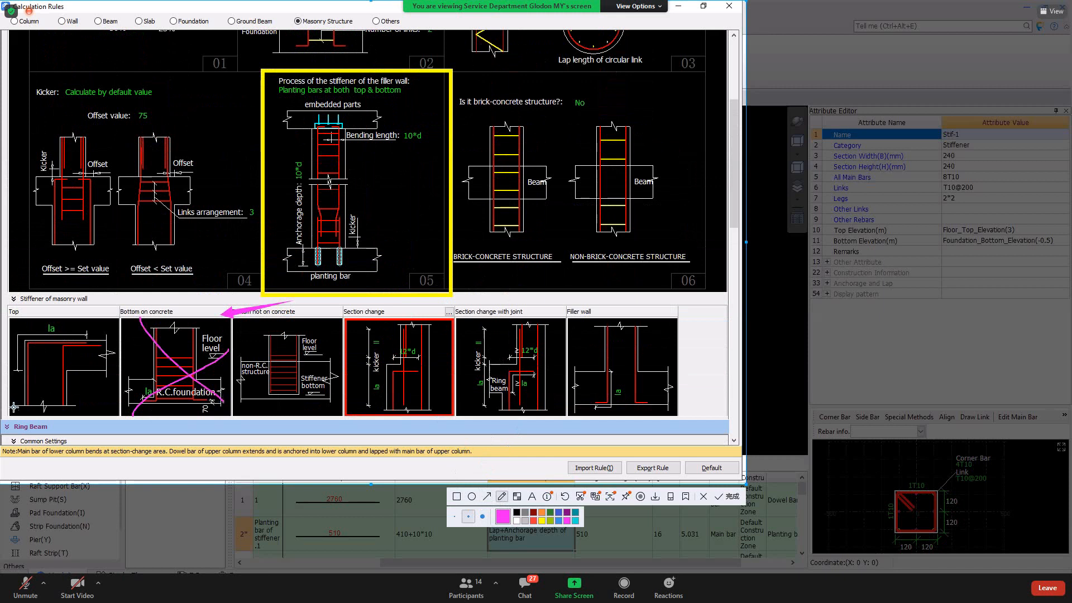
pyautogui.moveTo(14, 408); pyautogui.dragTo(110, 323)
pyautogui.moveTo(29, 322); pyautogui.dragTo(105, 405)
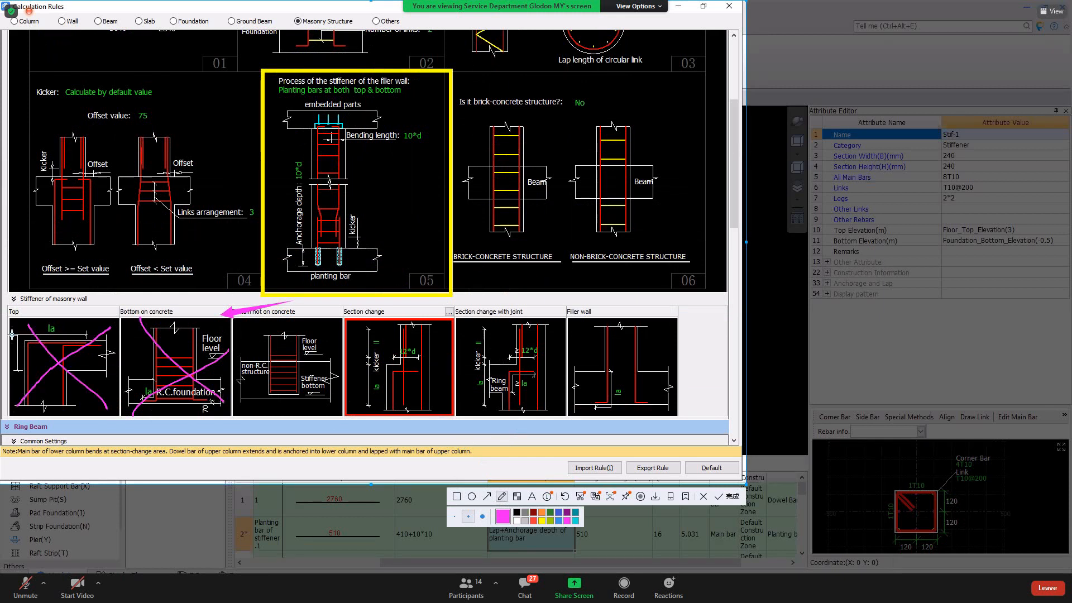
pyautogui.moveTo(11, 334); pyautogui.dragTo(233, 342)
pyautogui.moveTo(11, 363); pyautogui.dragTo(218, 361)
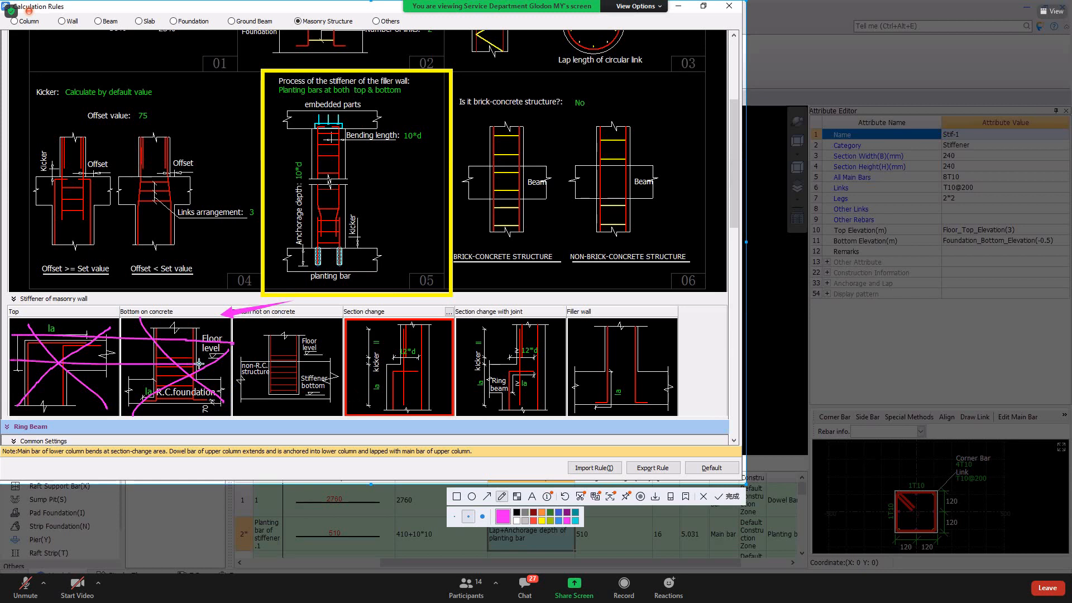
pyautogui.moveTo(18, 385); pyautogui.dragTo(231, 383)
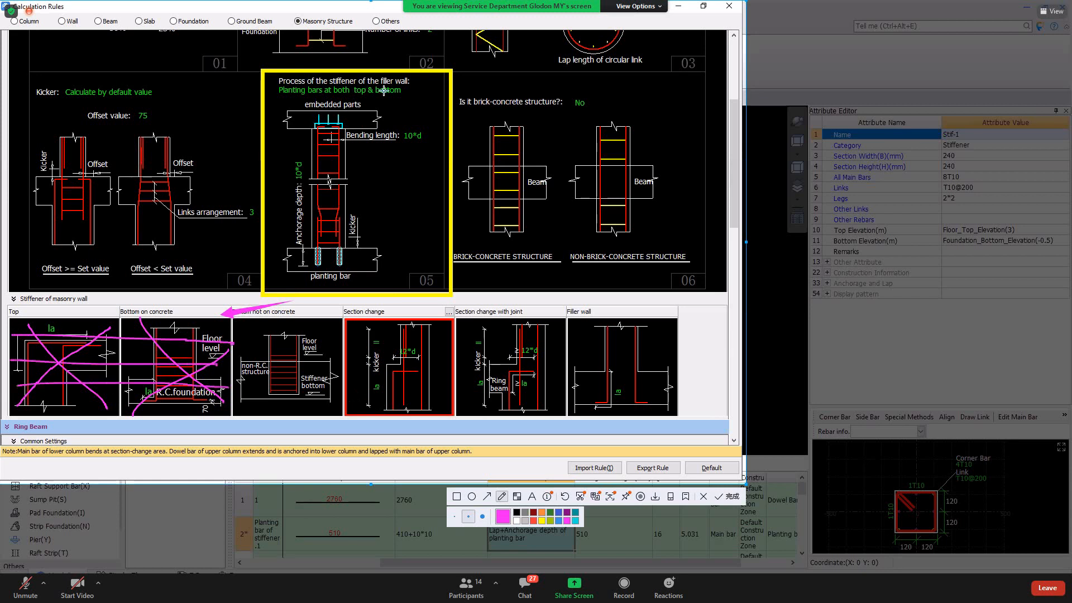
pyautogui.moveTo(402, 83)
pyautogui.mouseDown()
pyautogui.moveTo(357, 71)
pyautogui.moveTo(265, 104)
pyautogui.moveTo(272, 247)
pyautogui.moveTo(374, 289)
pyautogui.moveTo(441, 134)
pyautogui.moveTo(423, 85)
pyautogui.mouseUp()
pyautogui.moveTo(399, 215)
pyautogui.mouseDown()
pyautogui.moveTo(396, 149)
pyautogui.moveTo(406, 157)
pyautogui.mouseUp()
pyautogui.moveTo(271, 134)
pyautogui.mouseDown()
pyautogui.moveTo(293, 158)
pyautogui.moveTo(291, 144)
pyautogui.mouseUp()
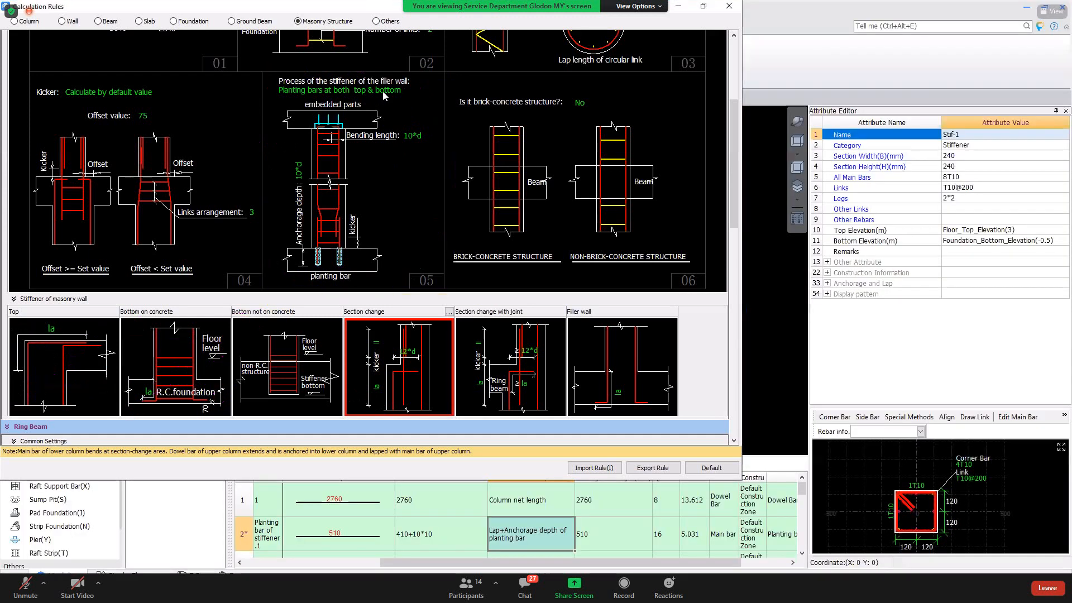
# Set the filler wall stiffener process to Embedded parts at both top & bottom, with bending length 500 and anchorage depth 500.
pyautogui.click(381, 92)
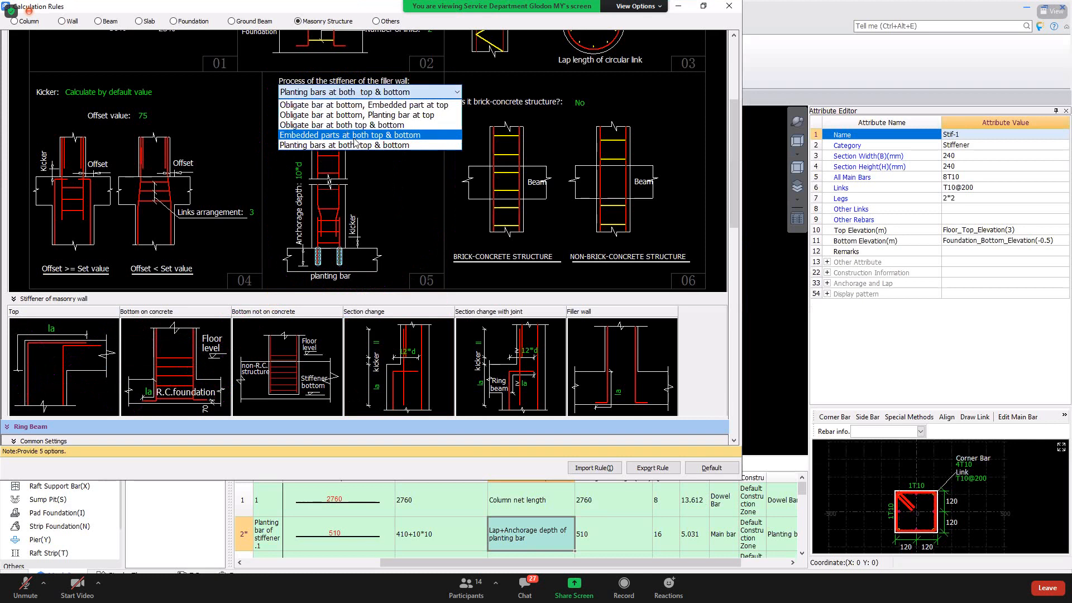
pyautogui.click(355, 138)
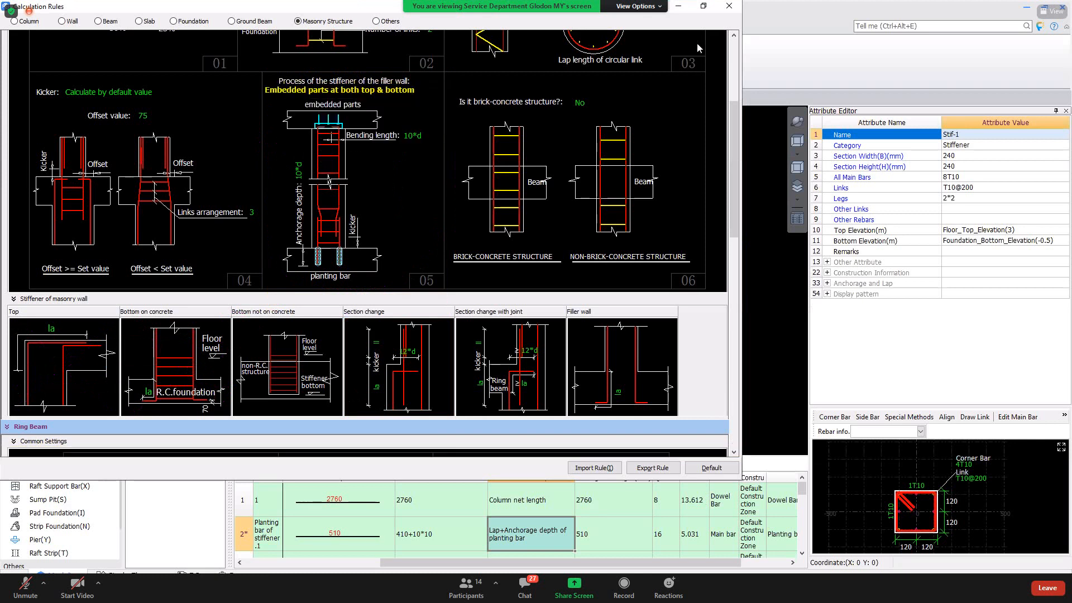
pyautogui.click(413, 135)
pyautogui.write('5')
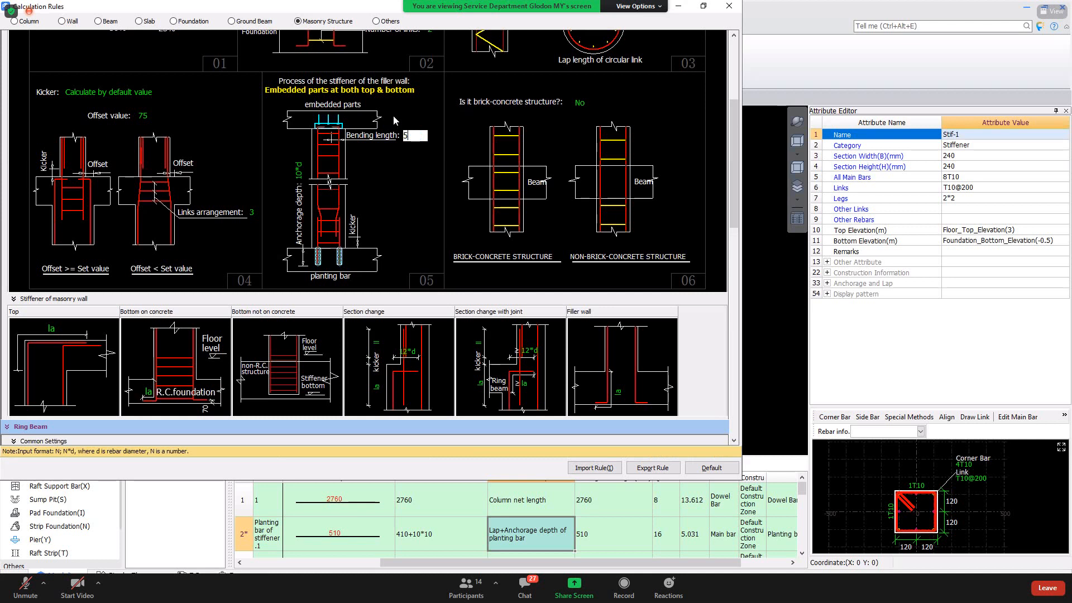
pyautogui.write('00')
pyautogui.click(299, 175)
pyautogui.write('500')
pyautogui.click(721, 10)
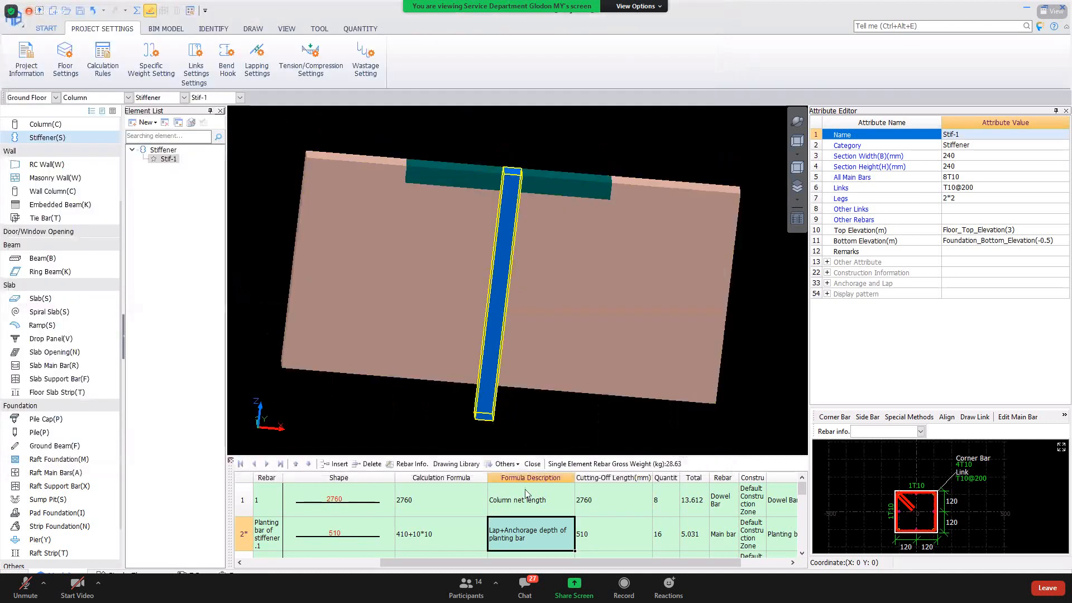
# Recalculate the selected stiffener with the embedded parts rule and check the shapes and formulas of its main and dowel bars.
pyautogui.rightClick(497, 278)
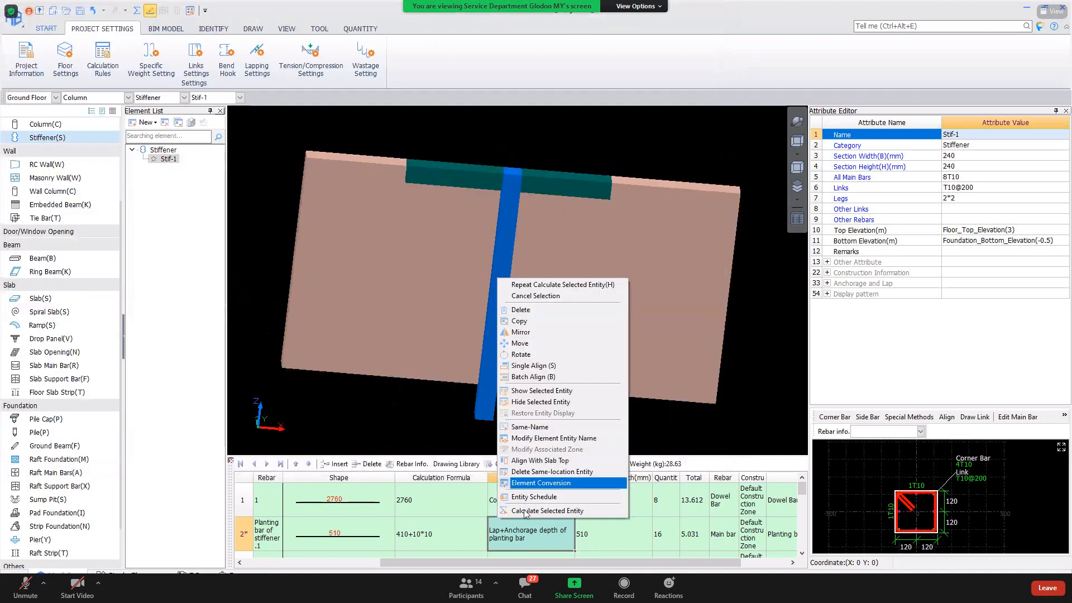
pyautogui.click(523, 511)
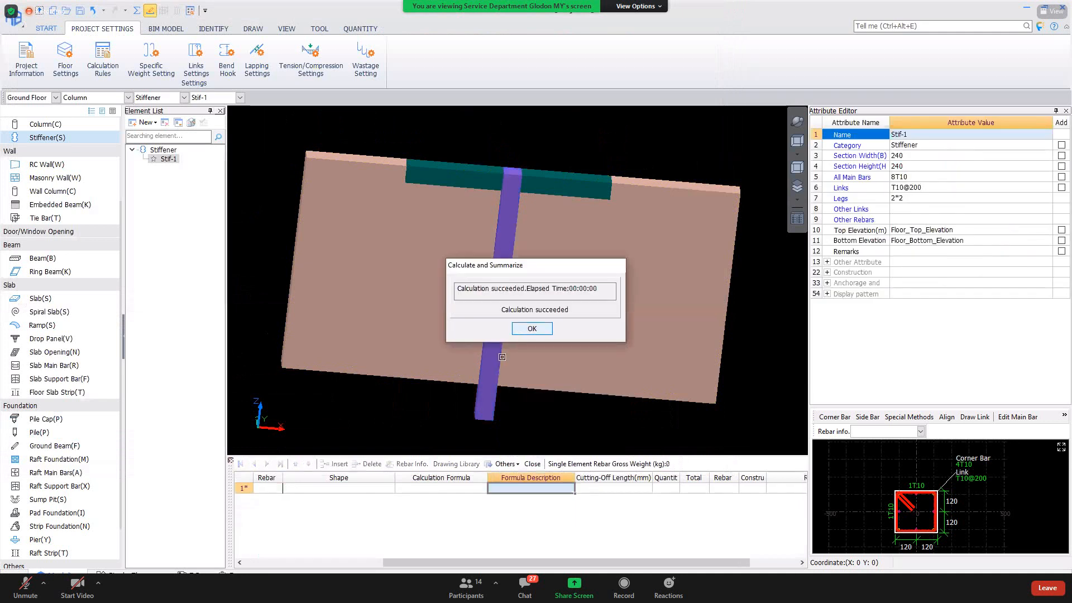
pyautogui.click(536, 334)
pyautogui.click(567, 355)
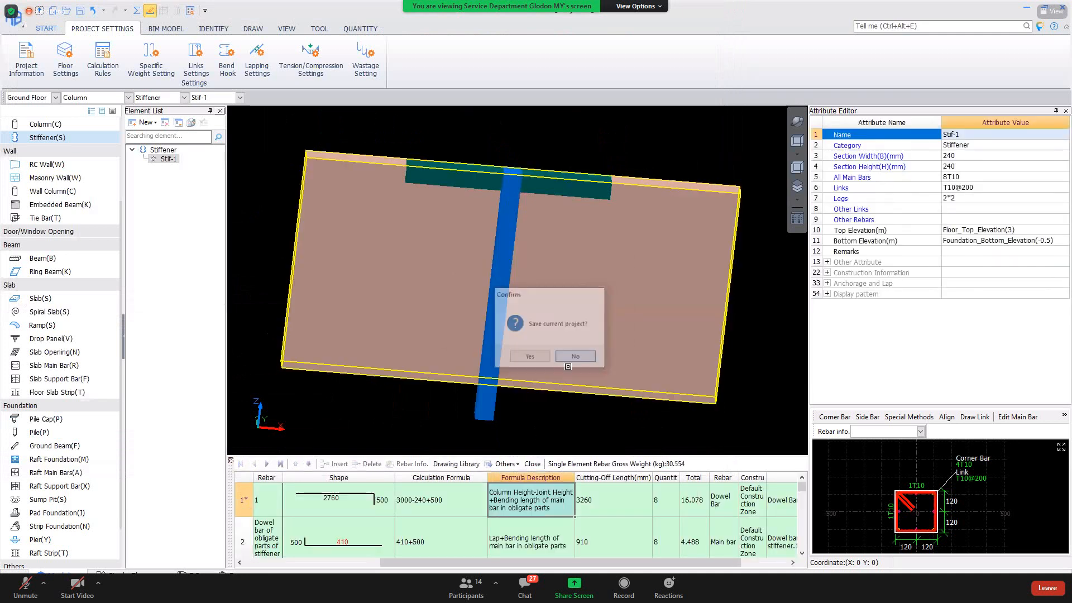
pyautogui.click(518, 514)
pyautogui.click(435, 505)
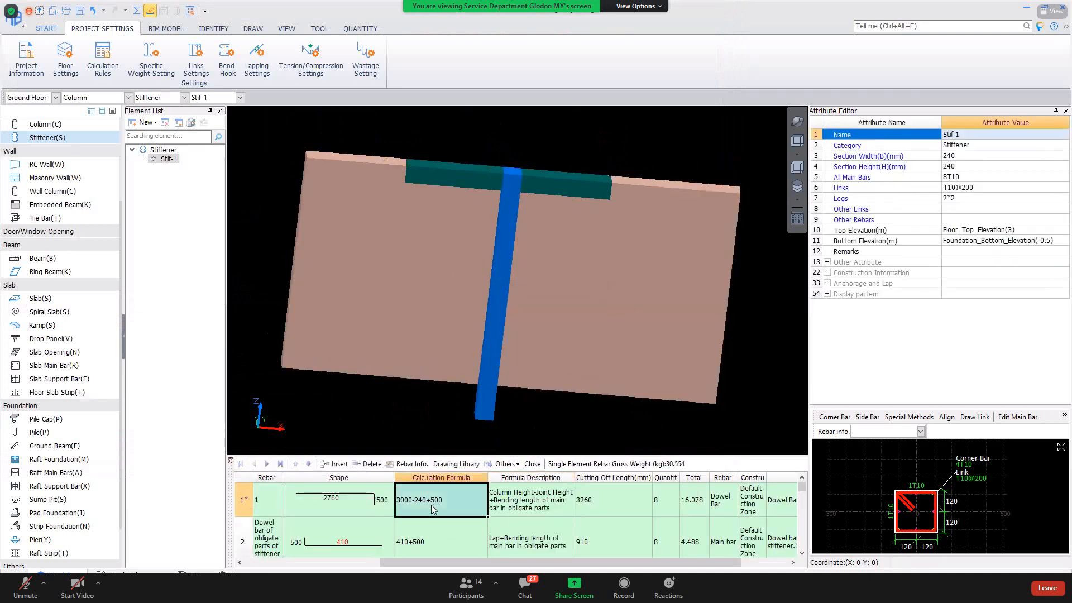
pyautogui.click(385, 500)
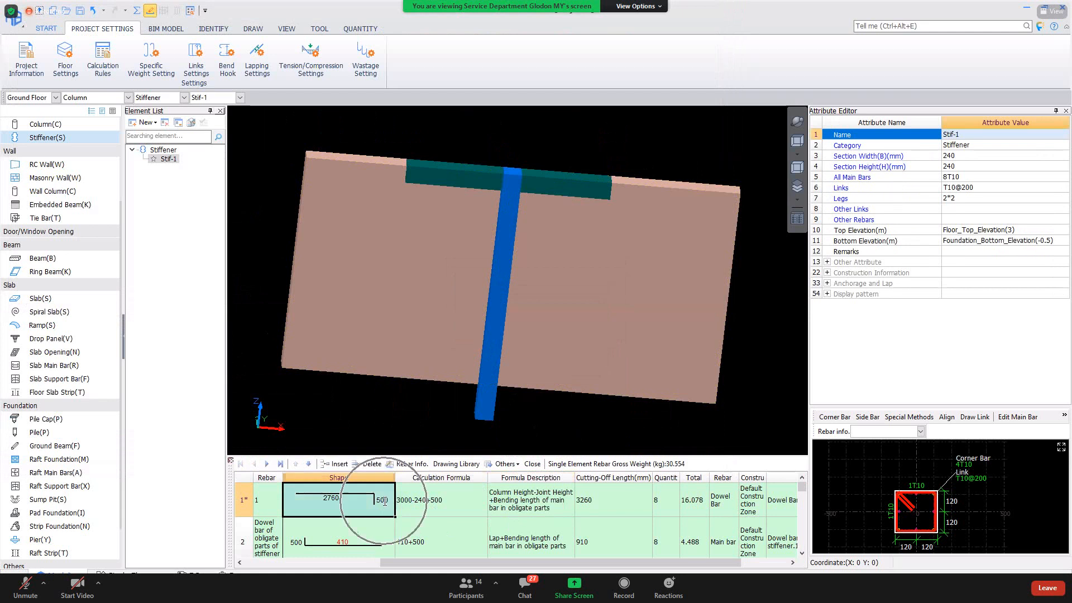
pyautogui.click(321, 546)
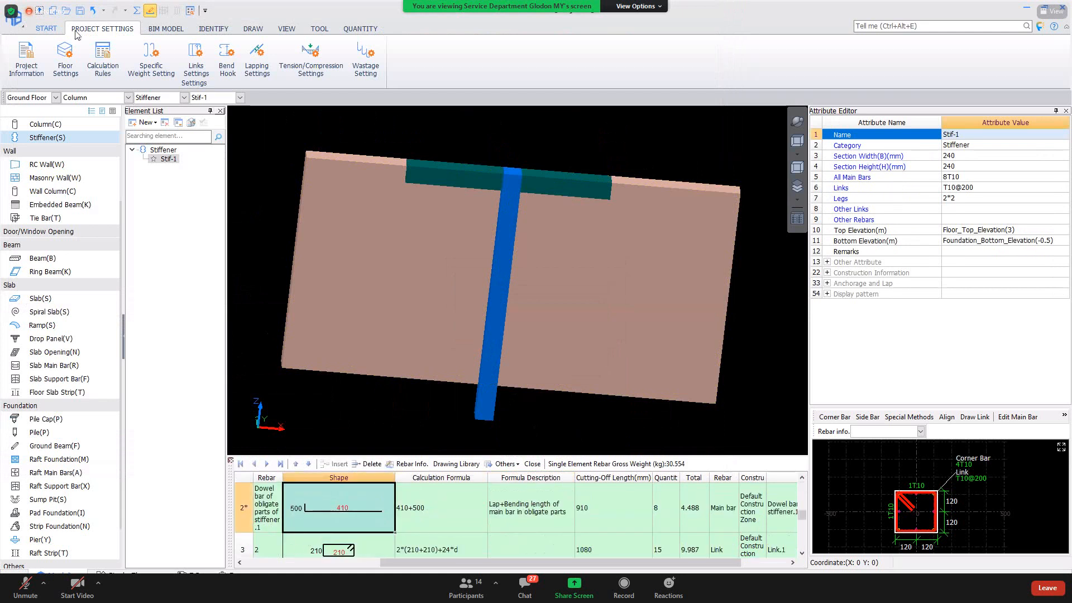
# Capture the masonry calculation rules, frame the embedded-parts filler wall process diagram and draw an arrow toward the stiffener anchorage drawings.
pyautogui.click(103, 56)
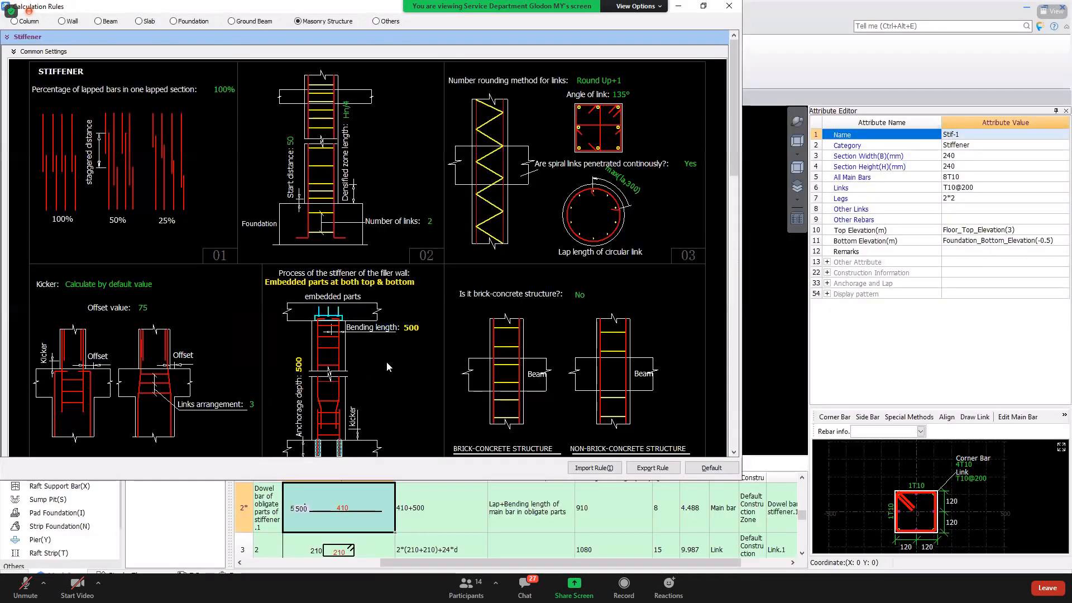
pyautogui.scroll(-3, 386, 361)
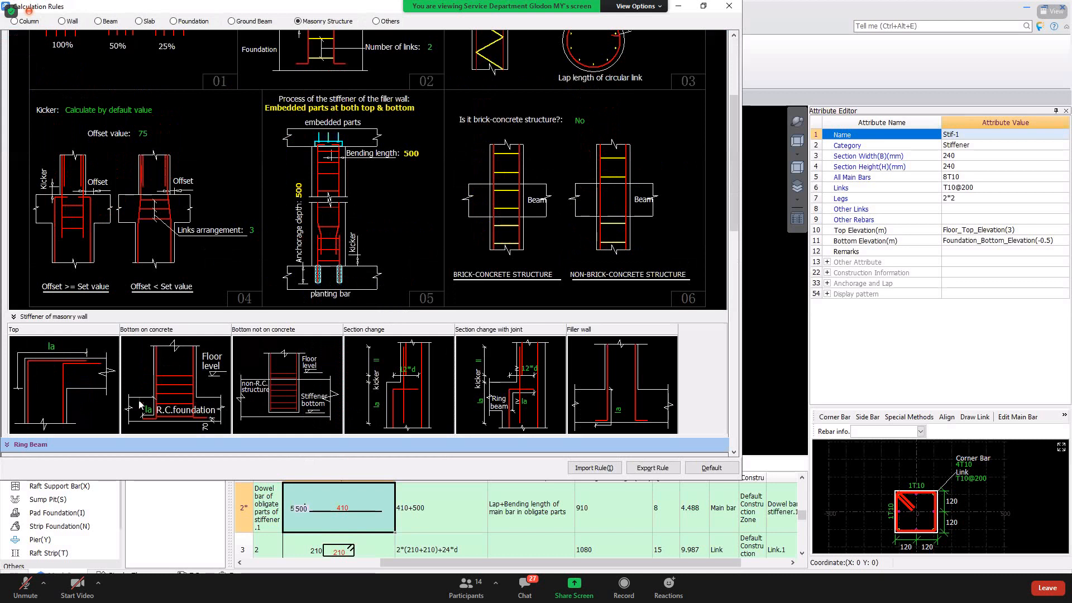
pyautogui.hotkey('alt', 'a')
pyautogui.click(413, 262)
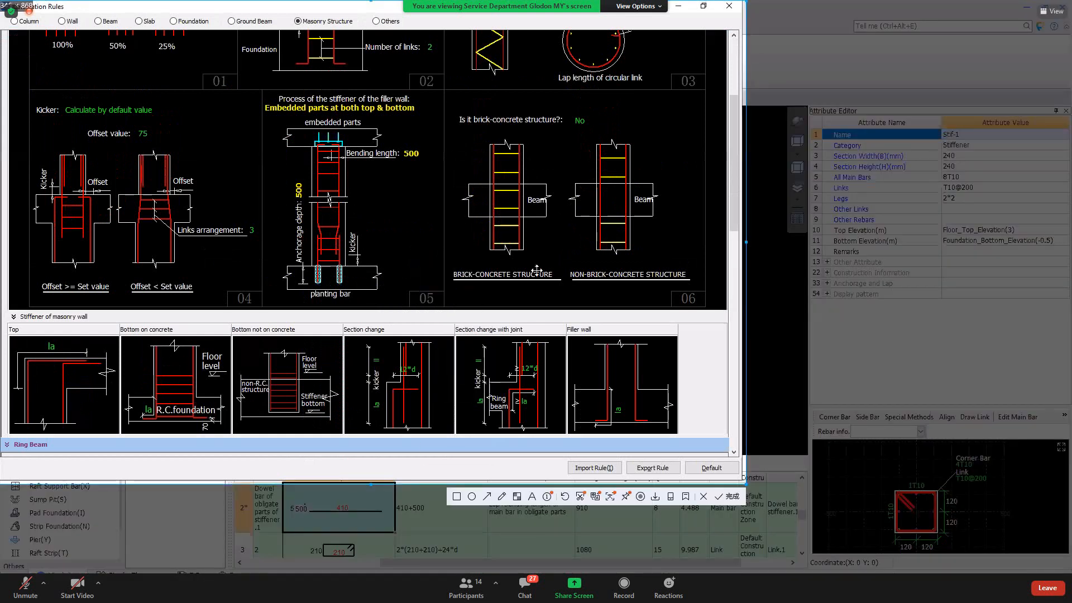
pyautogui.moveTo(260, 91); pyautogui.dragTo(447, 311)
pyautogui.click(487, 495)
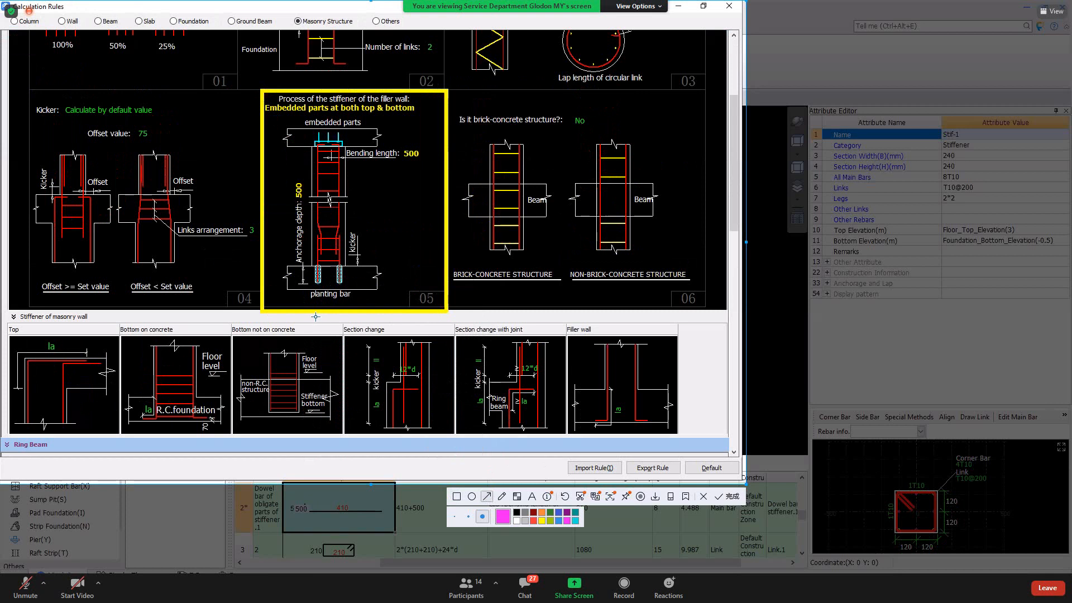
pyautogui.moveTo(315, 317); pyautogui.dragTo(235, 331)
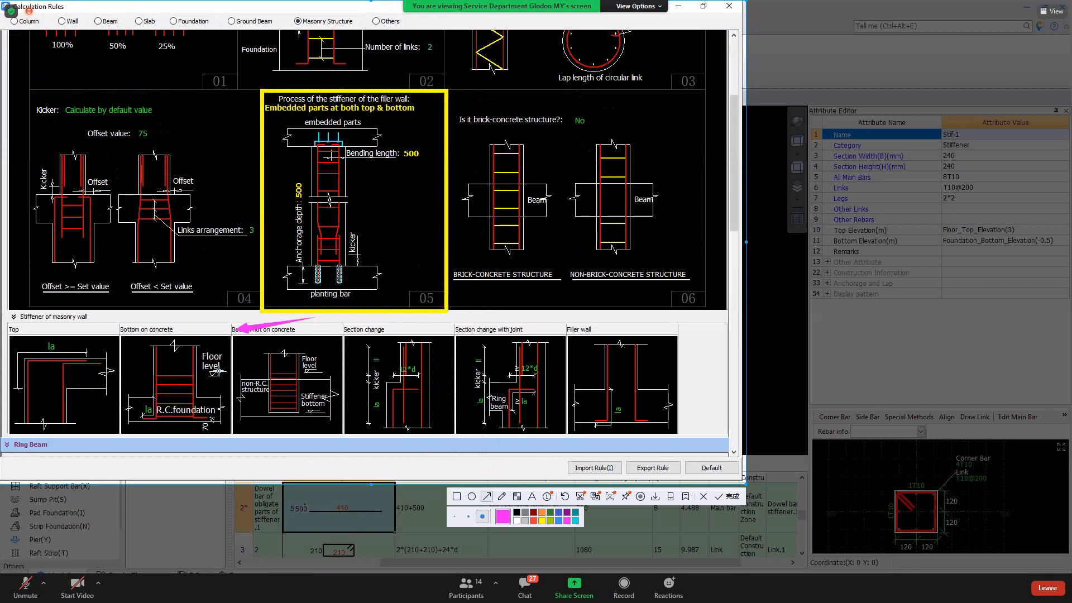
# Cross out the Top and Bottom on concrete drawings freehand on the capture and mark the filler wall process option.
pyautogui.click(499, 495)
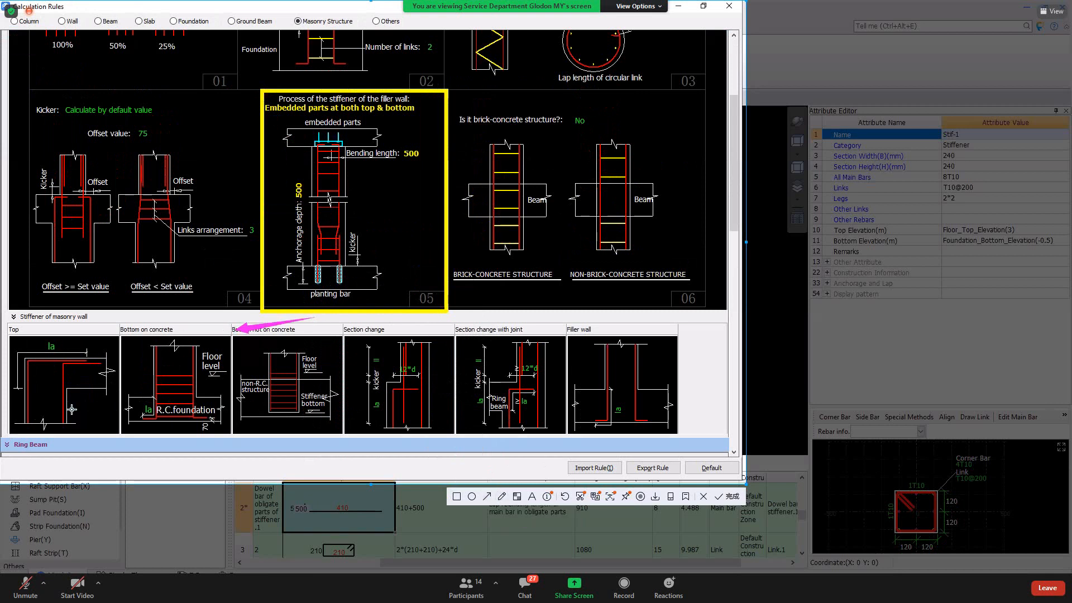
pyautogui.moveTo(72, 409)
pyautogui.mouseDown()
pyautogui.moveTo(235, 332)
pyautogui.moveTo(17, 341)
pyautogui.moveTo(183, 431)
pyautogui.moveTo(78, 430)
pyautogui.moveTo(17, 328)
pyautogui.moveTo(235, 330)
pyautogui.moveTo(249, 421)
pyautogui.moveTo(207, 435)
pyautogui.moveTo(137, 433)
pyautogui.moveTo(164, 412)
pyautogui.mouseUp()
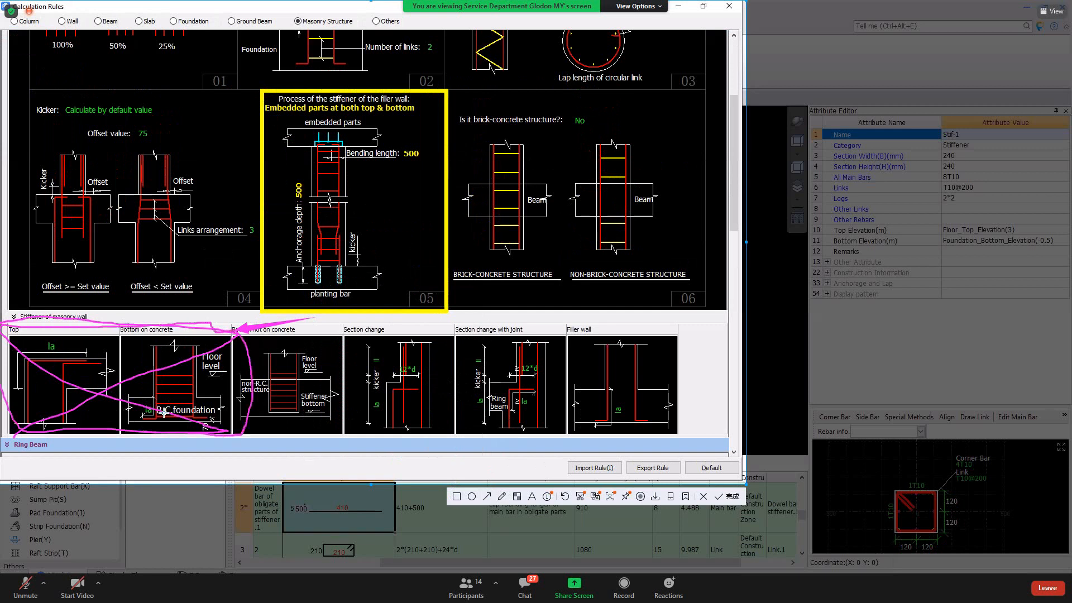
pyautogui.moveTo(414, 95)
pyautogui.mouseDown()
pyautogui.moveTo(360, 81)
pyautogui.moveTo(244, 212)
pyautogui.moveTo(357, 329)
pyautogui.moveTo(455, 199)
pyautogui.moveTo(422, 101)
pyautogui.mouseUp()
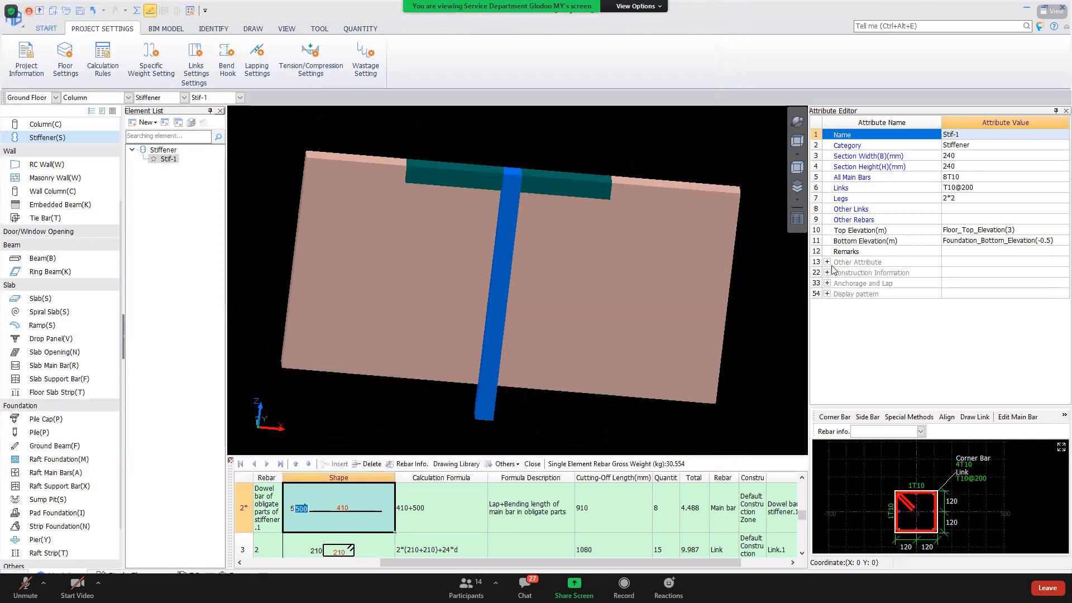
# Expand the stiffener's other attributes, review its calculation rule and dowel bar settings, and collapse the construction information.
pyautogui.click(827, 273)
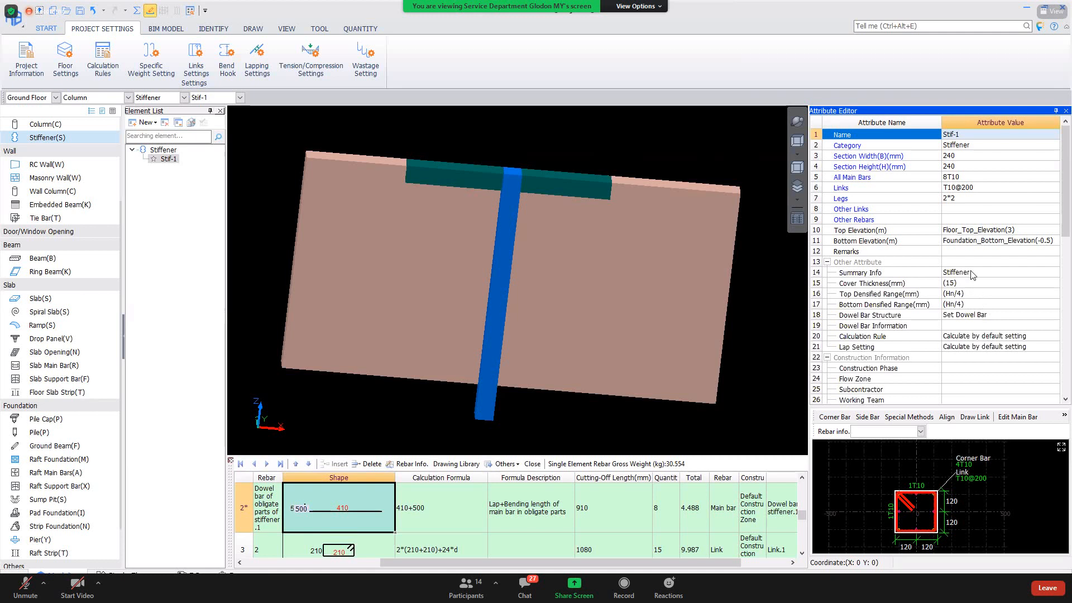
pyautogui.click(971, 274)
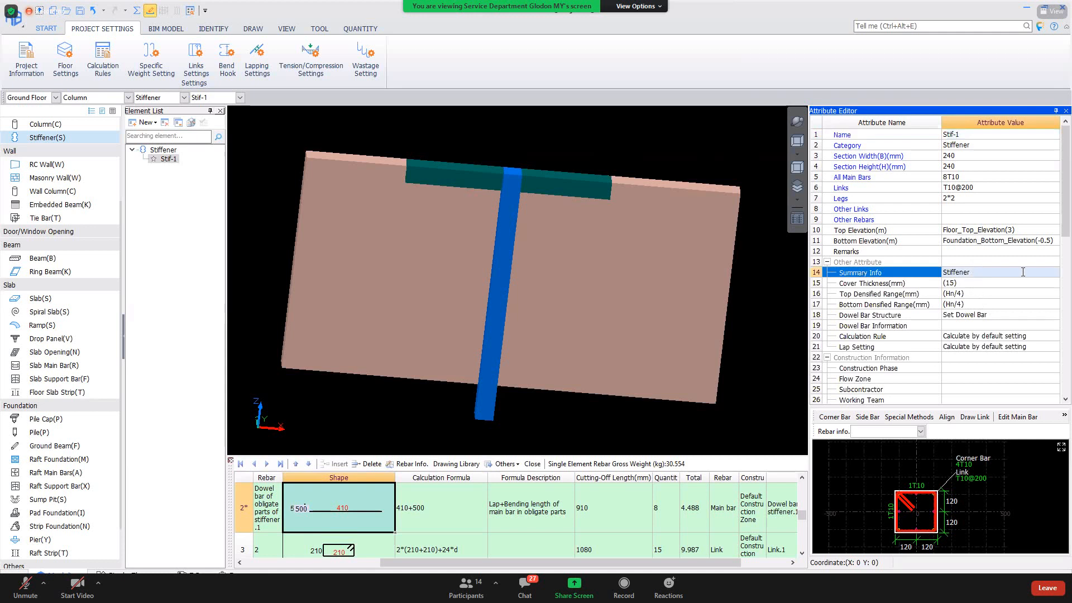
pyautogui.click(1018, 305)
pyautogui.click(1014, 336)
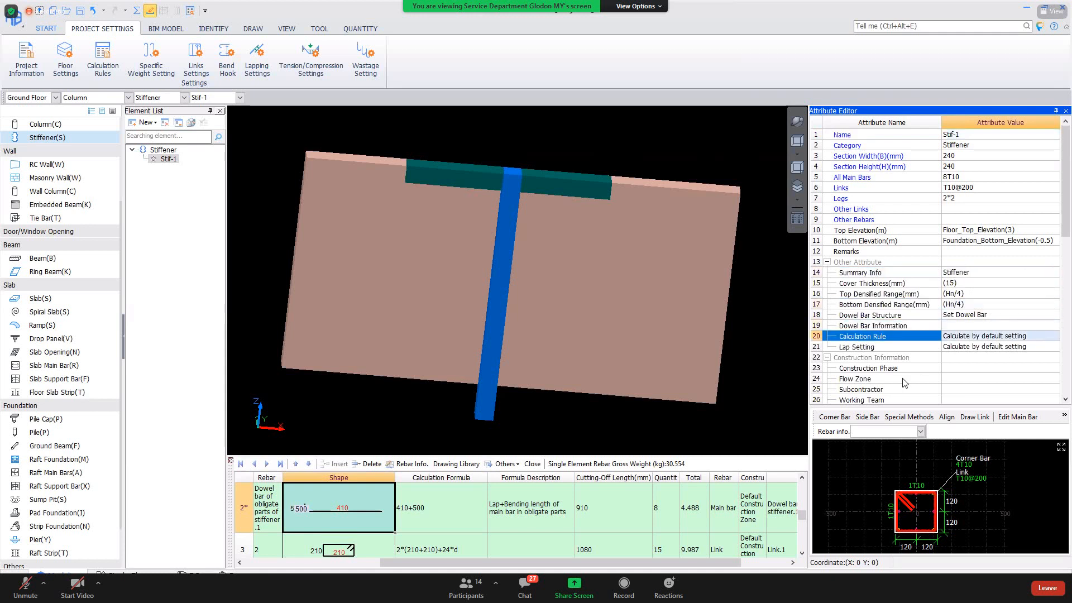
pyautogui.scroll(-2, 899, 363)
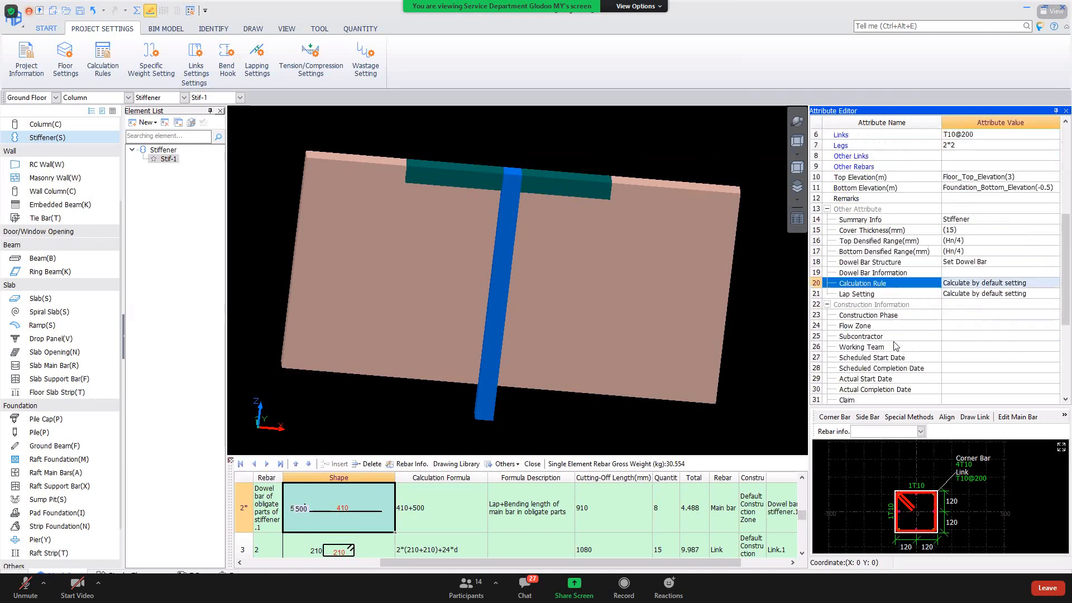
pyautogui.click(828, 304)
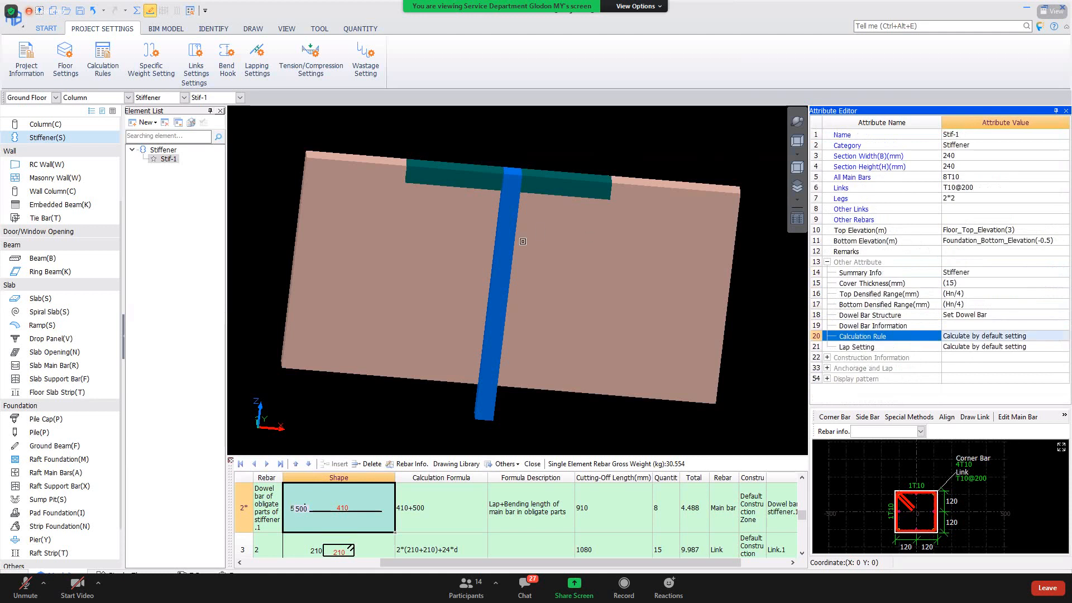
# Reopen the calculation rules, check the filler wall stiffener process with its bending length and anchorage depth, and close them.
pyautogui.click(97, 69)
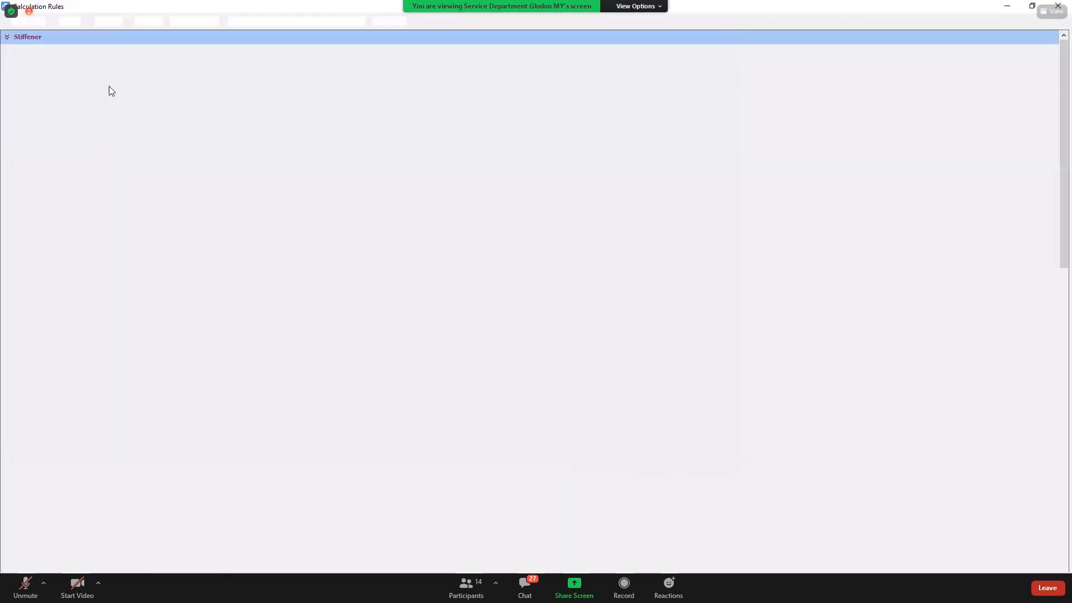
pyautogui.scroll(-3, 422, 370)
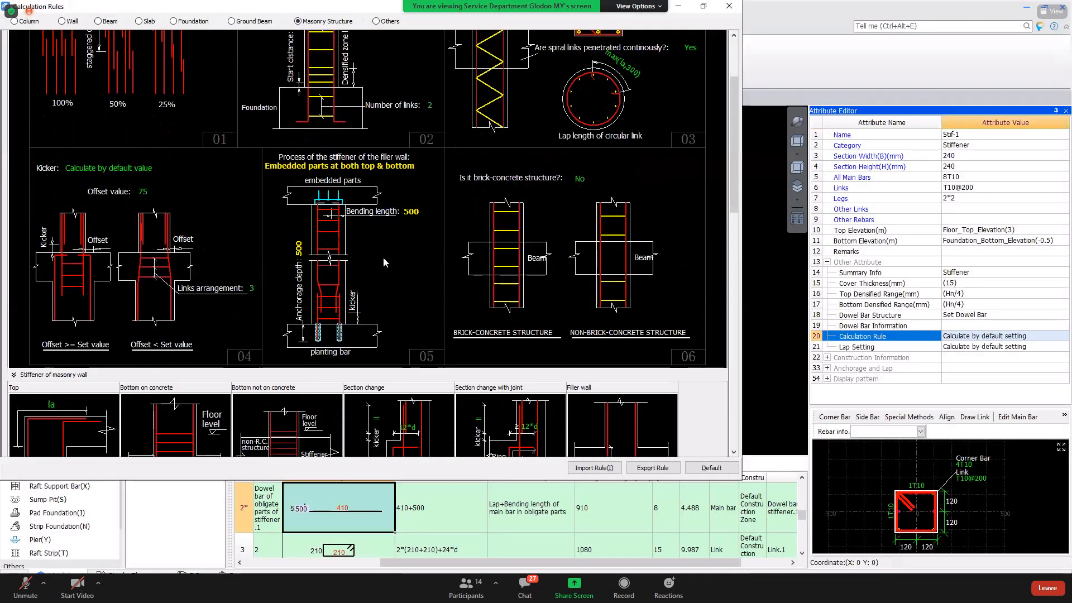
pyautogui.click(370, 213)
pyautogui.click(728, 6)
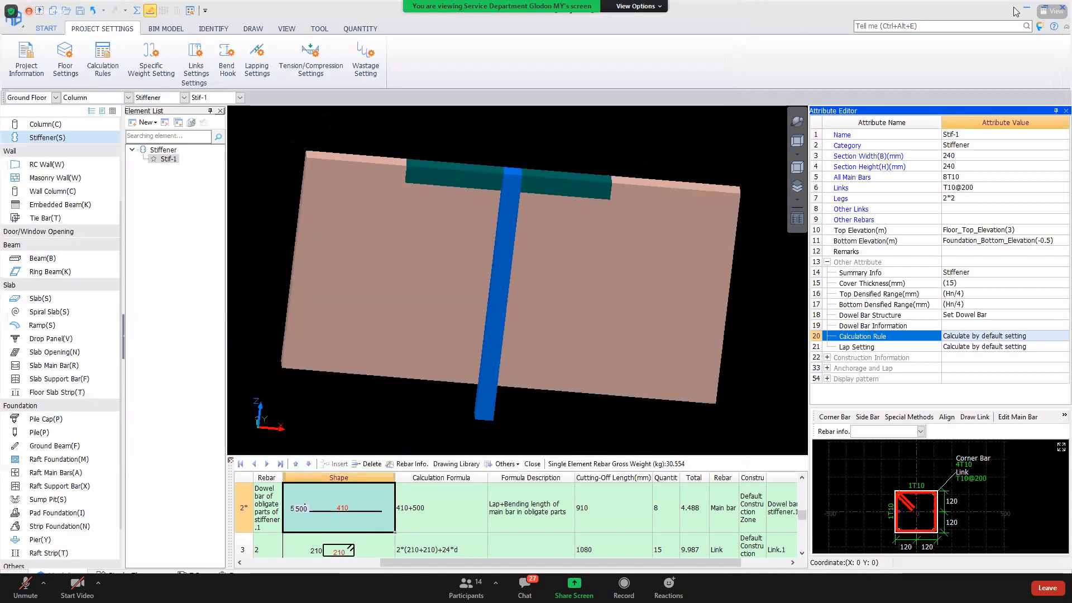
# Switch to the presentation slide on stiffener anchorage settings and return to the model.
pyautogui.click(1026, 7)
pyautogui.click(267, 395)
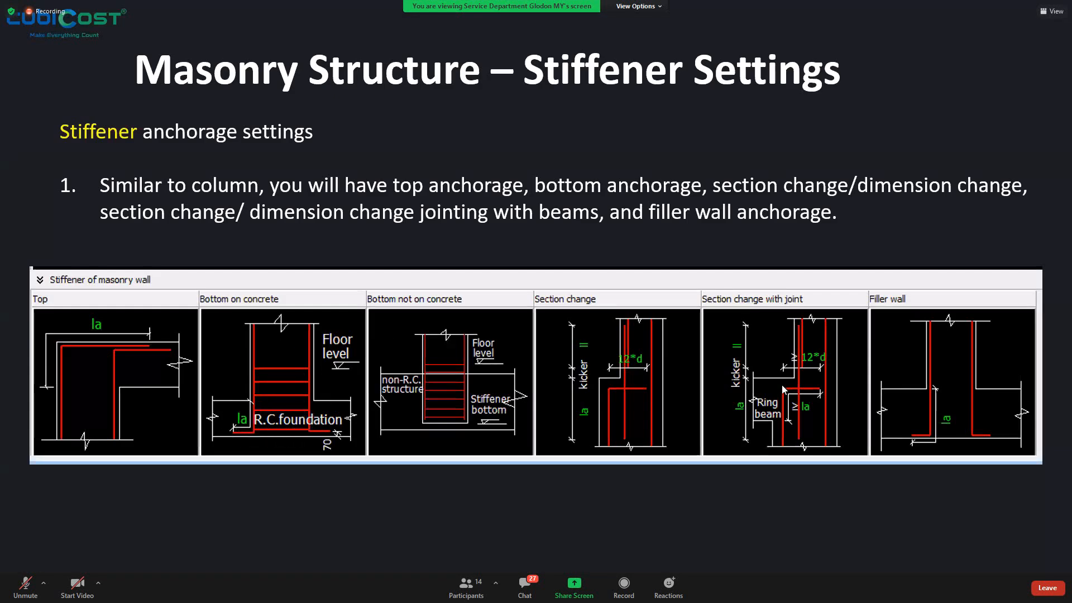
pyautogui.hotkey('alt', 'Tab')
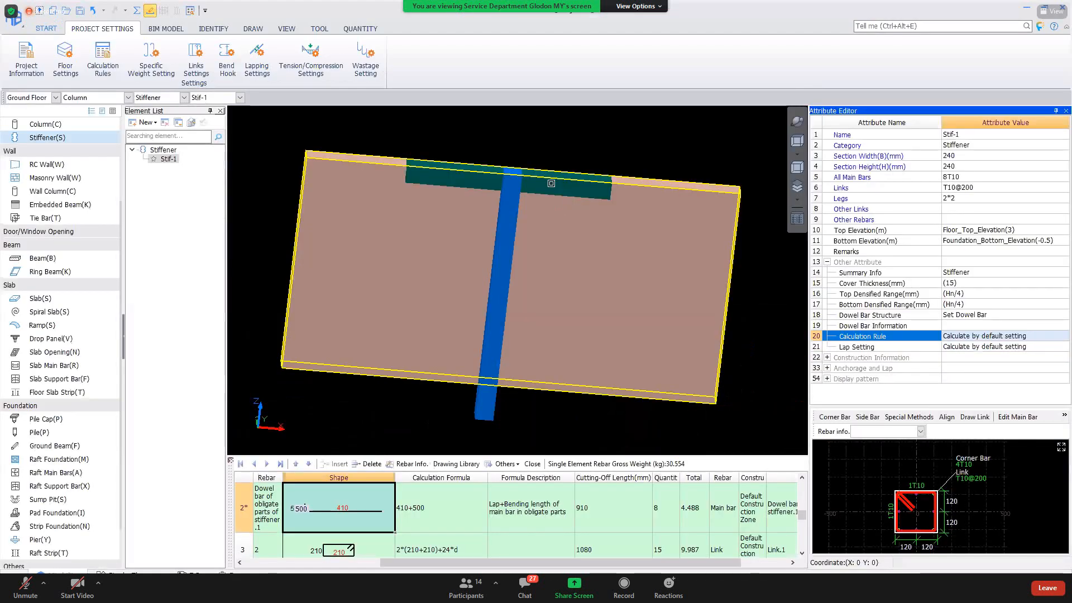
pyautogui.click(551, 184)
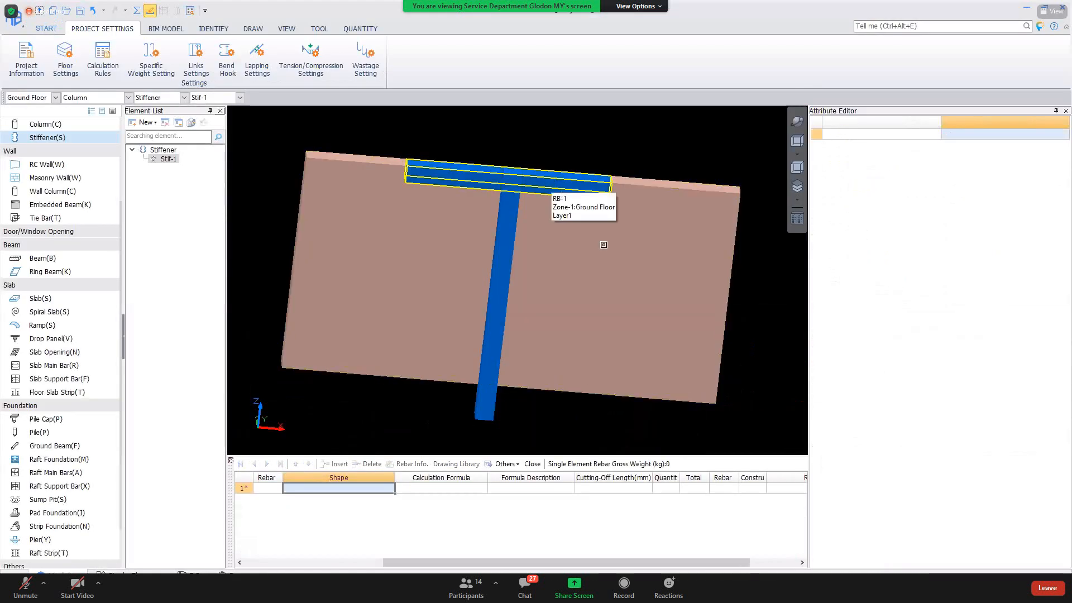
pyautogui.click(613, 262)
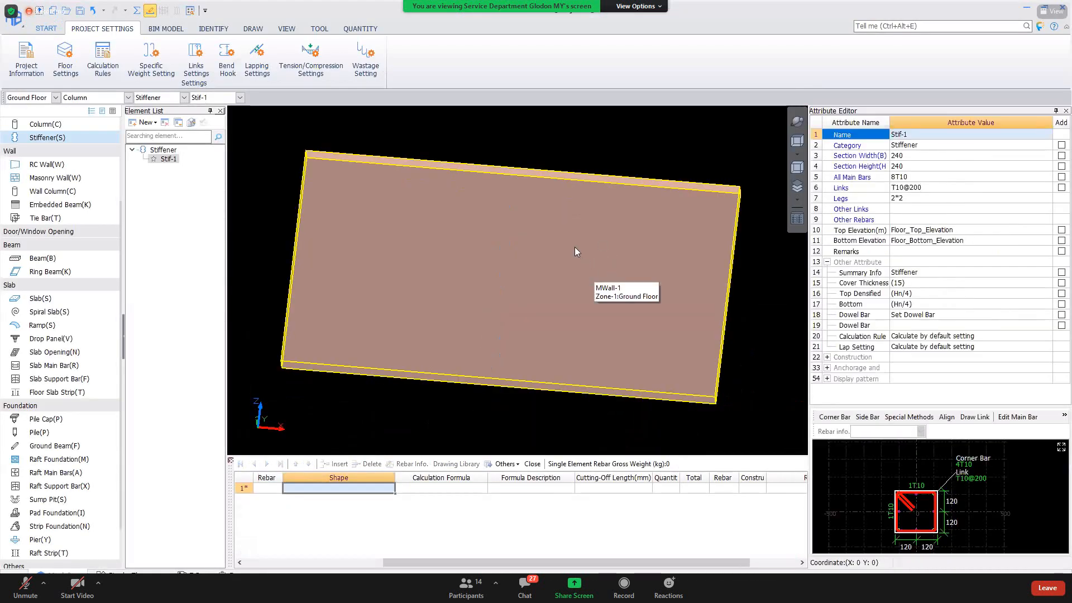
pyautogui.hotkey('ctrl', 'z')
# Delete the ring beam at the top of the wall and the masonry wall around the stiffener.
pyautogui.click(543, 187)
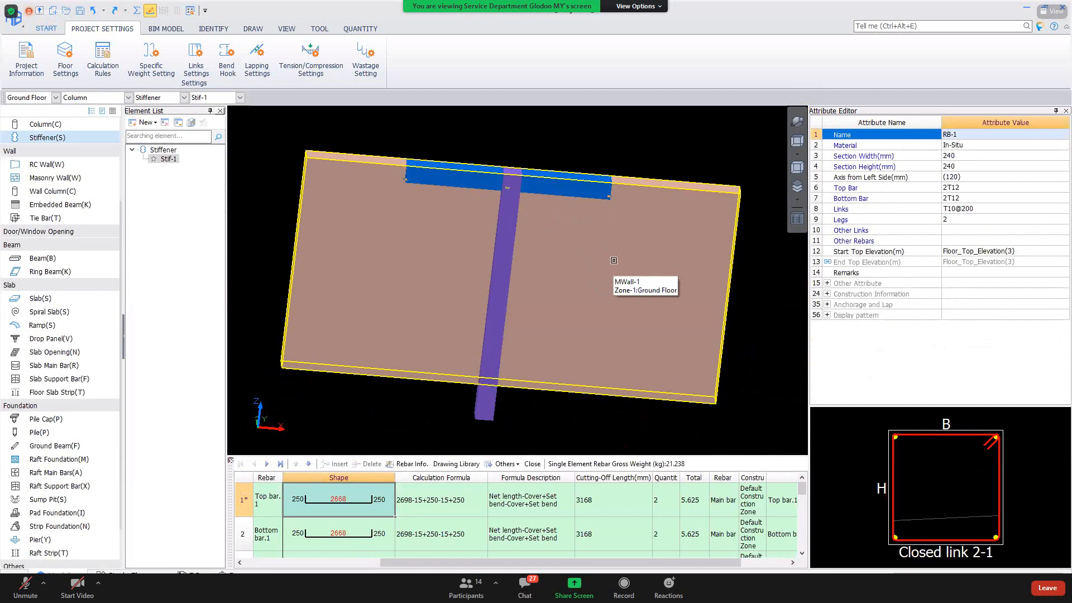
pyautogui.click(606, 252)
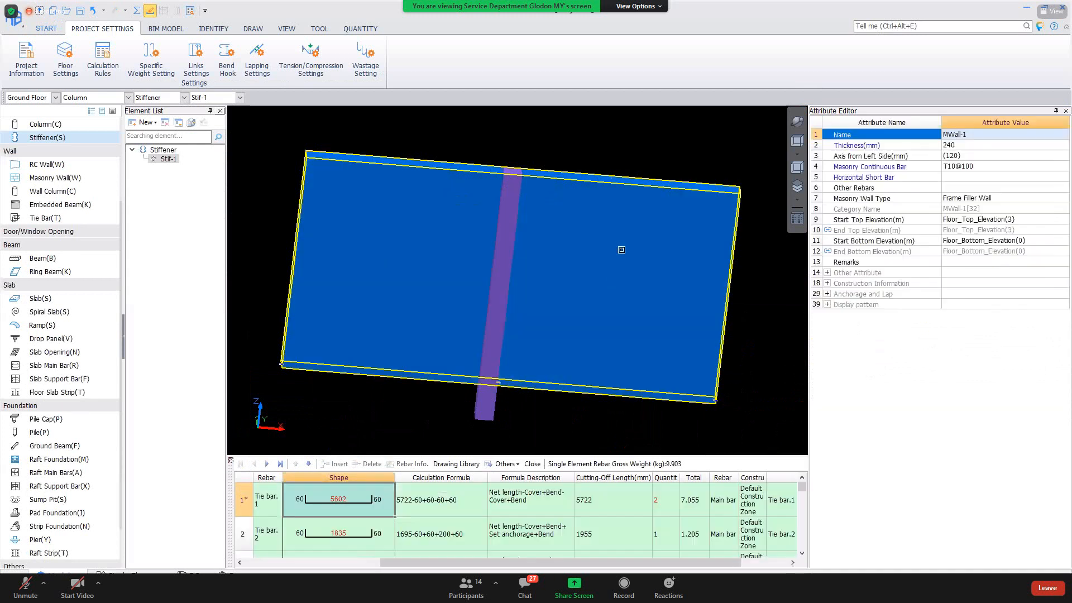
pyautogui.press('Delete')
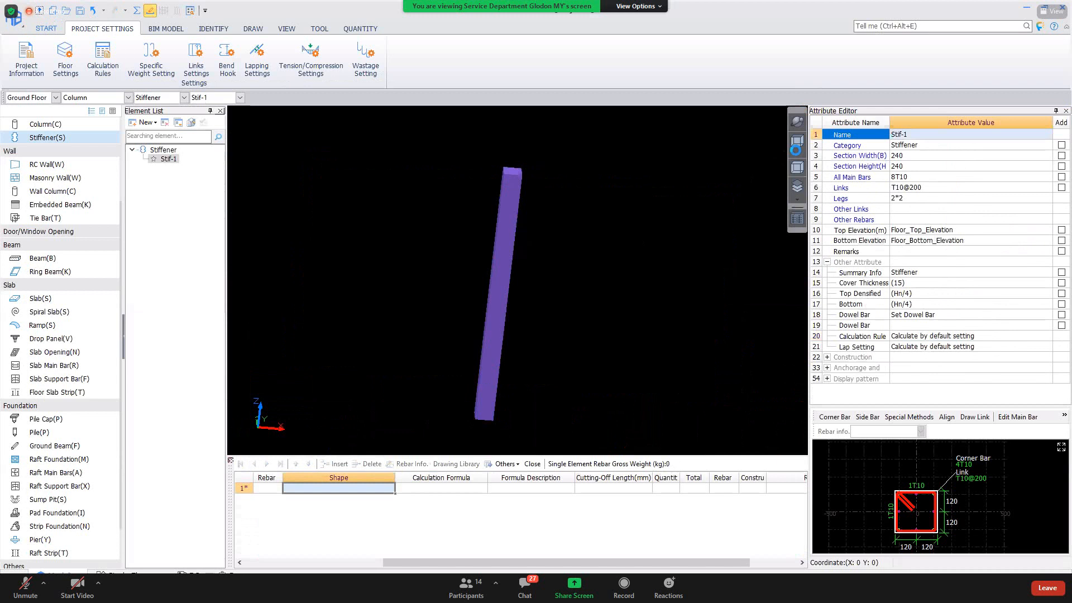
# Show the stiffener in top view and set its section width and section height to 1000 mm.
pyautogui.click(797, 142)
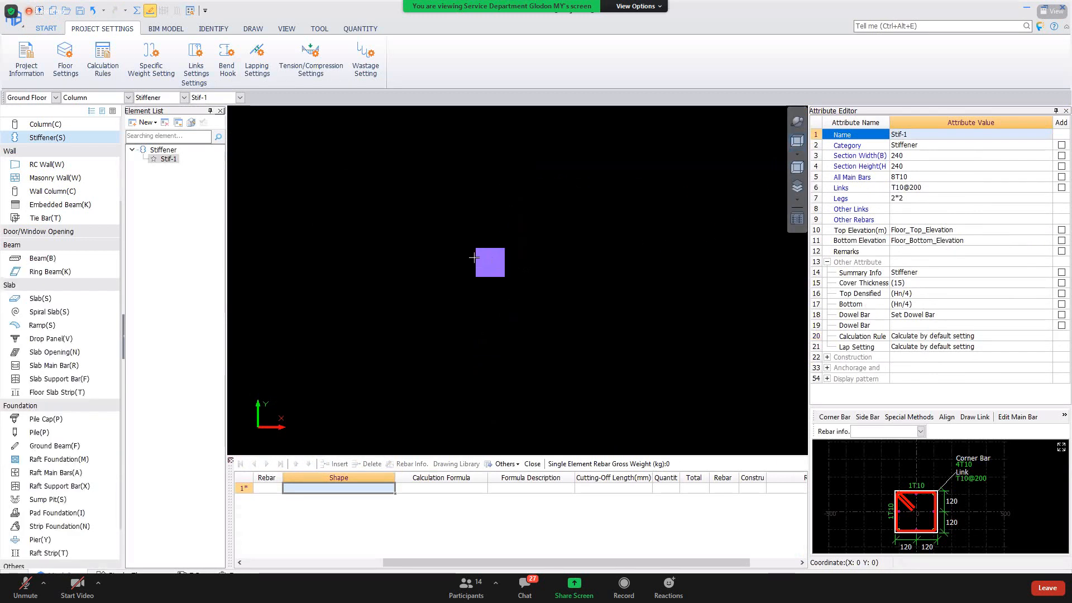
pyautogui.click(491, 262)
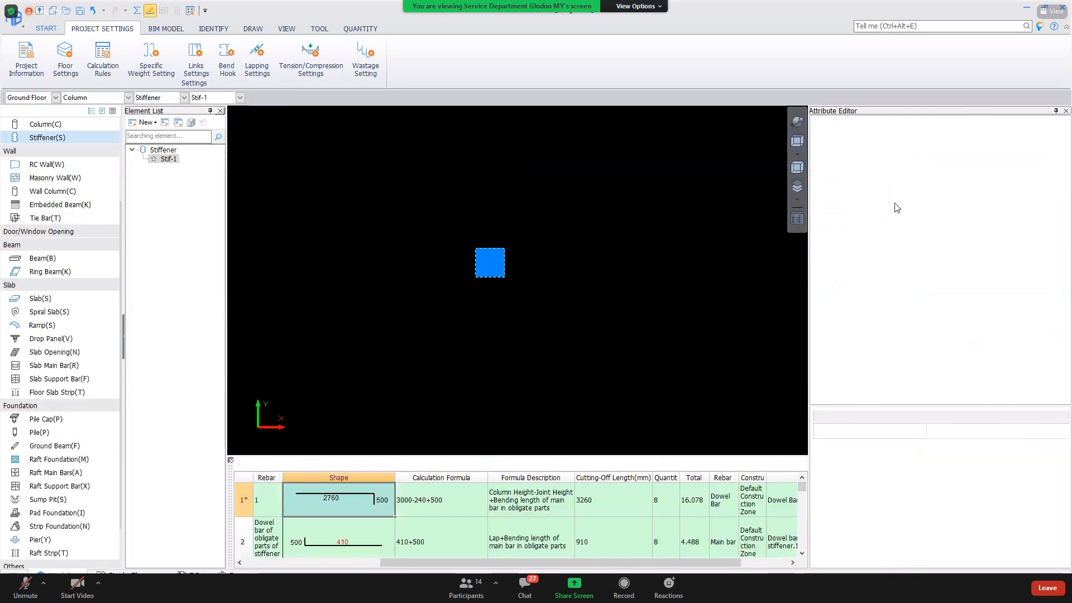
pyautogui.click(958, 156)
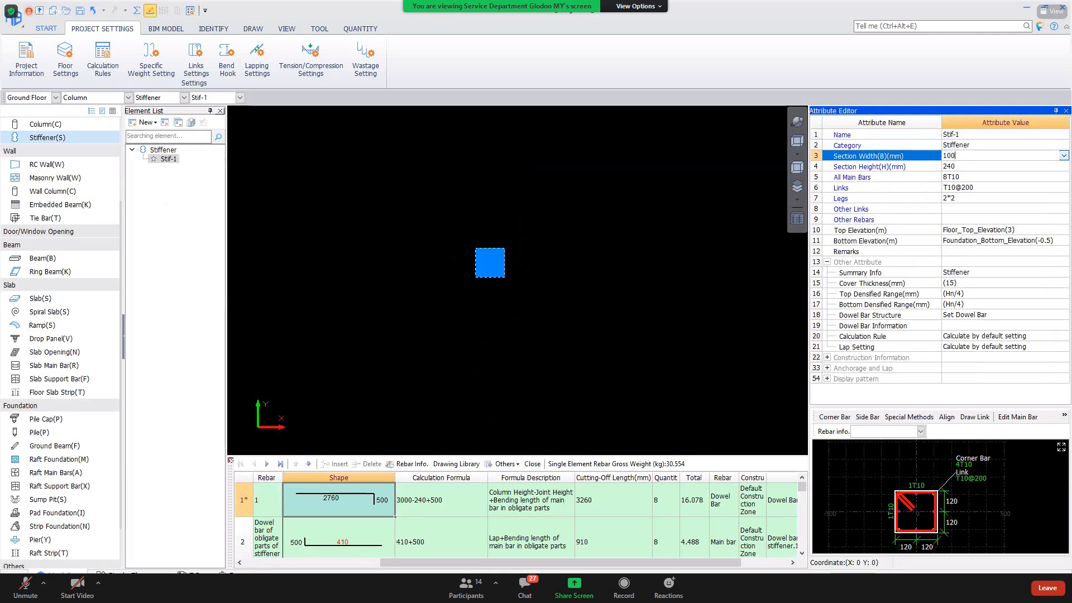
pyautogui.press('Return')
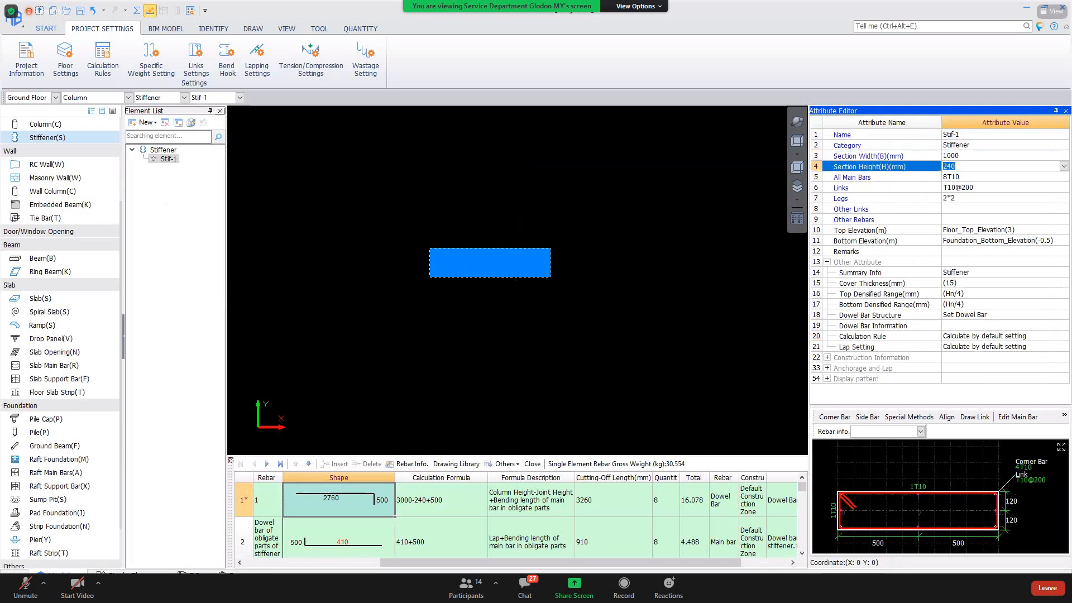
pyautogui.press('Return')
# Copy the enlarged stiffener from the Ground Floor to Floor 1 with Copy Entity to Other Floor.
pyautogui.rightClick(455, 281)
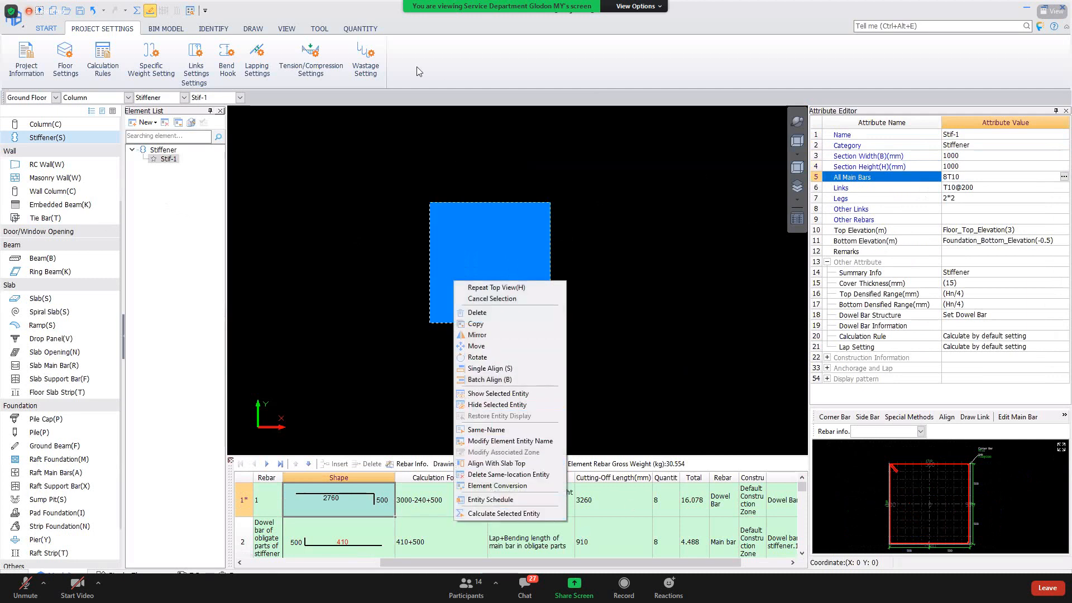
pyautogui.click(252, 31)
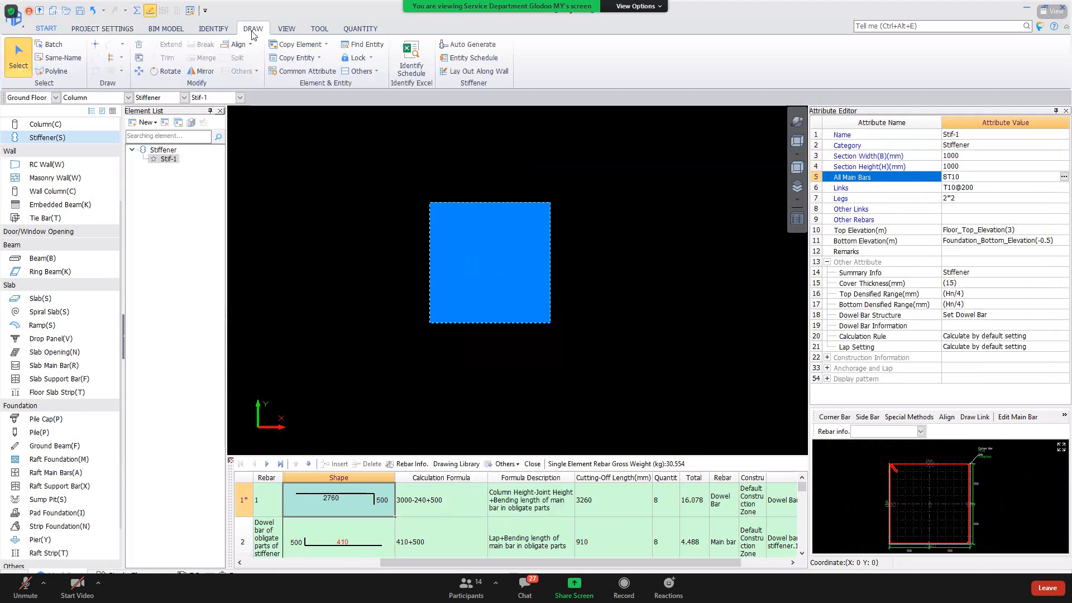
pyautogui.click(310, 58)
pyautogui.click(305, 86)
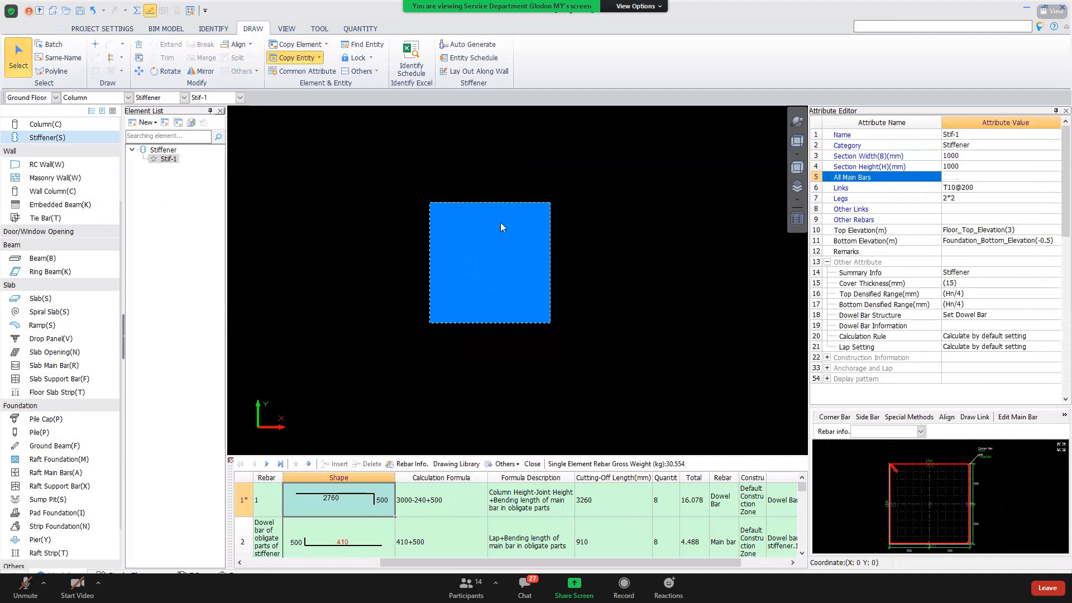
pyautogui.click(480, 210)
pyautogui.click(493, 416)
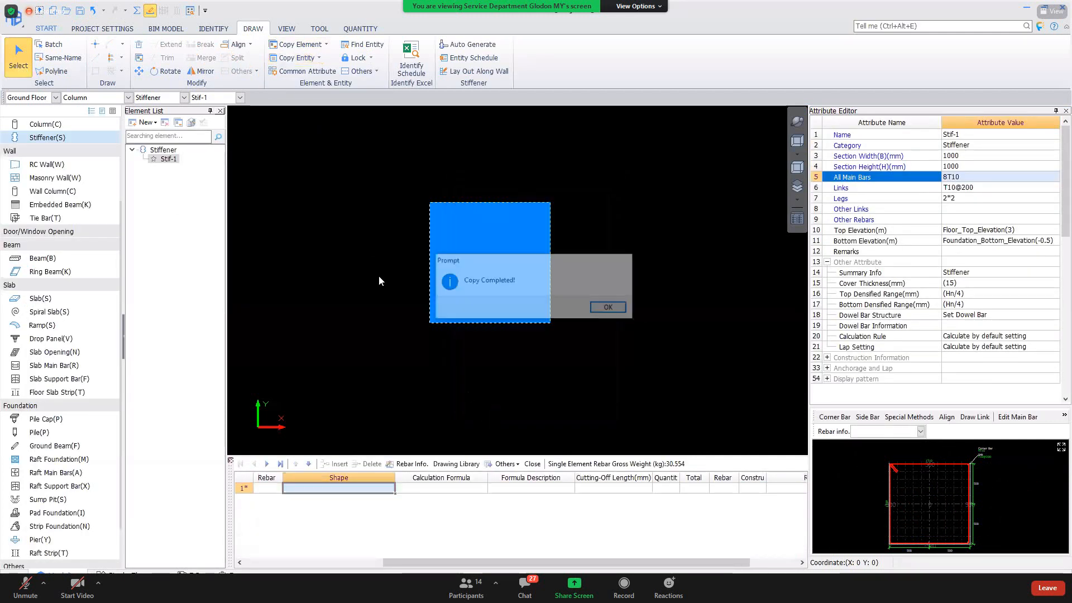
pyautogui.click(609, 310)
pyautogui.rightClick(366, 223)
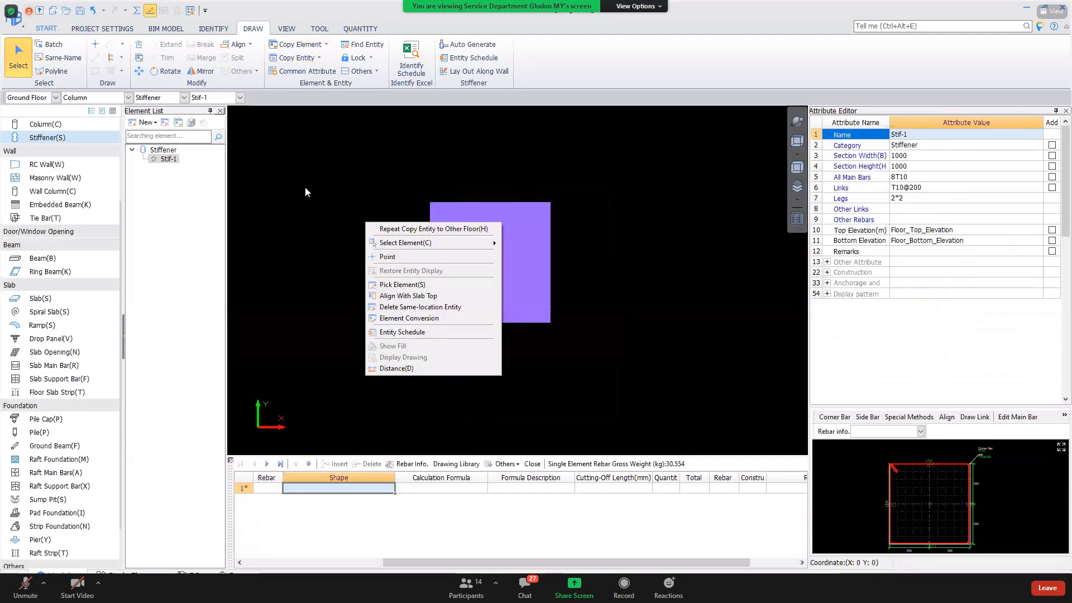
pyautogui.moveTo(310, 190); pyautogui.dragTo(241, 148)
# Switch to Floor 1 and set the copied stiffener's section width and section height to 500 mm.
pyautogui.click(48, 99)
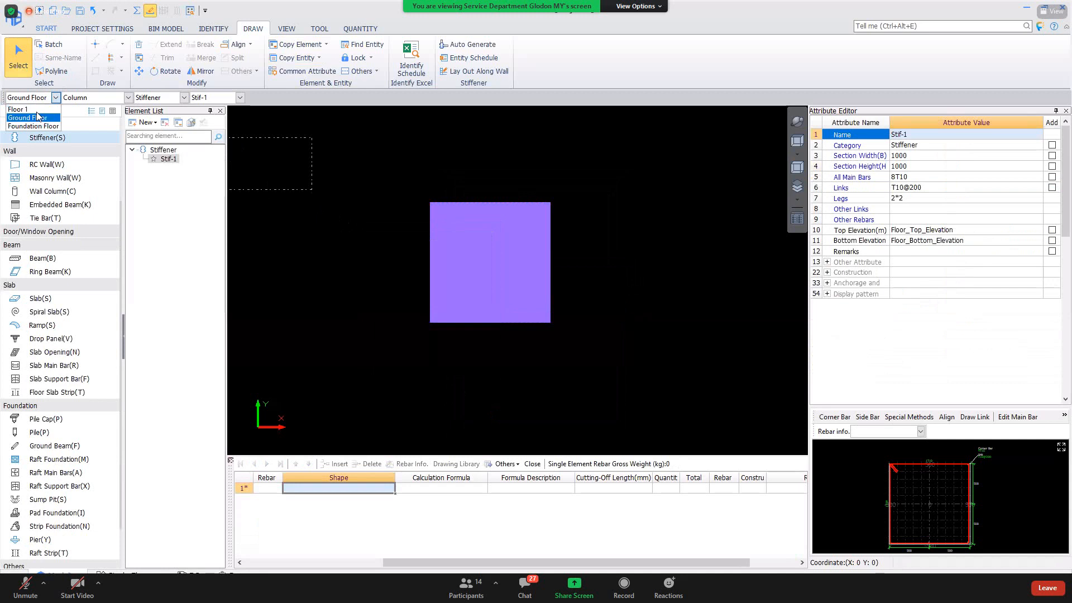
pyautogui.click(28, 114)
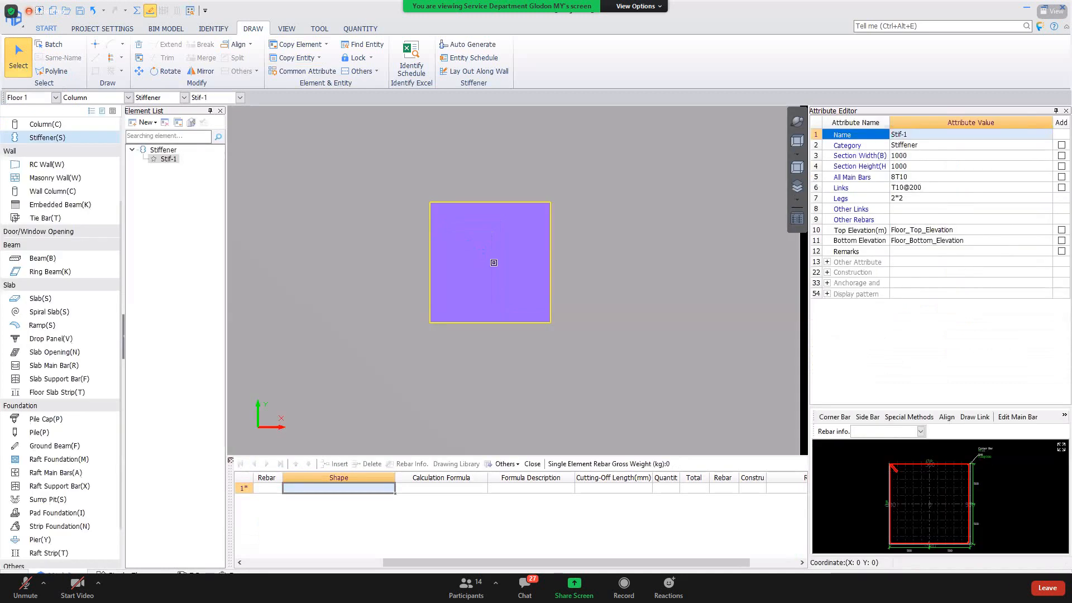
pyautogui.click(798, 202)
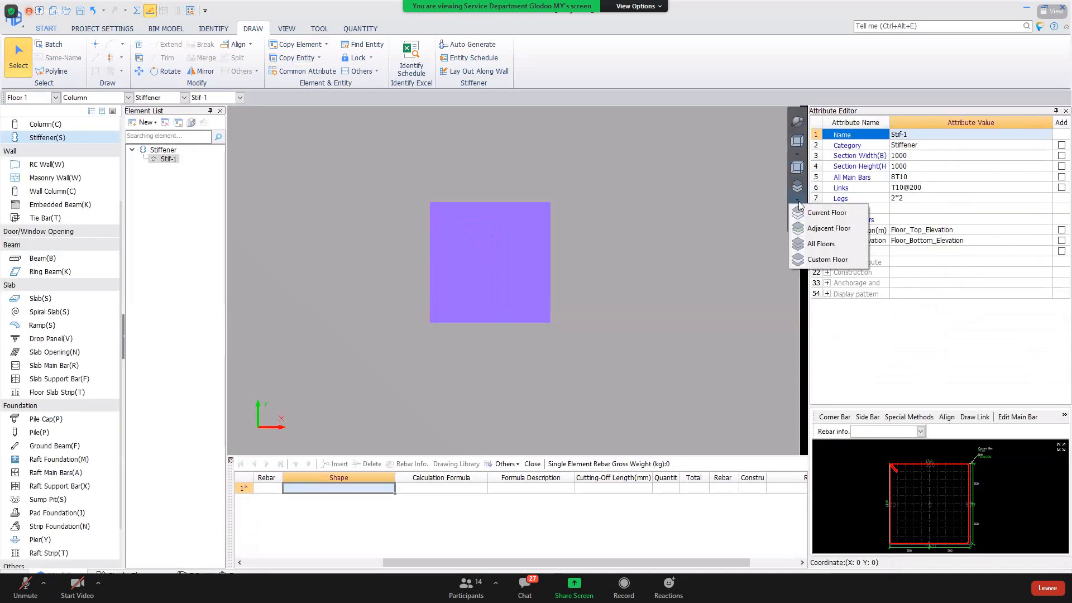
pyautogui.click(488, 237)
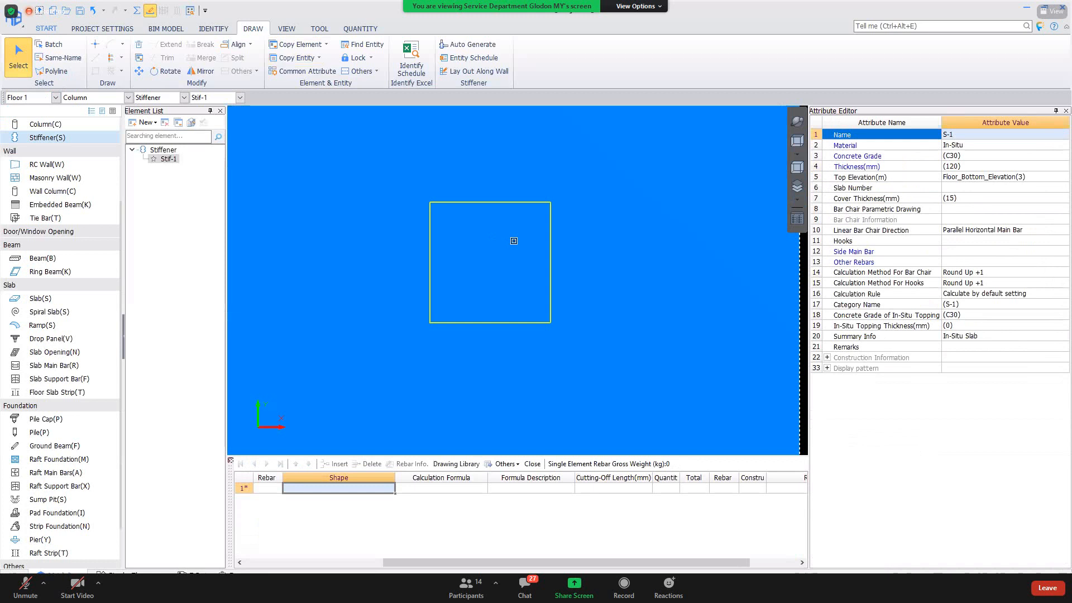
pyautogui.click(513, 241)
pyautogui.click(972, 157)
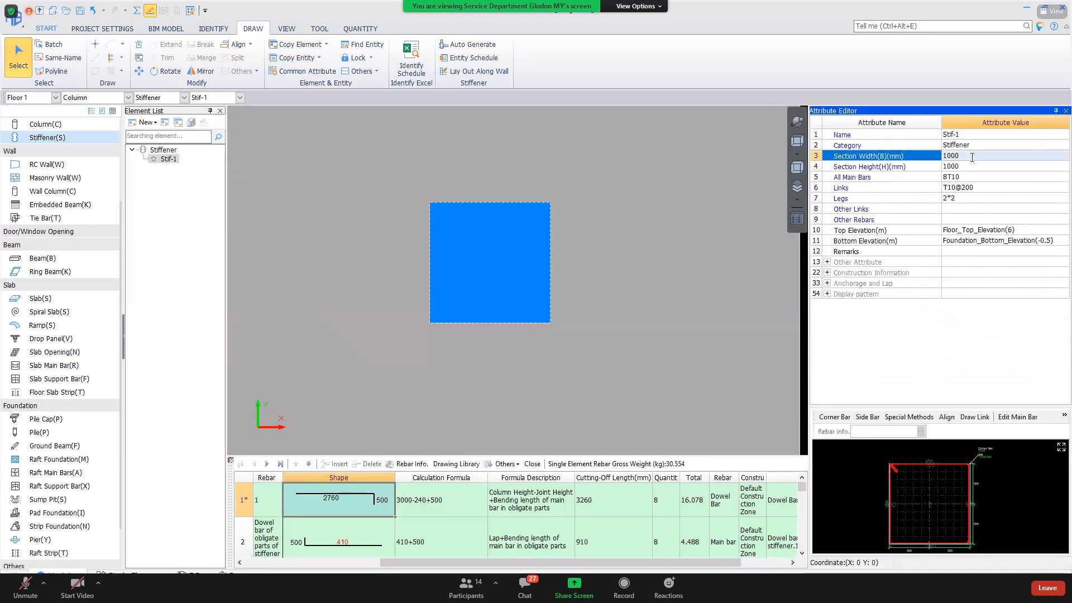
pyautogui.click(965, 153)
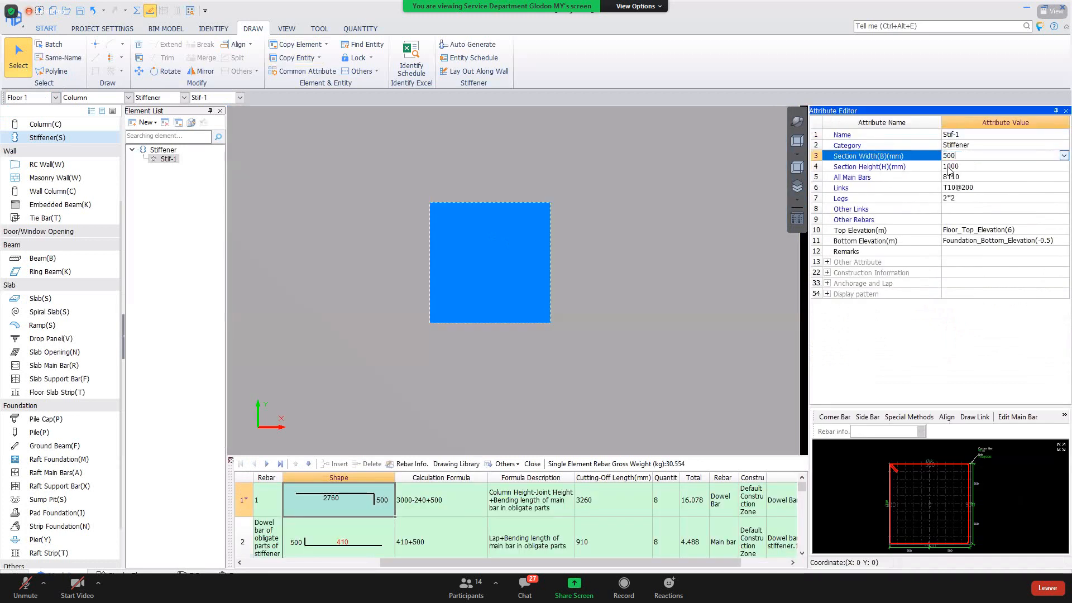
pyautogui.click(947, 171)
pyautogui.write('50')
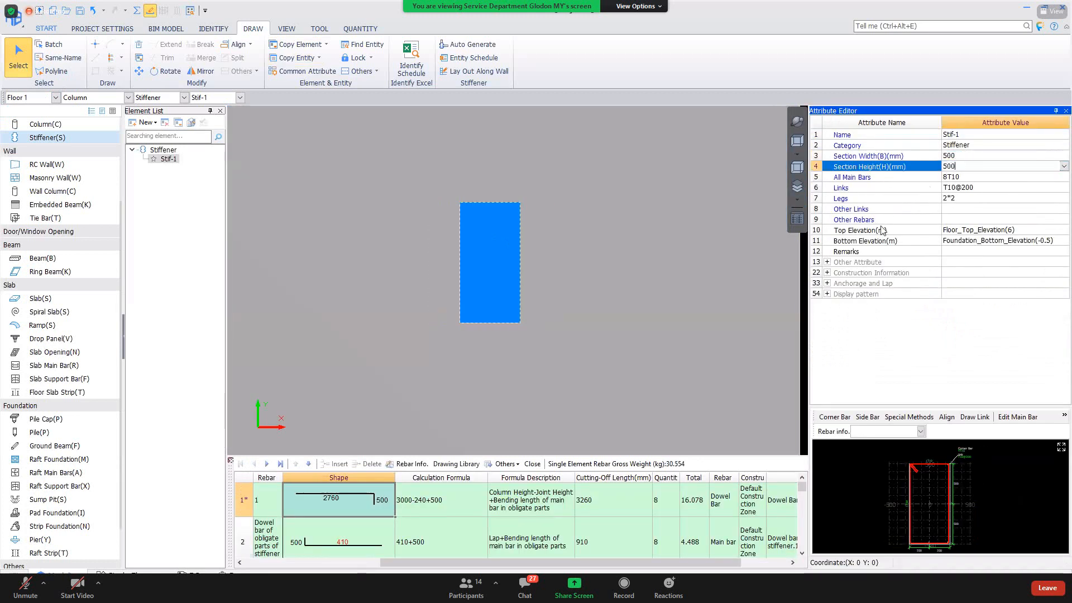
# Delete the slab around the Floor 1 stiffener and display all floors.
pyautogui.click(657, 261)
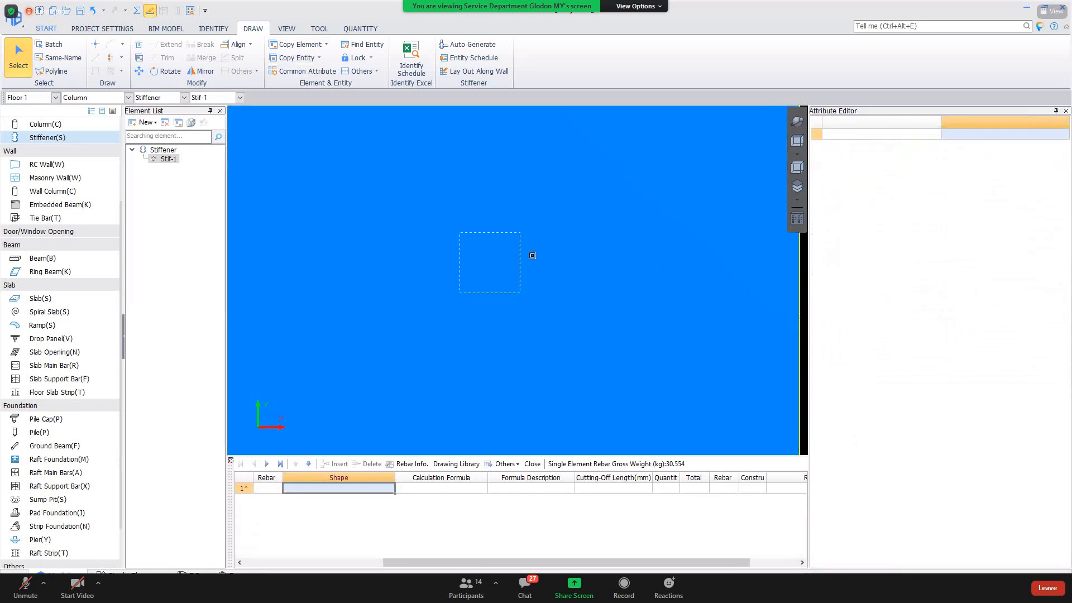
pyautogui.click(503, 261)
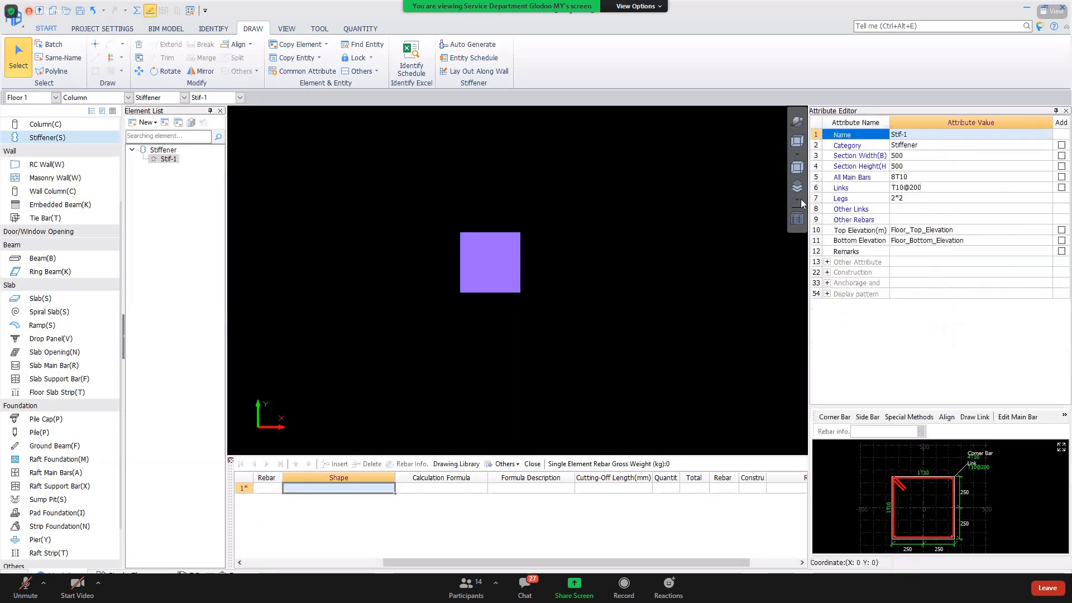
pyautogui.click(798, 201)
pyautogui.click(815, 247)
# Try to move the smaller Floor 1 stiffener so its upper-right corner meets the Ground Floor stiffener's upper-right corner.
pyautogui.keyDown('ctrl'); pyautogui.moveTo(505, 262); pyautogui.dragTo(505, 262); pyautogui.keyUp('ctrl')
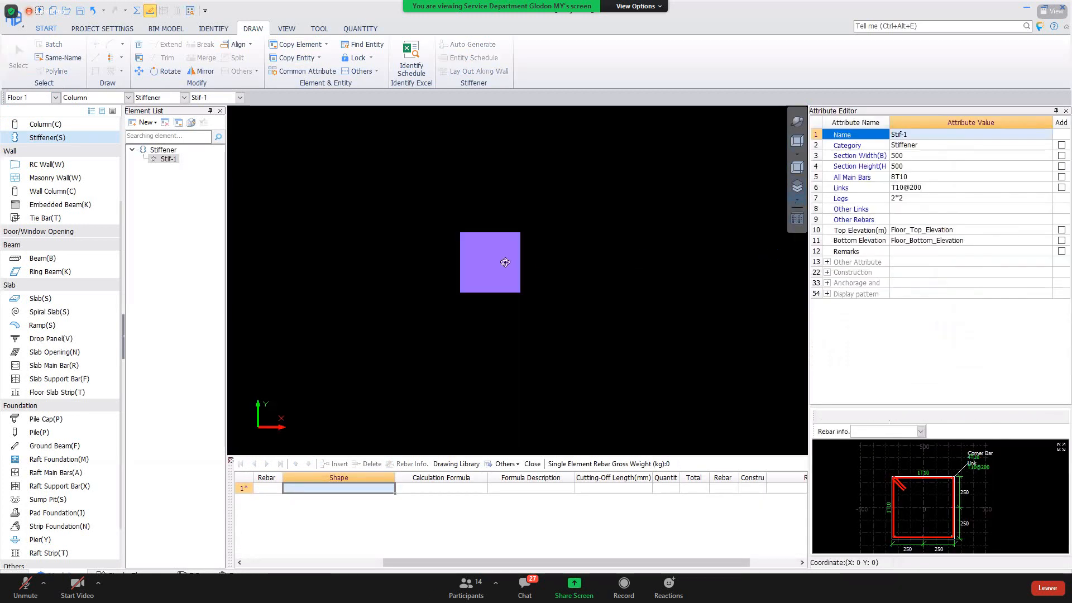
pyautogui.click(505, 262)
pyautogui.rightClick(496, 255)
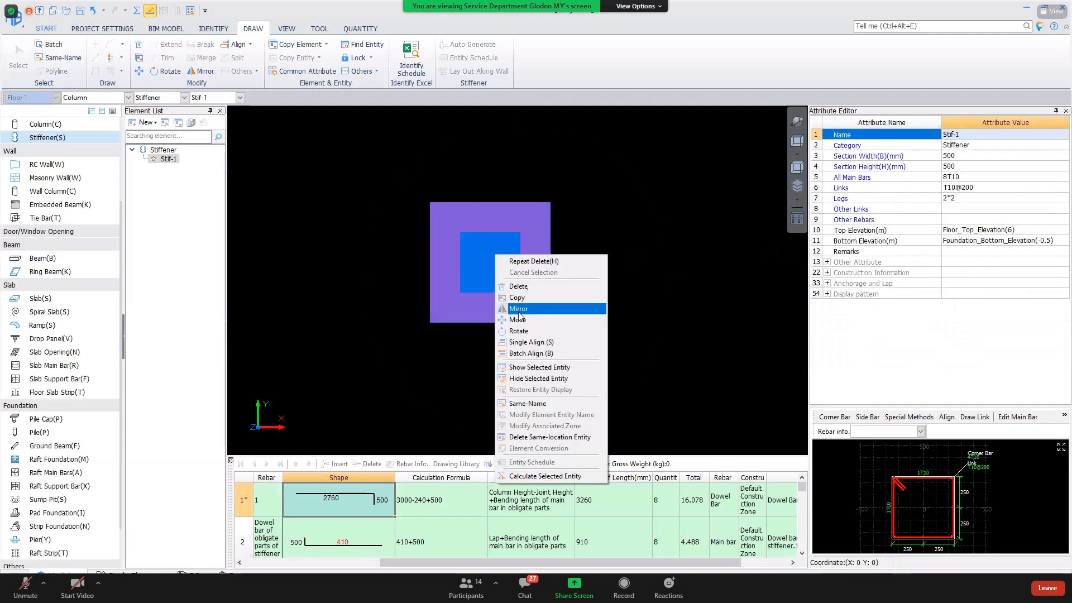
pyautogui.click(518, 319)
pyautogui.click(524, 227)
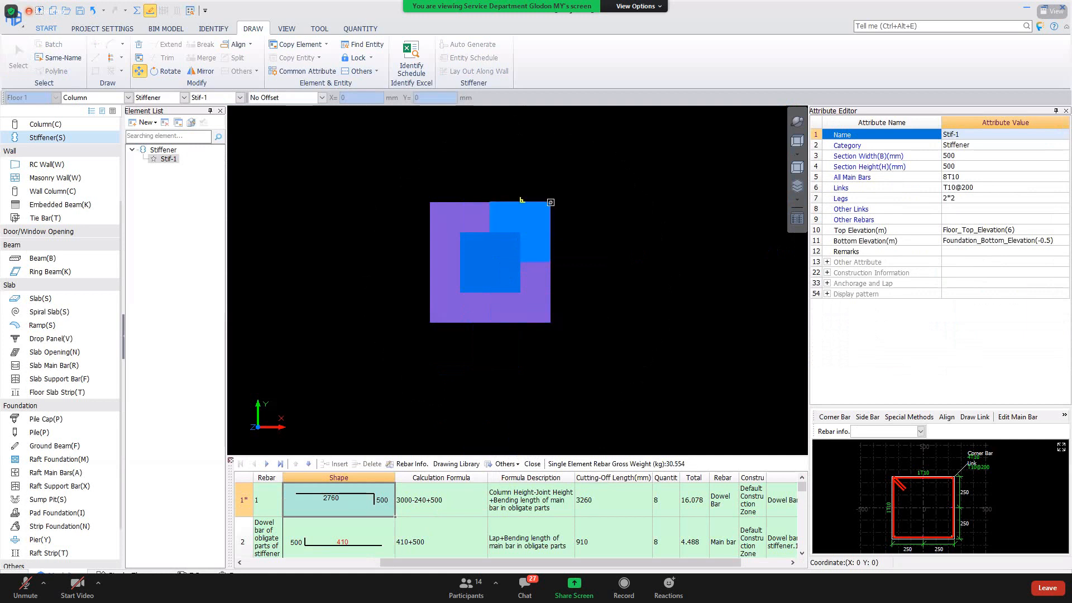
pyautogui.click(550, 202)
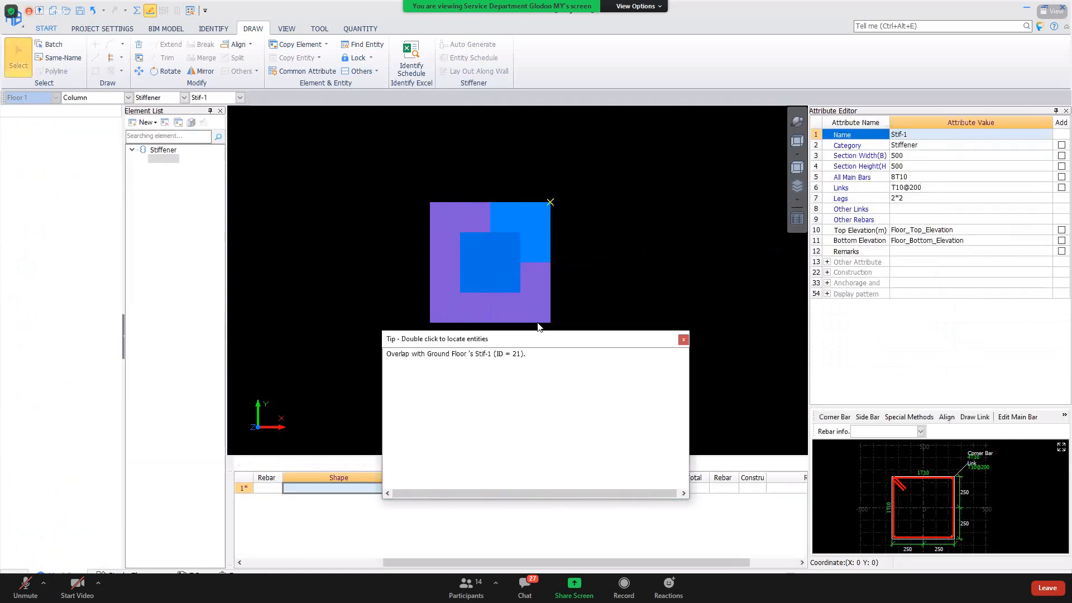
pyautogui.click(683, 339)
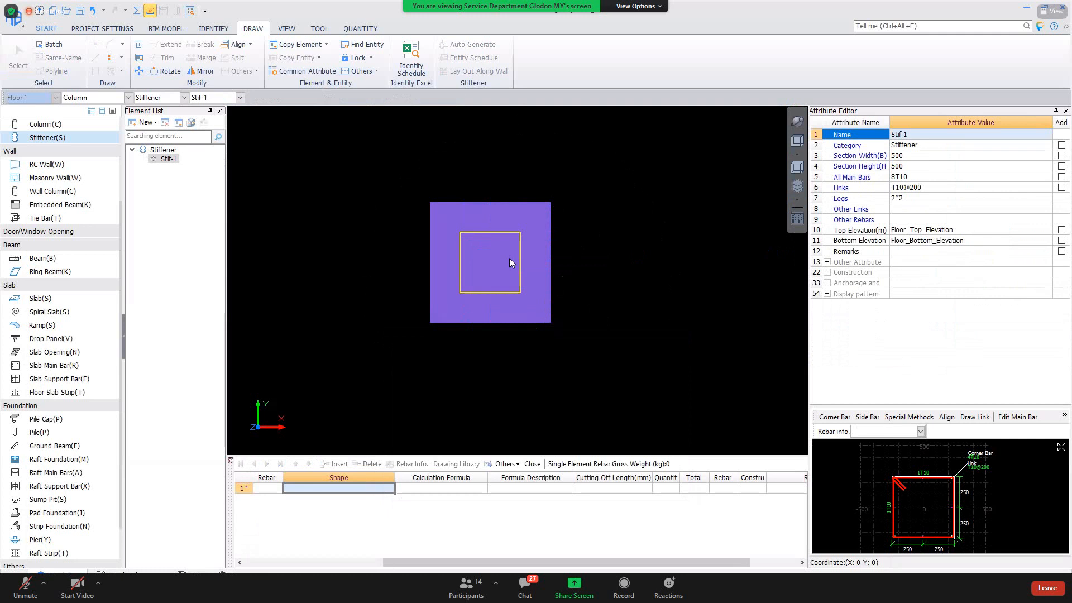
# Try the corner-to-corner move of the Floor 1 stiffener again and locate the overlapping Ground Floor stiffener from the tip.
pyautogui.click(509, 258)
pyautogui.rightClick(509, 257)
pyautogui.click(533, 324)
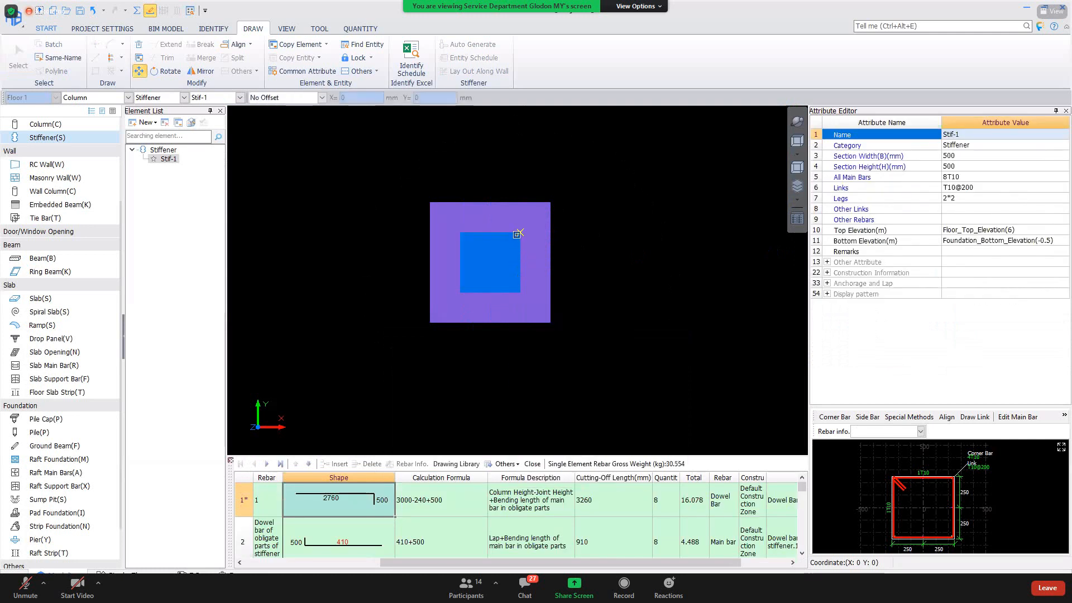
pyautogui.click(550, 203)
pyautogui.doubleClick(515, 353)
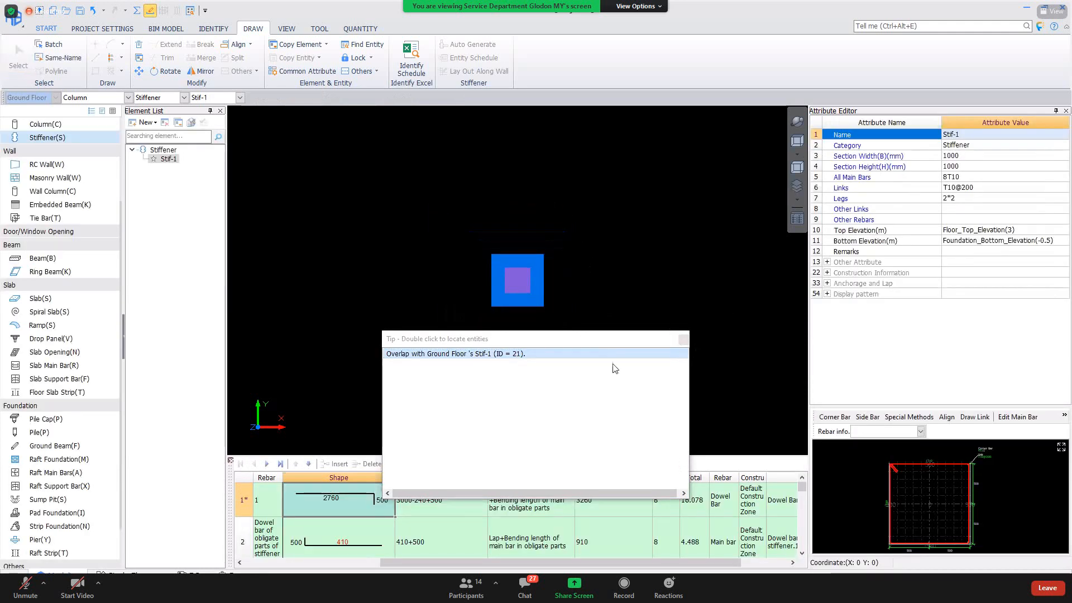
pyautogui.click(684, 339)
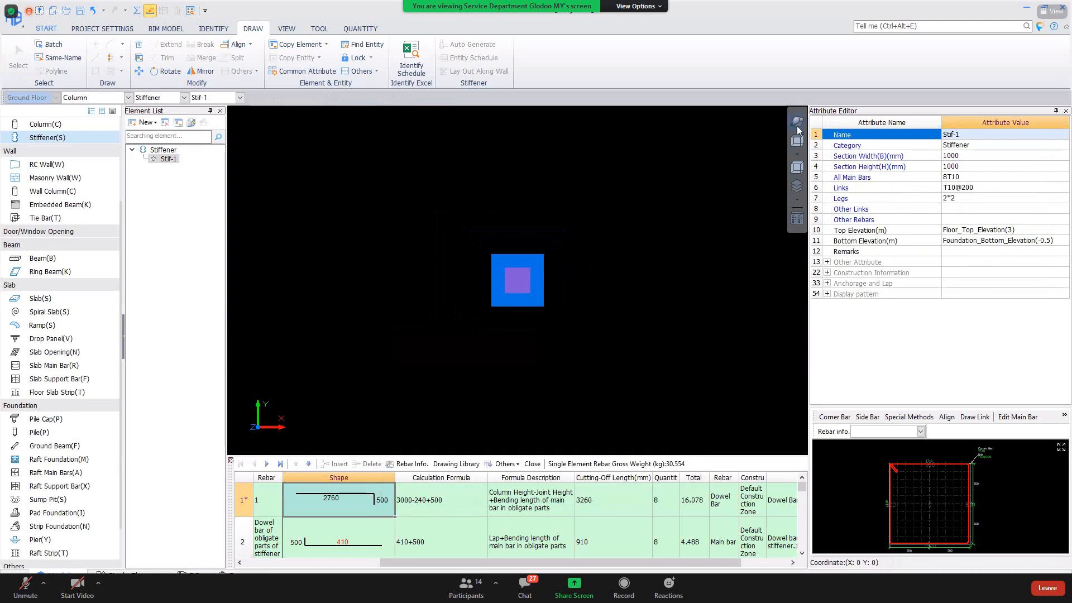
# In a 3D view, set the bottom elevation of the upper 500 mm stiffener to Floor_Bottom_Elevation.
pyautogui.click(798, 129)
pyautogui.moveTo(486, 365); pyautogui.dragTo(479, 149)
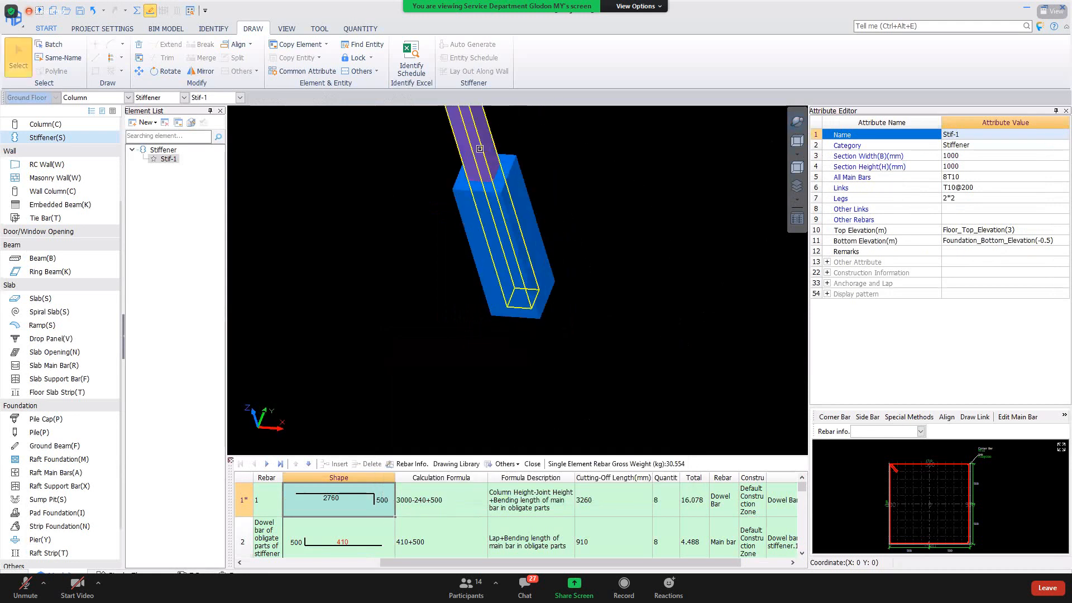
pyautogui.rightClick(480, 149)
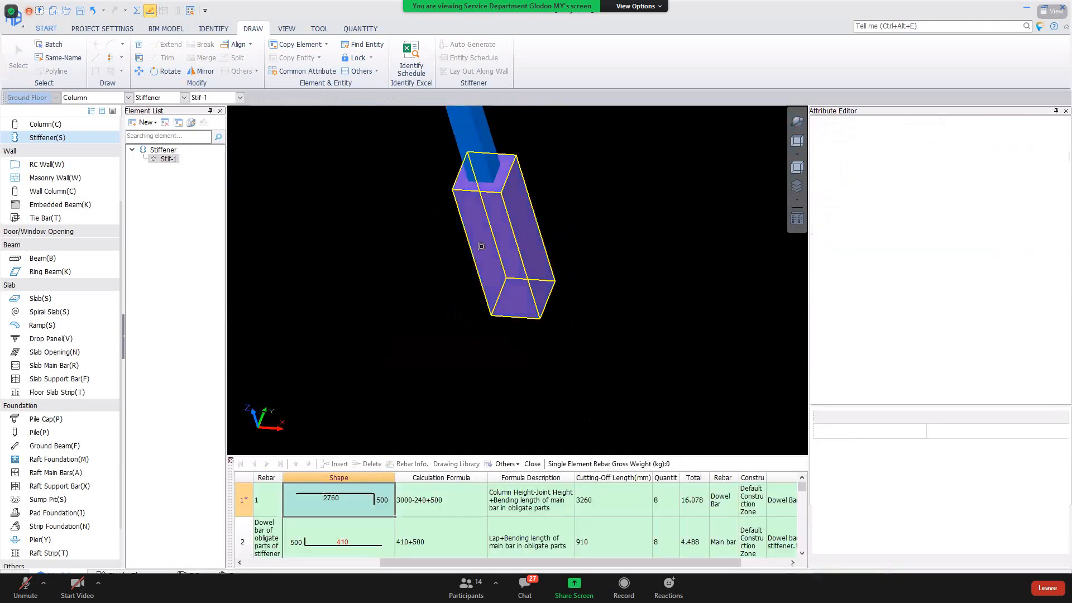
pyautogui.click(482, 246)
pyautogui.click(999, 241)
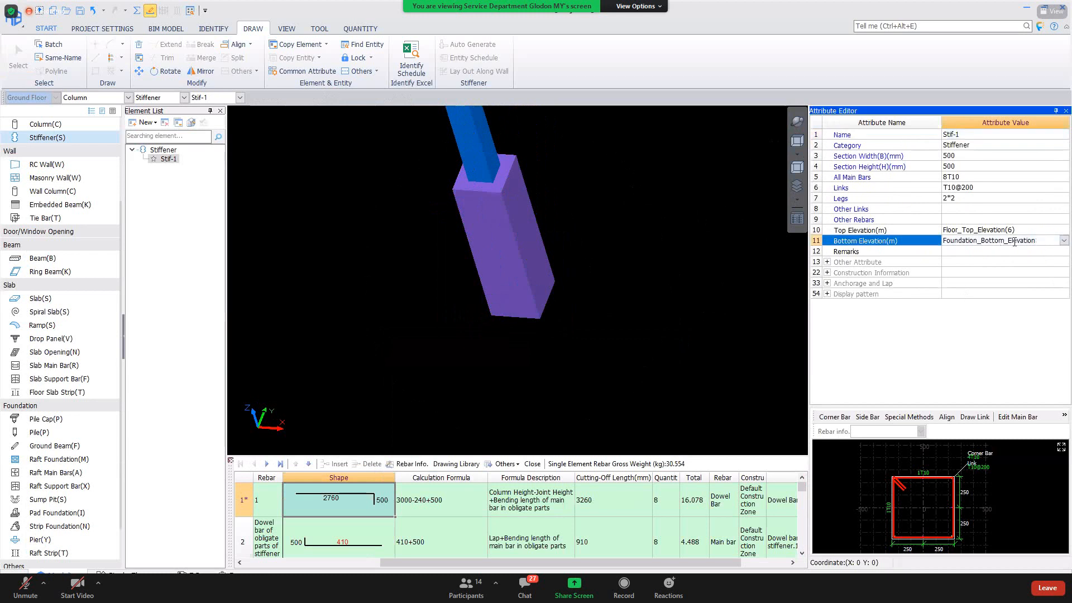
pyautogui.click(1065, 241)
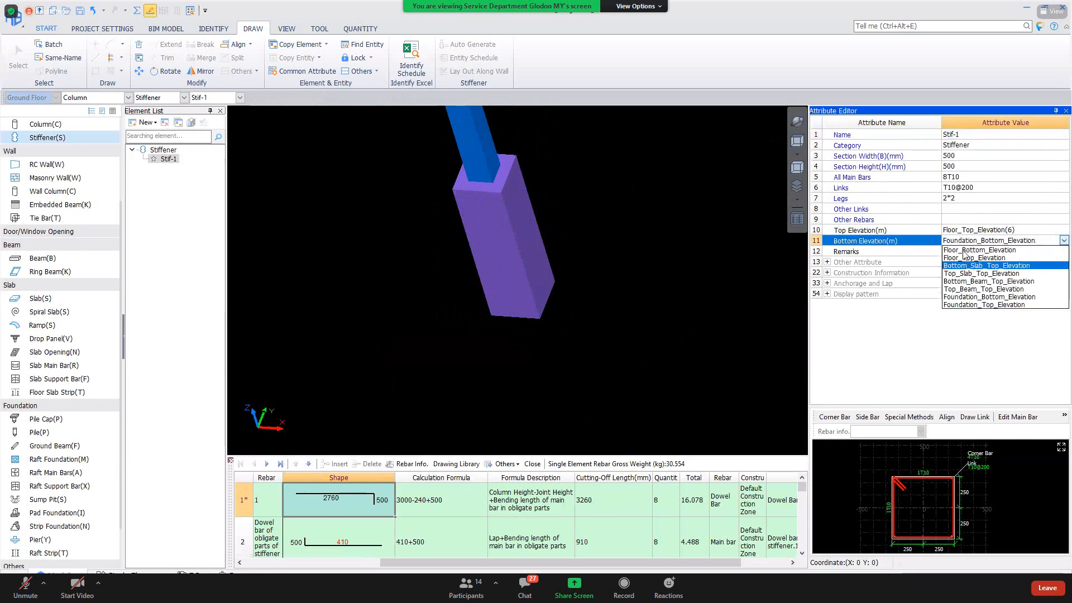
pyautogui.click(978, 250)
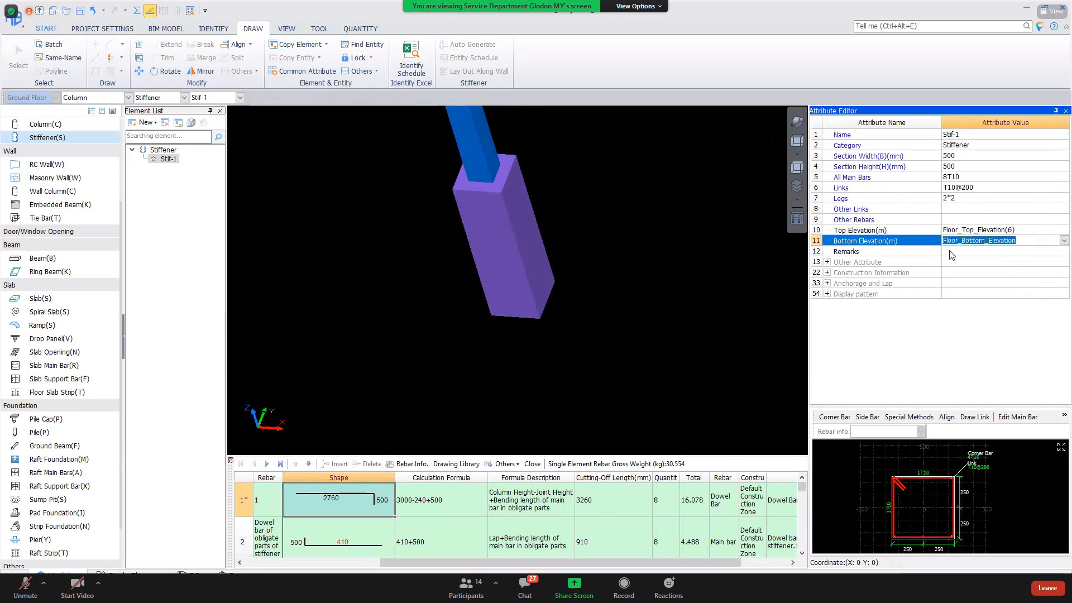
# Limit the display to the current floor and switch from the Ground Floor to Floor 1.
pyautogui.click(797, 142)
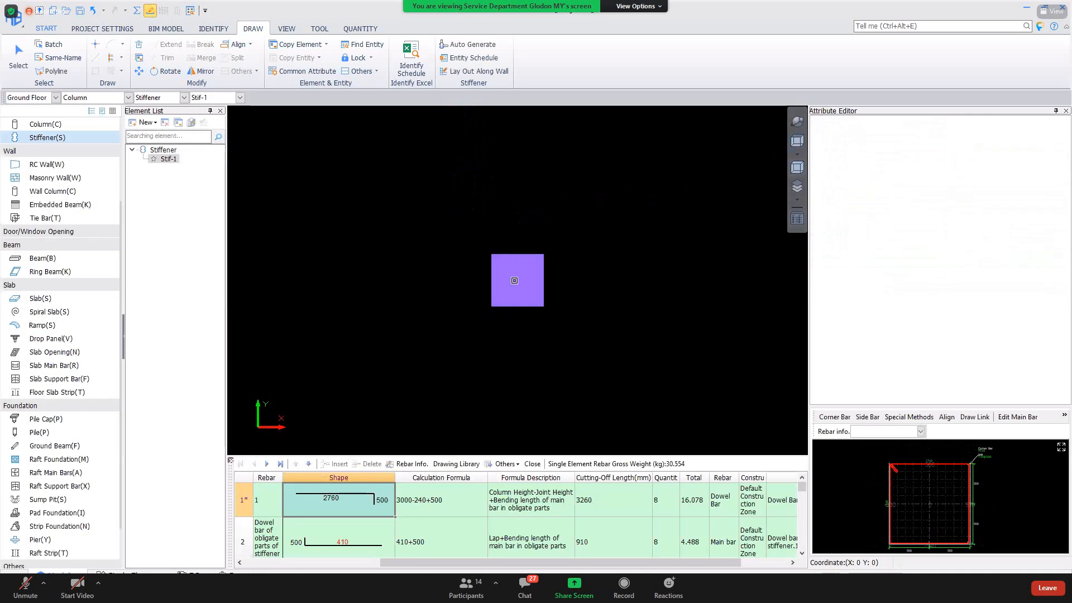
pyautogui.scroll(3, 512, 276)
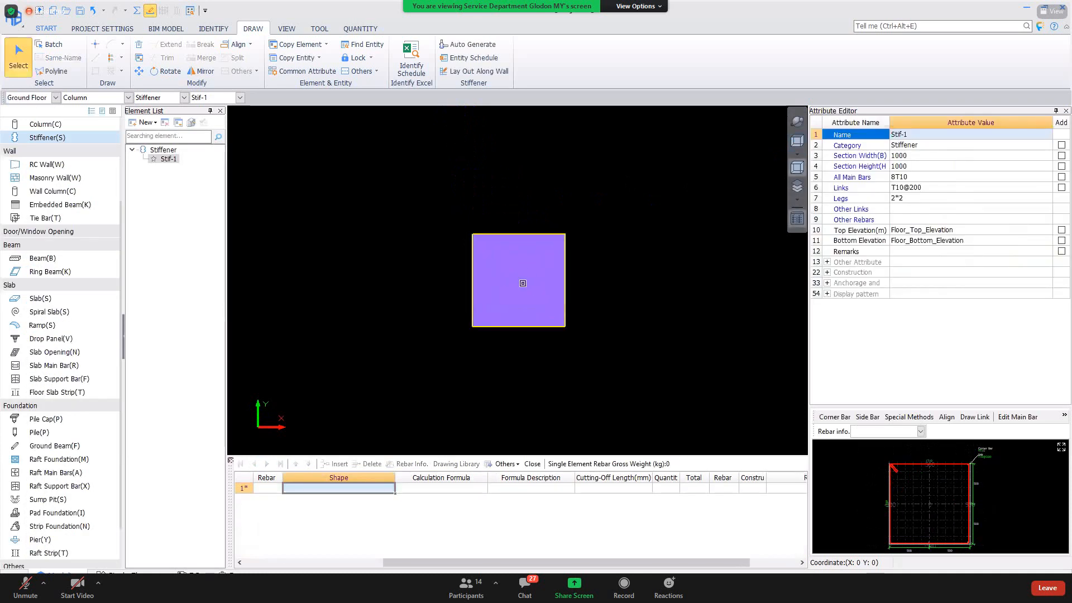
pyautogui.click(519, 277)
pyautogui.press('Escape')
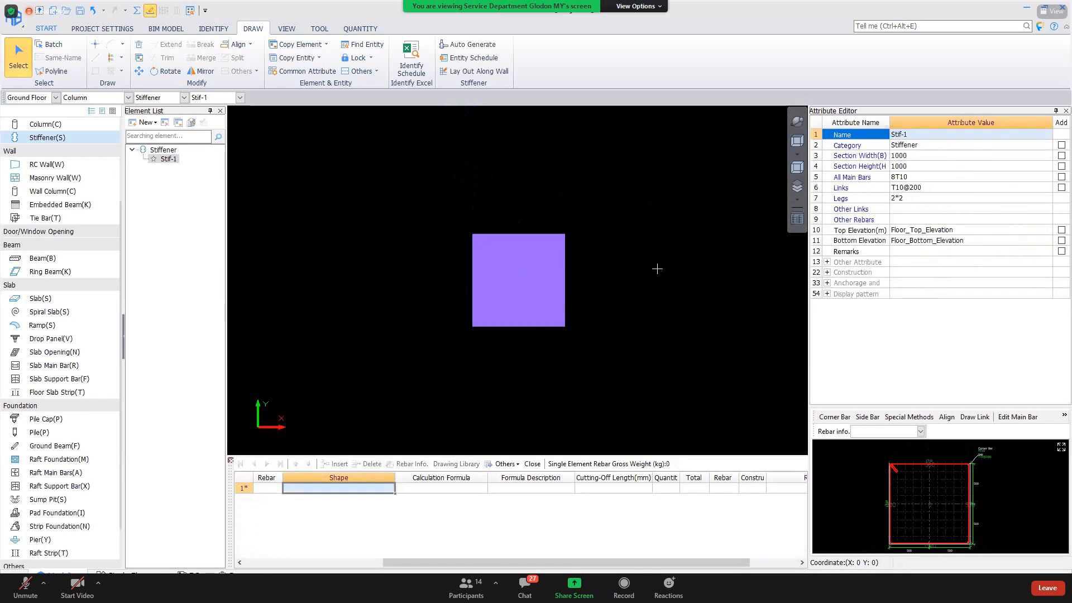
pyautogui.moveTo(586, 256); pyautogui.dragTo(569, 219)
pyautogui.click(56, 98)
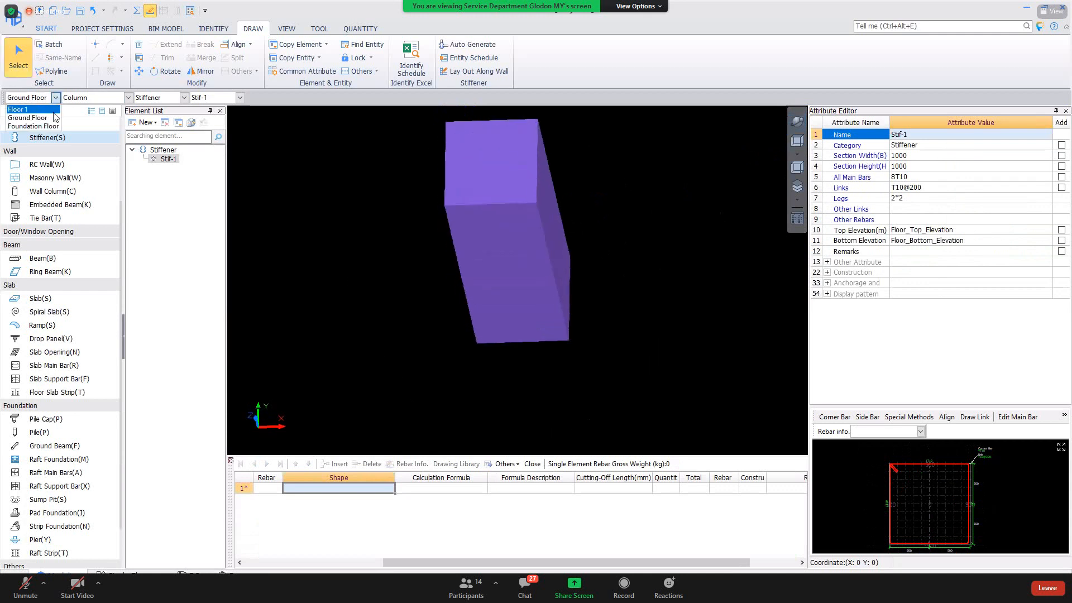
pyautogui.click(56, 114)
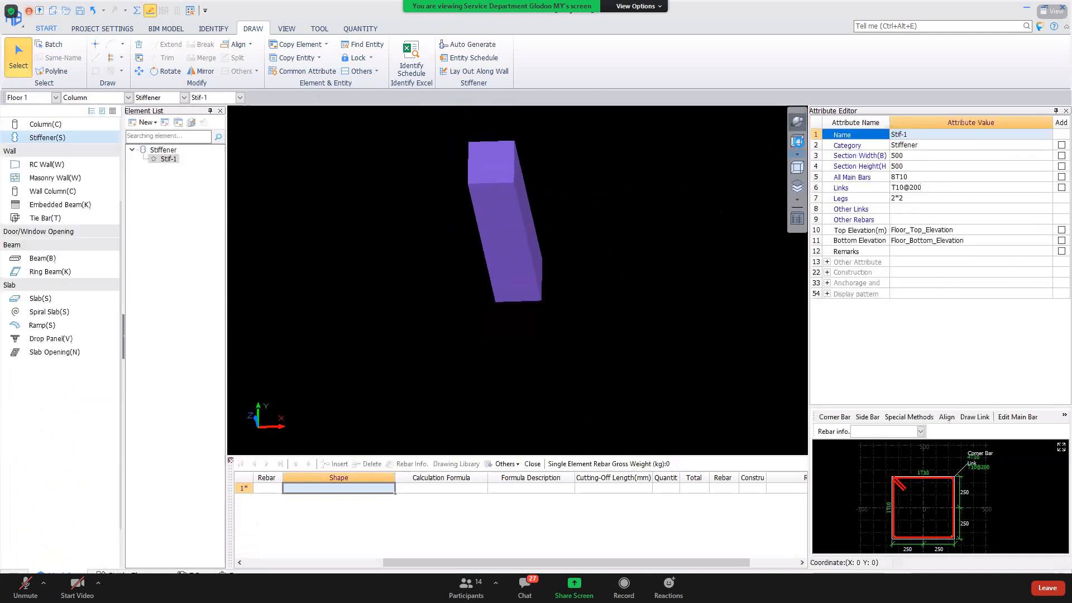
# With all floors displayed, move the Floor 1 stiffener so its upper-right corner aligns with the Ground Floor stiffener's upper-right corner.
pyautogui.rightClick(518, 280)
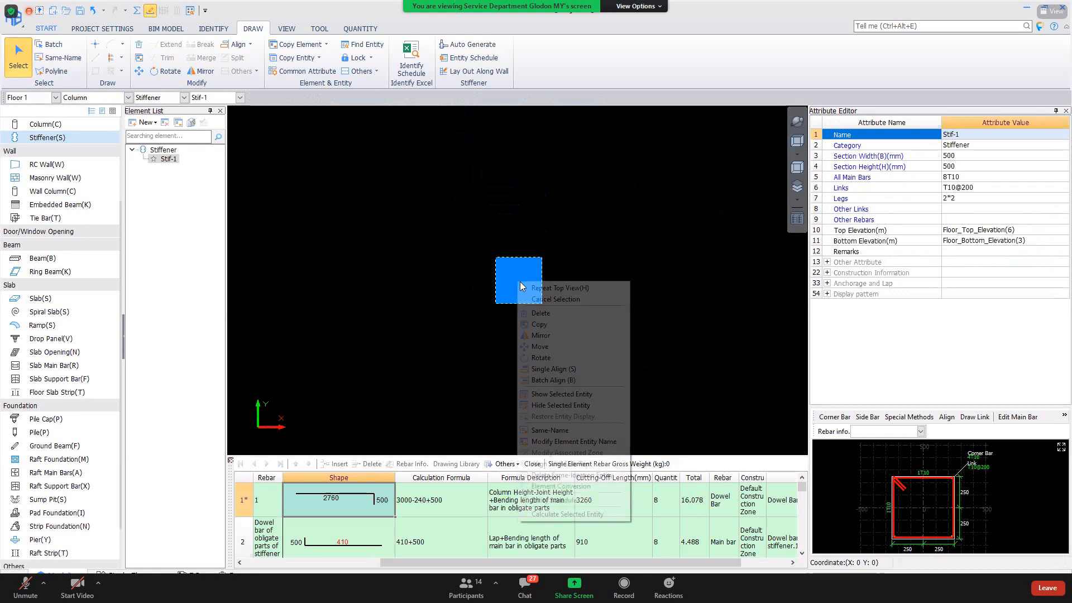
pyautogui.click(545, 347)
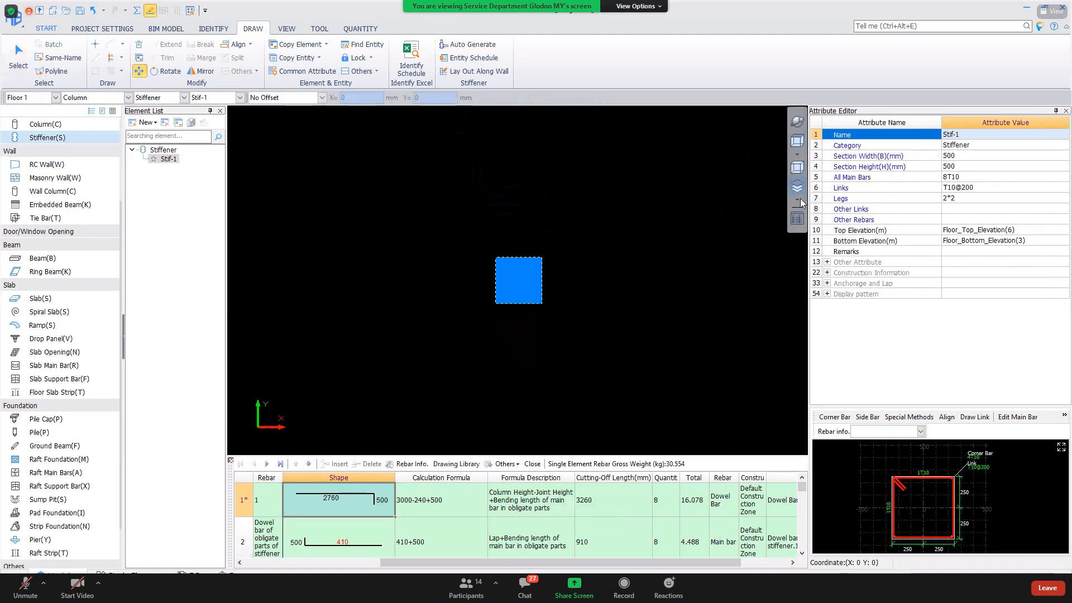
pyautogui.click(546, 266)
pyautogui.click(545, 264)
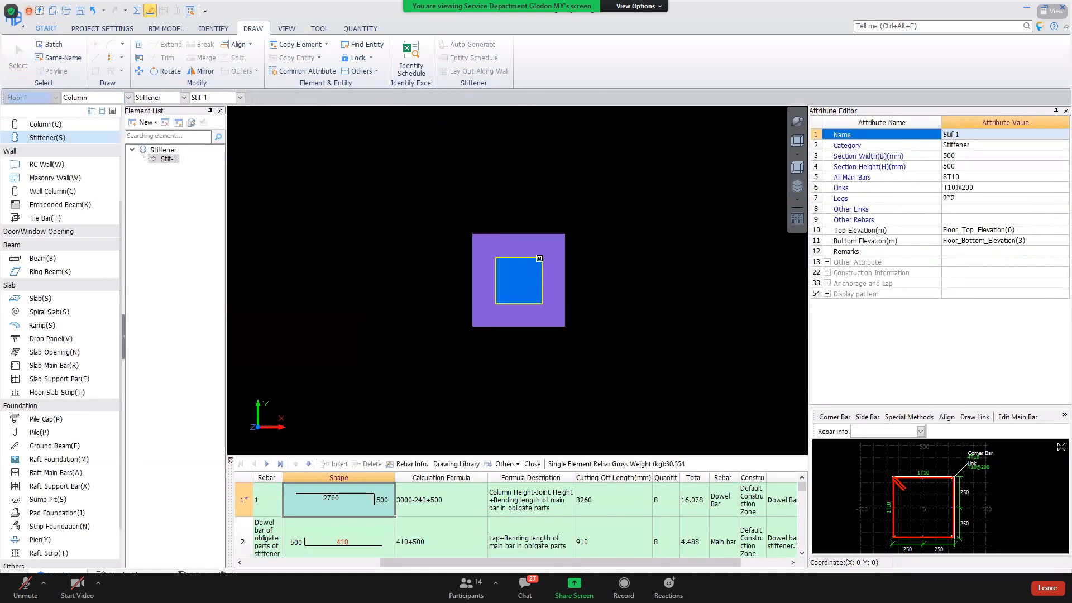
pyautogui.rightClick(540, 258)
pyautogui.click(545, 257)
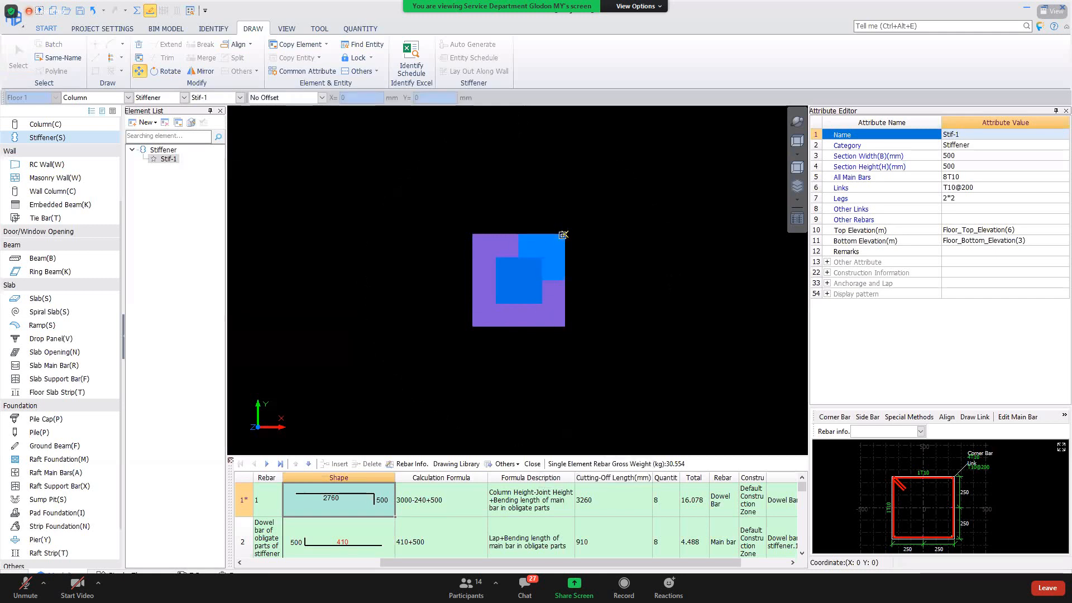
pyautogui.rightClick(638, 234)
# Select the Ground Floor and Floor 1 stiffeners in a 3D view and calculate the selected entities.
pyautogui.click(792, 127)
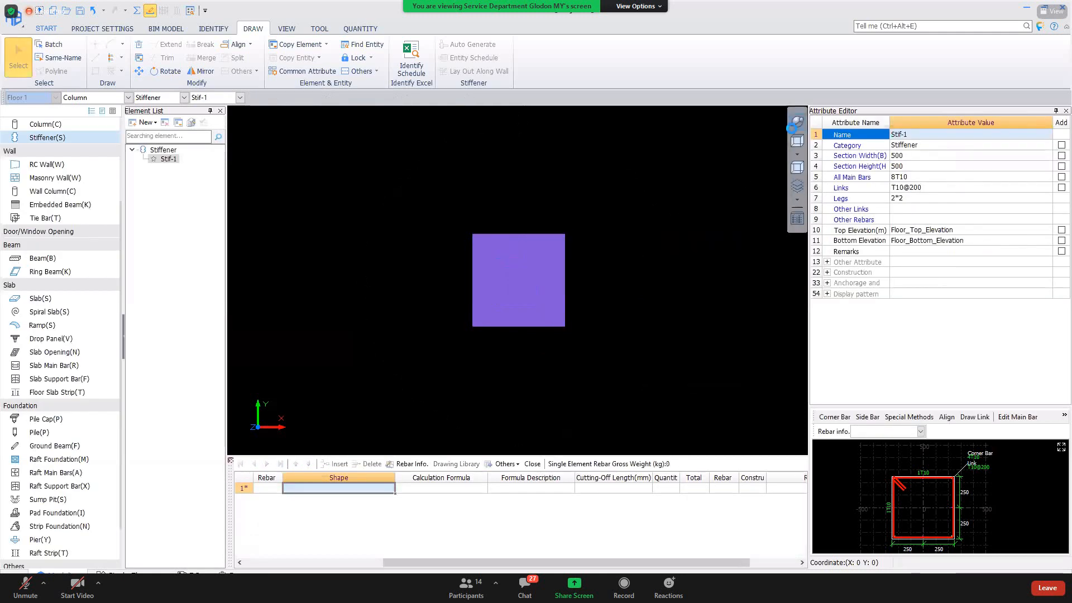
pyautogui.moveTo(598, 259); pyautogui.dragTo(486, 310)
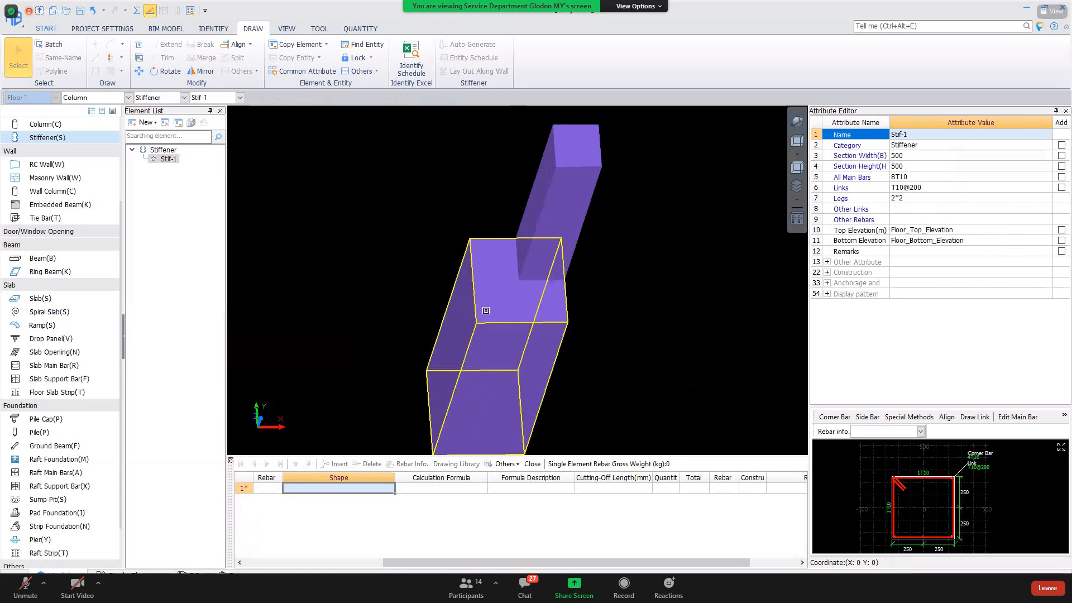
pyautogui.click(486, 310)
pyautogui.click(575, 208)
pyautogui.rightClick(576, 206)
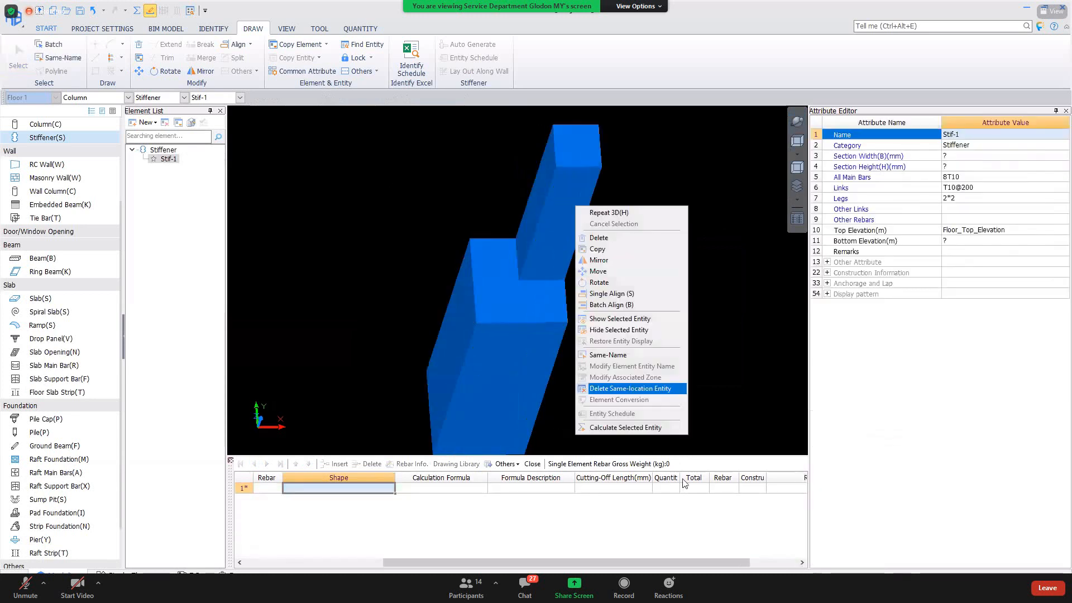
pyautogui.click(648, 427)
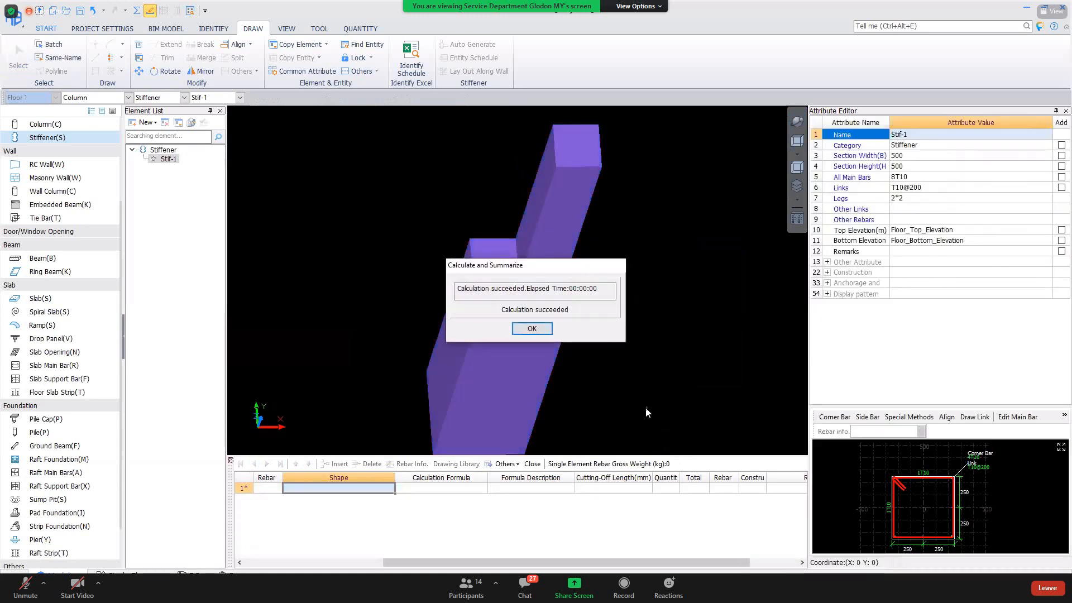
# Dismiss the calculation result and examine the Ground Floor stiffener's rebar shapes, calculation formulas and formula descriptions.
pyautogui.click(533, 330)
pyautogui.click(492, 346)
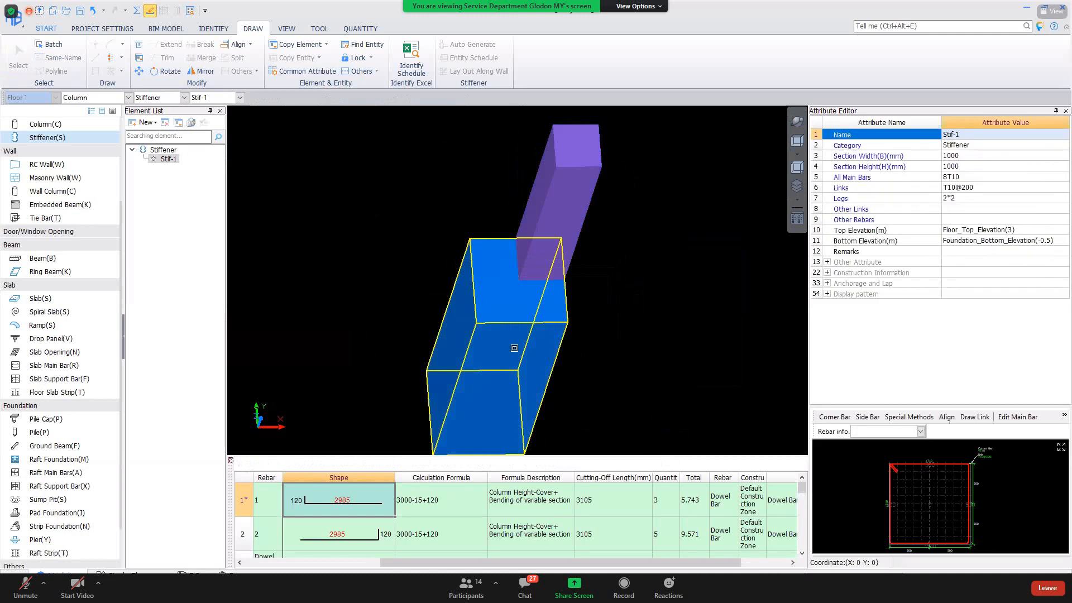
pyautogui.click(474, 512)
pyautogui.click(460, 531)
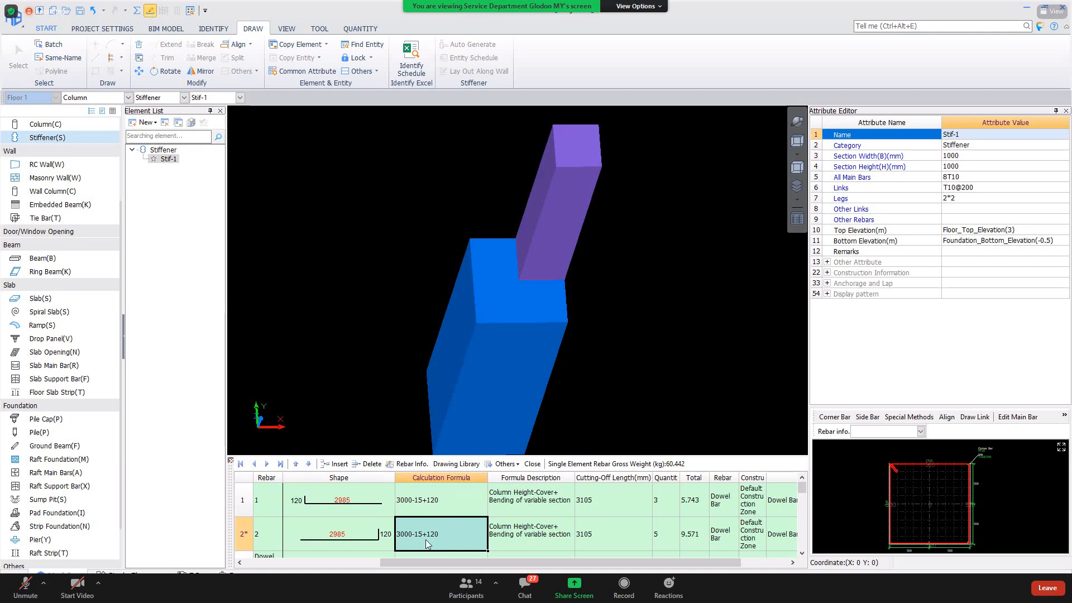
pyautogui.click(346, 509)
pyautogui.click(407, 538)
pyautogui.scroll(-2, 419, 528)
pyautogui.click(350, 524)
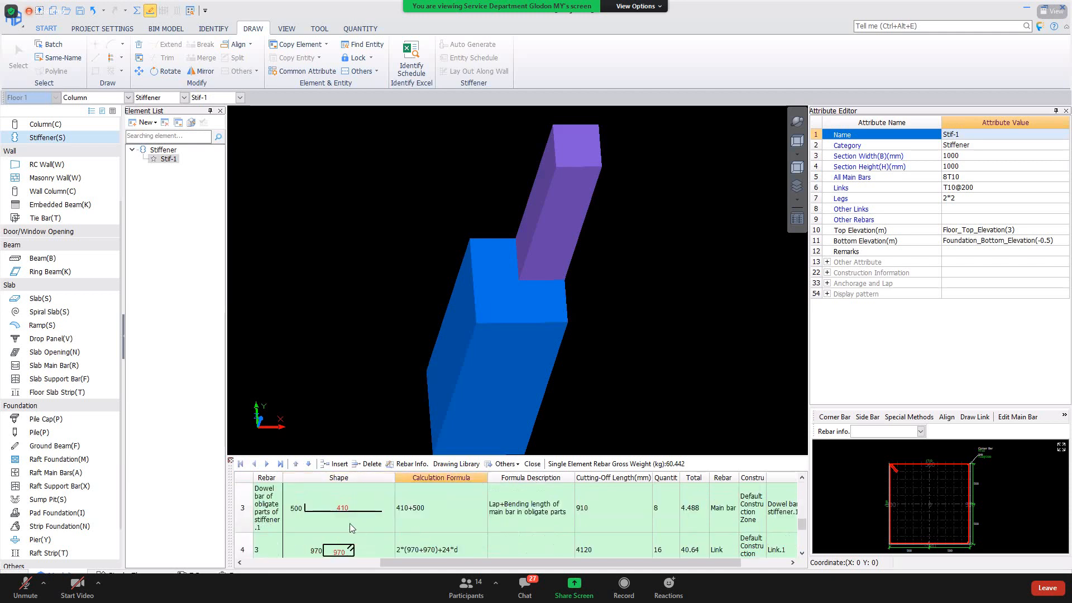
pyautogui.scroll(2, 347, 521)
# Select the Floor 1 stiffener in the 3D view and examine the shapes and formula descriptions of its main bars.
pyautogui.rightClick(542, 246)
pyautogui.click(498, 321)
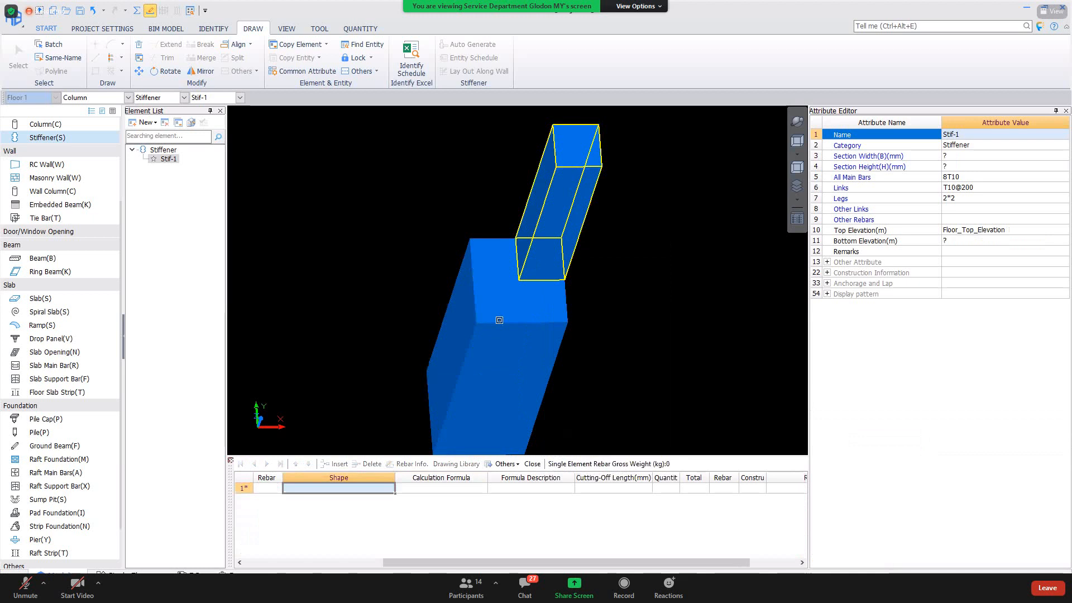
pyautogui.click(497, 321)
pyautogui.click(423, 544)
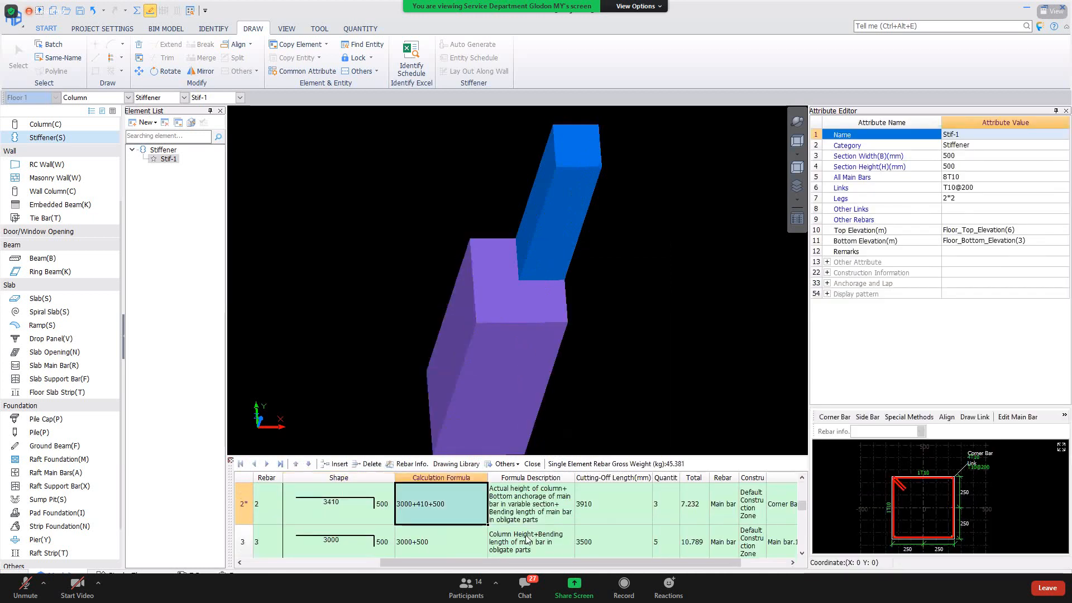
pyautogui.click(540, 506)
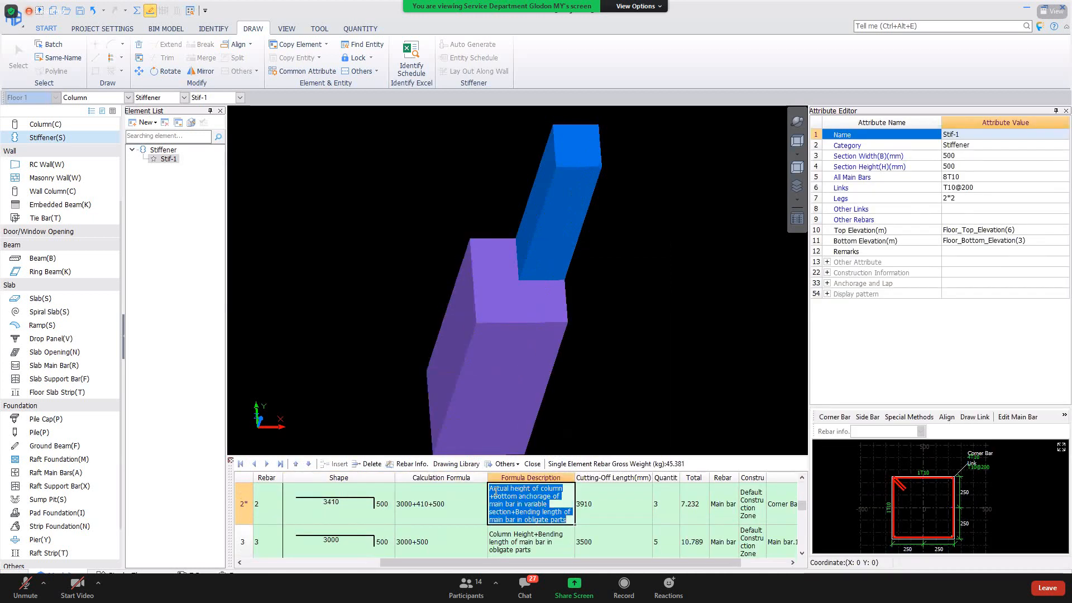
pyautogui.scroll(1, 503, 511)
pyautogui.scroll(-1, 513, 540)
pyautogui.moveTo(494, 497); pyautogui.dragTo(515, 511)
pyautogui.click(341, 501)
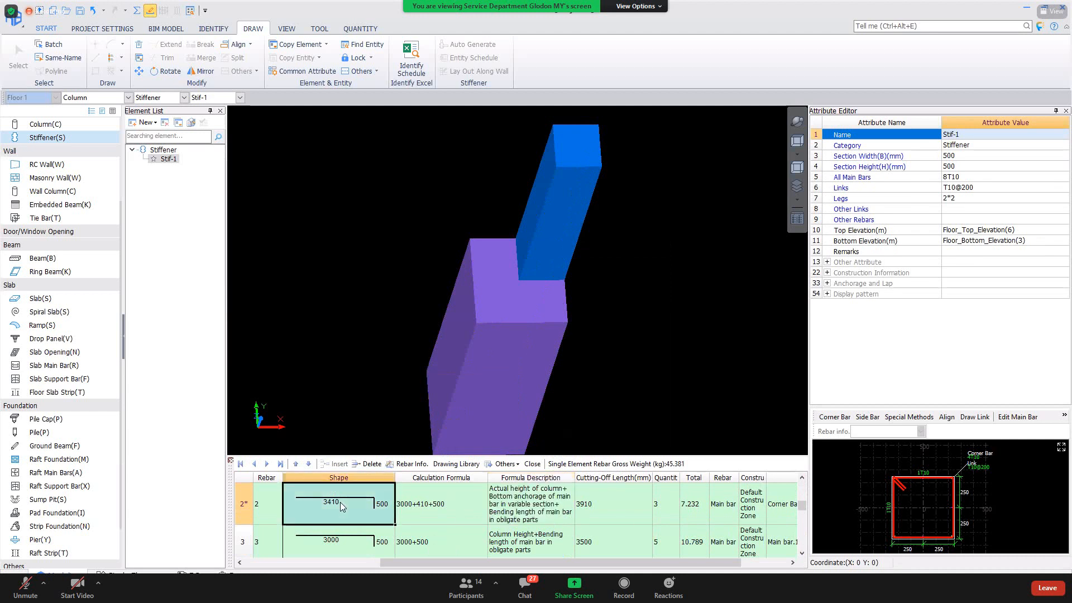
# Open the masonry structure calculation rules, collapse Ring Beam, and examine the top and bottom-on-concrete details of the masonry wall stiffener.
pyautogui.click(87, 28)
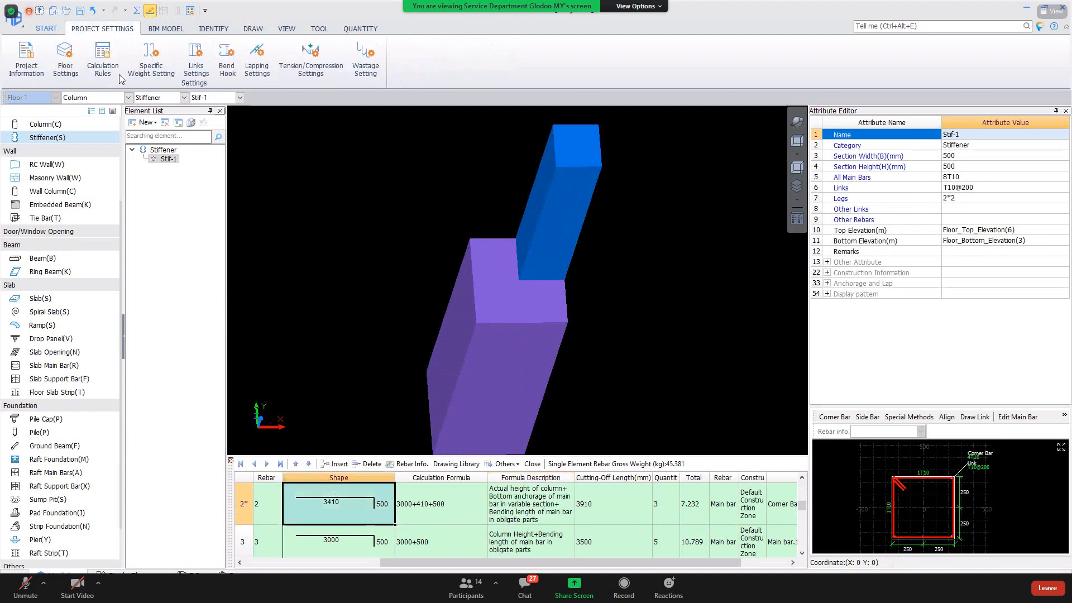
pyautogui.click(106, 48)
pyautogui.scroll(-10, 196, 374)
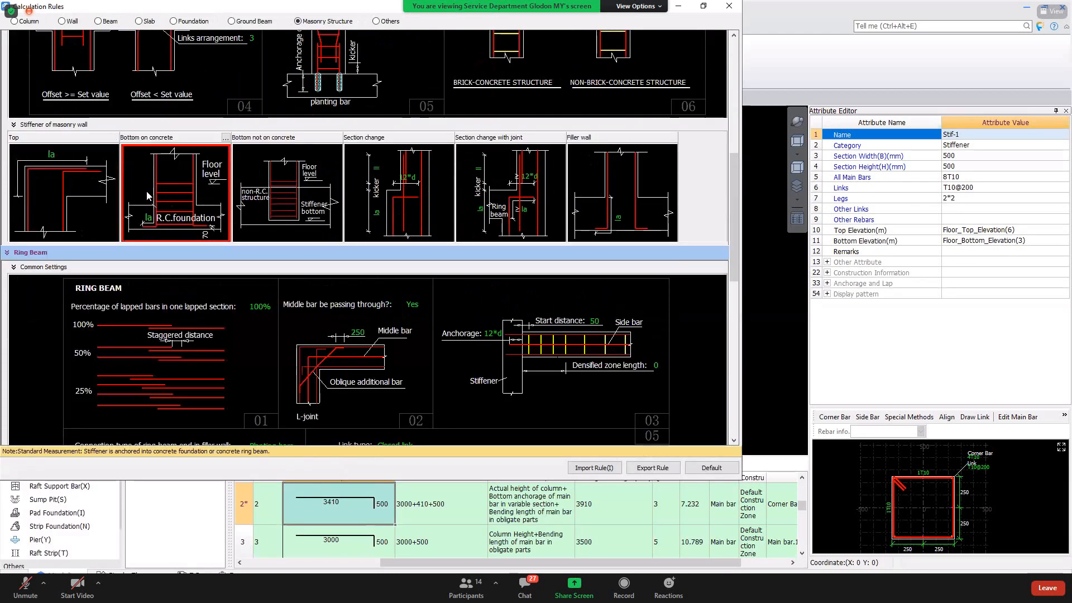
pyautogui.click(146, 213)
pyautogui.click(251, 267)
pyautogui.click(38, 254)
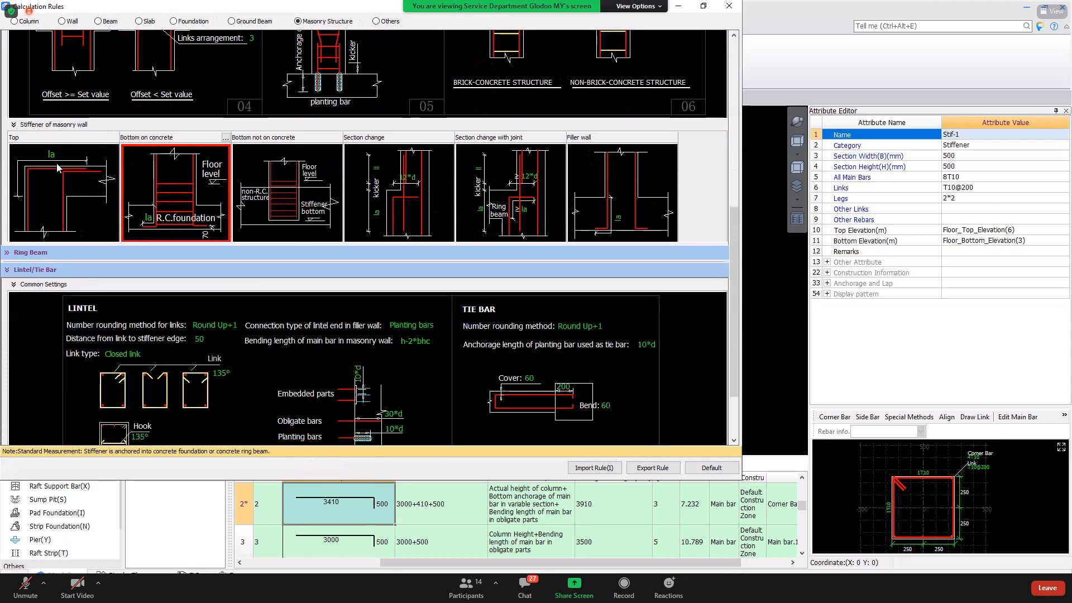
pyautogui.click(75, 153)
pyautogui.click(198, 167)
# Review the process options for the filler wall stiffener and its bending length rule, and close the calculation rules.
pyautogui.scroll(3, 385, 139)
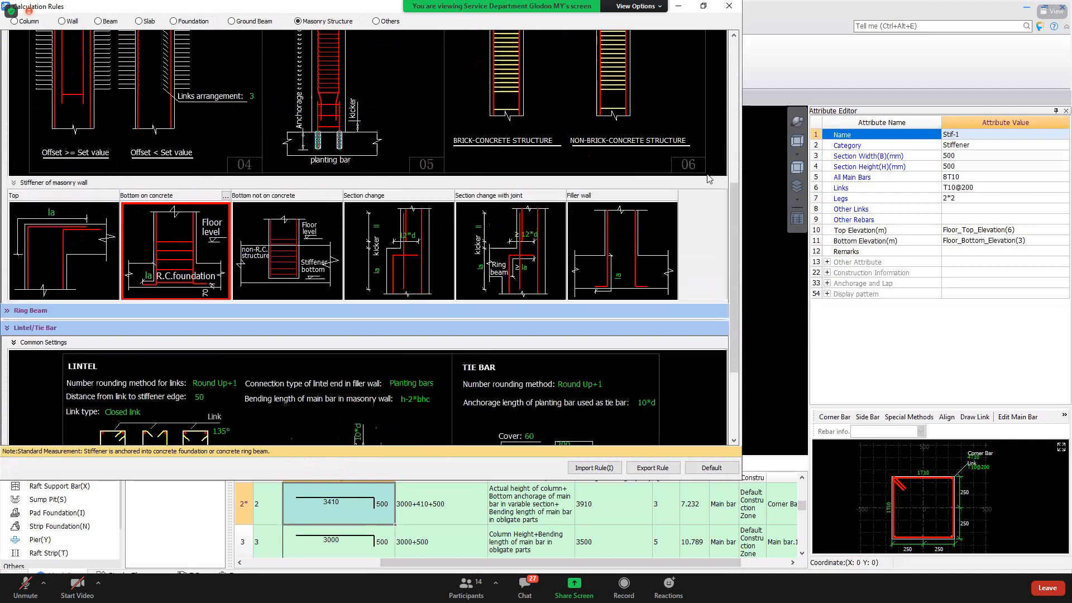
pyautogui.scroll(5, 387, 139)
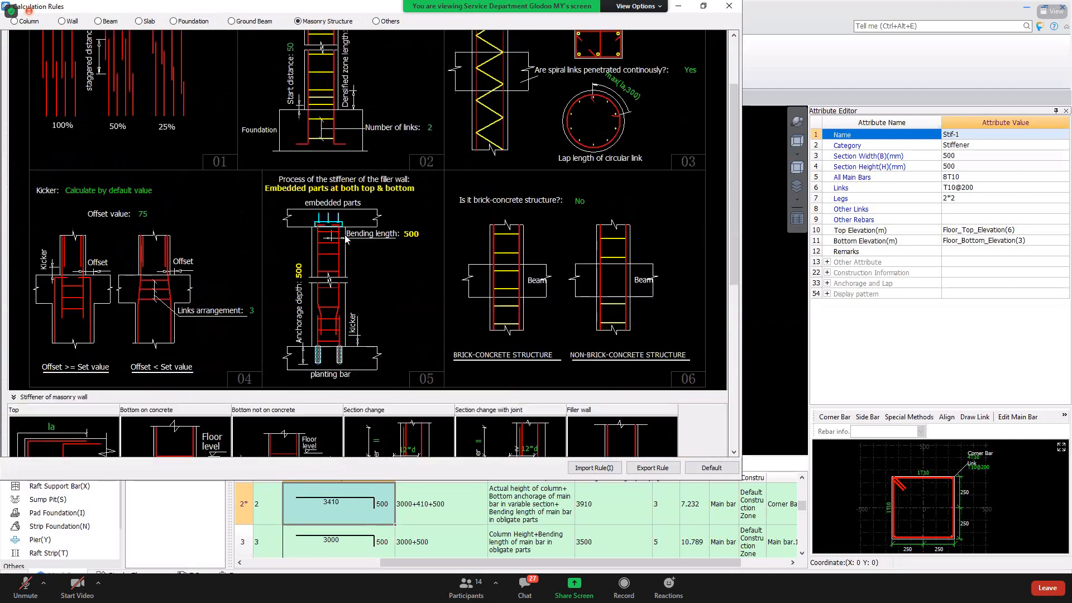
pyautogui.click(344, 189)
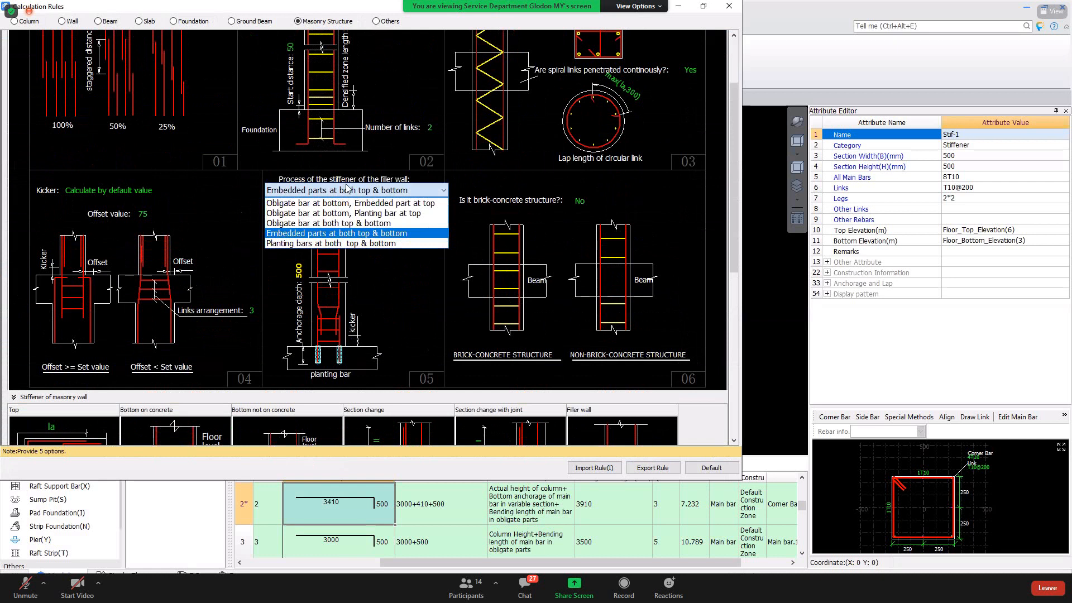
pyautogui.click(347, 189)
pyautogui.scroll(-3, 414, 278)
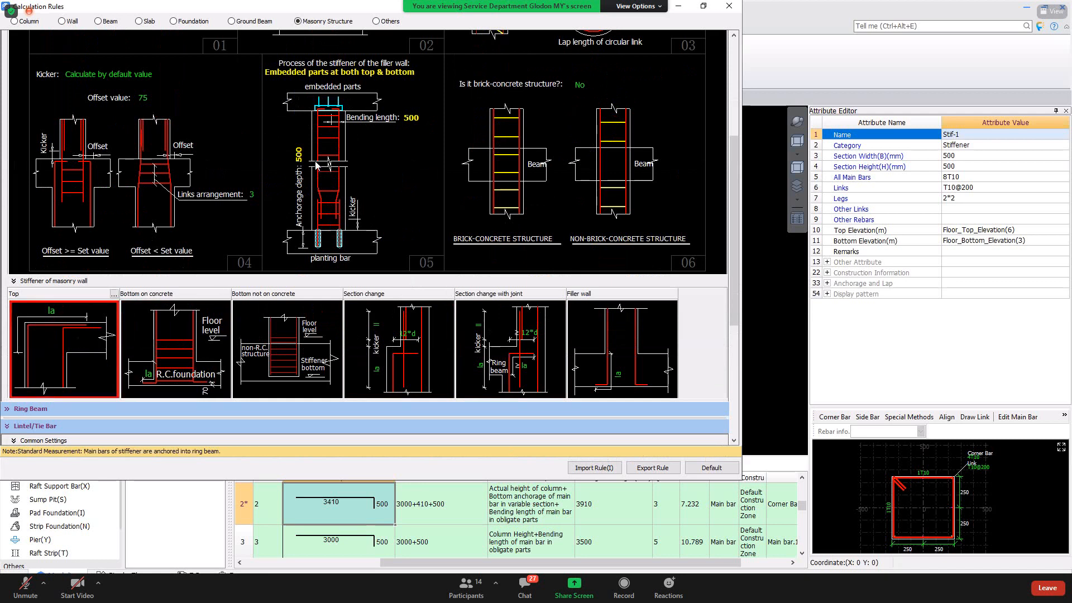
pyautogui.click(728, 8)
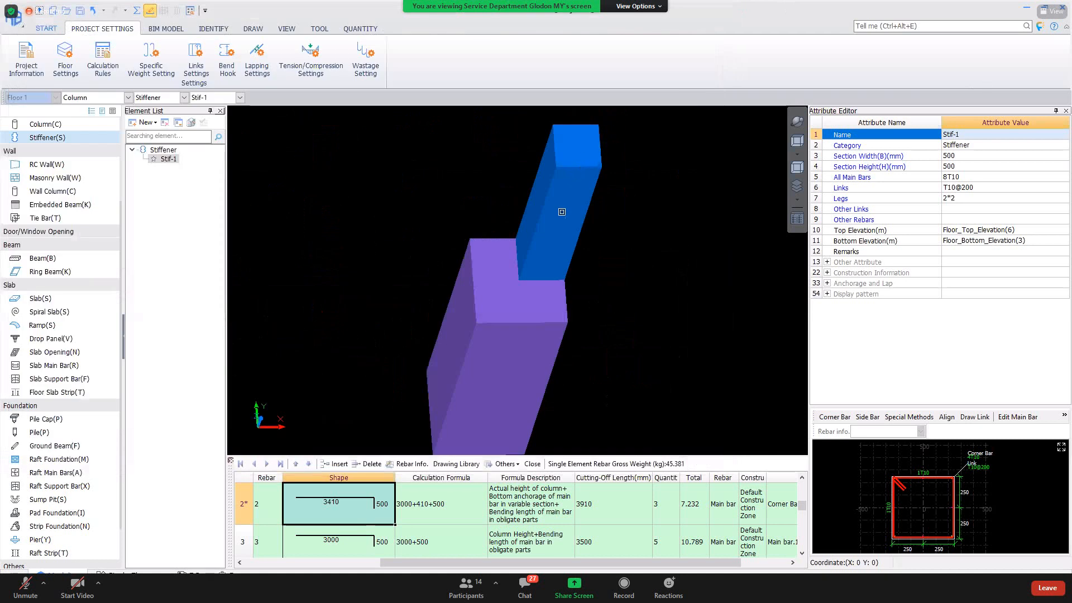
pyautogui.click(560, 218)
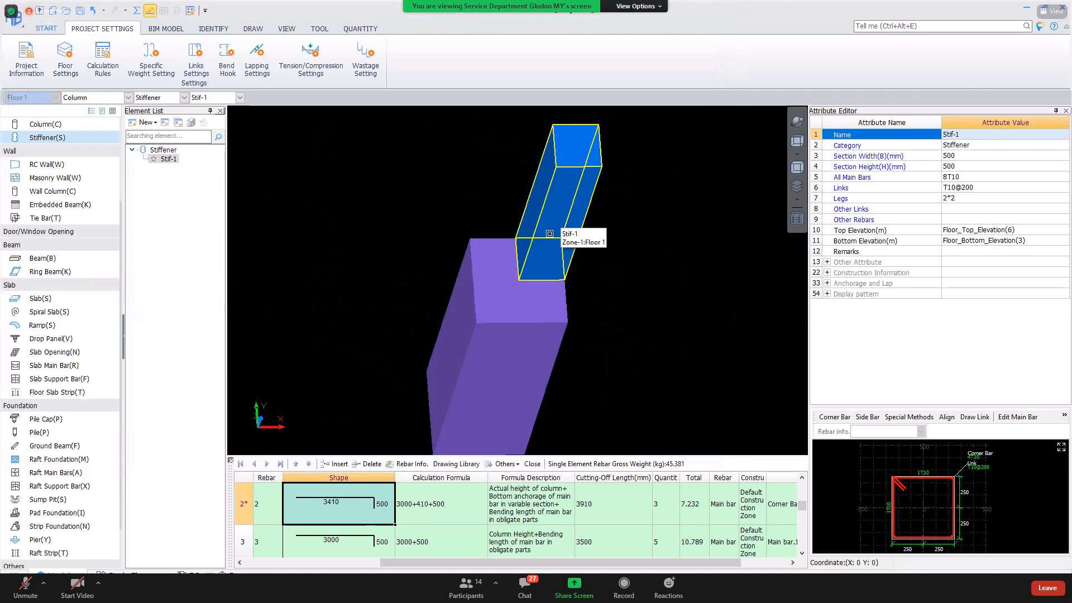
pyautogui.press('Escape')
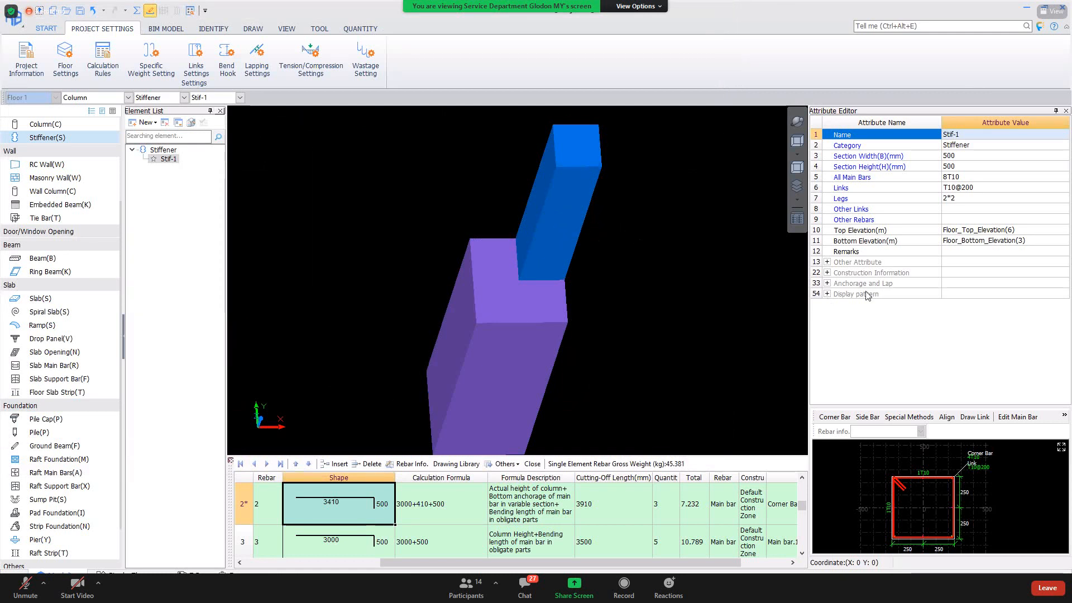
pyautogui.click(574, 176)
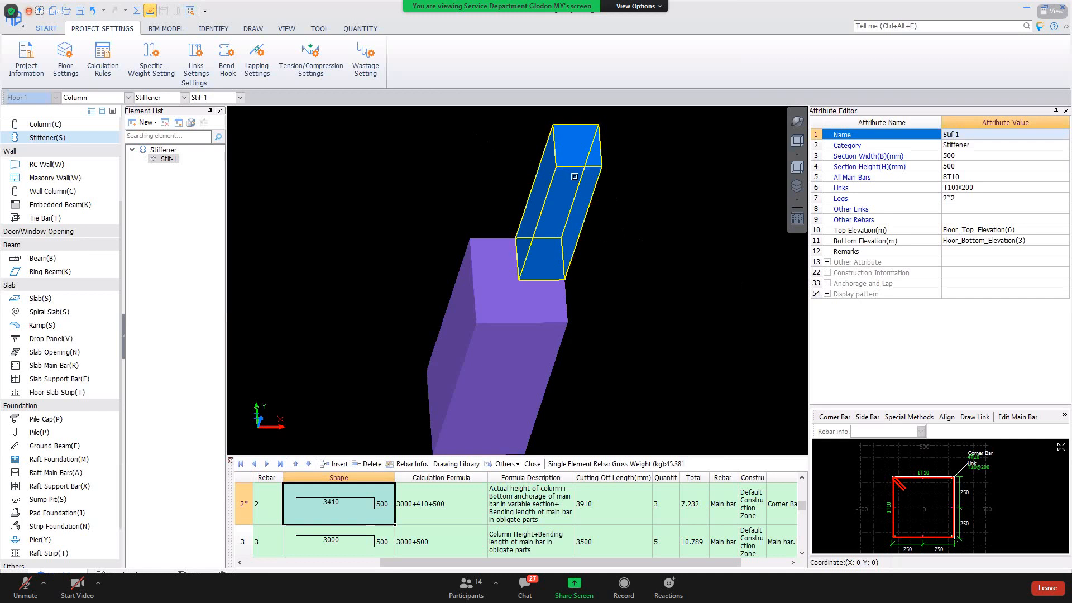
pyautogui.rightClick(574, 176)
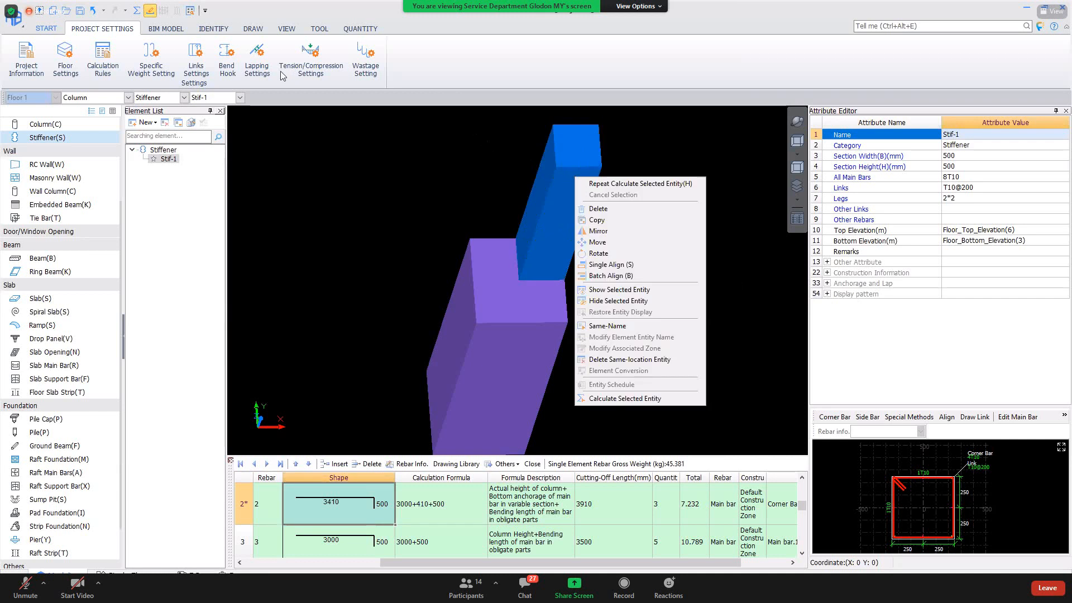
pyautogui.click(251, 30)
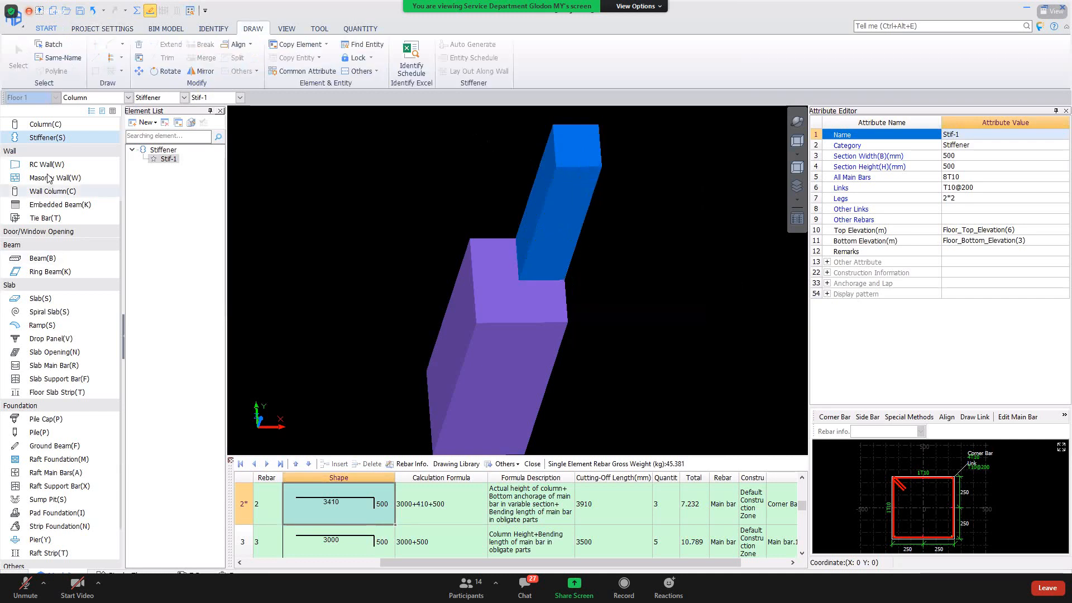
pyautogui.click(46, 124)
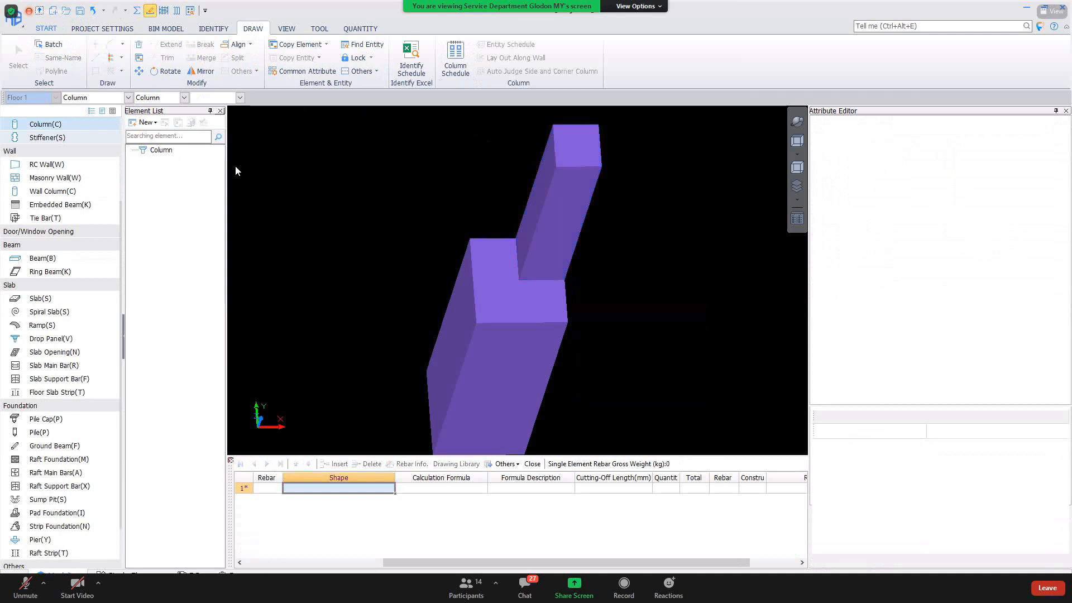
pyautogui.click(554, 195)
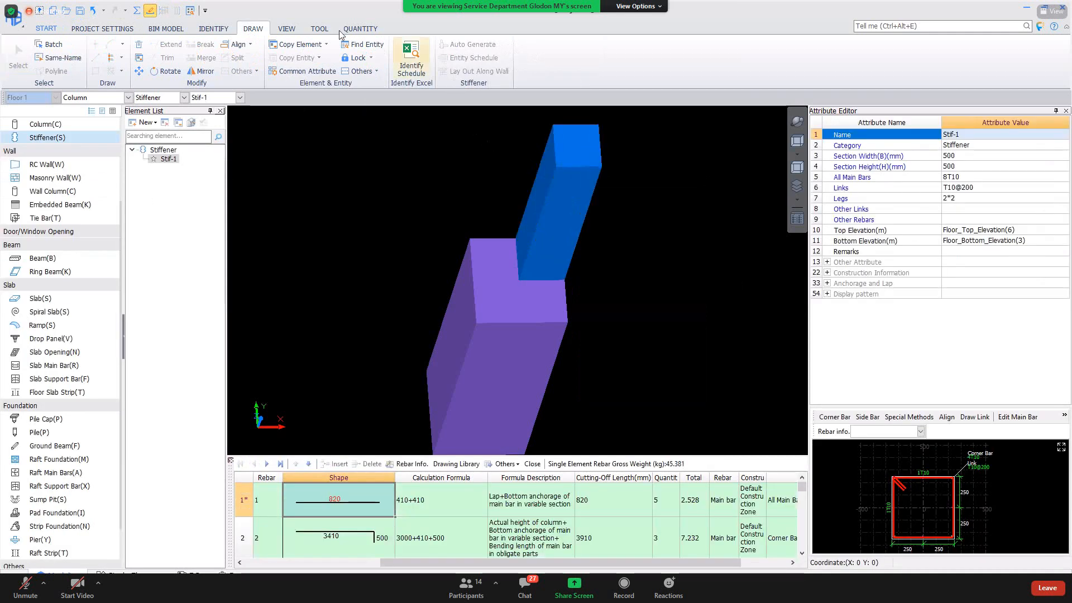
pyautogui.rightClick(539, 166)
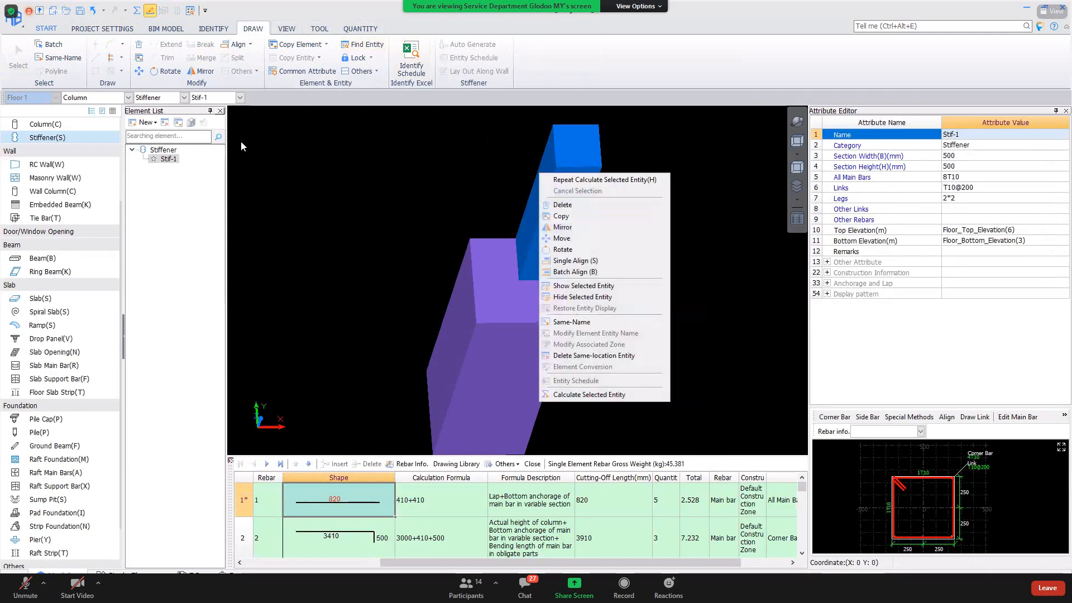
pyautogui.click(360, 71)
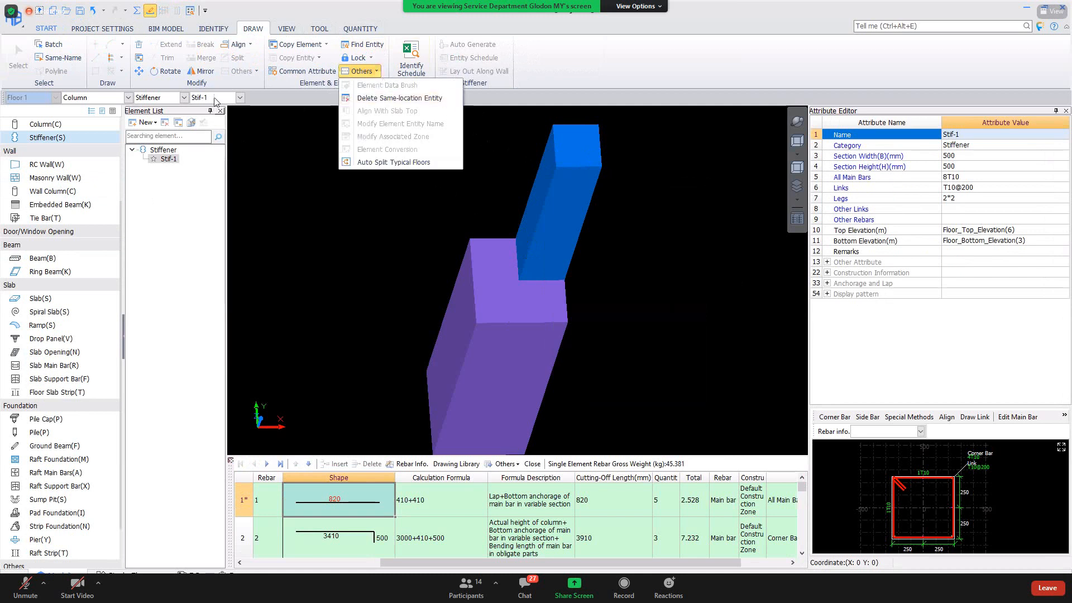
pyautogui.click(314, 199)
pyautogui.click(53, 191)
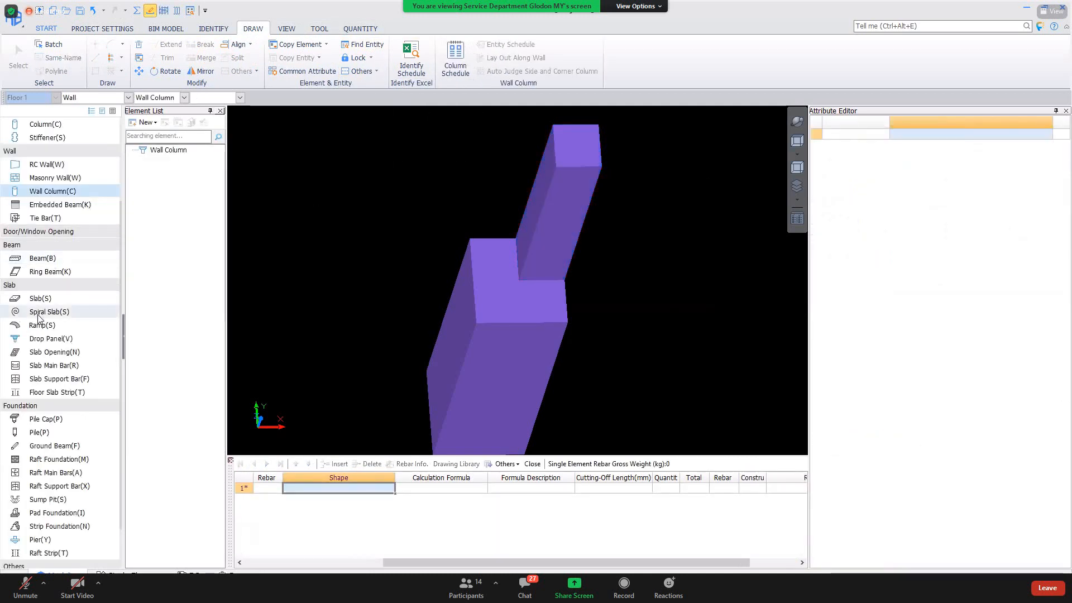
pyautogui.click(59, 126)
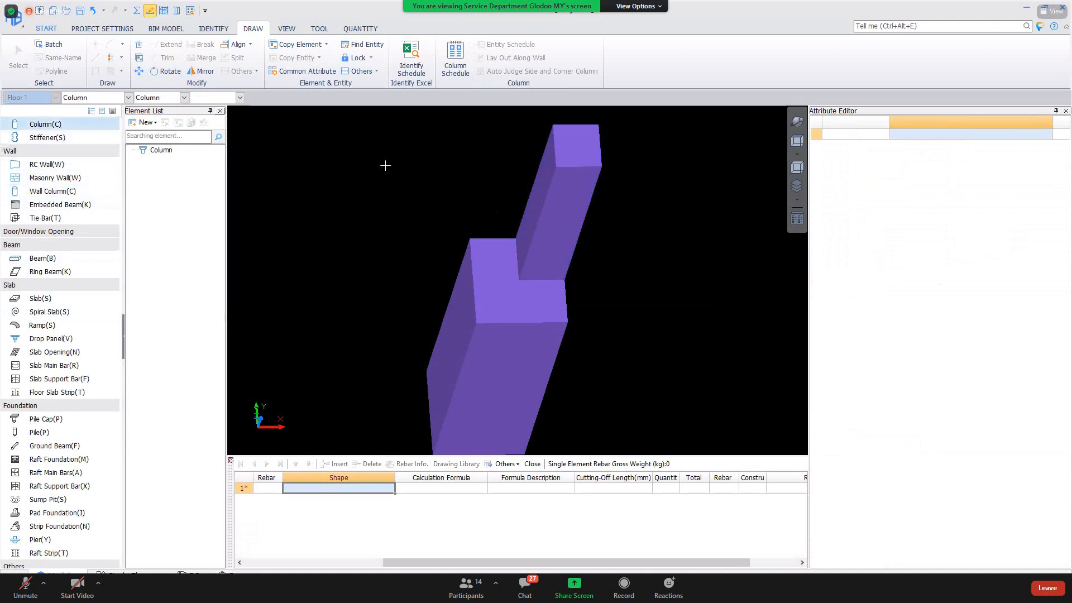
# Switch to a plan view of Floor 1 and try to start Element Conversion on the 500 mm stiffener.
pyautogui.click(797, 141)
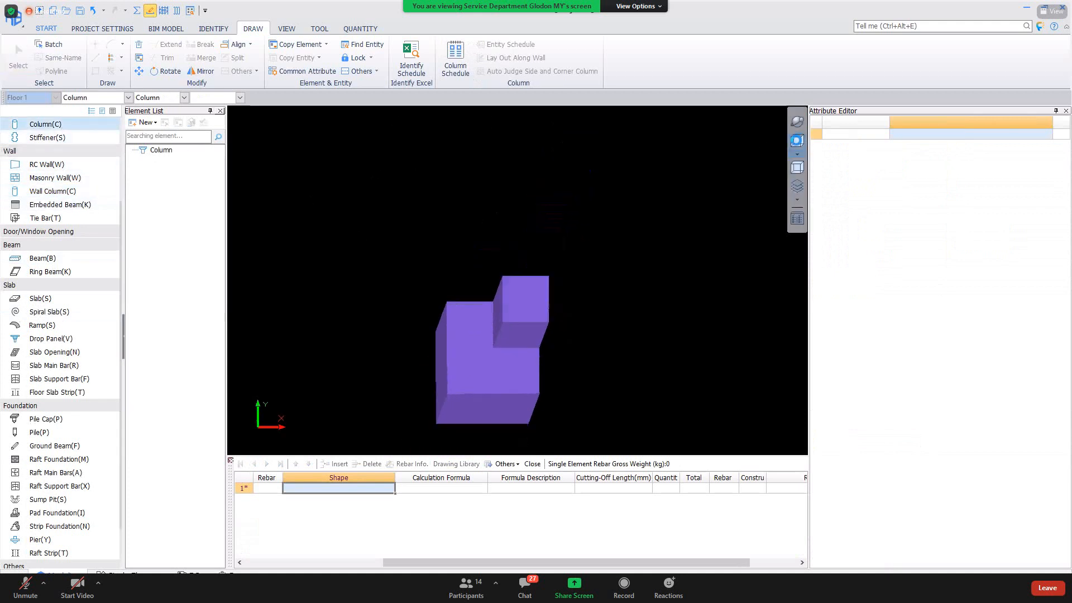
pyautogui.click(525, 313)
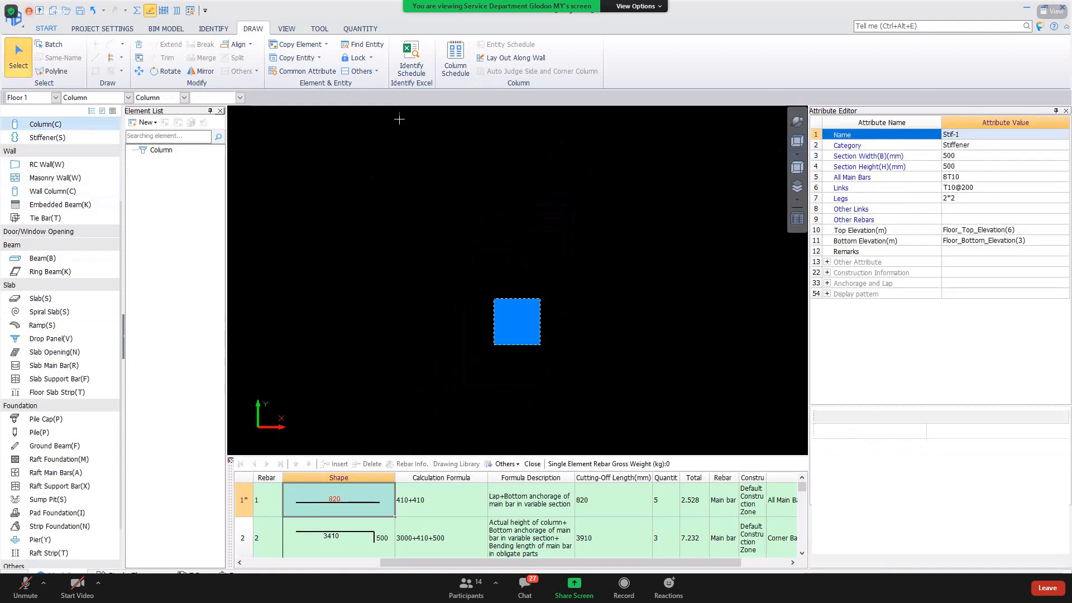
pyautogui.click(361, 71)
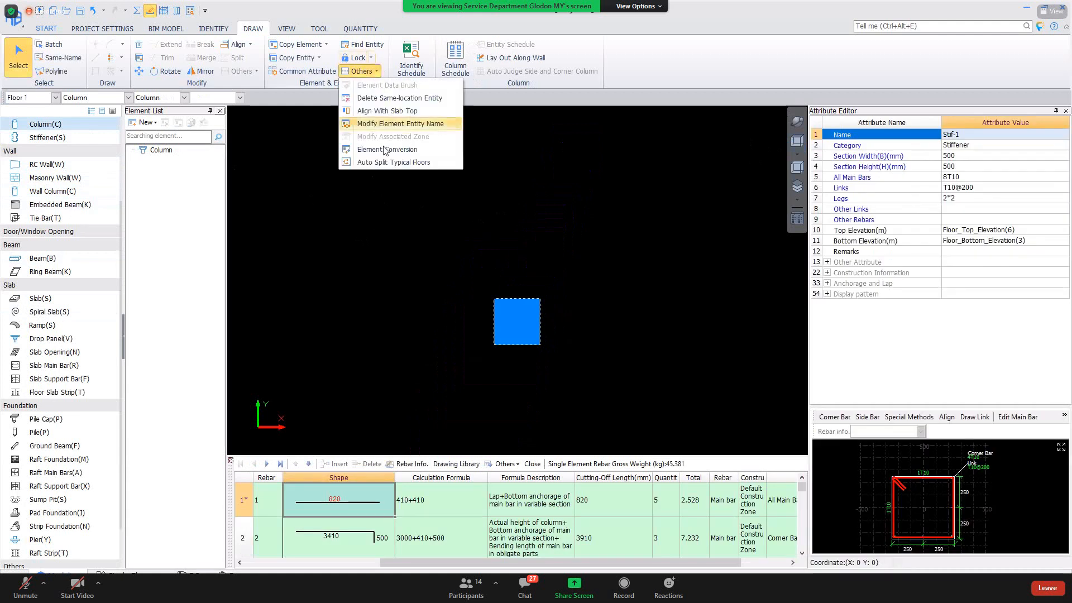
pyautogui.click(504, 222)
pyautogui.click(532, 312)
pyautogui.rightClick(533, 312)
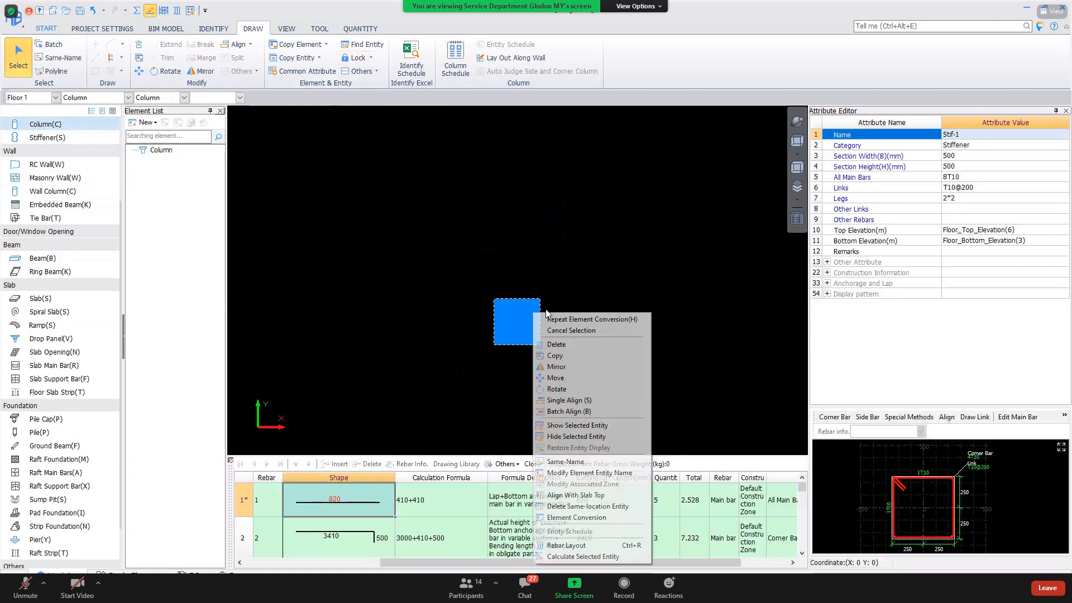
pyautogui.rightClick(568, 244)
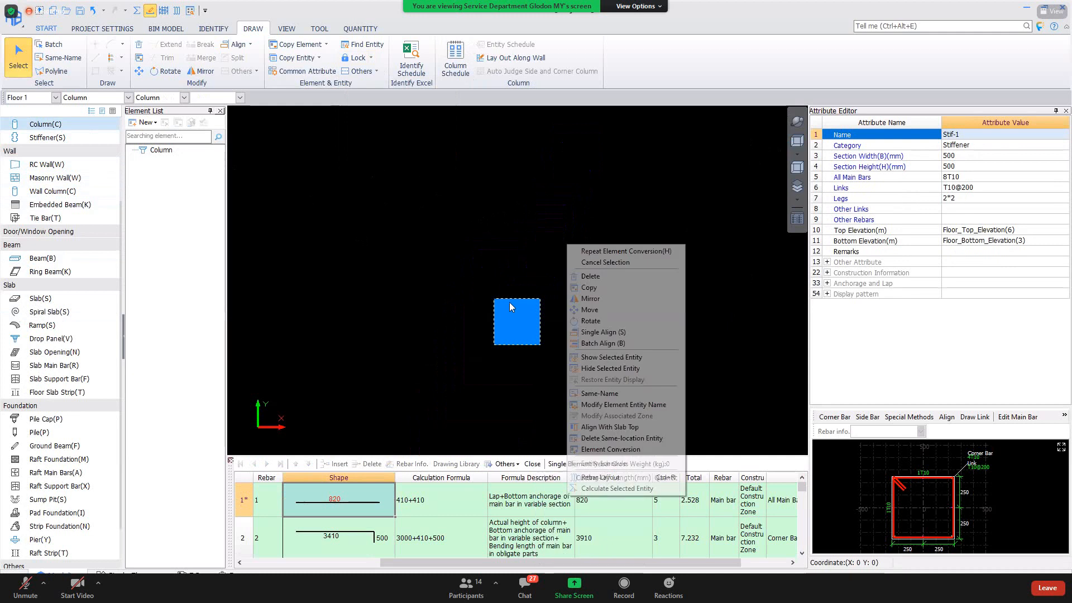
pyautogui.click(608, 449)
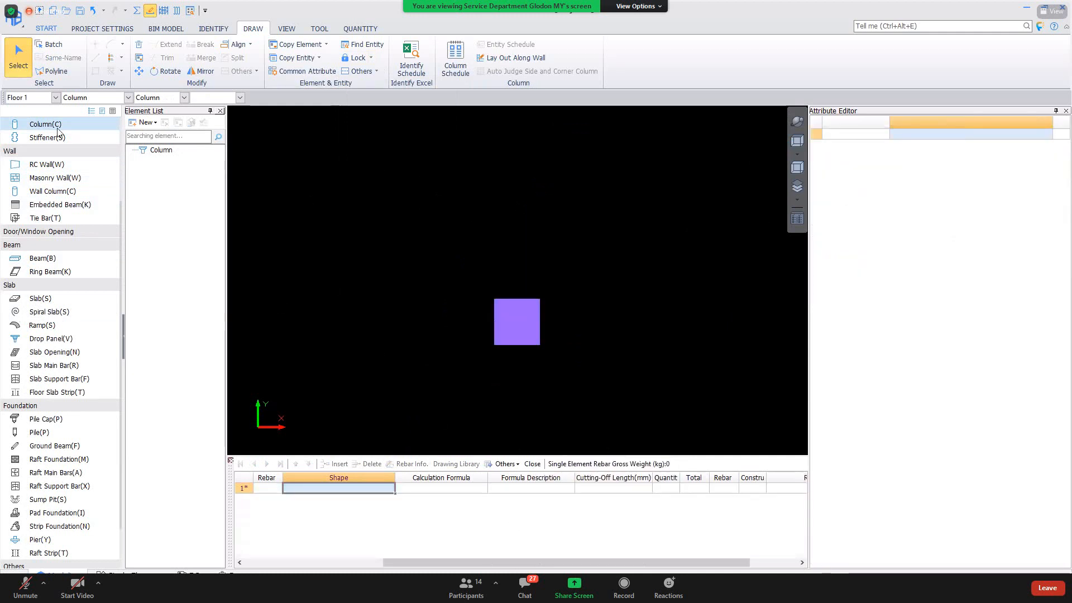
# Convert the 500 mm Floor 1 stiffener to a Frame Column with Element Conversion.
pyautogui.click(59, 137)
pyautogui.click(516, 323)
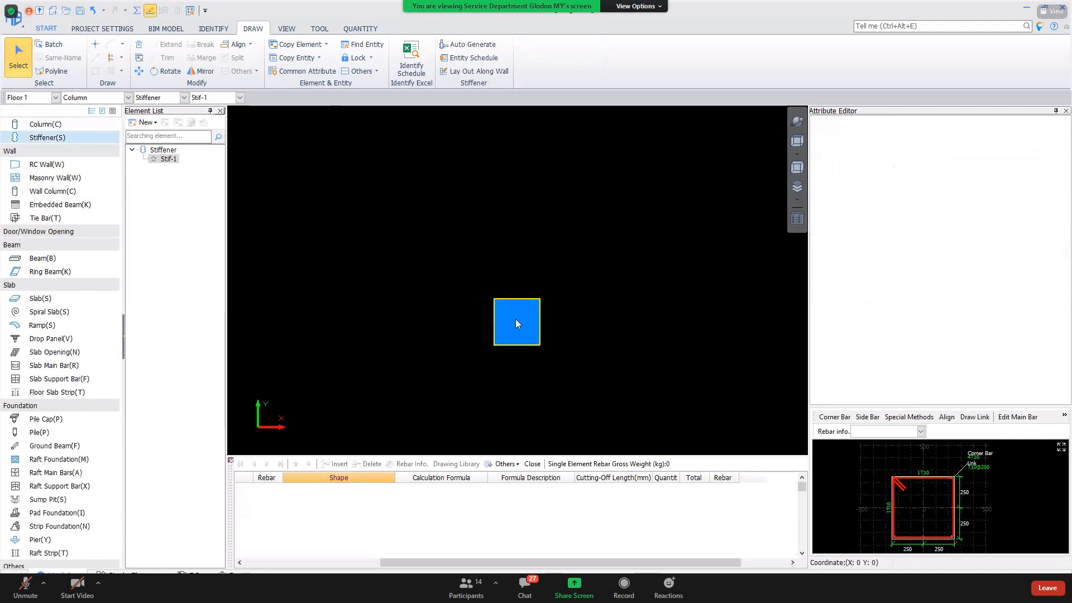
pyautogui.rightClick(515, 322)
pyautogui.click(564, 513)
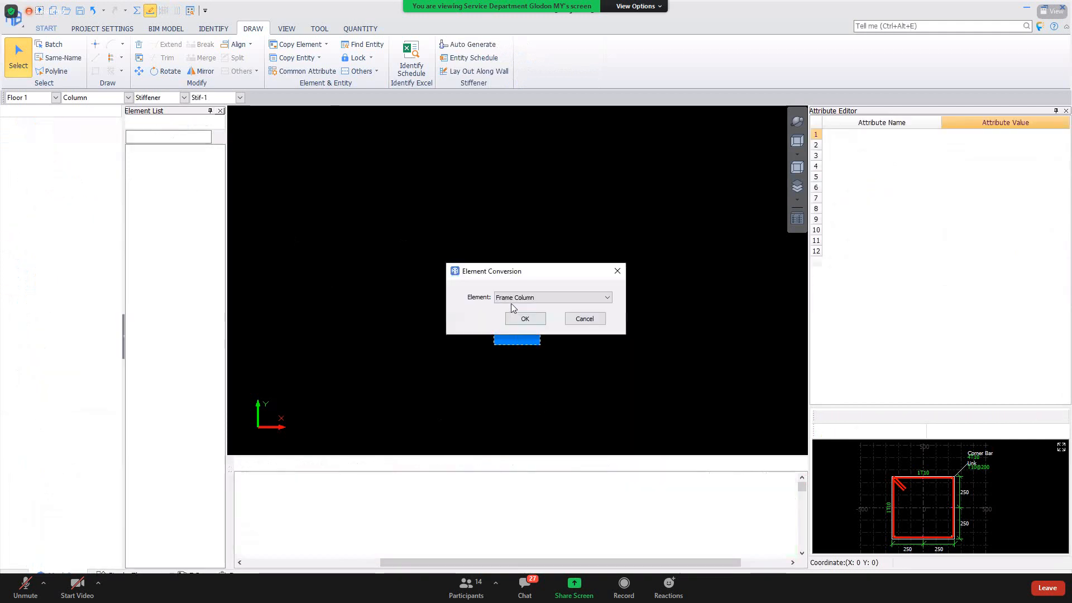
pyautogui.click(512, 302)
pyautogui.click(514, 307)
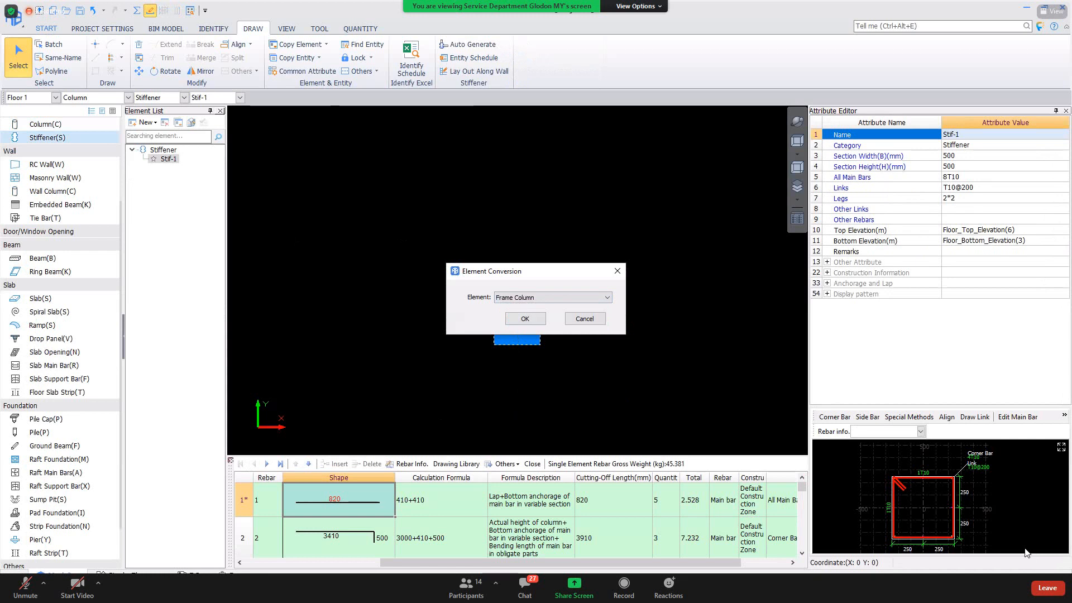
pyautogui.click(527, 321)
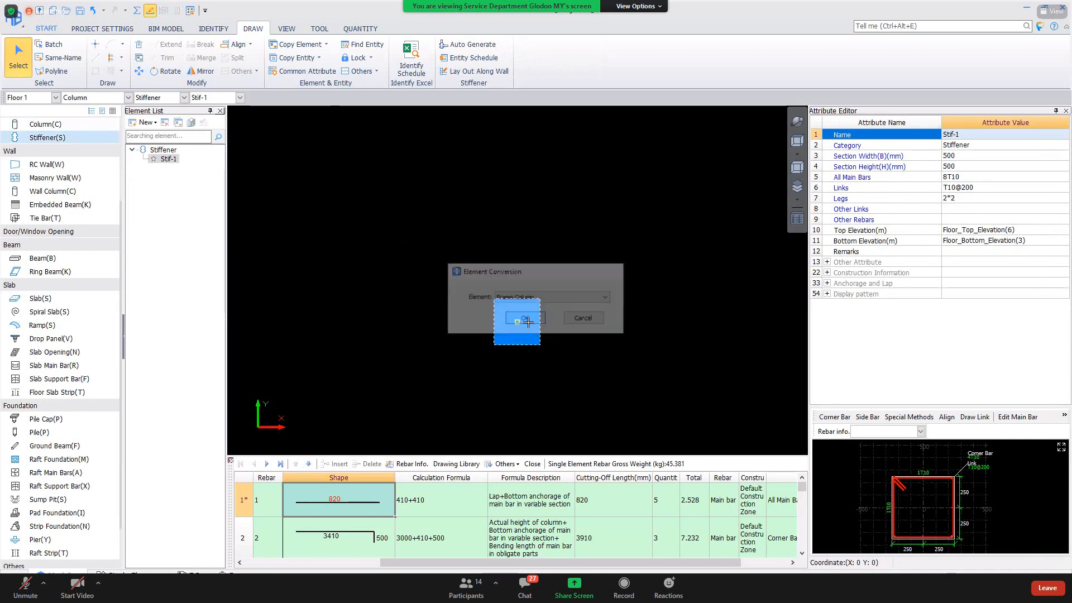
pyautogui.click(608, 308)
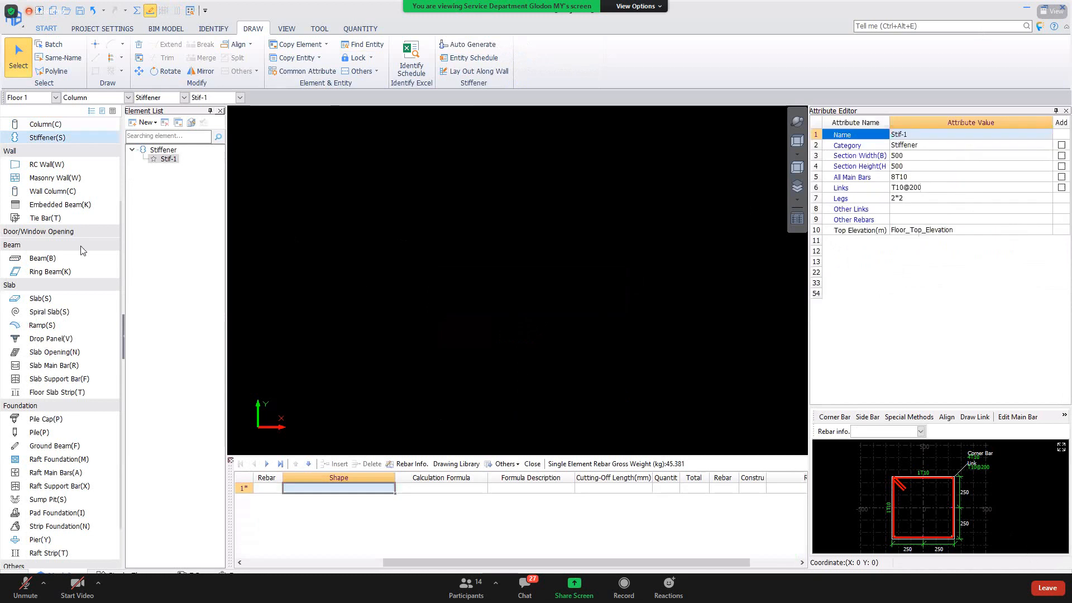
# Switch to the column elements and select the converted column to inspect its attributes.
pyautogui.click(45, 258)
pyautogui.click(49, 127)
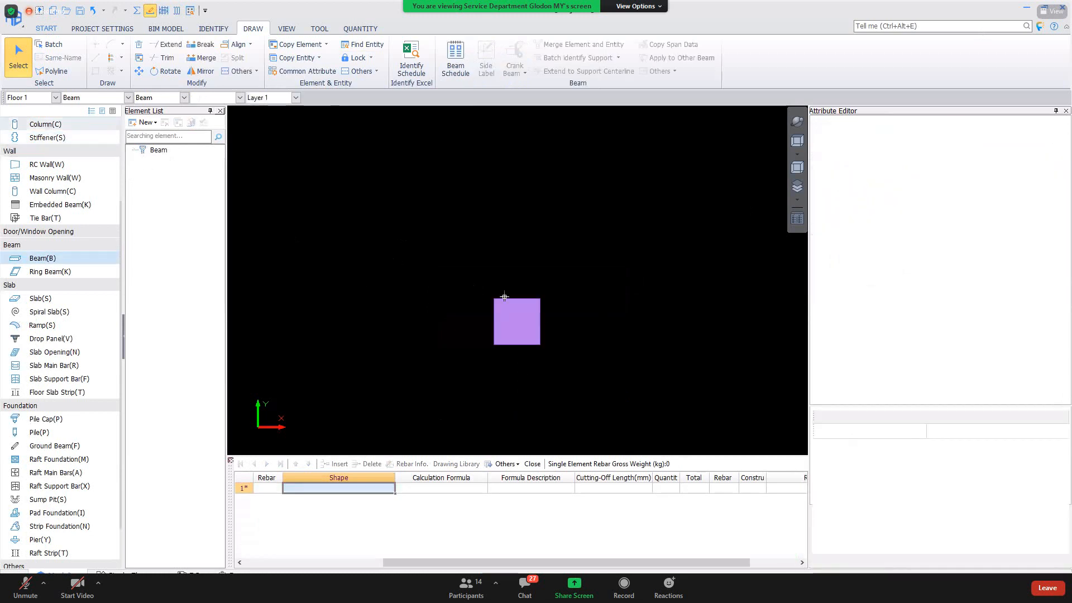
pyautogui.click(517, 308)
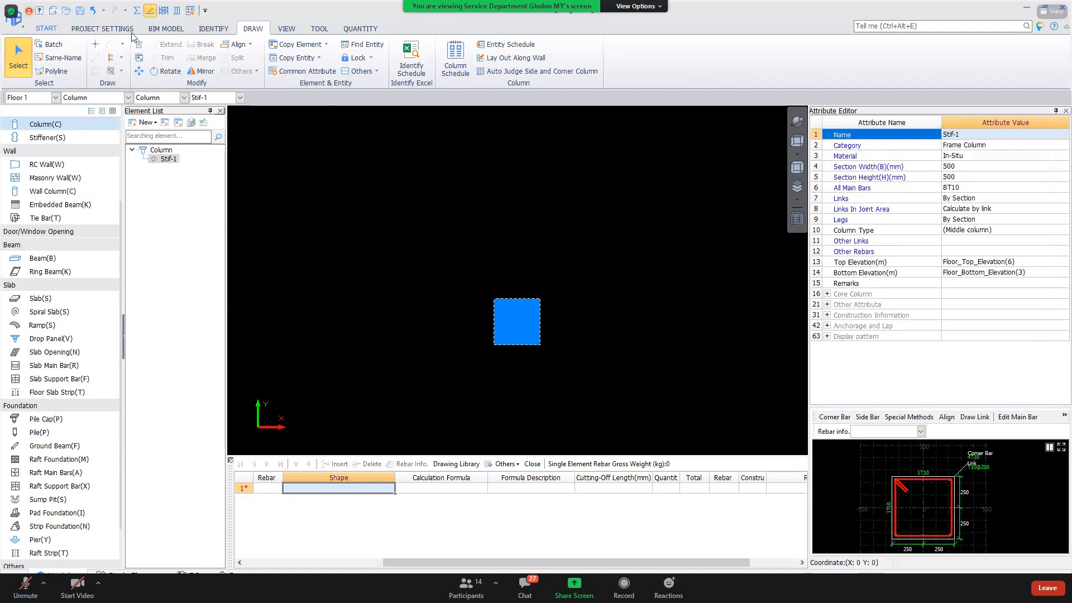
# Open the calculation rules for columns and review the common settings for laps, links, offsets and foundation-floor rebar.
pyautogui.click(103, 29)
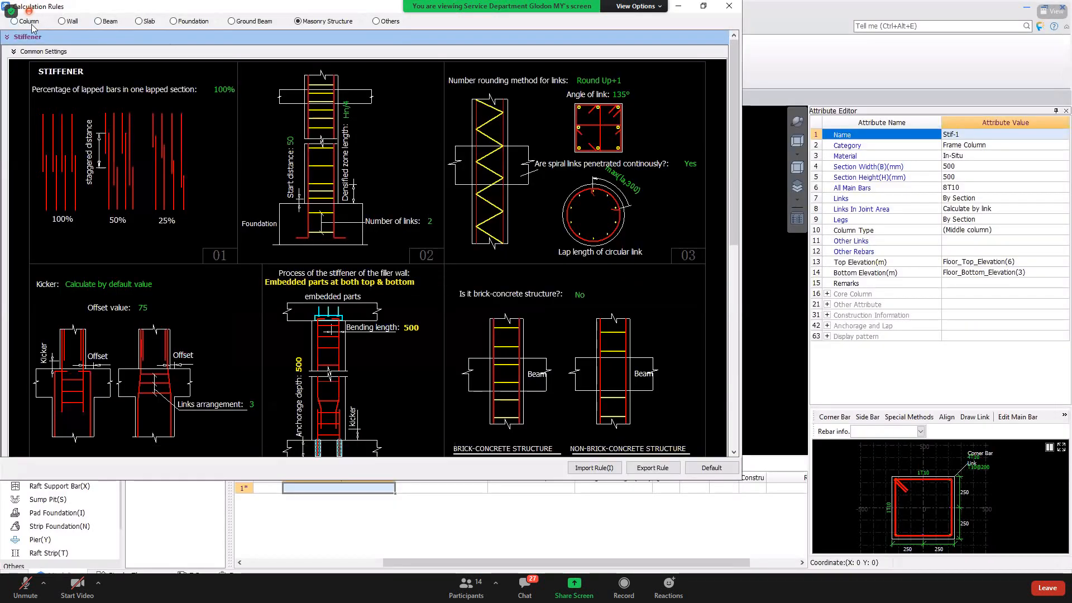
pyautogui.click(15, 21)
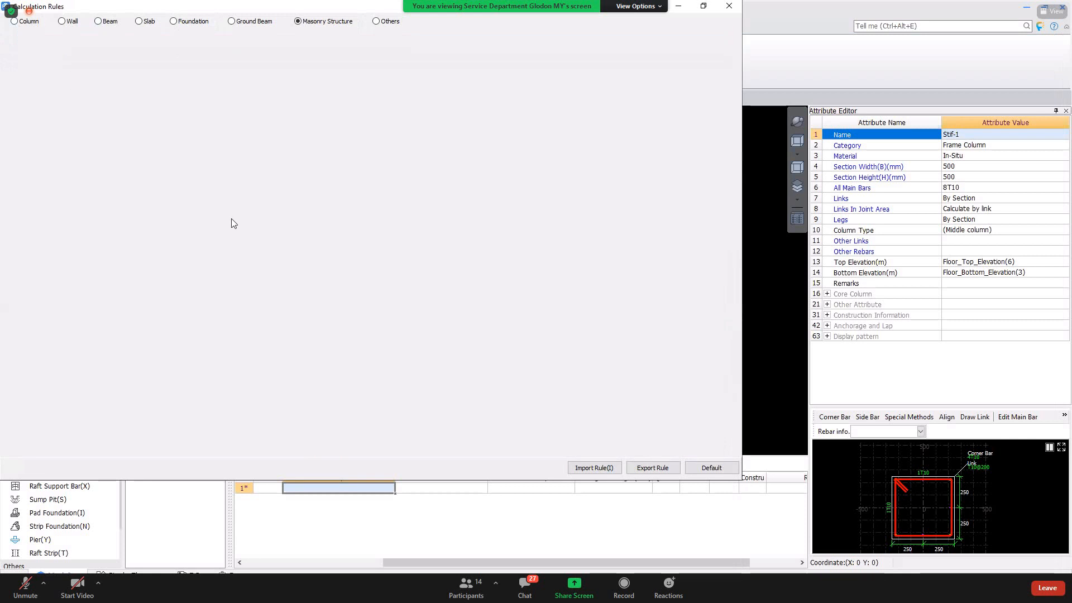
pyautogui.scroll(-3, 269, 287)
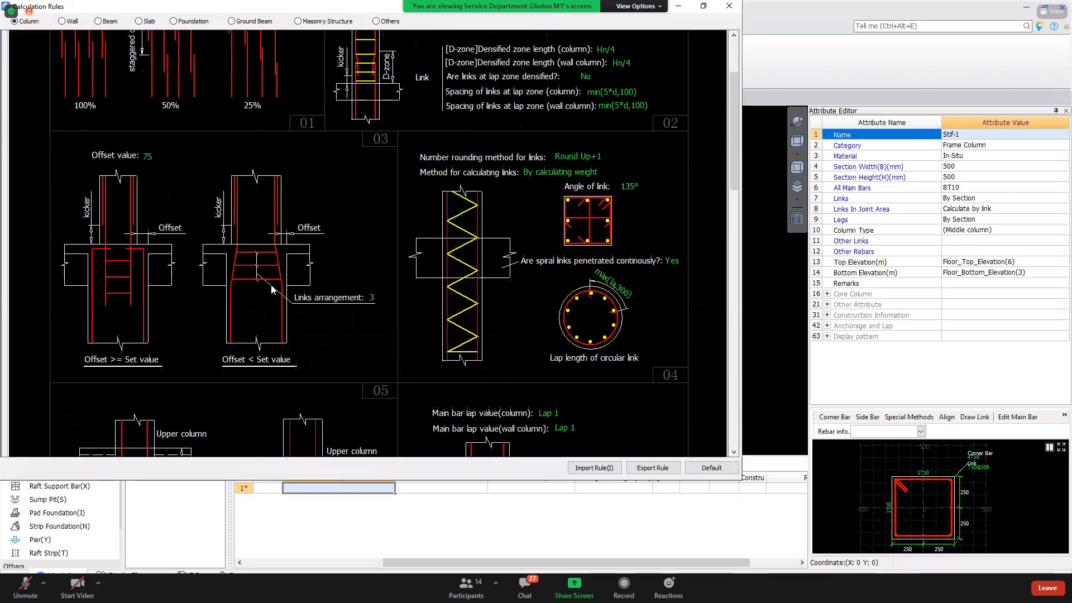
pyautogui.scroll(-18, 269, 291)
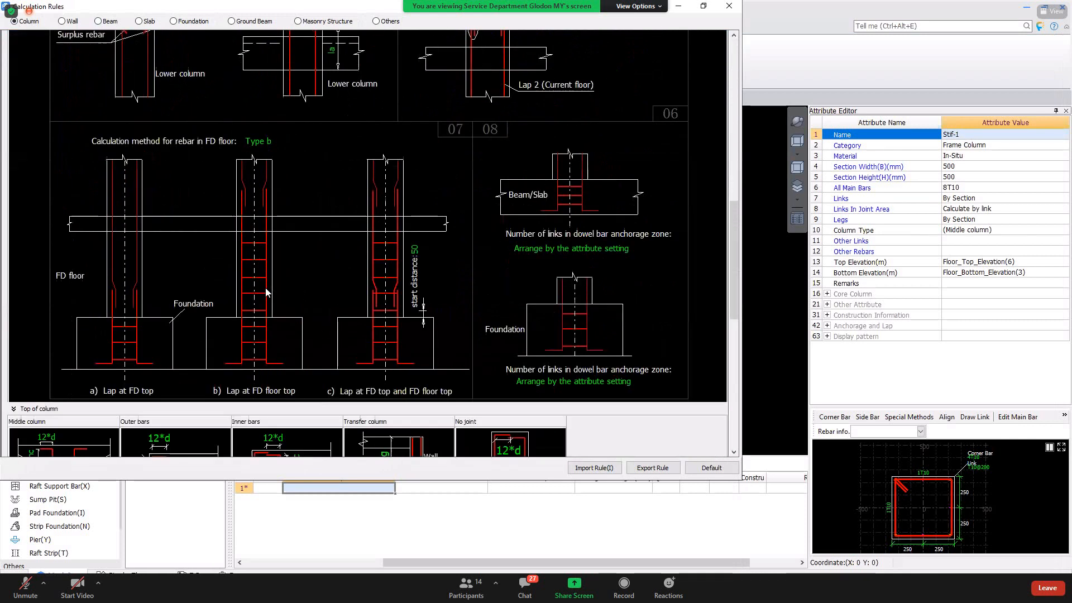
pyautogui.scroll(-3, 269, 275)
# Examine the top-of-column anchorage details, from middle column and outer bars through inner bars and transfer column.
pyautogui.click(86, 193)
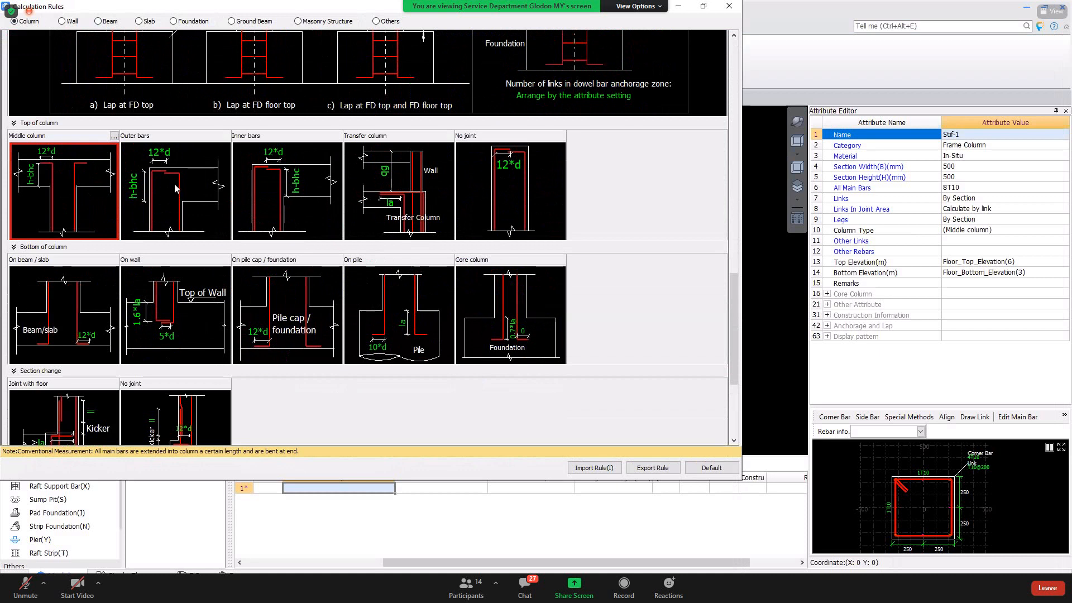
pyautogui.press('Right')
pyautogui.press('Right')
pyautogui.press('Right')
pyautogui.press('Right')
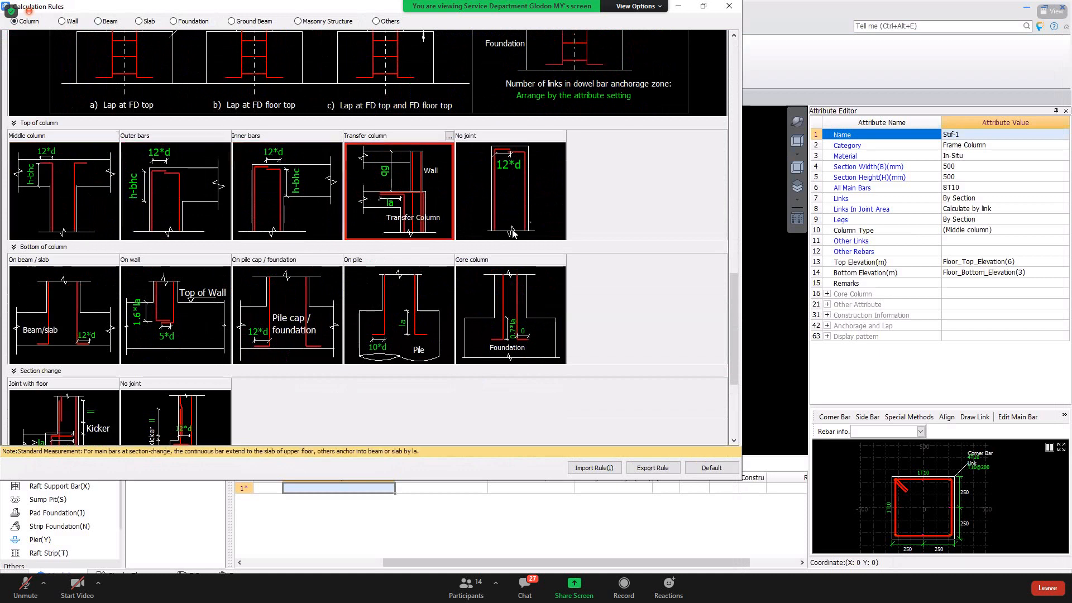
pyautogui.press('Left')
pyautogui.press('Left')
pyautogui.press('Left')
pyautogui.press('Left')
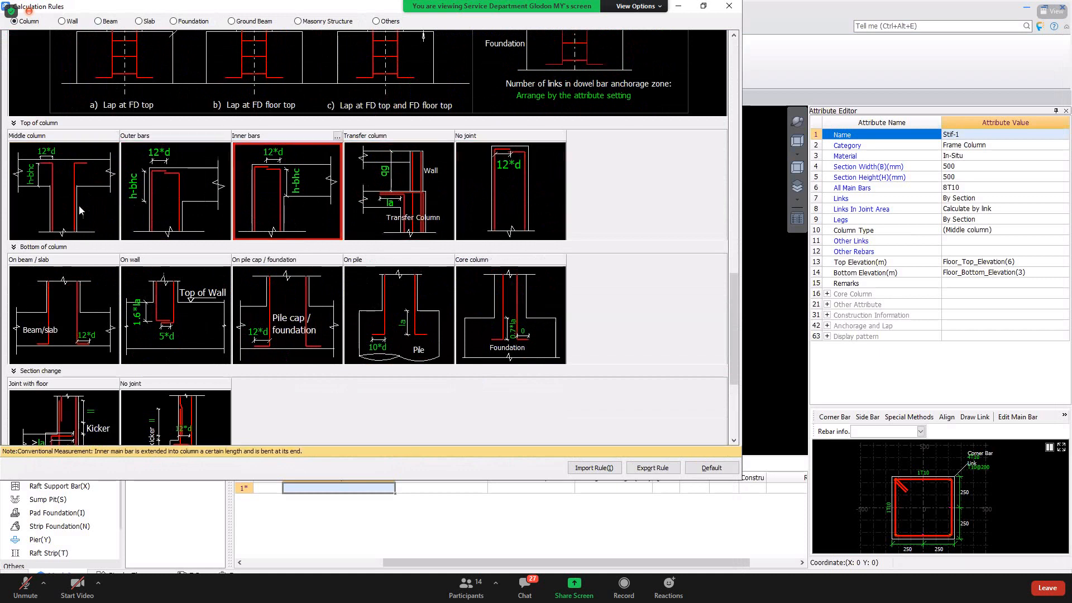
# Review the masonry wall stiffener's bottom-on-concrete detail, then close the calculation rules and switch to the presentation slides.
pyautogui.click(327, 22)
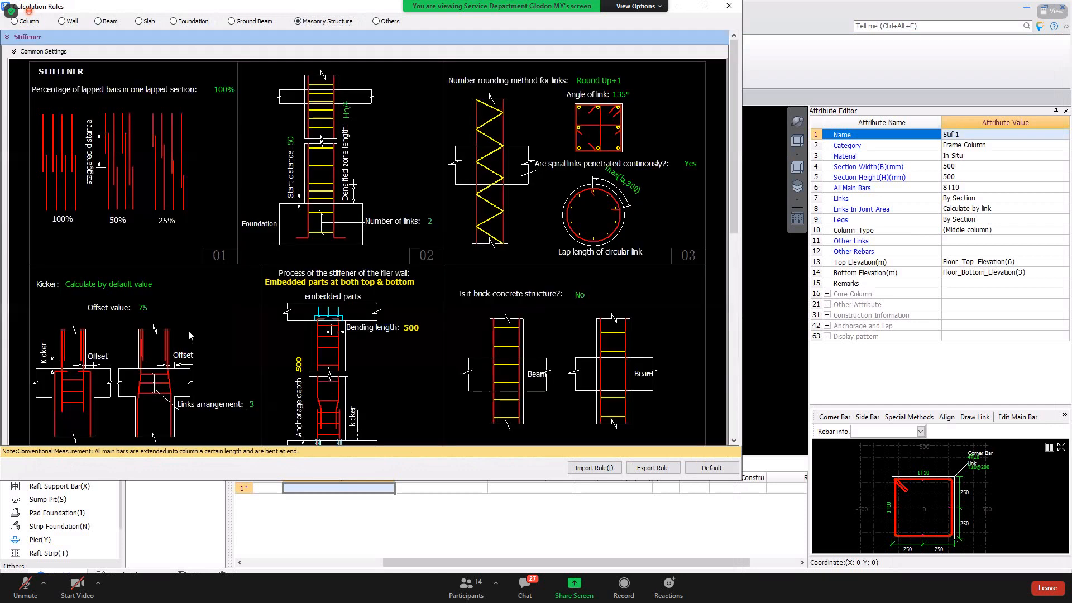
pyautogui.scroll(-6, 189, 335)
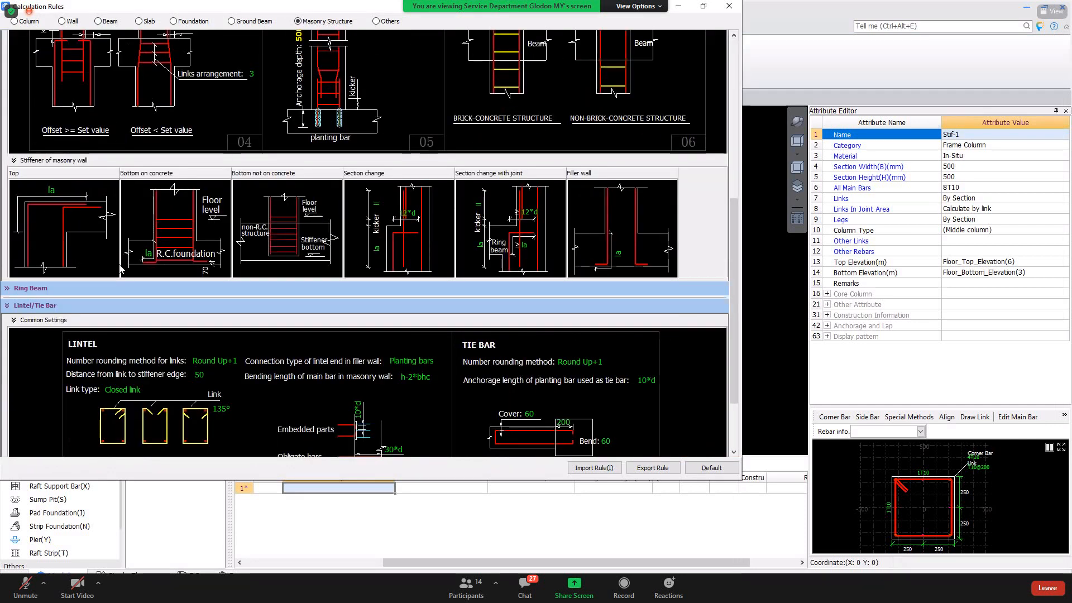
pyautogui.click(160, 263)
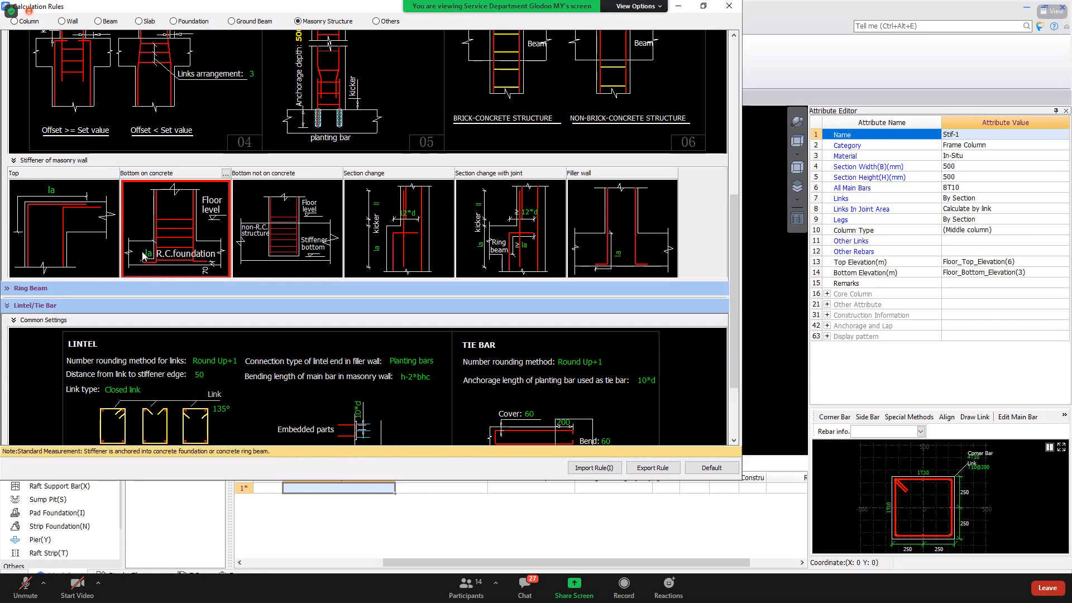
pyautogui.click(730, 6)
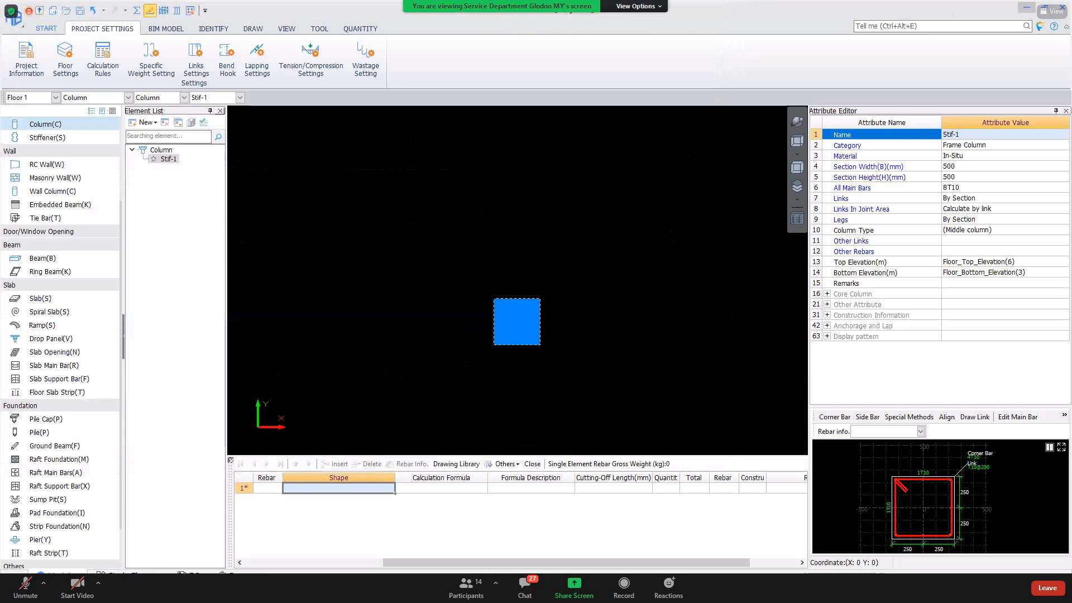
pyautogui.hotkey('alt', 'Tab')
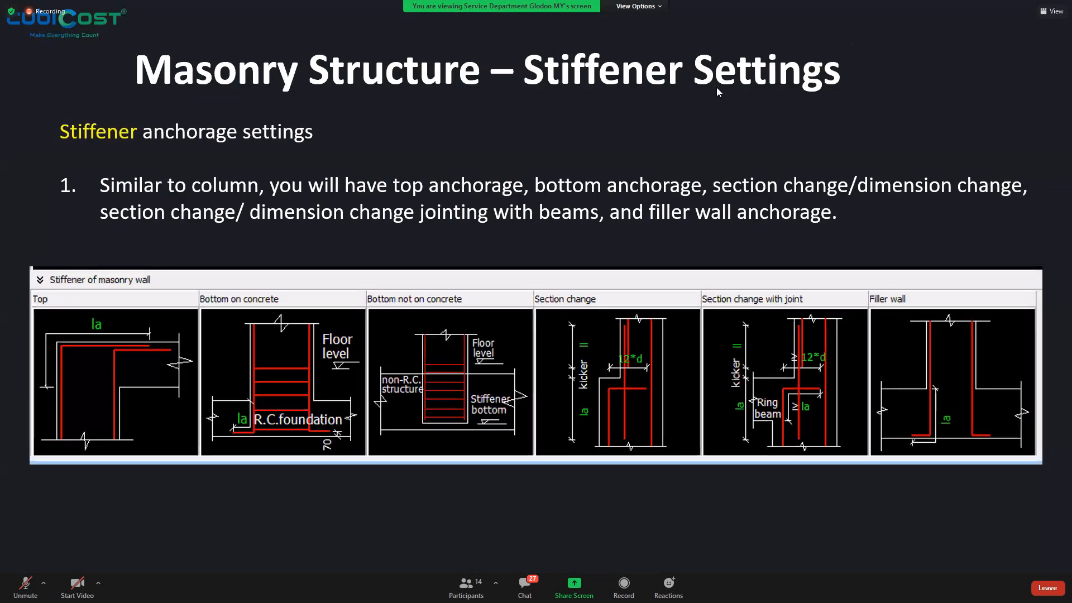
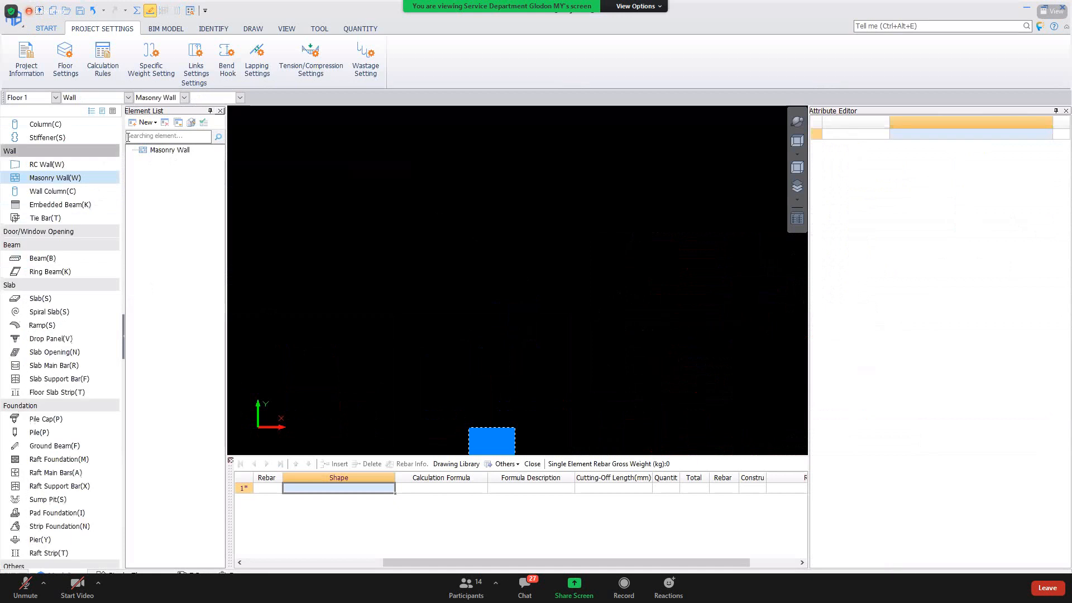
# Create a new masonry wall element and draw a horizontal wall above the column in the Floor 1 plan.
pyautogui.click(146, 122)
pyautogui.click(159, 136)
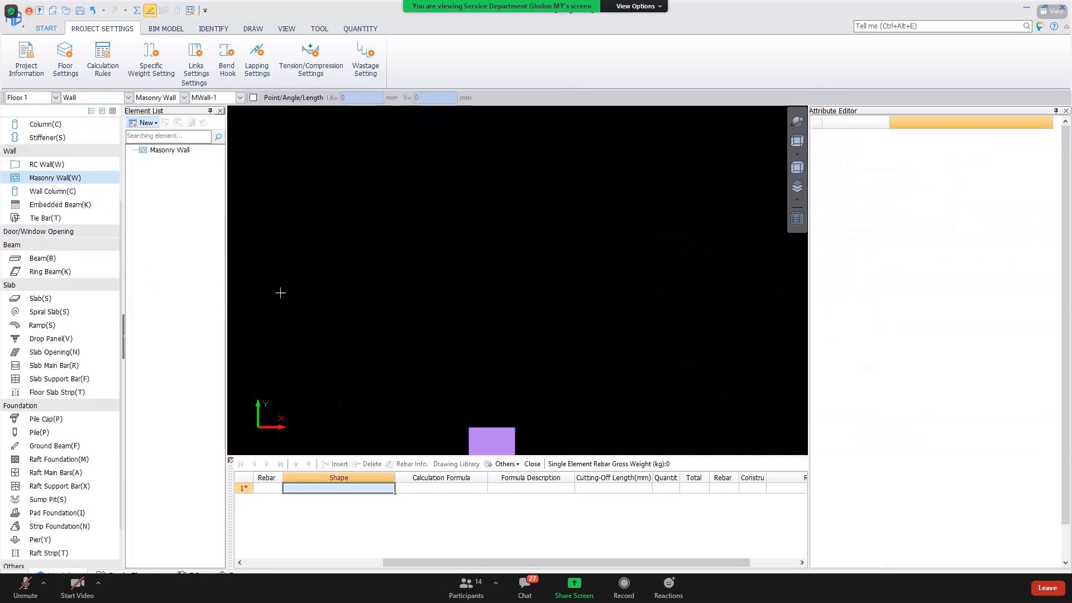
pyautogui.click(367, 305)
pyautogui.moveTo(649, 295); pyautogui.dragTo(440, 415, button='middle')
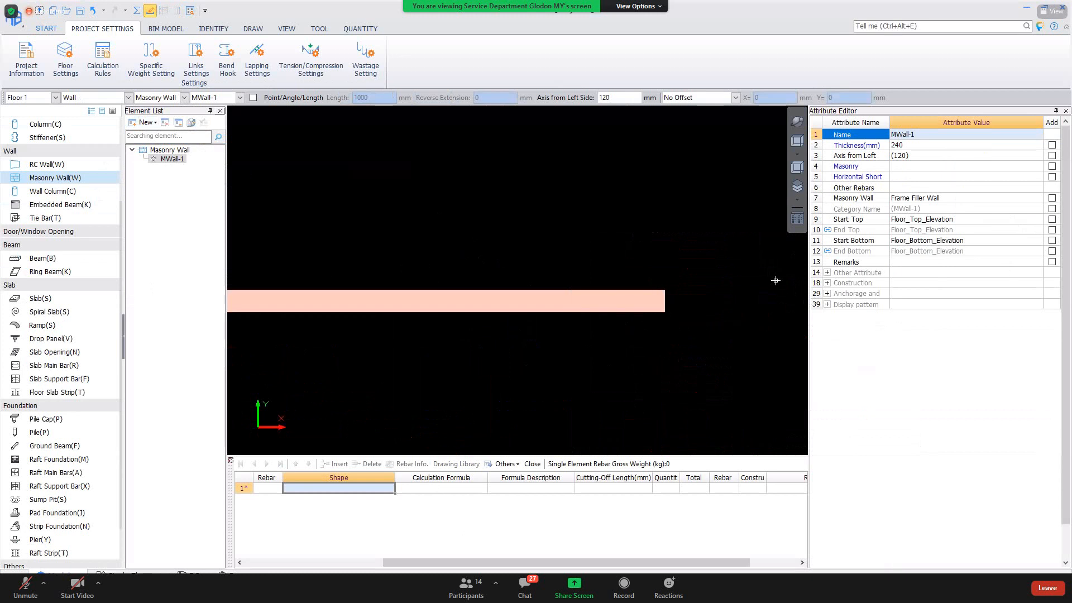
# Set the drawn masonry wall's start top elevation to Floor_Top_Elevation+6 and display the model in 3D.
pyautogui.click(939, 219)
pyautogui.click(959, 223)
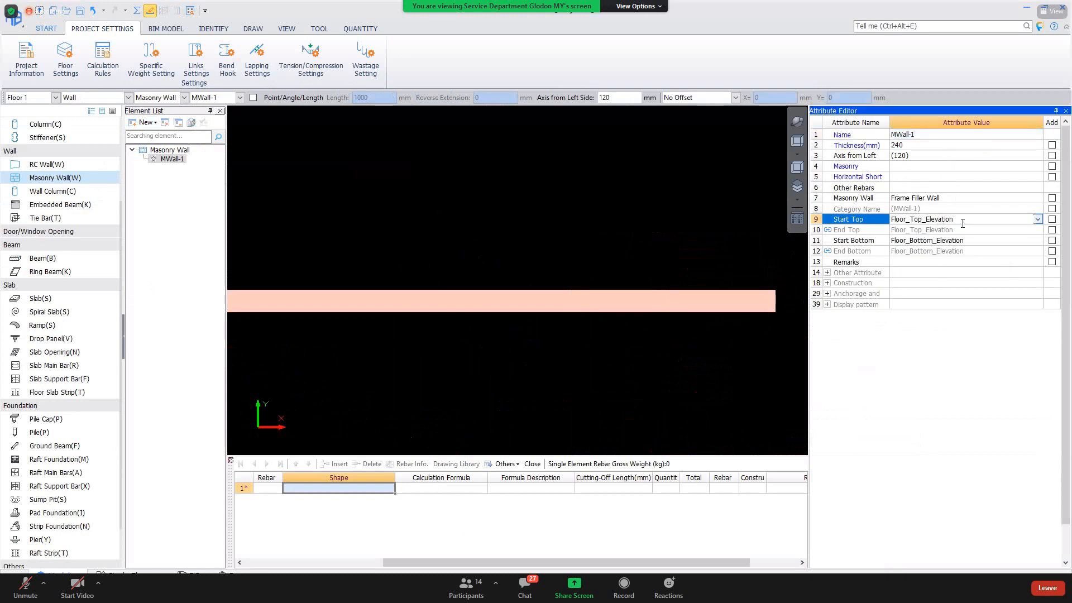
pyautogui.click(961, 225)
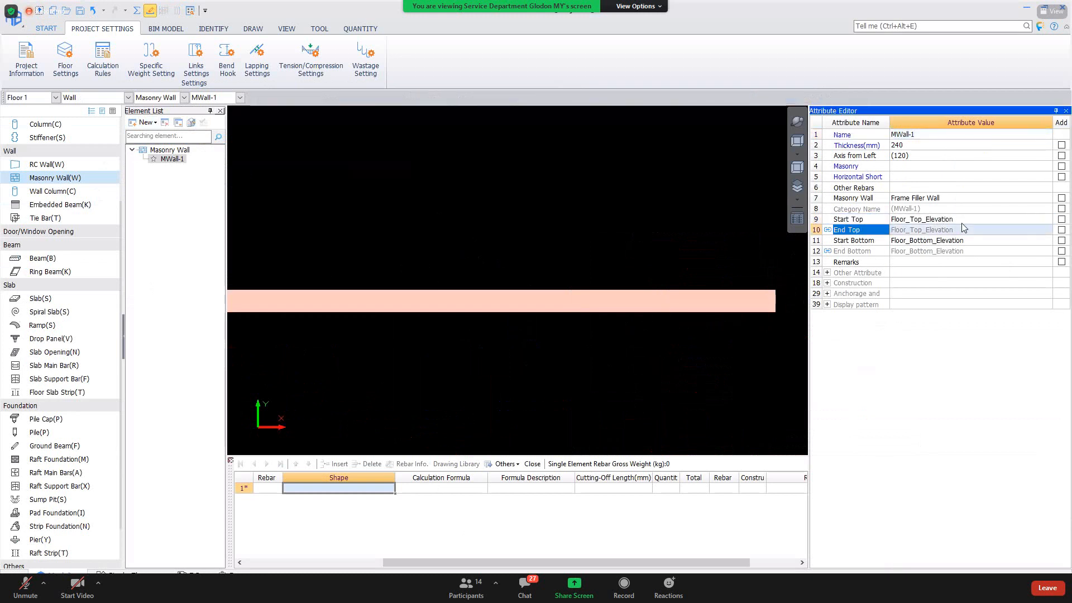
pyautogui.press('Down')
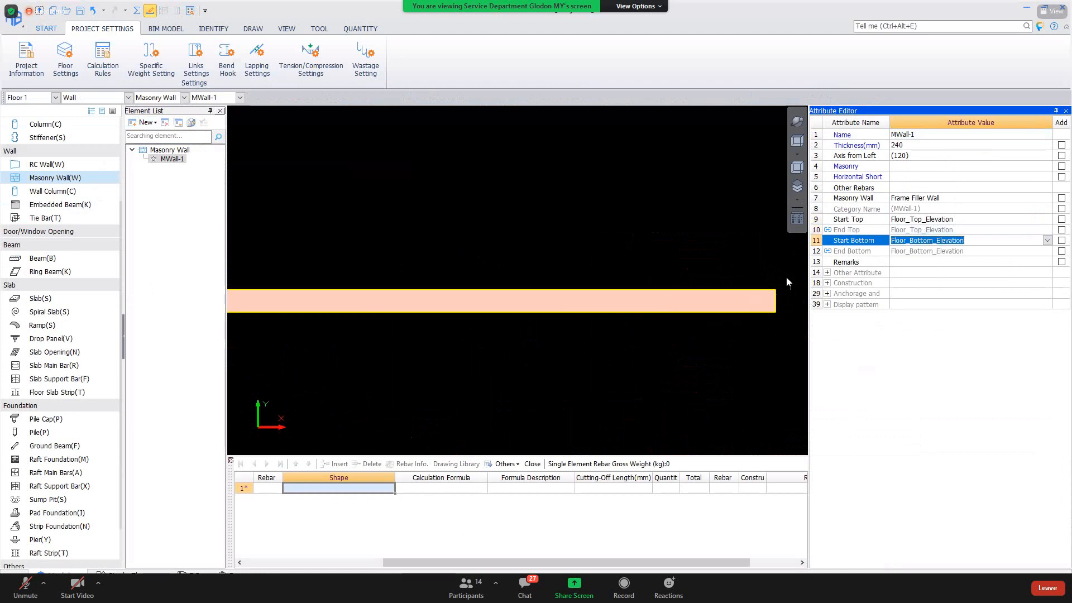
pyautogui.click(768, 300)
pyautogui.click(1013, 218)
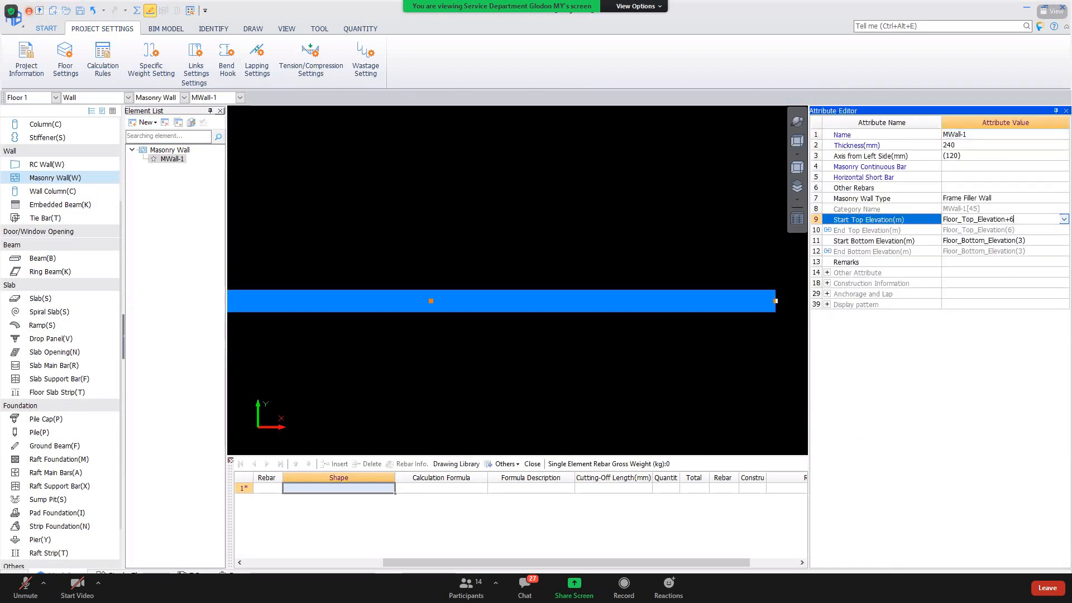
pyautogui.press('Return')
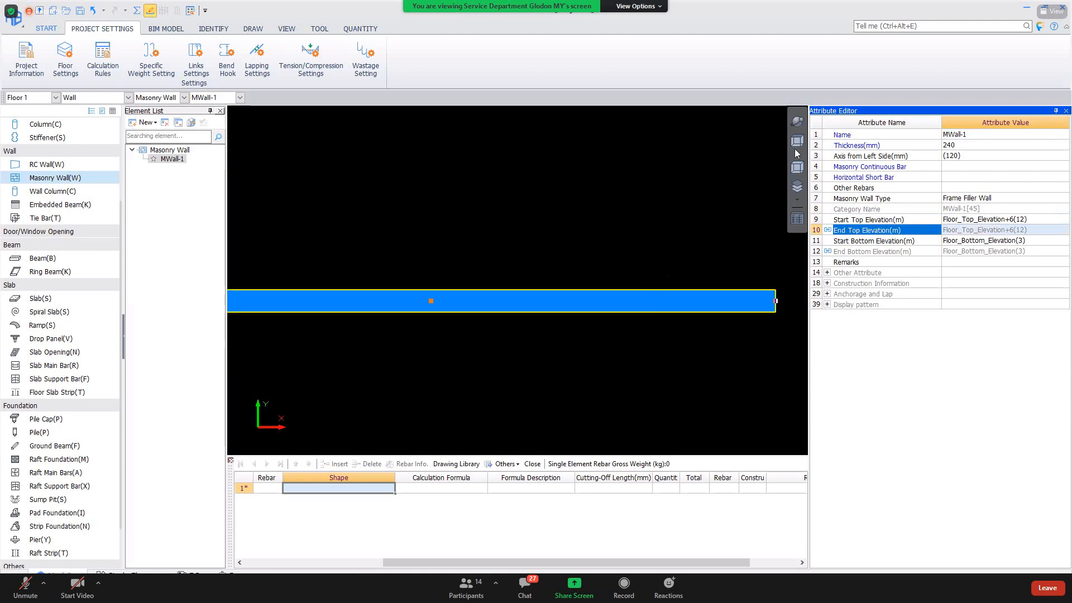
pyautogui.click(796, 121)
pyautogui.moveTo(584, 253); pyautogui.dragTo(302, 249)
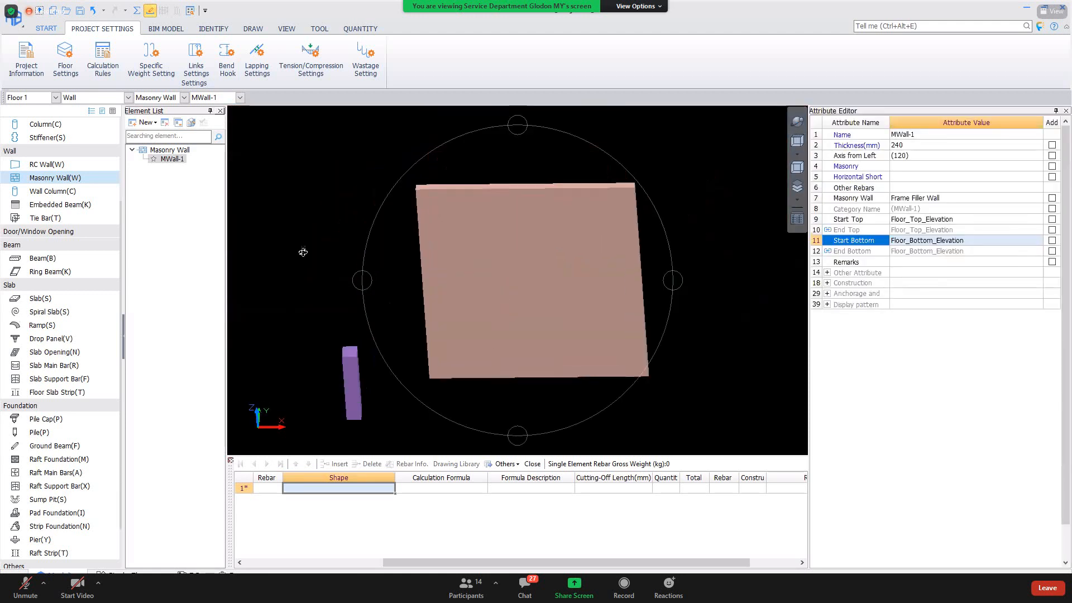
# Create a new ring beam element with the default attributes on Floor 1.
pyautogui.click(63, 273)
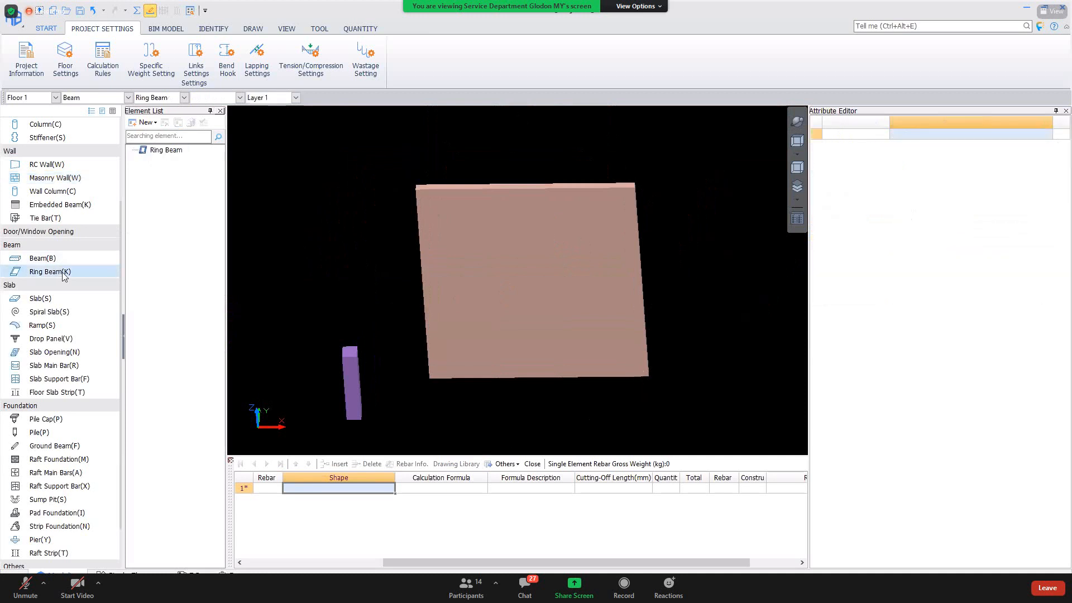
pyautogui.click(146, 122)
pyautogui.click(159, 133)
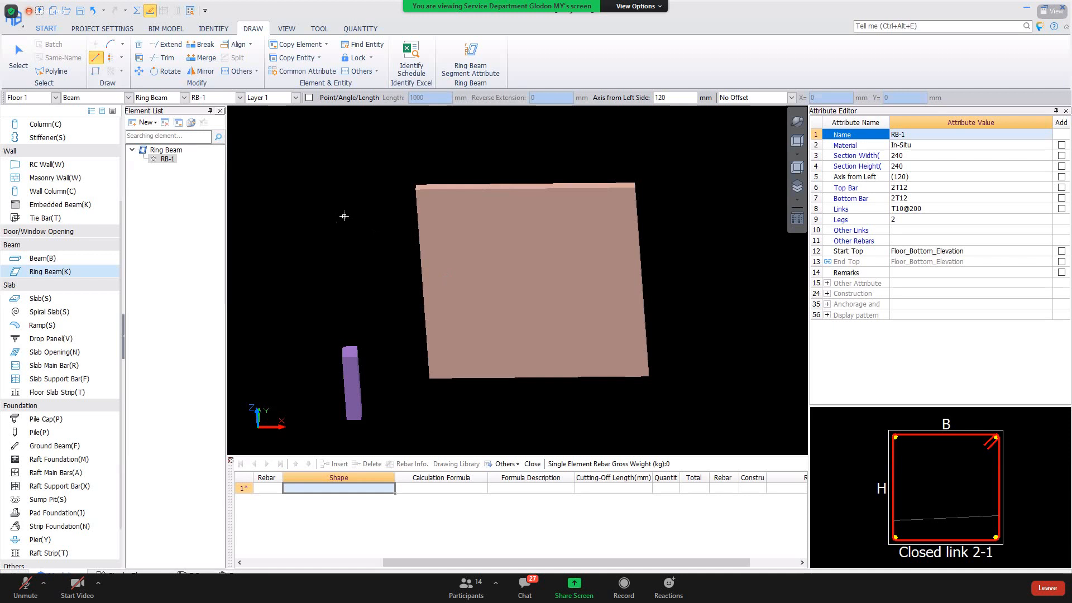
# Create a new beam element on Floor 1 and name it Tie Beams.
pyautogui.click(46, 245)
pyautogui.click(45, 244)
pyautogui.click(42, 258)
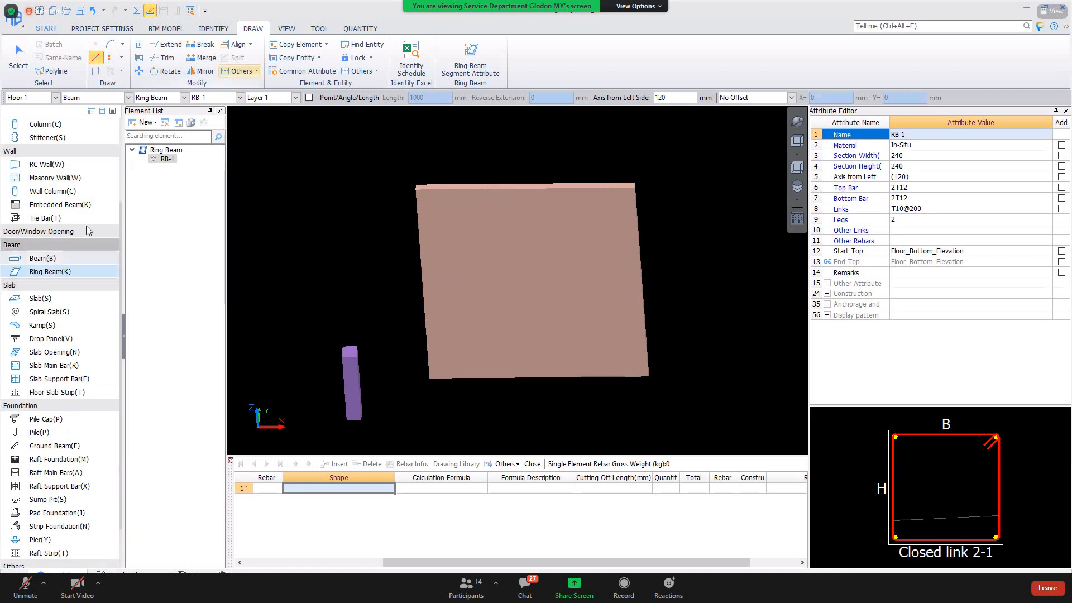
pyautogui.click(145, 123)
pyautogui.click(167, 135)
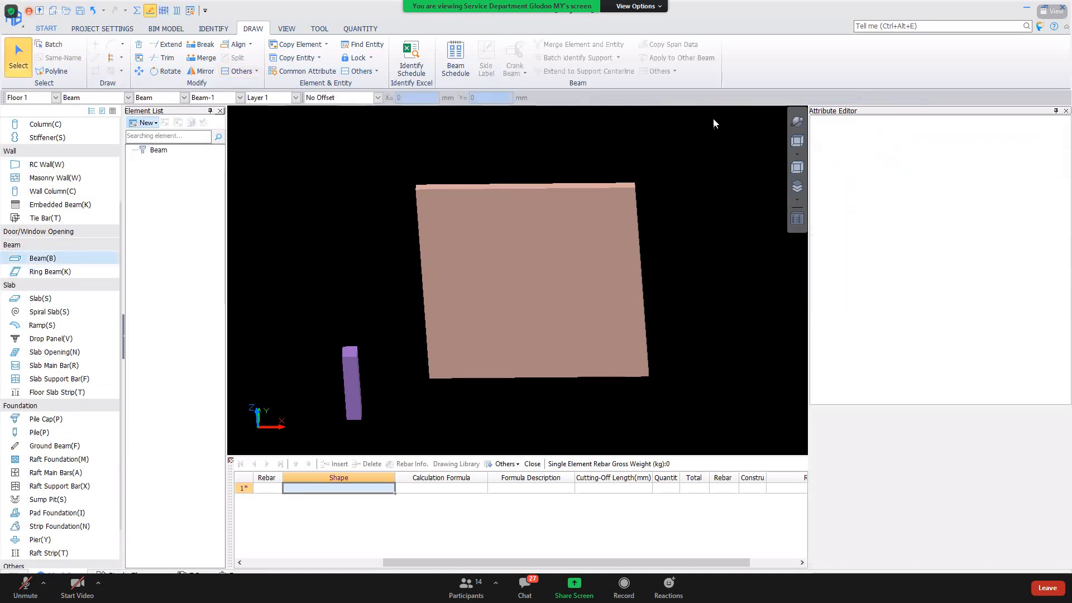
pyautogui.click(908, 136)
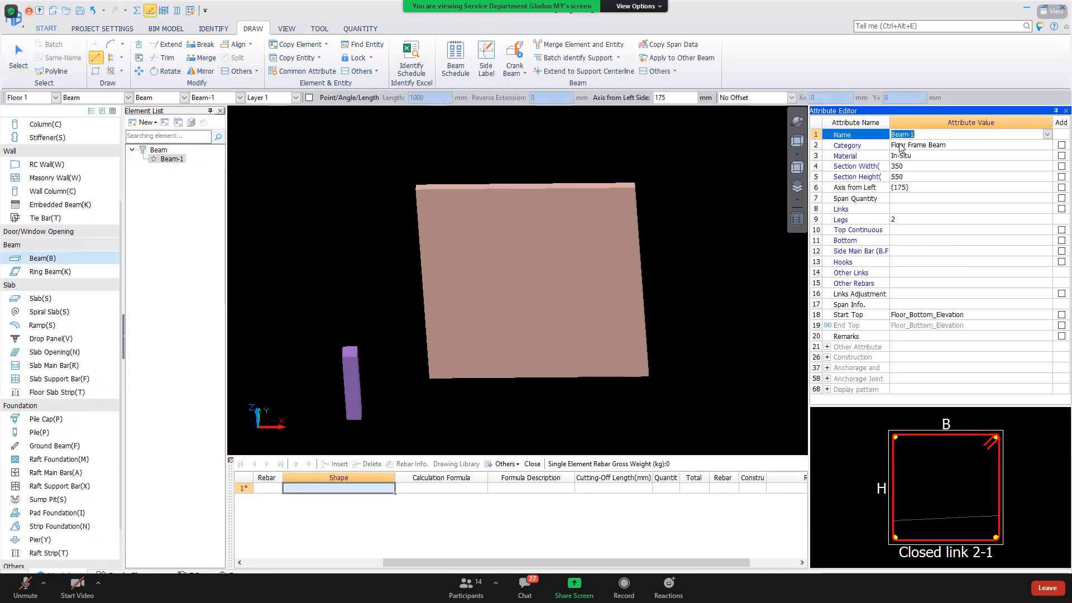
pyautogui.write('Tie Beams')
pyautogui.press('Return')
# Try placing the Tie Beams element along the masonry wall's centerline at the default Floor_Bottom_Elevation.
pyautogui.click(120, 71)
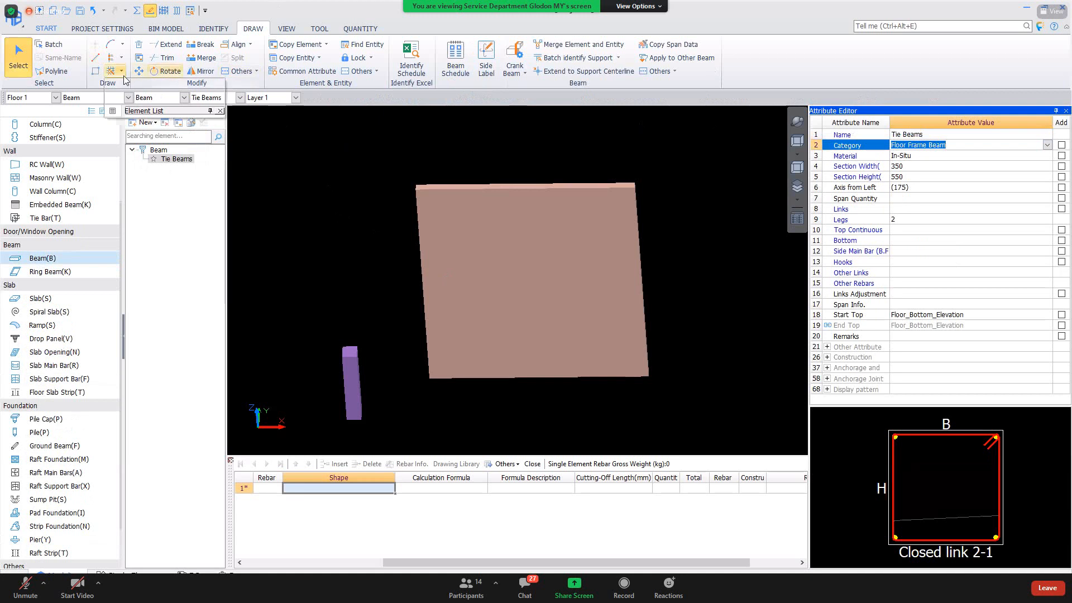
pyautogui.click(140, 99)
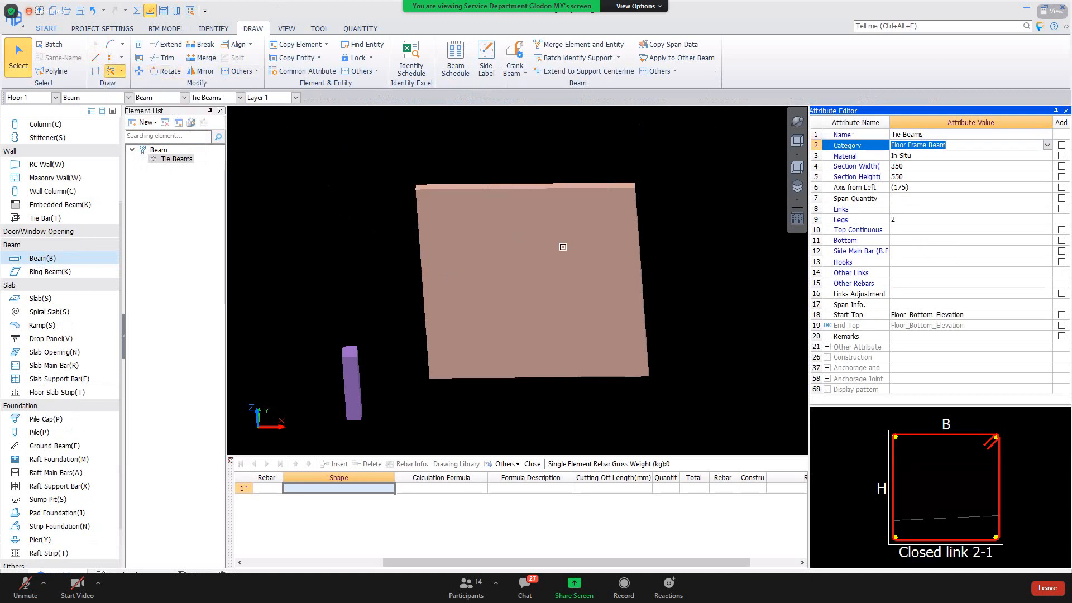
pyautogui.click(572, 248)
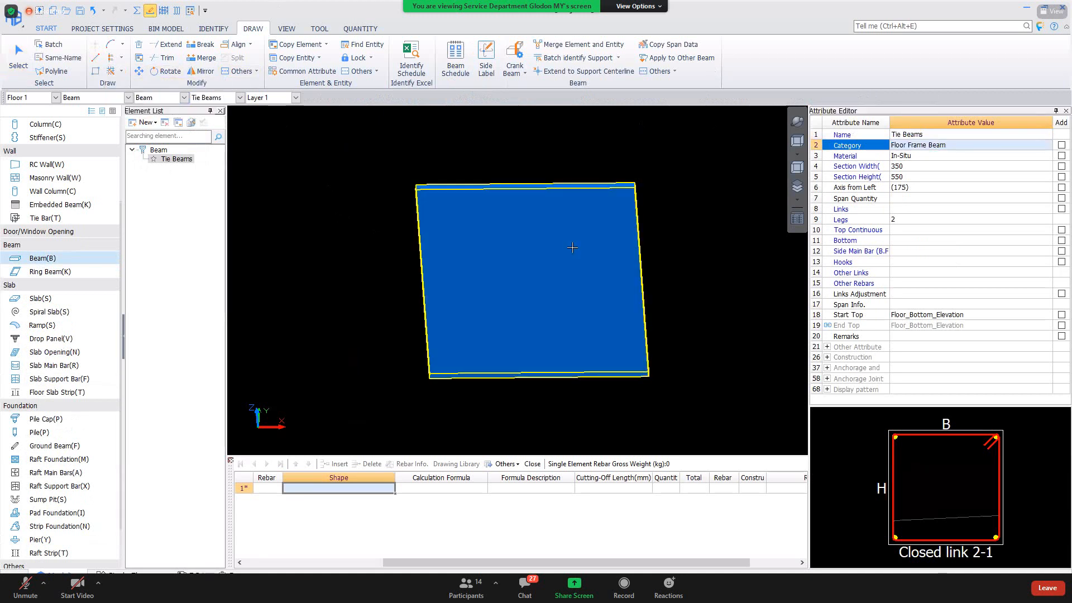
pyautogui.rightClick(572, 247)
pyautogui.click(515, 386)
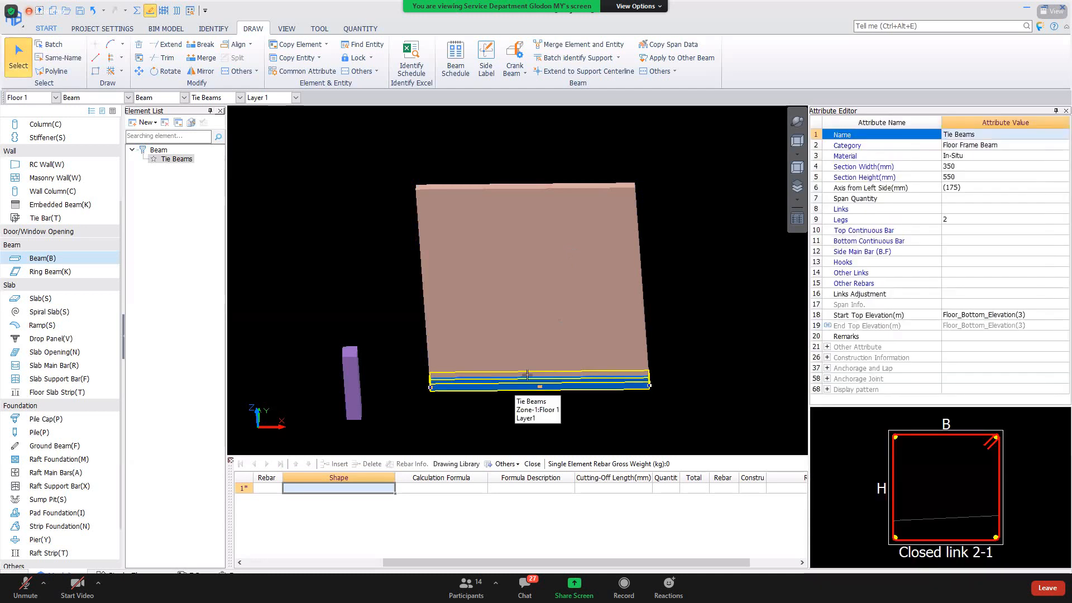
pyautogui.rightClick(674, 304)
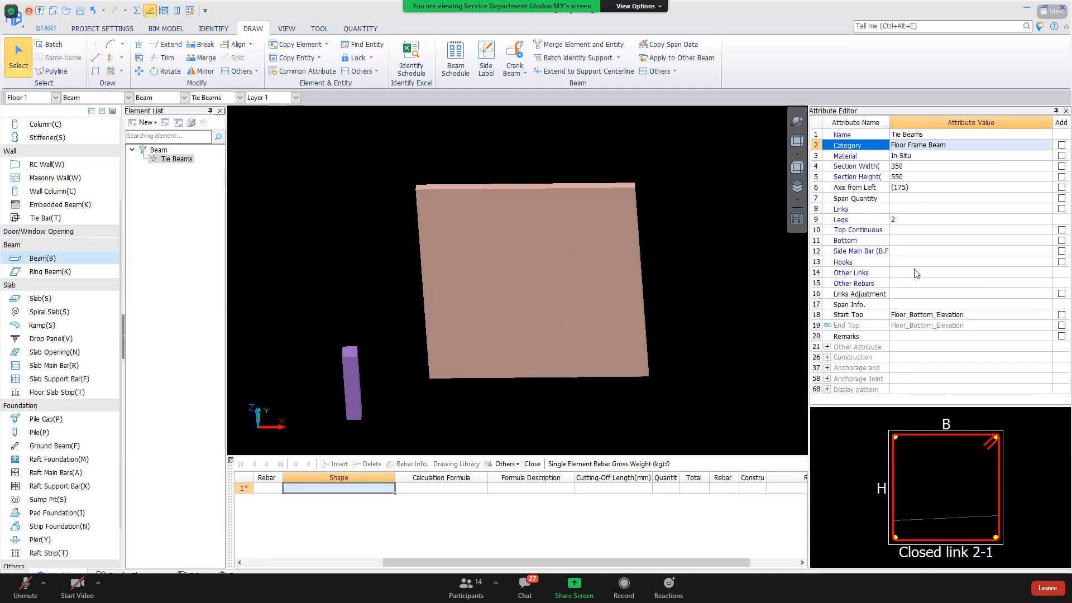
# Set the Tie Beams element's start top elevation to Floor_Bottom_Elevation+3.
pyautogui.click(930, 315)
pyautogui.click(990, 314)
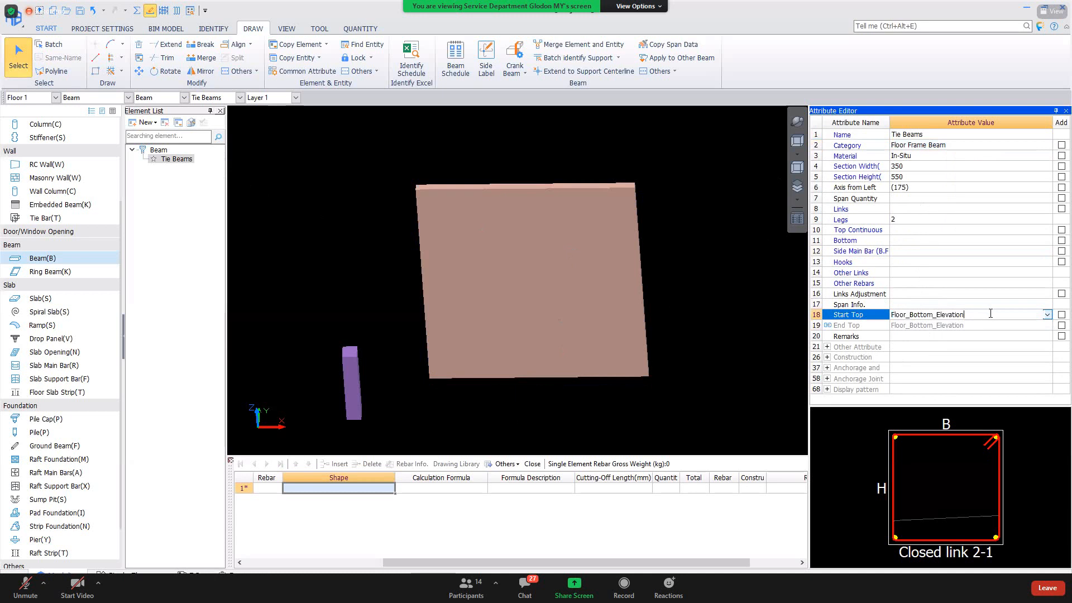
pyautogui.write('+3')
pyautogui.press('Return')
# Place the tie beam along the masonry wall's centerline and inspect it in 3D.
pyautogui.click(115, 71)
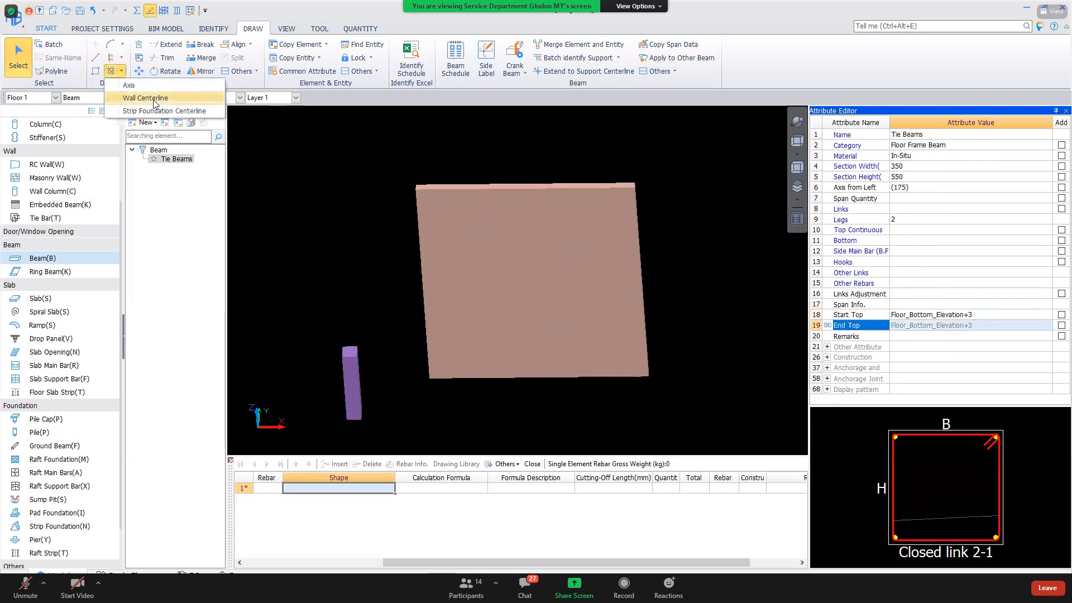
pyautogui.click(153, 99)
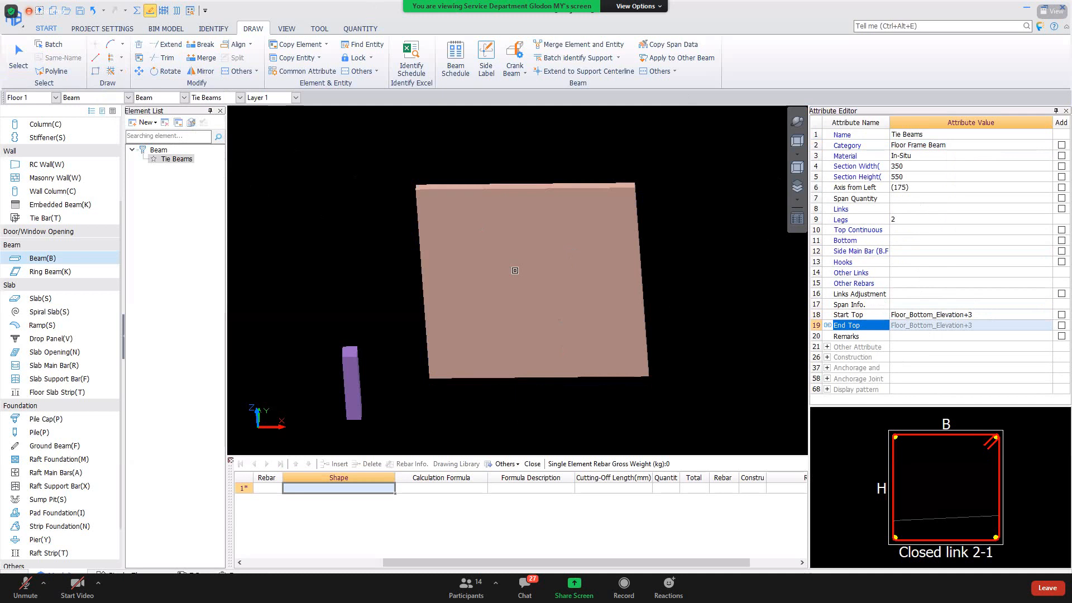
pyautogui.click(527, 283)
pyautogui.rightClick(528, 284)
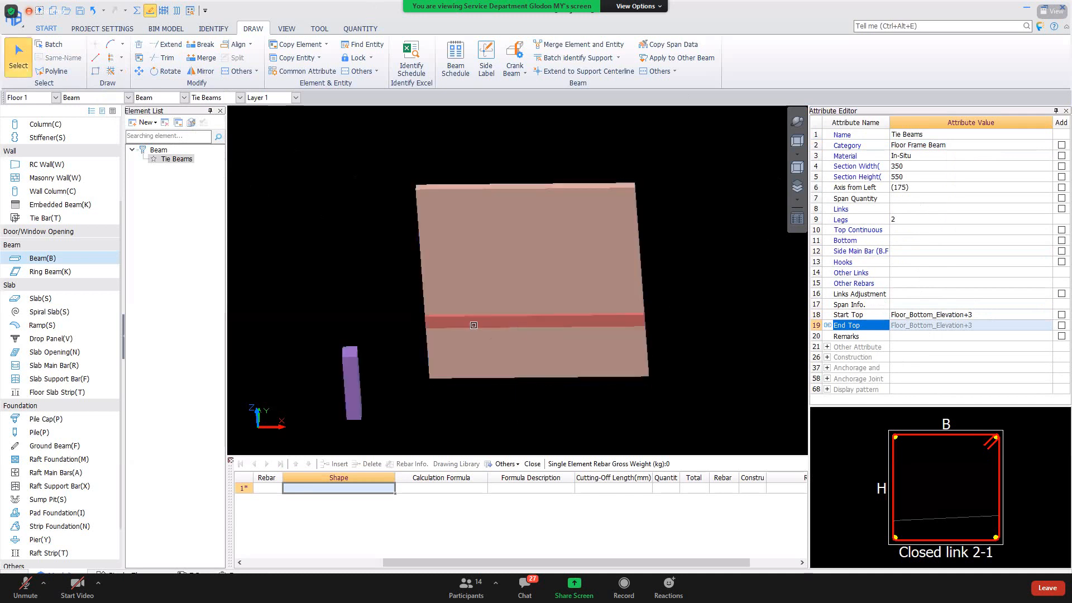
pyautogui.click(473, 325)
pyautogui.click(797, 119)
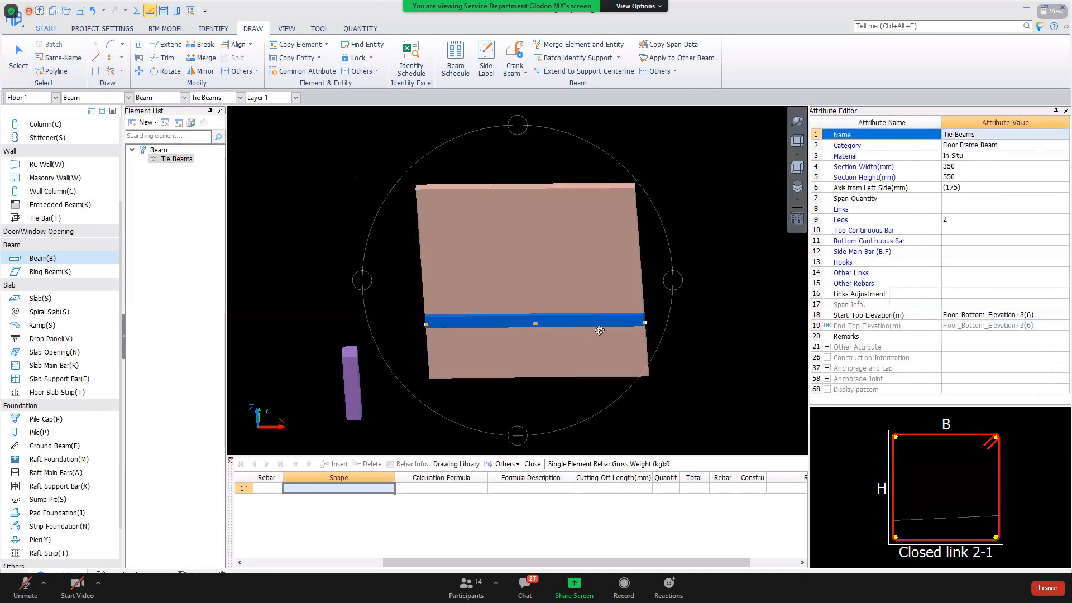
pyautogui.moveTo(561, 324); pyautogui.dragTo(579, 303)
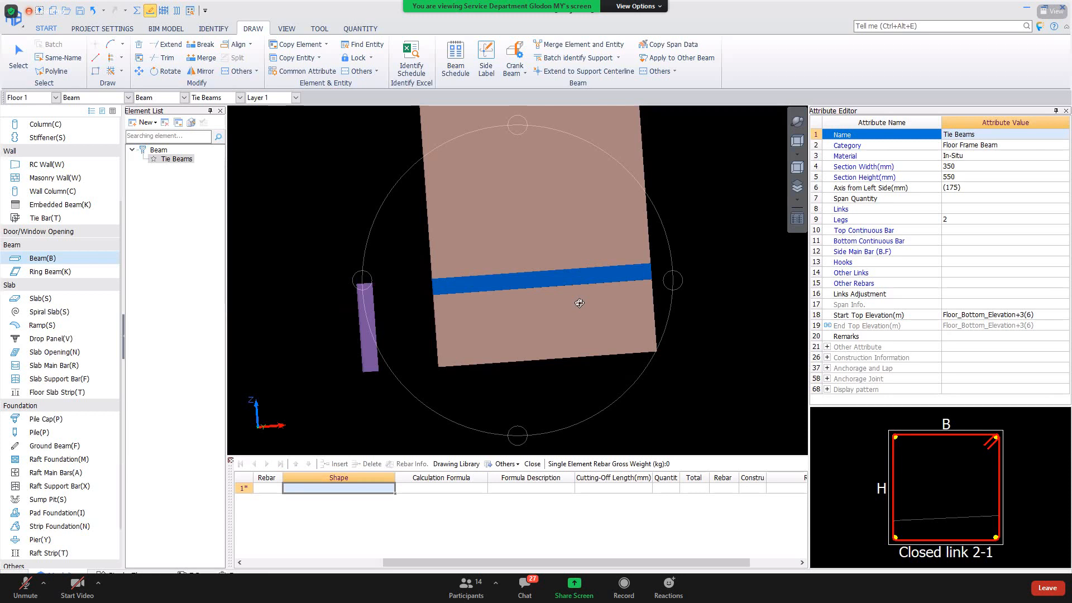
# Draw an RB-2 ring beam about 37.3 m long clear of the masonry wall and calculate its rebar details.
pyautogui.click(55, 274)
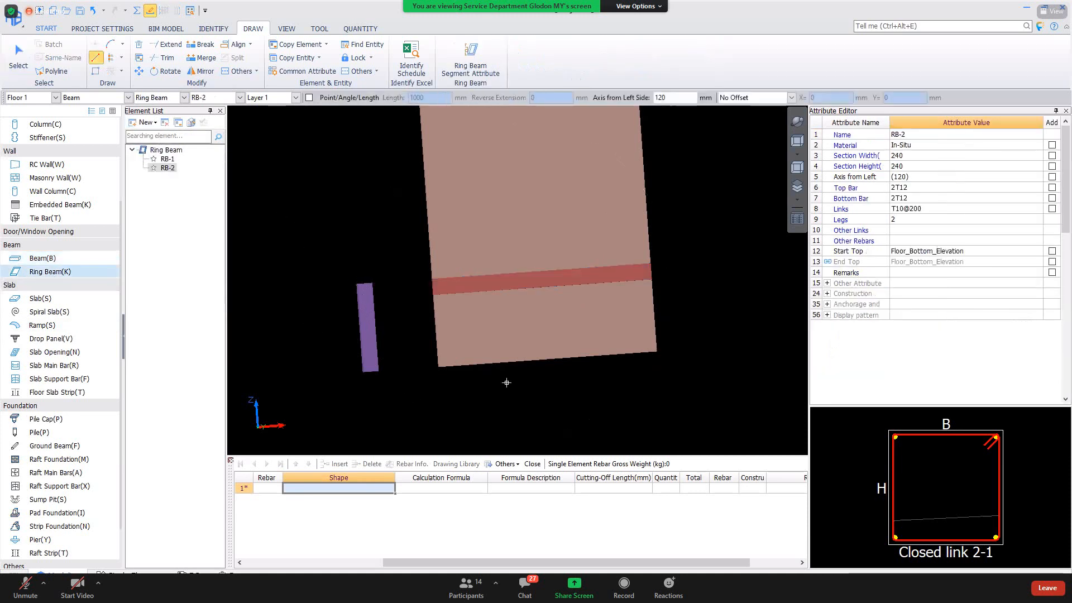
pyautogui.click(457, 417)
pyautogui.click(714, 392)
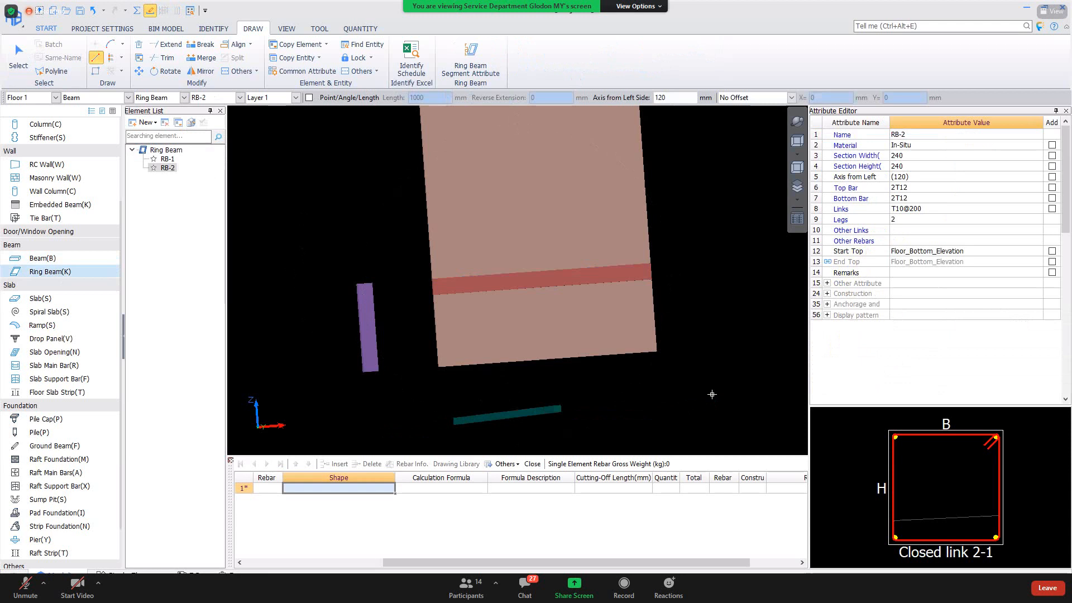
pyautogui.rightClick(542, 411)
pyautogui.click(545, 413)
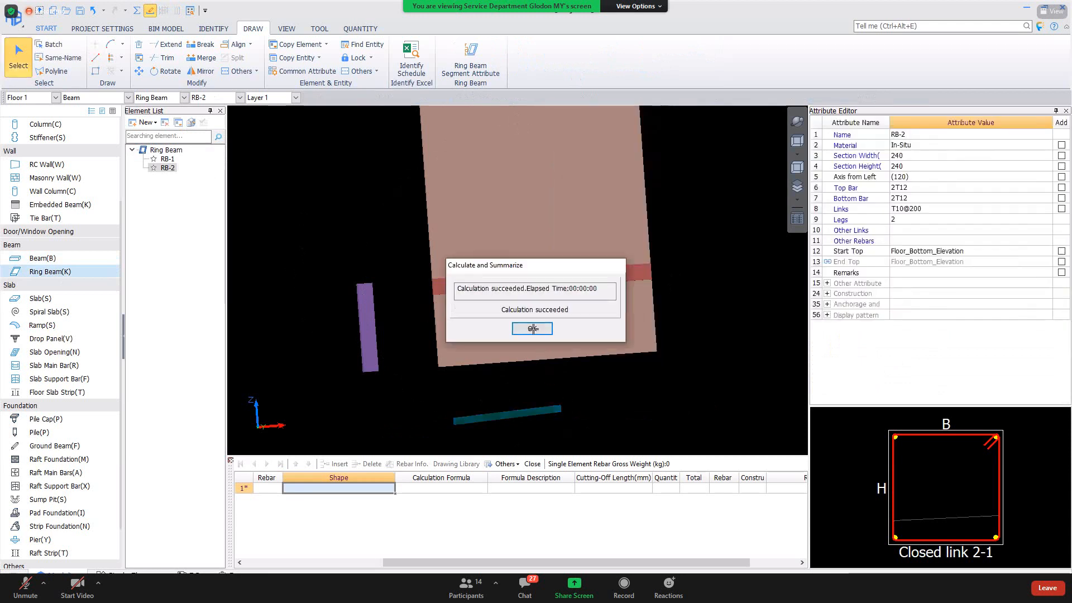
pyautogui.click(532, 327)
pyautogui.click(524, 414)
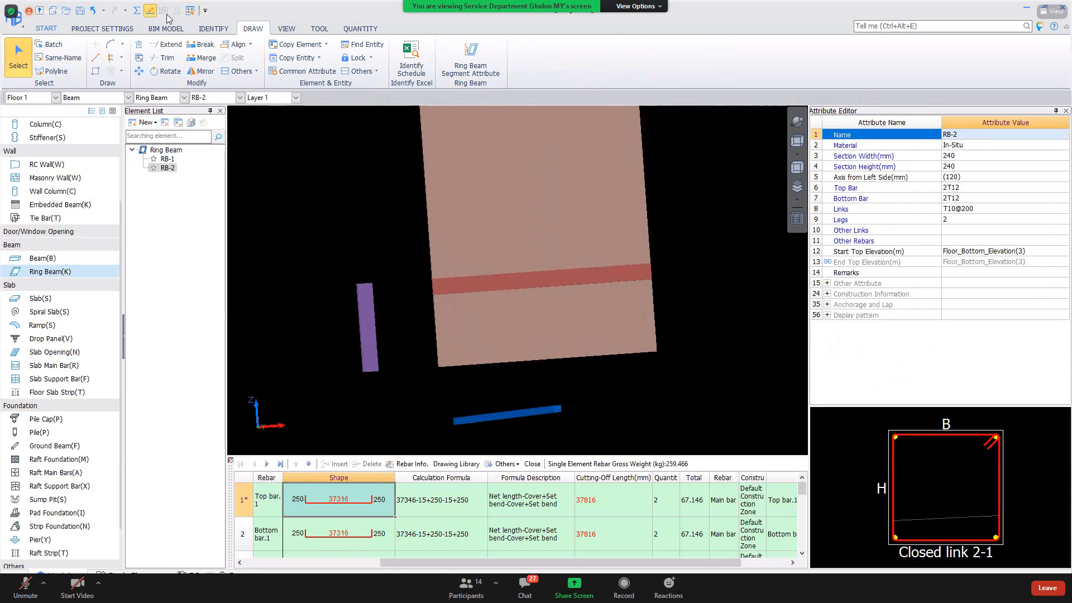
# Delete the drawn RB-2 ring beam in plan view and go back to the Beam element type.
pyautogui.click(797, 141)
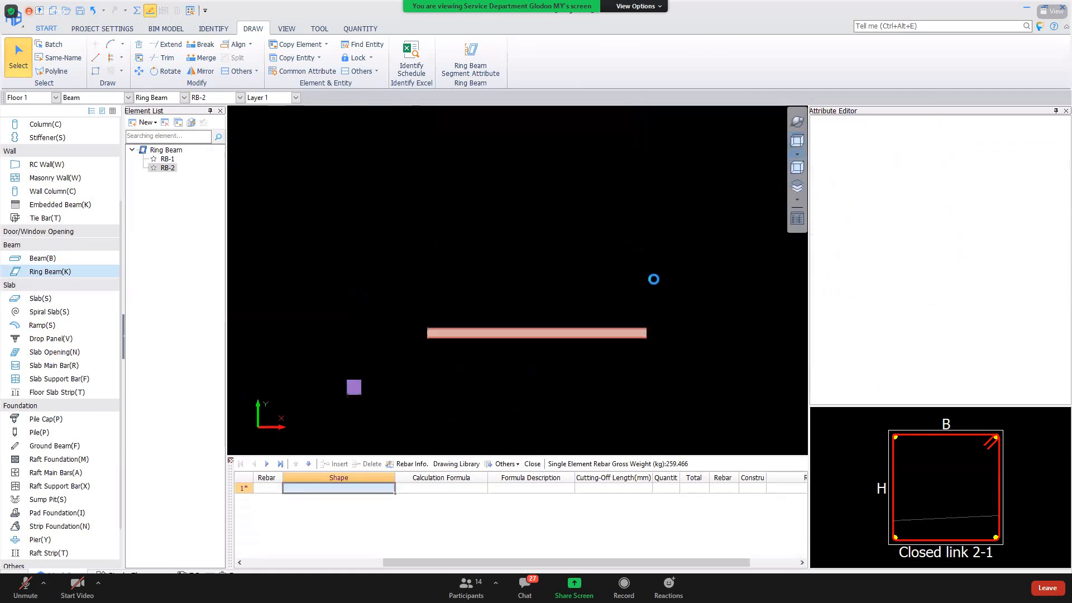
pyautogui.moveTo(523, 299); pyautogui.dragTo(530, 125, button='middle')
pyautogui.scroll(-4, 536, 125)
pyautogui.scroll(-5, 559, 165)
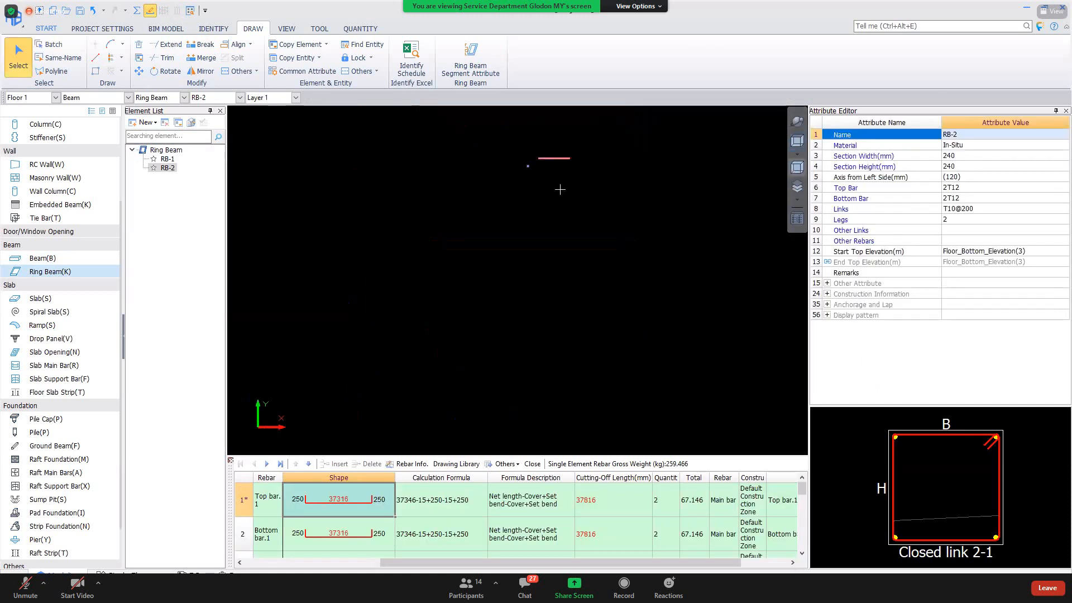
pyautogui.scroll(5, 575, 187)
pyautogui.scroll(2, 556, 169)
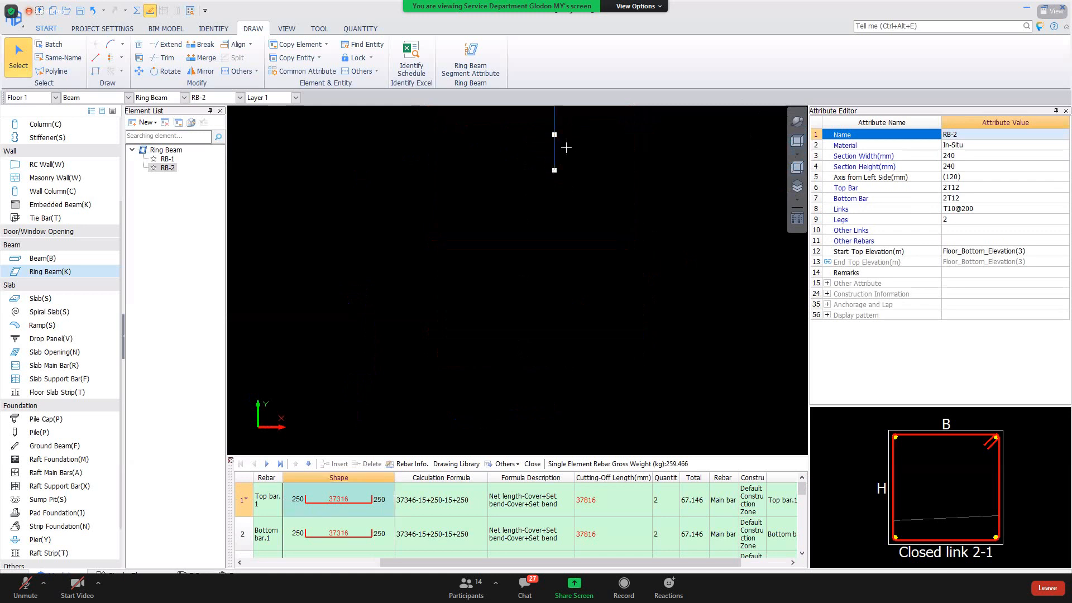
pyautogui.press('Delete')
pyautogui.press('Escape')
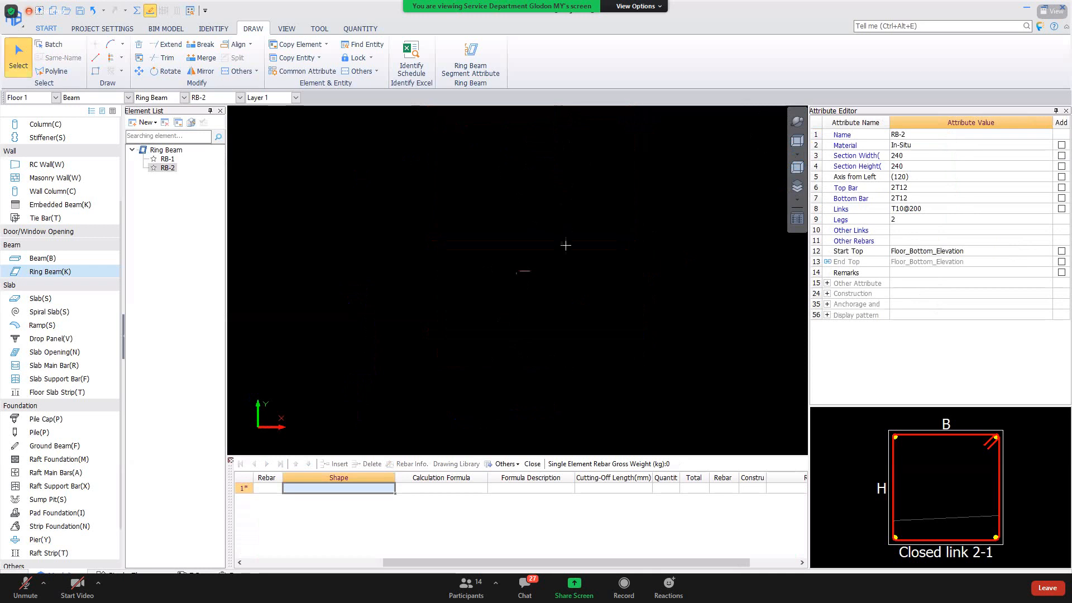
pyautogui.scroll(2, 505, 265)
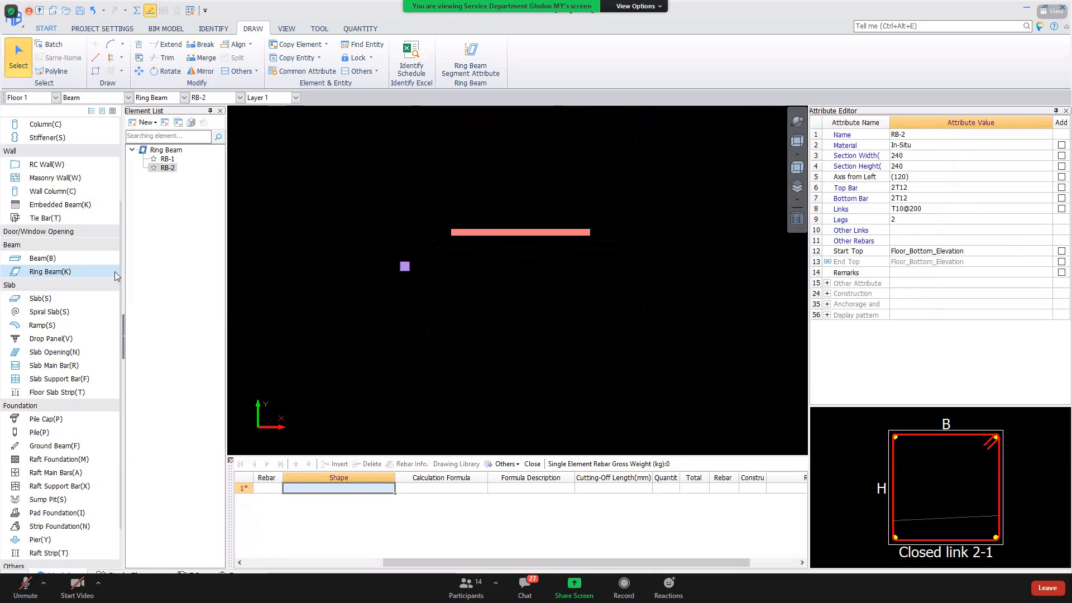
pyautogui.click(67, 258)
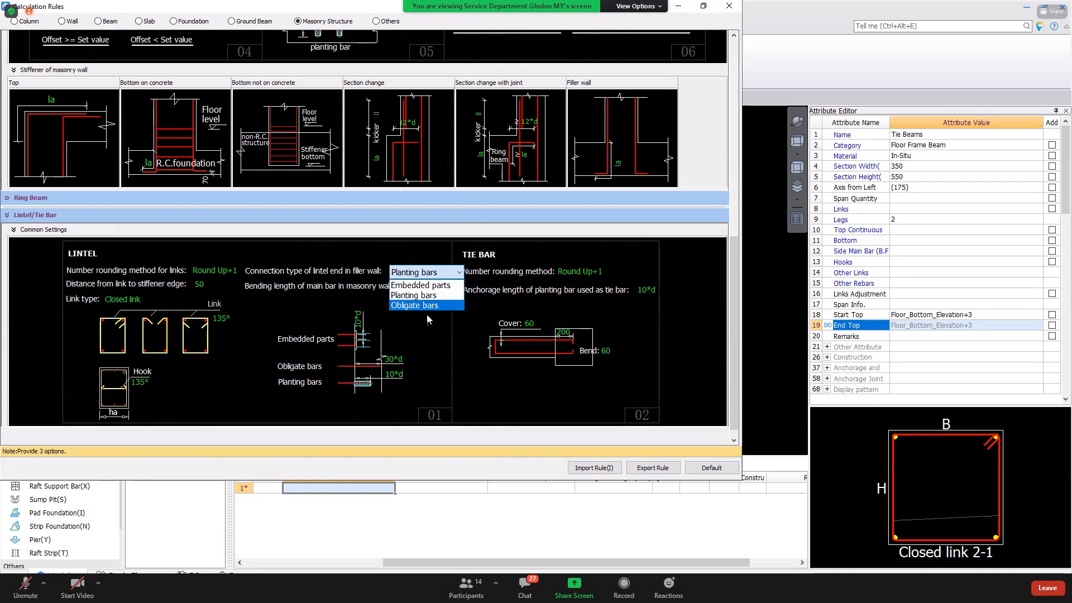
# Examine the lintel connection type options and the obligate and planting bar anchorage lengths in the Masonry Structure calculation rules.
pyautogui.click(388, 363)
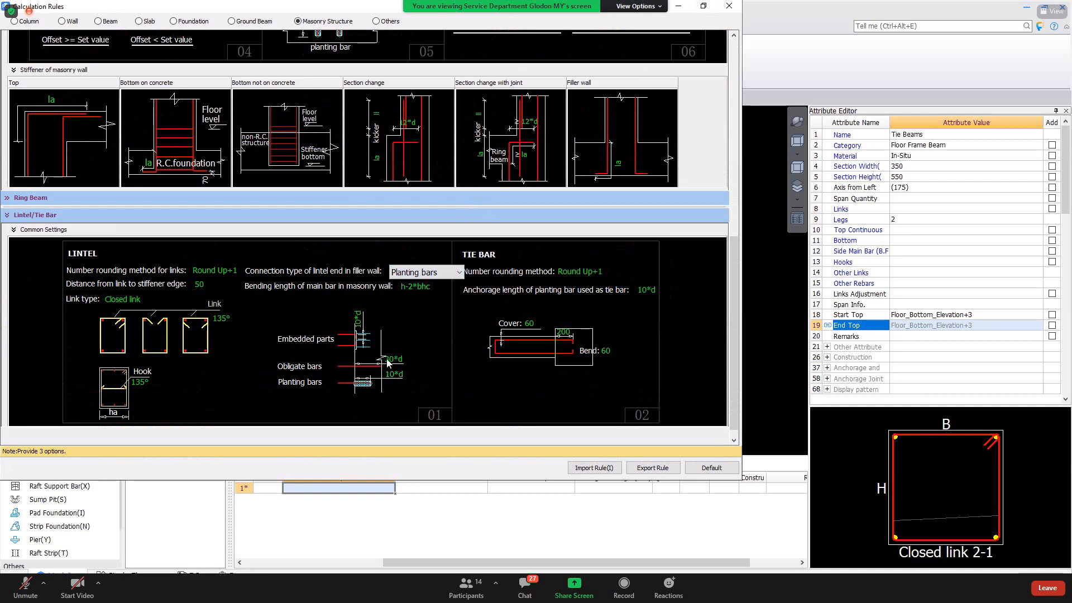
pyautogui.click(390, 359)
pyautogui.click(401, 274)
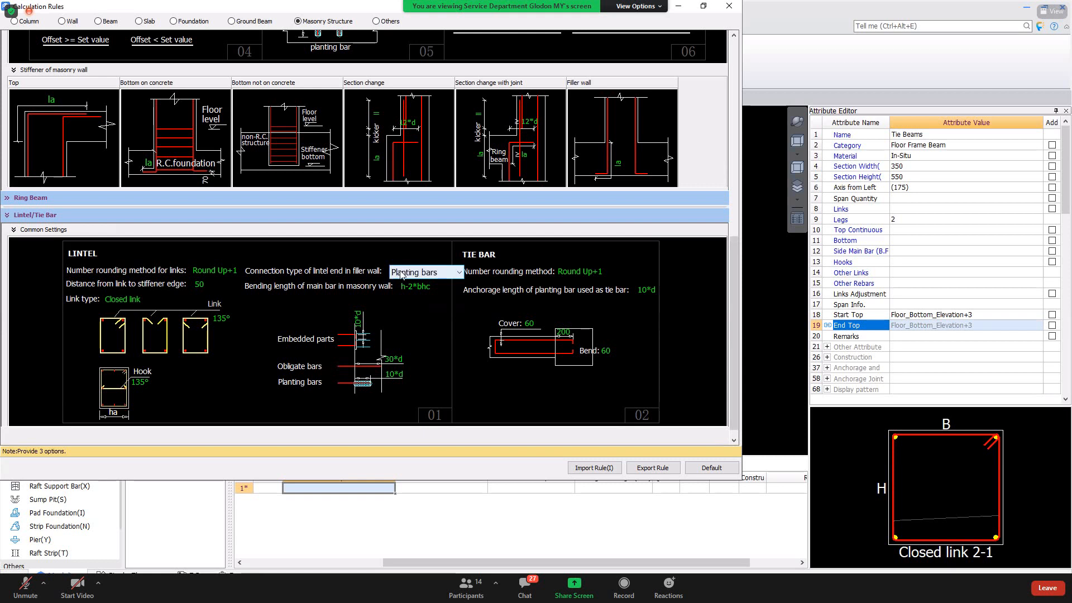
pyautogui.click(402, 272)
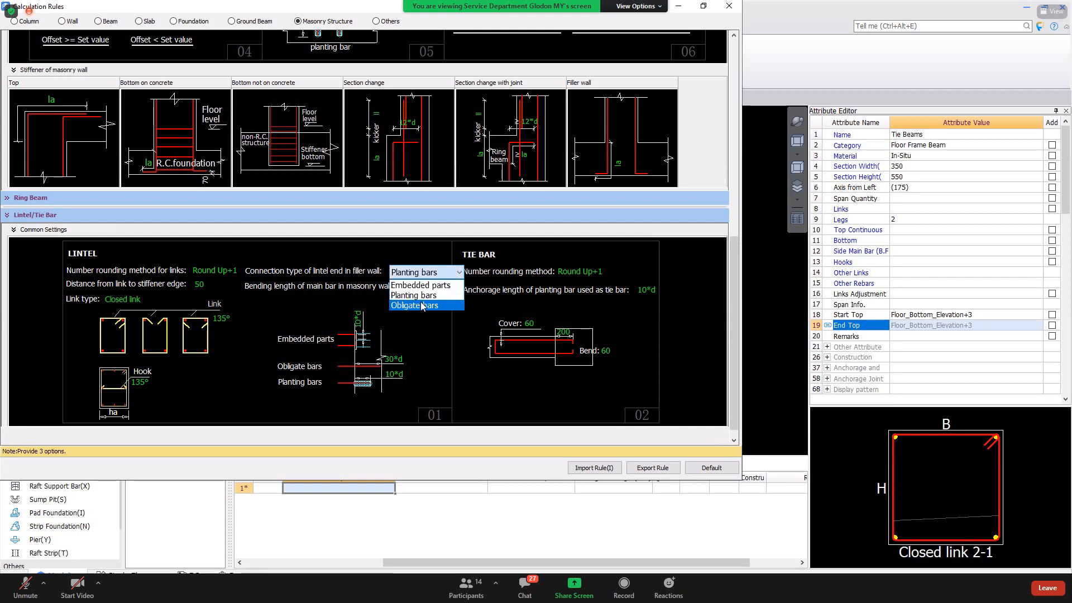
pyautogui.click(392, 382)
pyautogui.click(389, 374)
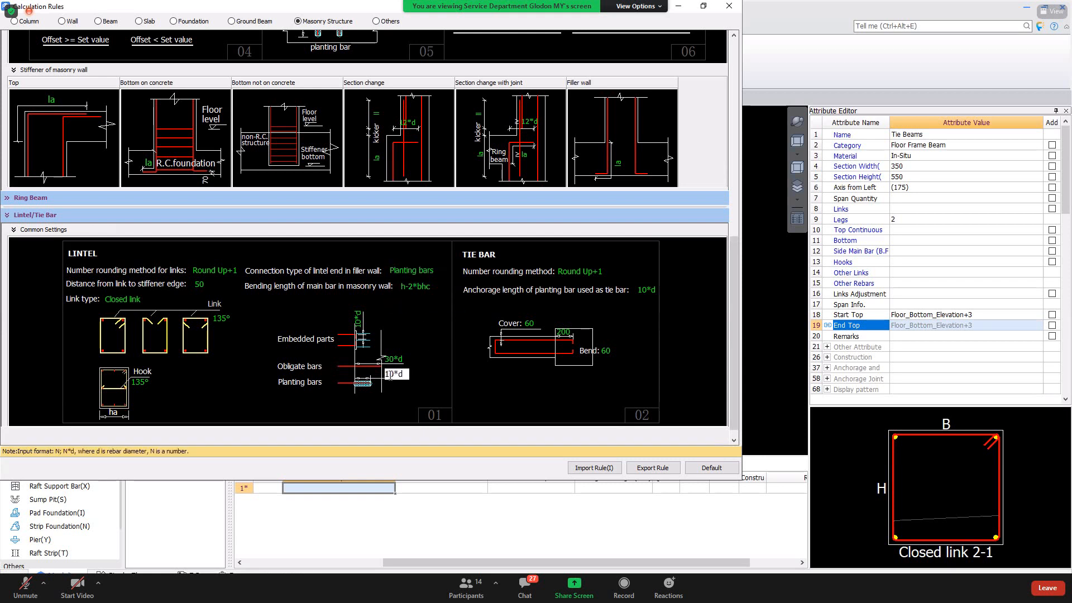
pyautogui.moveTo(388, 374); pyautogui.dragTo(407, 374)
pyautogui.click(407, 375)
pyautogui.press('Return')
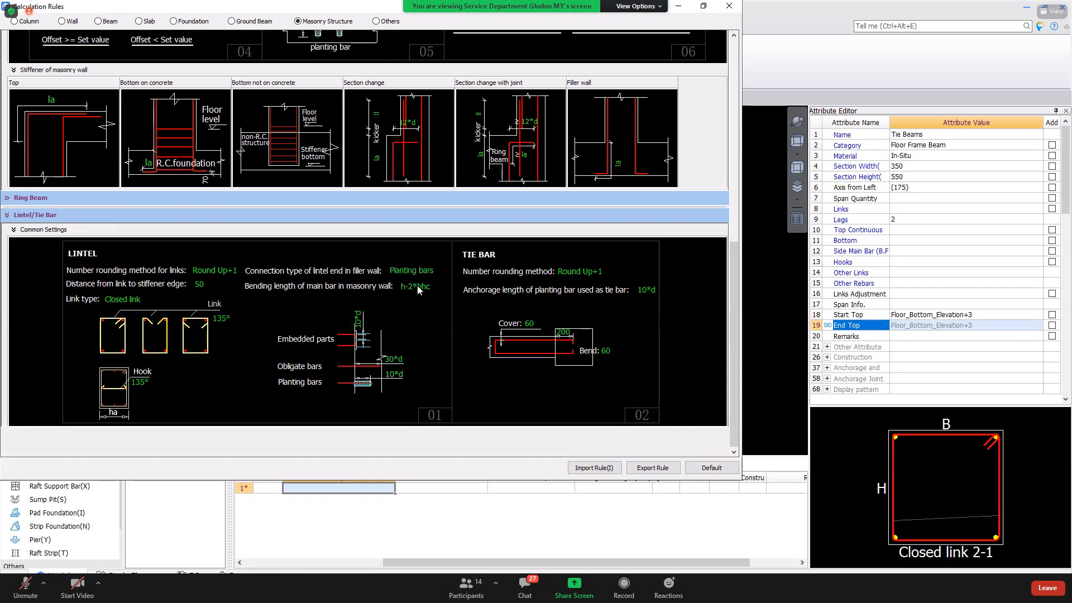
# Review the Planting bars connection type and embedded parts length, close the calculation rules and switch to the lintel settings slide.
pyautogui.click(418, 270)
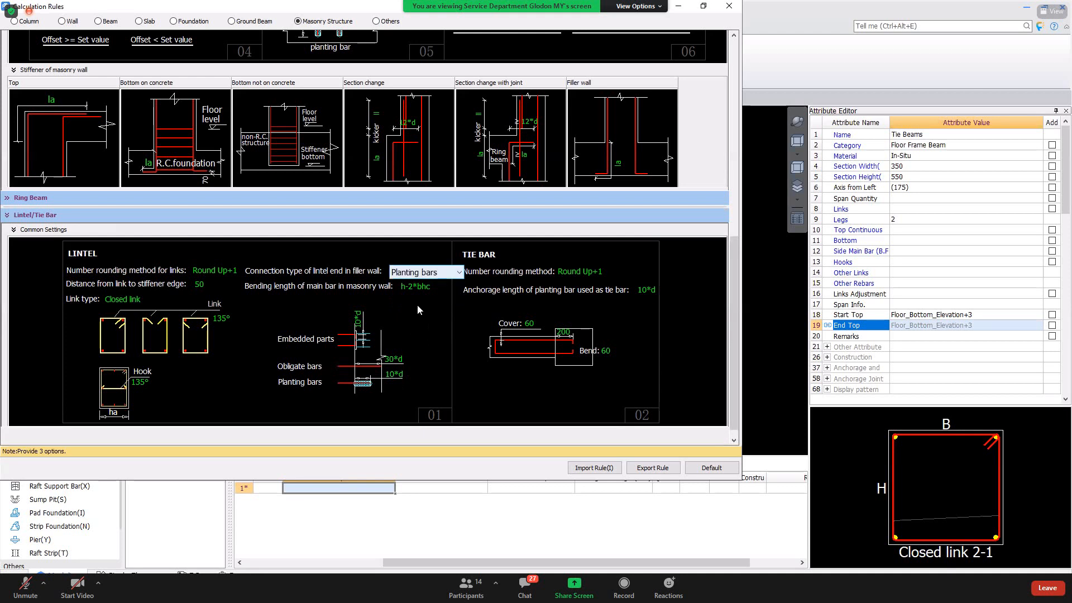
pyautogui.click(417, 272)
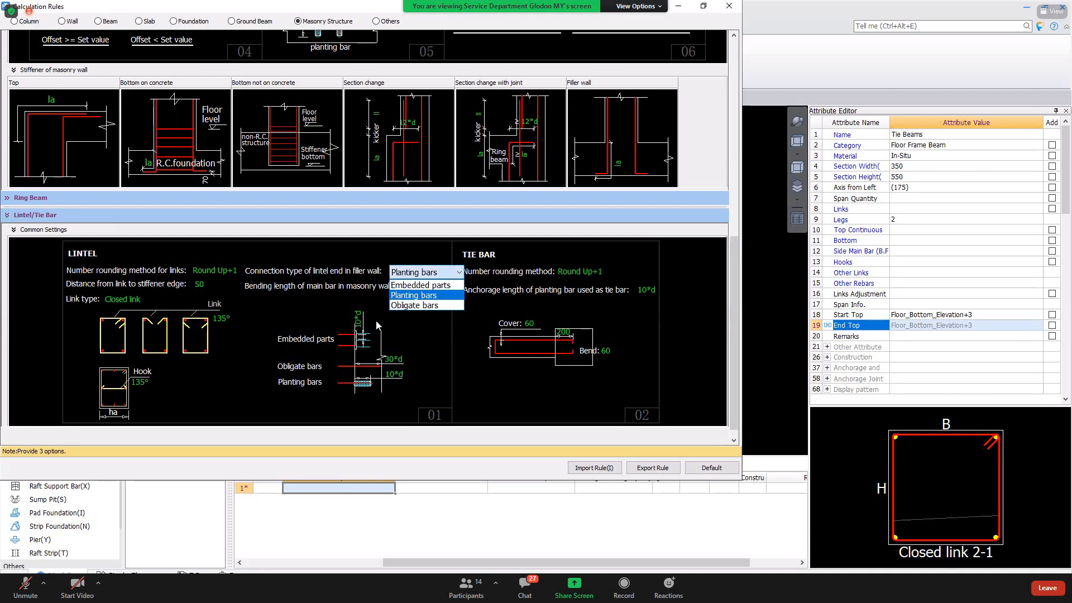
pyautogui.click(413, 295)
pyautogui.click(359, 320)
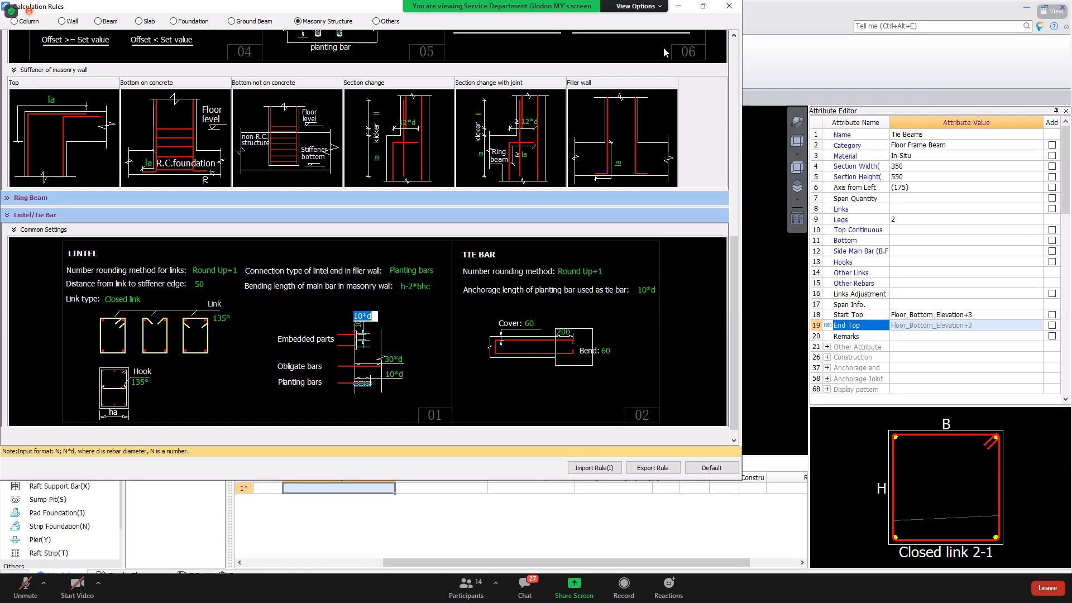
pyautogui.click(728, 6)
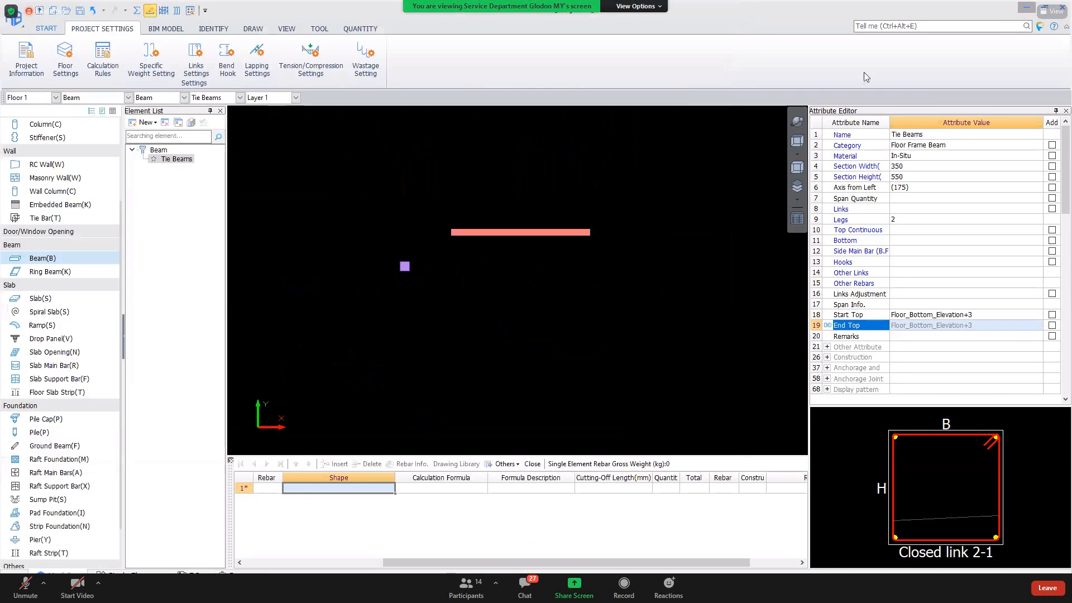
pyautogui.hotkey('alt', 'Tab')
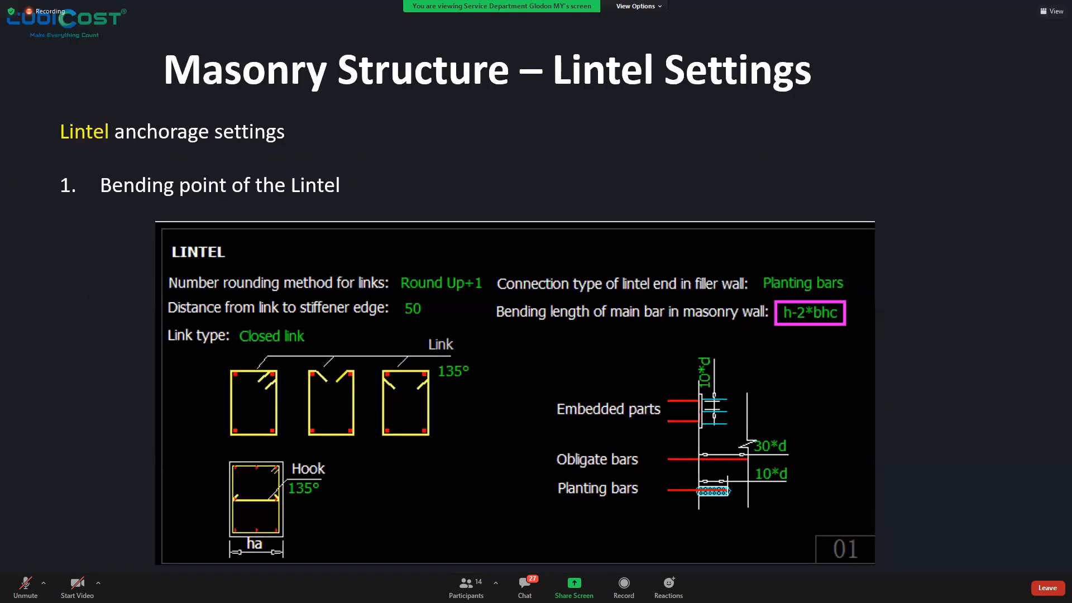